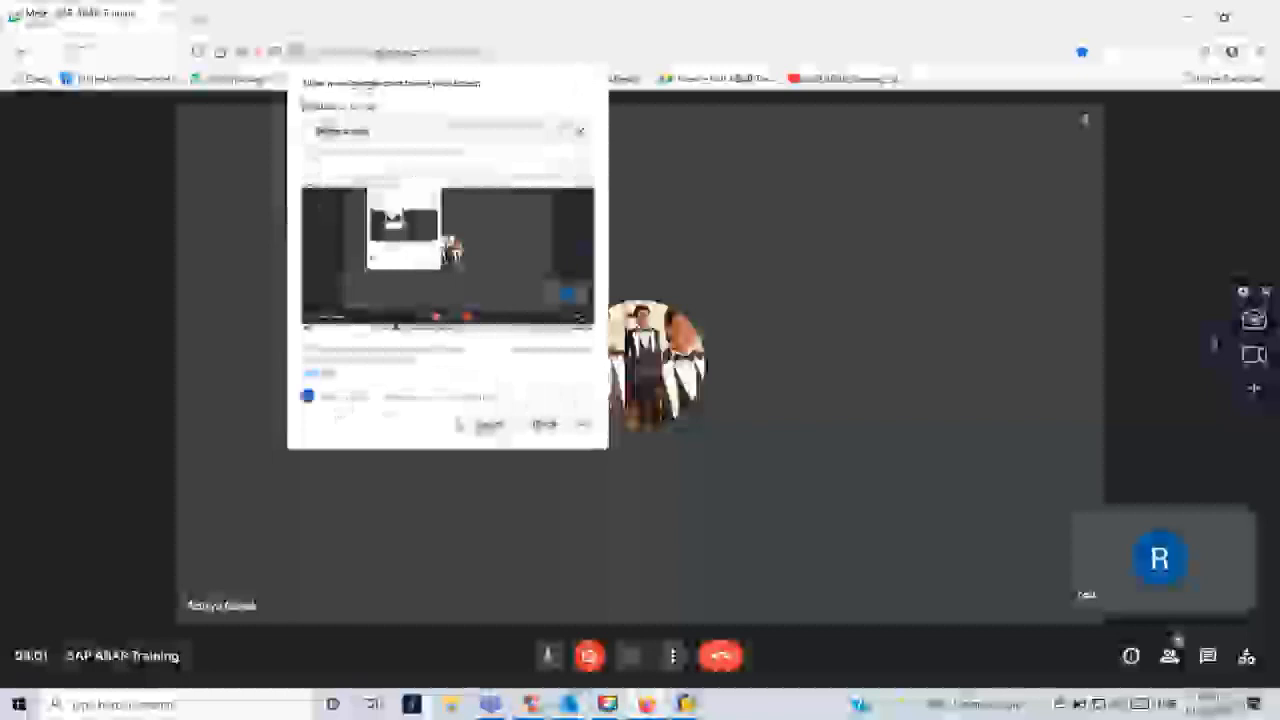
# - Share the entire screen in the SAP ABAP Training meeting, dismiss the sharing notice, and switch to SAP
pyautogui.click(489, 425)
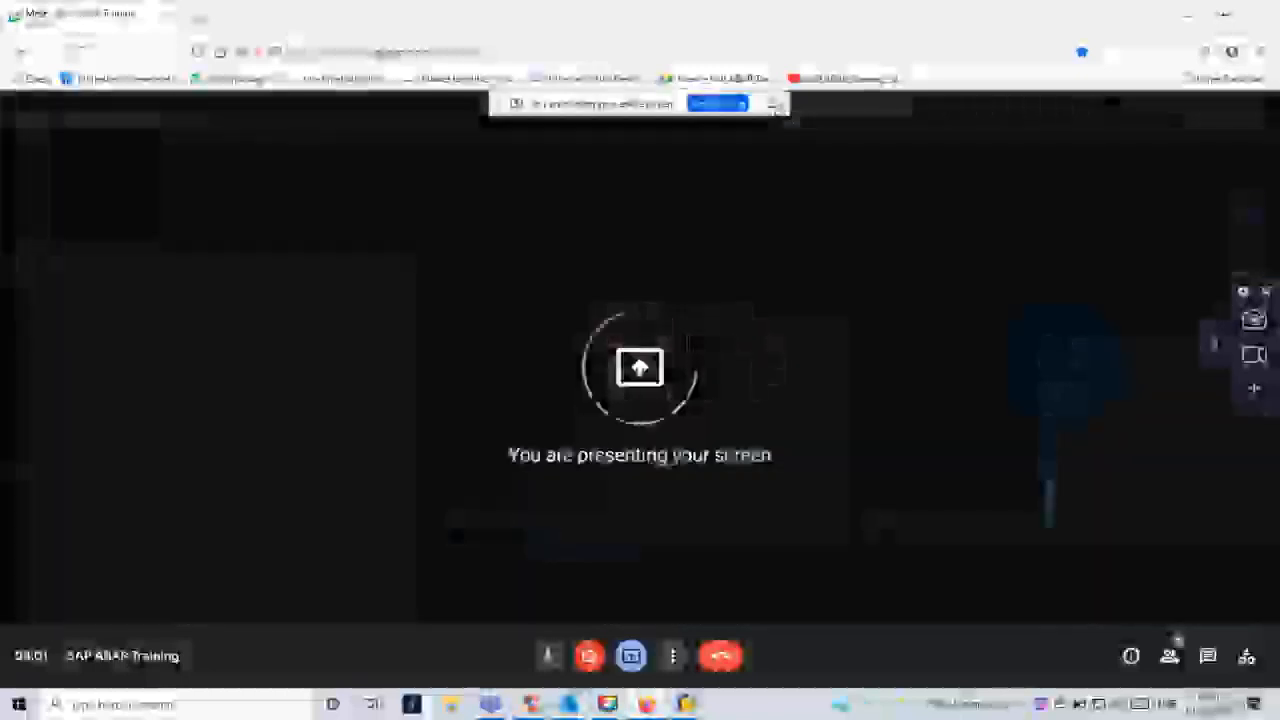
pyautogui.click(773, 104)
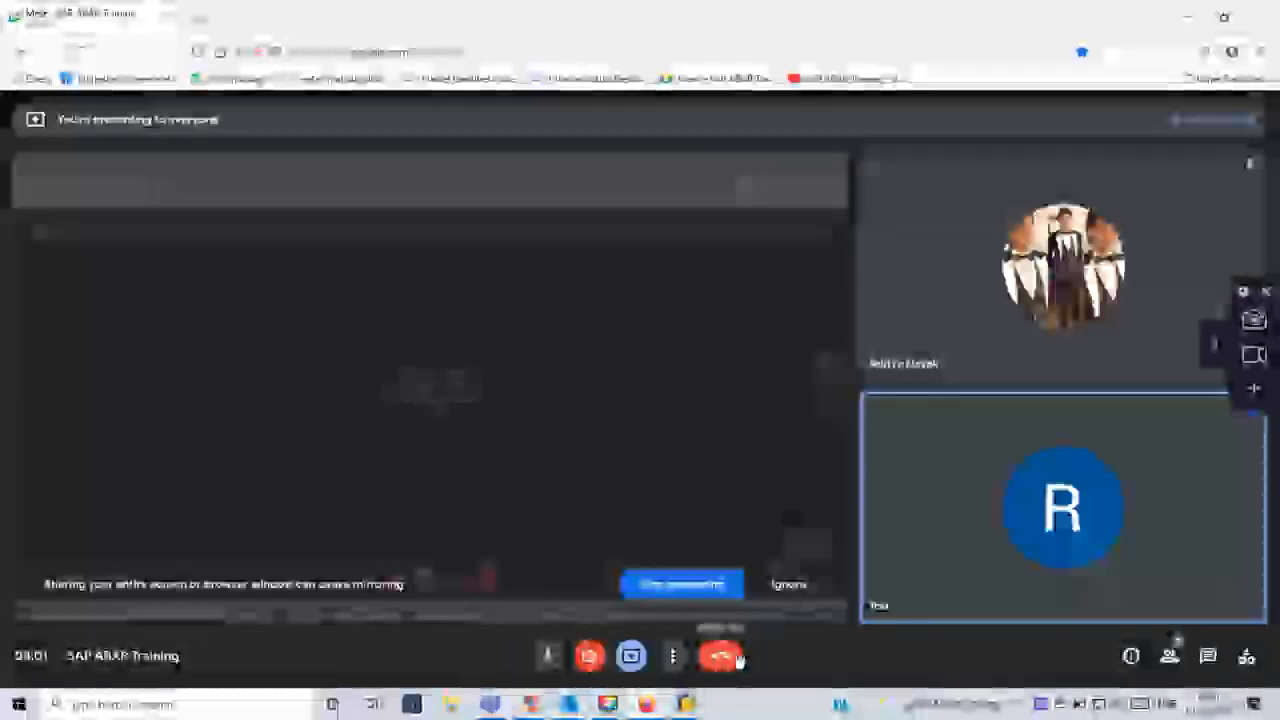
pyautogui.moveTo(687, 705)
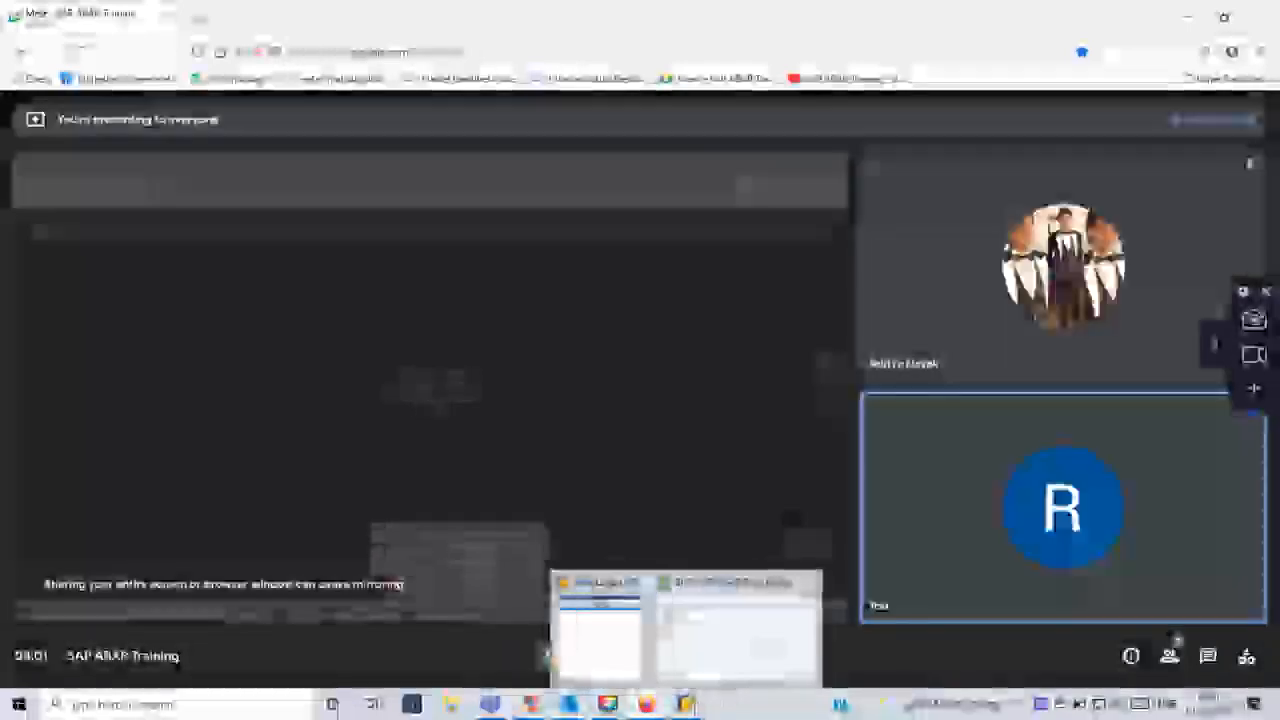
pyautogui.click(632, 670)
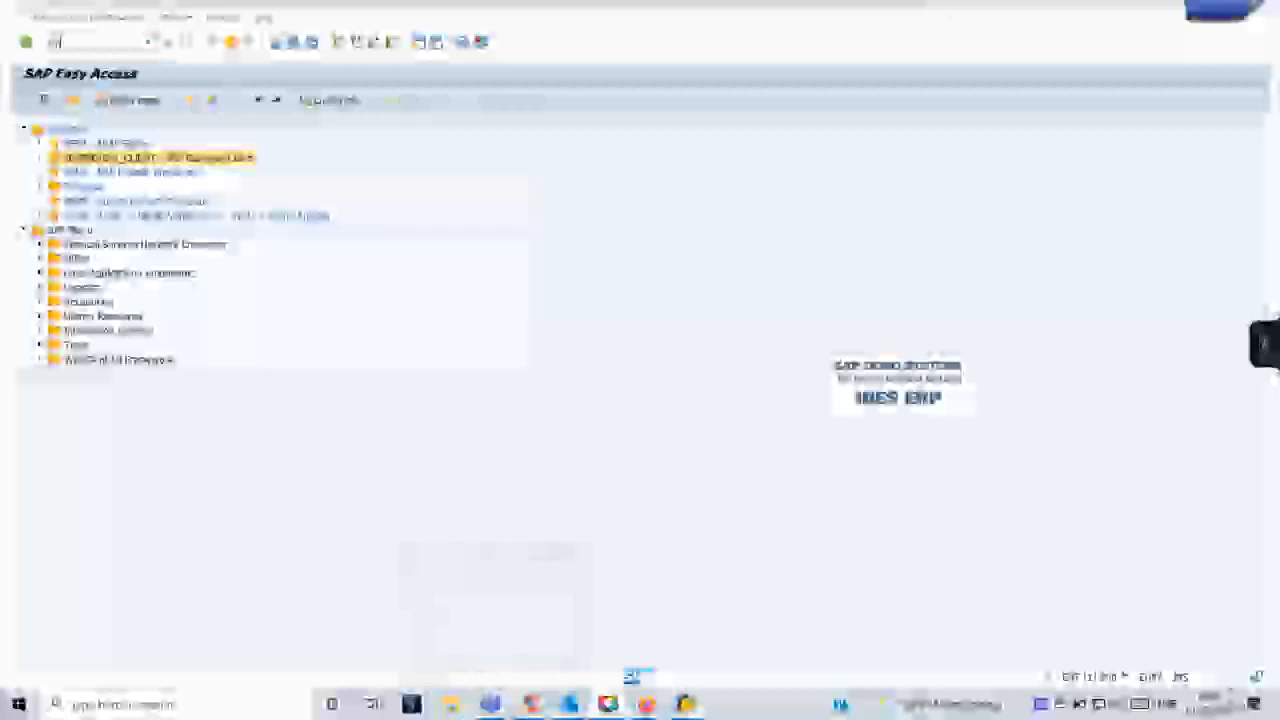
# - Start the Smart Forms transaction and open form ZDEMOSMARTFORM for change
pyautogui.write('segw')
pyautogui.press('Return')
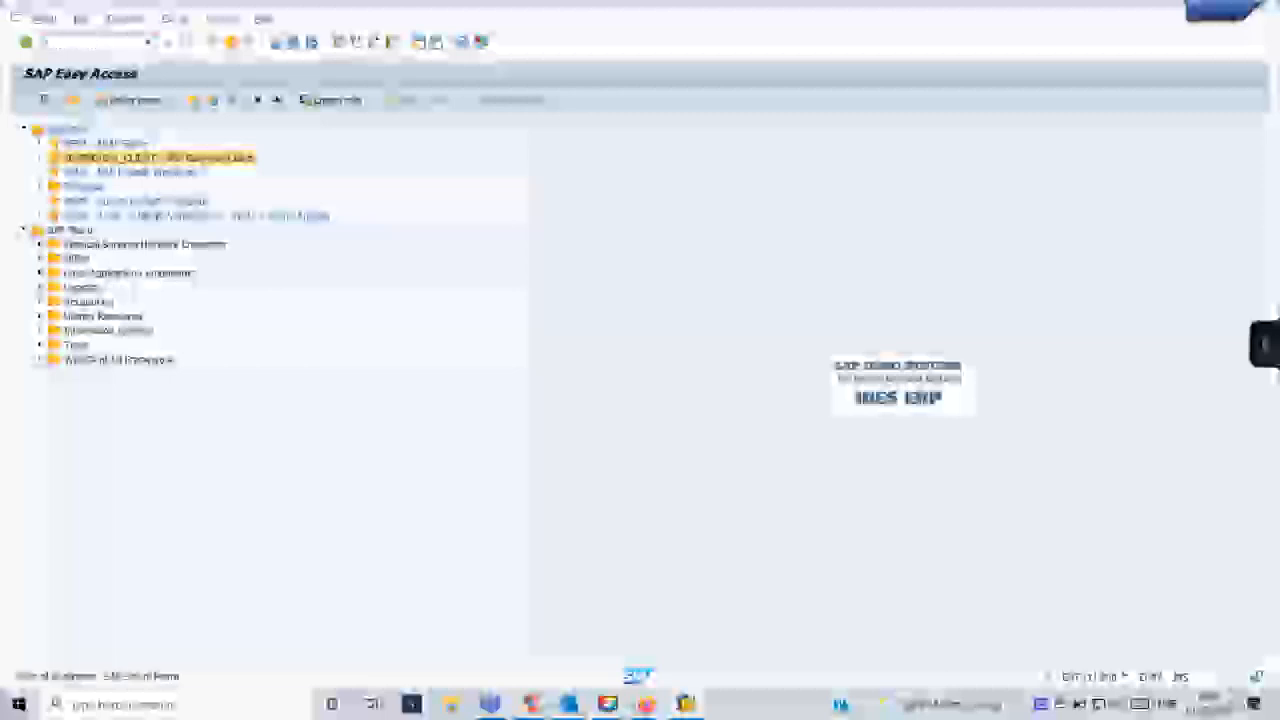
pyautogui.press('Down')
pyautogui.press('Down')
pyautogui.press('Down')
pyautogui.press('Down')
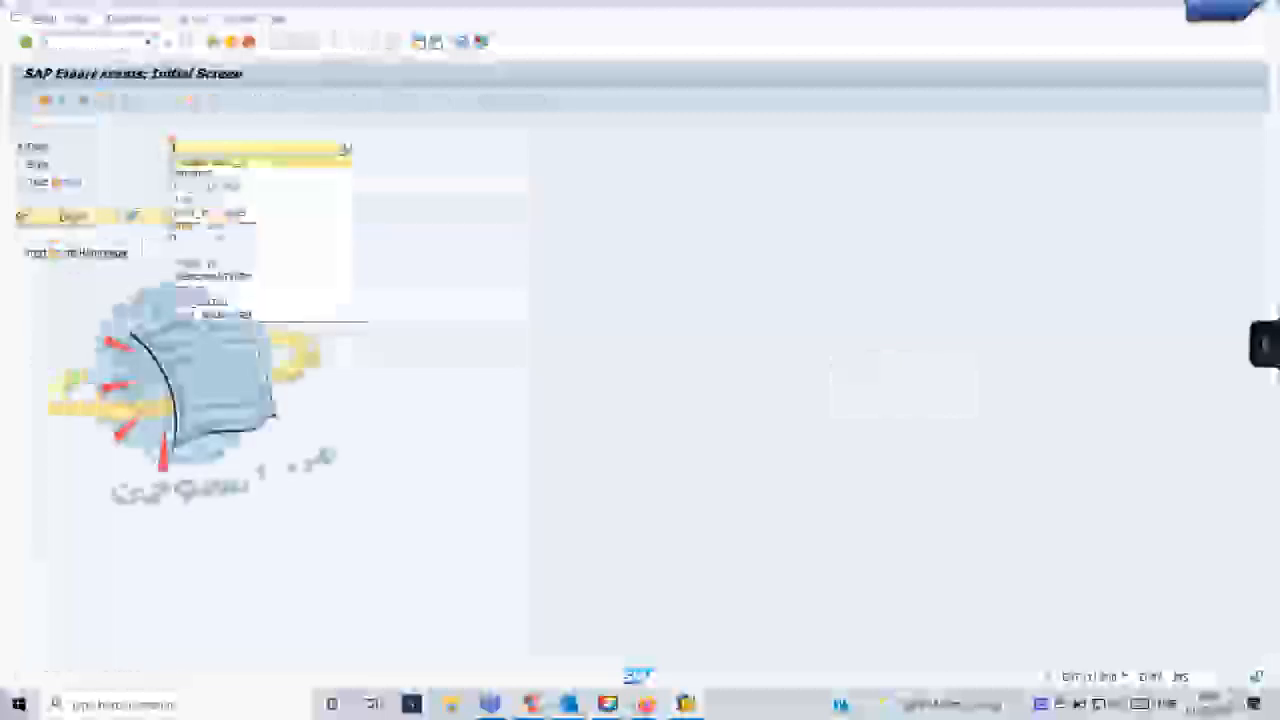
pyautogui.press('Down')
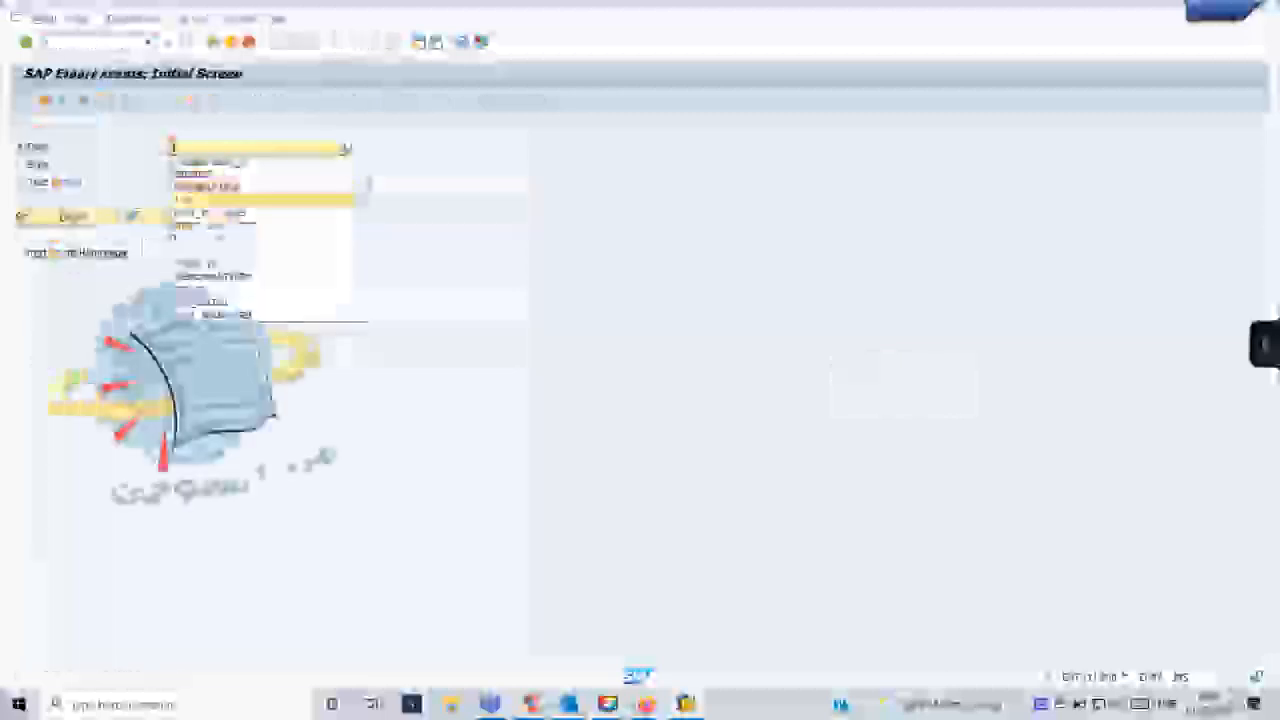
pyautogui.press('Down')
pyautogui.press('Down')
pyautogui.press('Down')
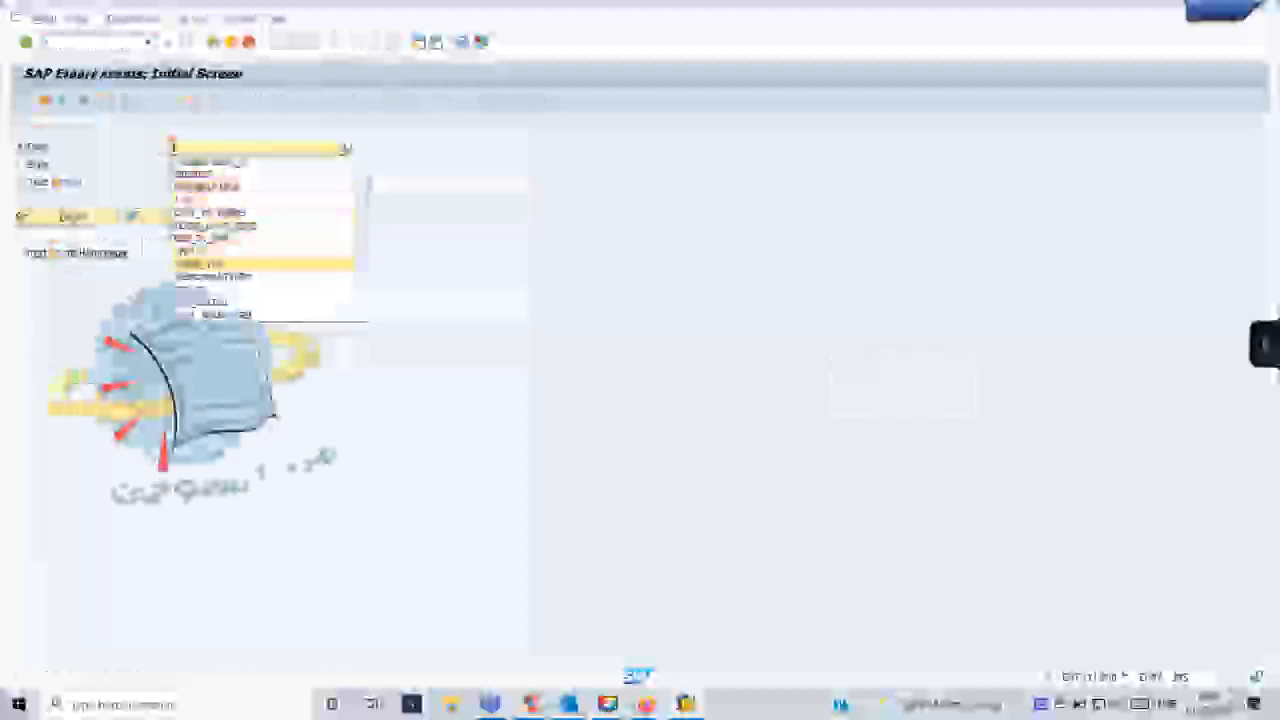
pyautogui.press('Return')
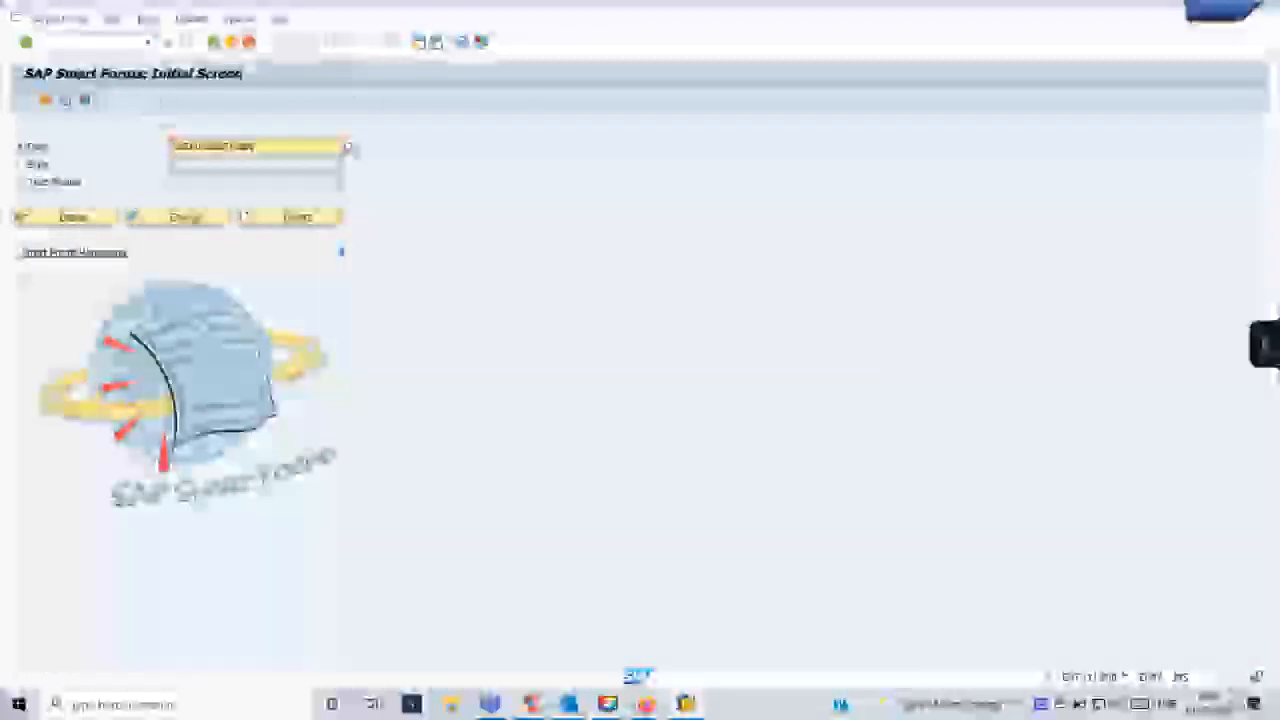
pyautogui.click(210, 219)
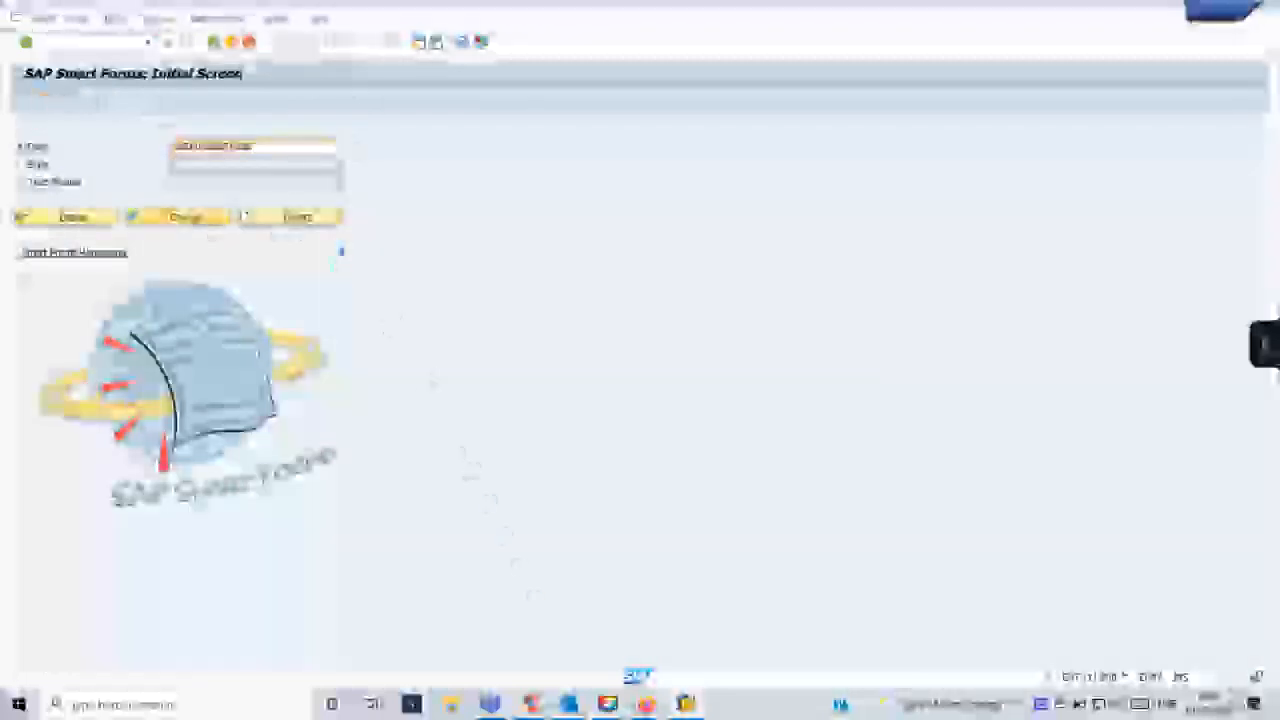
# - Switch to the meeting, admit the waiting participant, and return to the SAP Form Builder
pyautogui.moveTo(682, 687)
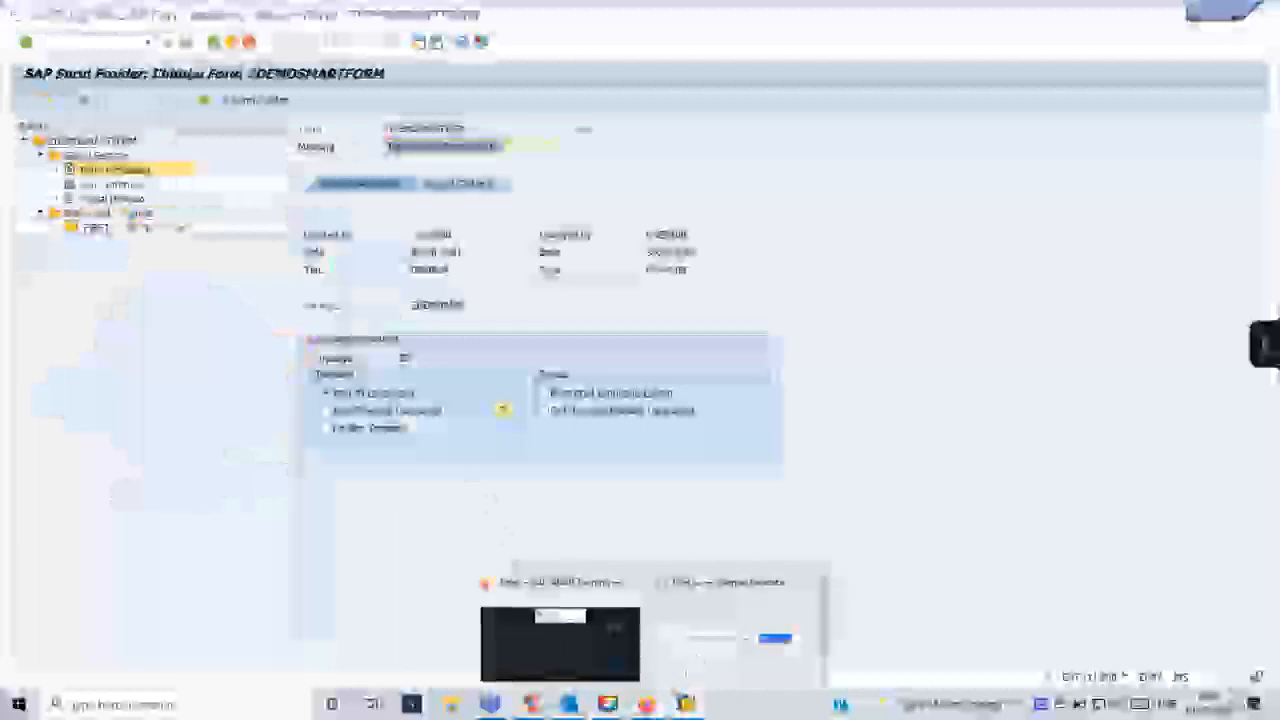
pyautogui.click(612, 584)
pyautogui.click(812, 192)
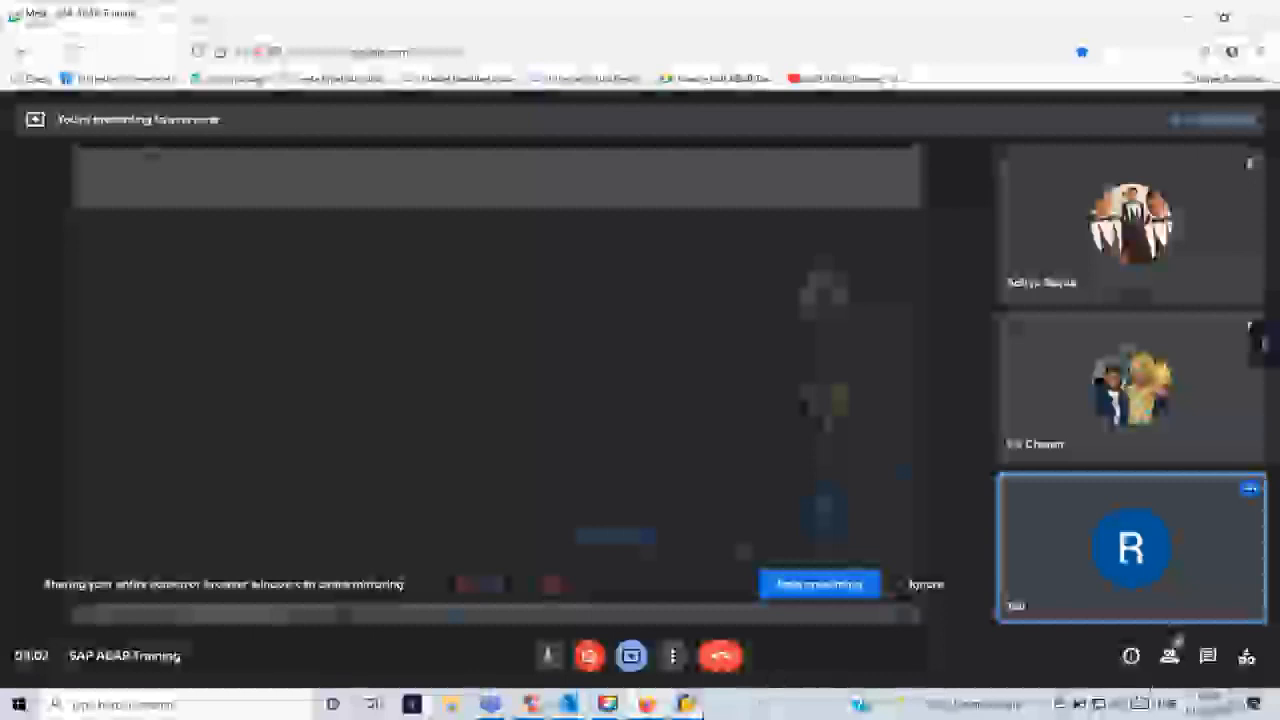
pyautogui.moveTo(686, 705)
pyautogui.click(699, 655)
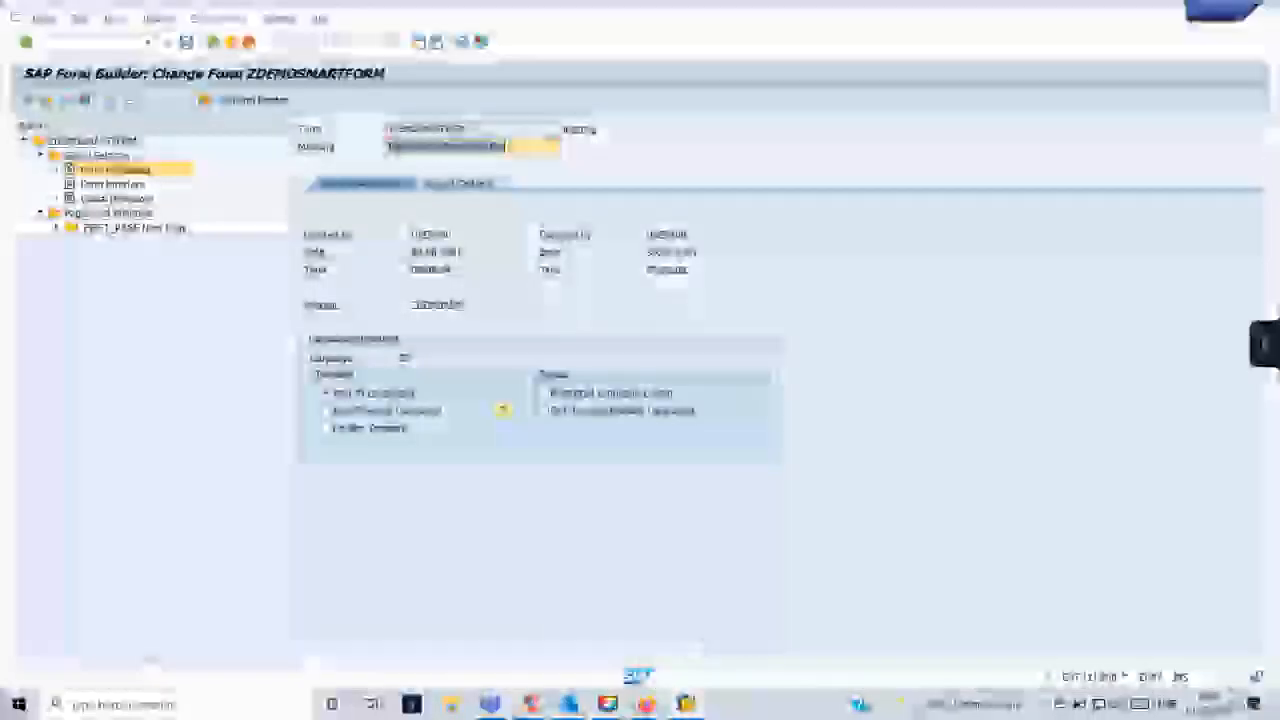
# - Admit the next participant asking to join the meeting and go back to form ZDEMOSMARTFORM
pyautogui.moveTo(647, 705)
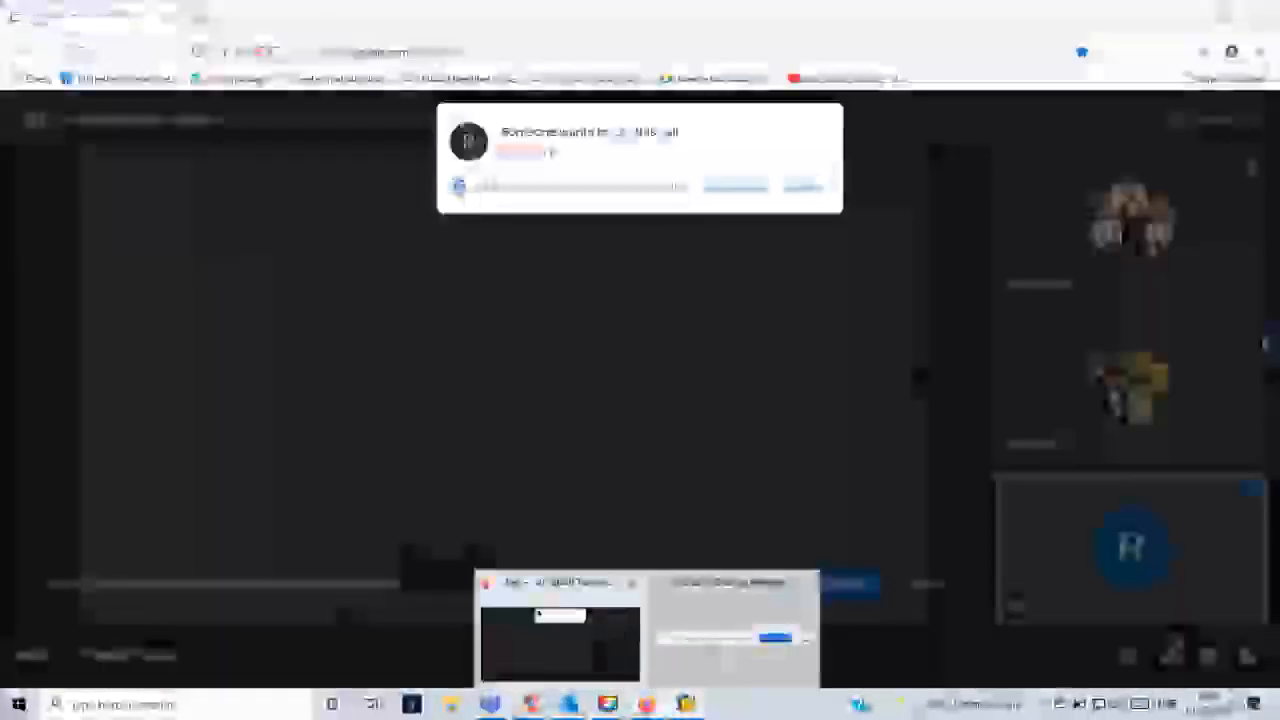
pyautogui.click(604, 660)
pyautogui.click(822, 196)
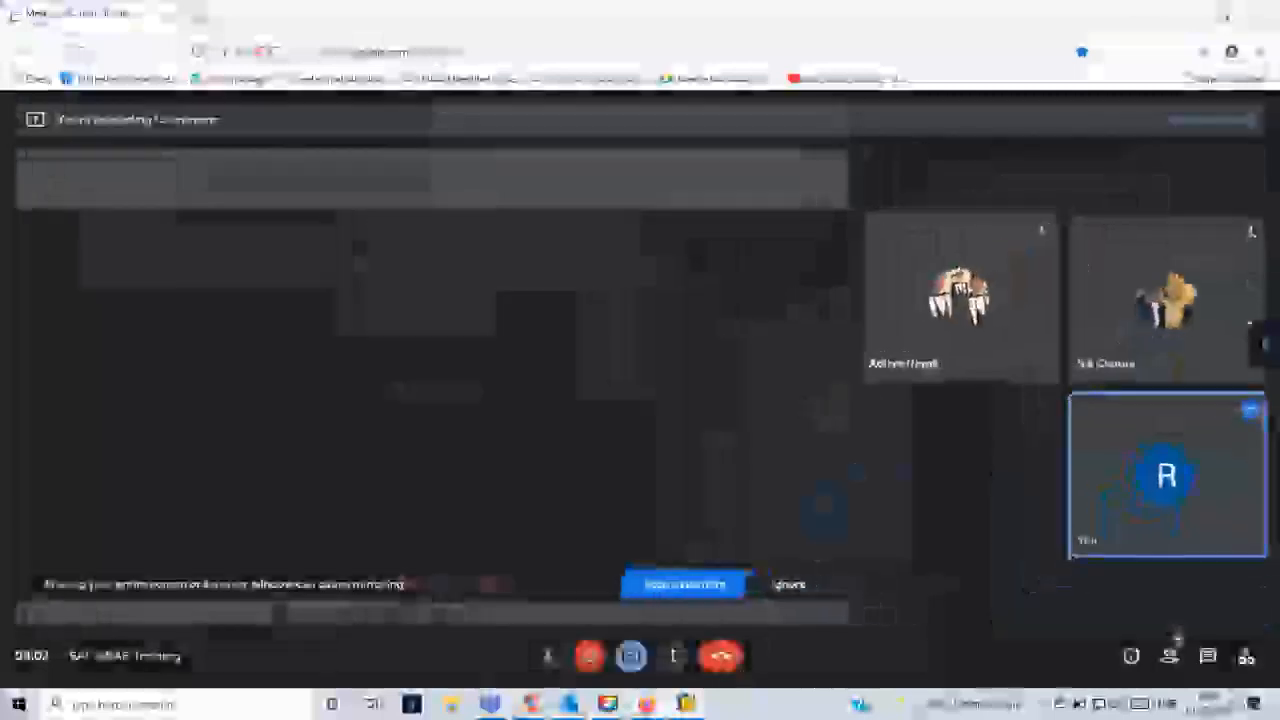
pyautogui.click(697, 612)
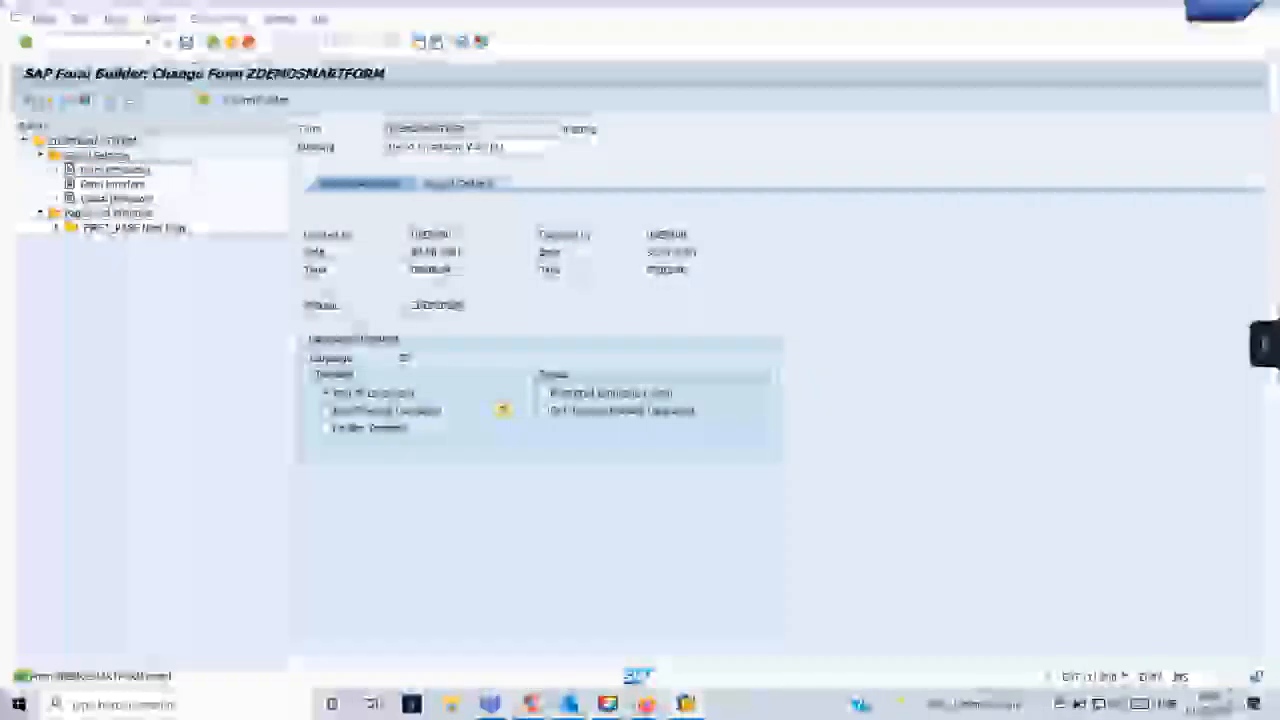
# - Delete the faulty condition line of ITEM_TABLE, reached from the form's error list, and save the form
pyautogui.click(50, 102)
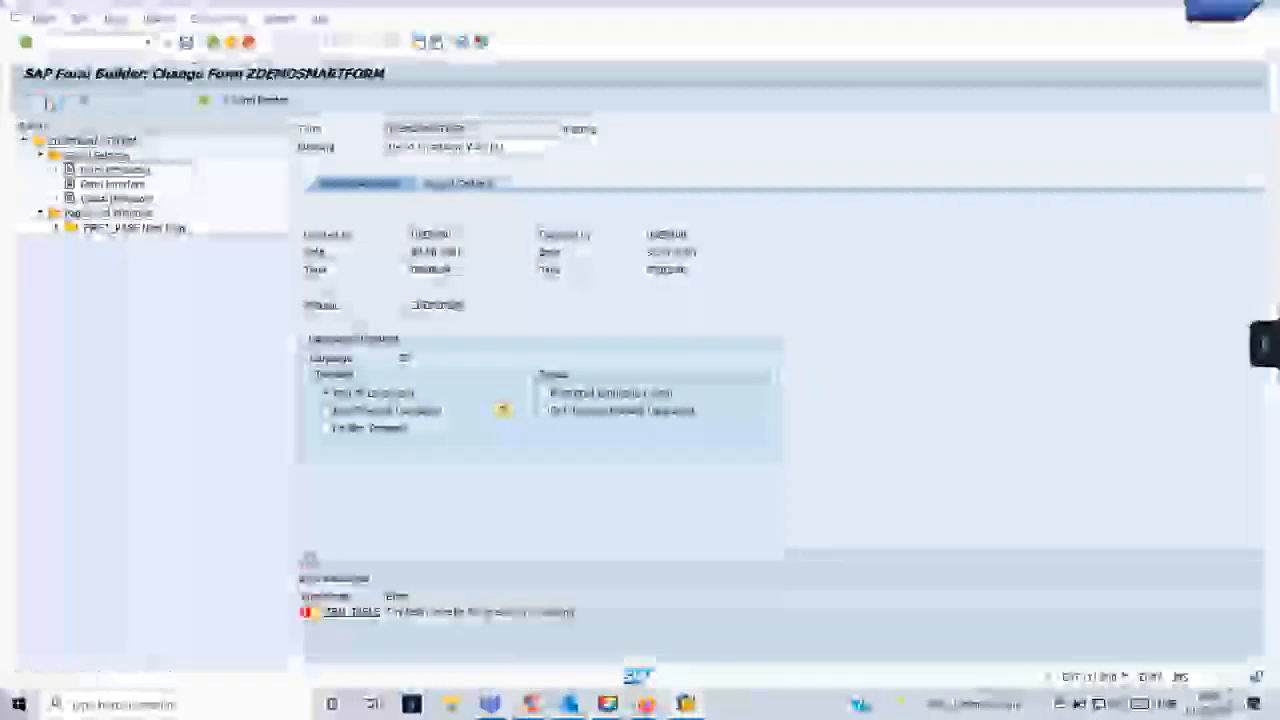
pyautogui.click(390, 611)
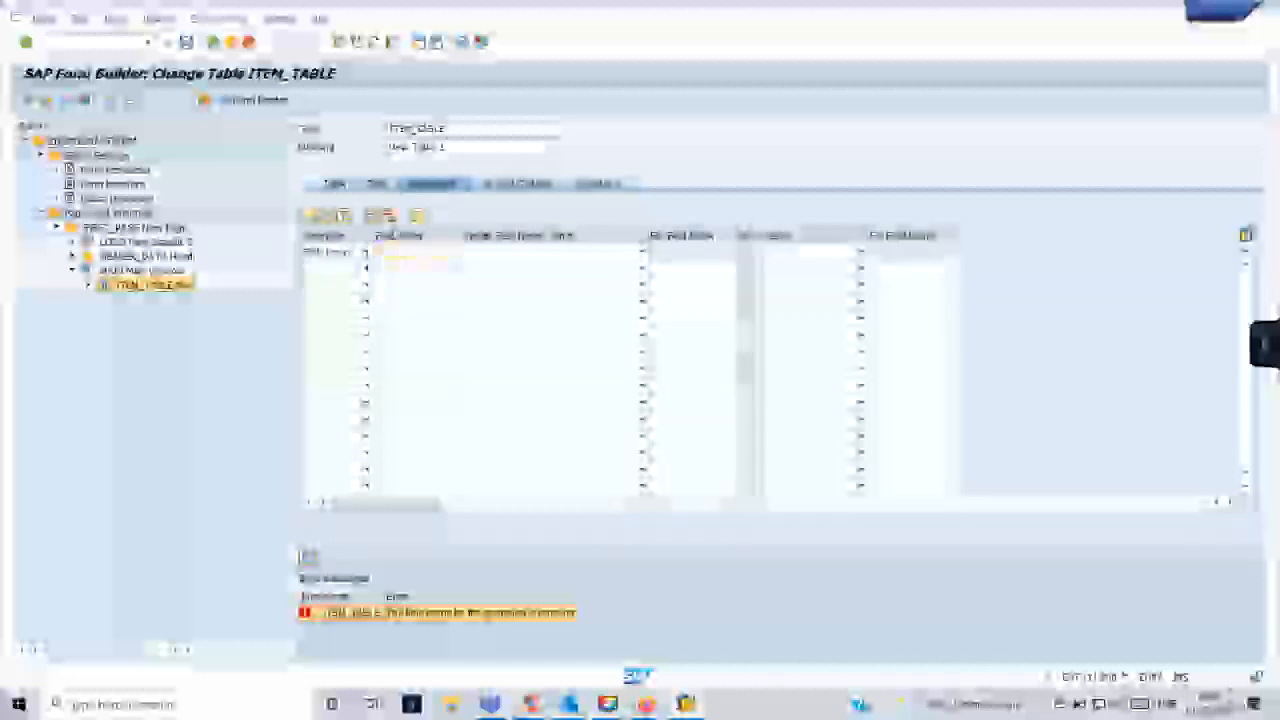
pyautogui.click(392, 217)
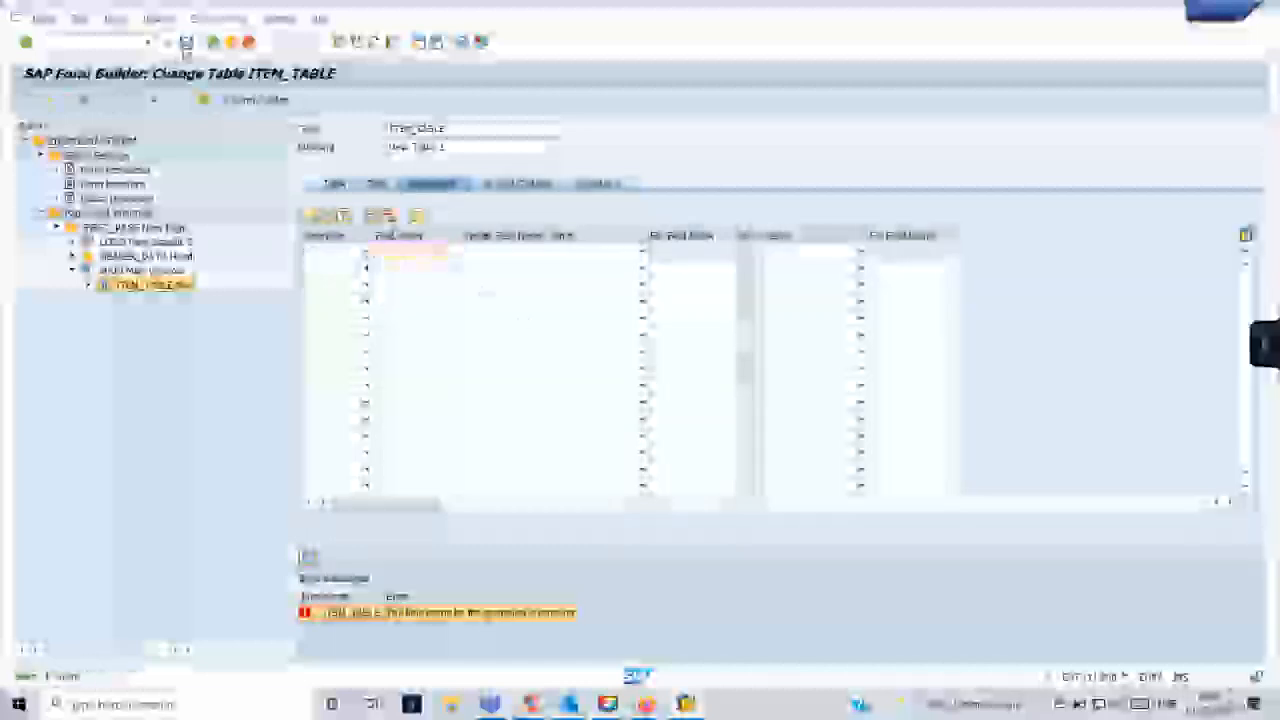
pyautogui.click(186, 44)
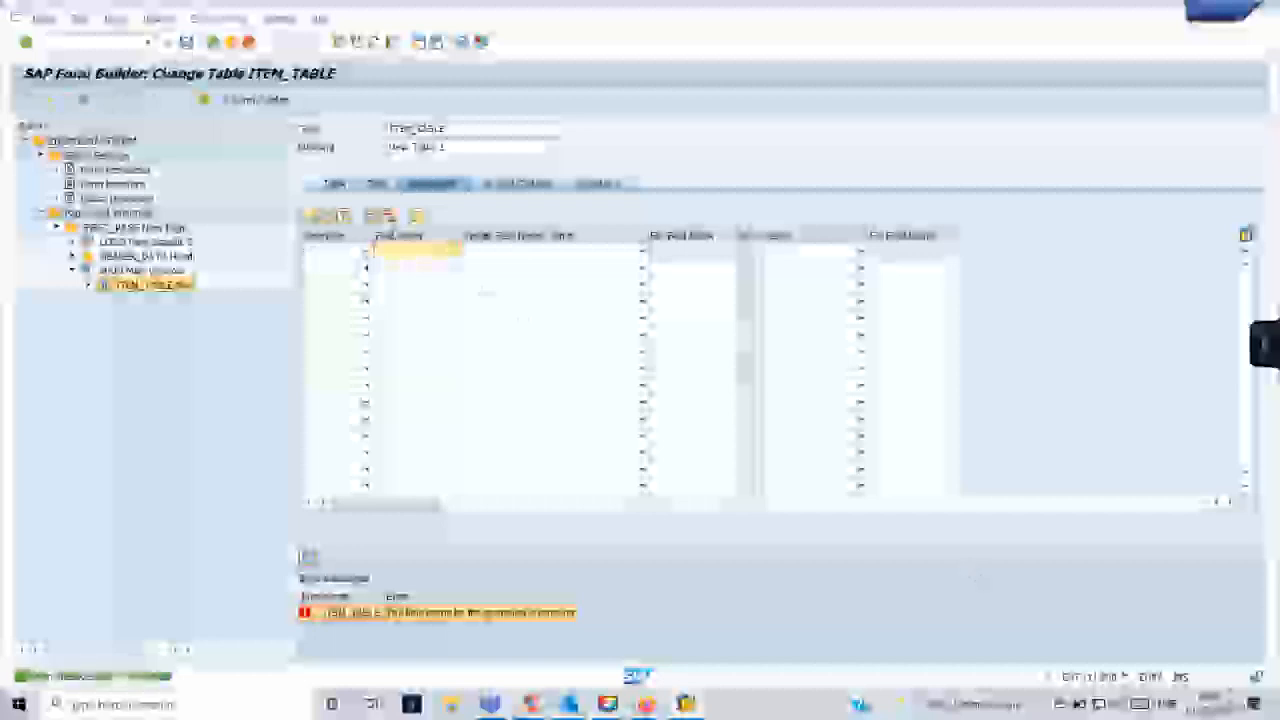
# - Adjust the computer's speaker volume and close the volume control
pyautogui.click(1117, 704)
pyautogui.click(1092, 667)
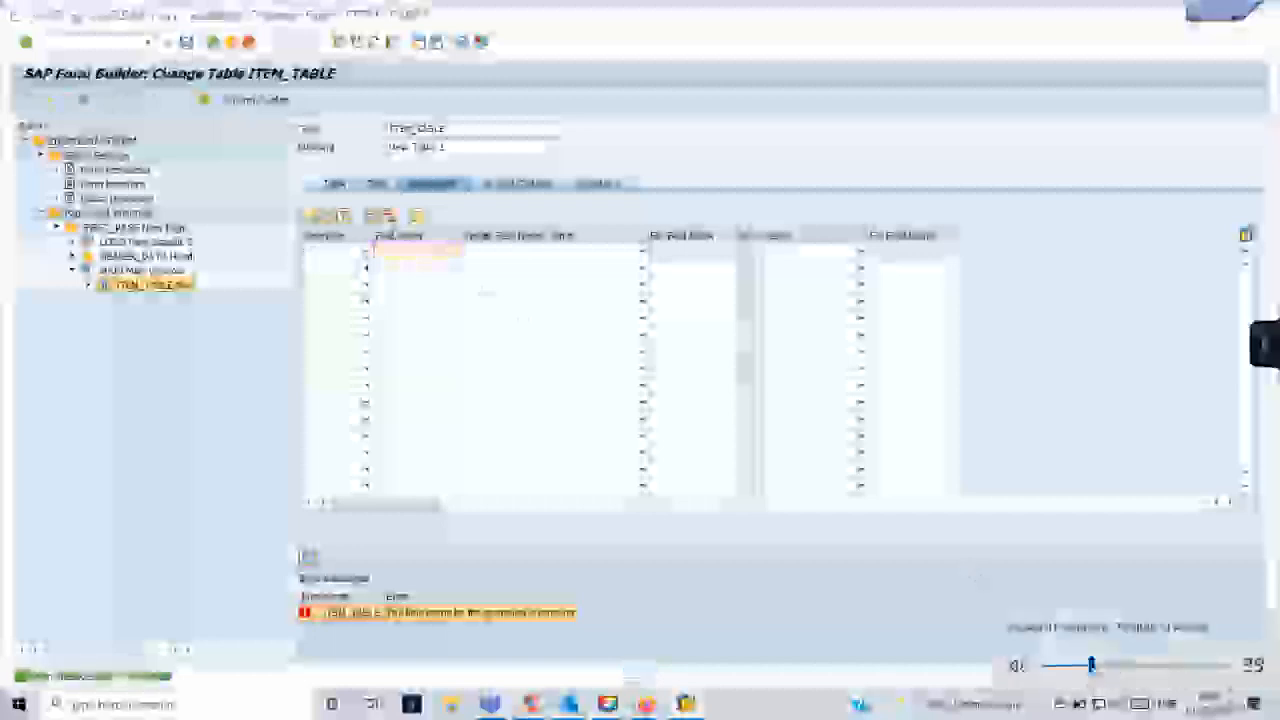
pyautogui.click(900, 585)
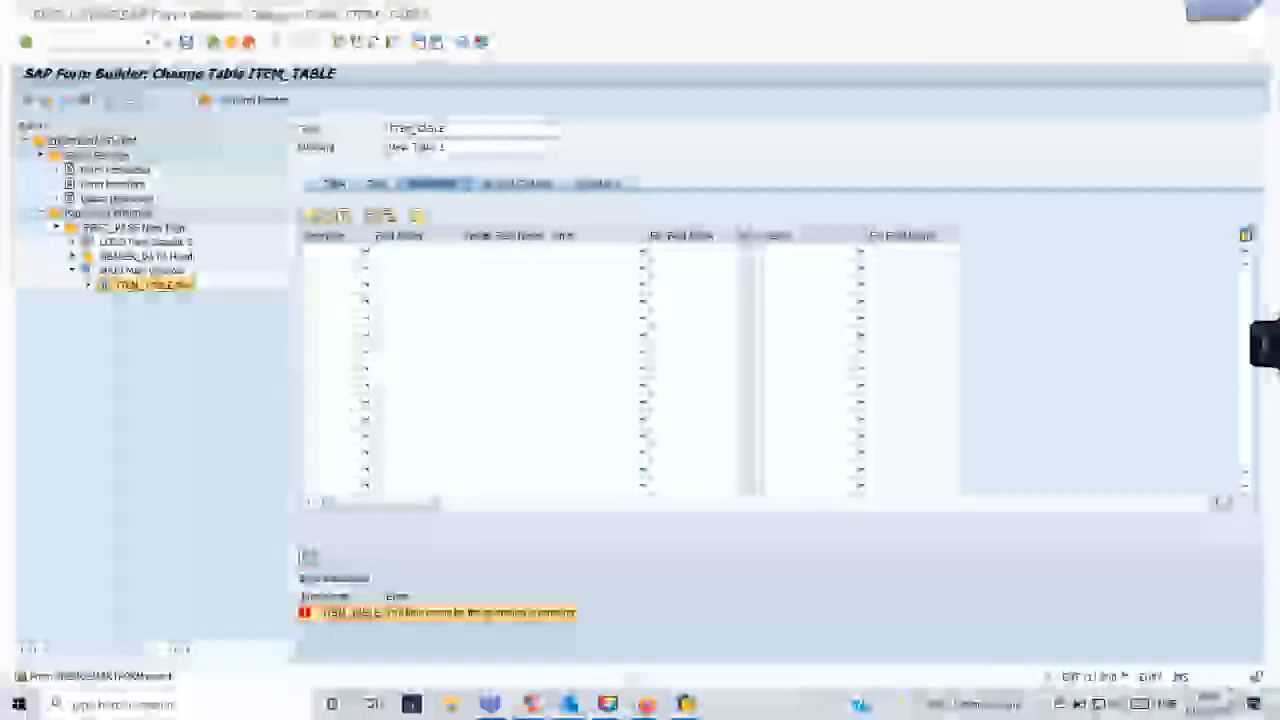
# - Activate the corrected form and create an additional SAP session
pyautogui.click(66, 100)
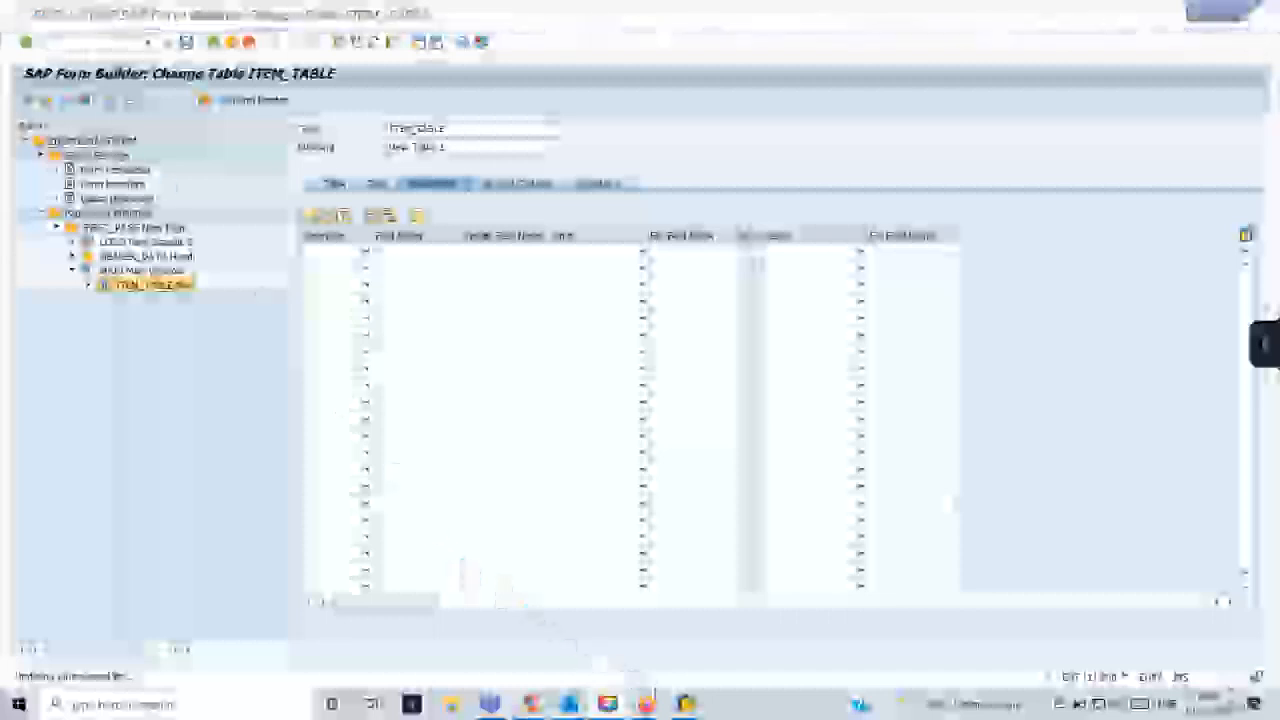
pyautogui.moveTo(568, 703)
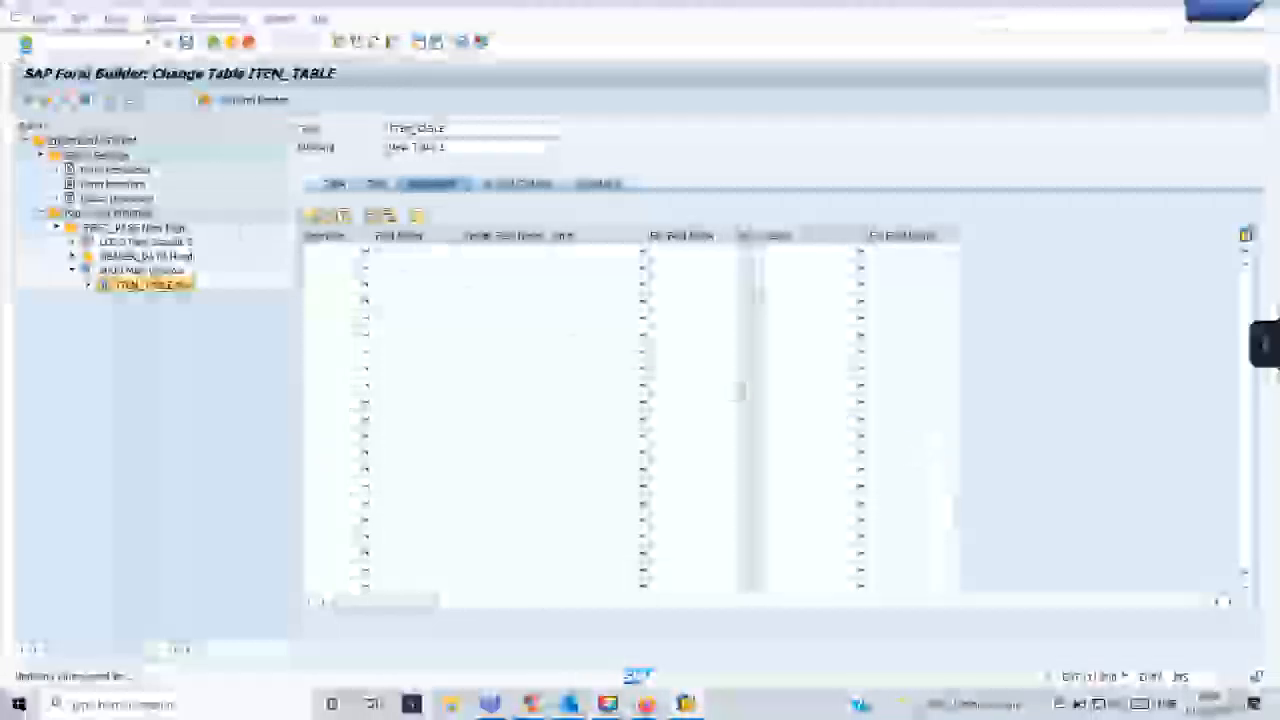
pyautogui.click(44, 19)
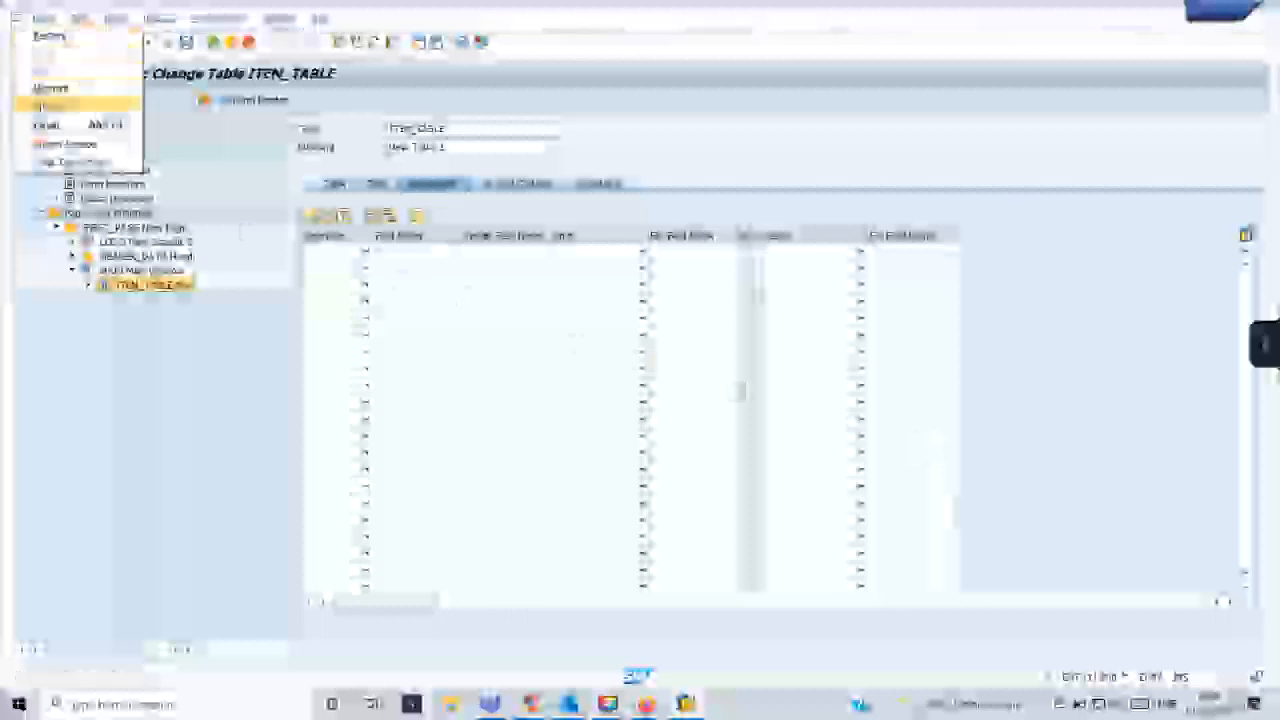
pyautogui.click(52, 146)
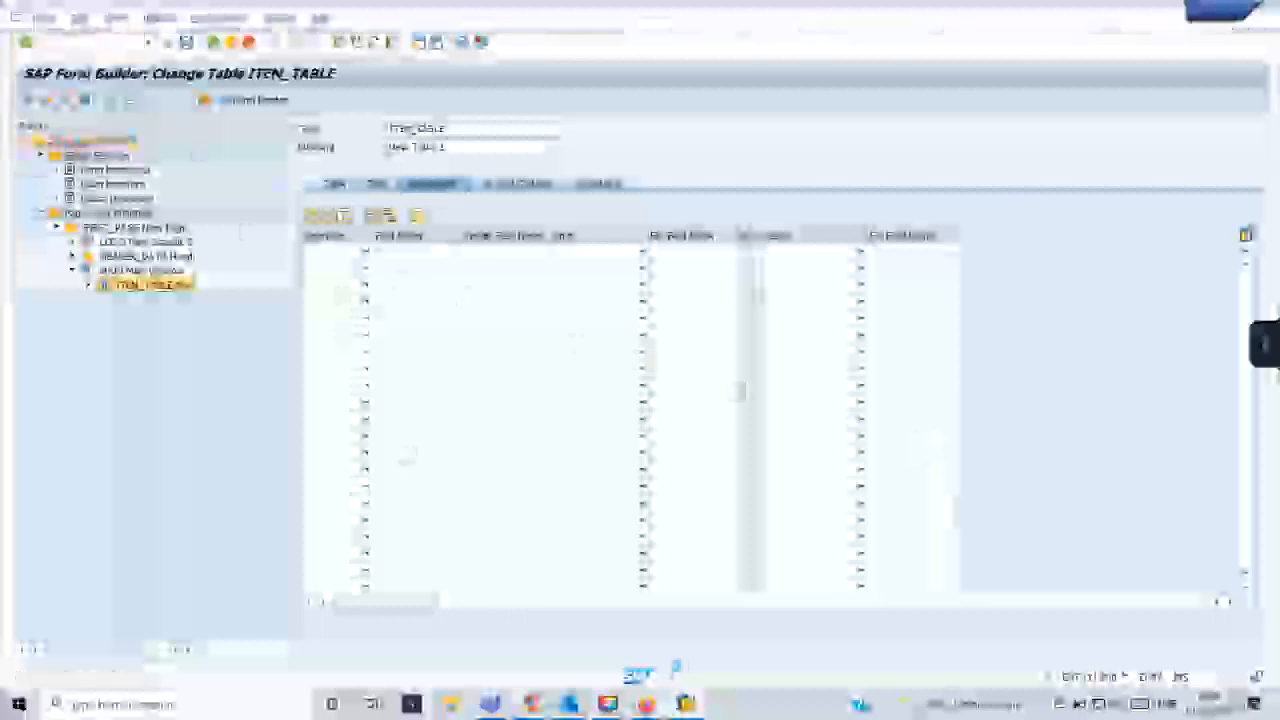
# - Find the Tcode notes file through the Windows search and open it in a maximized Notepad window
pyautogui.click(685, 704)
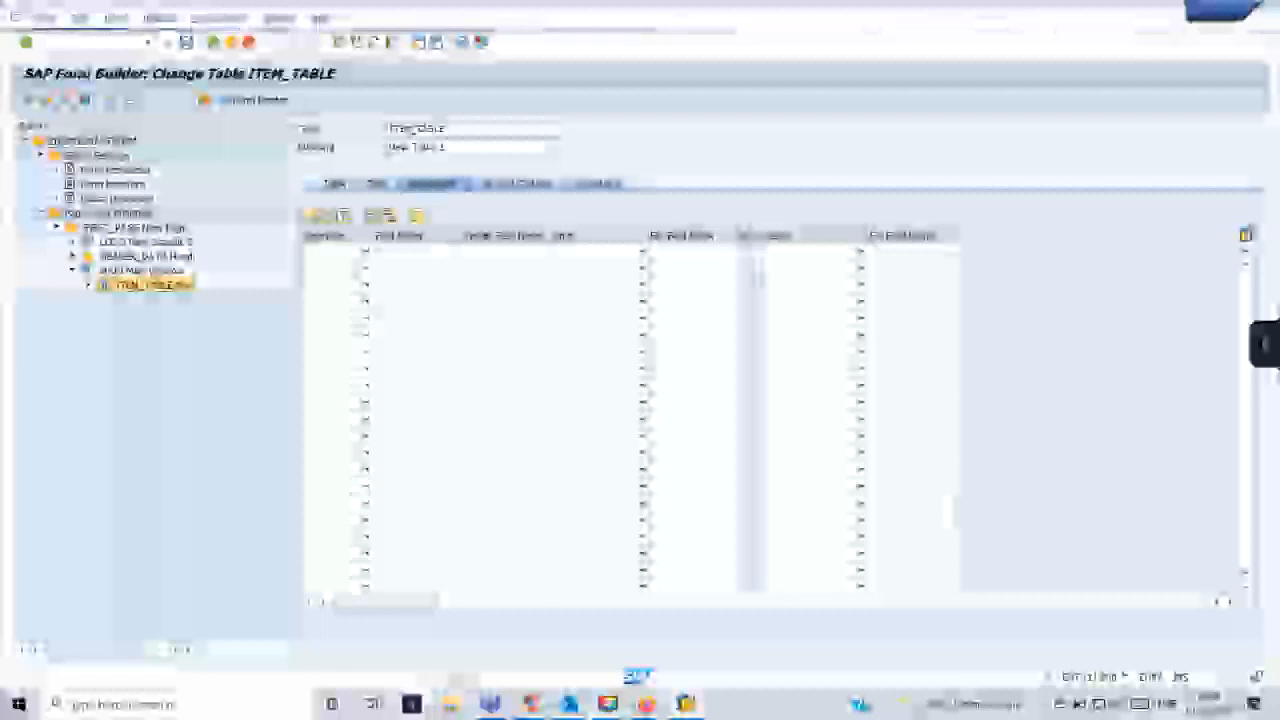
pyautogui.moveTo(490, 704)
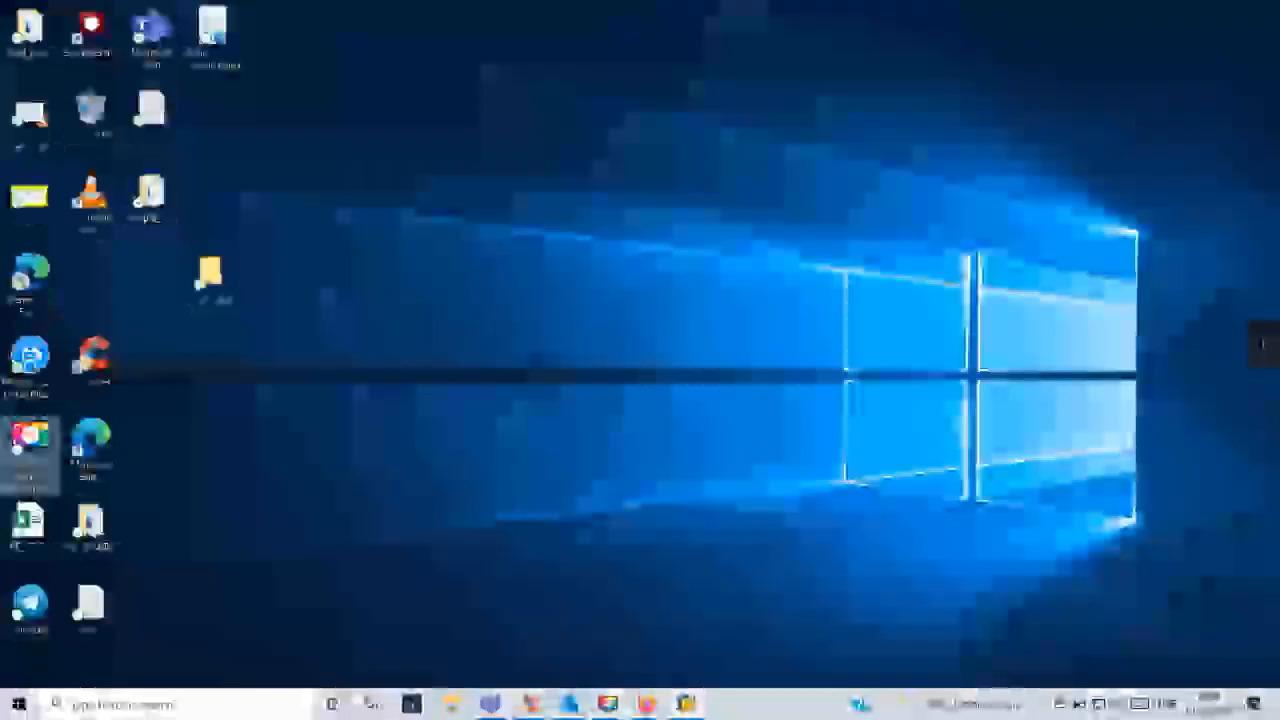
pyautogui.click(235, 704)
pyautogui.write('Tcode')
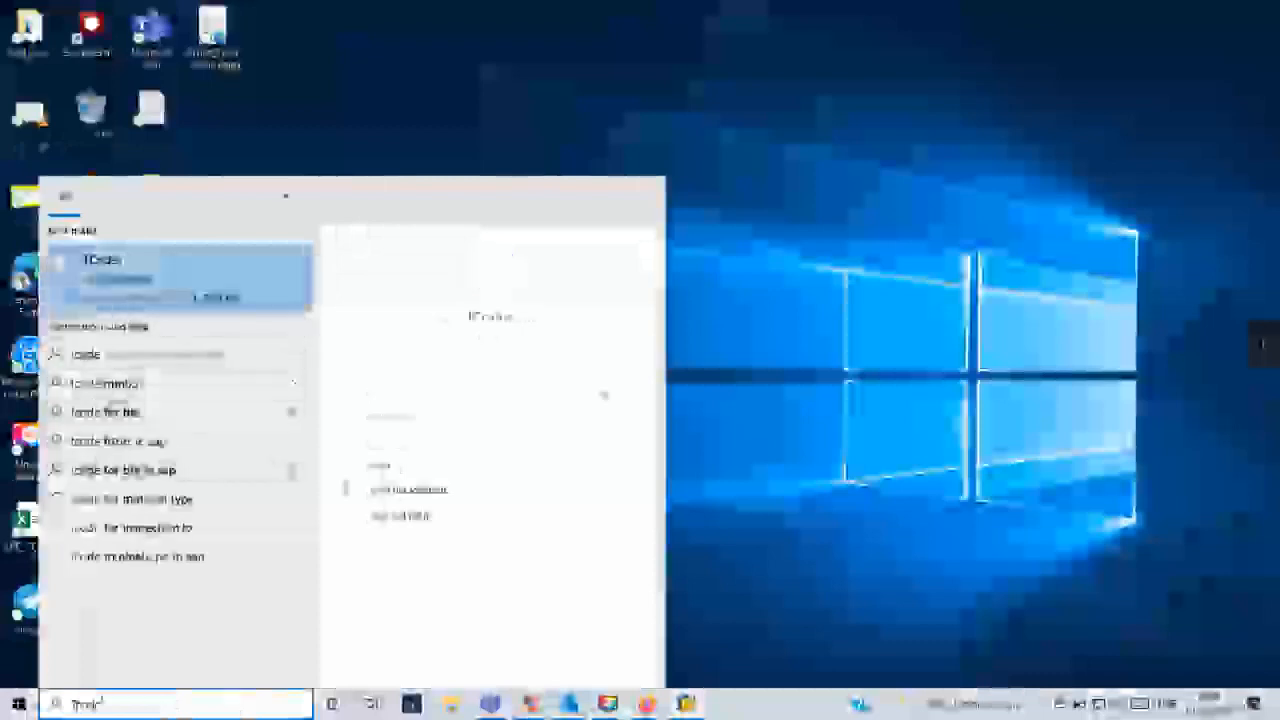
pyautogui.press('Return')
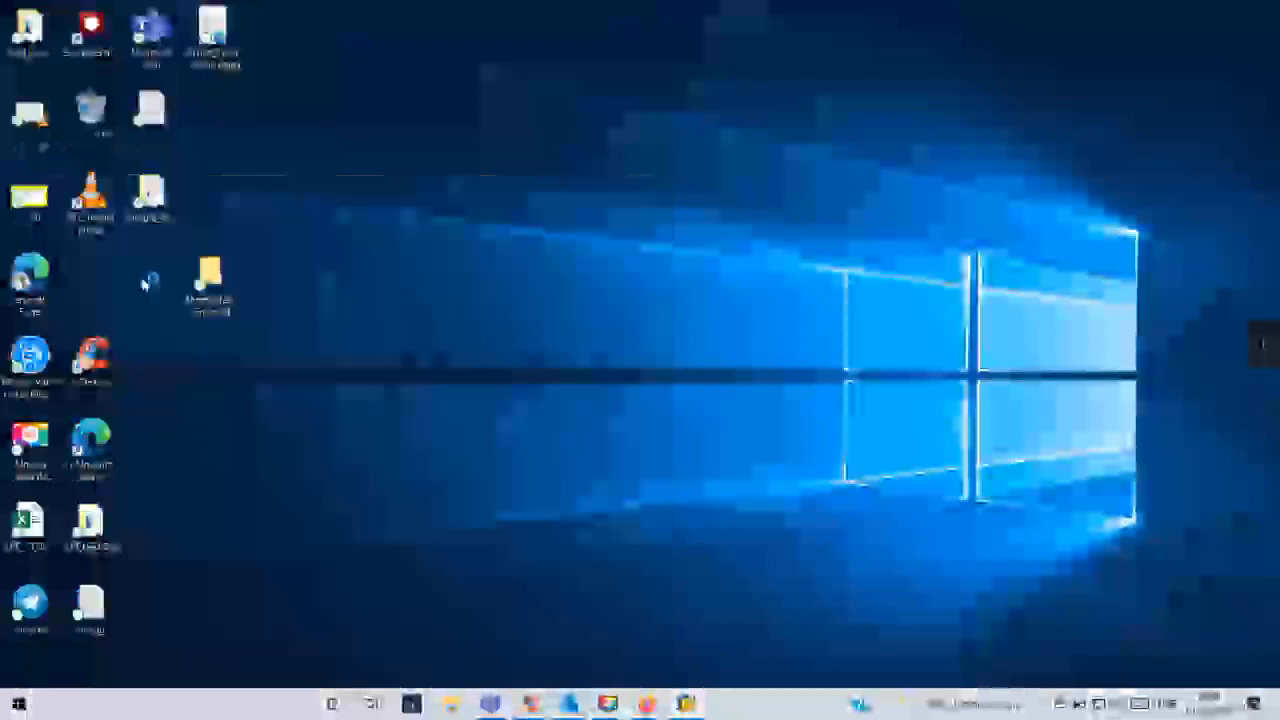
pyautogui.click(1043, 133)
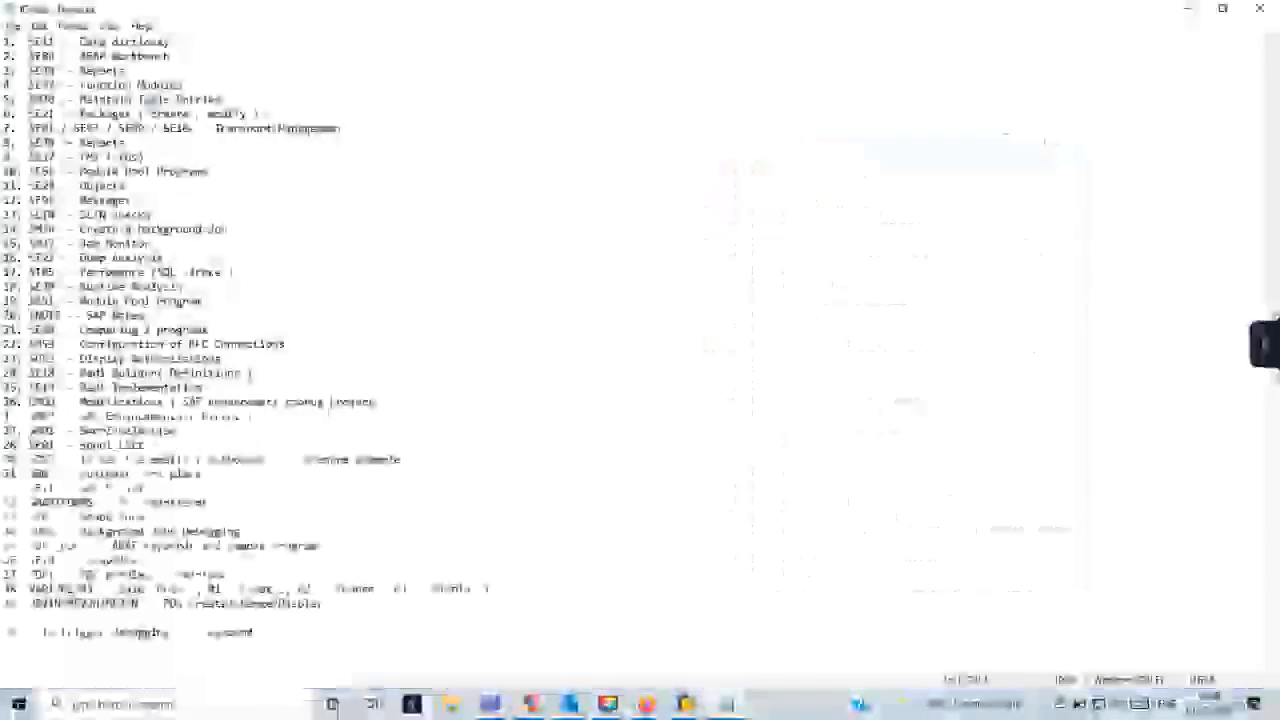
# - Add the line "40. NACE - Configuration of output types" below entry 39 and return to the SAP Form Builder
pyautogui.press('Return')
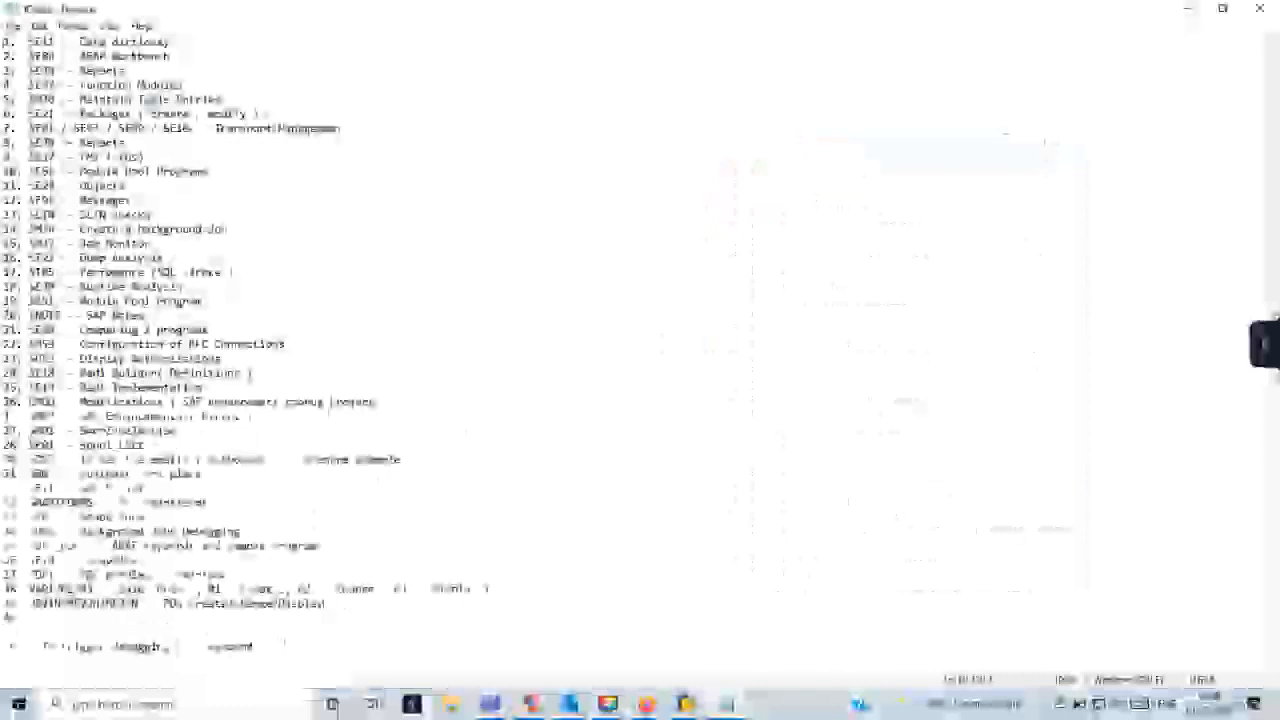
pyautogui.write('40. NACE  - Output types')
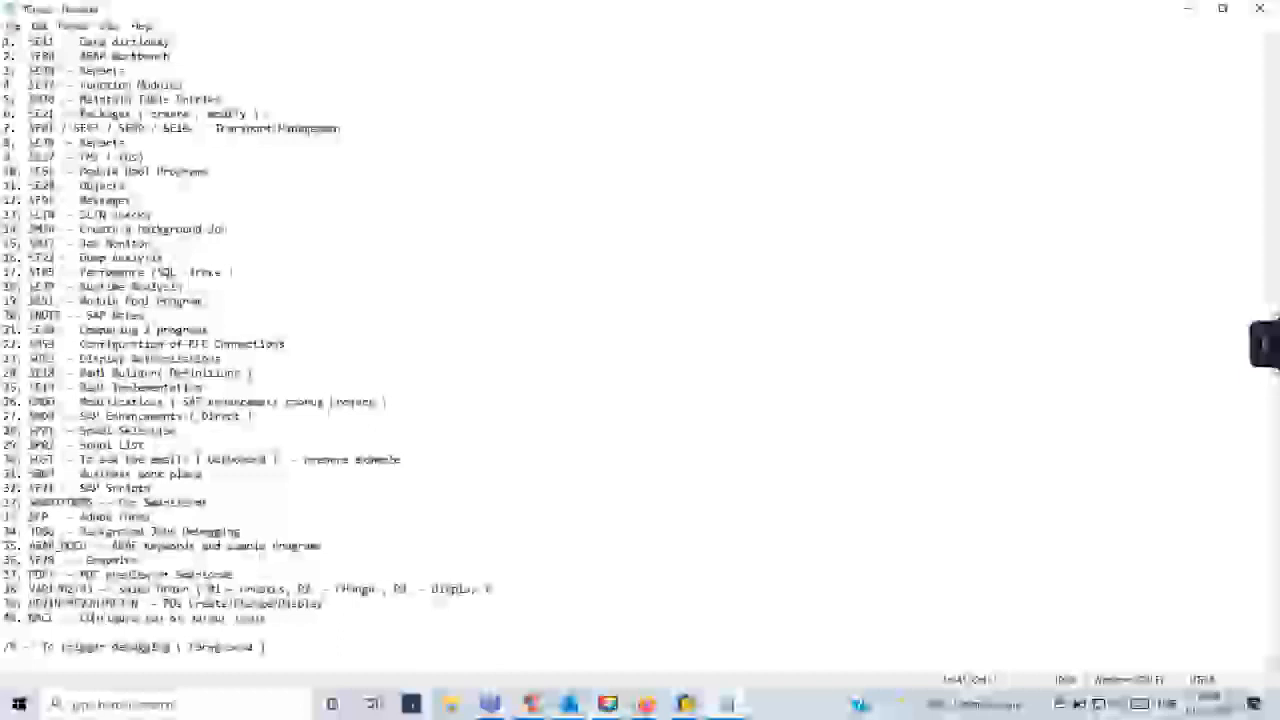
pyautogui.moveTo(688, 704)
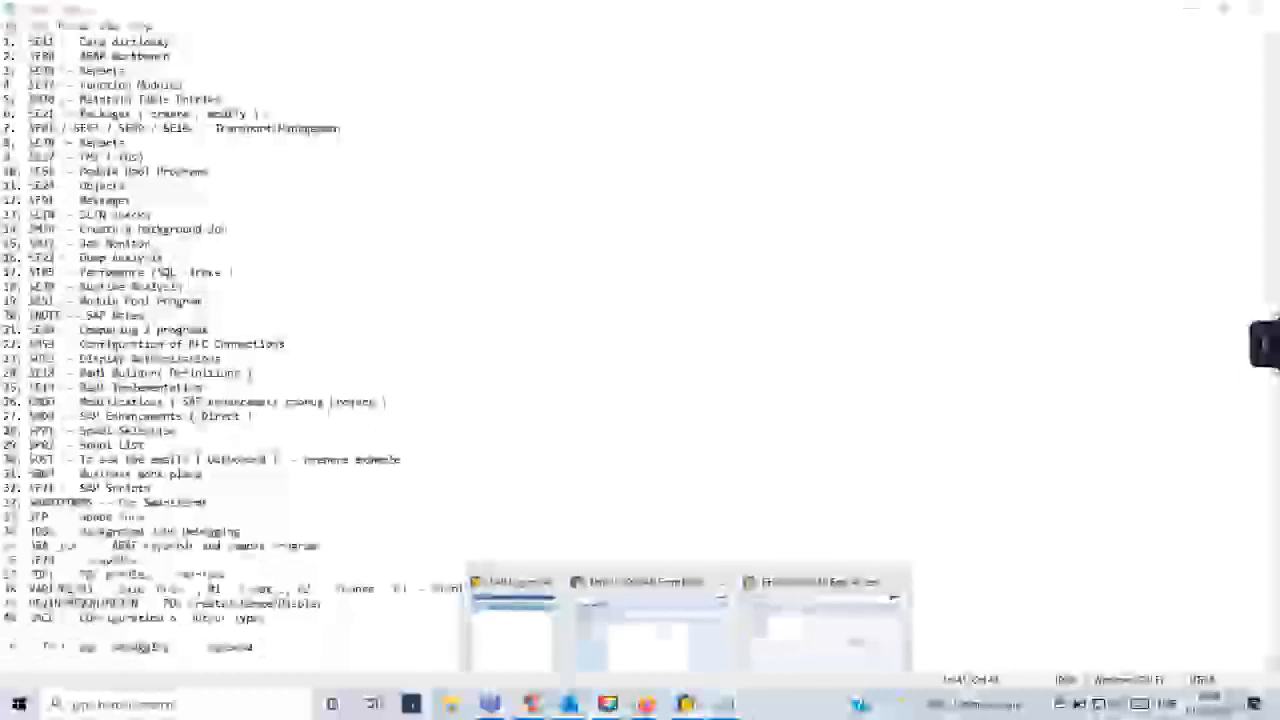
pyautogui.click(651, 640)
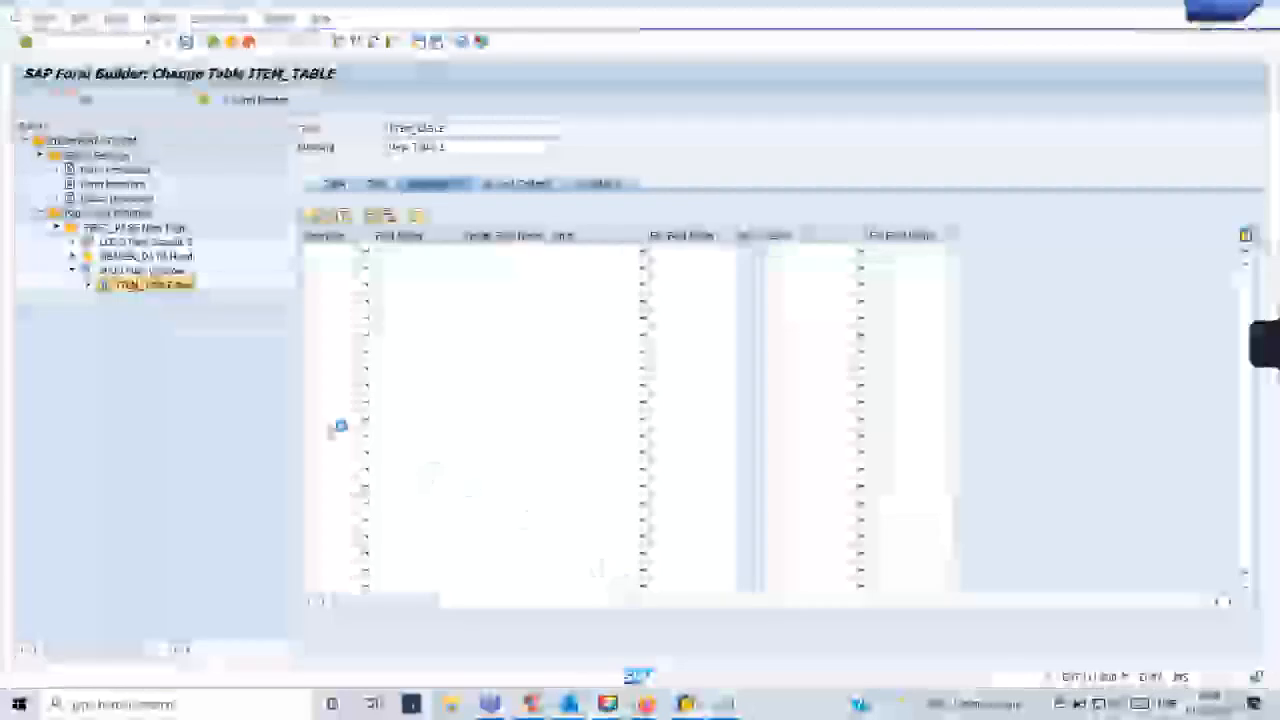
# - Switch to the SAP Easy Access session, run transaction NACE and look through the list of output control applications
pyautogui.moveTo(695, 706)
pyautogui.click(815, 635)
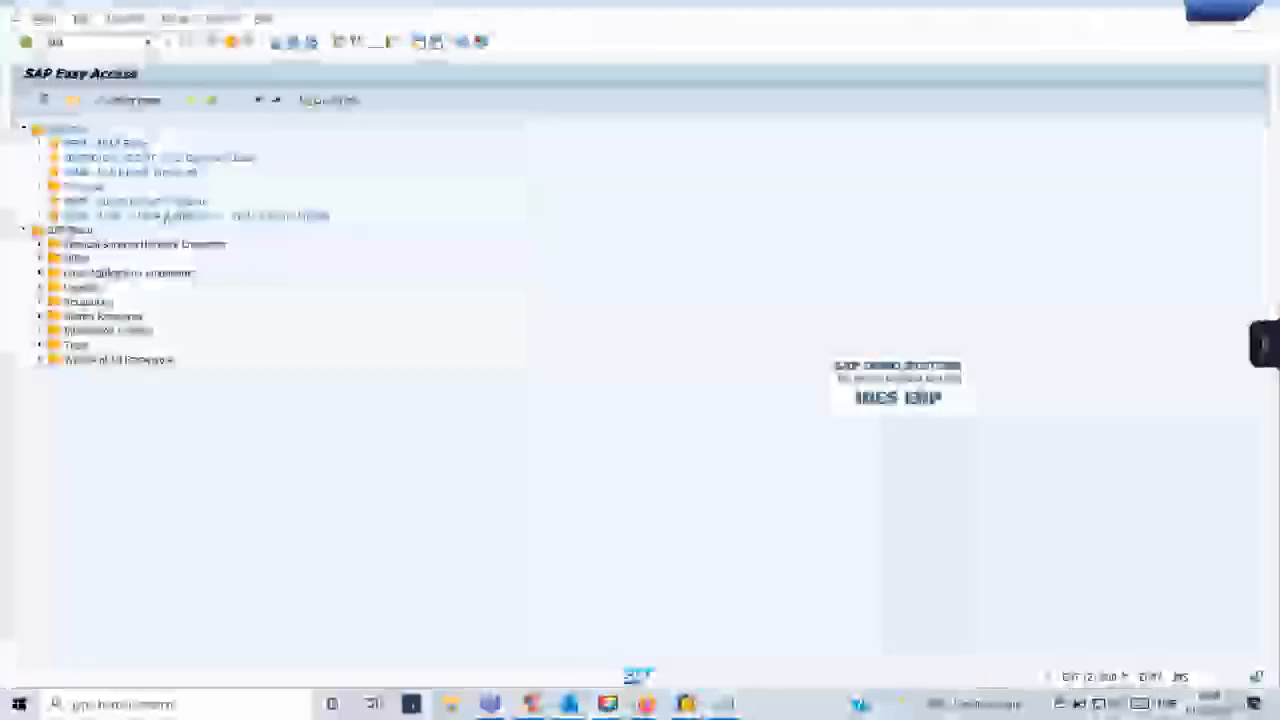
pyautogui.press('Return')
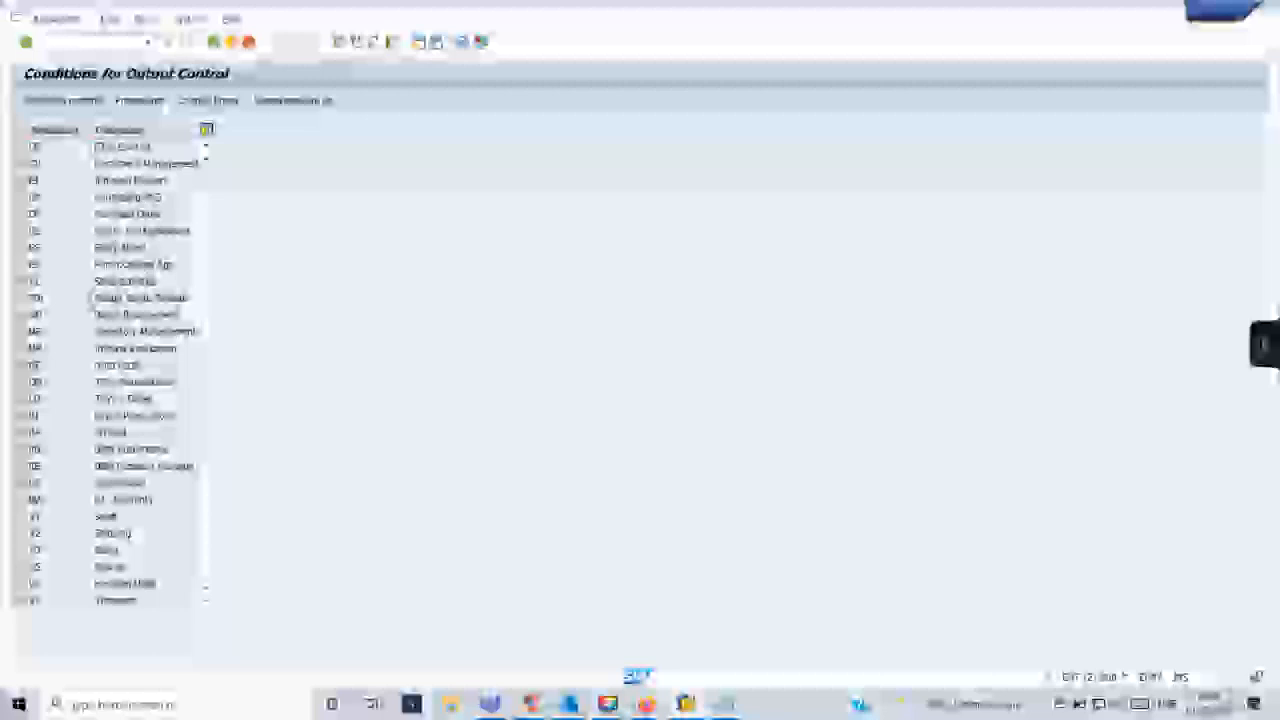
pyautogui.scroll(-2, 90, 297)
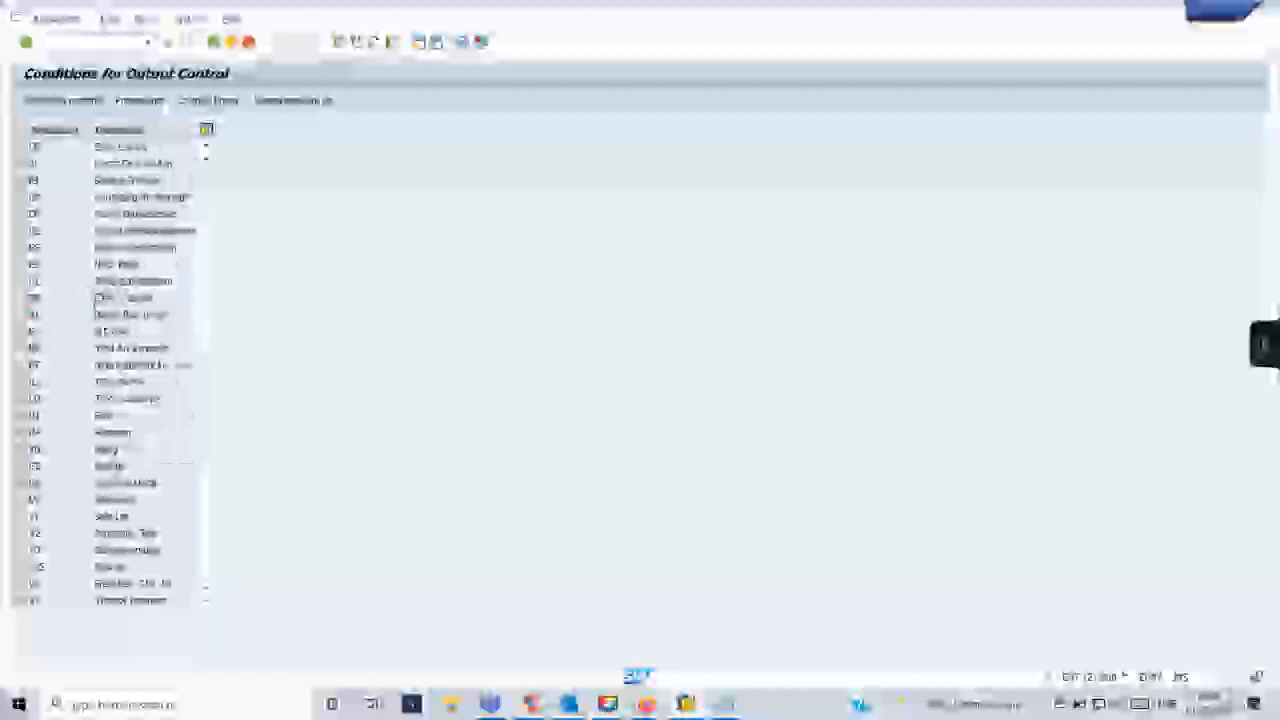
pyautogui.scroll(-2, 96, 303)
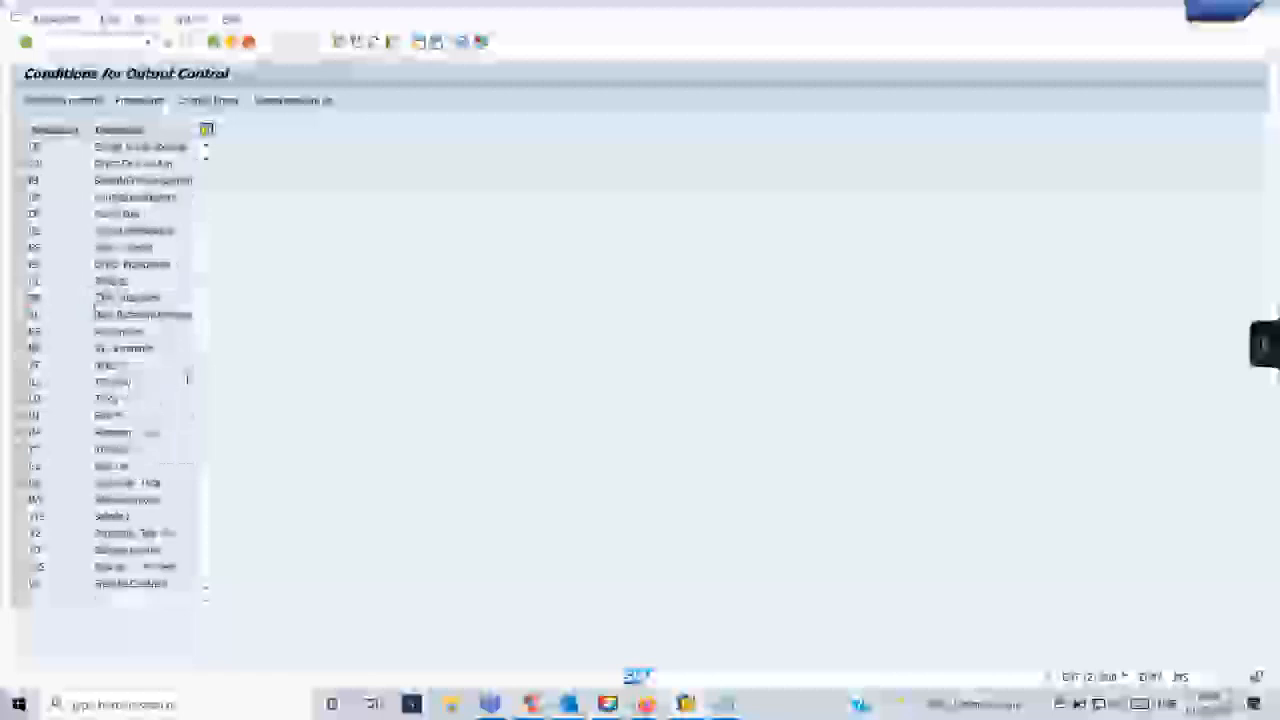
pyautogui.scroll(2, 96, 303)
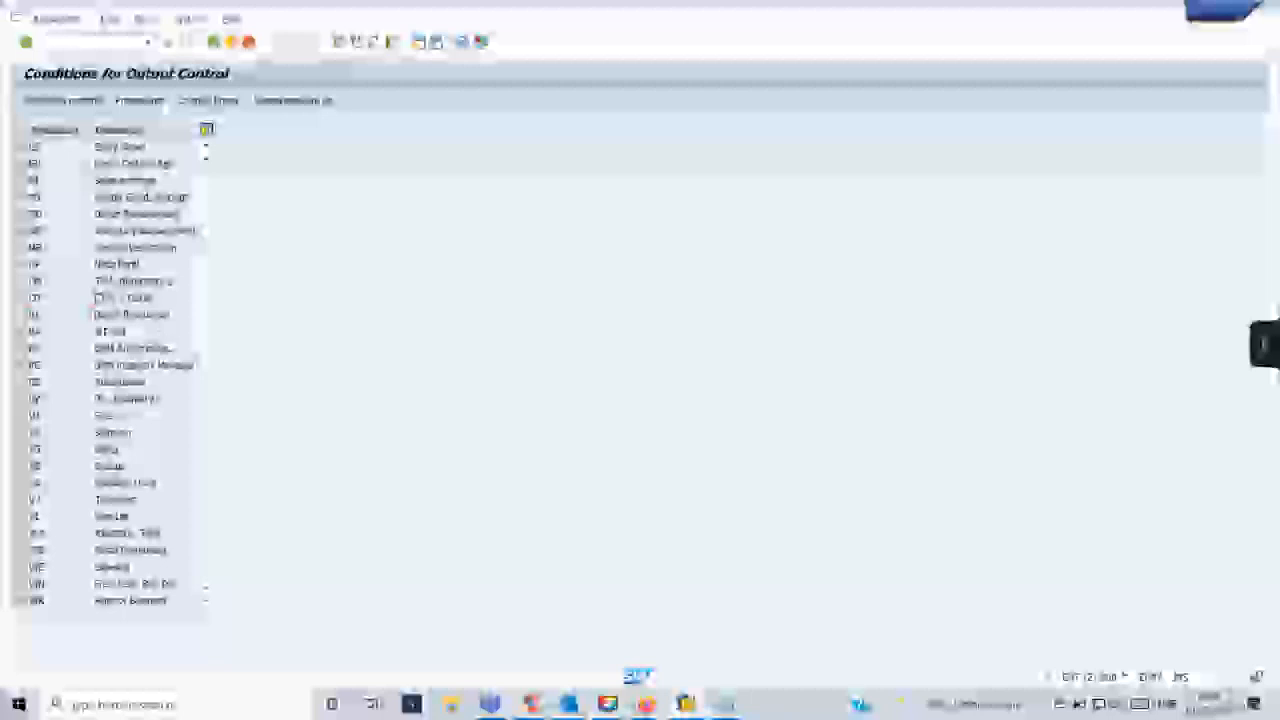
pyautogui.scroll(3, 150, 425)
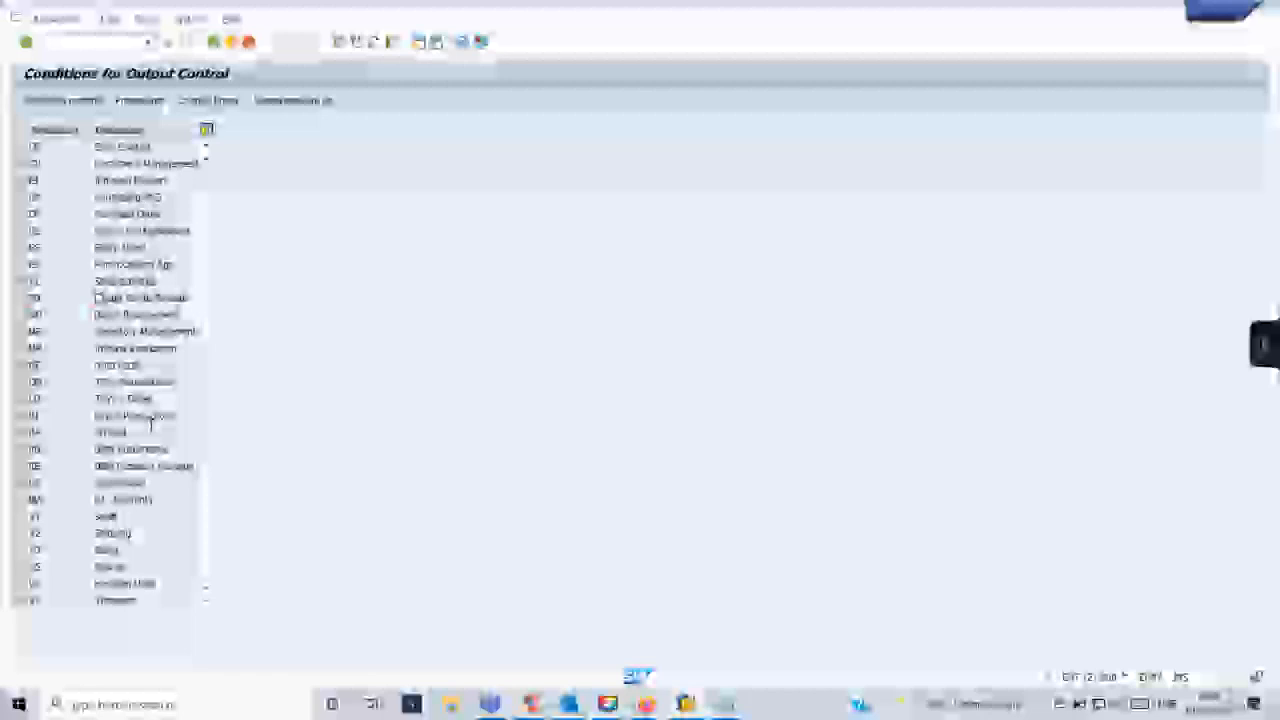
# - View the condition record output types for the Purchase Order application, and widen the Procedure column in its procedures overview
pyautogui.click(99, 213)
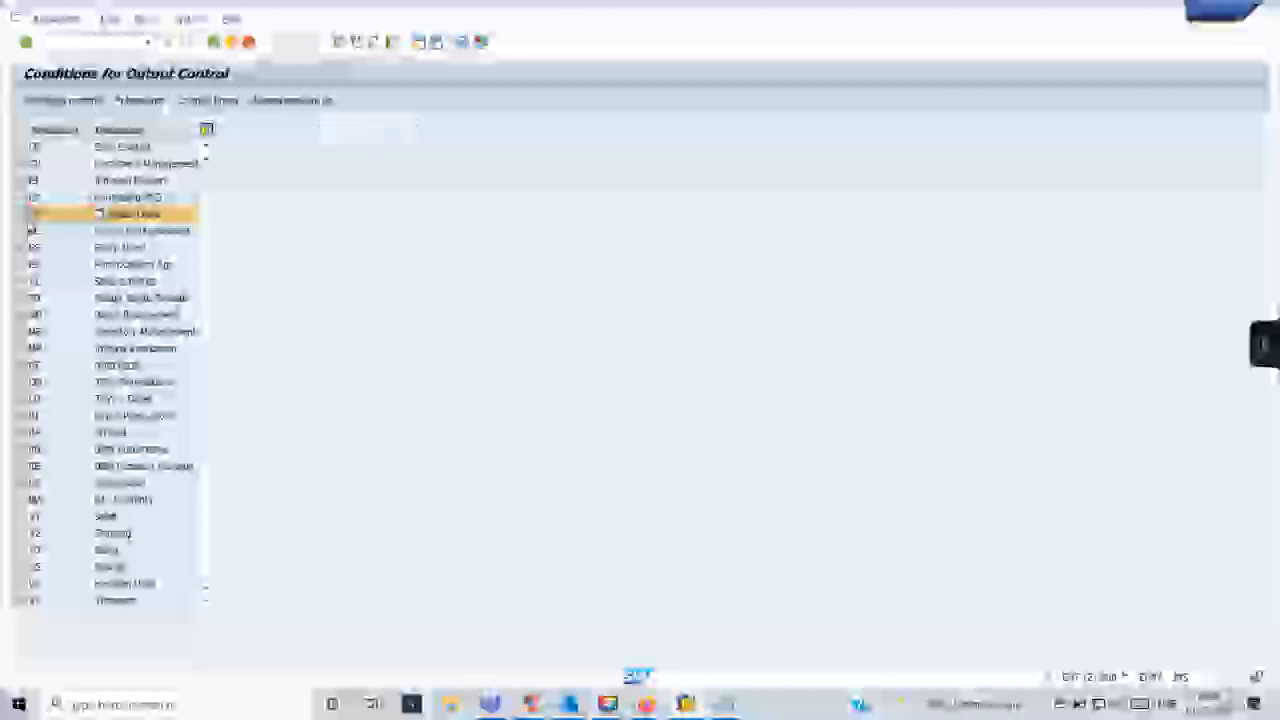
pyautogui.click(292, 100)
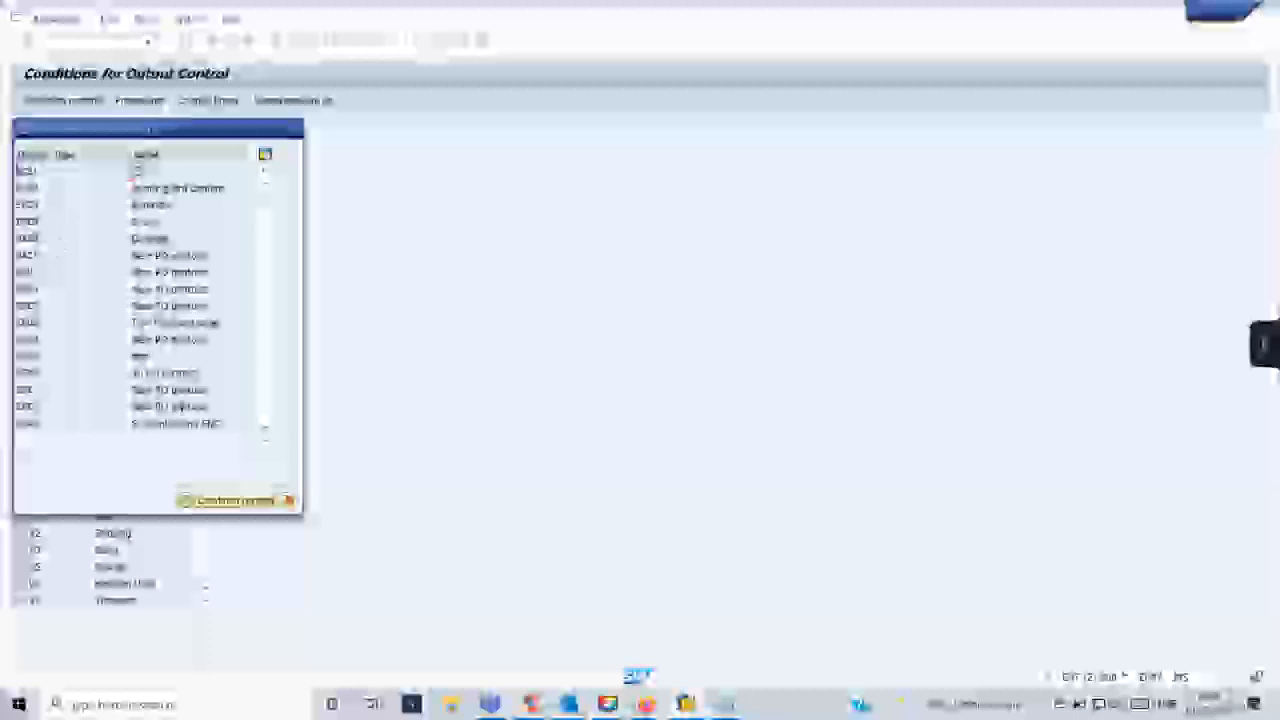
pyautogui.moveTo(160, 128); pyautogui.dragTo(555, 128)
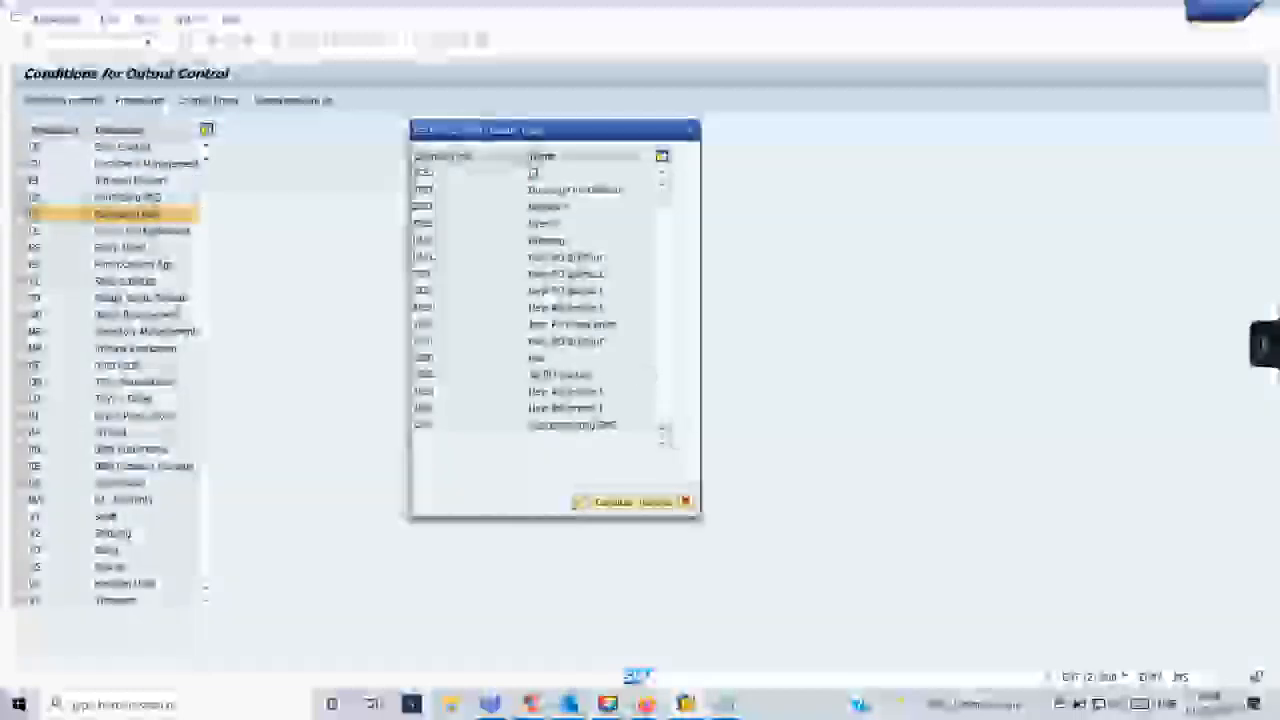
pyautogui.click(690, 131)
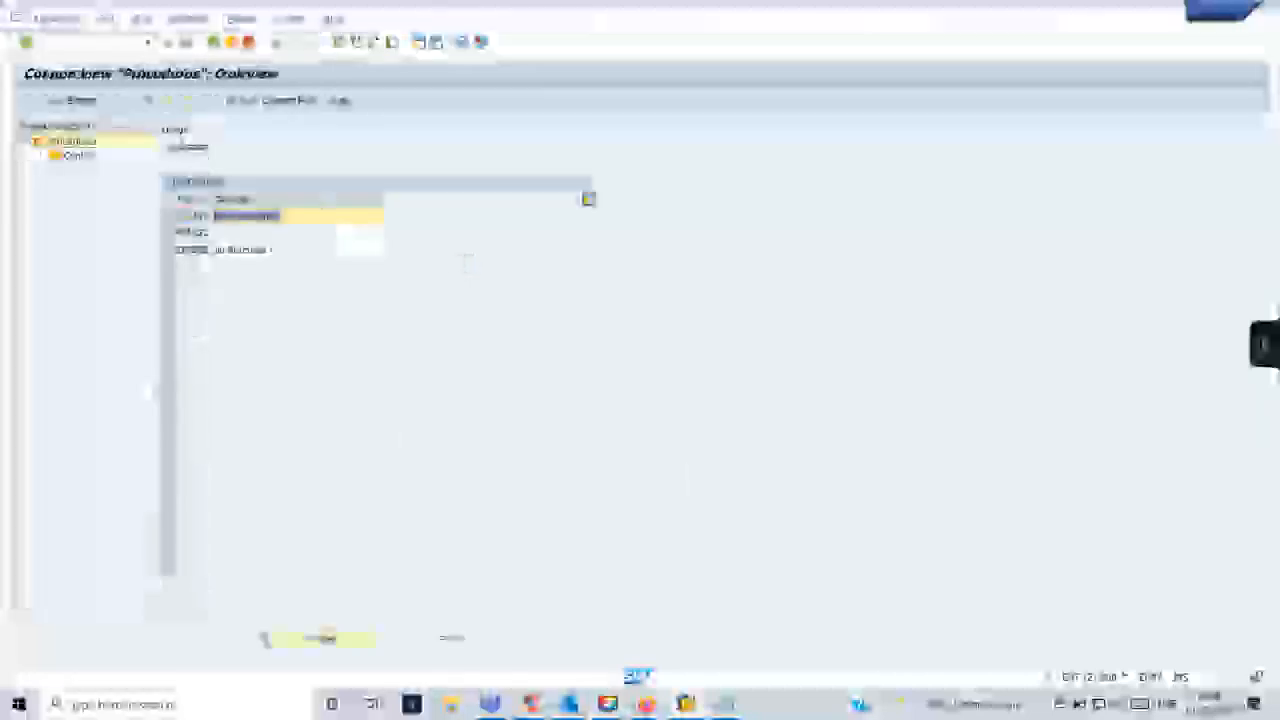
pyautogui.moveTo(213, 199); pyautogui.dragTo(281, 200)
pyautogui.click(192, 249)
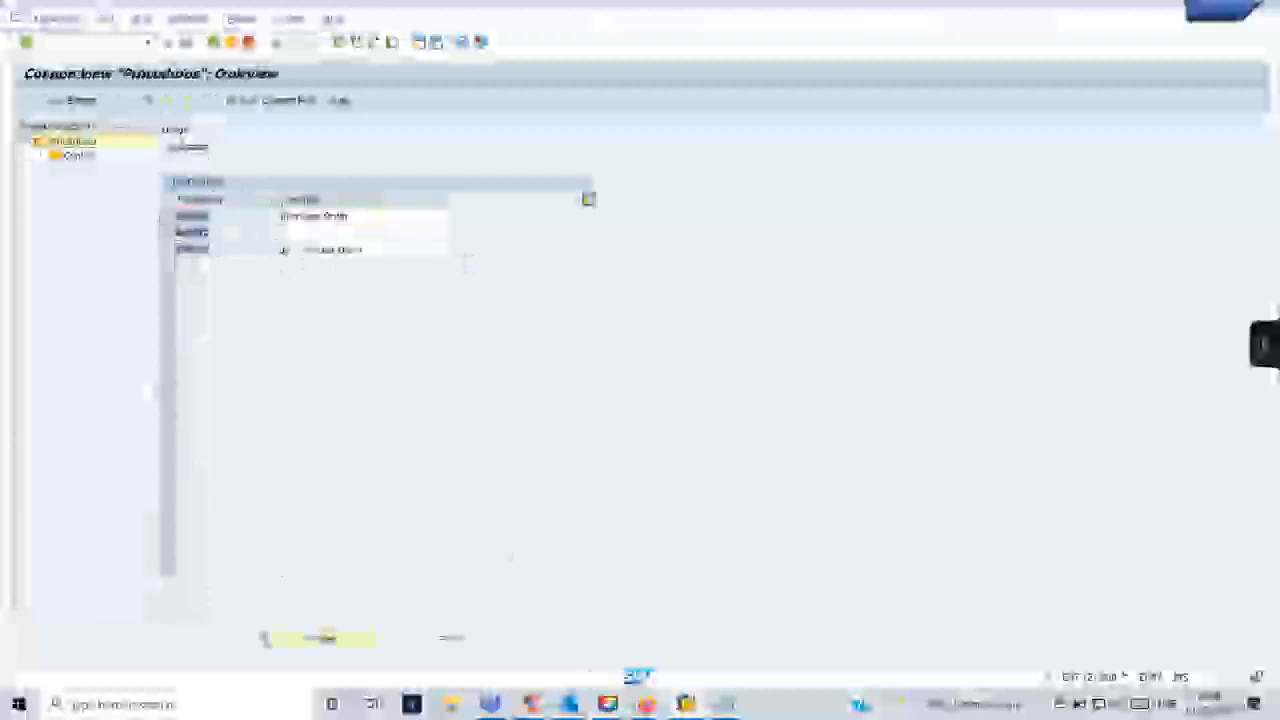
# - Switch to the Google Meet call, admit the waiting participant and return to the SAP procedures overview
pyautogui.click(648, 708)
pyautogui.click(568, 628)
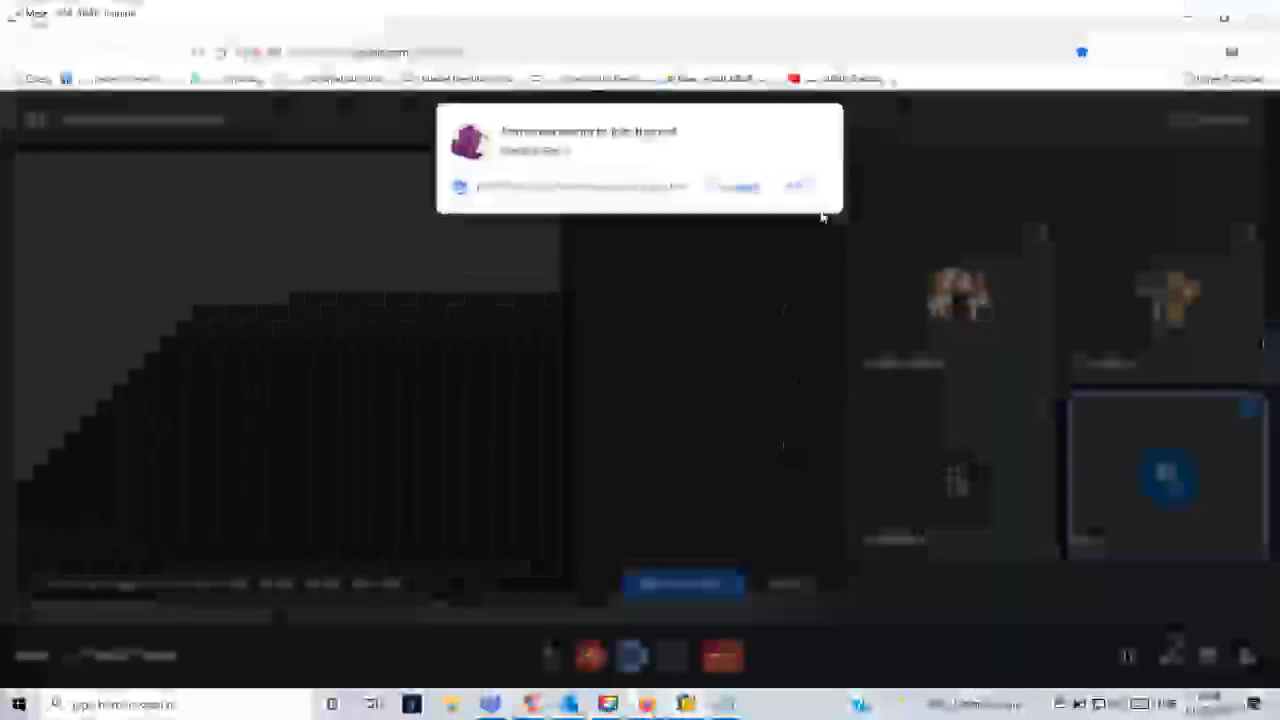
pyautogui.click(813, 192)
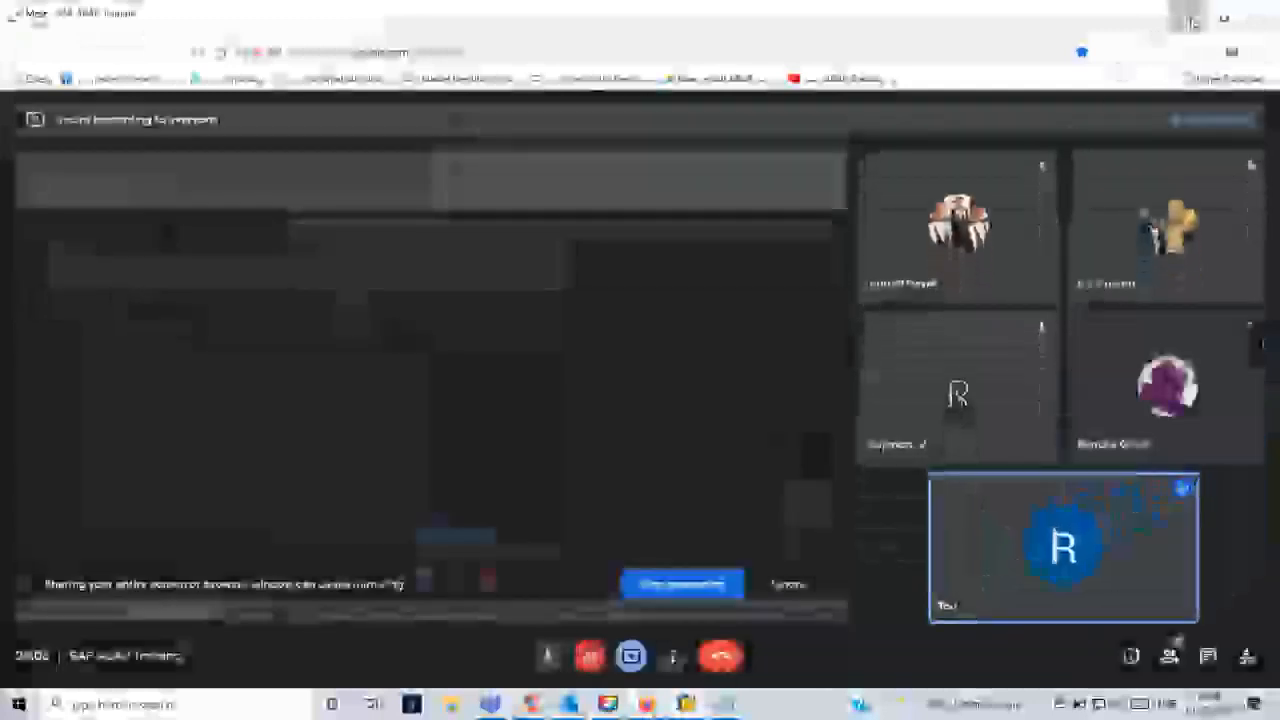
pyautogui.click(1187, 18)
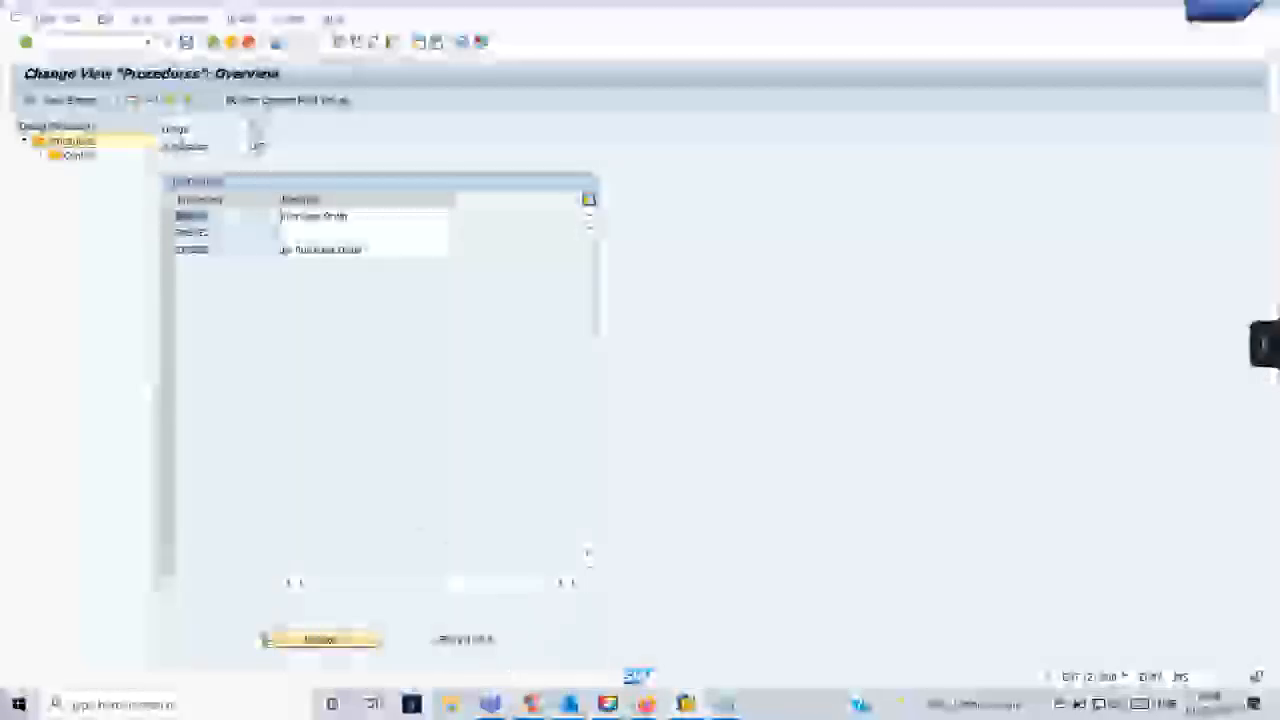
# - Leave the procedures overview, open the Purchase Order output types and select the New PO printout entry directly above the last one
pyautogui.press('F3')
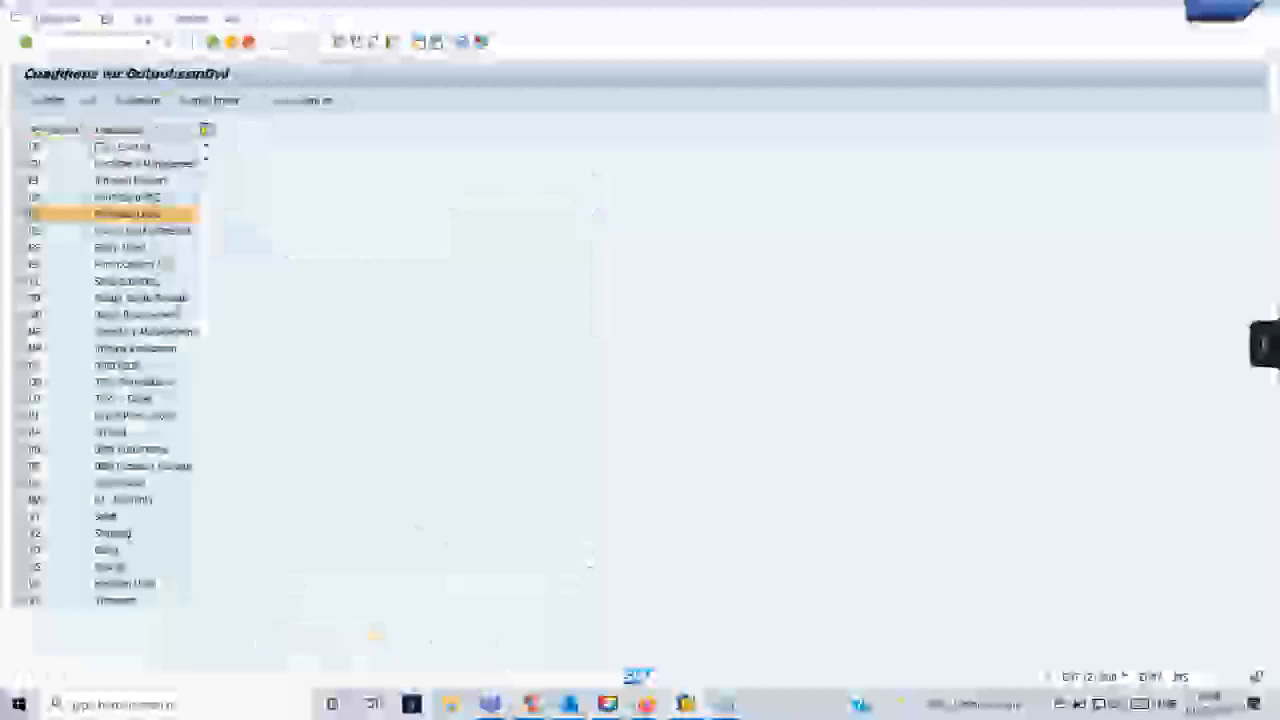
pyautogui.click(212, 102)
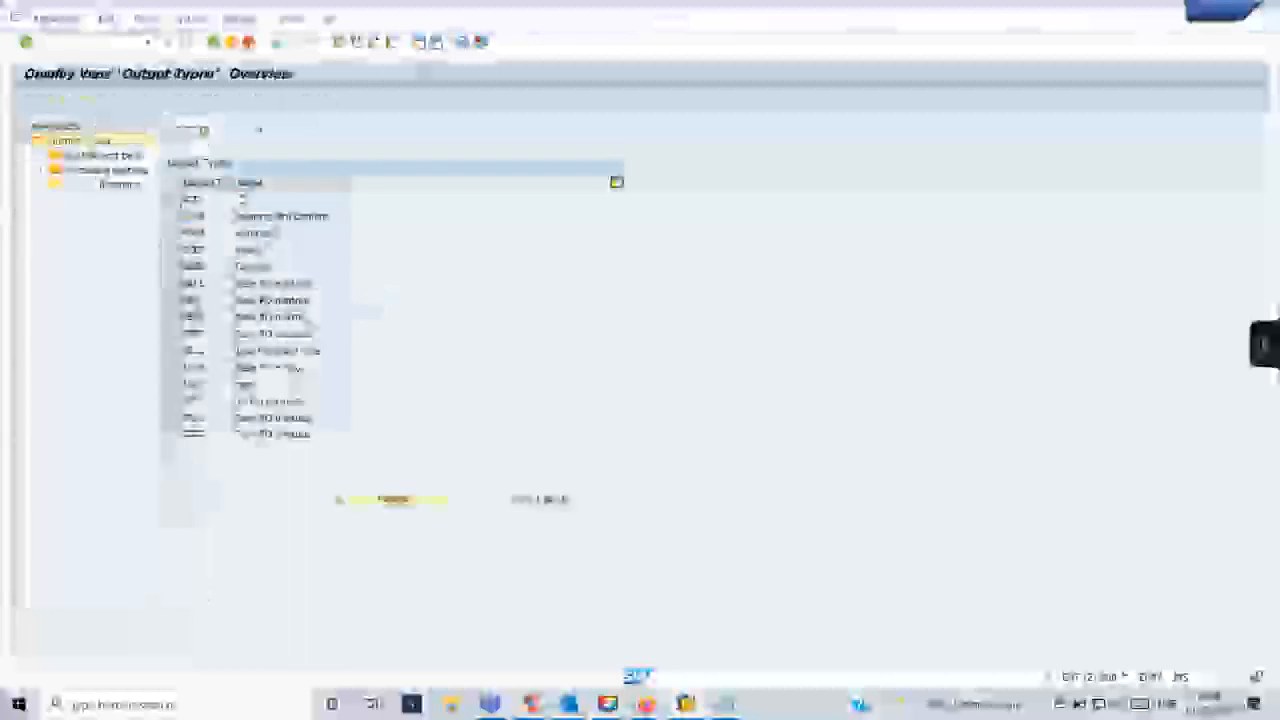
pyautogui.scroll(-3, 226, 316)
pyautogui.scroll(-1, 226, 316)
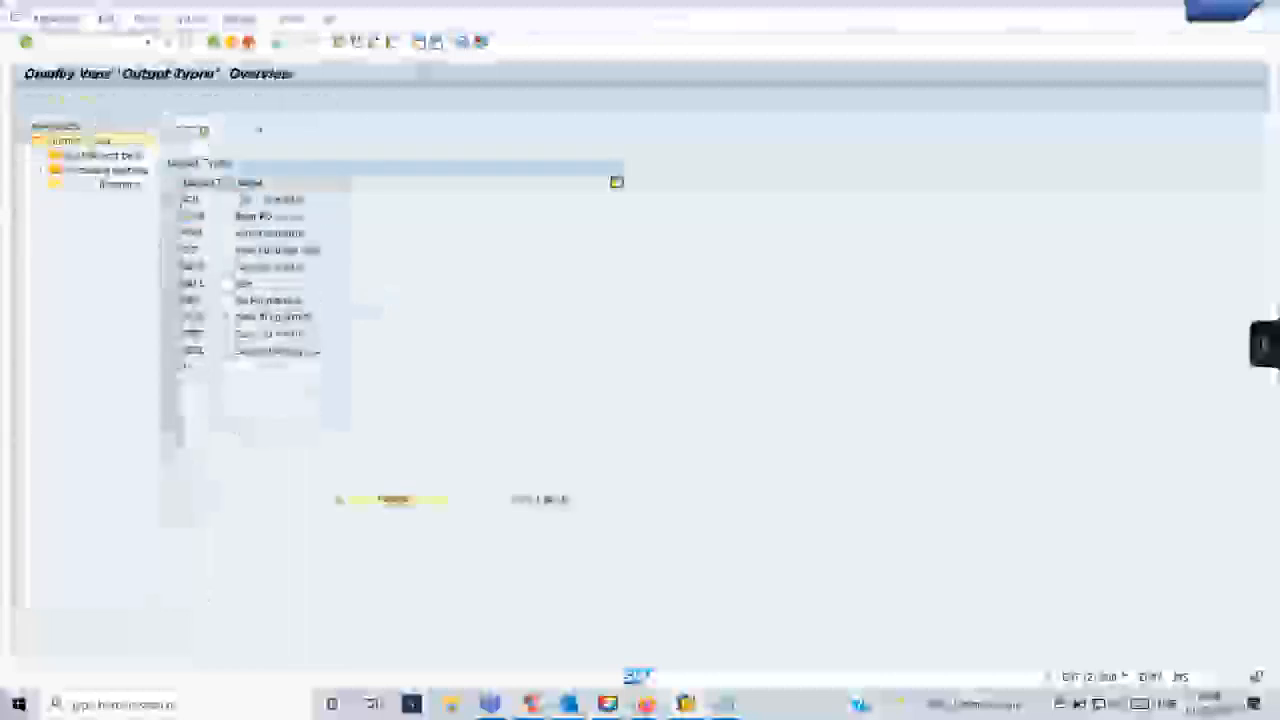
pyautogui.click(179, 352)
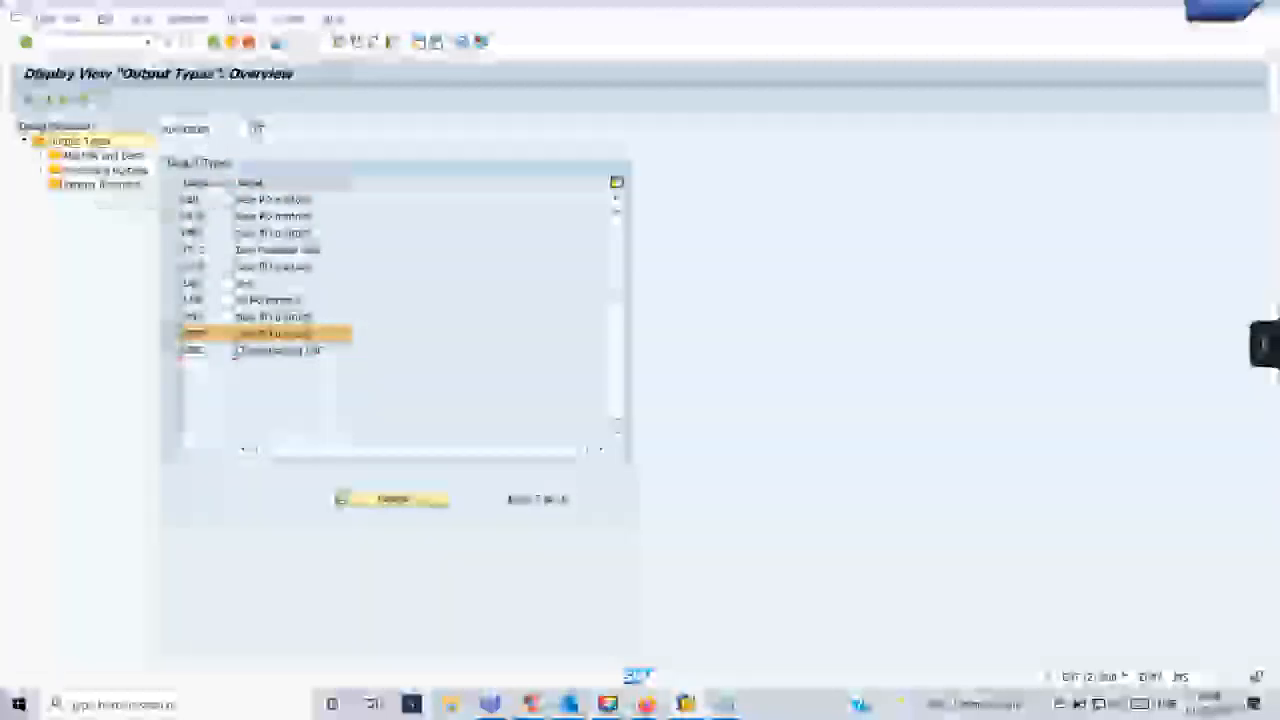
# - Display the selected output type's processing routines and check the available medium options in the final routine row
pyautogui.doubleClick(100, 170)
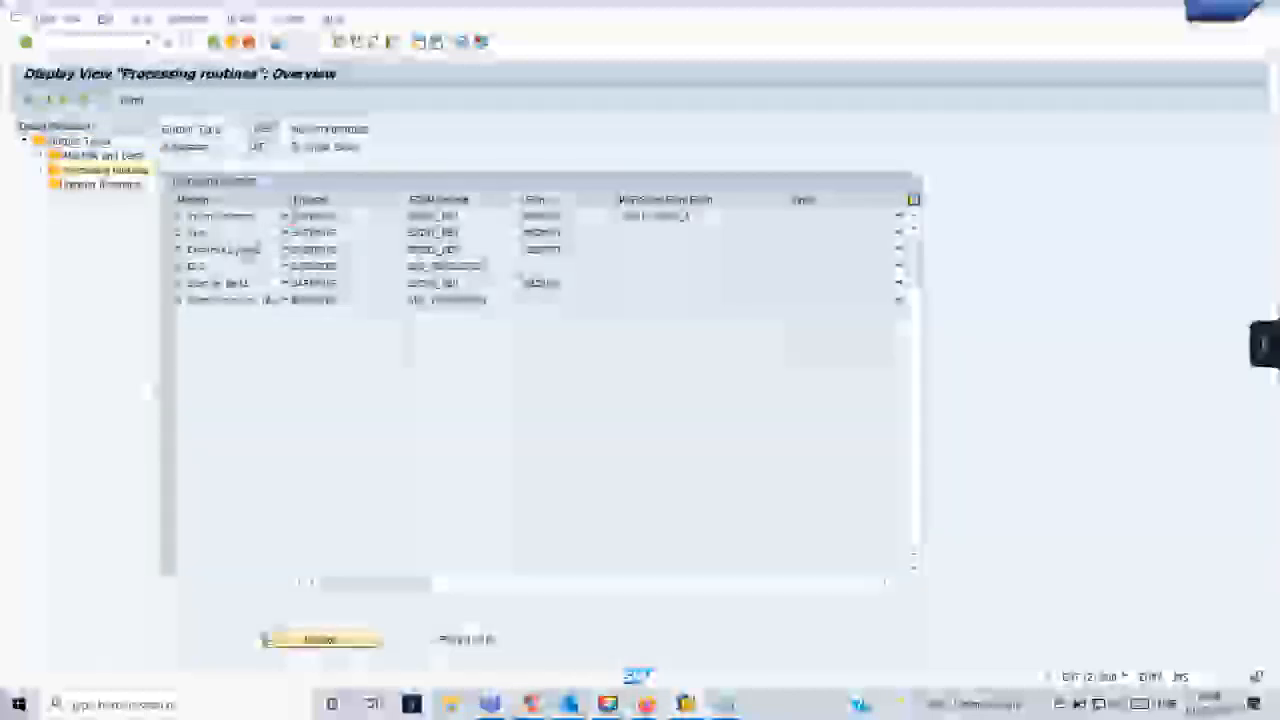
pyautogui.click(237, 300)
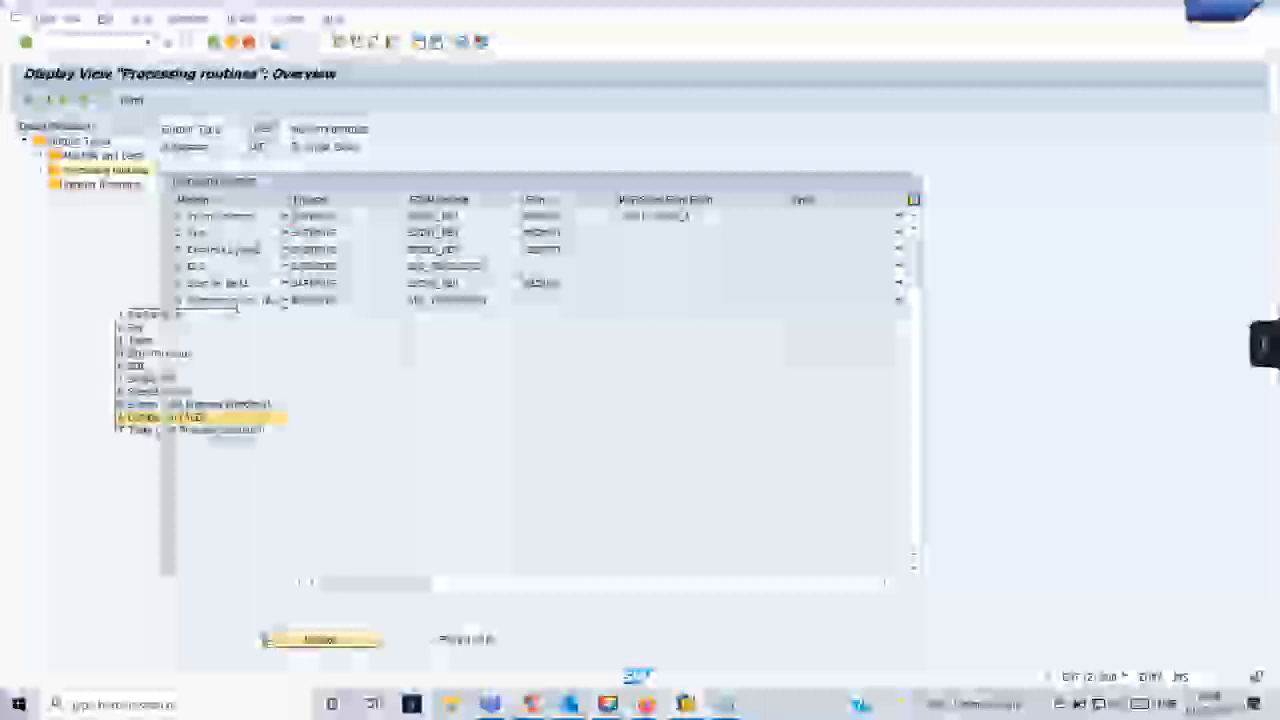
pyautogui.click(283, 302)
# - Open the output type's mail titles and texts, examine several document titles and select the EN entry
pyautogui.doubleClick(103, 158)
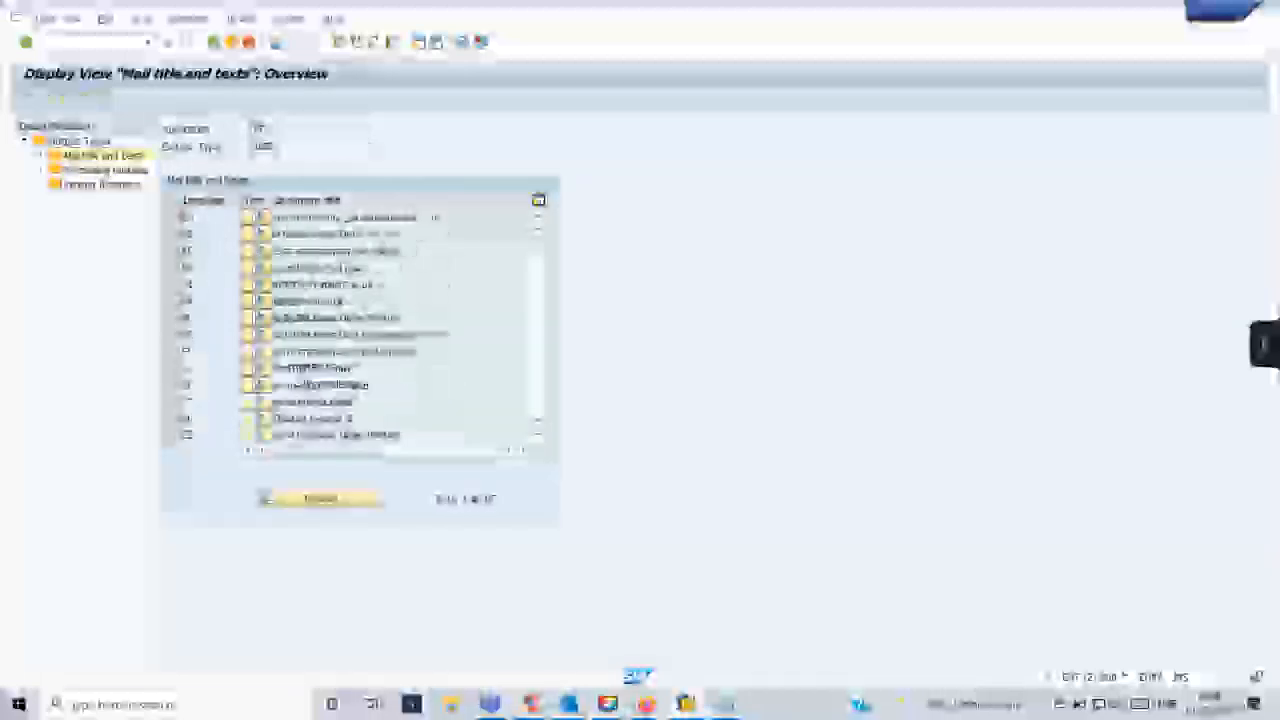
pyautogui.moveTo(352, 217); pyautogui.dragTo(273, 217)
pyautogui.moveTo(401, 301); pyautogui.dragTo(274, 301)
pyautogui.moveTo(402, 368); pyautogui.dragTo(274, 368)
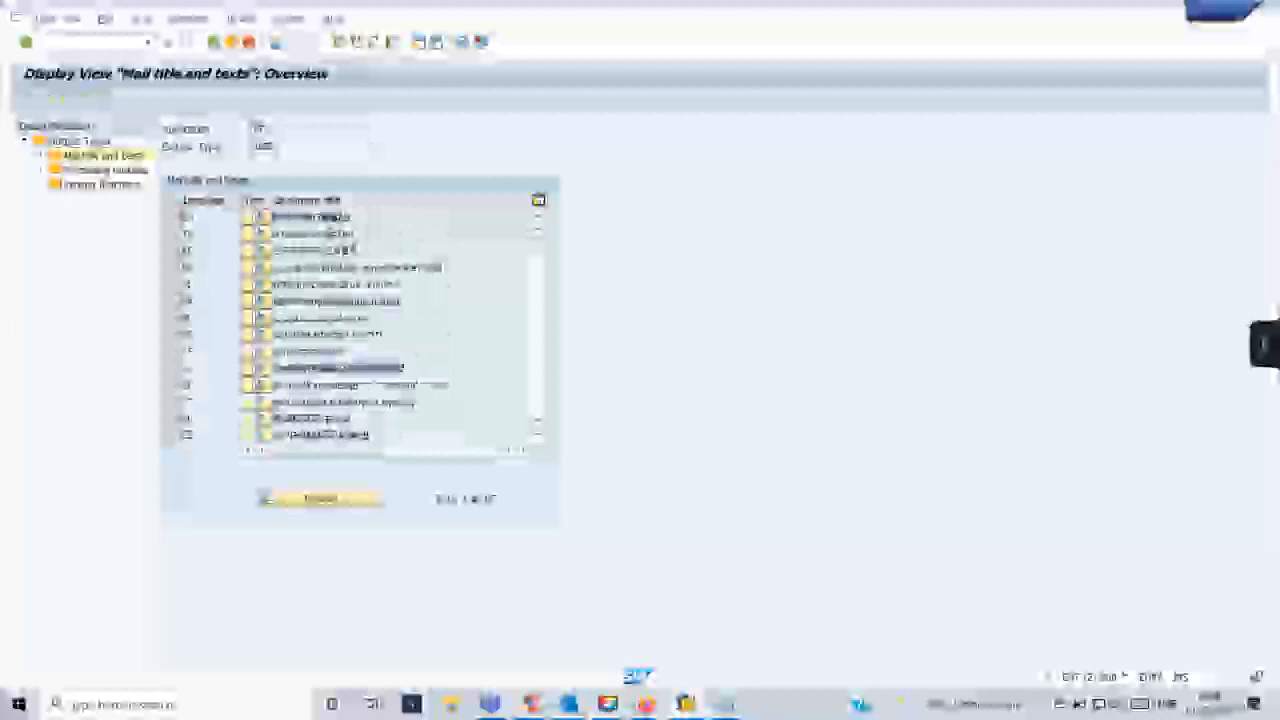
pyautogui.click(169, 368)
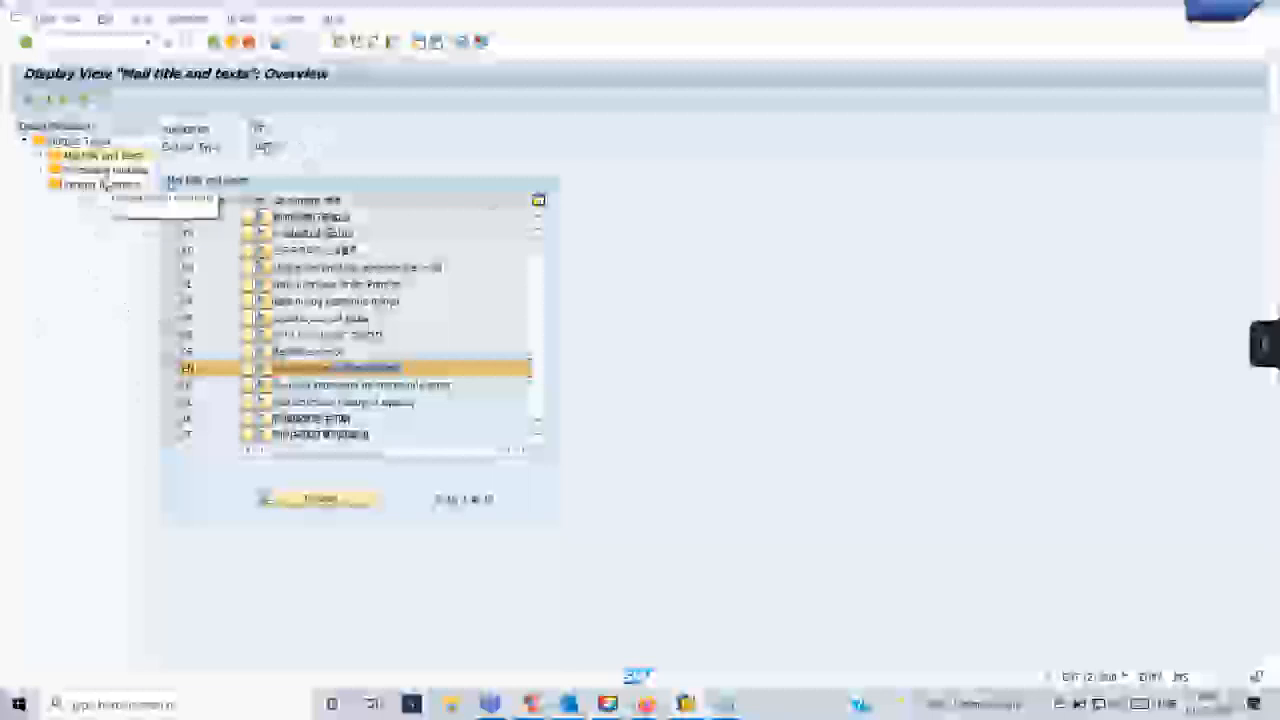
# - Return to the processing routines and select all six medium rows, from Print output down to the last one
pyautogui.doubleClick(105, 170)
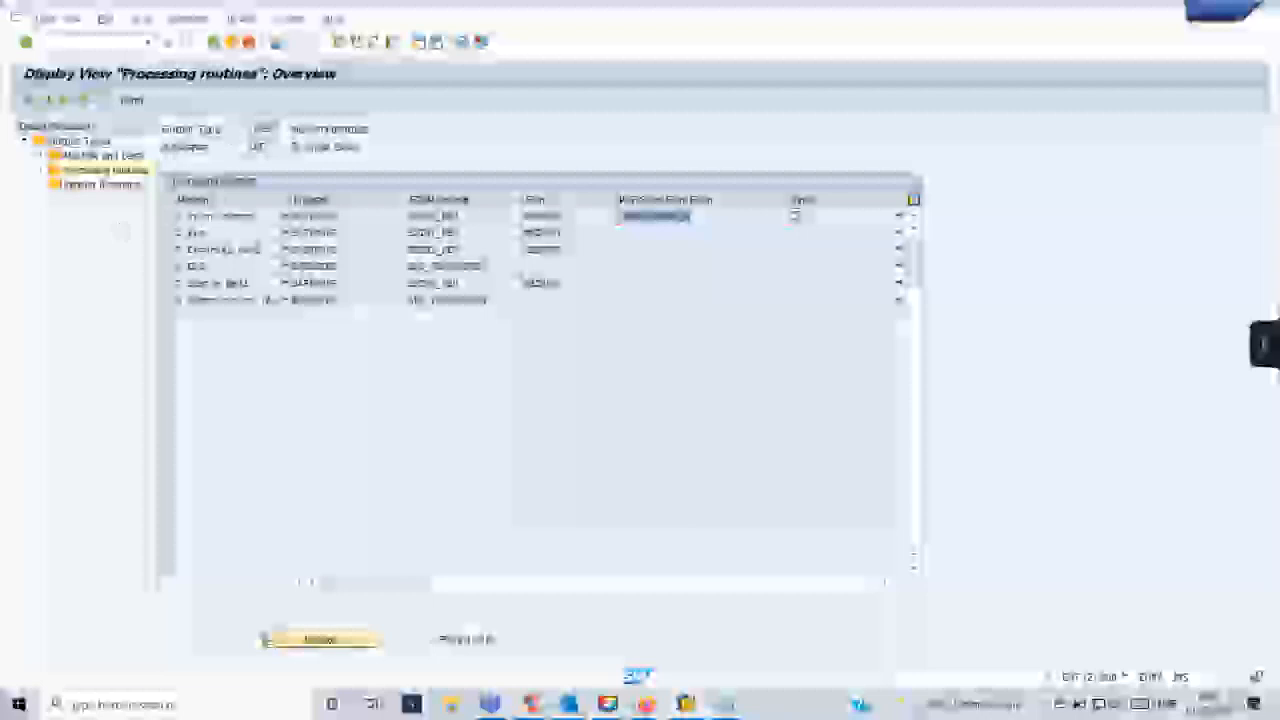
pyautogui.click(178, 216)
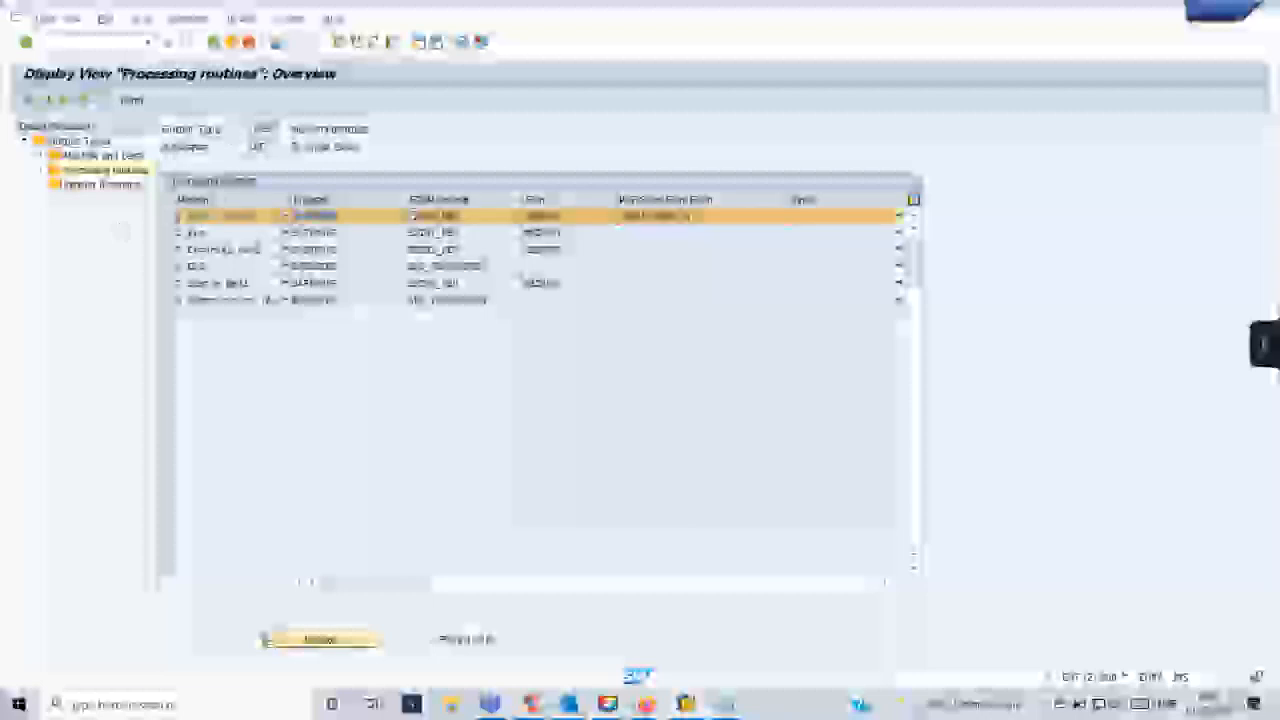
pyautogui.click(178, 232)
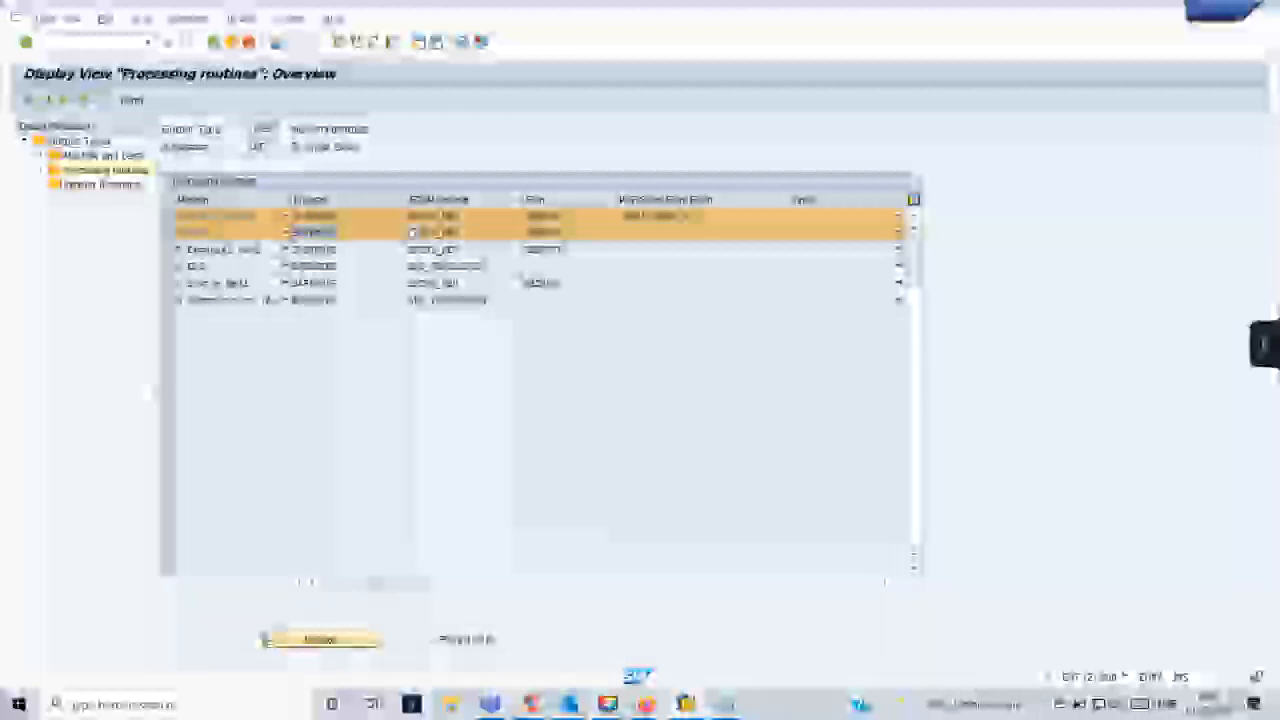
pyautogui.click(170, 249)
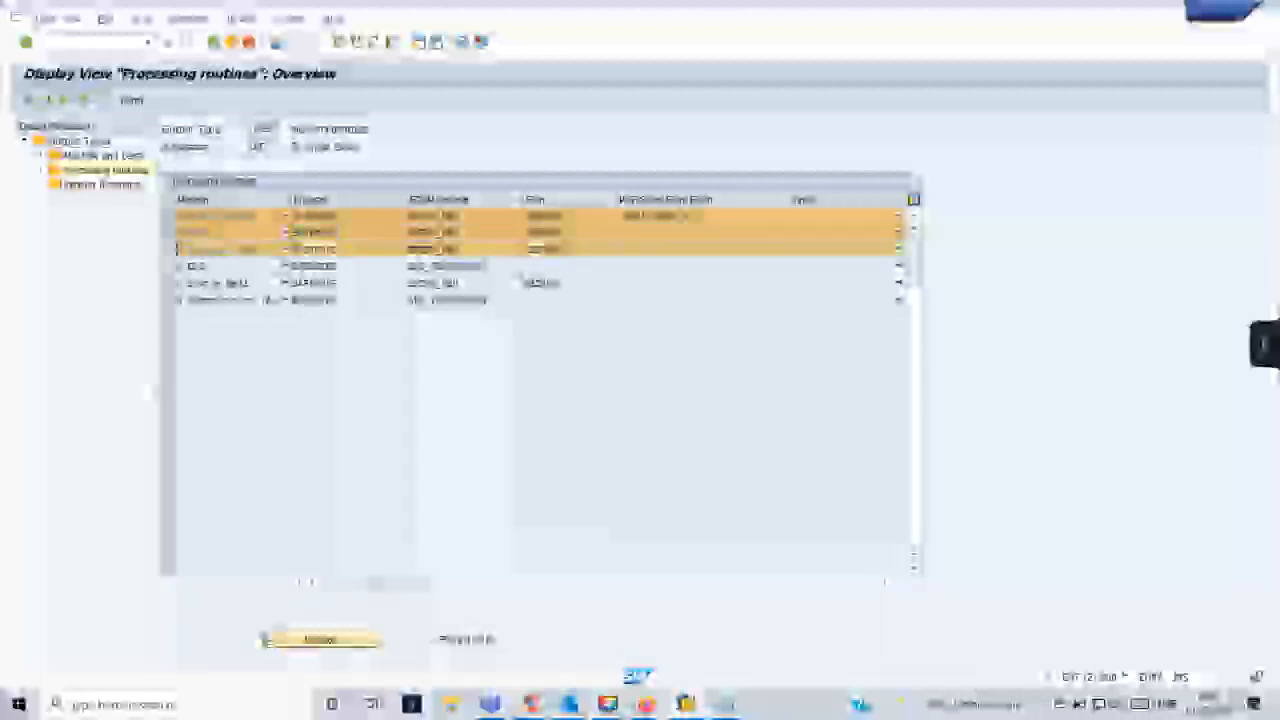
pyautogui.click(170, 265)
pyautogui.click(170, 283)
pyautogui.click(171, 300)
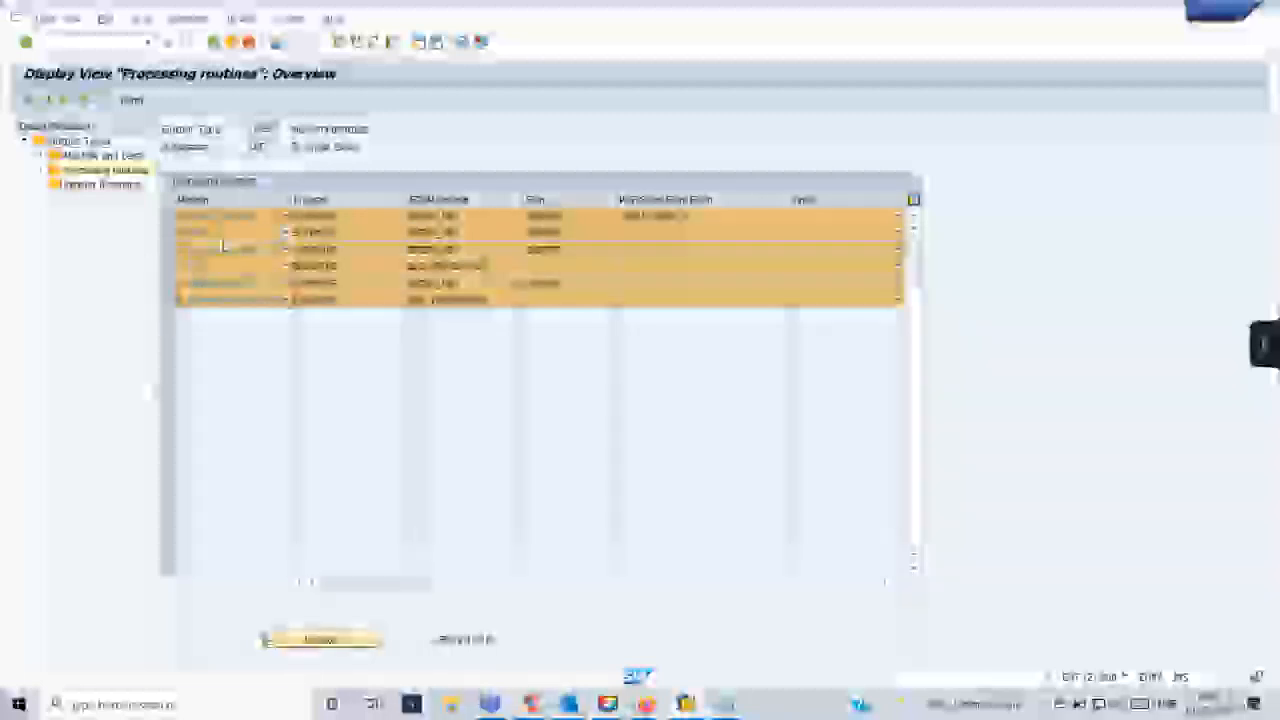
# - Deselect every processing routine row except Print output
pyautogui.click(170, 232)
pyautogui.click(170, 249)
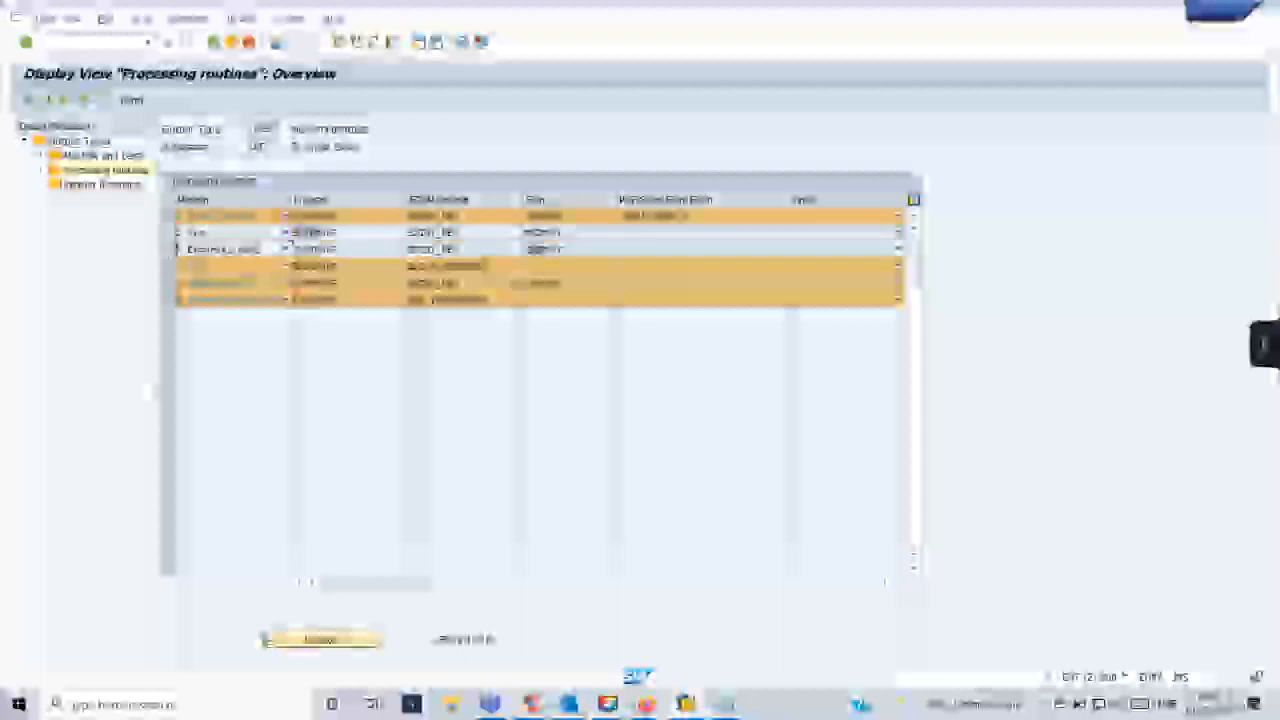
pyautogui.click(170, 265)
pyautogui.click(170, 283)
pyautogui.click(170, 299)
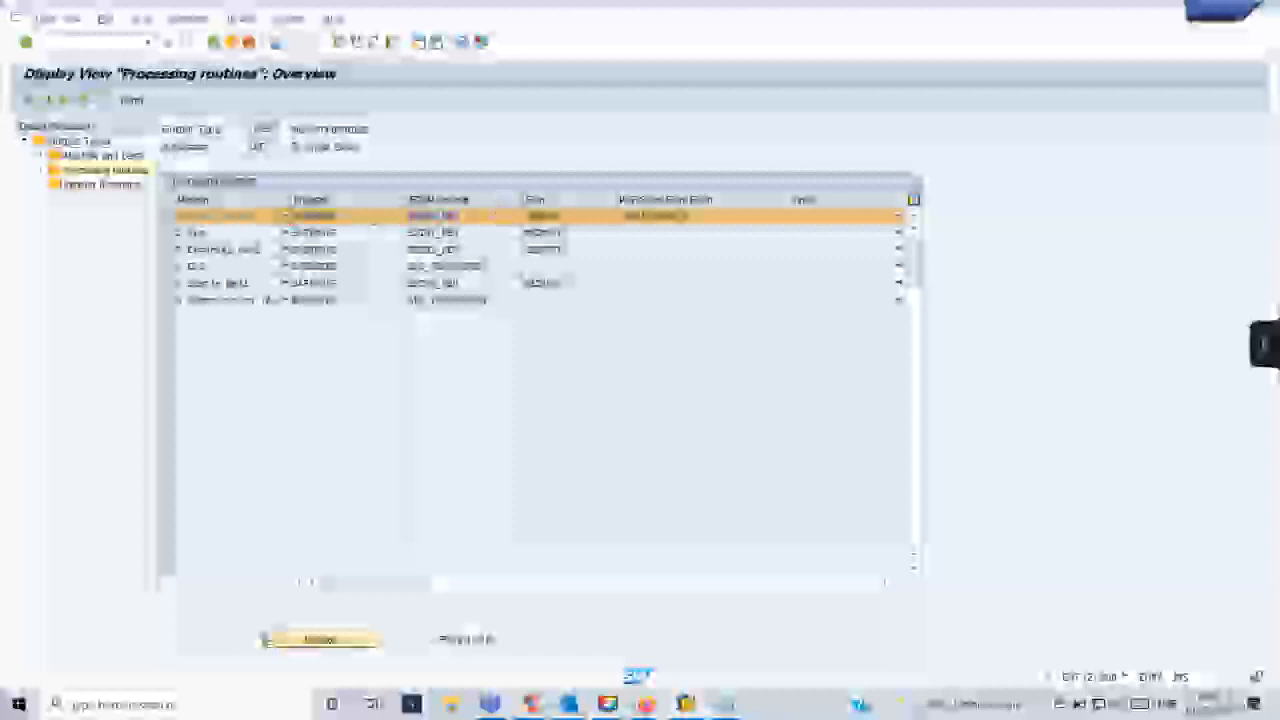
# - Look up the PDF/SmartForm Form entry of the Print output routine, and open that routine's details
pyautogui.moveTo(456, 216); pyautogui.dragTo(527, 218)
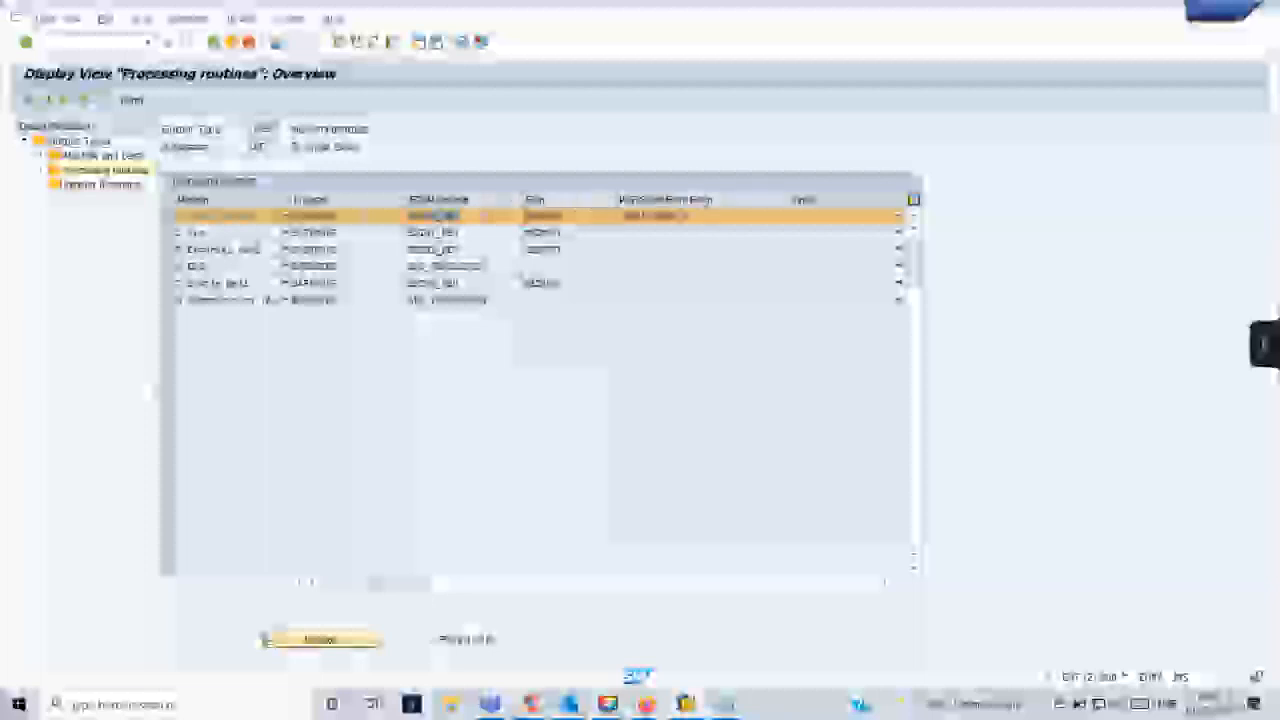
pyautogui.click(680, 215)
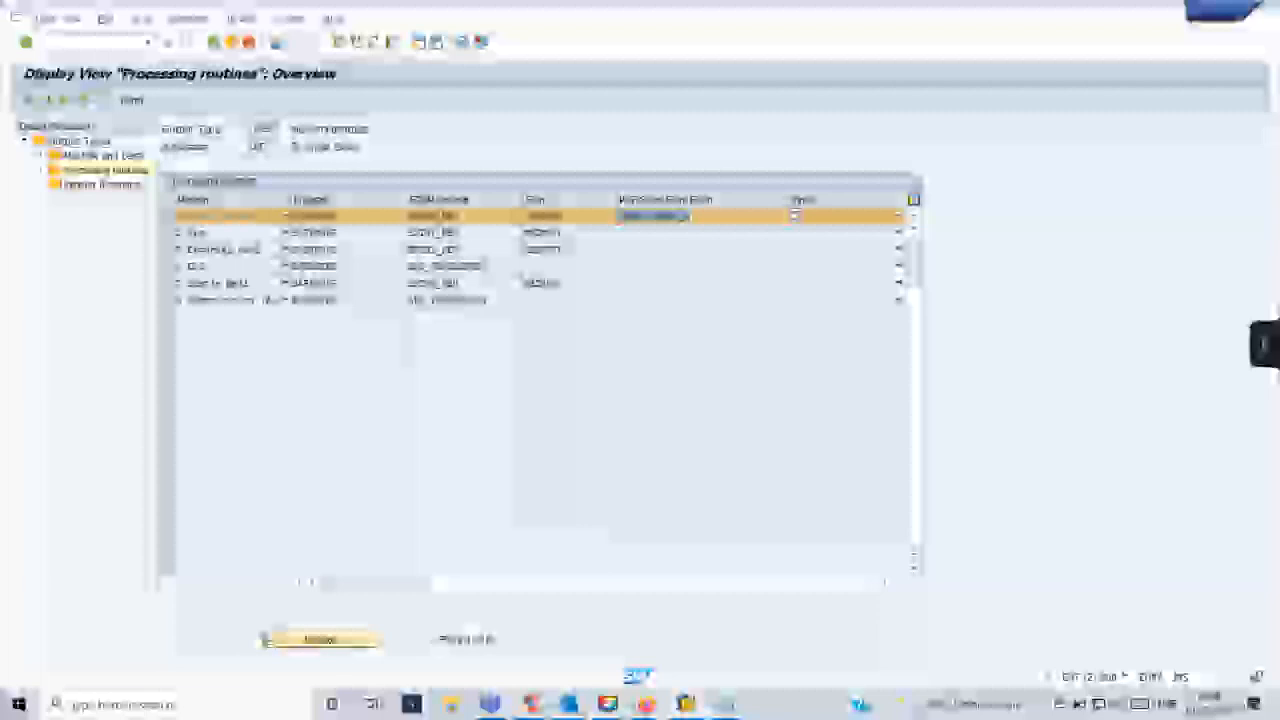
pyautogui.press('F4')
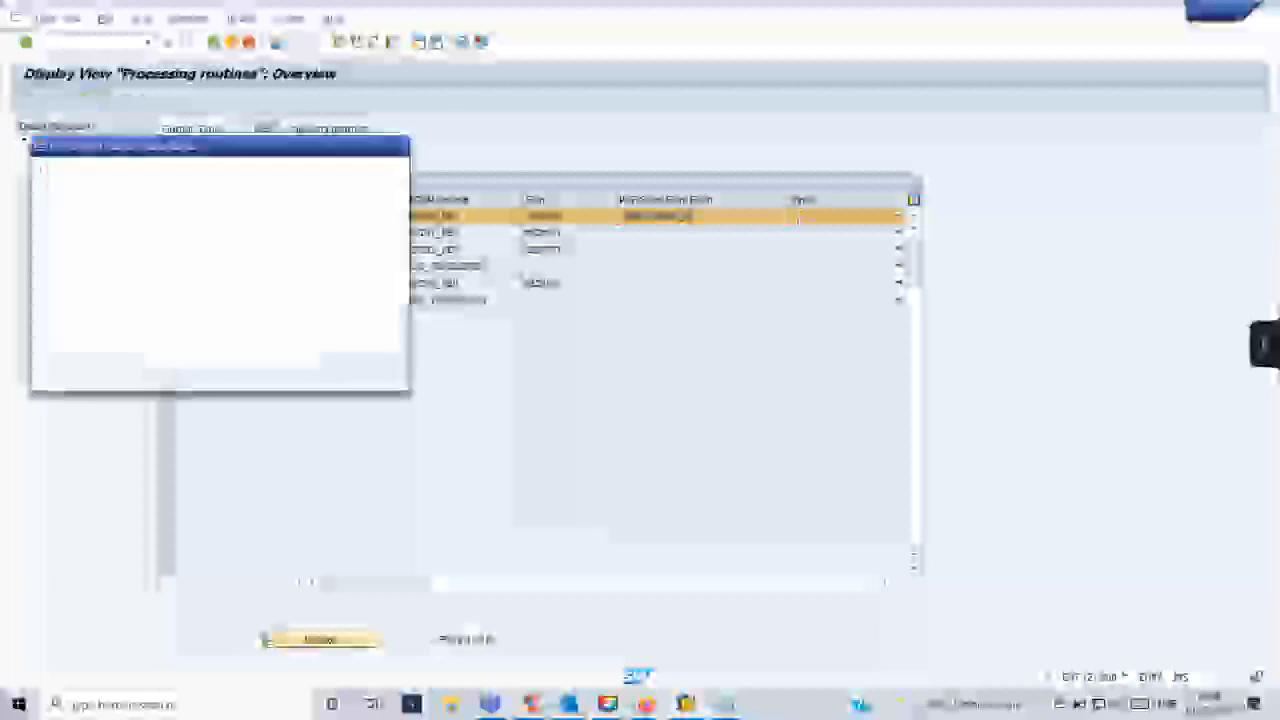
pyautogui.press('Escape')
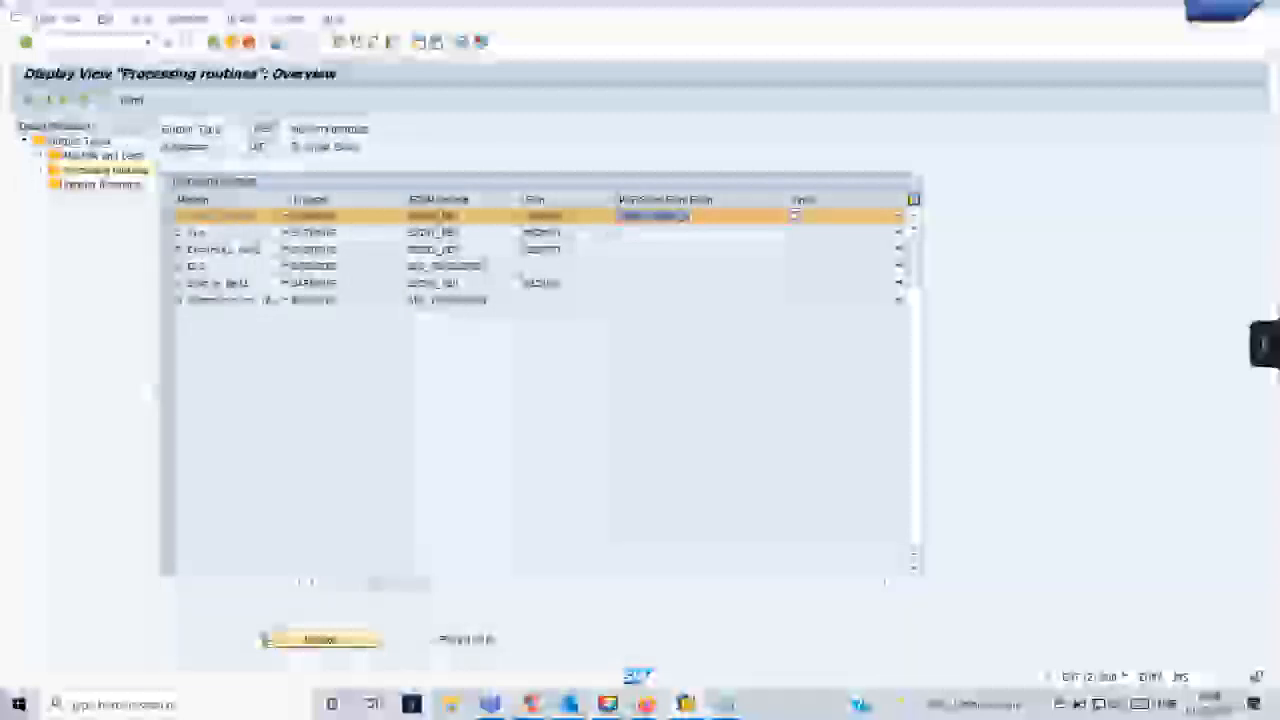
pyautogui.moveTo(291, 216); pyautogui.dragTo(337, 216)
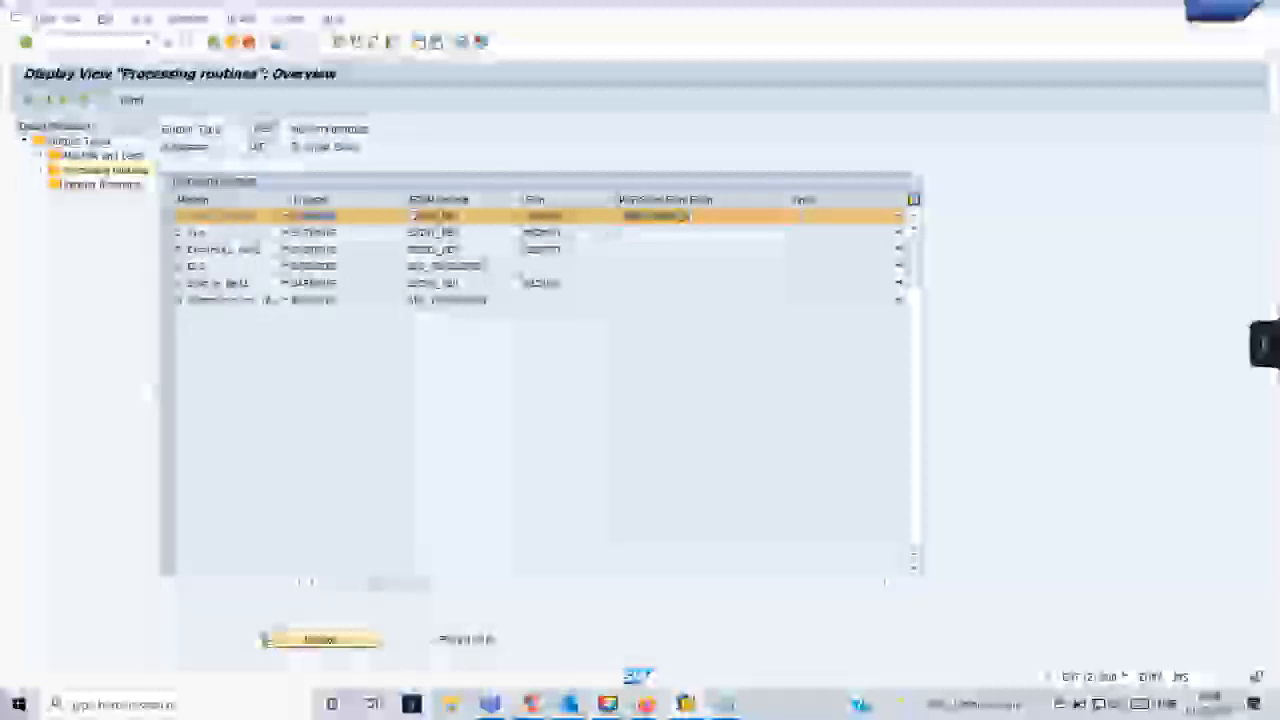
pyautogui.doubleClick(412, 216)
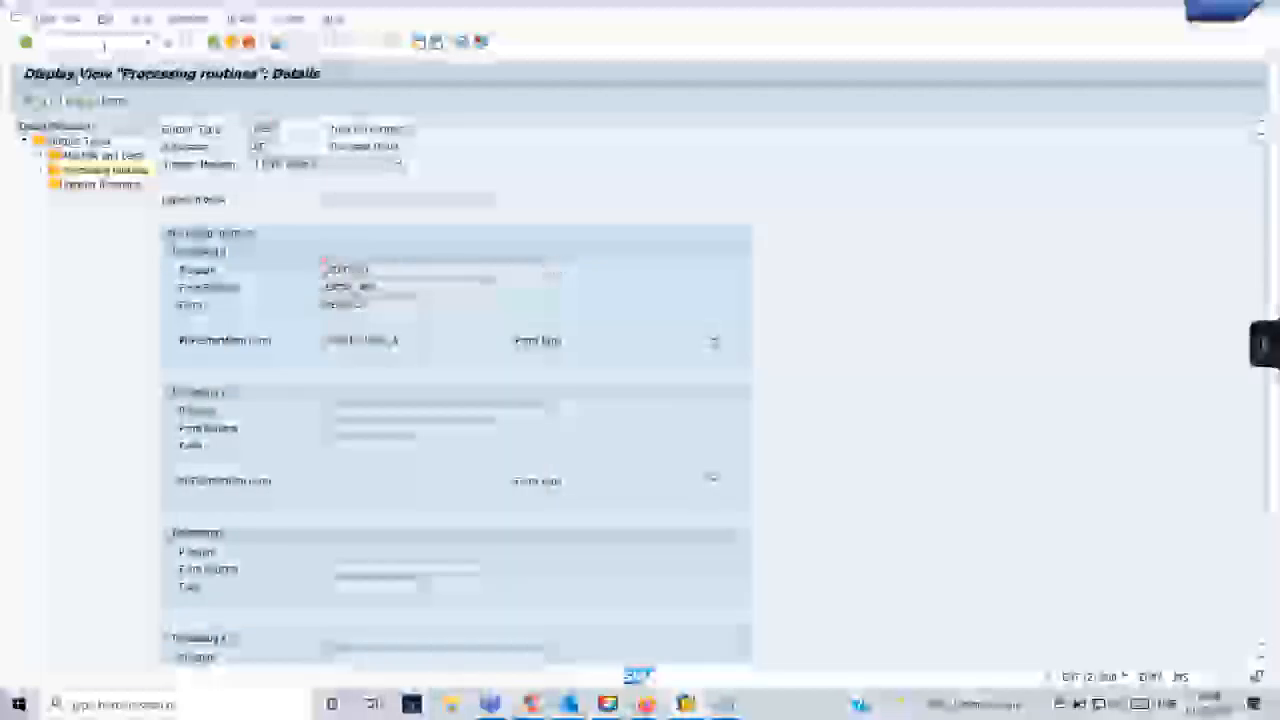
# - Display the Print output routine's processing program in the ABAP Editor (SE38) and search the whole program for its entry form routine
pyautogui.write('/nse38')
pyautogui.press('Return')
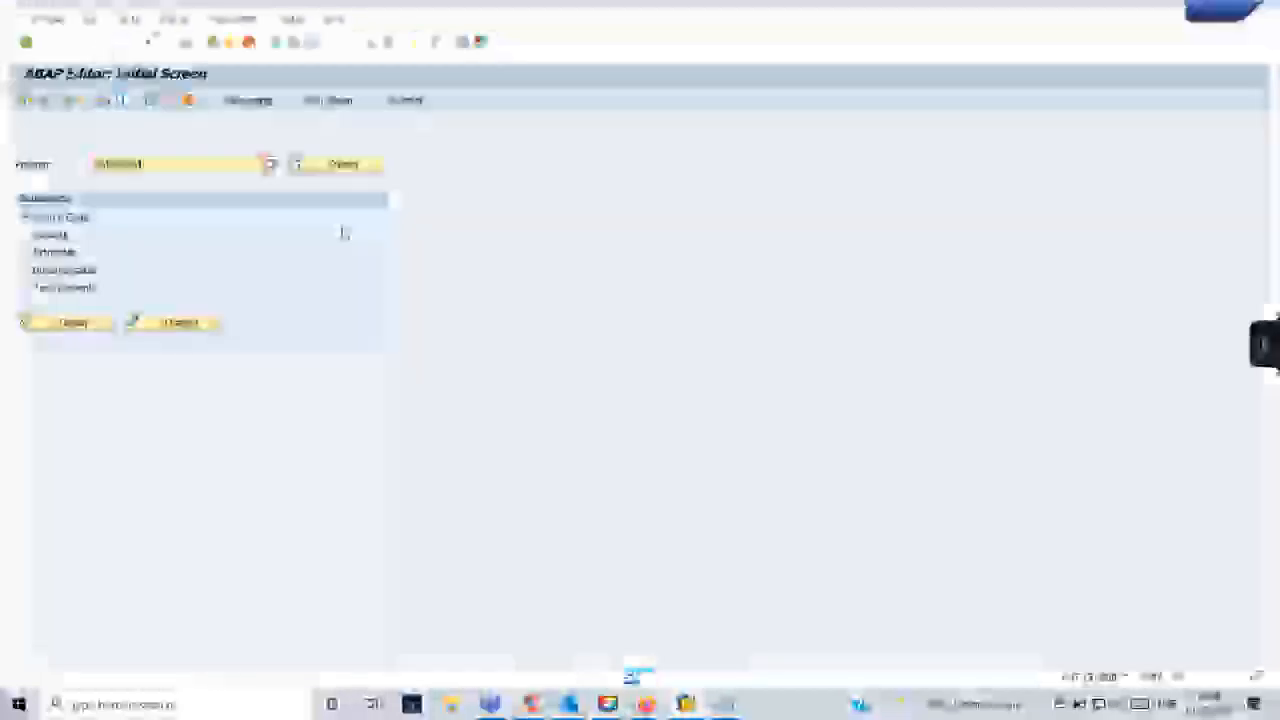
pyautogui.click(88, 325)
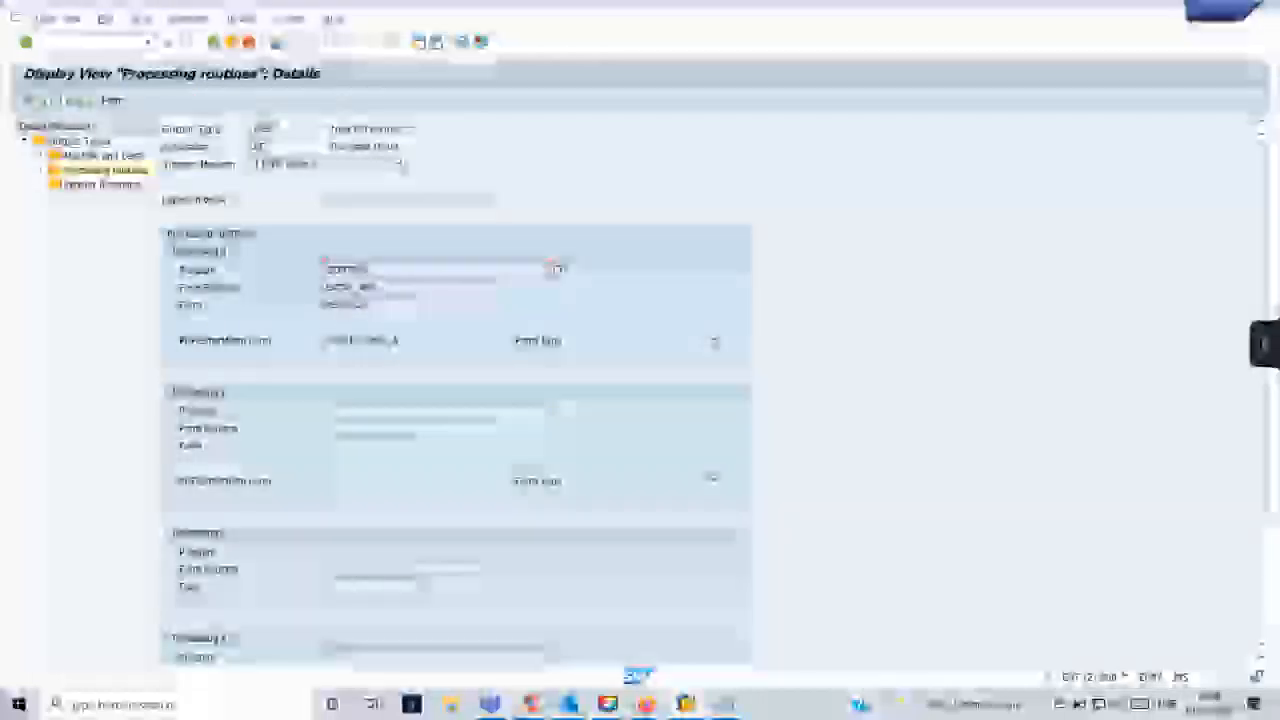
pyautogui.hotkey('alt', 'Tab')
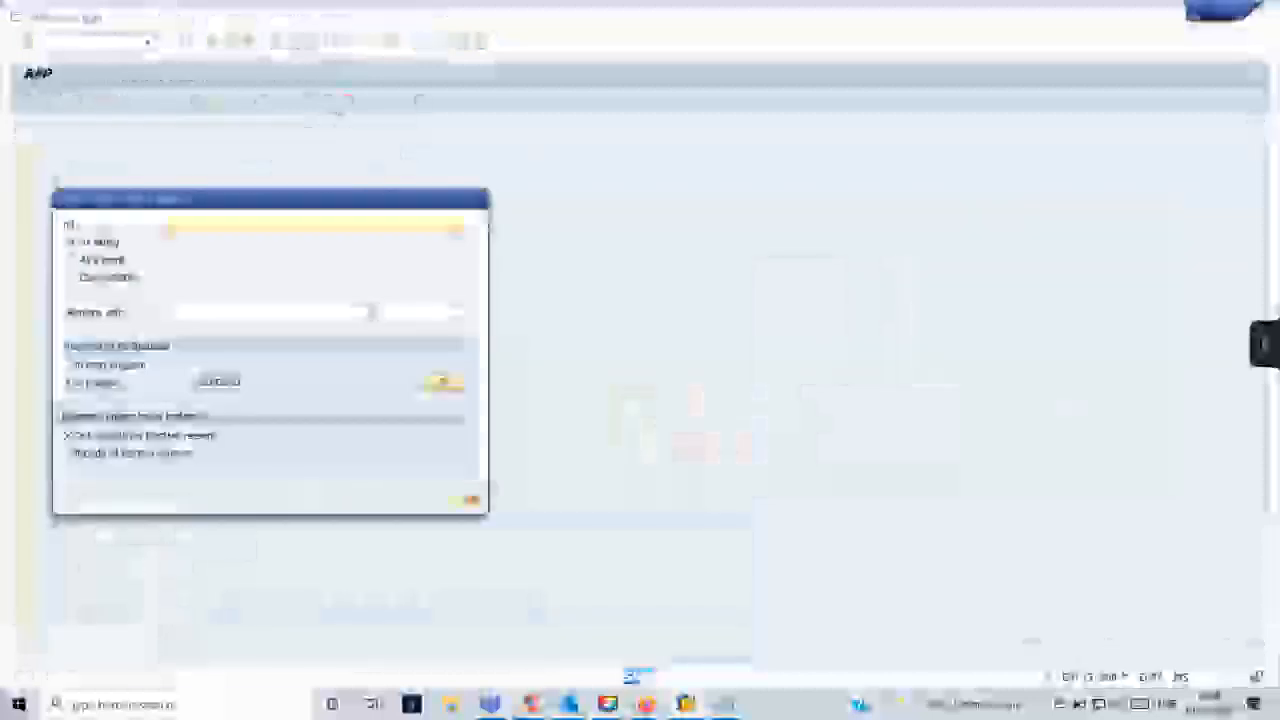
pyautogui.write('Entry test')
pyautogui.click(462, 504)
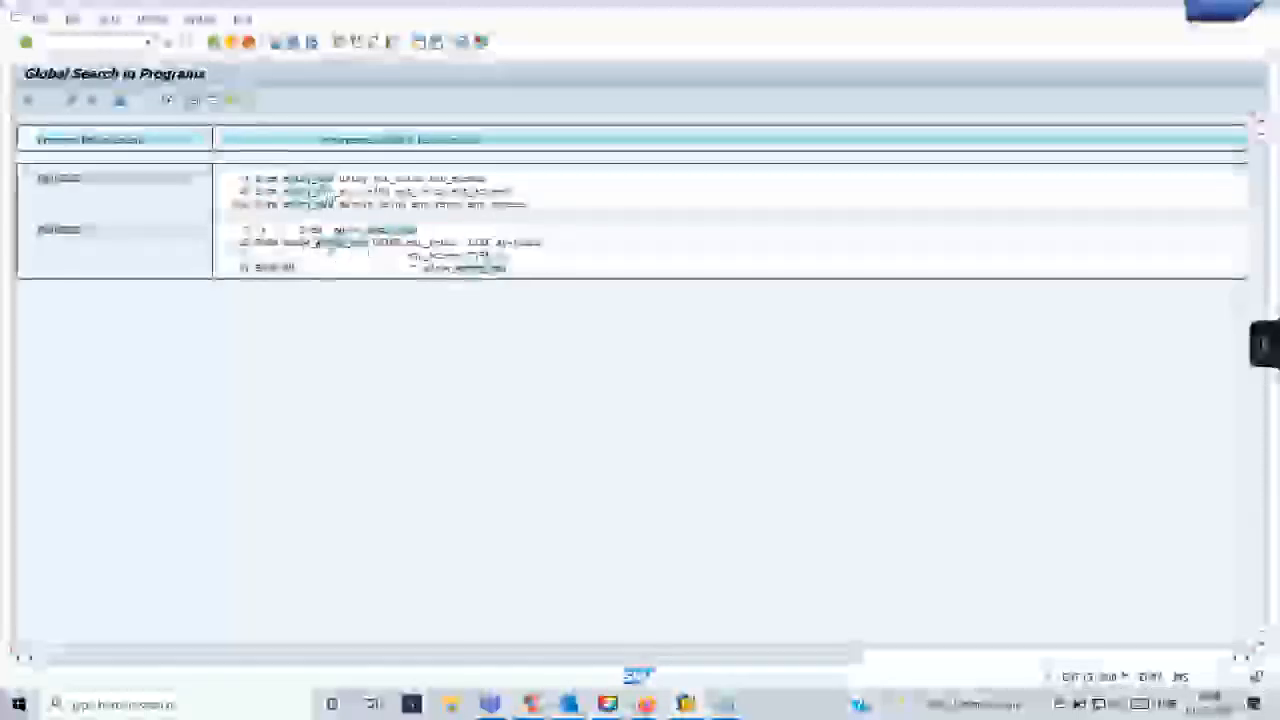
# - Return to the processing routine details and examine the available form types and the PDF/SmartForm Form entry
pyautogui.hotkey('alt', 'Tab')
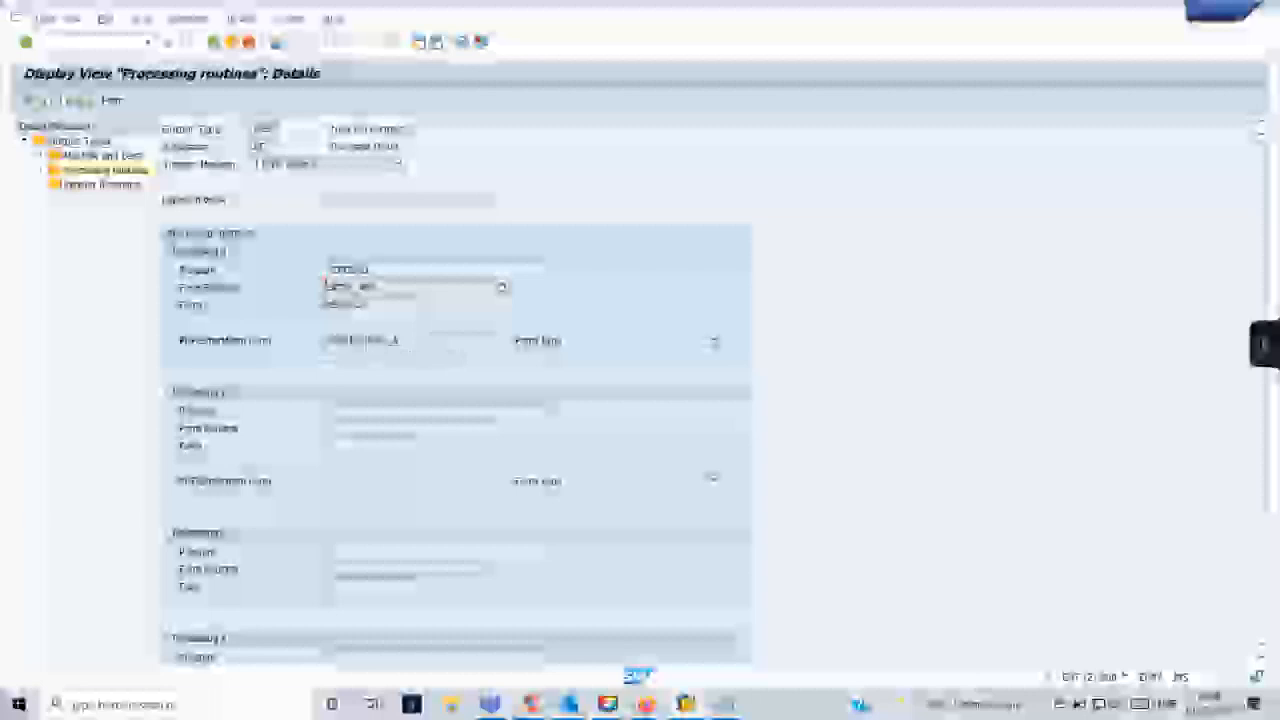
pyautogui.click(714, 342)
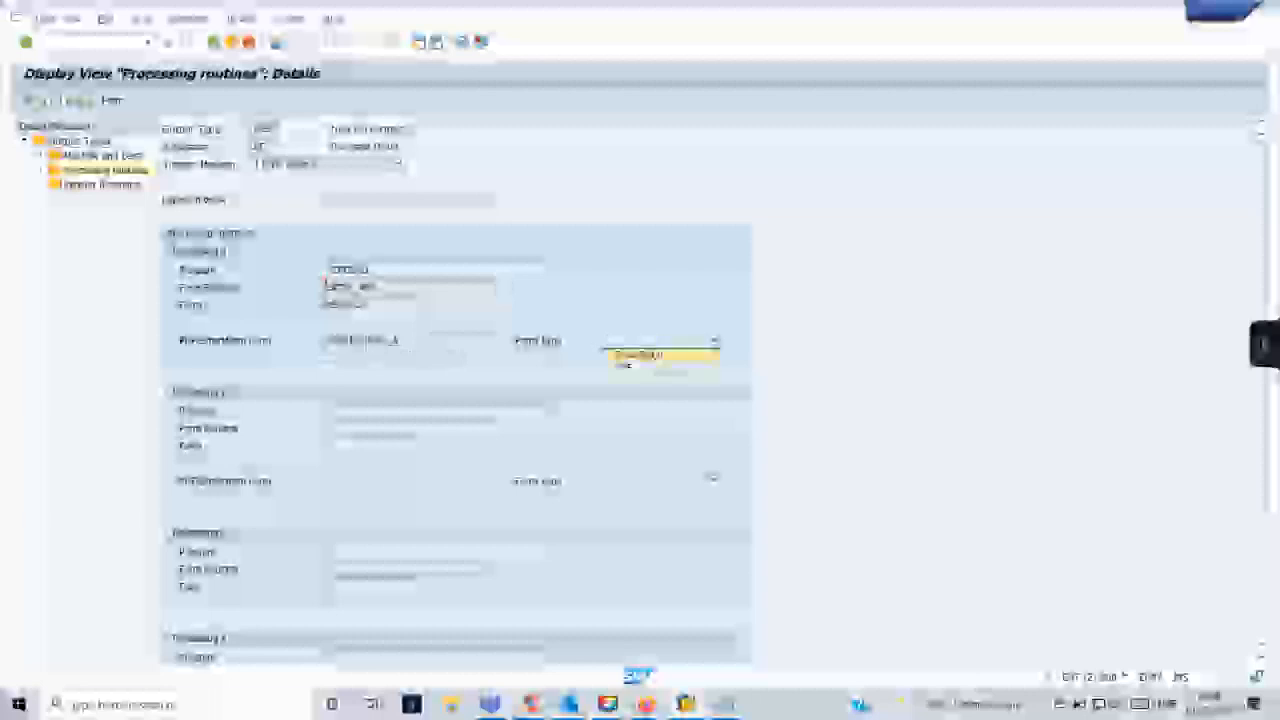
pyautogui.click(516, 356)
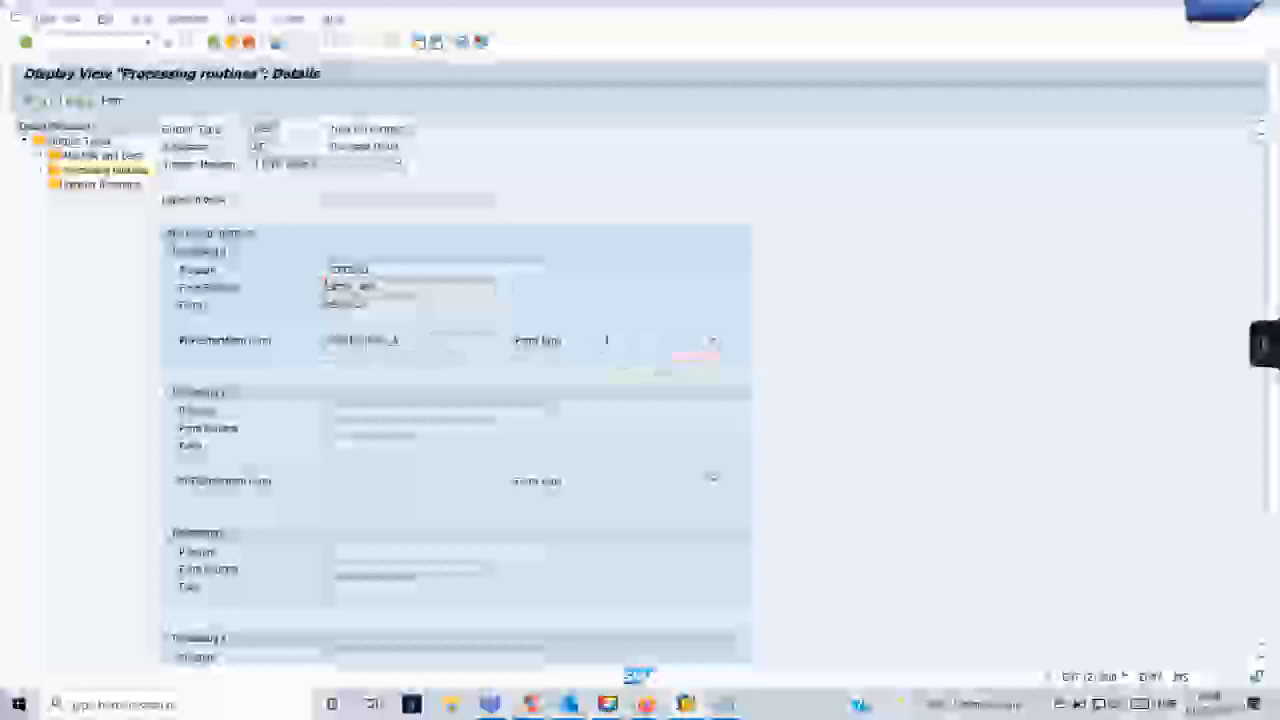
pyautogui.click(376, 343)
# - Switch back to the global search results, examine the hit in include FM06PE03, and return to the results
pyautogui.hotkey('alt', 'Tab')
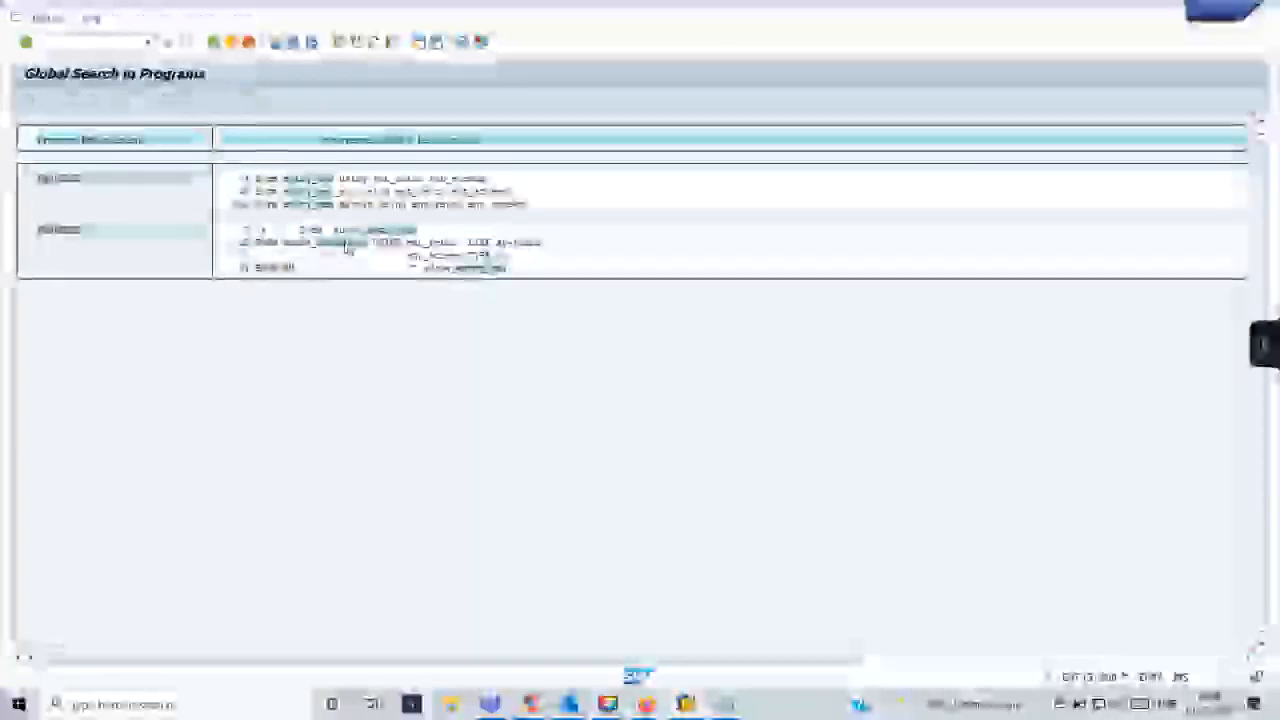
pyautogui.doubleClick(347, 247)
pyautogui.click(176, 431)
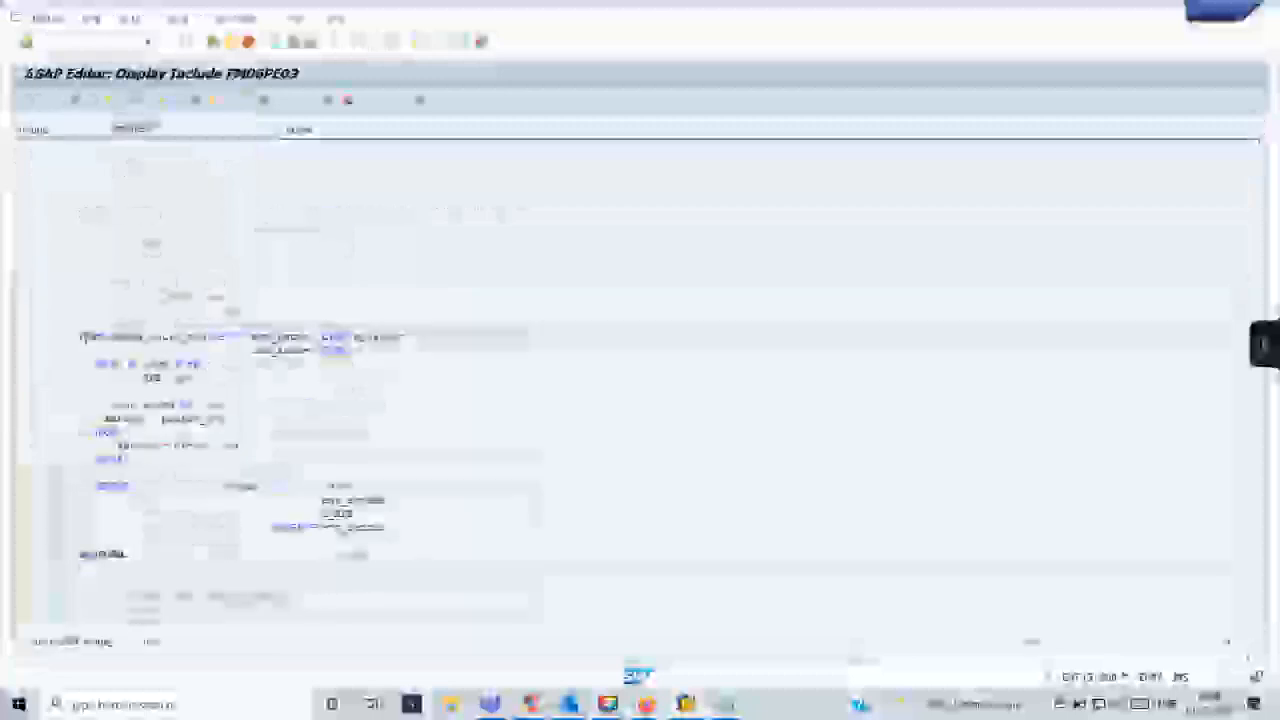
pyautogui.scroll(-6, 217, 358)
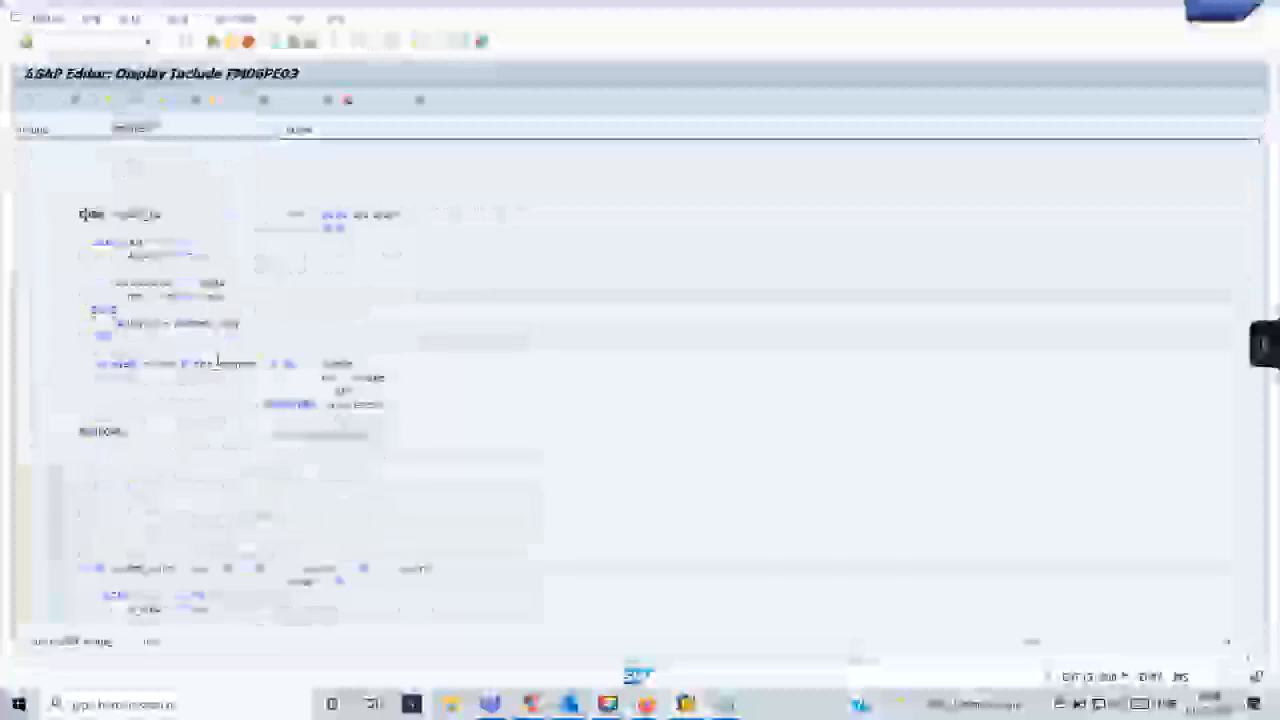
pyautogui.scroll(6, 217, 358)
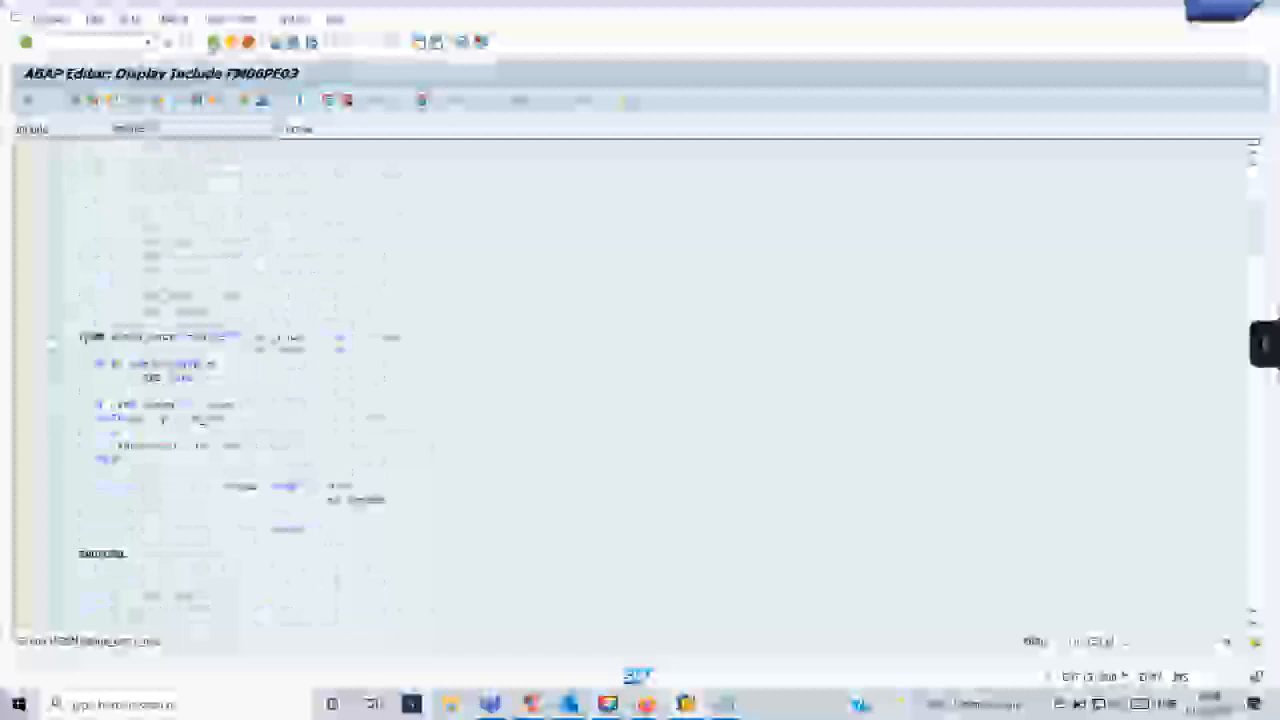
pyautogui.click(213, 42)
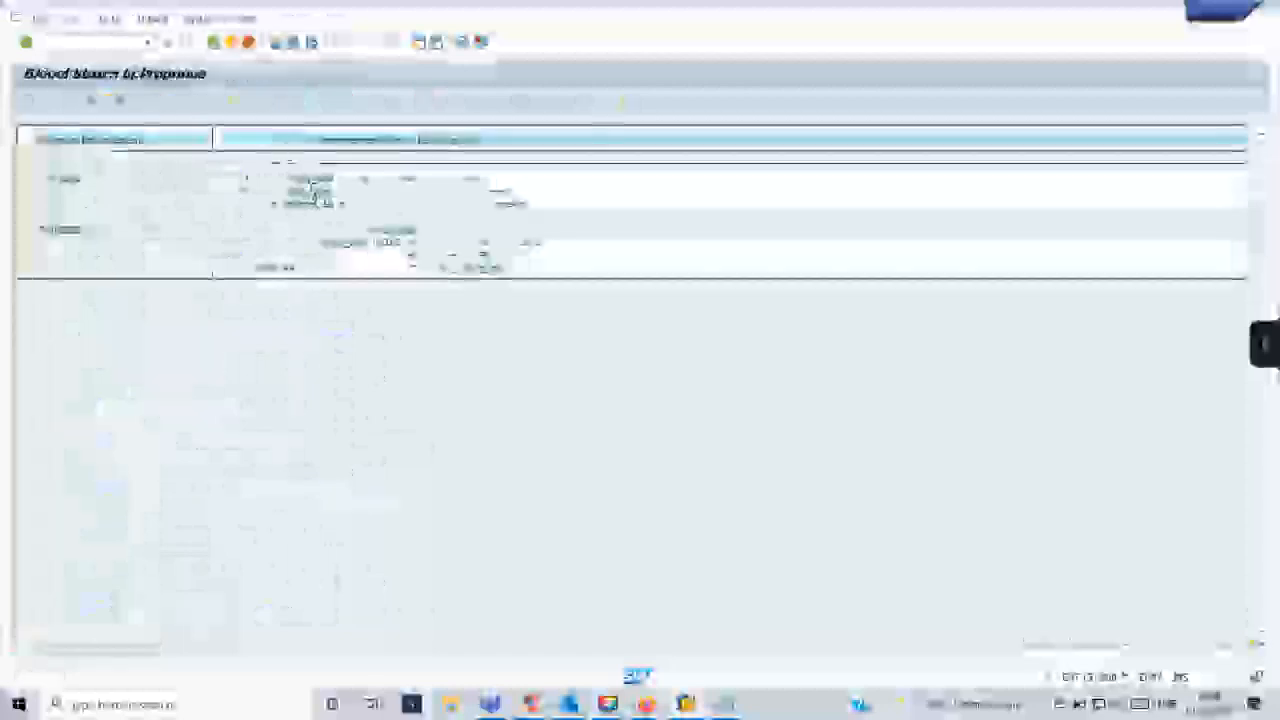
# - Open the entry form routine's hit in include FM06PE02 and highlight its function module calls for review
pyautogui.doubleClick(311, 186)
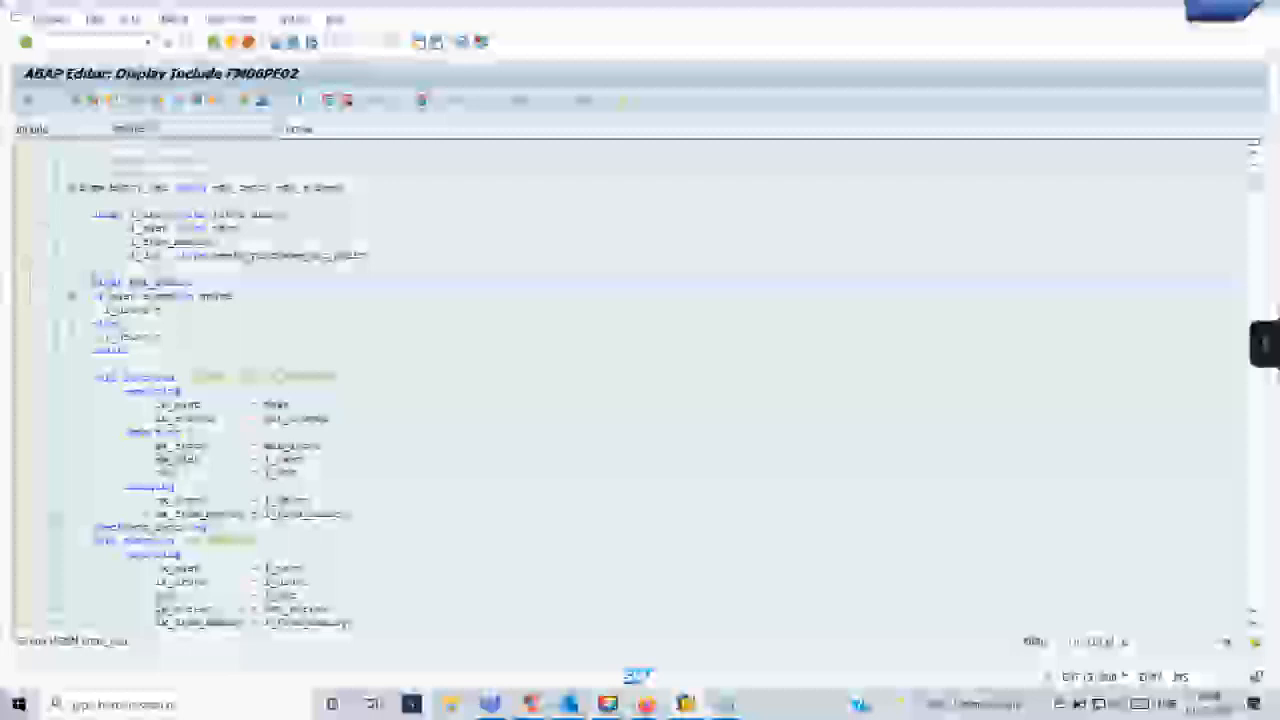
pyautogui.scroll(-8, 640, 380)
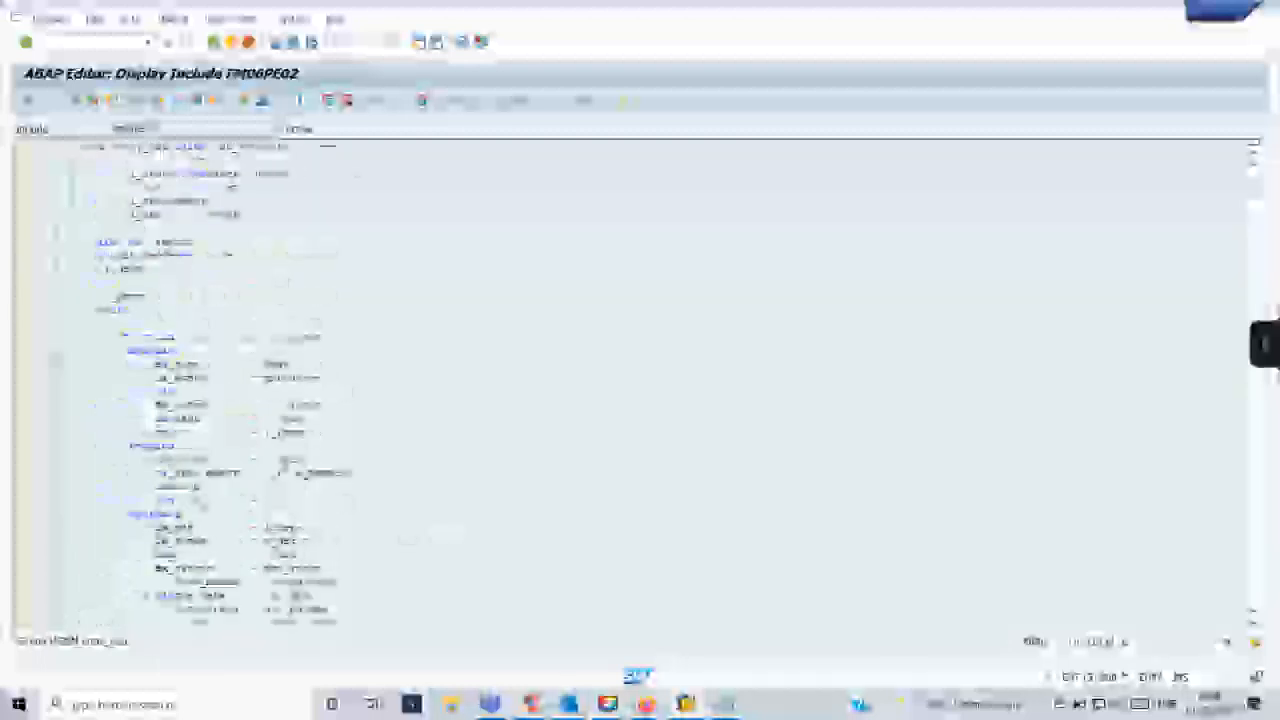
pyautogui.moveTo(102, 336); pyautogui.dragTo(486, 583)
pyautogui.scroll(-2, 486, 583)
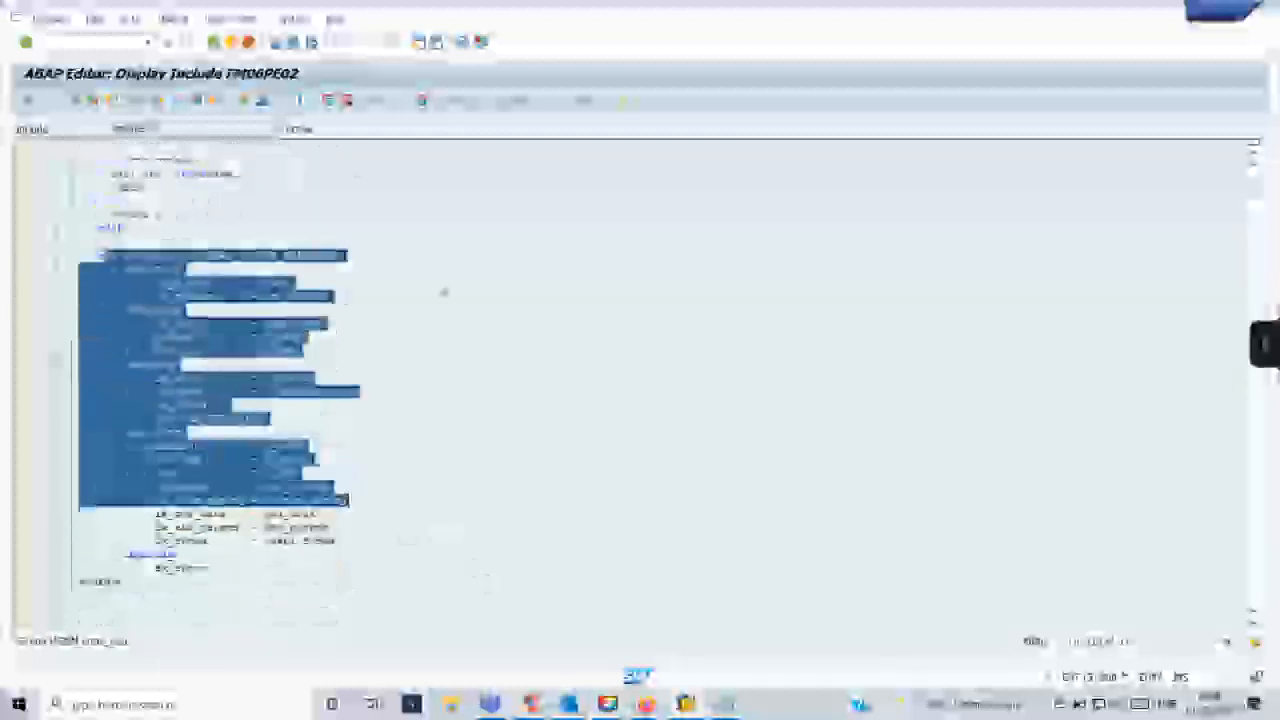
# - Switch to the SAP Form Builder session and expand ITEM_TABLE's header down to the text element in its first cell
pyautogui.click(1243, 18)
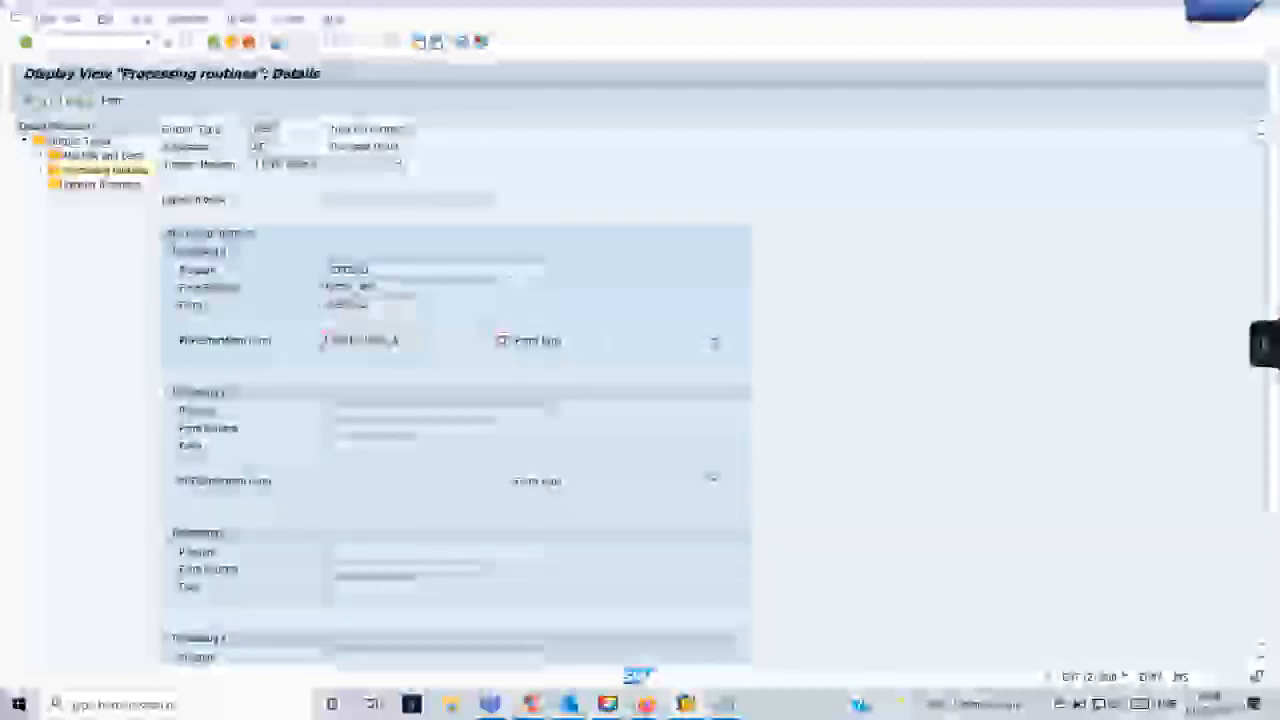
pyautogui.click(1239, 14)
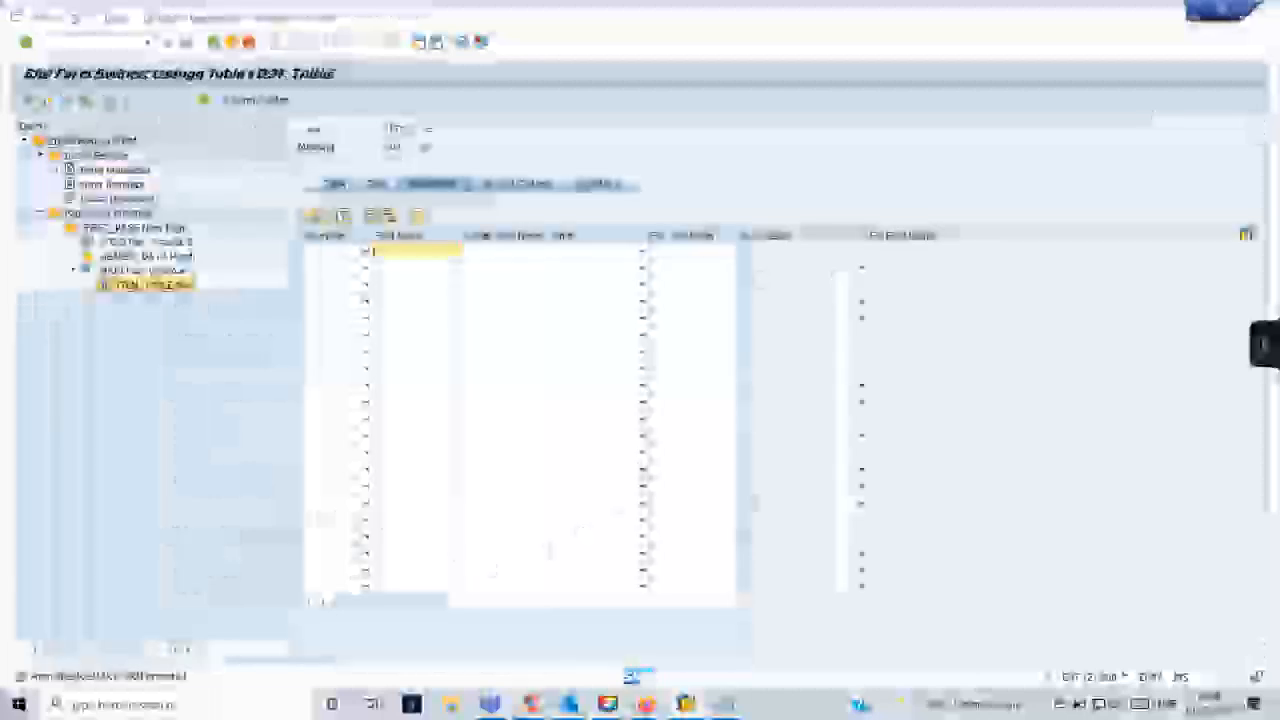
pyautogui.click(88, 285)
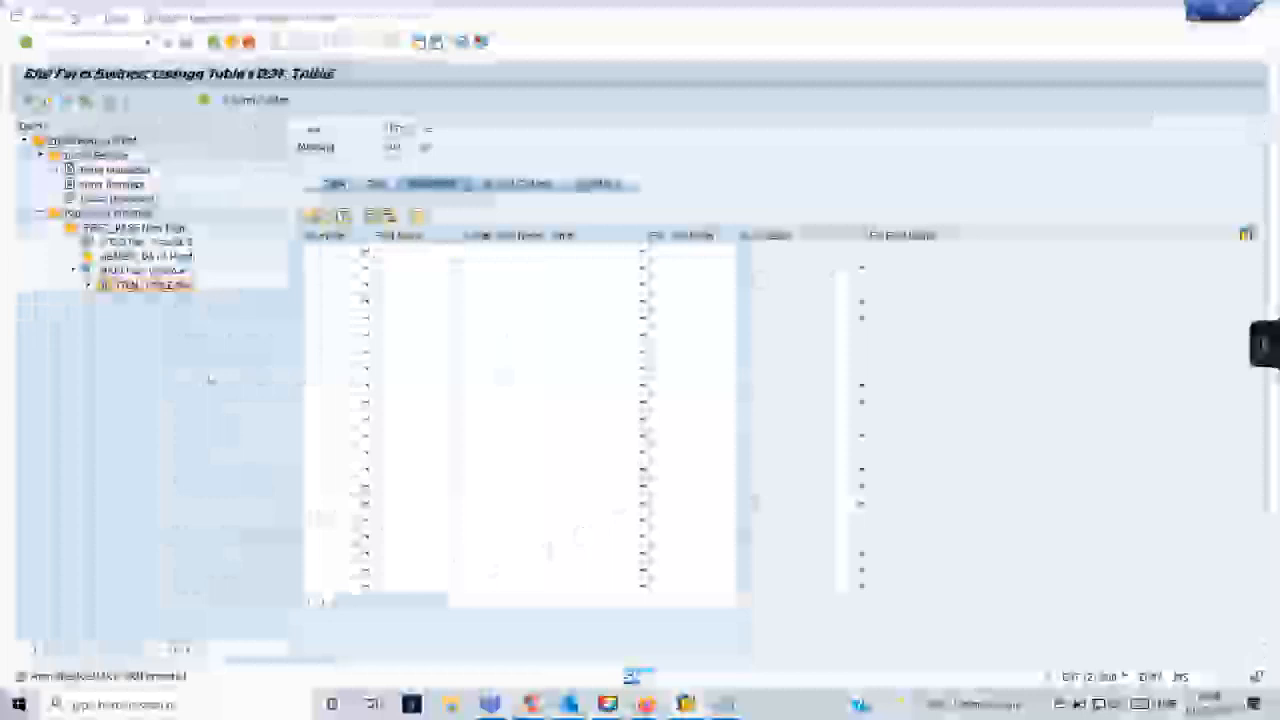
pyautogui.click(88, 287)
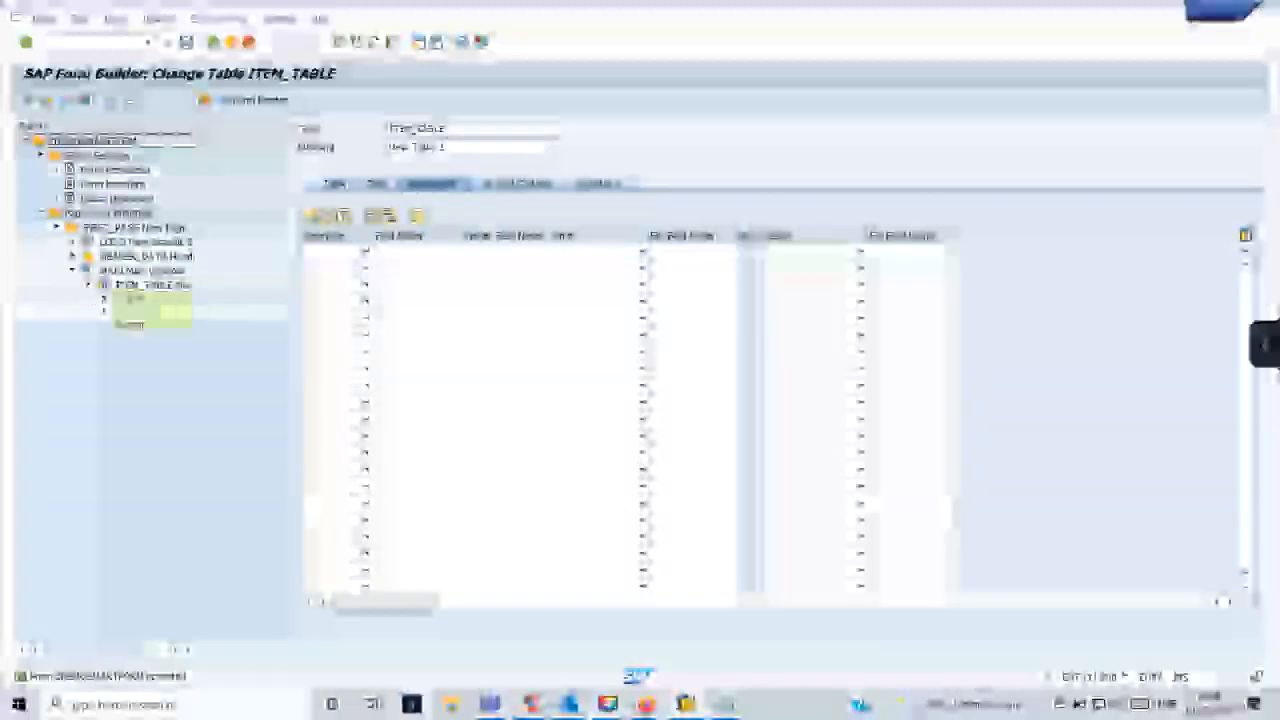
pyautogui.click(104, 299)
pyautogui.click(120, 313)
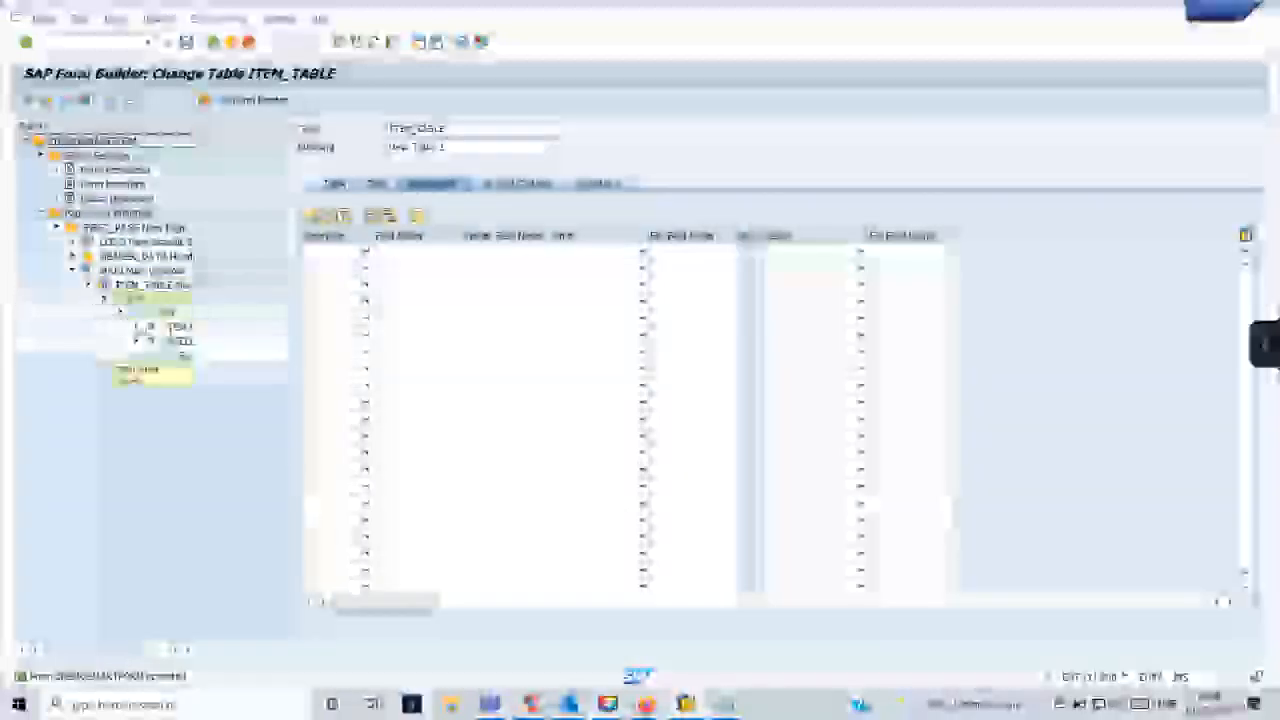
pyautogui.click(136, 328)
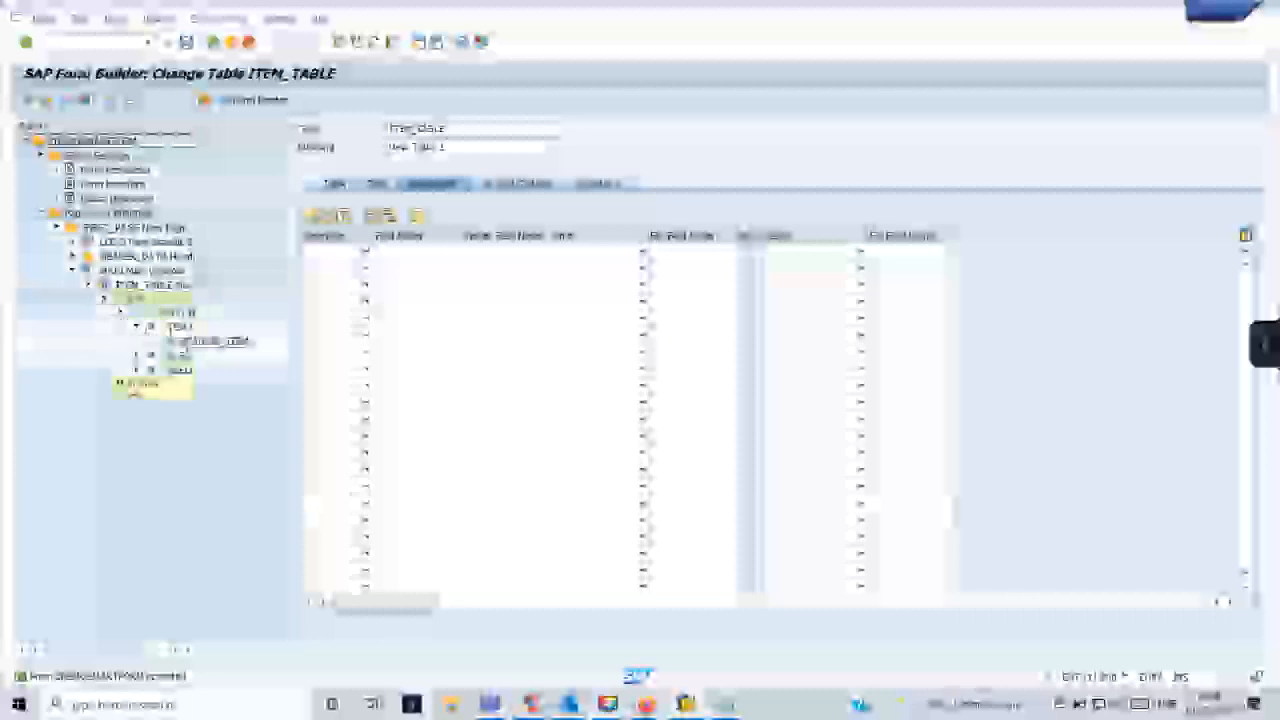
pyautogui.doubleClick(190, 342)
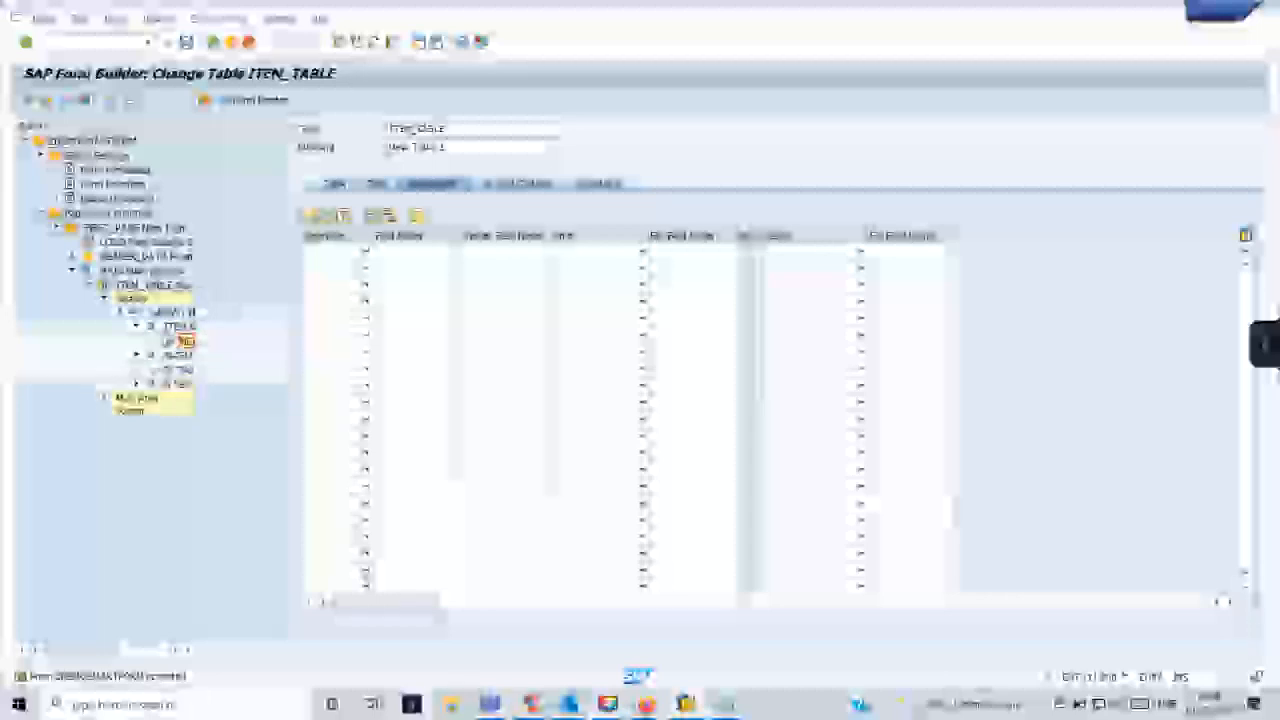
# - Open header cell %CELL2 of ITEM_TABLE and replace its default name with a descriptive one
pyautogui.click(176, 355)
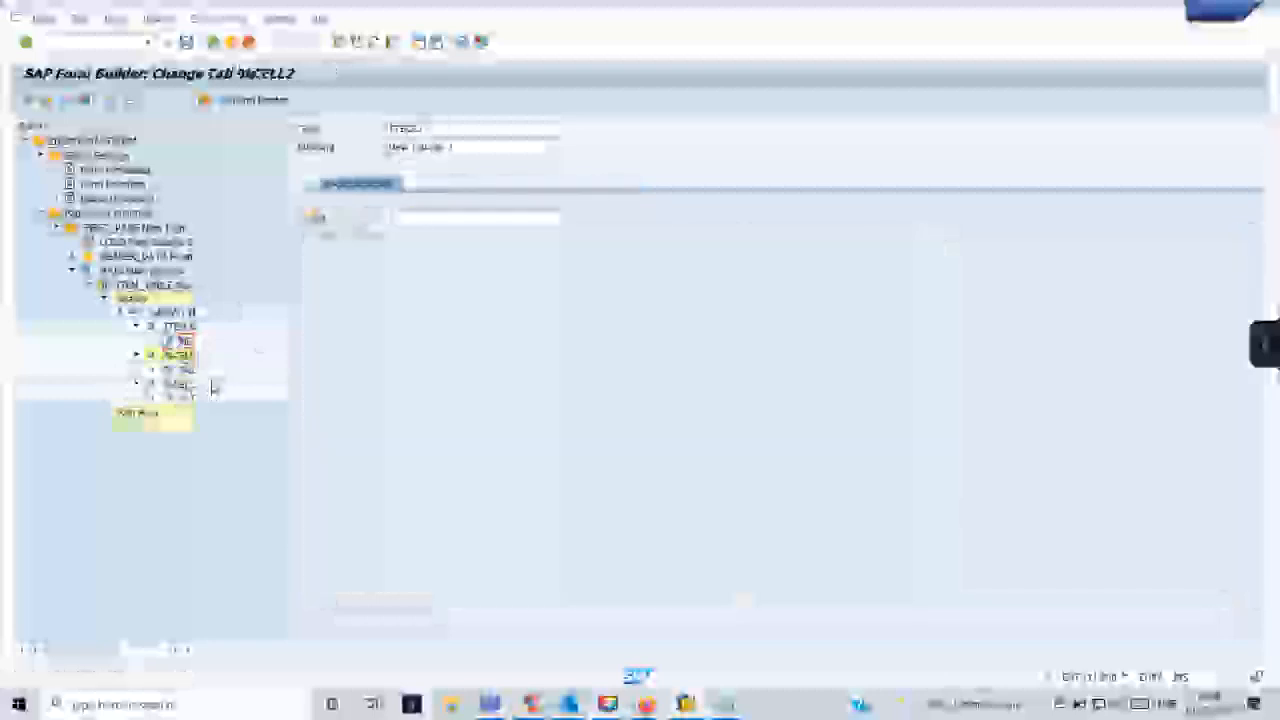
pyautogui.click(390, 127)
pyautogui.moveTo(390, 127); pyautogui.dragTo(375, 128)
pyautogui.write('MATER')
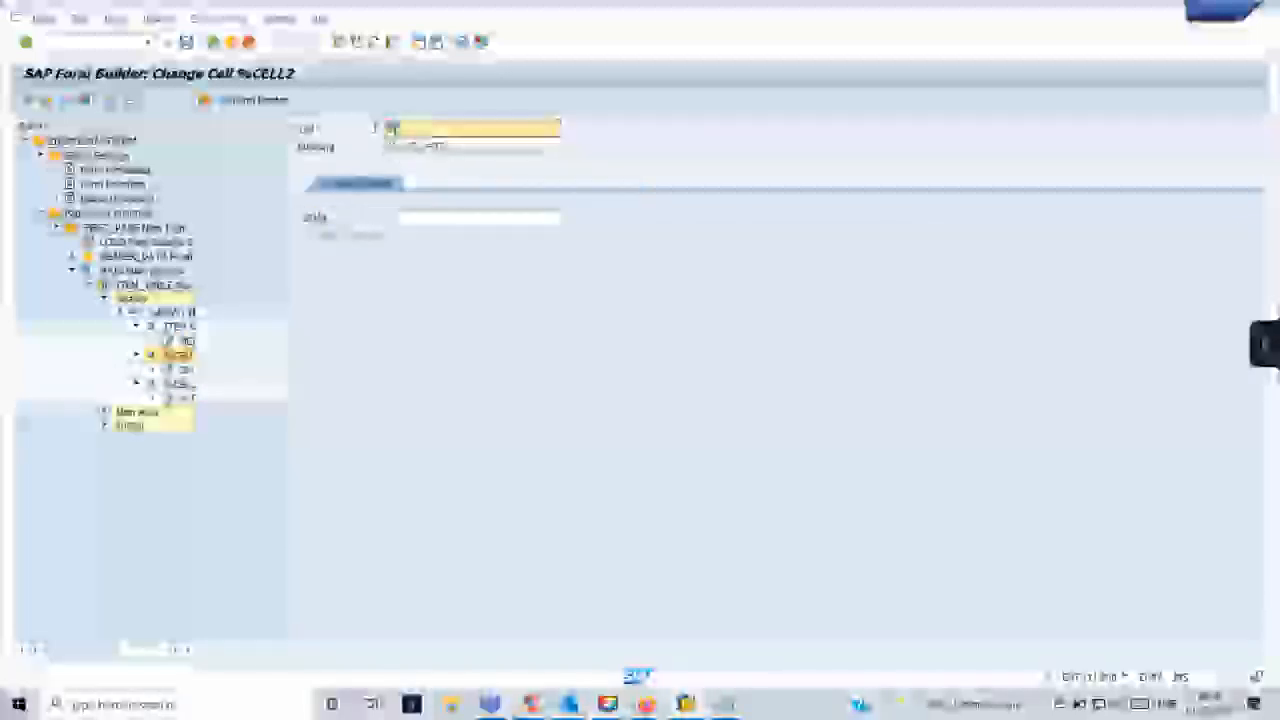
pyautogui.write('_CELL')
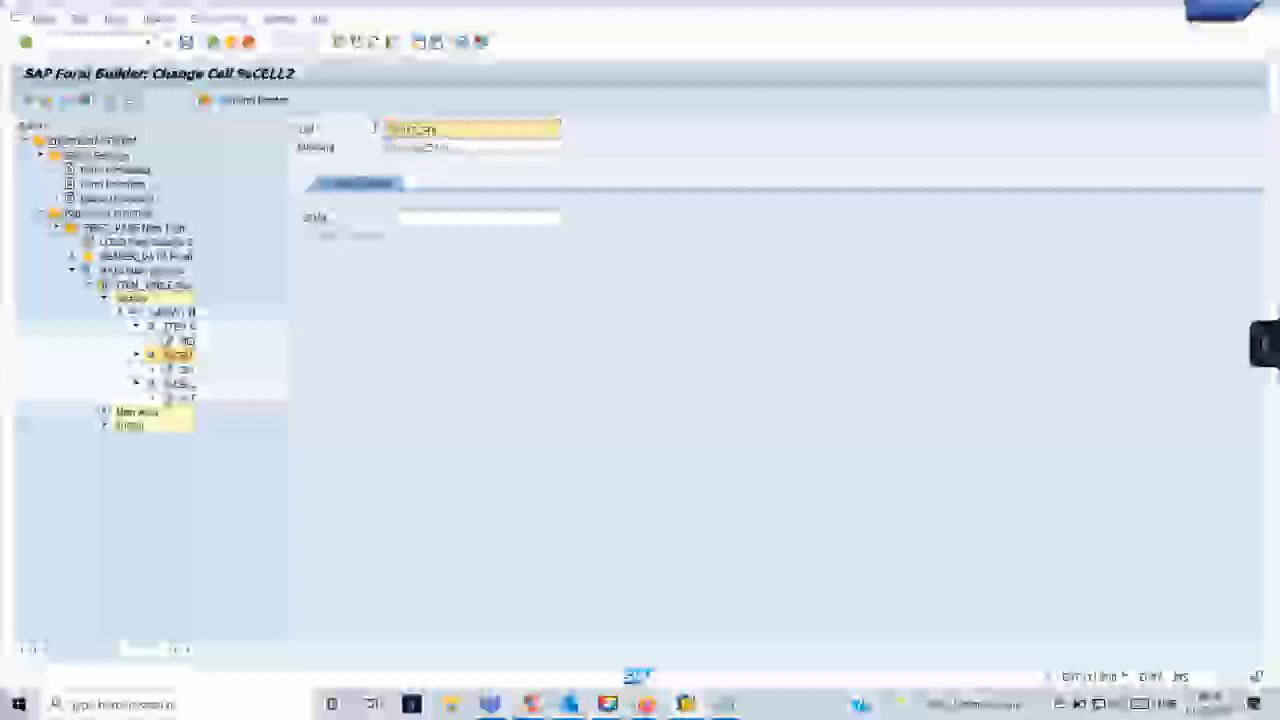
# - Rename header cell %CELL3 of ITEM_TABLE as MATERIAL_NUMBER
pyautogui.doubleClick(180, 384)
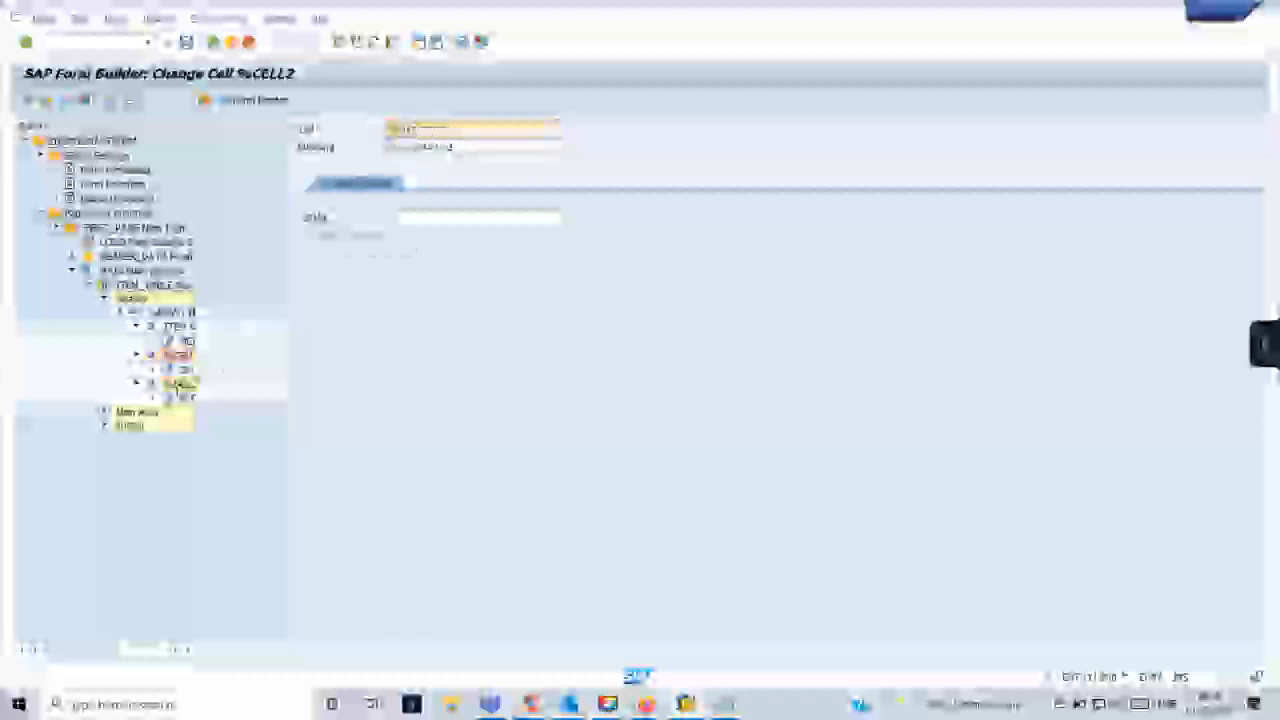
pyautogui.moveTo(420, 129); pyautogui.dragTo(386, 129)
pyautogui.write('q')
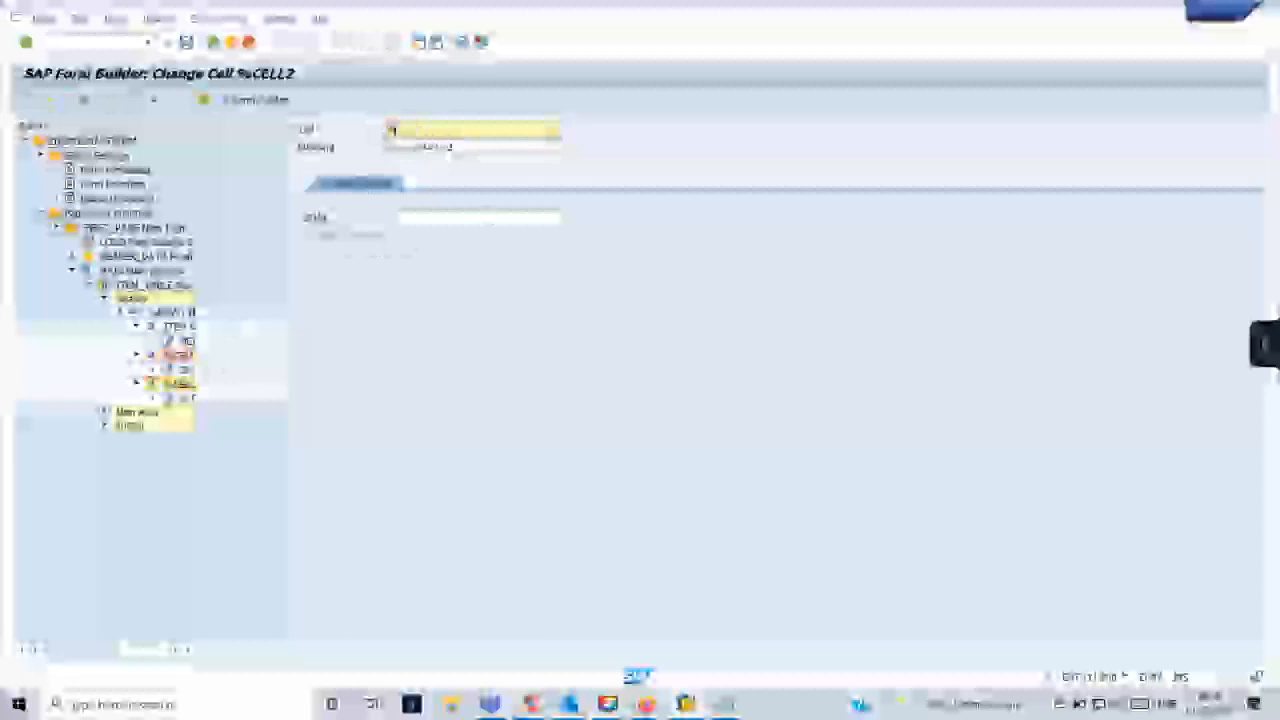
pyautogui.write('TY_CEL')
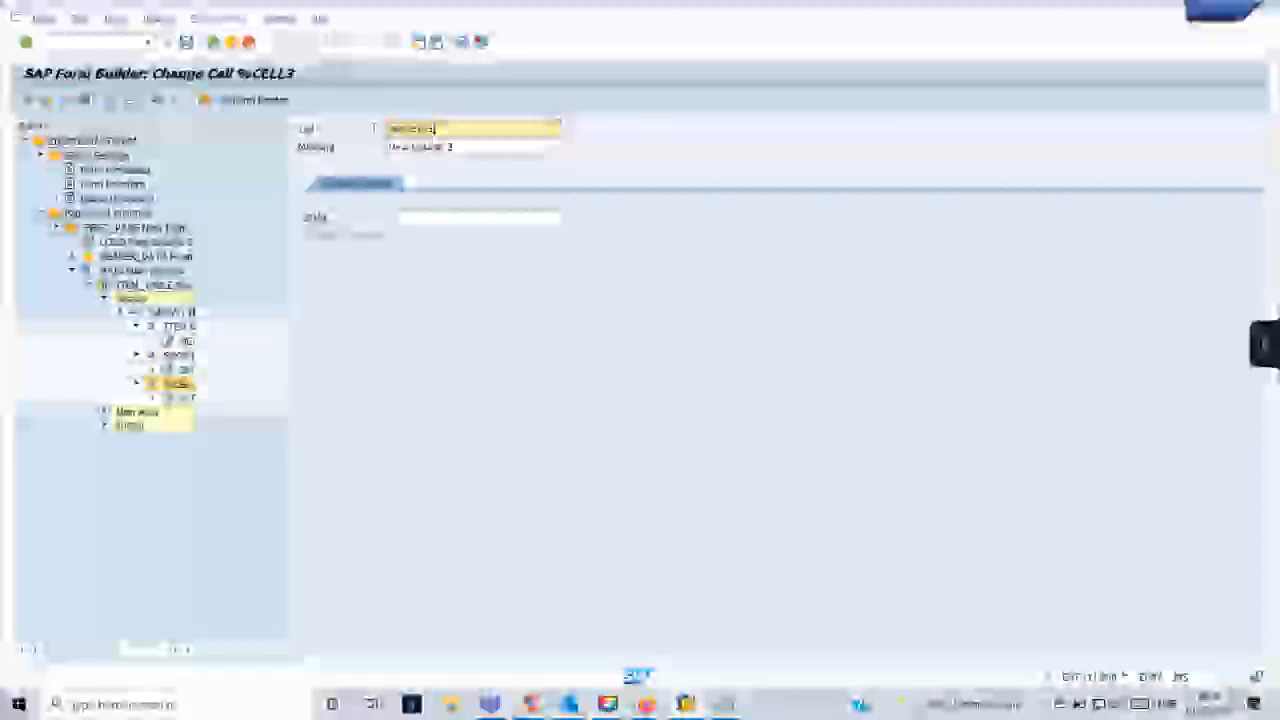
pyautogui.write('AME')
pyautogui.press('Return')
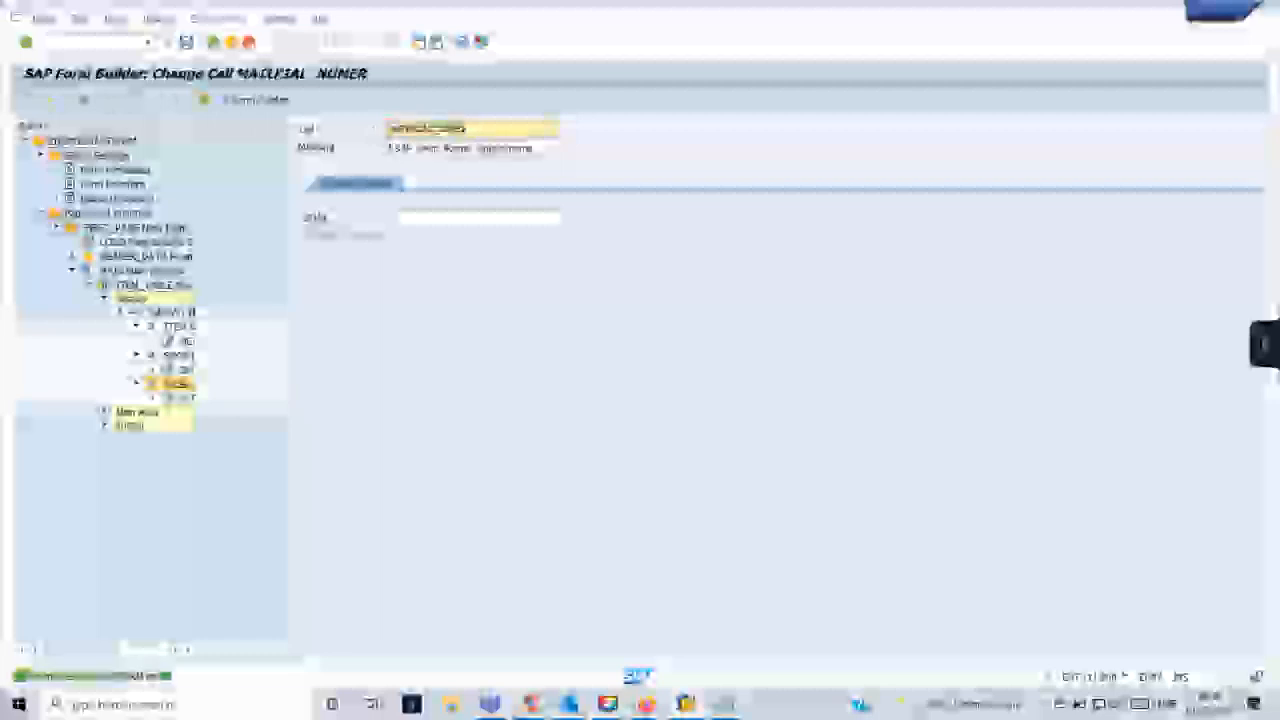
pyautogui.write('B')
pyautogui.press('Return')
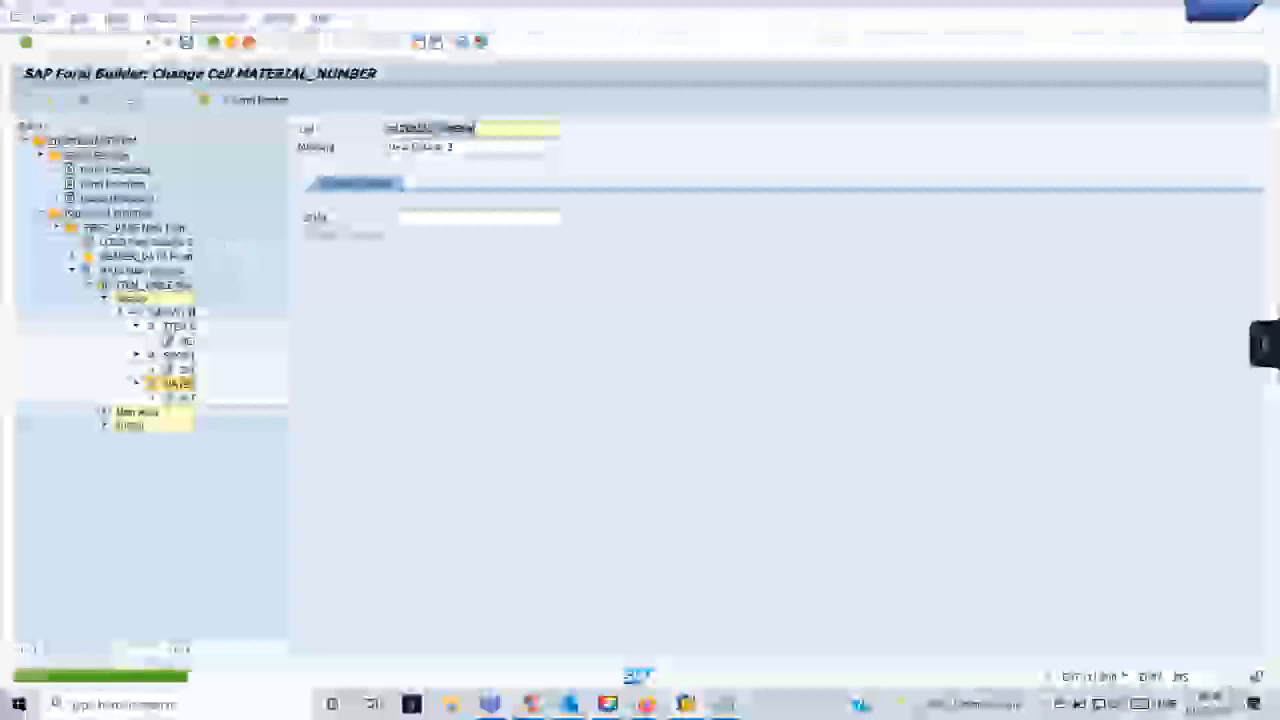
# - Open the SMARTFORMS transaction in a new session
pyautogui.click(93, 43)
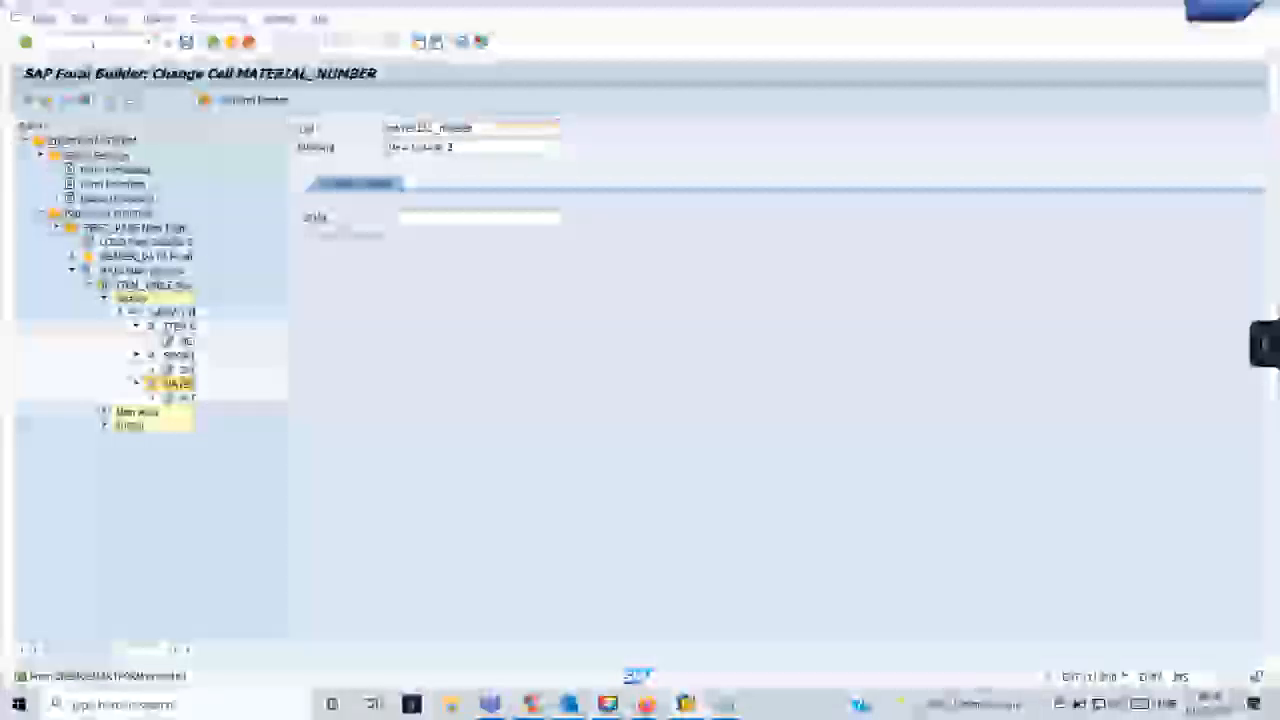
pyautogui.write('/osmartforms')
pyautogui.press('Return')
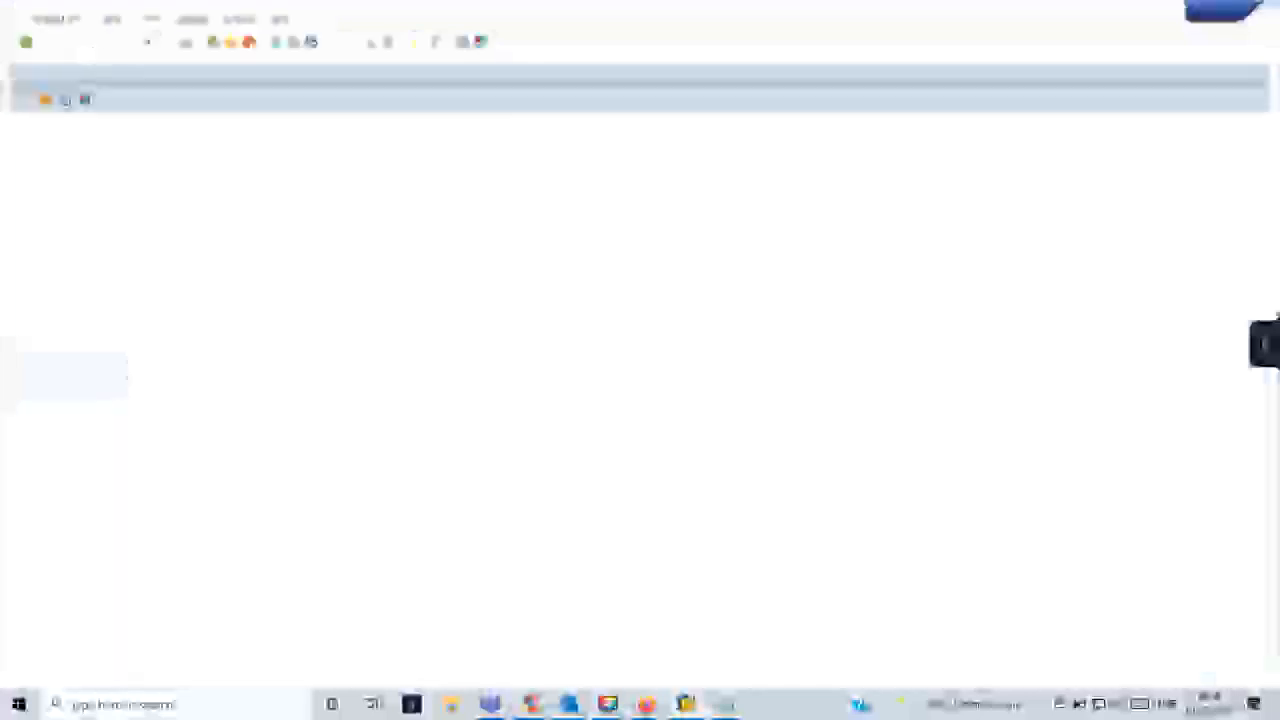
# - Switch to the Function Builder session, open the test screen for the entered function module and execute it
pyautogui.hotkey('alt', 'Tab')
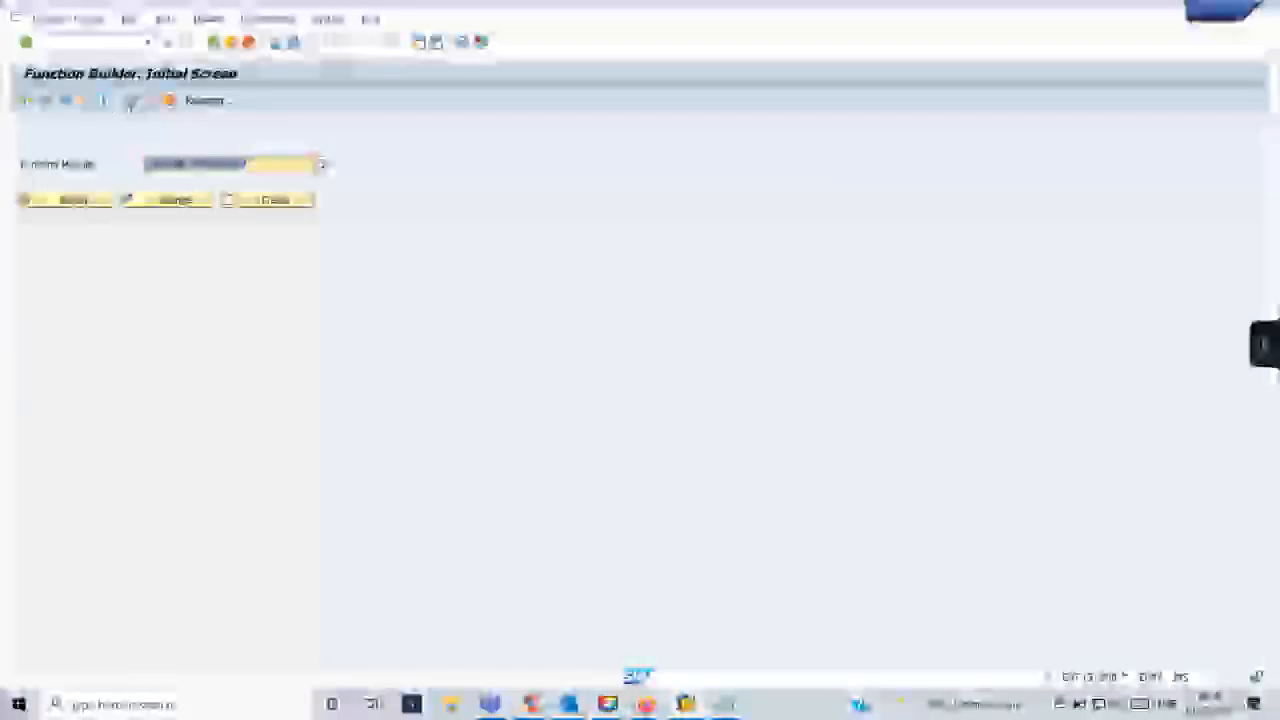
pyautogui.click(235, 199)
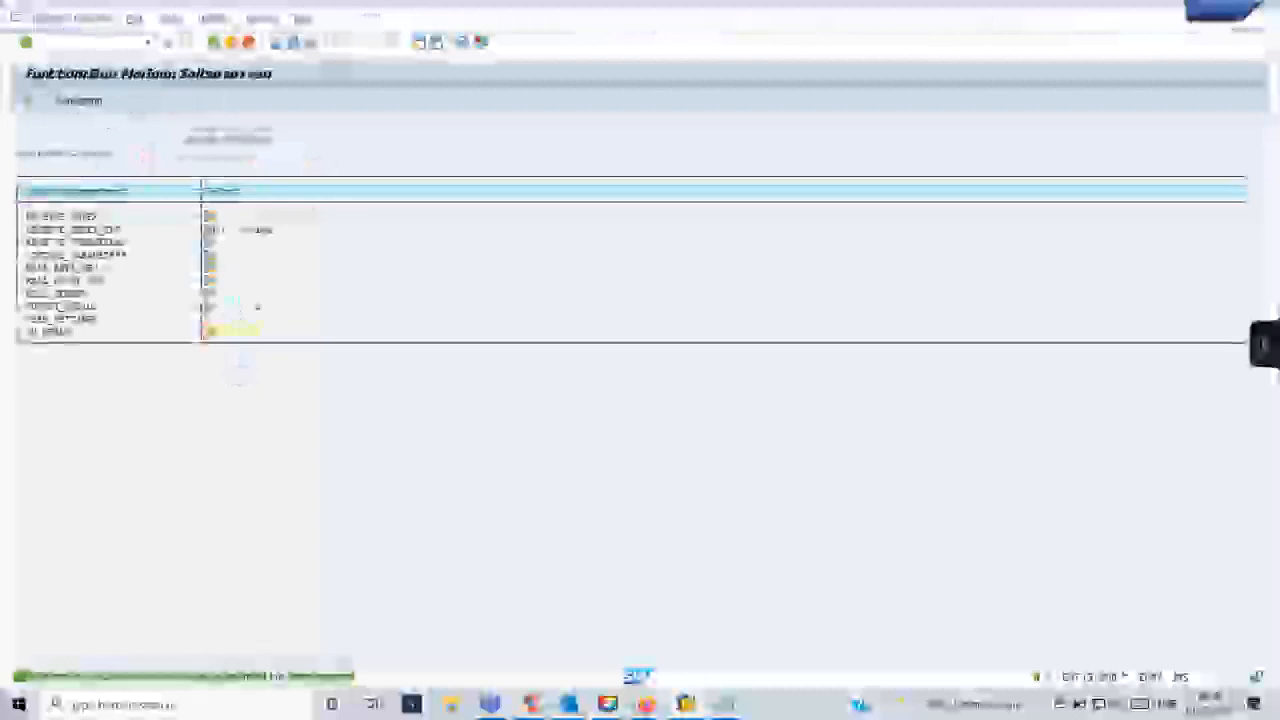
pyautogui.click(27, 101)
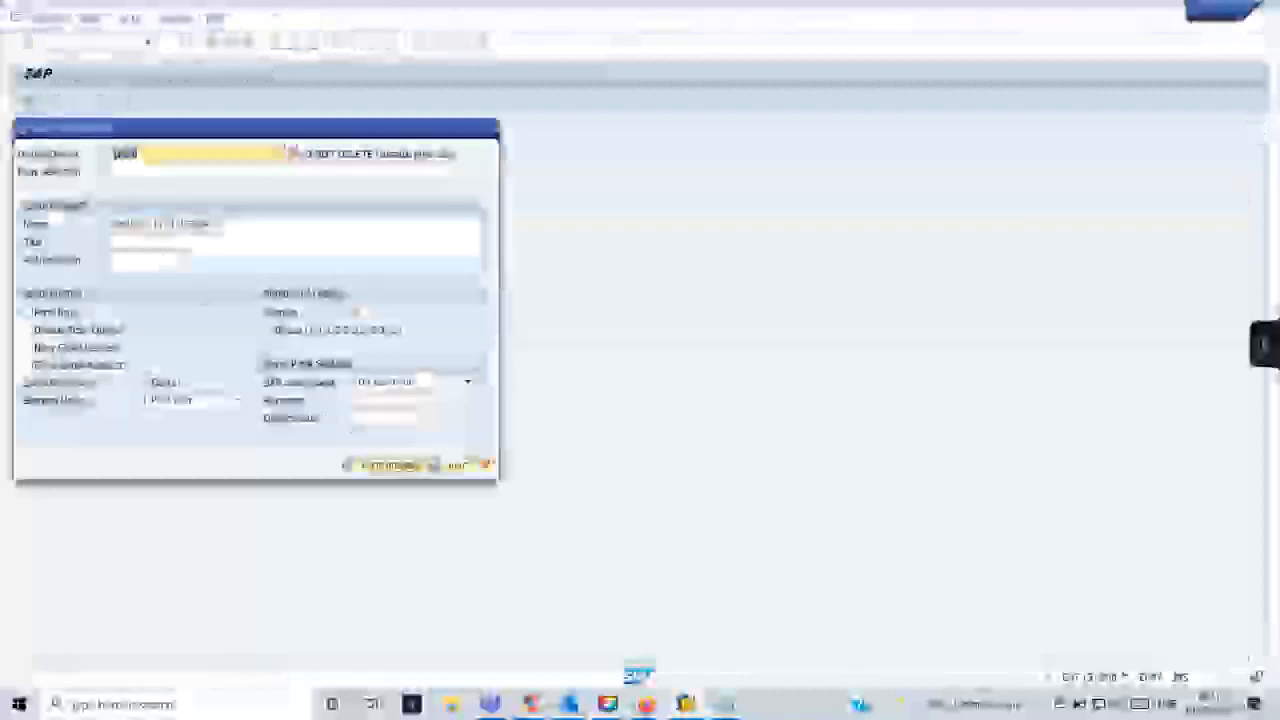
# - Display the print preview of the form for output device LP01 and return to the Form Builder
pyautogui.click(386, 467)
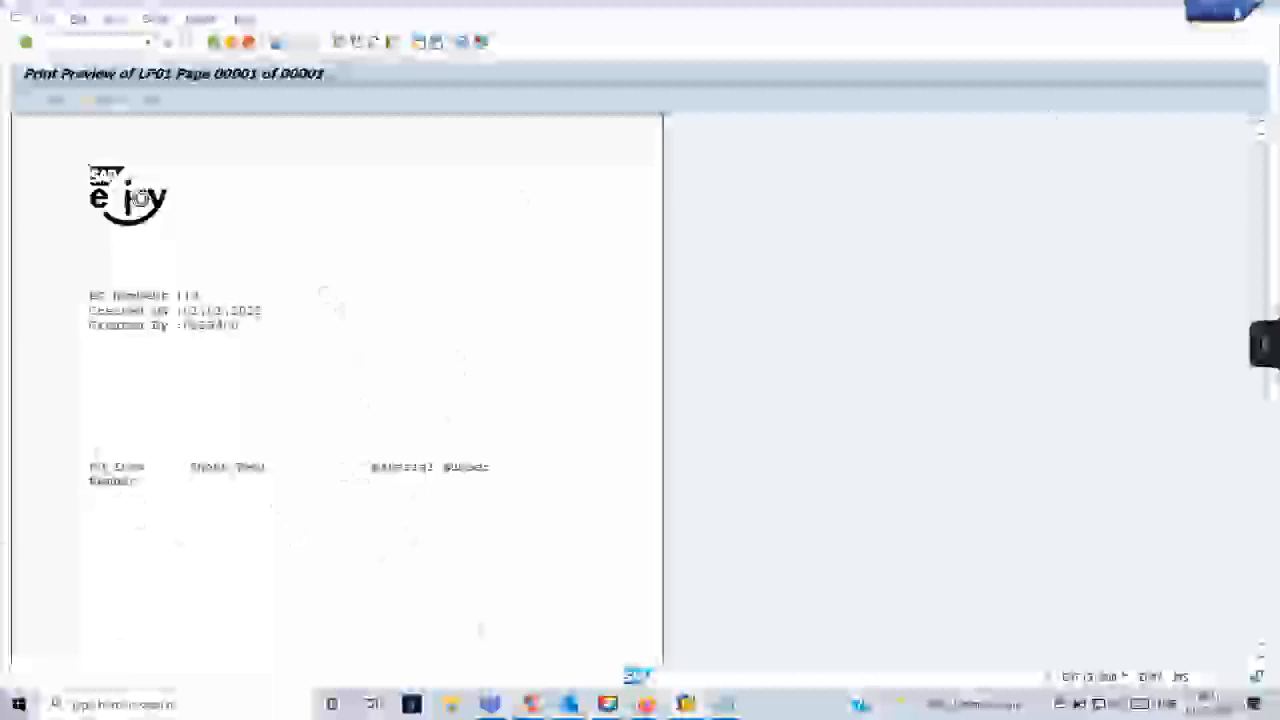
pyautogui.press('F3')
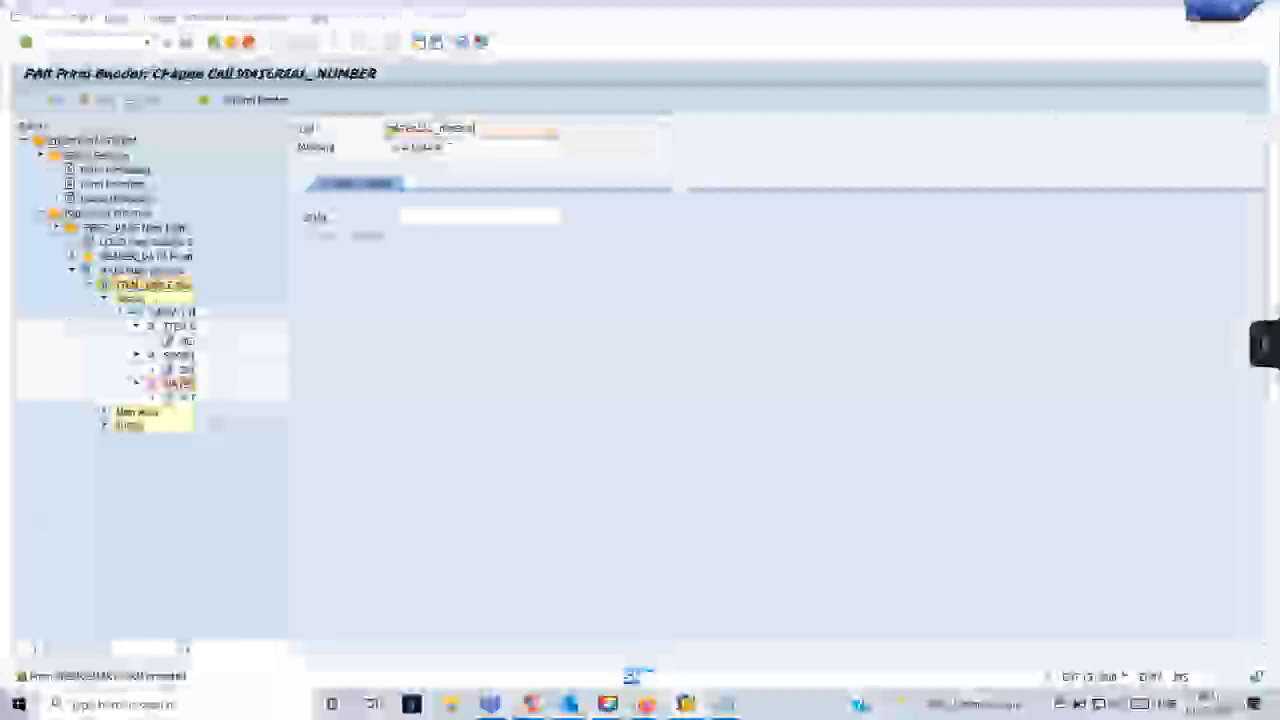
# - Open the ITEM_TABLE node and scale its Table Painter layout so the full table width is visible
pyautogui.doubleClick(153, 285)
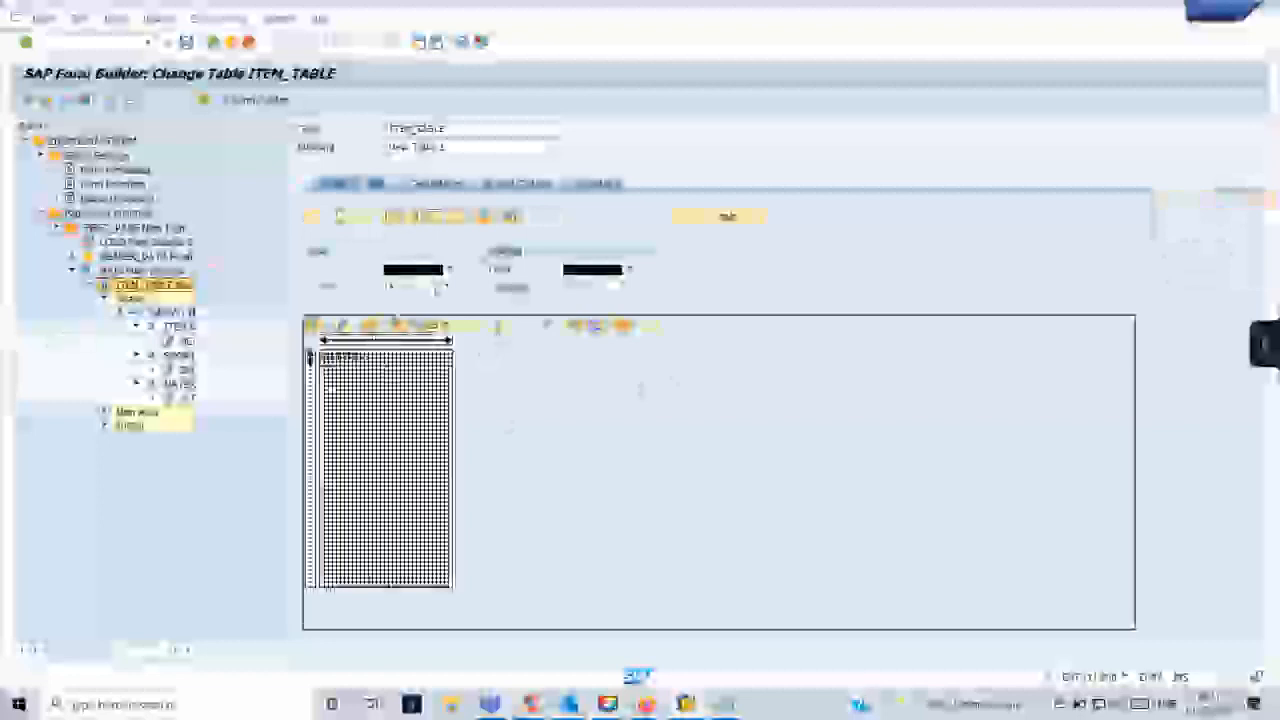
pyautogui.click(437, 325)
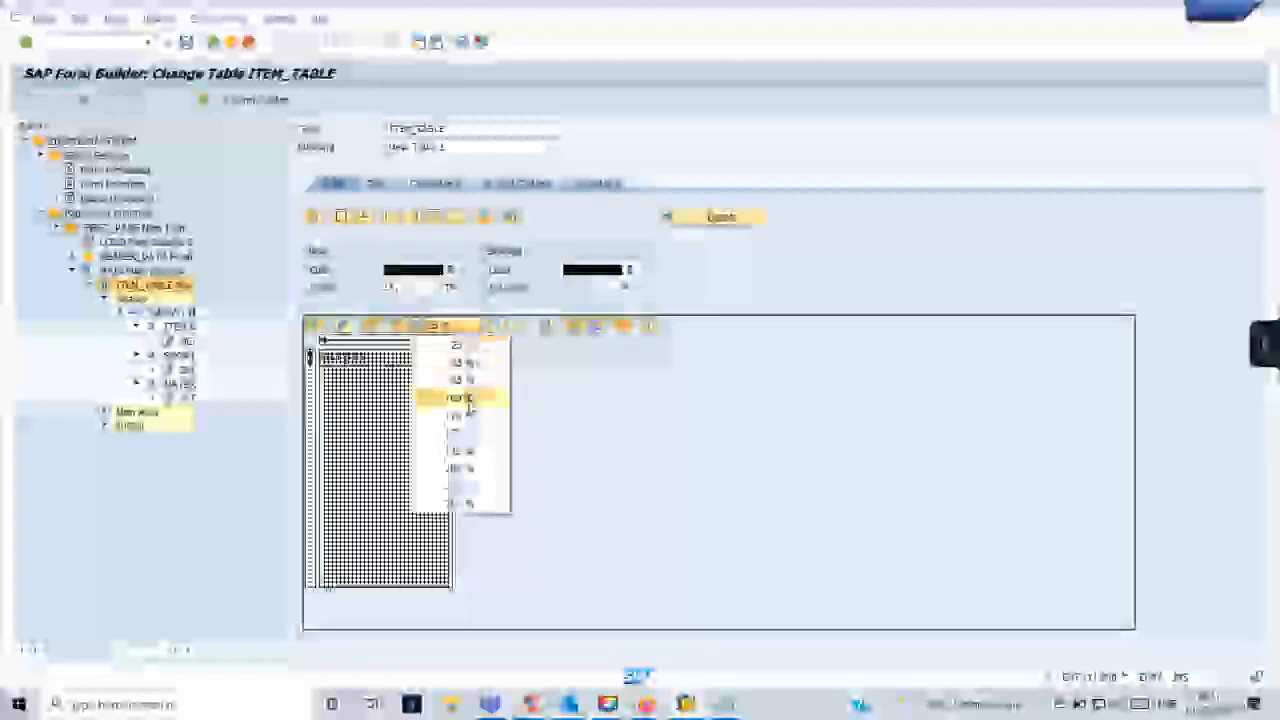
pyautogui.click(443, 394)
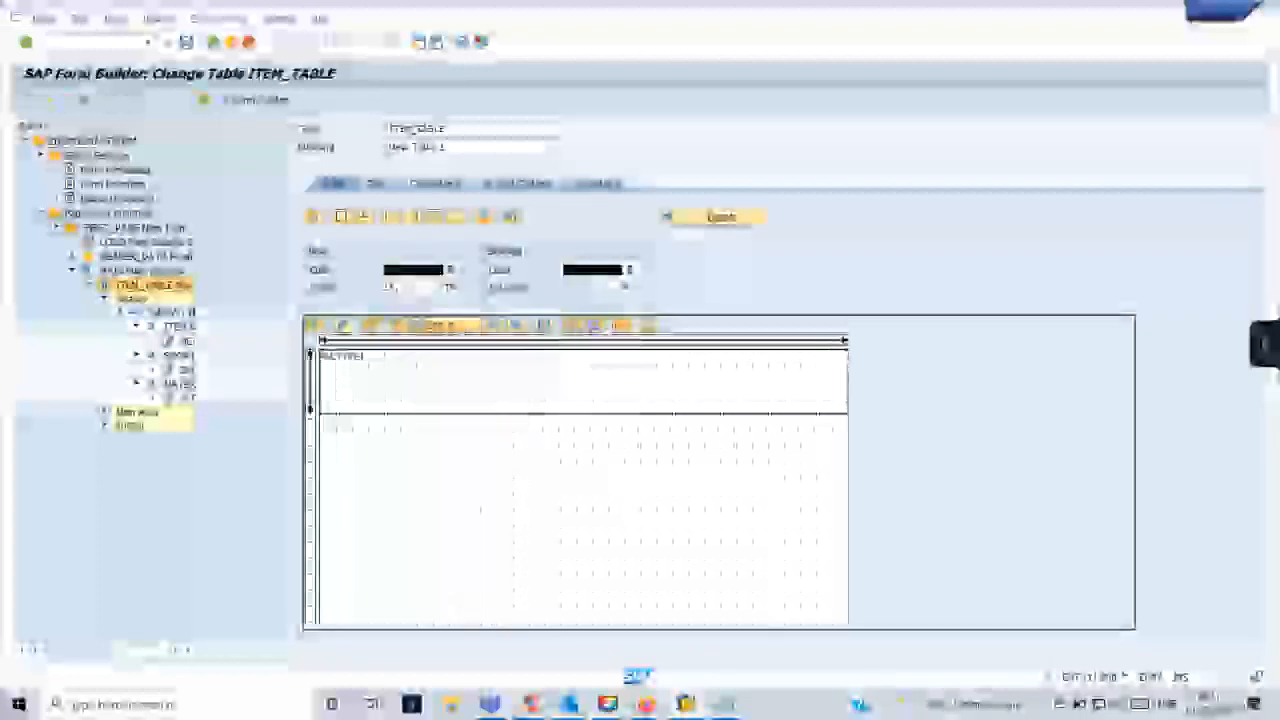
# - Examine the columns of the ITEM_TABLE line type in the Table Painter, selecting them individually and toggling the display aids
pyautogui.click(355, 403)
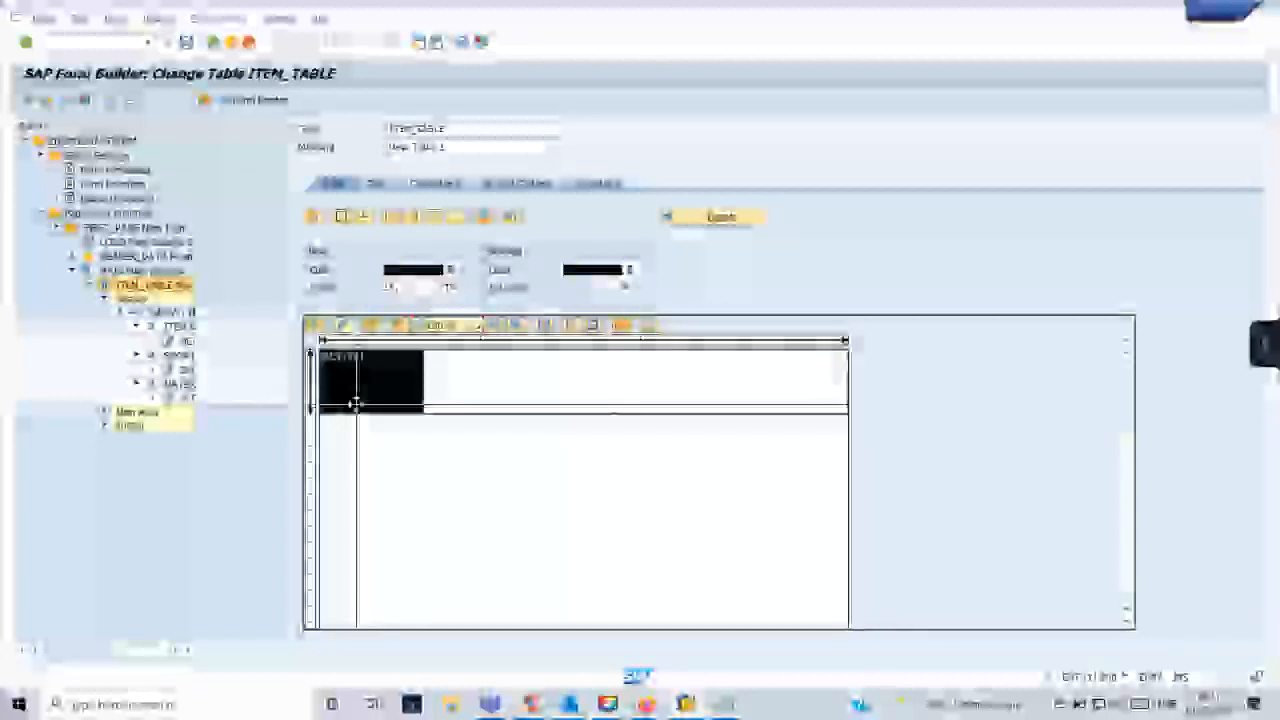
pyautogui.click(463, 391)
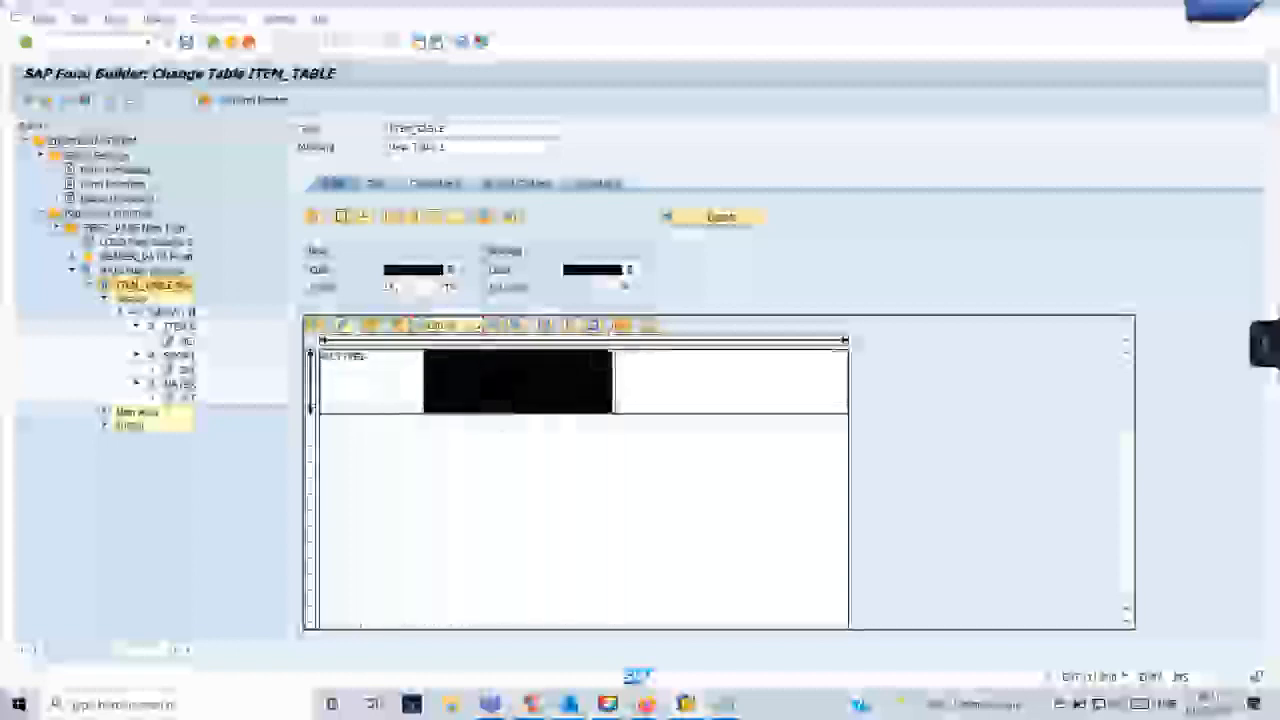
pyautogui.click(620, 327)
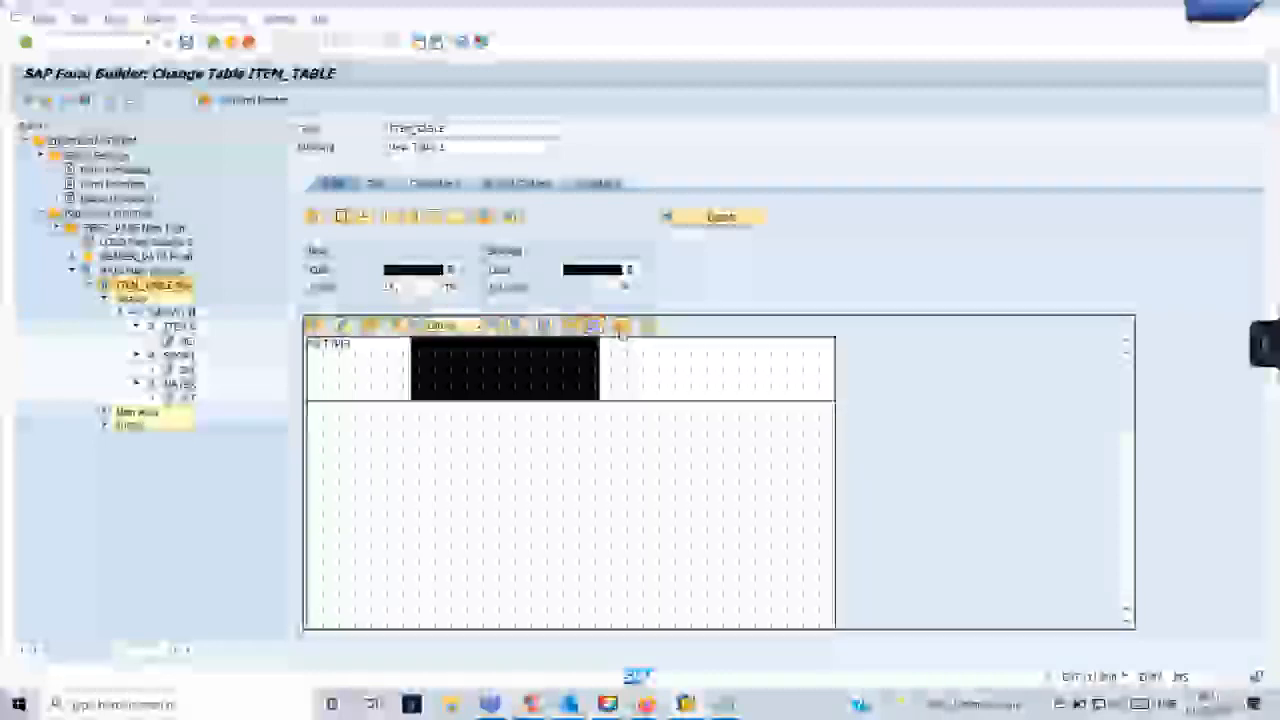
pyautogui.click(621, 329)
pyautogui.click(591, 327)
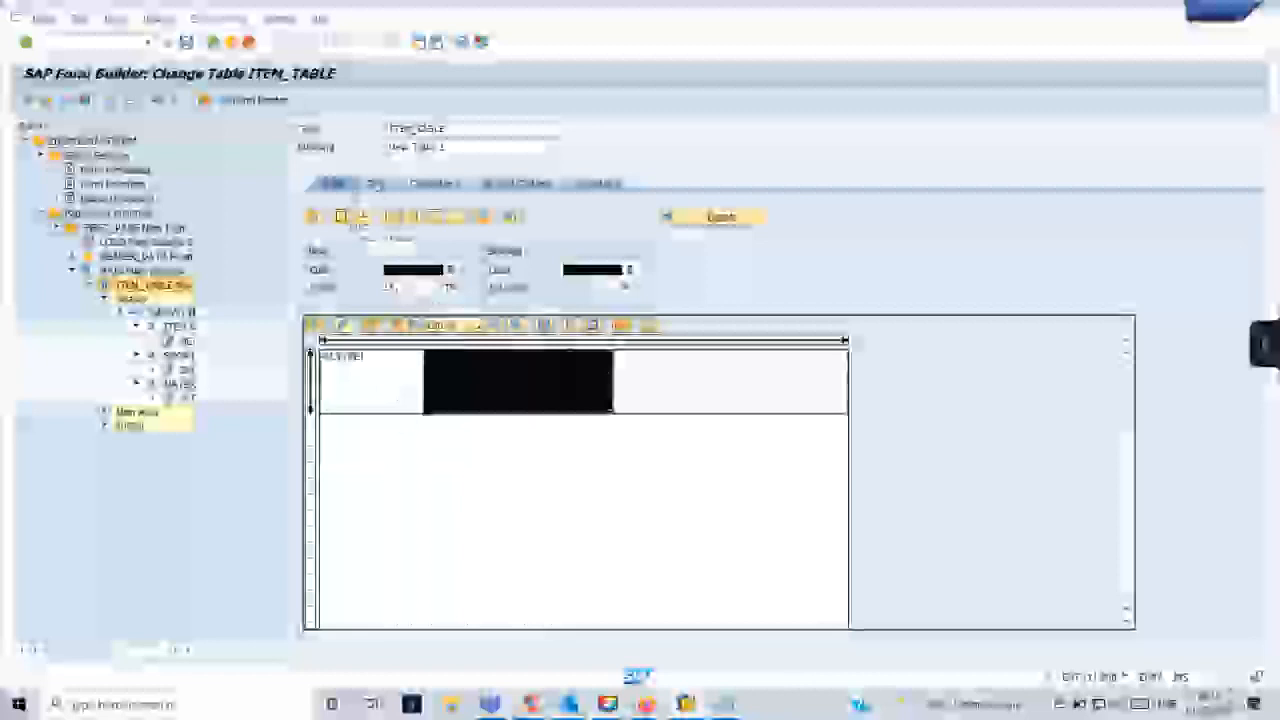
pyautogui.click(691, 394)
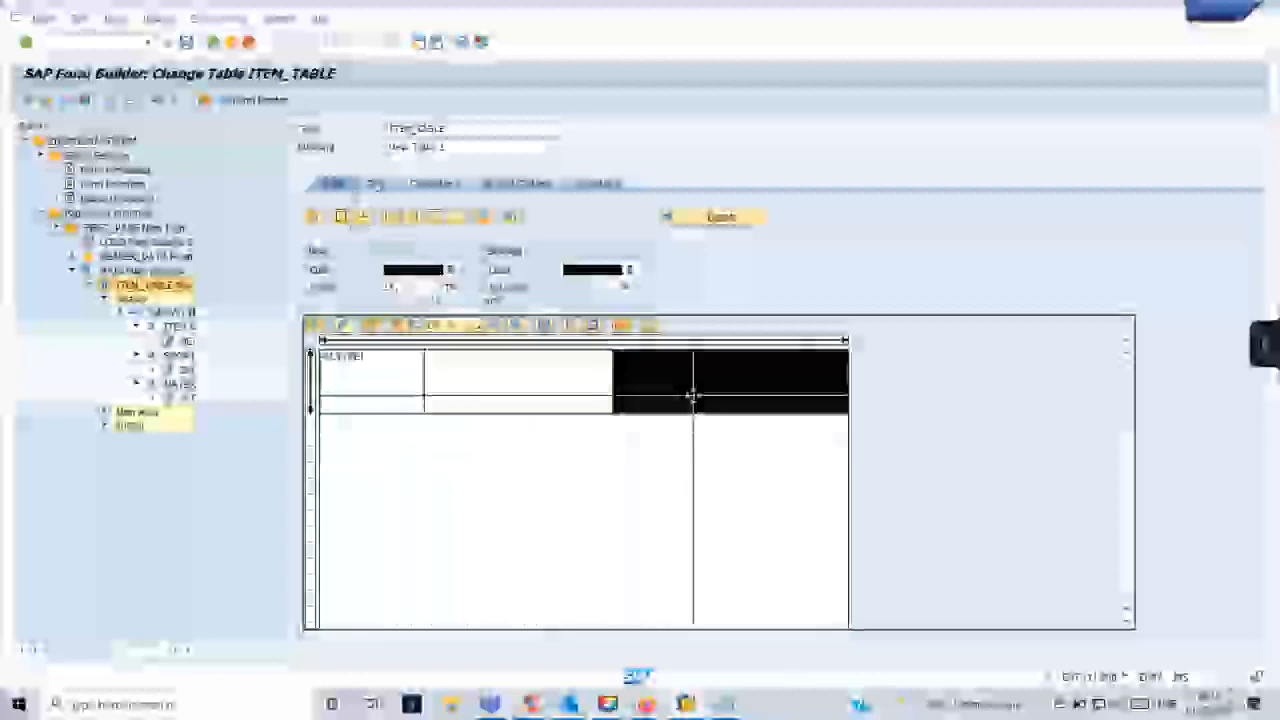
pyautogui.click(642, 446)
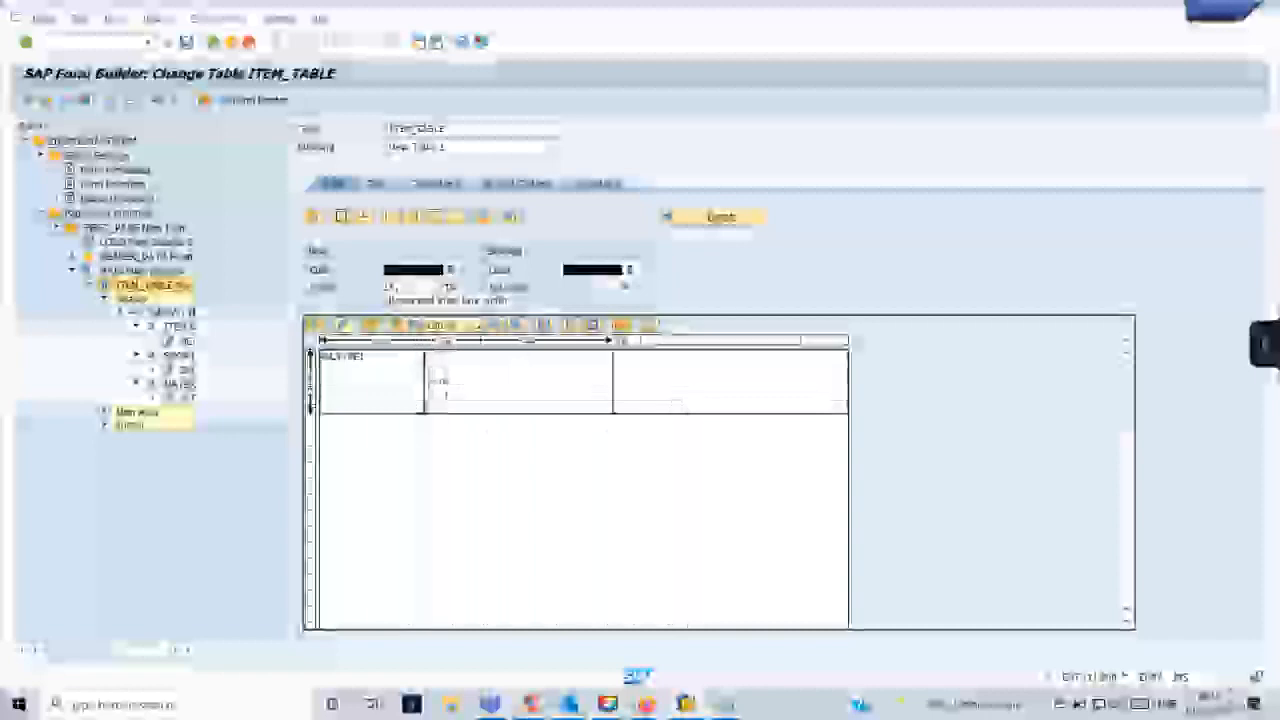
# - Widen the first column of the ITEM_TABLE line type and move the divider between its second and third columns outward
pyautogui.moveTo(425, 384); pyautogui.dragTo(447, 385)
pyautogui.moveTo(685, 704)
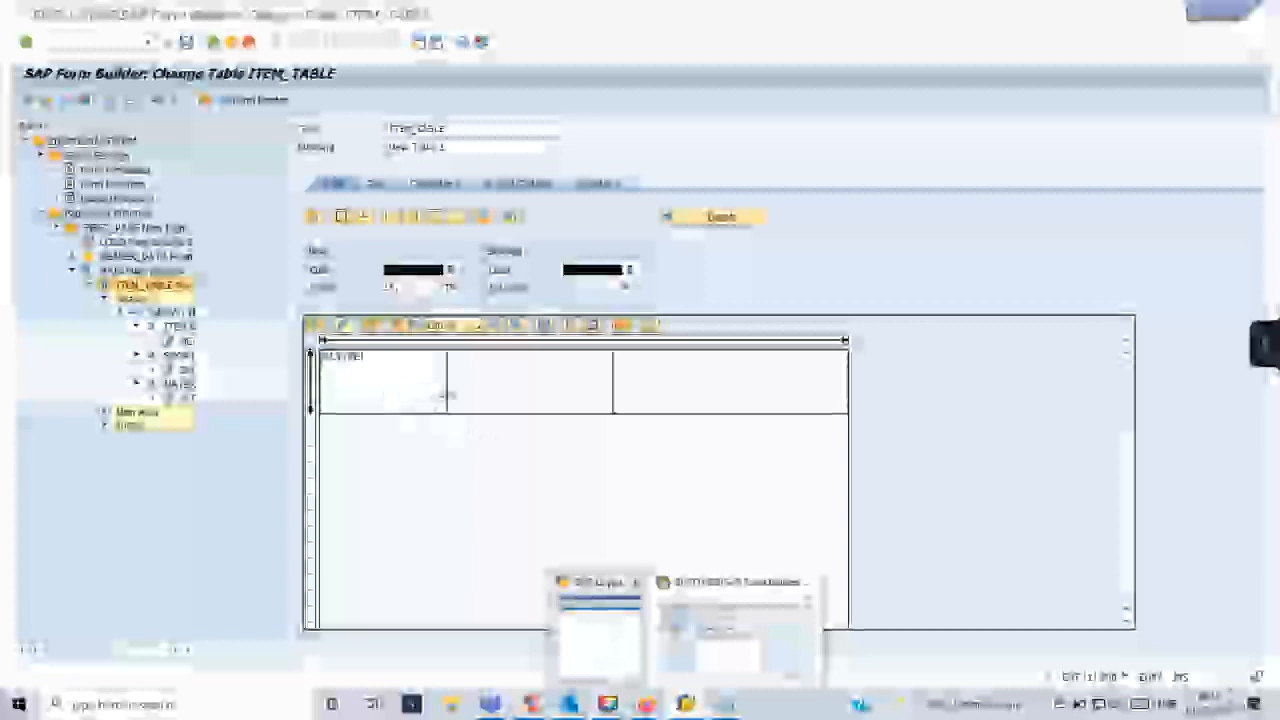
pyautogui.moveTo(447, 395); pyautogui.dragTo(454, 394)
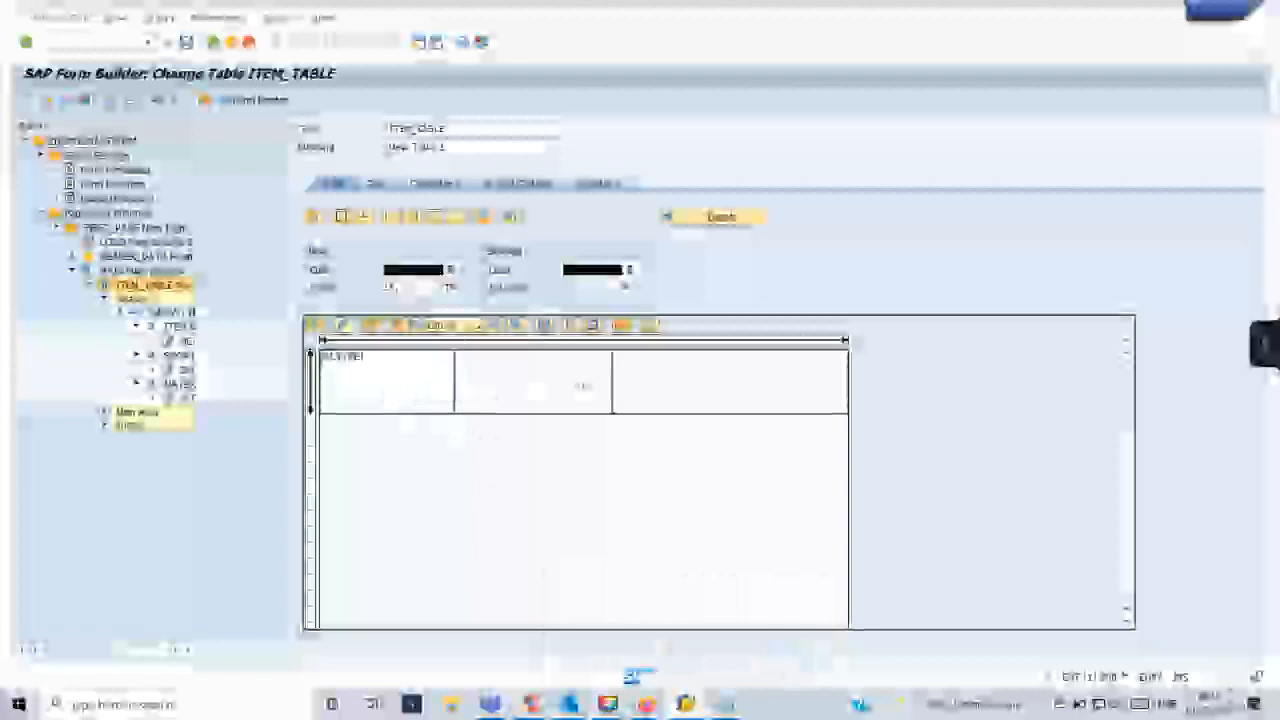
pyautogui.moveTo(613, 385); pyautogui.dragTo(672, 388)
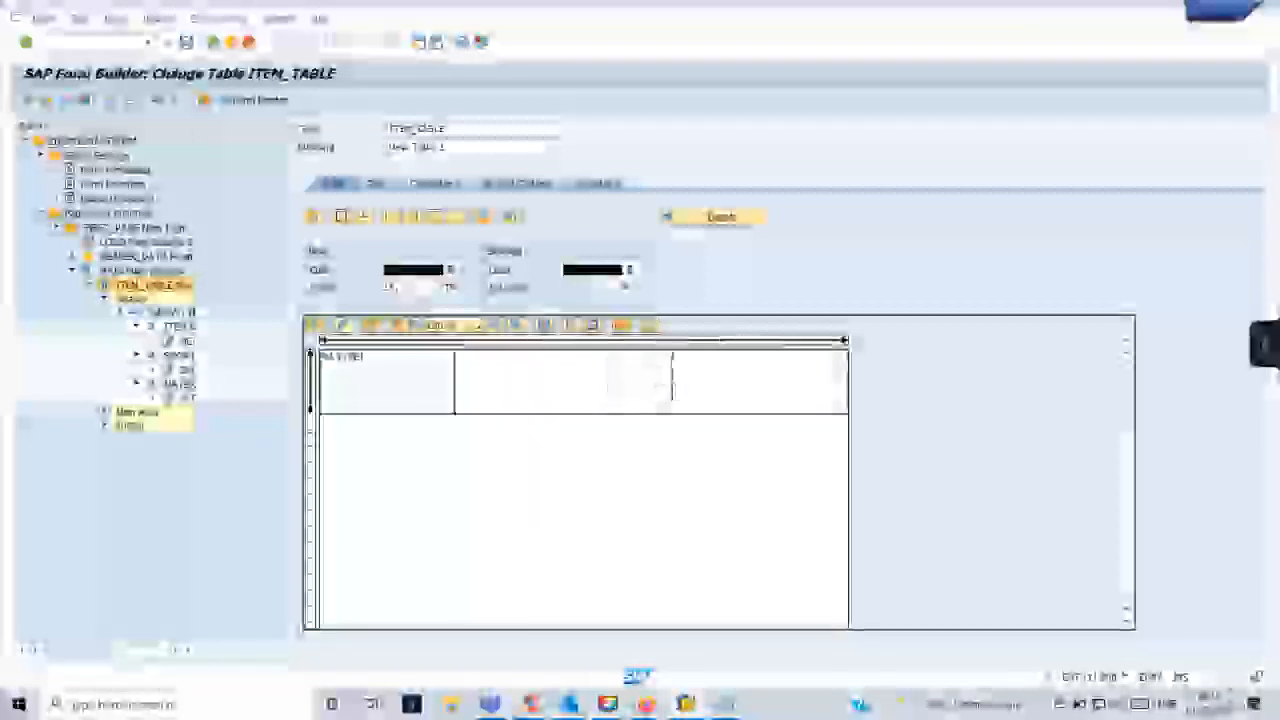
# - Show the line type details of ITEM_TABLE, edit the widths of its three columns and save the form
pyautogui.click(712, 217)
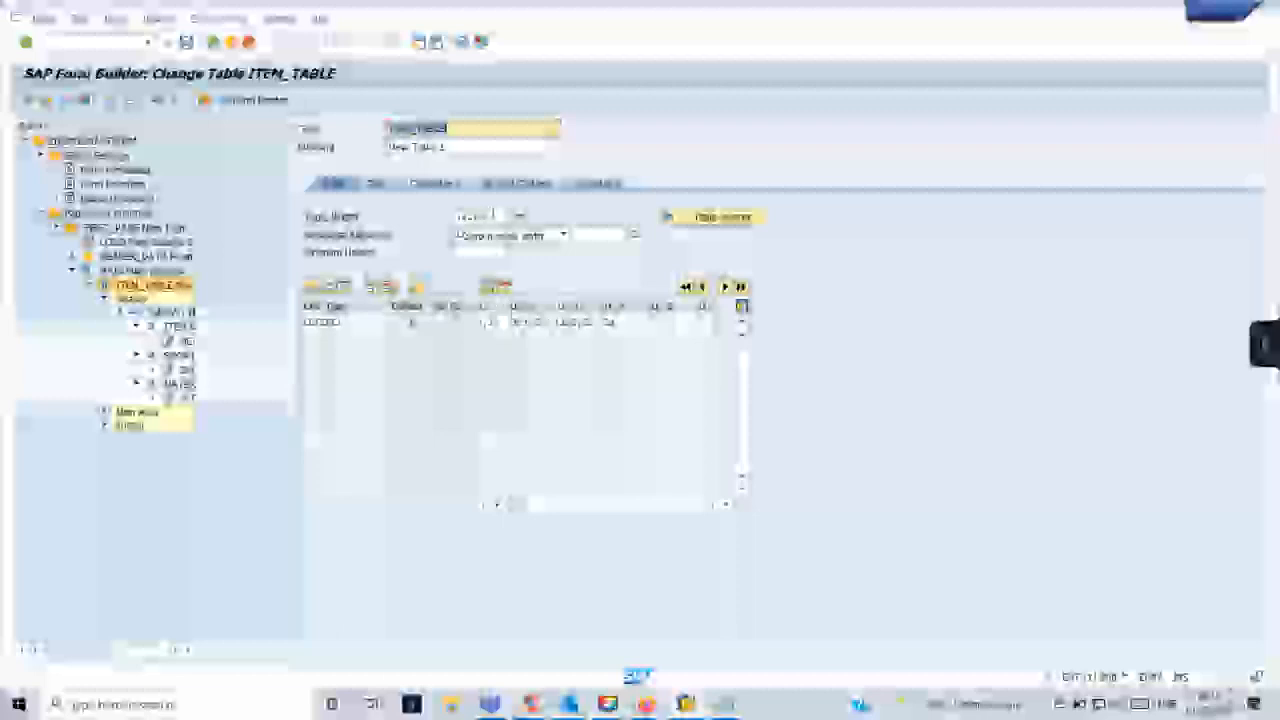
pyautogui.click(503, 321)
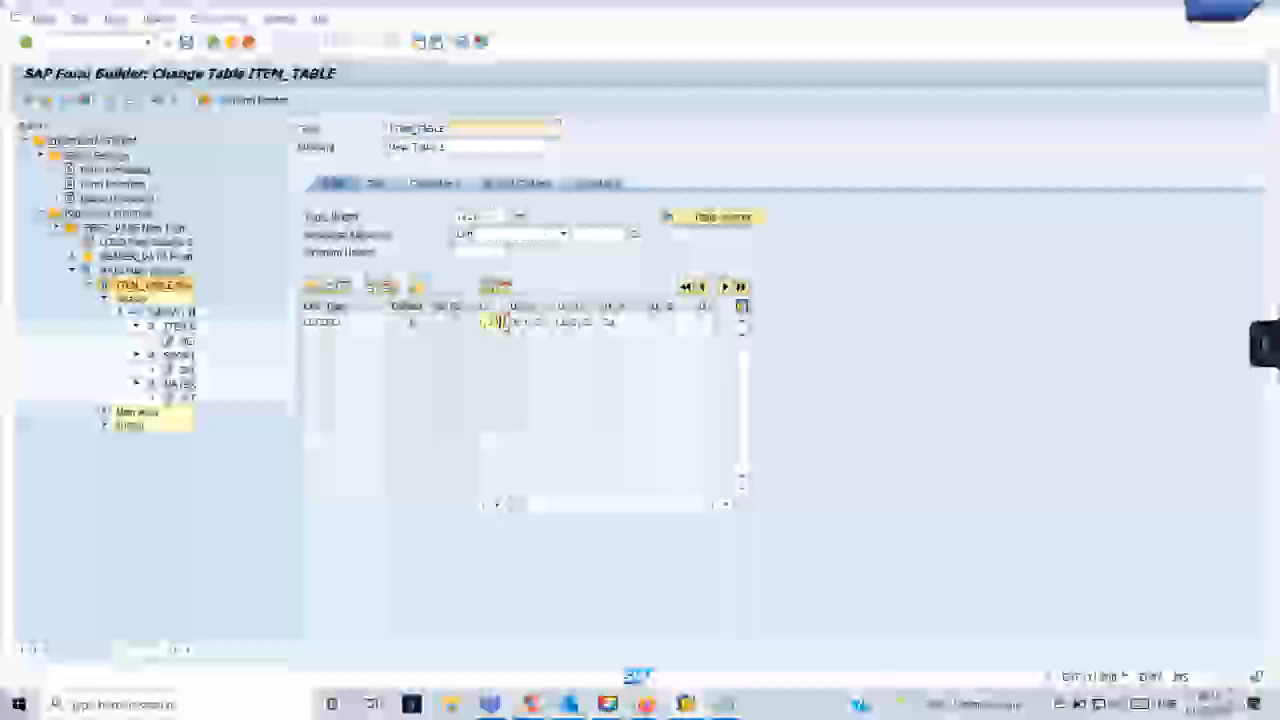
pyautogui.press('BackSpace')
pyautogui.moveTo(550, 323); pyautogui.dragTo(522, 326)
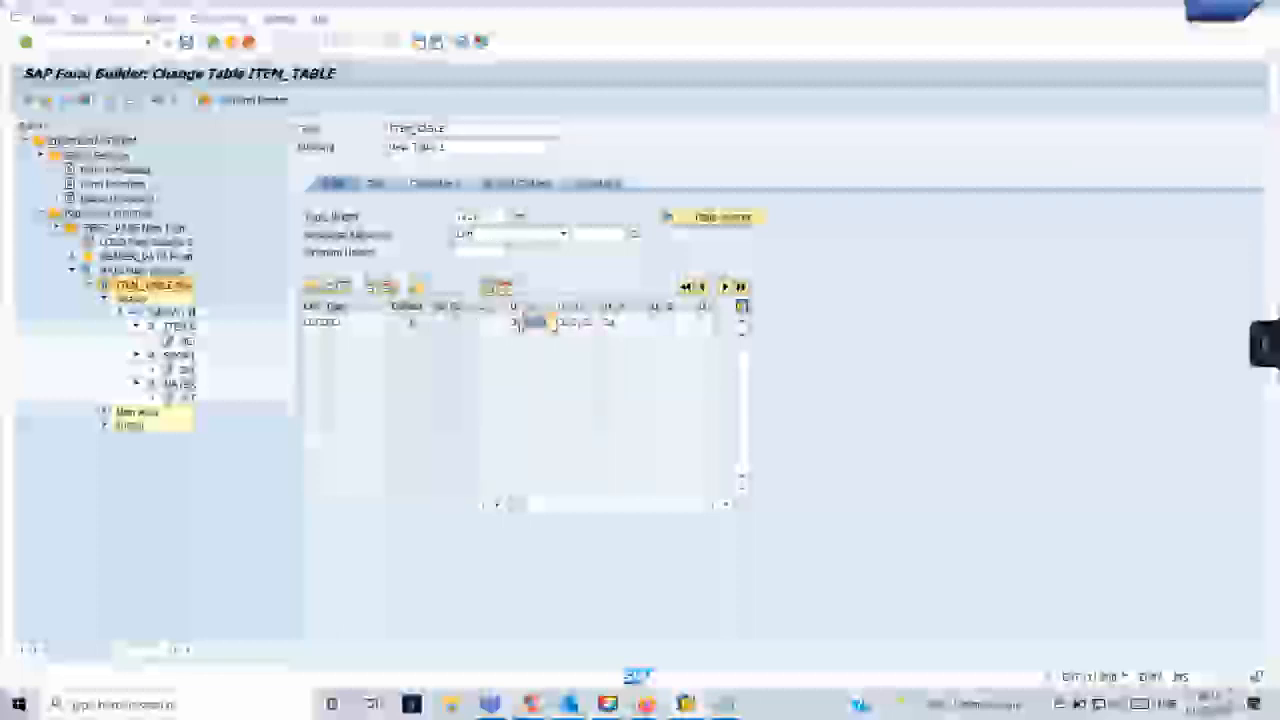
pyautogui.press('BackSpace')
pyautogui.press('Tab')
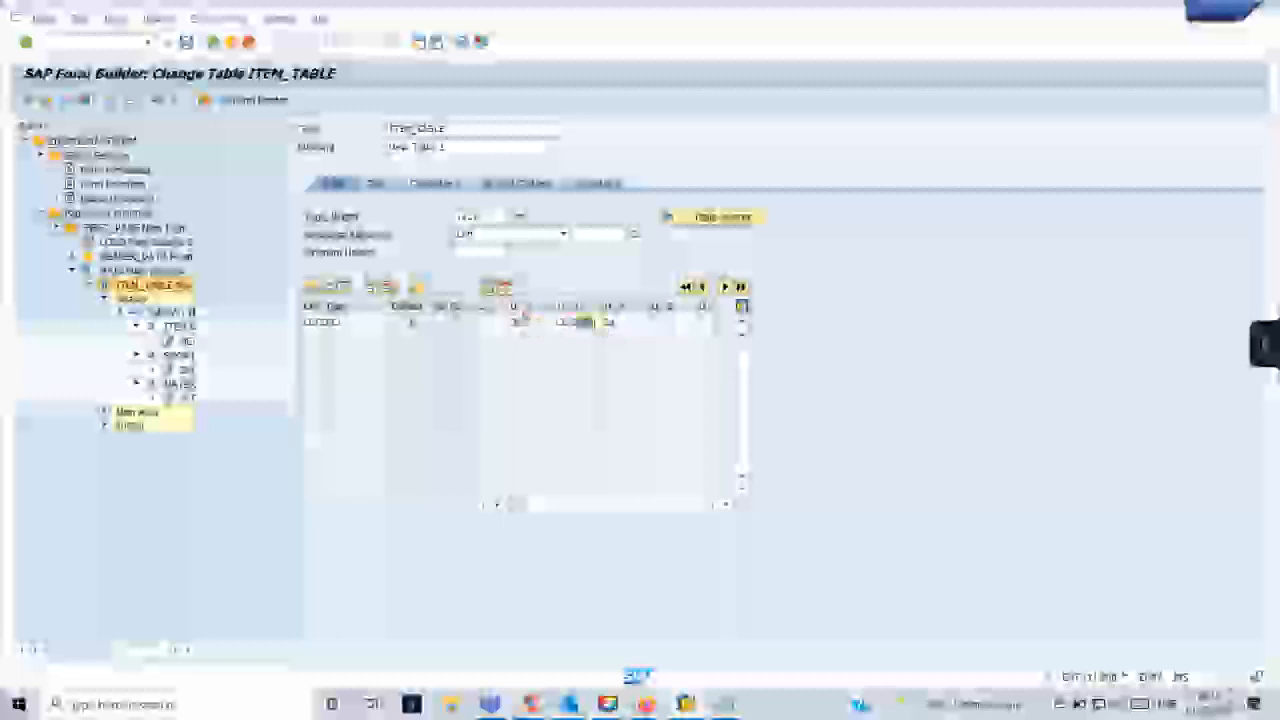
pyautogui.press('BackSpace')
pyautogui.press('Return')
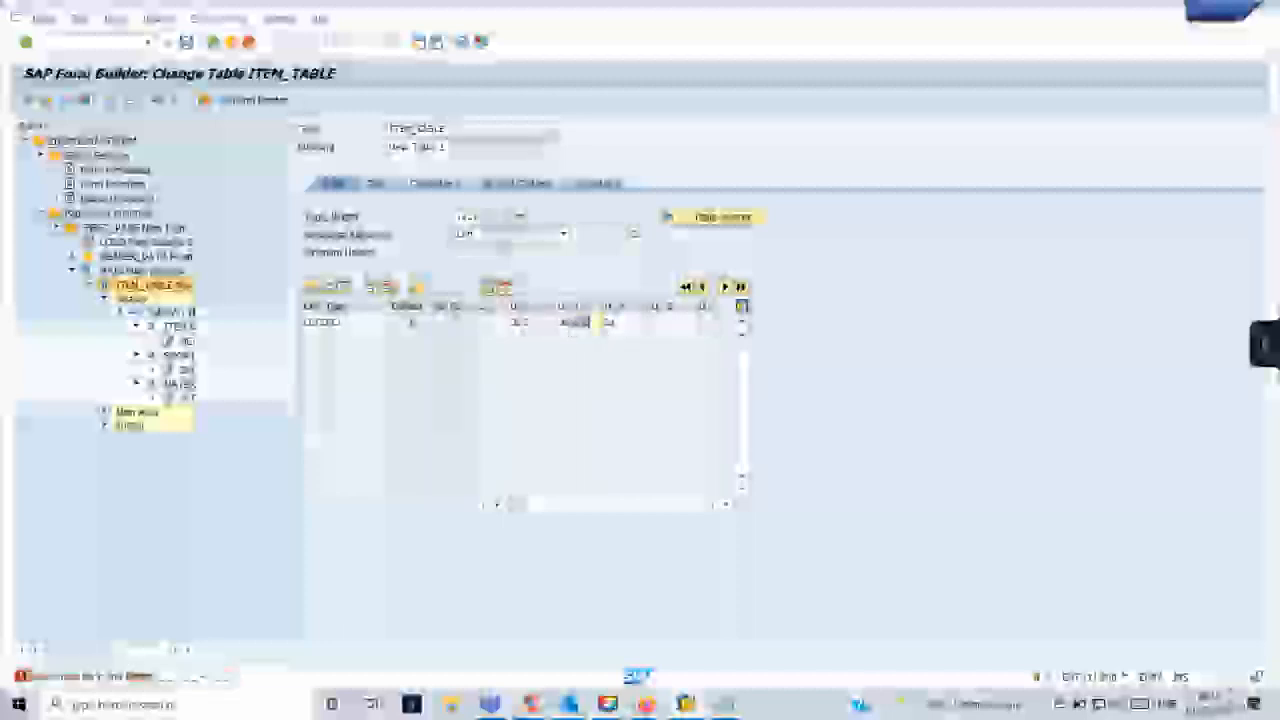
pyautogui.press('BackSpace')
pyautogui.press('Return')
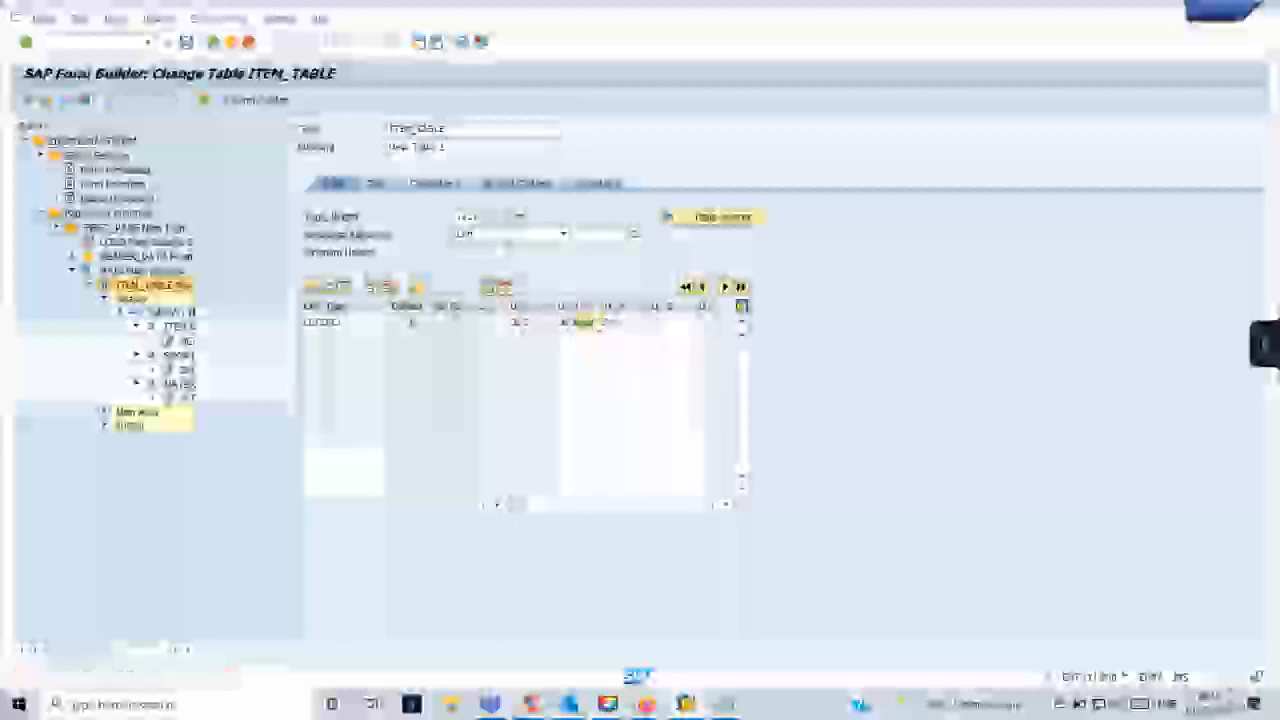
pyautogui.press('Return')
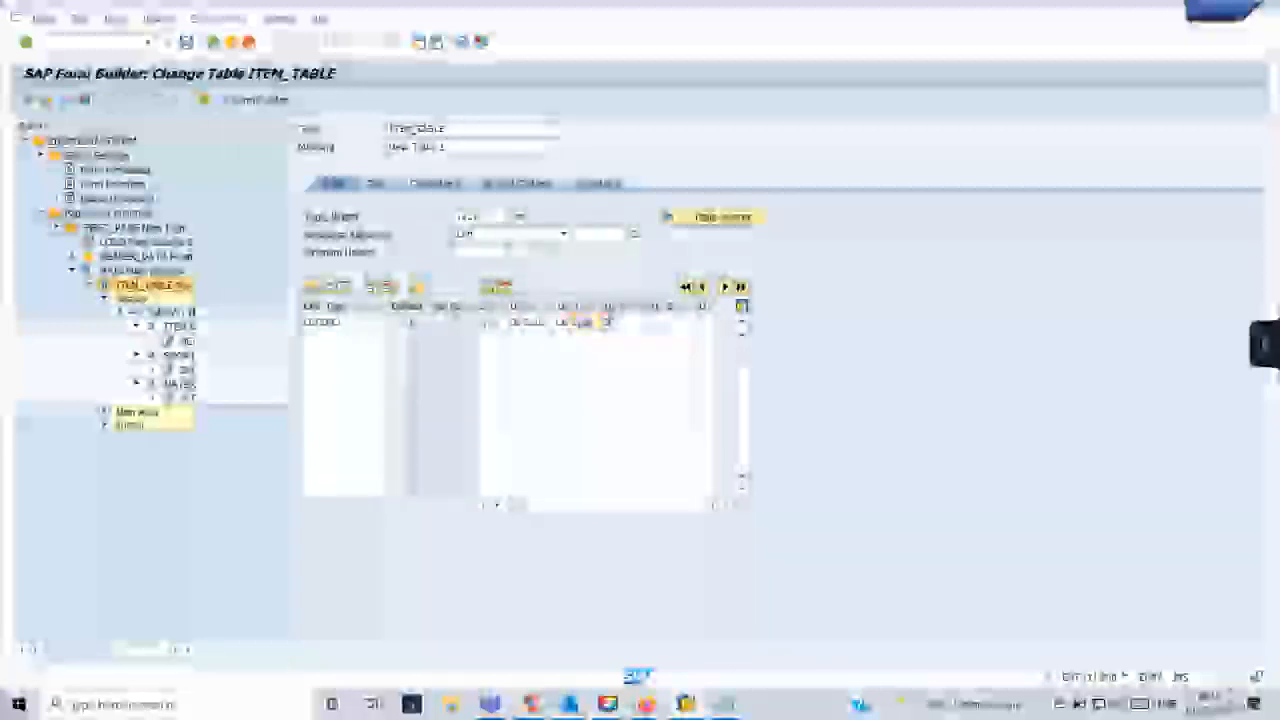
pyautogui.click(189, 42)
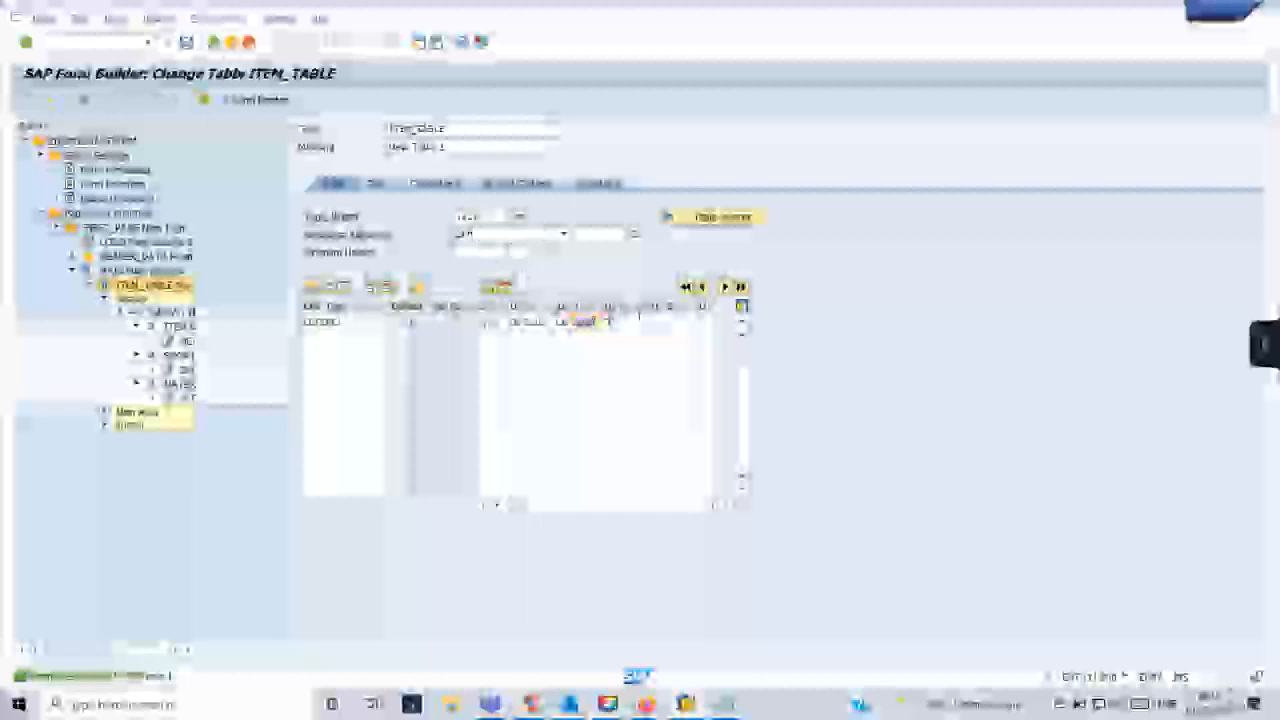
# - Re-enter the third column's width in the ITEM_TABLE line type, save the form and check the node for errors
pyautogui.moveTo(597, 322); pyautogui.dragTo(562, 328)
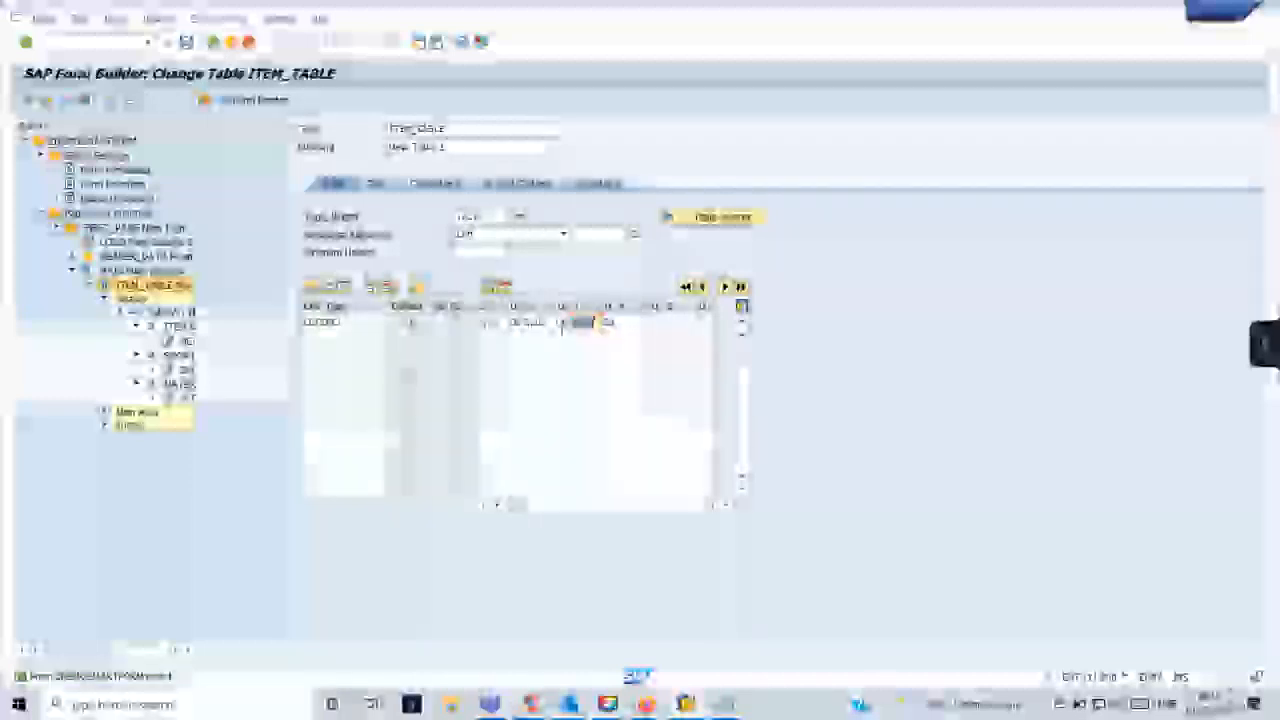
pyautogui.write('32')
pyautogui.press('Return')
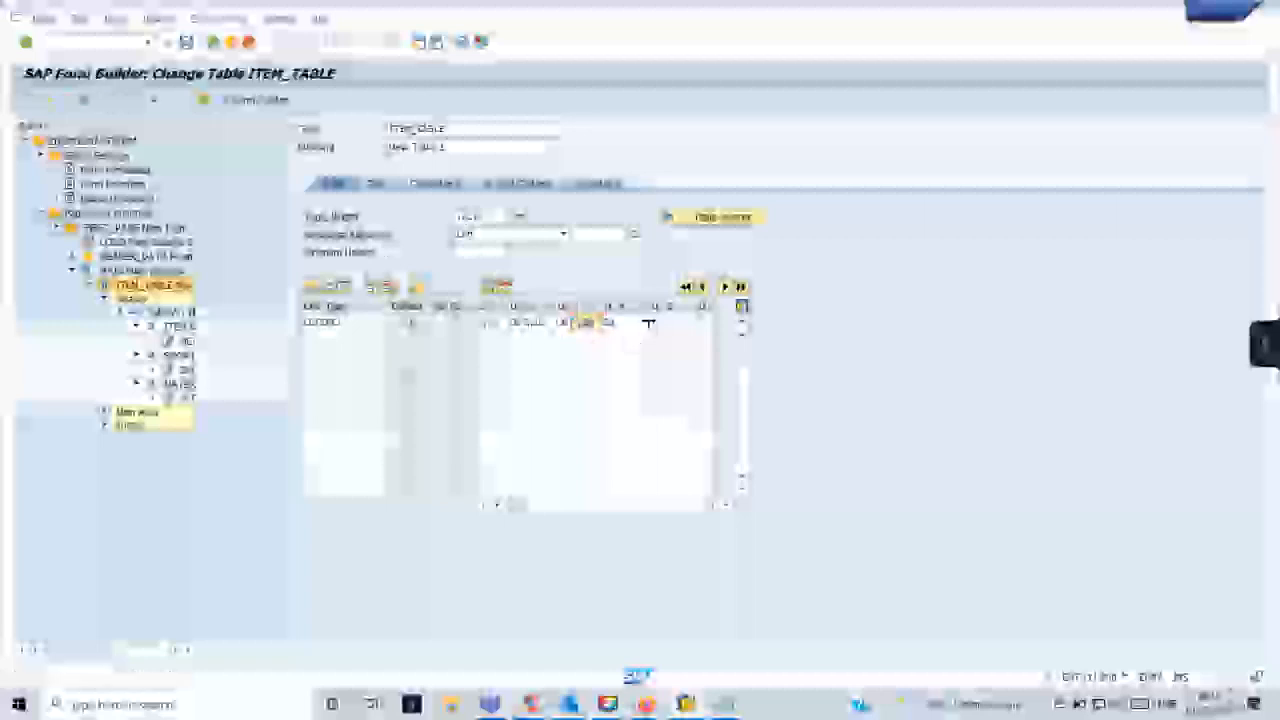
pyautogui.click(188, 42)
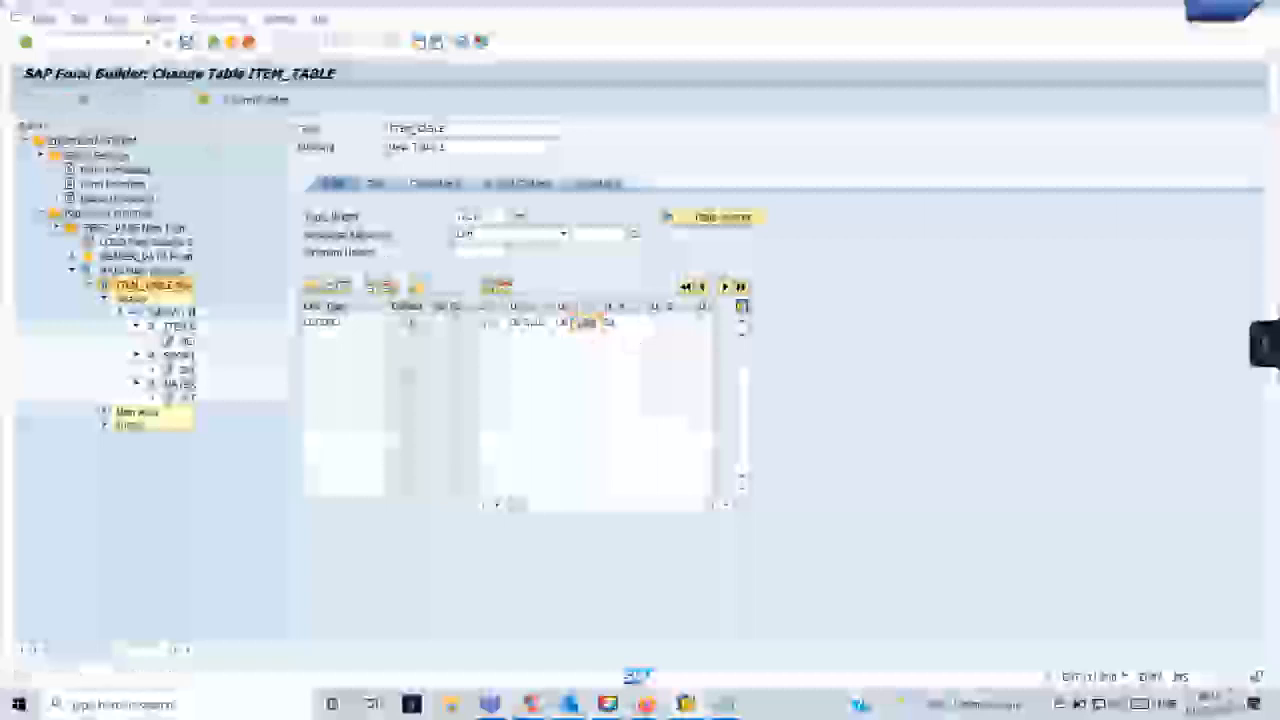
pyautogui.click(51, 102)
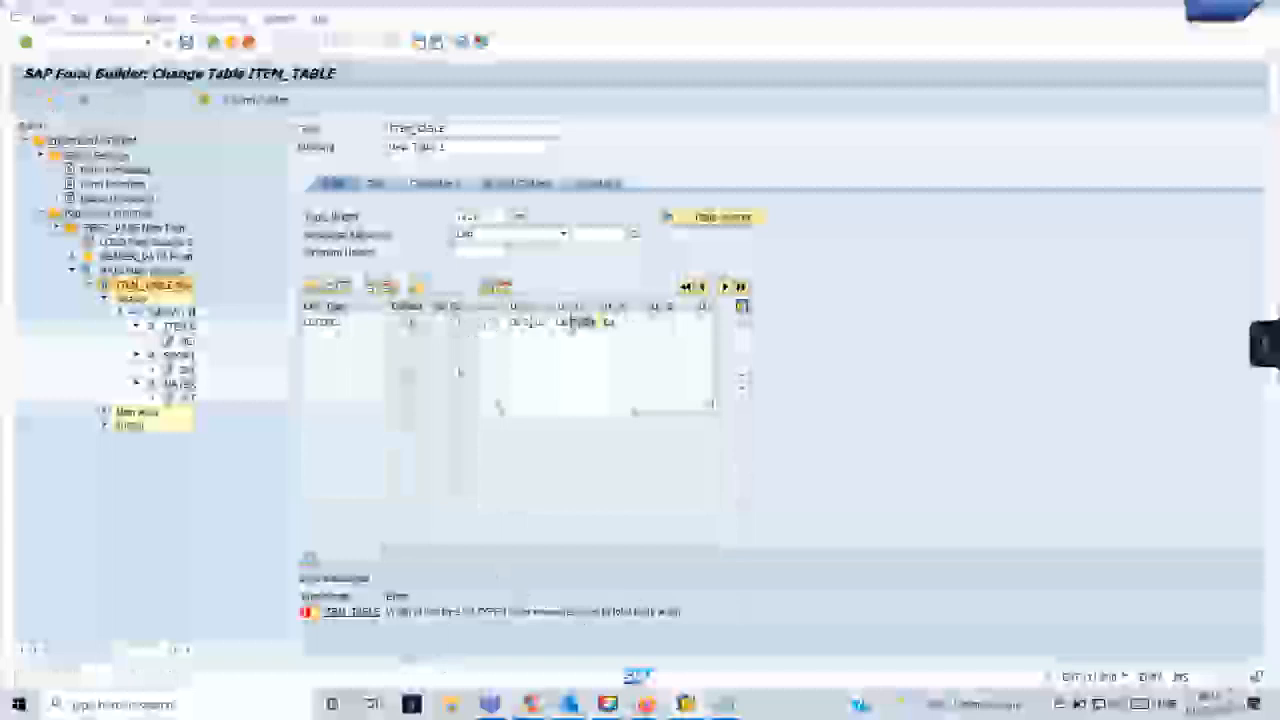
# - Match the line type's column widths to the table width, return to the Table Painter, save the form and collapse the header node
pyautogui.moveTo(500, 216); pyautogui.dragTo(456, 219)
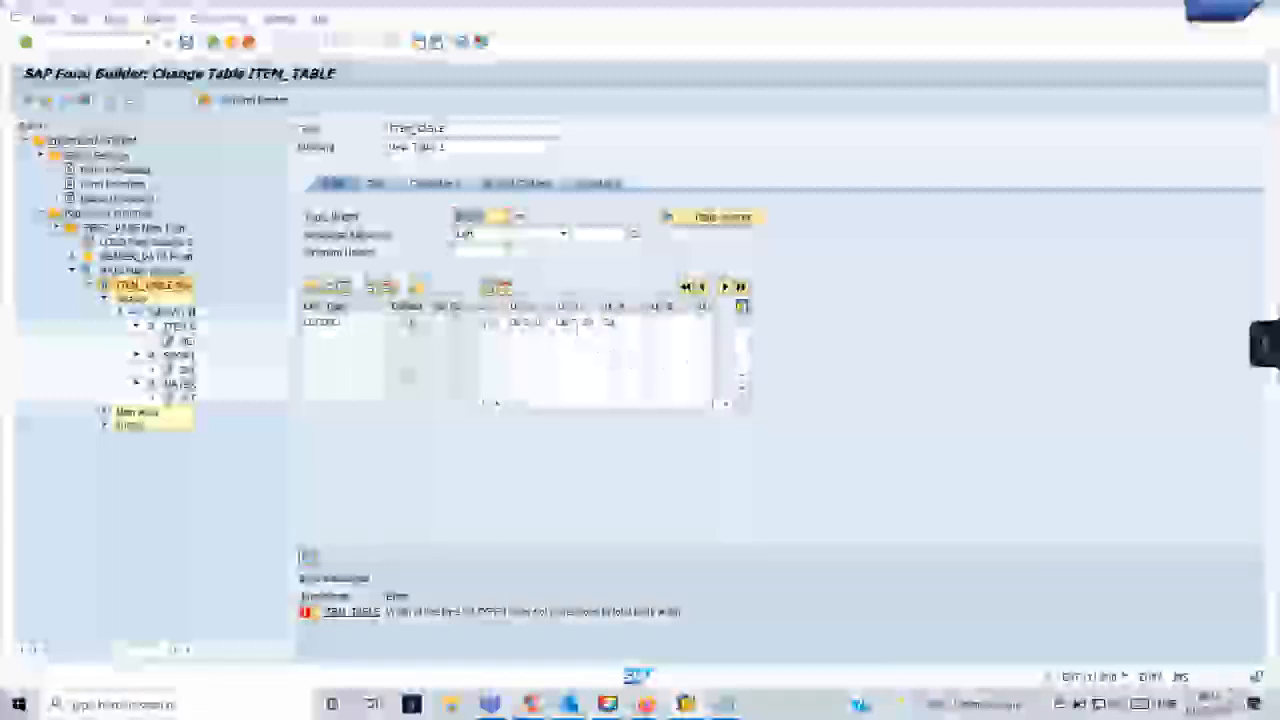
pyautogui.click(577, 323)
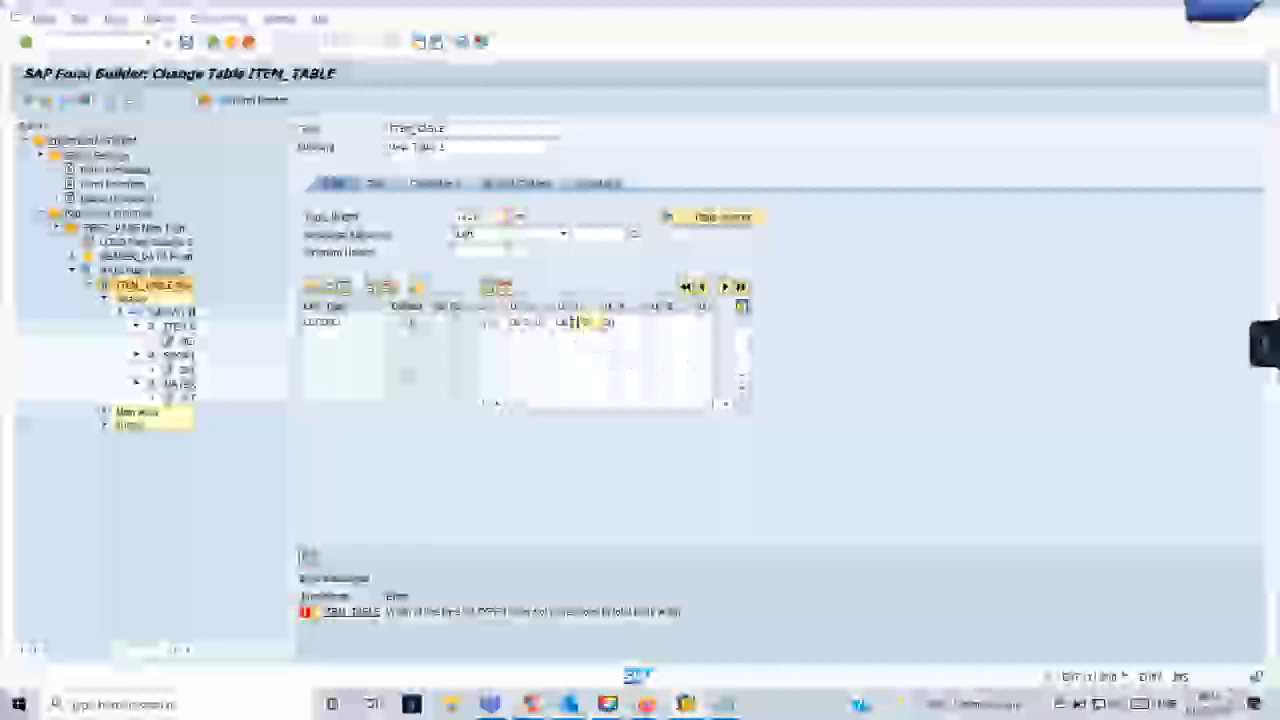
pyautogui.click(678, 216)
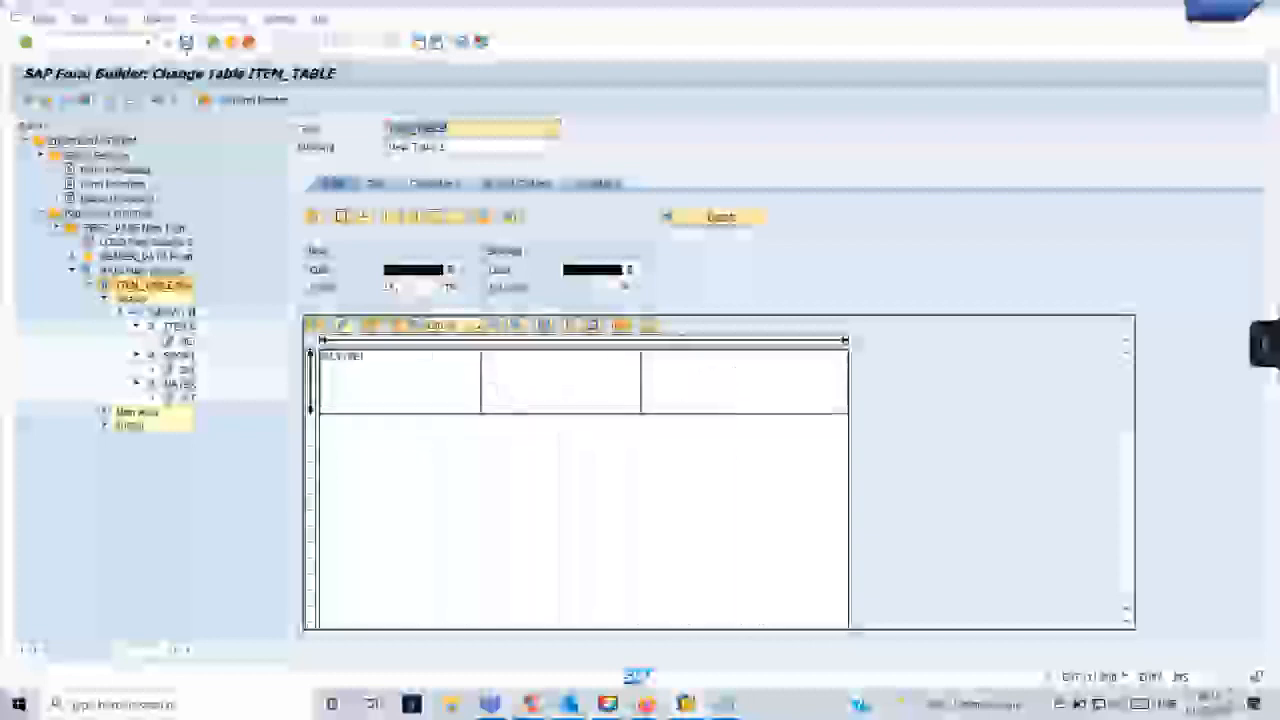
pyautogui.click(186, 44)
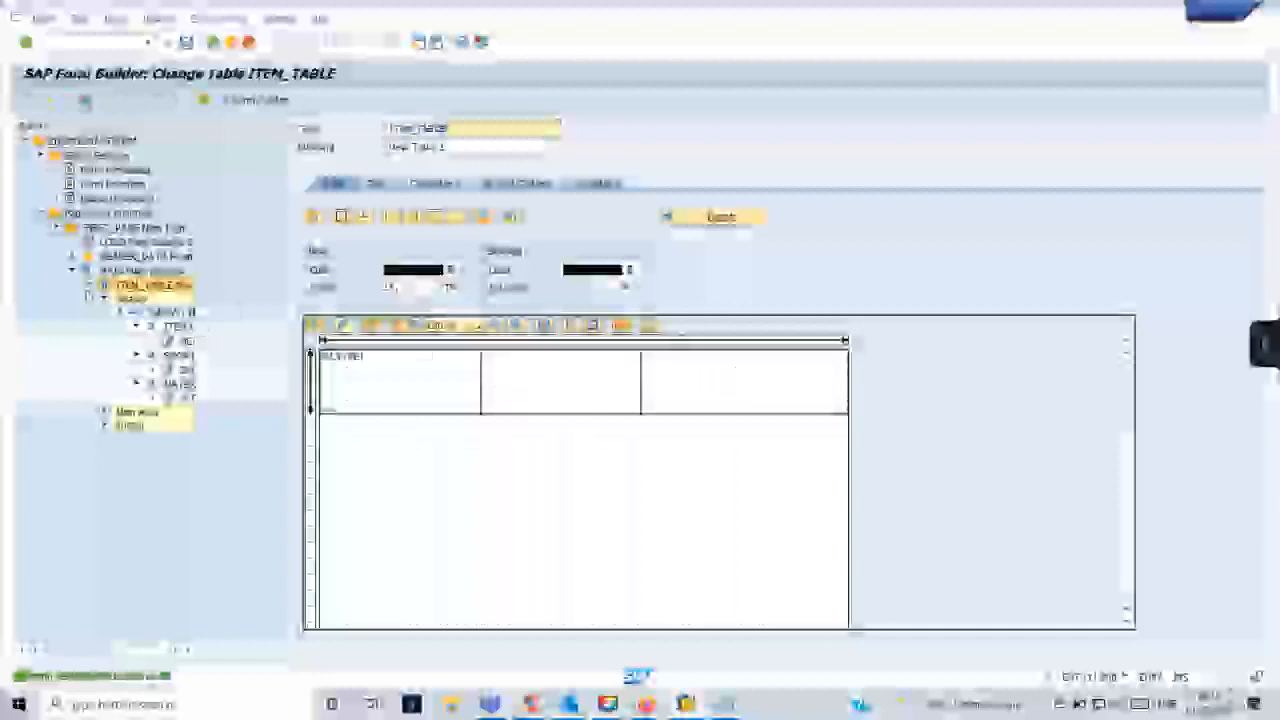
pyautogui.click(104, 298)
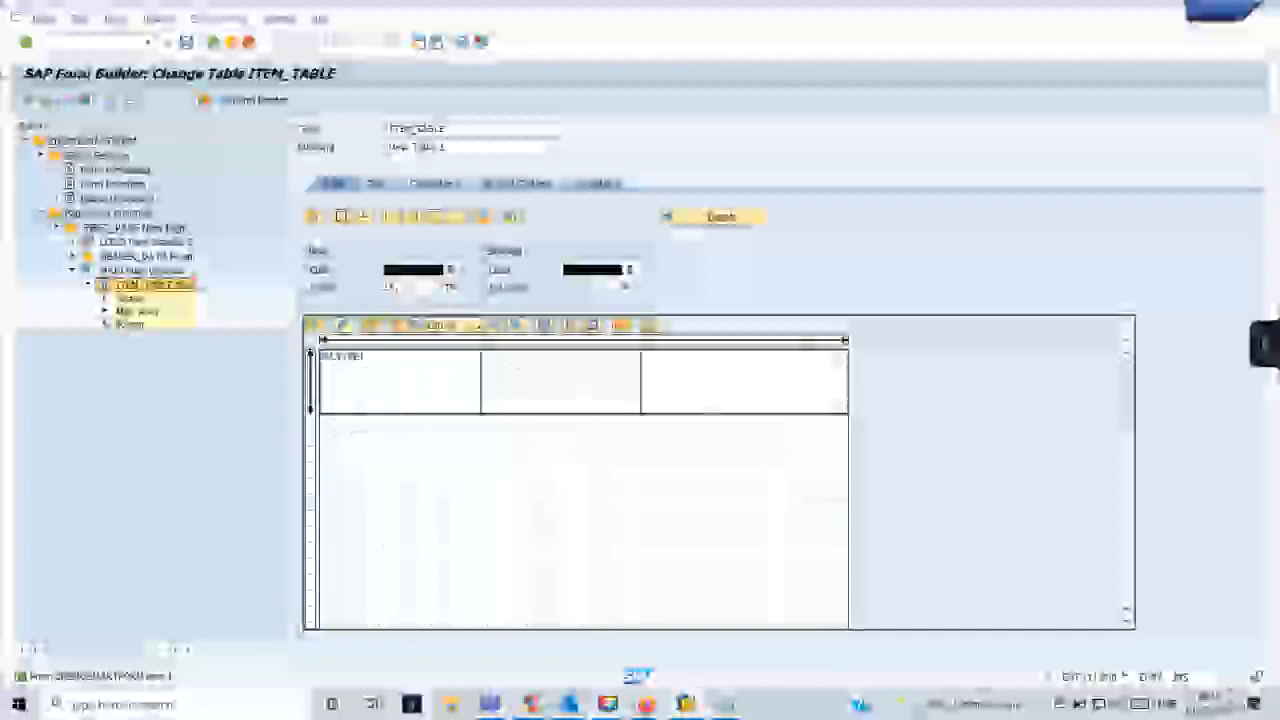
# - Test the form by executing its generated function module and displaying the print preview of the output
pyautogui.click(75, 103)
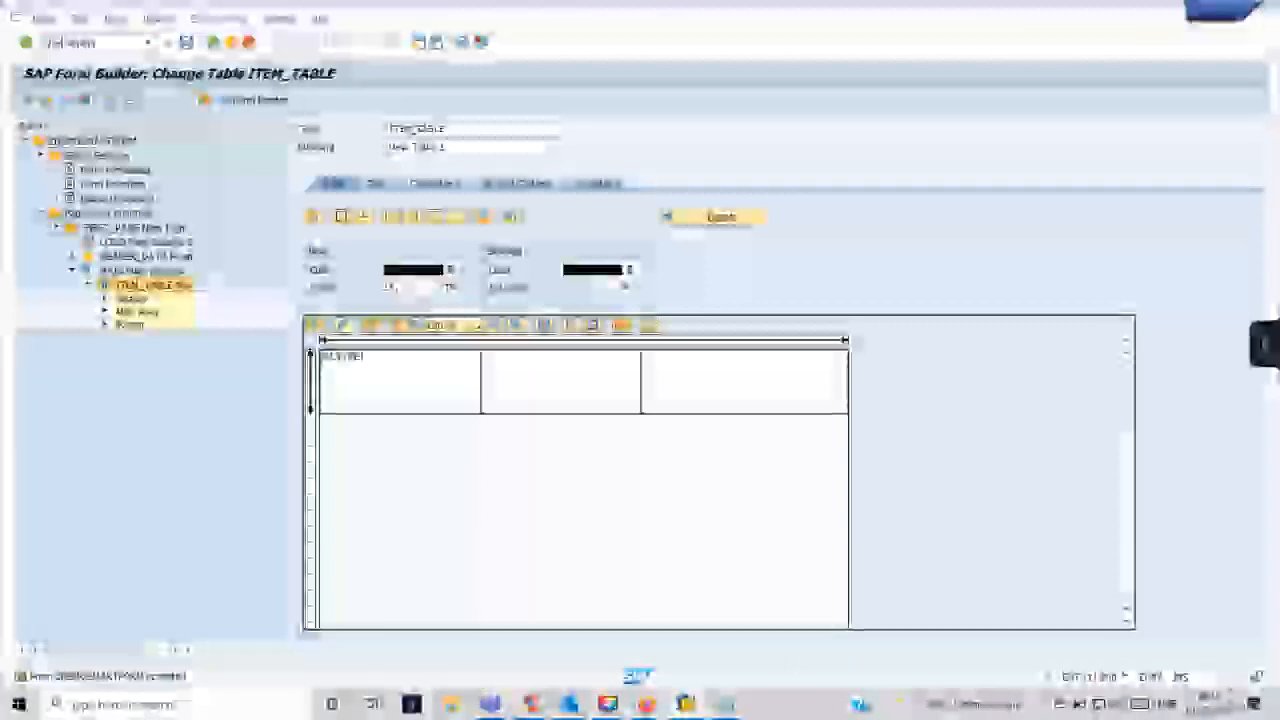
pyautogui.click(82, 43)
pyautogui.press('F3')
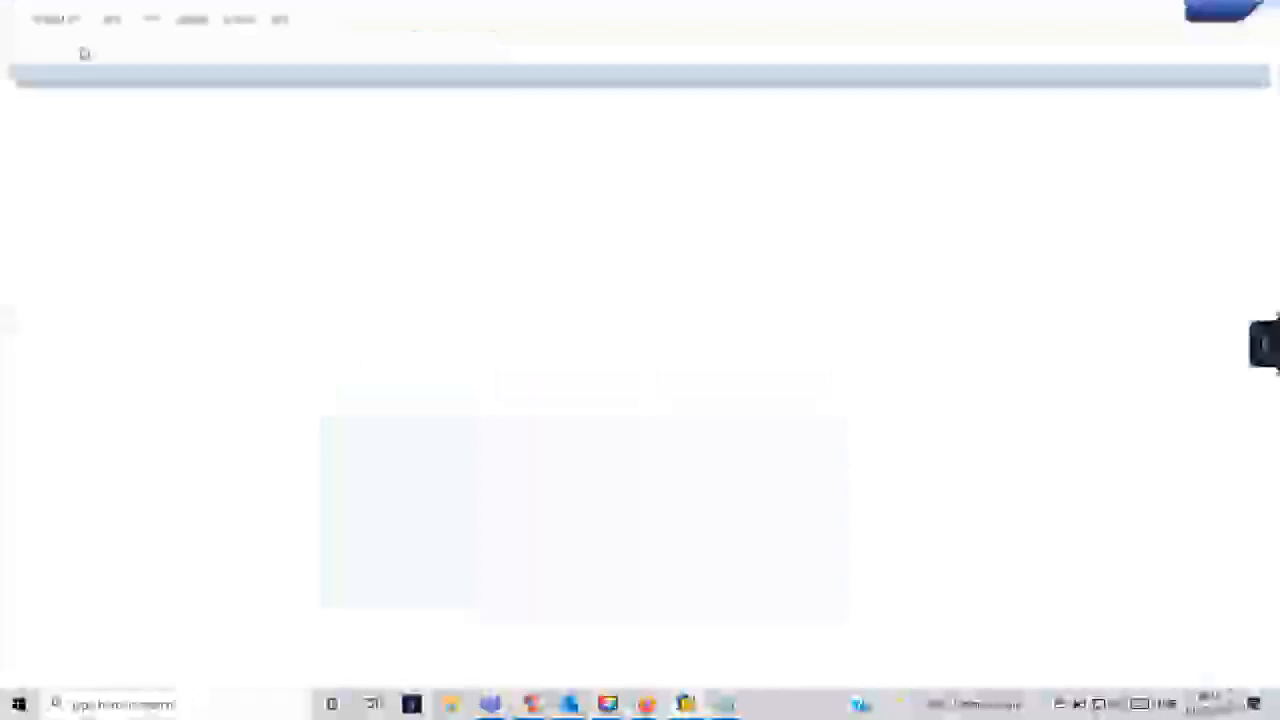
pyautogui.click(67, 102)
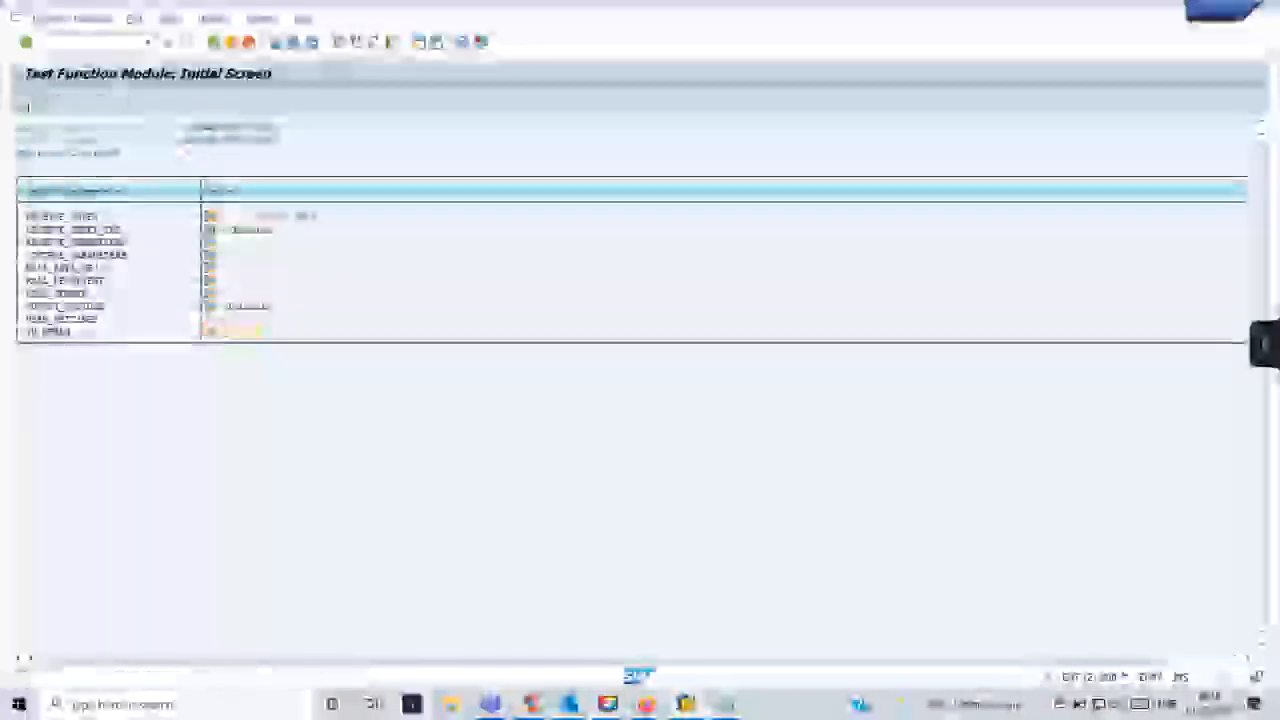
pyautogui.click(78, 100)
pyautogui.click(375, 470)
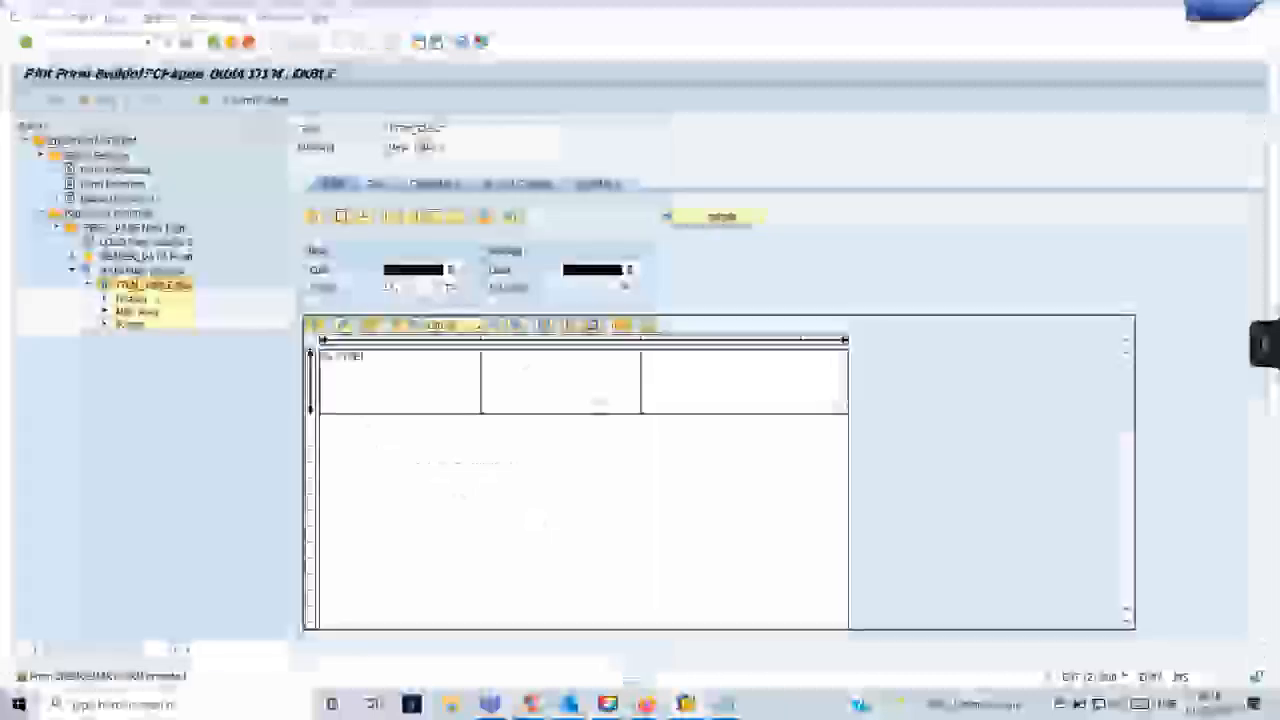
# - Examine each of the three columns in the ITEM_TABLE line type in the Table Painter, selecting them one after another
pyautogui.click(430, 393)
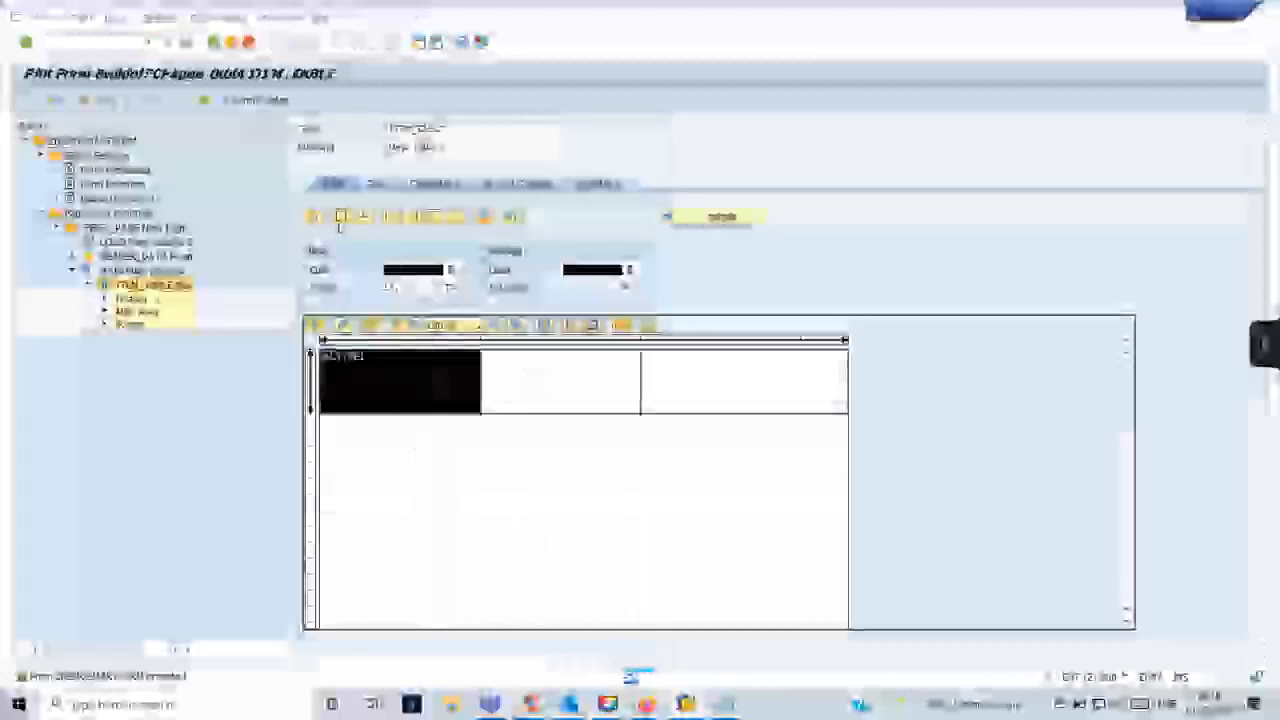
pyautogui.click(414, 500)
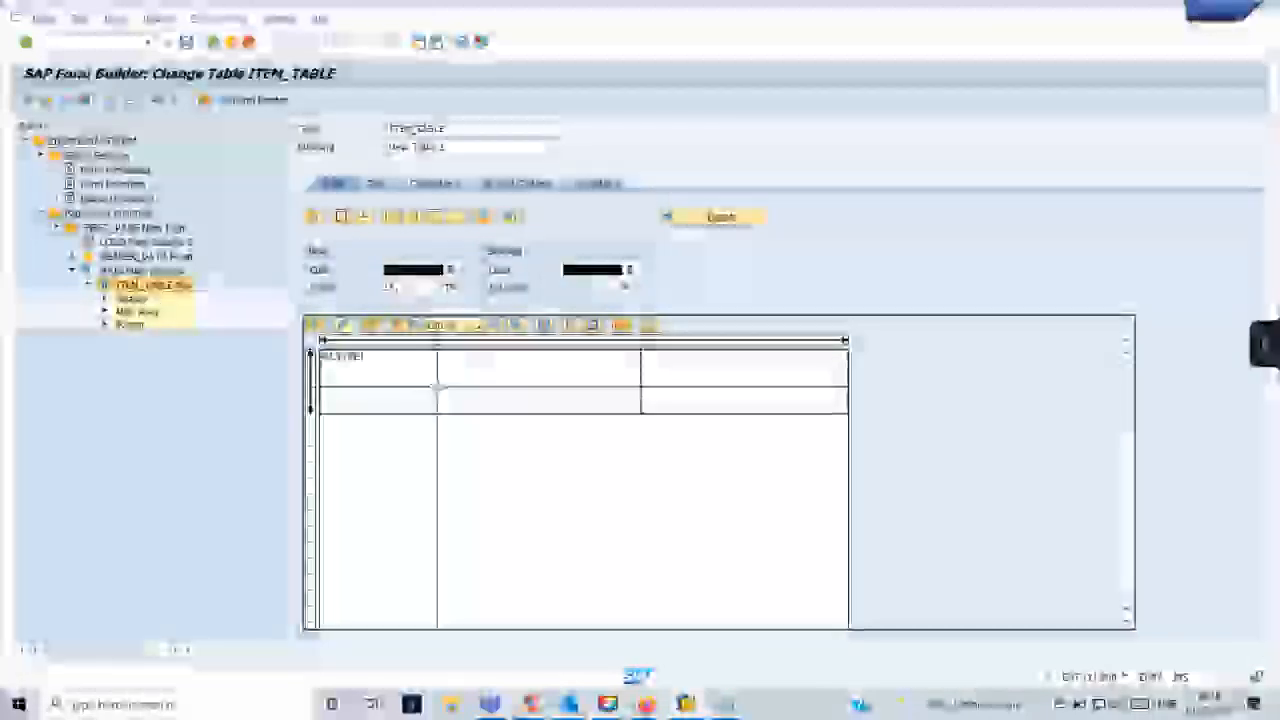
pyautogui.click(437, 388)
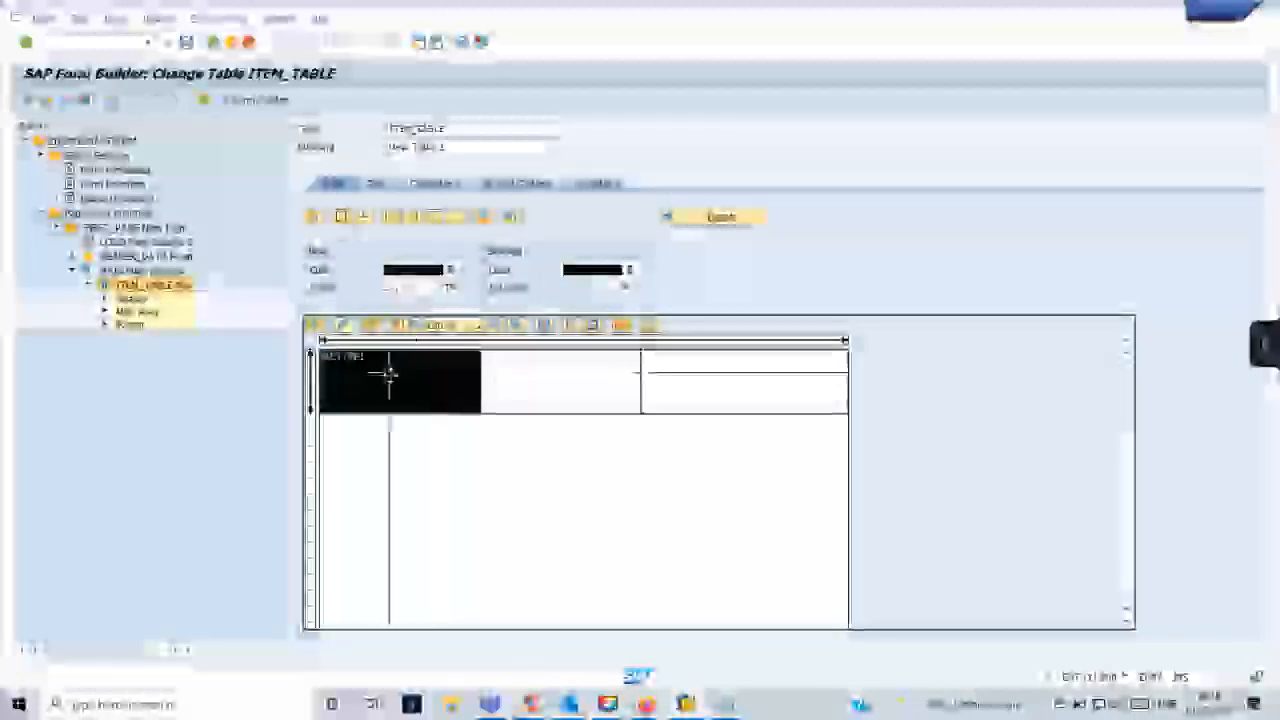
pyautogui.click(534, 395)
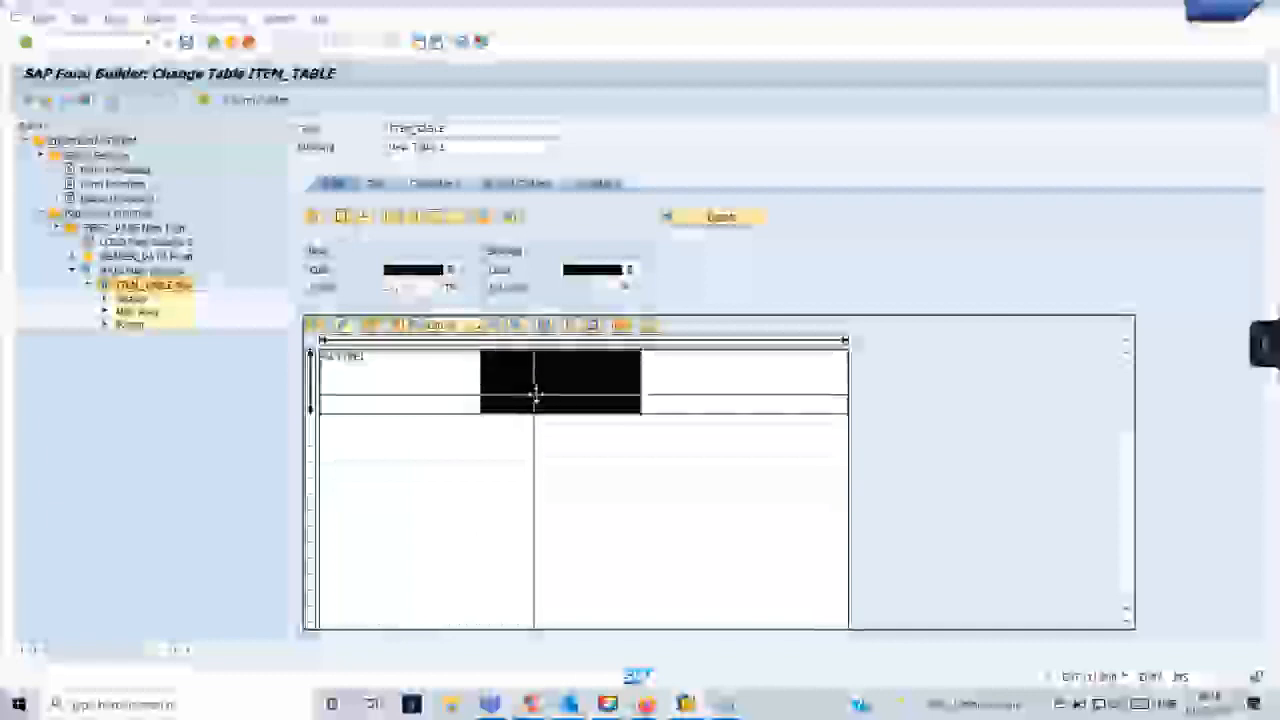
pyautogui.click(709, 384)
pyautogui.click(704, 481)
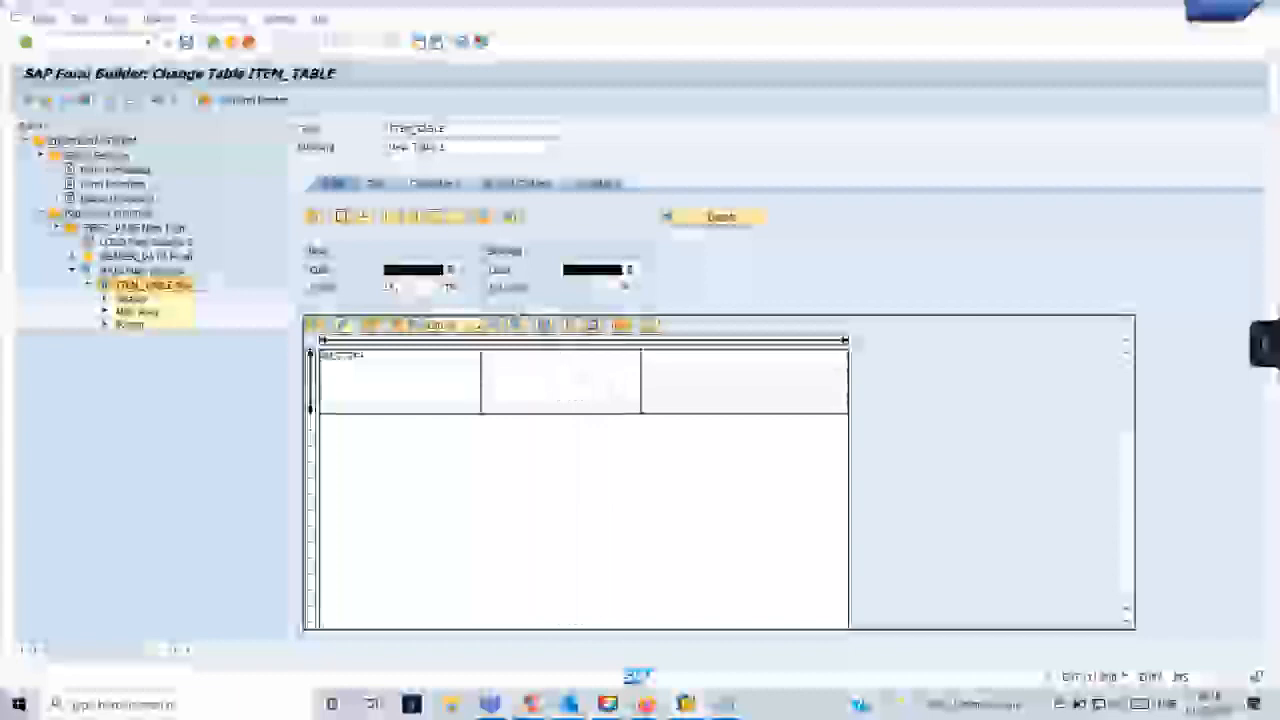
pyautogui.click(392, 385)
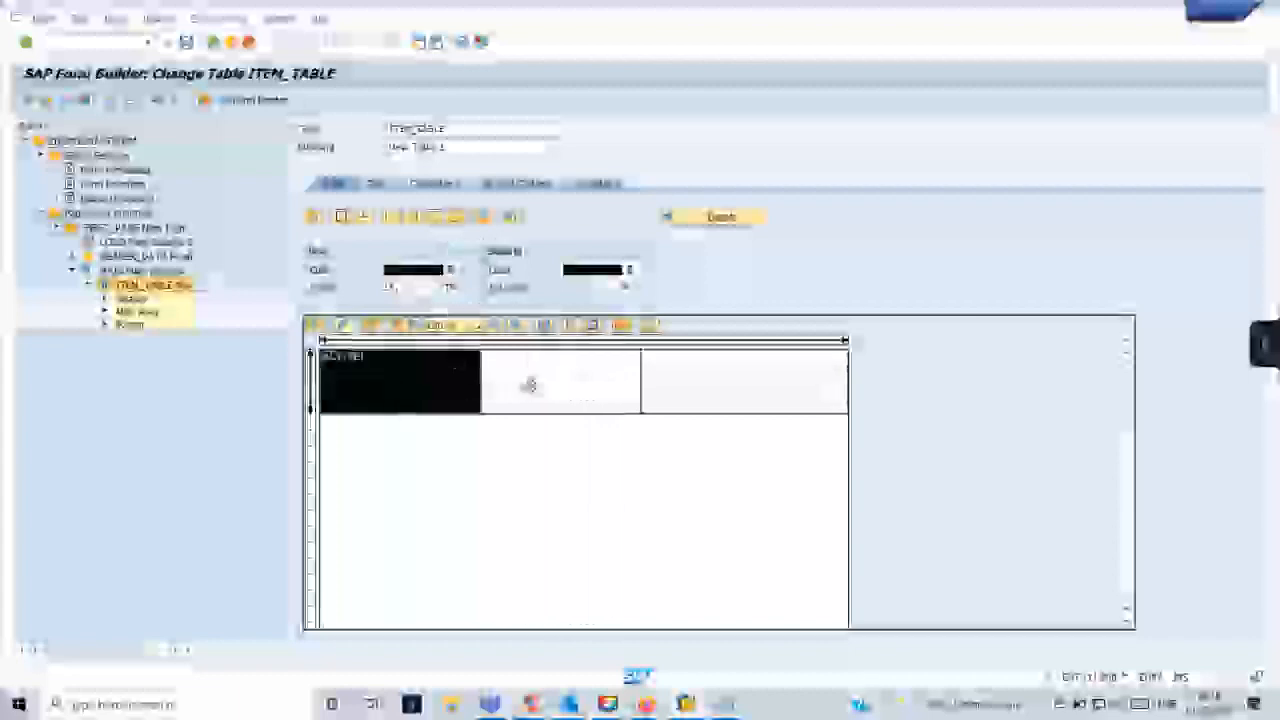
pyautogui.click(530, 386)
pyautogui.click(450, 402)
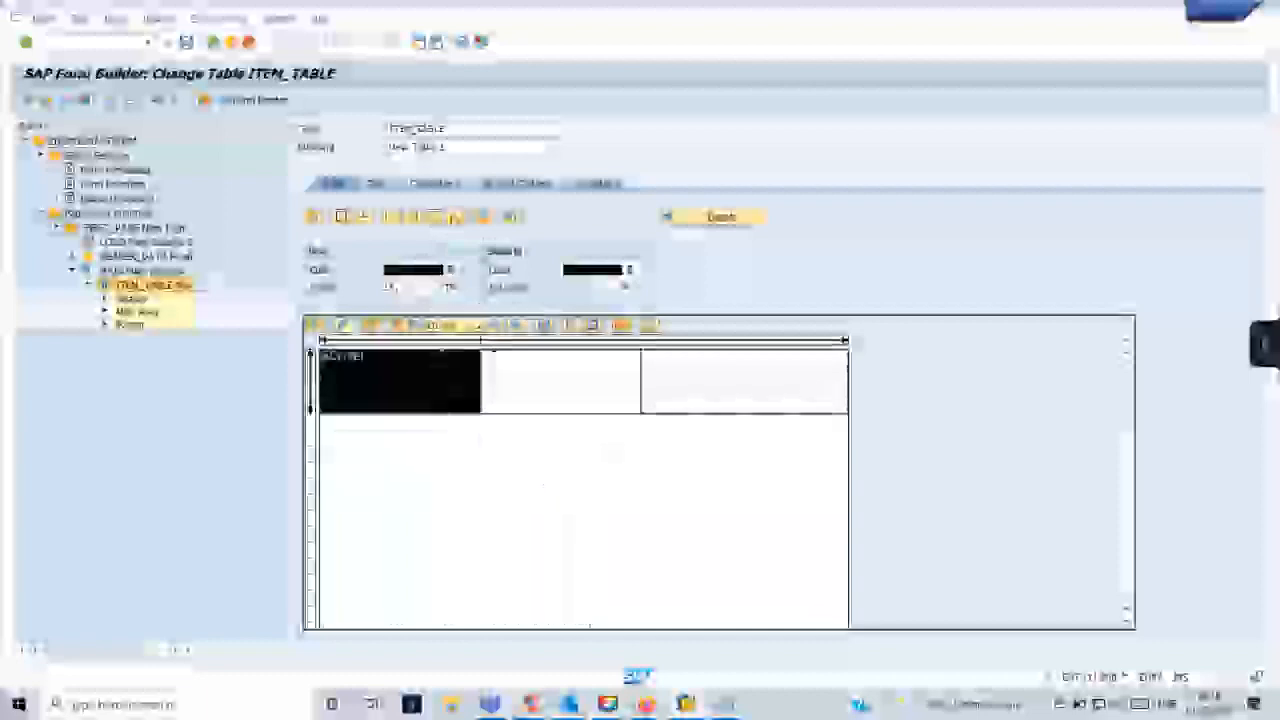
pyautogui.click(557, 380)
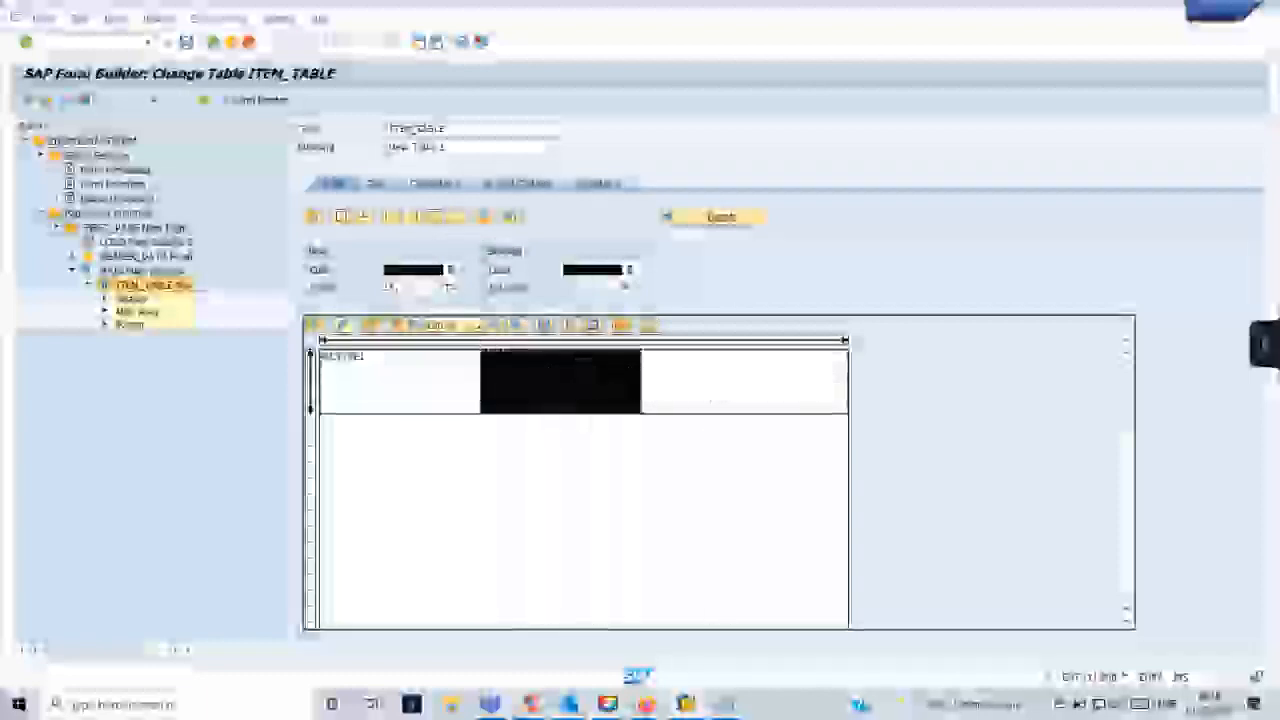
pyautogui.click(711, 376)
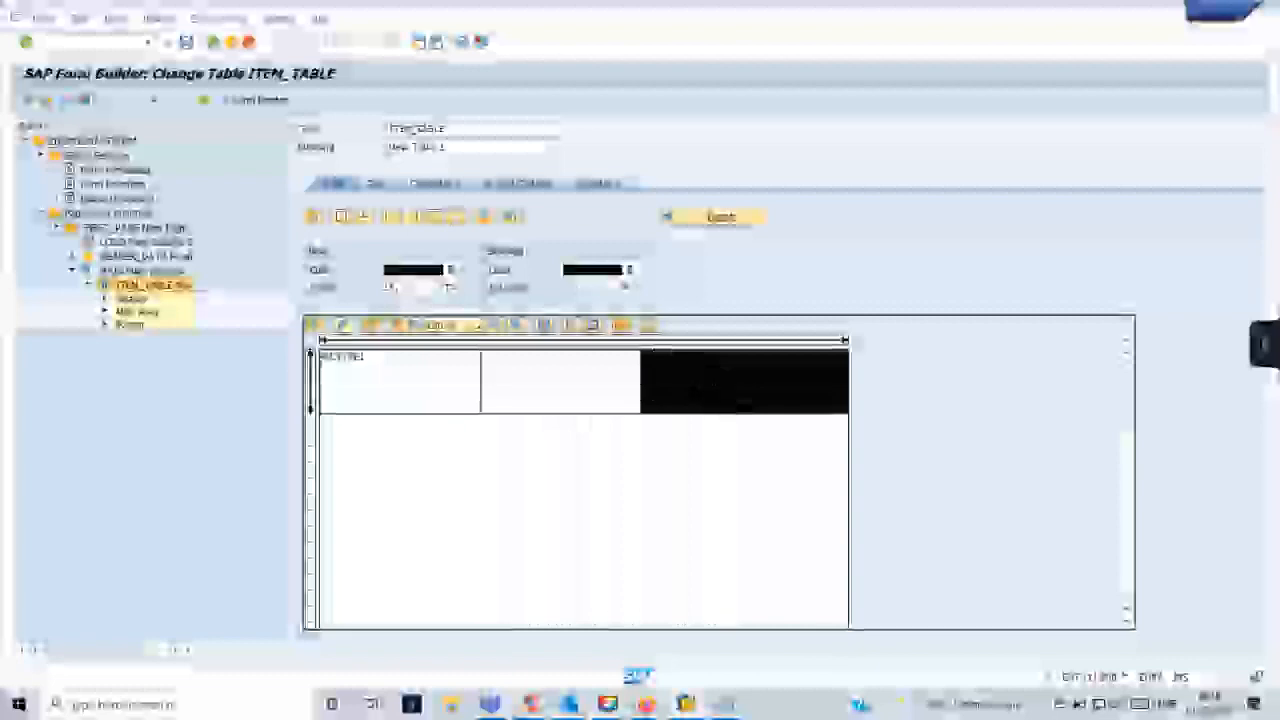
pyautogui.click(718, 467)
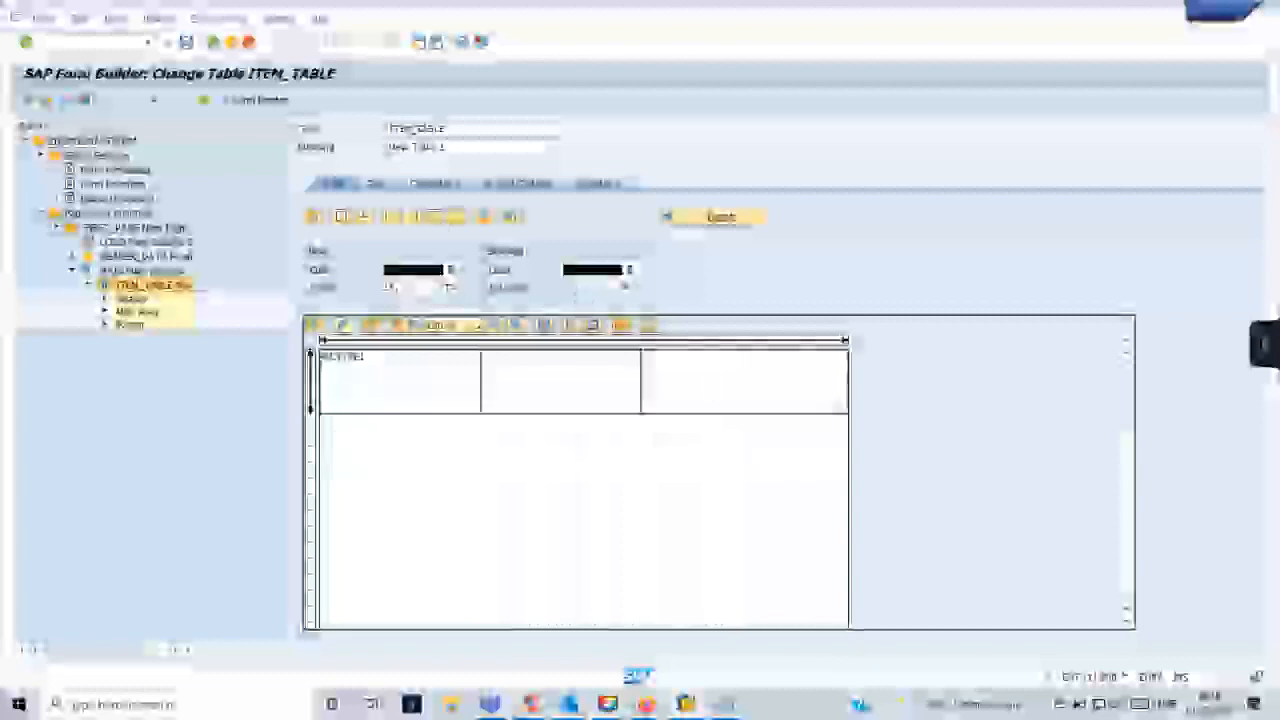
pyautogui.click(684, 394)
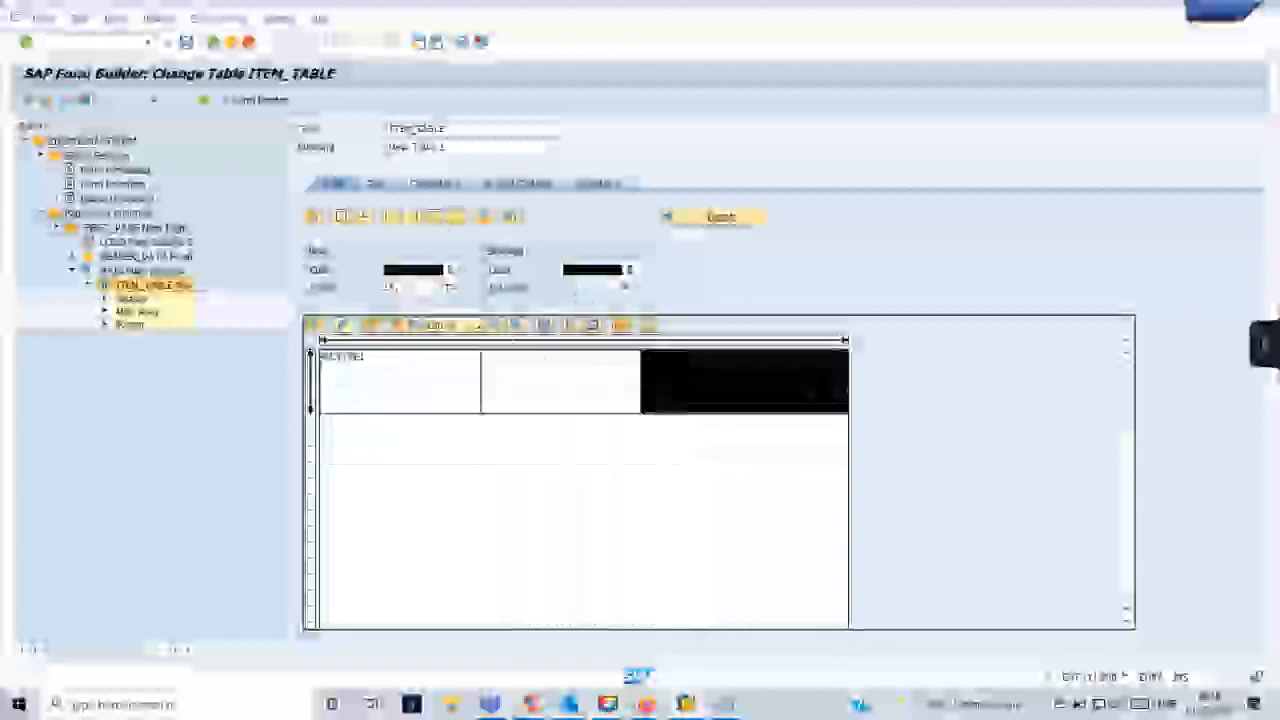
# - Recheck the third column of the ITEM_TABLE line type, clear the selection and save the form
pyautogui.click(392, 217)
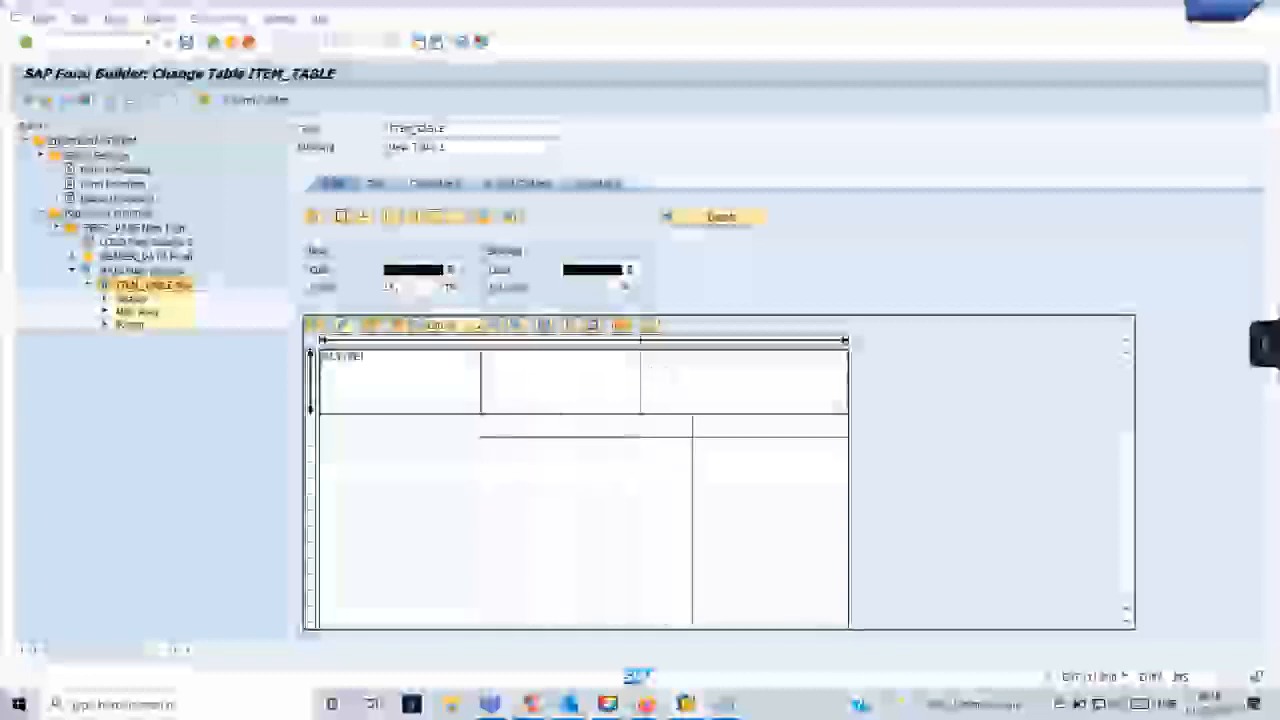
pyautogui.click(677, 388)
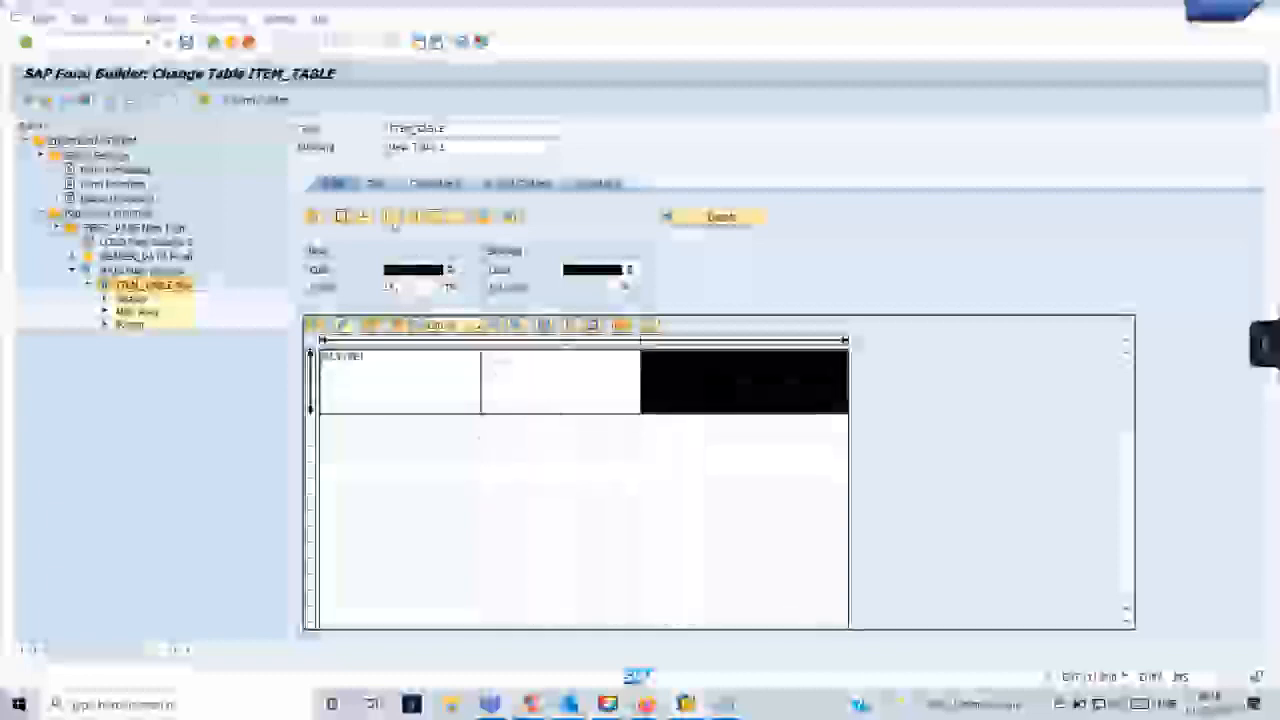
pyautogui.click(716, 562)
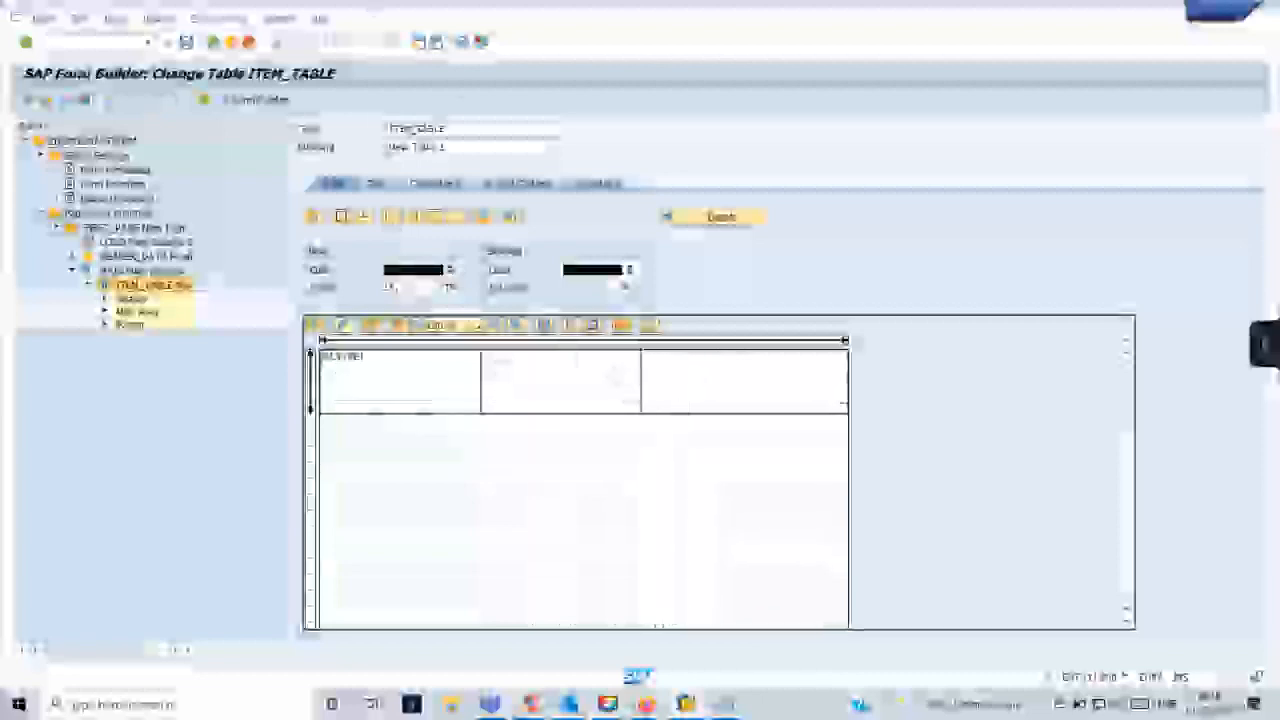
pyautogui.click(187, 44)
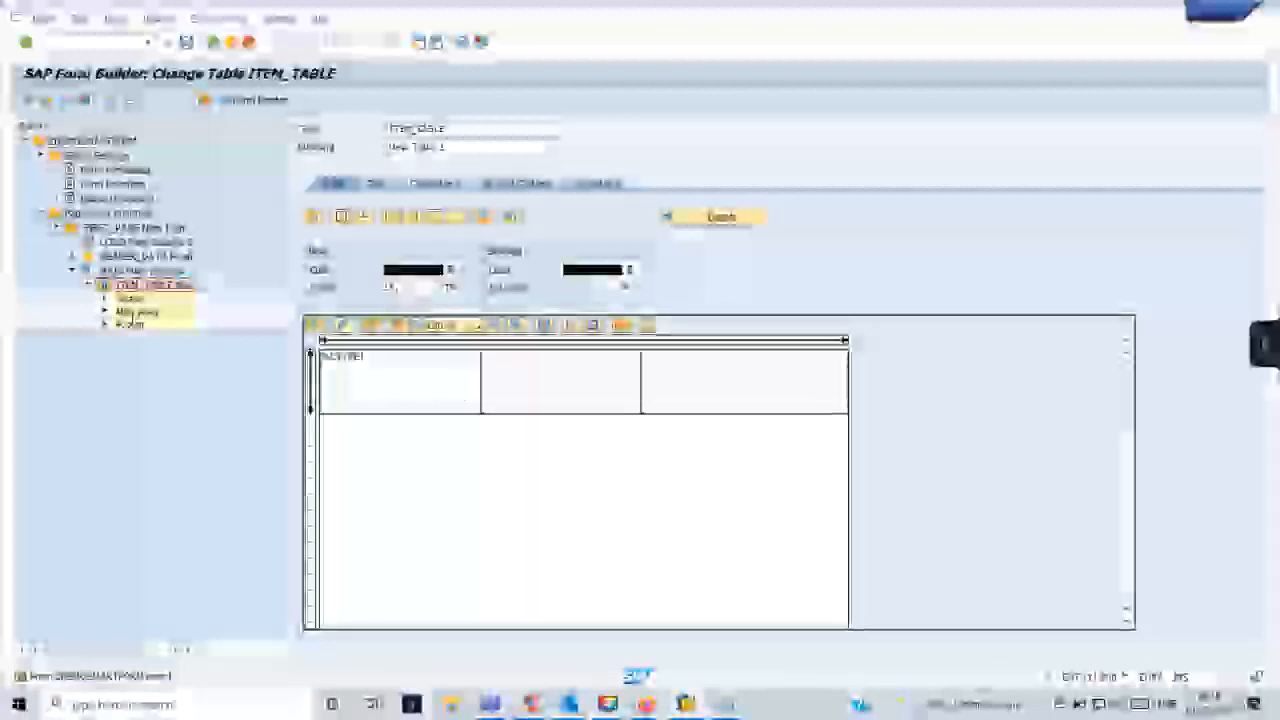
# - Create a table line under the Main Area of ITEM_TABLE and assign it the table's line type
pyautogui.doubleClick(134, 314)
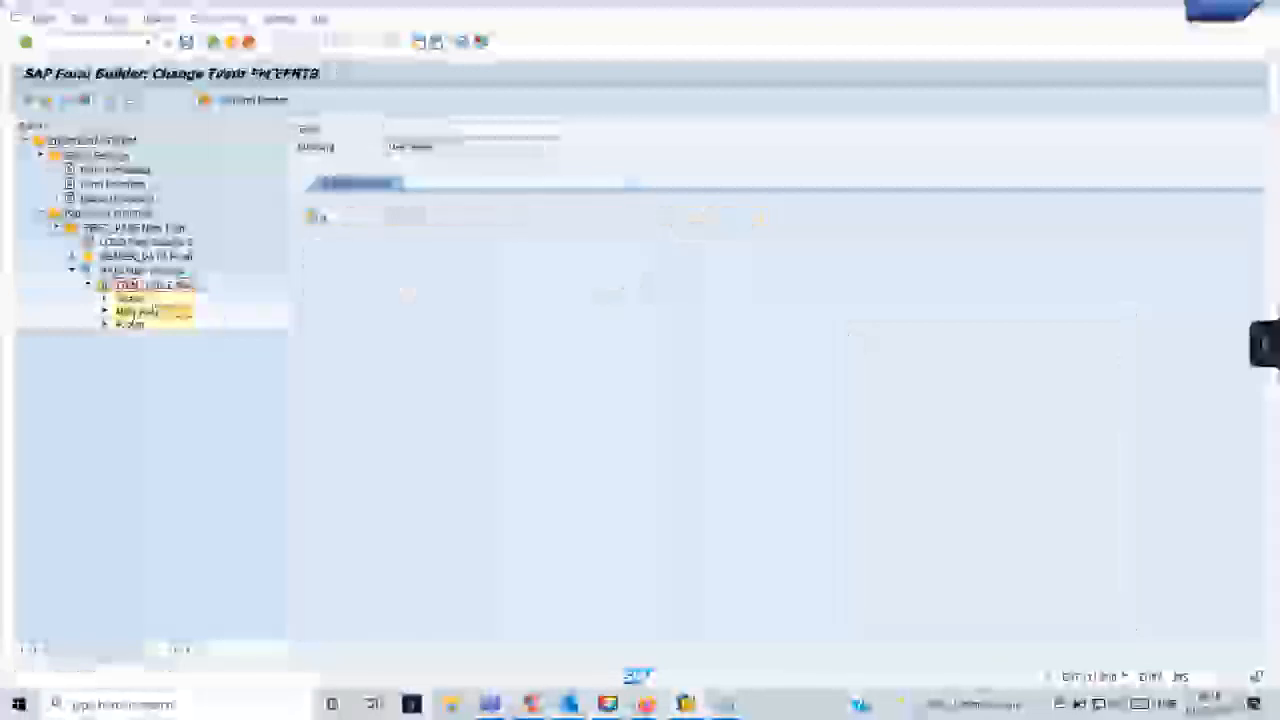
pyautogui.rightClick(137, 312)
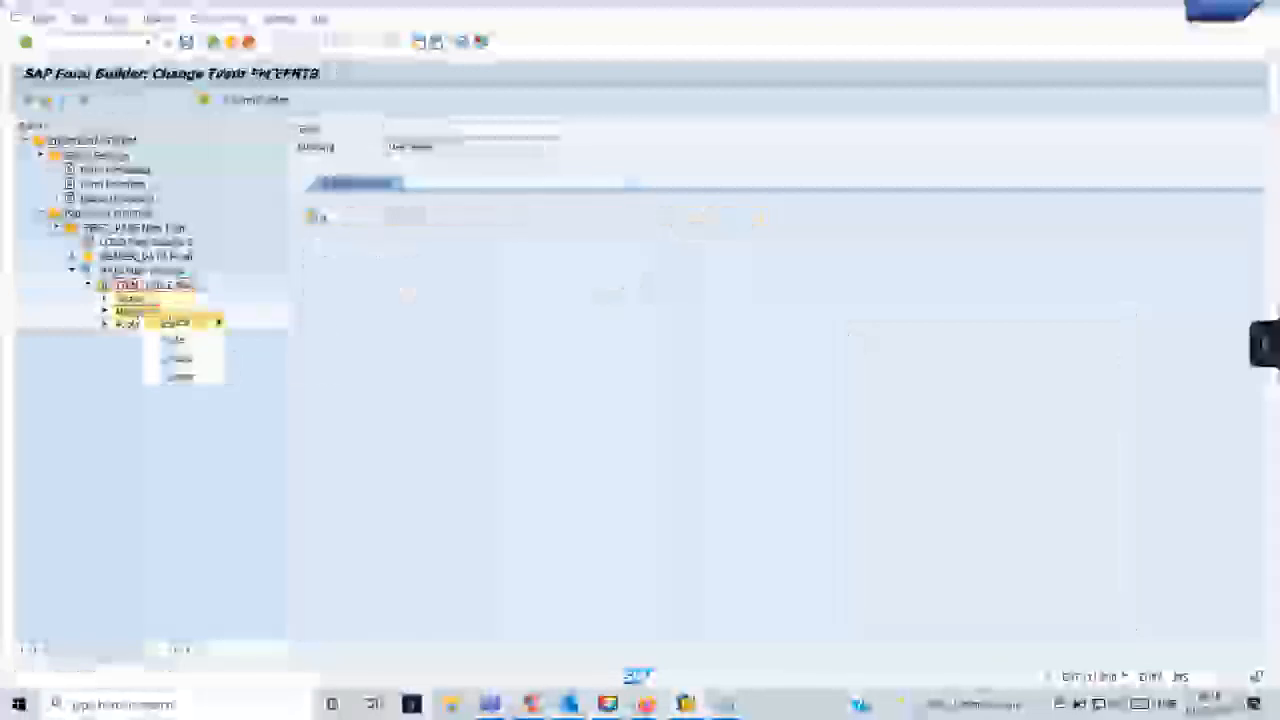
pyautogui.moveTo(180, 322)
pyautogui.click(275, 322)
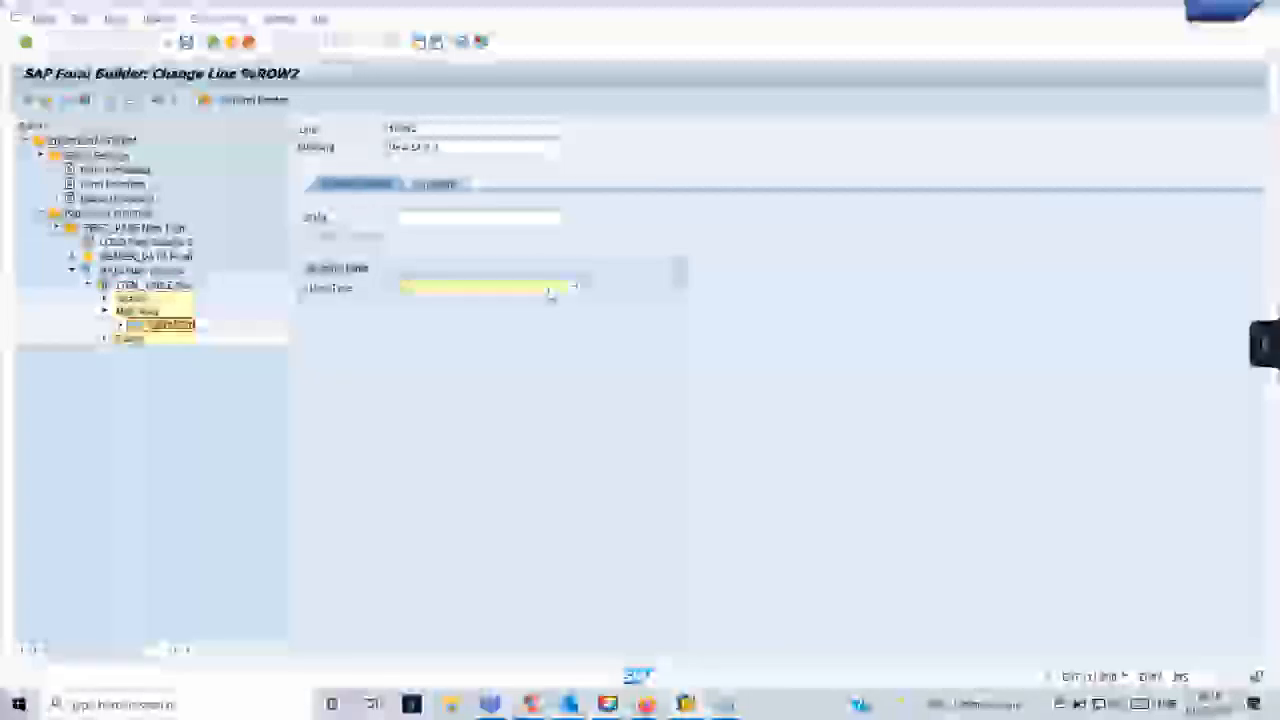
pyautogui.click(551, 293)
pyautogui.click(551, 293)
pyautogui.click(553, 293)
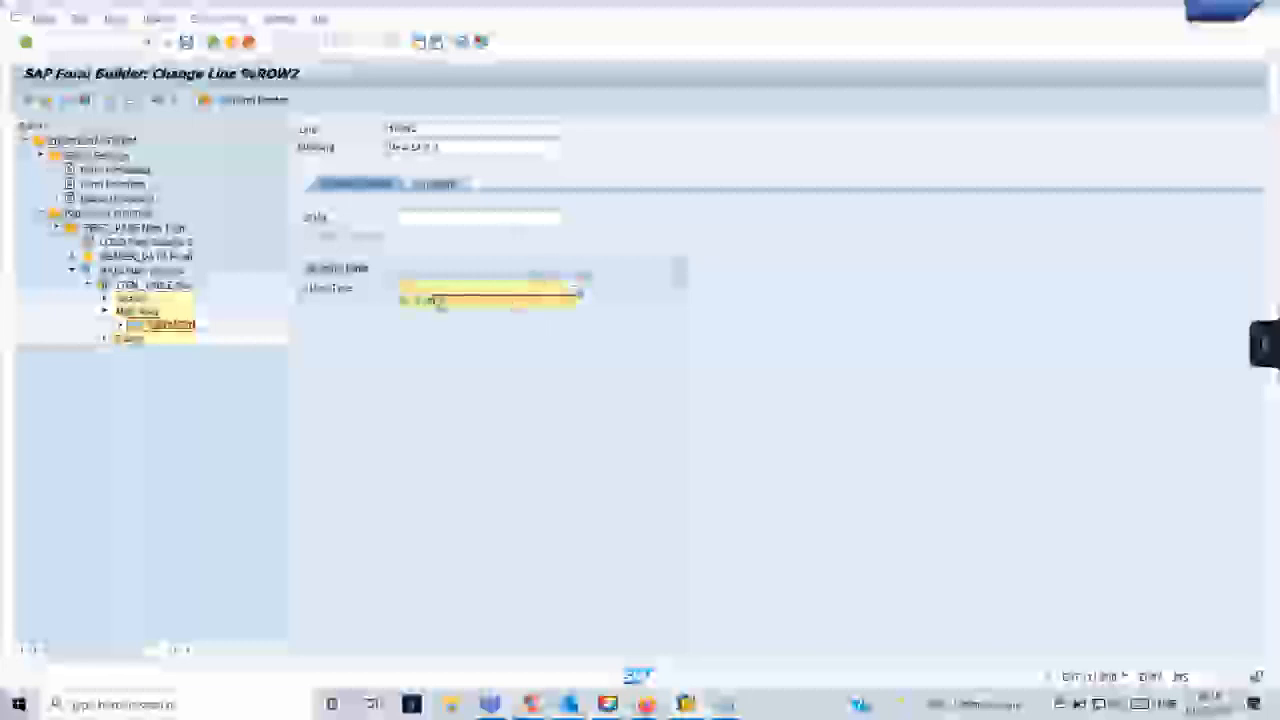
pyautogui.click(440, 301)
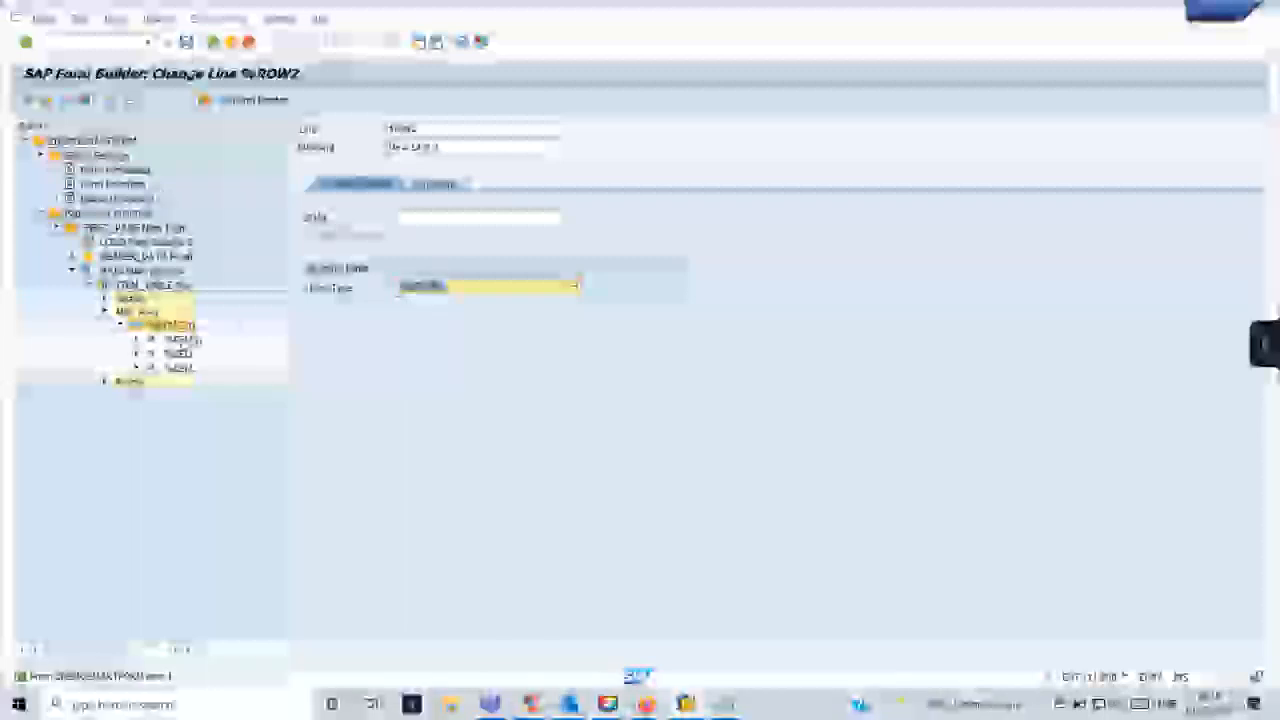
# - Try to name the first cell of the new Main Area line ITEM
pyautogui.click(180, 340)
pyautogui.click(421, 129)
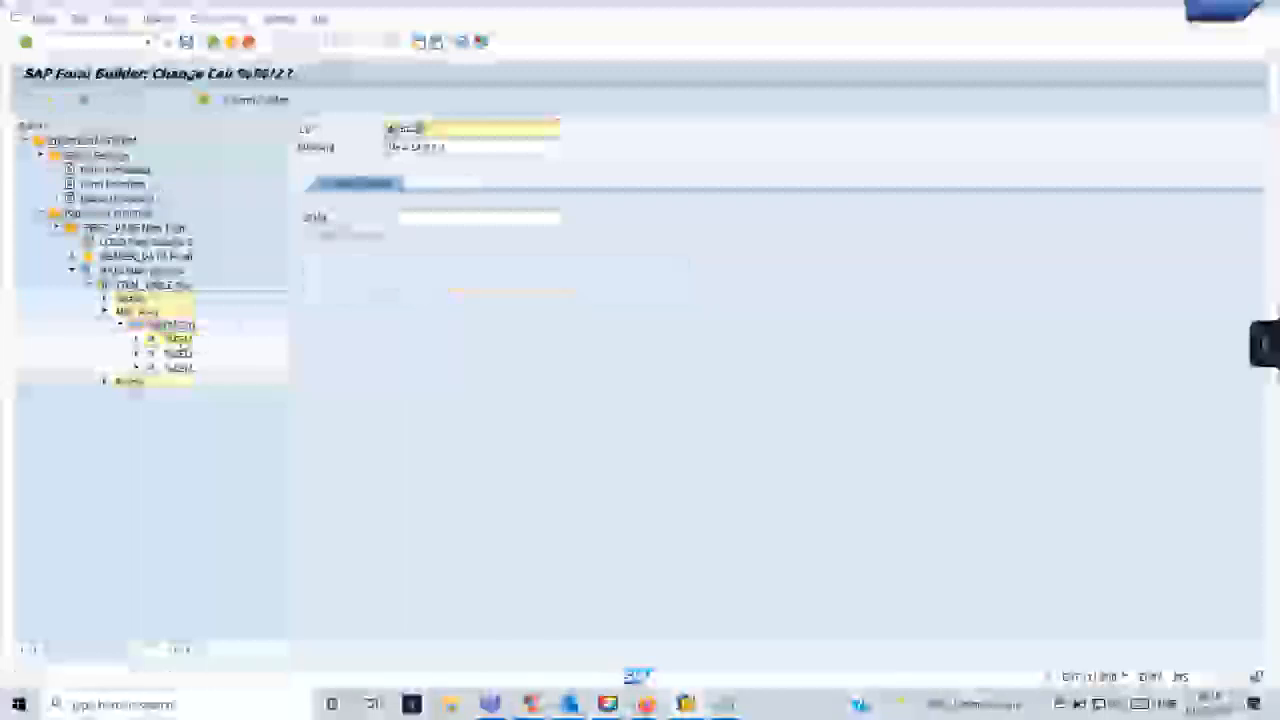
pyautogui.press('BackSpace')
pyautogui.press('BackSpace')
pyautogui.press('BackSpace')
pyautogui.press('BackSpace')
pyautogui.press('BackSpace')
pyautogui.press('BackSpace')
pyautogui.write('ITEM')
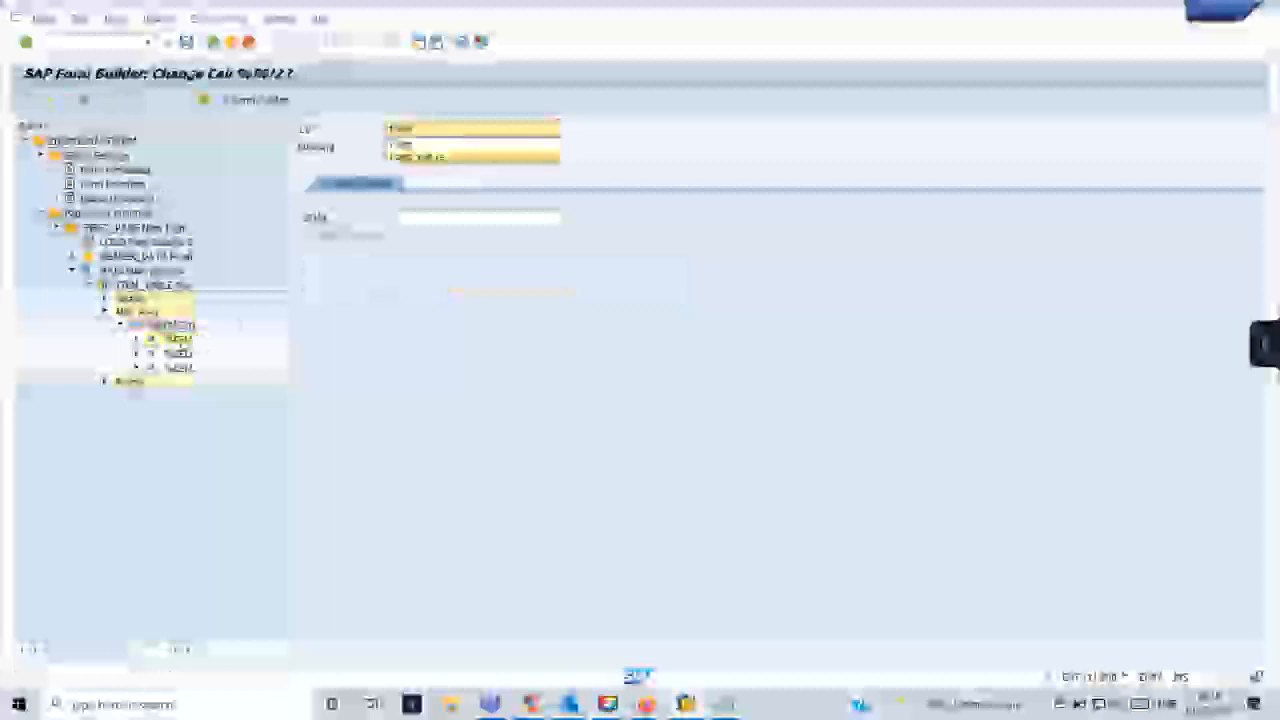
pyautogui.press('Return')
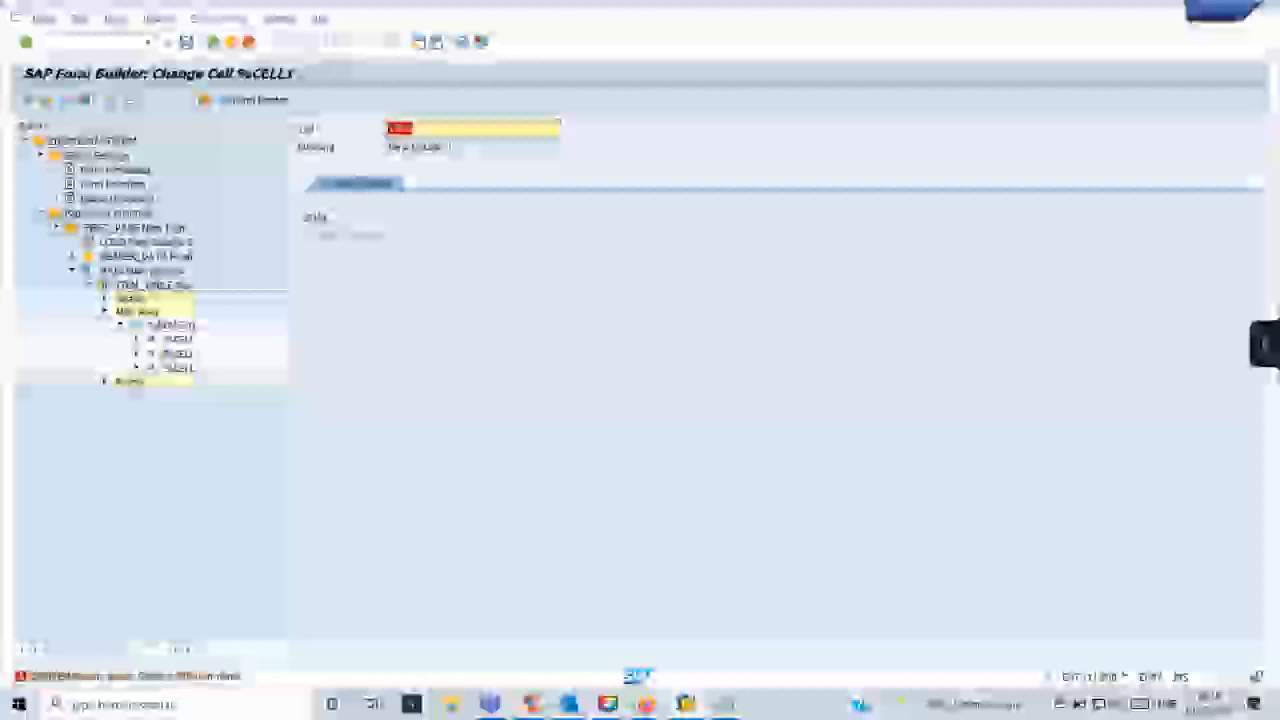
# - Replace the name of the Main Area line's first cell with a different, unused name for the item column
pyautogui.click(413, 129)
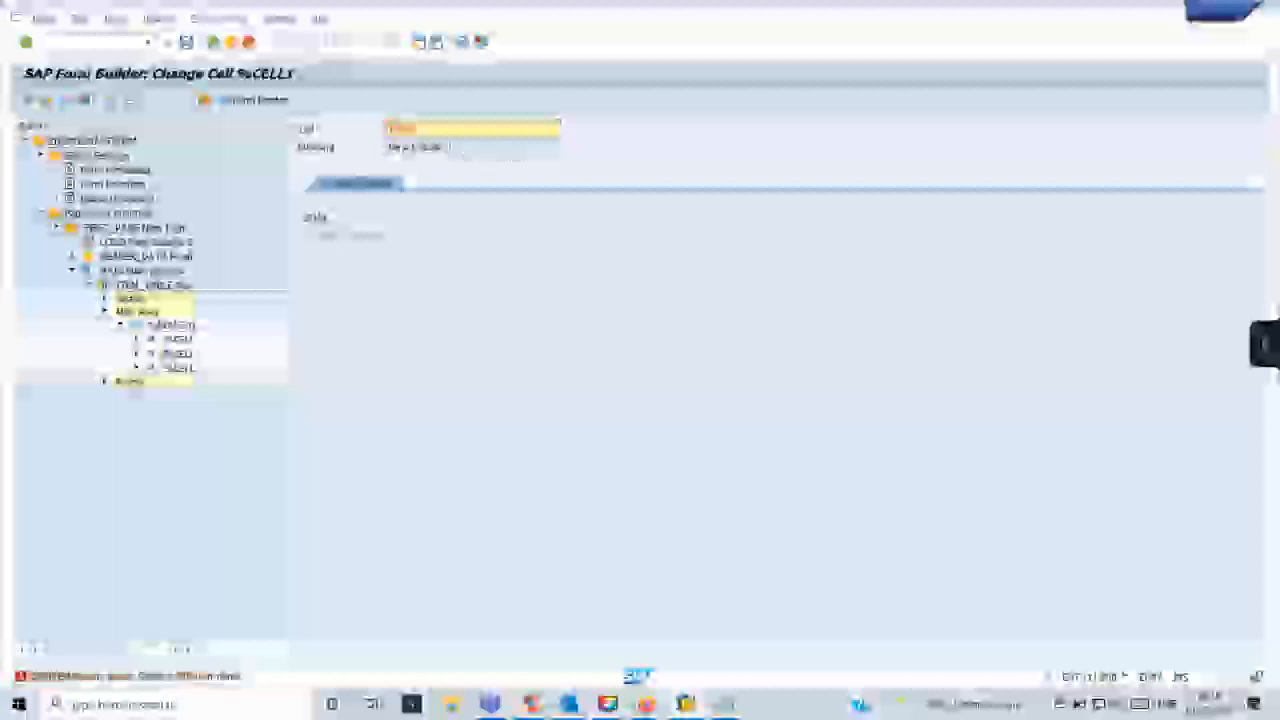
pyautogui.press('BackSpace')
pyautogui.press('BackSpace')
pyautogui.press('BackSpace')
pyautogui.press('BackSpace')
pyautogui.press('BackSpace')
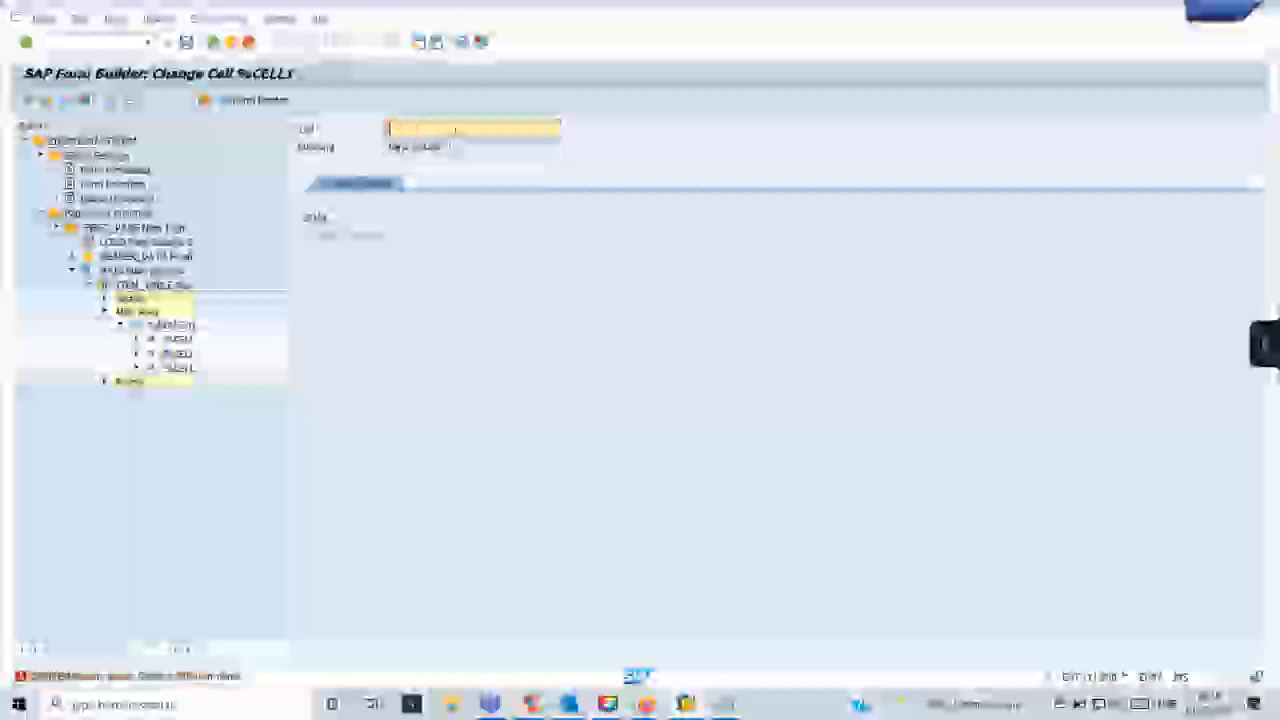
pyautogui.write('POSNR')
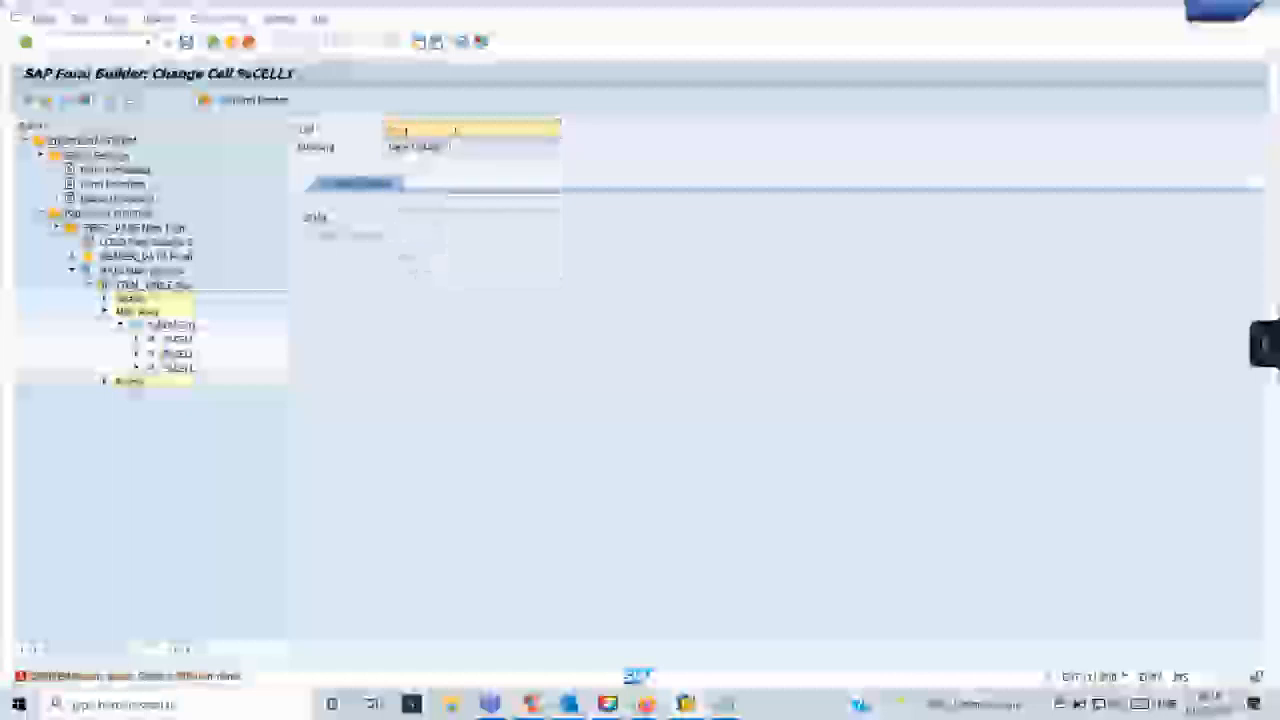
pyautogui.write('ITEM')
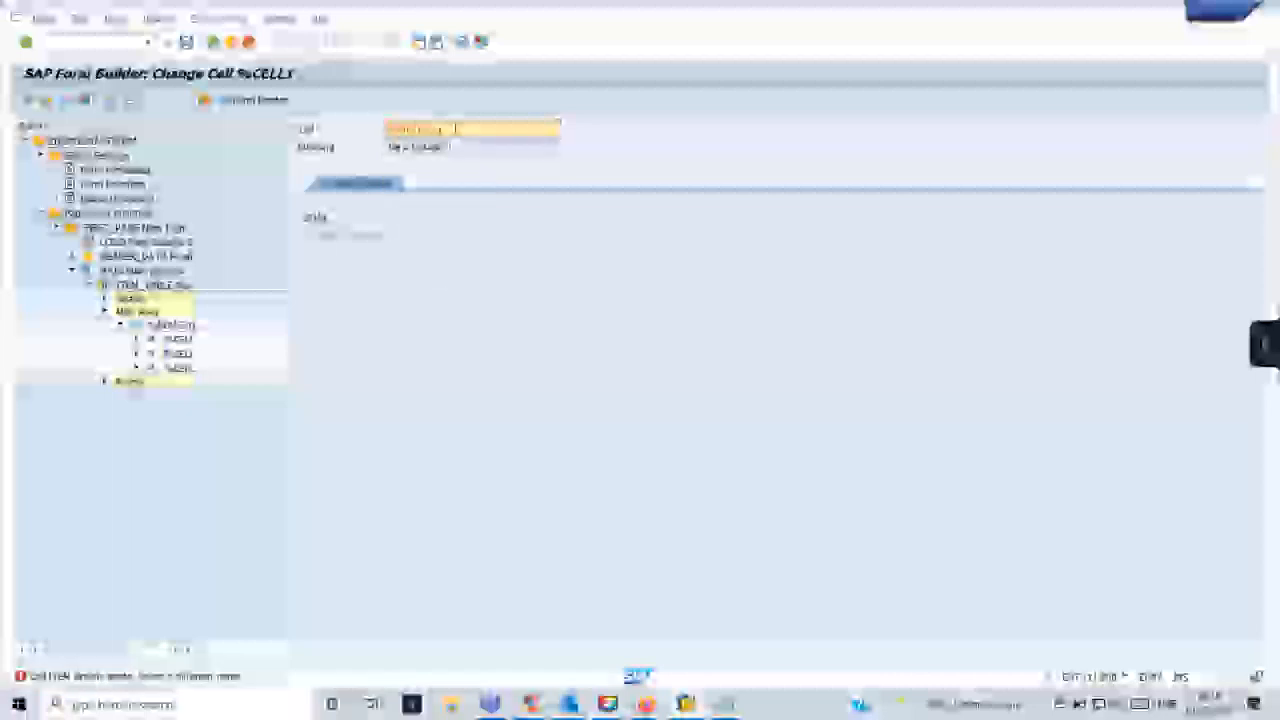
# - Rename the second cell of the Main Area line, replacing its default name %CELL2
pyautogui.doubleClick(182, 354)
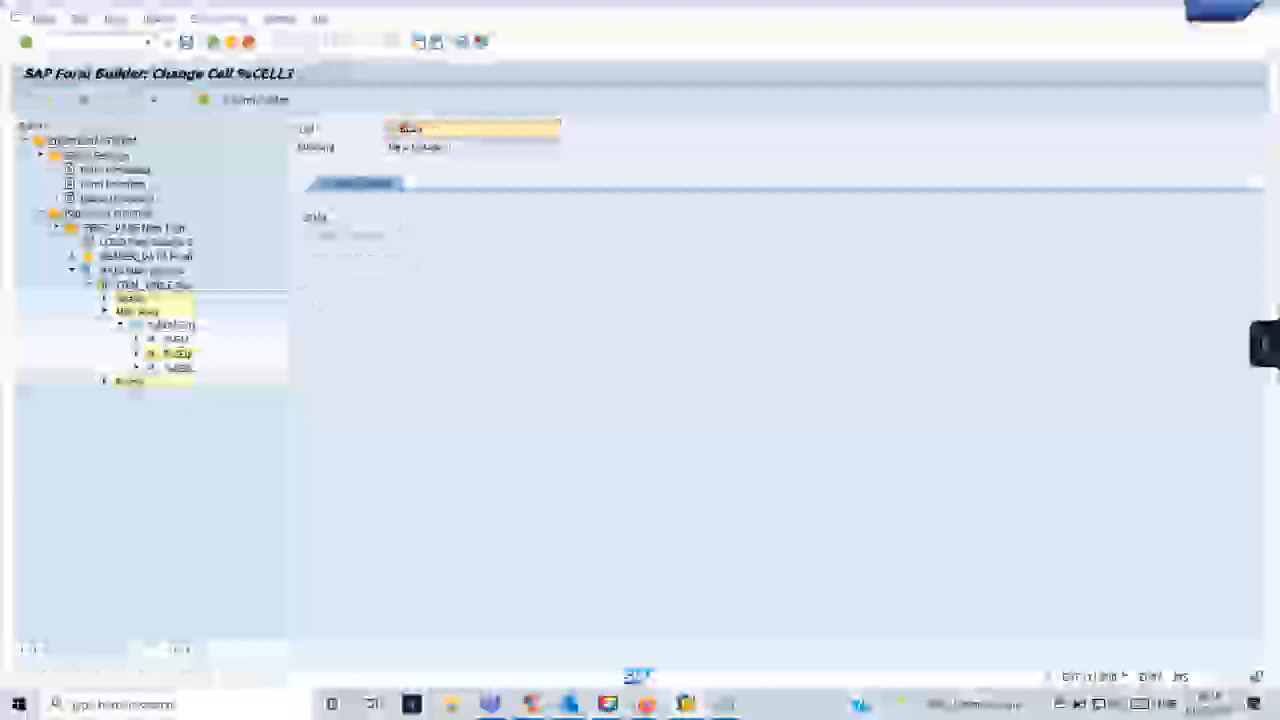
pyautogui.write('matn')
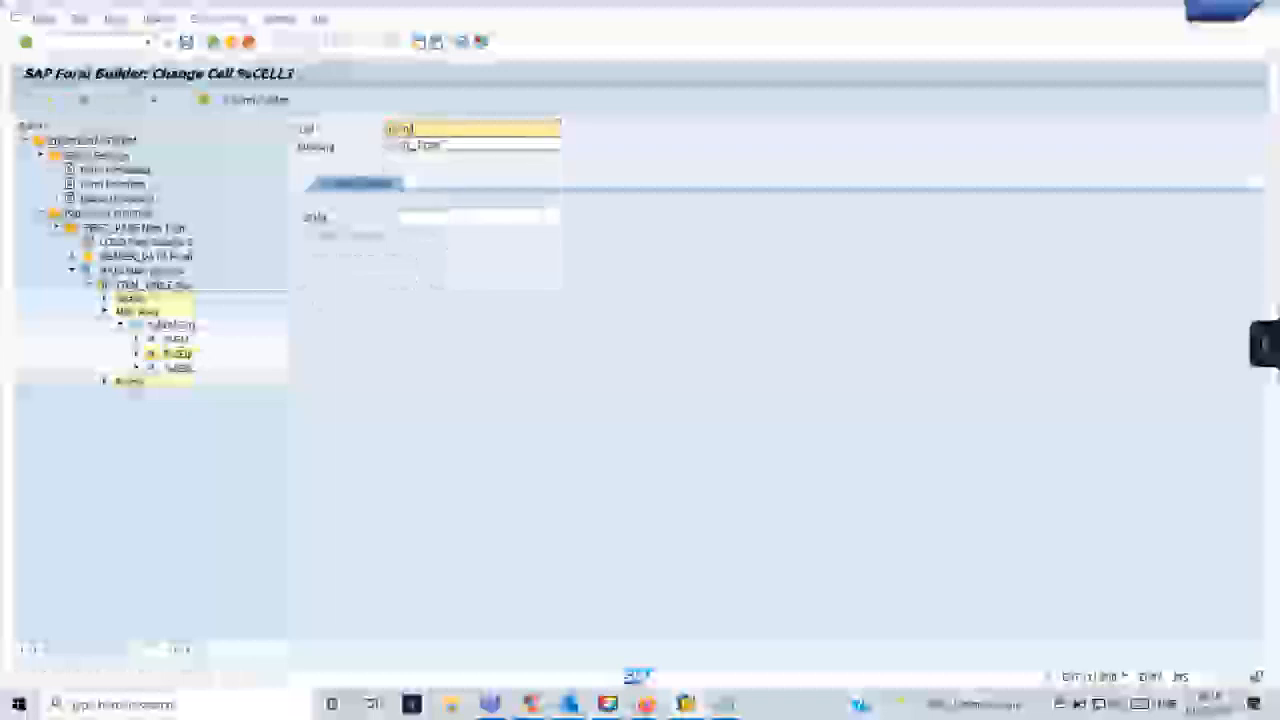
pyautogui.write('_no')
pyautogui.press('Return')
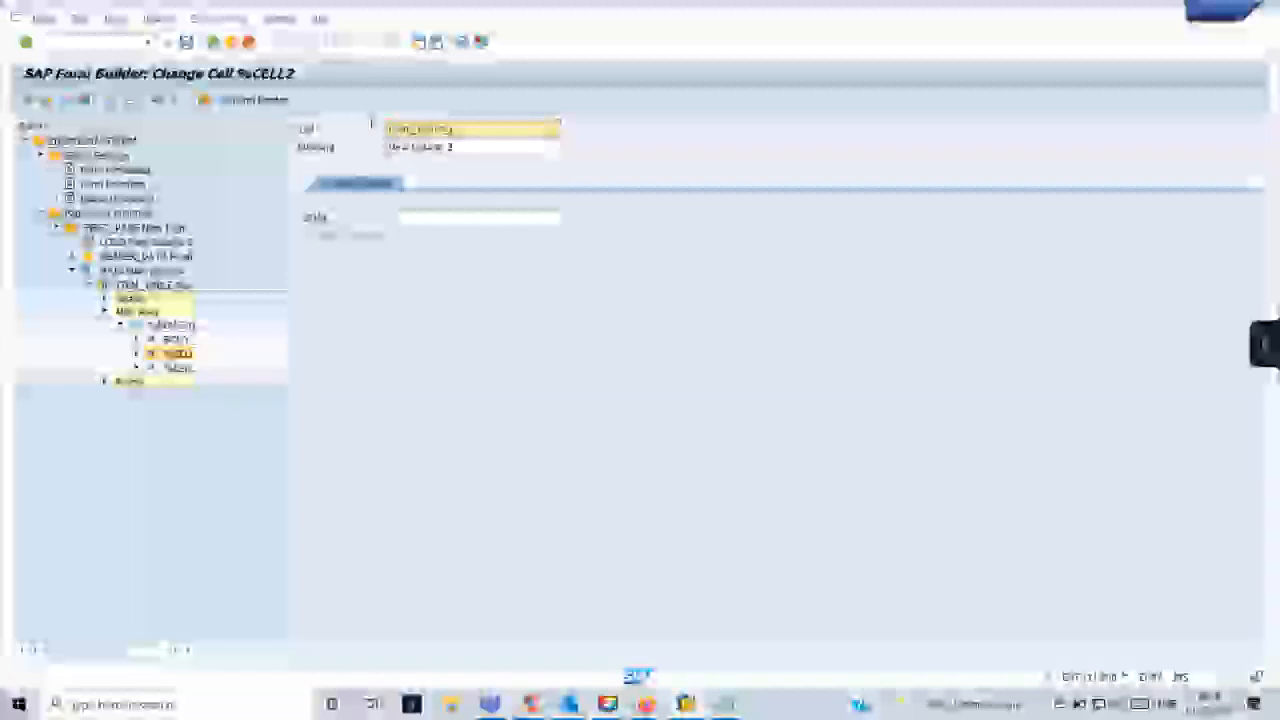
pyautogui.press('BackSpace')
pyautogui.press('BackSpace')
# - Rename the third cell of the Main Area line as BODY_MATERIAL and save the form
pyautogui.click(176, 366)
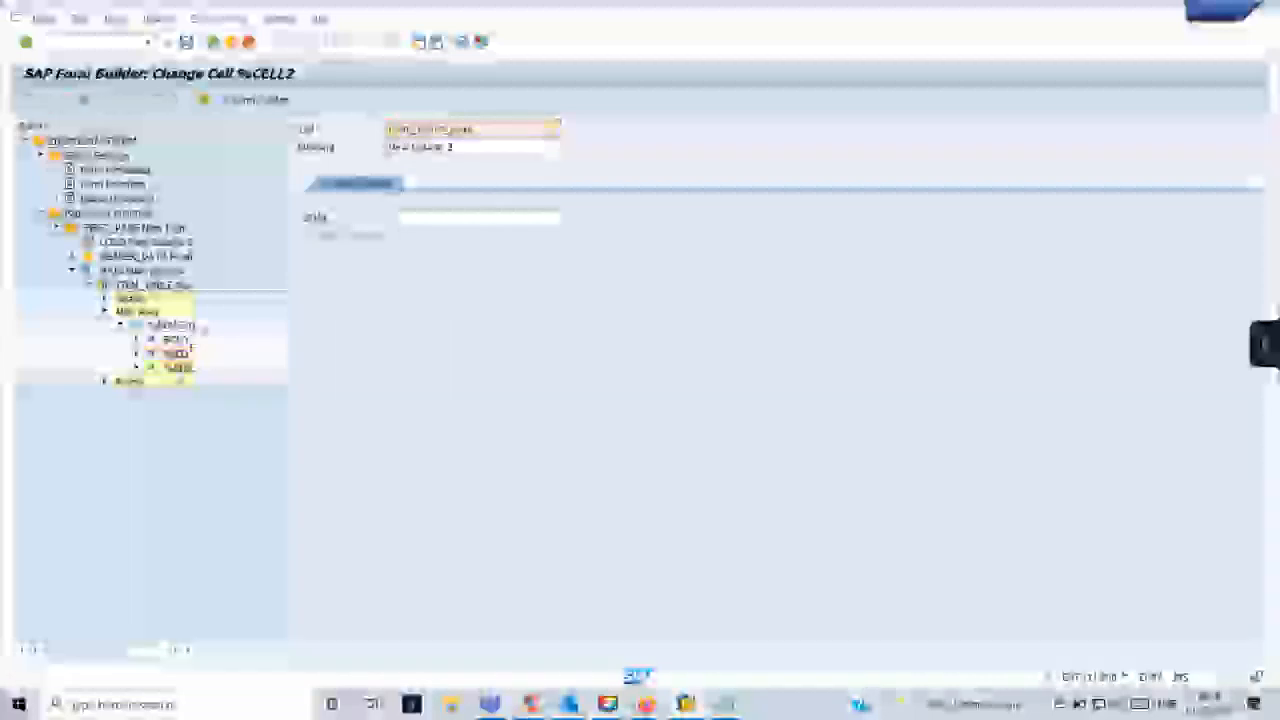
pyautogui.moveTo(436, 130); pyautogui.dragTo(388, 129)
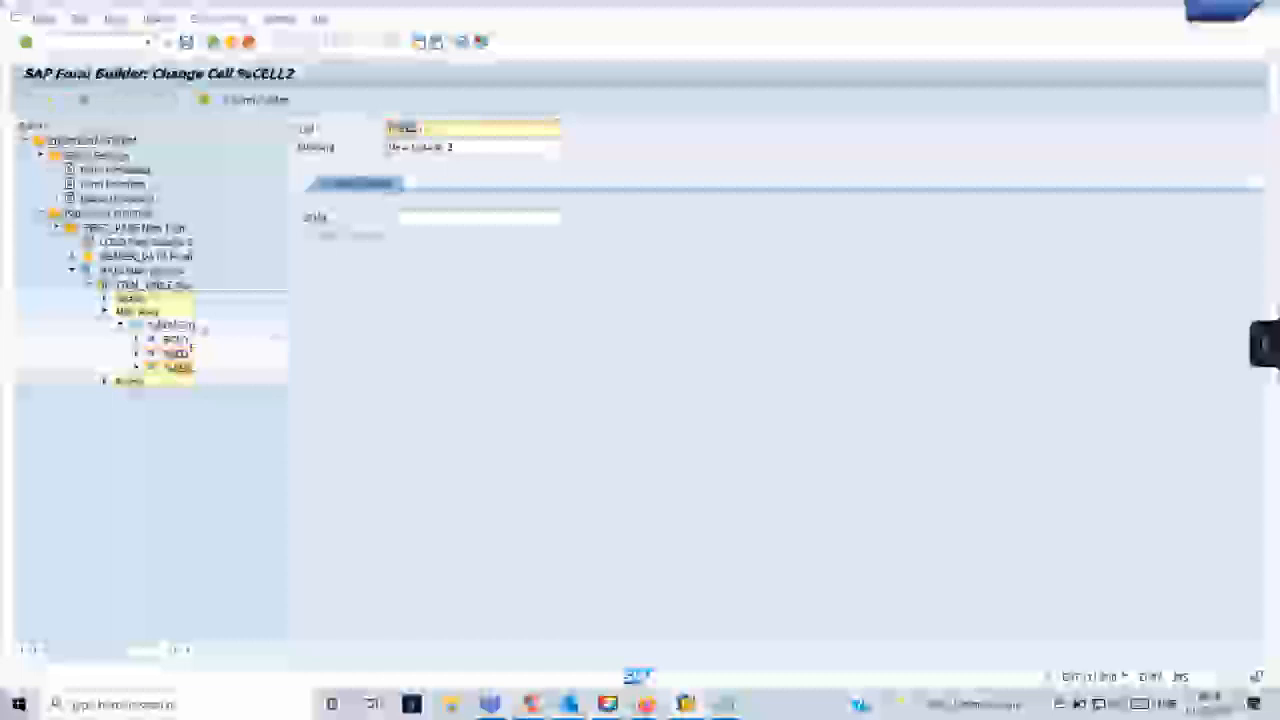
pyautogui.write('body_')
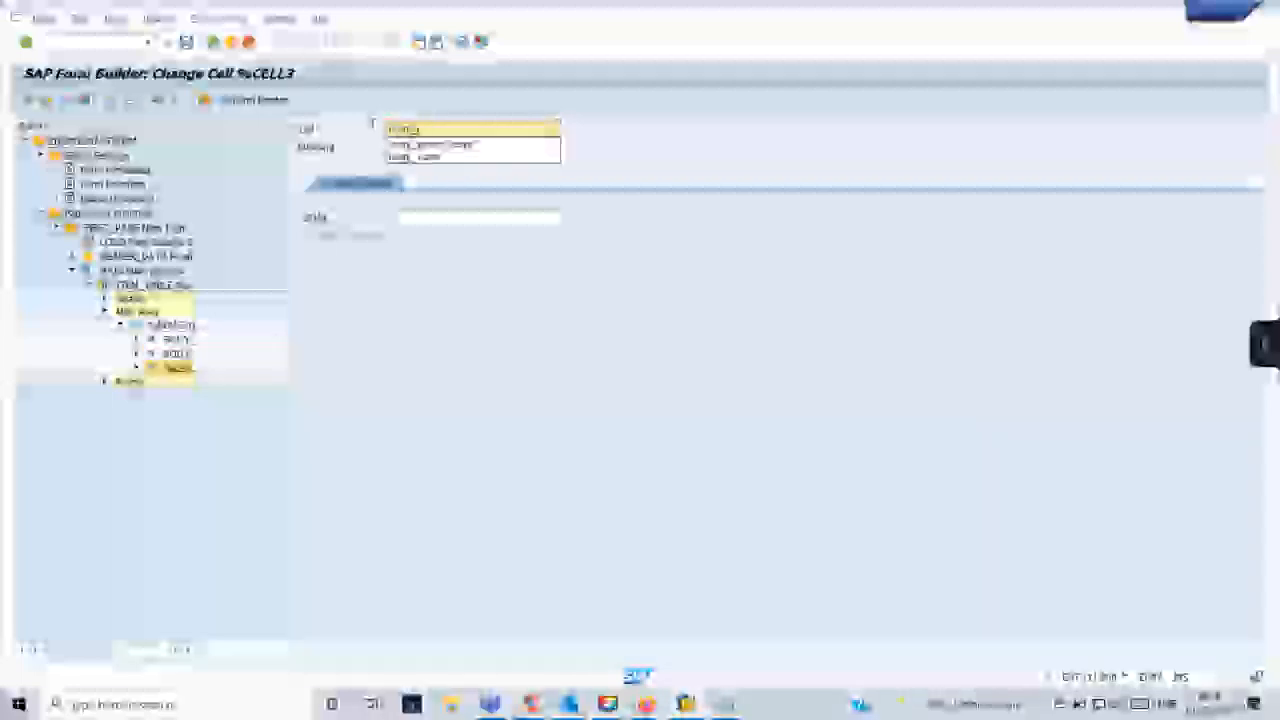
pyautogui.write('quantity')
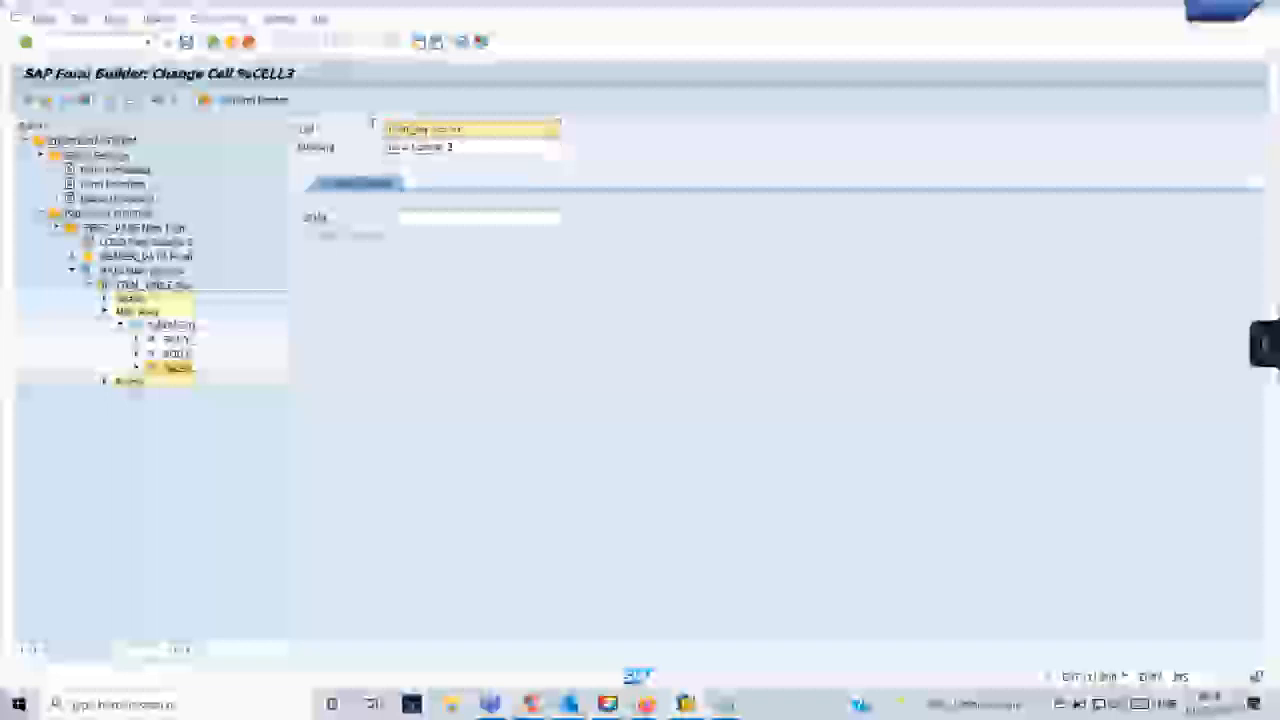
pyautogui.press('Return')
pyautogui.hotkey('ctrl', 's')
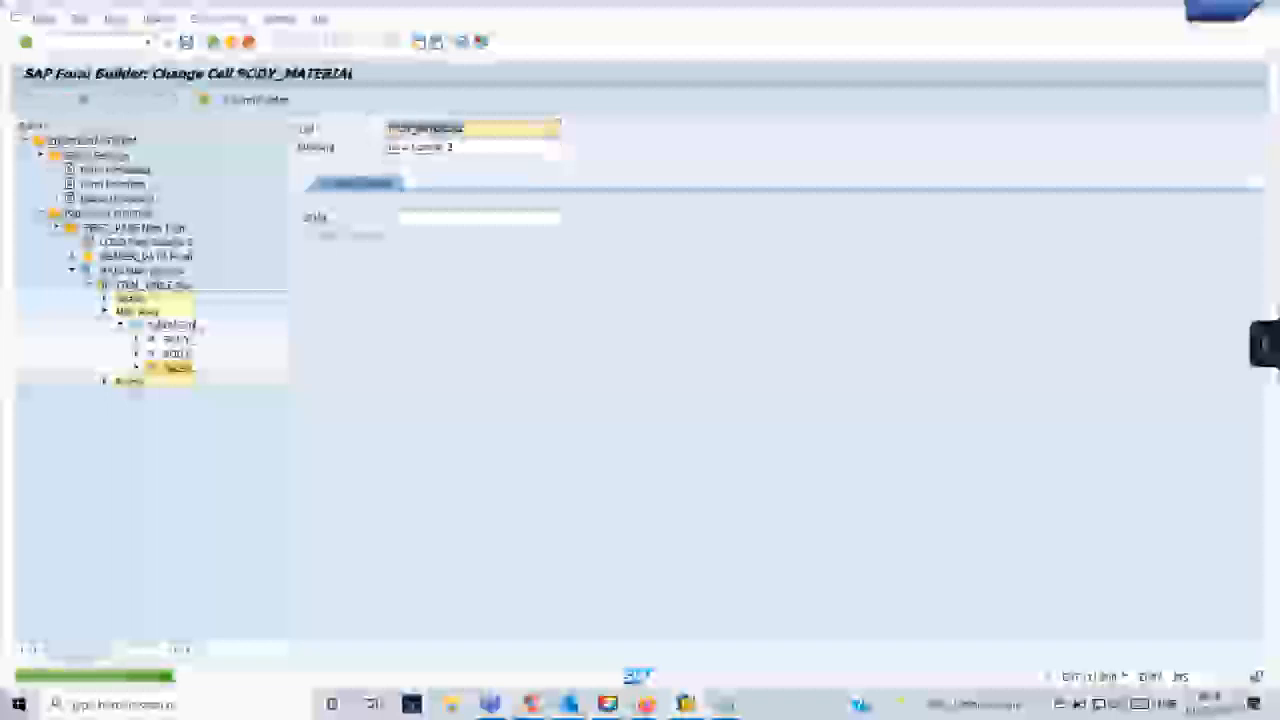
# - Create a text element inside each of the three cells of the Main Area table line
pyautogui.click(137, 340)
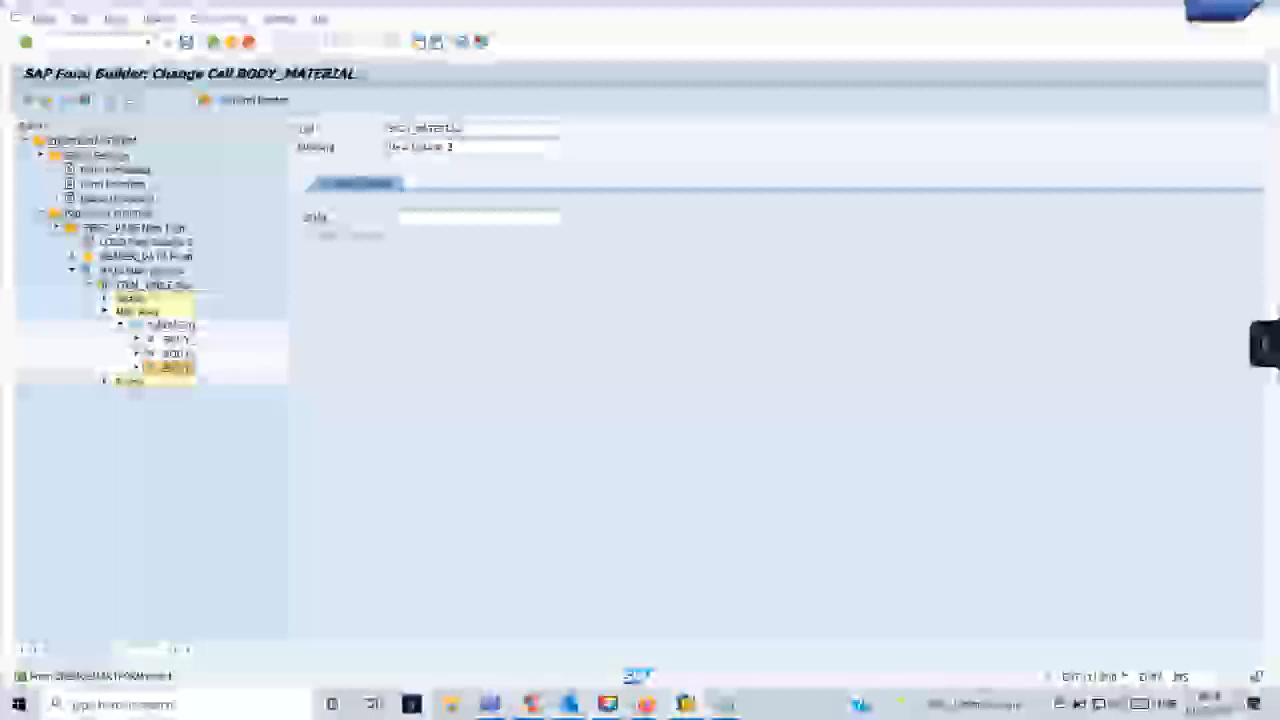
pyautogui.rightClick(180, 341)
pyautogui.moveTo(225, 349)
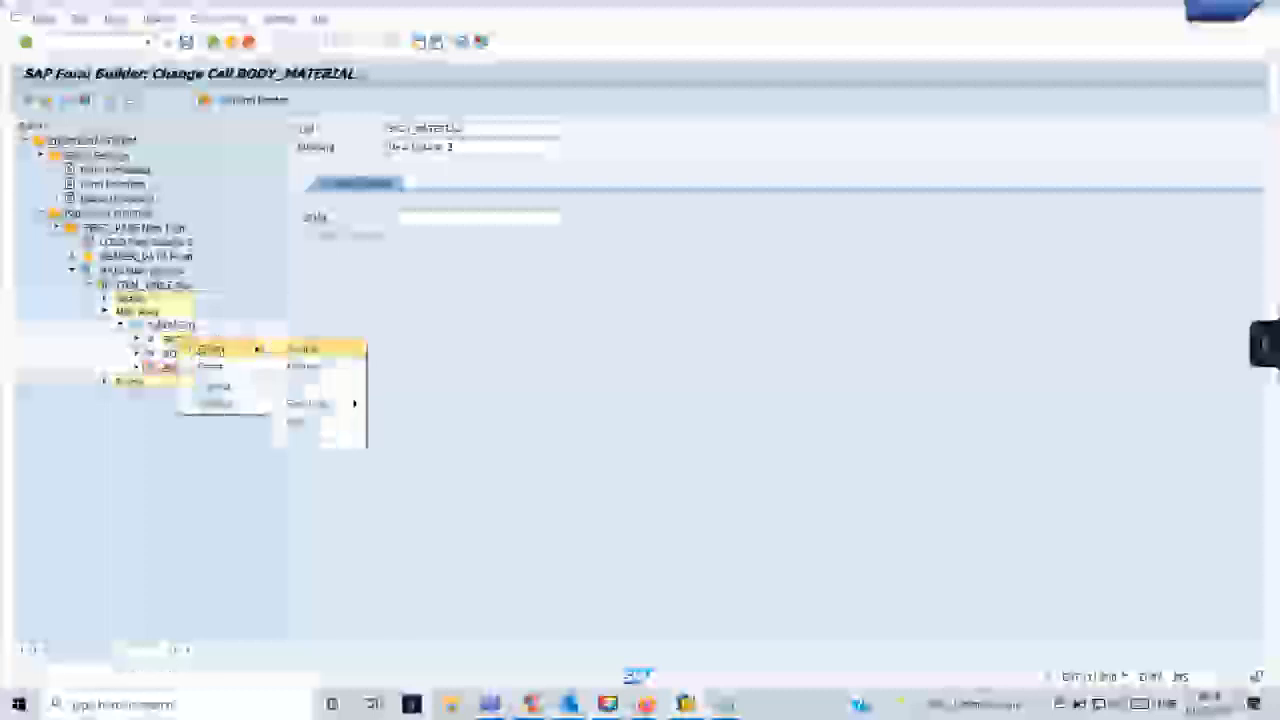
pyautogui.click(322, 385)
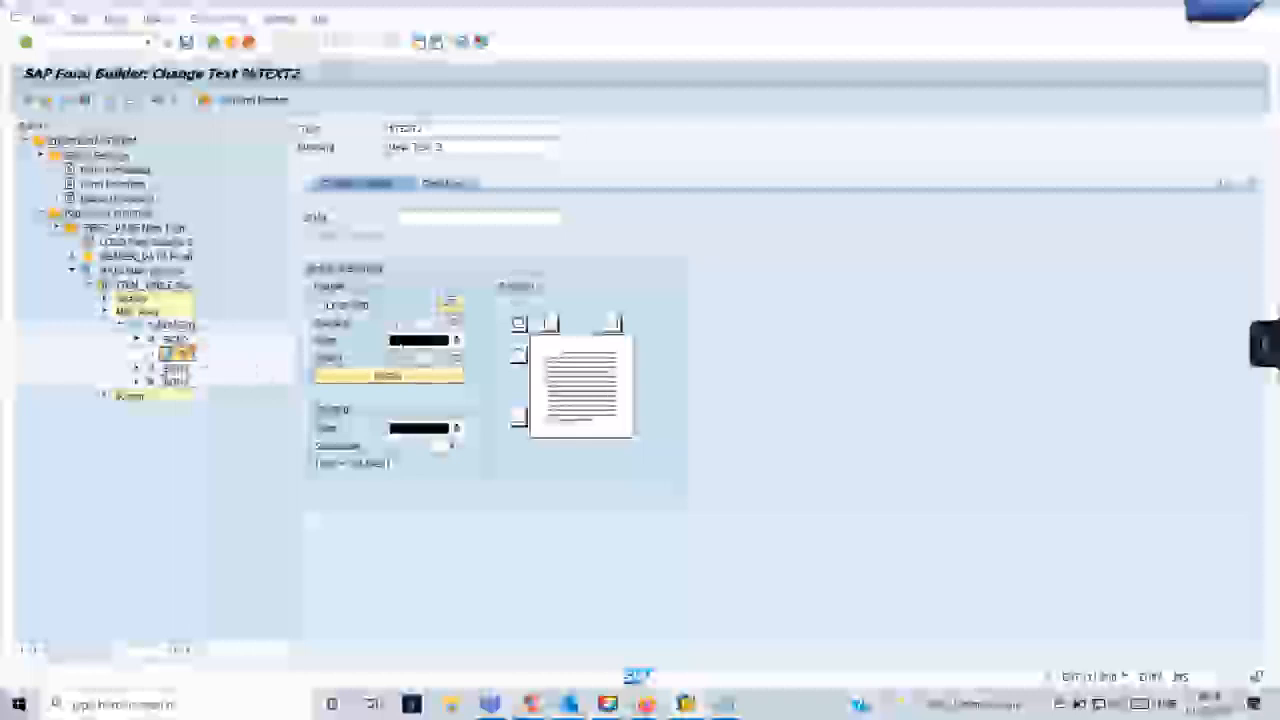
pyautogui.rightClick(176, 366)
pyautogui.moveTo(196, 380)
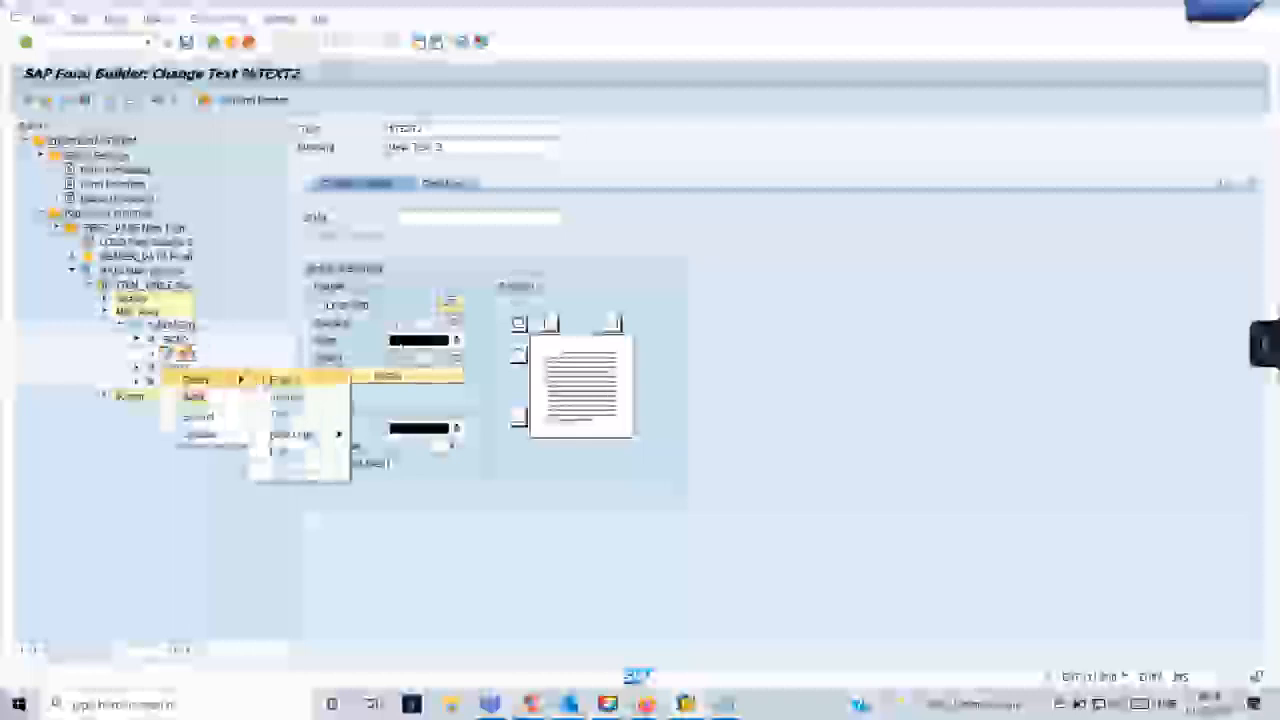
pyautogui.click(285, 396)
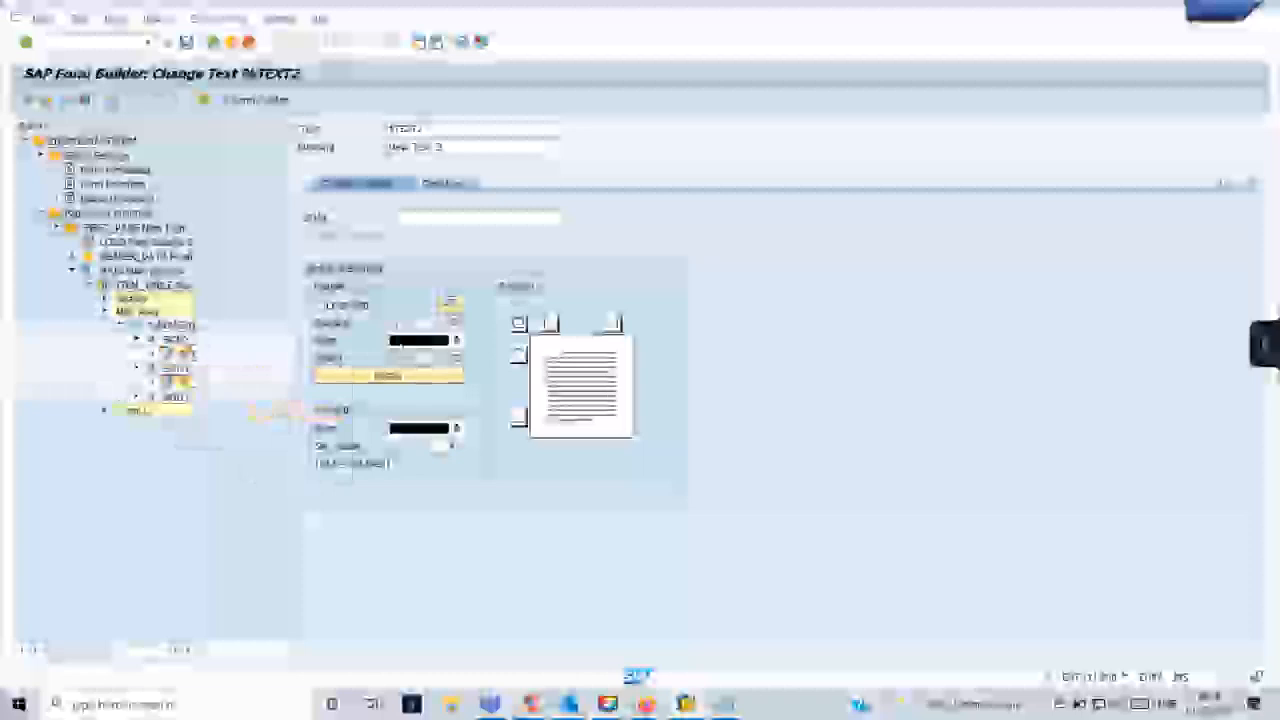
pyautogui.rightClick(192, 406)
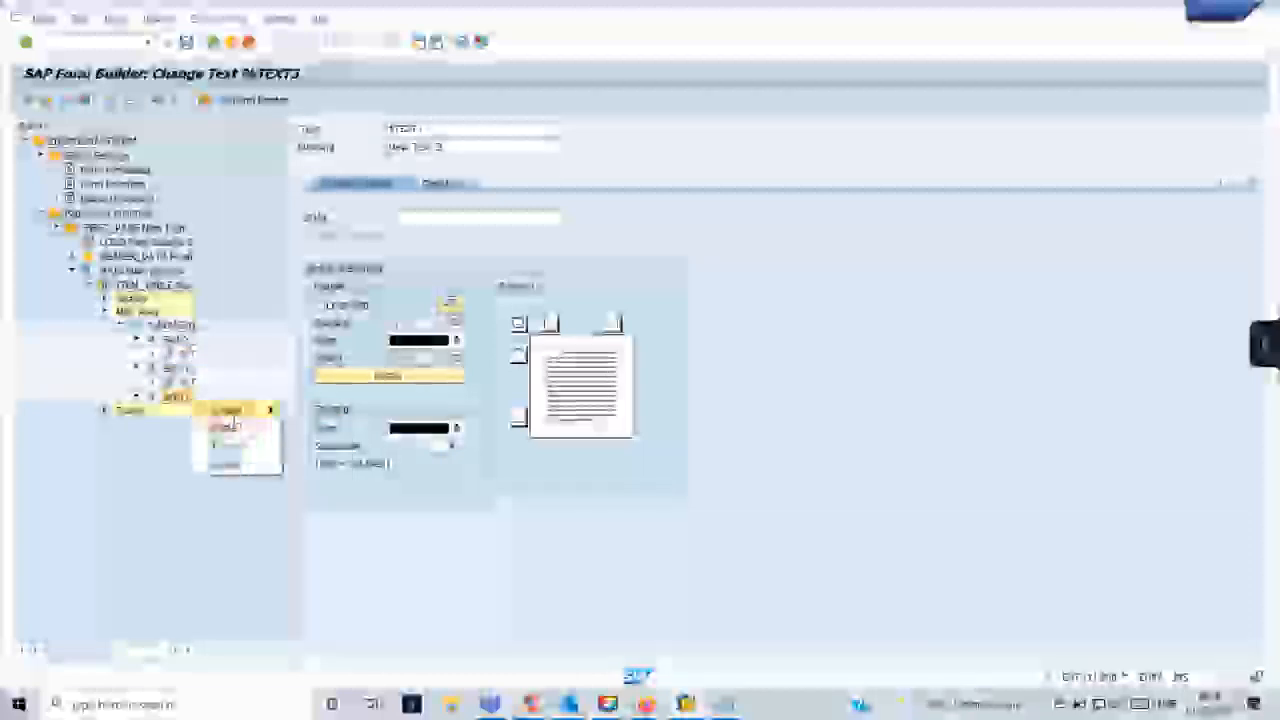
pyautogui.moveTo(230, 414)
pyautogui.click(325, 444)
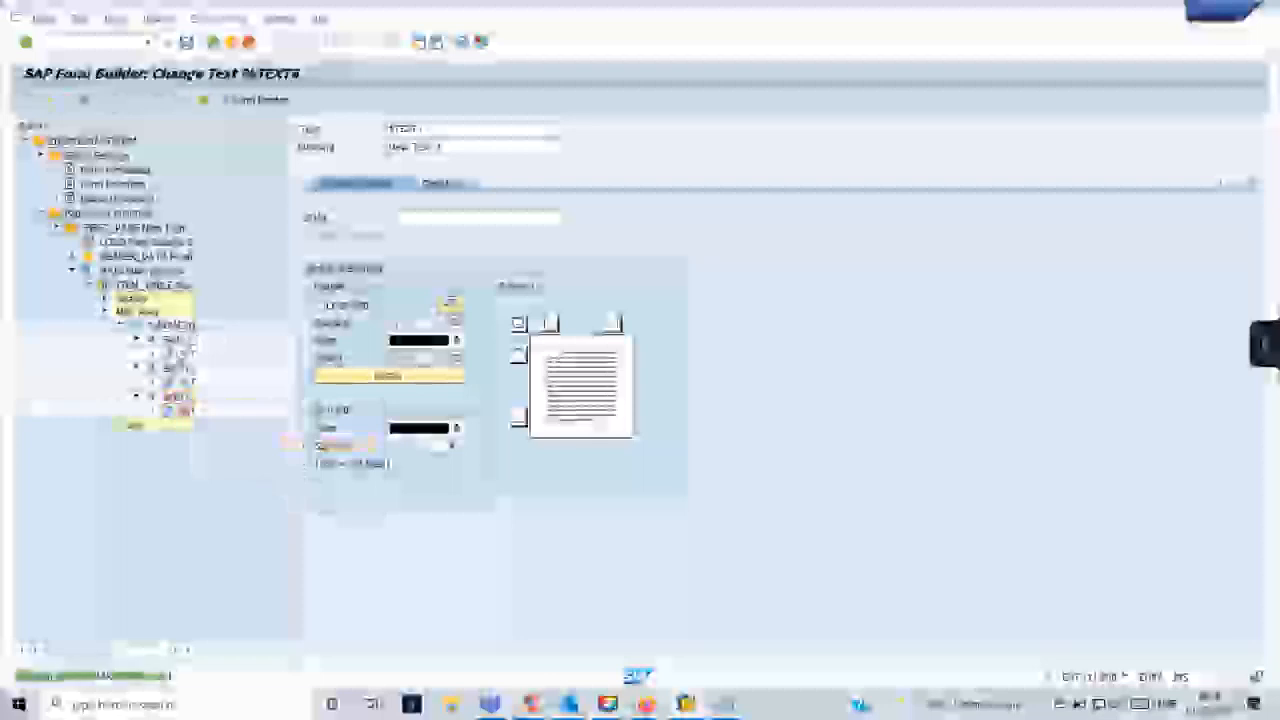
# - Open the text element under the first Main Area cell and dismiss the Visual Basic dialogs that interrupt it
pyautogui.click(178, 353)
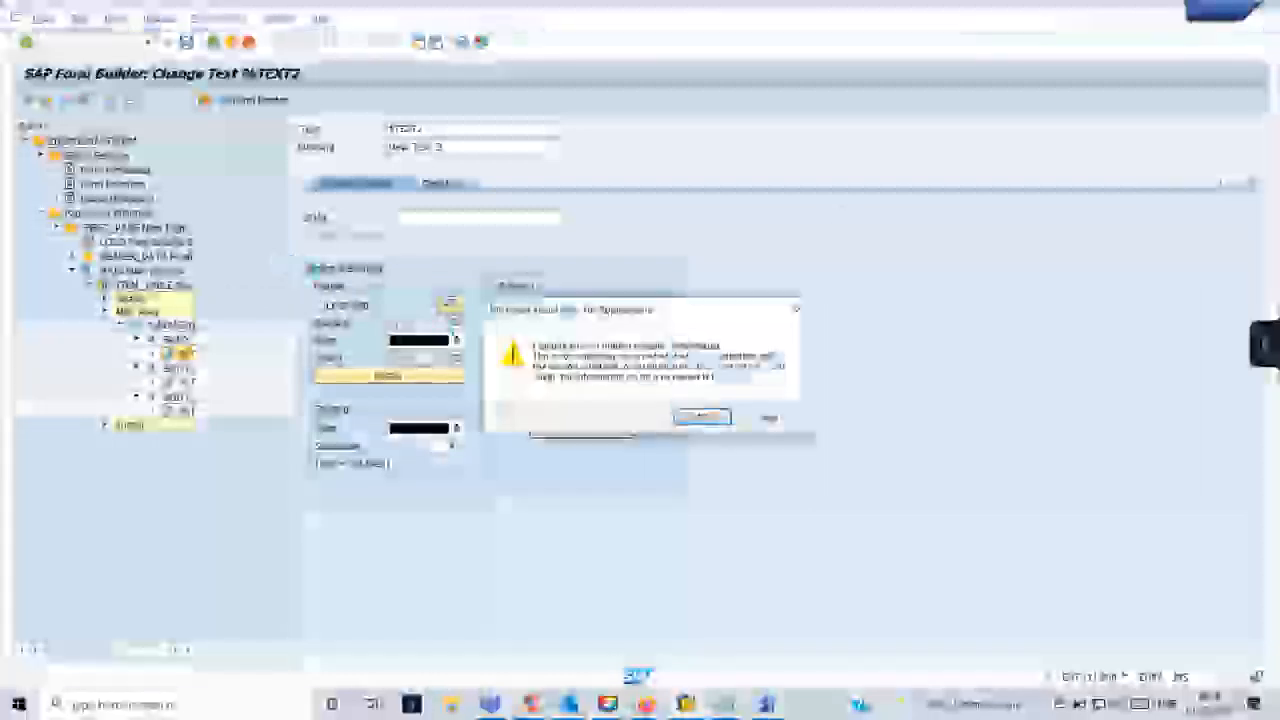
pyautogui.click(699, 419)
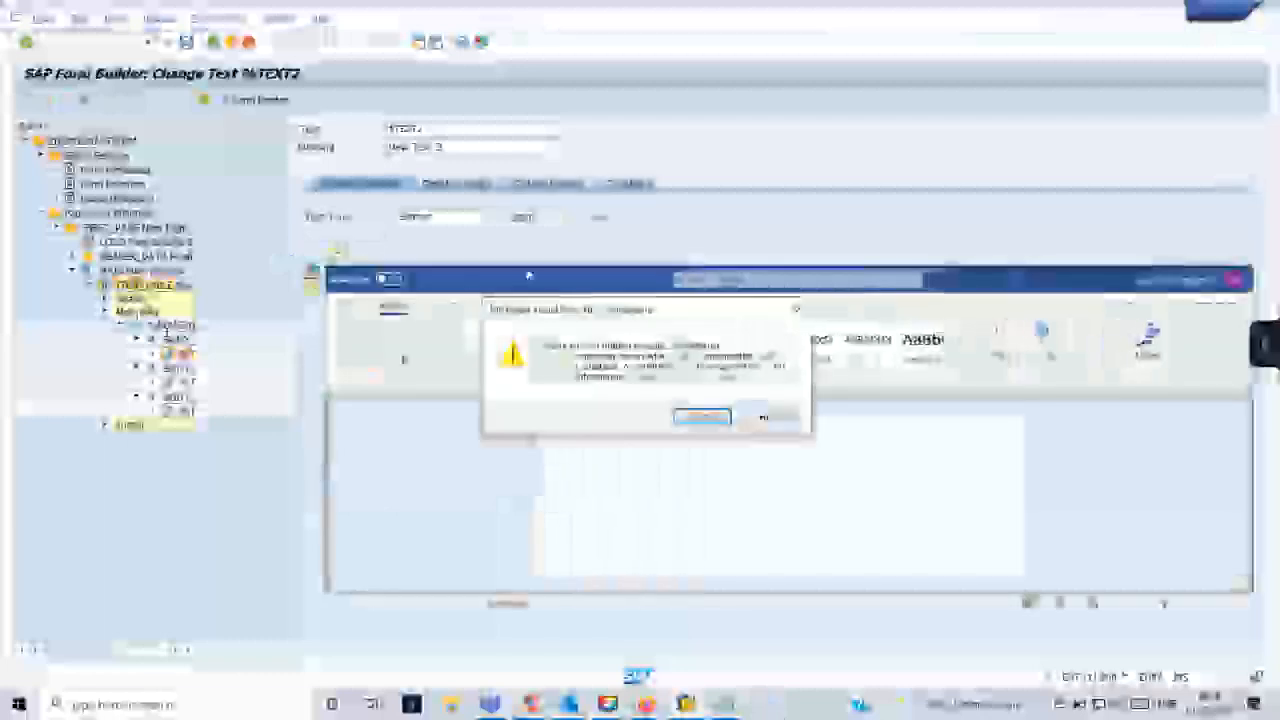
pyautogui.click(704, 418)
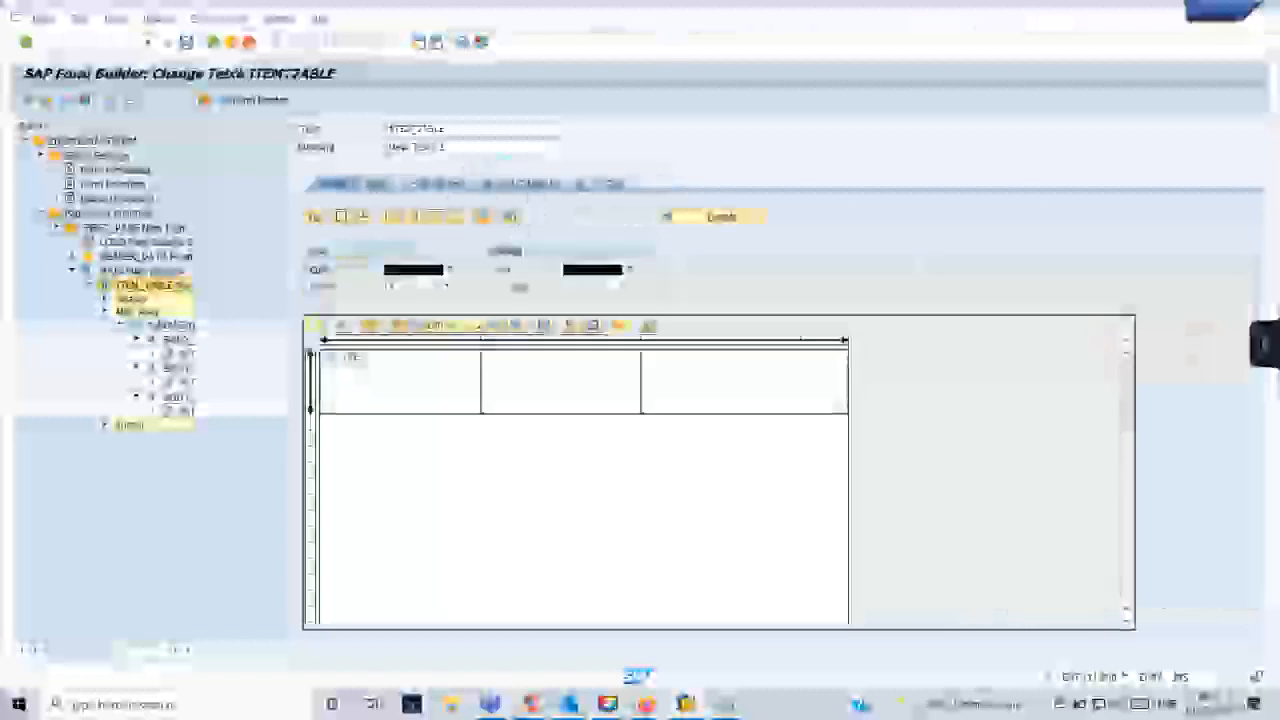
# - Copy the work area name WA_ITEMS from ITEM_TABLE's loop data into a new Notepad document
pyautogui.click(381, 184)
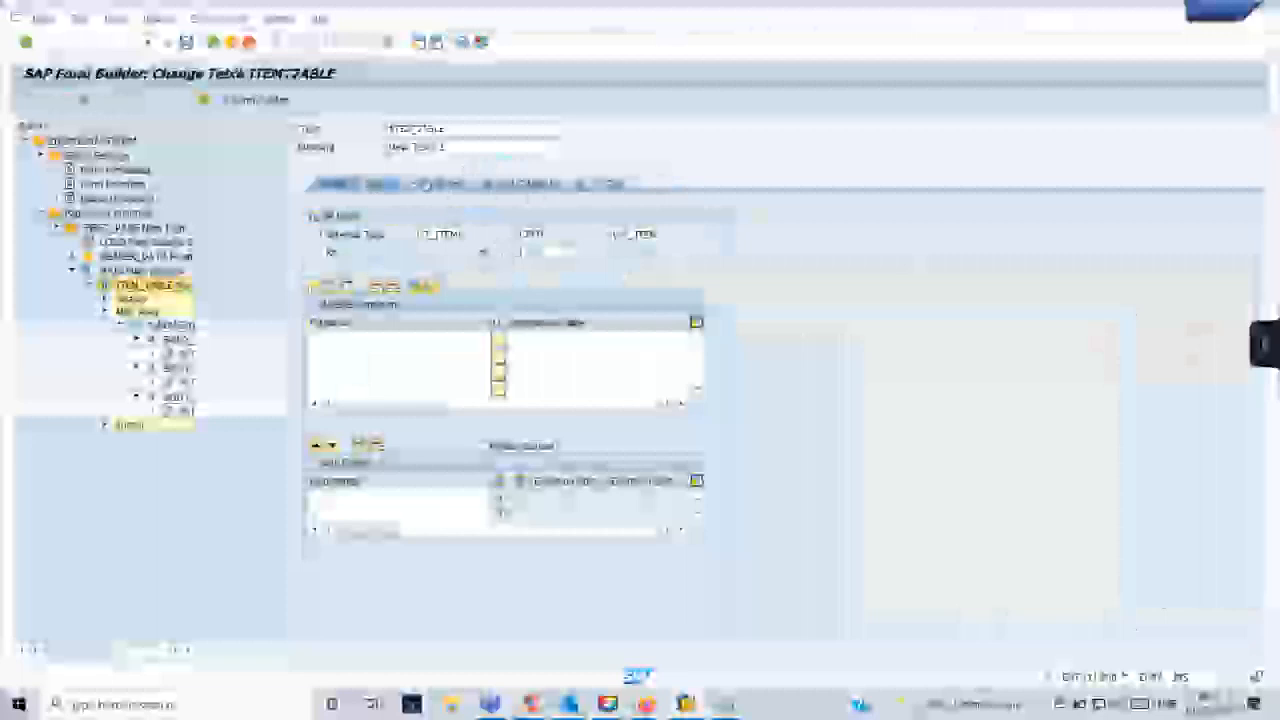
pyautogui.moveTo(466, 234); pyautogui.dragTo(414, 234)
pyautogui.moveTo(662, 235); pyautogui.dragTo(611, 236)
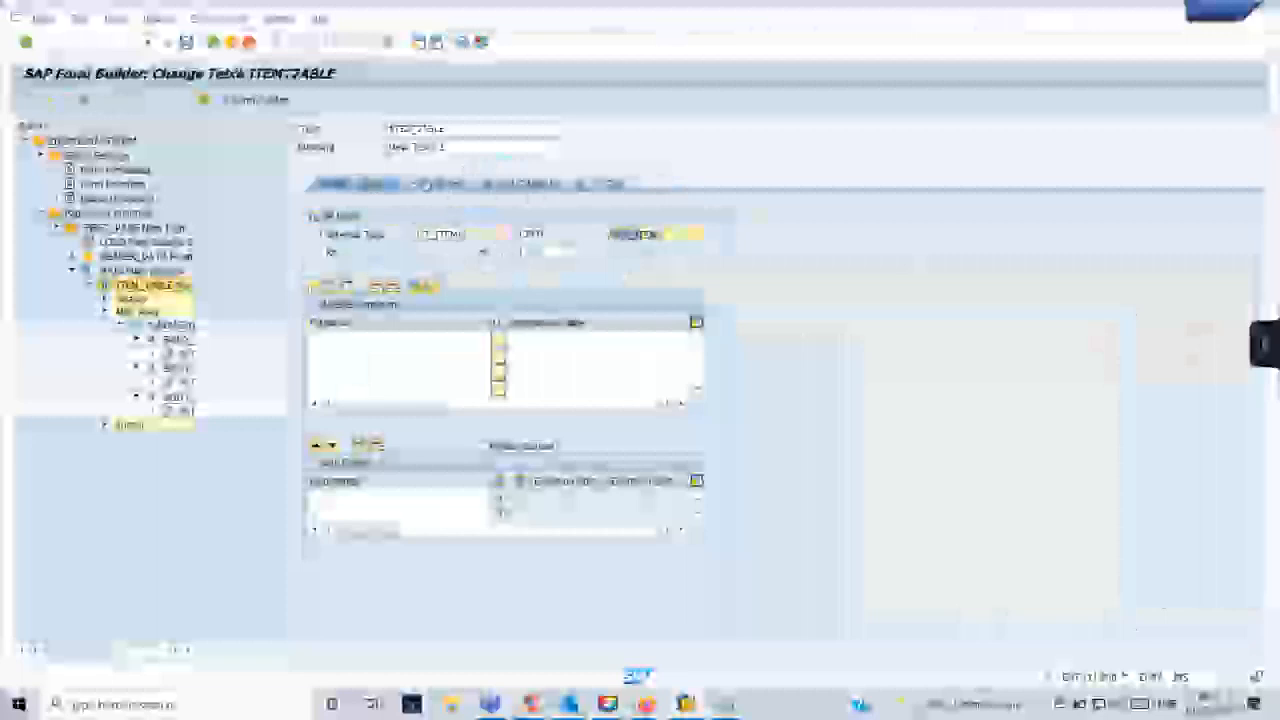
pyautogui.click(690, 236)
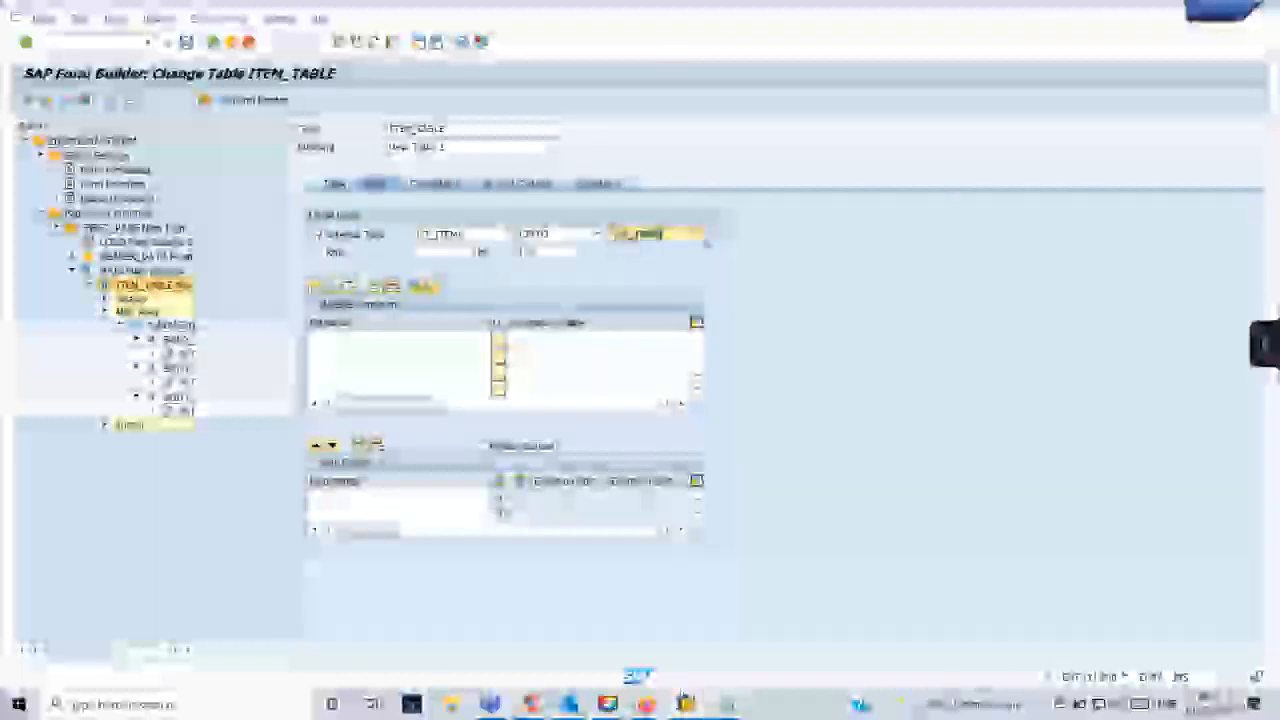
pyautogui.press('super+r')
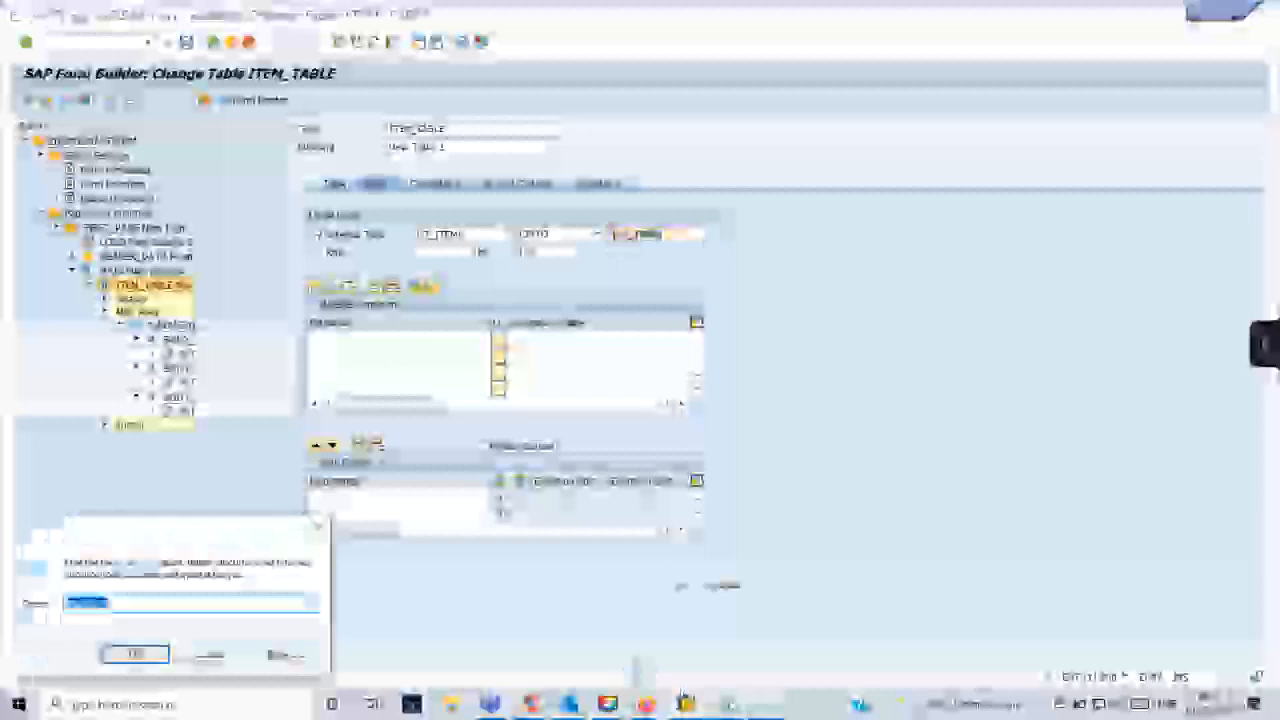
pyautogui.write('notepad')
pyautogui.press('Return')
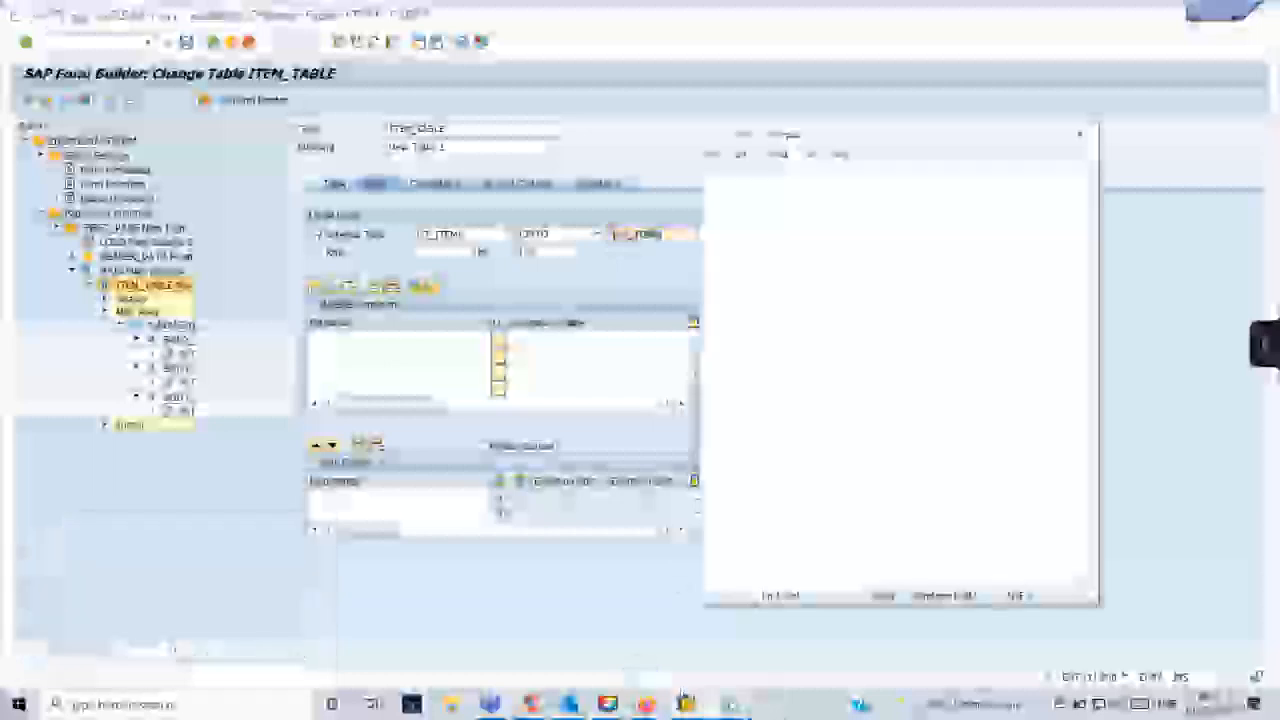
pyautogui.hotkey('ctrl', 'v')
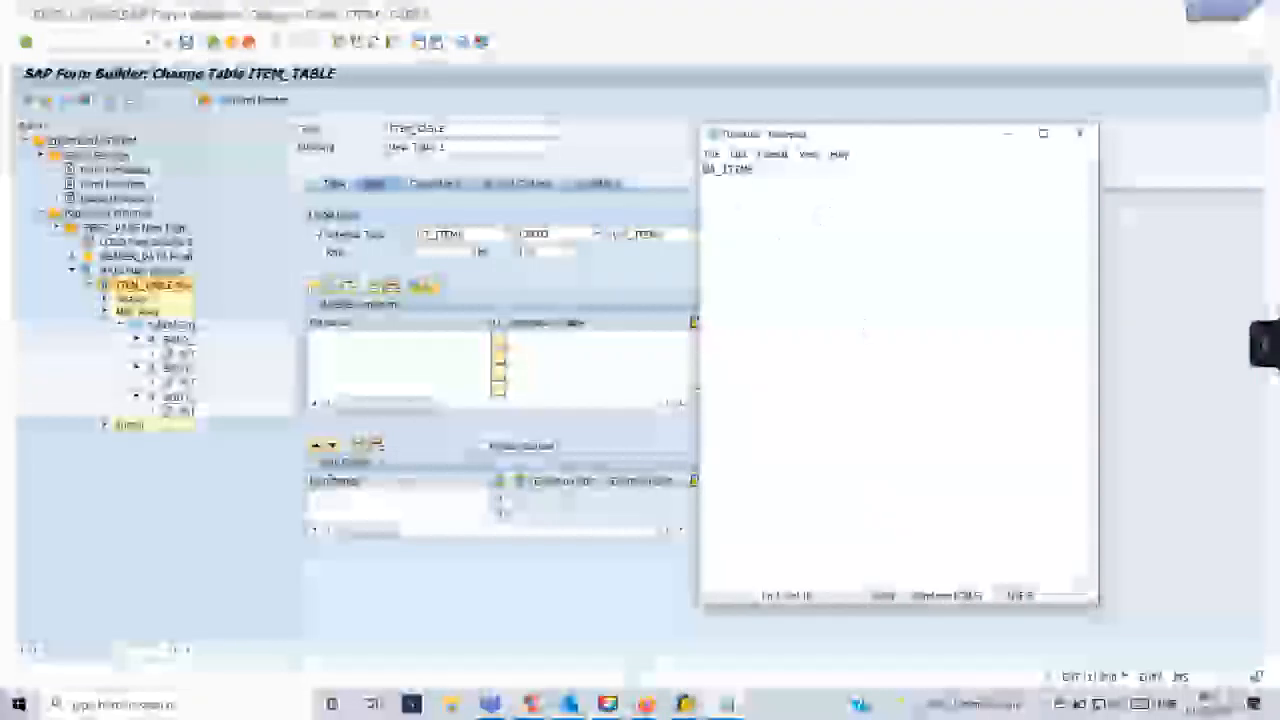
# - From the form's global definitions, open the item work area's structure and copy its component names EBELP, TXZ01 and MATNR into the Notepad document
pyautogui.click(219, 517)
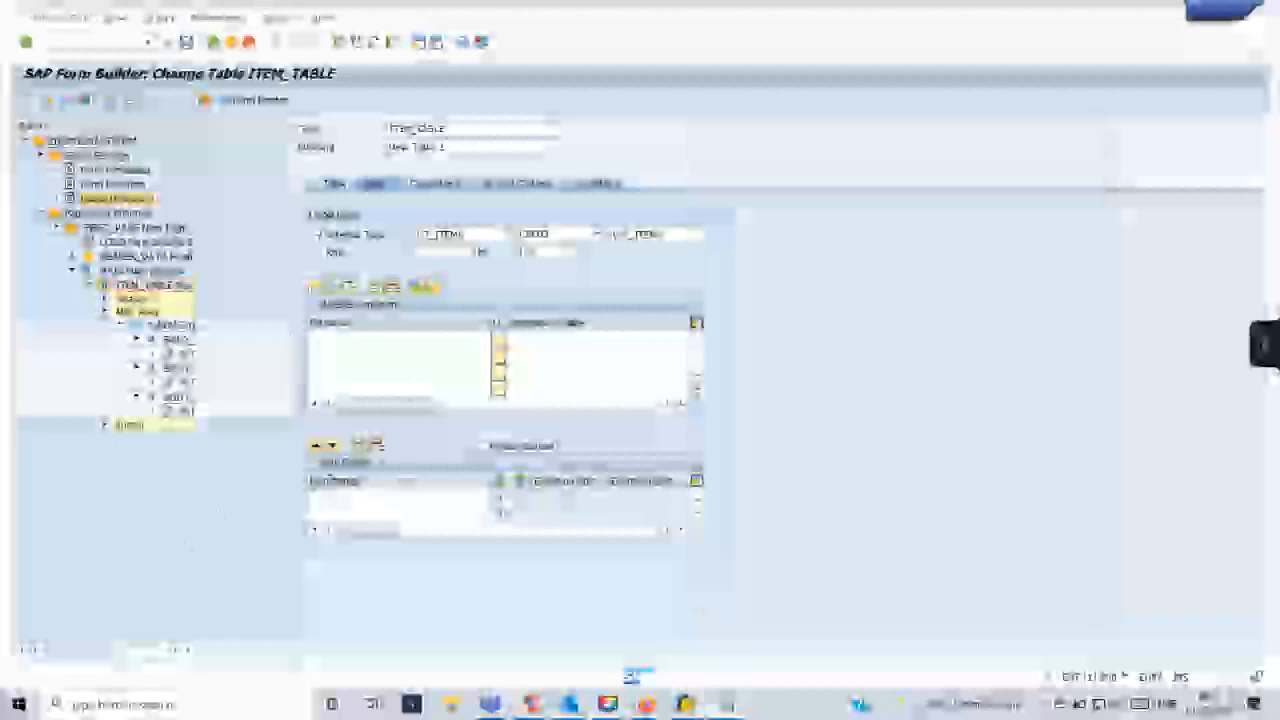
pyautogui.doubleClick(117, 198)
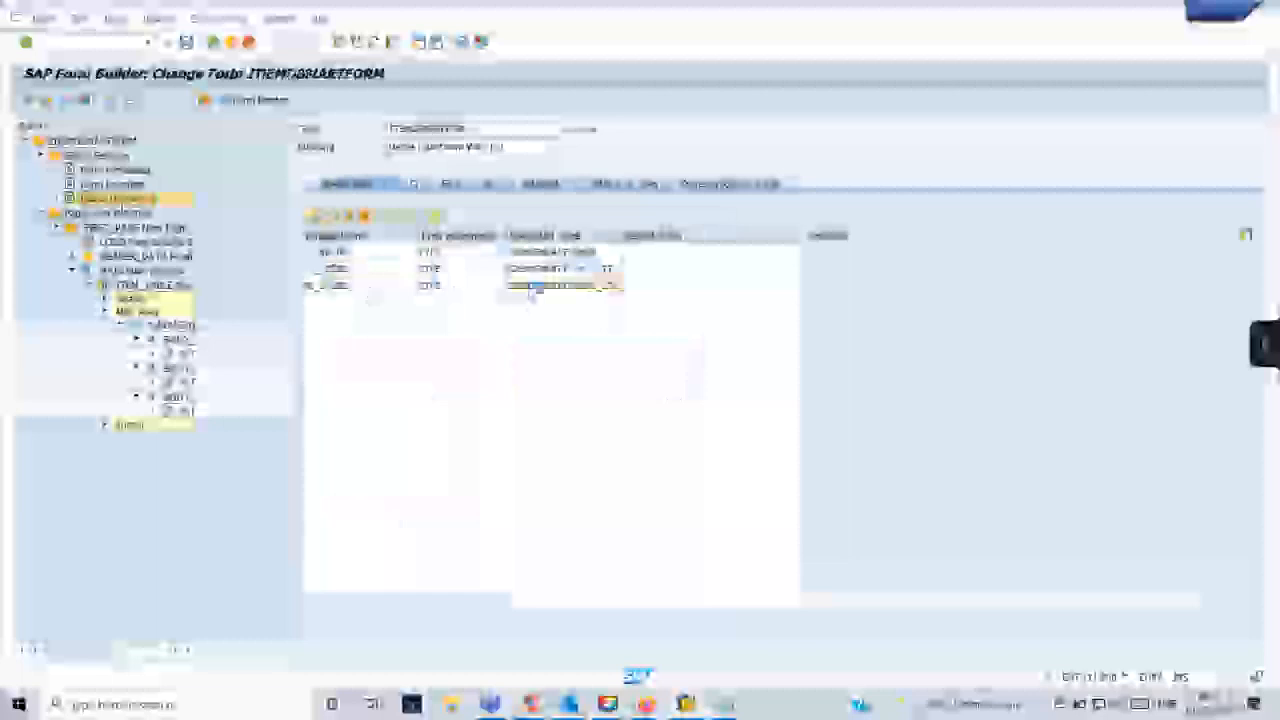
pyautogui.doubleClick(535, 288)
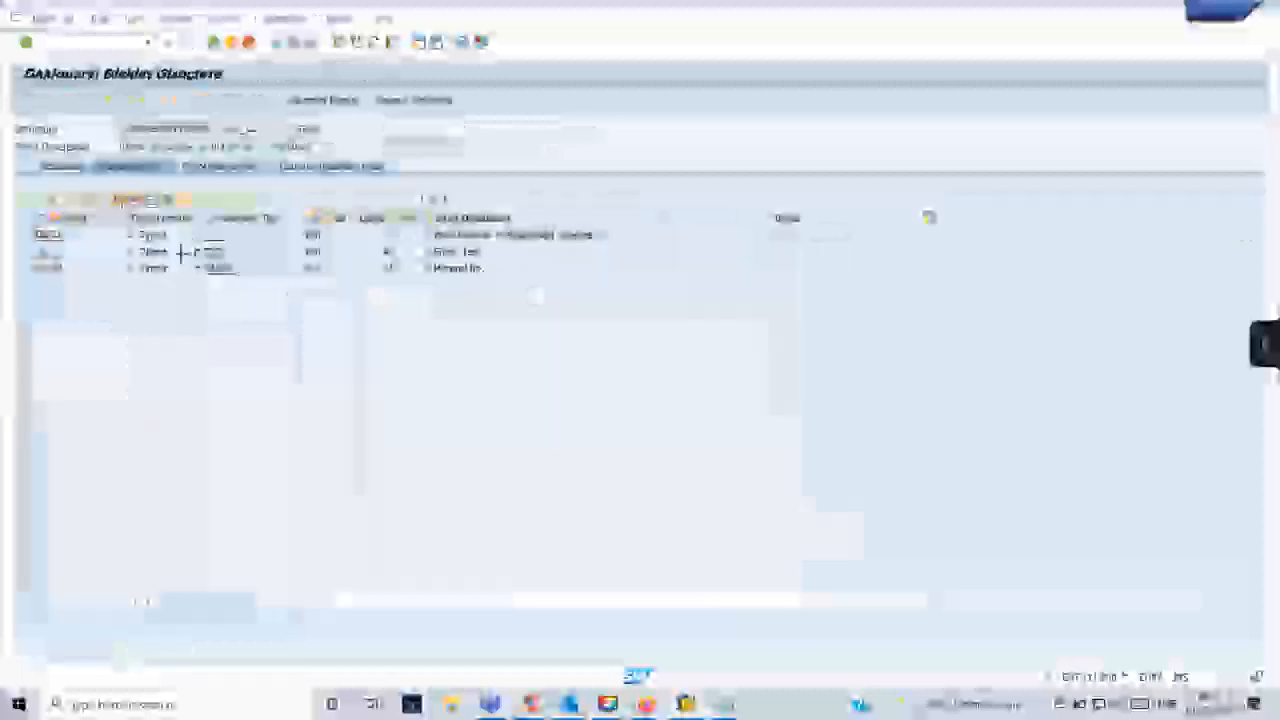
pyautogui.moveTo(48, 234); pyautogui.dragTo(66, 268)
pyautogui.hotkey('ctrl', 'c')
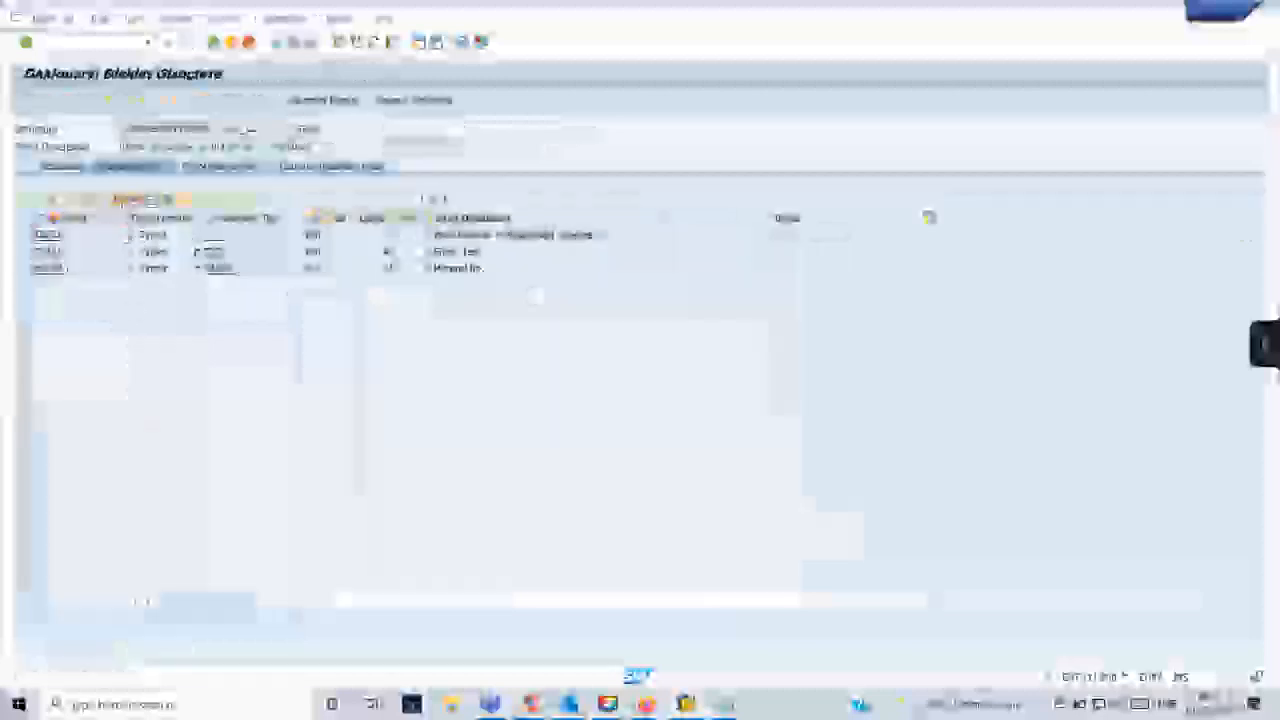
pyautogui.hotkey('alt', 'Tab')
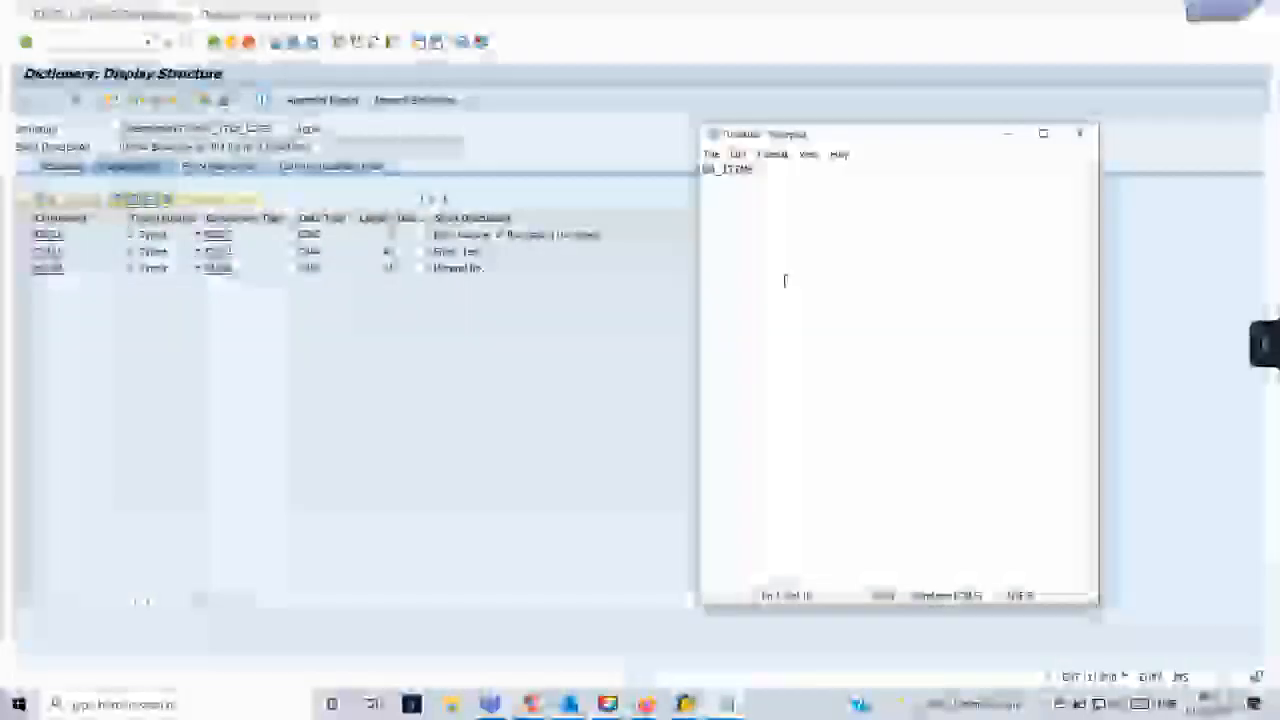
pyautogui.hotkey('ctrl', 'v')
# - Prefix the TXZ01 and MATNR lines in Notepad with WA_ITEMS-, matching the first line
pyautogui.moveTo(762, 169); pyautogui.dragTo(704, 169)
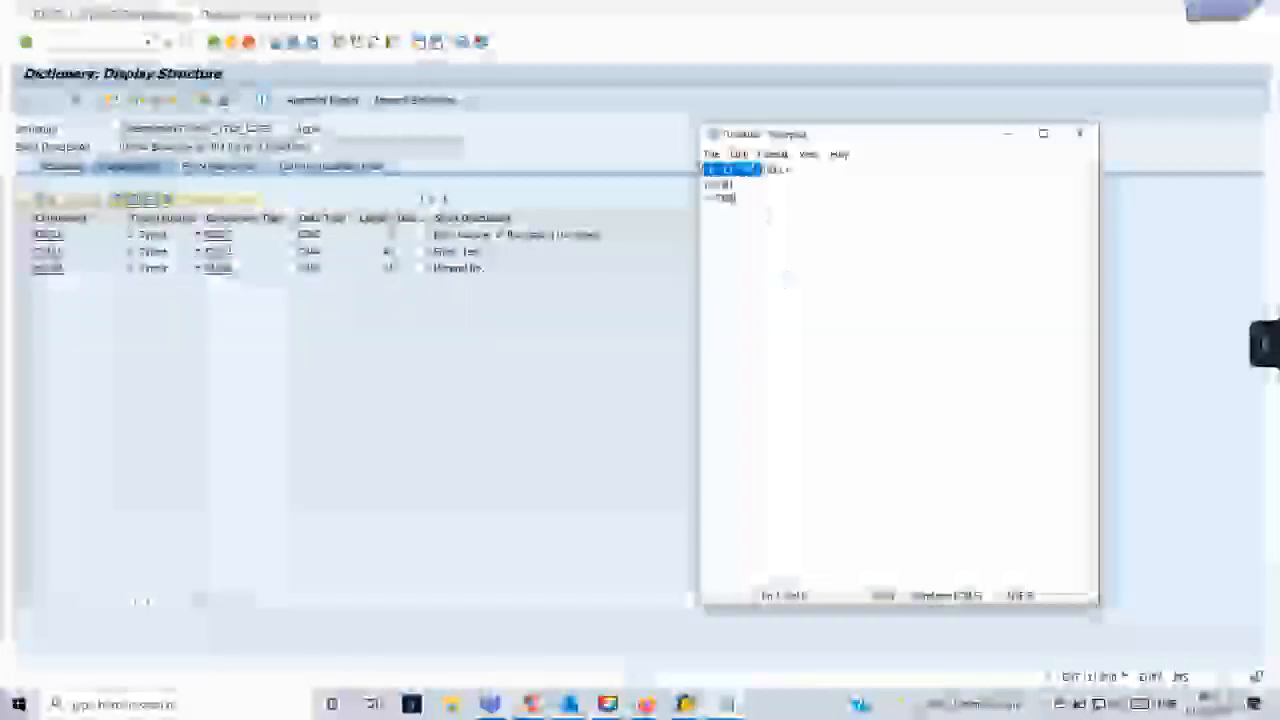
pyautogui.press('Down')
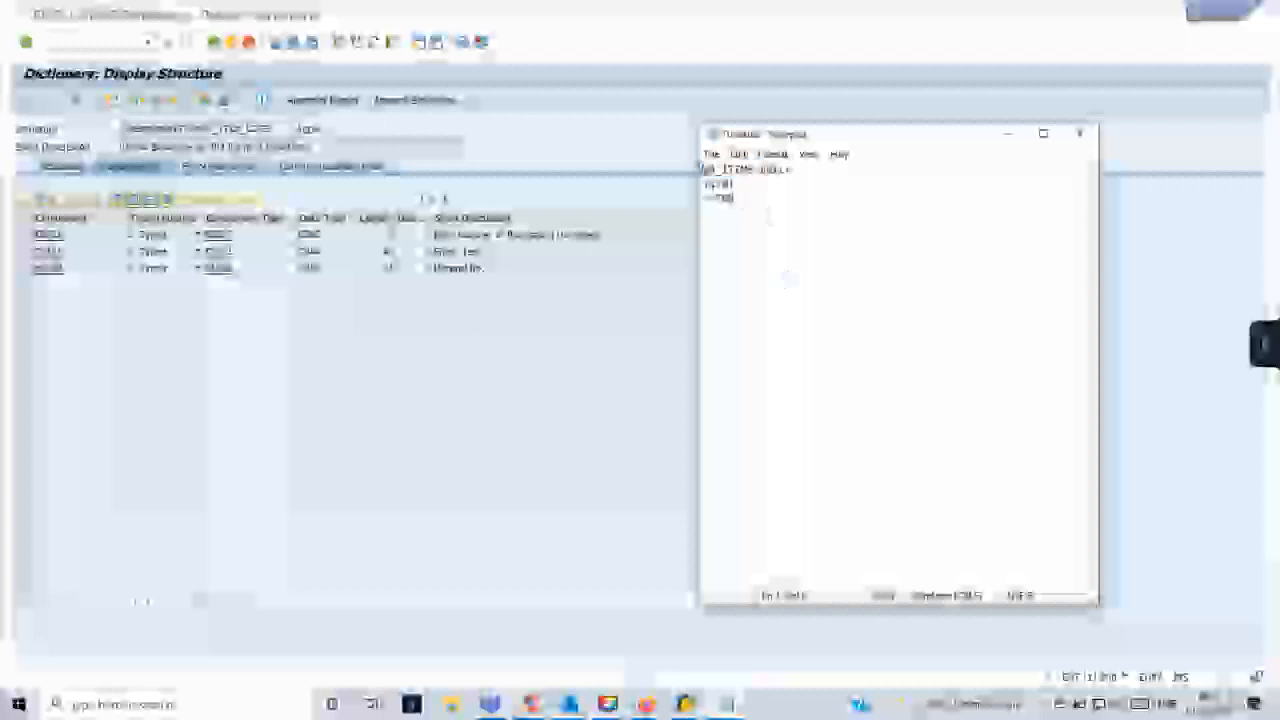
pyautogui.hotkey('ctrl', 'v')
pyautogui.press('Down')
pyautogui.hotkey('ctrl', 'v')
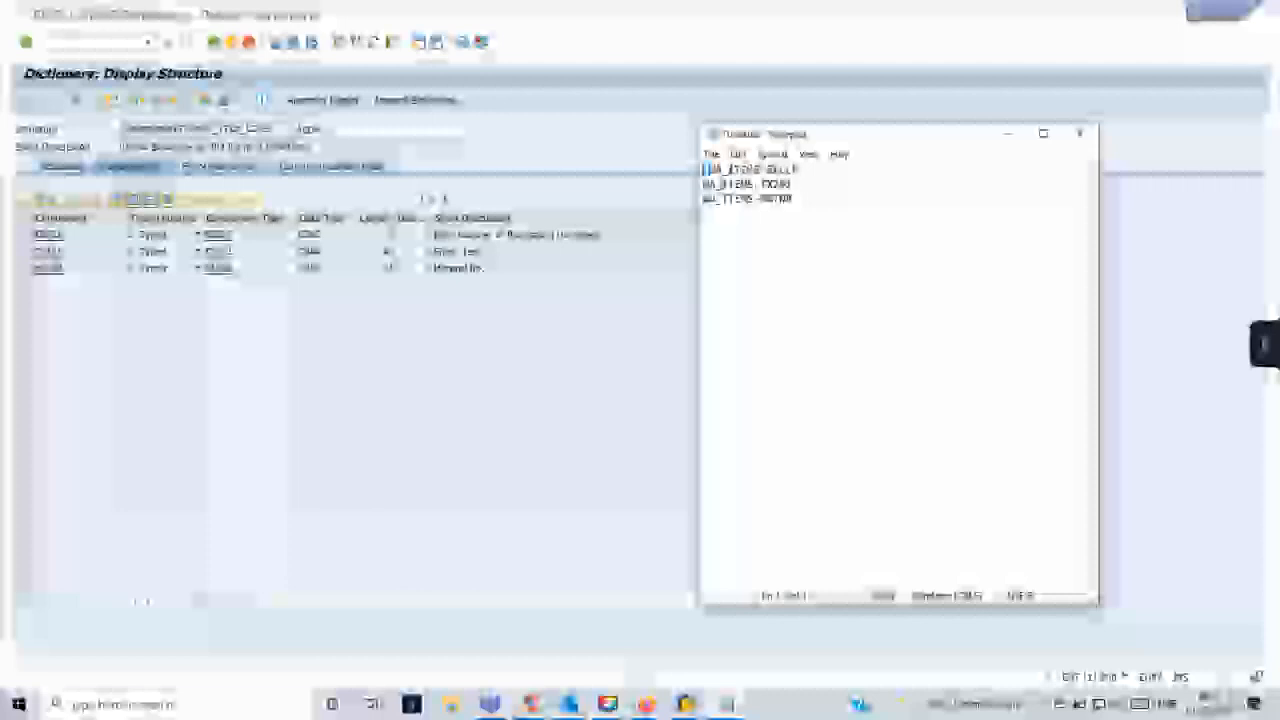
# - Enclose all three WA_ITEMS field names in Notepad with an ampersand before and after each one
pyautogui.press('Down')
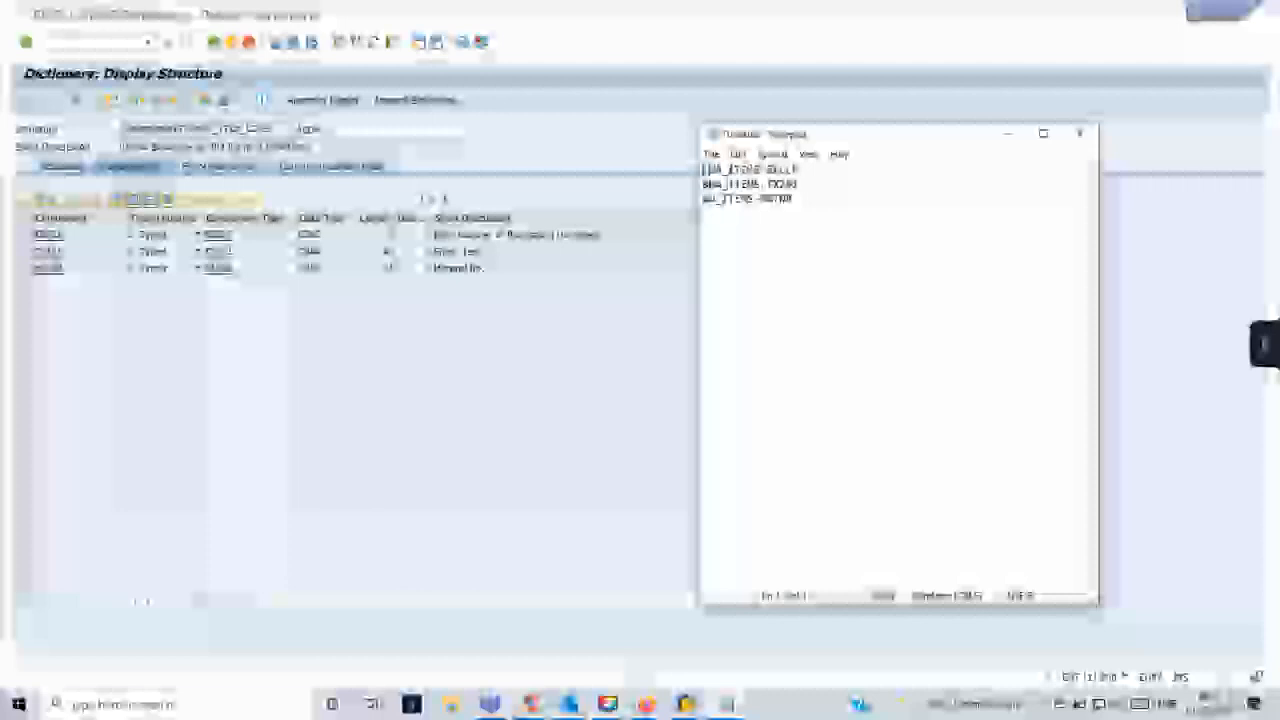
pyautogui.press('Down')
pyautogui.write('&')
pyautogui.click(806, 185)
pyautogui.write('&')
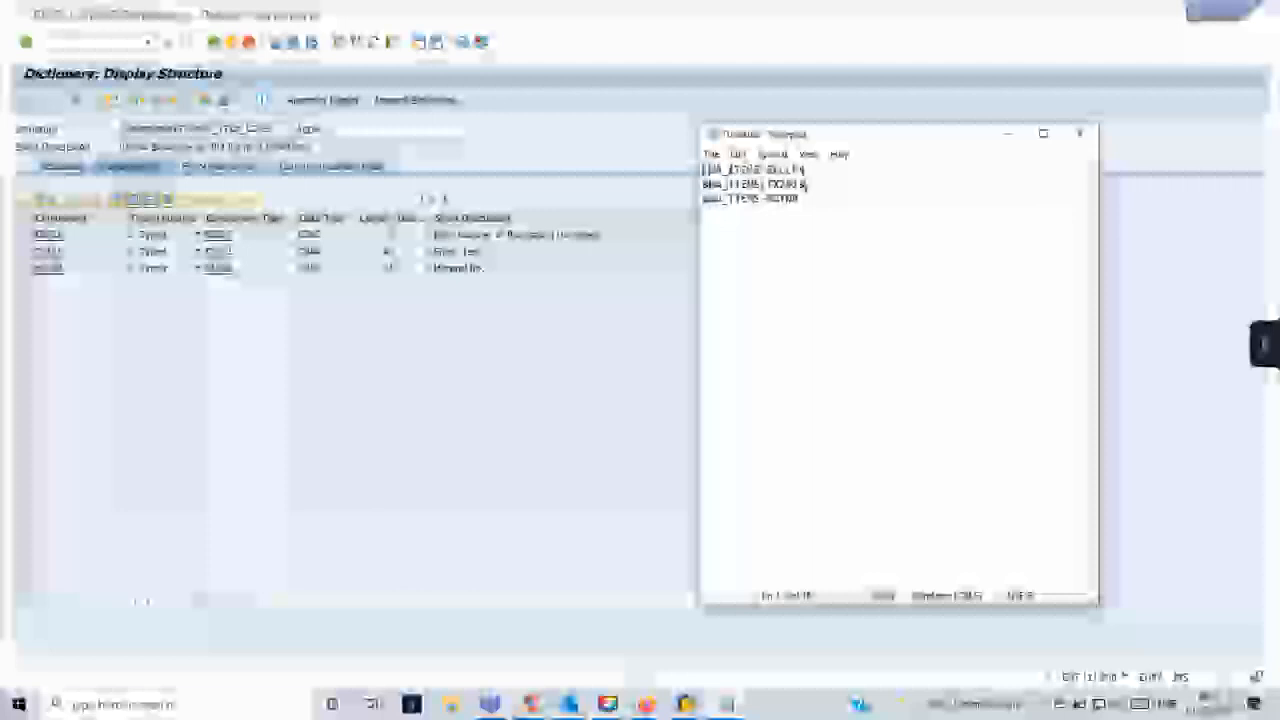
pyautogui.click(807, 199)
pyautogui.write('&')
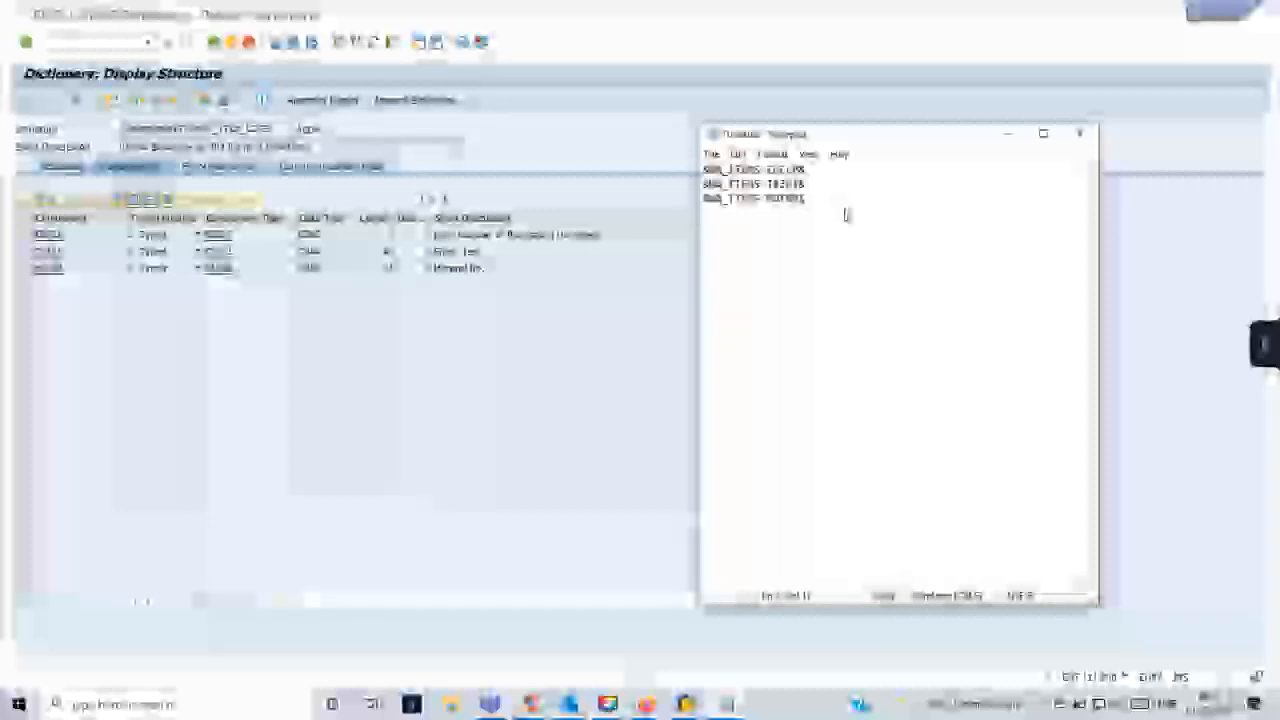
pyautogui.hotkey('ctrl', 's')
# - Switch back to SAP, leave the structure display and reopen the ZDEMOSMARTFORM form for changing
pyautogui.click(1260, 177)
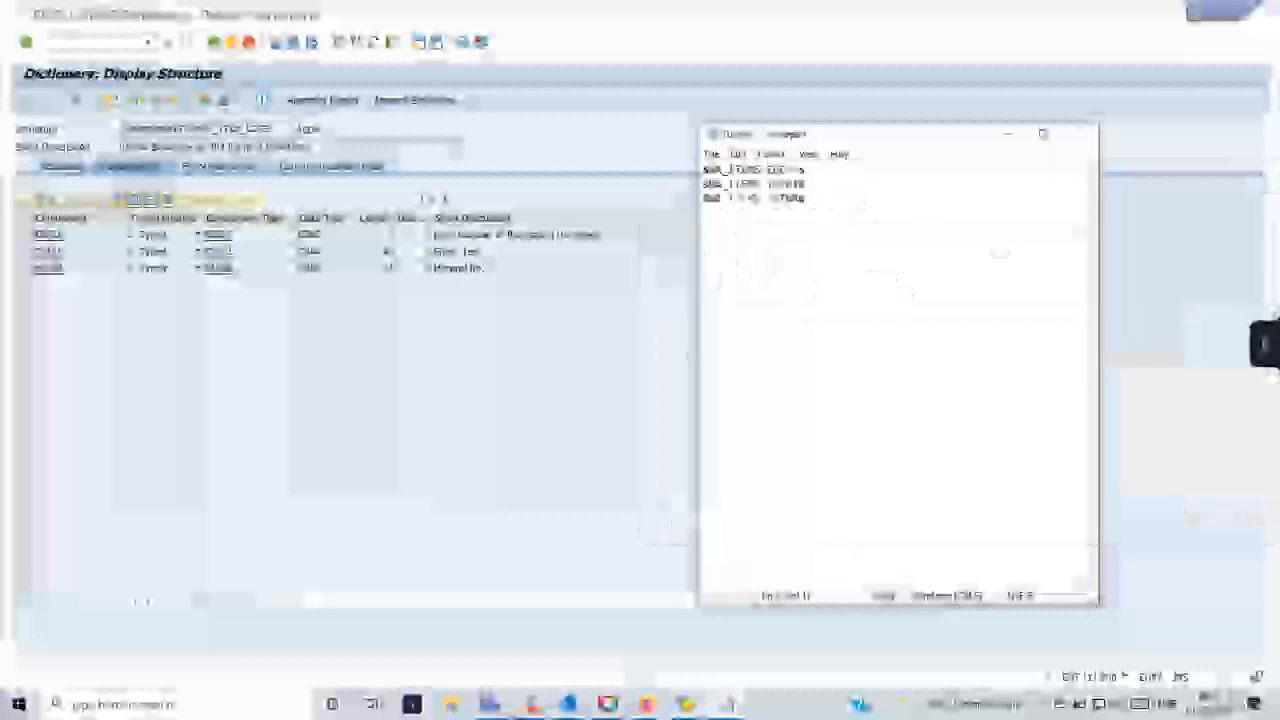
pyautogui.click(636, 676)
pyautogui.click(213, 42)
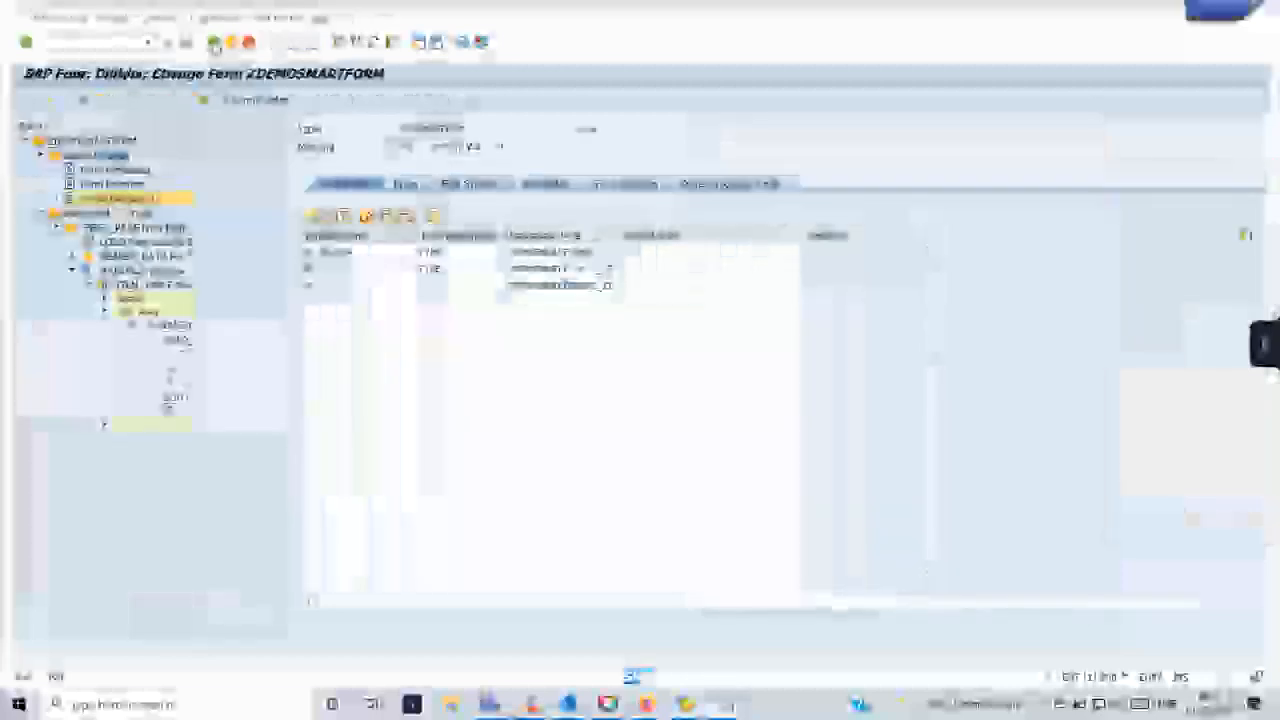
pyautogui.click(213, 42)
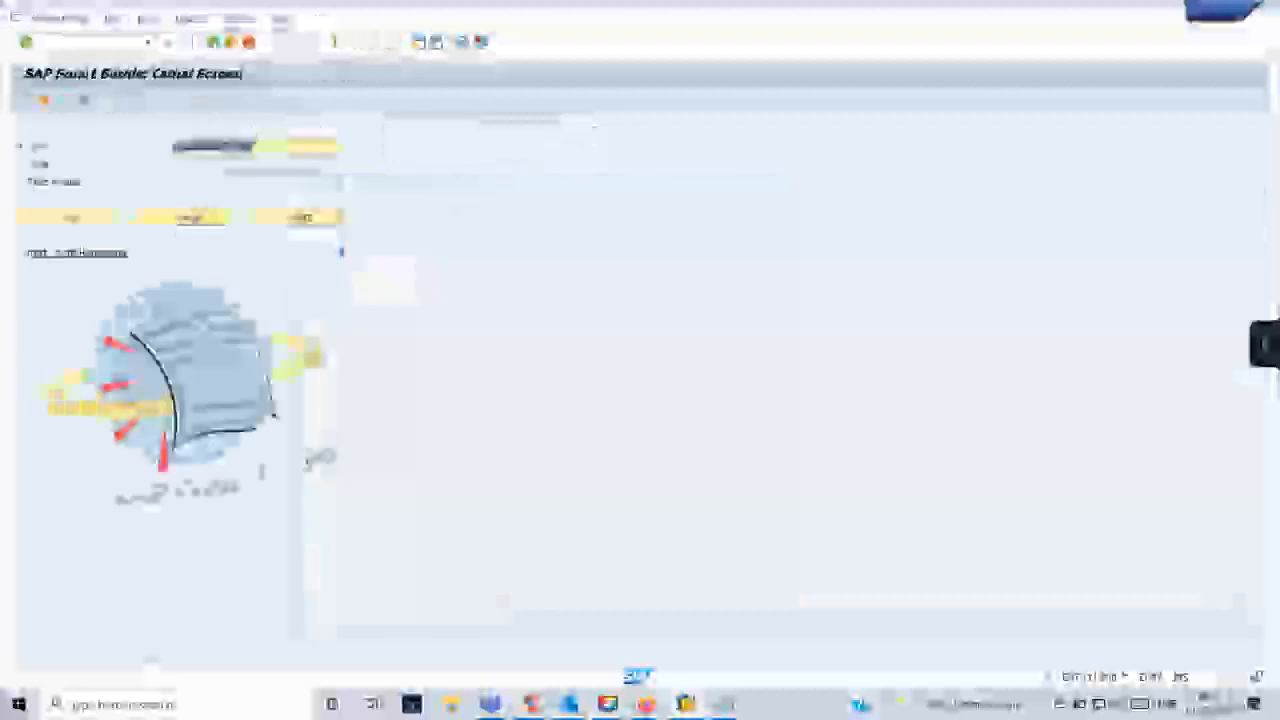
pyautogui.click(190, 217)
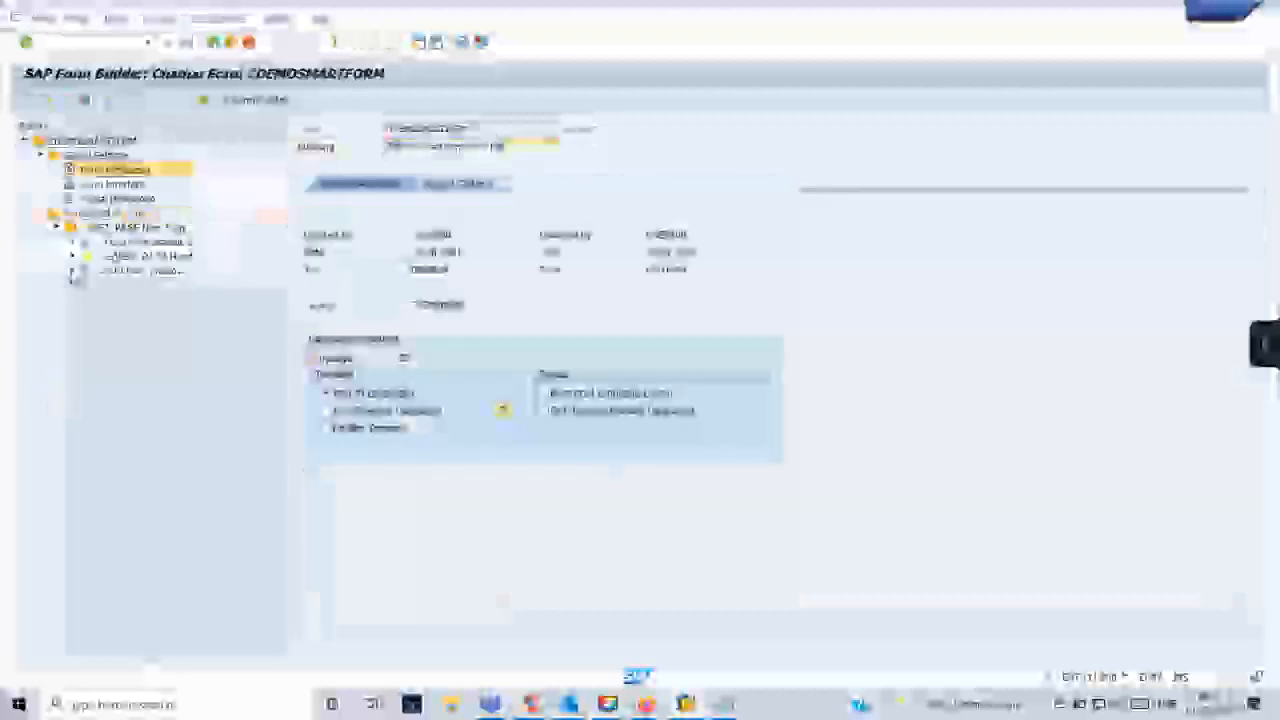
# - Expand the main window's item table down to its main area, table line and the text nodes of all three cells
pyautogui.click(73, 271)
pyautogui.click(88, 285)
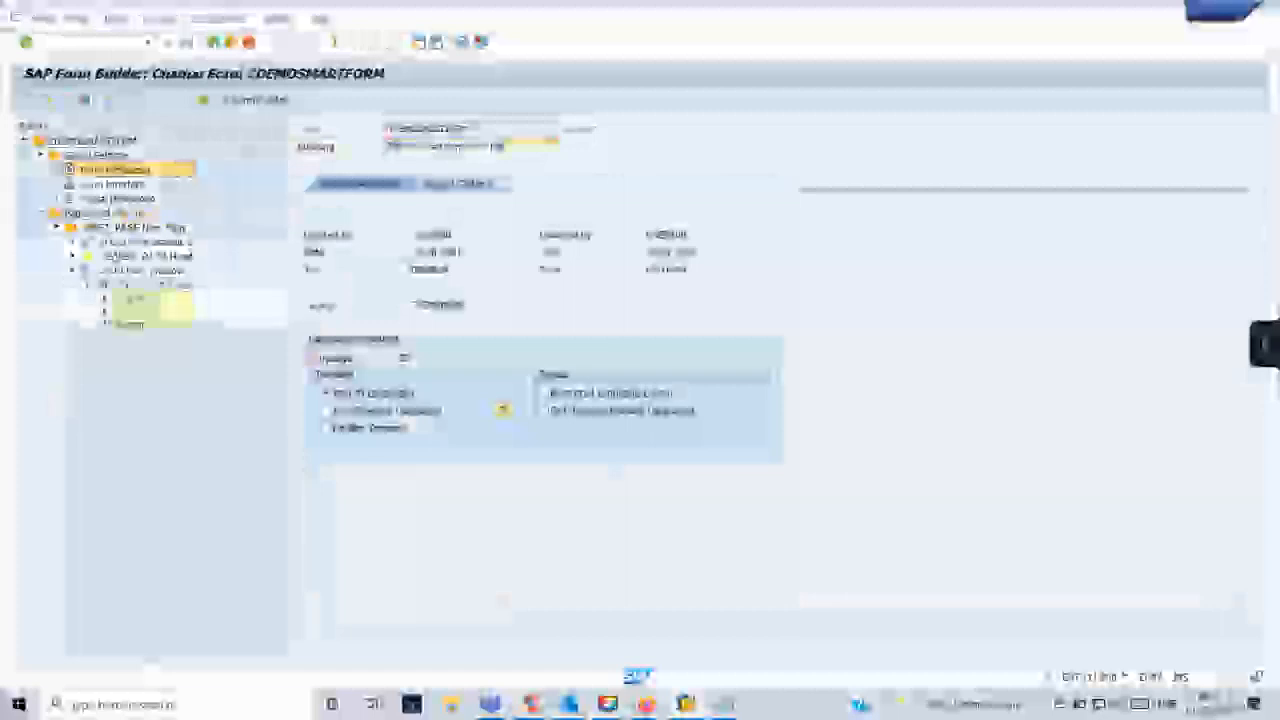
pyautogui.click(104, 311)
pyautogui.click(120, 325)
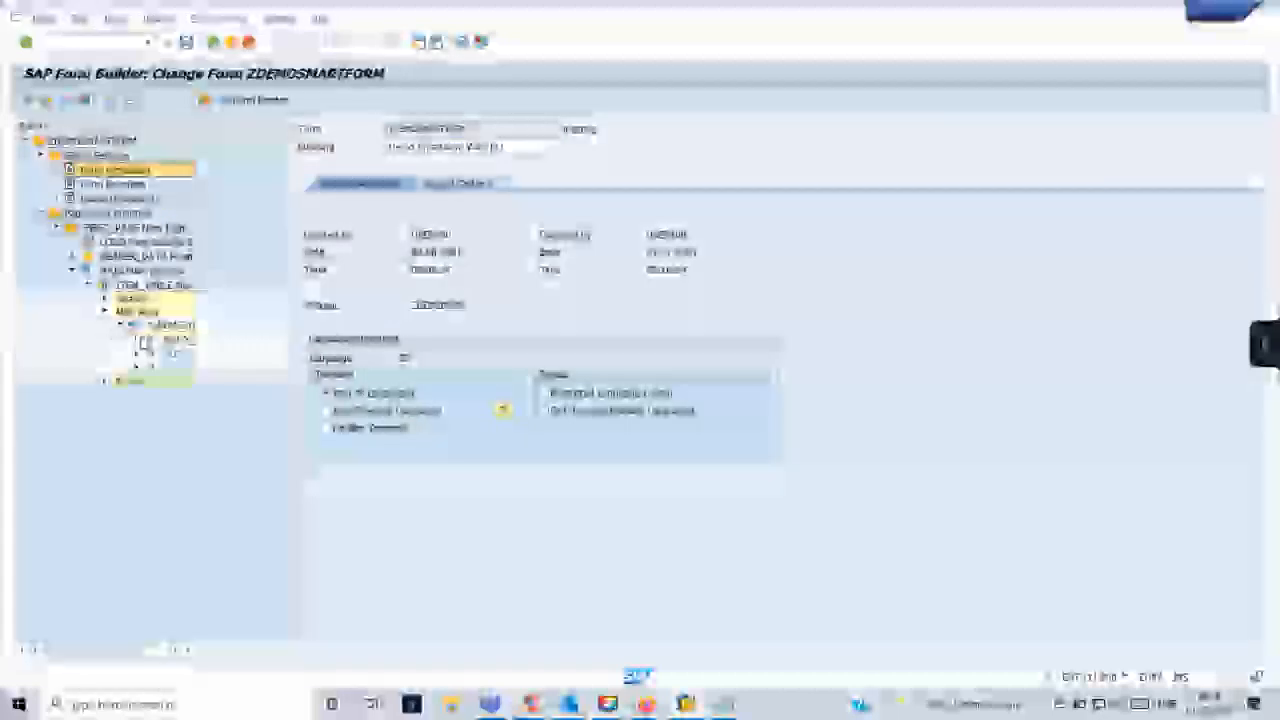
pyautogui.click(136, 339)
pyautogui.click(136, 367)
pyautogui.click(136, 396)
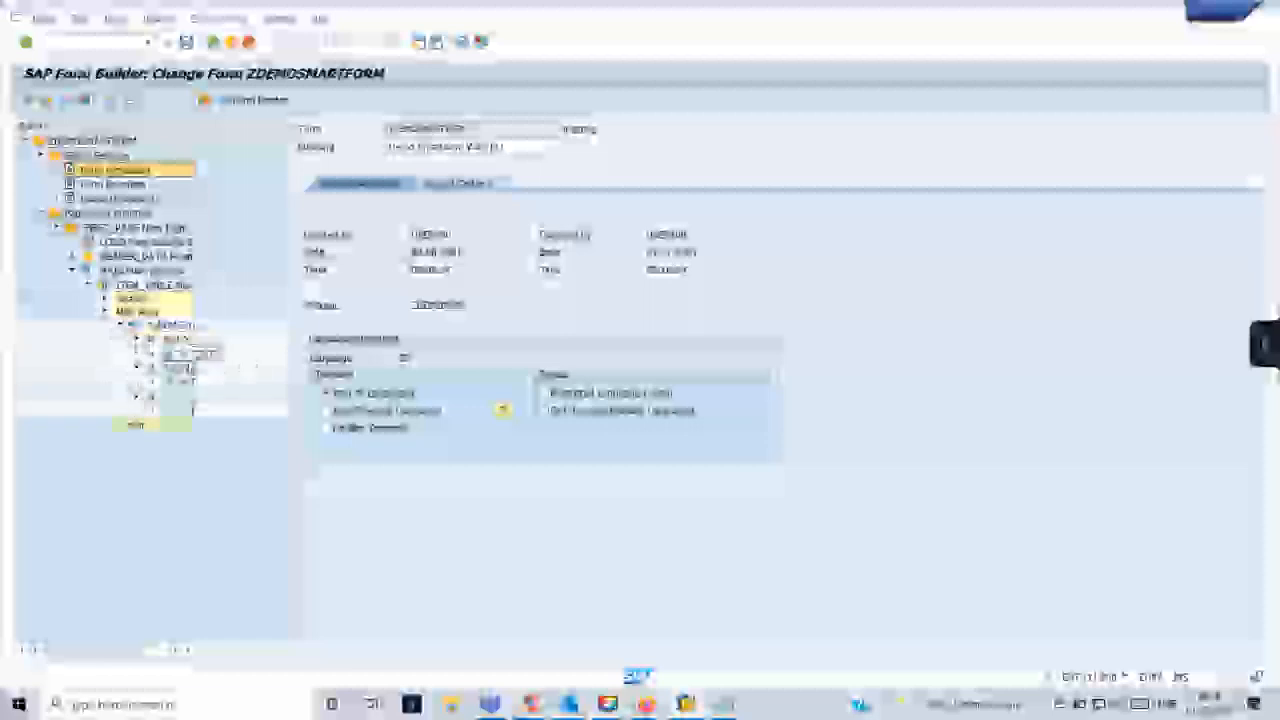
# - Open the first item cell's text node in the full text editor, dismissing the Microsoft Visual Basic warning dialogs
pyautogui.doubleClick(186, 352)
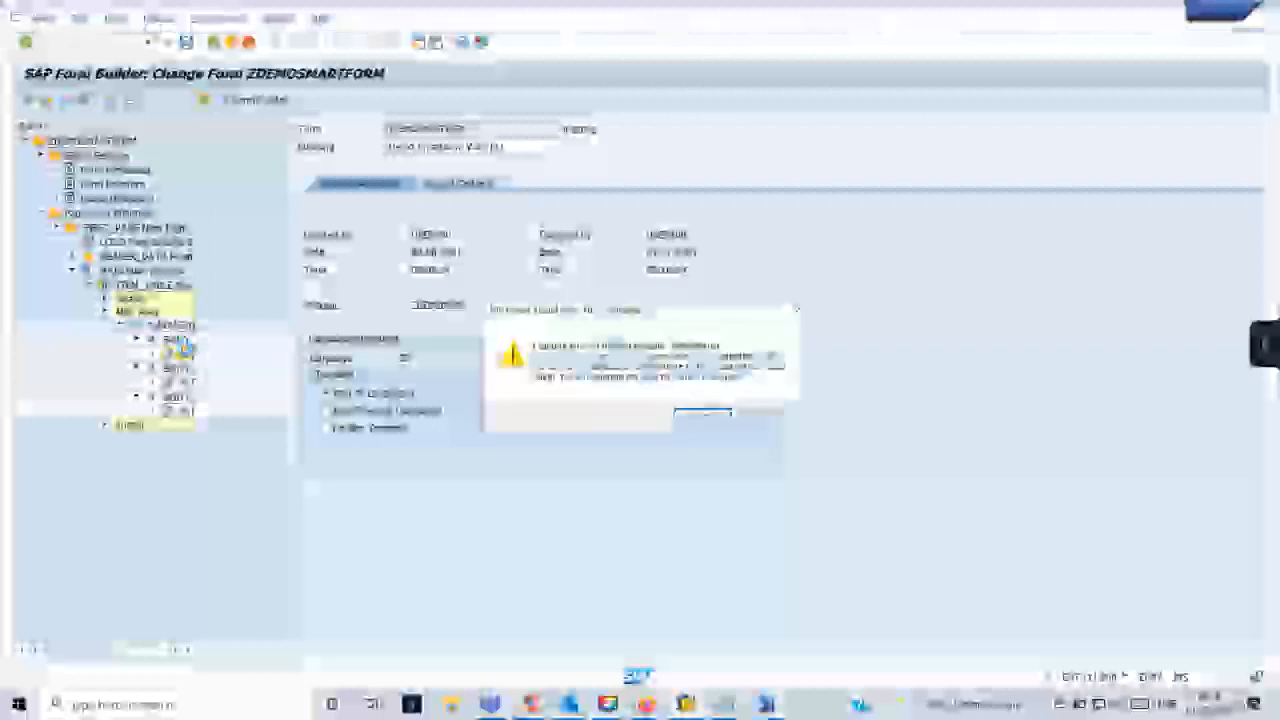
pyautogui.click(711, 415)
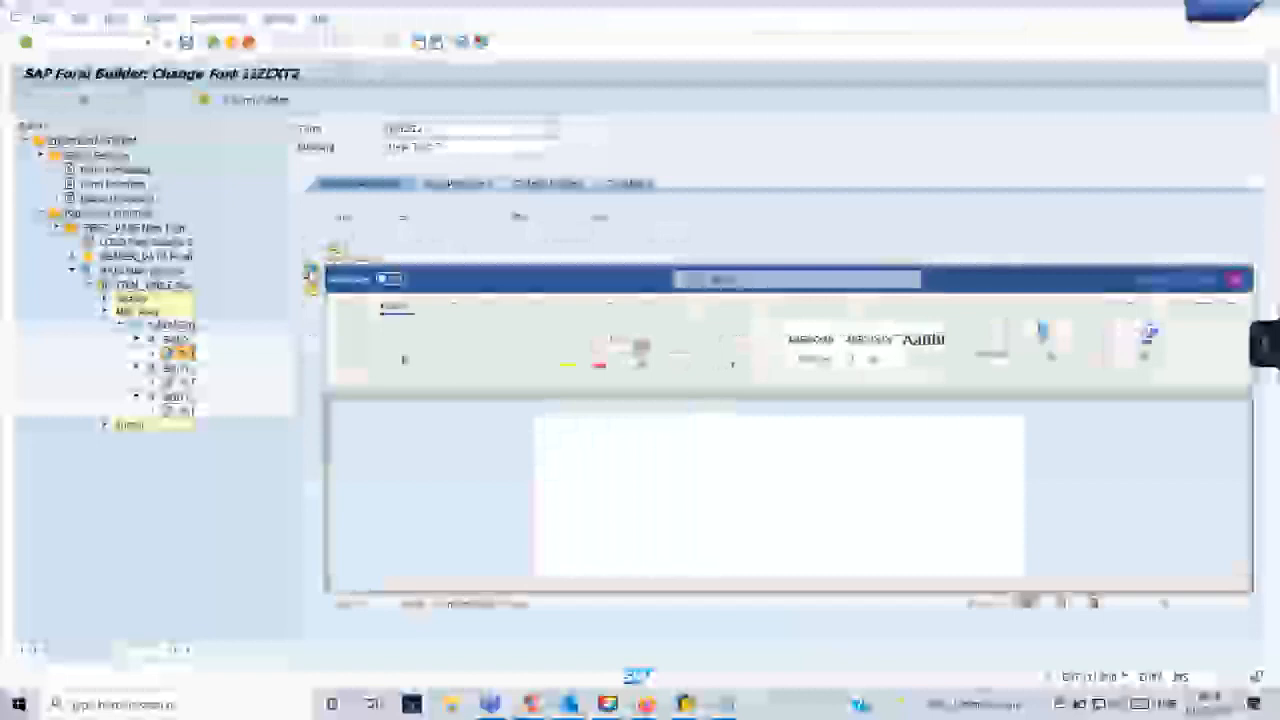
pyautogui.click(700, 416)
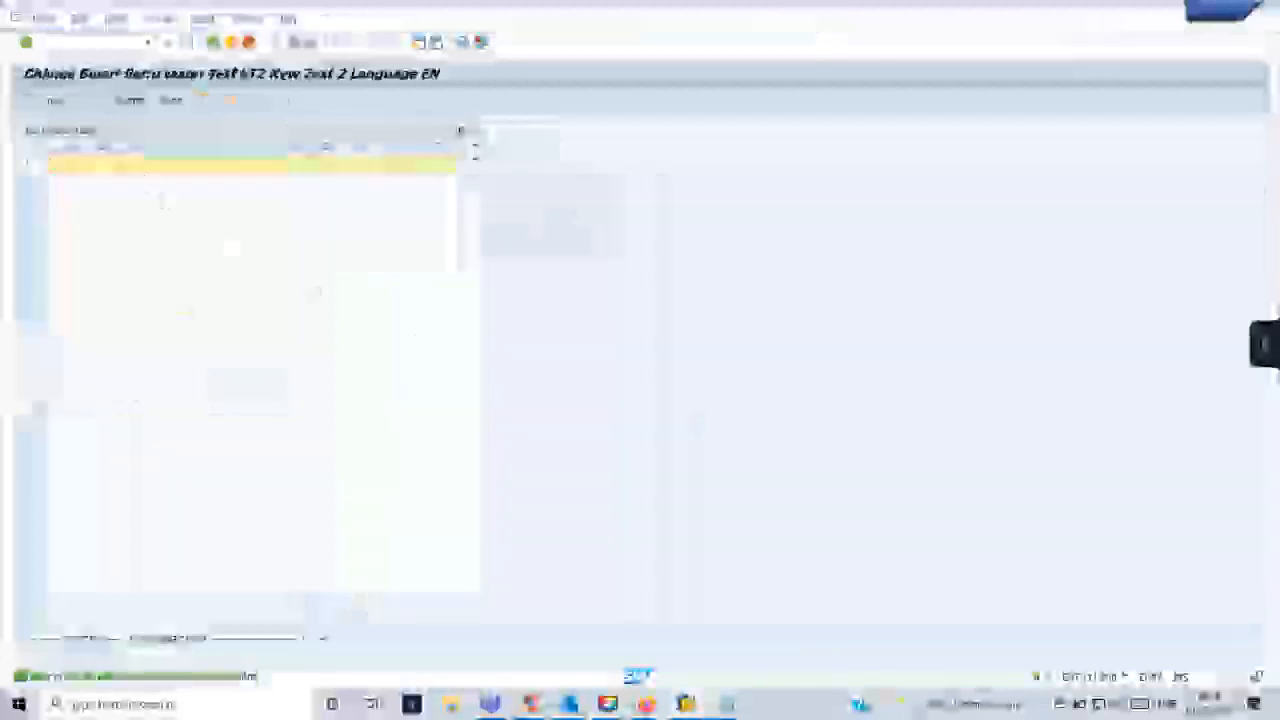
# - Copy the first field, &WA_ITEMS-EBELP&, from Notepad into the first cell's text in the SAP text editor
pyautogui.moveTo(727, 704)
pyautogui.click(790, 648)
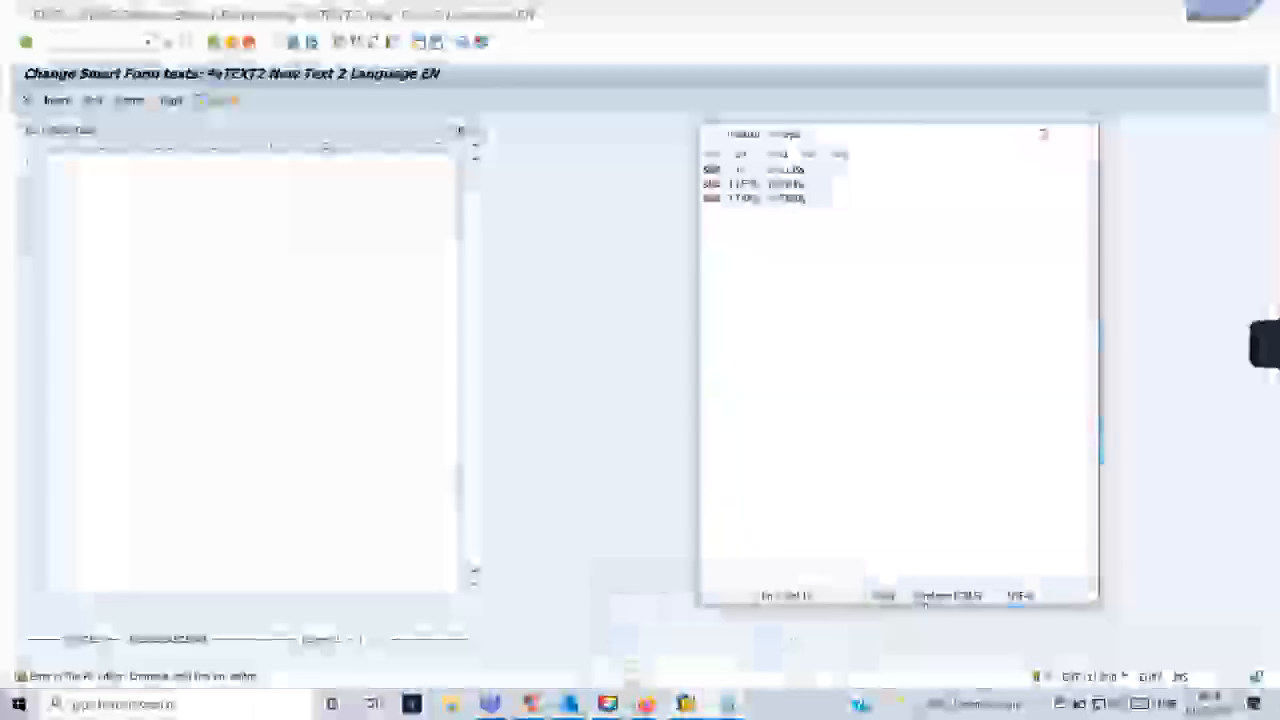
pyautogui.moveTo(807, 170); pyautogui.dragTo(704, 170)
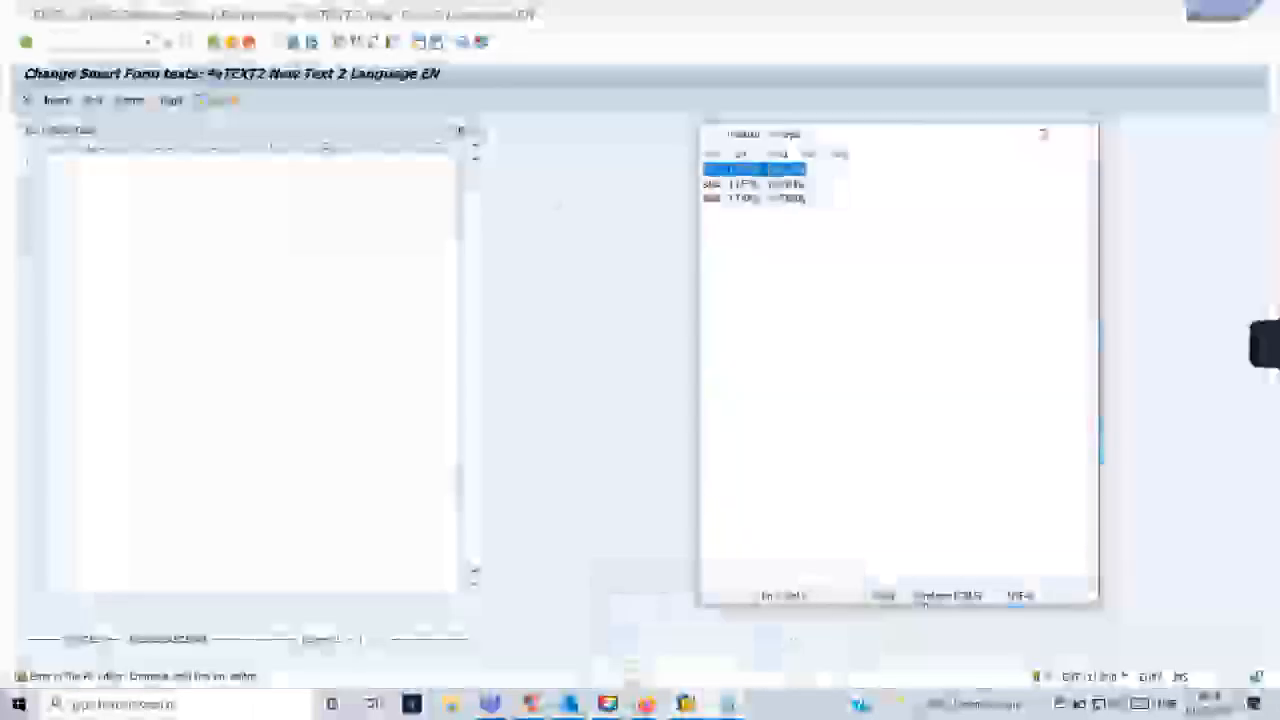
pyautogui.click(92, 162)
pyautogui.hotkey('ctrl', 'v')
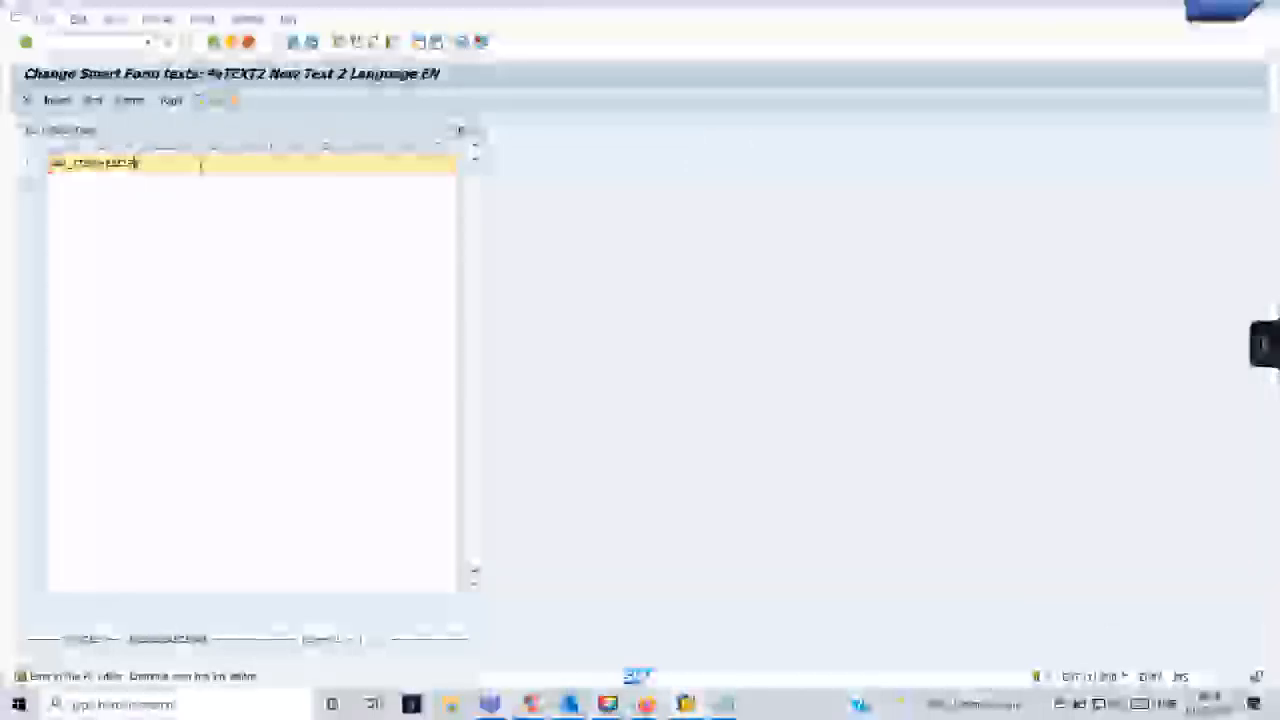
pyautogui.write('ame')
pyautogui.press('BackSpace')
pyautogui.press('BackSpace')
pyautogui.press('BackSpace')
# - Leave the text editor, saving the first cell's changed text and closing the Microsoft Visual Basic warning
pyautogui.click(214, 42)
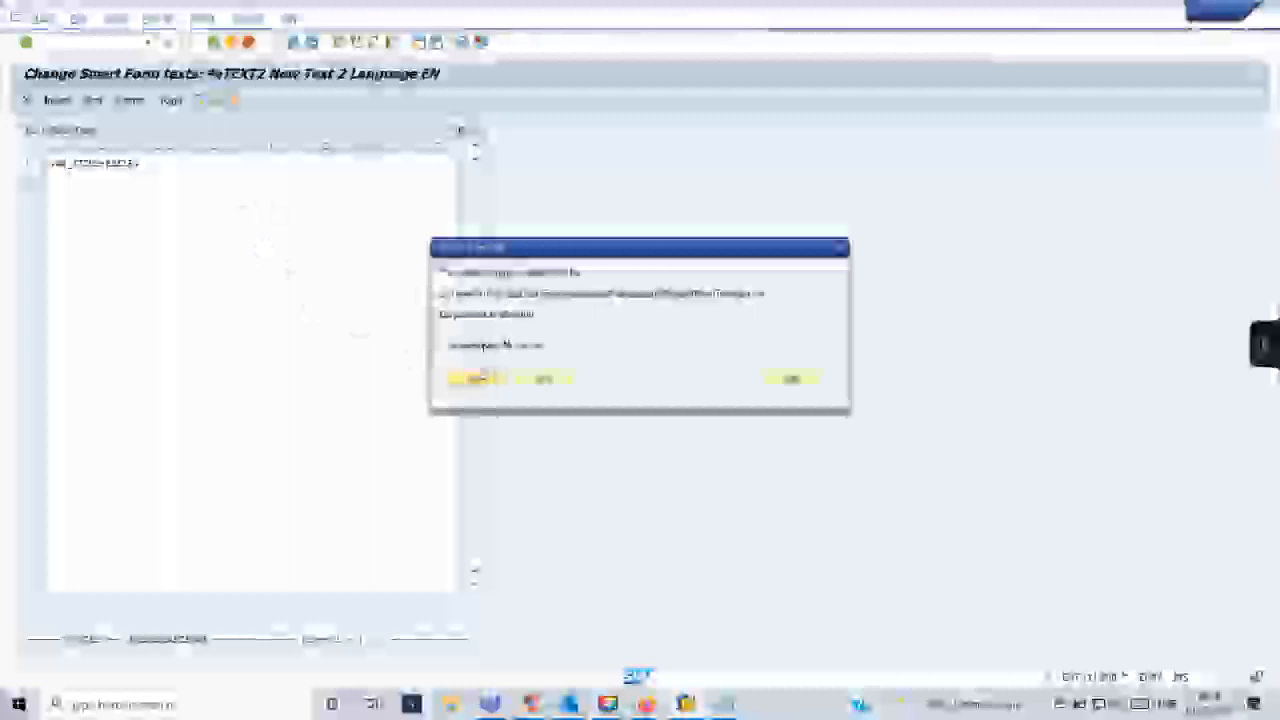
pyautogui.click(490, 379)
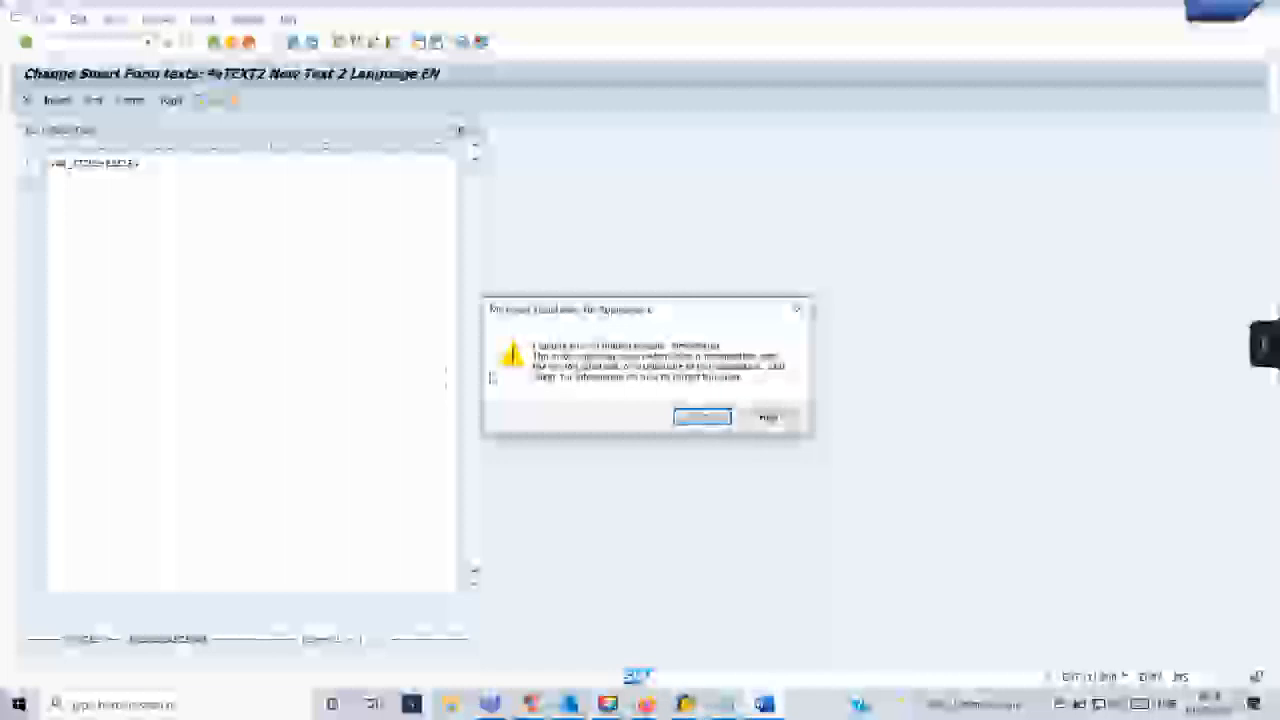
pyautogui.click(716, 418)
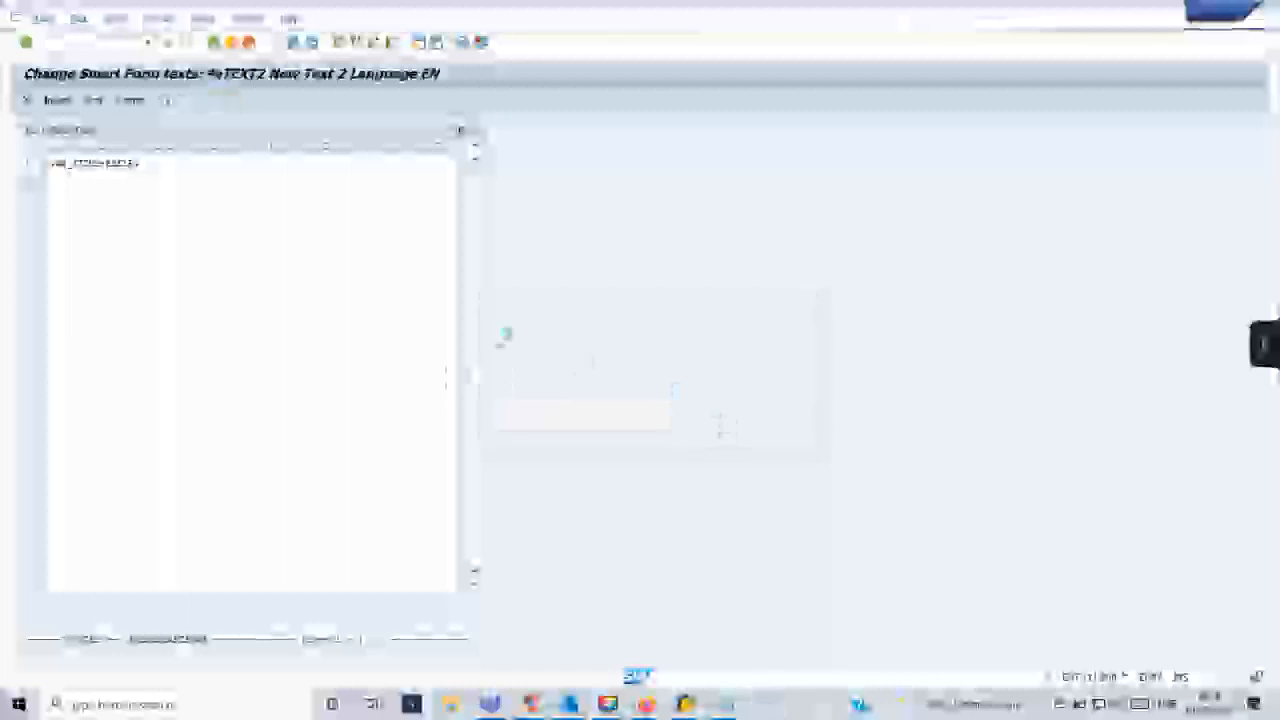
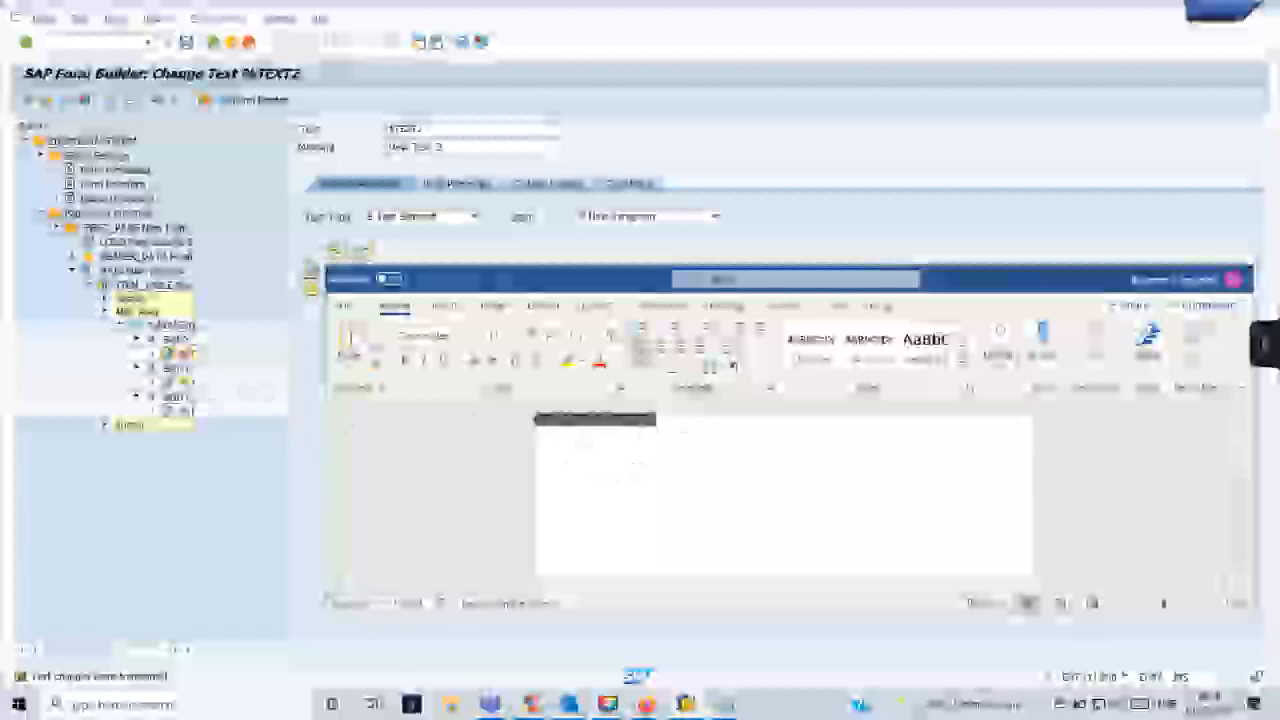
# - Open the second item cell's text node, %TEXT3, in the full text editor, dismissing the Microsoft Visual Basic warning dialogs
pyautogui.click(700, 417)
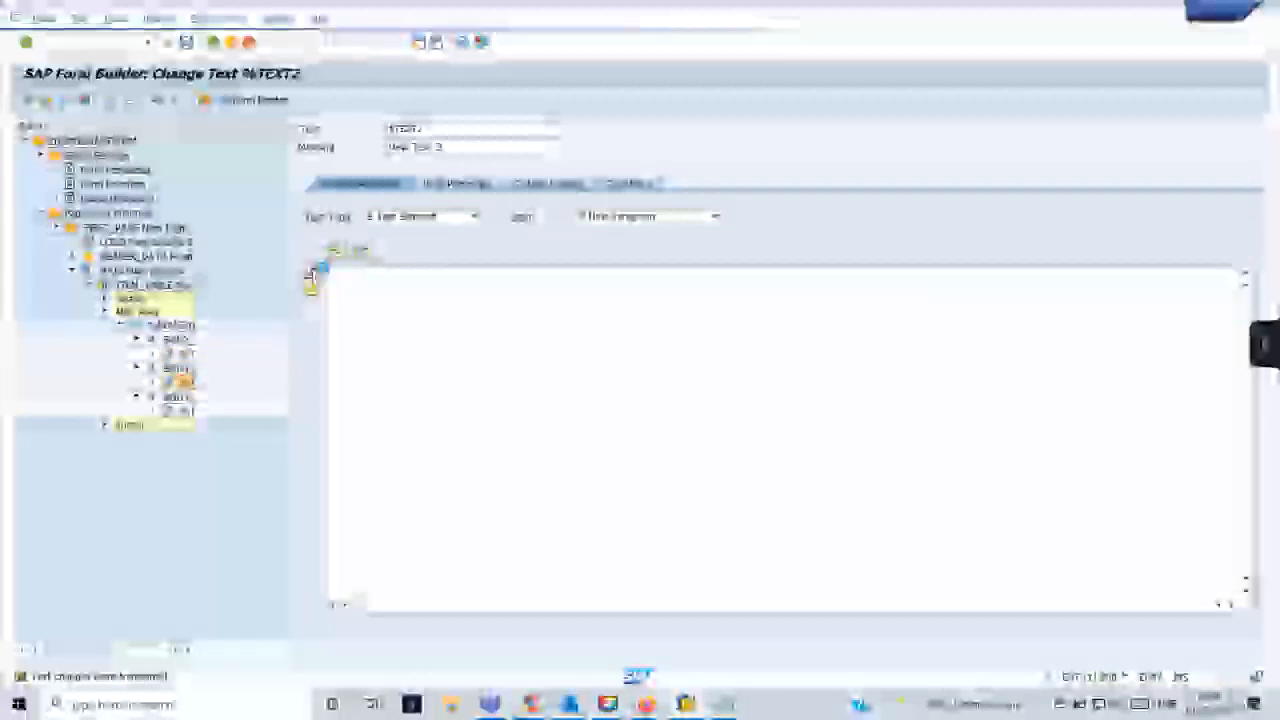
pyautogui.click(311, 280)
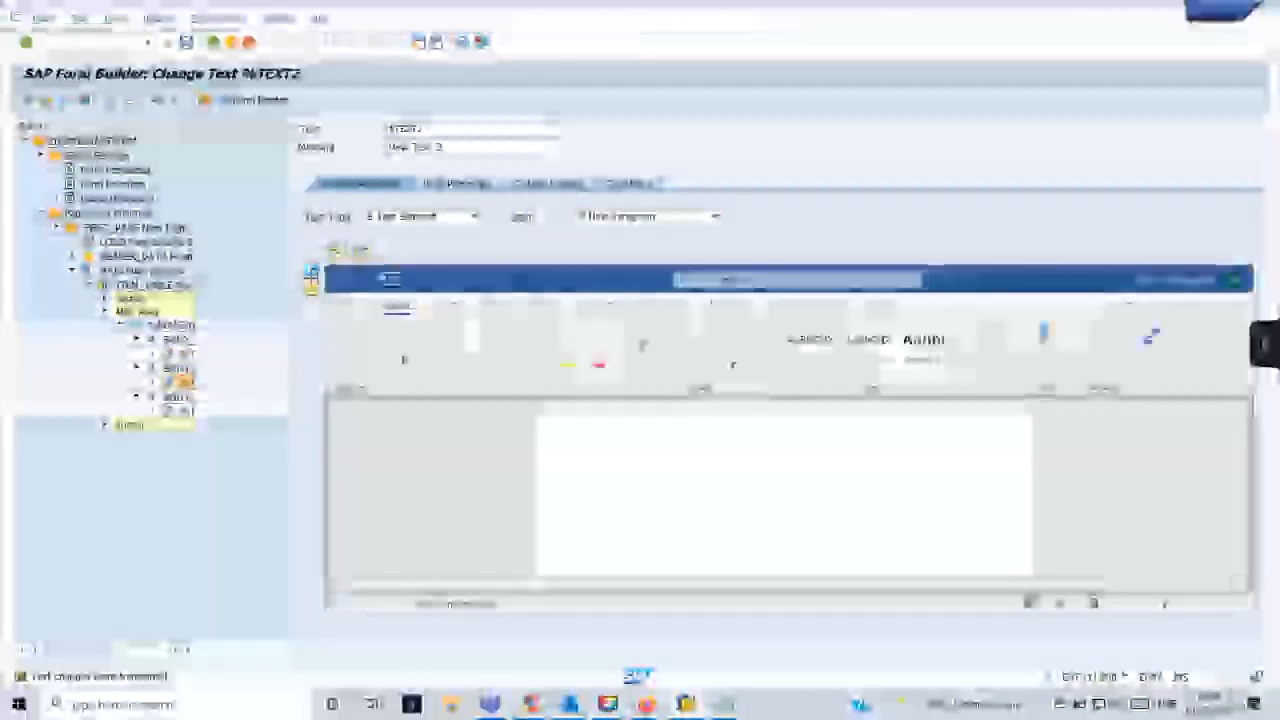
pyautogui.click(700, 418)
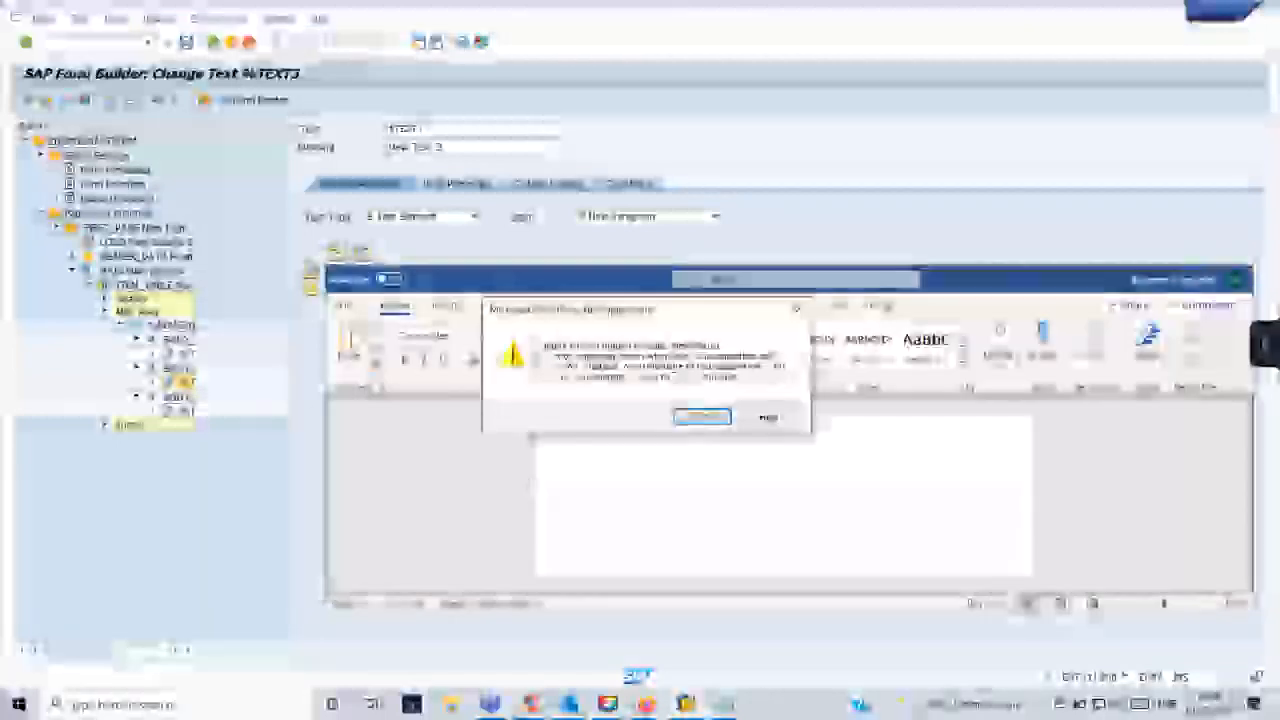
pyautogui.click(312, 280)
pyautogui.click(700, 418)
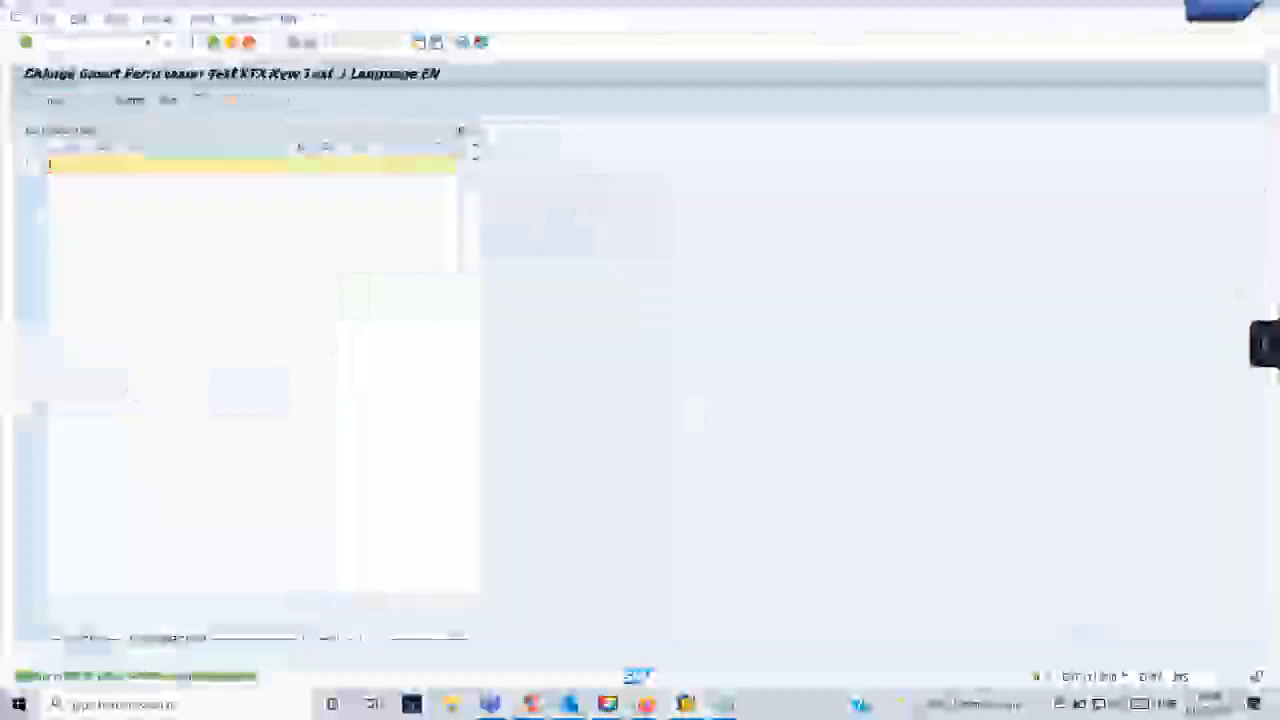
# - Copy the second WA_ITEMS field from Notepad into the second cell's text in the SAP text editor
pyautogui.click(728, 706)
pyautogui.click(808, 632)
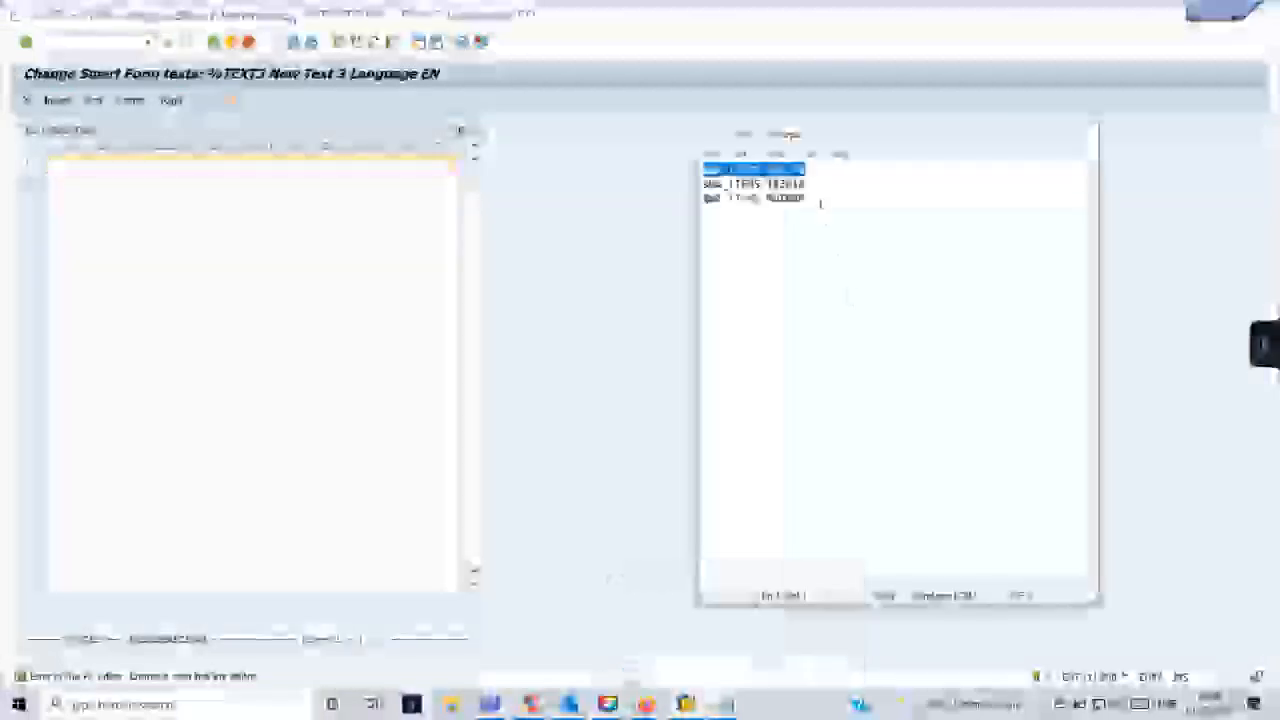
pyautogui.moveTo(806, 185); pyautogui.dragTo(697, 184)
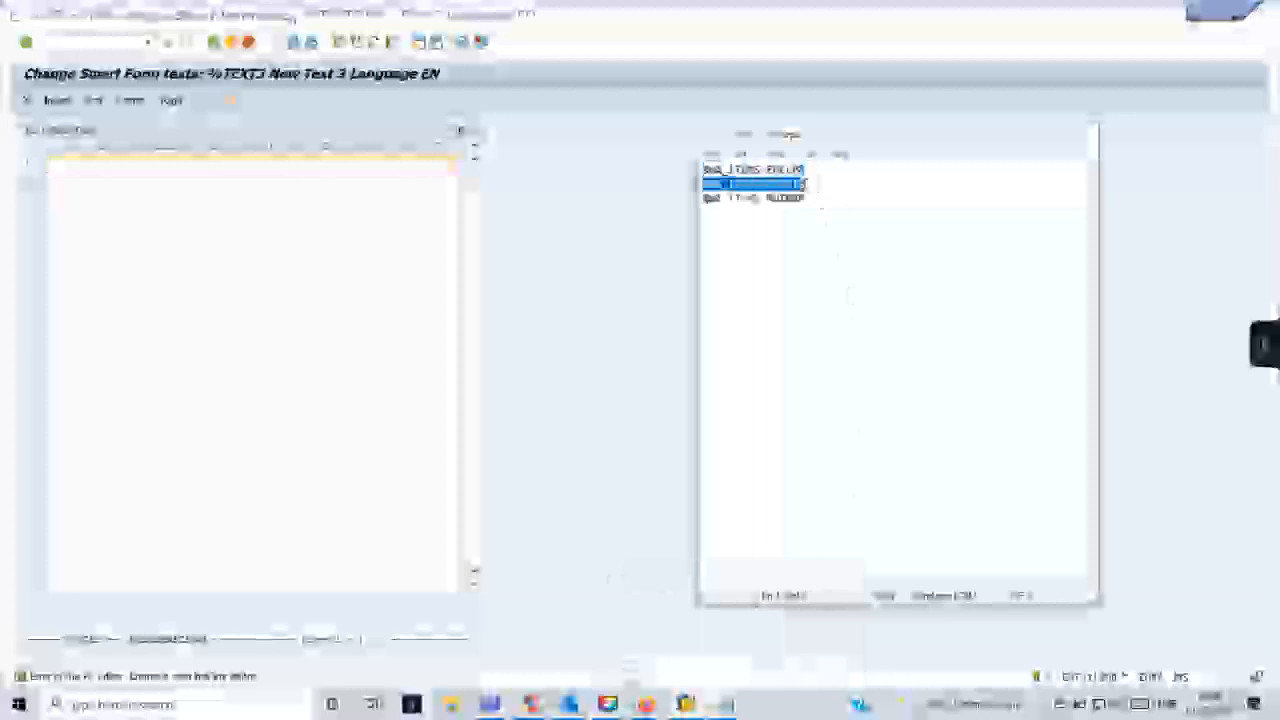
pyautogui.click(343, 163)
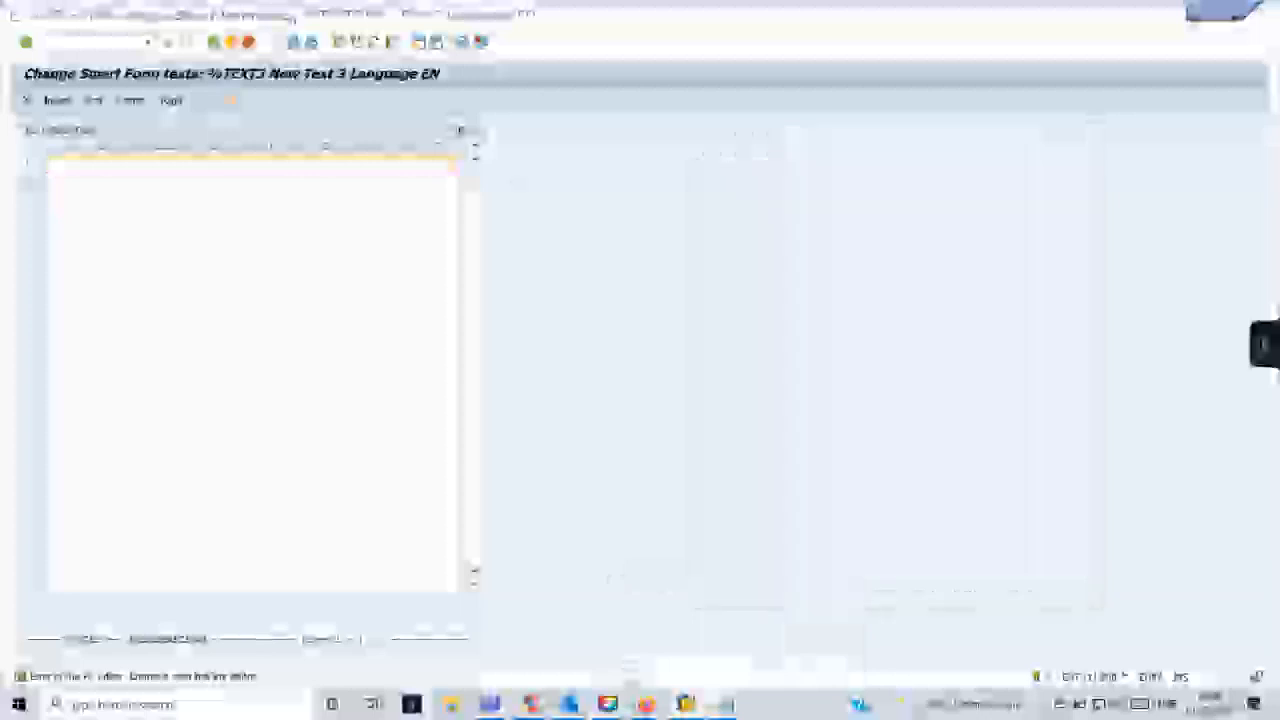
pyautogui.hotkey('ctrl', 'v')
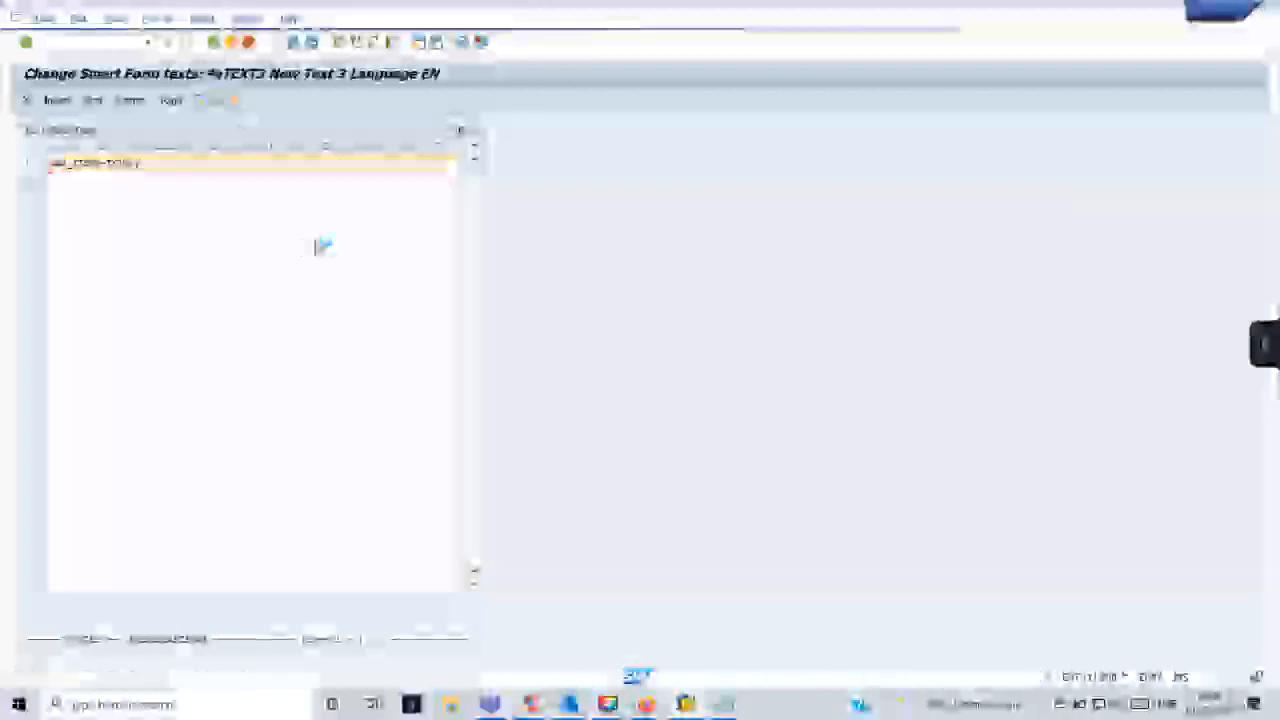
# - Leave the text editor, saving the second cell's changed text, and dismiss the Visual Basic warnings to reach the third cell's text node, %TEXT4
pyautogui.click(692, 418)
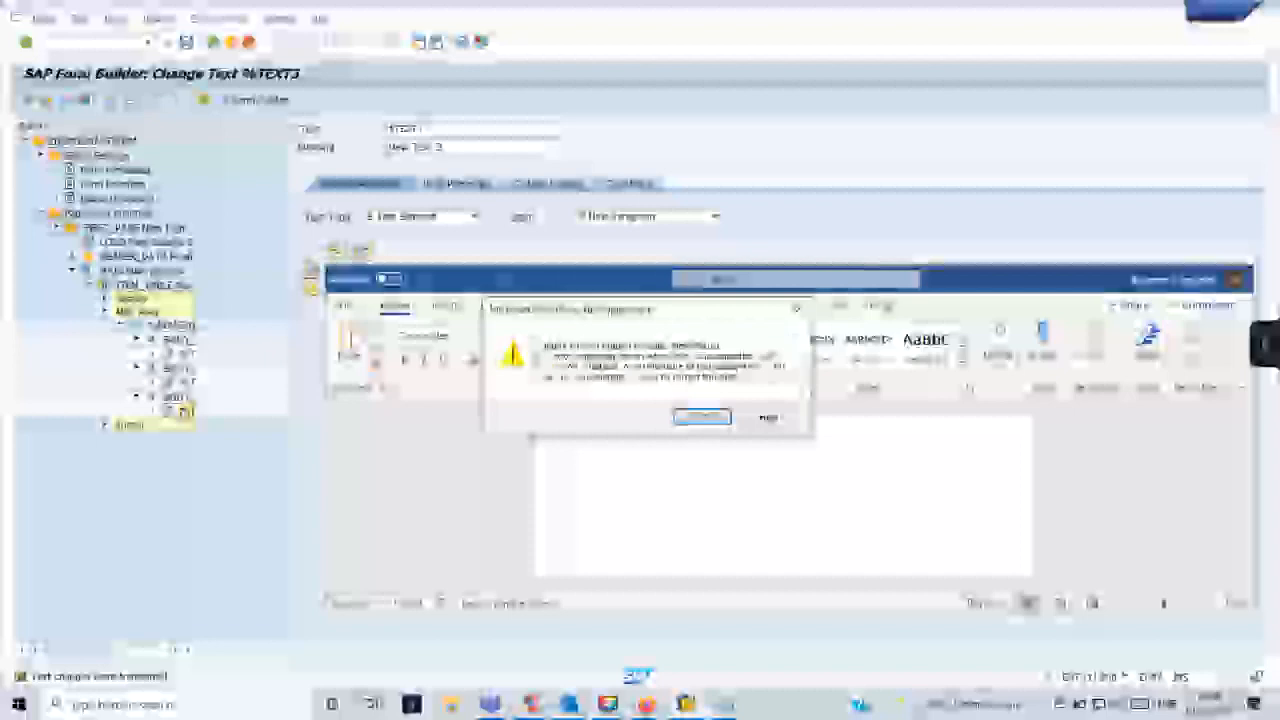
pyautogui.click(706, 418)
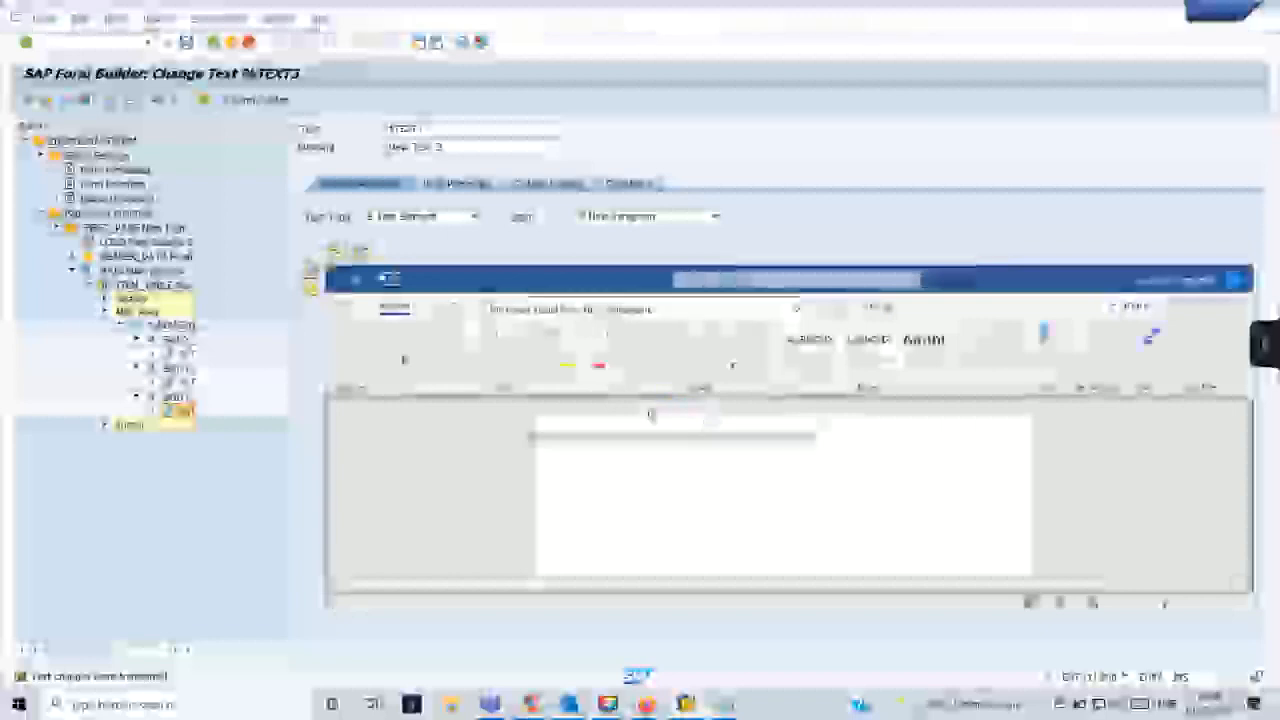
pyautogui.click(722, 418)
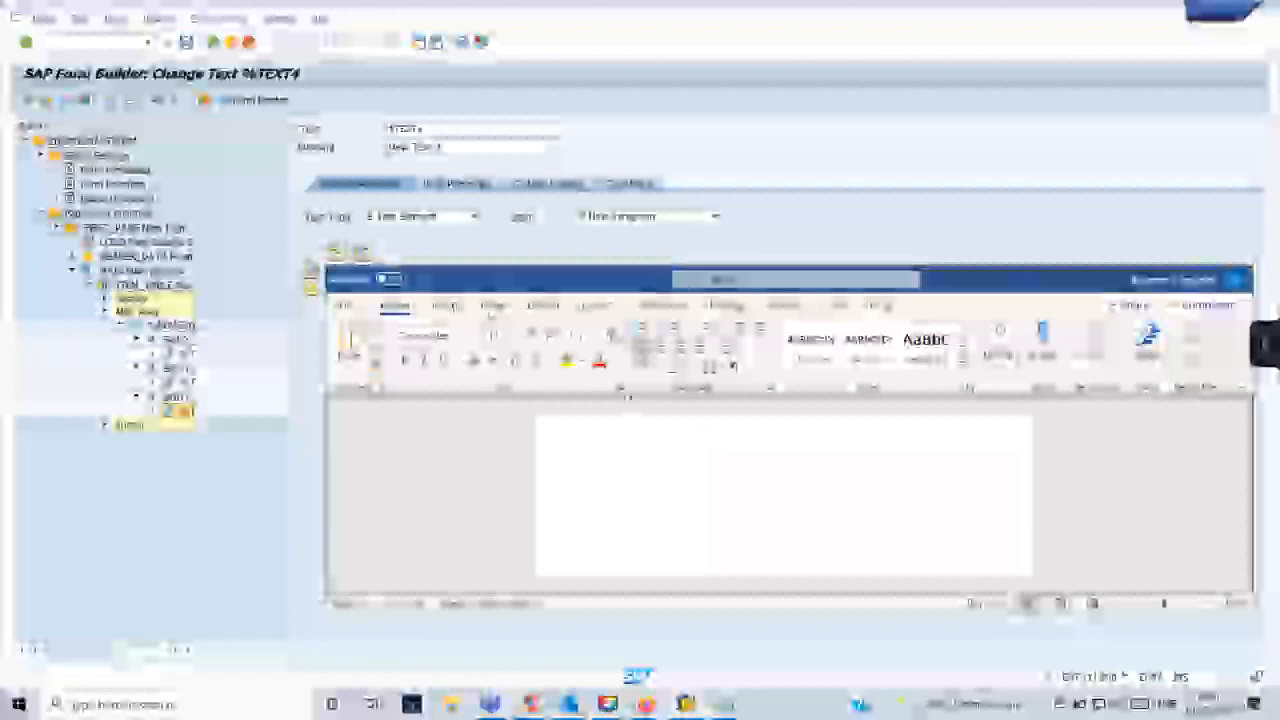
# - Save the Smart Form from the third cell's text node, dismissing the Microsoft Visual Basic warnings
pyautogui.click(446, 305)
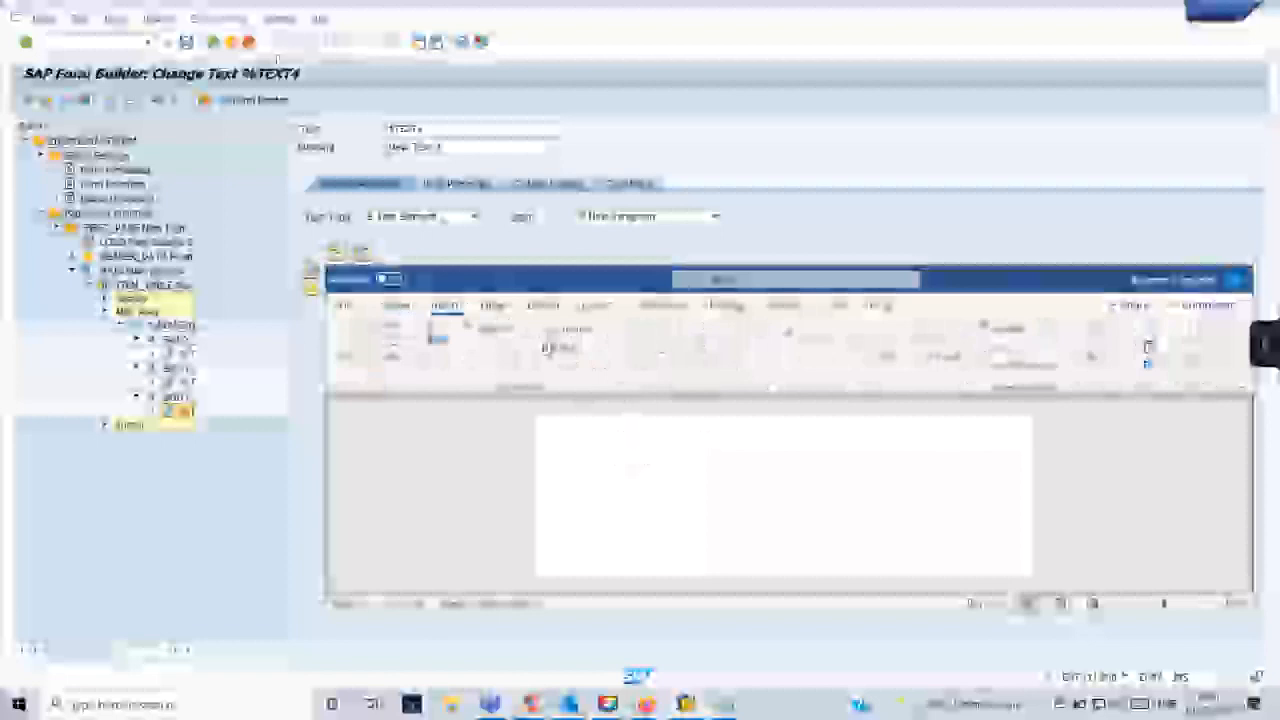
pyautogui.click(156, 20)
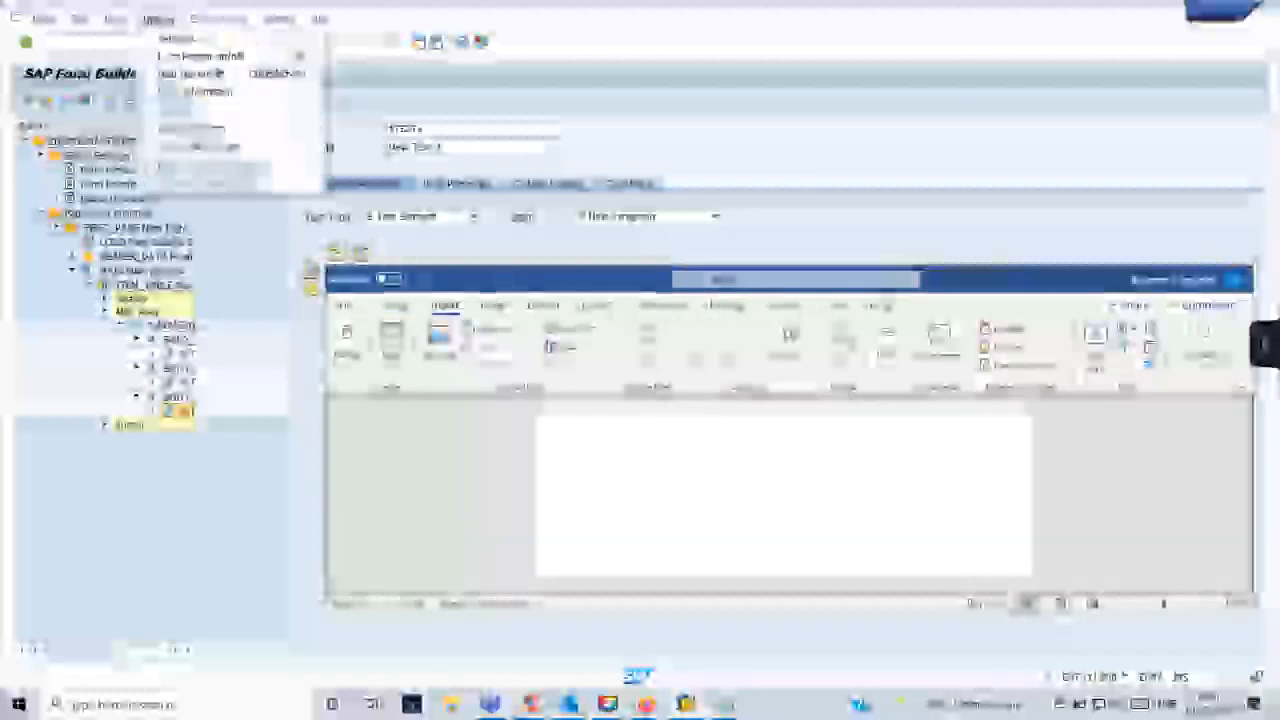
pyautogui.click(188, 39)
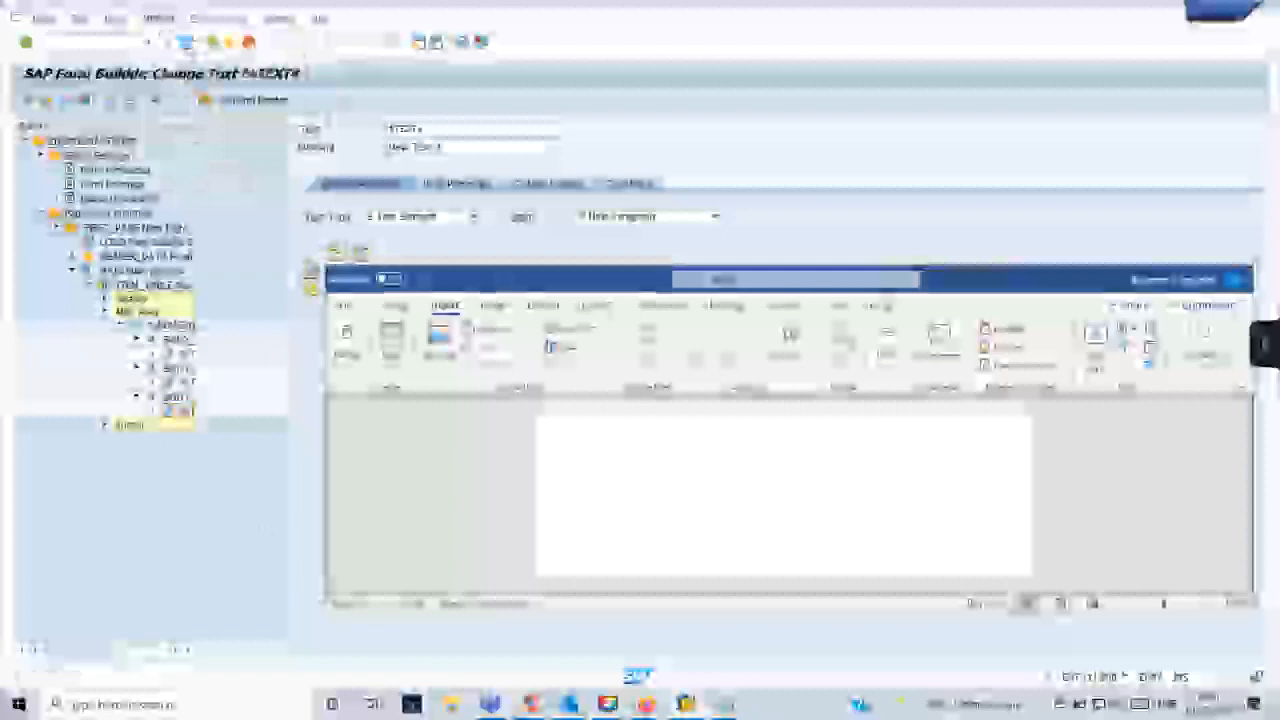
pyautogui.click(700, 417)
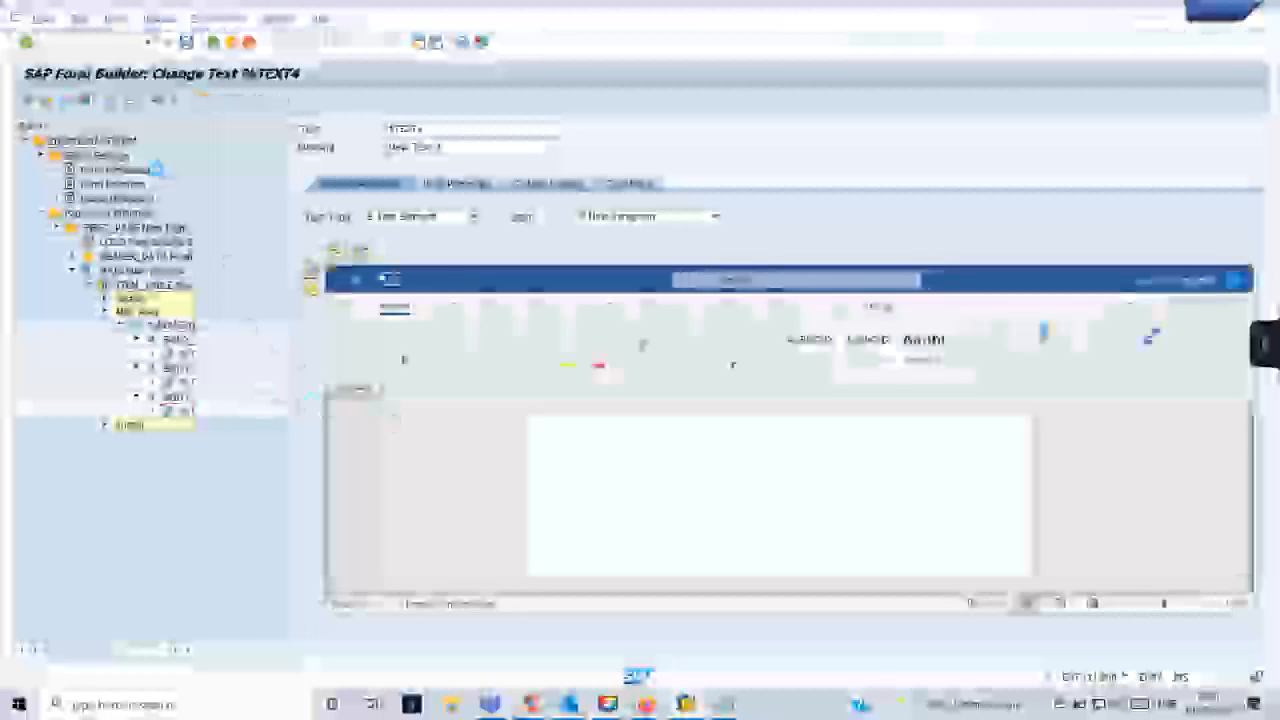
pyautogui.click(701, 418)
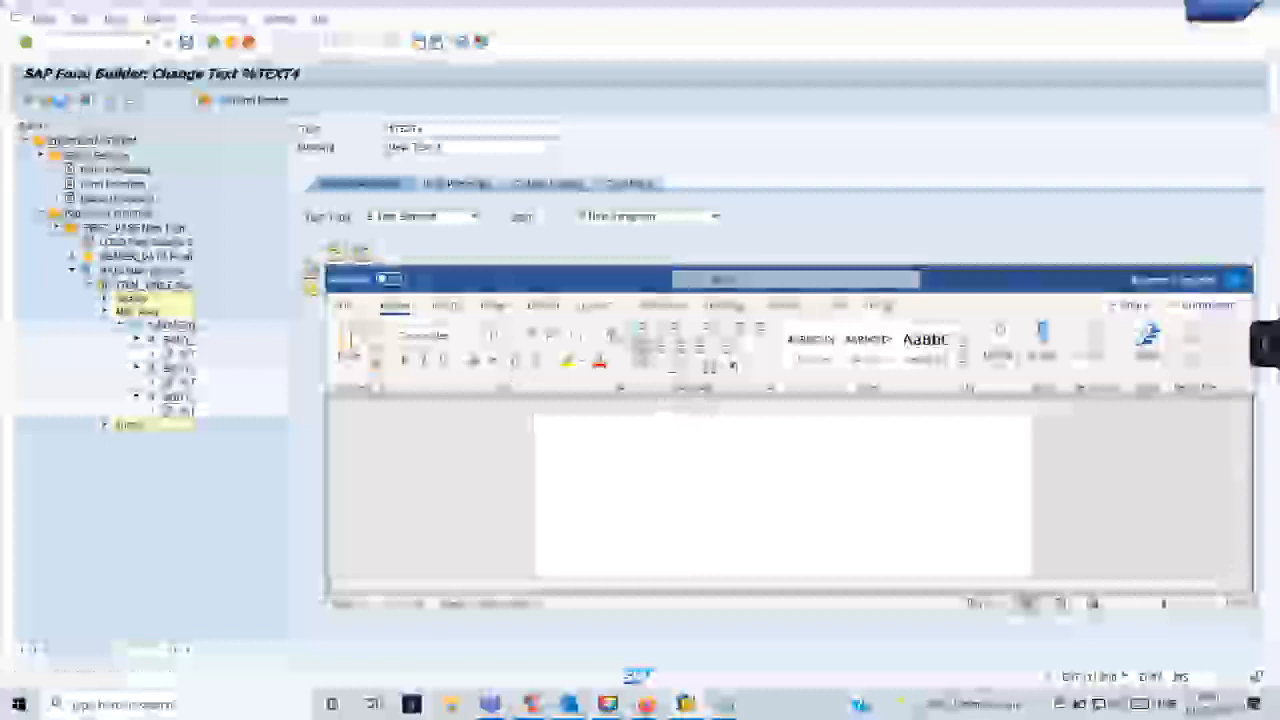
# - Activate the Smart Form and dismiss the repeated Microsoft Visual Basic warnings
pyautogui.click(700, 418)
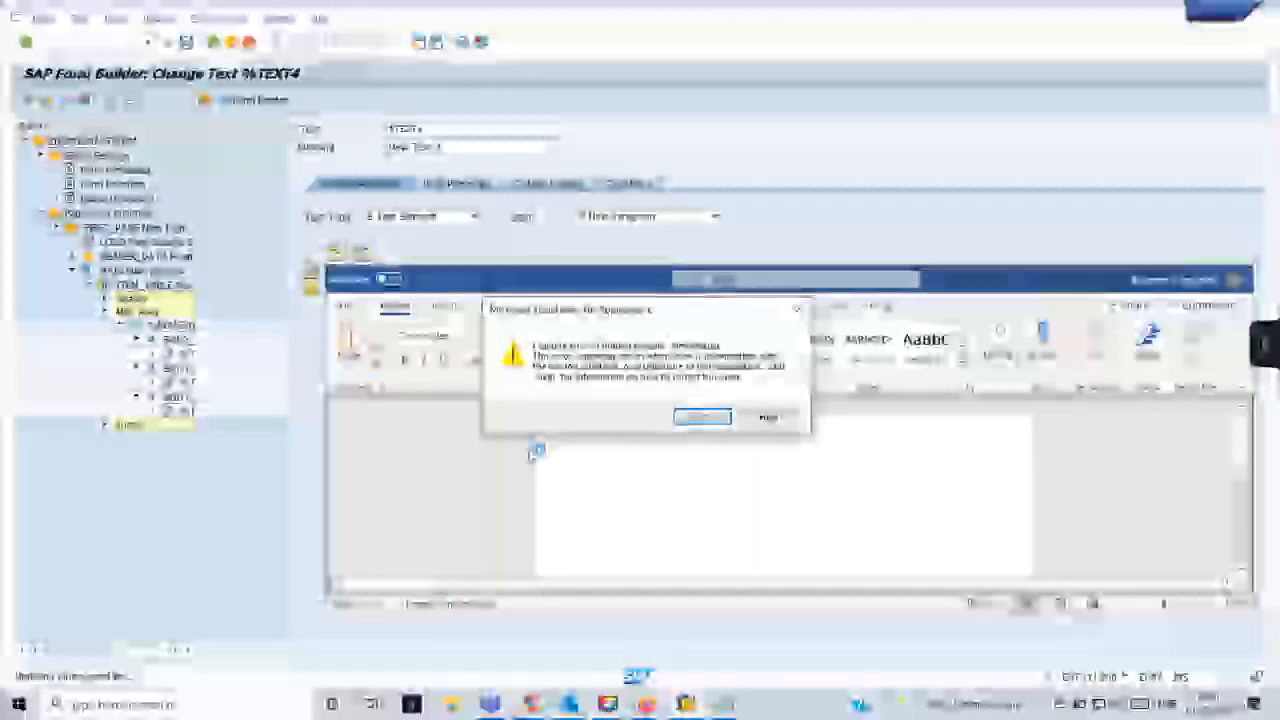
pyautogui.click(704, 415)
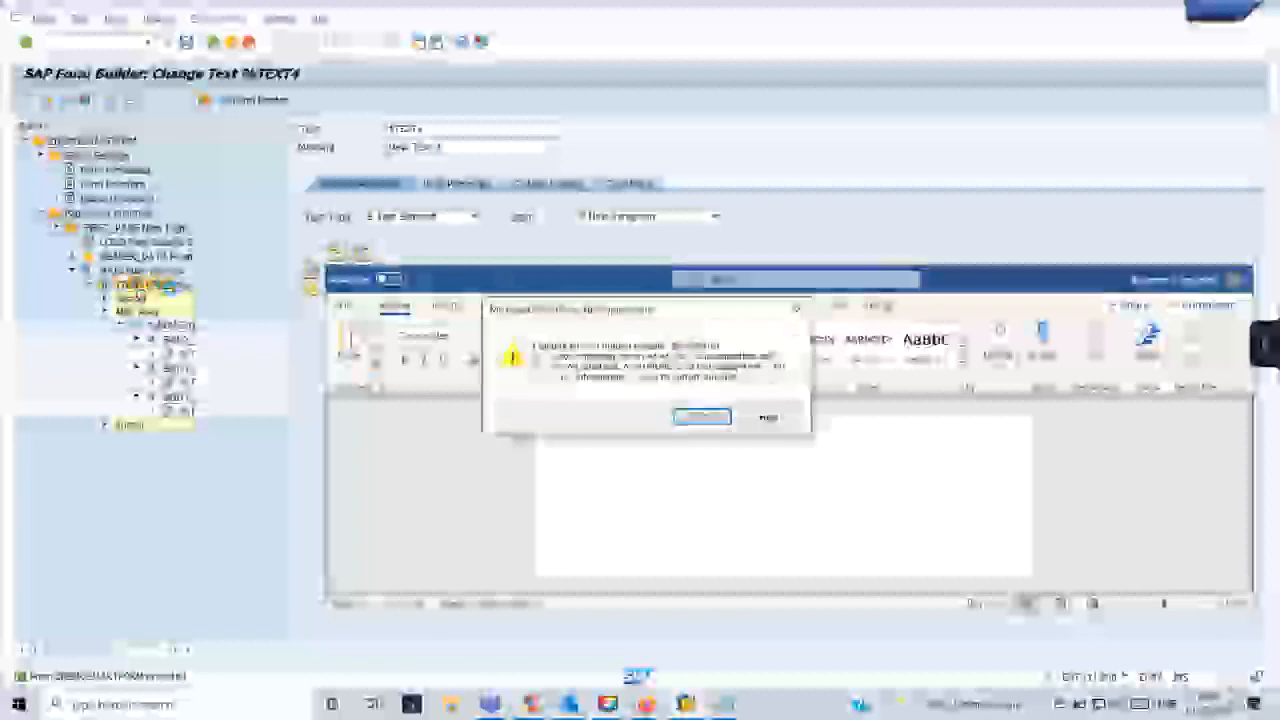
pyautogui.press('Return')
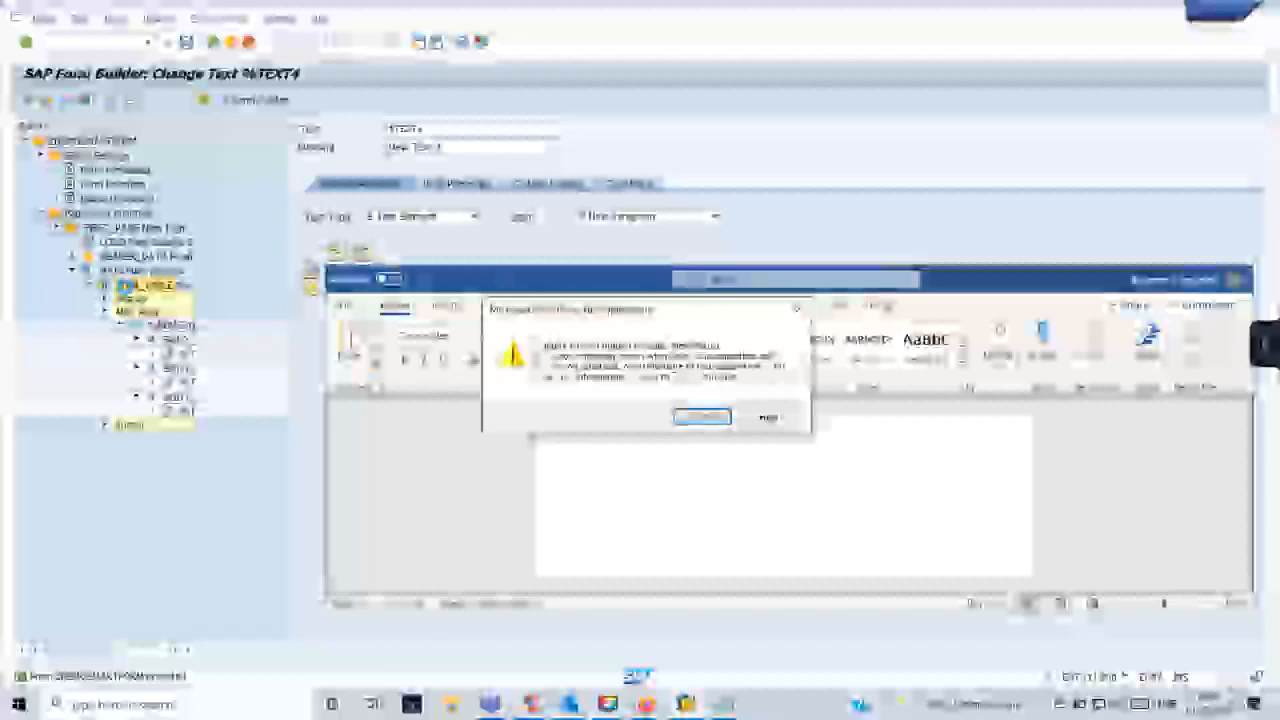
pyautogui.click(700, 416)
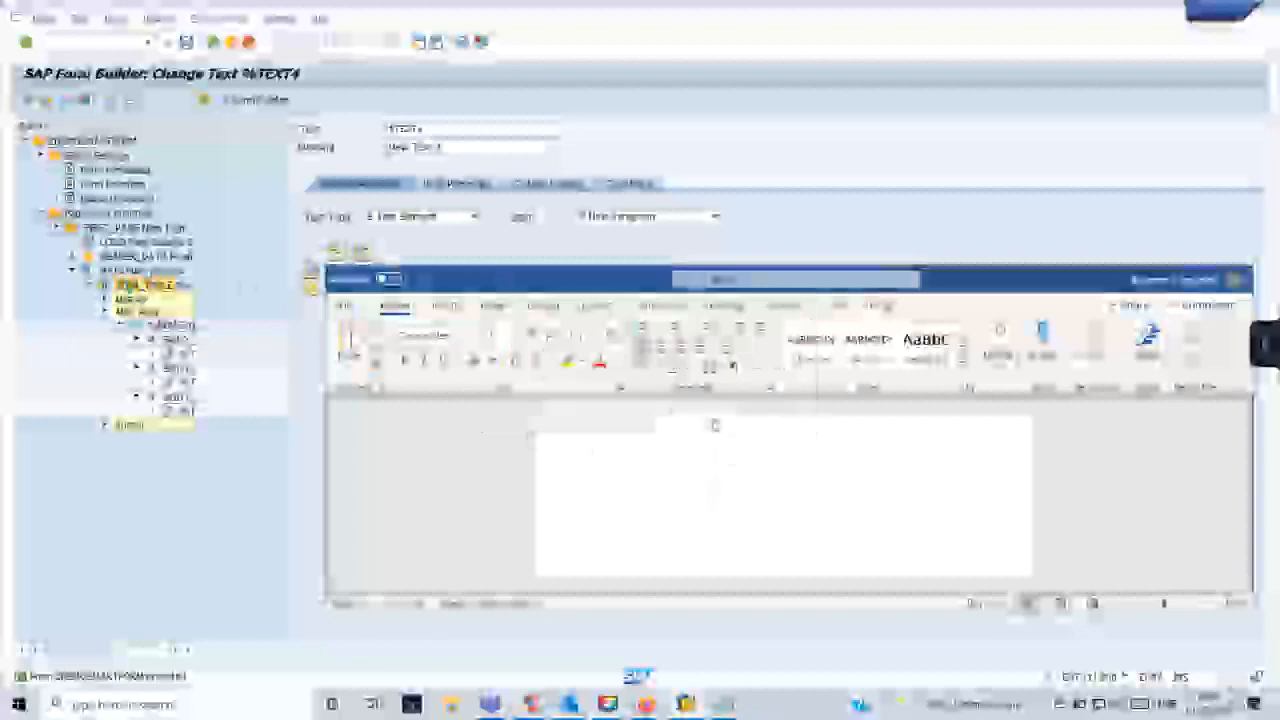
# - Open the item table's Header event node in place of the third cell's text, dismissing the Visual Basic warnings
pyautogui.rightClick(140, 286)
pyautogui.click(160, 406)
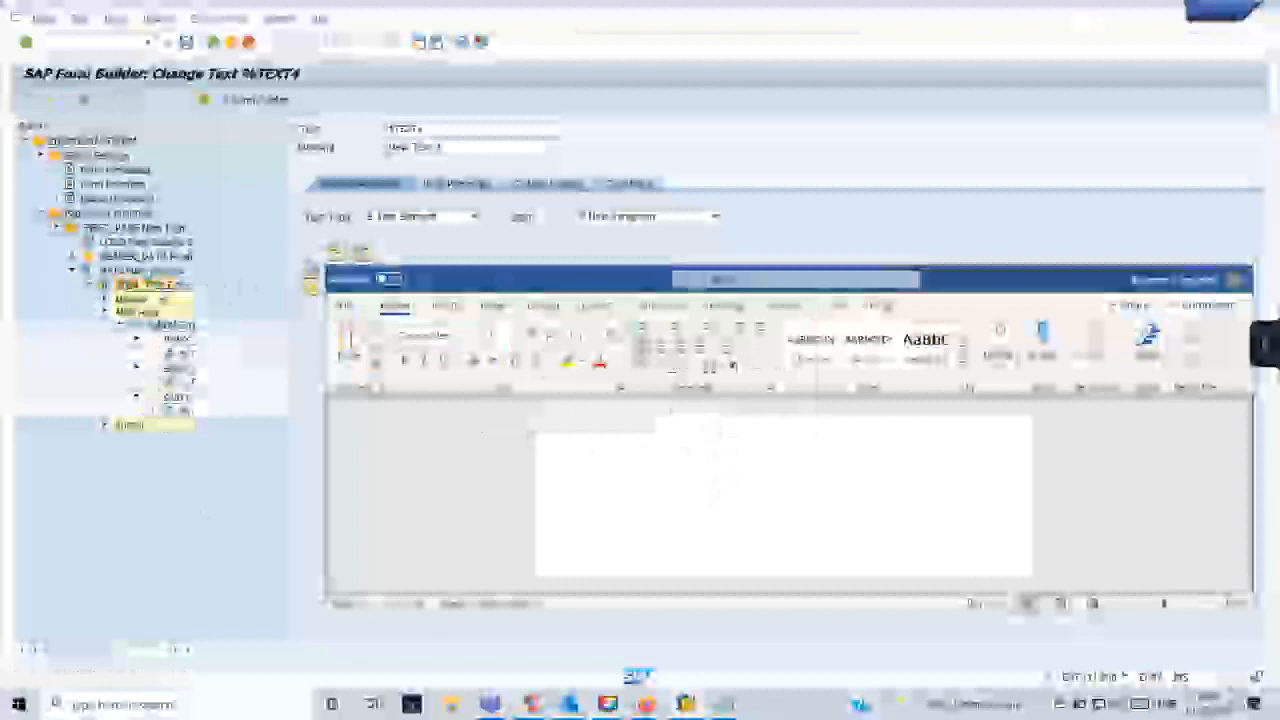
pyautogui.click(691, 418)
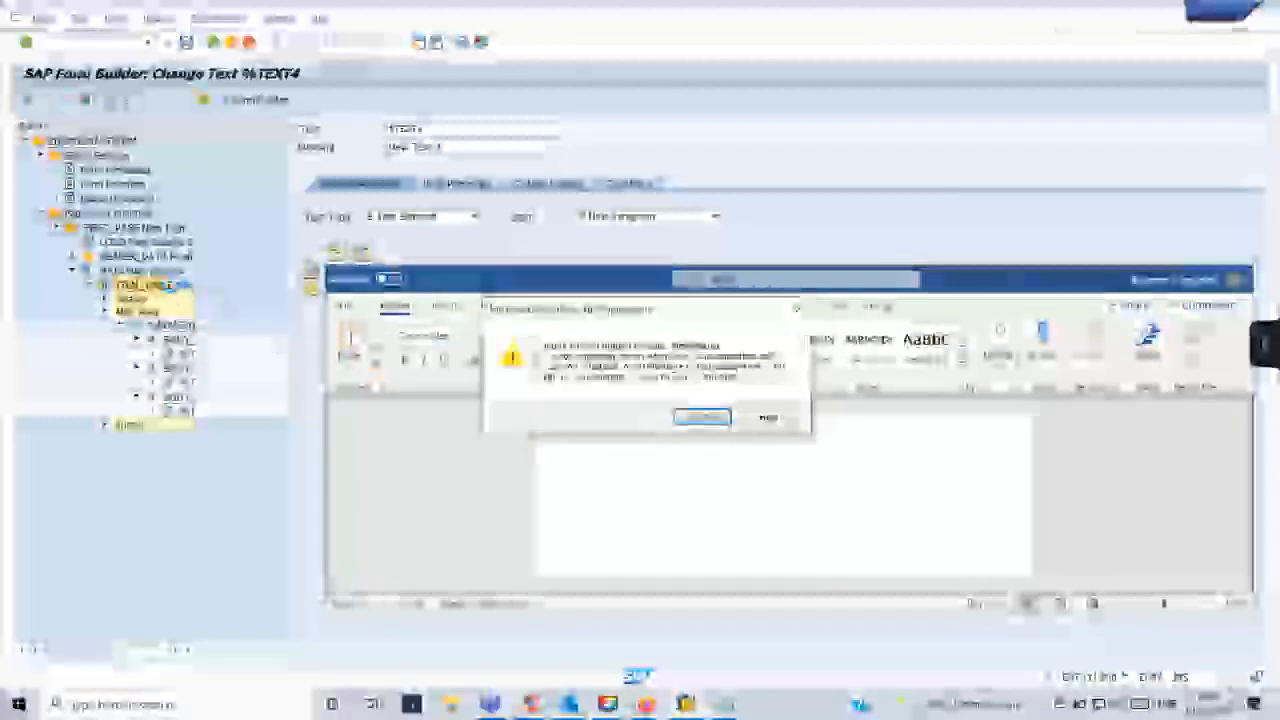
pyautogui.click(705, 419)
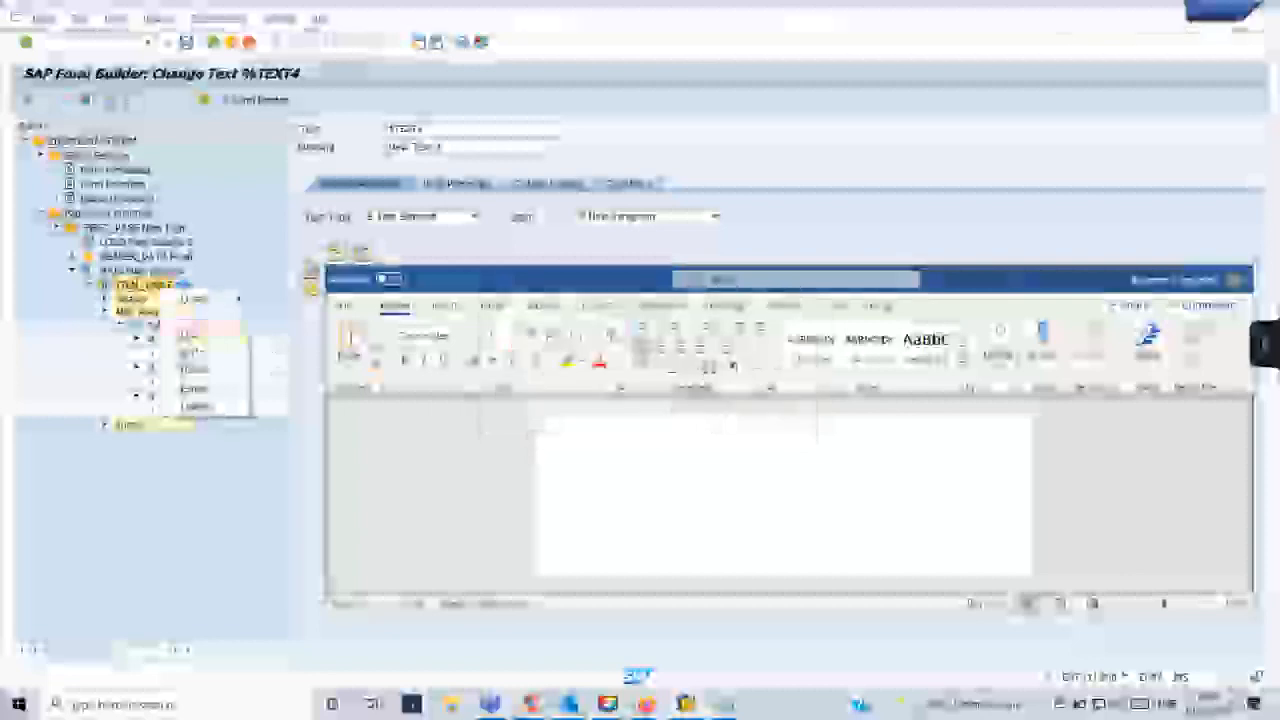
pyautogui.click(134, 307)
pyautogui.rightClick(132, 299)
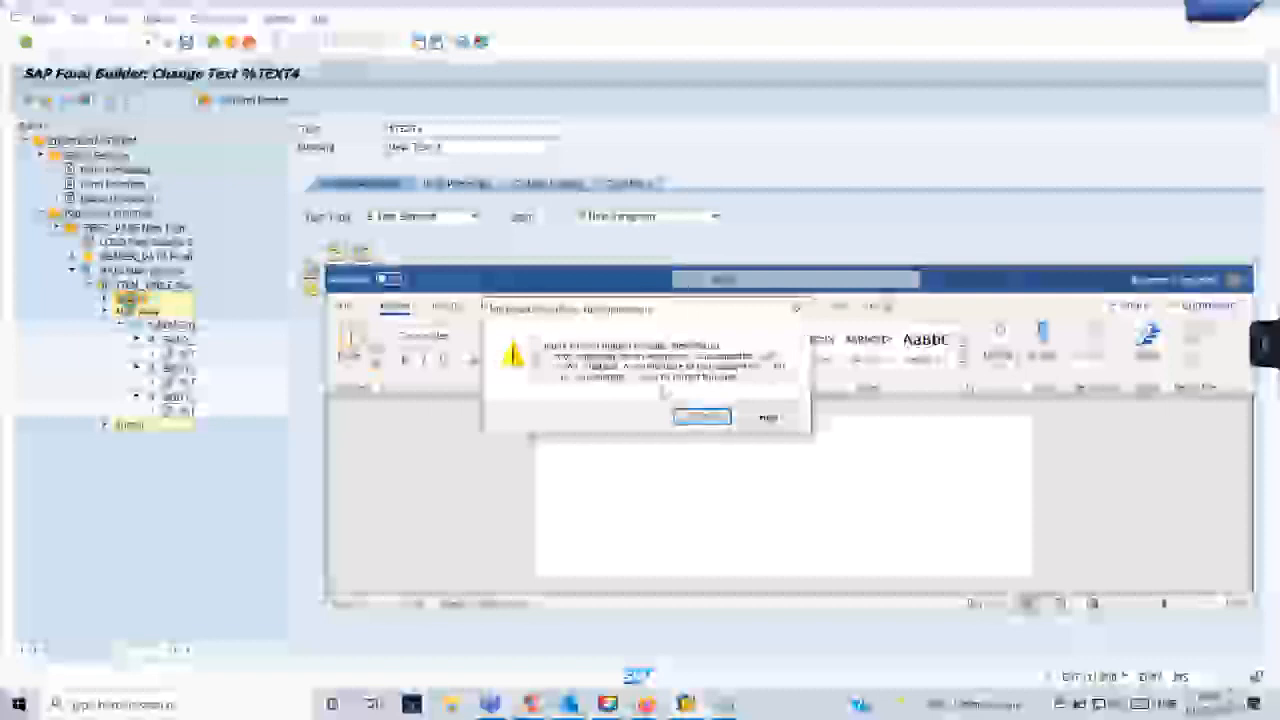
pyautogui.click(700, 417)
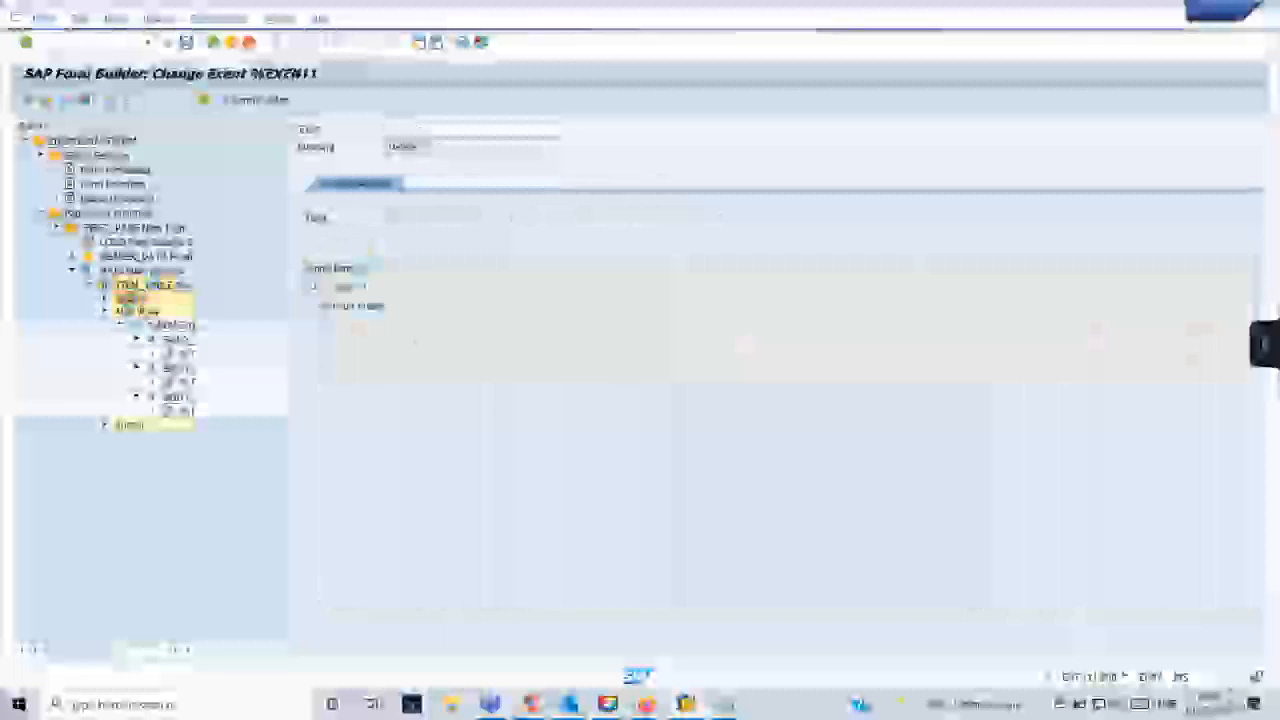
# - Show the Flow Logic node types that can be created under the item table, pointing out the loop
pyautogui.click(160, 286)
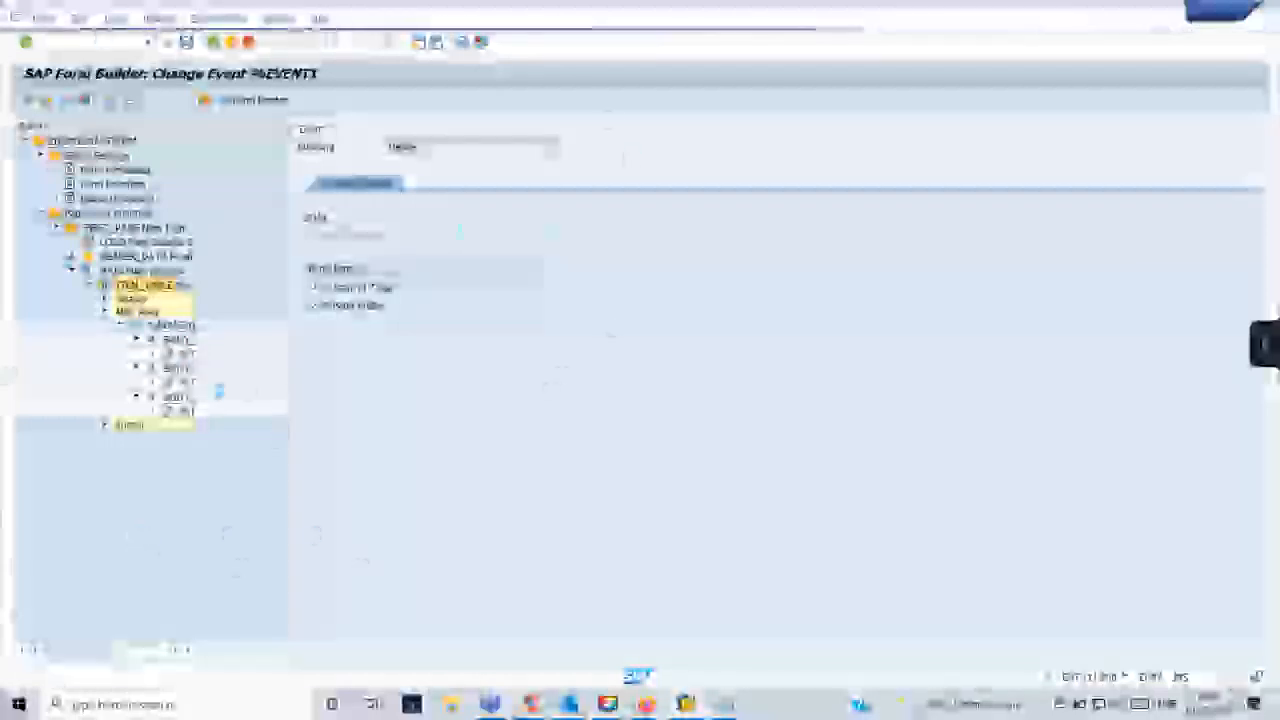
pyautogui.rightClick(160, 286)
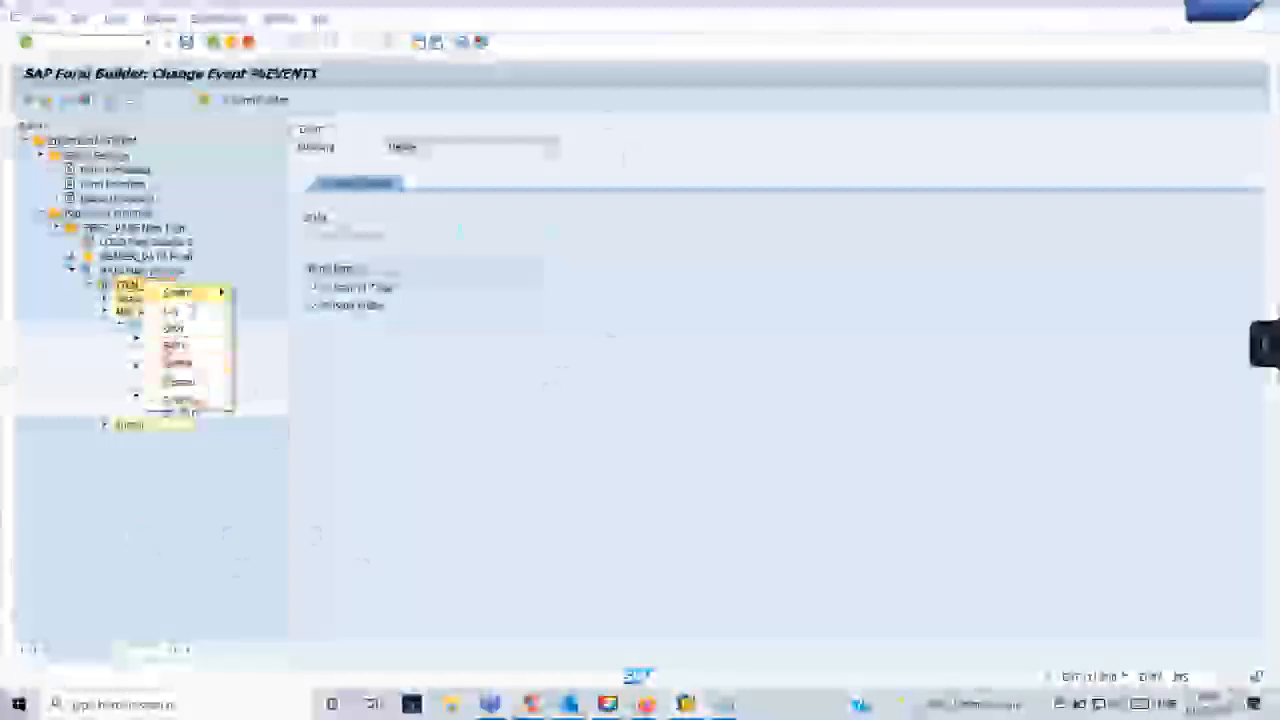
pyautogui.moveTo(200, 293)
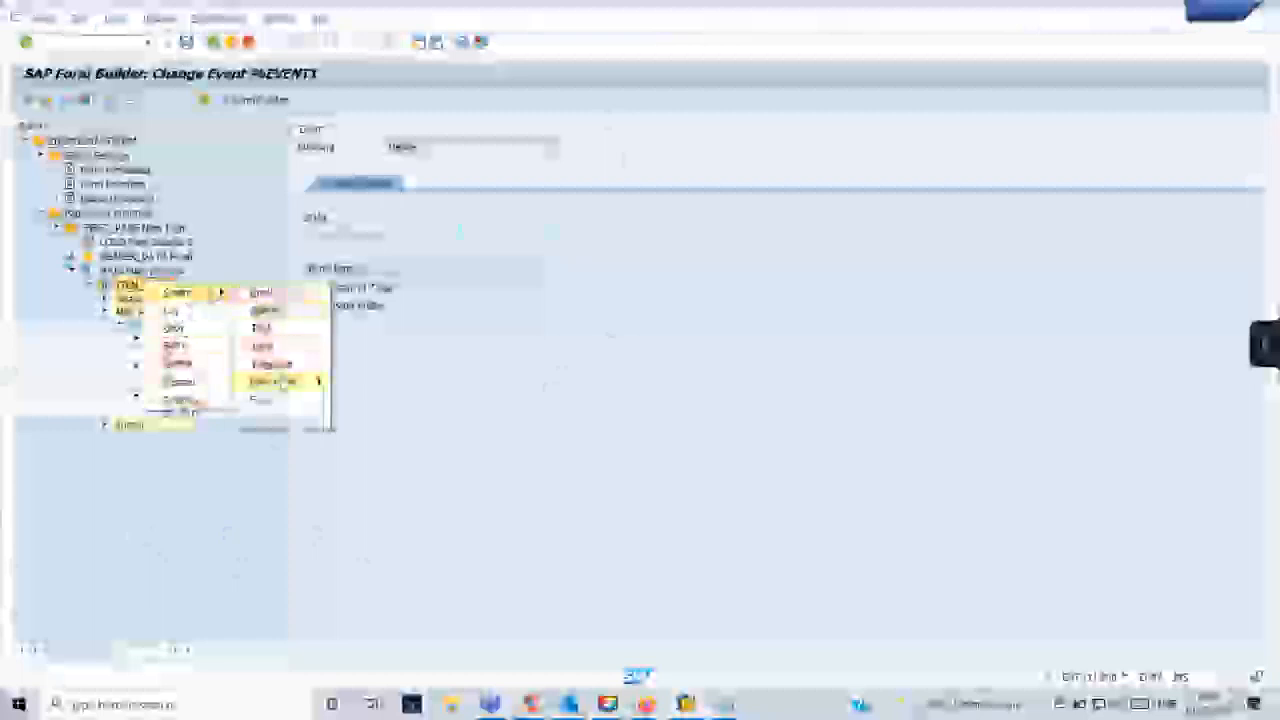
pyautogui.moveTo(290, 381)
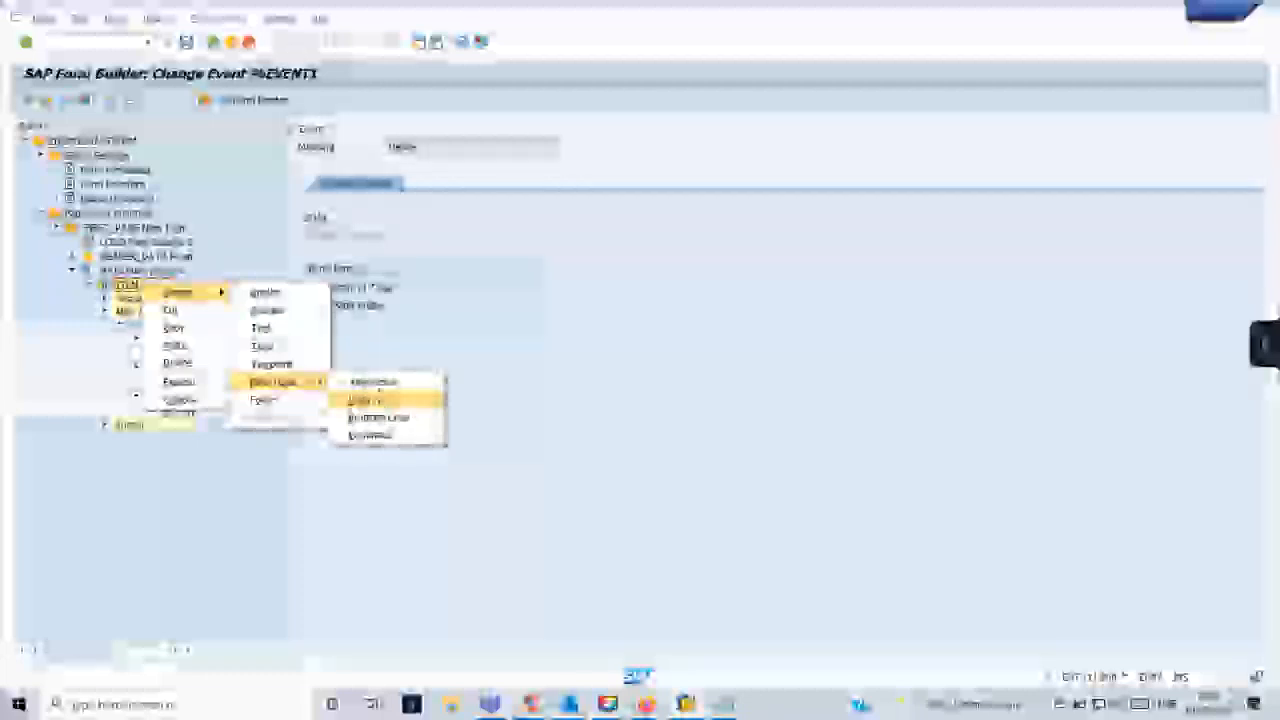
pyautogui.click(379, 399)
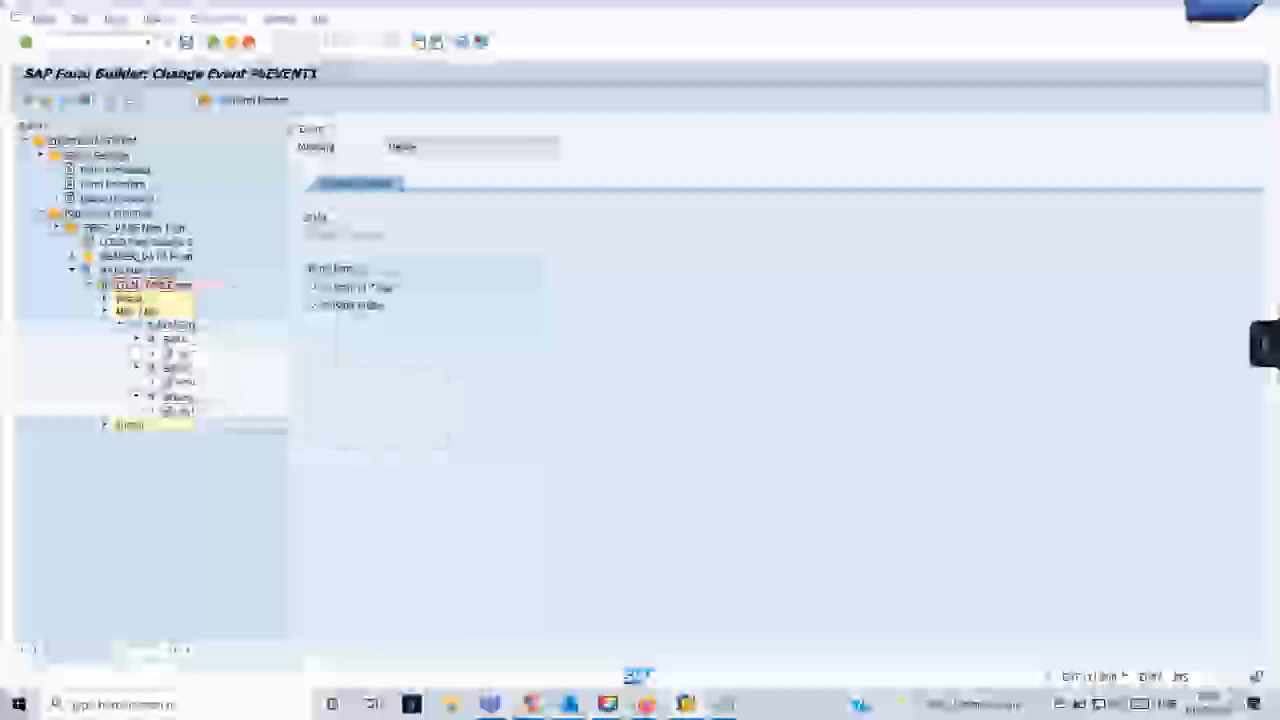
# - Show the Flow Logic node types that can be created under the item table's Header event, Loop and Command
pyautogui.click(105, 299)
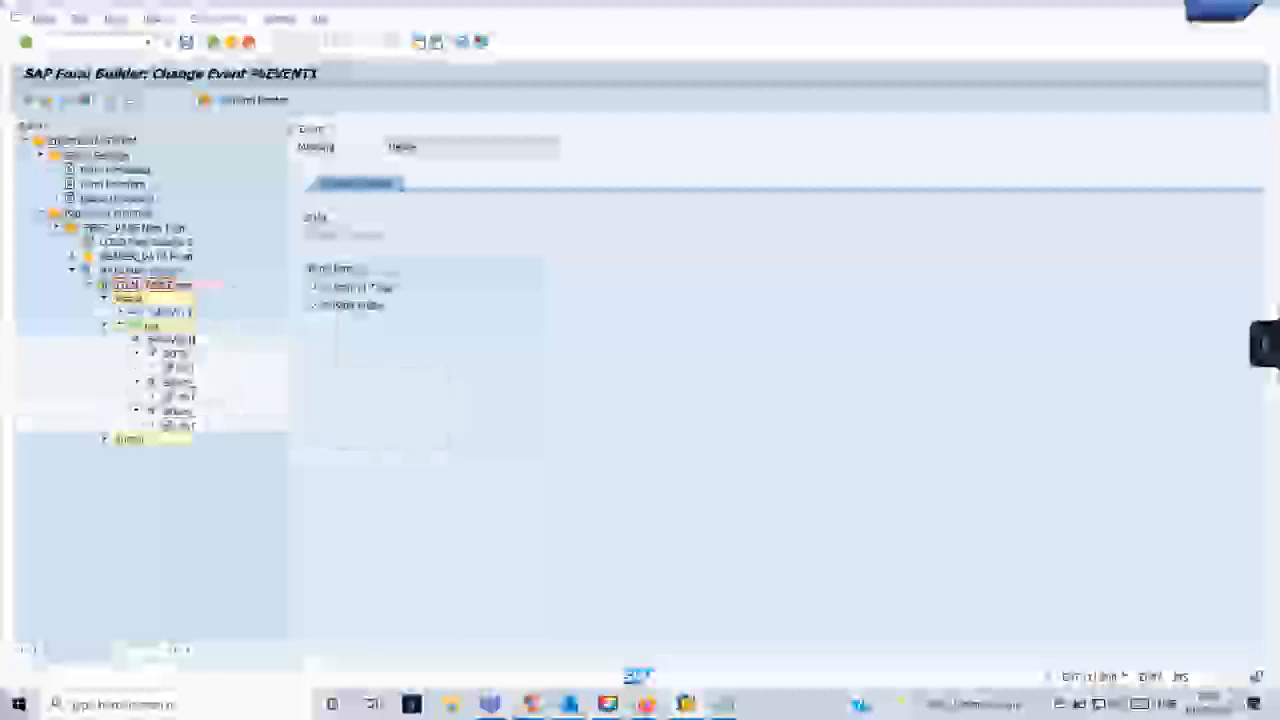
pyautogui.rightClick(150, 311)
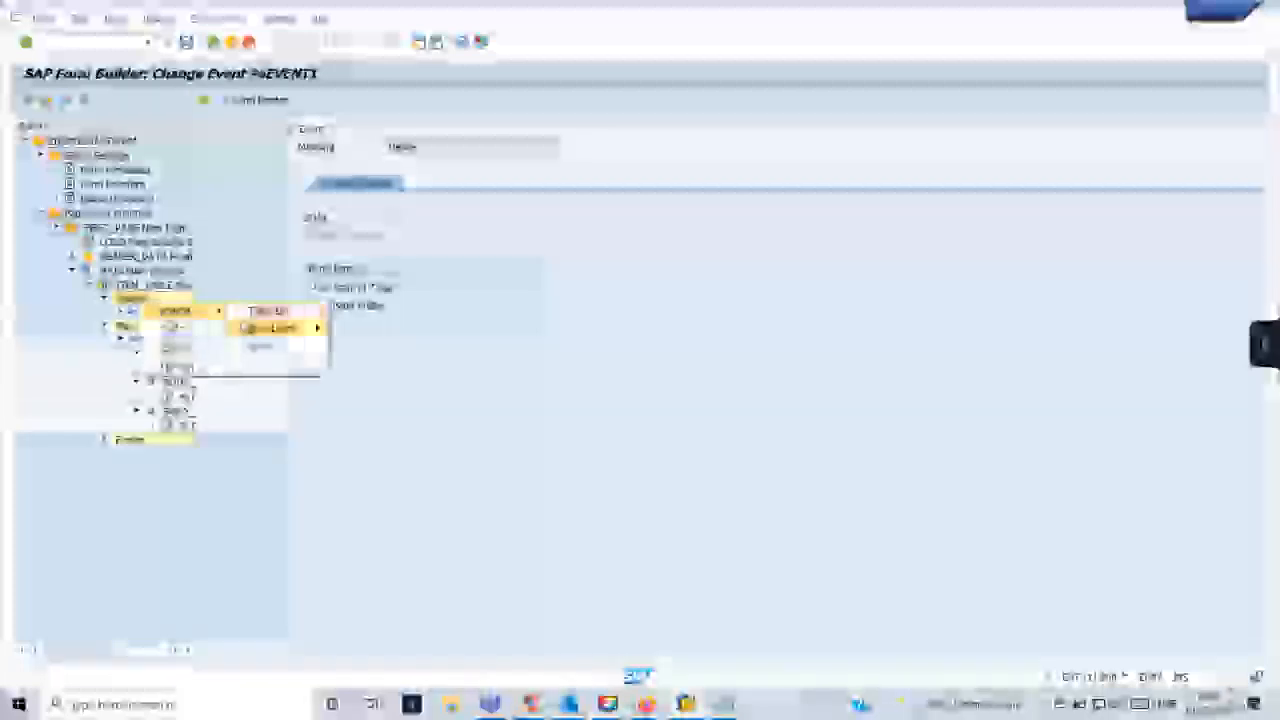
pyautogui.moveTo(258, 330)
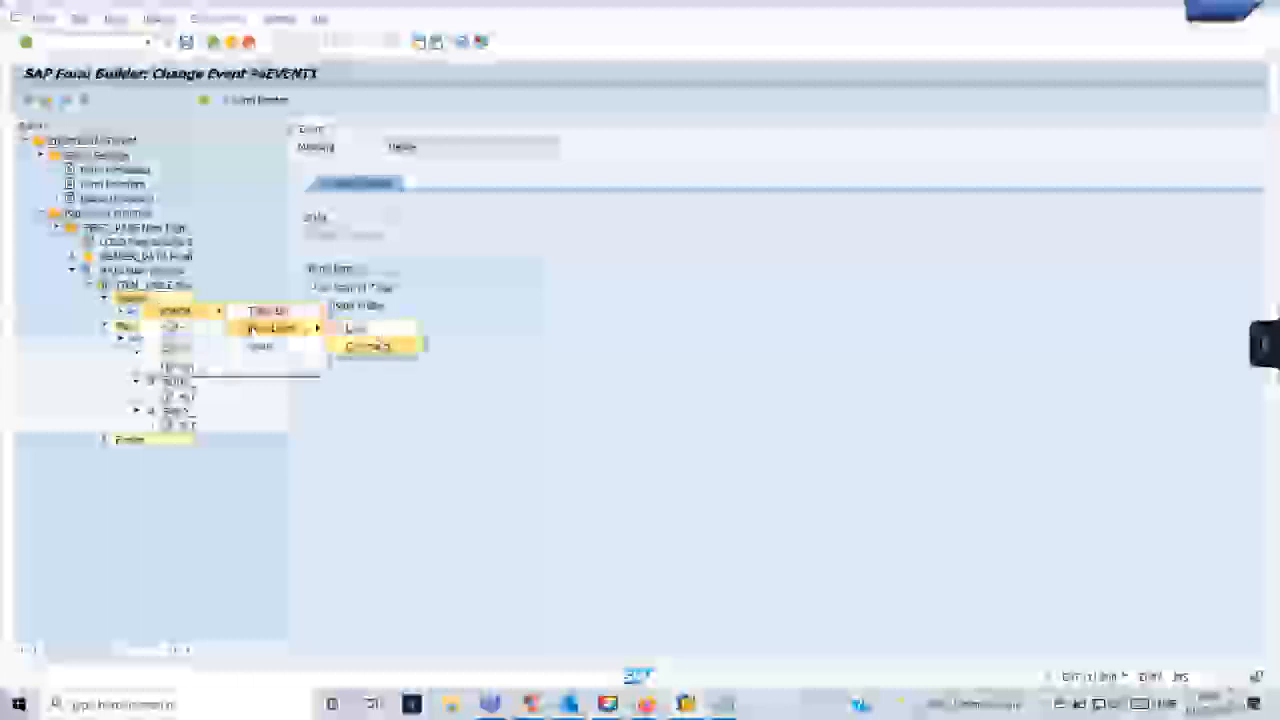
pyautogui.click(368, 346)
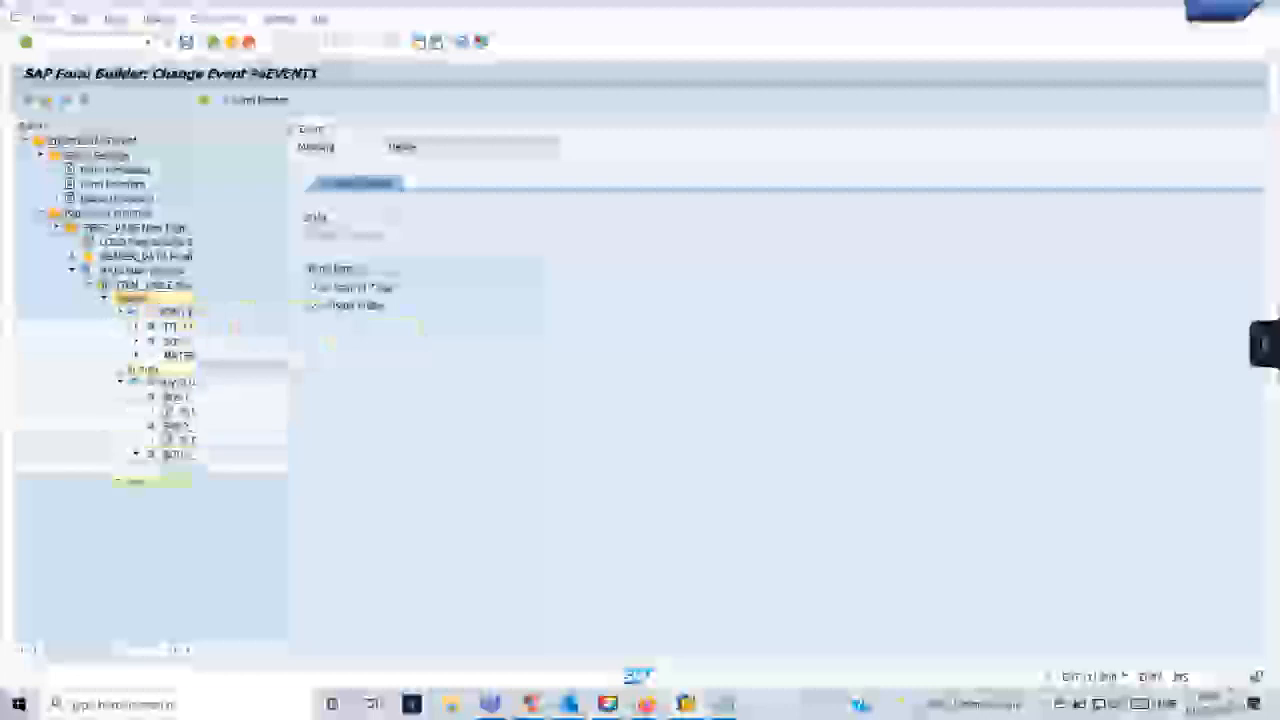
# - Expand the three cells of the header row to reveal the text nodes beneath them
pyautogui.click(136, 327)
pyautogui.click(136, 355)
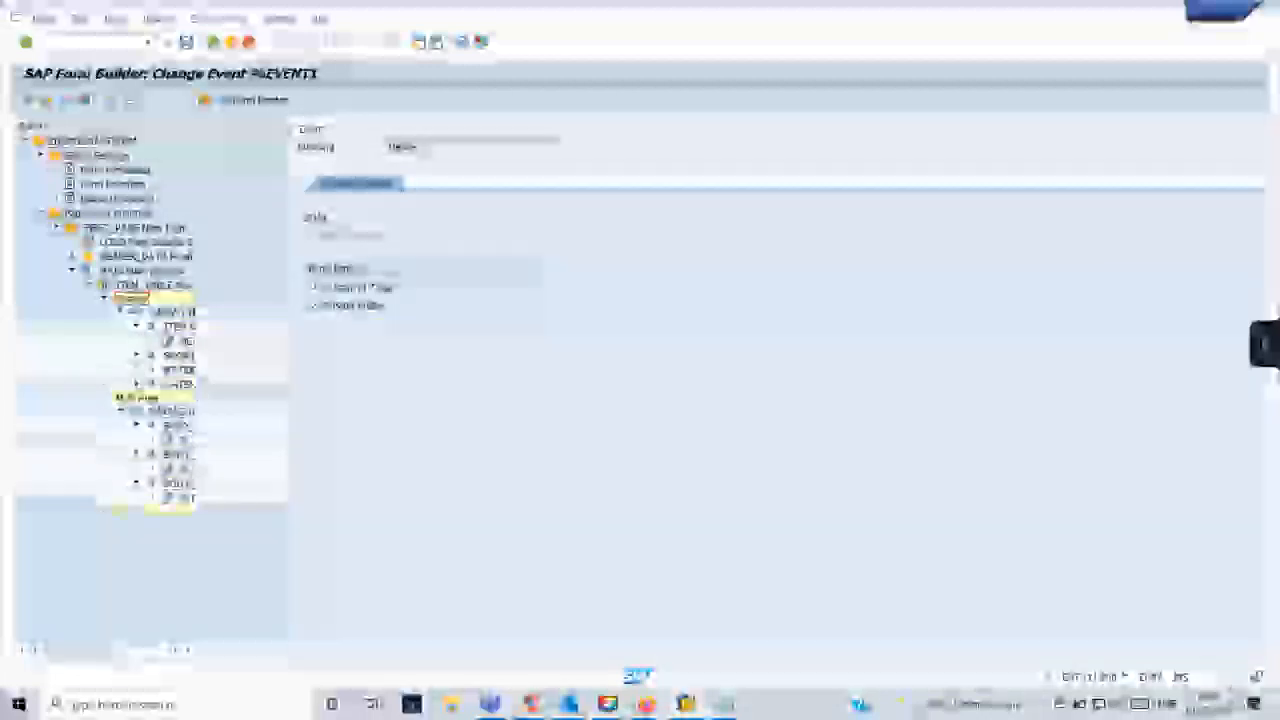
pyautogui.click(136, 384)
pyautogui.doubleClick(186, 342)
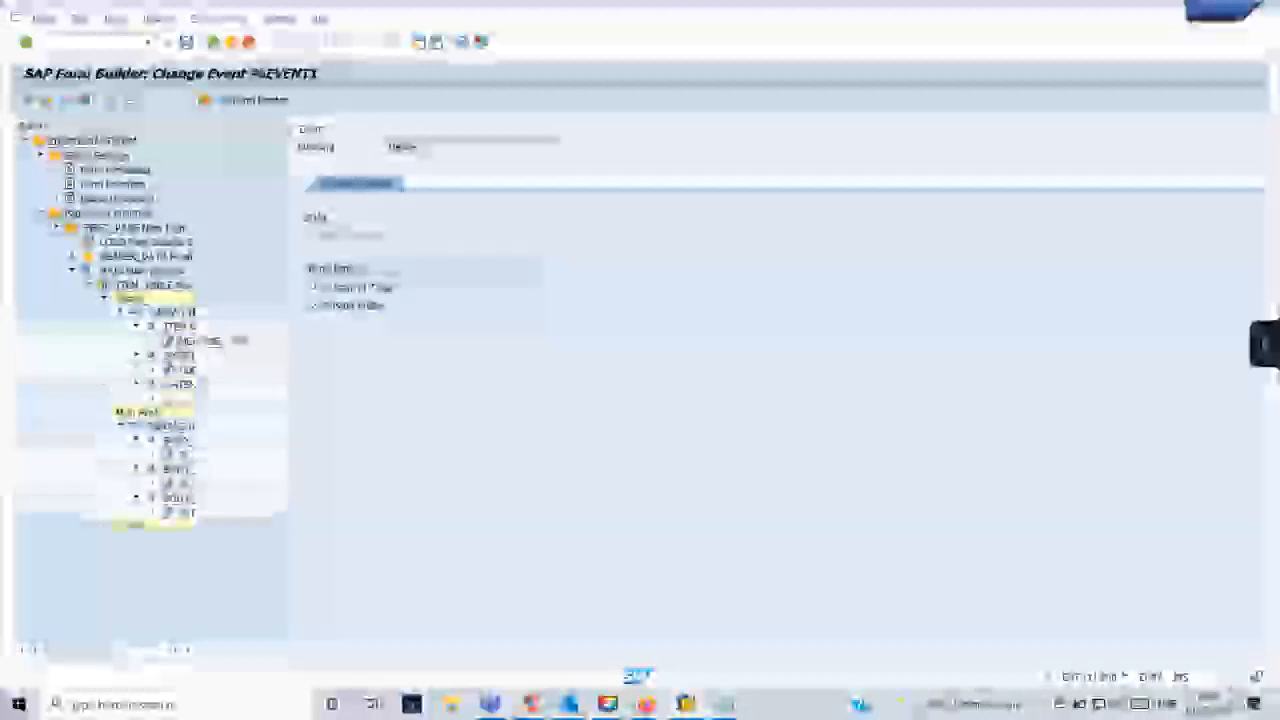
pyautogui.rightClick(188, 343)
pyautogui.click(213, 386)
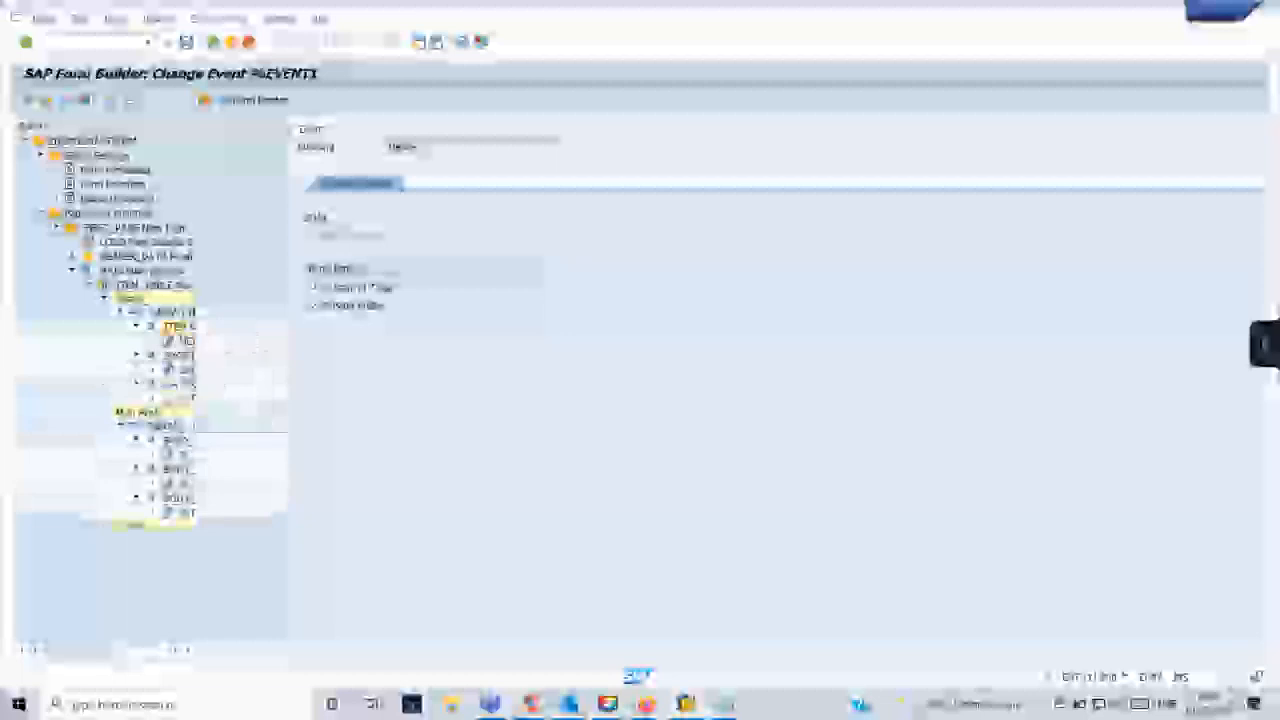
# - Show the Flow Logic node types that can be created under the header row's first cell, including Loop, Program Lines and Command
pyautogui.rightClick(189, 329)
pyautogui.moveTo(226, 339)
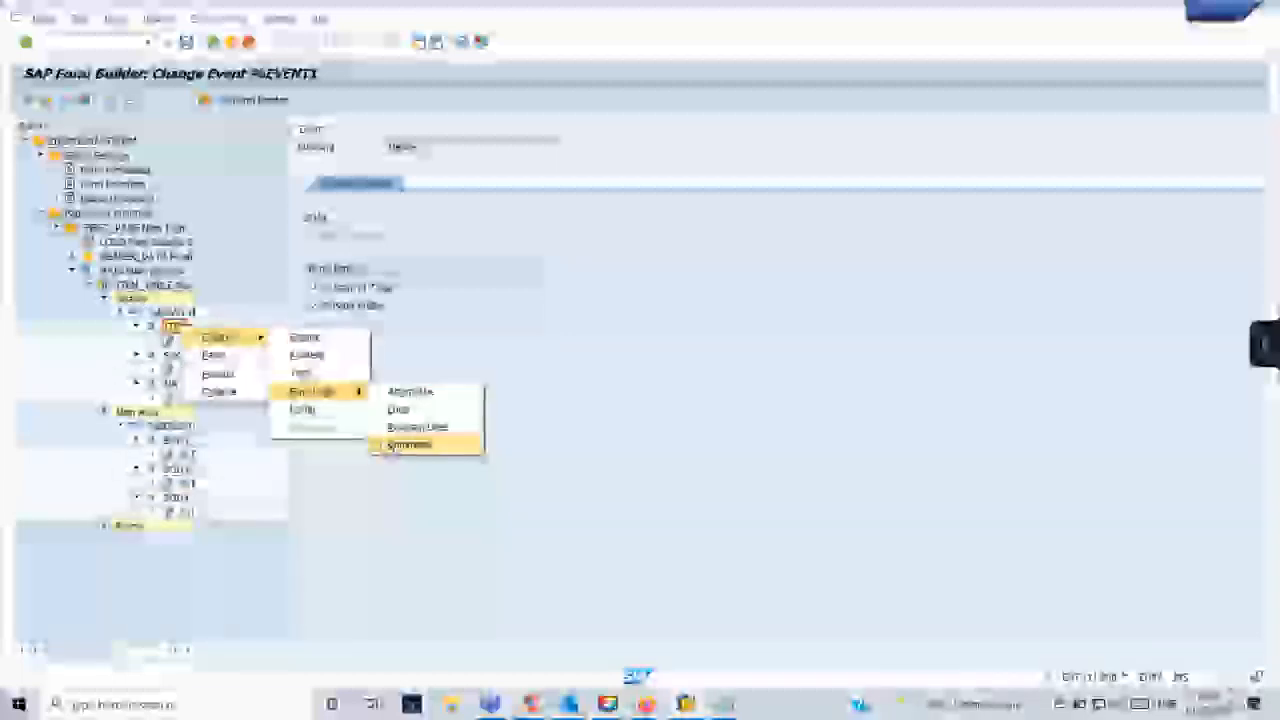
pyautogui.click(400, 445)
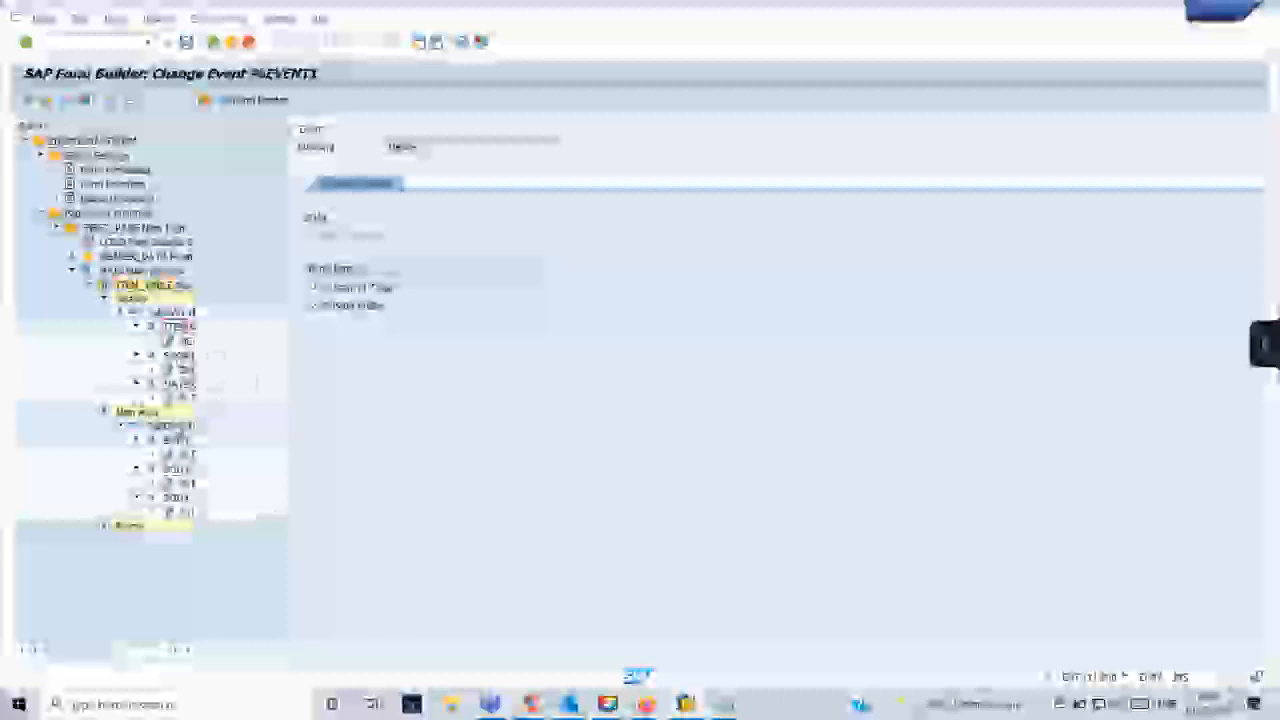
# - Start a second SELECT statement below the ENDSELECT in the Global Definitions initialization code
pyautogui.doubleClick(118, 199)
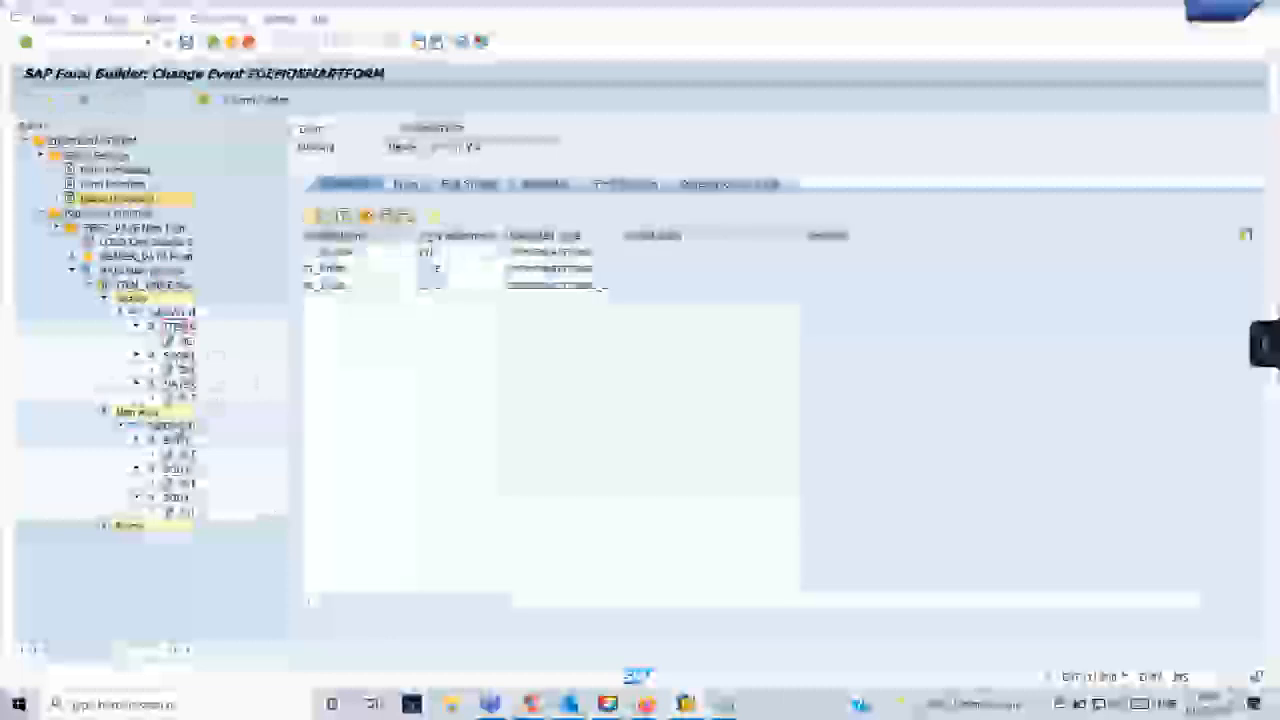
pyautogui.click(560, 185)
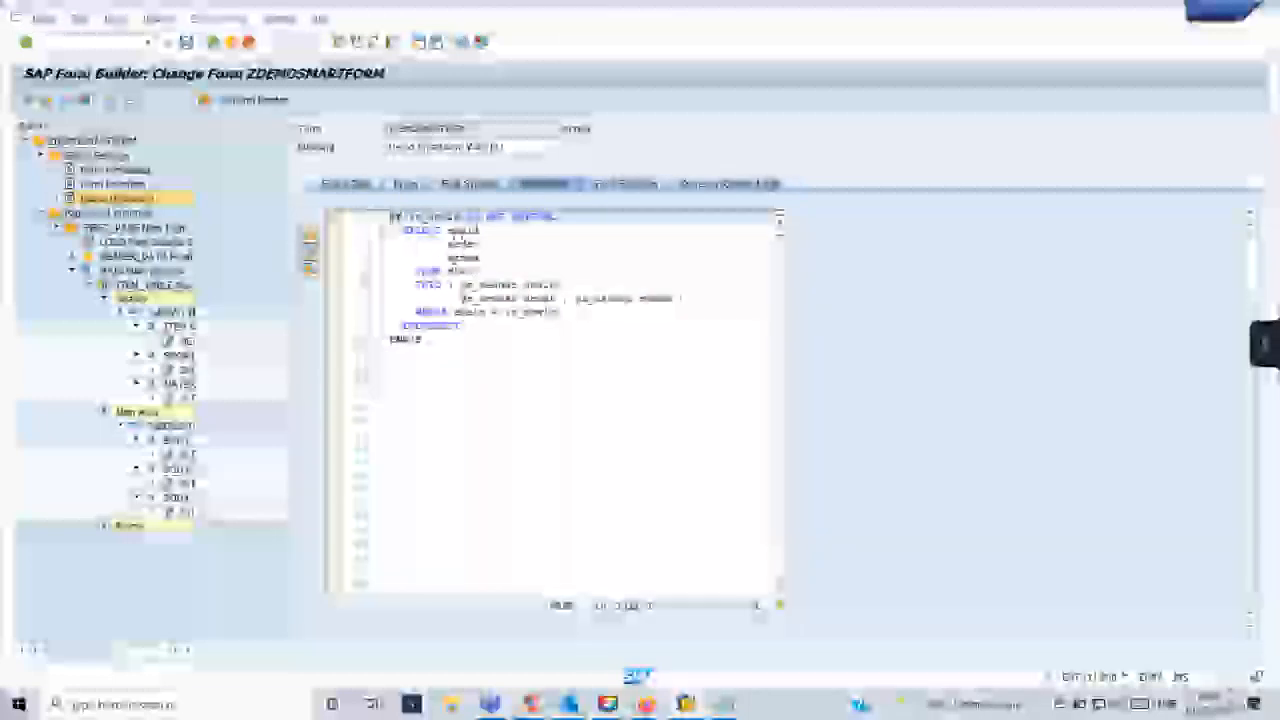
pyautogui.click(512, 325)
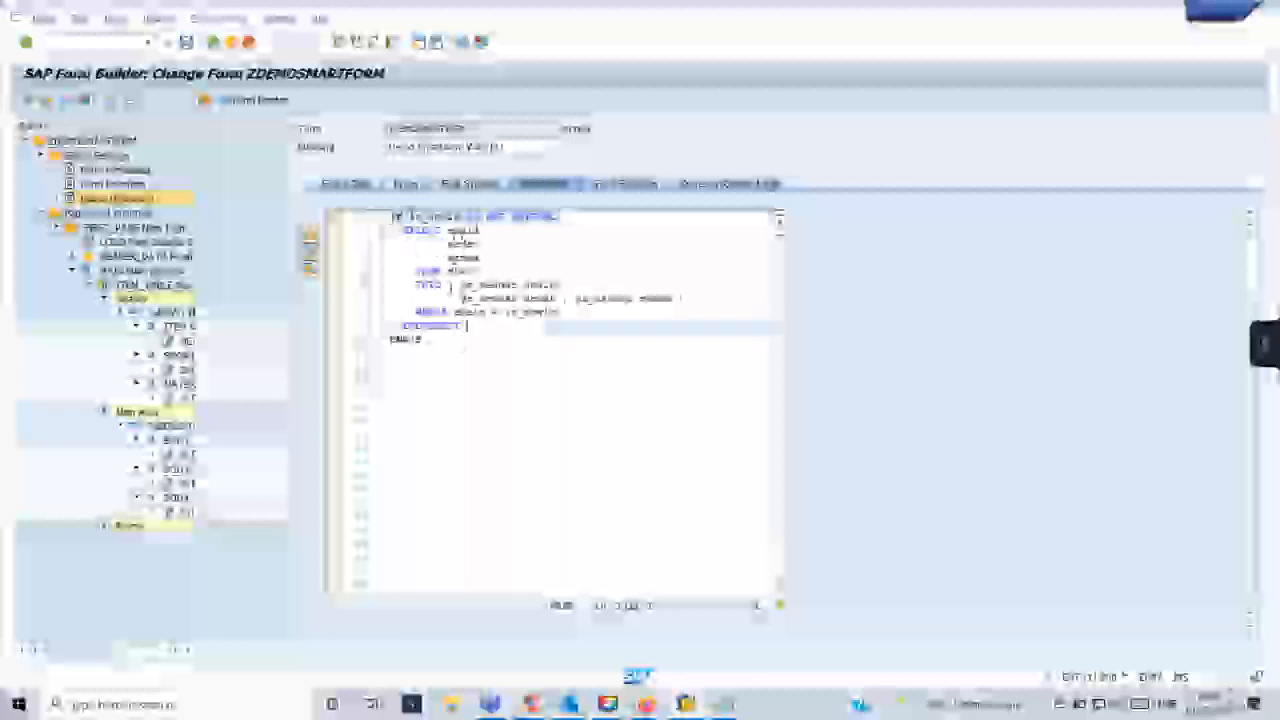
pyautogui.press('Return')
pyautogui.press('Return')
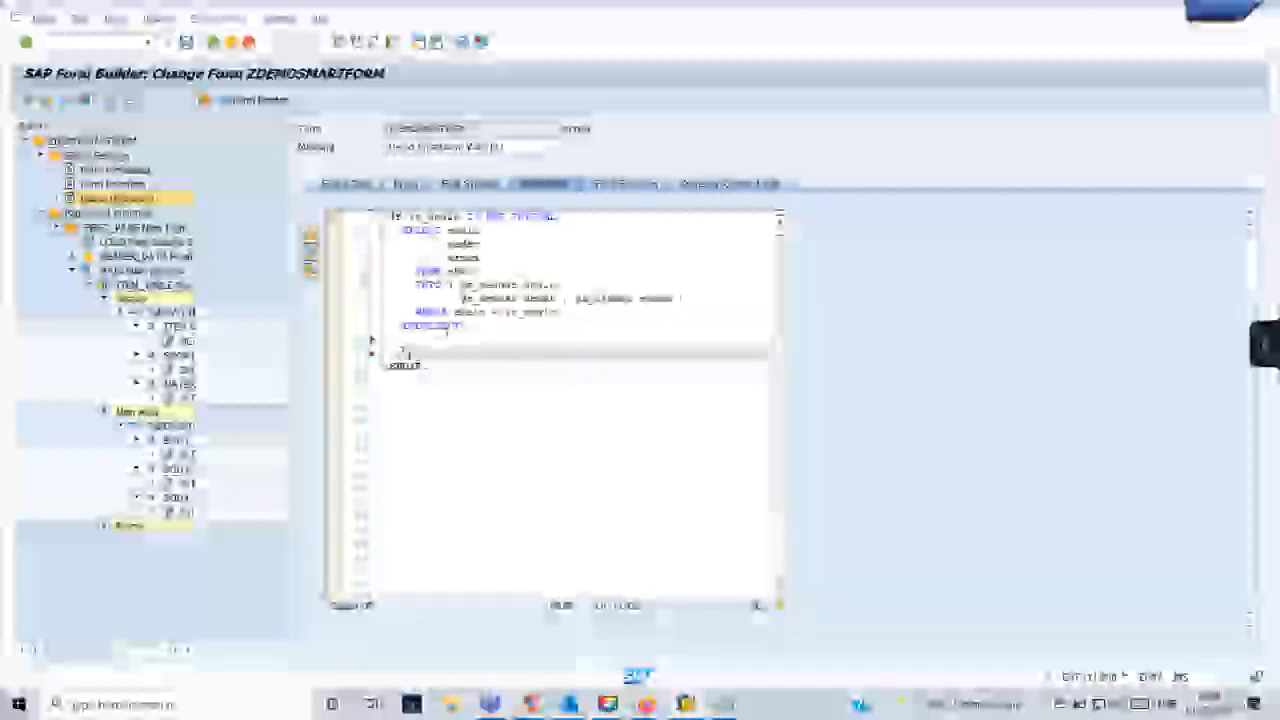
pyautogui.write('elect')
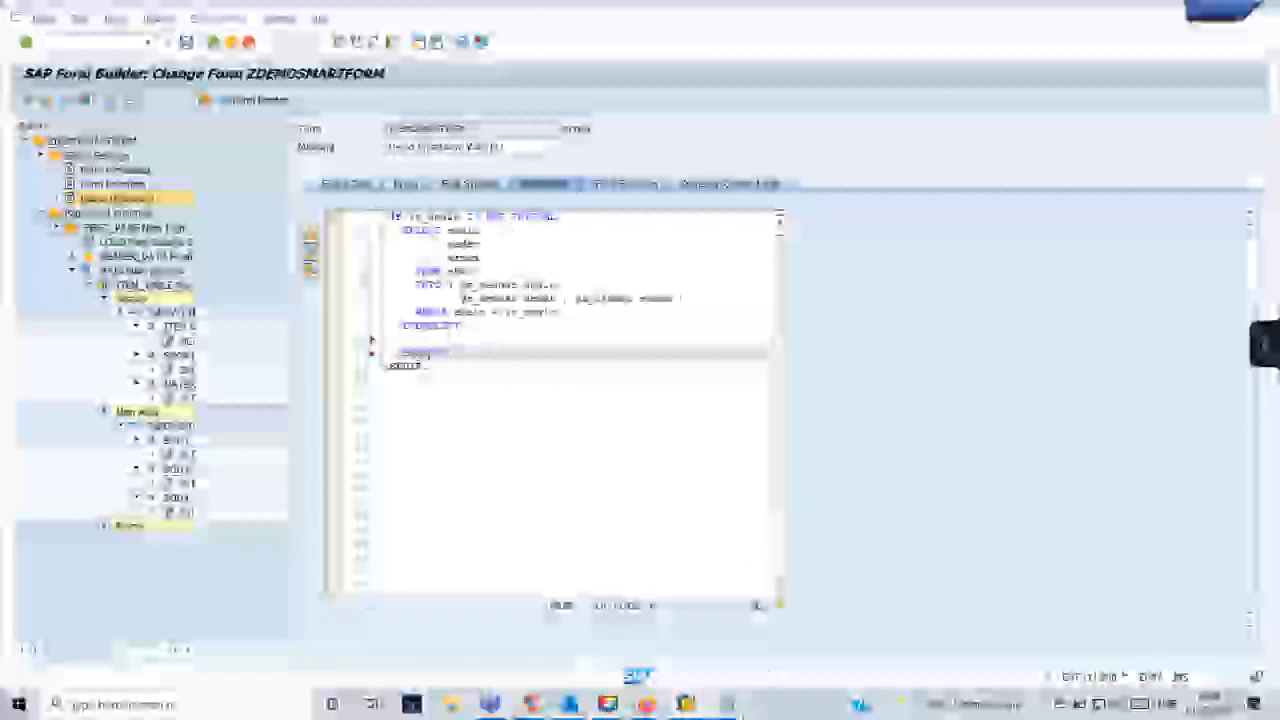
# - Copy the WA_ITEMS field list from the Notepad notes into the new SELECT statement
pyautogui.moveTo(724, 704)
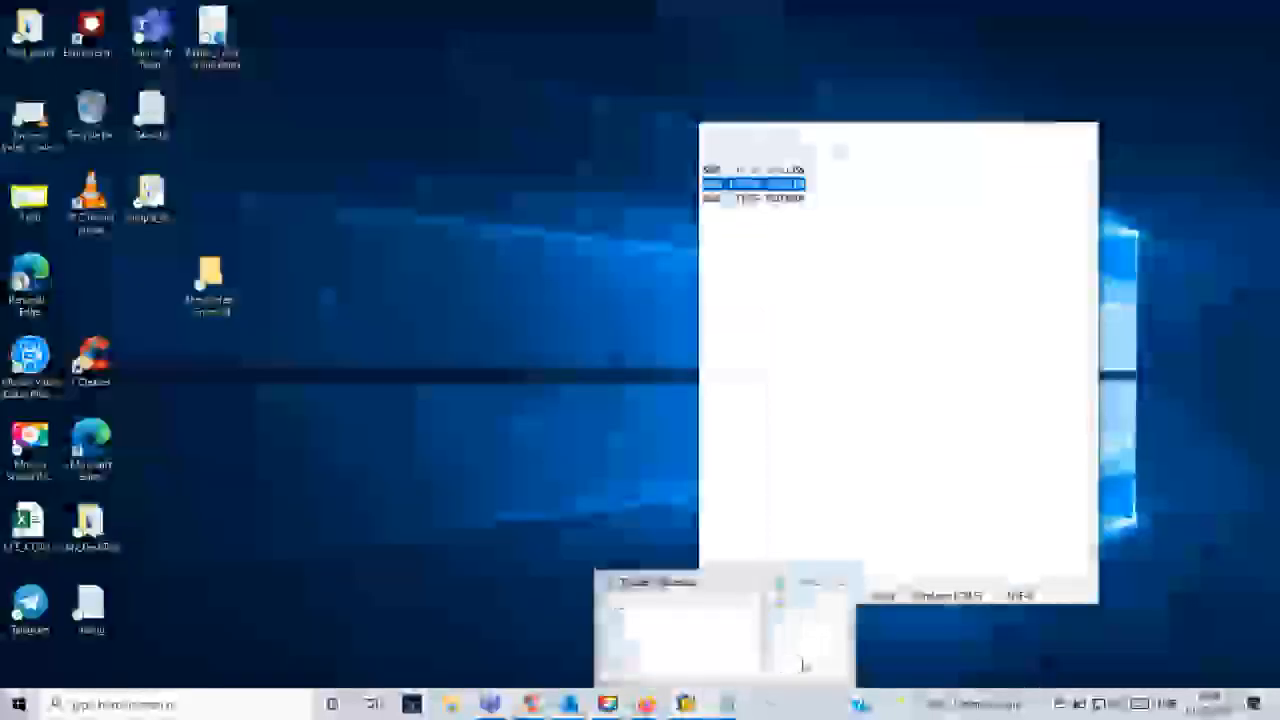
pyautogui.click(803, 663)
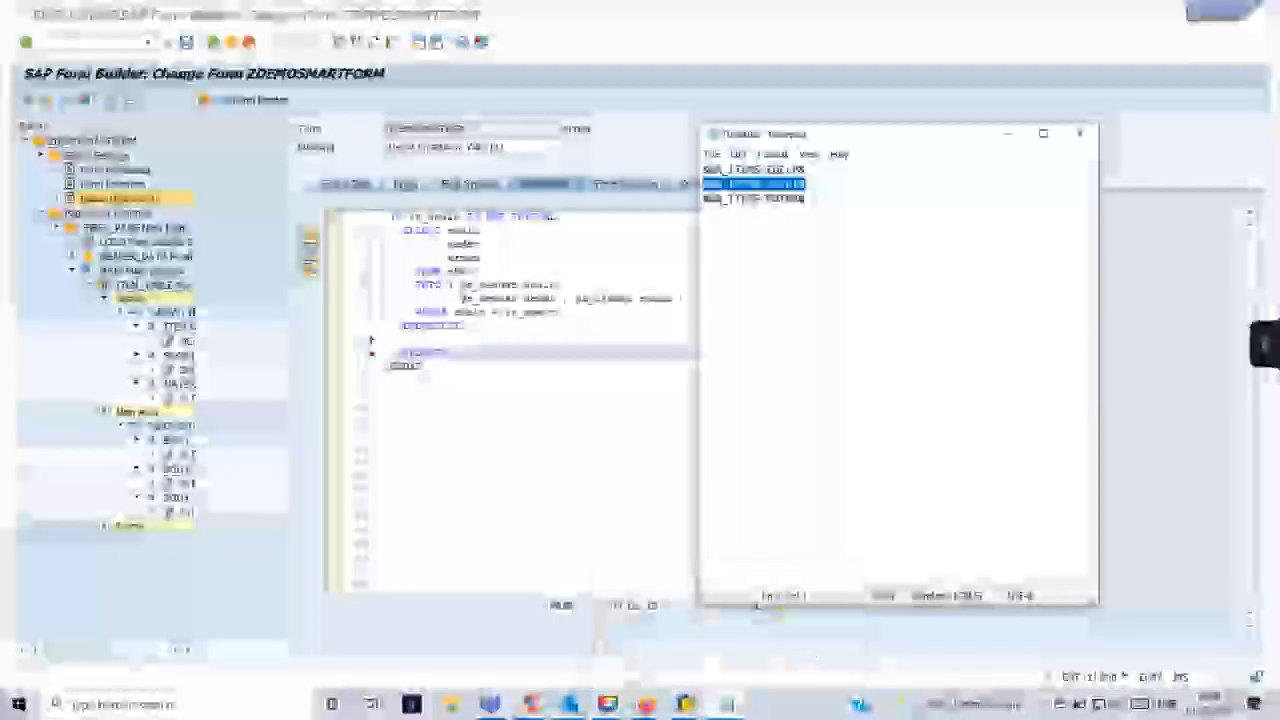
pyautogui.click(808, 228)
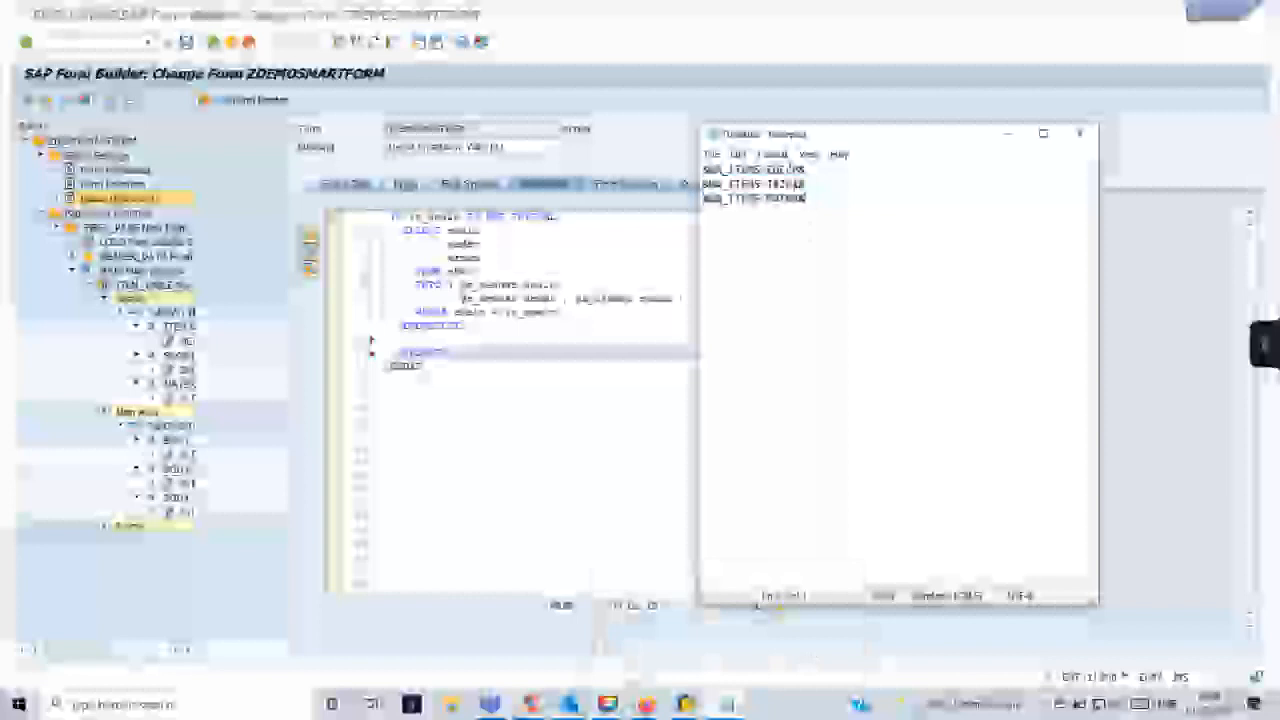
pyautogui.moveTo(802, 170); pyautogui.dragTo(766, 170)
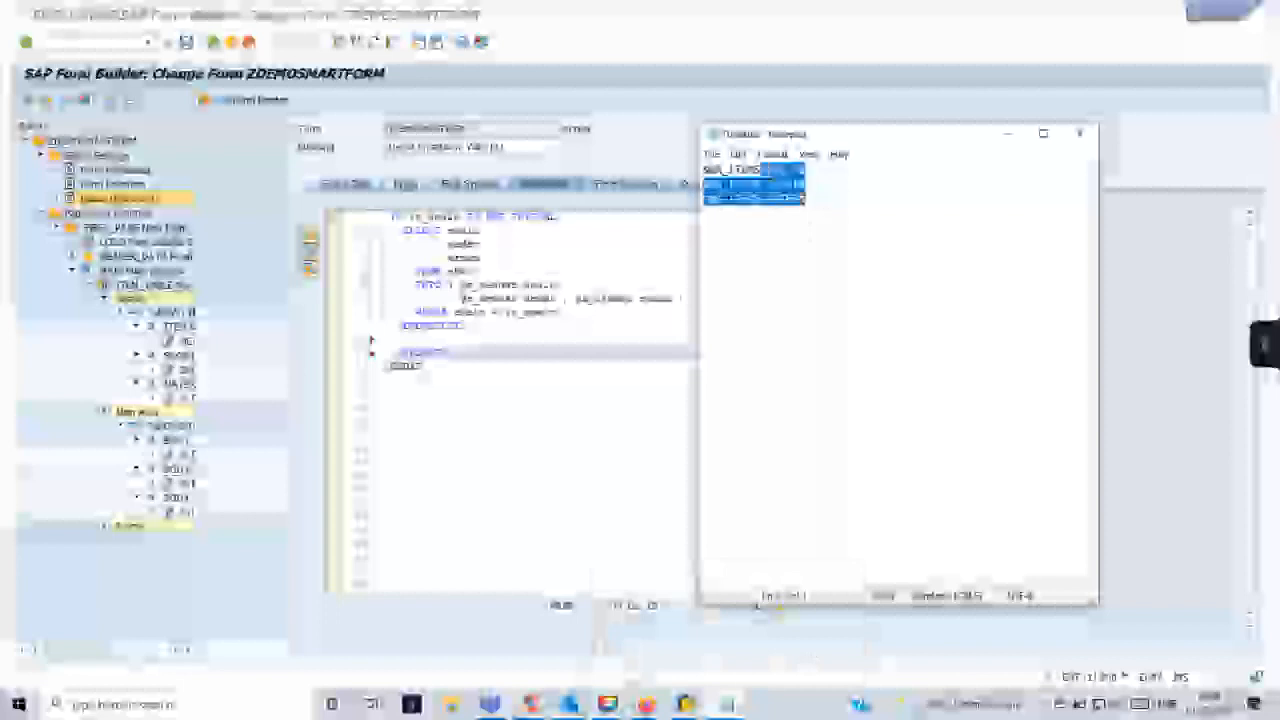
pyautogui.hotkey('alt', 'Tab')
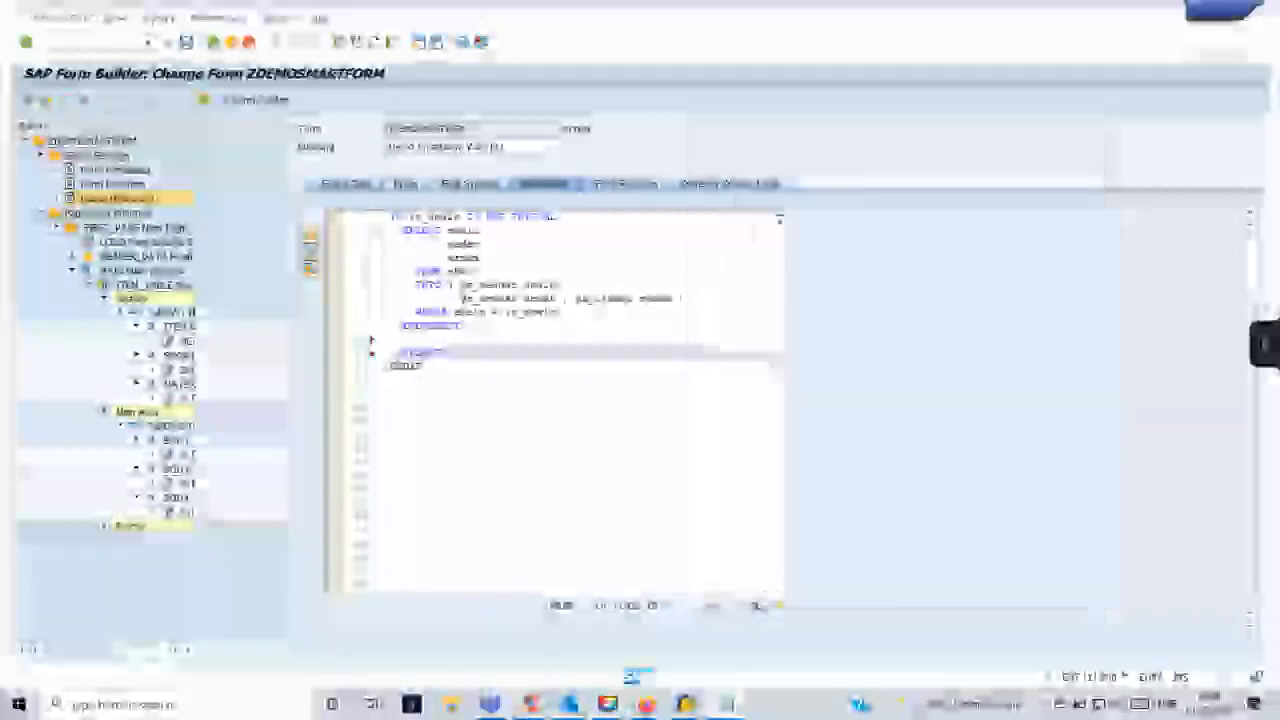
pyautogui.hotkey('ctrl', 'v')
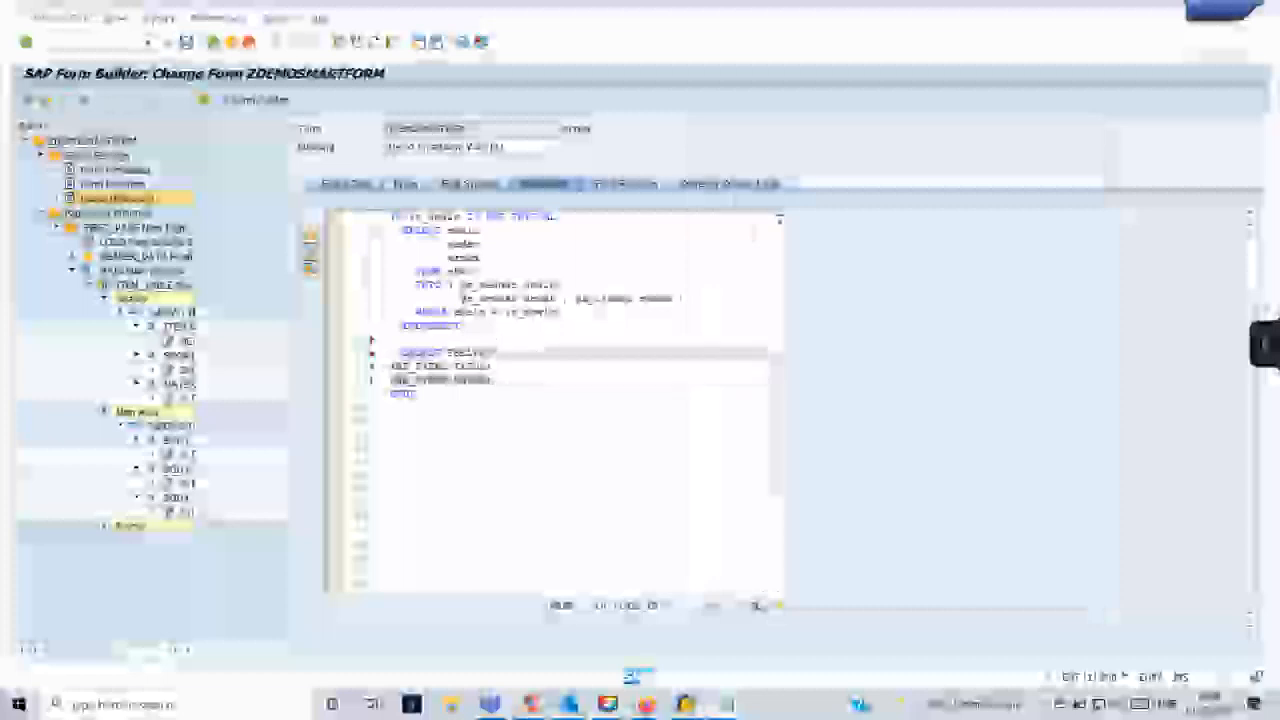
# - Trim the pasted lines to the bare field names TXZ01 and MATNR, aligned under EBELP, removing the WA_ITEMS prefixes and trailing symbols
pyautogui.moveTo(457, 367); pyautogui.dragTo(389, 367)
pyautogui.press('BackSpace')
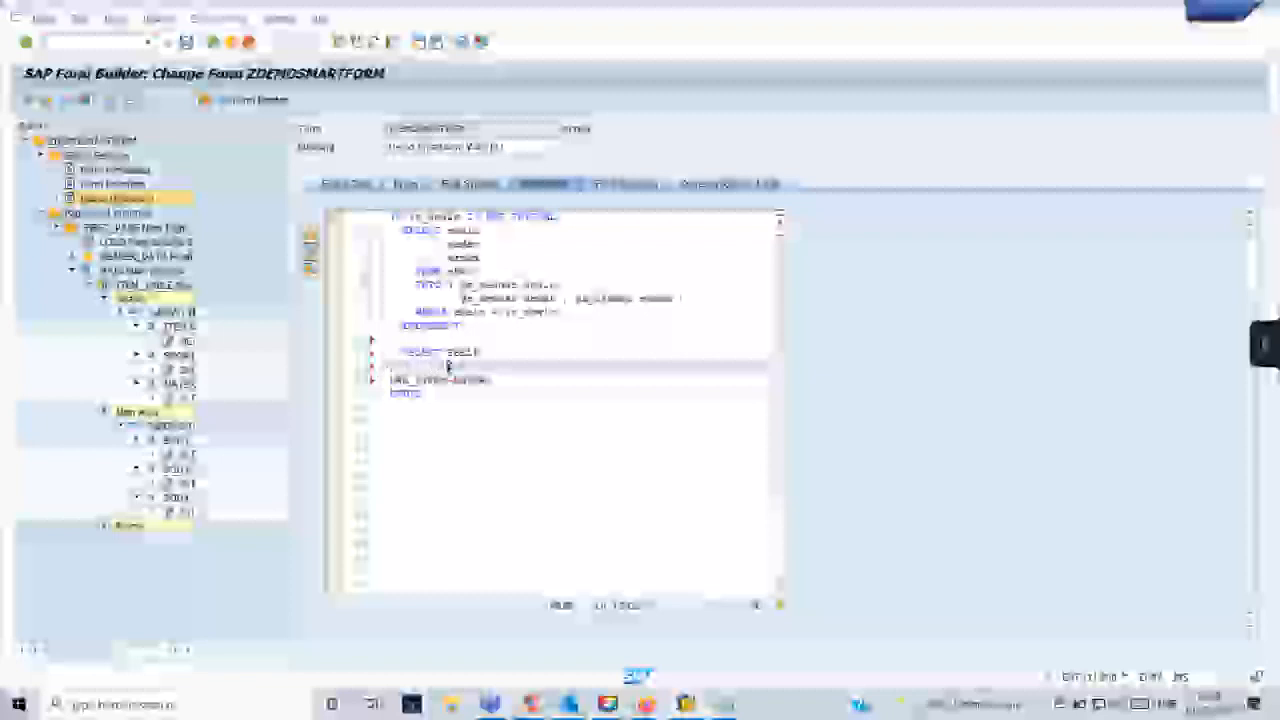
pyautogui.press('End')
pyautogui.press('BackSpace')
pyautogui.click(505, 381)
pyautogui.press('BackSpace')
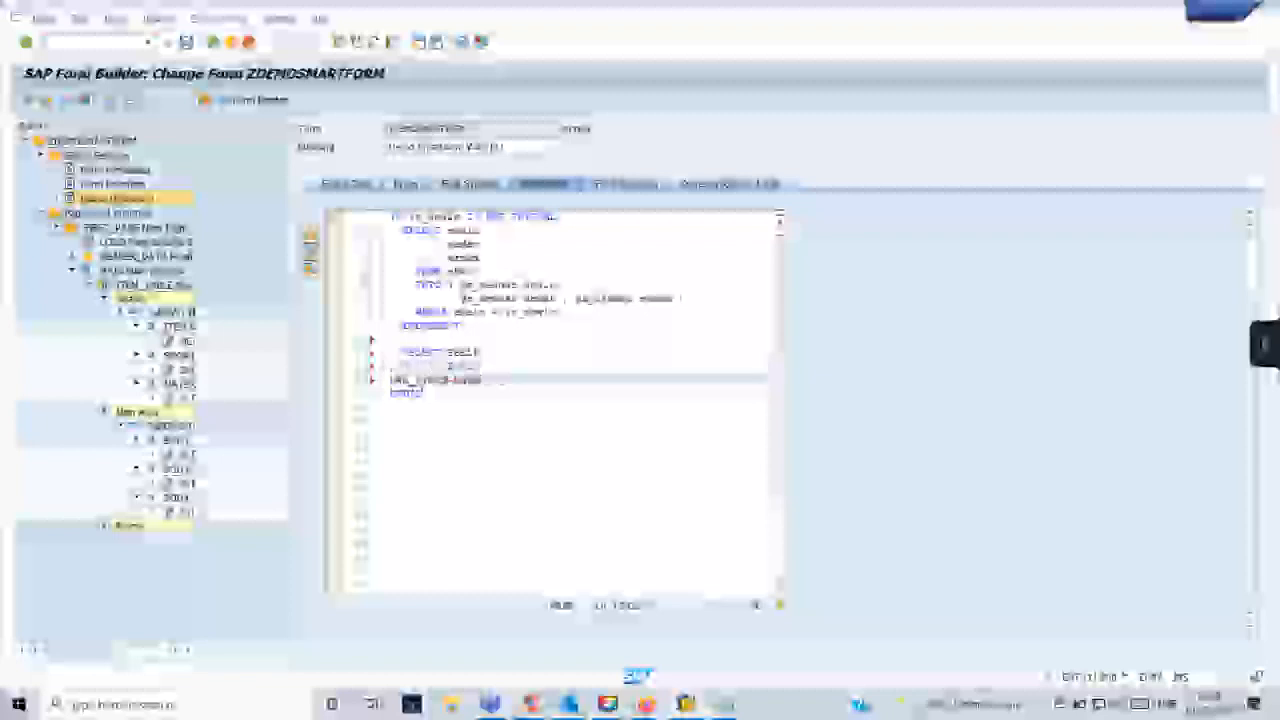
pyautogui.moveTo(453, 380); pyautogui.dragTo(388, 380)
pyautogui.press('BackSpace')
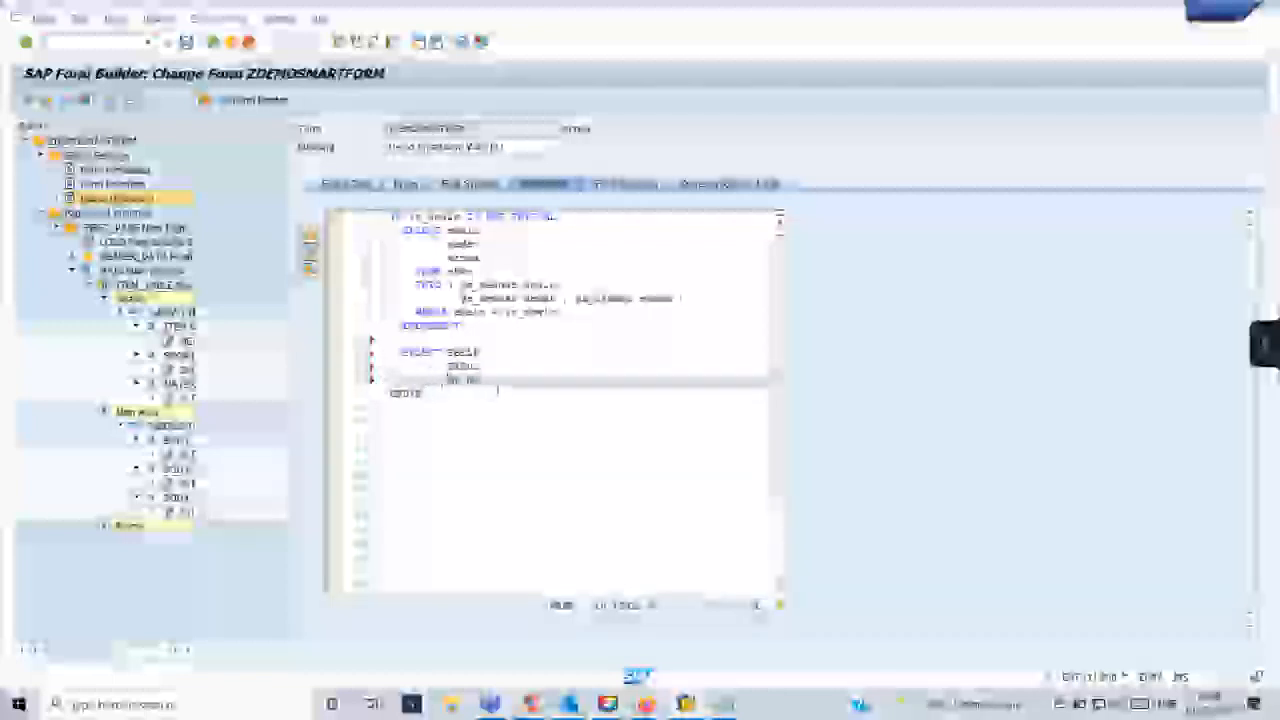
# - Add a FROM clause for table EKPO and begin an INTO TABLE clause in the second SELECT
pyautogui.press('Return')
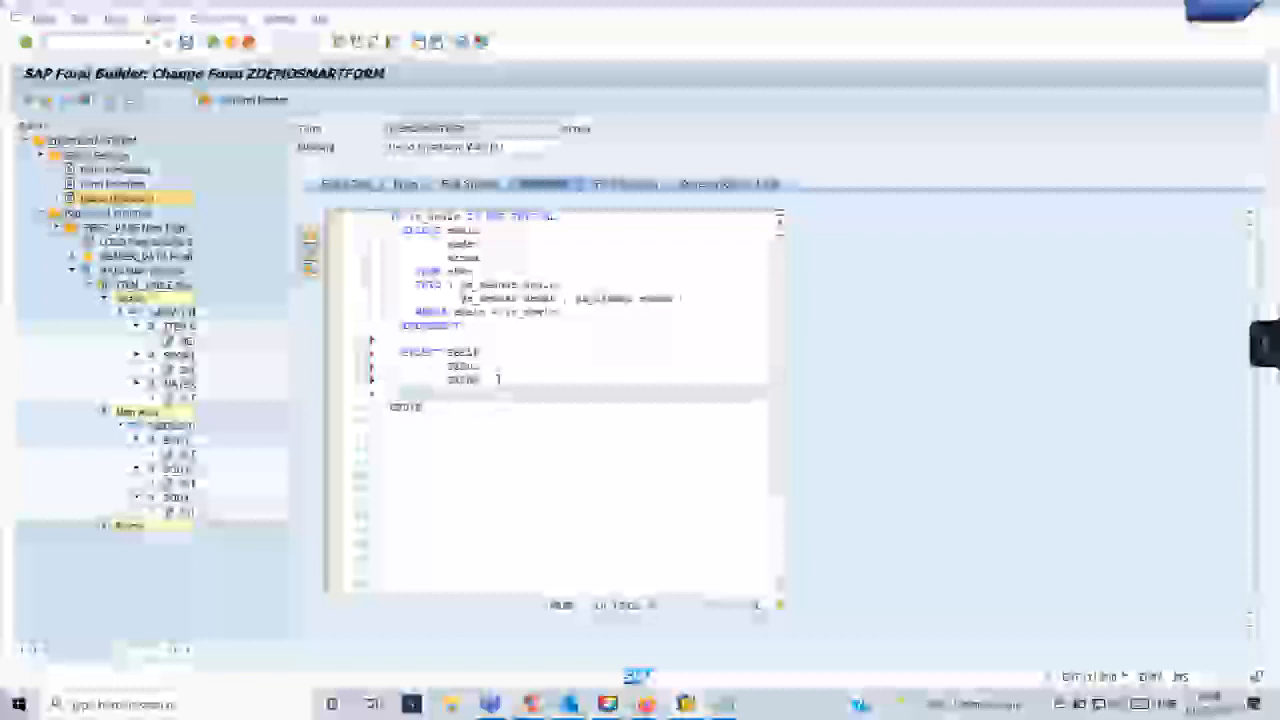
pyautogui.write('from')
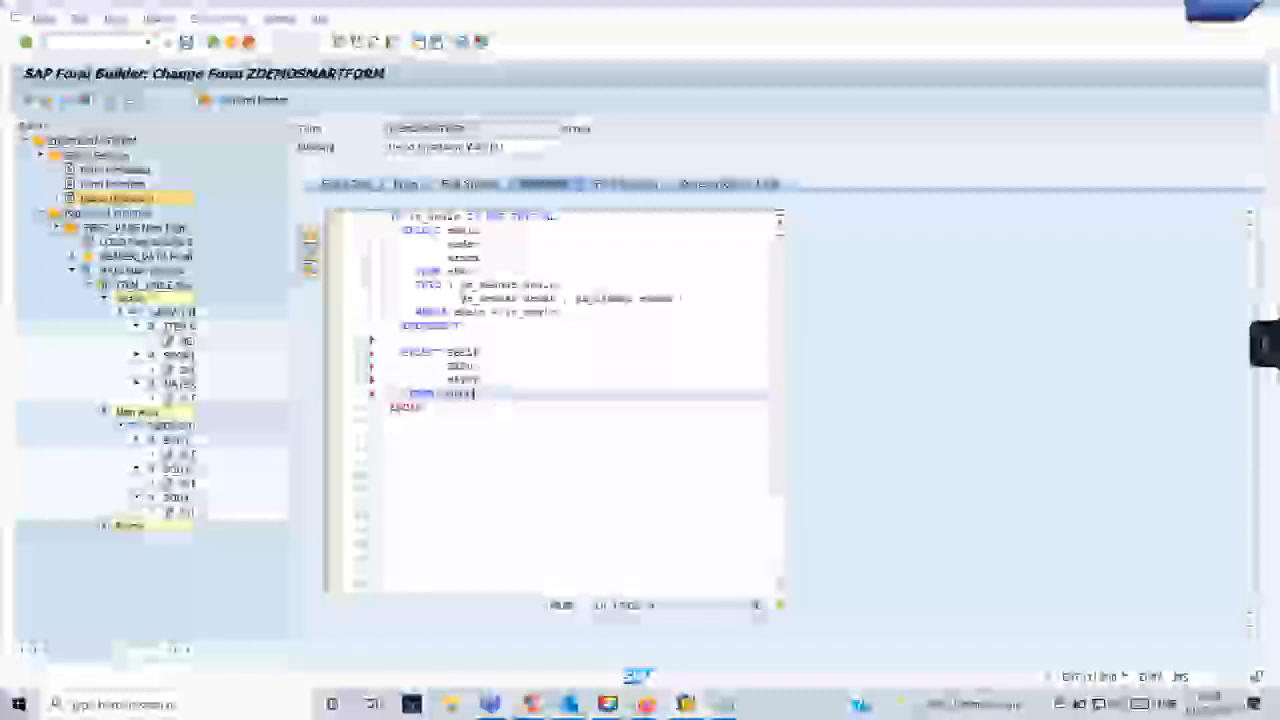
pyautogui.write('.')
pyautogui.press('Return')
pyautogui.write('in')
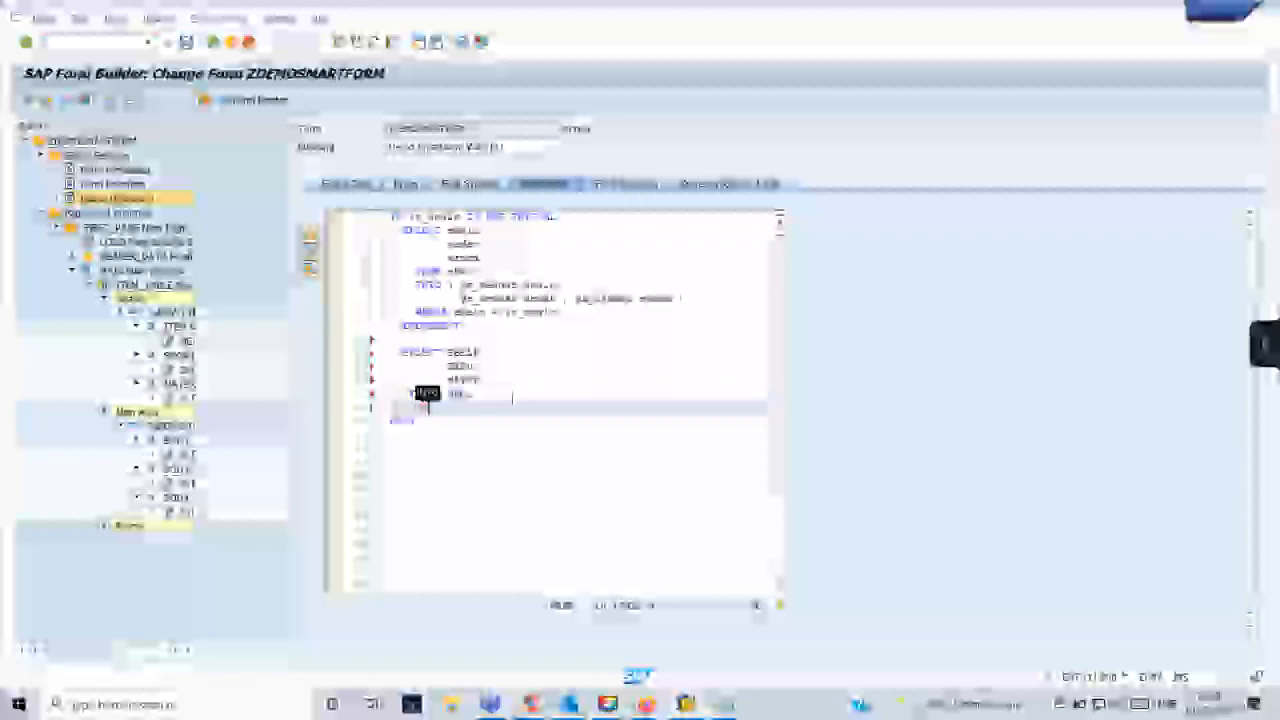
pyautogui.write('to ta')
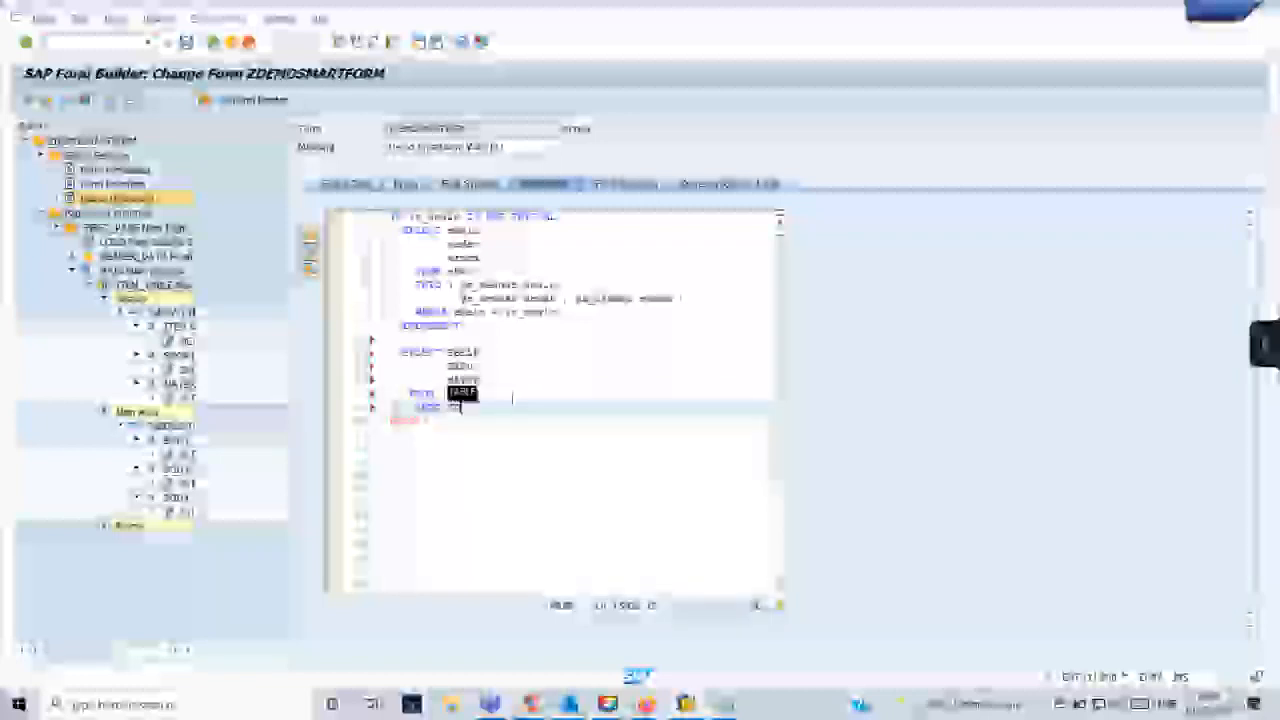
pyautogui.write('ble')
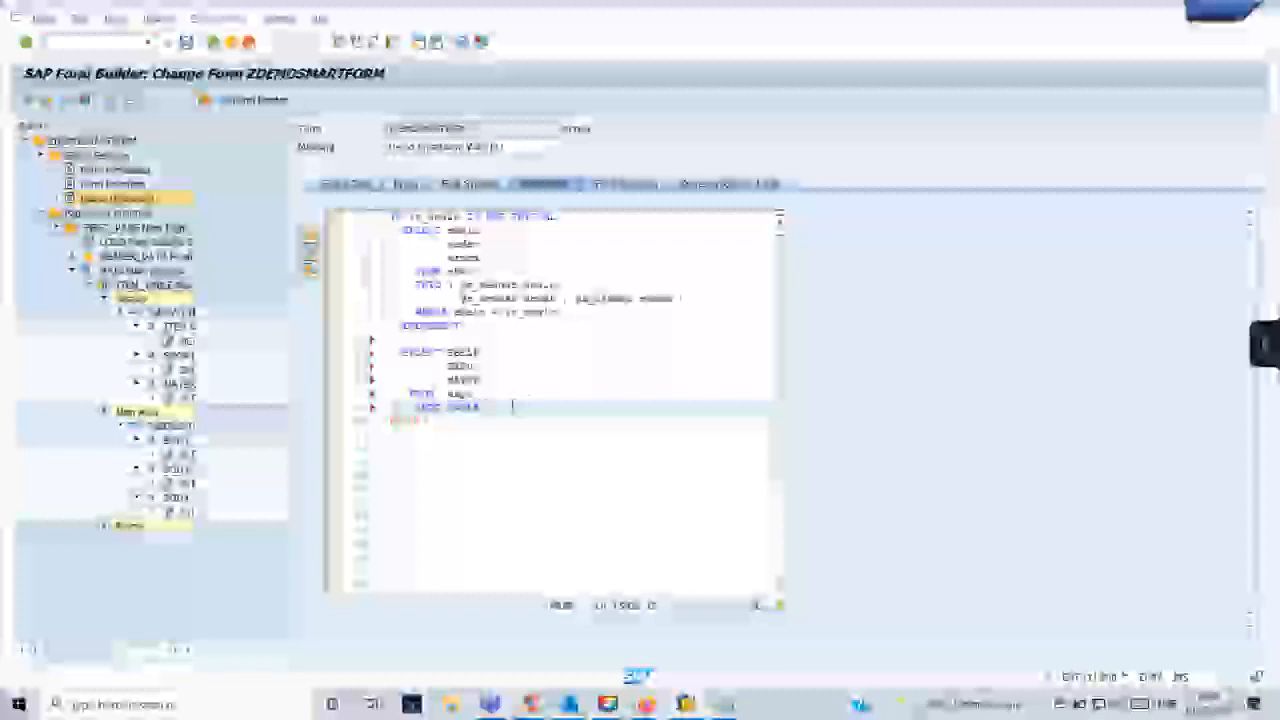
pyautogui.write('@lt_')
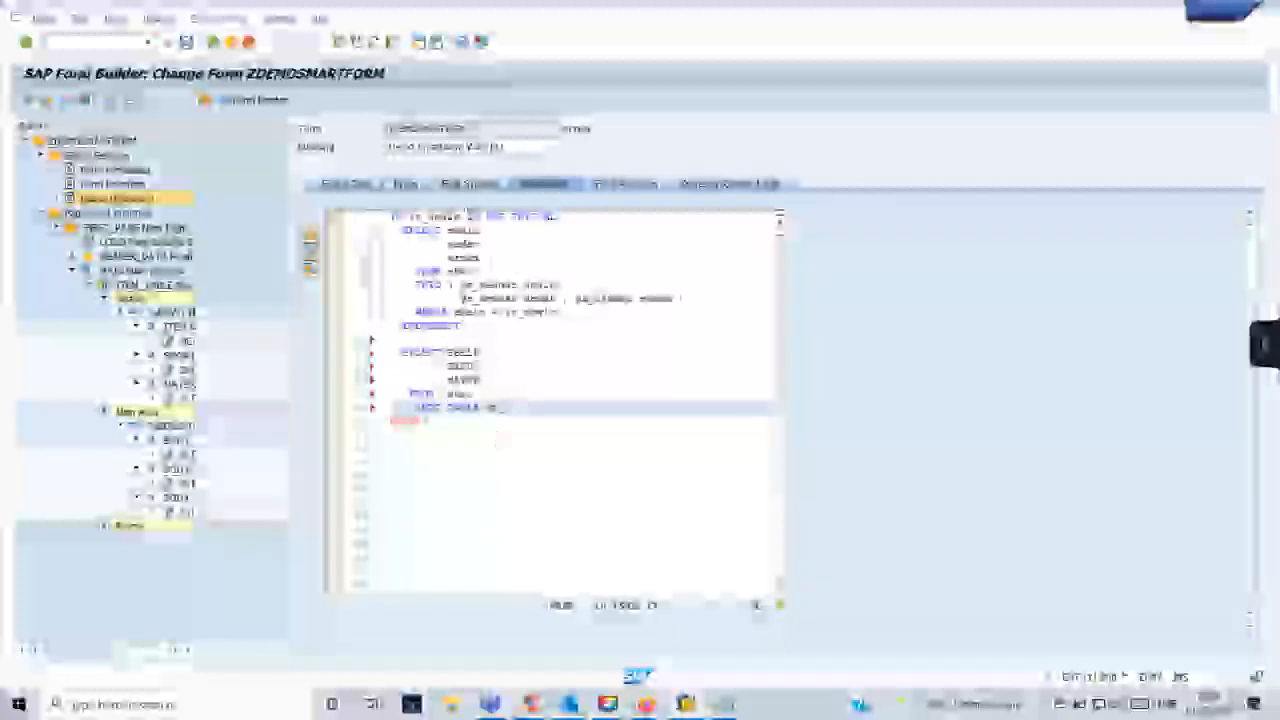
# - Complete the INTO TABLE clause with the items internal table name copied from the Global Data definitions
pyautogui.click(344, 186)
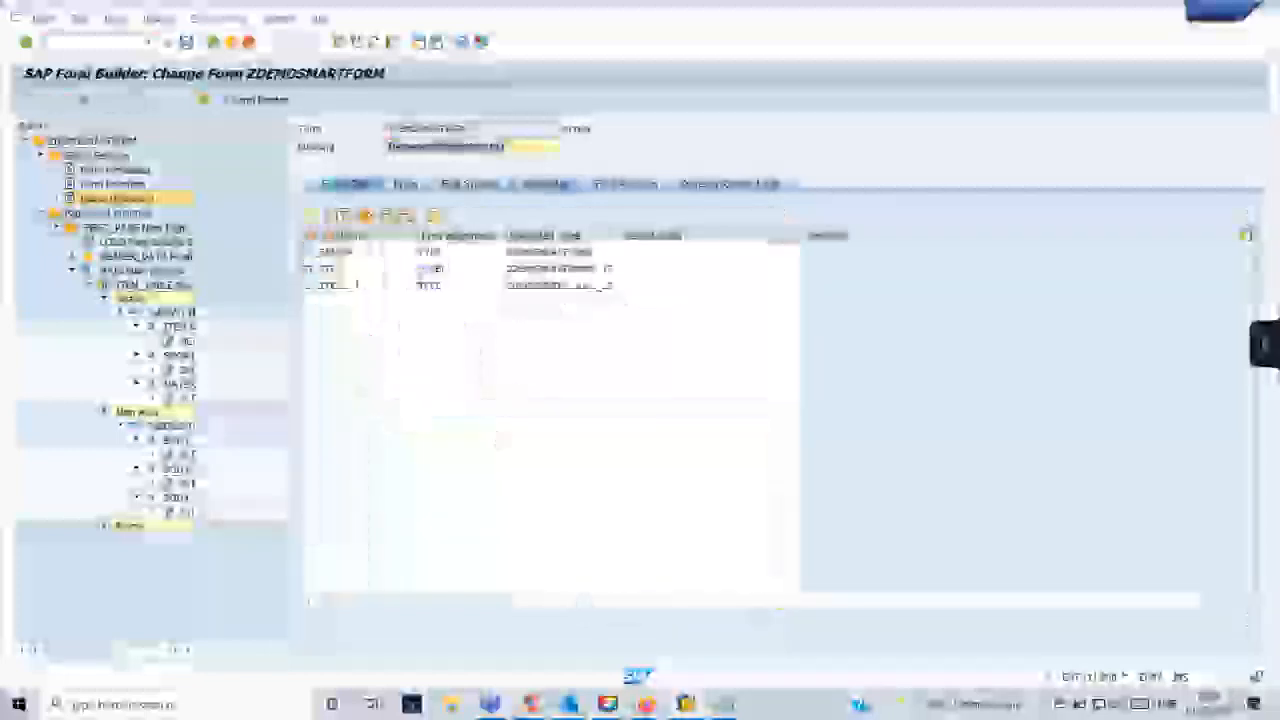
pyautogui.moveTo(352, 269); pyautogui.dragTo(306, 269)
pyautogui.hotkey('ctrl', 'c')
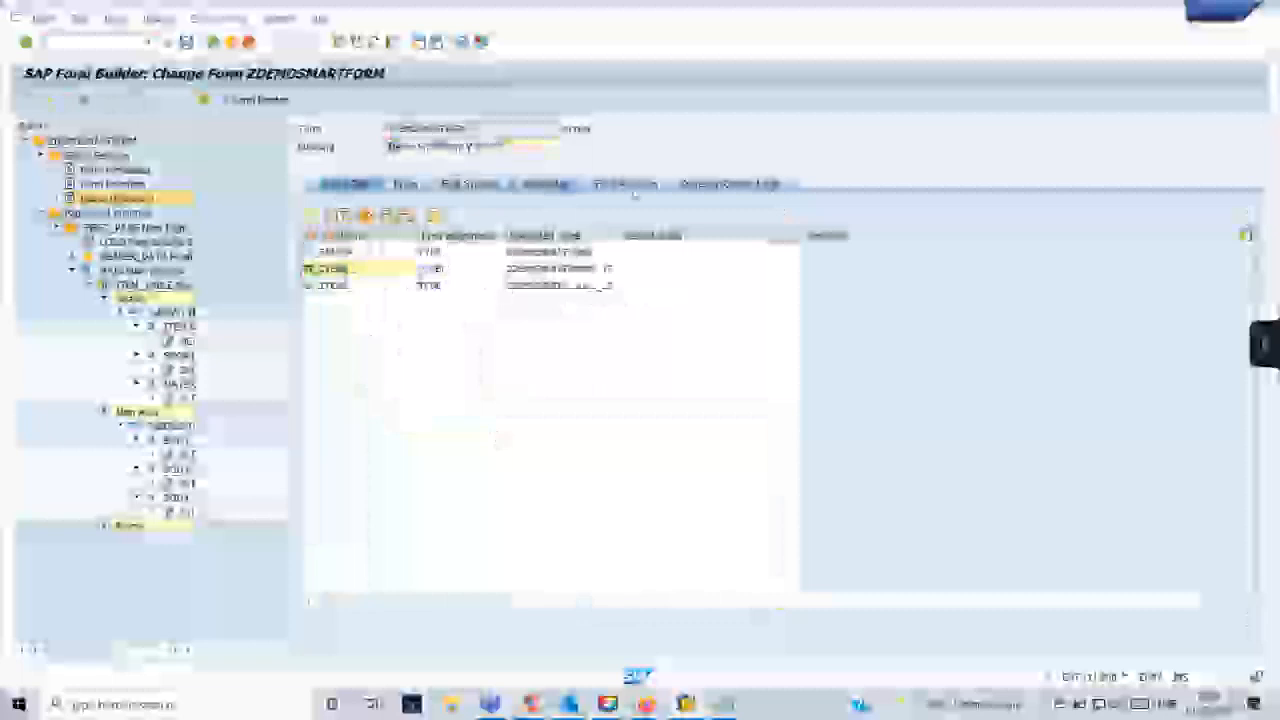
pyautogui.click(545, 185)
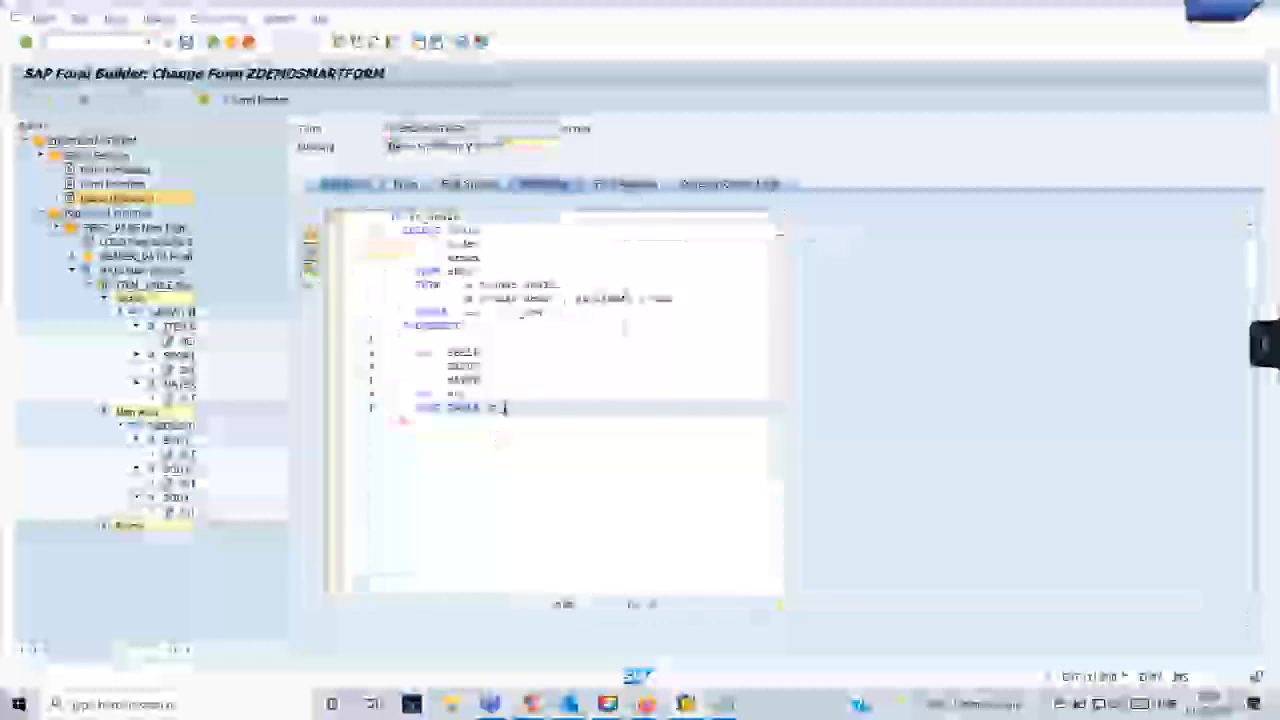
pyautogui.hotkey('ctrl', 'v')
pyautogui.press('Return')
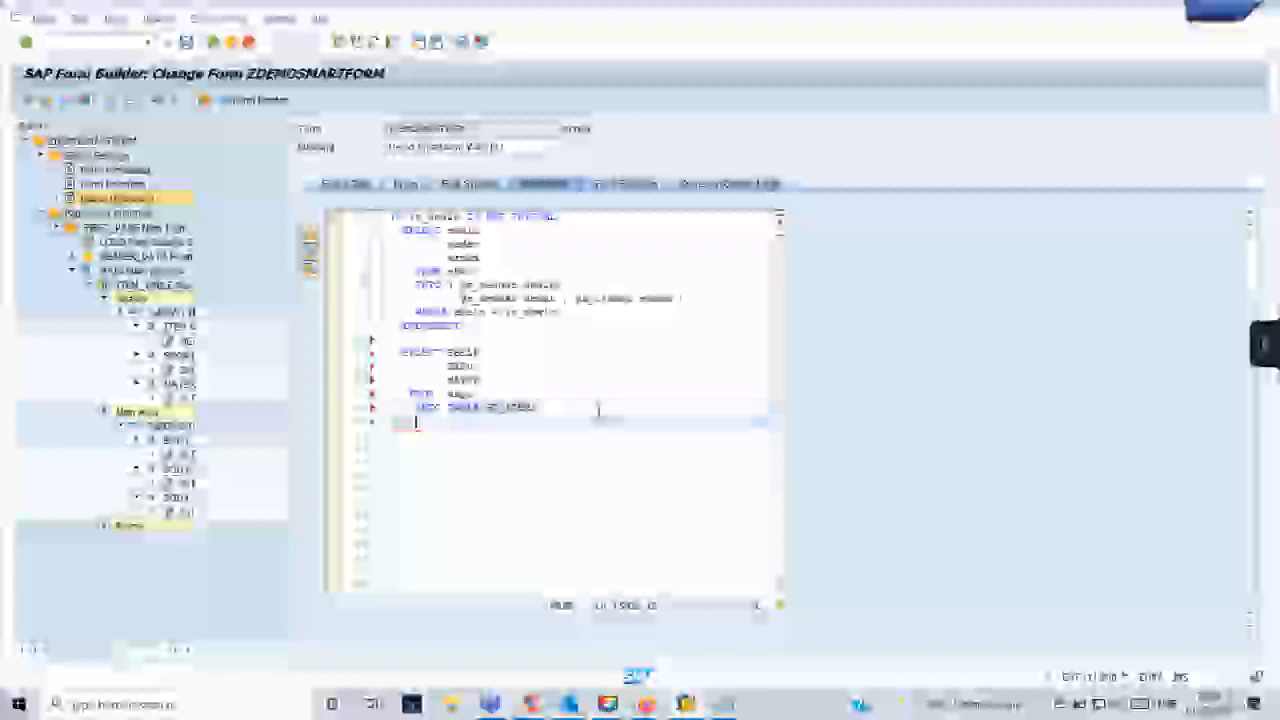
# - Add a WHERE clause to the second SELECT, reusing the EBELN condition from the first SELECT
pyautogui.write('wher')
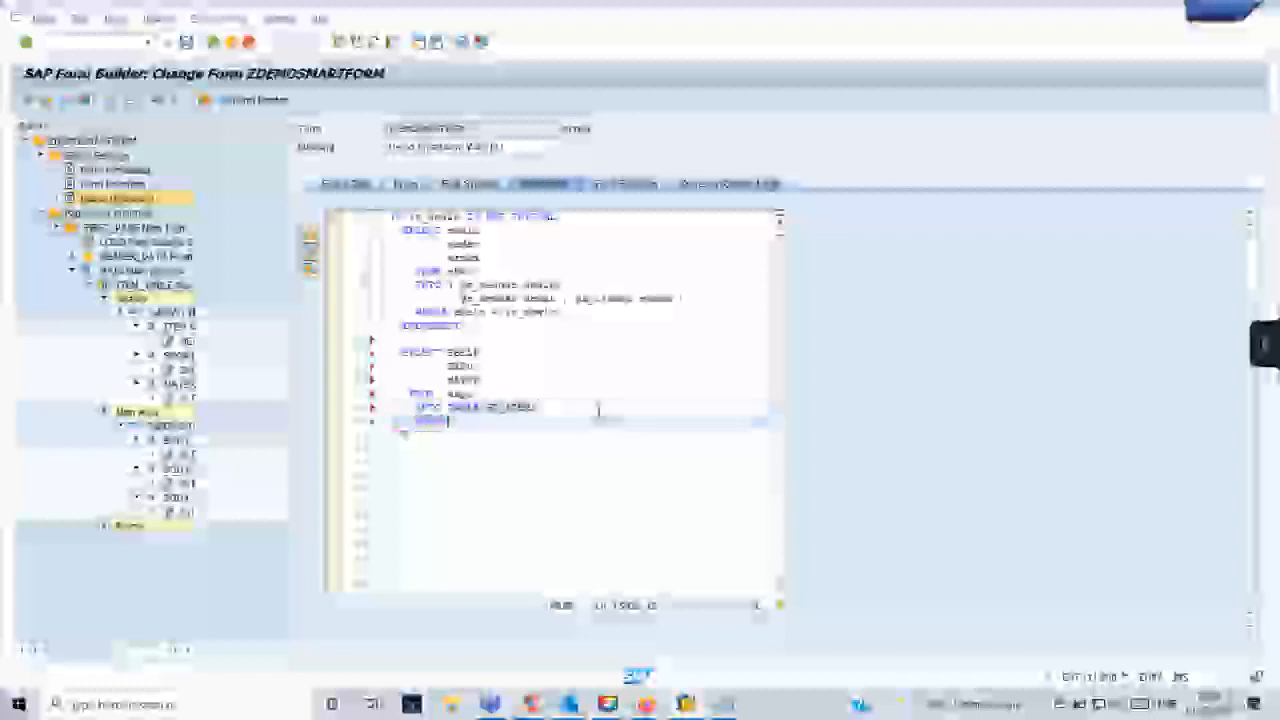
pyautogui.write('e')
pyautogui.moveTo(564, 312); pyautogui.dragTo(461, 312)
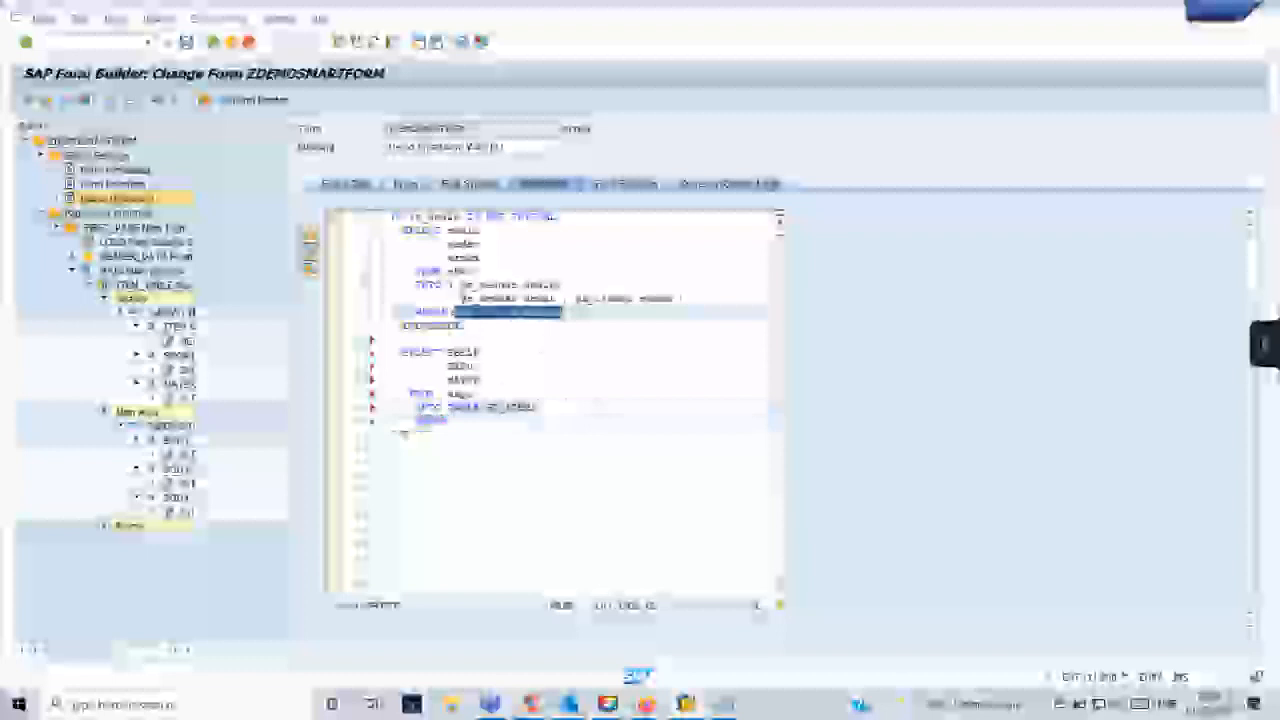
pyautogui.click(467, 422)
pyautogui.hotkey('ctrl', 'v')
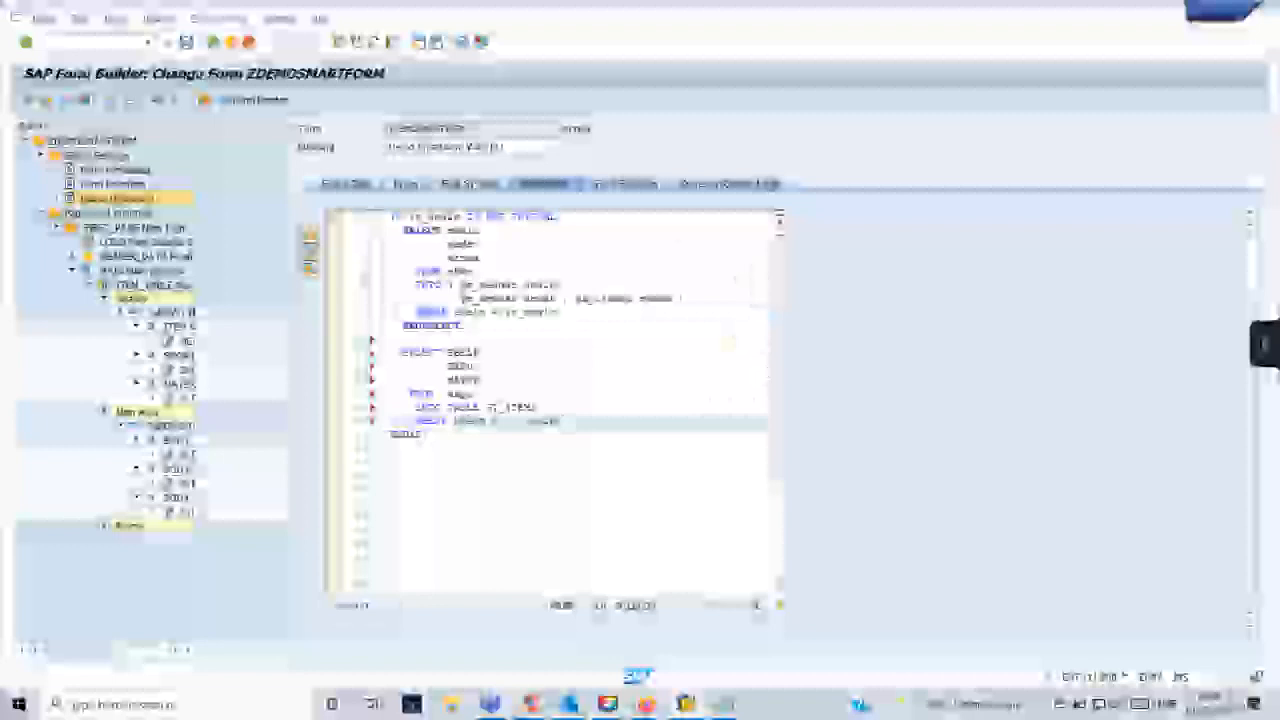
# - Pretty-print the initialization code and check its syntax
pyautogui.click(311, 266)
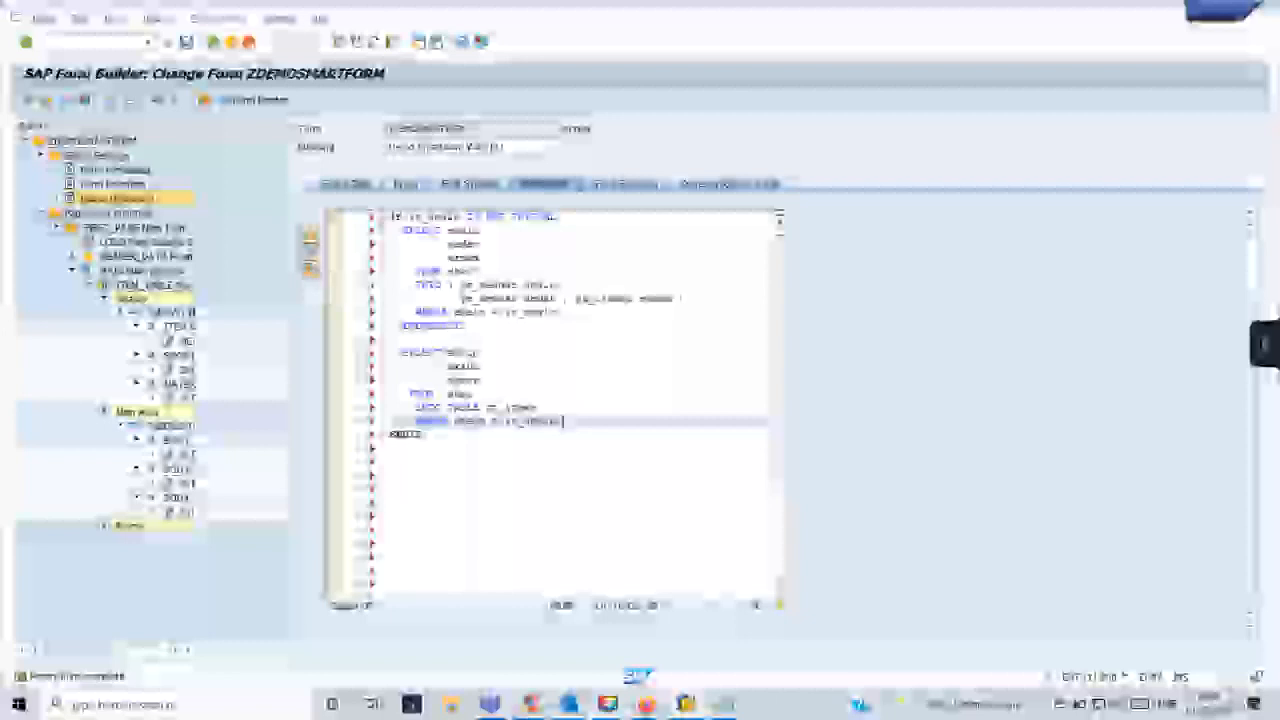
pyautogui.click(311, 235)
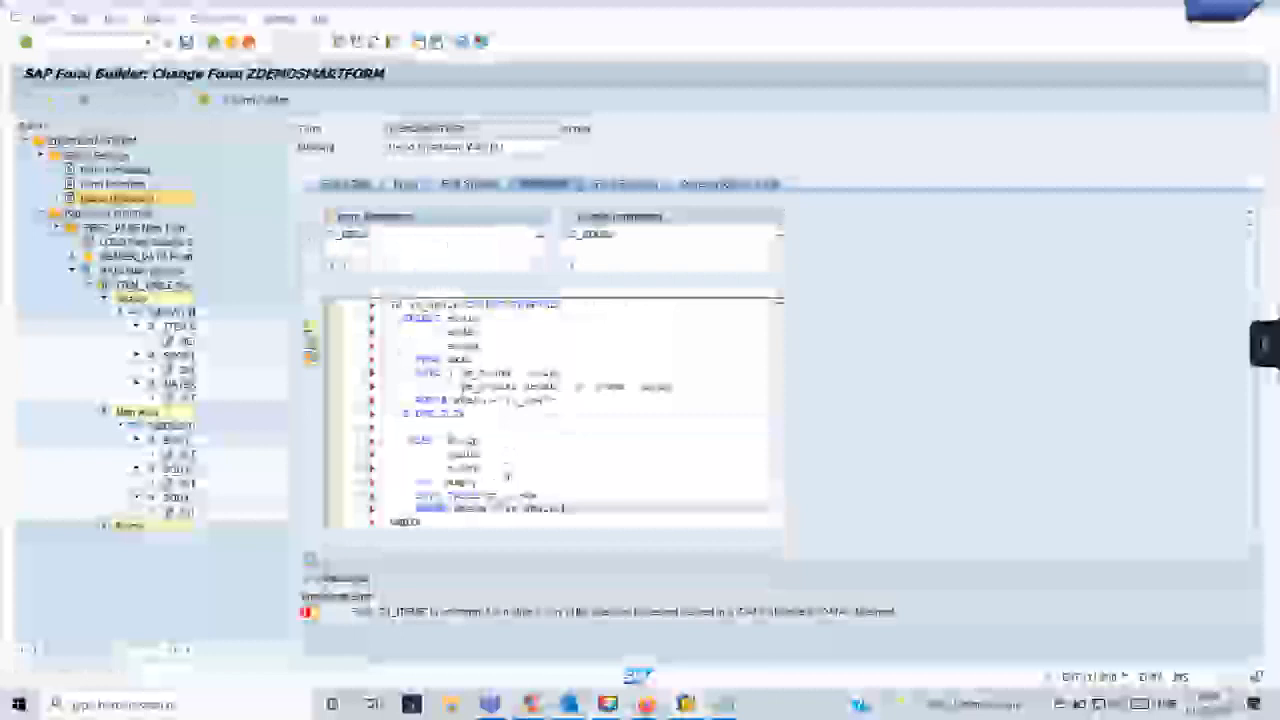
# - Add the items internal table from the second SELECT as another output parameter of the initialization, and save and activate the form
pyautogui.doubleClick(512, 496)
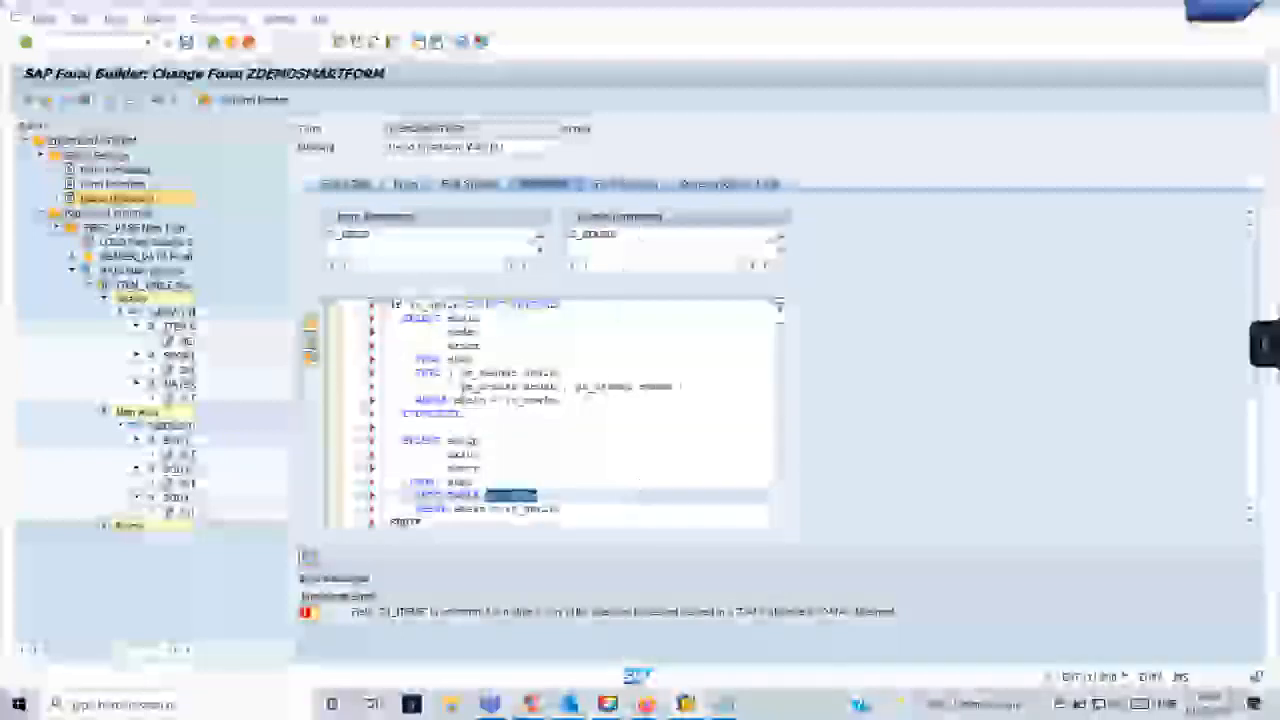
pyautogui.click(609, 250)
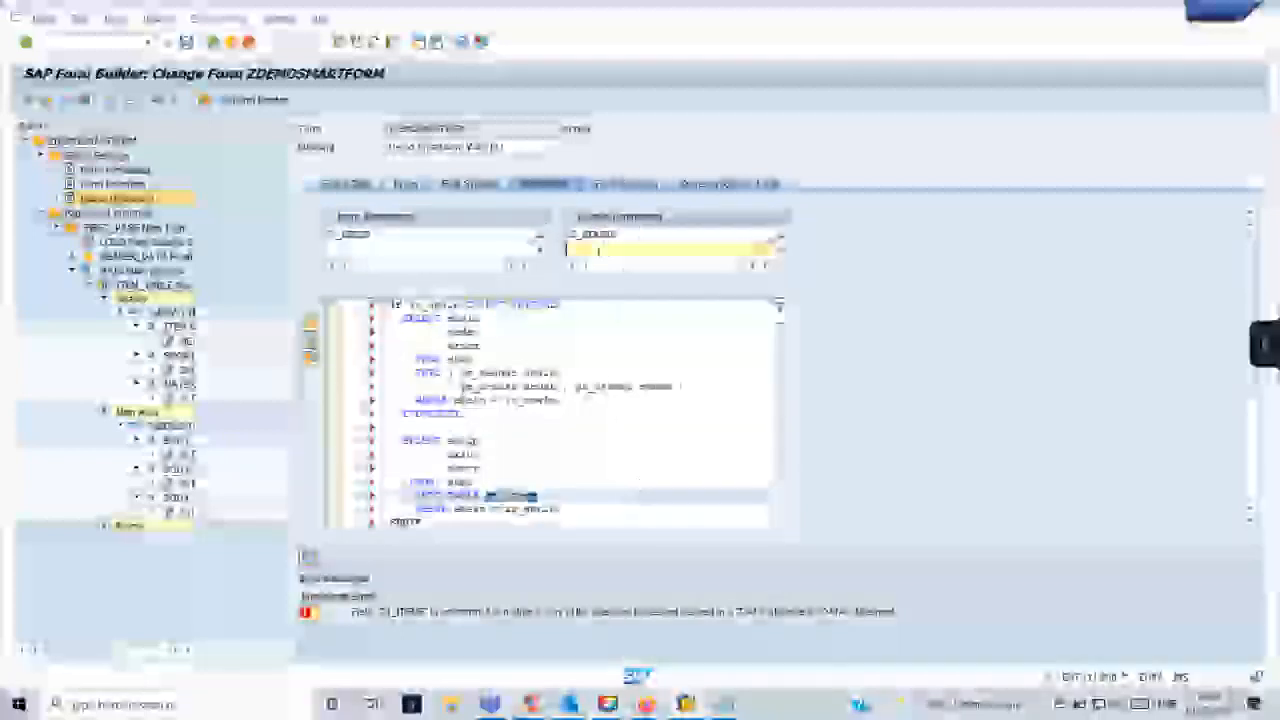
pyautogui.hotkey('ctrl', 'v')
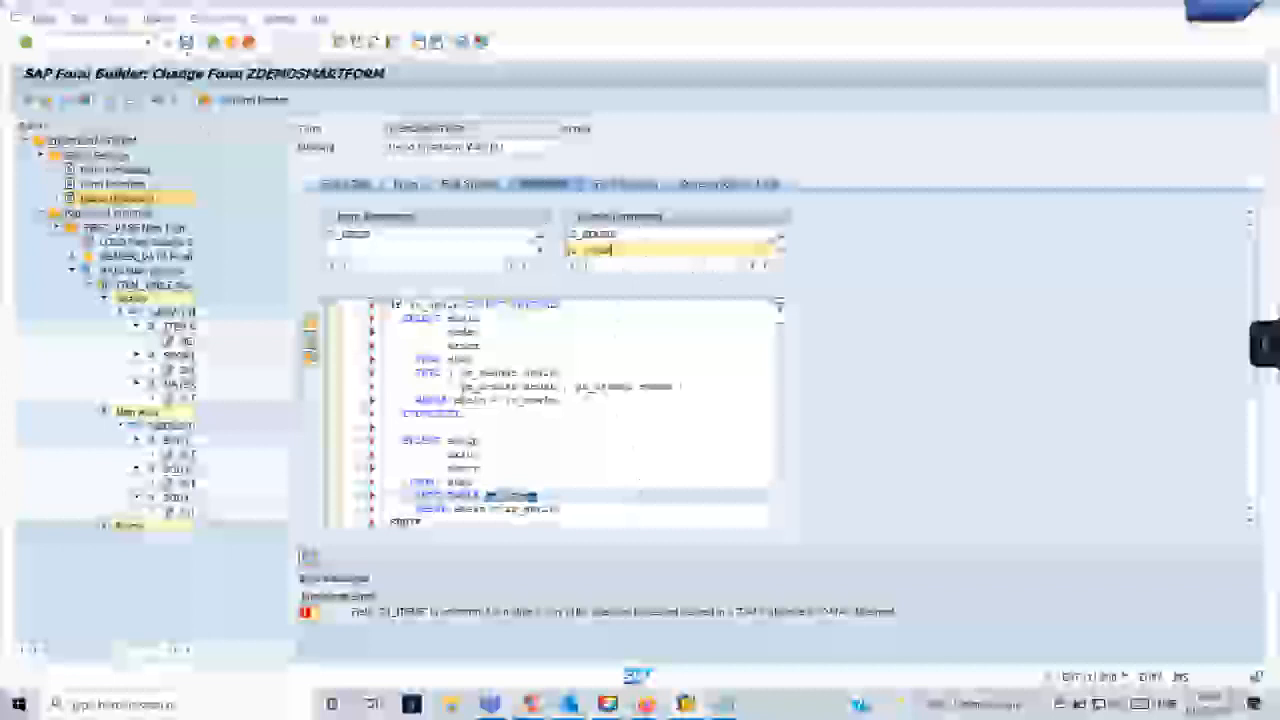
pyautogui.click(187, 44)
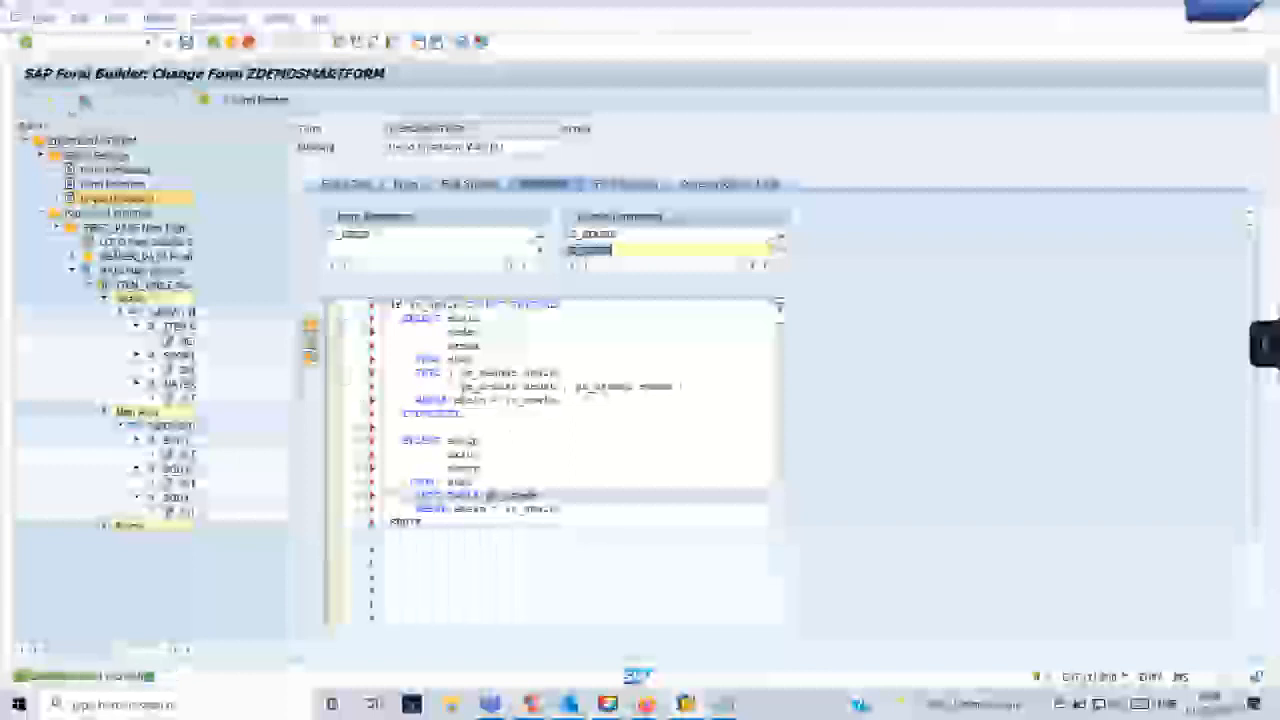
pyautogui.click(84, 101)
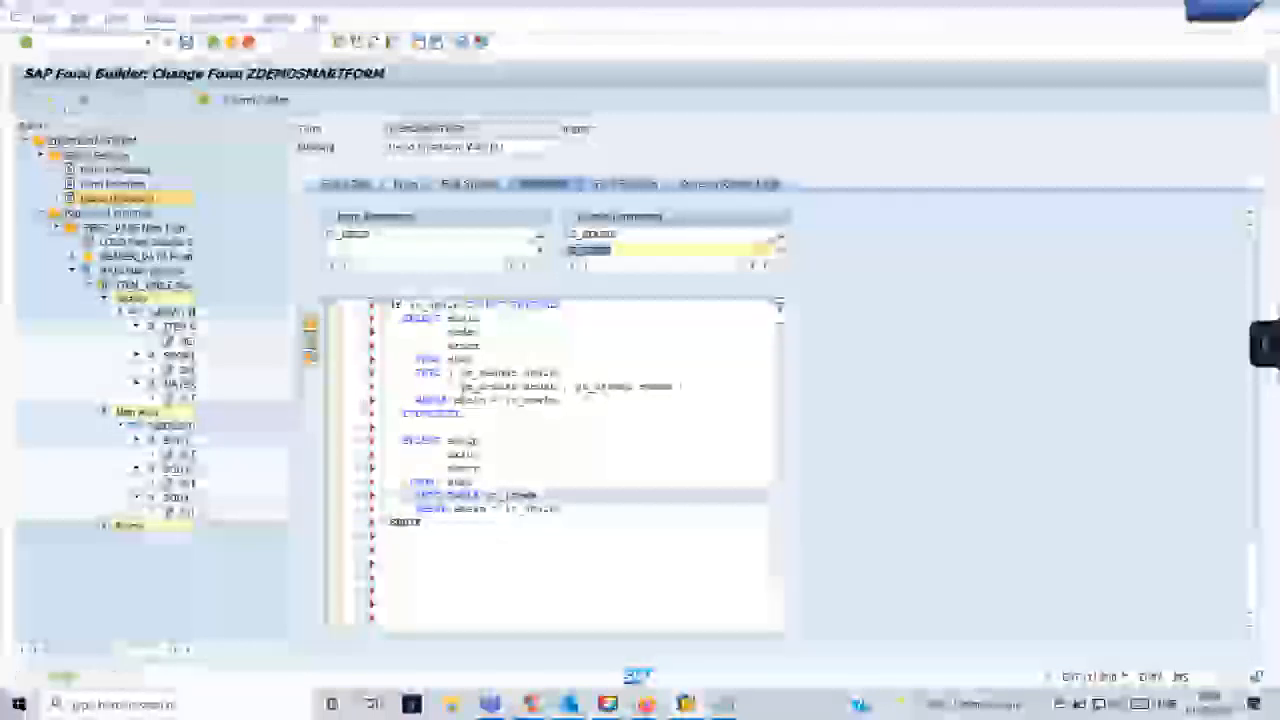
# - Open General Table Display for table EKPO in a separate session and list the items of the test purchasing document
pyautogui.click(66, 43)
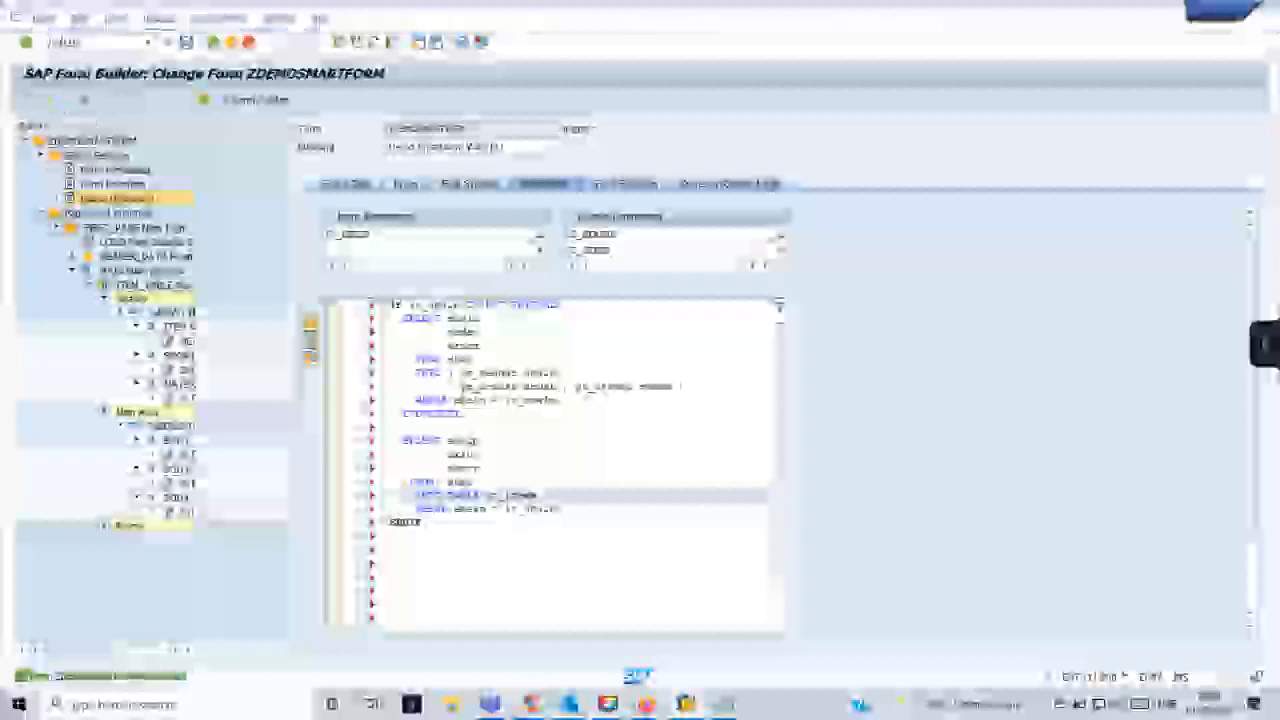
pyautogui.press('Return')
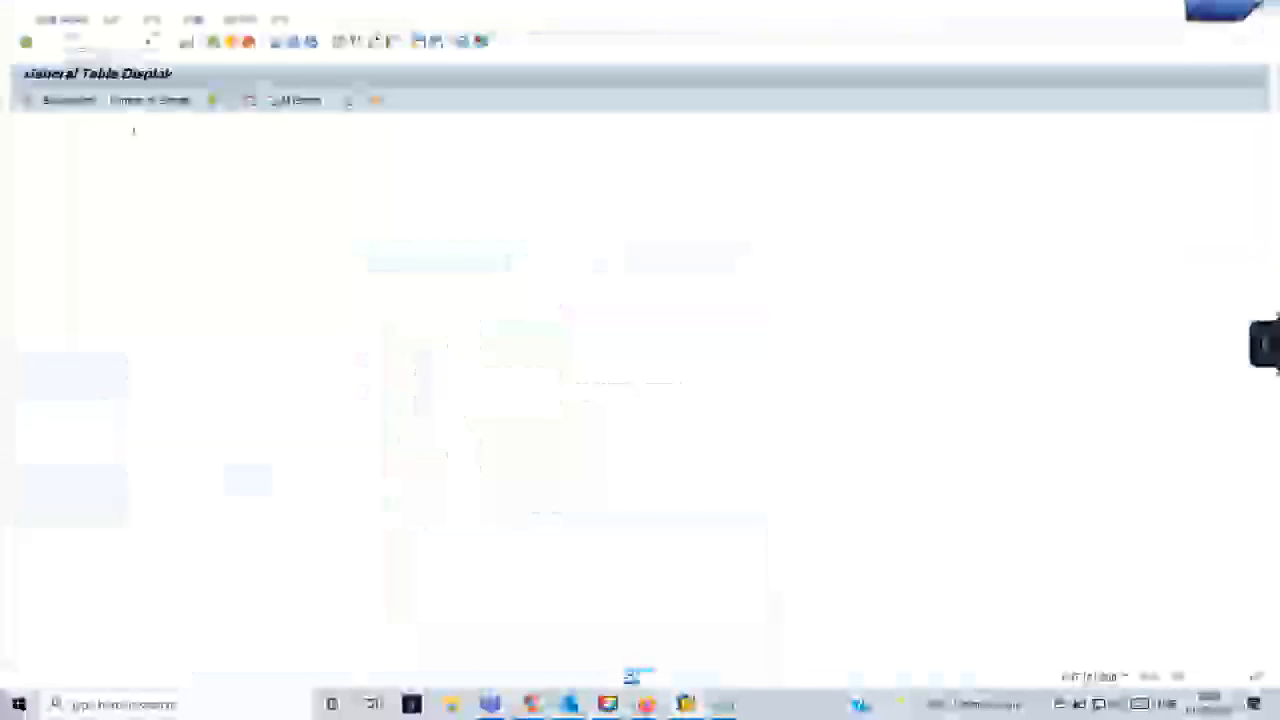
pyautogui.write('ekpo')
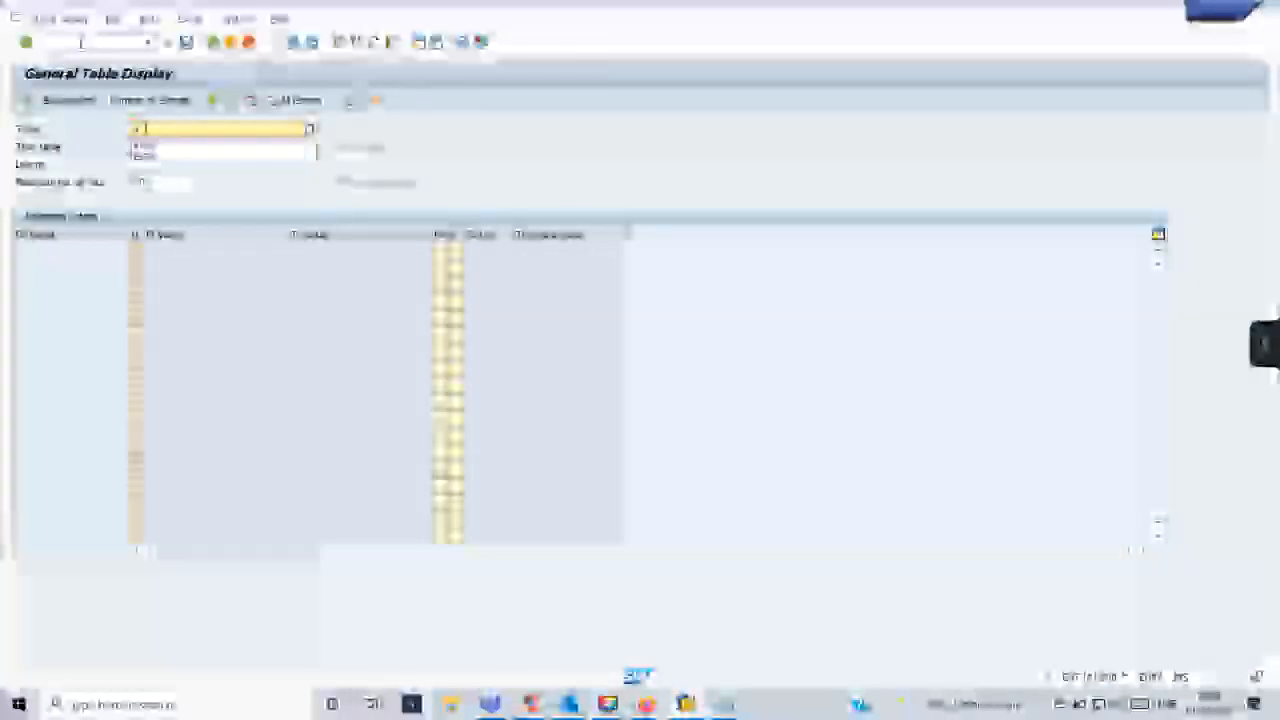
pyautogui.press('Return')
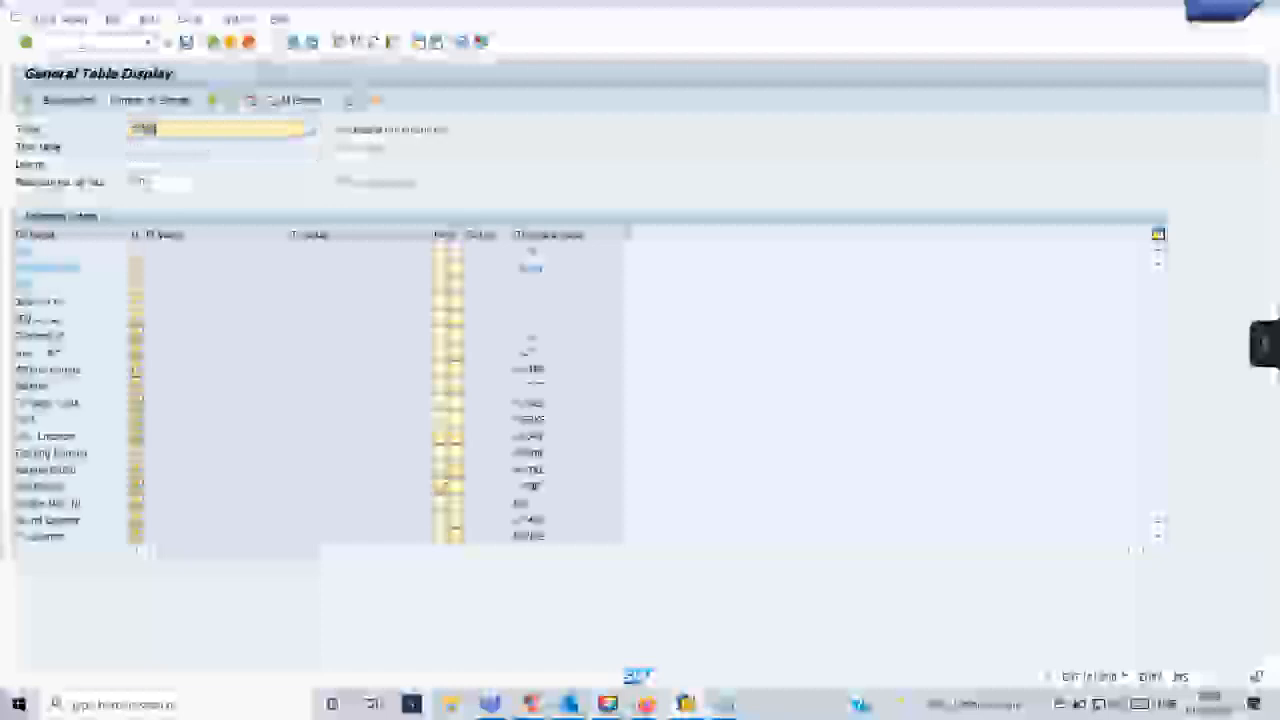
pyautogui.click(215, 267)
pyautogui.write('45')
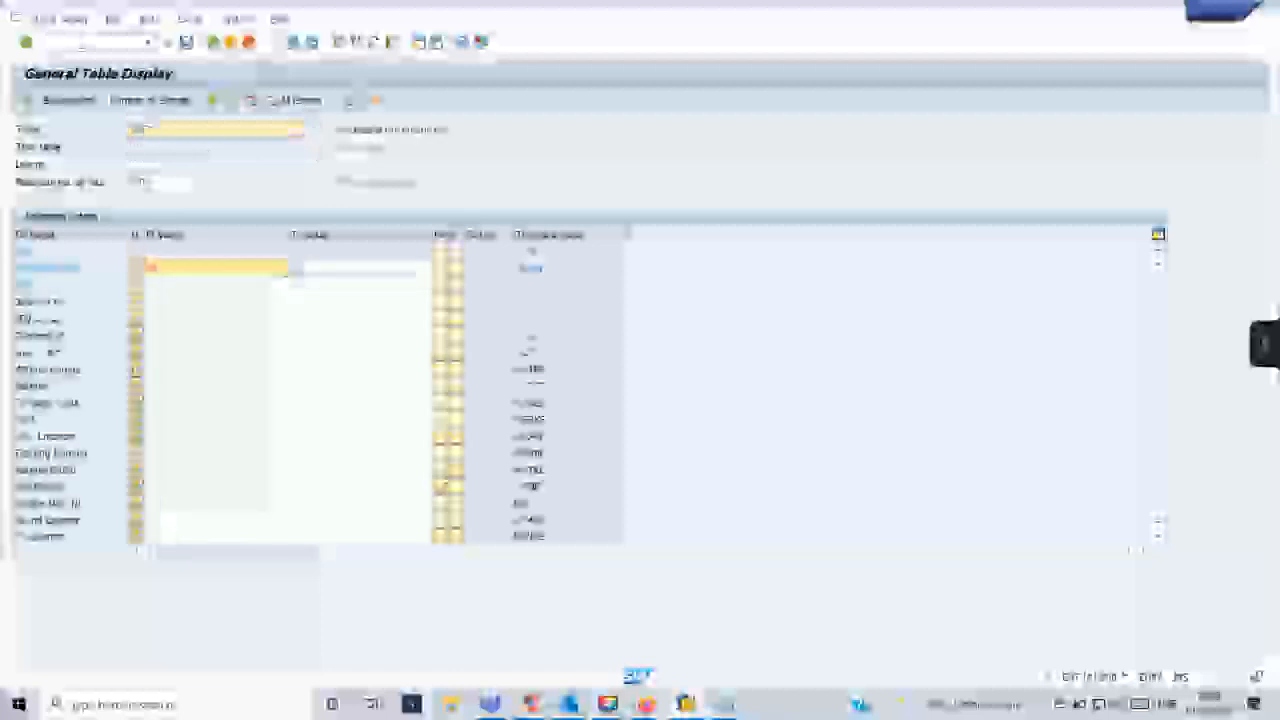
pyautogui.press('F4')
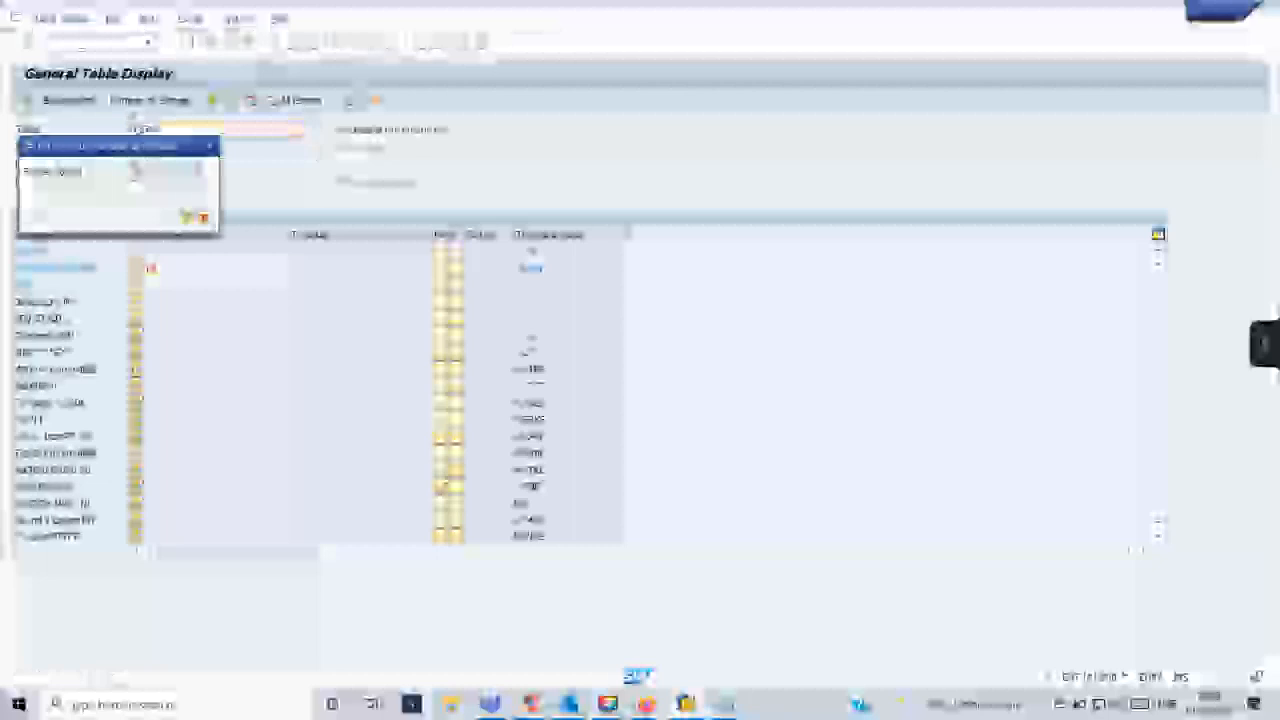
pyautogui.click(203, 218)
pyautogui.click(27, 101)
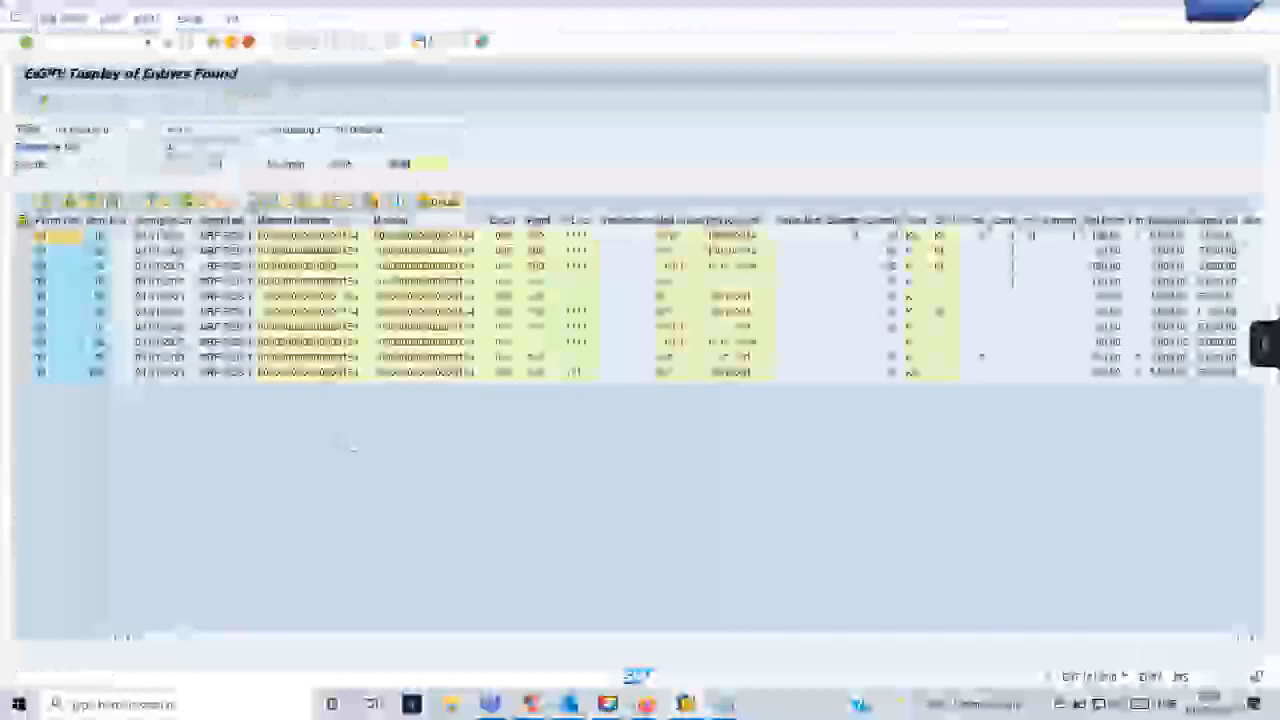
# - Highlight the item number, short text and material columns in the EKPO entries for comparison with the form
pyautogui.click(92, 372)
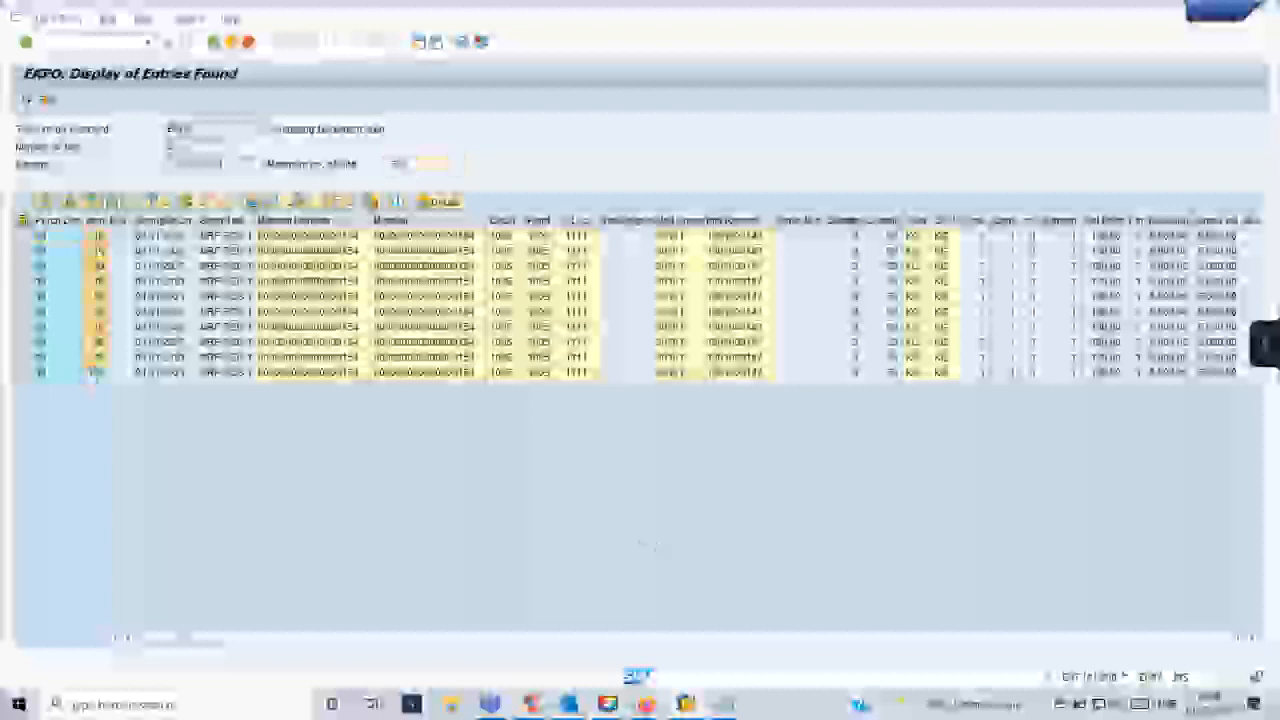
pyautogui.click(218, 220)
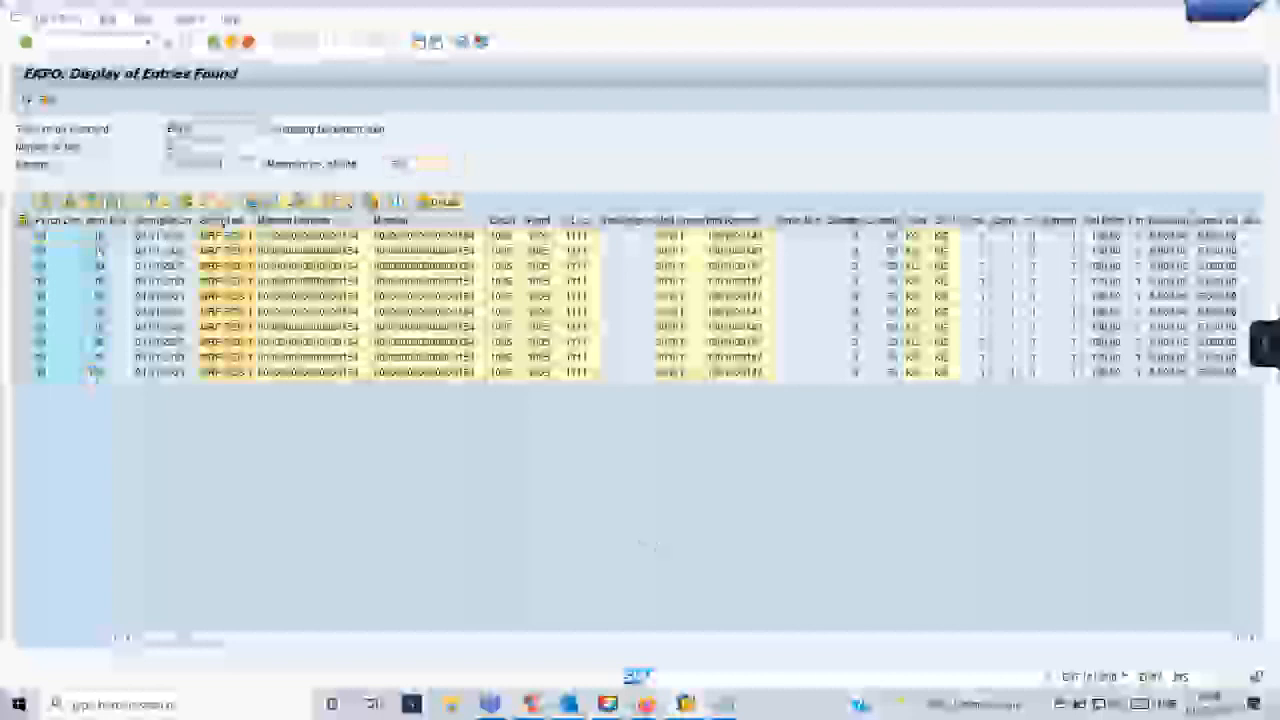
pyautogui.keyDown('ctrl'); pyautogui.click(100, 220); pyautogui.keyUp('ctrl')
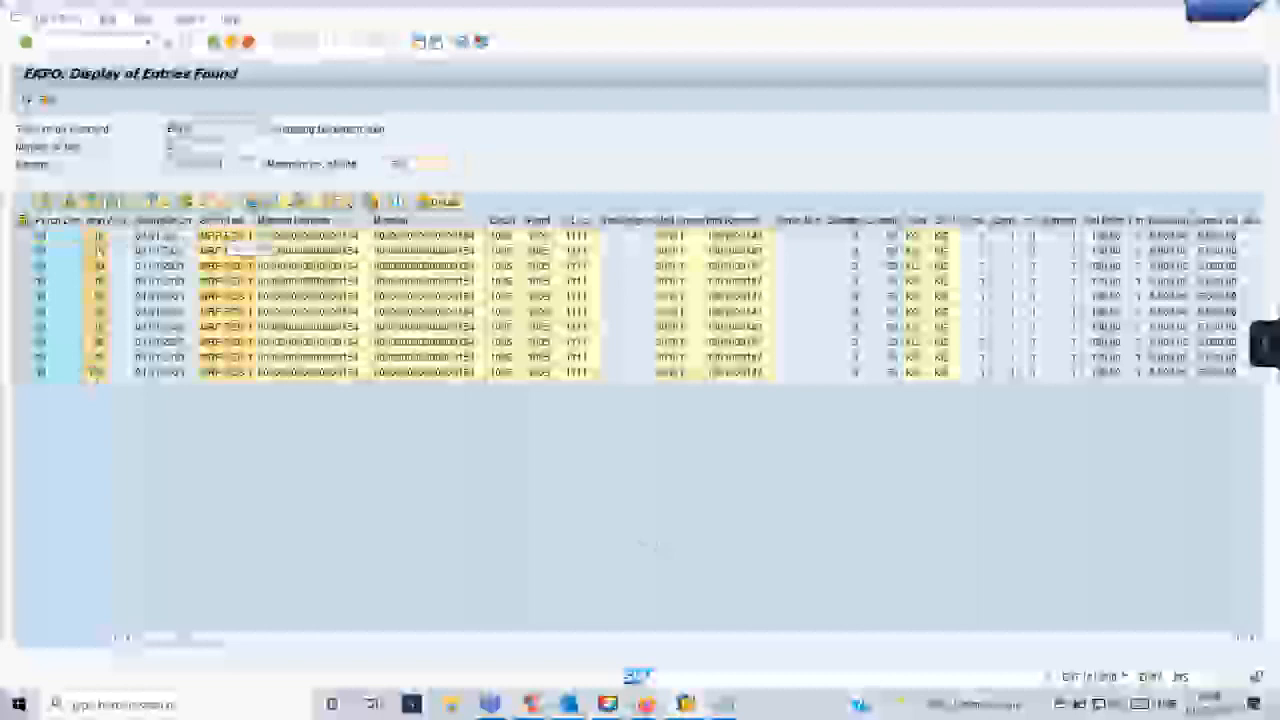
pyautogui.keyDown('ctrl'); pyautogui.click(308, 220); pyautogui.keyUp('ctrl')
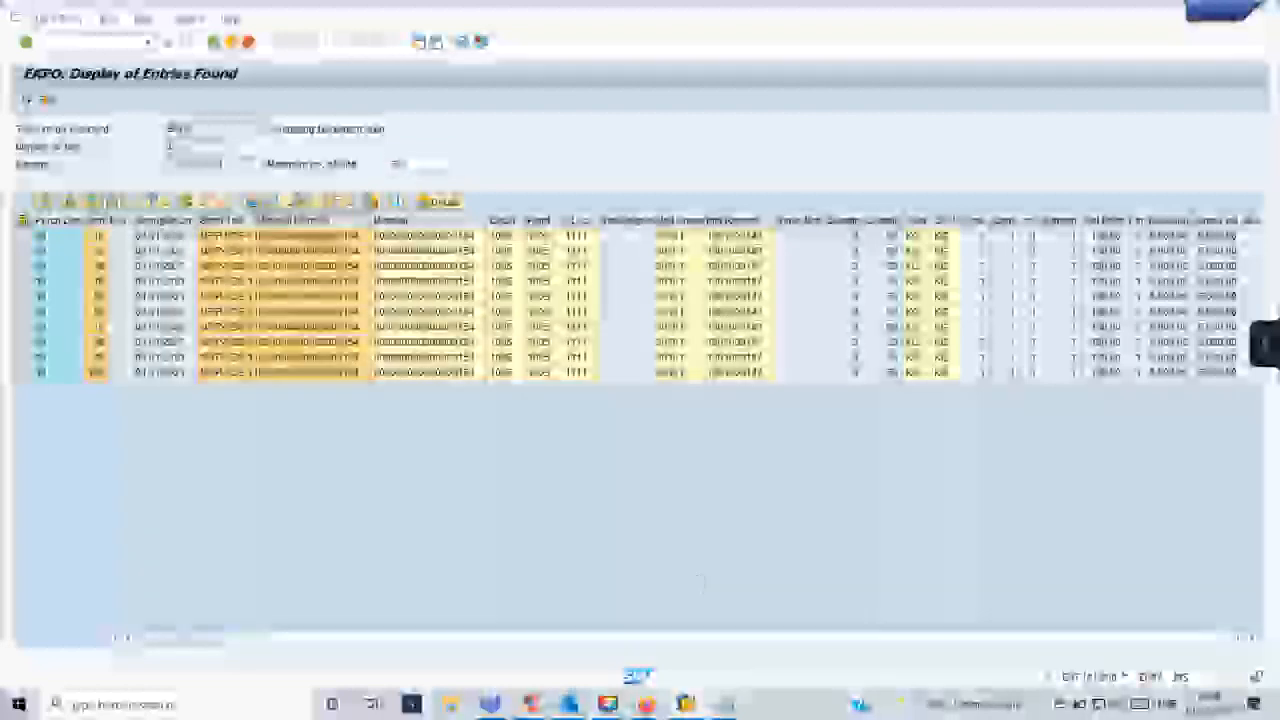
# - Switch to the print preview session and restart the Smart Forms transaction there
pyautogui.moveTo(685, 704)
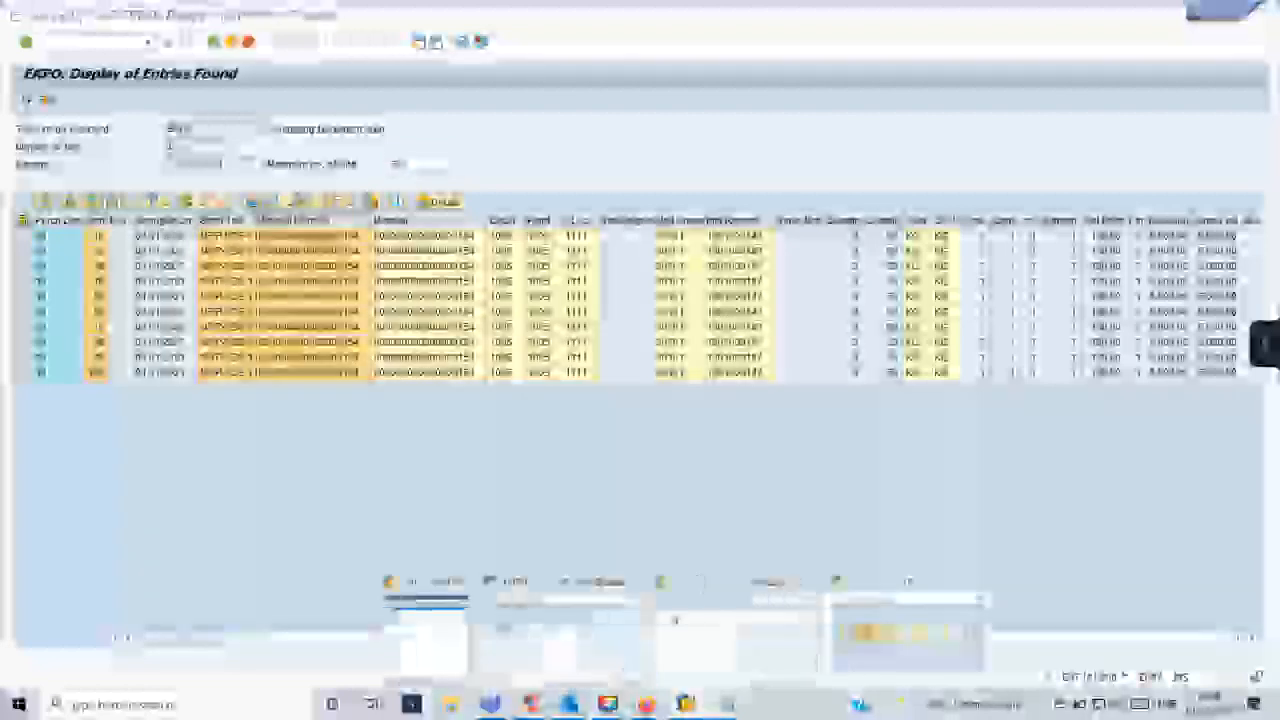
pyautogui.click(715, 635)
pyautogui.click(148, 43)
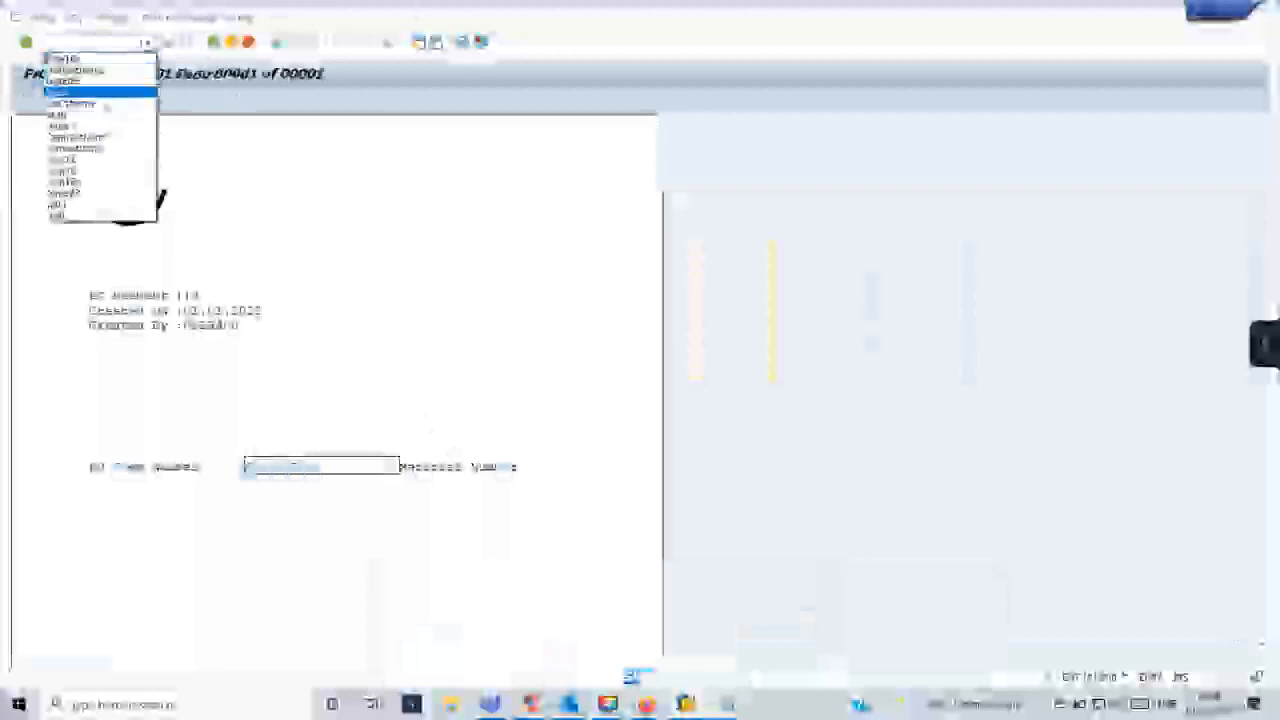
pyautogui.click(103, 149)
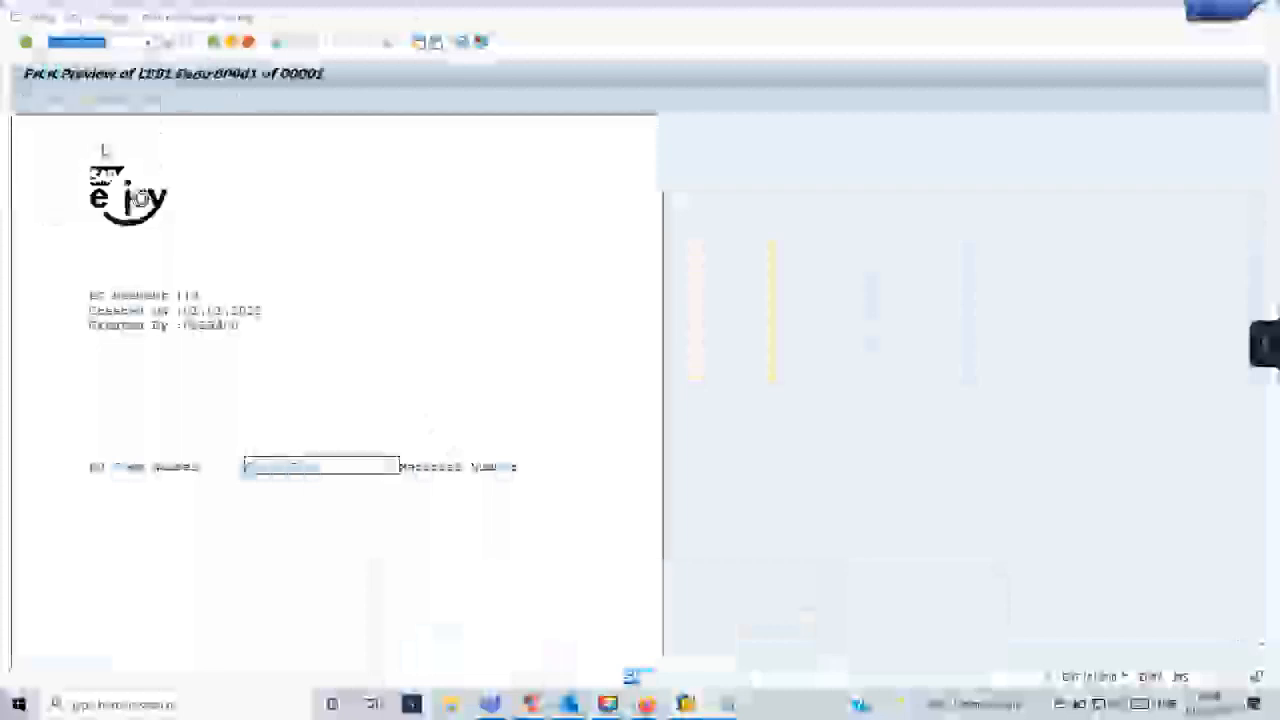
pyautogui.press('Return')
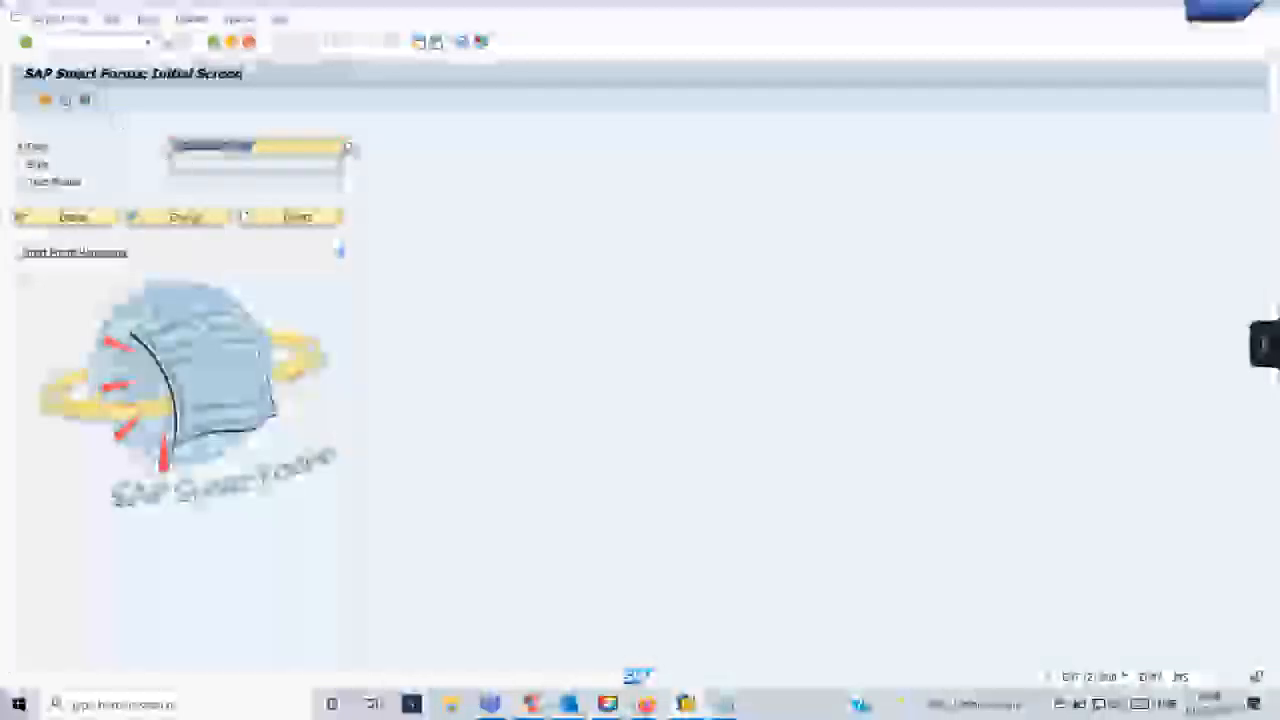
# - Test the Smart Form's function module with the existing purchase order input and examine the item table in the print preview
pyautogui.press('F8')
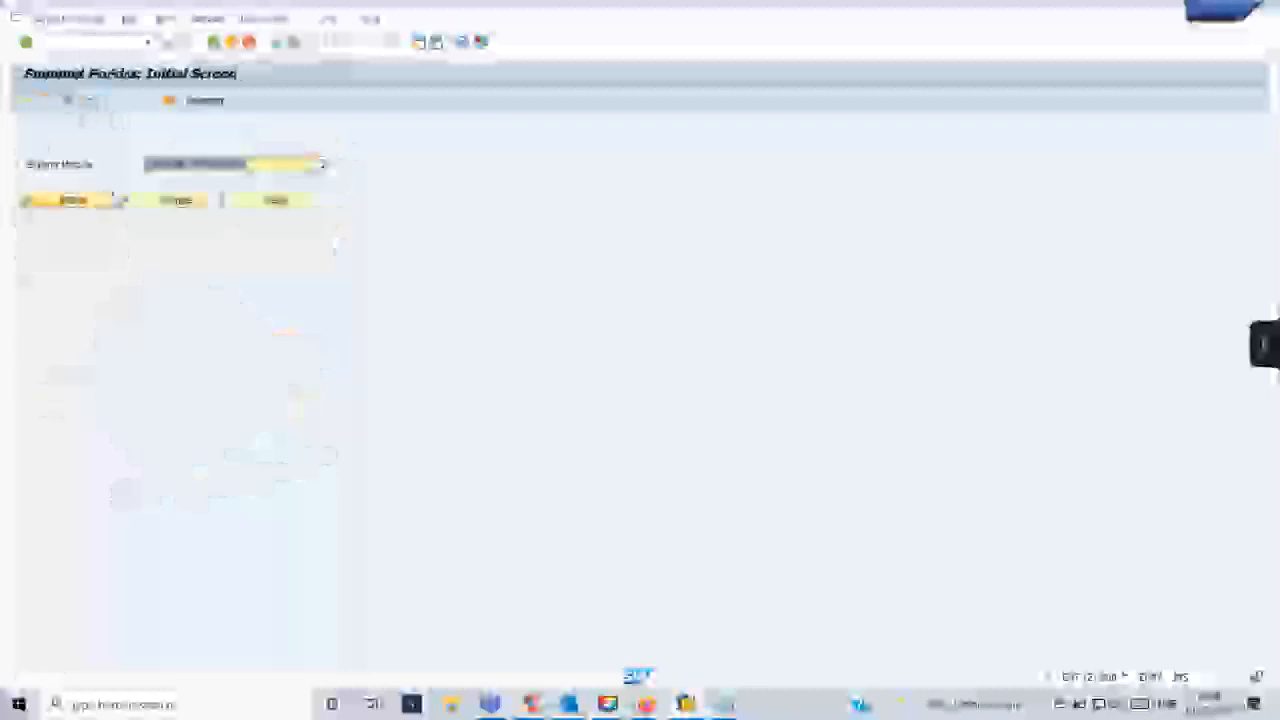
pyautogui.press('F8')
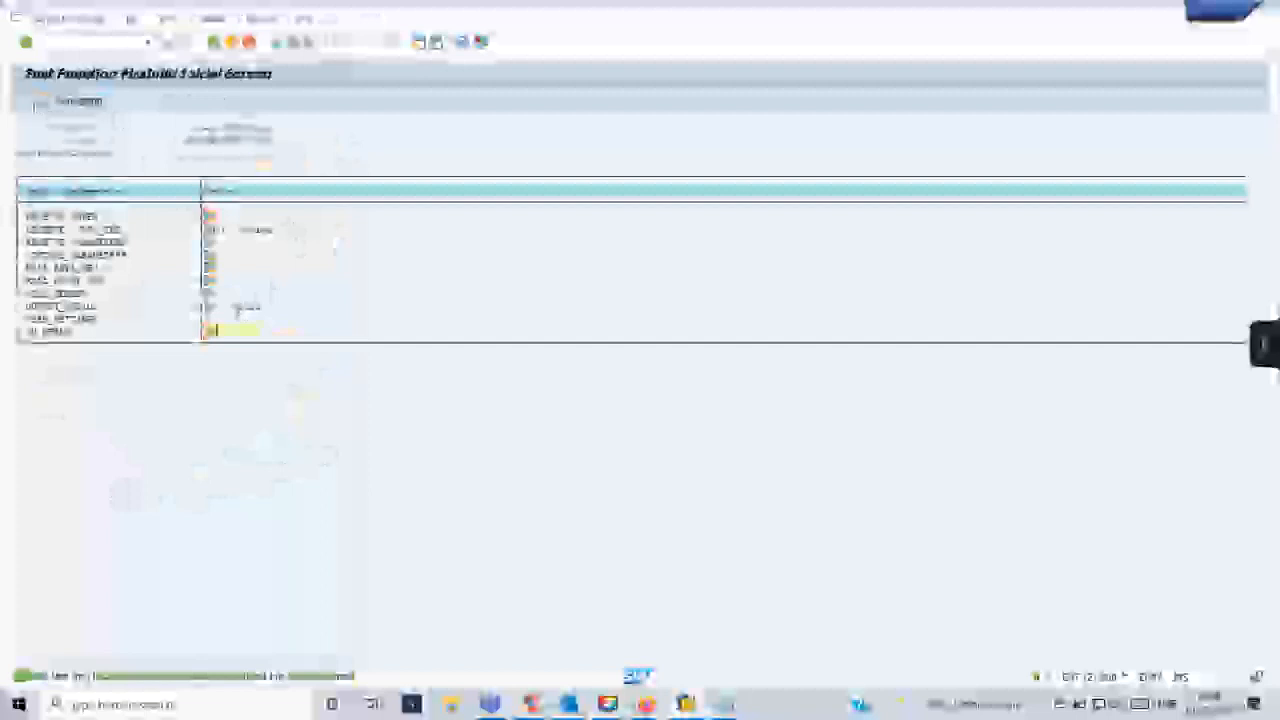
pyautogui.click(39, 104)
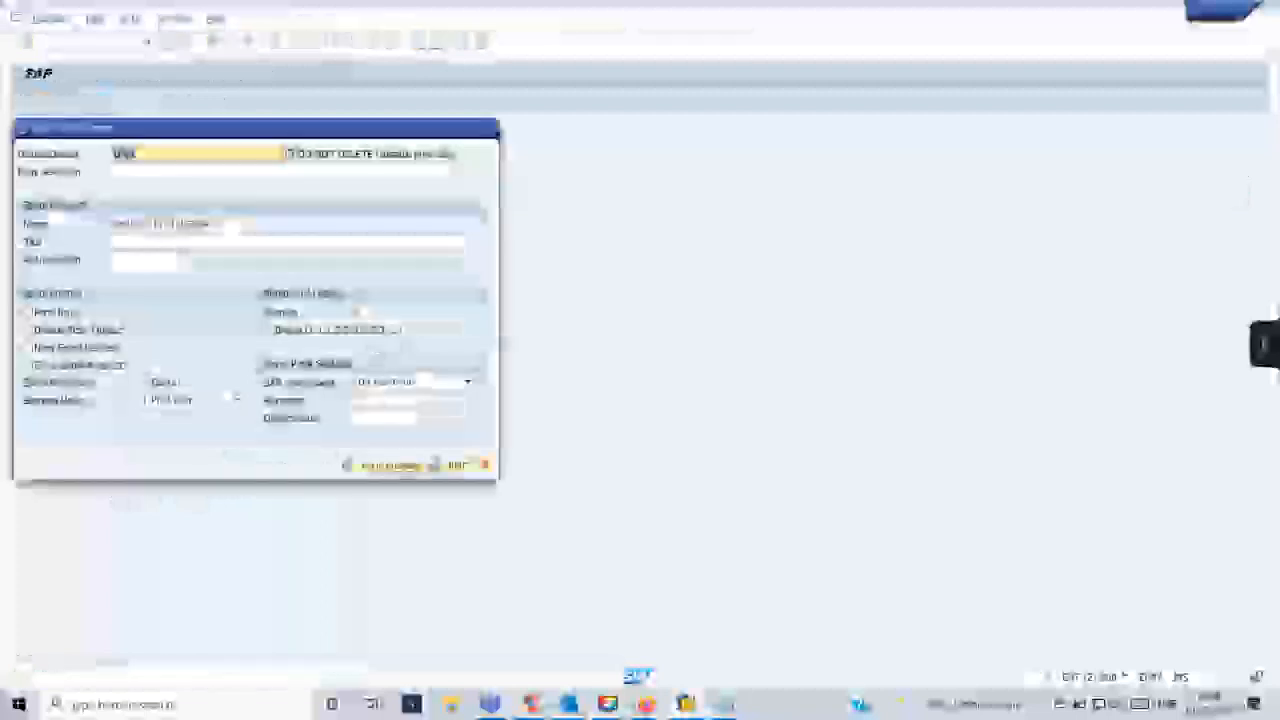
pyautogui.click(386, 464)
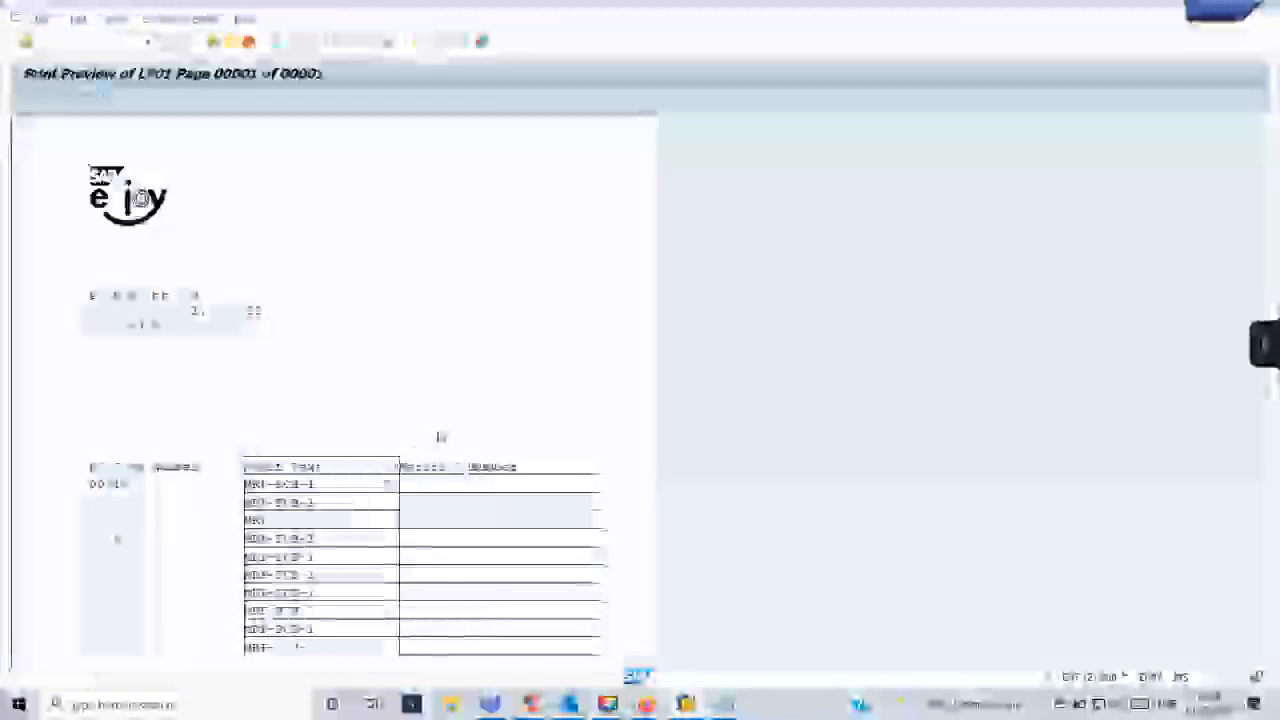
pyautogui.scroll(-3, 440, 437)
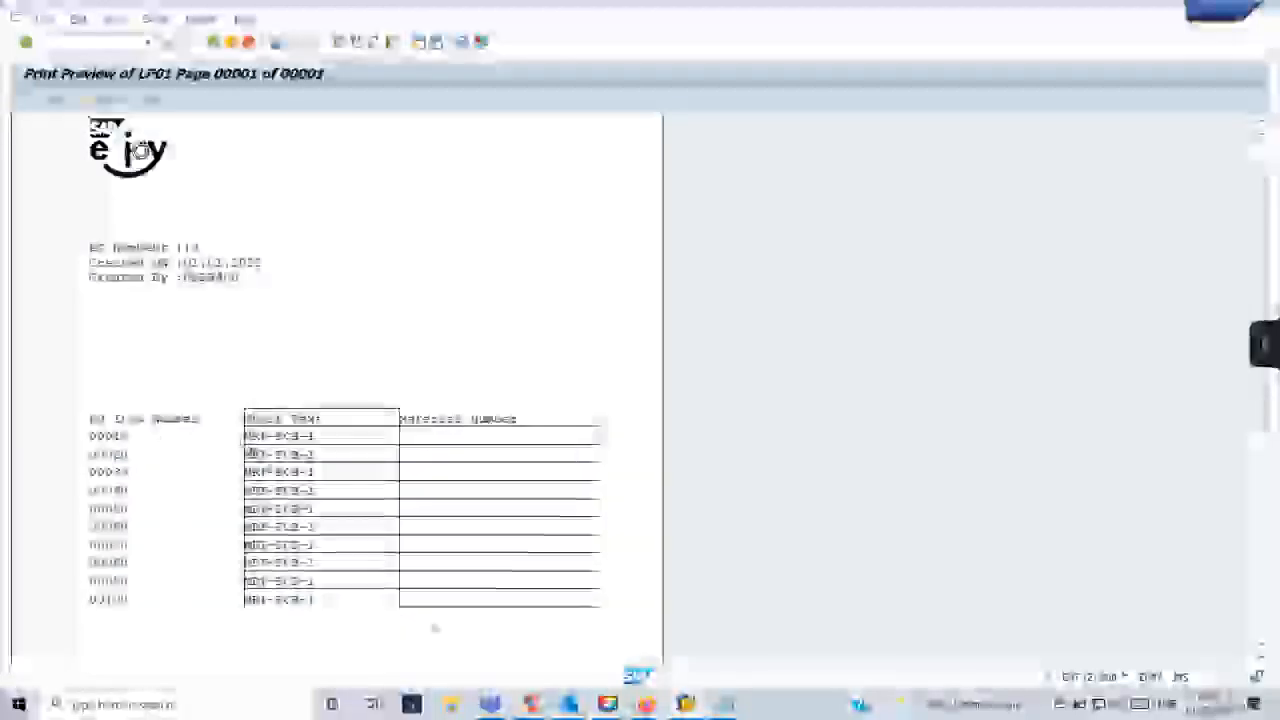
# - Return to the form builder session and open the ITEM_TABLE node of the main window
pyautogui.click(685, 704)
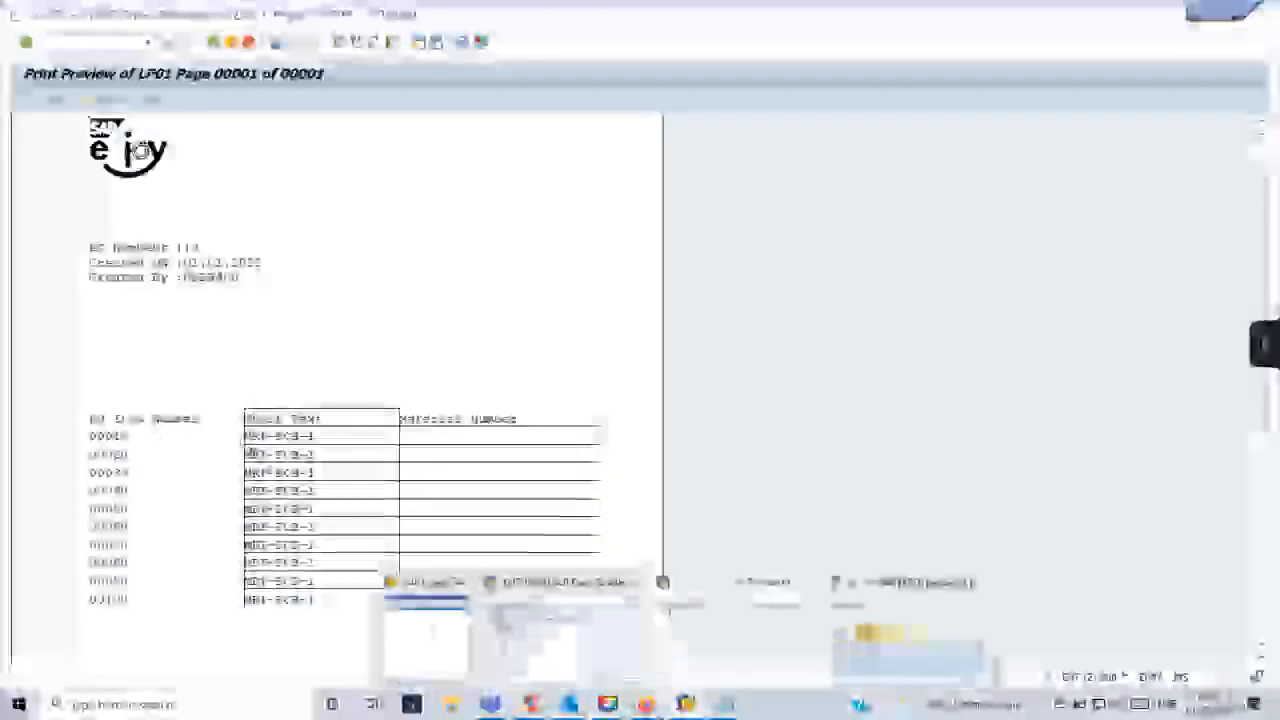
pyautogui.click(692, 660)
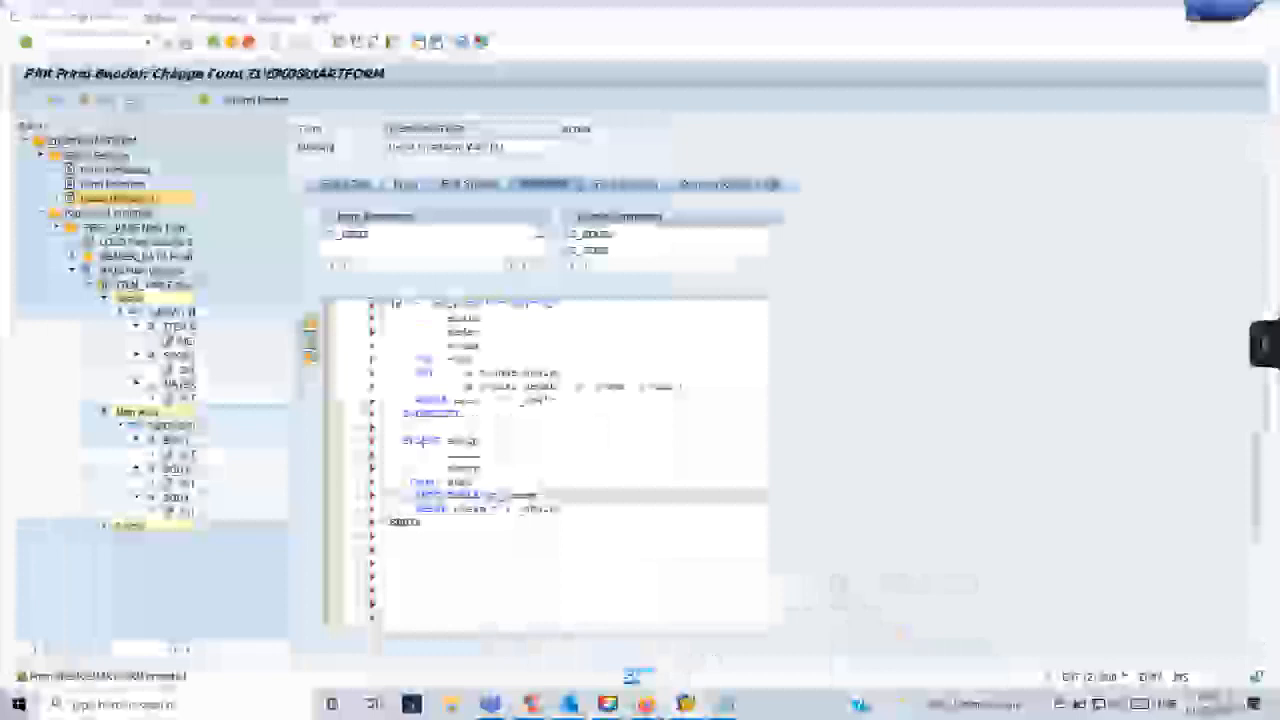
pyautogui.doubleClick(152, 285)
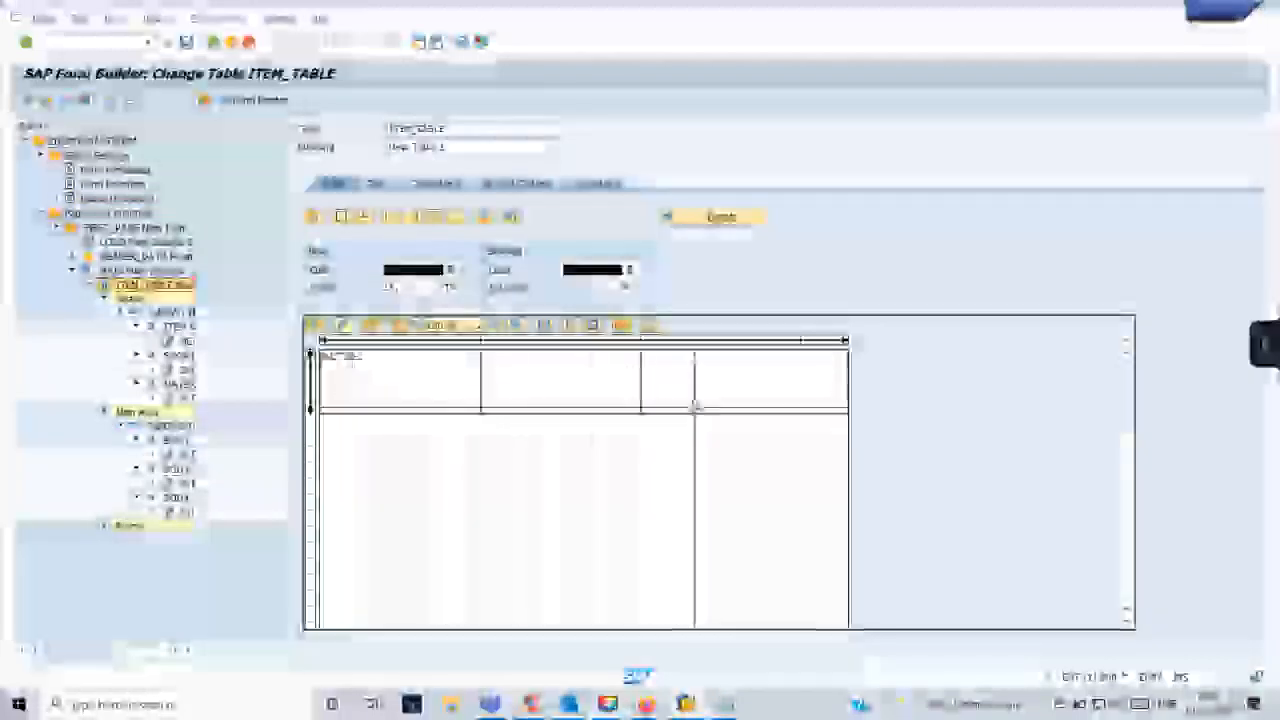
# - Compare the item table columns in the print preview with the three-column line type in the ITEM_TABLE layout
pyautogui.hotkey('alt', 'Tab')
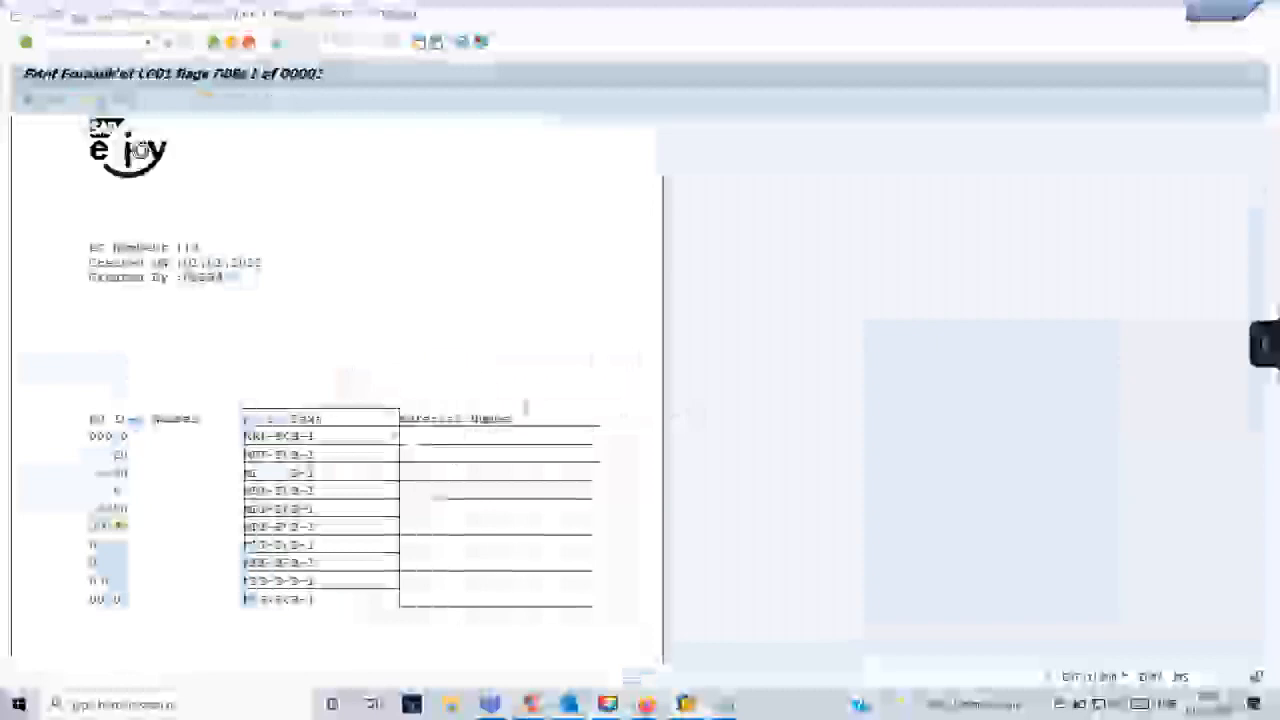
pyautogui.hotkey('alt', 'Tab')
pyautogui.hotkey('alt', 'Tab')
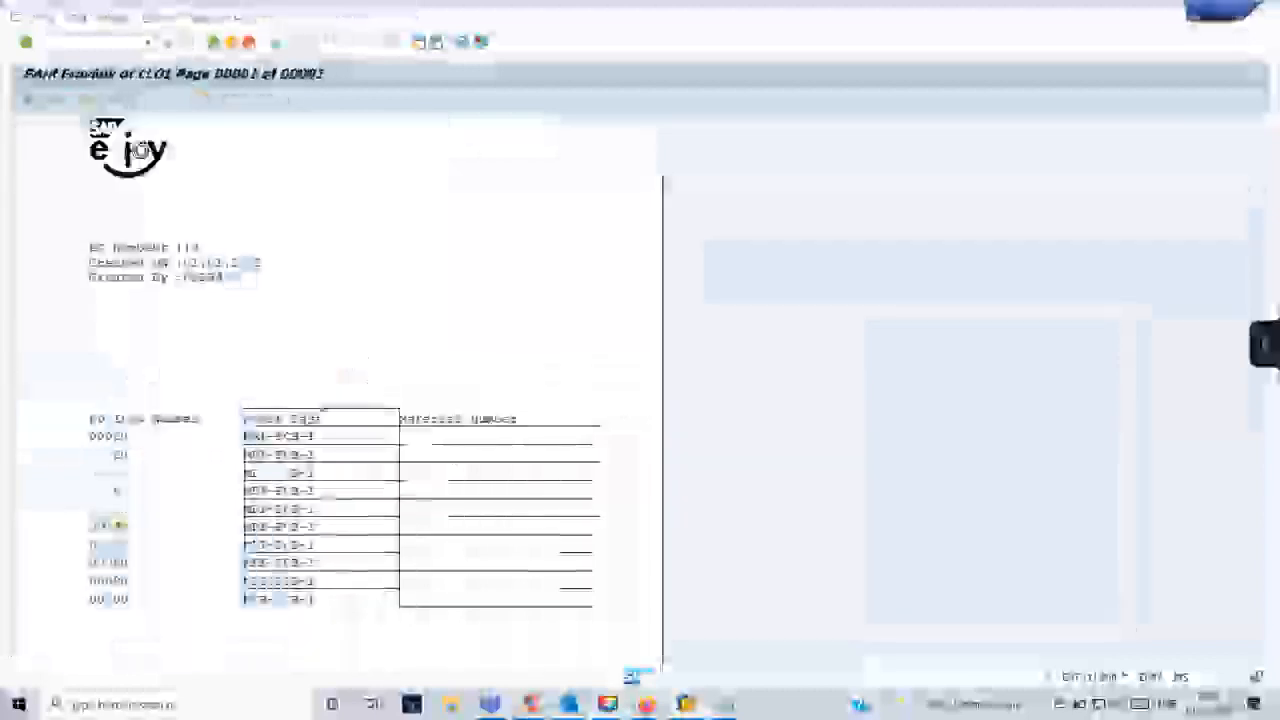
pyautogui.hotkey('alt', 'Tab')
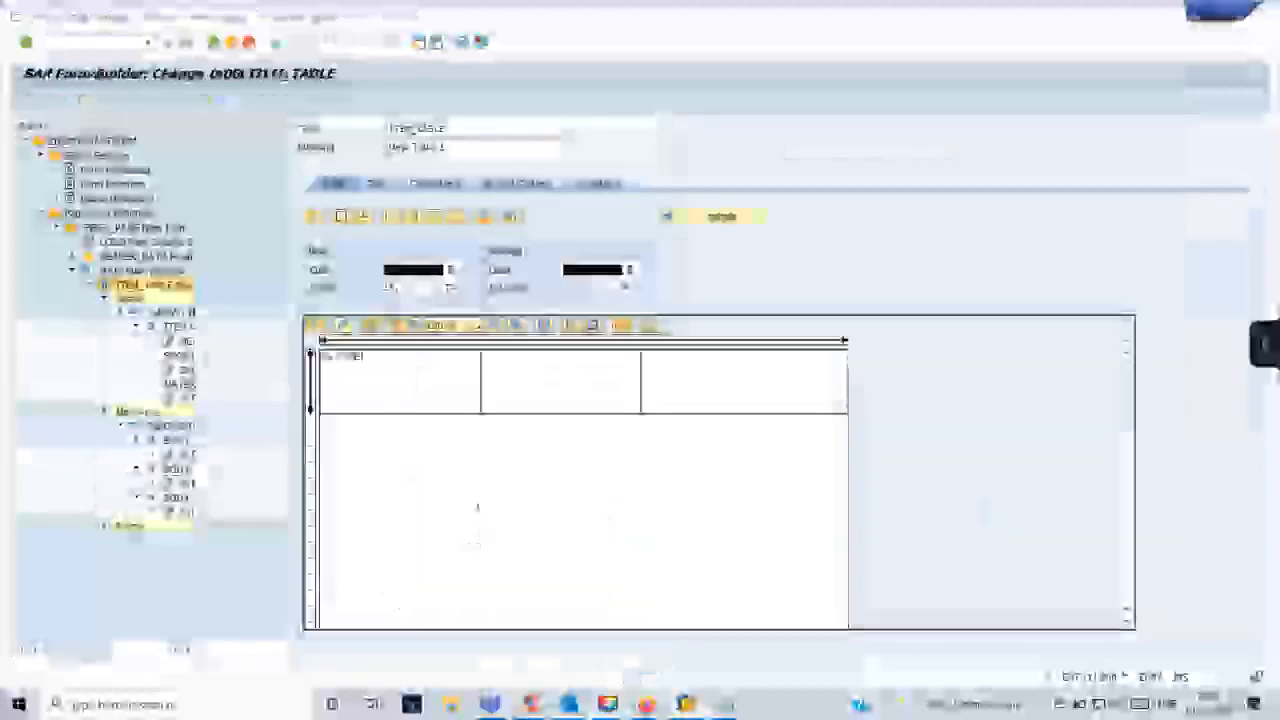
pyautogui.hotkey('alt', 'Tab')
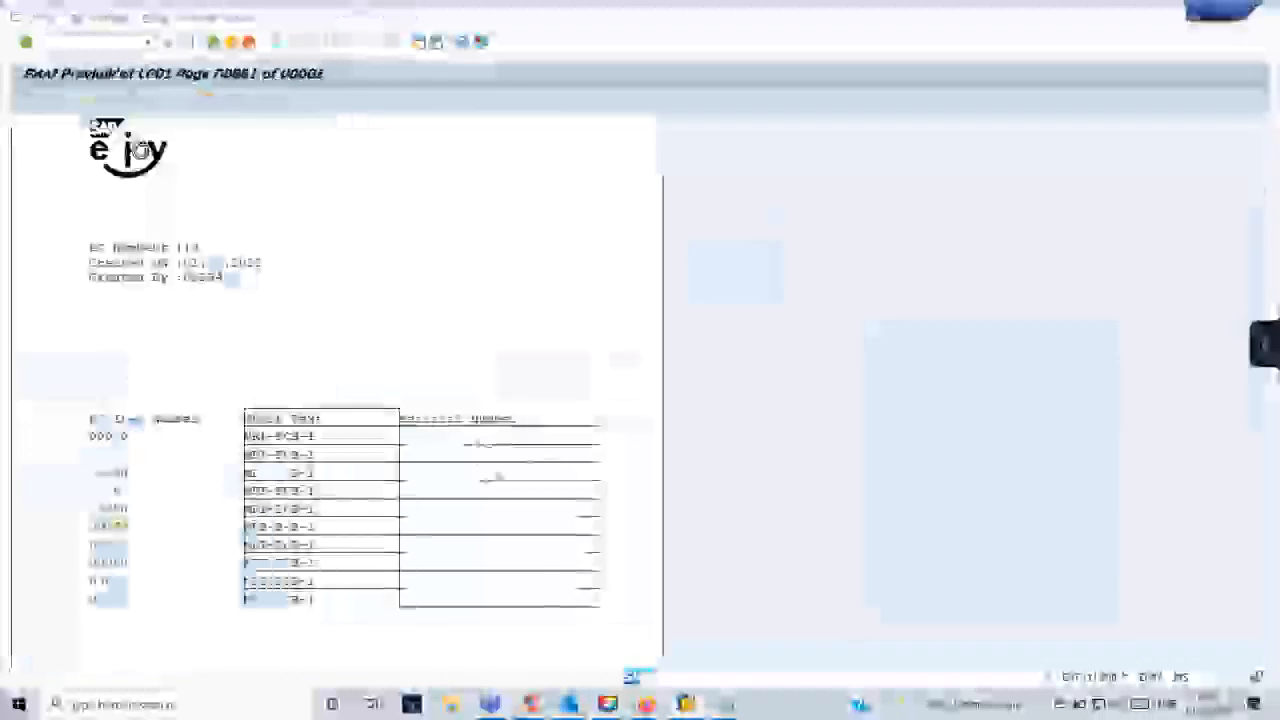
pyautogui.hotkey('alt', 'Tab')
pyautogui.click(707, 382)
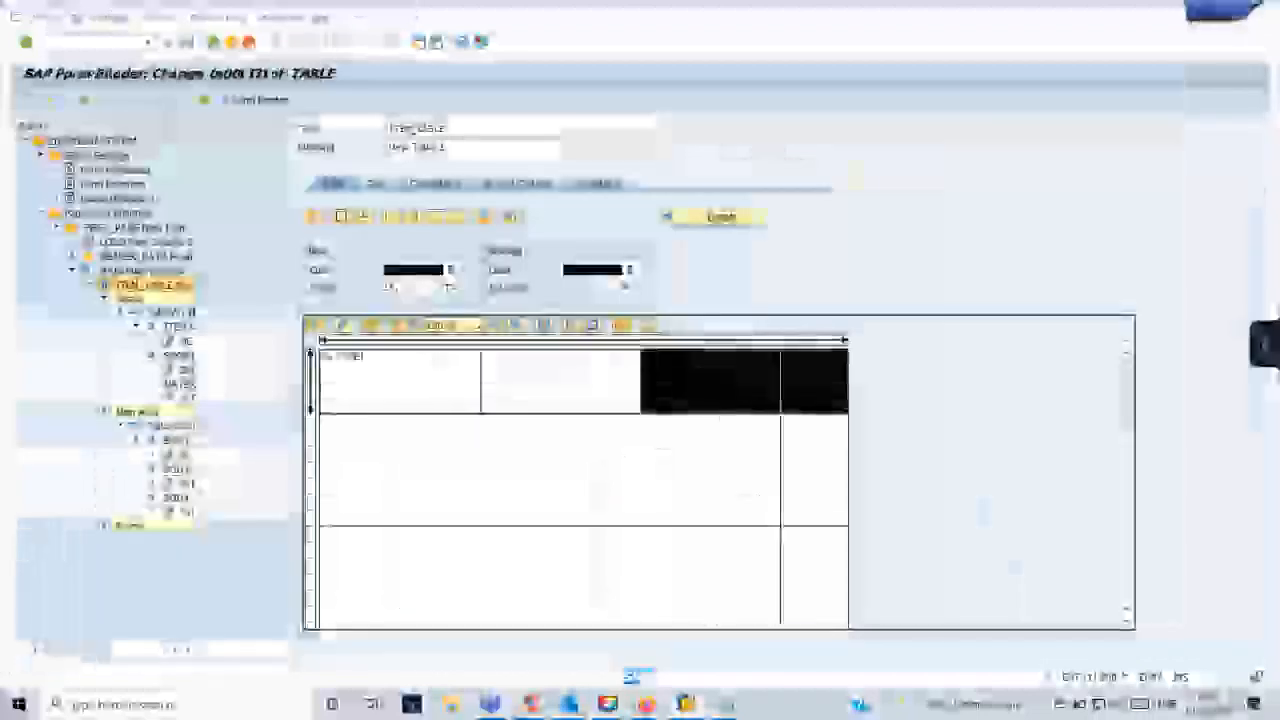
pyautogui.hotkey('alt', 'Tab')
pyautogui.hotkey('alt', 'Tab')
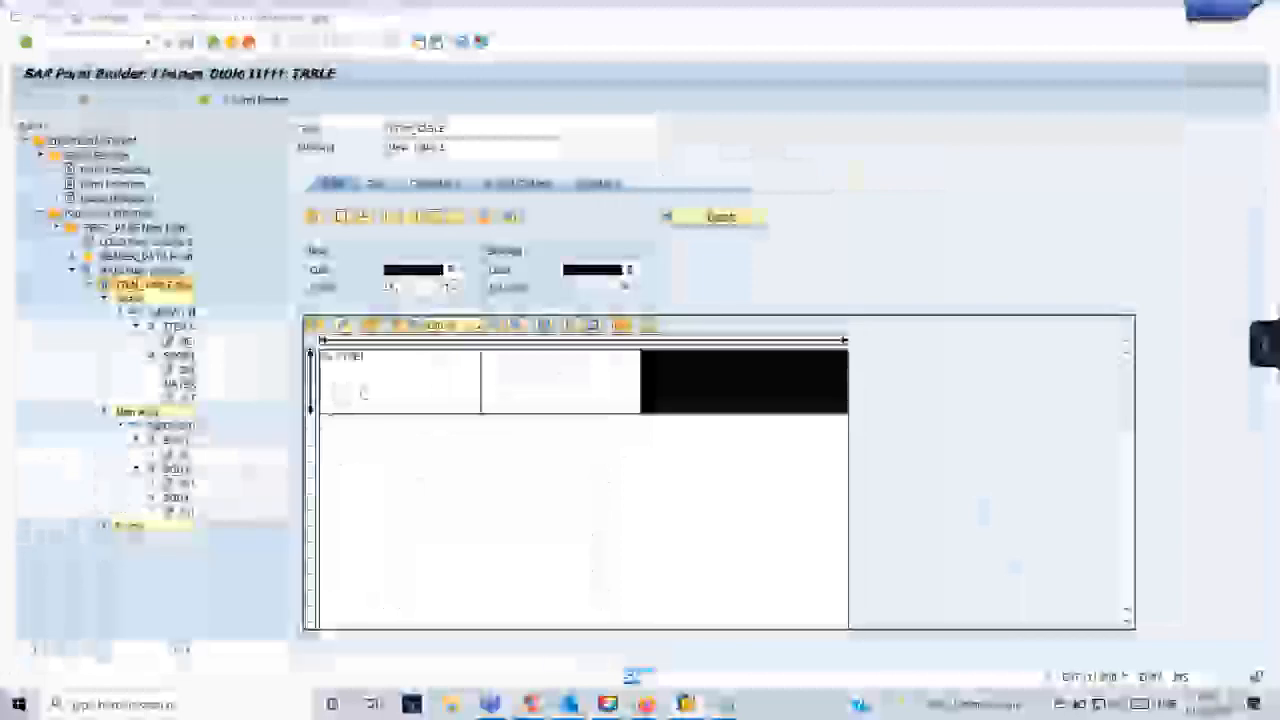
# - Highlight the first cell of the line type and examine the item rows and the area below them in the print preview
pyautogui.click(370, 378)
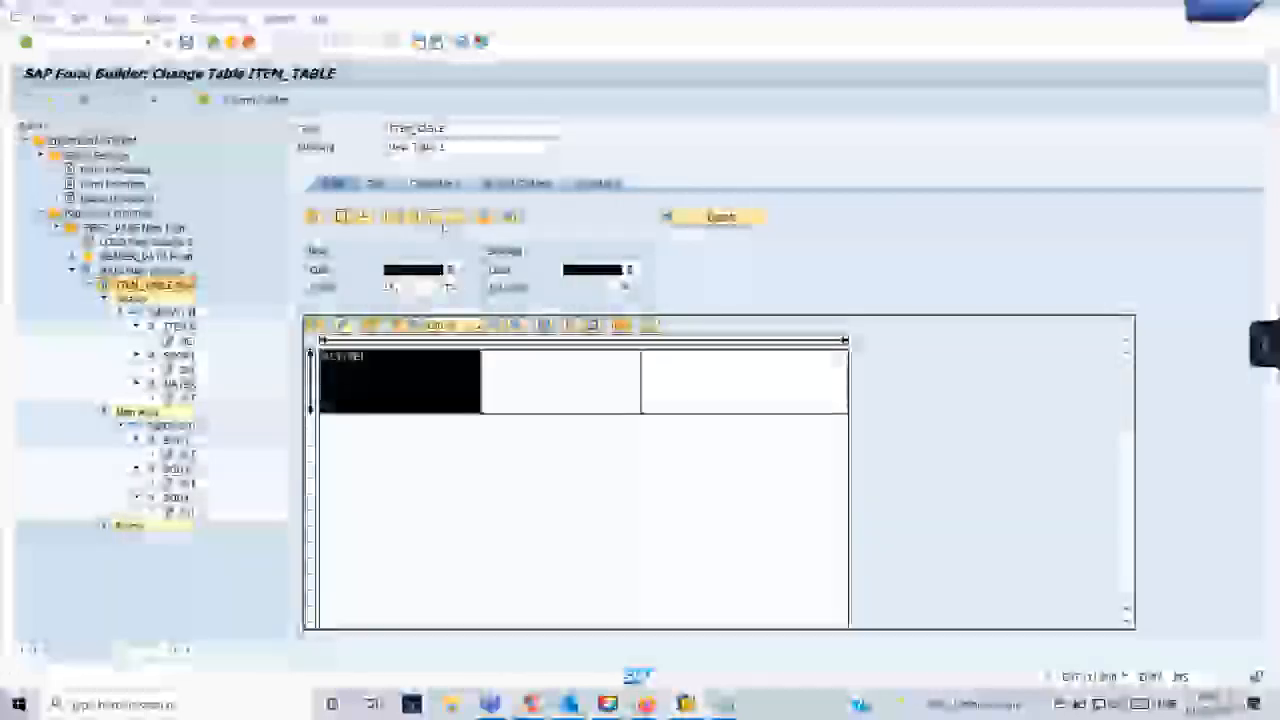
pyautogui.hotkey('alt', 'Tab')
pyautogui.scroll(-5, 190, 405)
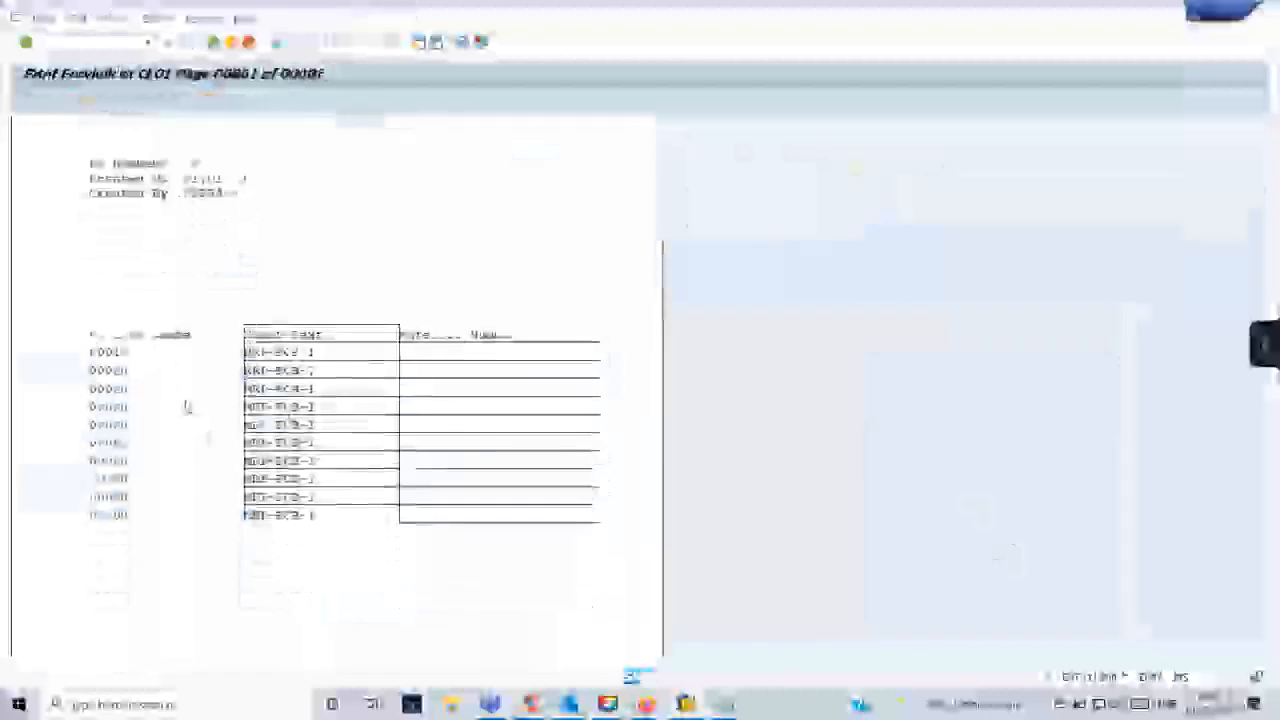
pyautogui.scroll(5, 194, 405)
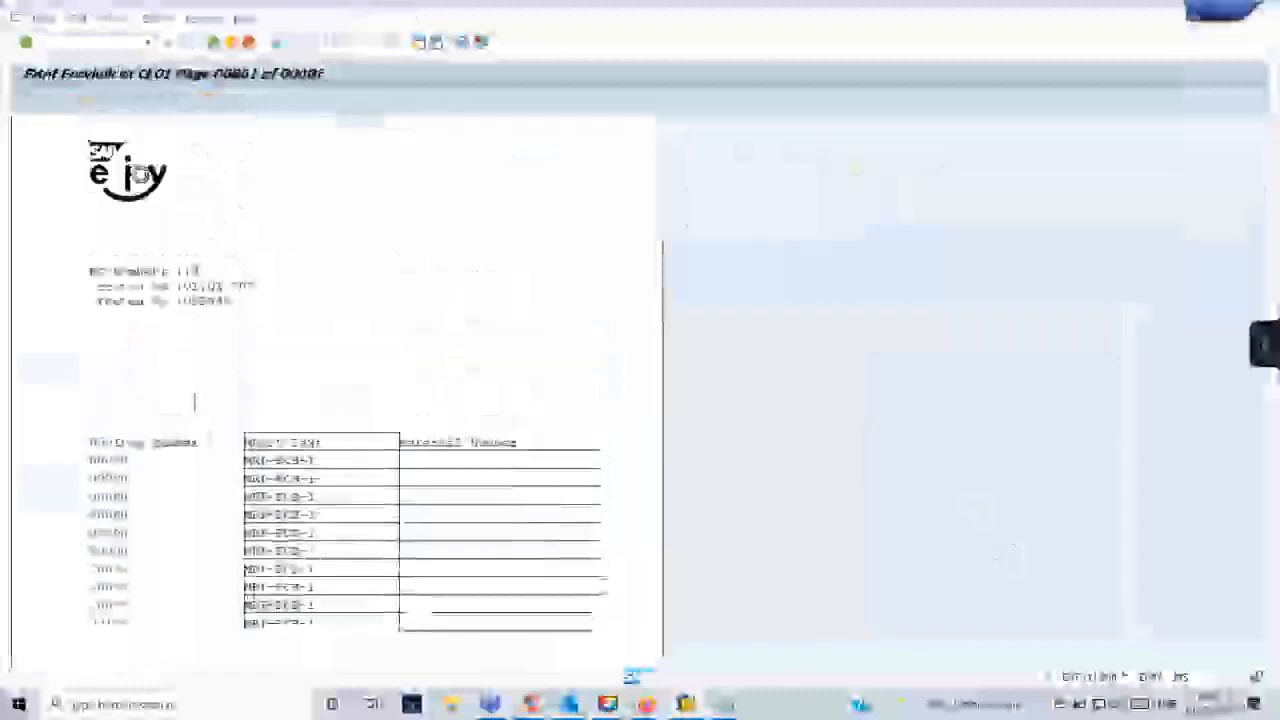
pyautogui.hotkey('alt', 'Tab')
pyautogui.hotkey('alt', 'Tab')
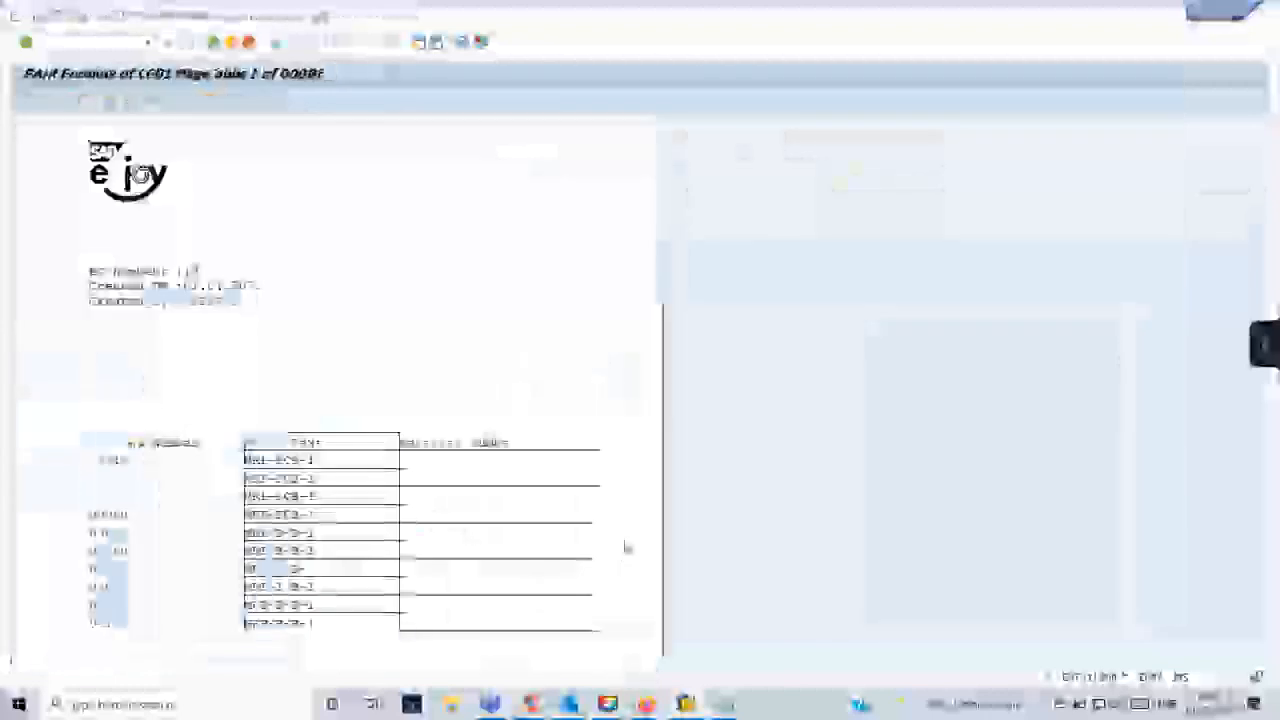
pyautogui.scroll(-1, 545, 522)
pyautogui.scroll(-2, 530, 526)
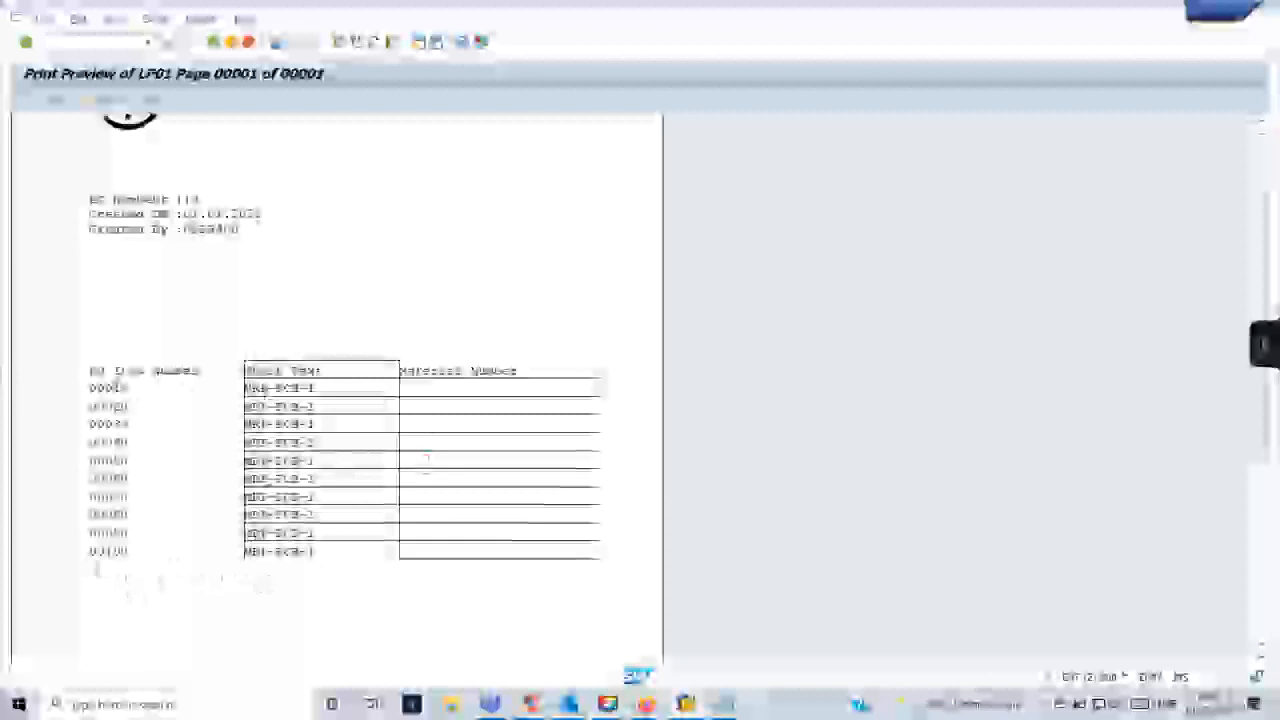
# - Return to the form builder session and collapse the header and main area nodes under ITEM_TABLE
pyautogui.hotkey('alt', 'Tab')
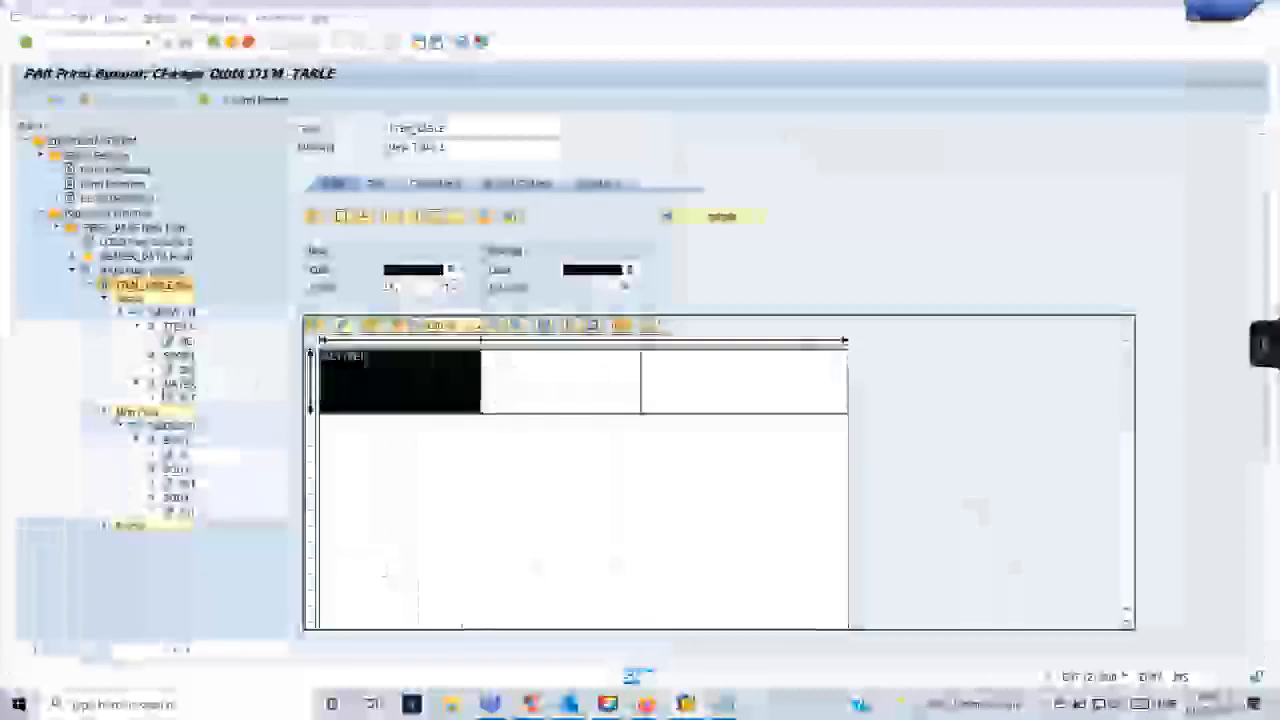
pyautogui.click(105, 412)
pyautogui.click(104, 298)
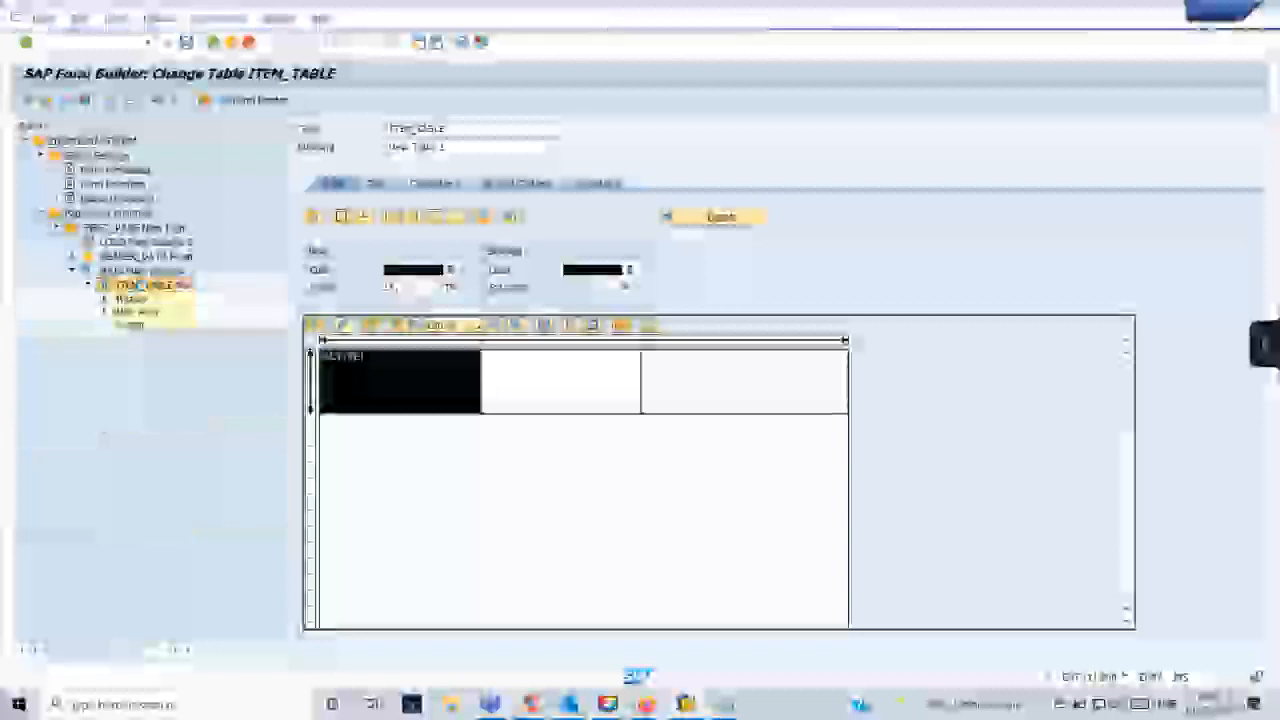
pyautogui.rightClick(132, 286)
pyautogui.click(236, 408)
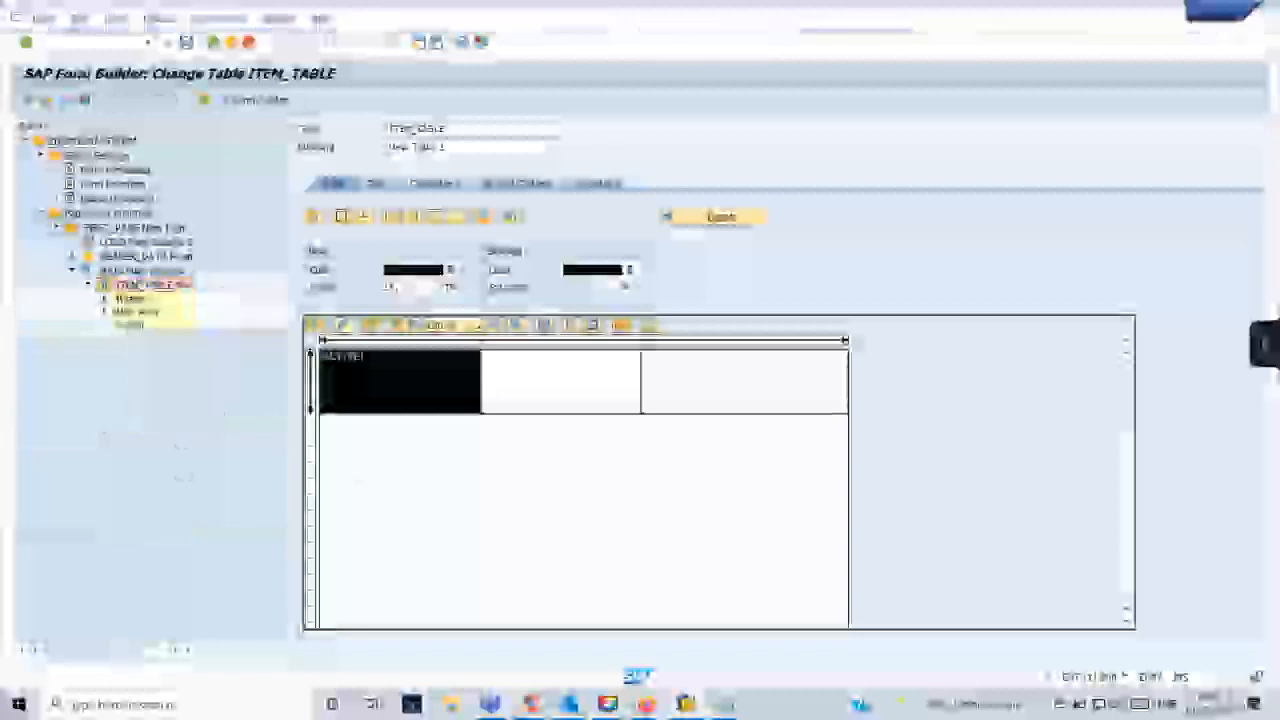
# - Insert an empty line below the first line type in the ITEM_TABLE layout
pyautogui.rightClick(421, 406)
pyautogui.moveTo(457, 417)
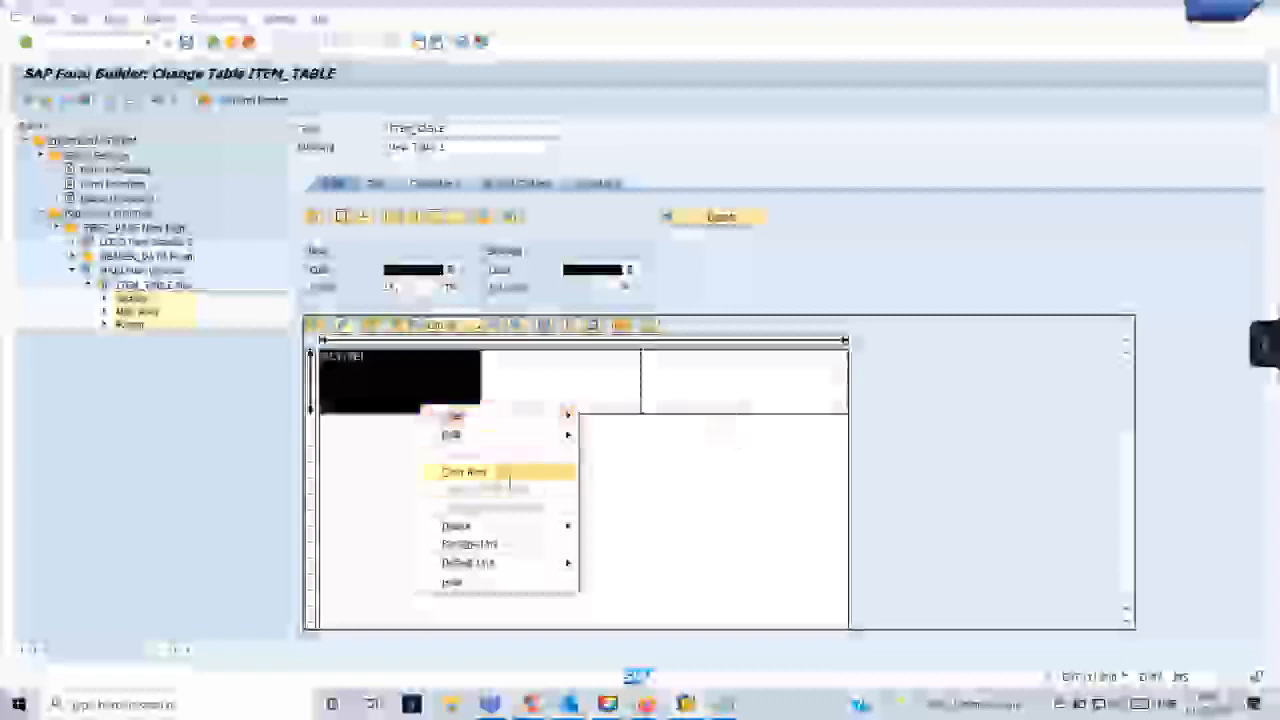
pyautogui.moveTo(536, 416)
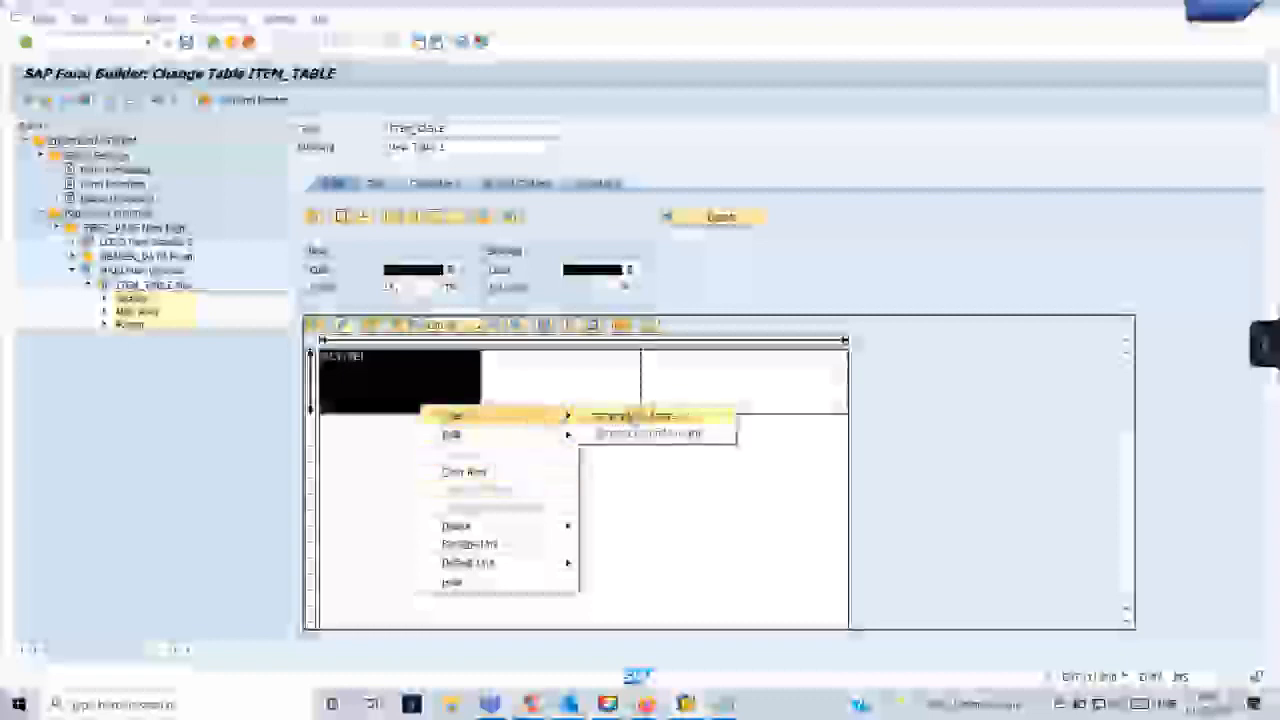
pyautogui.click(645, 433)
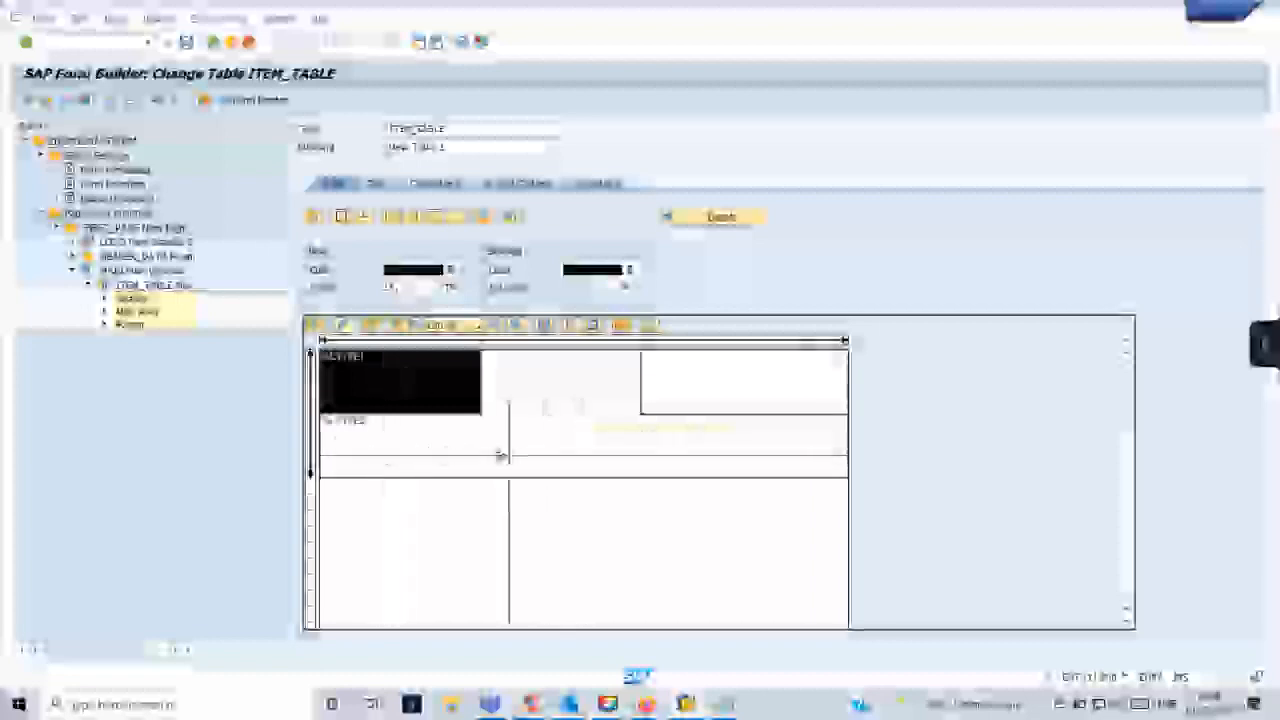
# - Split the %LTYPE2 line into two cells, aligning the divider with the start of the third column above
pyautogui.click(434, 462)
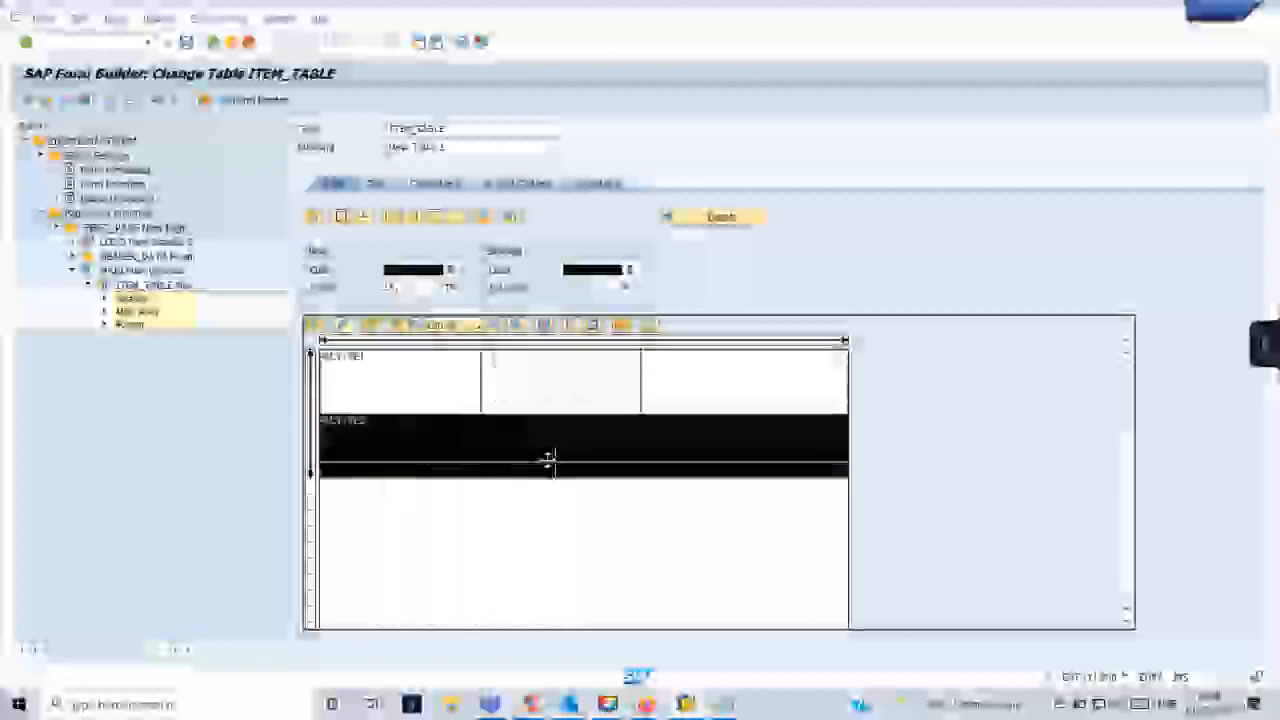
pyautogui.rightClick(521, 457)
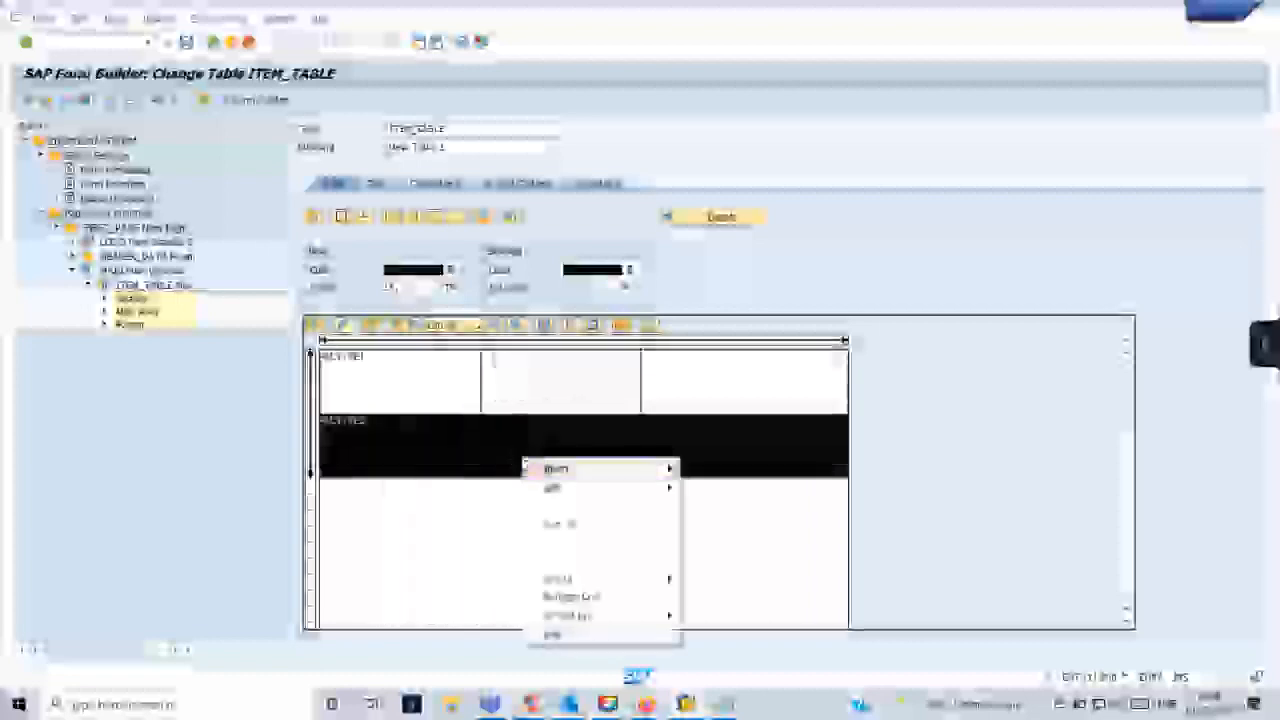
pyautogui.moveTo(660, 488)
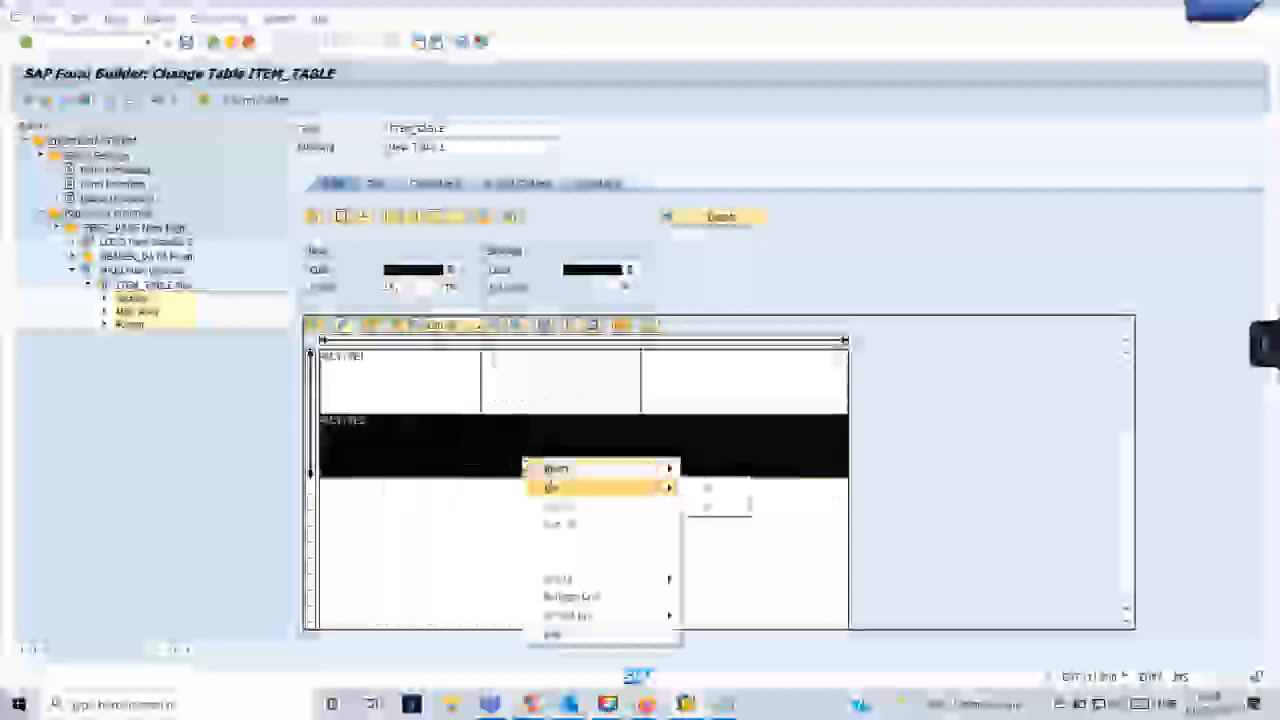
pyautogui.click(709, 507)
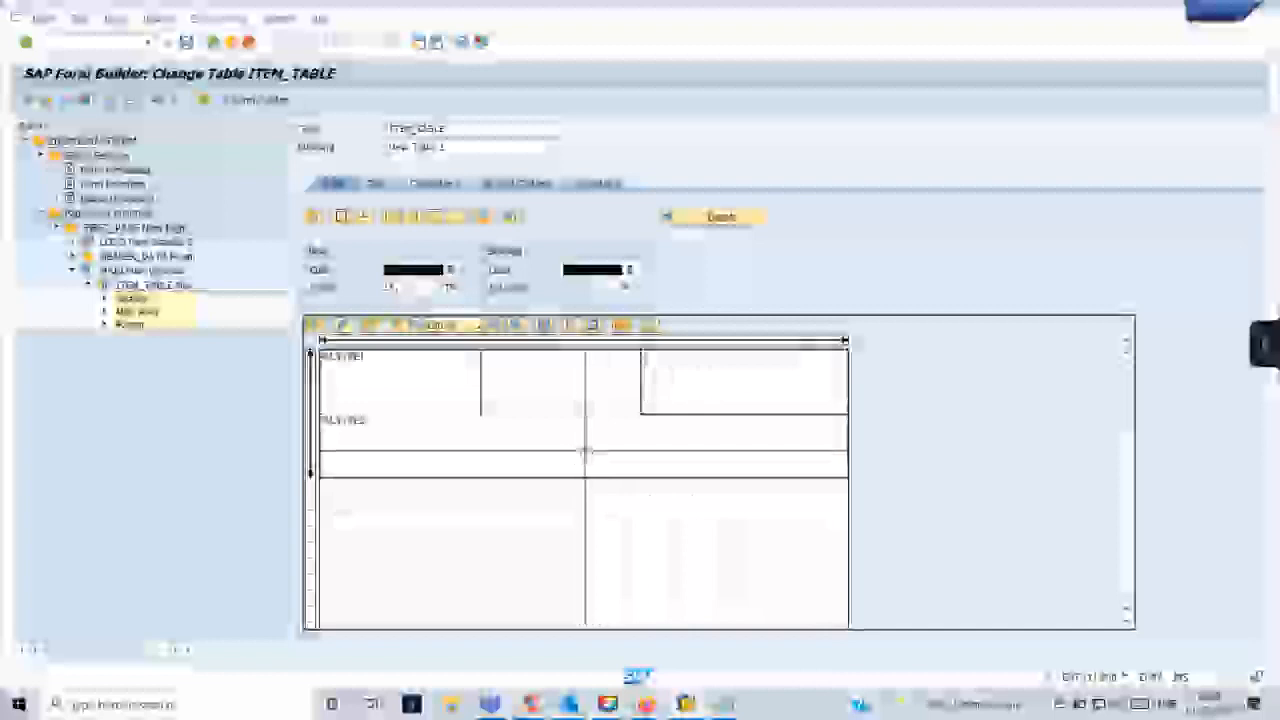
pyautogui.moveTo(586, 451); pyautogui.dragTo(641, 450)
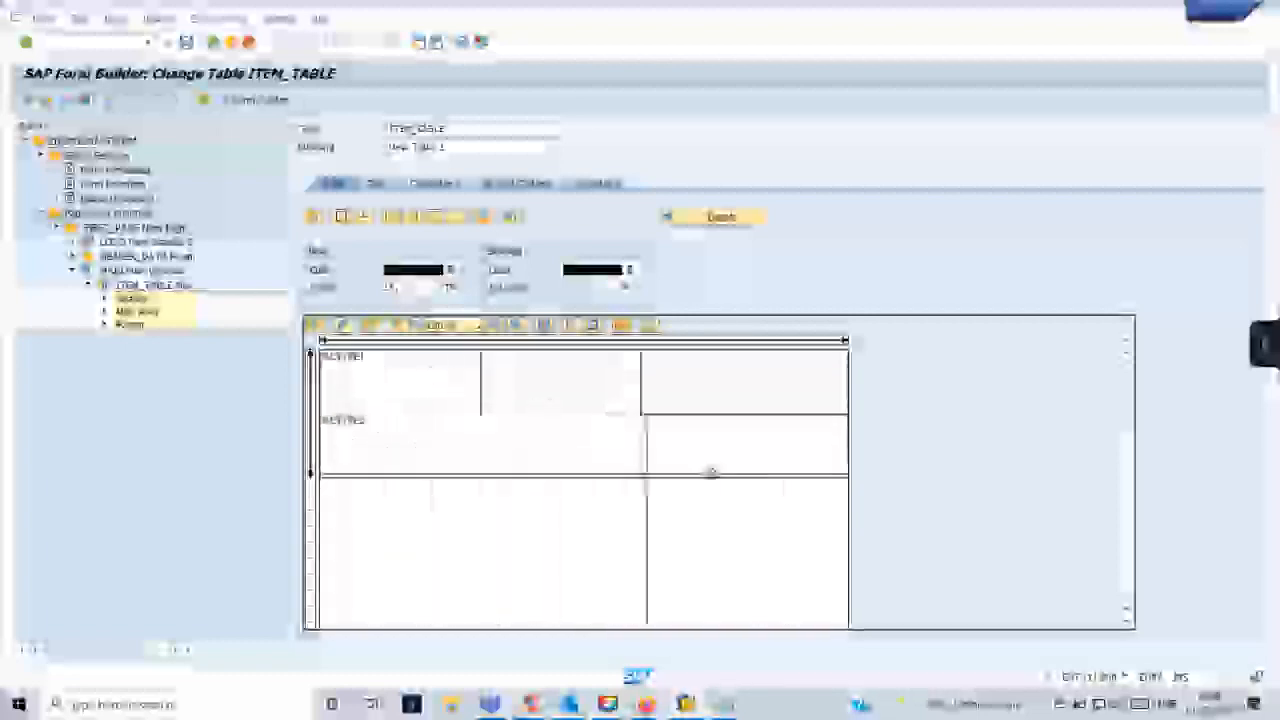
# - Highlight the wide and narrow cells of the %LTYPE2 line in turn to review its layout
pyautogui.rightClick(555, 464)
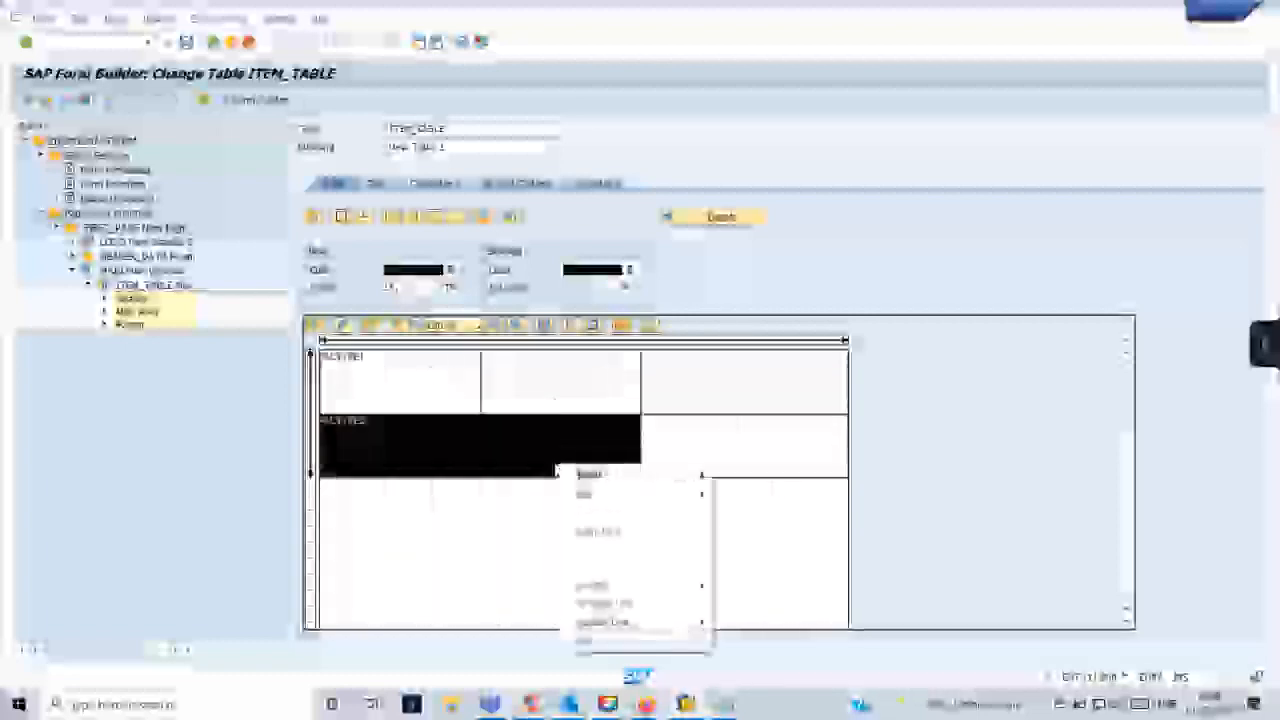
pyautogui.click(523, 456)
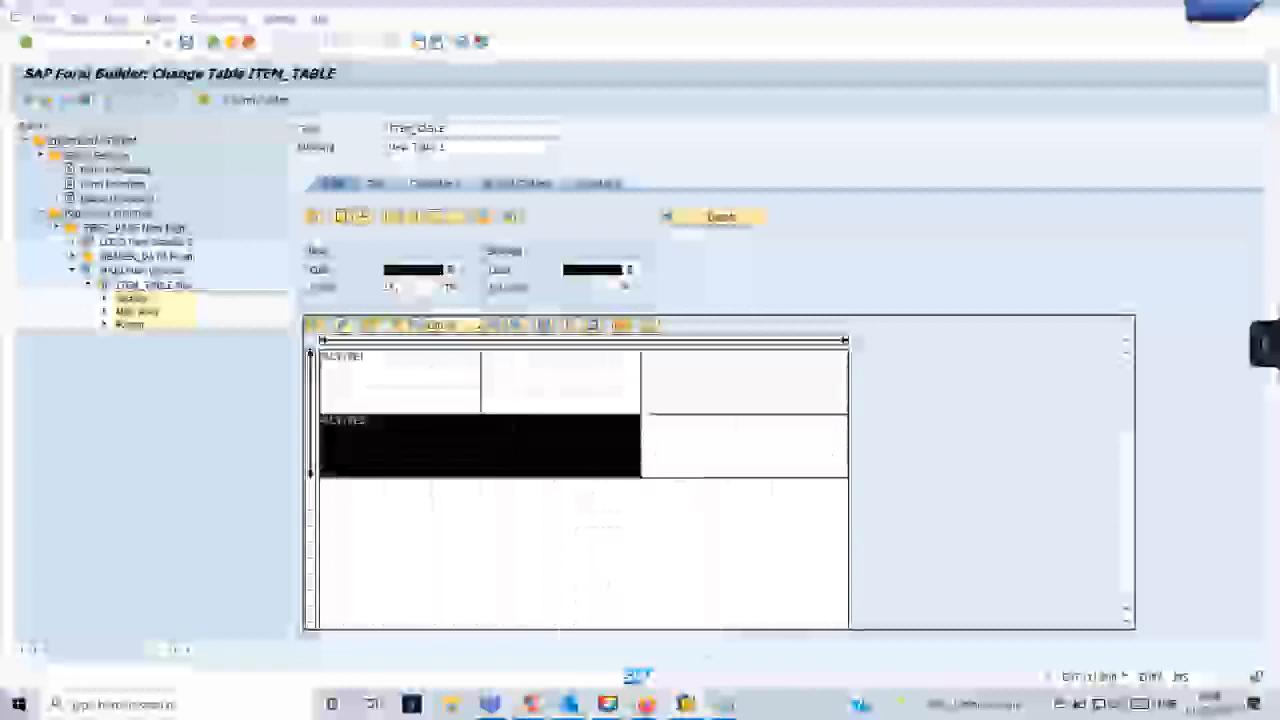
pyautogui.click(682, 443)
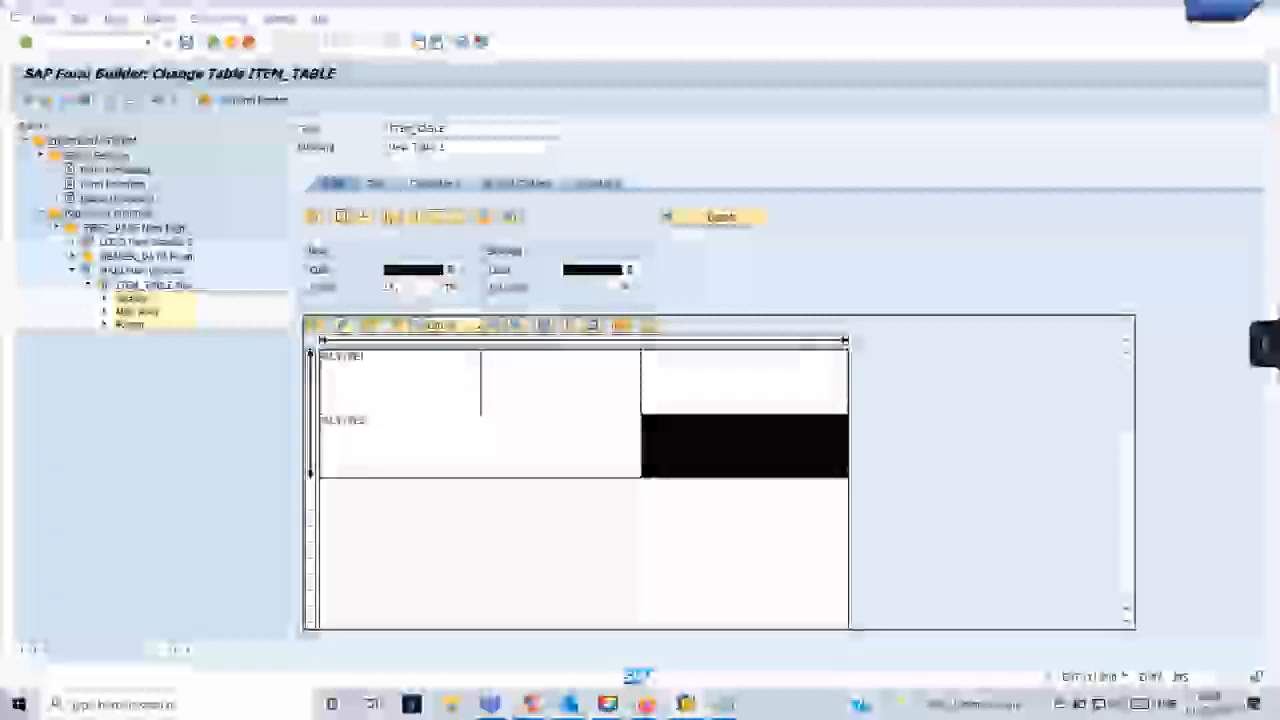
pyautogui.click(510, 465)
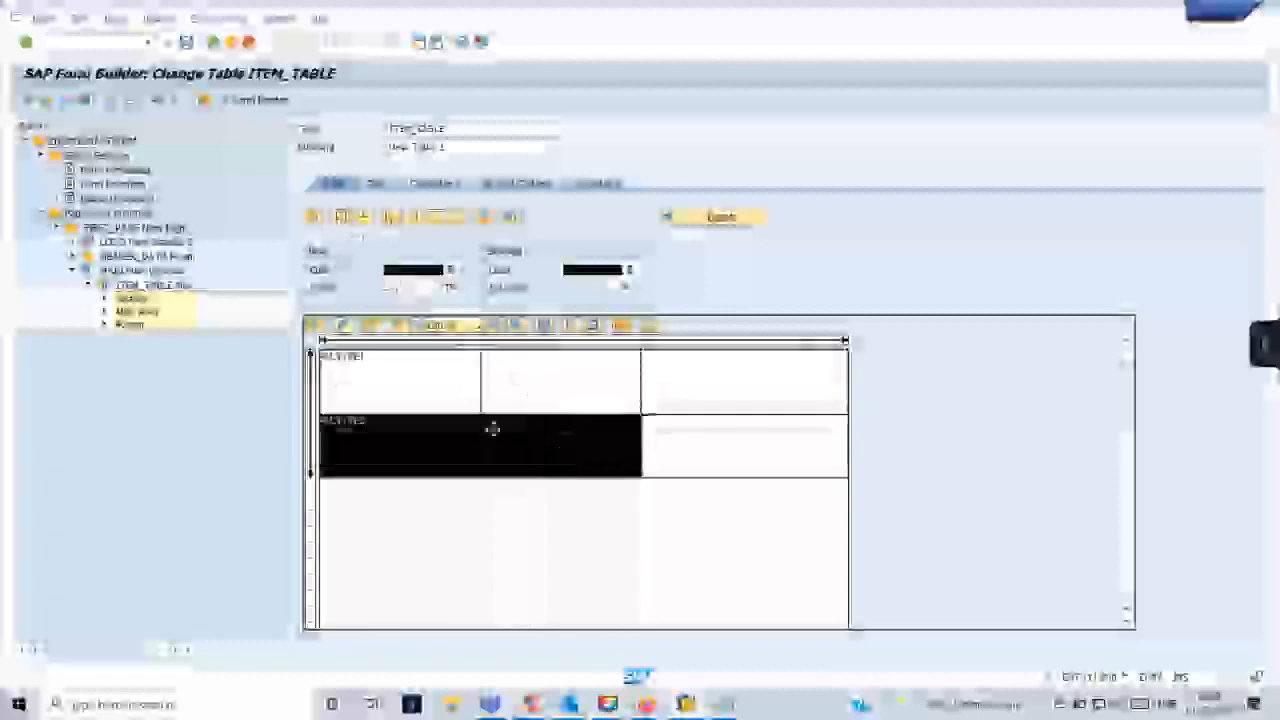
pyautogui.click(646, 512)
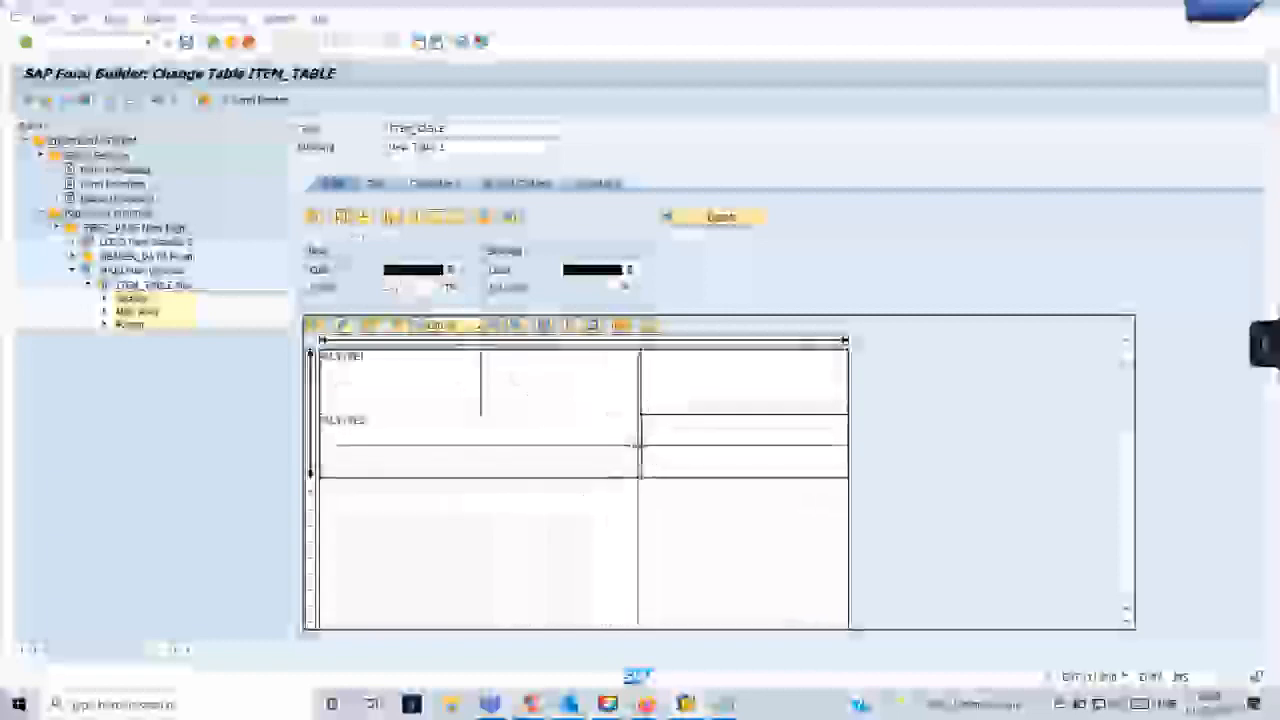
pyautogui.moveTo(646, 450); pyautogui.dragTo(840, 425)
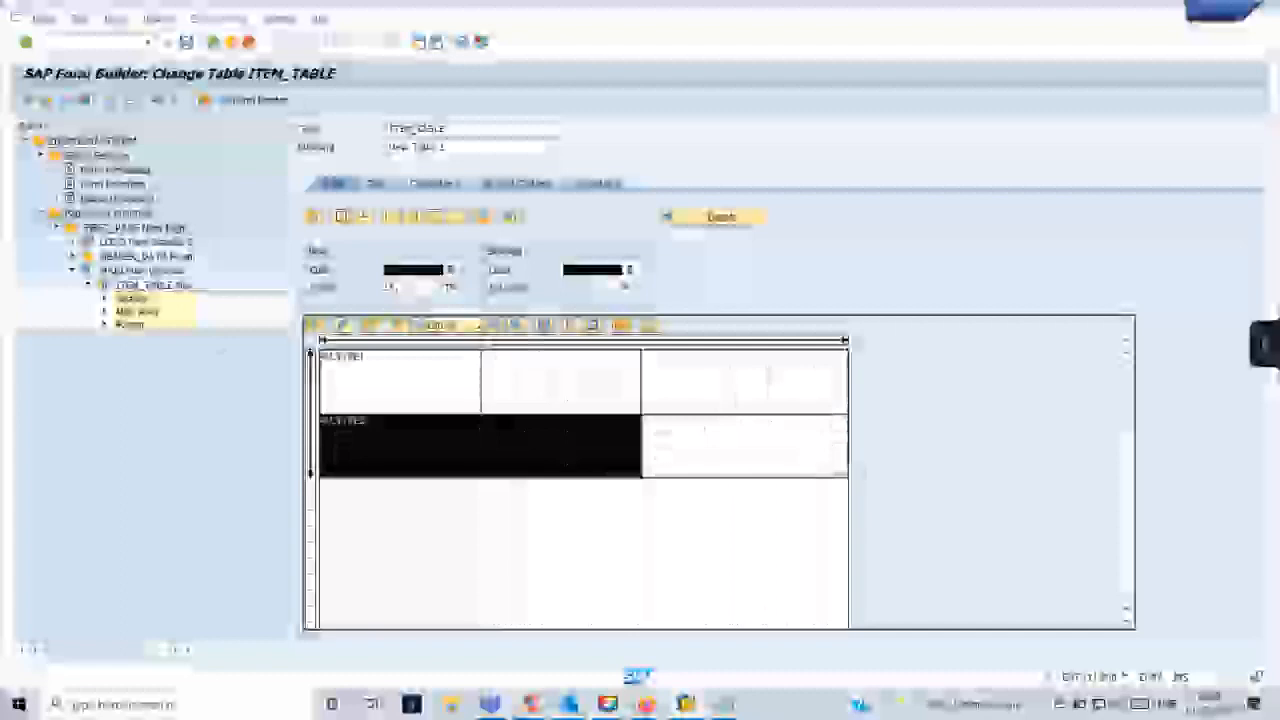
# - Create a table line in the ITEM_TABLE footer and assign it the line type %LTYPE2
pyautogui.doubleClick(131, 324)
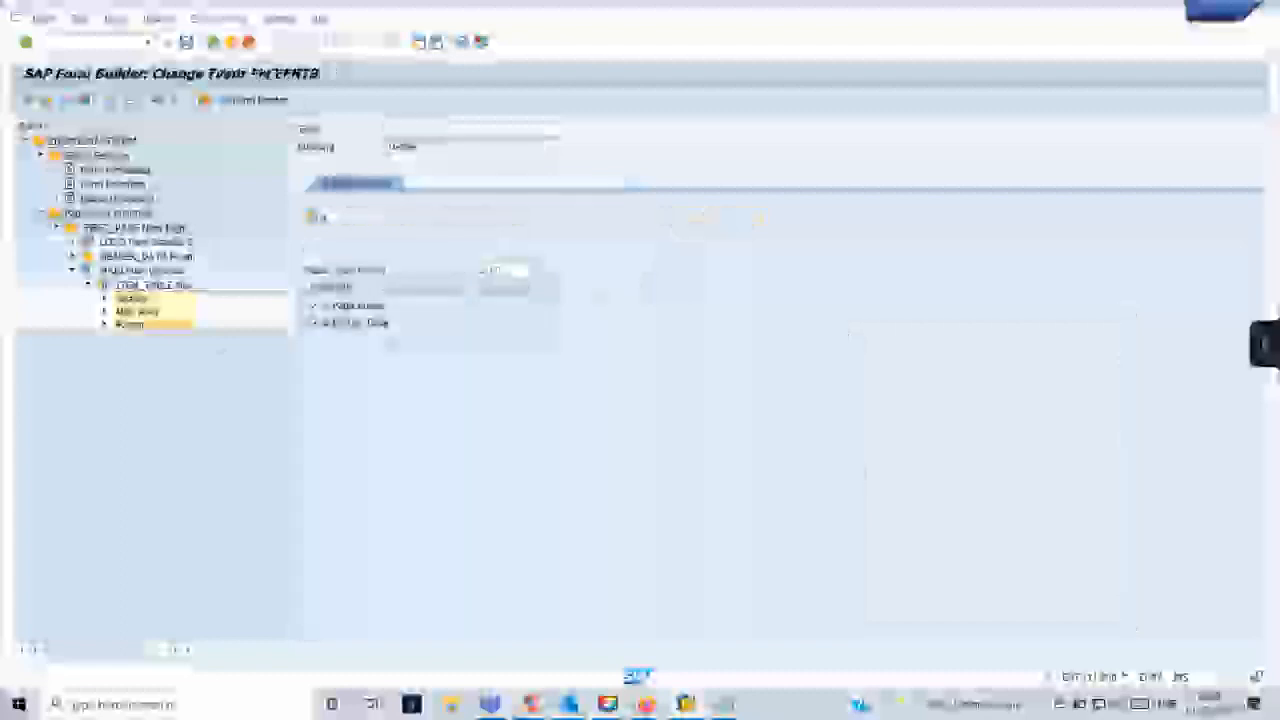
pyautogui.rightClick(131, 324)
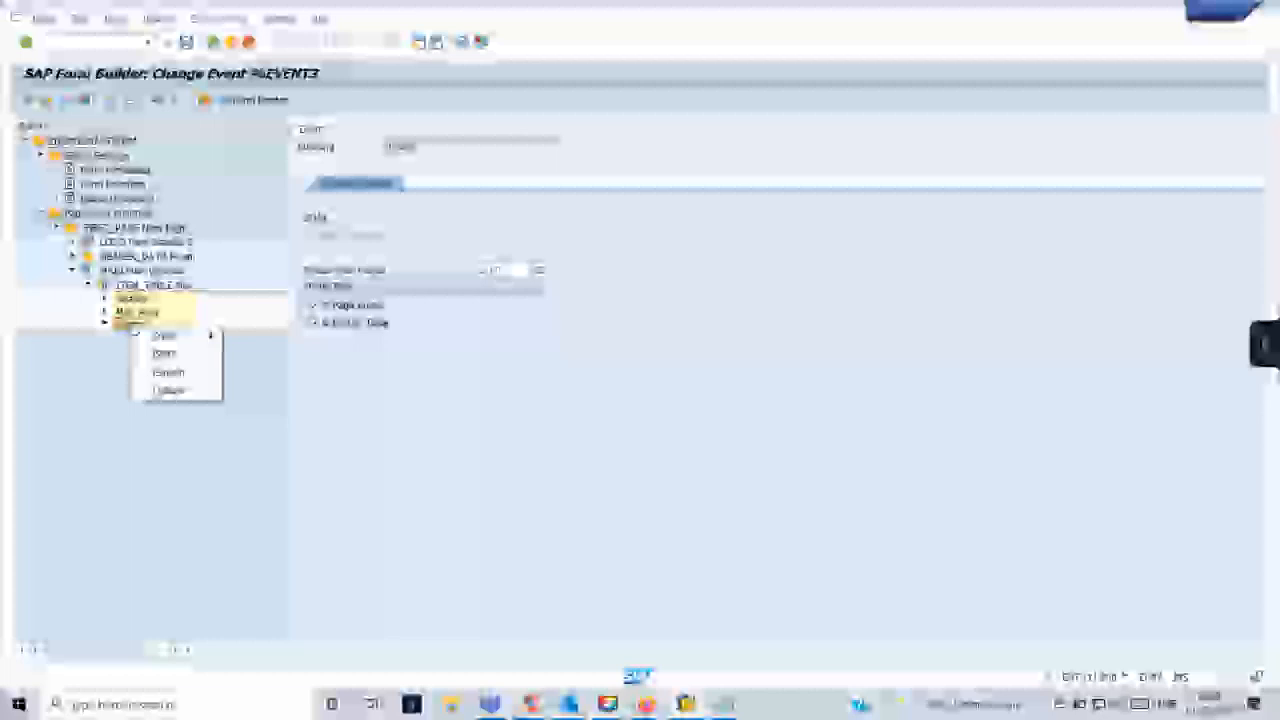
pyautogui.moveTo(165, 335)
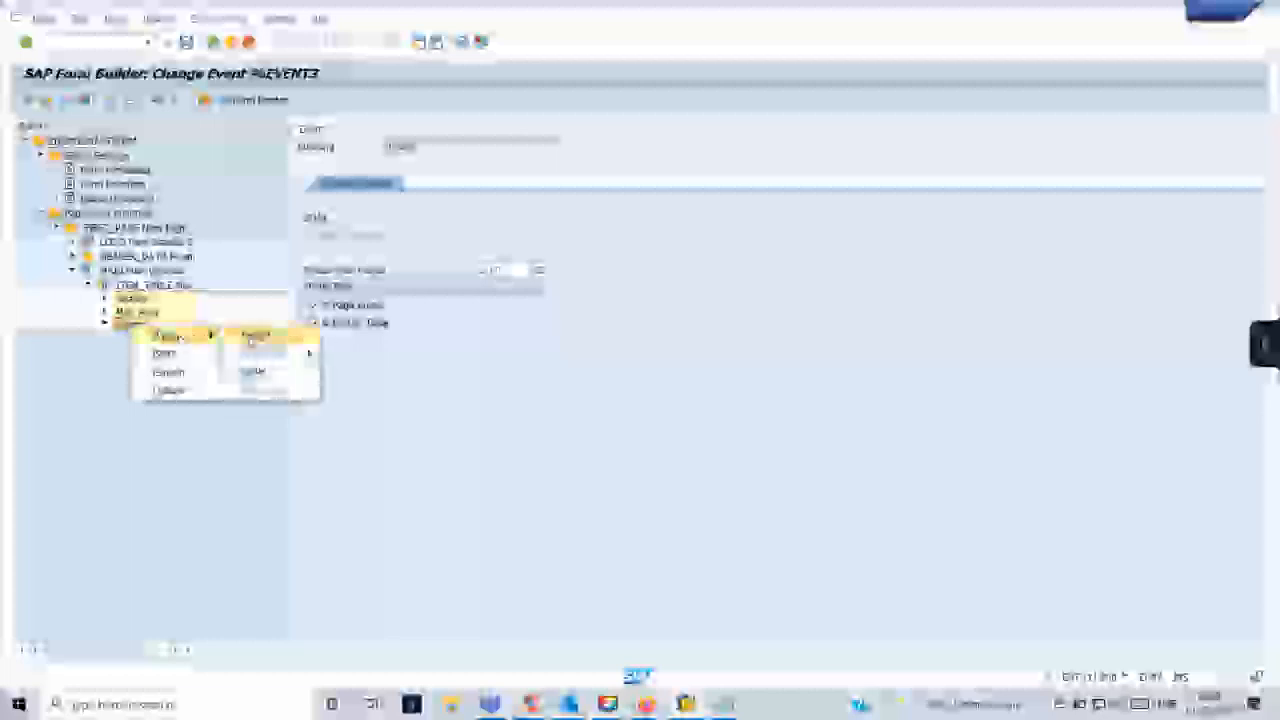
pyautogui.click(258, 334)
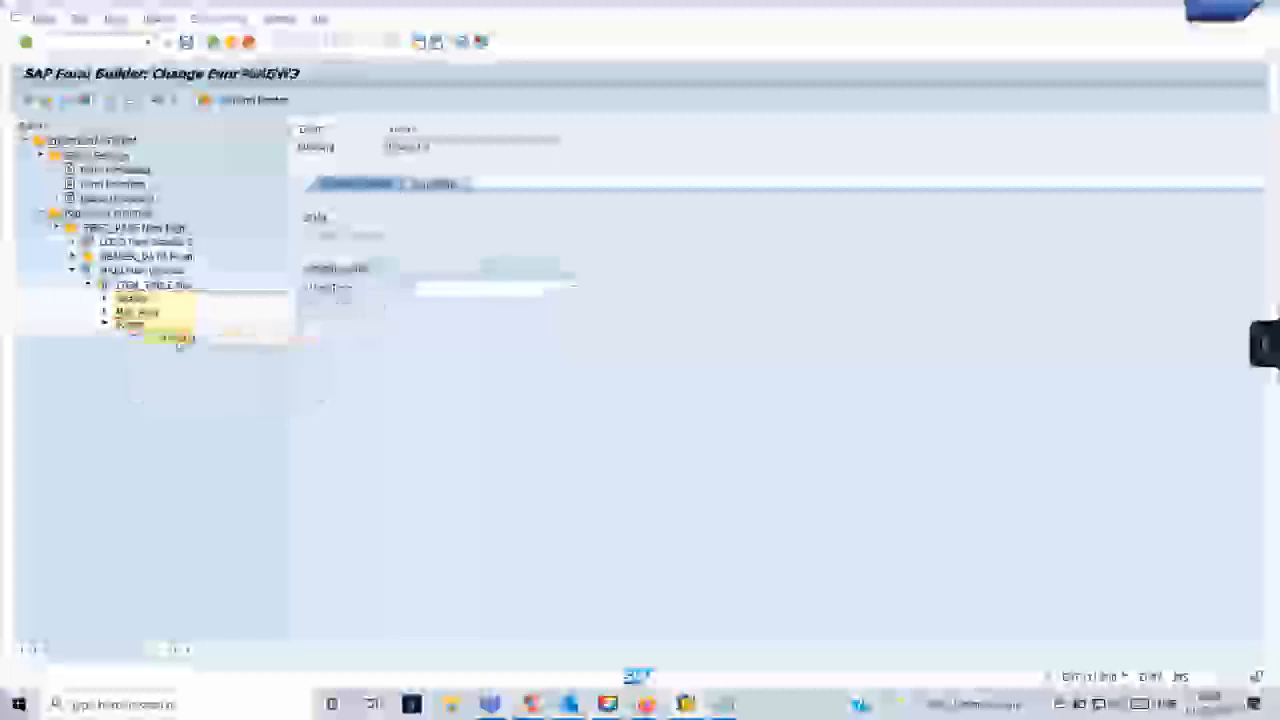
pyautogui.click(560, 289)
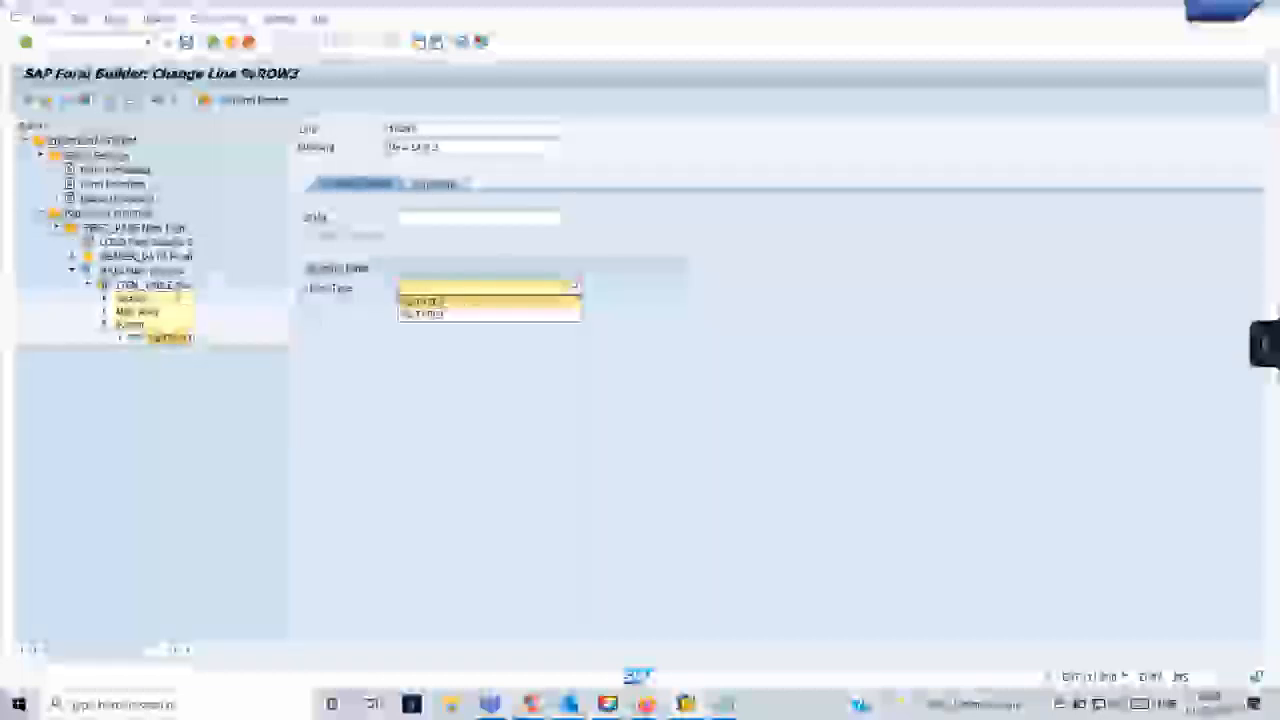
pyautogui.click(444, 316)
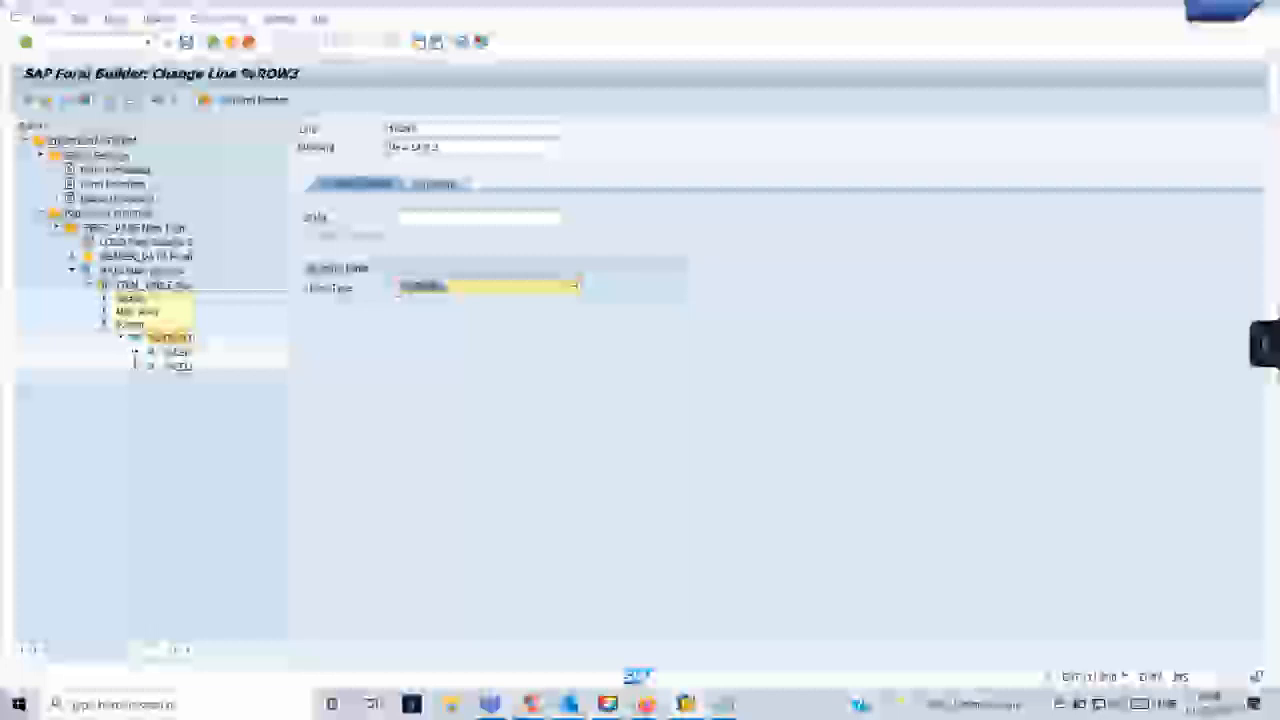
# - Create a text element under the first cell of the new footer line and enter its total label
pyautogui.rightClick(178, 352)
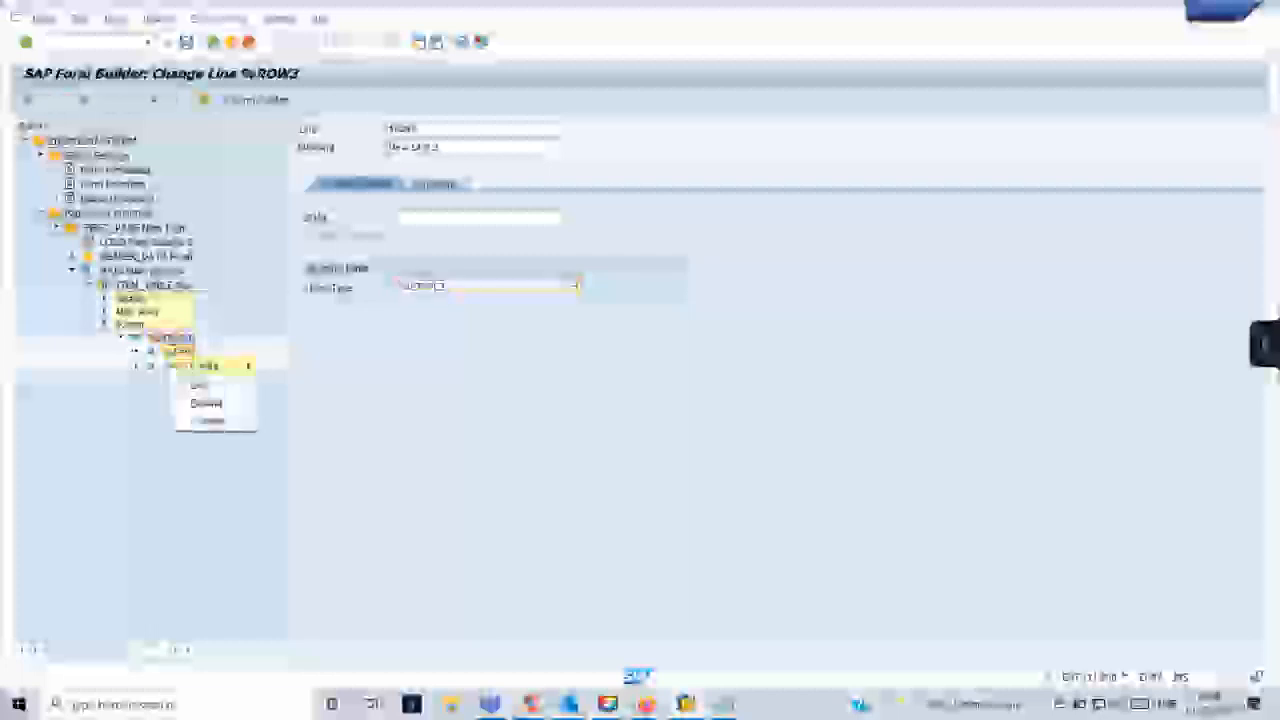
pyautogui.moveTo(248, 366)
pyautogui.click(296, 402)
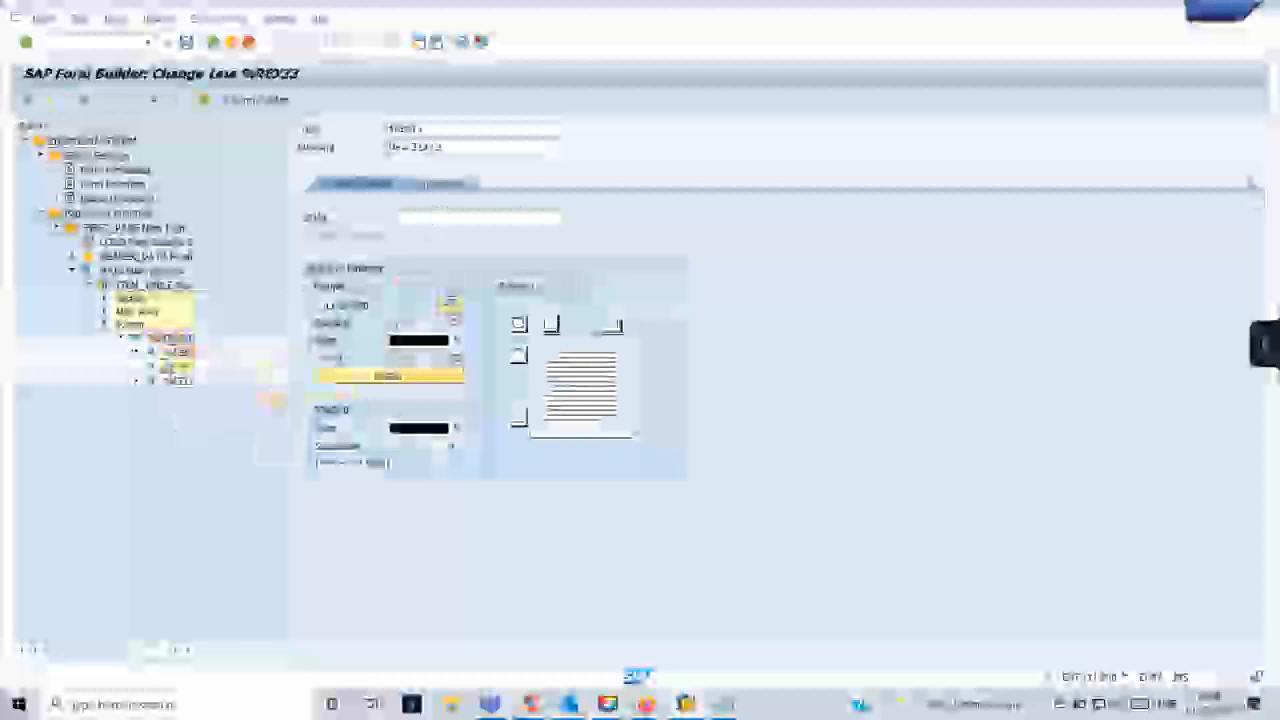
pyautogui.click(1252, 184)
pyautogui.click(1220, 203)
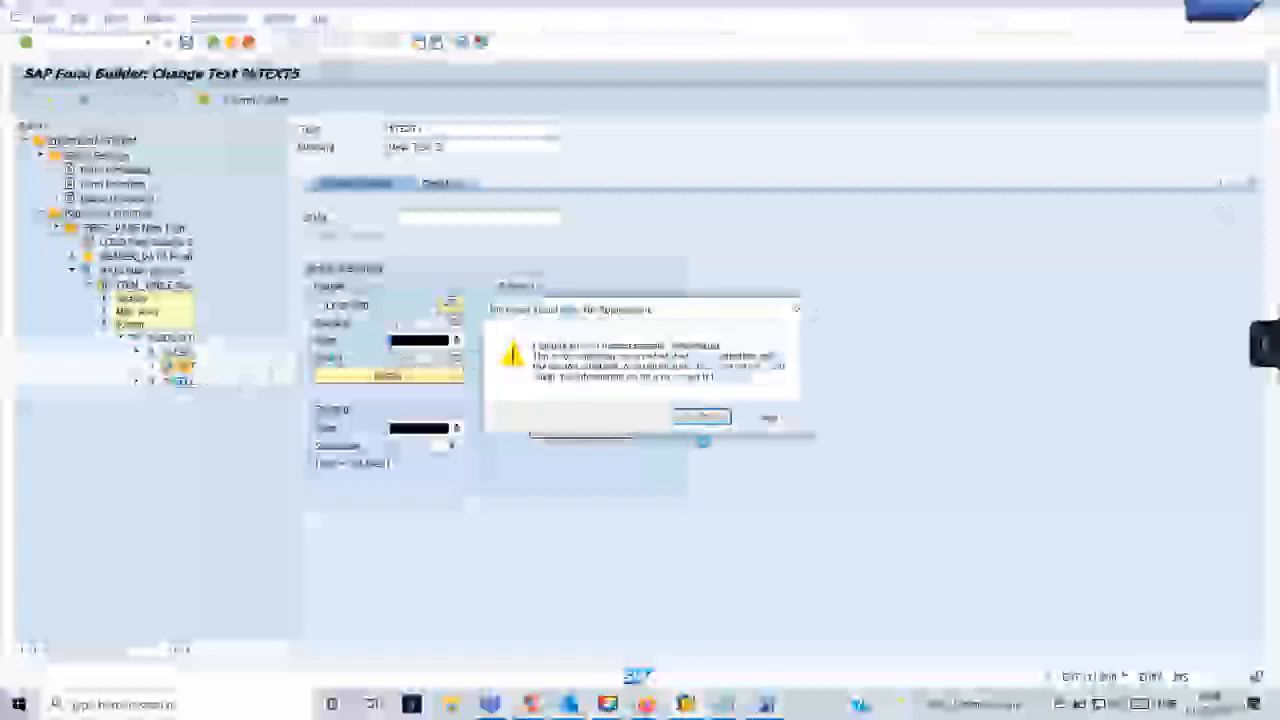
pyautogui.click(701, 417)
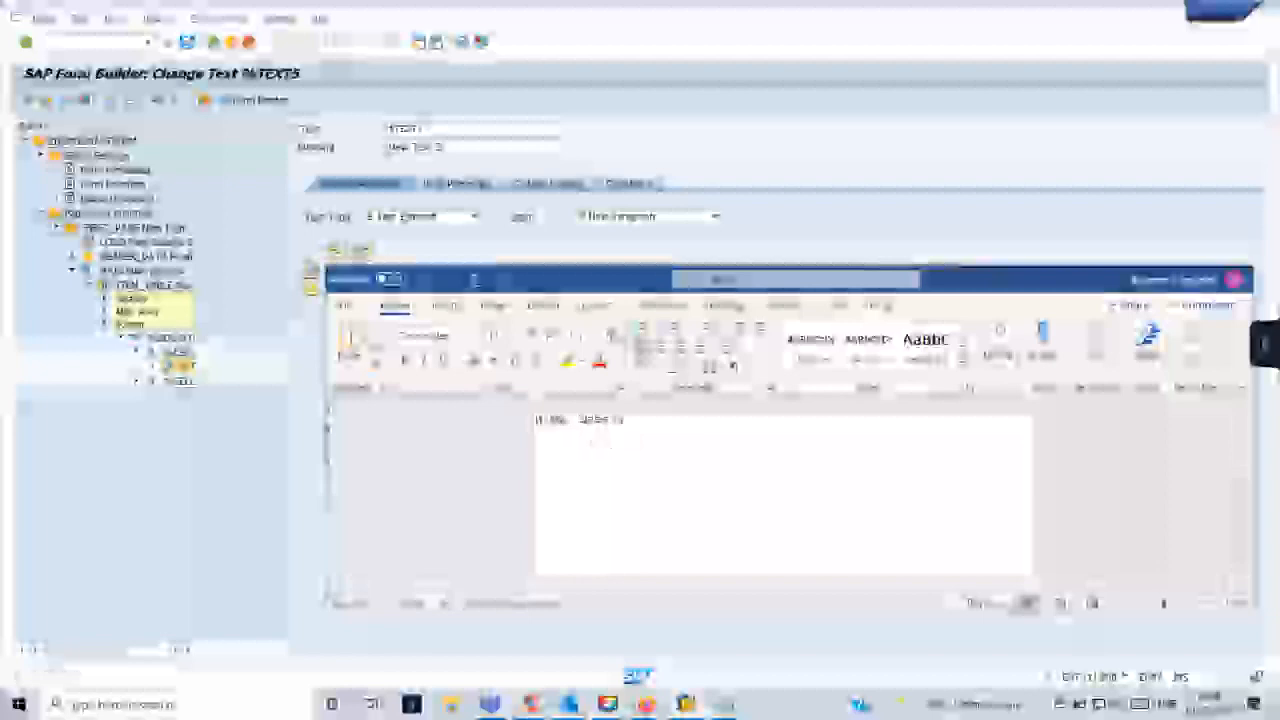
pyautogui.click(690, 419)
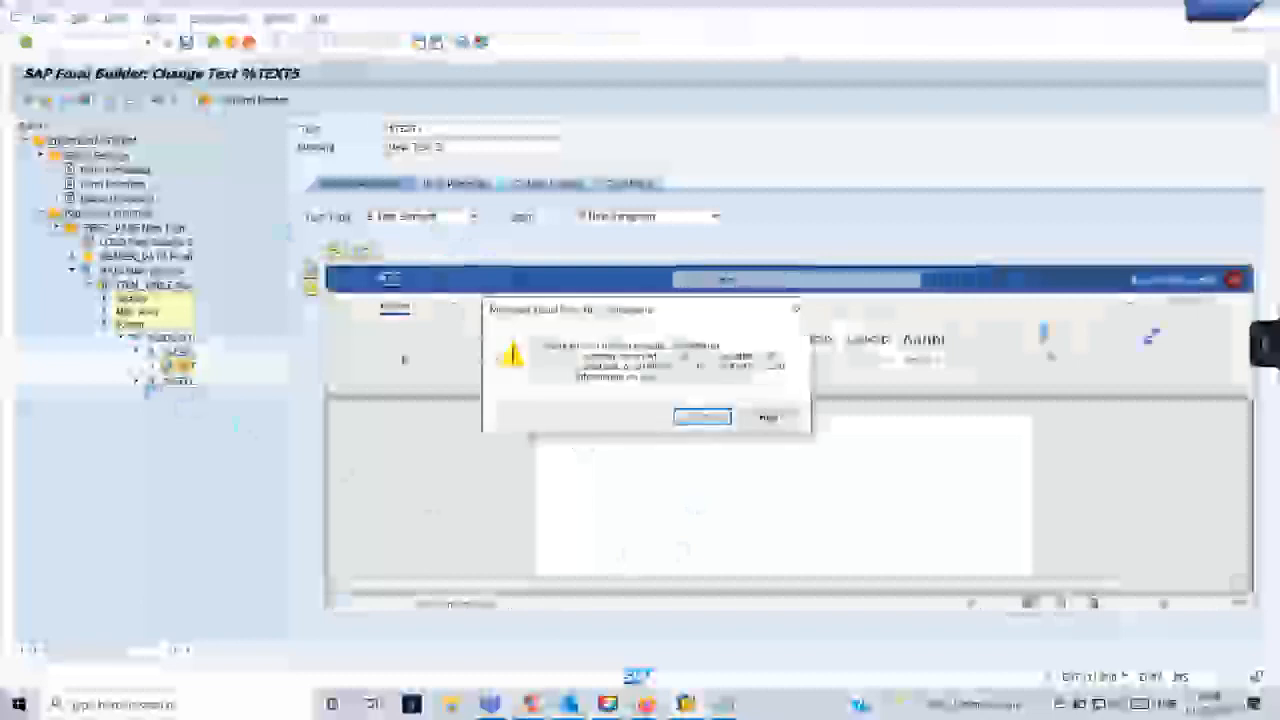
pyautogui.click(698, 419)
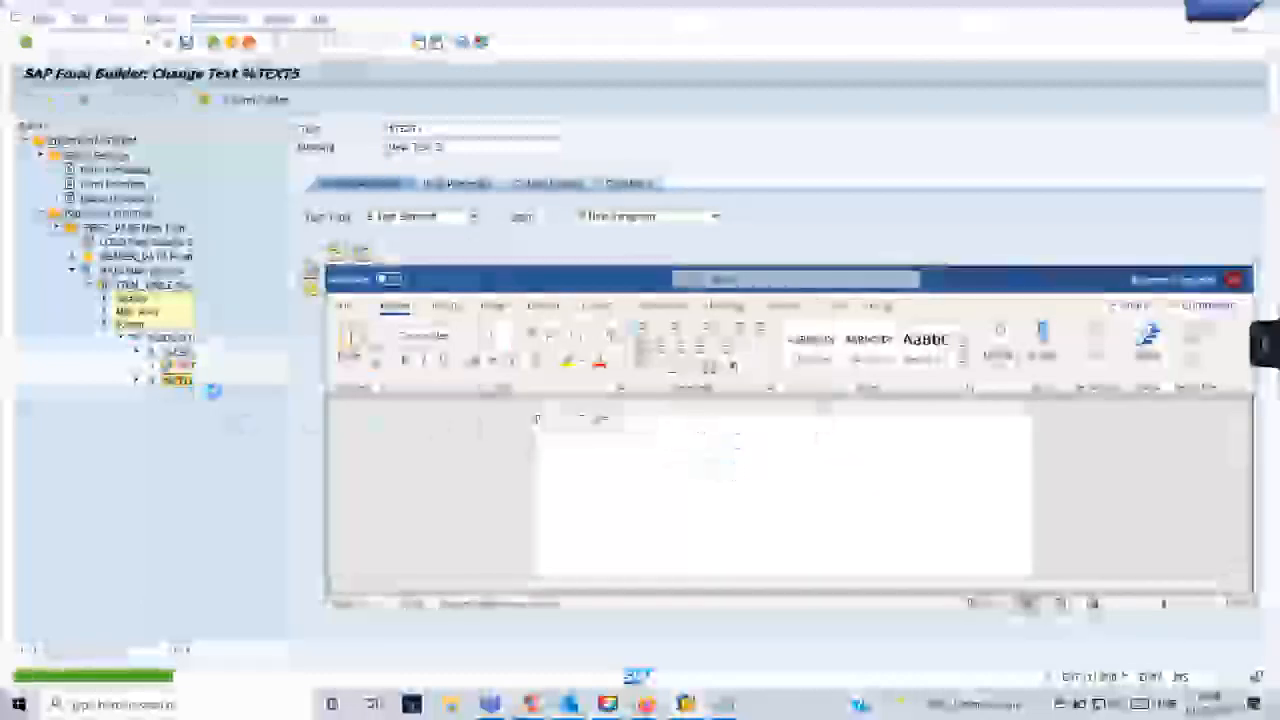
pyautogui.click(706, 422)
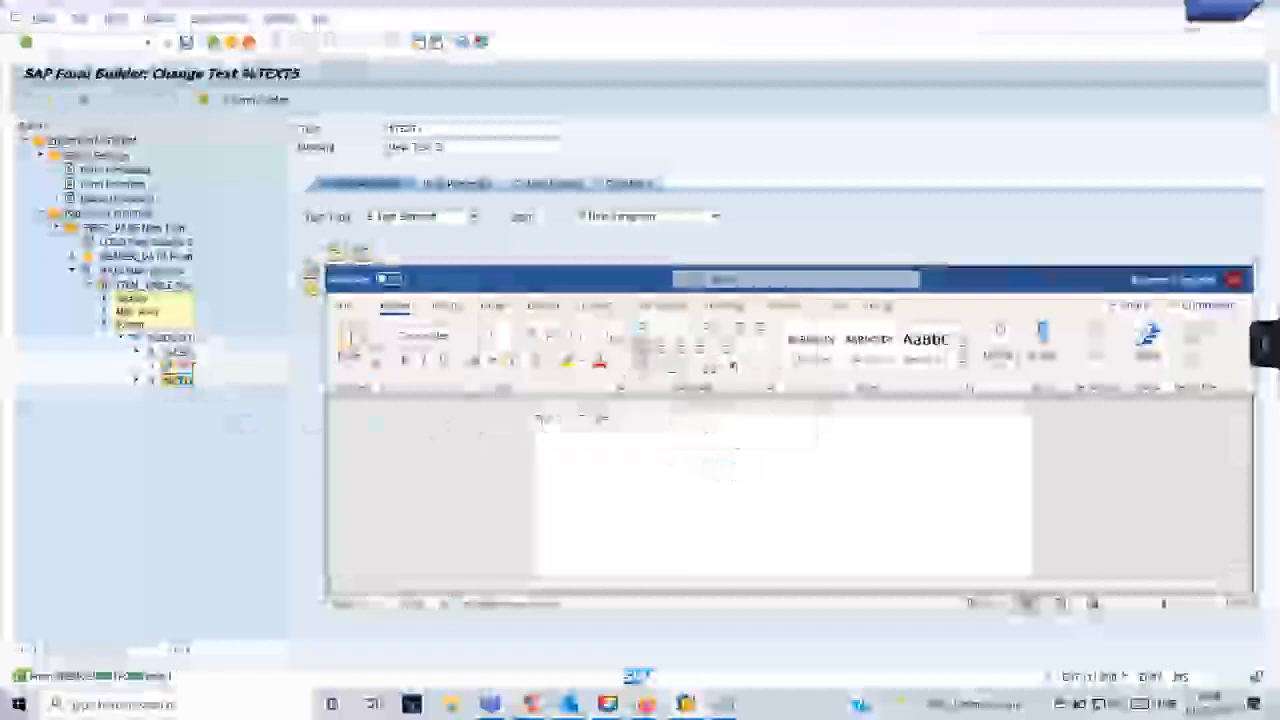
pyautogui.click(706, 422)
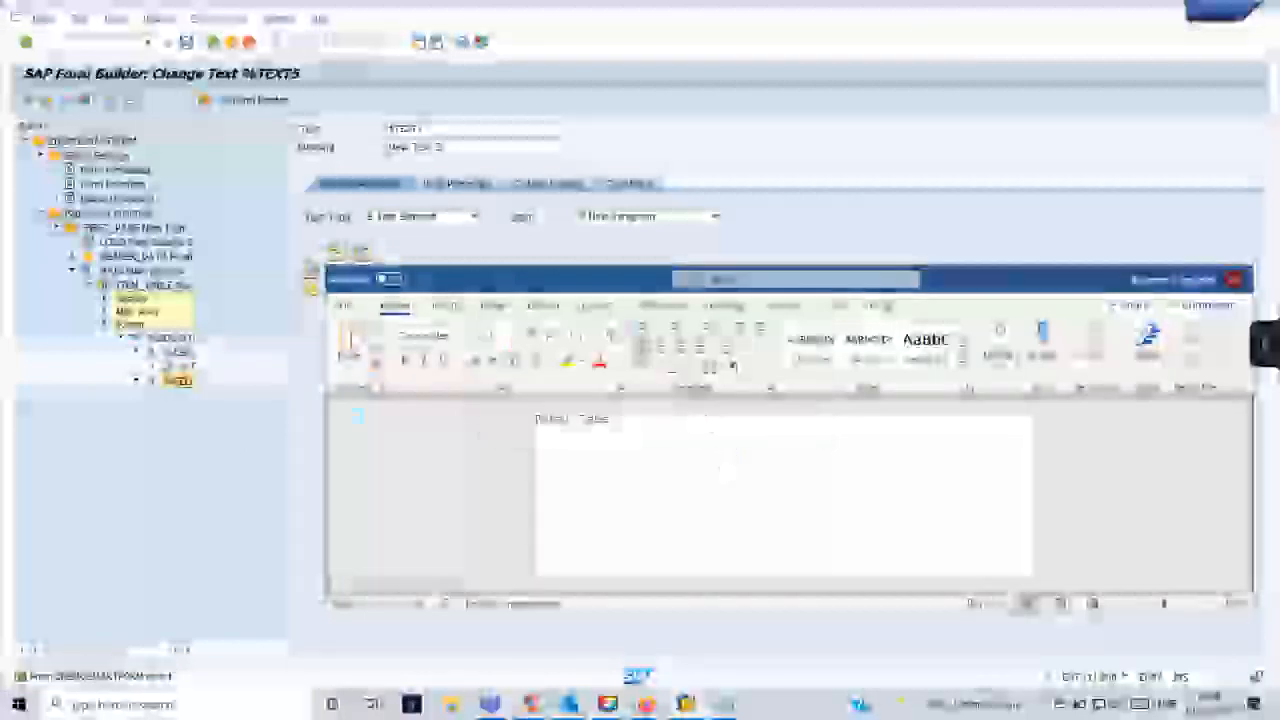
# - Create a text element under the second cell of the new footer line and enter its total label
pyautogui.rightClick(178, 381)
pyautogui.moveTo(215, 393)
pyautogui.click(326, 428)
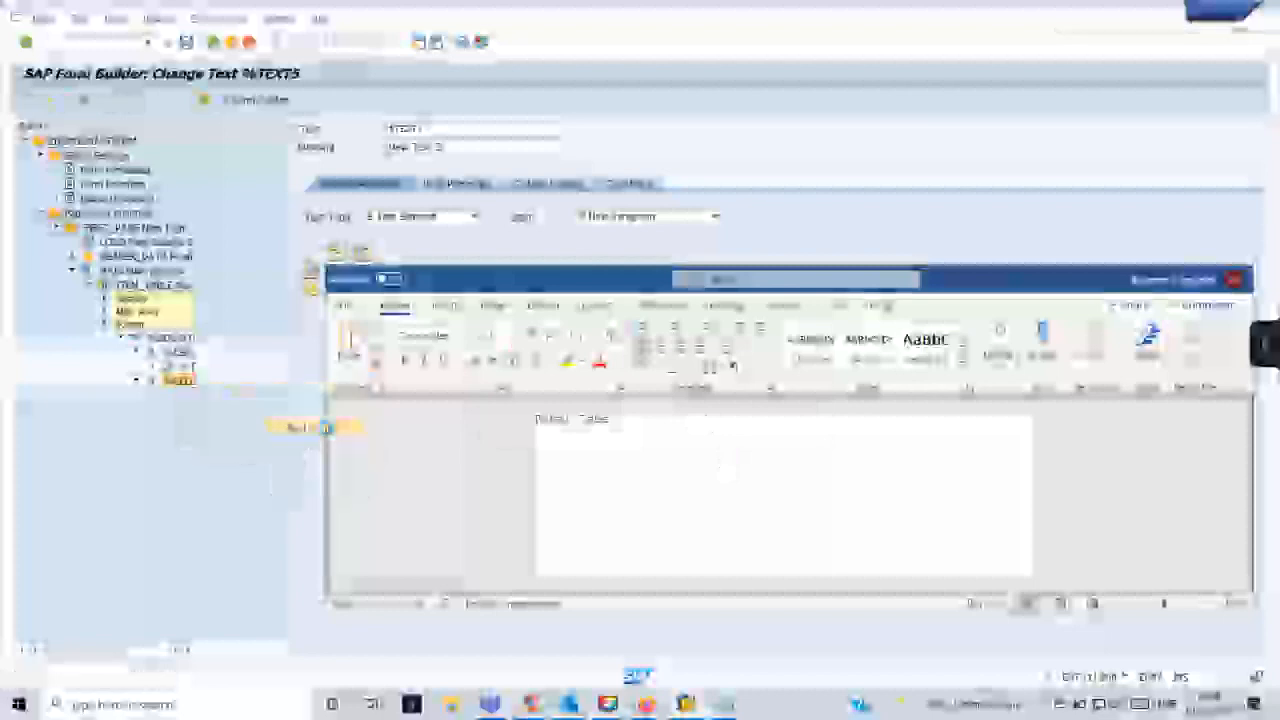
pyautogui.click(706, 420)
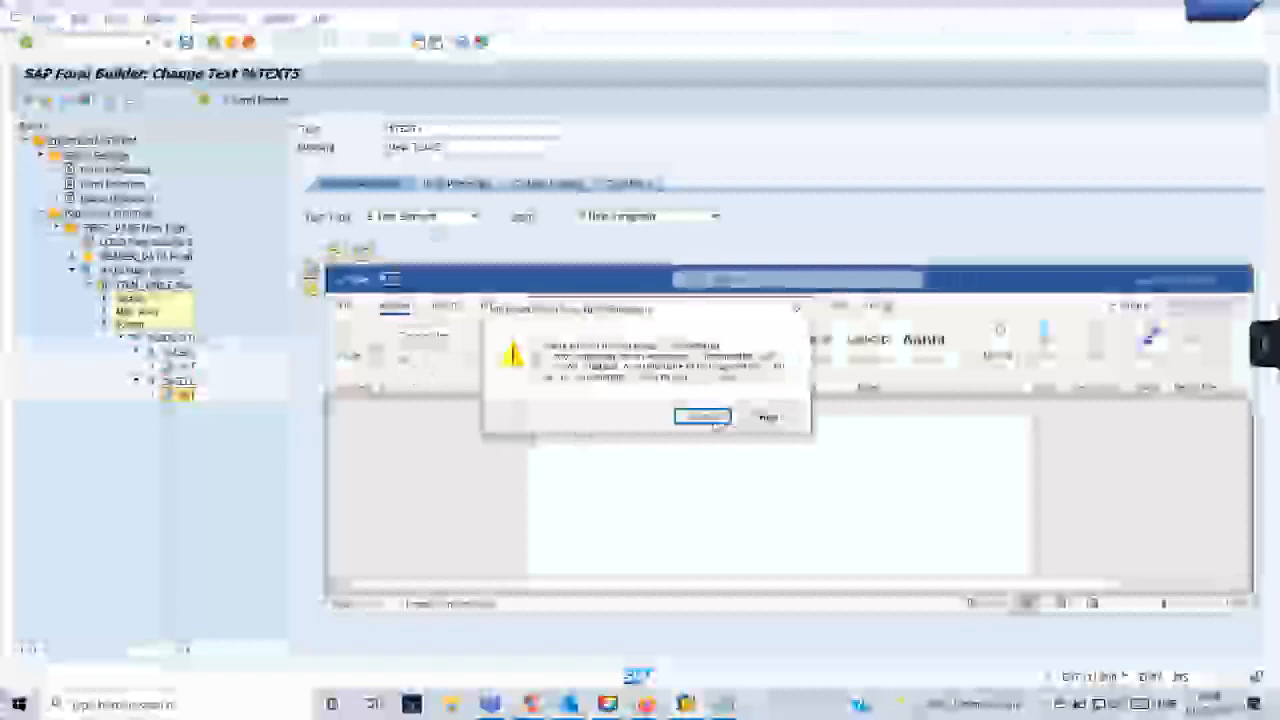
pyautogui.click(706, 418)
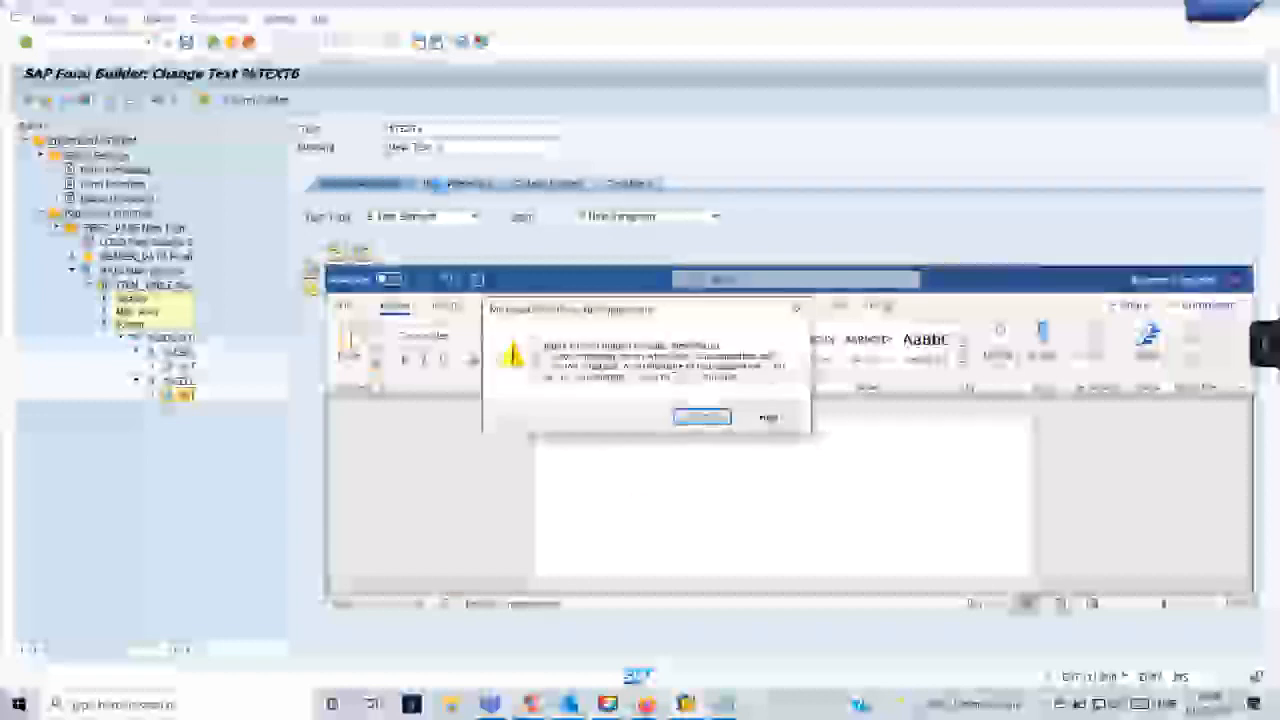
pyautogui.click(718, 418)
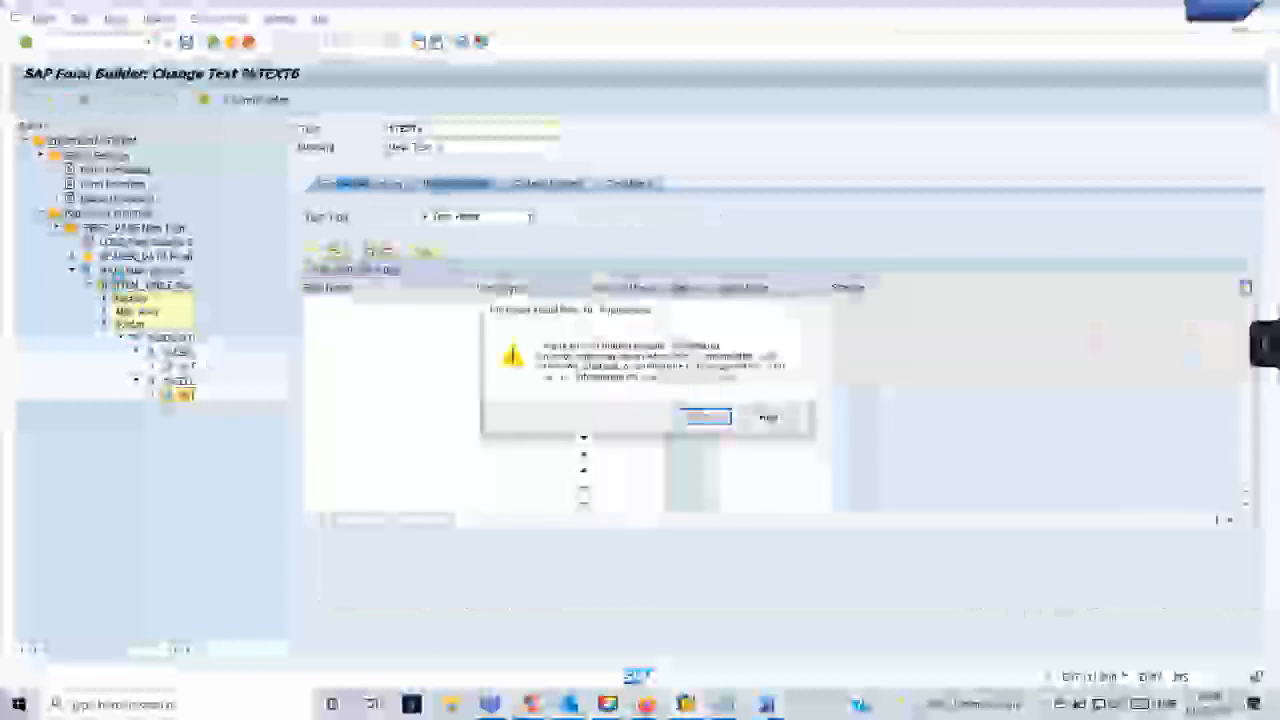
pyautogui.click(705, 418)
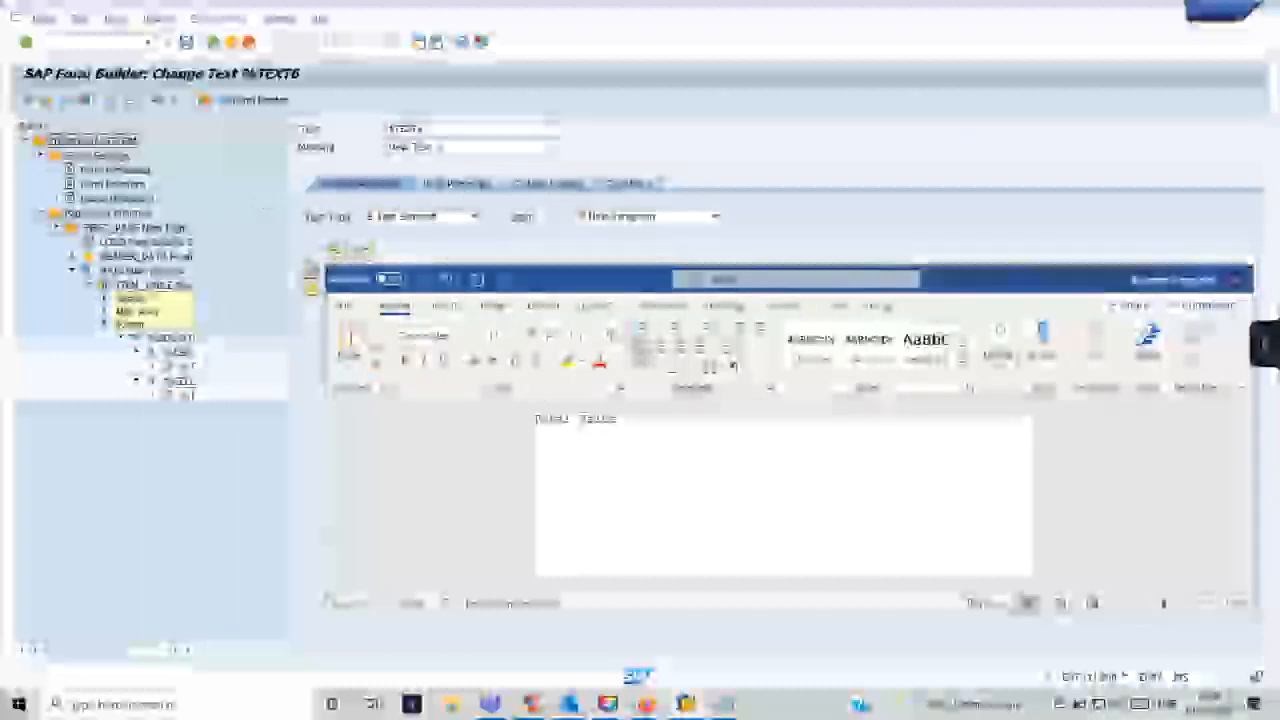
pyautogui.click(65, 101)
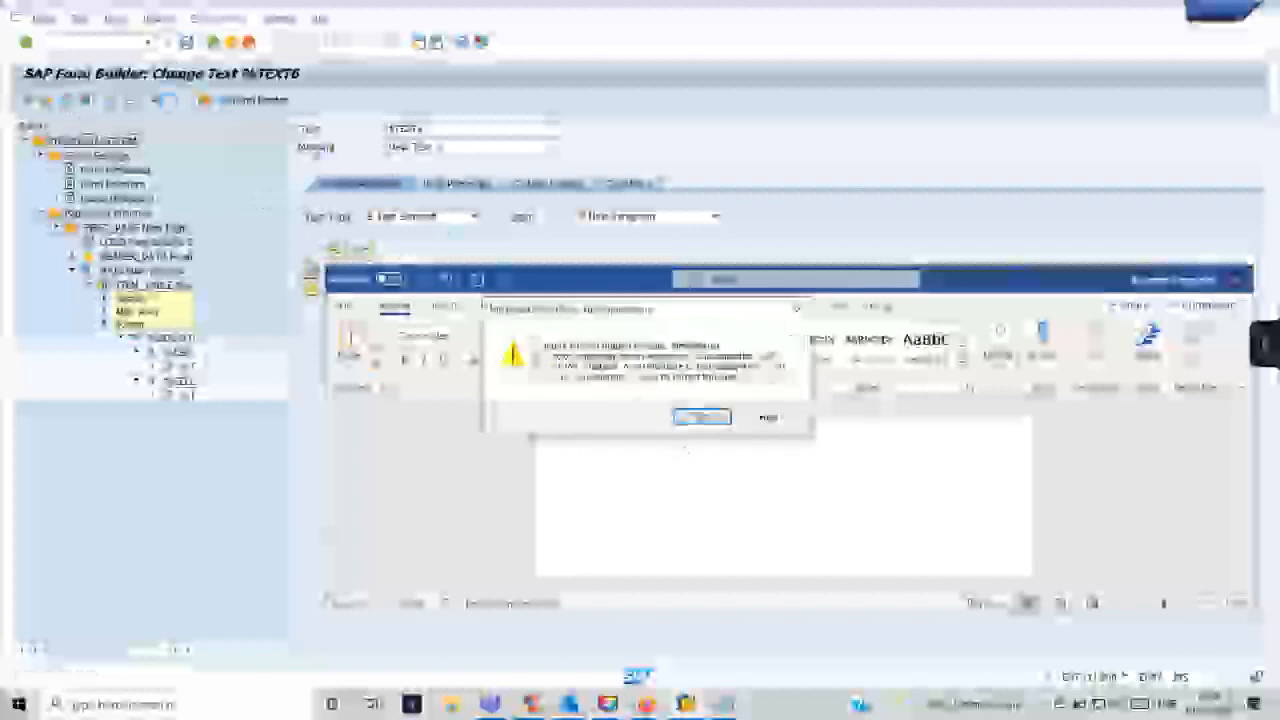
pyautogui.click(706, 418)
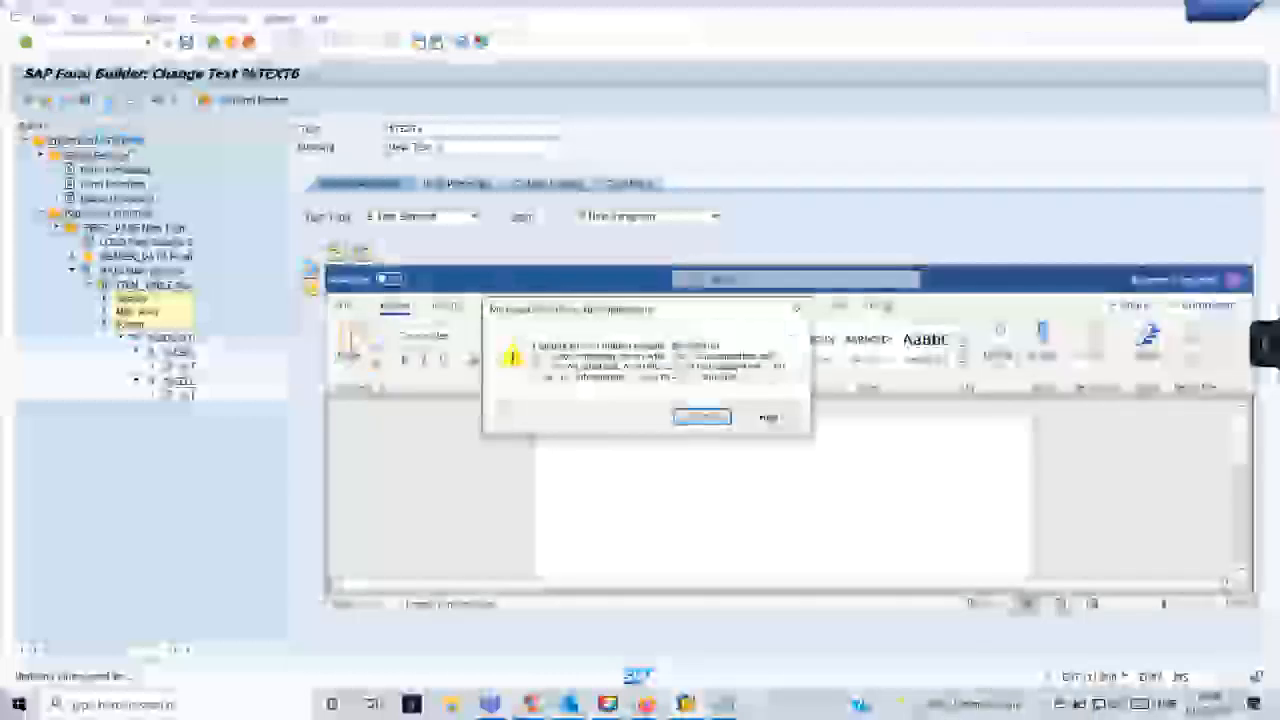
pyautogui.click(688, 420)
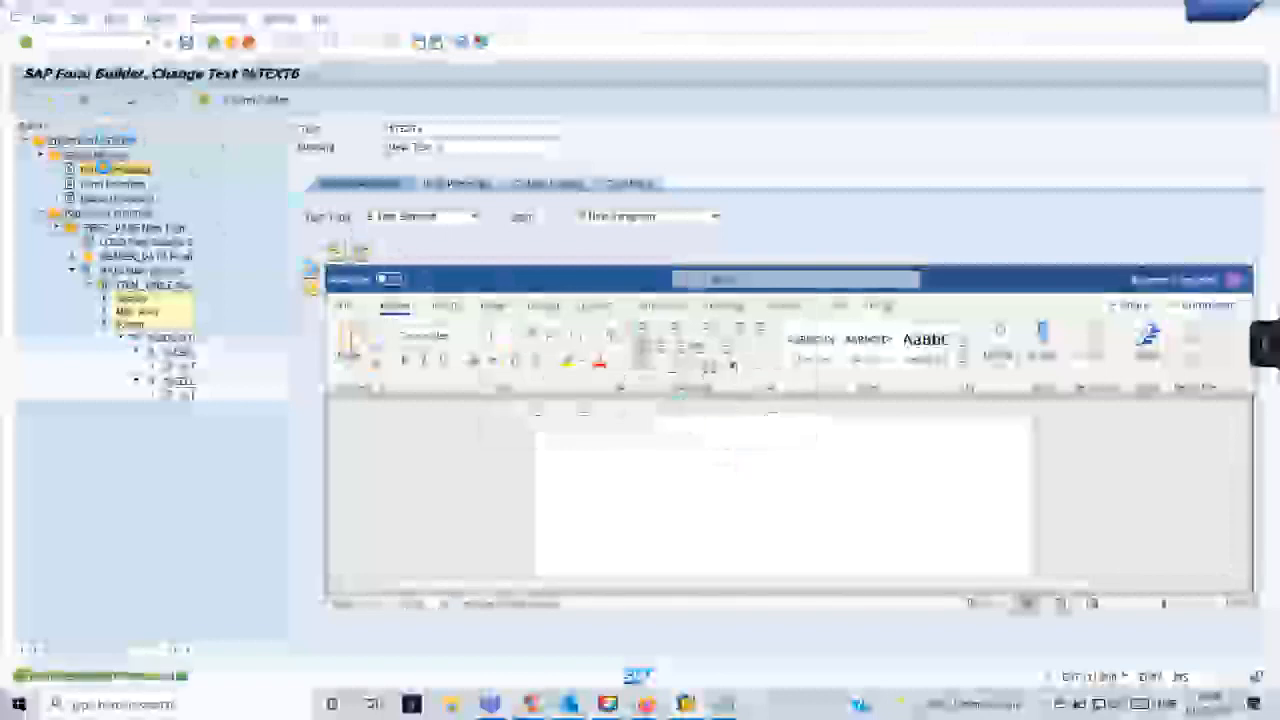
# - Look up the style assigned to ZDEMOSMARTFORM in the output options of its form attributes
pyautogui.click(701, 416)
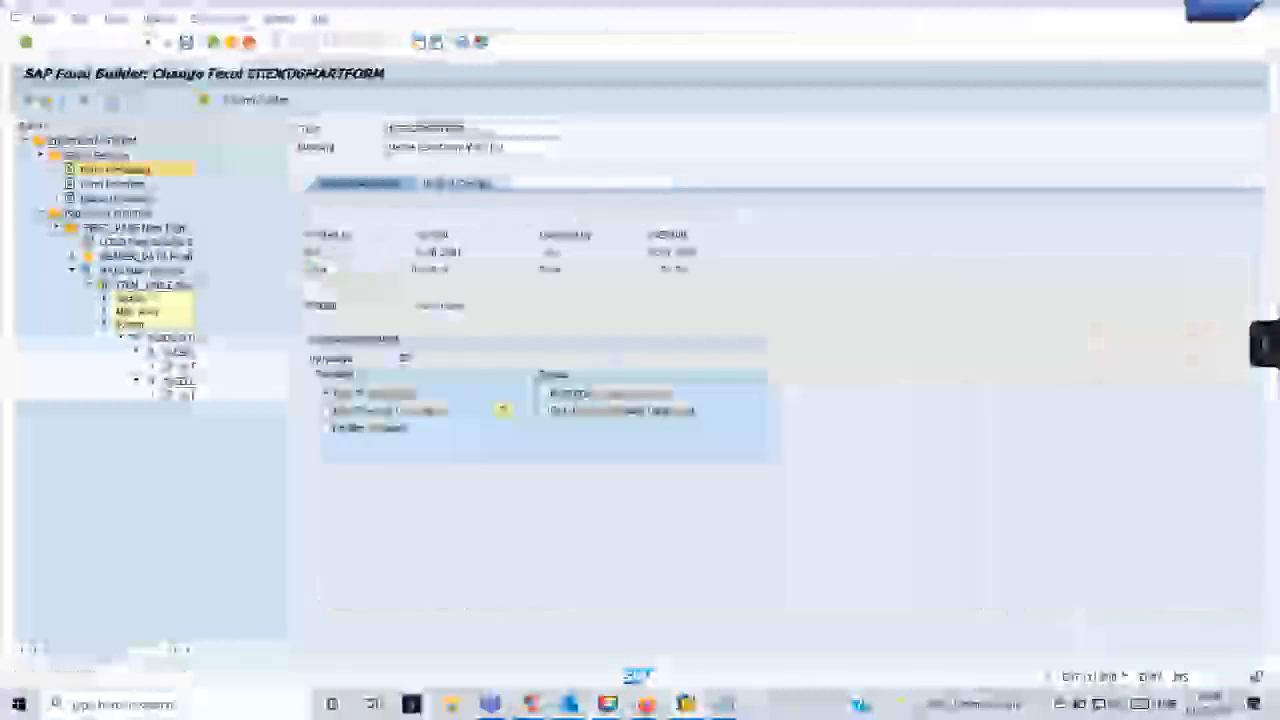
pyautogui.click(487, 185)
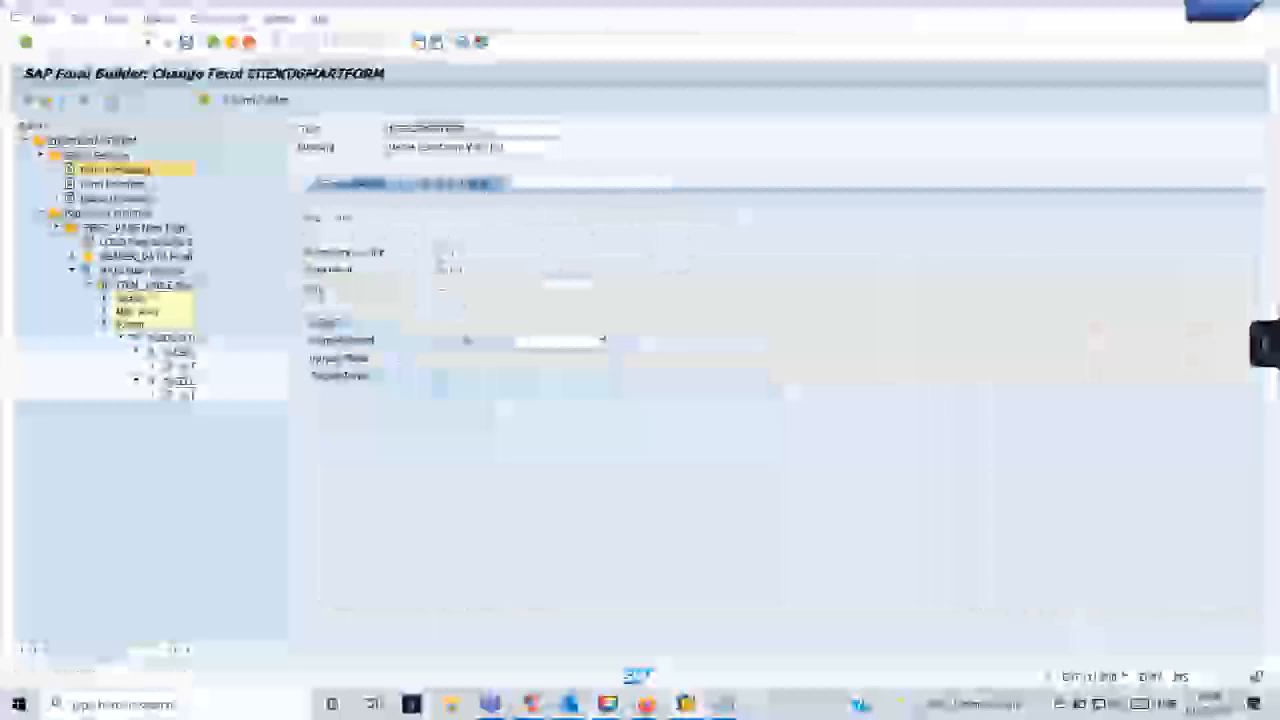
pyautogui.click(610, 289)
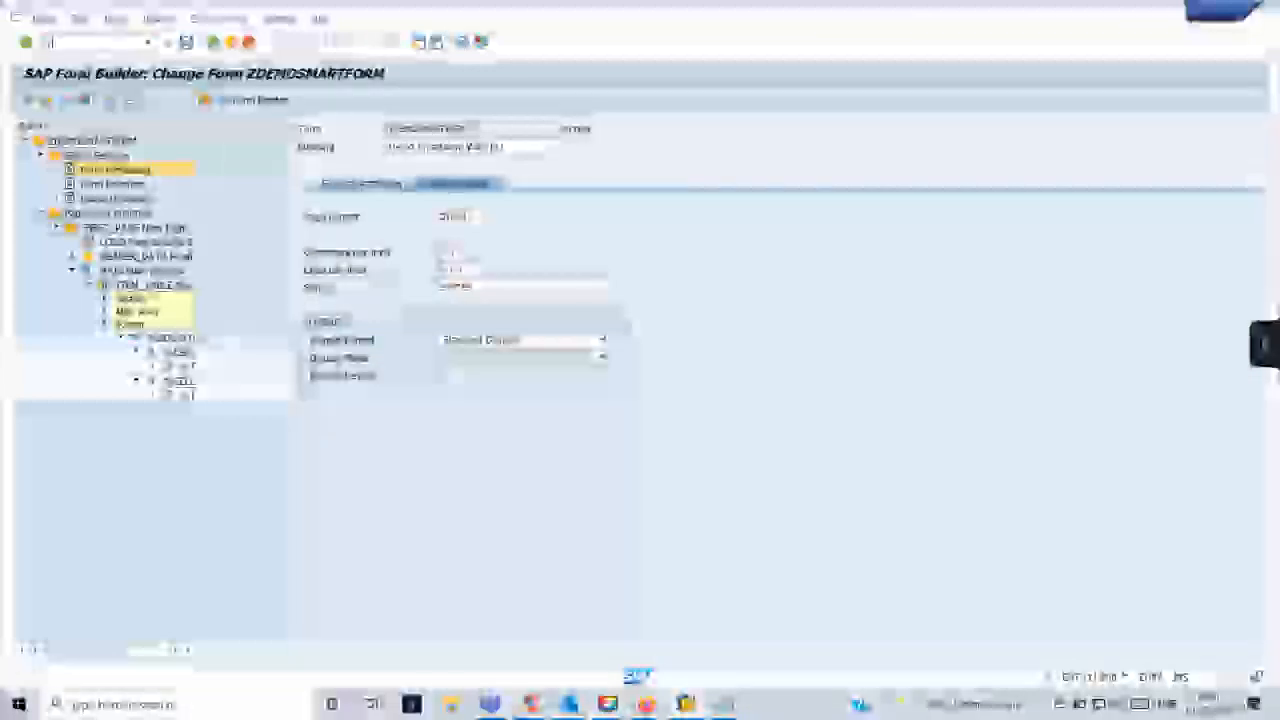
# - Open the Smart Forms initial screen in a separate session
pyautogui.write('/nse1')
pyautogui.press('Return')
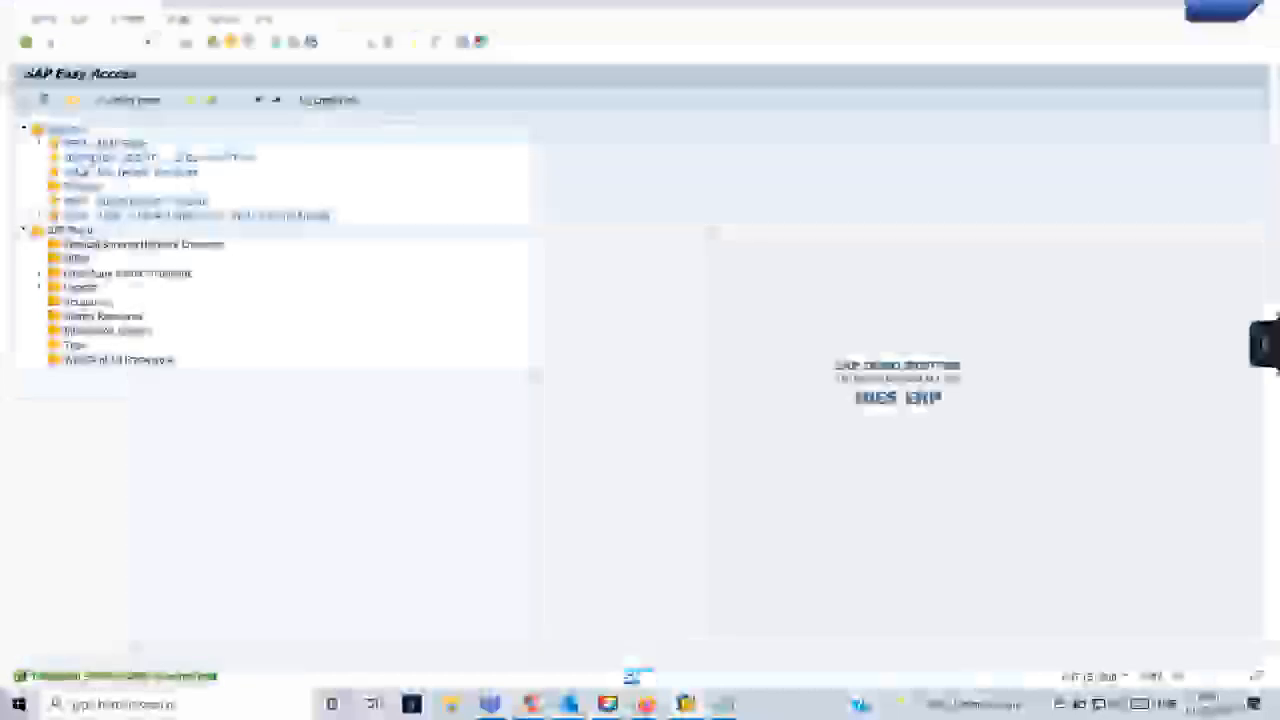
pyautogui.write('/nsmartforms')
pyautogui.press('Return')
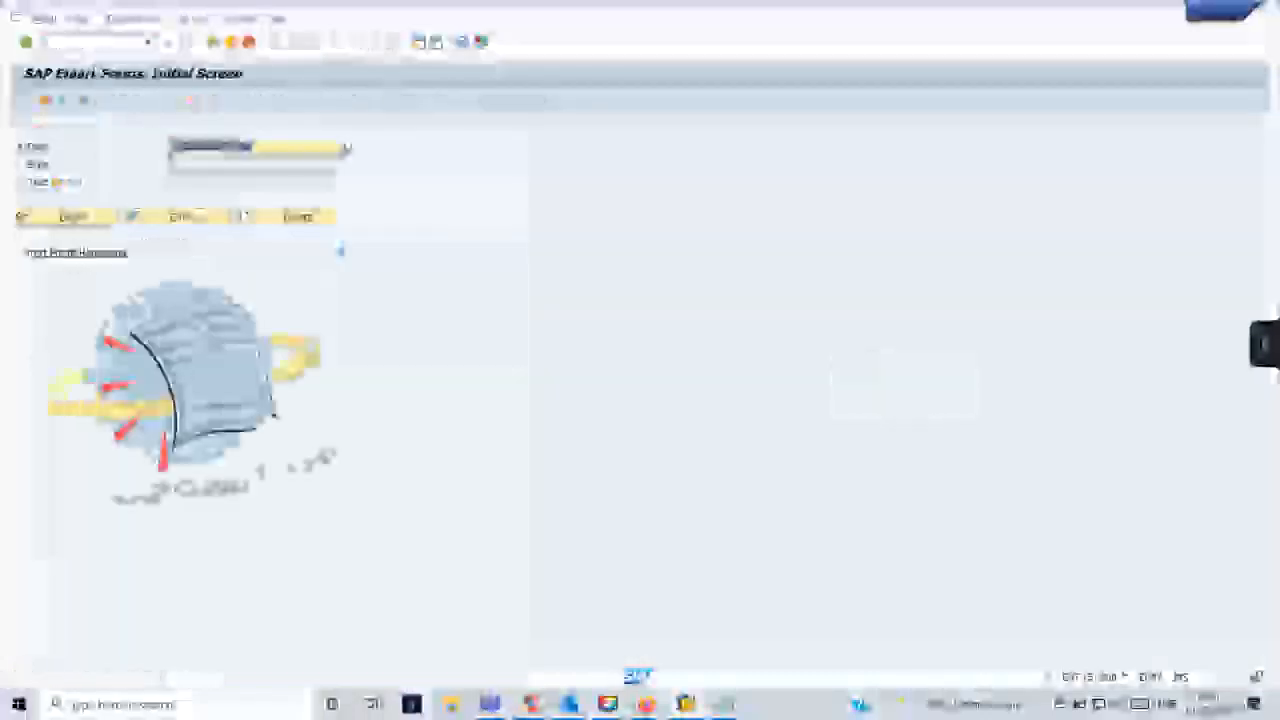
# - Display the SYSTEM style, expand its paragraph and character formats, and examine the first character format
pyautogui.click(31, 167)
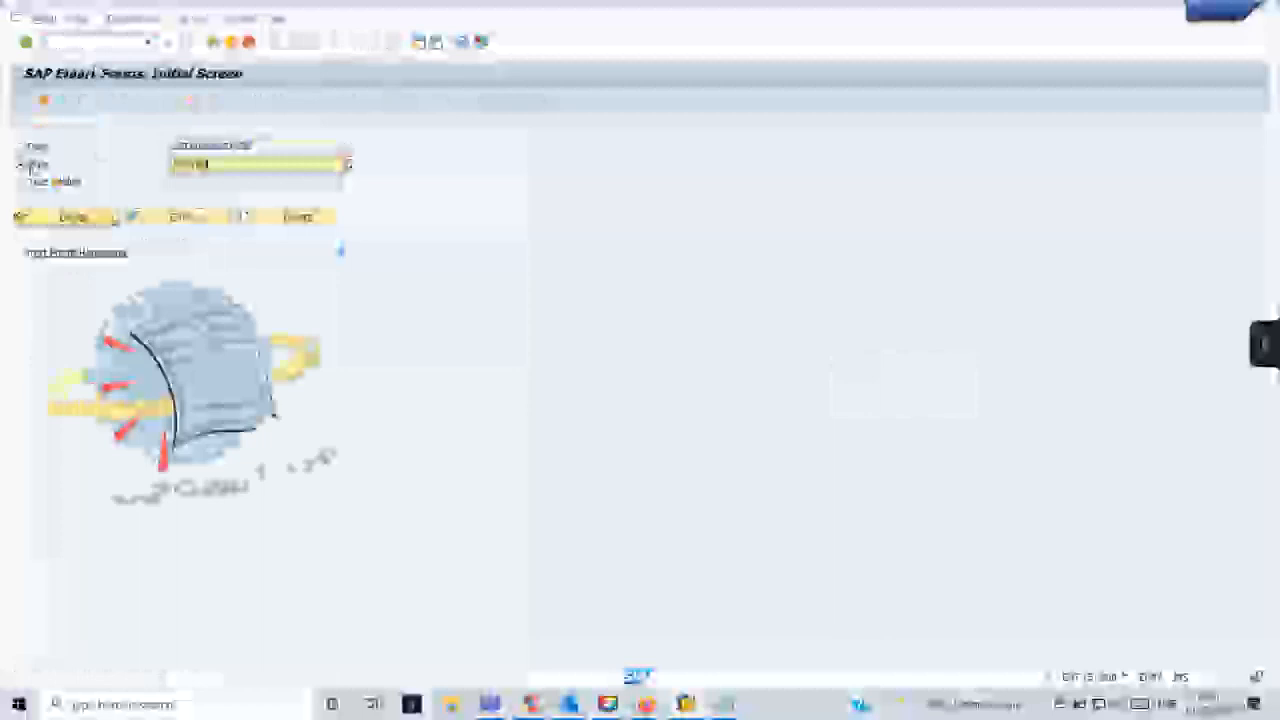
pyautogui.click(113, 219)
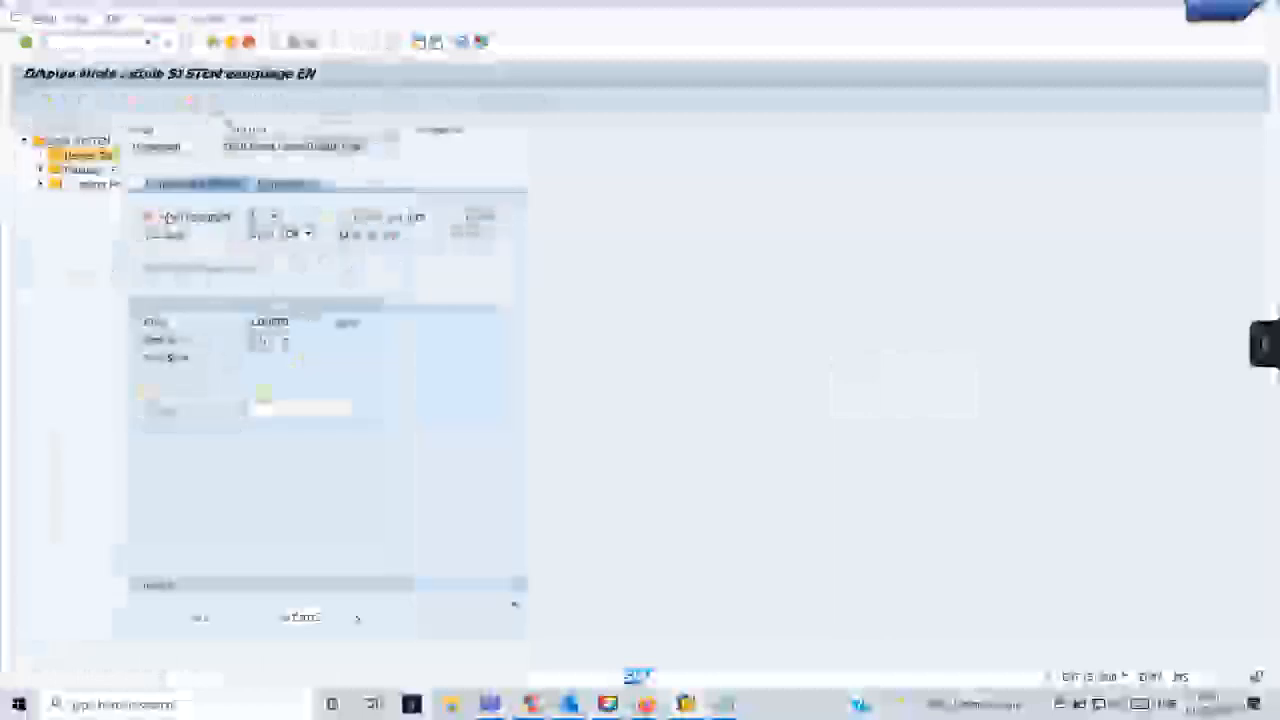
pyautogui.click(40, 170)
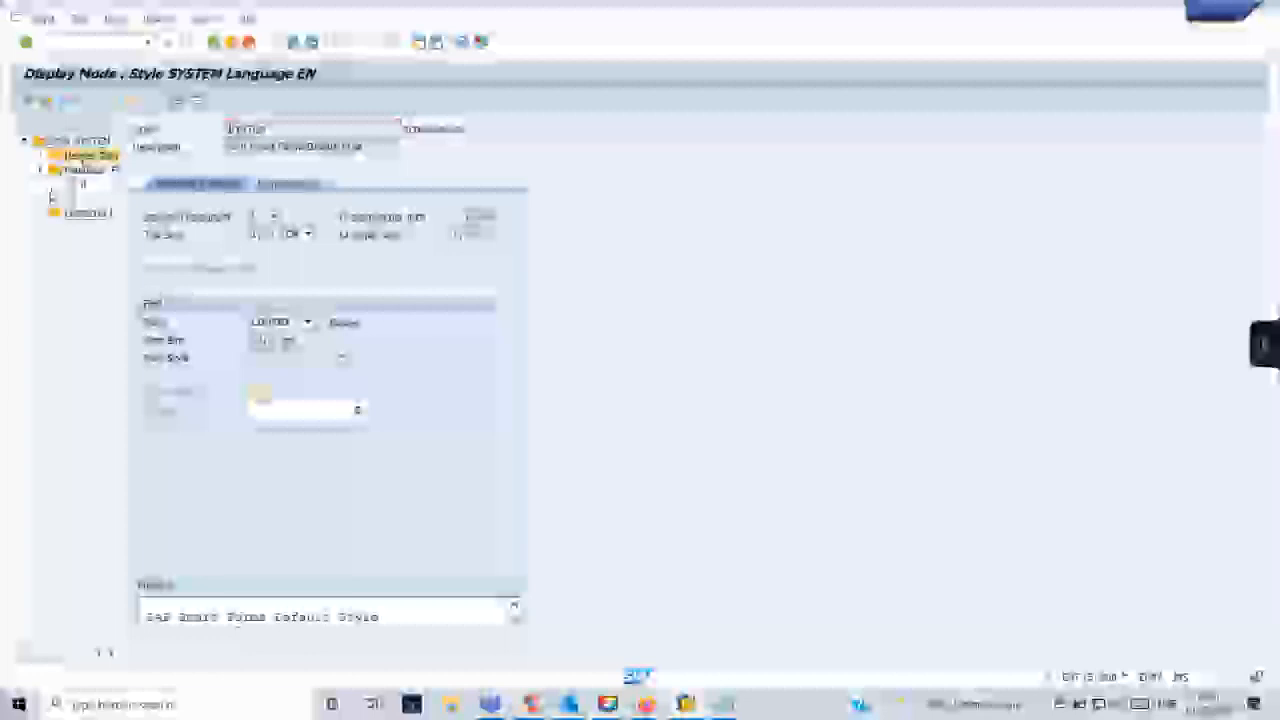
pyautogui.click(40, 213)
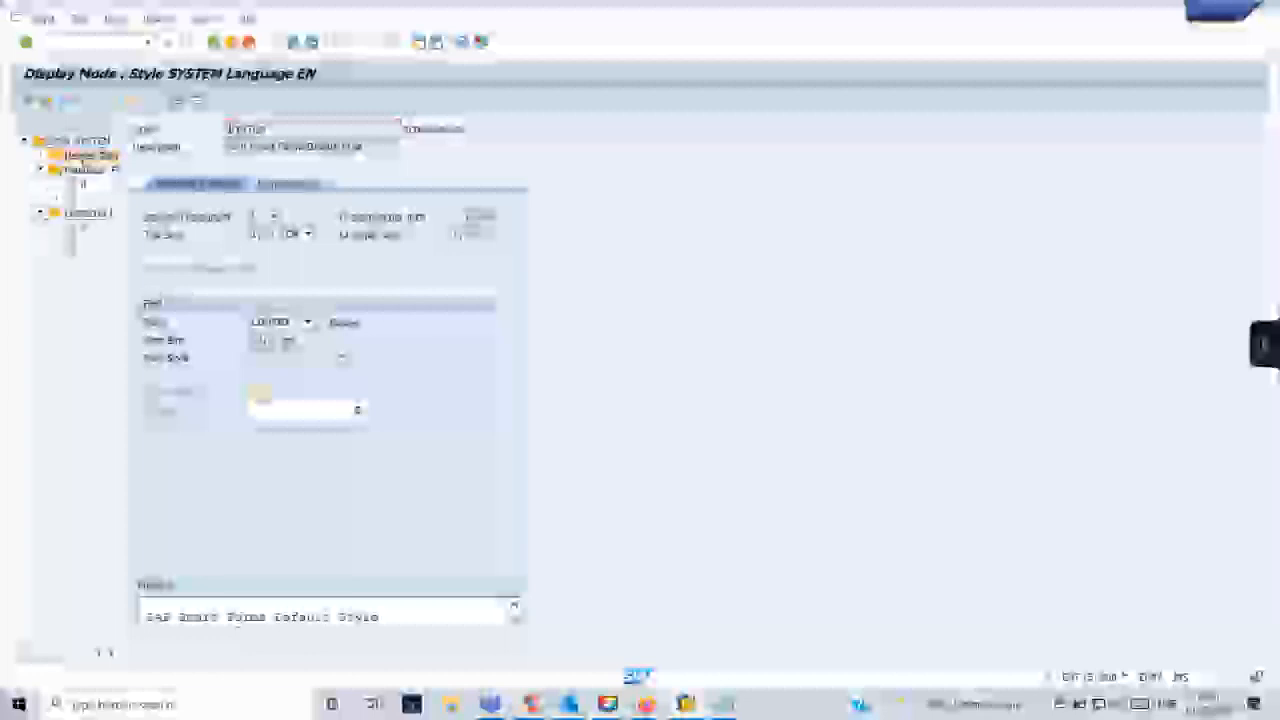
pyautogui.doubleClick(84, 229)
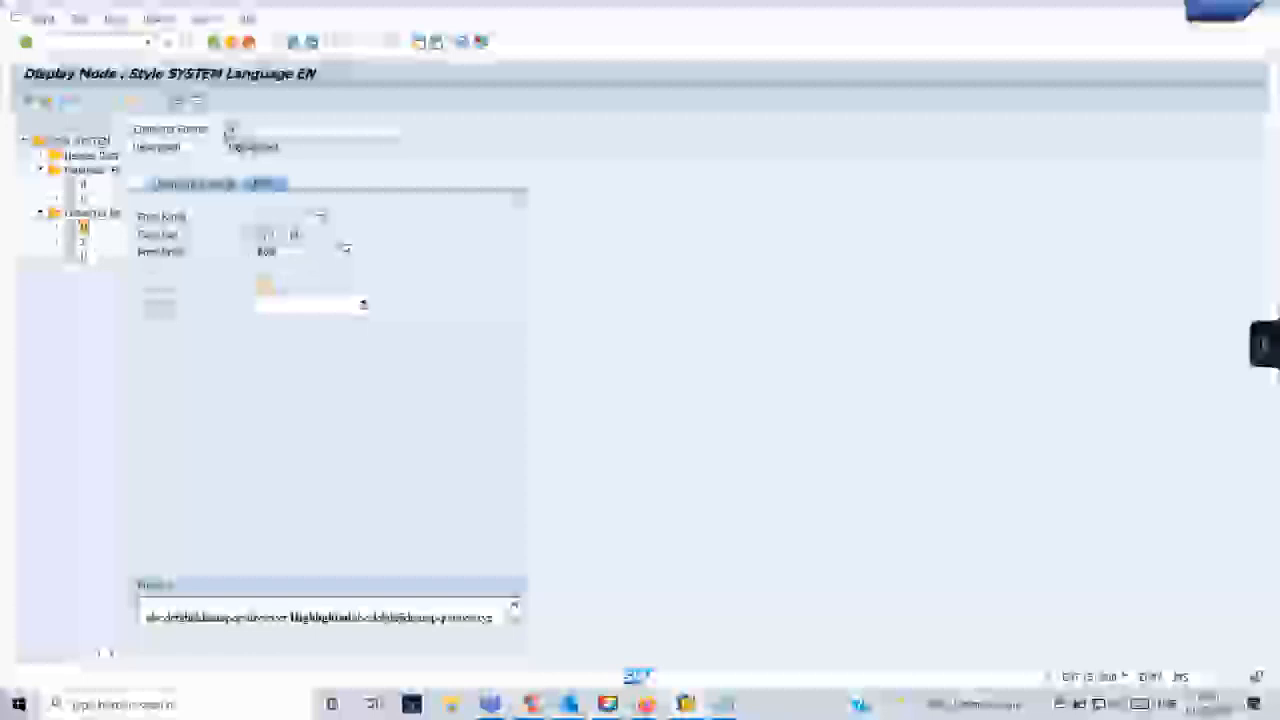
# - Return to the ZDEMOSMARTFORM session, open the %TEXT5 element in the first footer cell, and select its entire text
pyautogui.moveTo(686, 700)
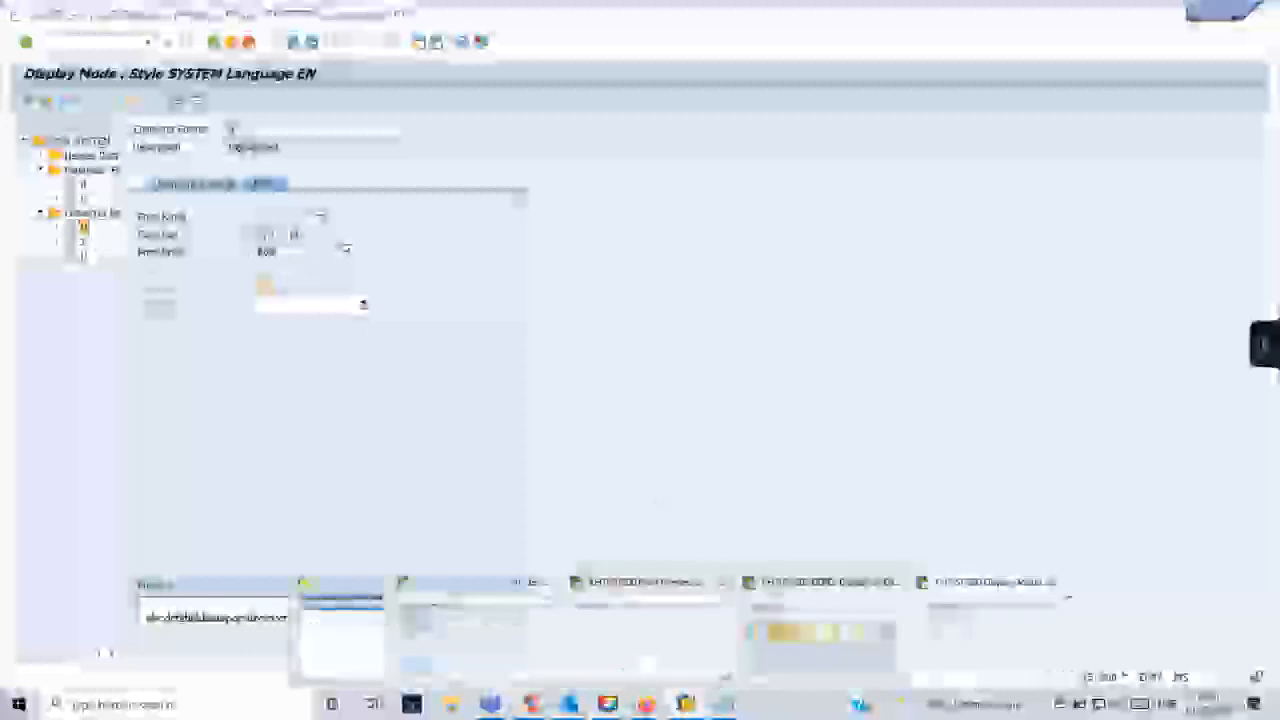
pyautogui.click(645, 635)
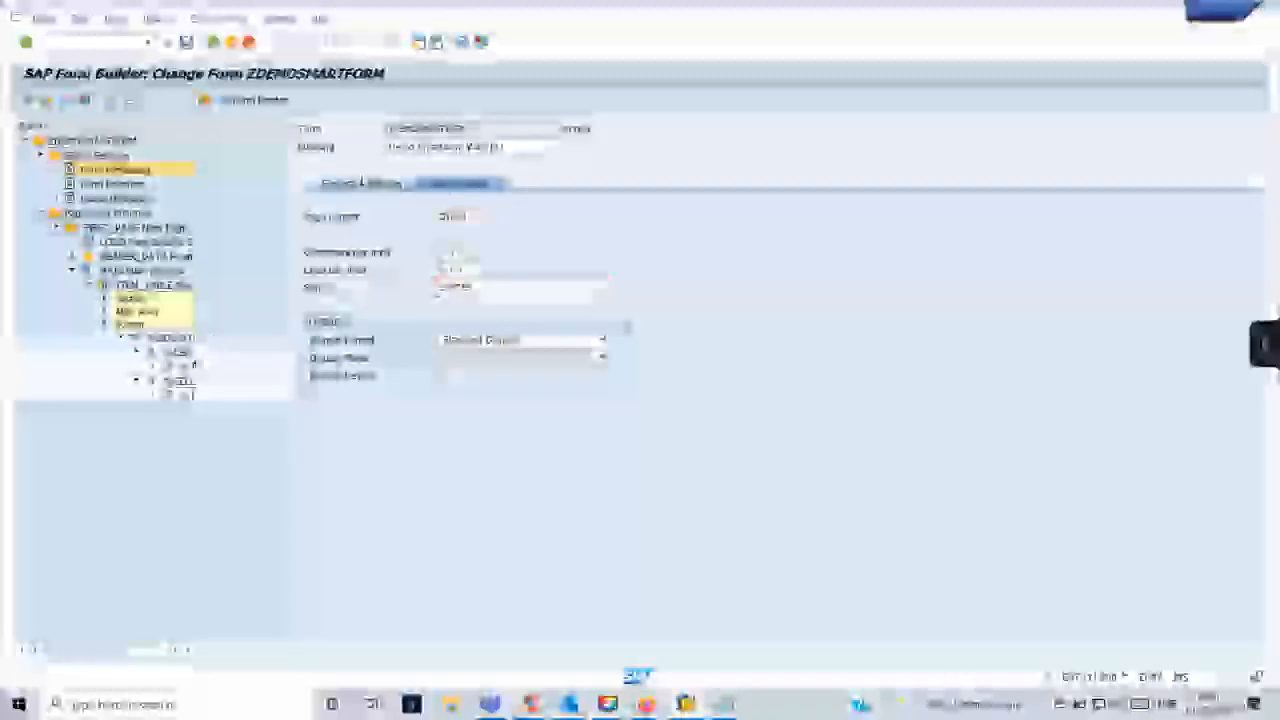
pyautogui.doubleClick(183, 368)
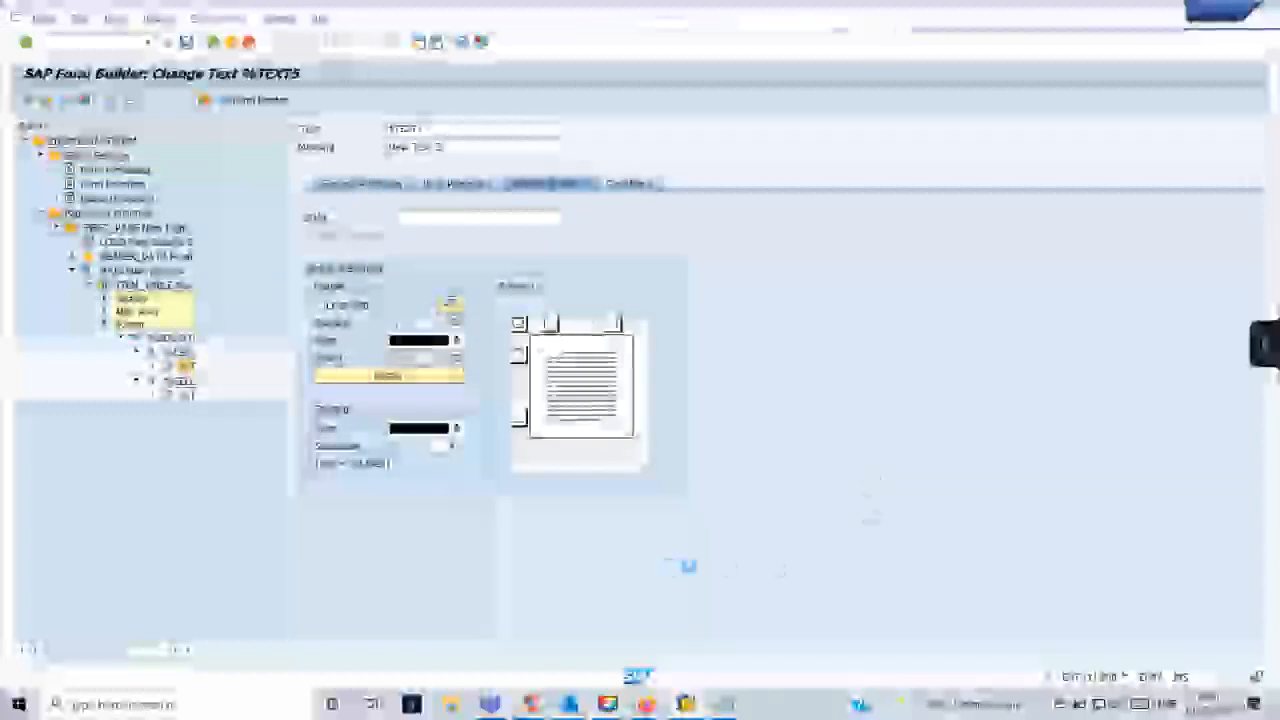
pyautogui.click(700, 418)
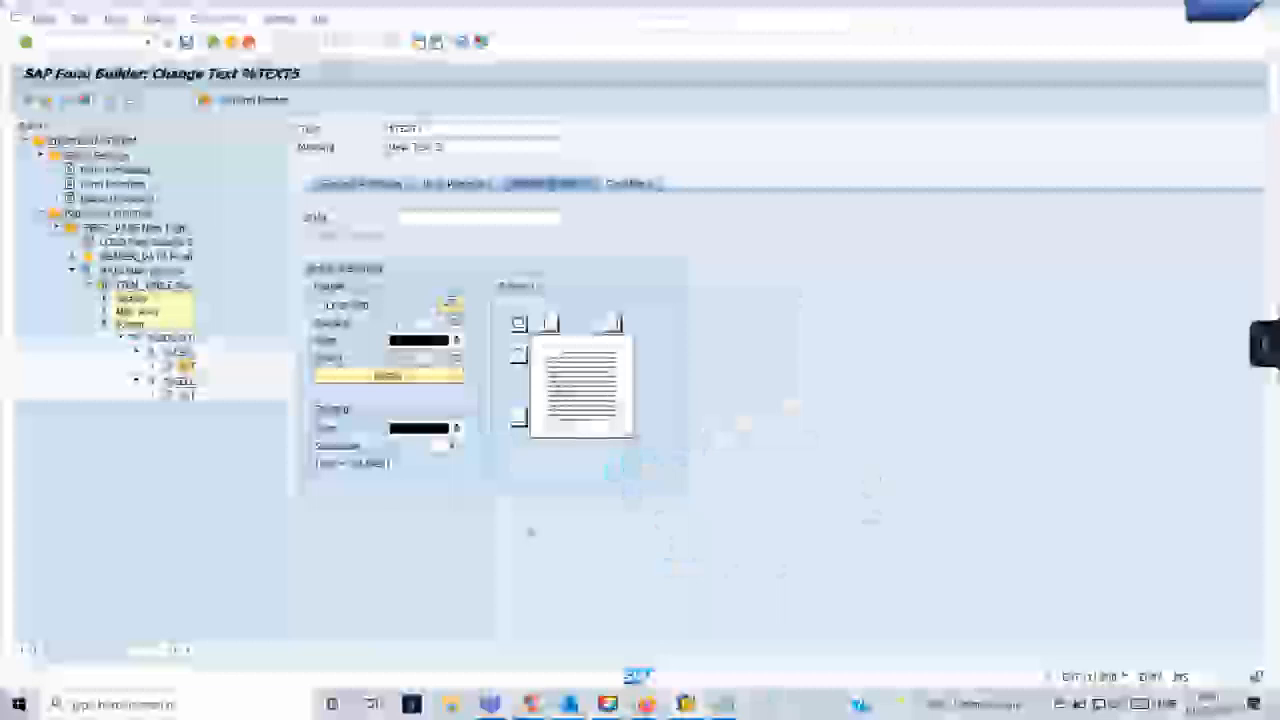
pyautogui.moveTo(634, 420); pyautogui.dragTo(536, 420)
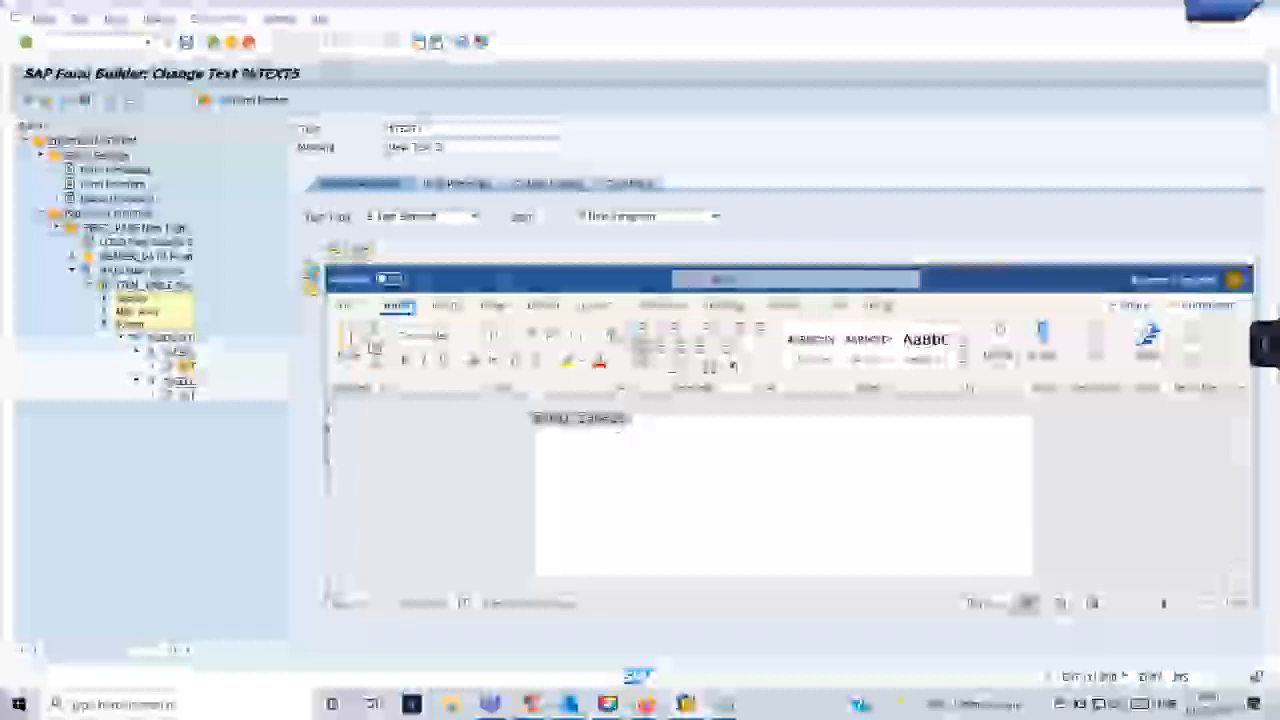
pyautogui.click(712, 420)
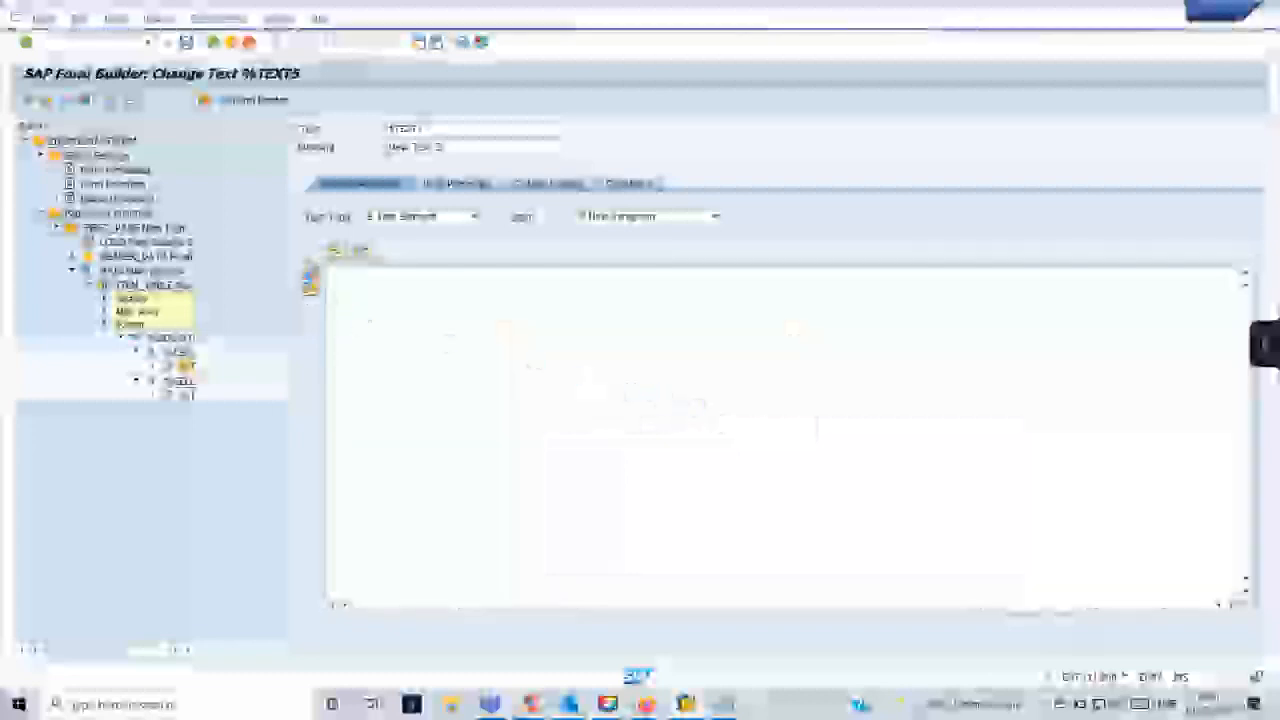
# - Assign the paragraph format listed directly below the default paragraph to the %TEXT5 line in its text editor, and return to the form
pyautogui.click(310, 272)
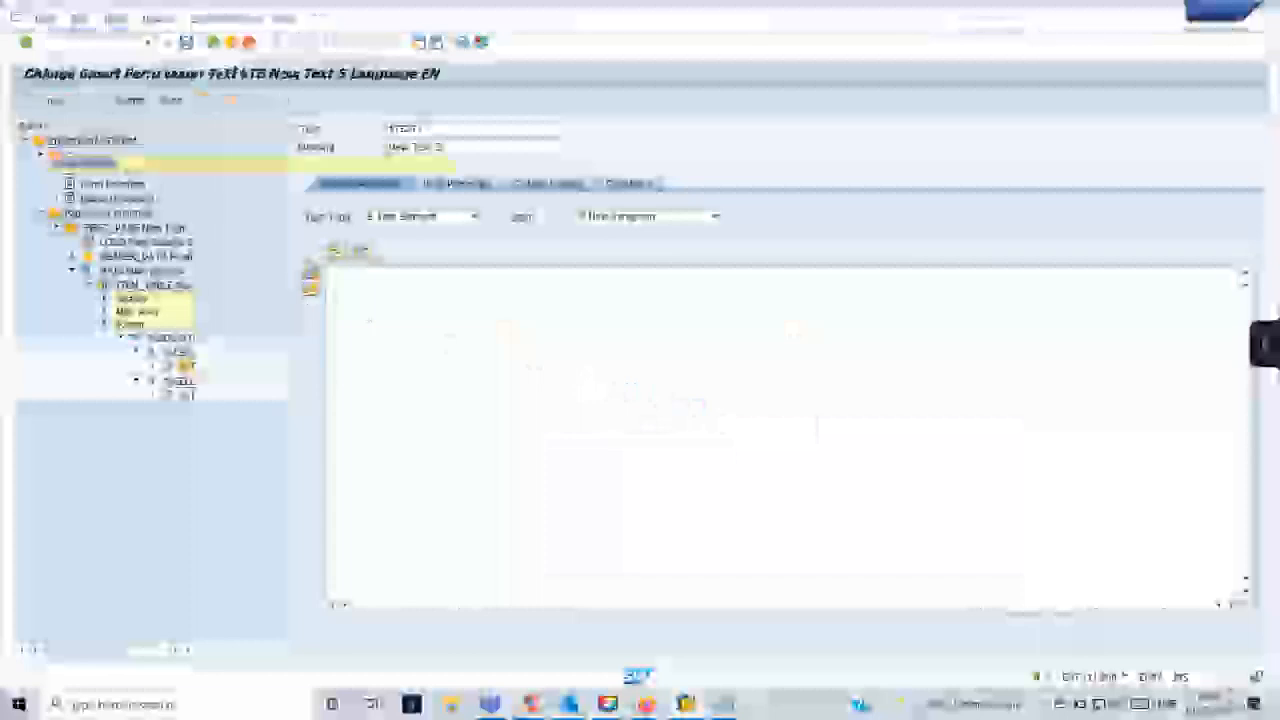
pyautogui.click(38, 165)
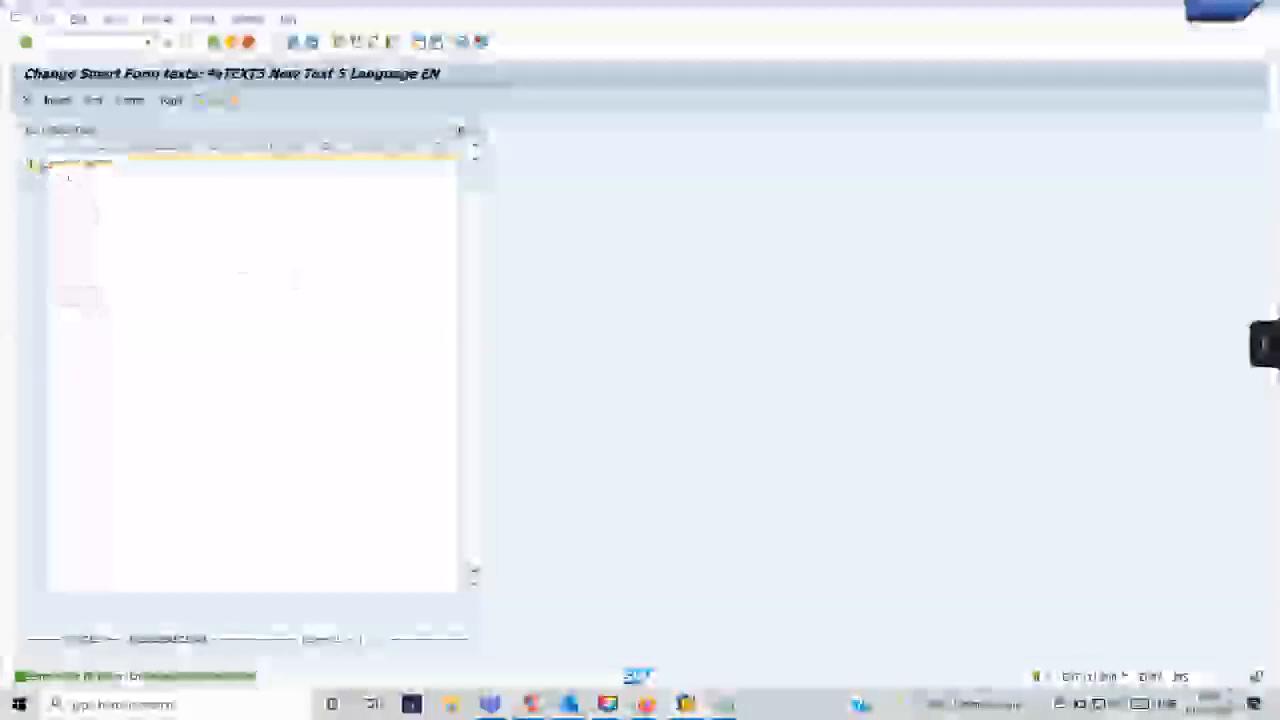
pyautogui.click(43, 166)
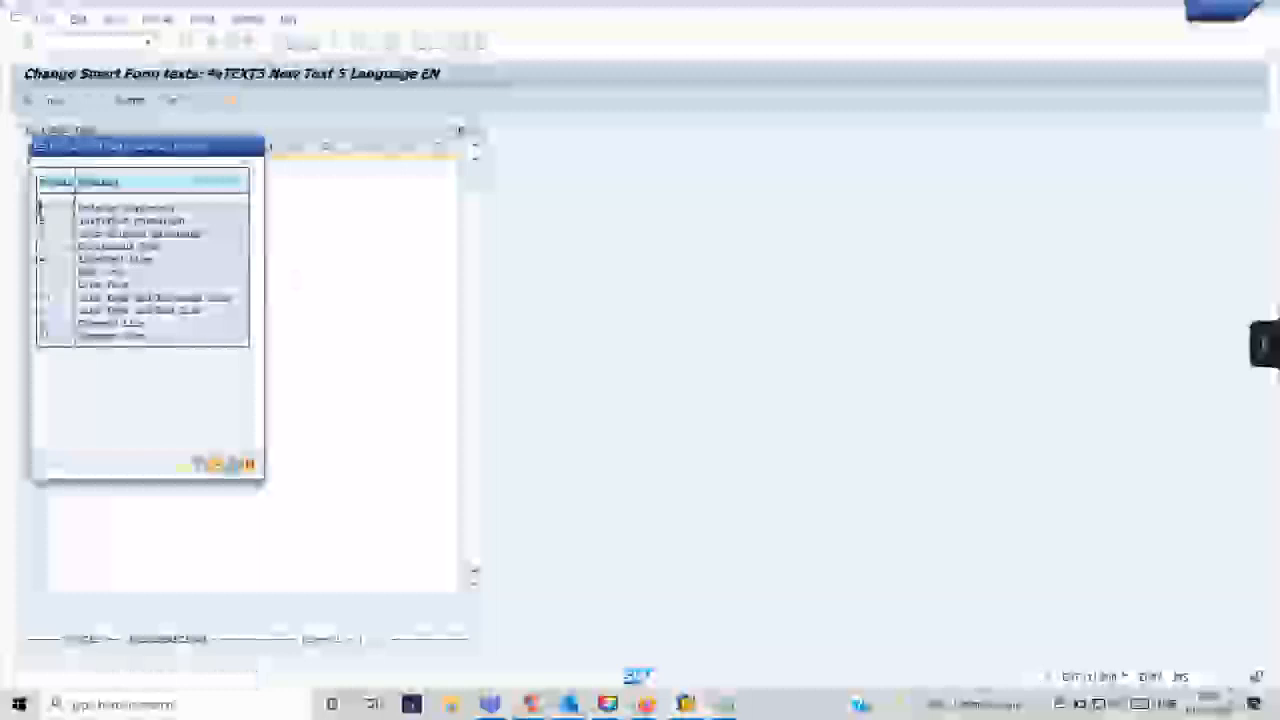
pyautogui.click(256, 149)
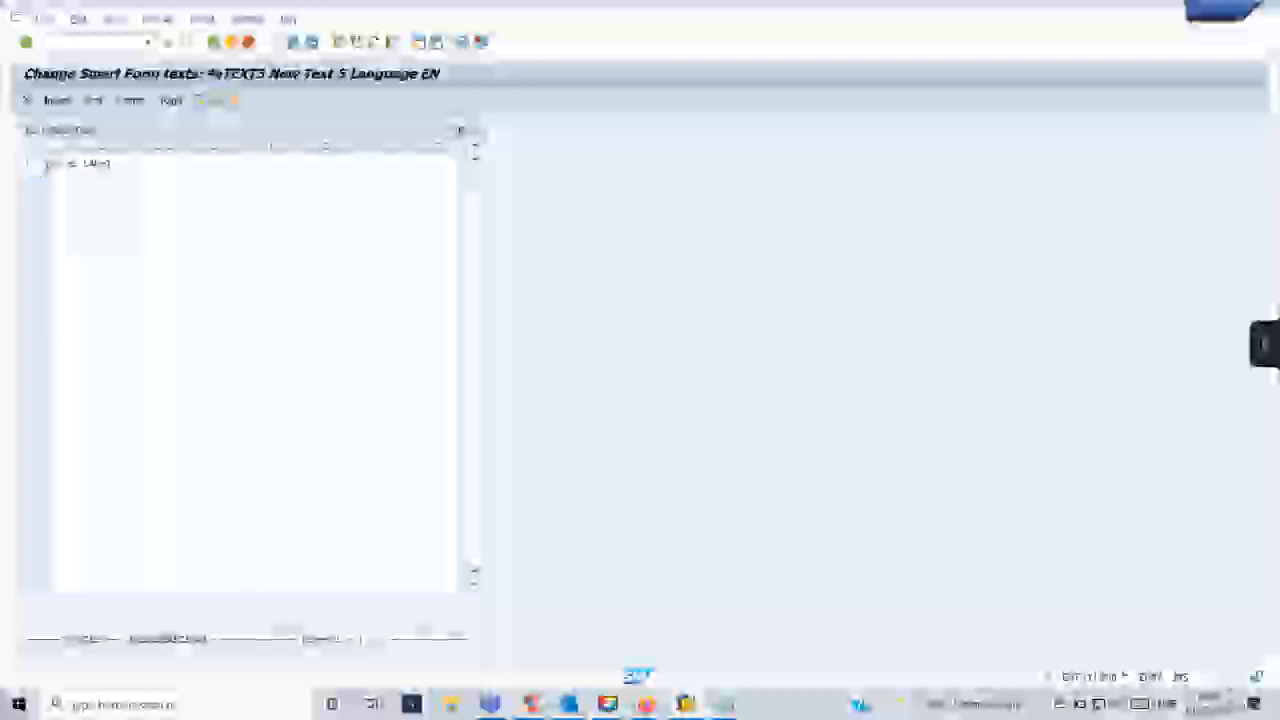
pyautogui.click(36, 165)
pyautogui.doubleClick(84, 218)
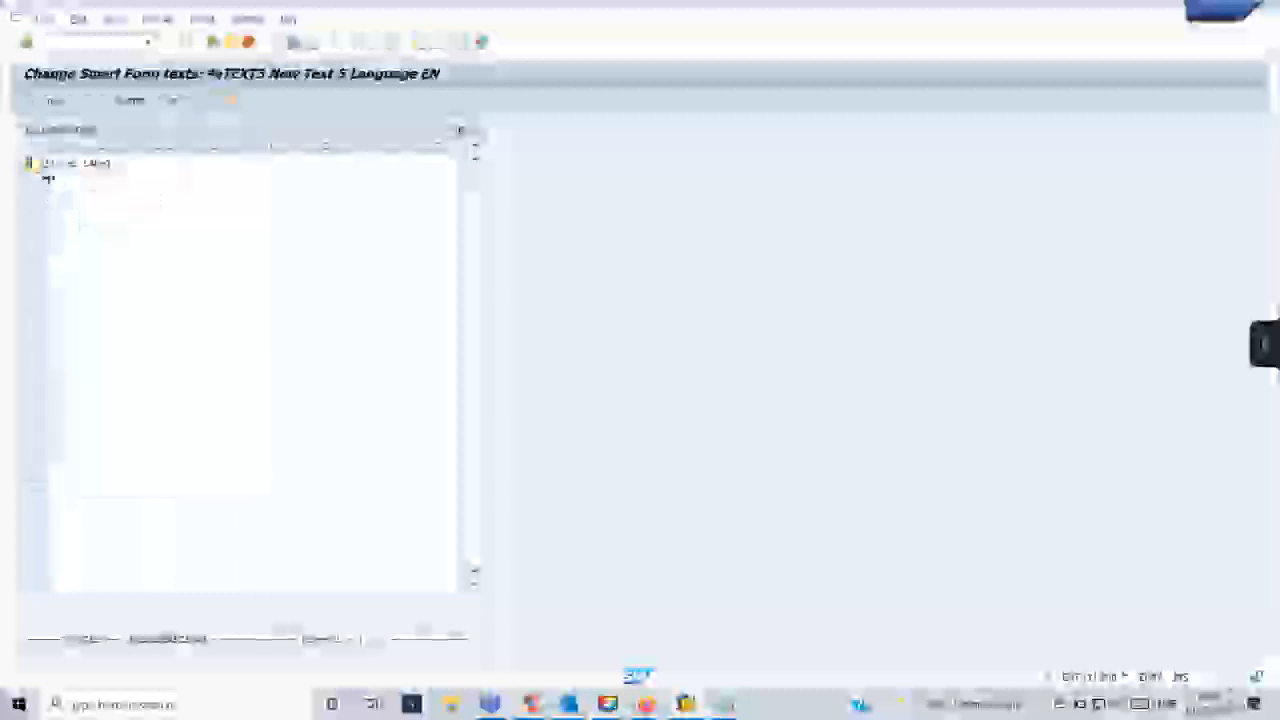
pyautogui.click(213, 42)
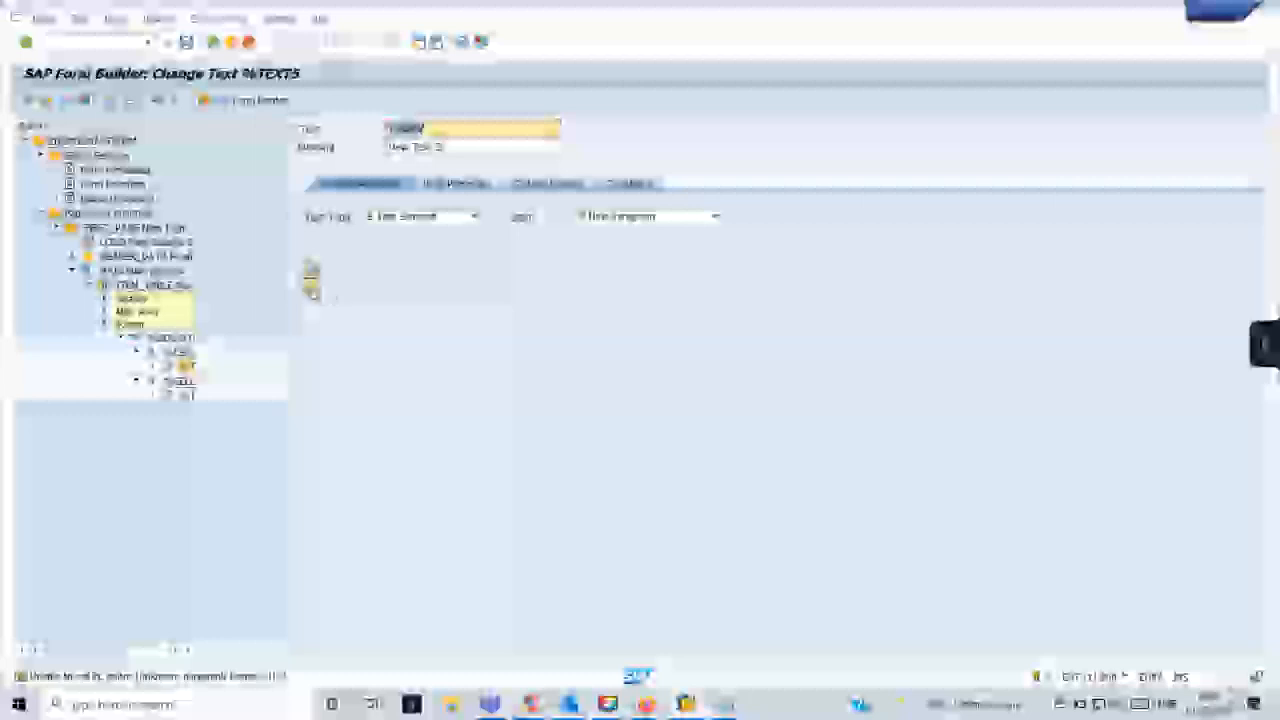
# - Try assigning the SYSTEM style in the output options of %TEXT5 and reopening its text editor
pyautogui.click(313, 290)
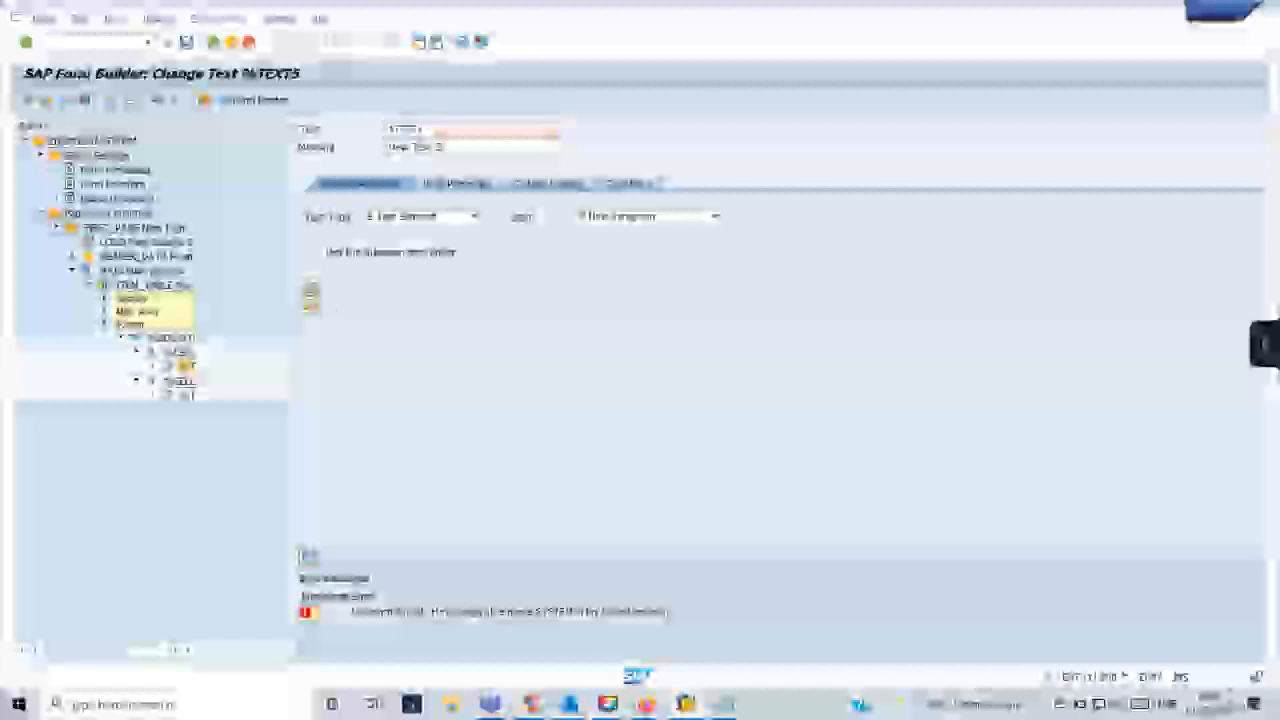
pyautogui.click(548, 183)
pyautogui.click(483, 217)
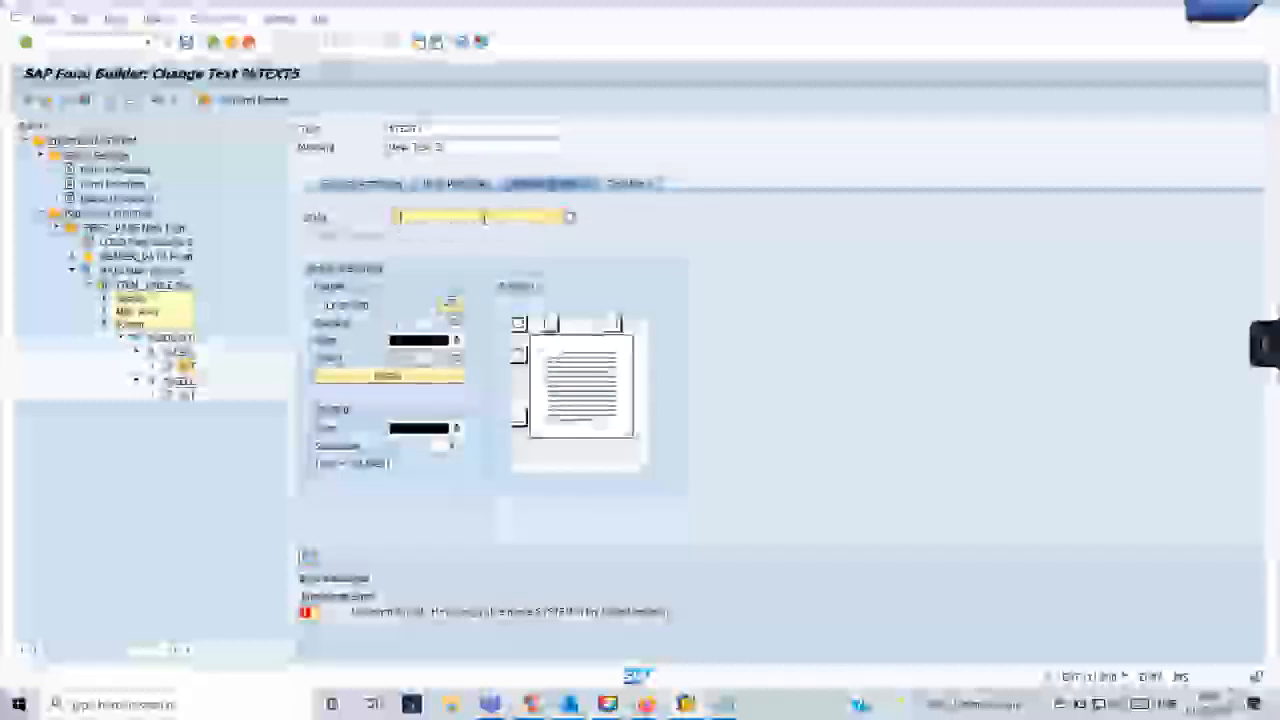
pyautogui.write('ZTEST')
pyautogui.press('Return')
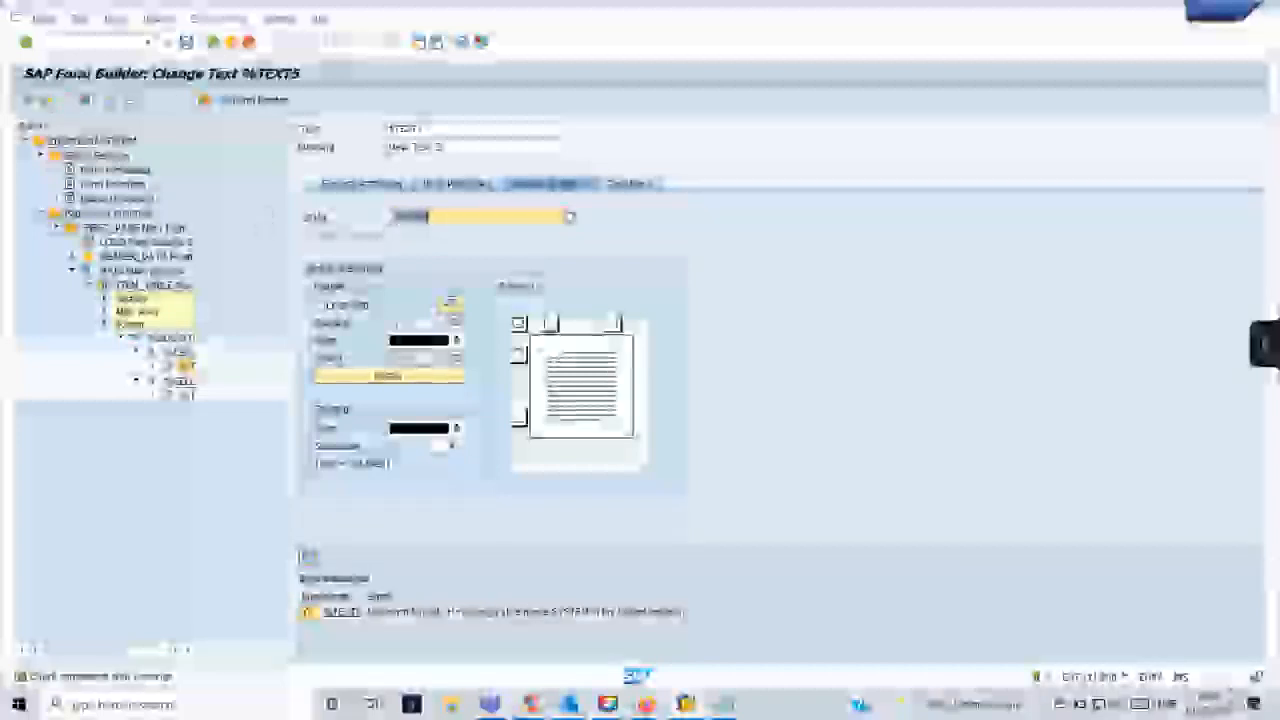
pyautogui.click(361, 184)
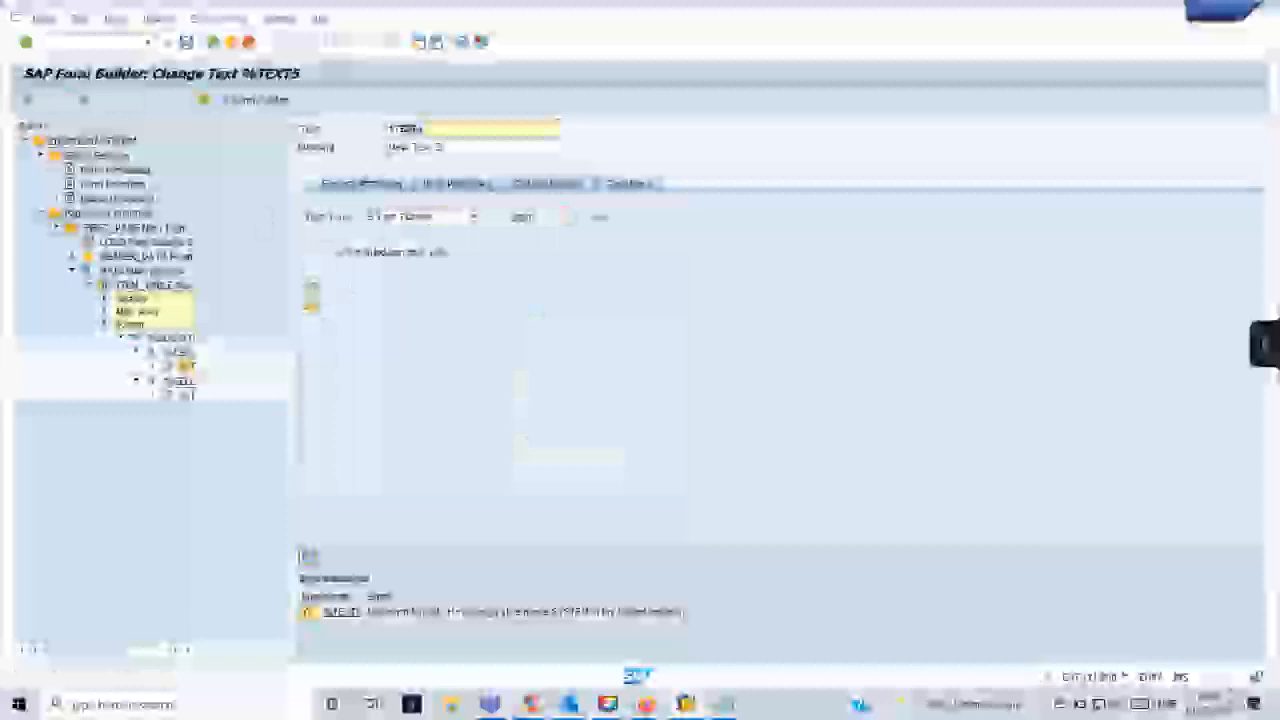
pyautogui.click(311, 287)
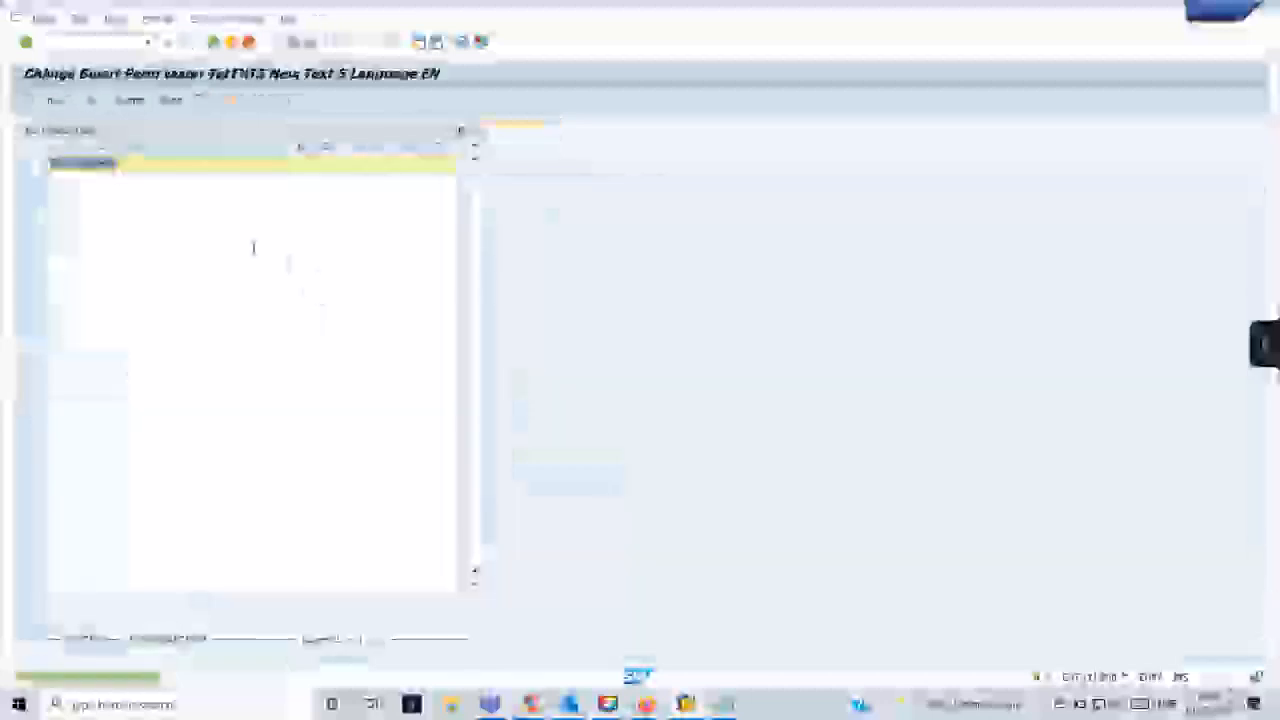
pyautogui.click(213, 45)
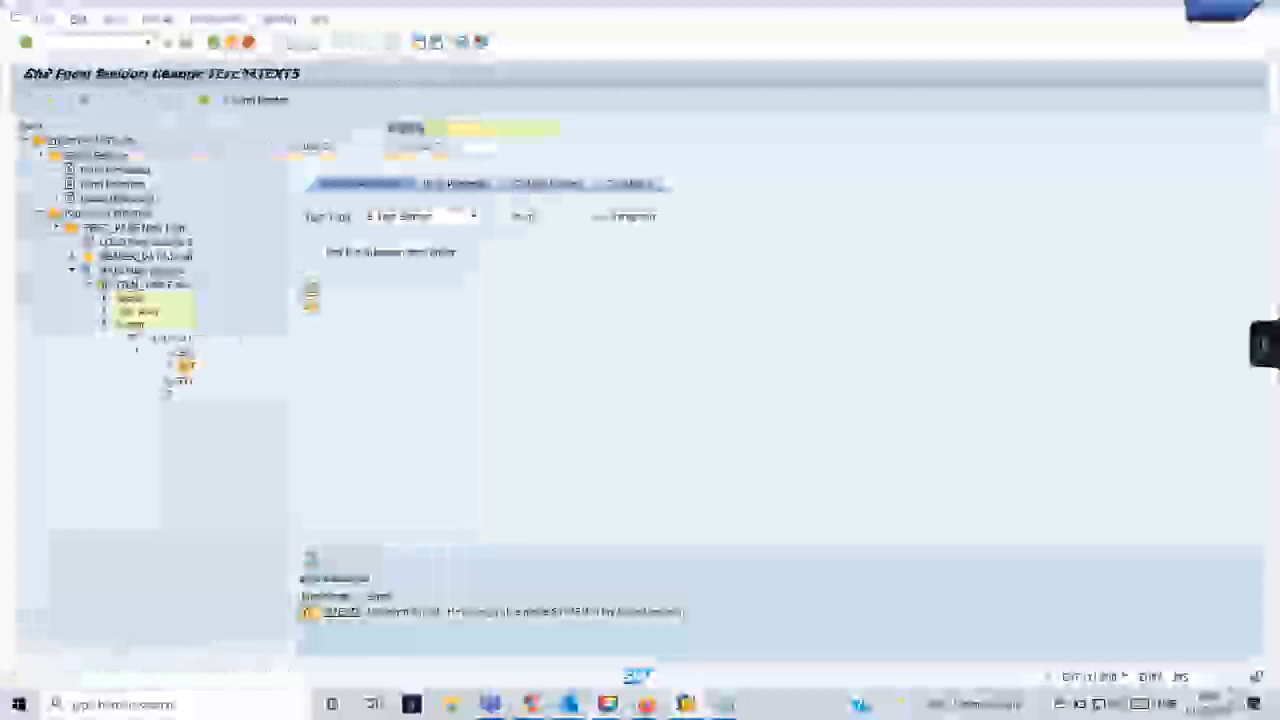
# - Assign the SYSTEM style in the output options of ITEM_TABLE, and clear the style of %TEXT5 in the first footer cell
pyautogui.click(157, 292)
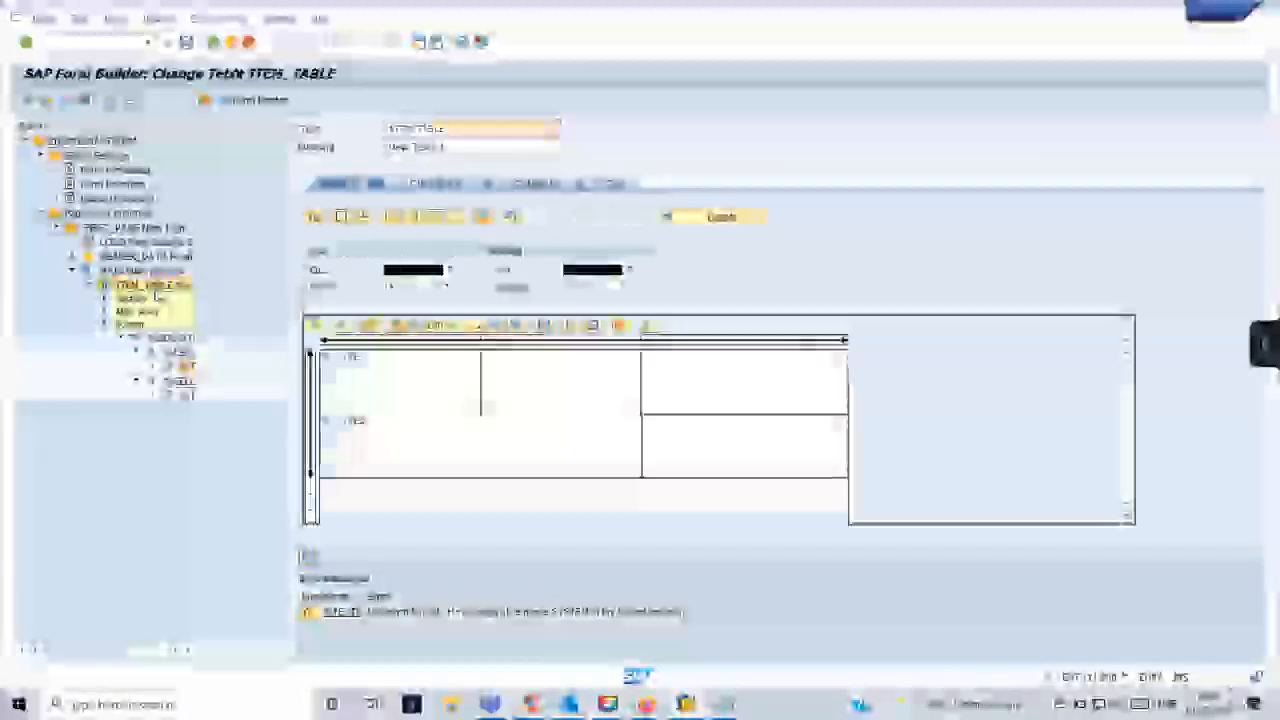
pyautogui.click(504, 184)
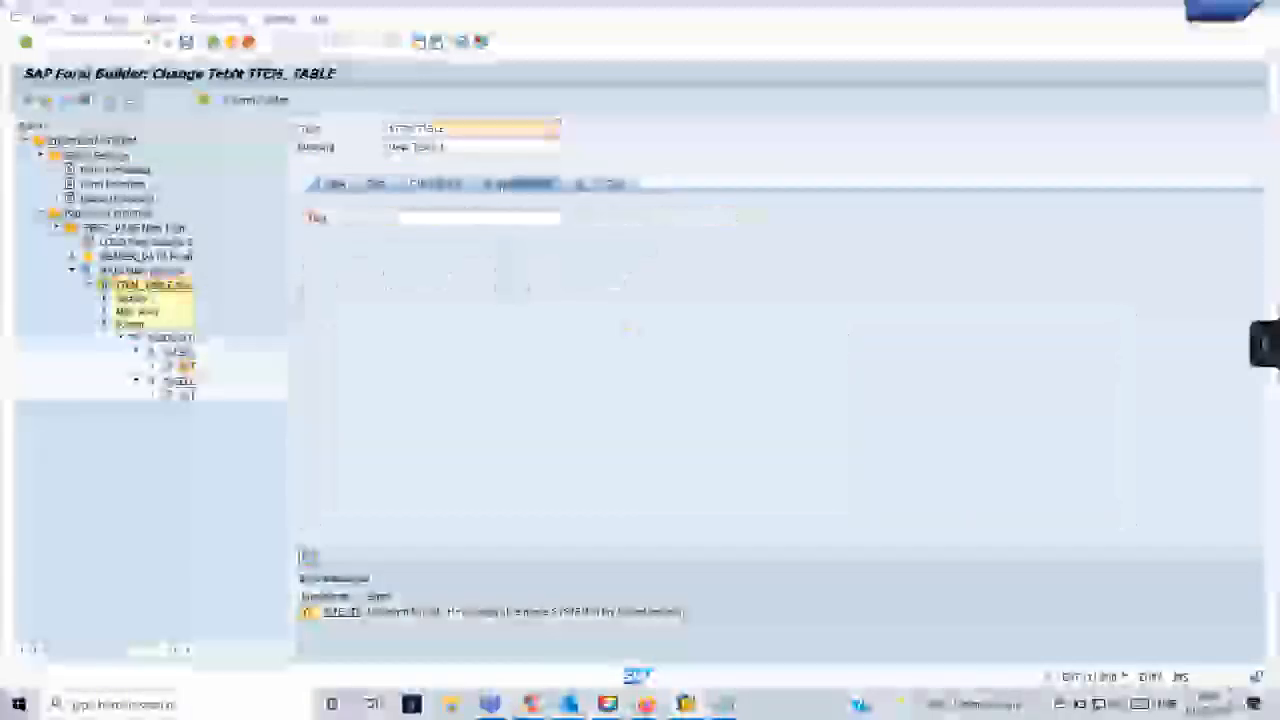
pyautogui.click(456, 217)
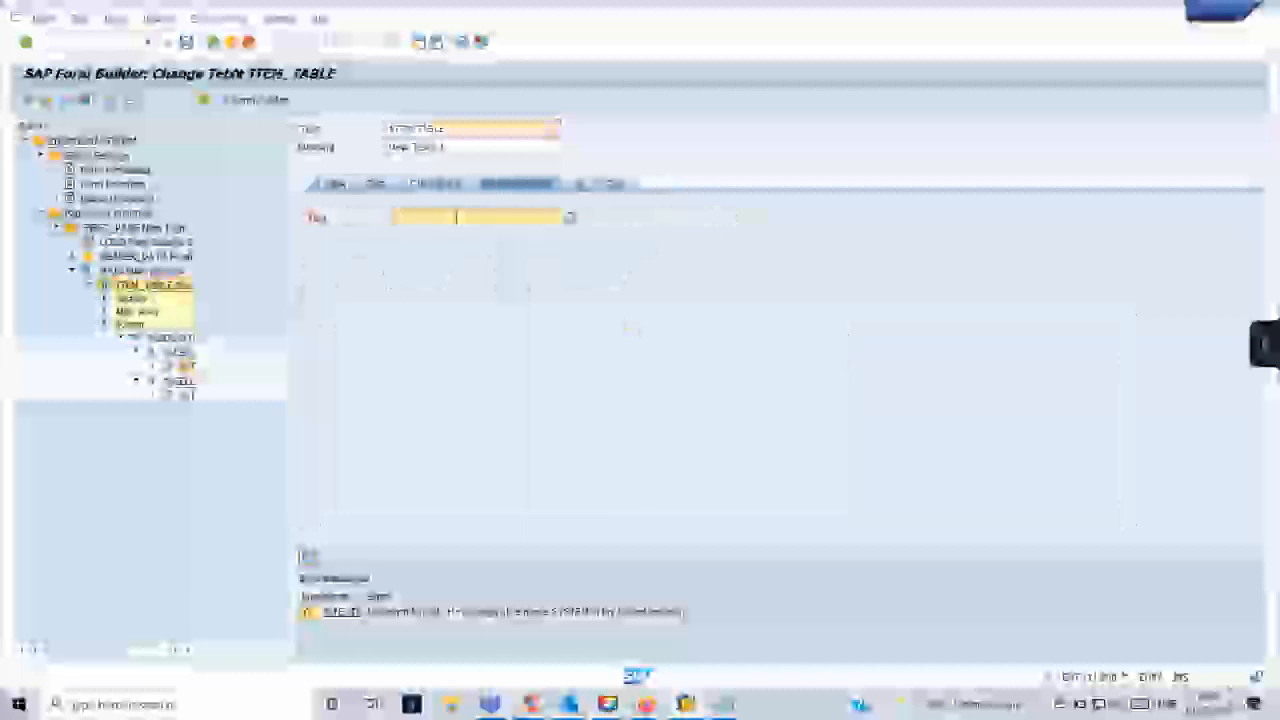
pyautogui.write('Z')
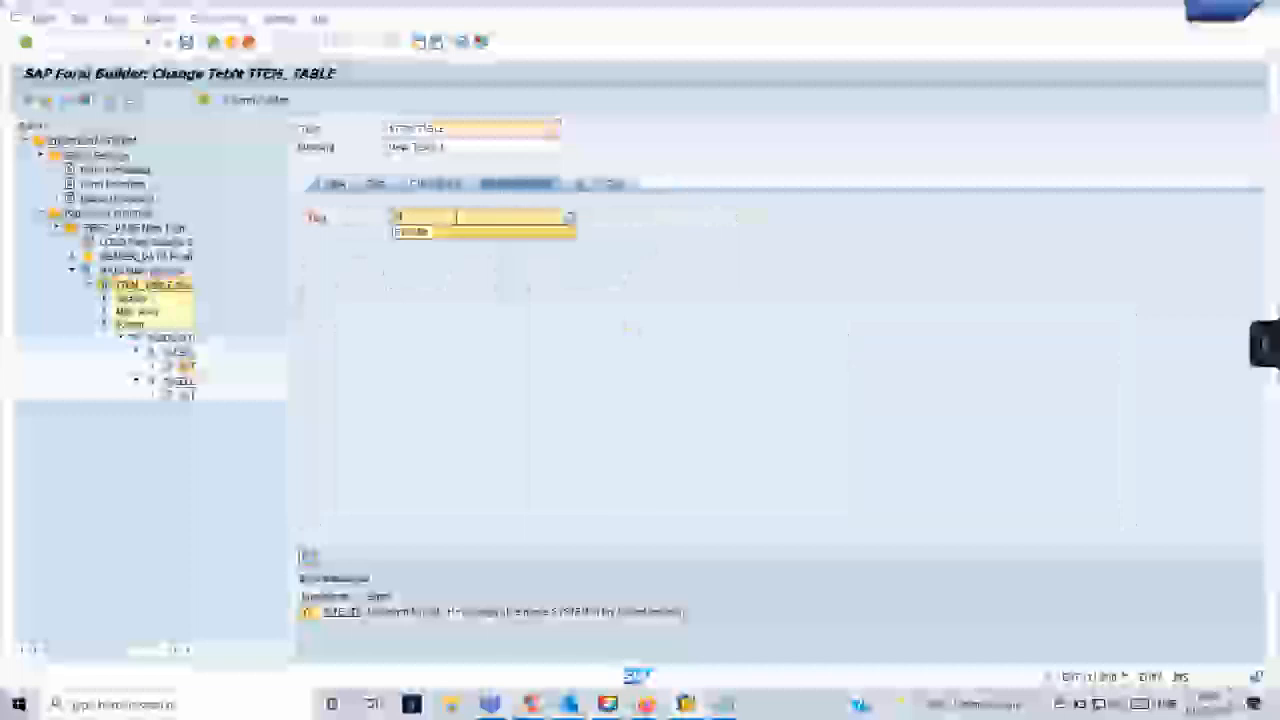
pyautogui.click(453, 231)
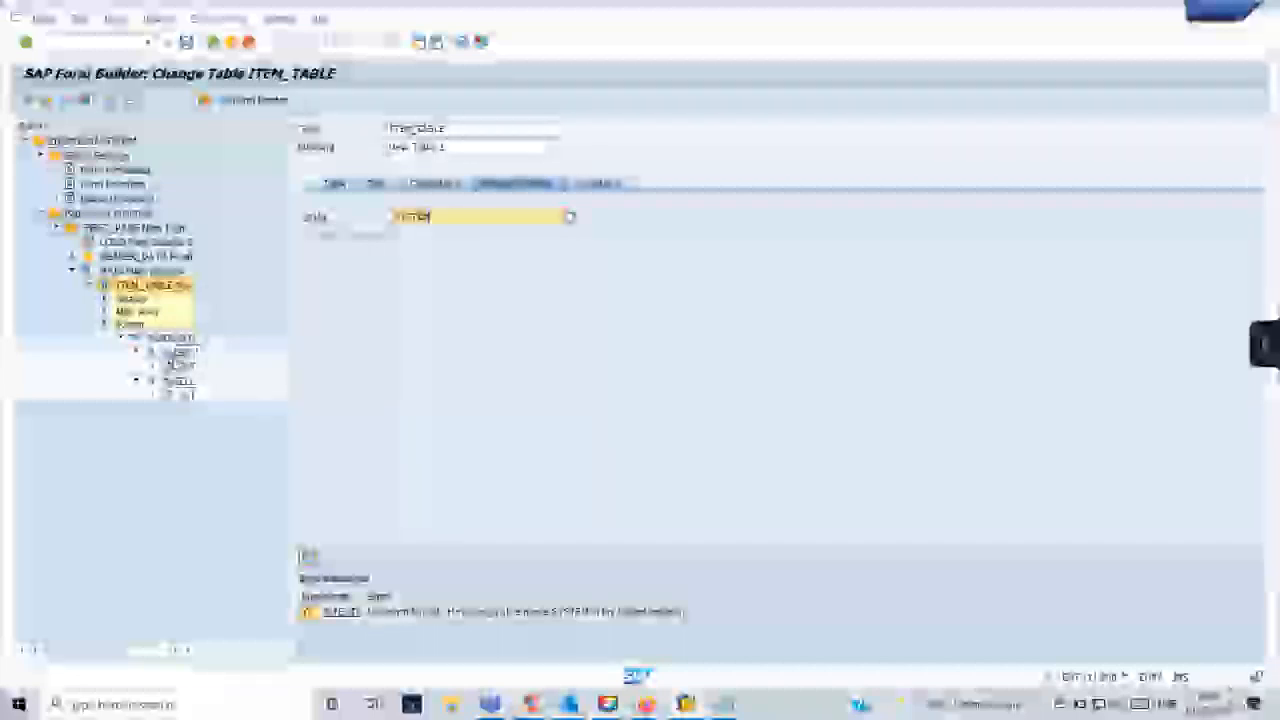
pyautogui.click(178, 364)
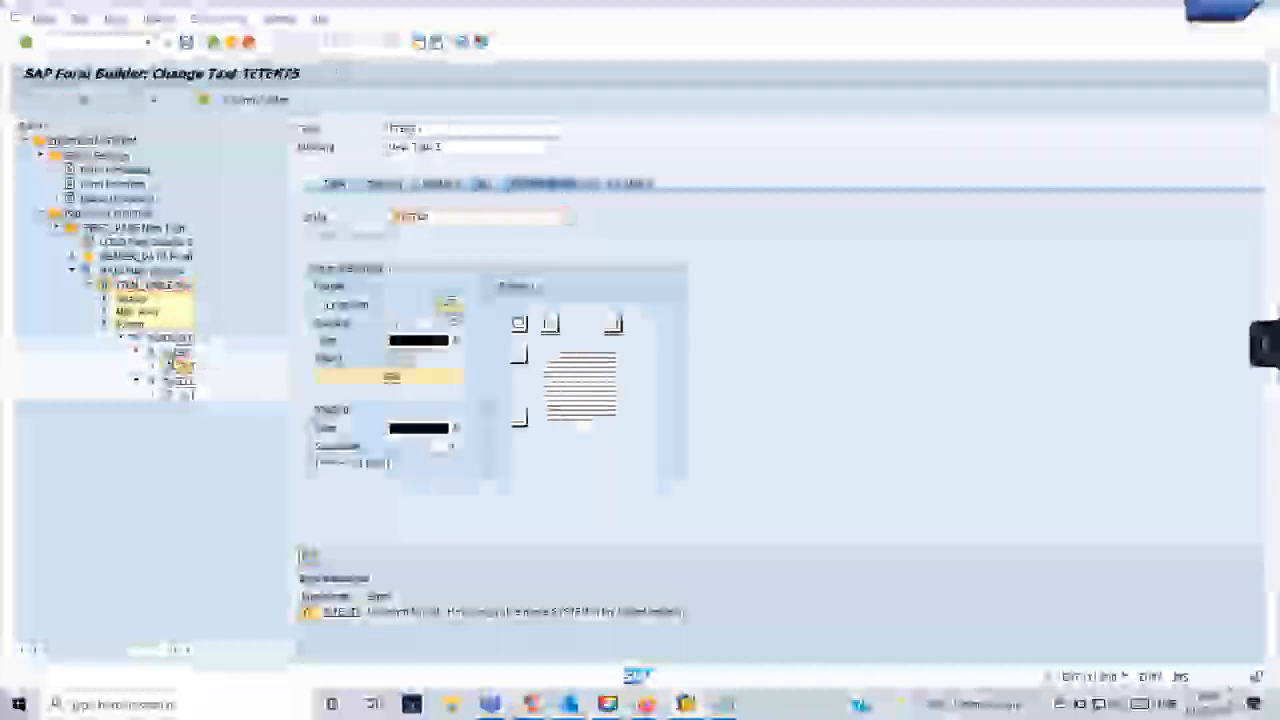
pyautogui.press('BackSpace')
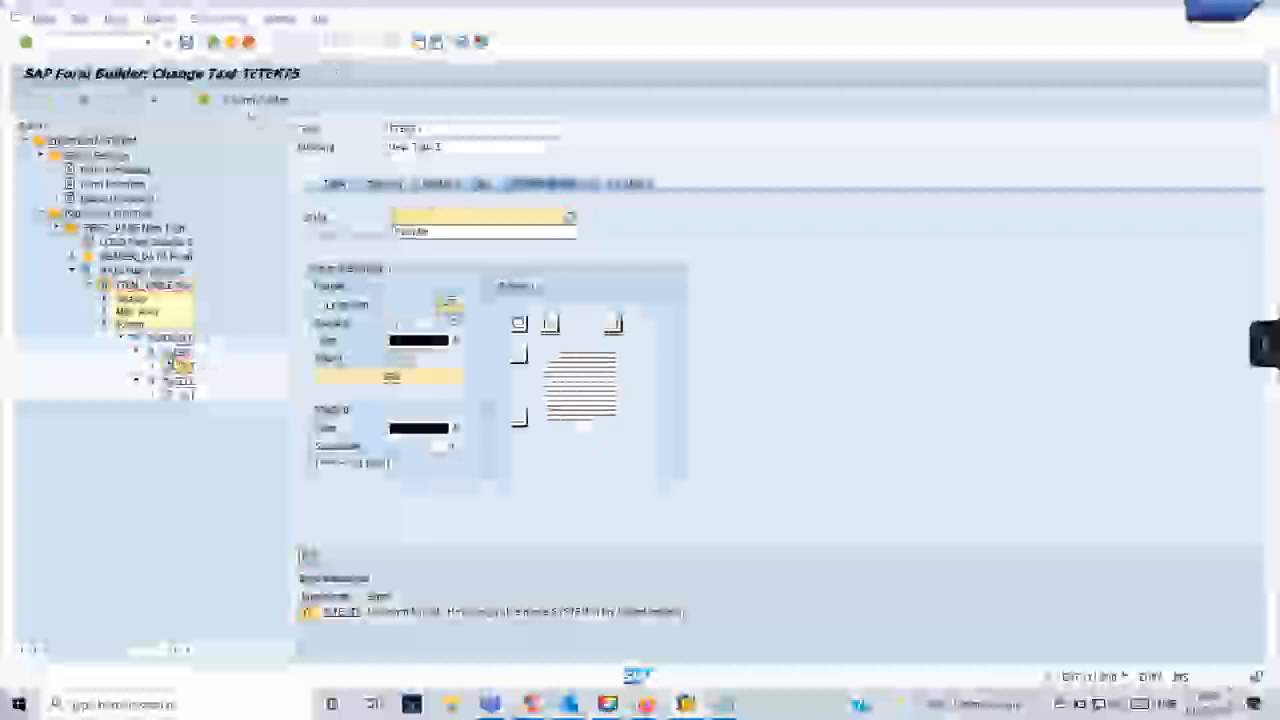
# - Save, check and activate the ZDEMOSMARTFORM form
pyautogui.click(186, 43)
pyautogui.click(108, 101)
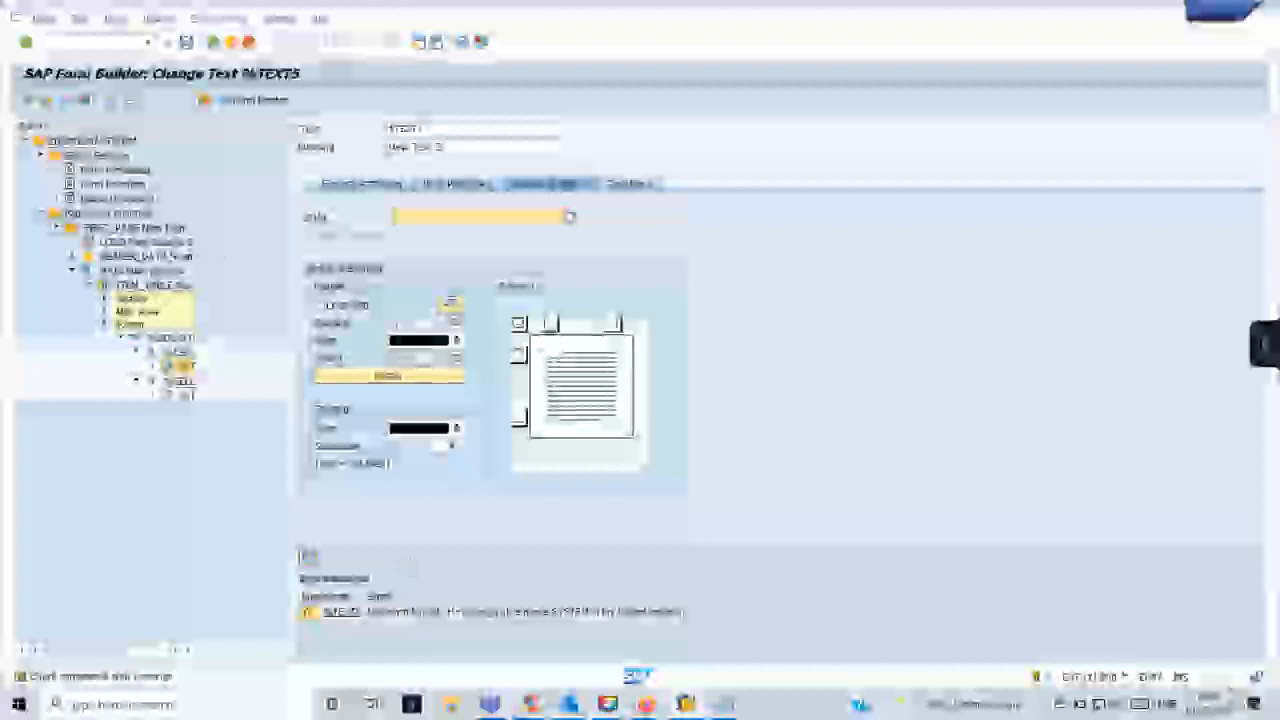
pyautogui.click(65, 101)
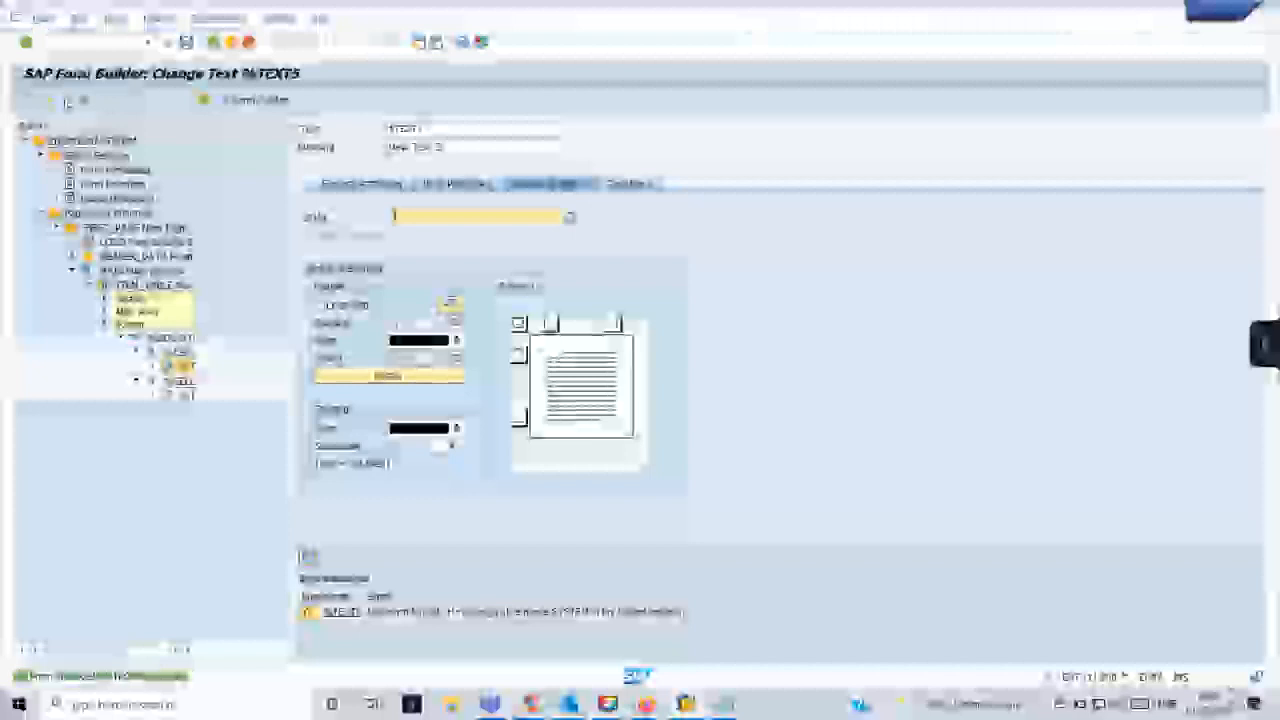
# - Close the style display session, switch to the print preview session, and open the Function Builder initial screen there
pyautogui.moveTo(686, 704)
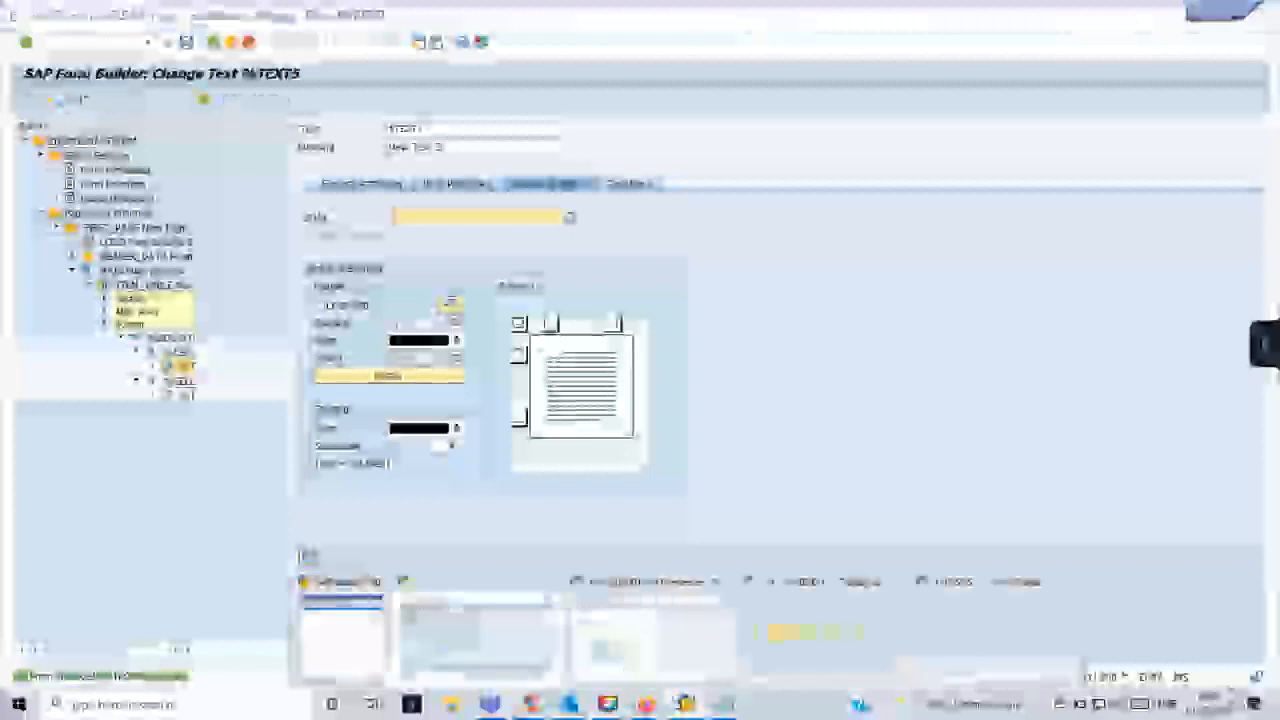
pyautogui.click(942, 648)
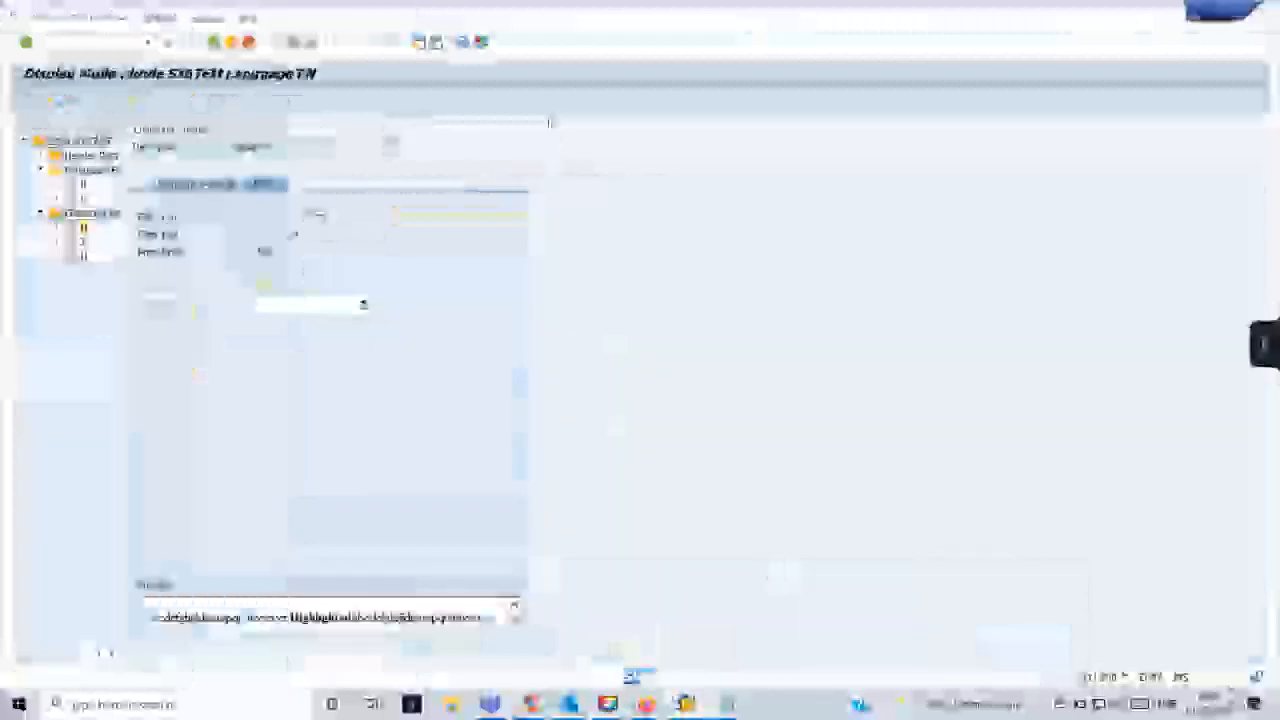
pyautogui.click(1228, 16)
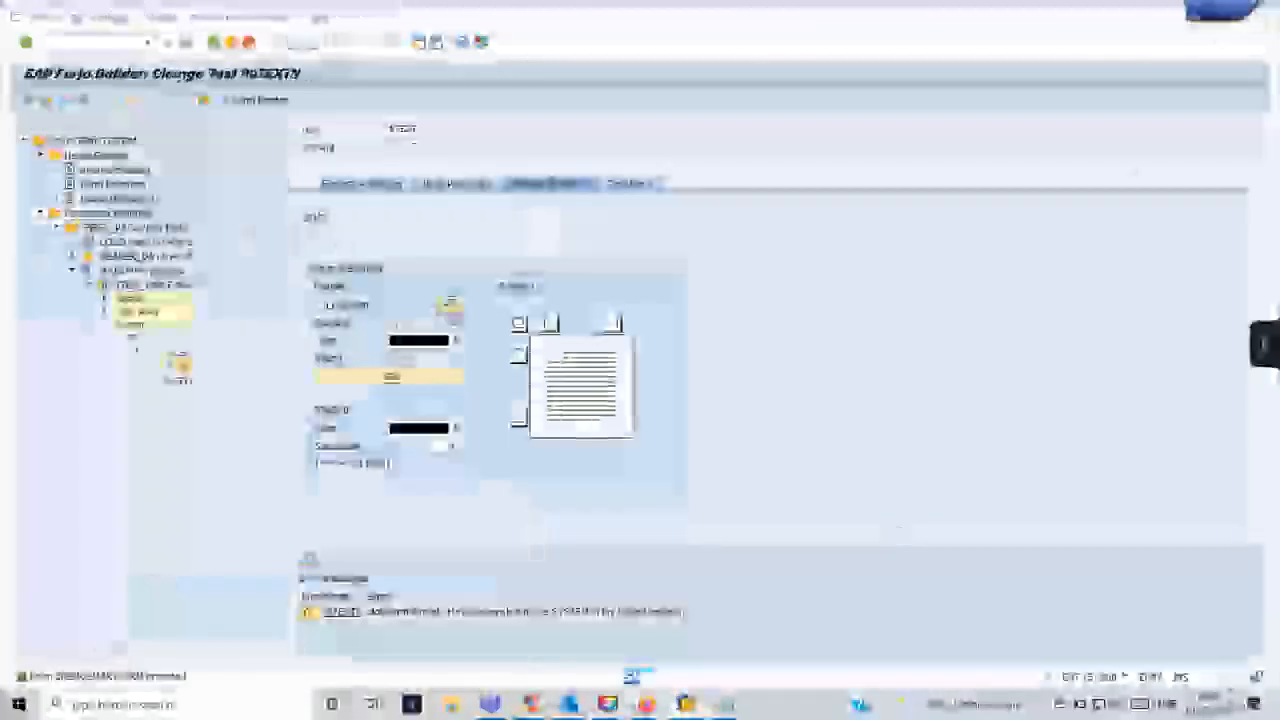
pyautogui.moveTo(686, 704)
pyautogui.click(630, 665)
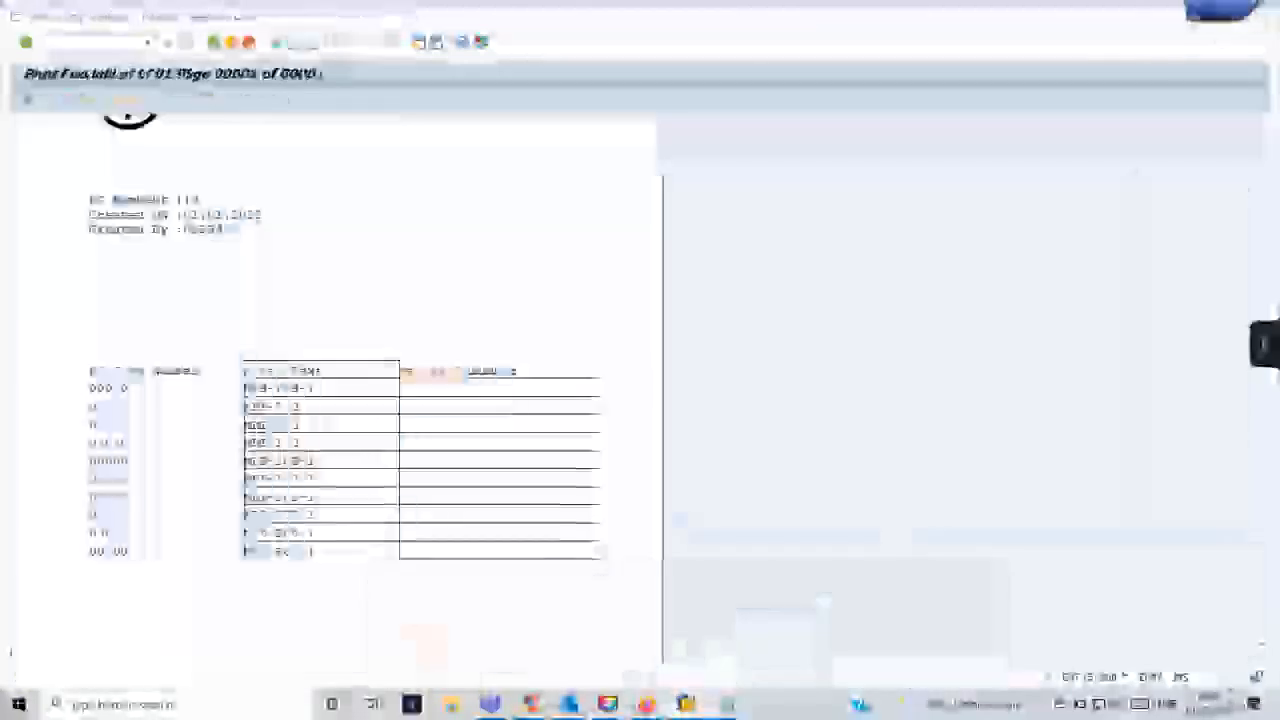
pyautogui.click(148, 42)
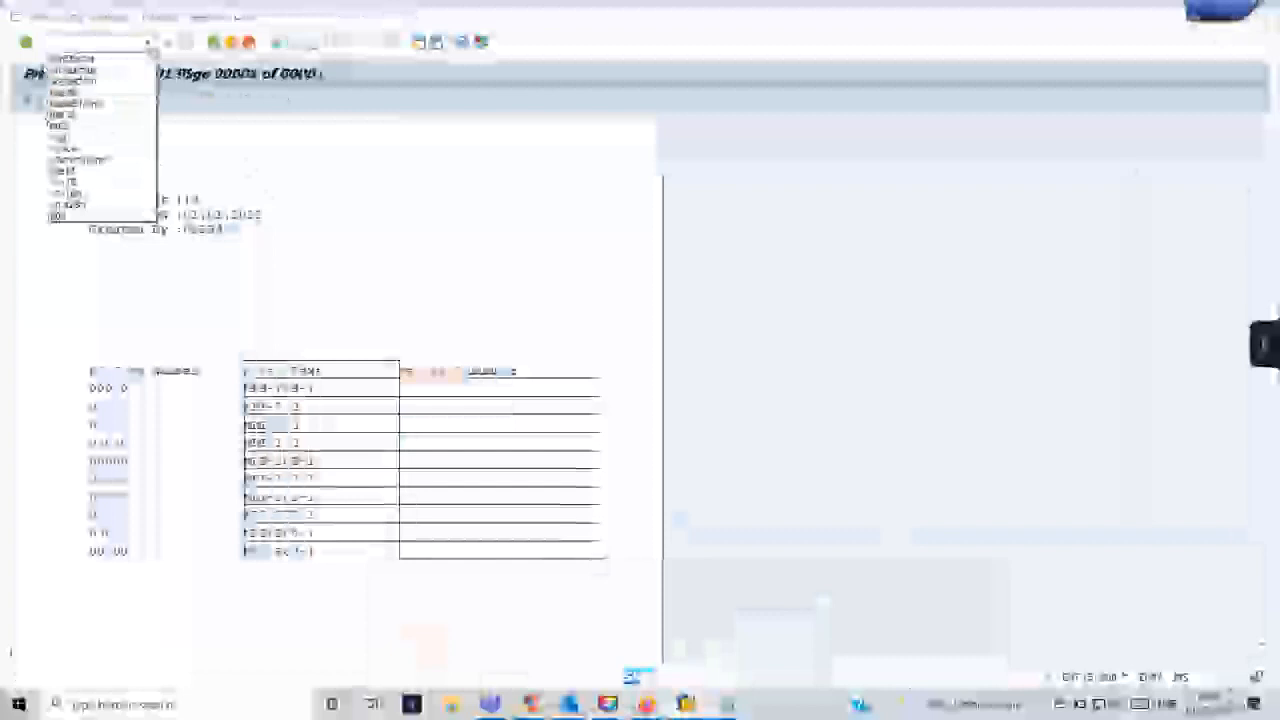
pyautogui.click(115, 82)
pyautogui.press('Return')
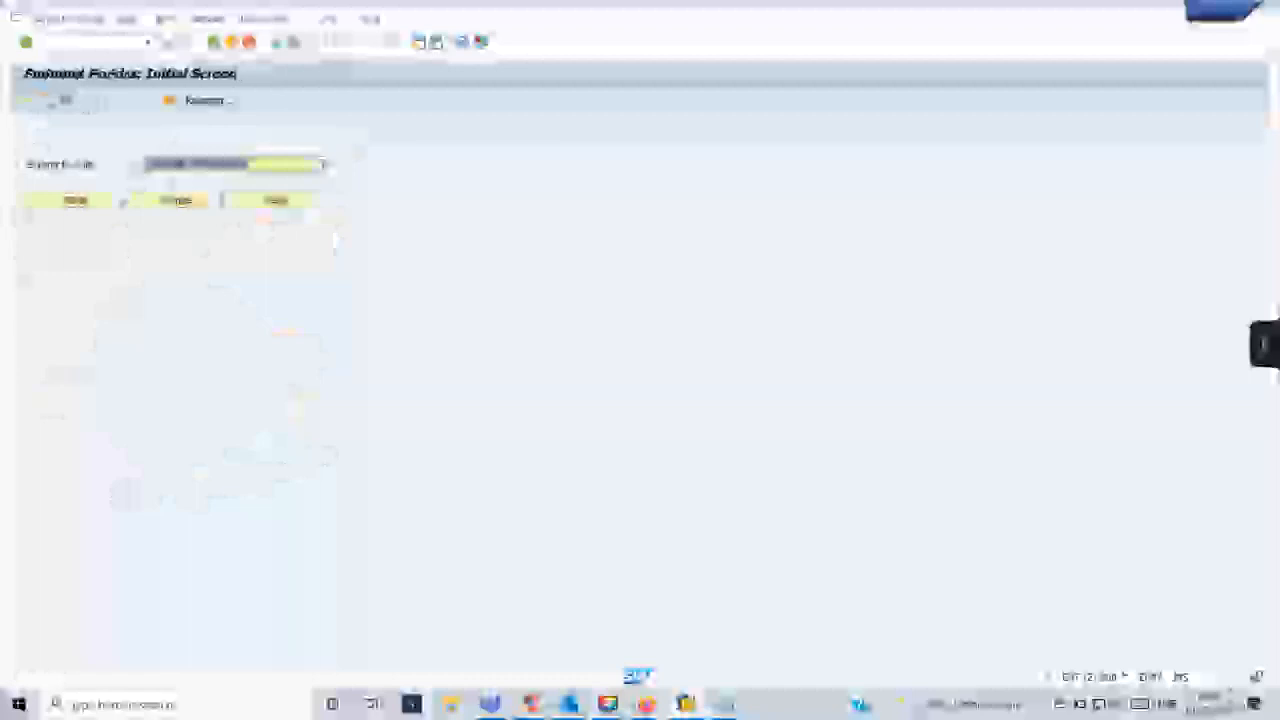
# - Test the form's function module with the purchase order number, and examine the item table and footer totals in its print preview
pyautogui.press('F8')
pyautogui.click(206, 330)
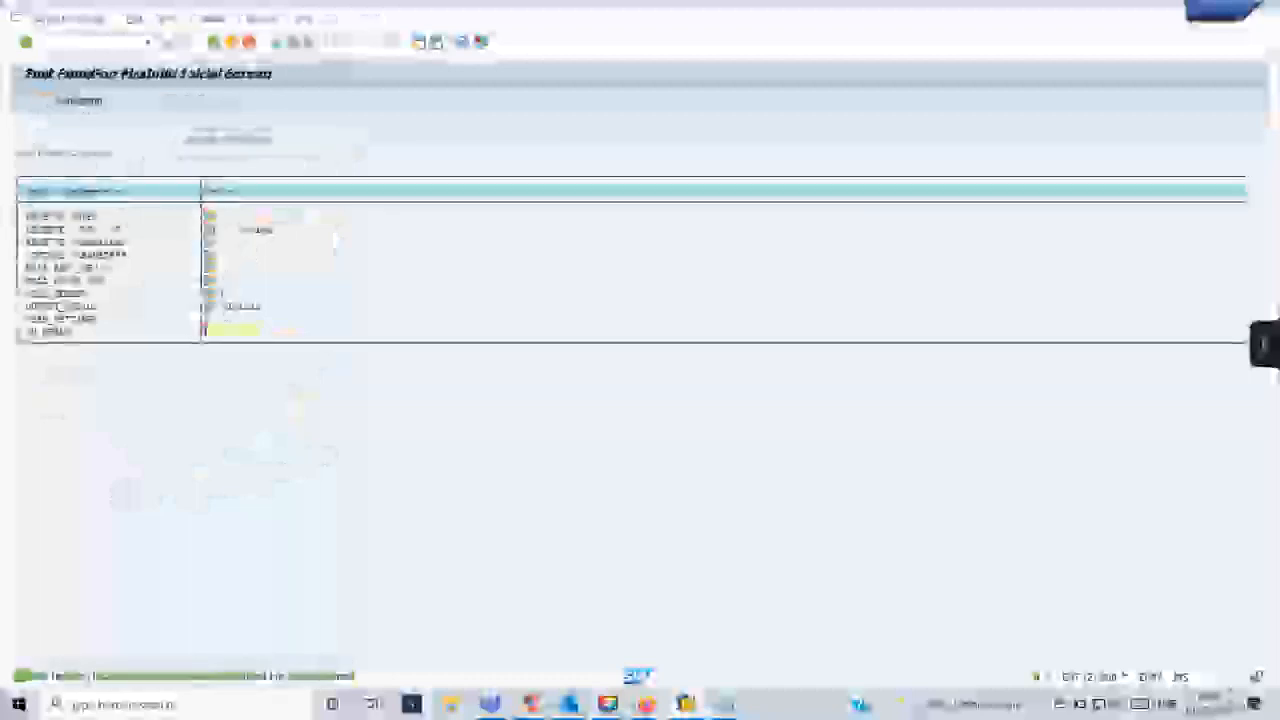
pyautogui.write('45')
pyautogui.click(34, 102)
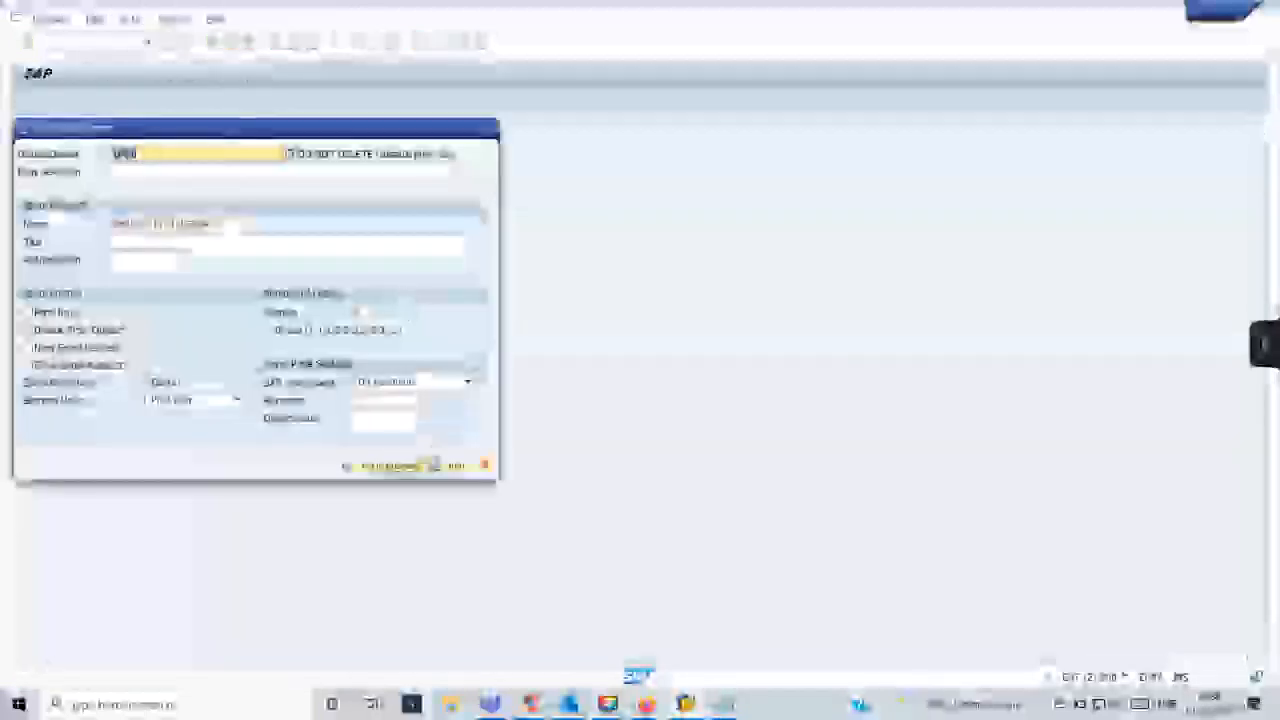
pyautogui.click(385, 463)
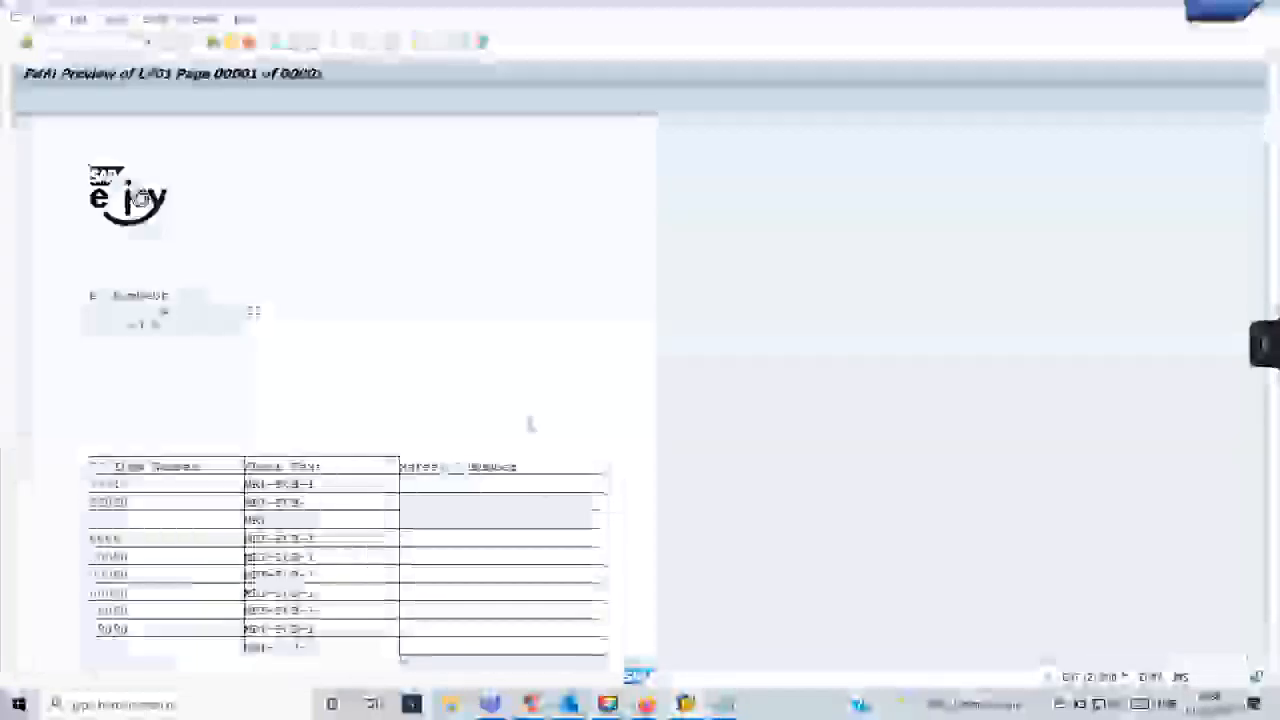
pyautogui.scroll(-2, 528, 423)
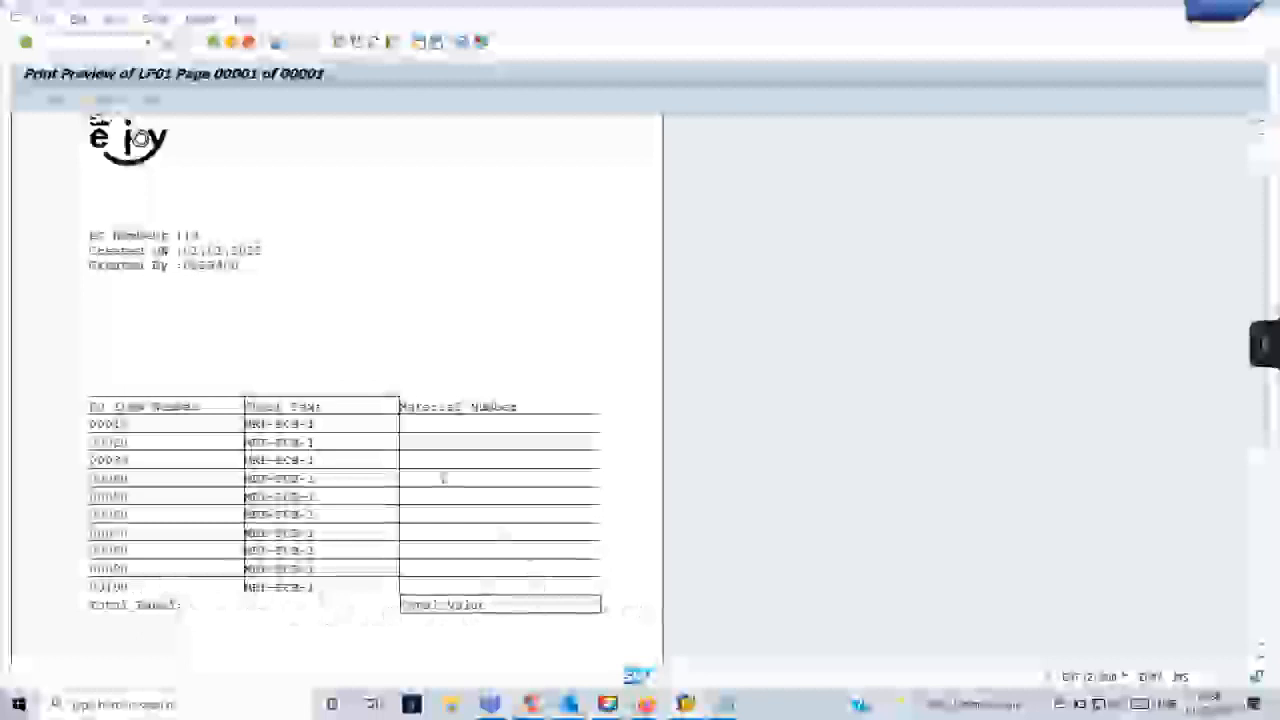
pyautogui.scroll(-1, 440, 483)
pyautogui.scroll(1, 436, 489)
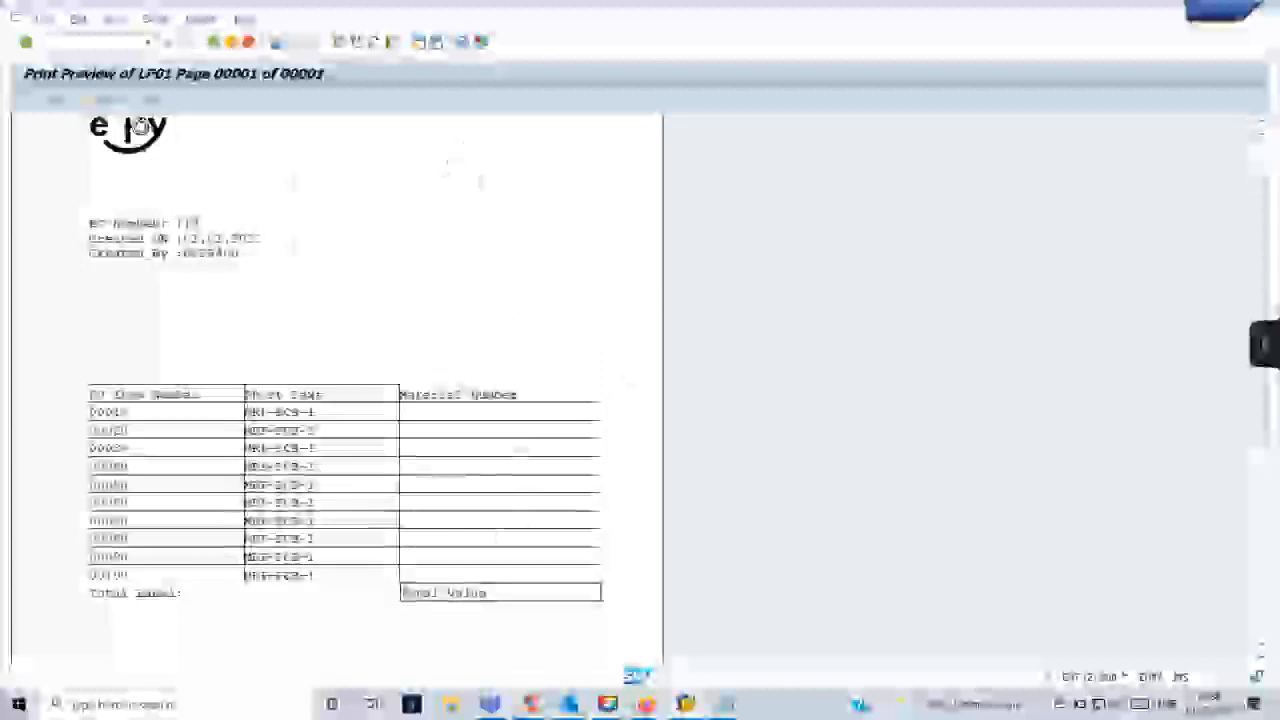
pyautogui.scroll(1, 328, 428)
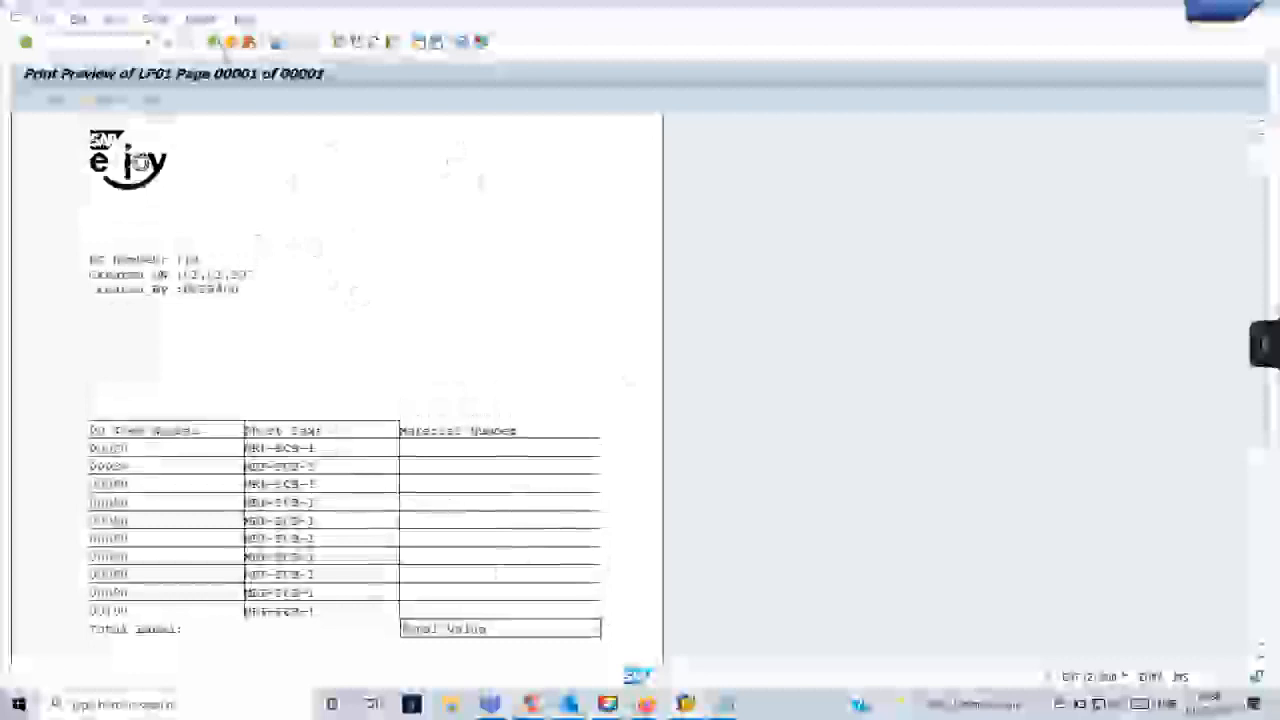
# - Leave the print preview, return to the ZDEMOSMARTFORM session, and show the graphical Form Painter
pyautogui.click(224, 47)
pyautogui.click(220, 45)
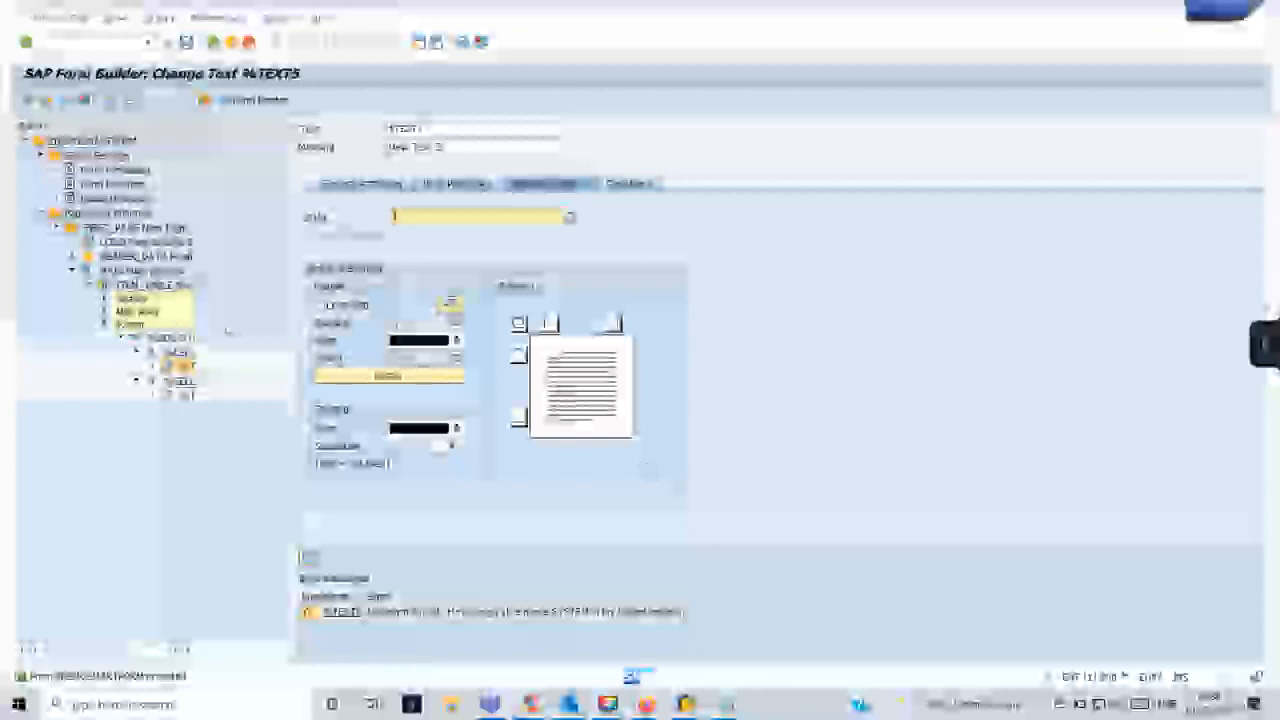
pyautogui.click(254, 100)
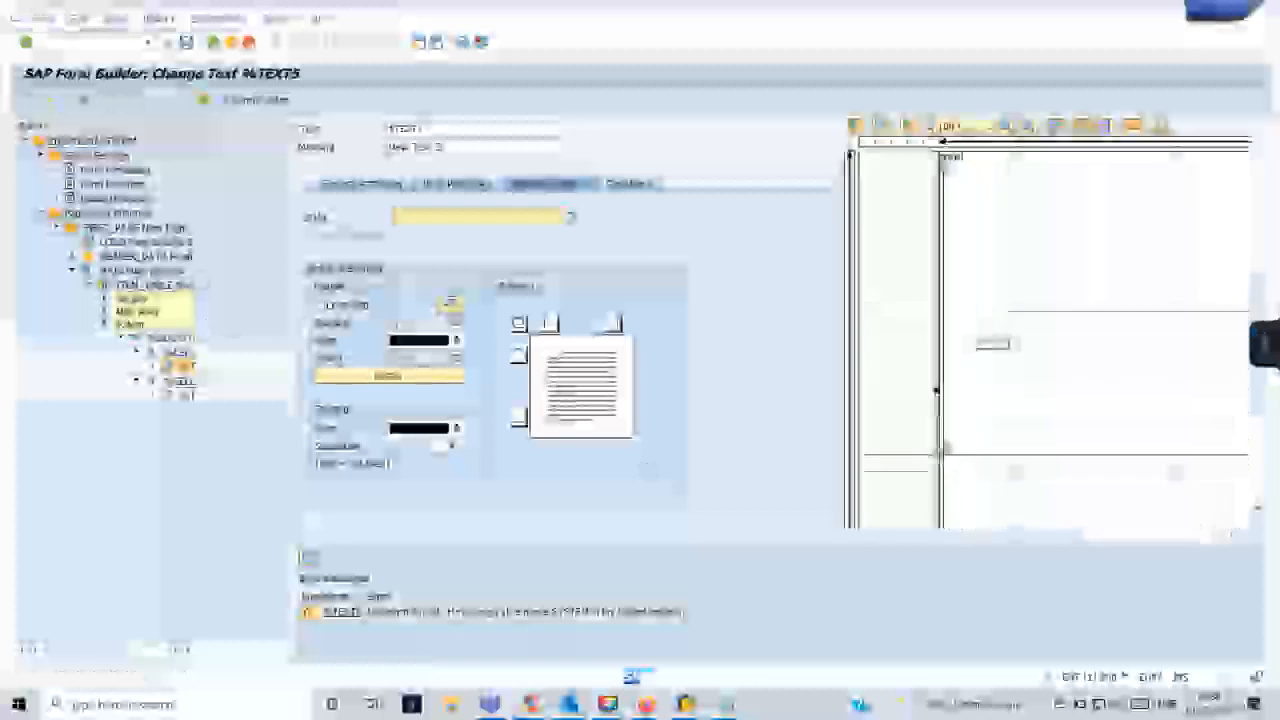
# - Zoom the graphical Form Painter out to examine the LOGO, HEADER_DATA and MAIN windows on the page
pyautogui.click(982, 128)
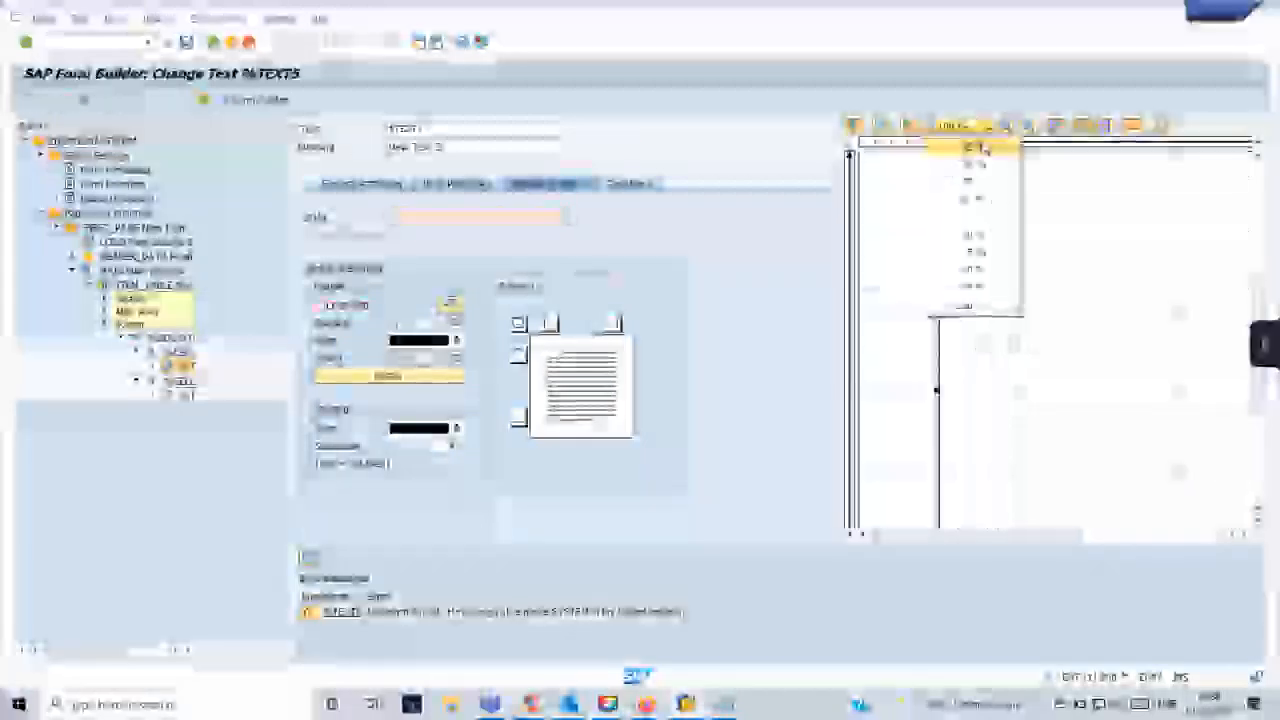
pyautogui.click(975, 181)
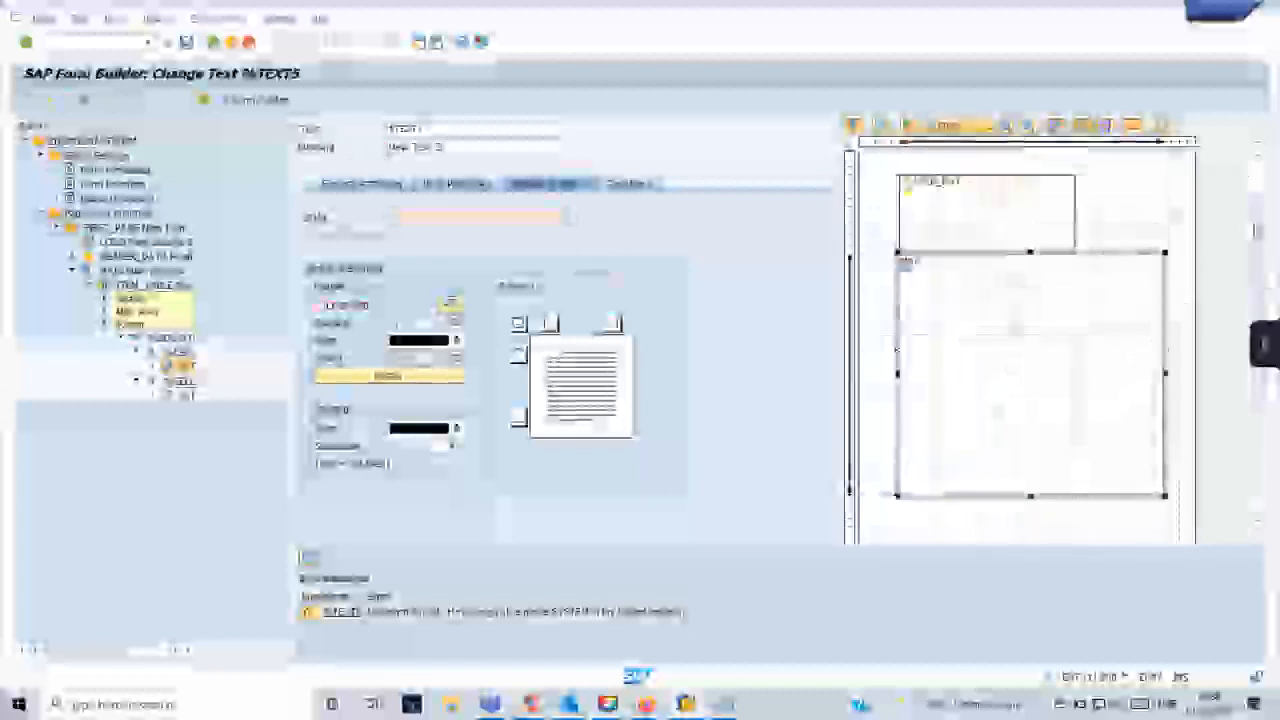
pyautogui.scroll(1, 1030, 232)
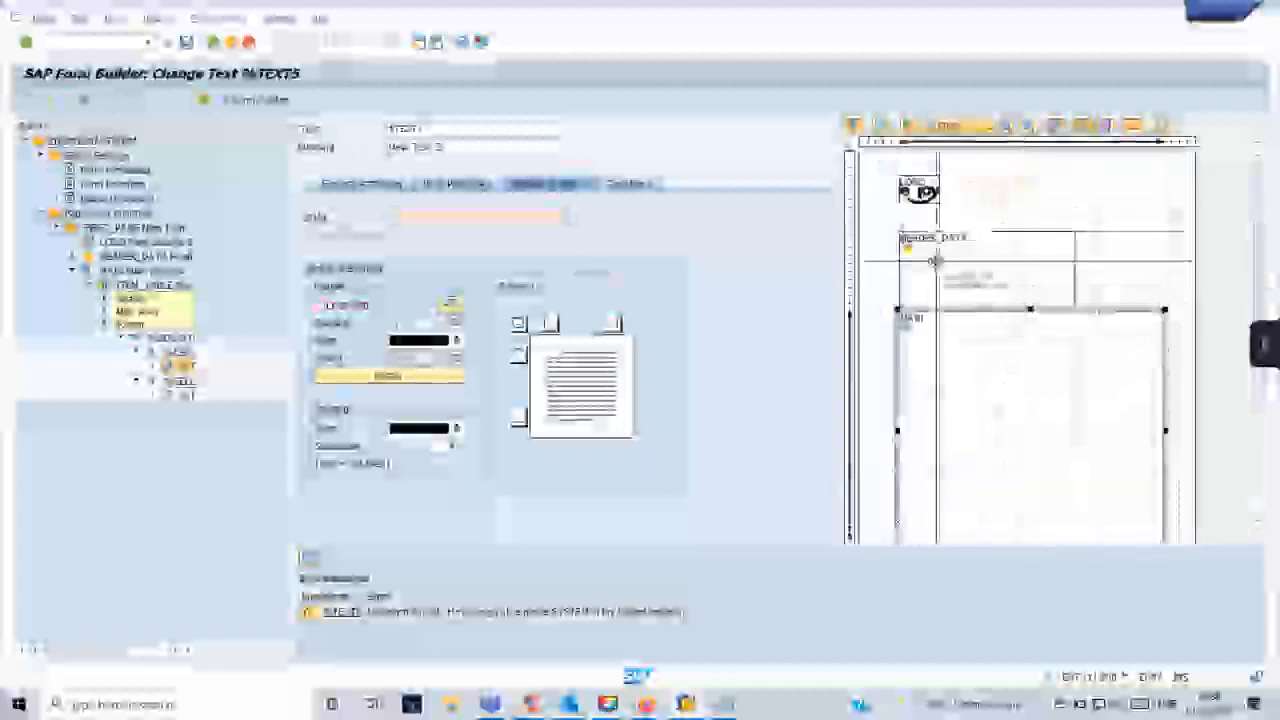
pyautogui.moveTo(933, 261); pyautogui.dragTo(945, 266)
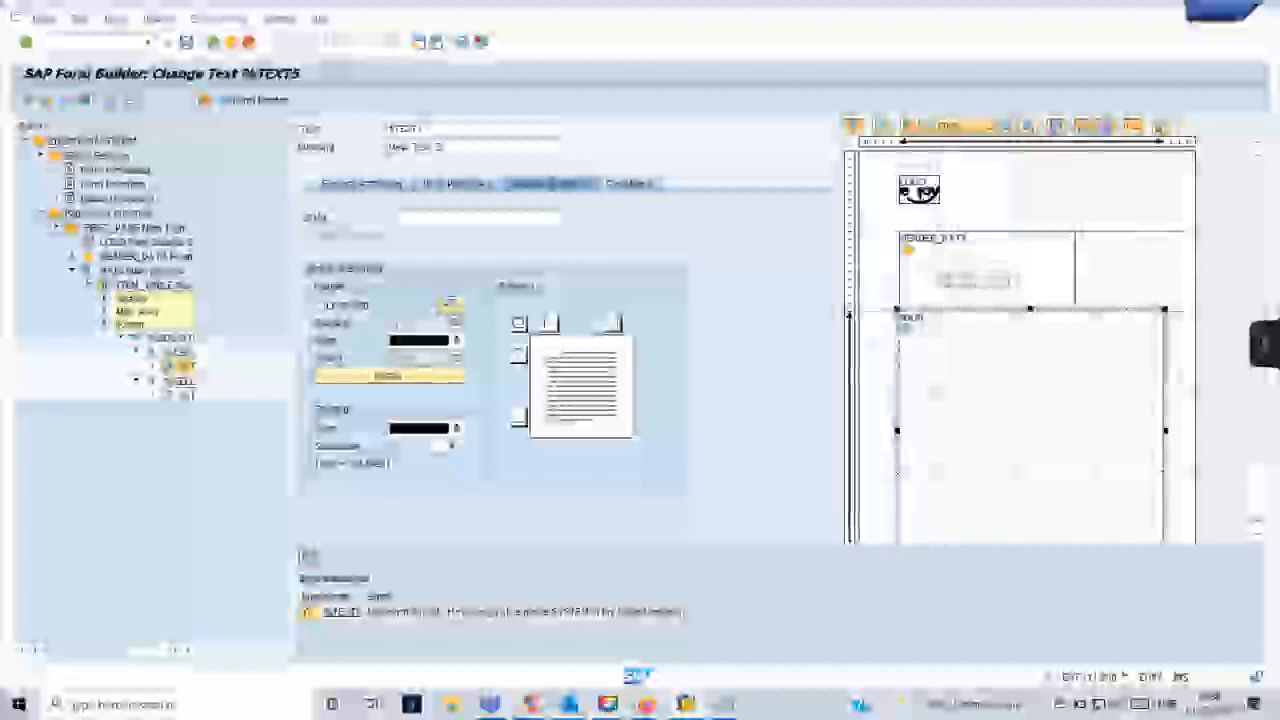
# - Rerun the form's print preview in the function module test session, examine the header lines, and return to the Form Builder
pyautogui.moveTo(686, 704)
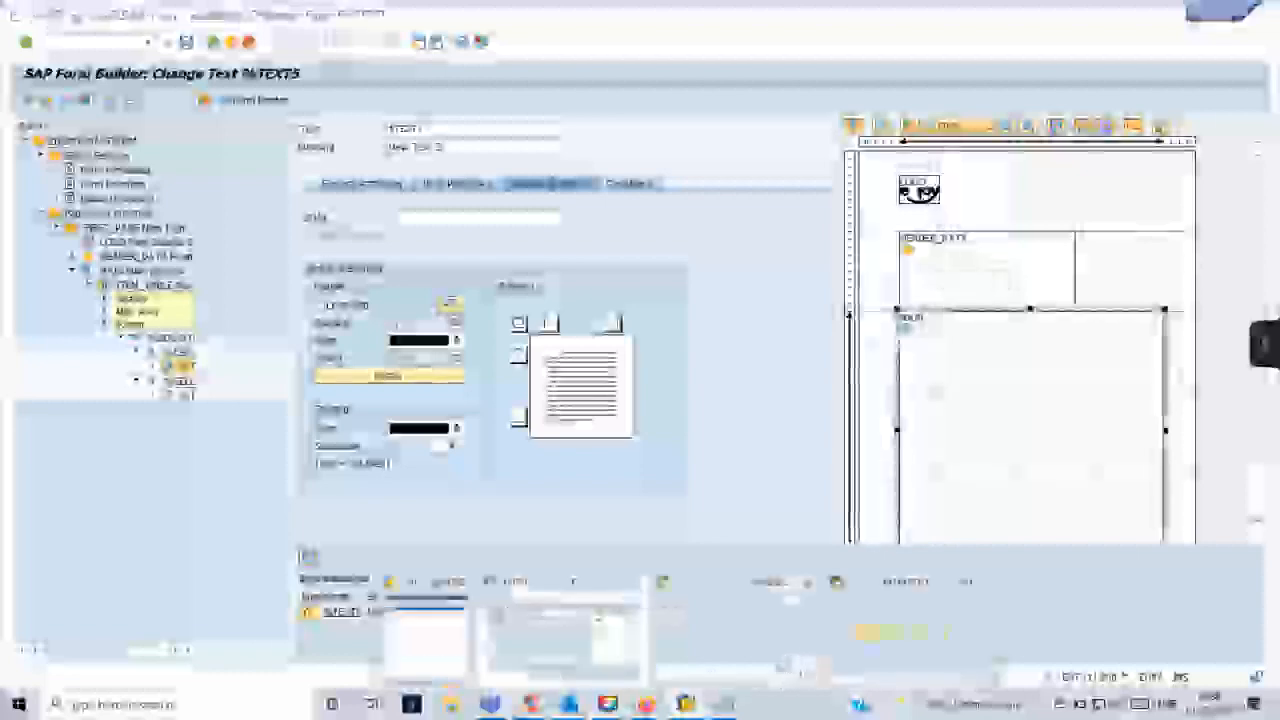
pyautogui.click(785, 664)
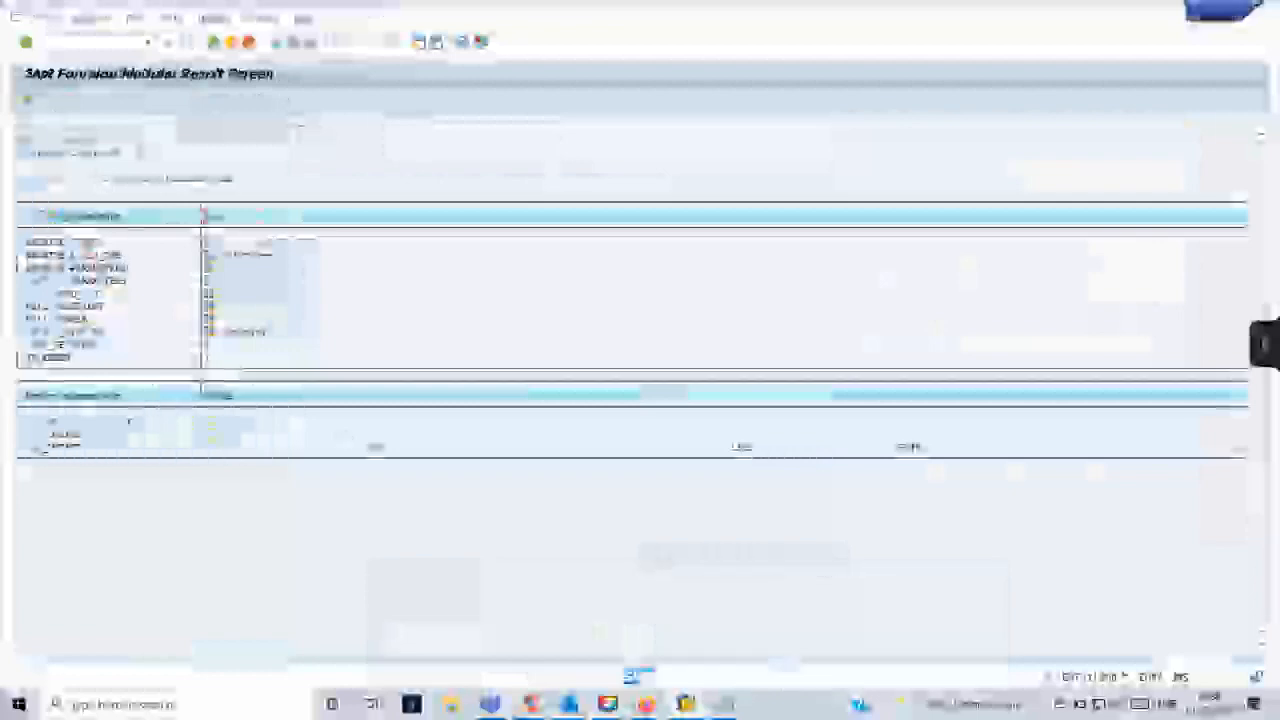
pyautogui.click(214, 43)
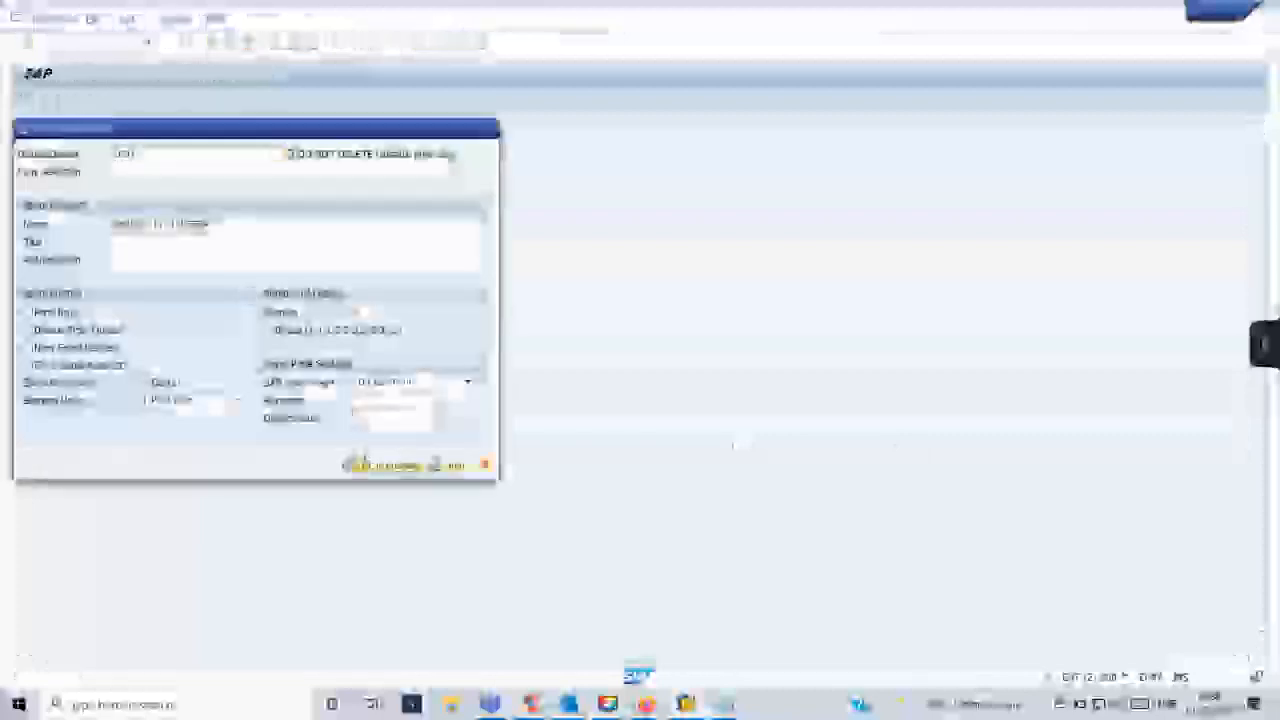
pyautogui.click(375, 466)
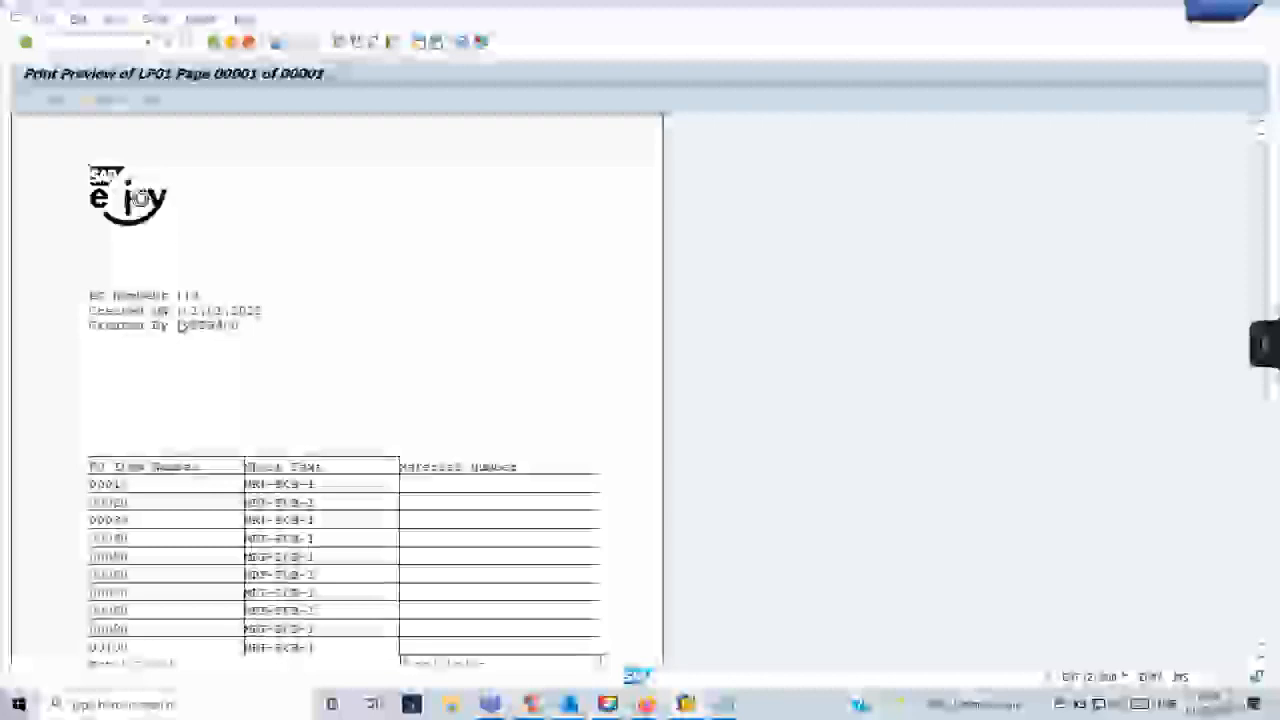
pyautogui.press('F3')
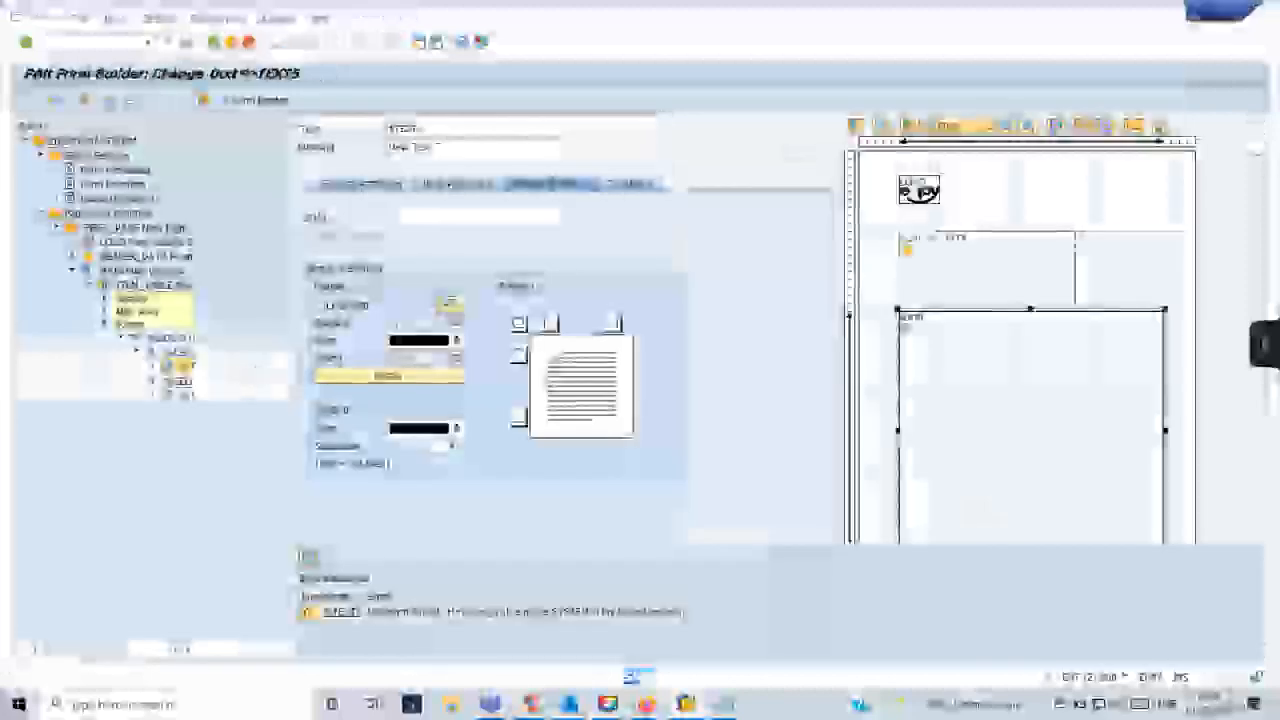
# - Collapse the MAIN window's branch and create a template node inside the HEADER_DATA window
pyautogui.click(89, 285)
pyautogui.click(73, 270)
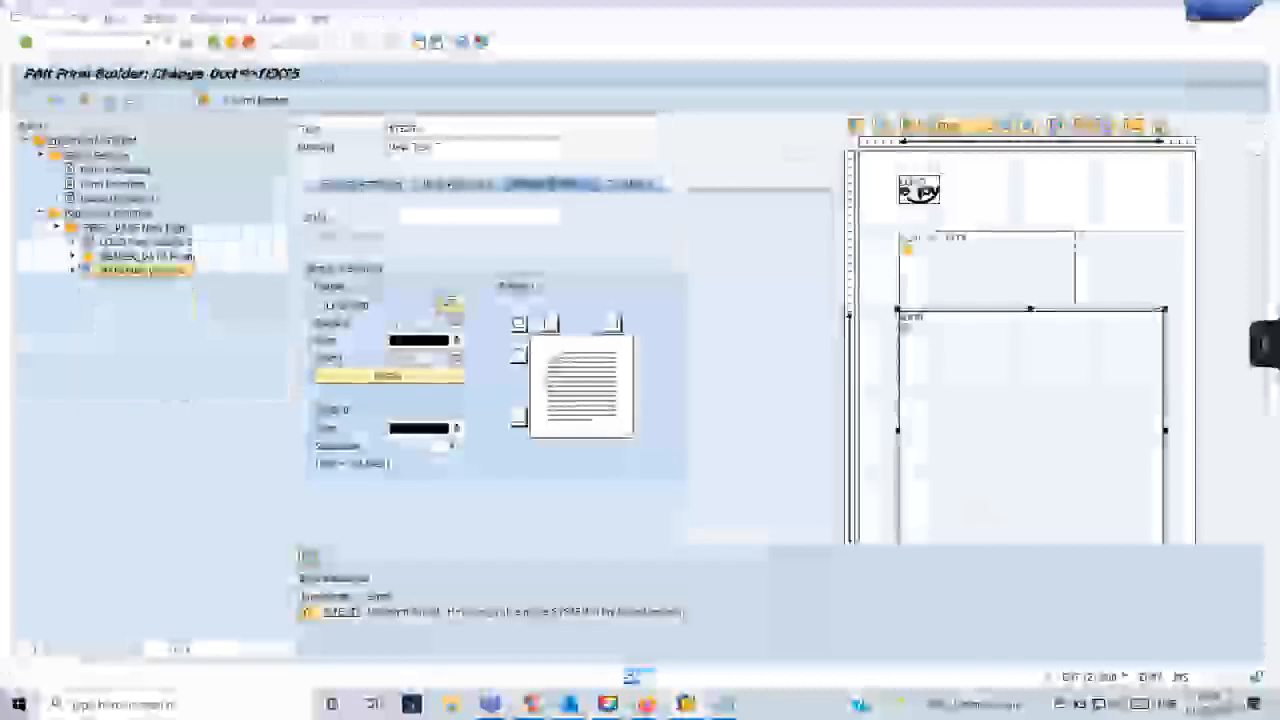
pyautogui.click(73, 256)
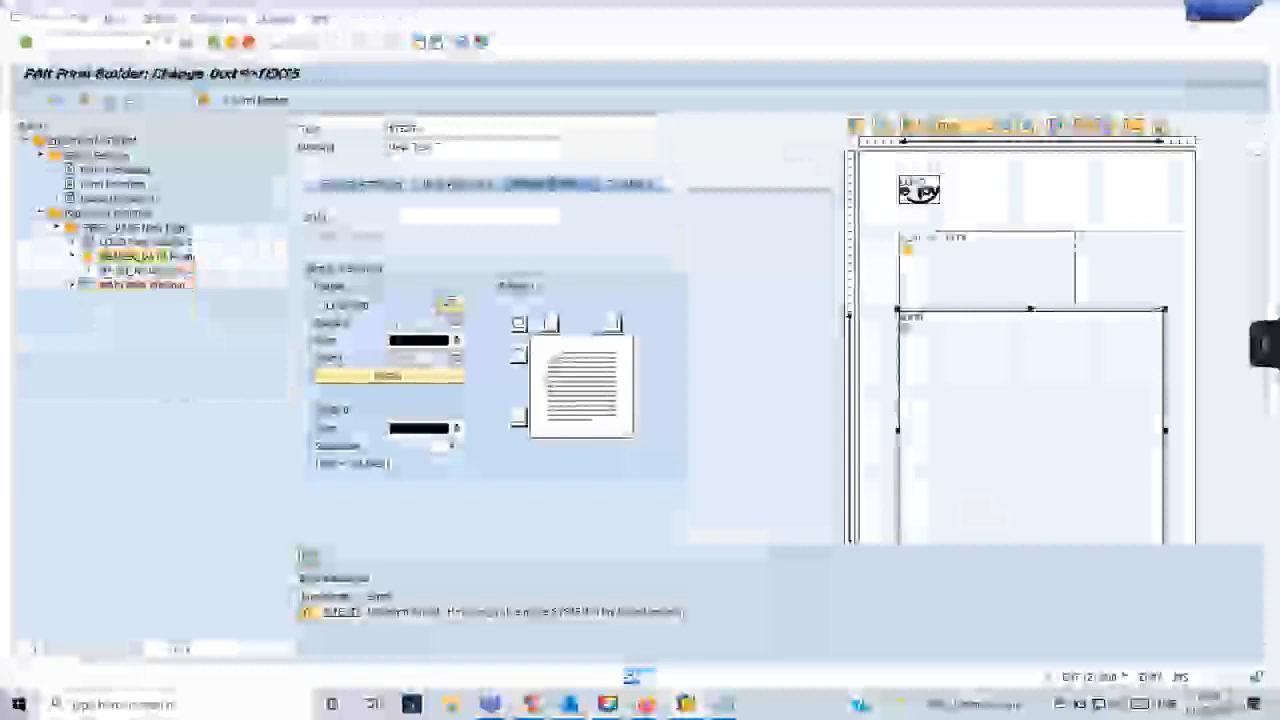
pyautogui.rightClick(118, 258)
pyautogui.moveTo(140, 268)
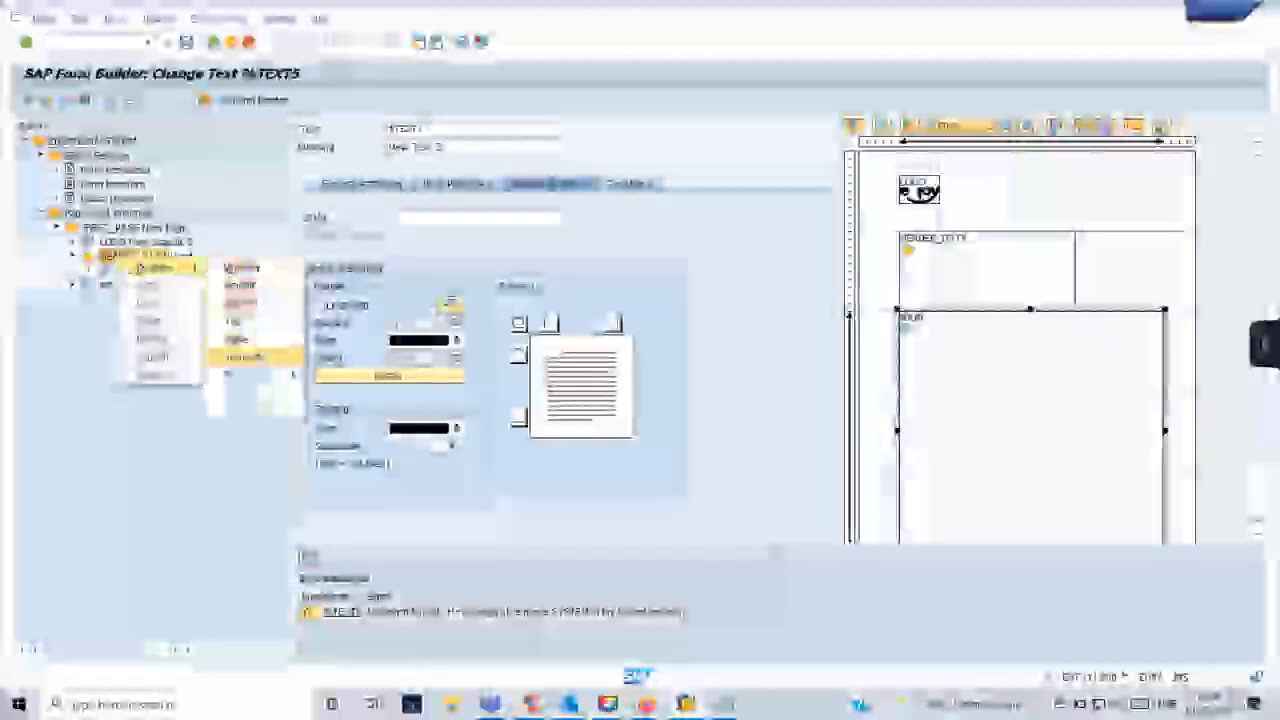
pyautogui.click(250, 357)
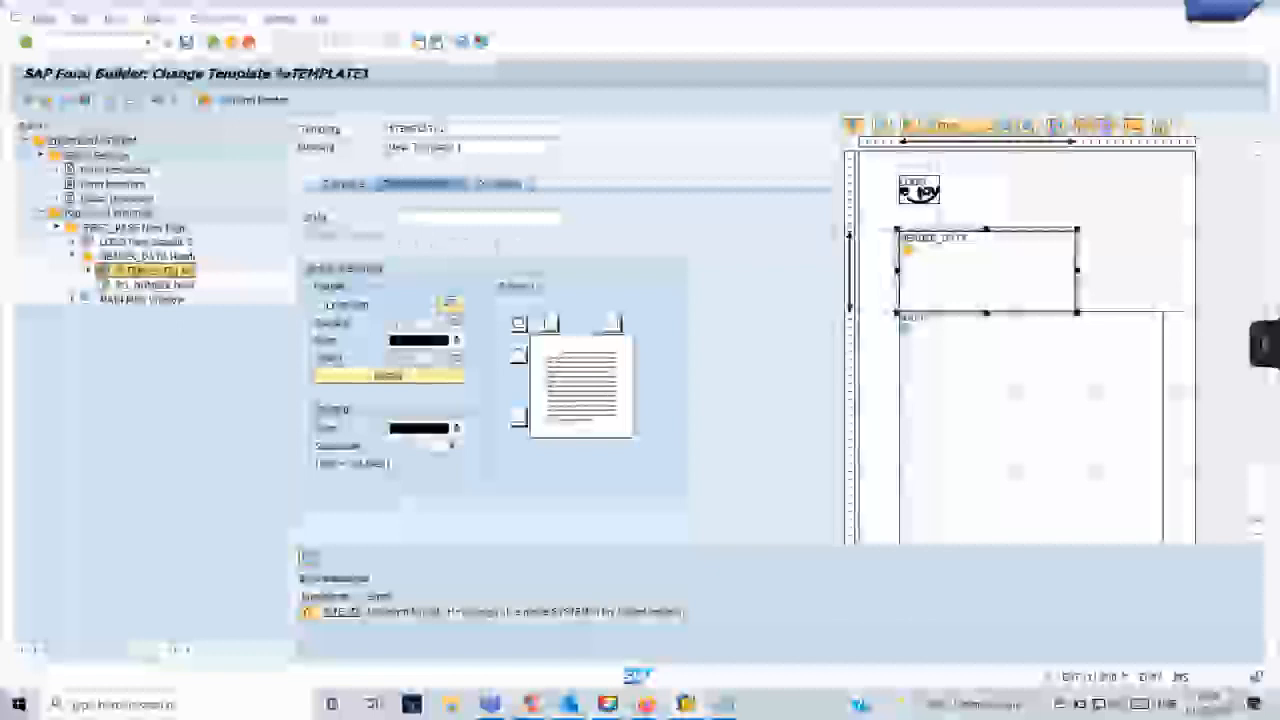
# - Assign the suggested custom style starting with ZS to the new template in its output options
pyautogui.click(405, 216)
pyautogui.write('zs')
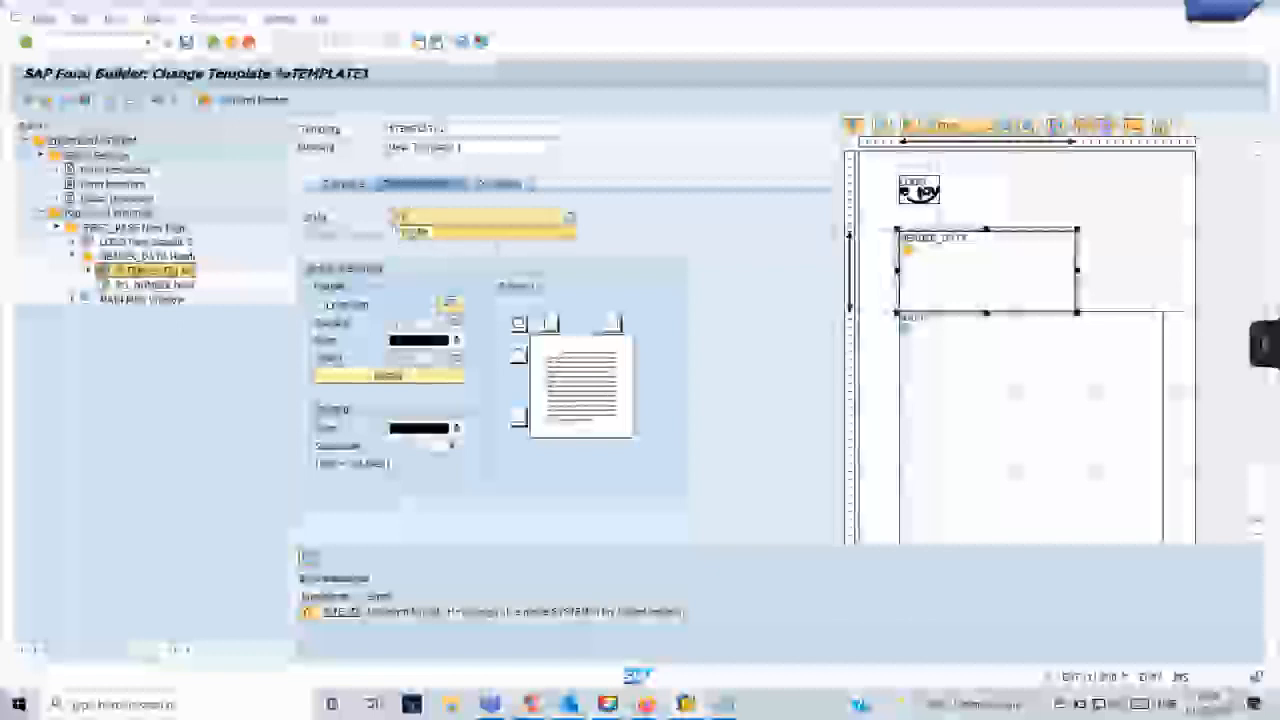
pyautogui.click(420, 232)
pyautogui.press('Return')
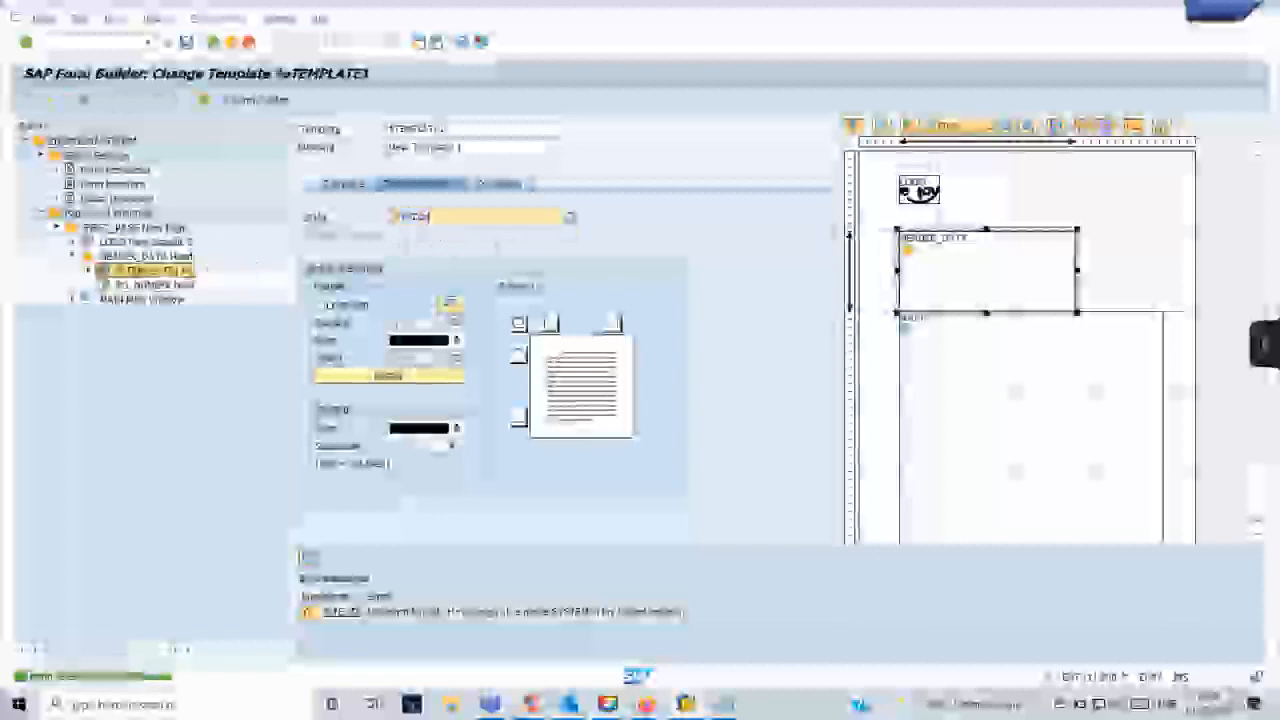
# - Show the template's graphical layout and compare its first line with the header lines in the print preview
pyautogui.click(155, 285)
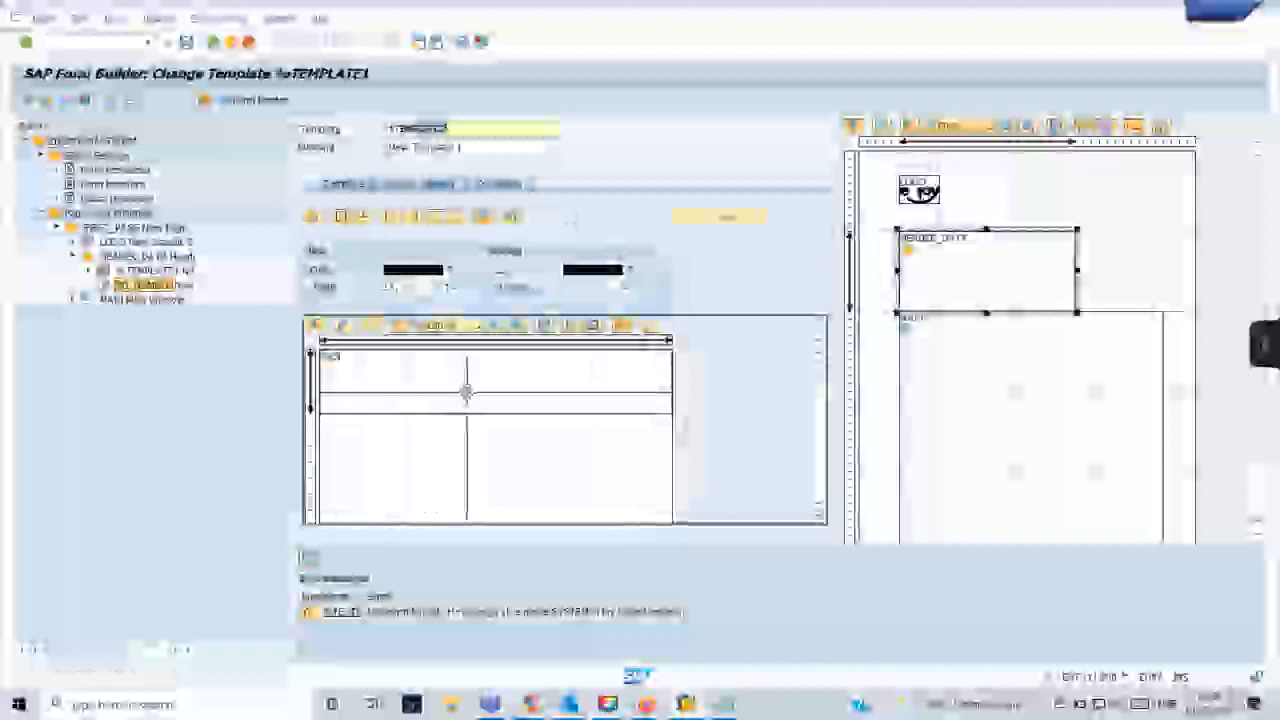
pyautogui.click(478, 385)
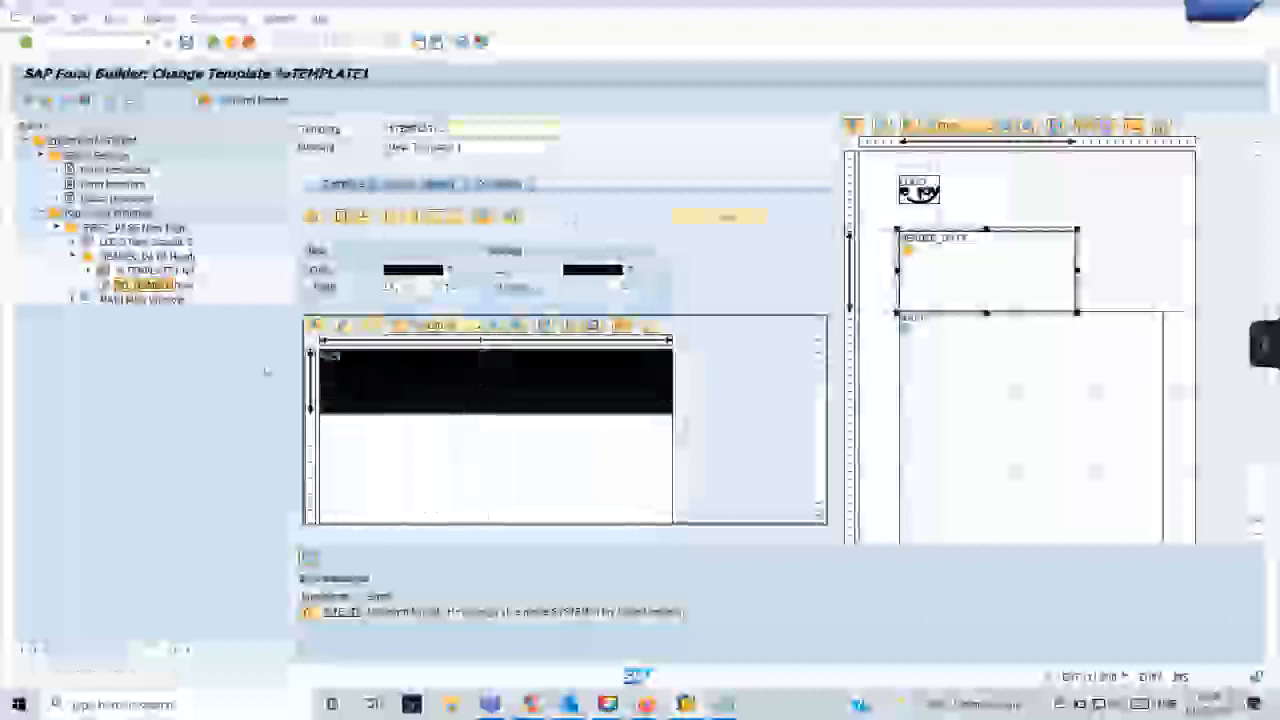
pyautogui.moveTo(685, 704)
pyautogui.click(718, 650)
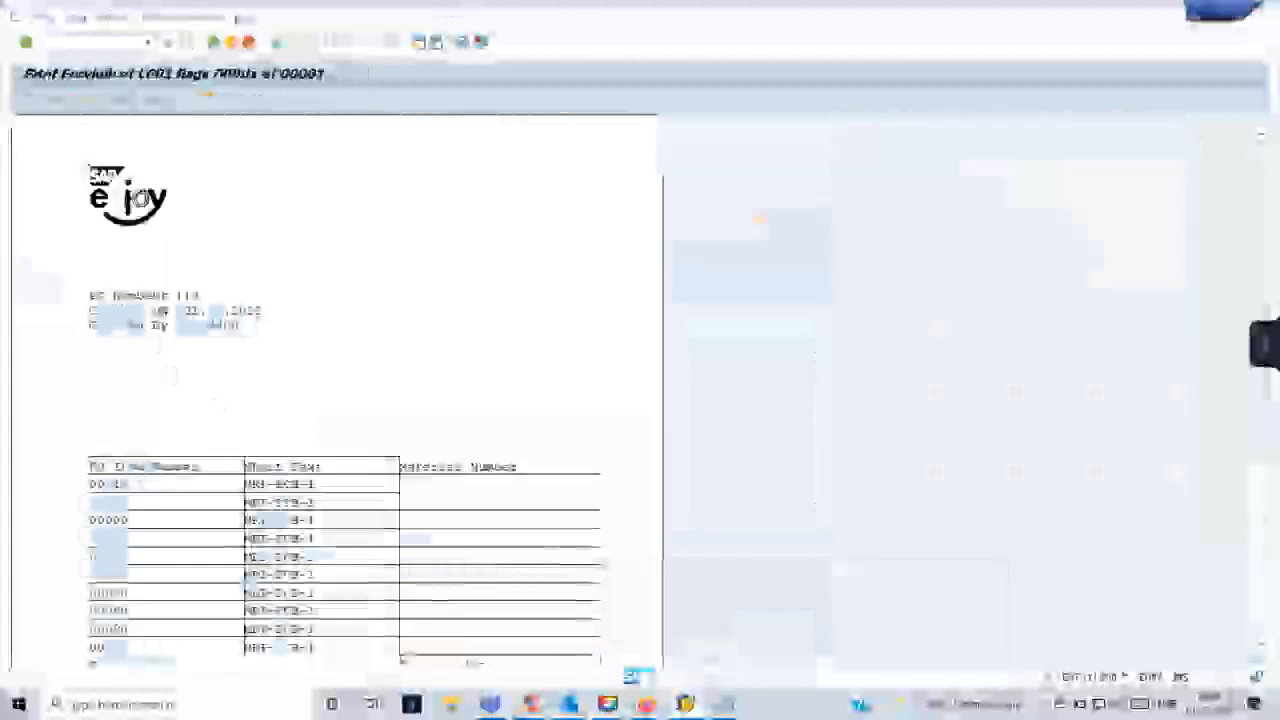
pyautogui.hotkey('alt', 'Tab')
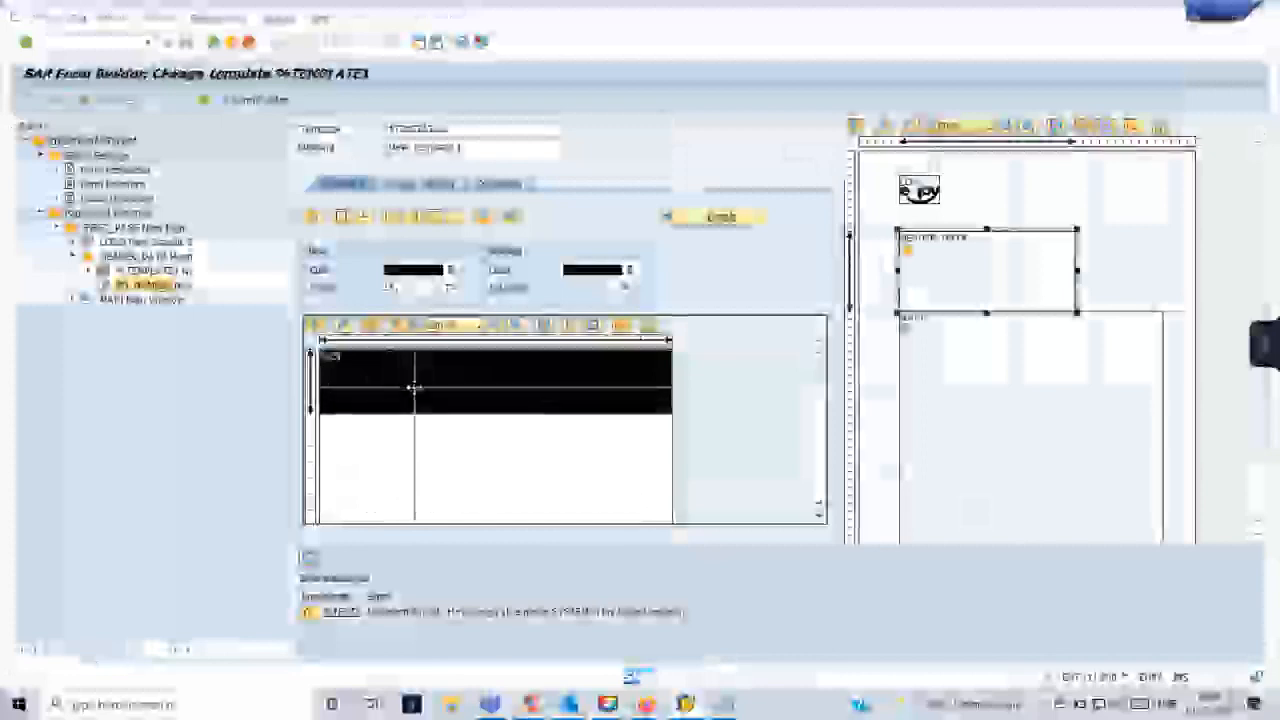
# - Insert two empty lines underneath the template's first line in the template painter
pyautogui.rightClick(416, 393)
pyautogui.moveTo(450, 398)
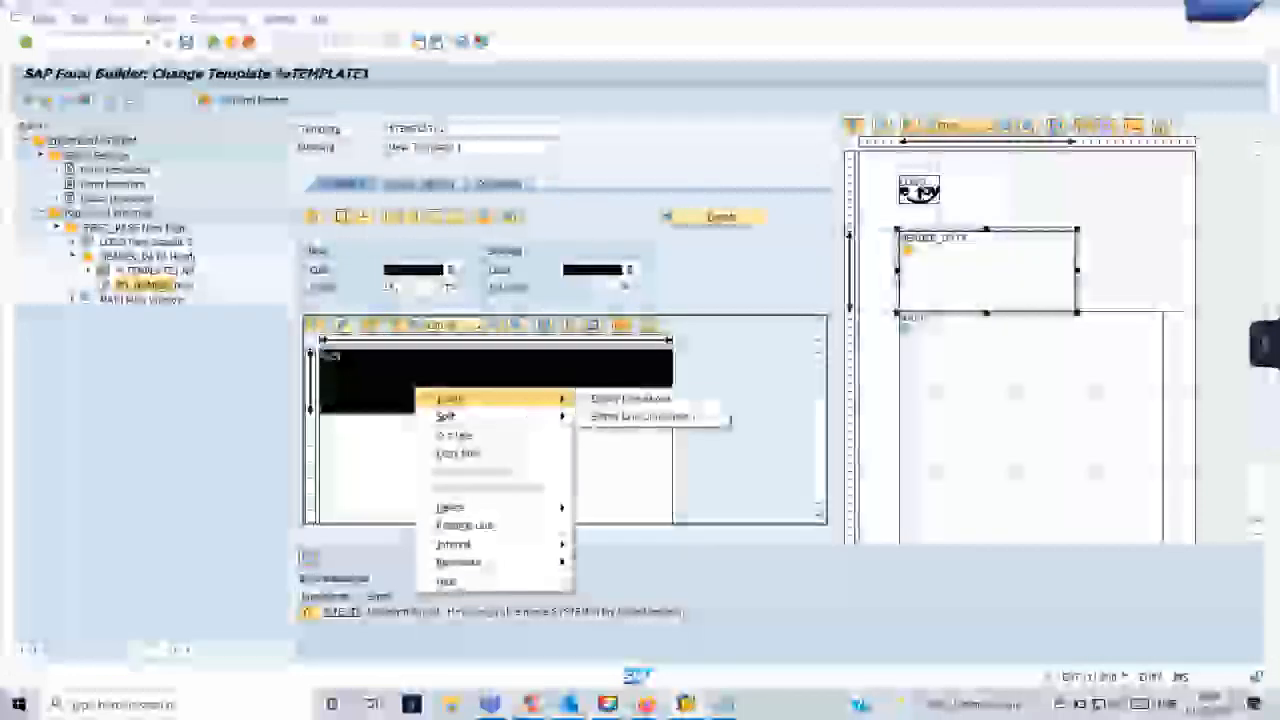
pyautogui.click(645, 416)
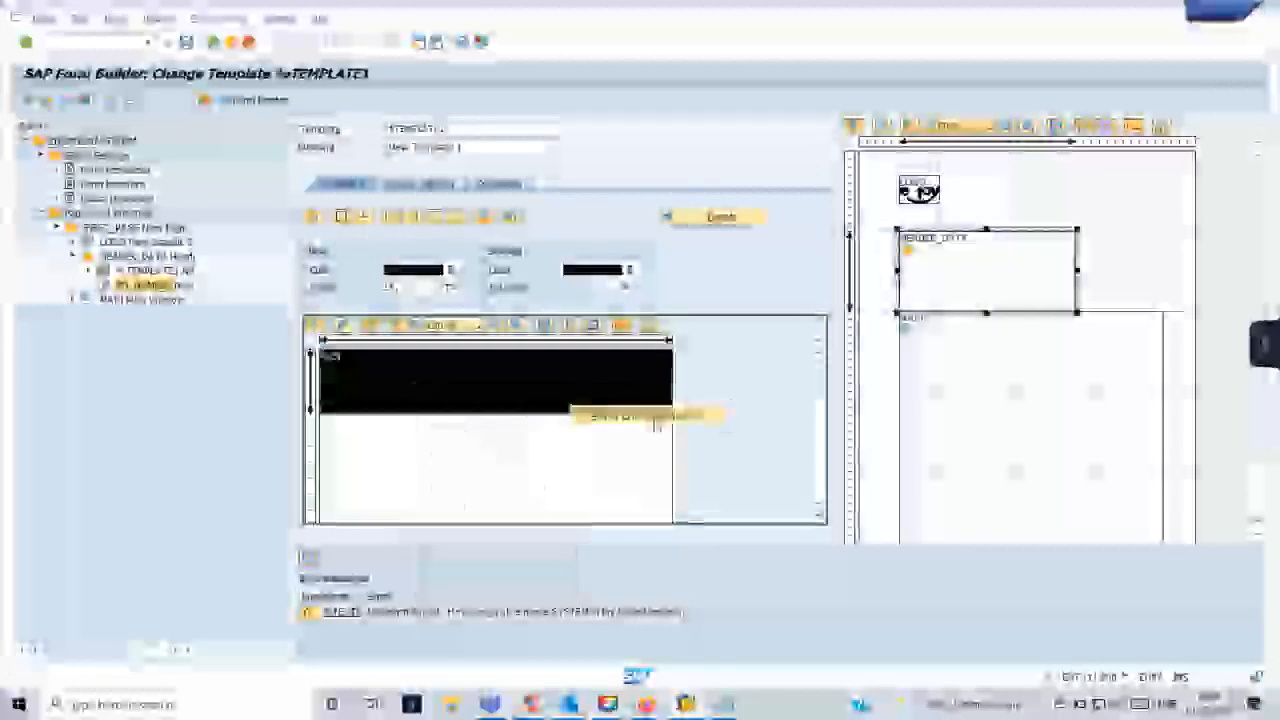
pyautogui.rightClick(443, 437)
pyautogui.moveTo(560, 443)
pyautogui.click(680, 457)
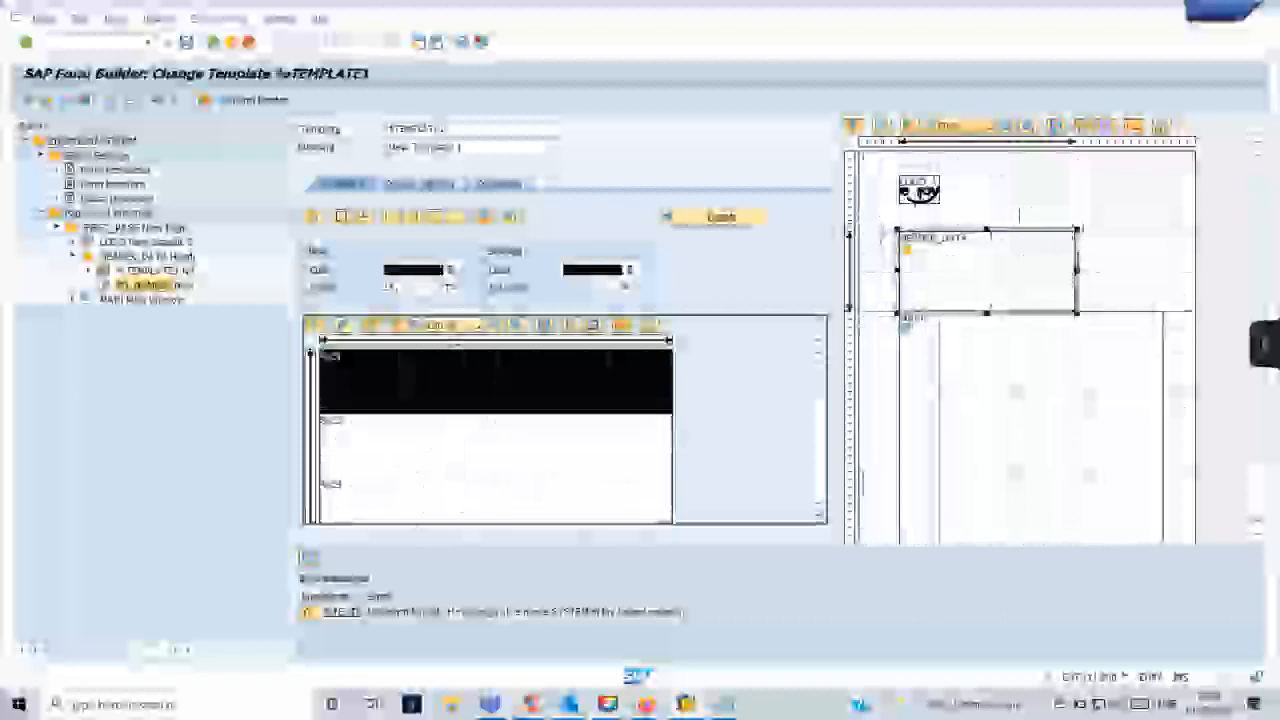
# - Review the template's line definitions in table form and its output options, and return to the graphical layout
pyautogui.click(745, 216)
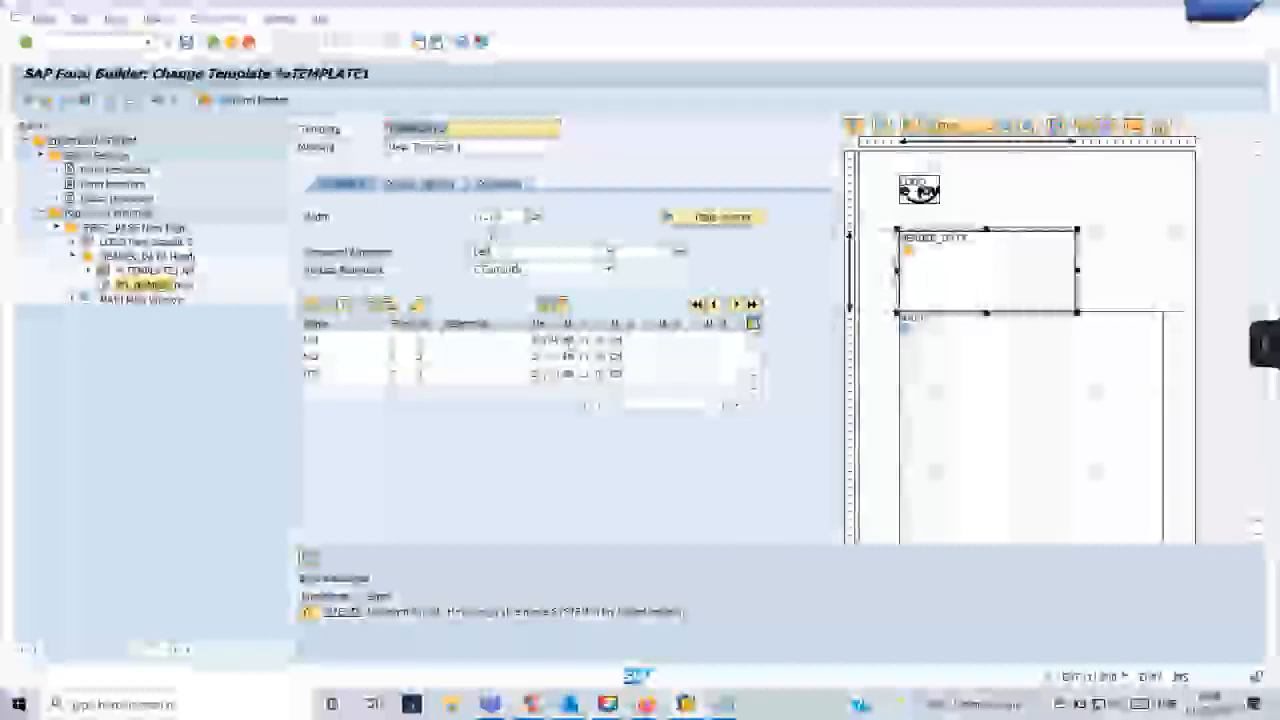
pyautogui.click(689, 220)
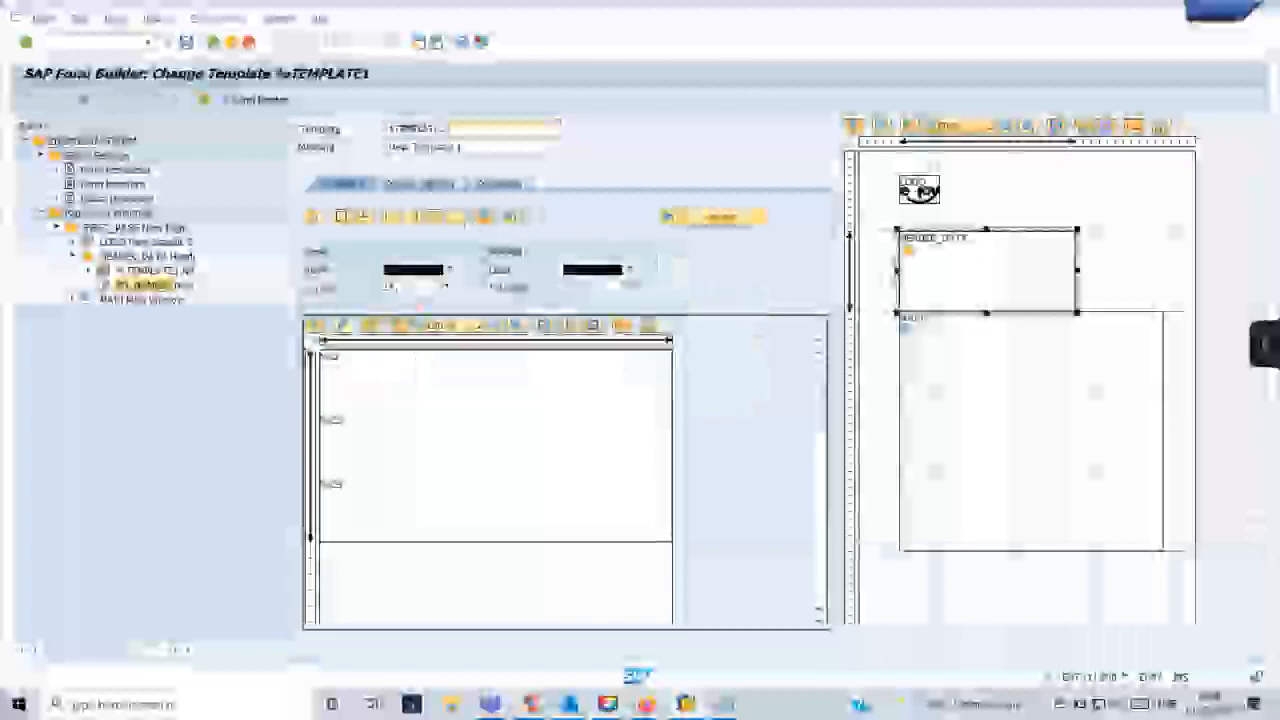
pyautogui.click(421, 184)
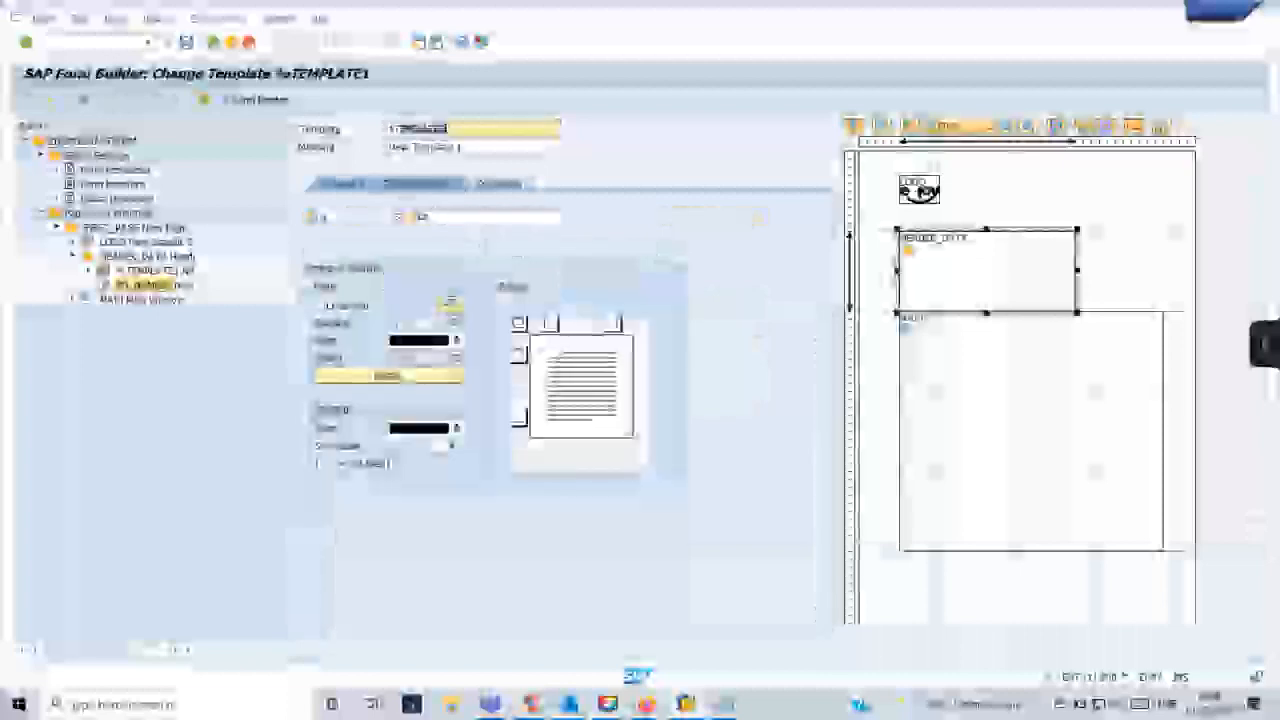
pyautogui.click(355, 184)
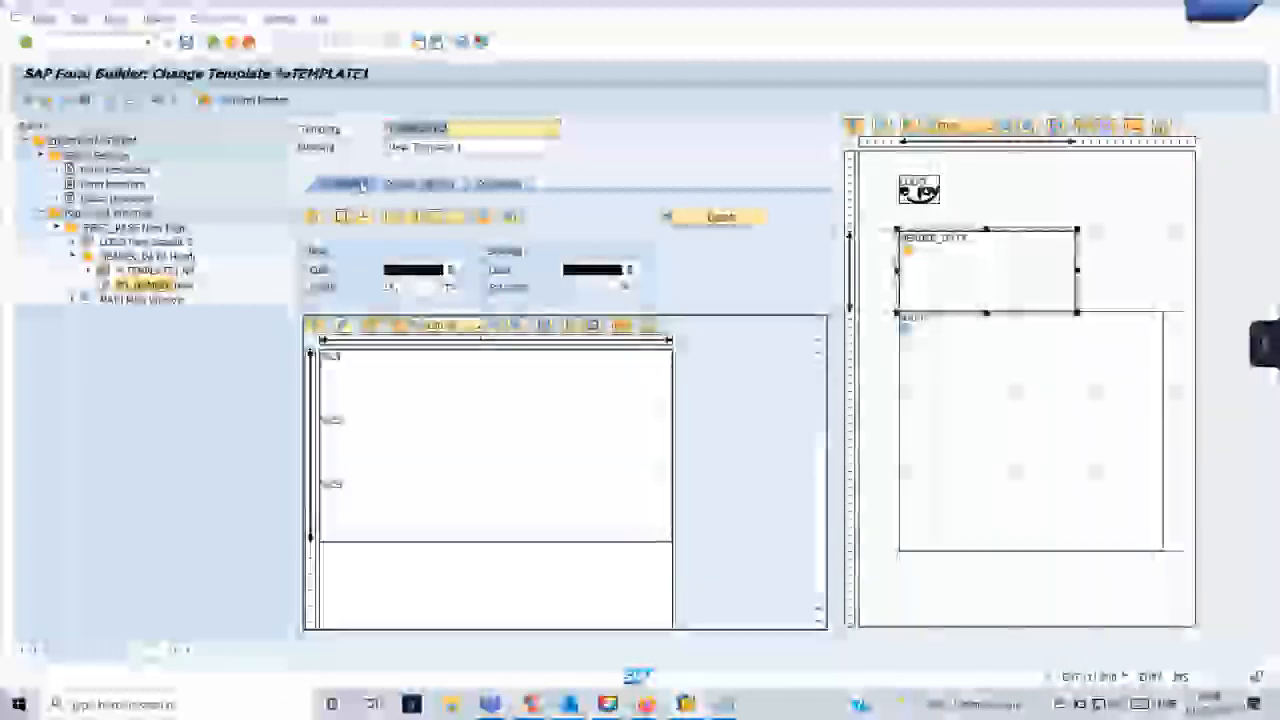
# - Compare the HEADER_DATA window's output size with the line heights defined in its template
pyautogui.click(150, 254)
pyautogui.click(442, 184)
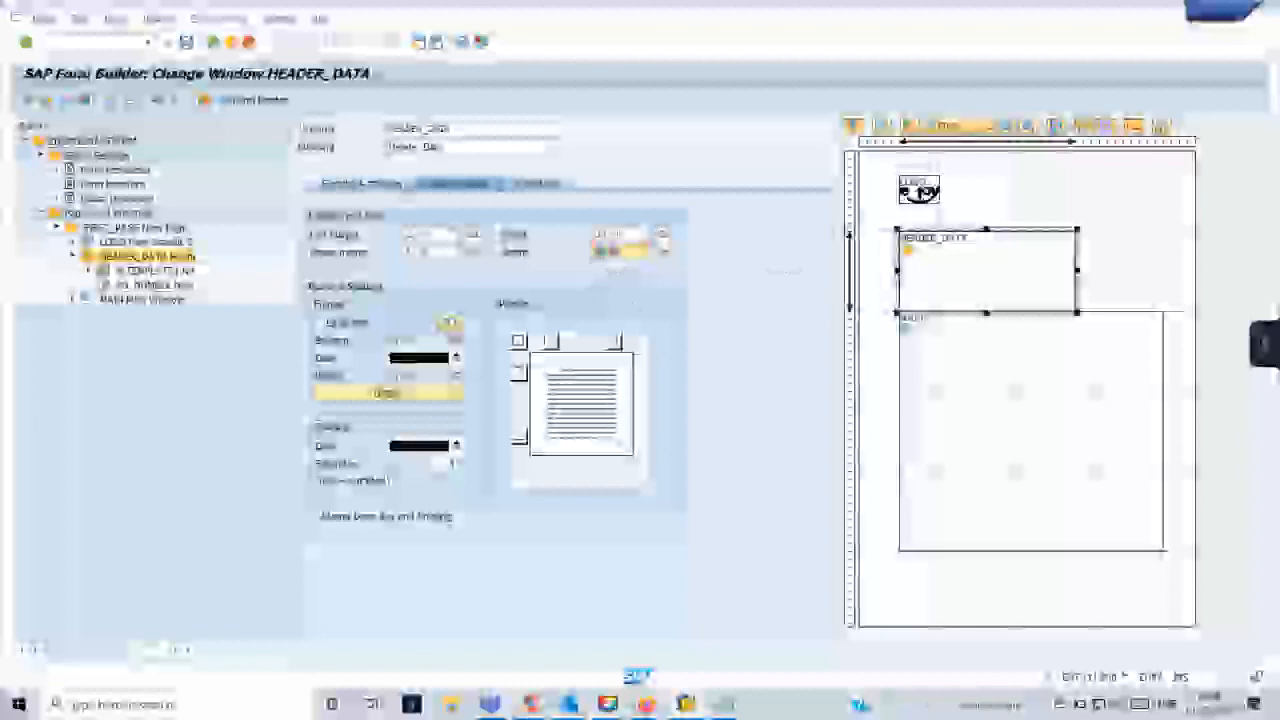
pyautogui.click(362, 184)
pyautogui.doubleClick(150, 271)
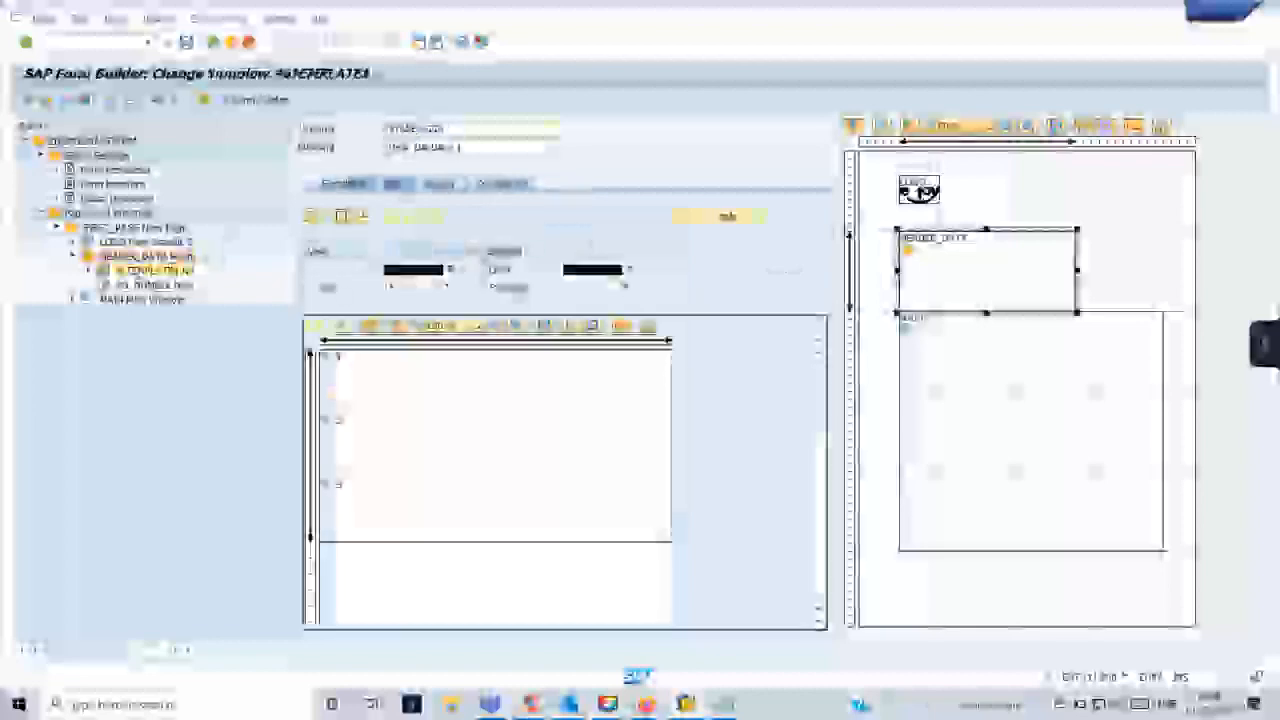
pyautogui.click(404, 372)
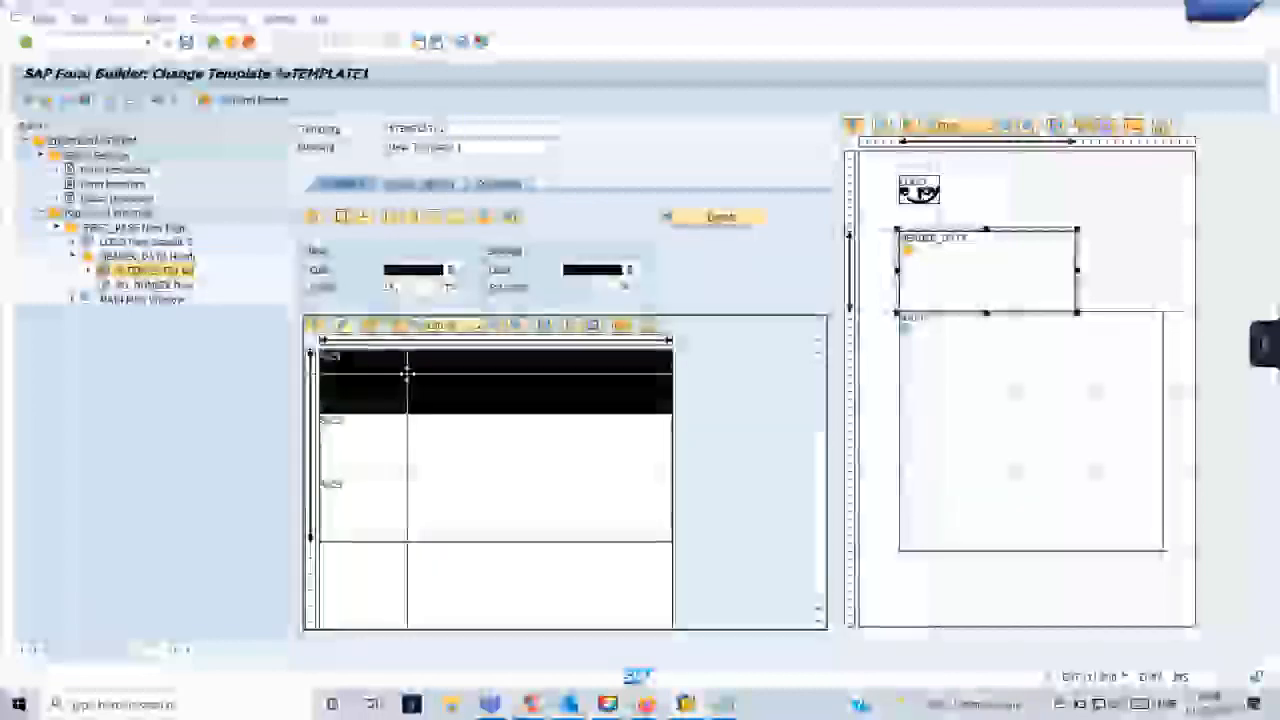
pyautogui.click(700, 216)
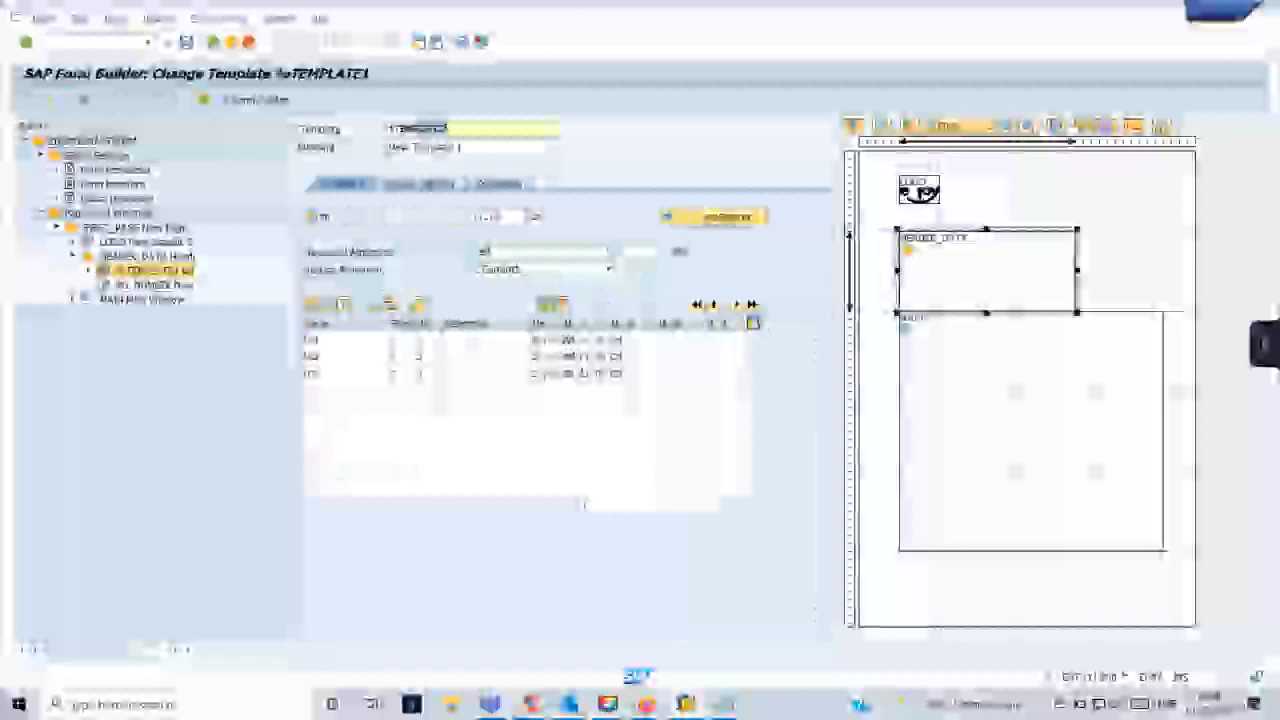
# - Set the HEADER_DATA window's height to 6 cm and move the window up so it sits above the MAIN window
pyautogui.doubleClick(155, 256)
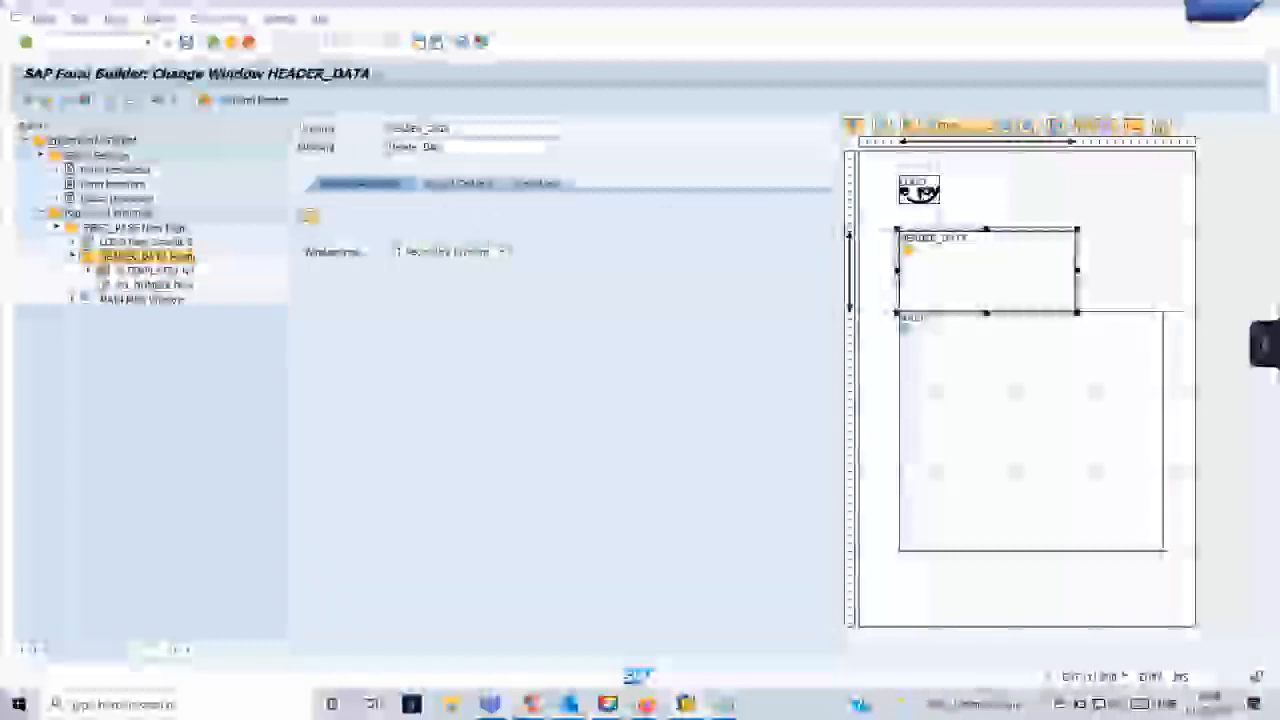
pyautogui.click(458, 184)
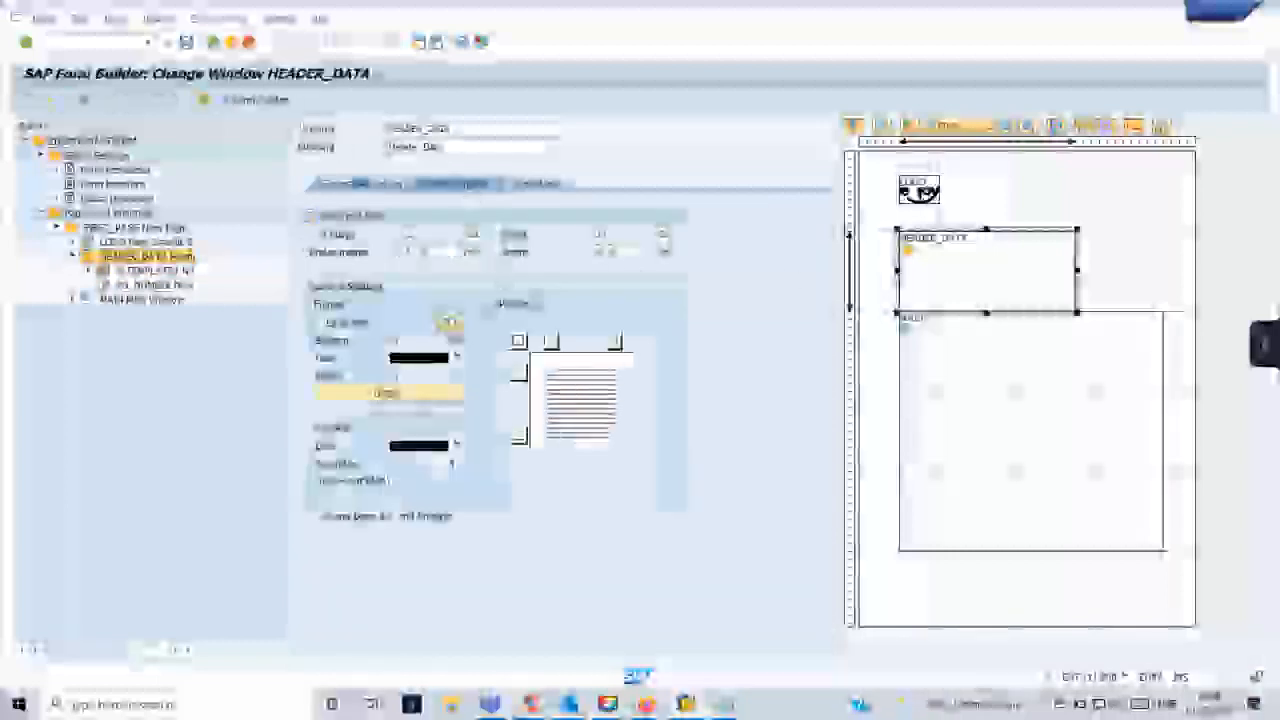
pyautogui.click(630, 251)
pyautogui.write('6')
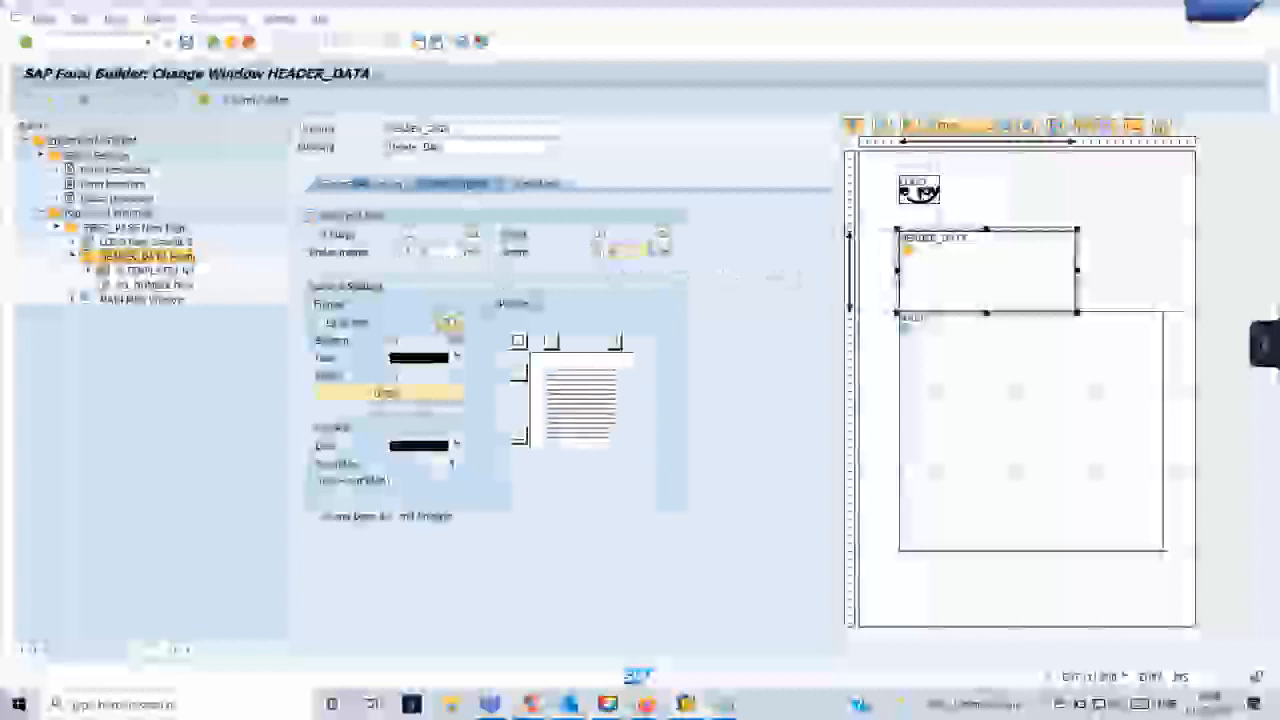
pyautogui.press('Return')
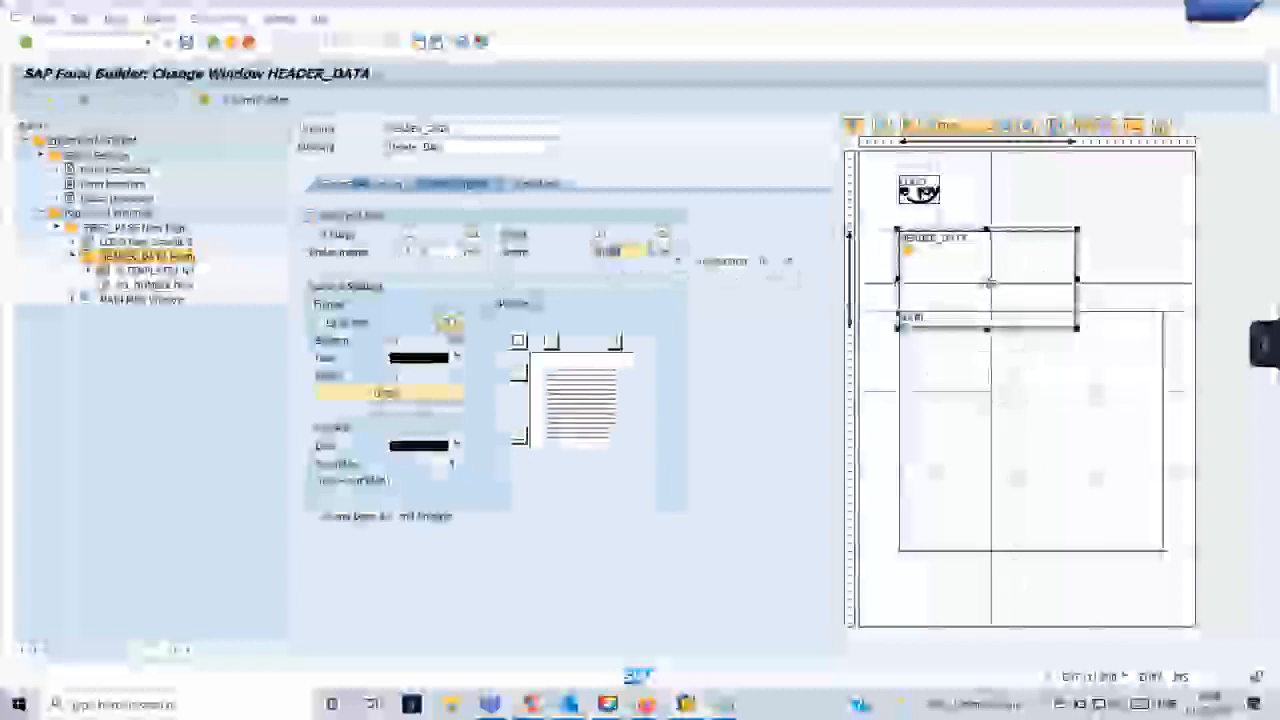
pyautogui.moveTo(995, 292); pyautogui.dragTo(995, 274)
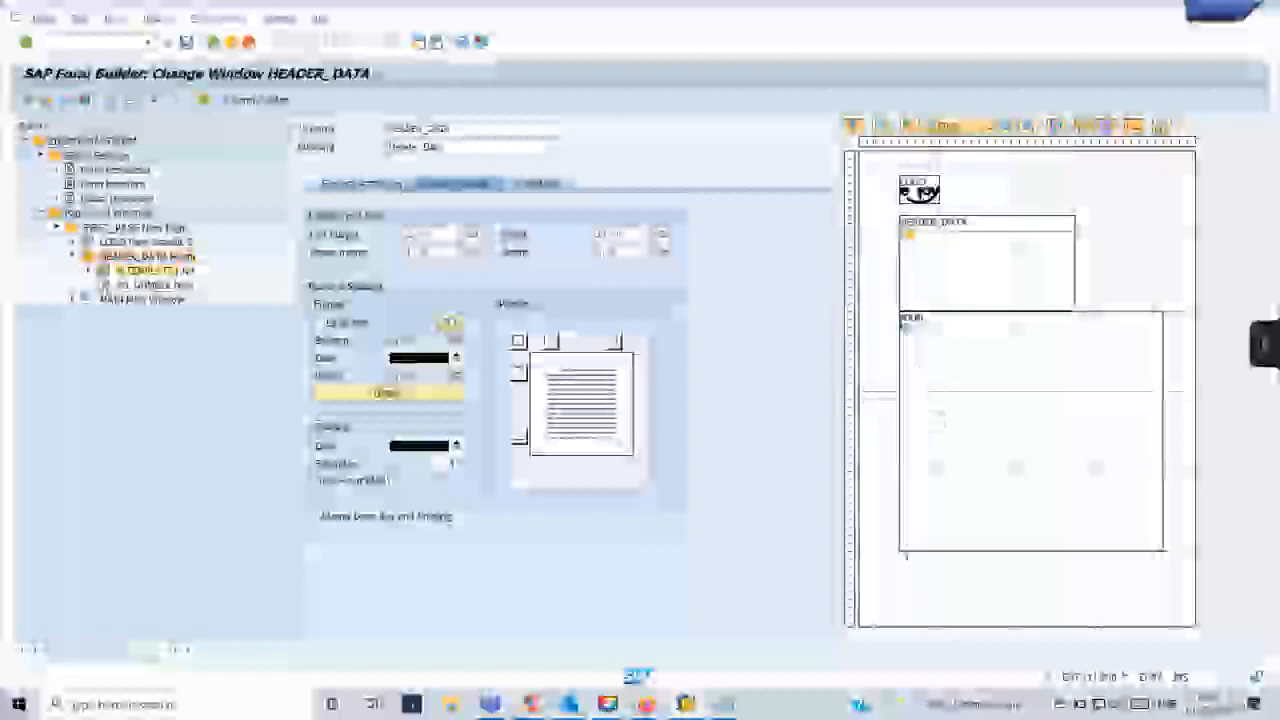
# - Split the first and second lines of the HEADER_DATA window's template into two cells each
pyautogui.click(145, 272)
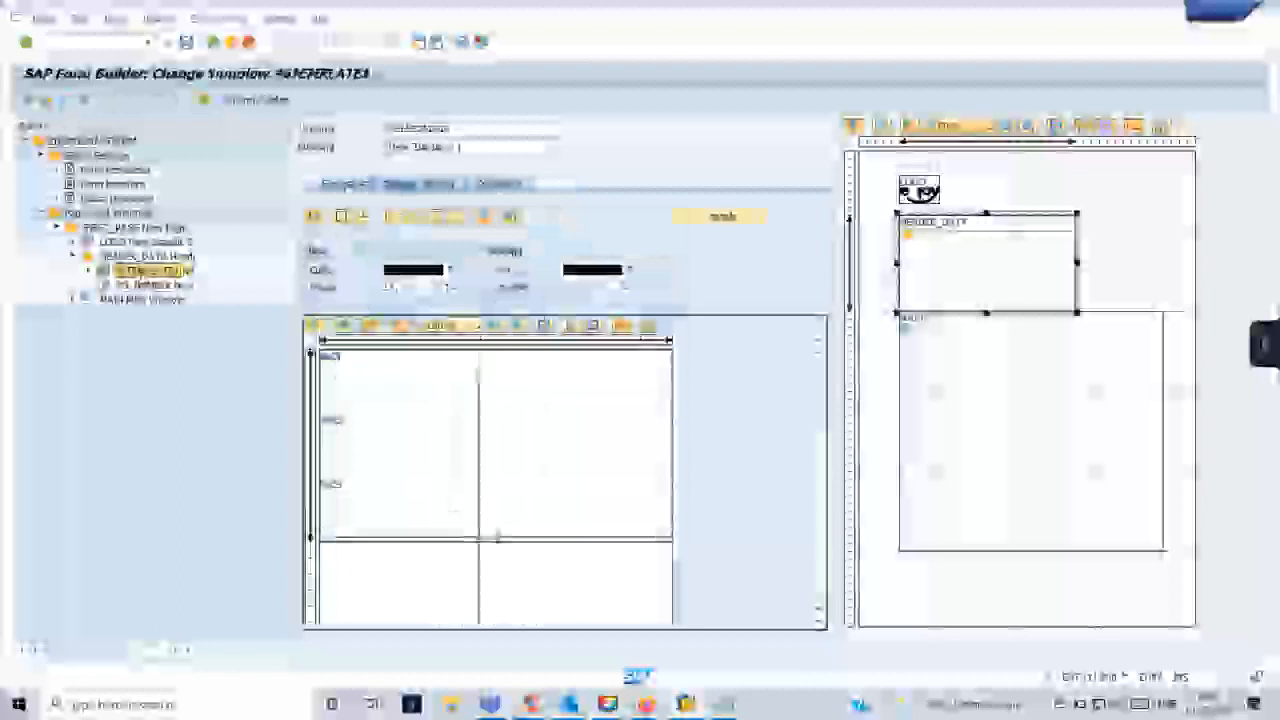
pyautogui.rightClick(468, 391)
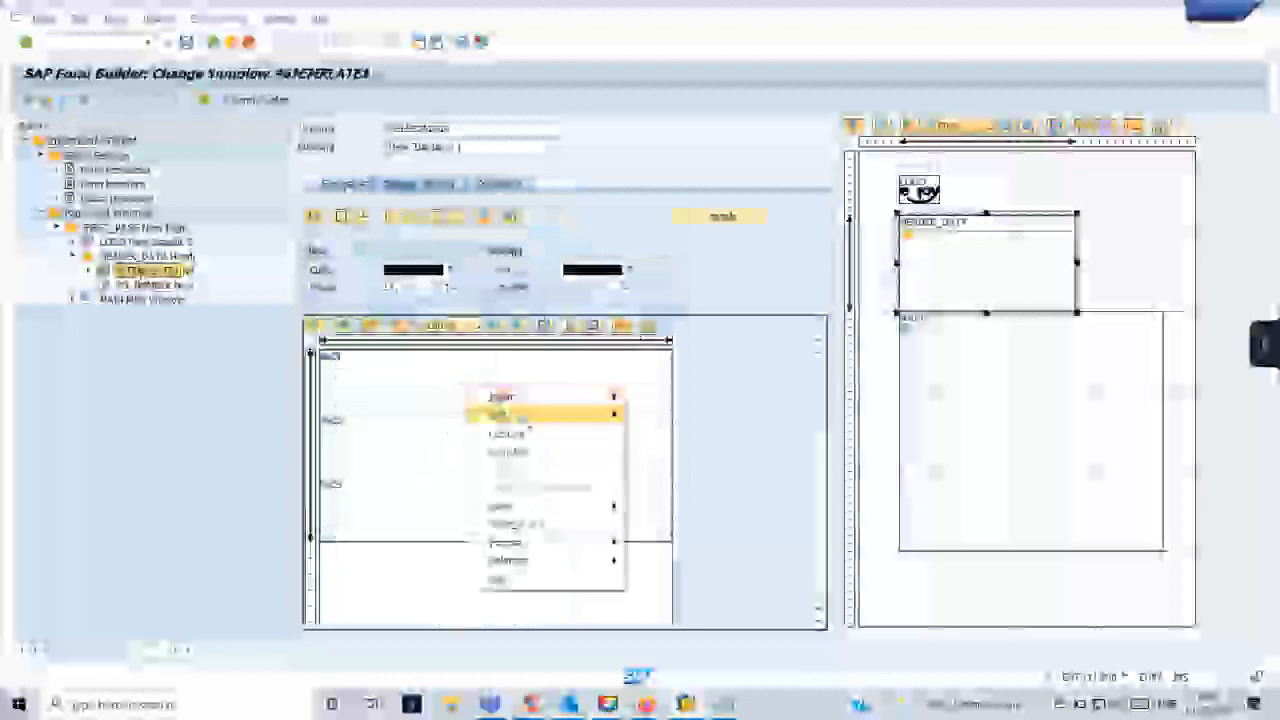
pyautogui.moveTo(500, 414)
pyautogui.click(650, 414)
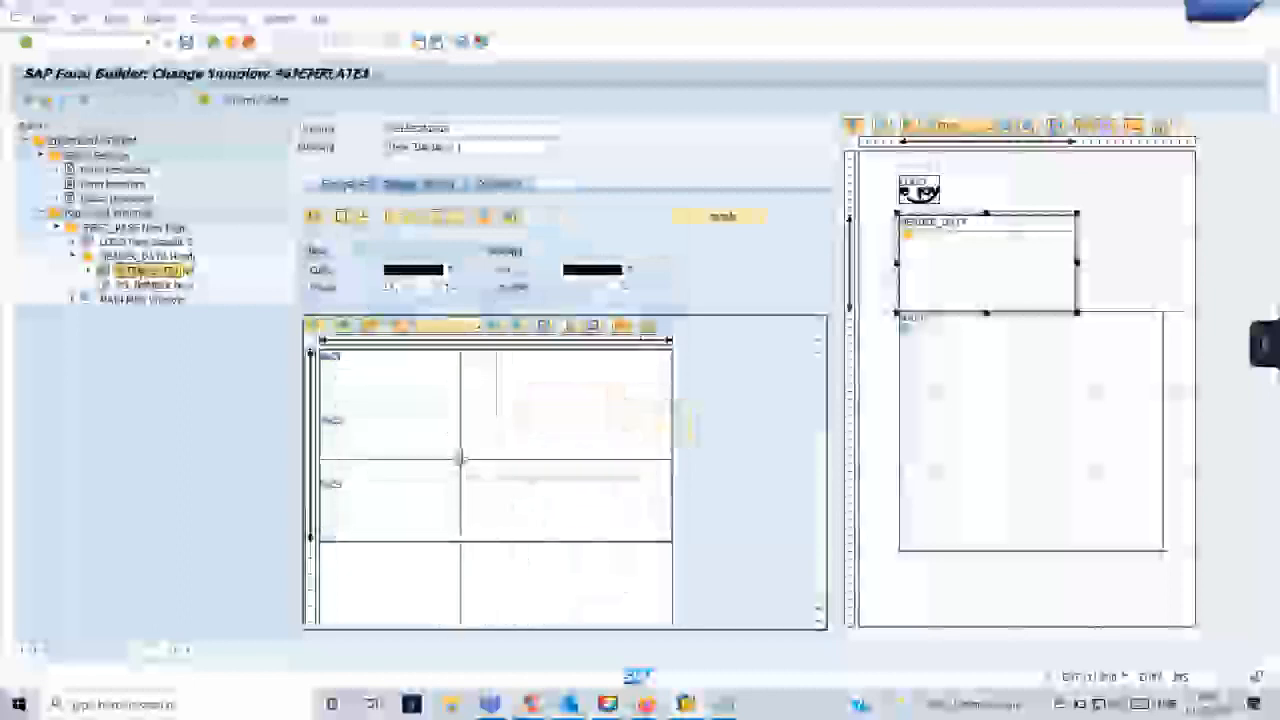
pyautogui.rightClick(464, 467)
pyautogui.moveTo(590, 487)
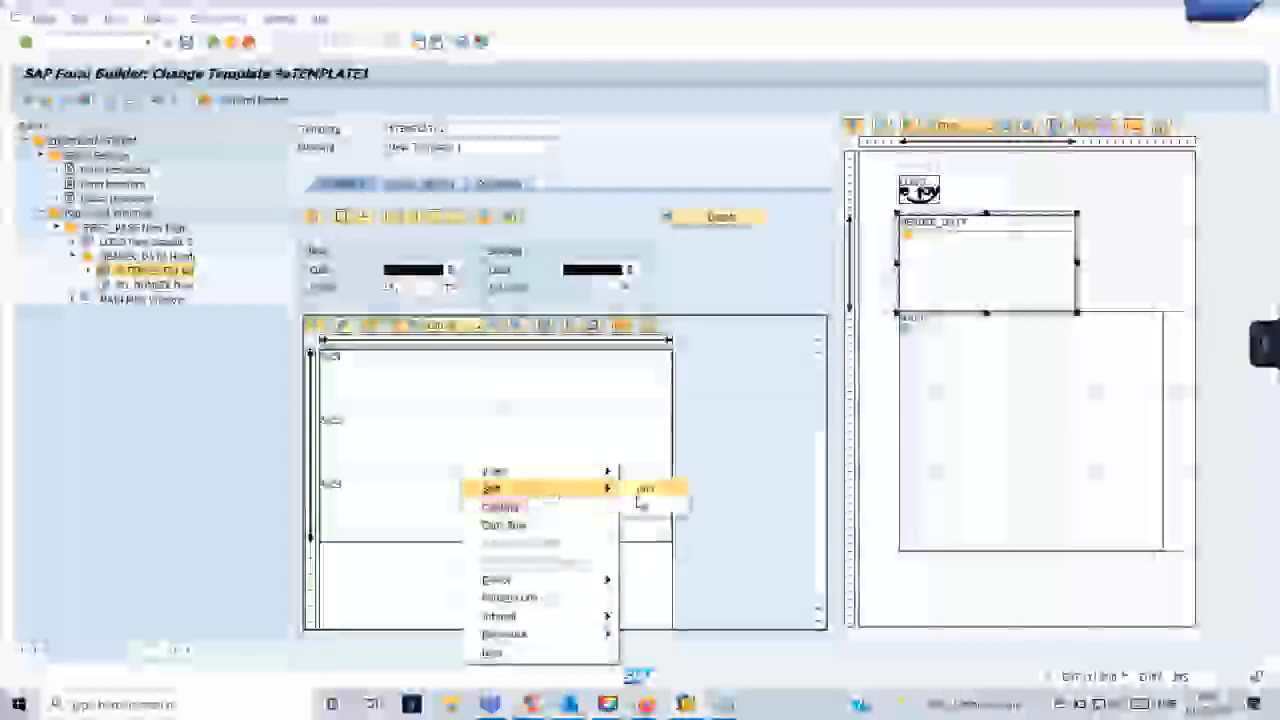
pyautogui.click(645, 500)
# - Split the template's third line into two cells as well and save the form
pyautogui.click(480, 517)
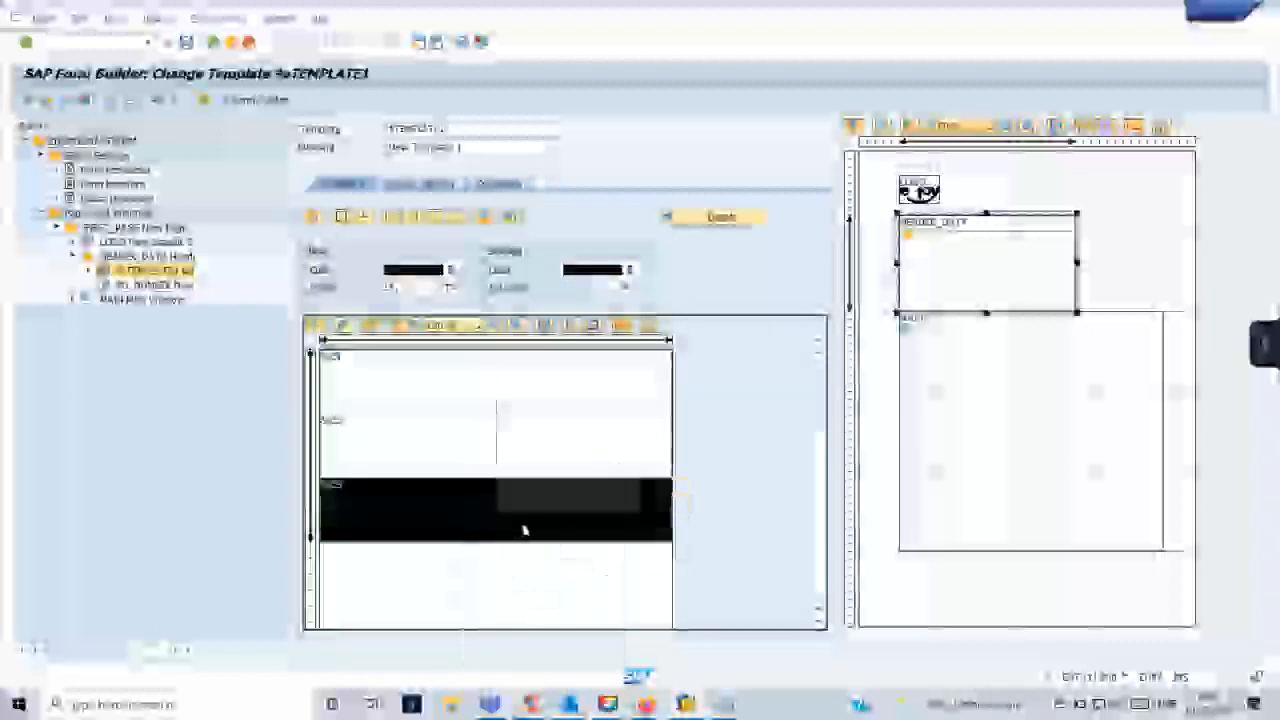
pyautogui.rightClick(523, 520)
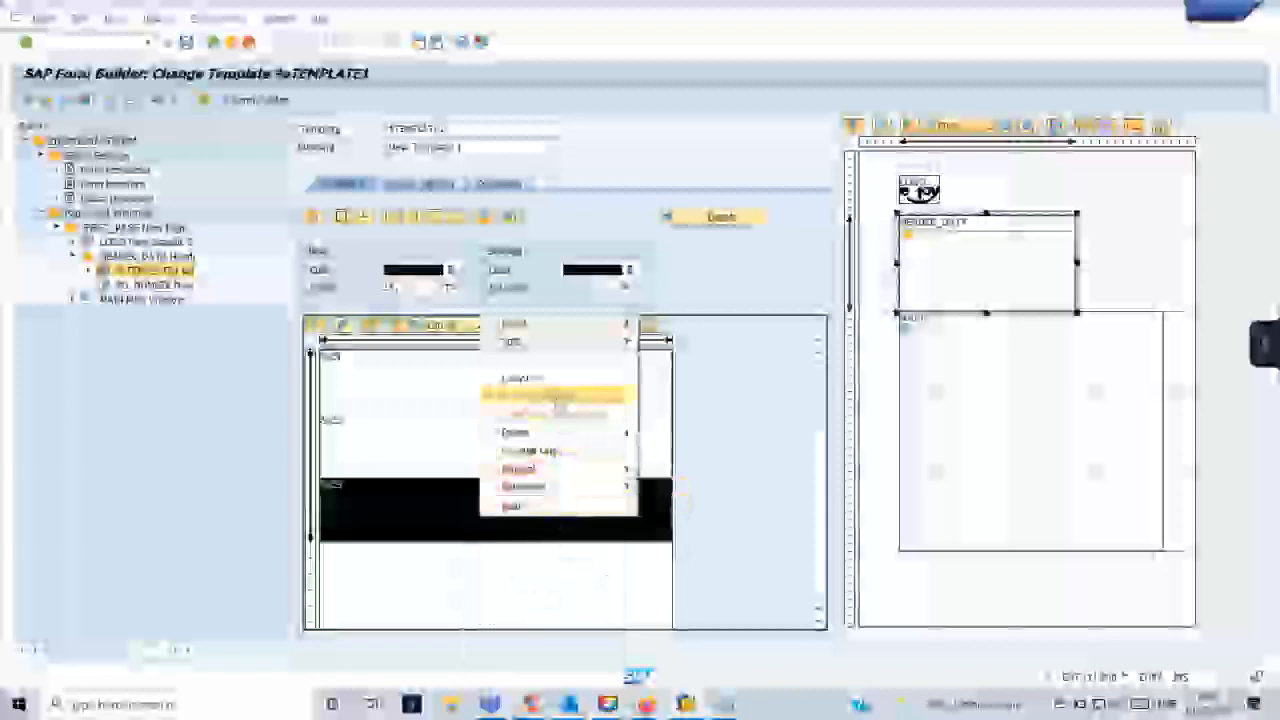
pyautogui.moveTo(626, 342)
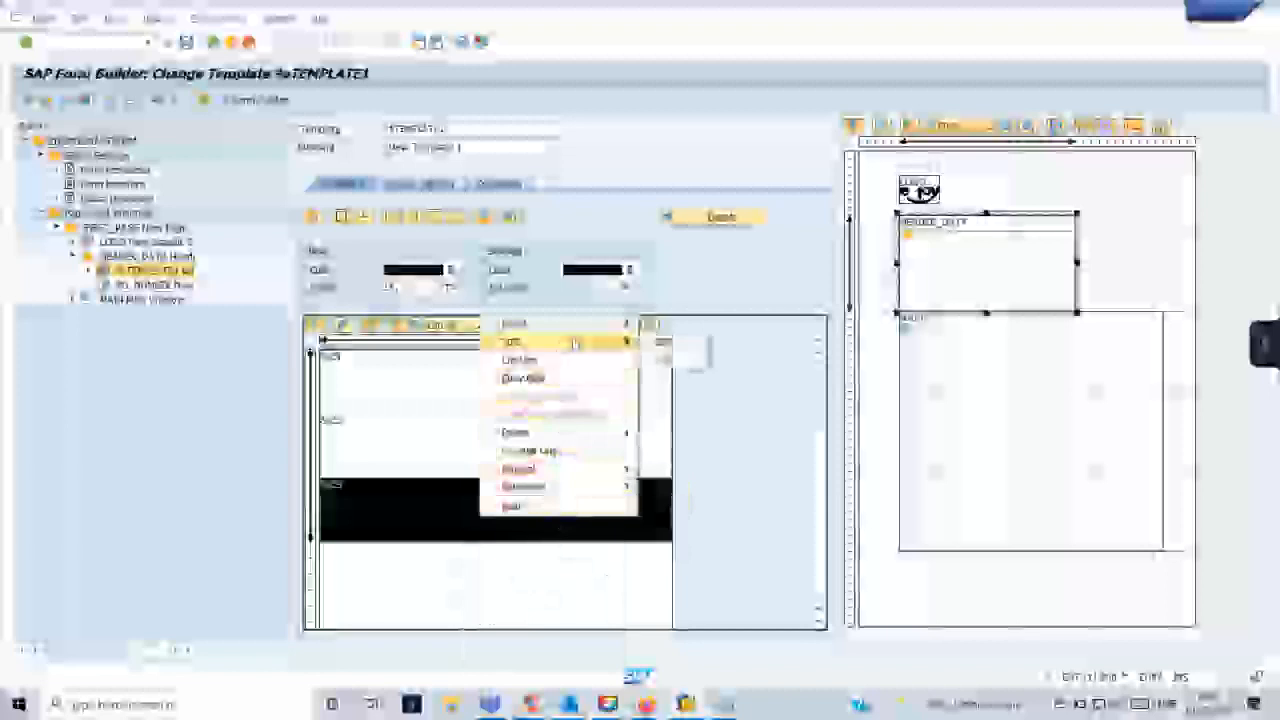
pyautogui.click(663, 358)
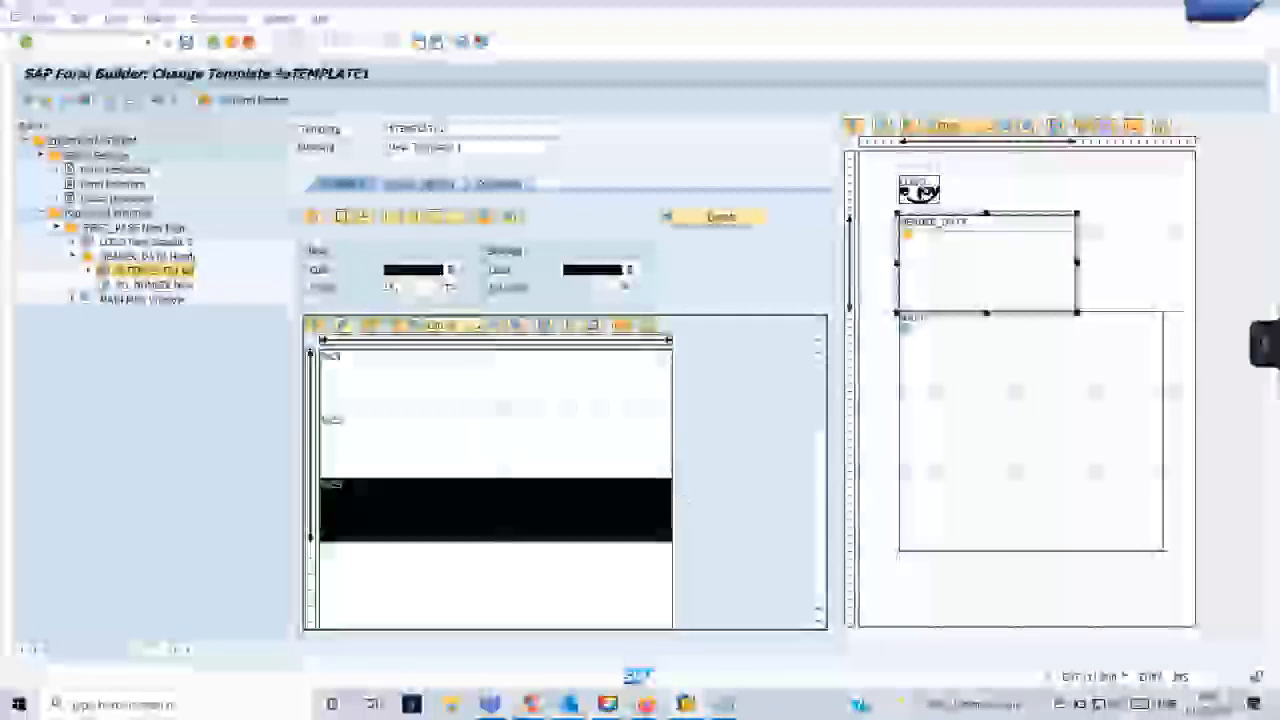
pyautogui.click(400, 380)
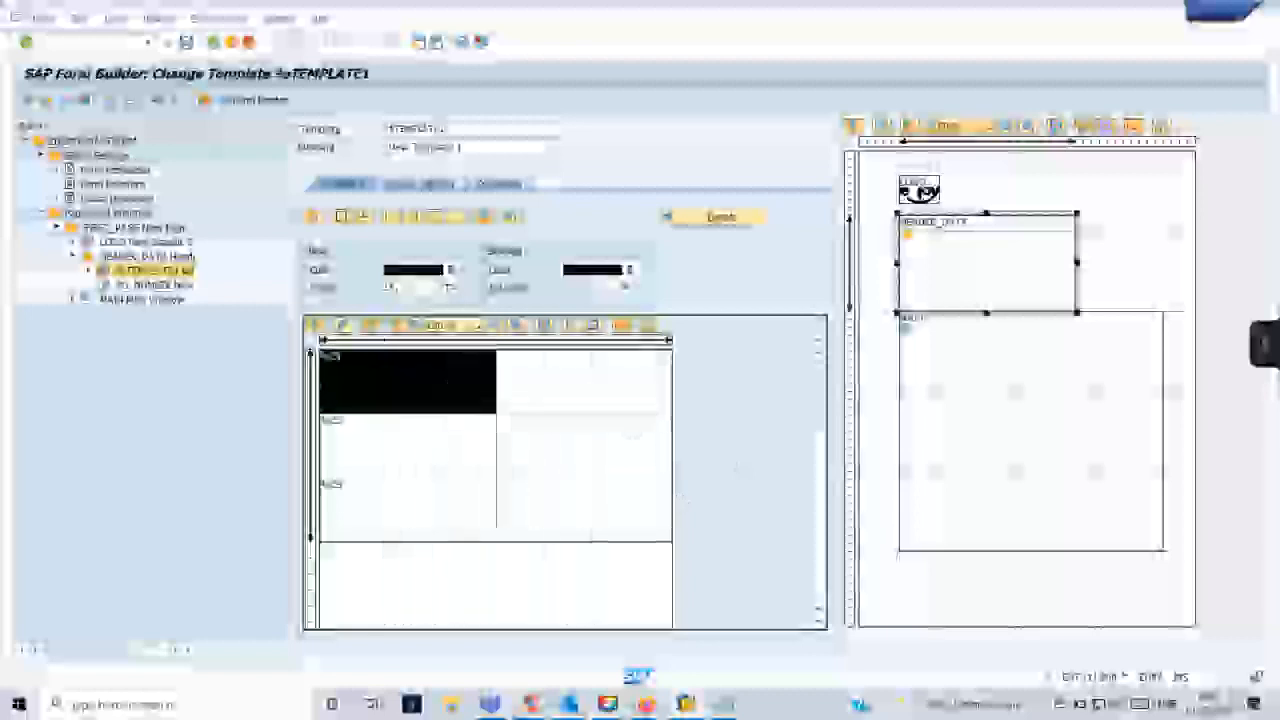
pyautogui.hotkey('ctrl', 's')
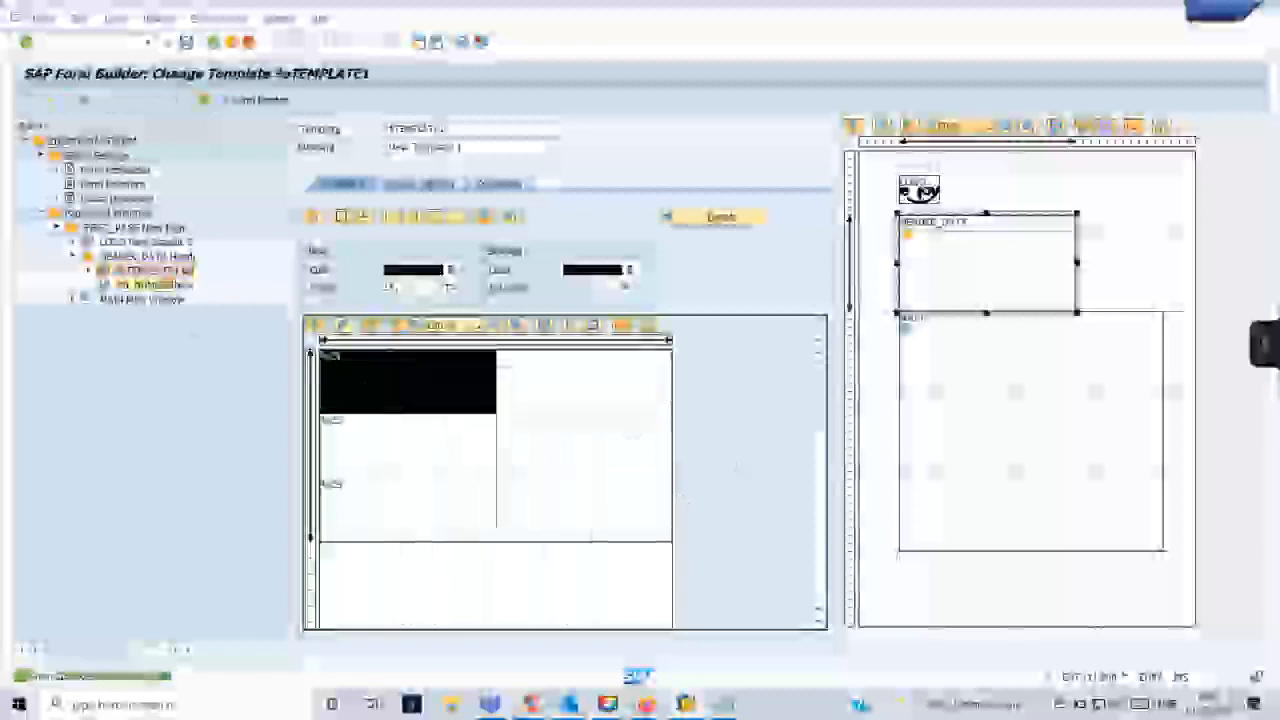
# - Delete the PO_NUMBER text node that sits beneath the template in the HEADER_DATA window
pyautogui.rightClick(120, 284)
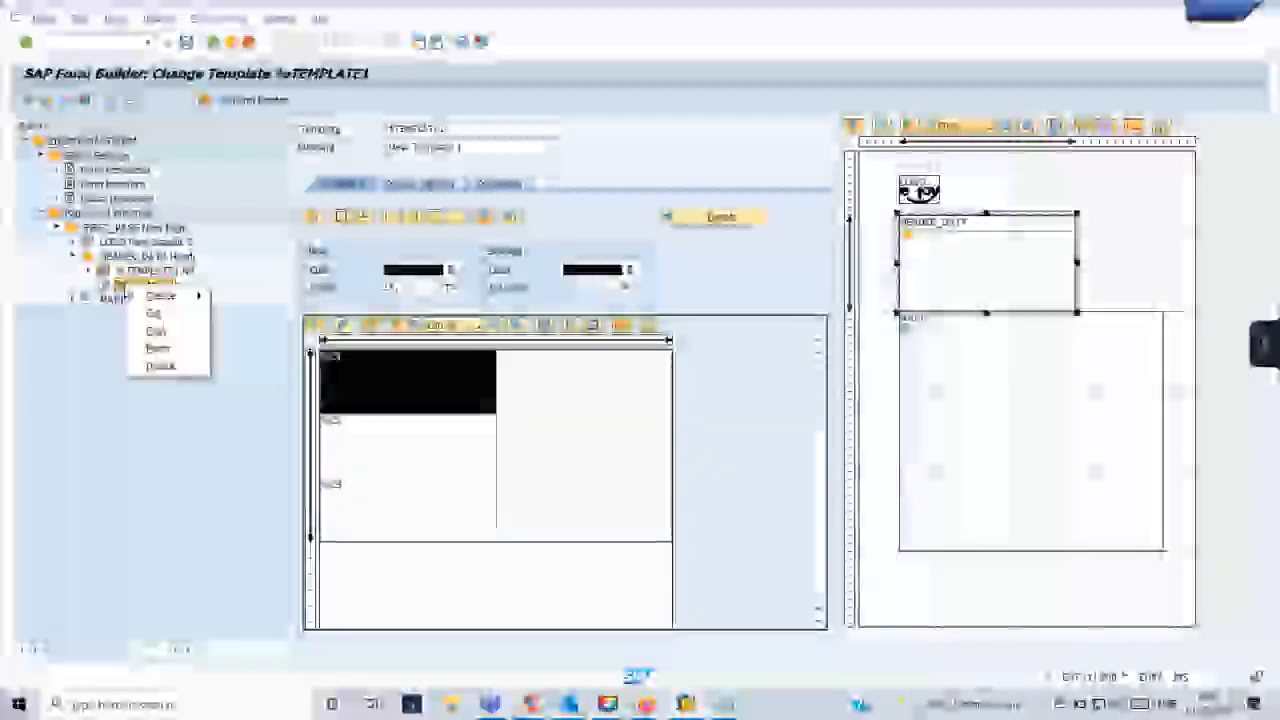
pyautogui.click(375, 400)
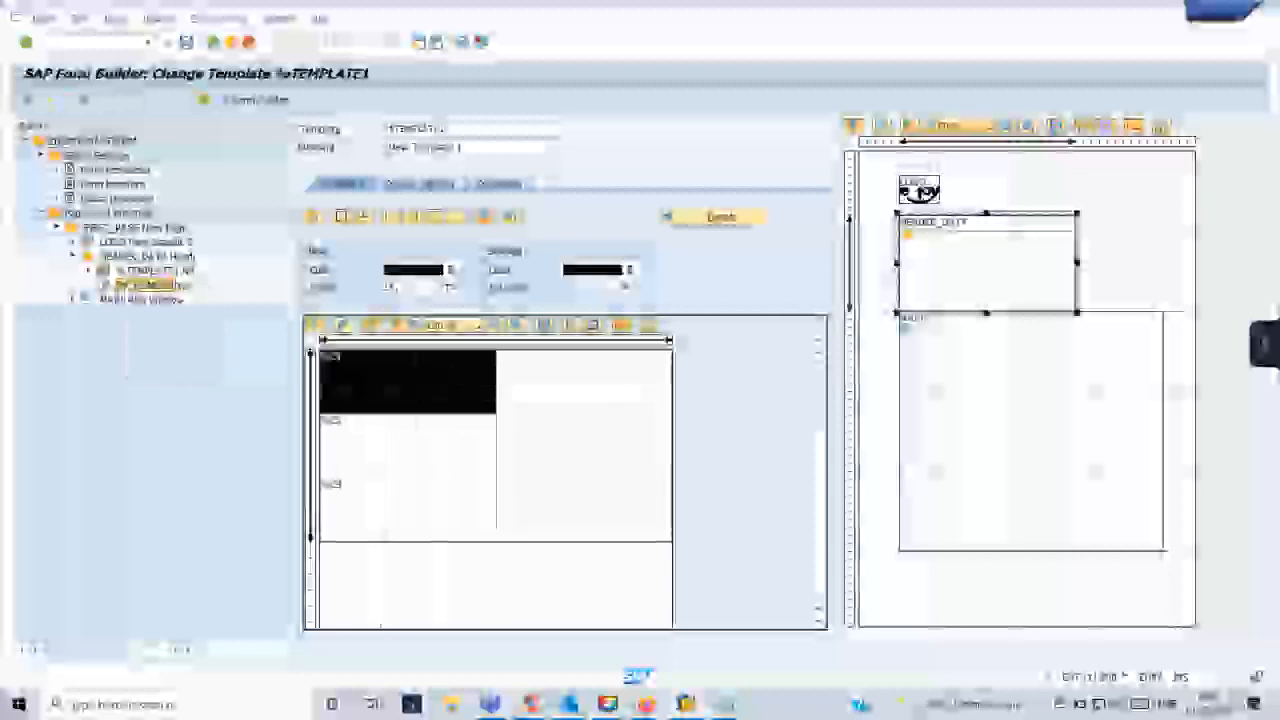
pyautogui.rightClick(157, 286)
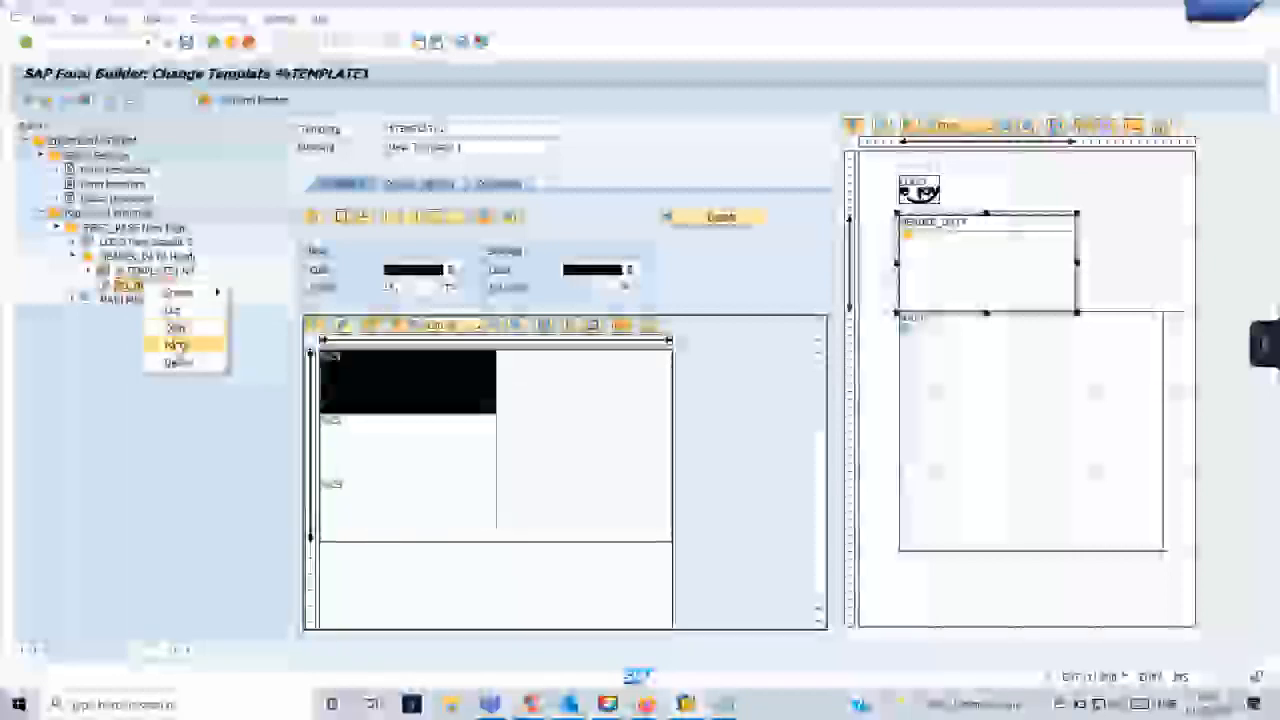
pyautogui.click(185, 360)
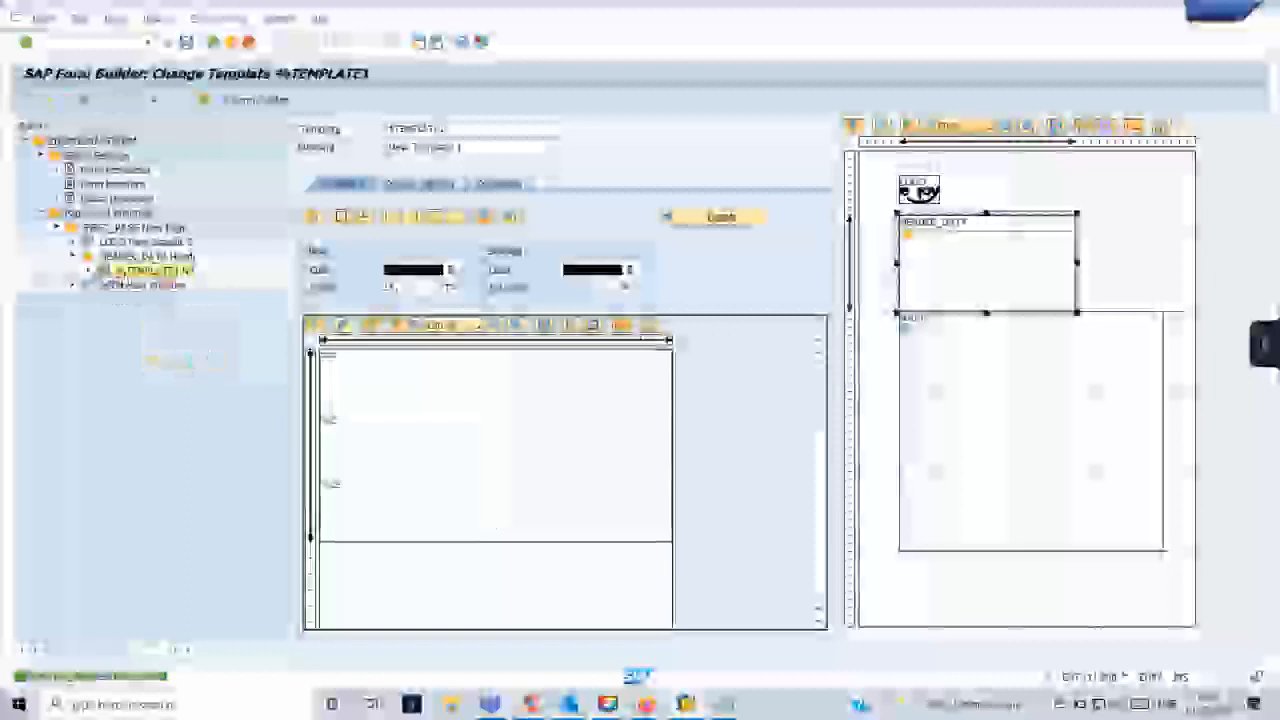
# - Create a new text node under the template in the HEADER_DATA window
pyautogui.rightClick(125, 283)
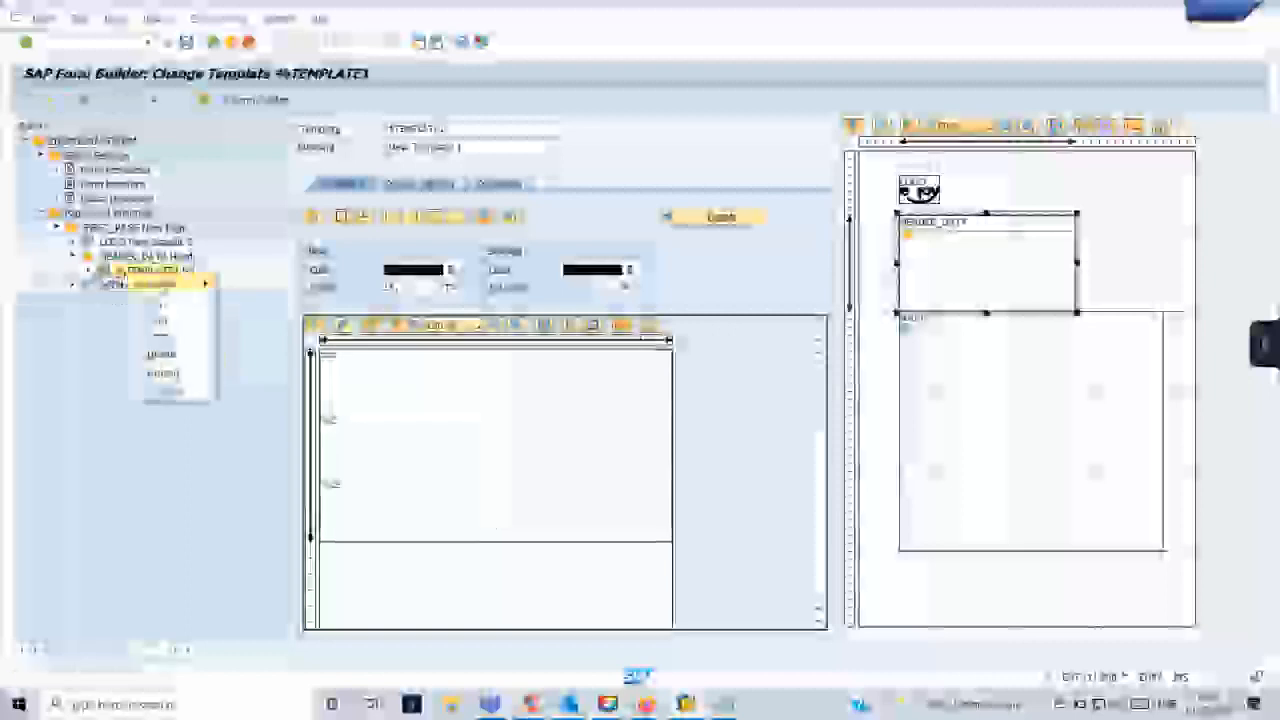
pyautogui.moveTo(180, 284)
pyautogui.click(268, 316)
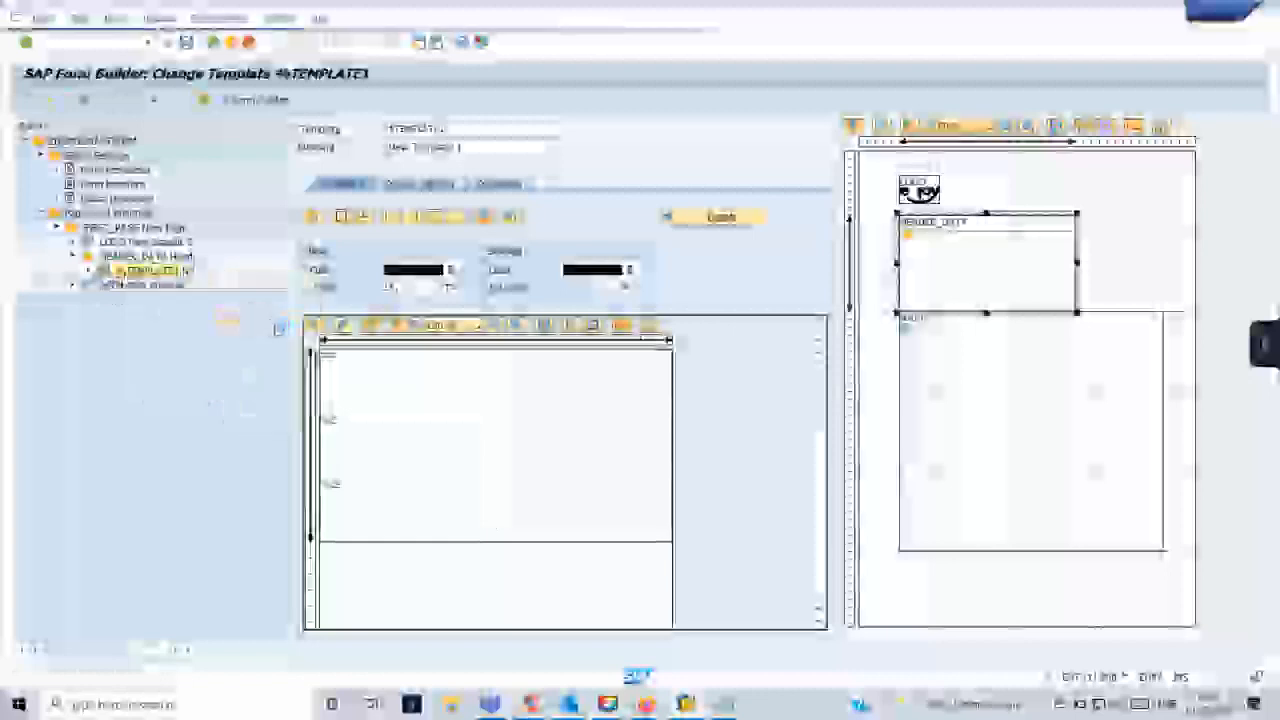
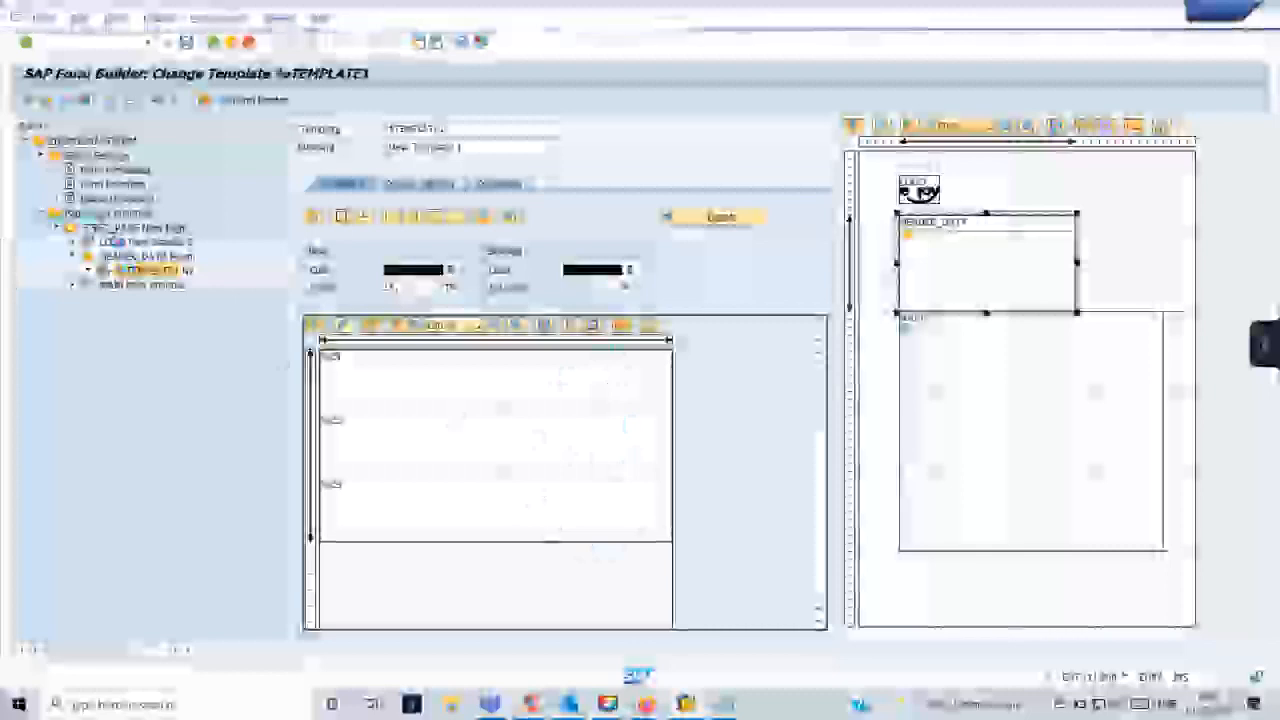
# - Rename the new text node under the HEADER_DATA window's template as LBL_PO
pyautogui.click(283, 366)
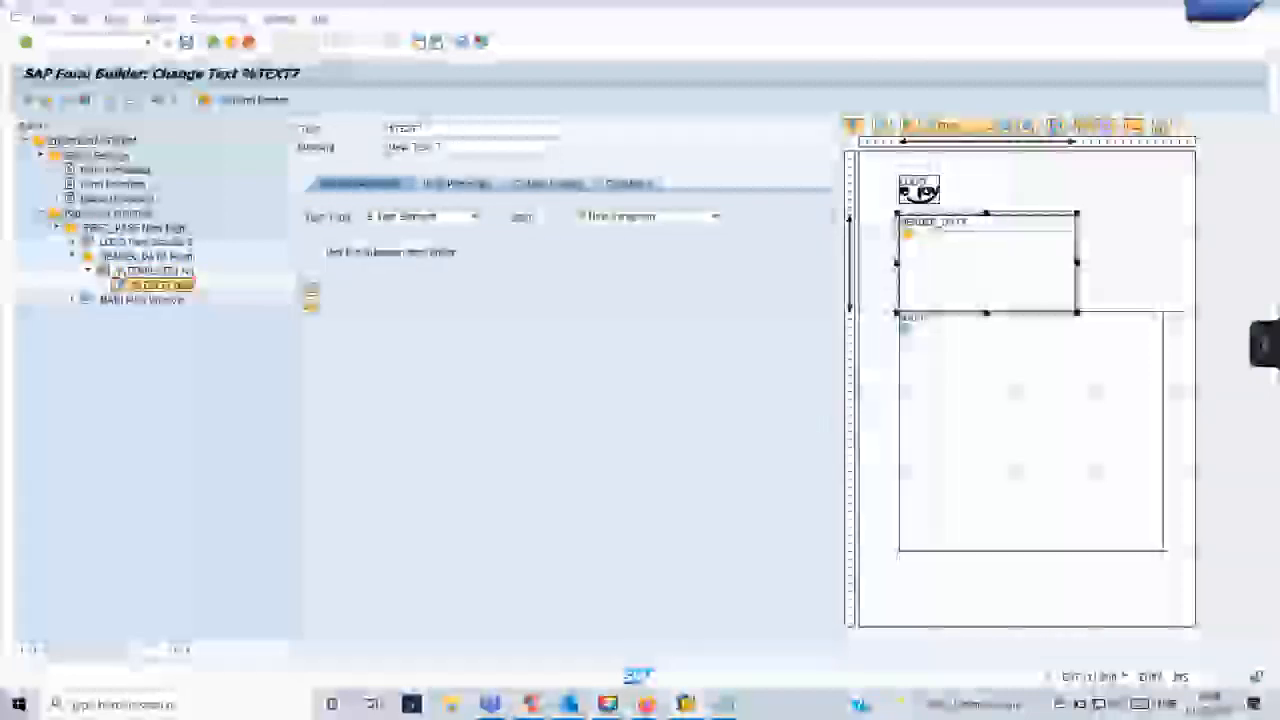
pyautogui.click(454, 128)
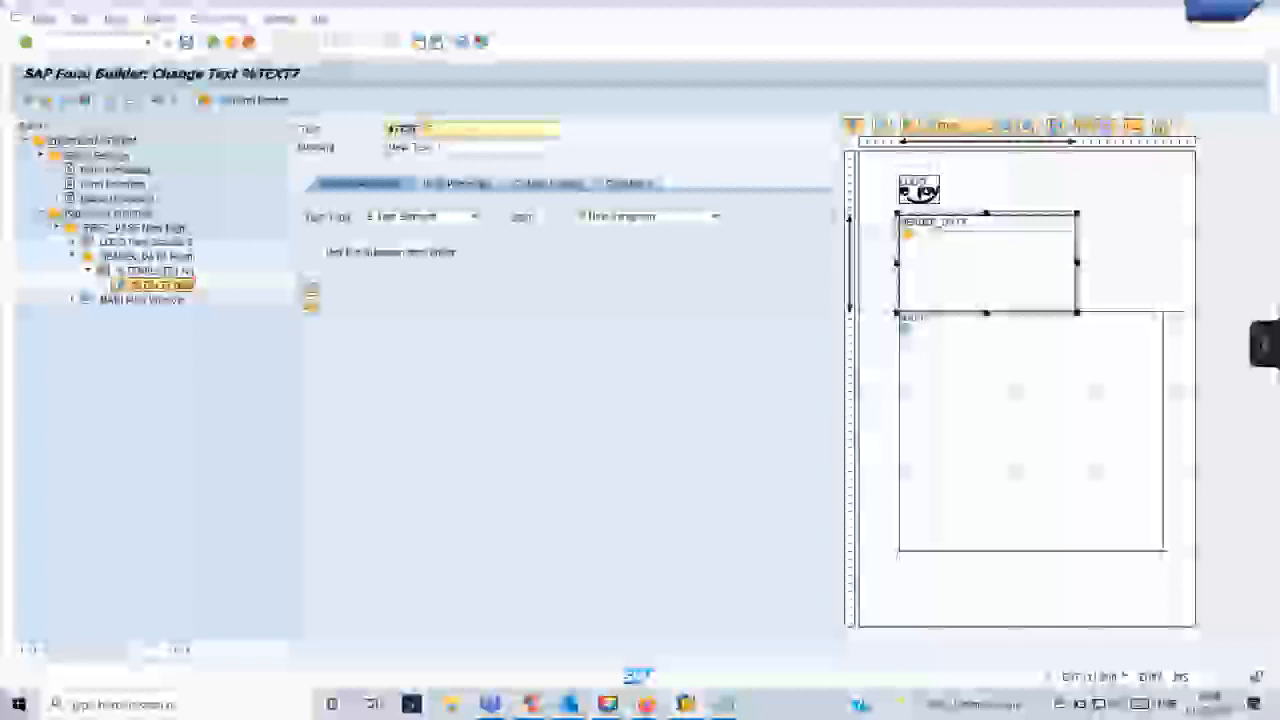
pyautogui.press('BackSpace')
pyautogui.press('BackSpace')
pyautogui.press('BackSpace')
pyautogui.press('BackSpace')
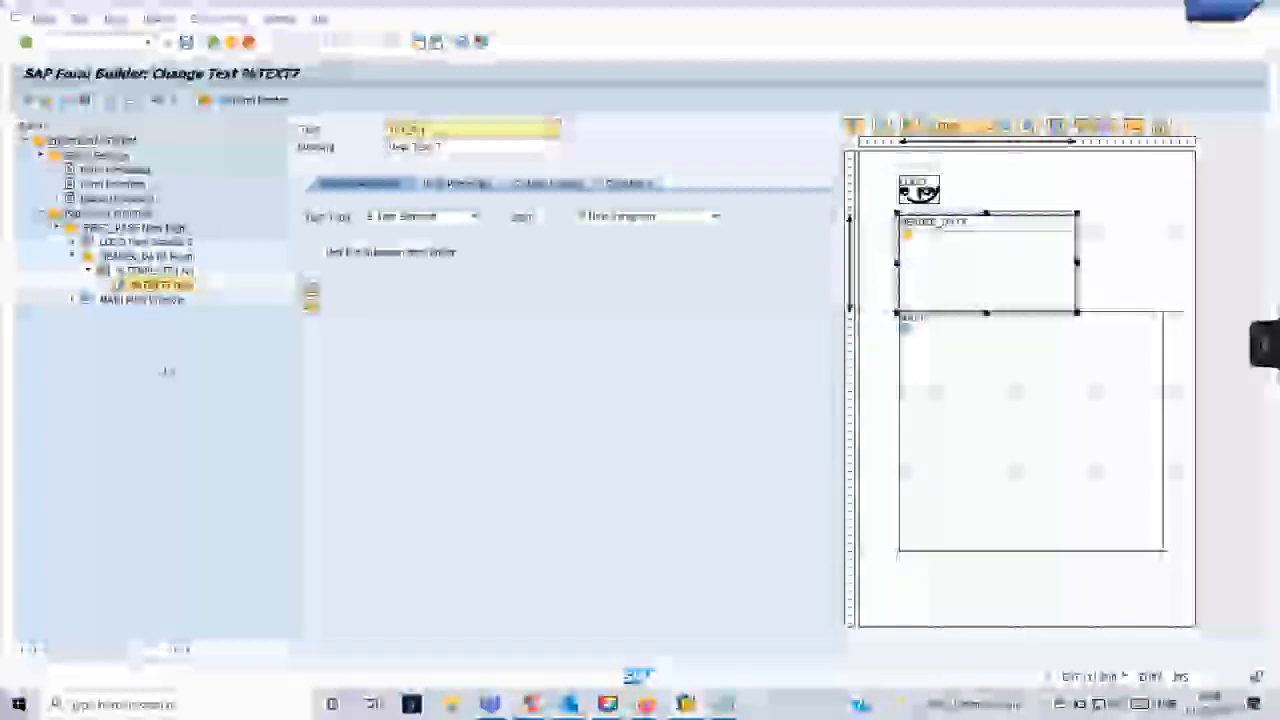
pyautogui.click(167, 372)
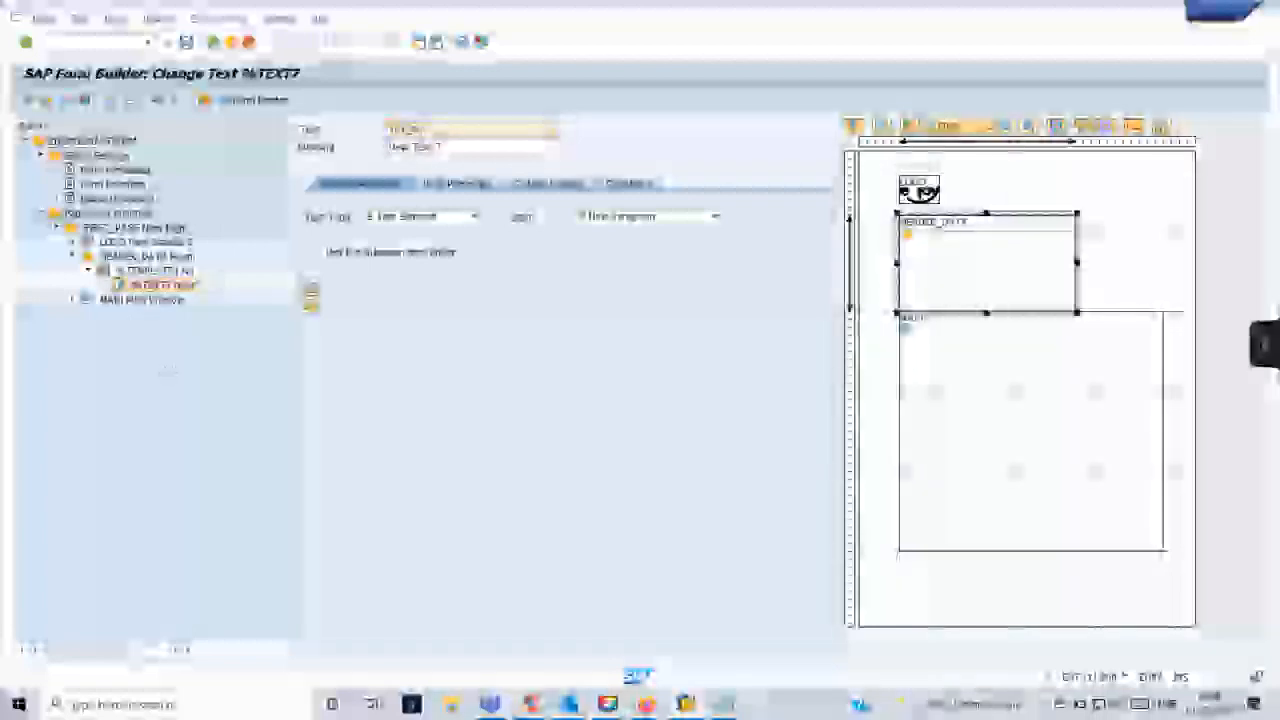
# - Create two more text nodes under the template in the HEADER_DATA window
pyautogui.rightClick(165, 272)
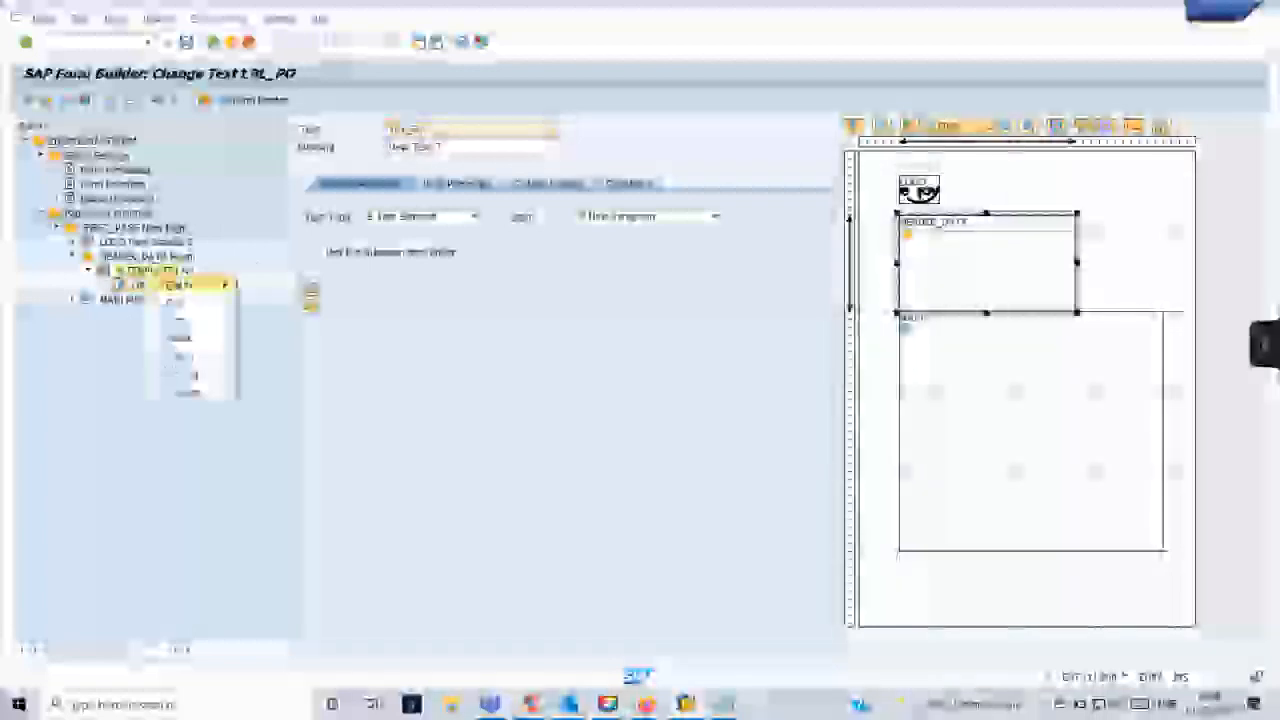
pyautogui.moveTo(190, 285)
pyautogui.click(263, 320)
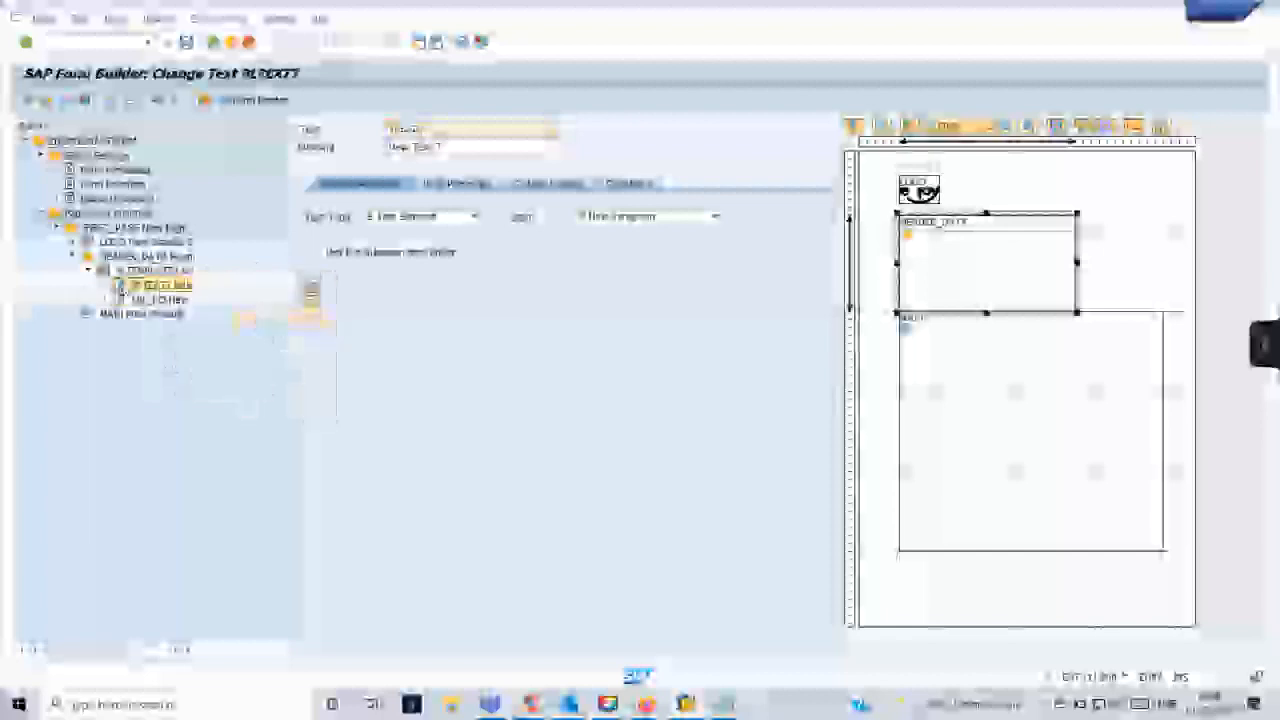
pyautogui.rightClick(165, 271)
pyautogui.moveTo(190, 277)
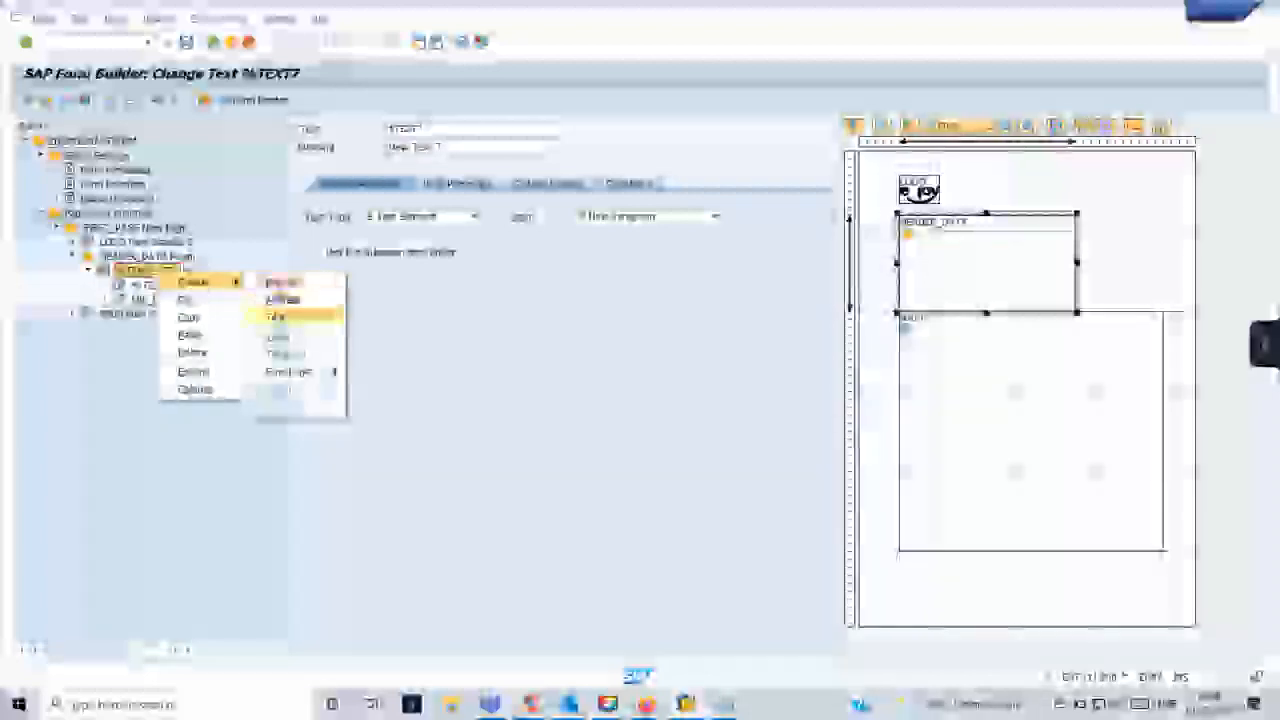
pyautogui.click(280, 314)
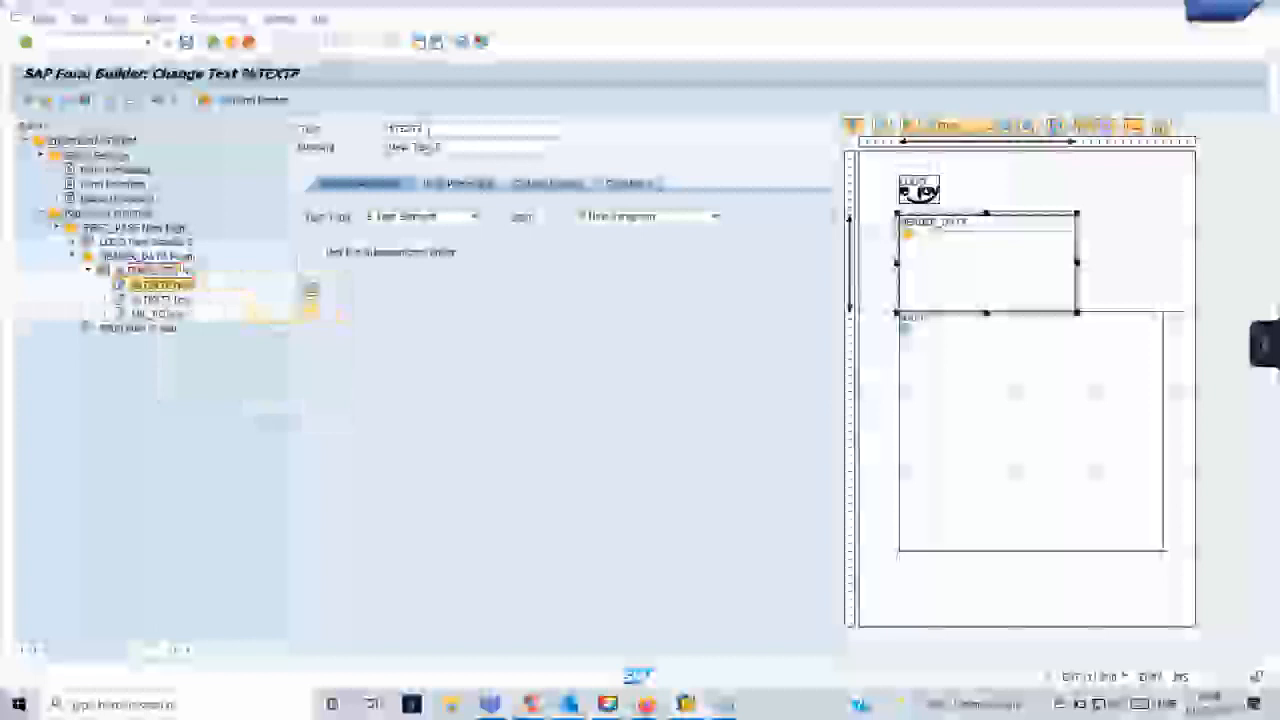
# - Rename the newest text node under the template as LB_CREATED_ON
pyautogui.moveTo(423, 131); pyautogui.dragTo(387, 130)
pyautogui.write('txt_')
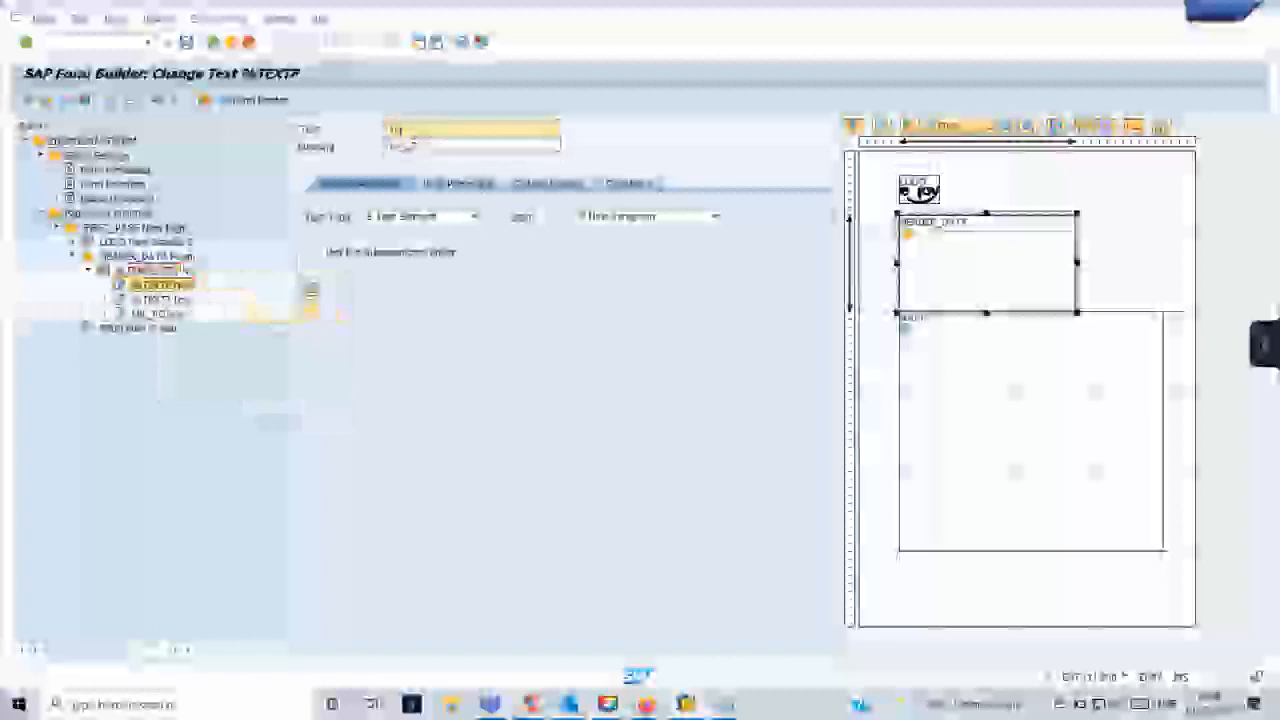
pyautogui.write('billing')
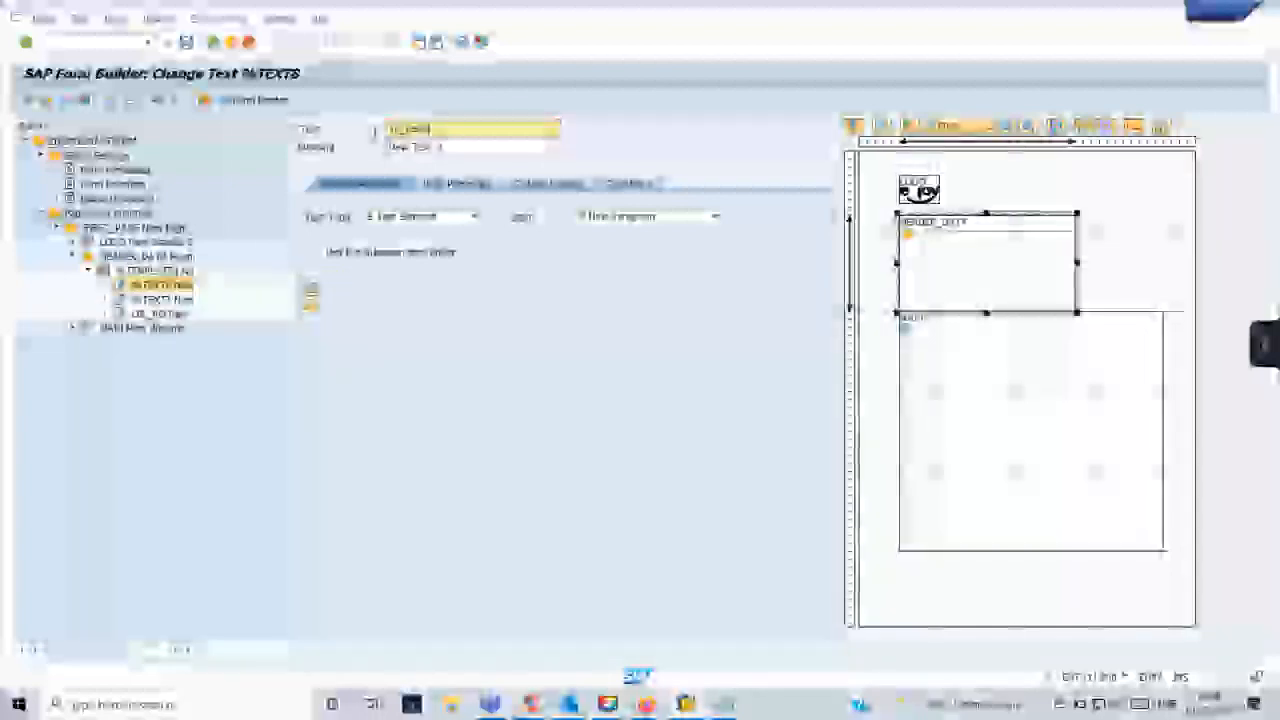
pyautogui.write('g')
pyautogui.moveTo(682, 706)
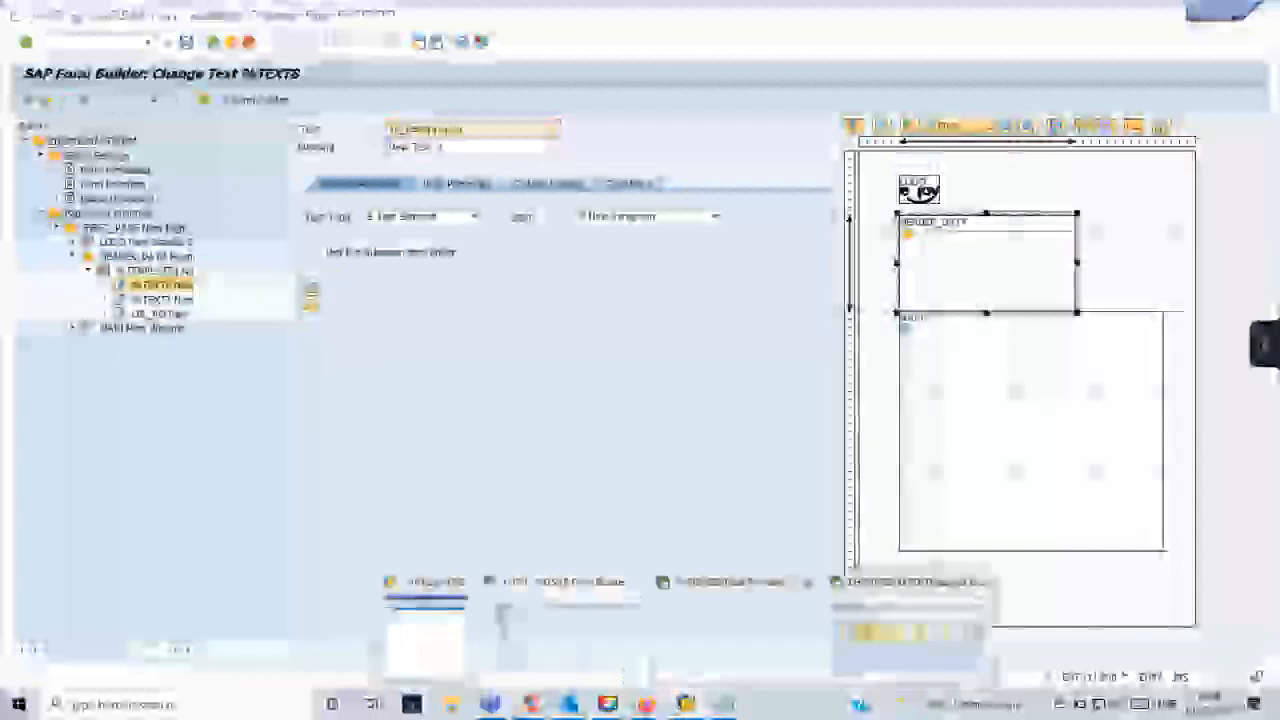
pyautogui.click(735, 630)
pyautogui.hotkey('alt', 'Tab')
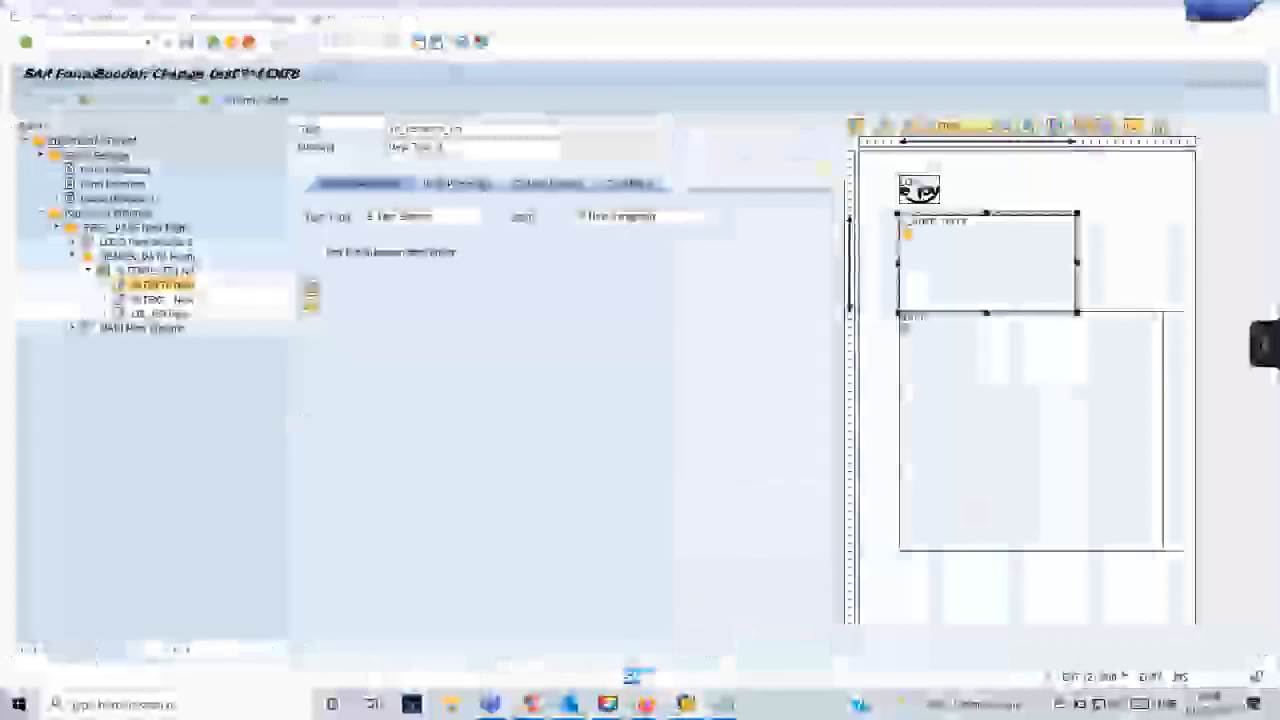
pyautogui.press('Return')
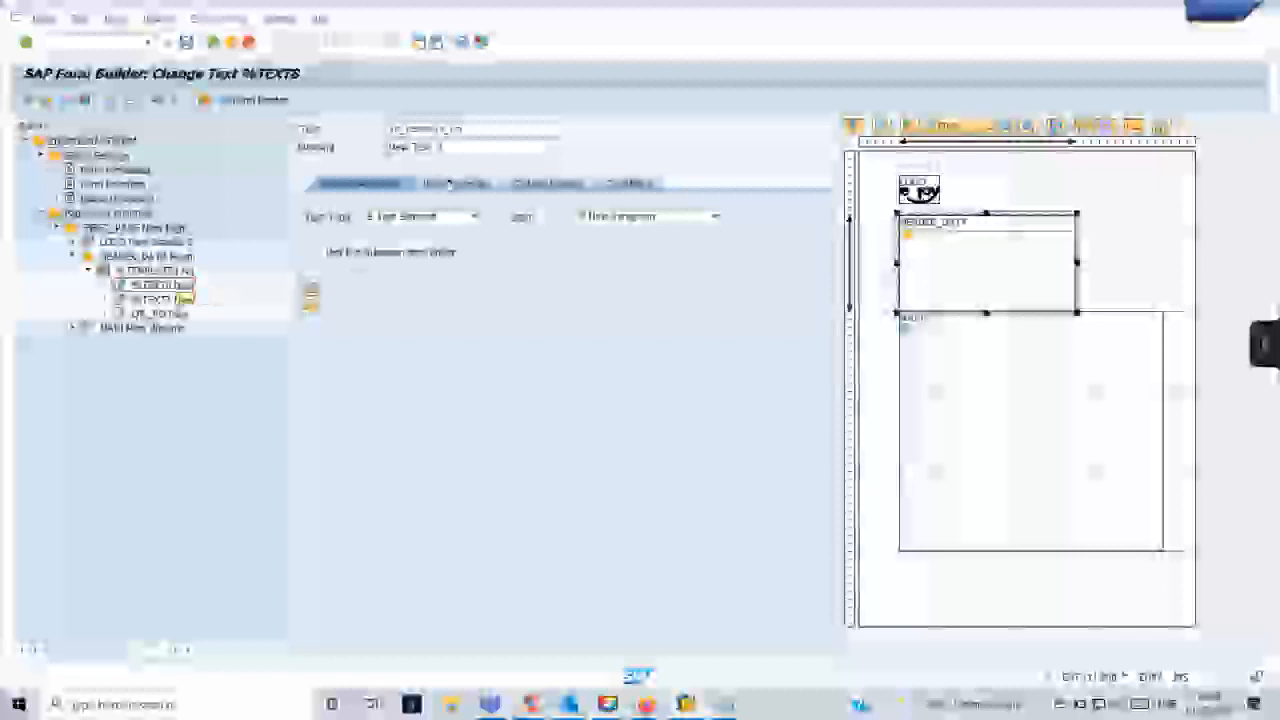
pyautogui.click(473, 148)
pyautogui.doubleClick(473, 148)
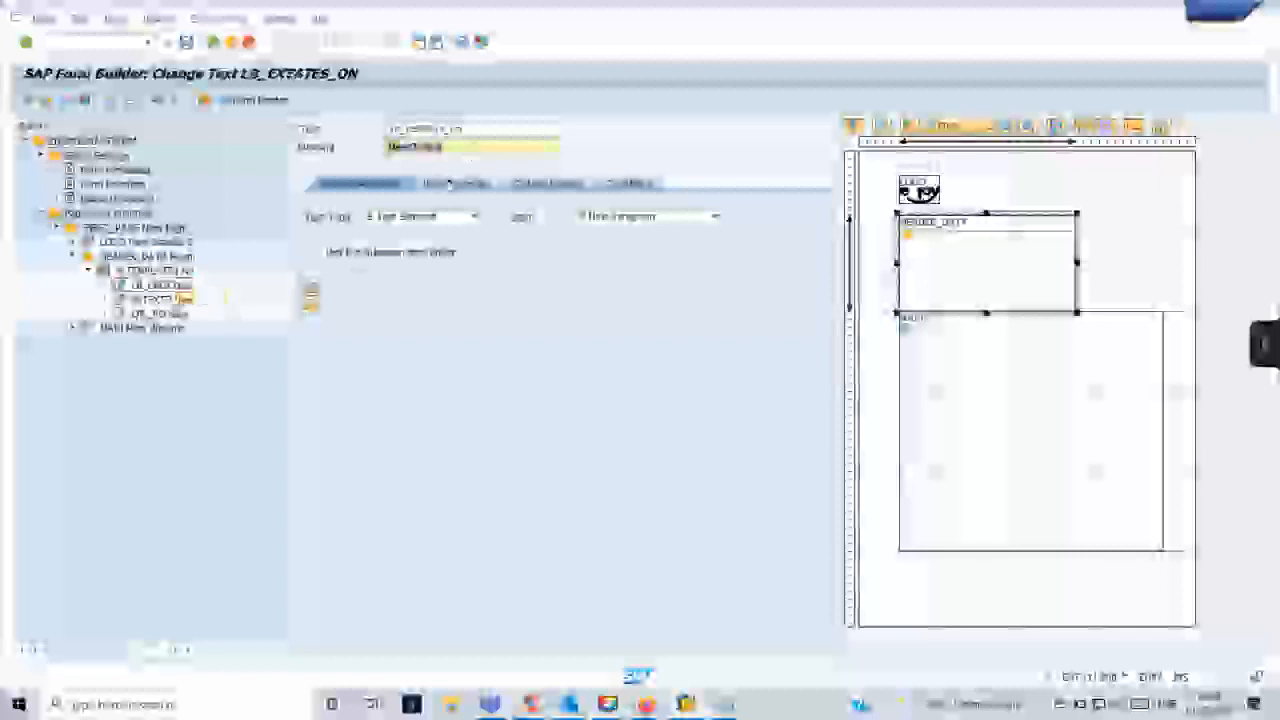
# - Shorten the name of the first text node under the template to LB_ON
pyautogui.click(479, 129)
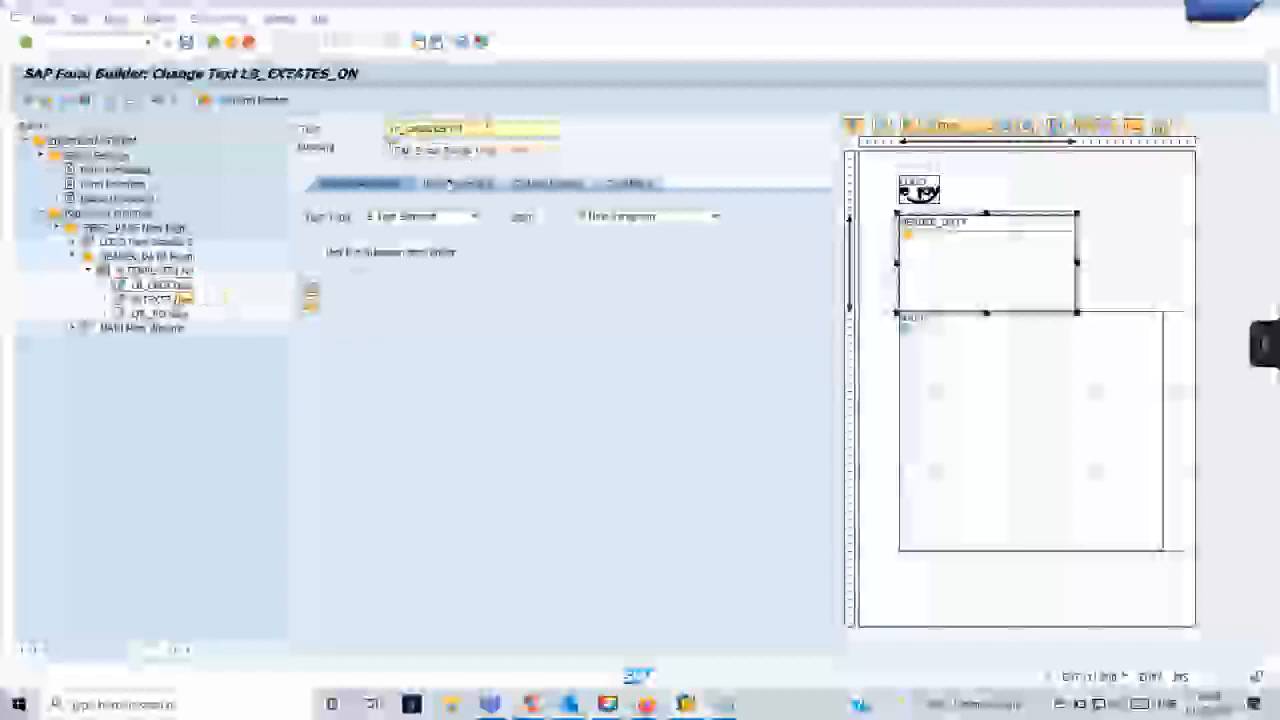
pyautogui.press('BackSpace')
pyautogui.press('BackSpace')
pyautogui.press('BackSpace')
pyautogui.press('BackSpace')
pyautogui.press('BackSpace')
pyautogui.press('BackSpace')
pyautogui.press('BackSpace')
pyautogui.press('BackSpace')
pyautogui.press('BackSpace')
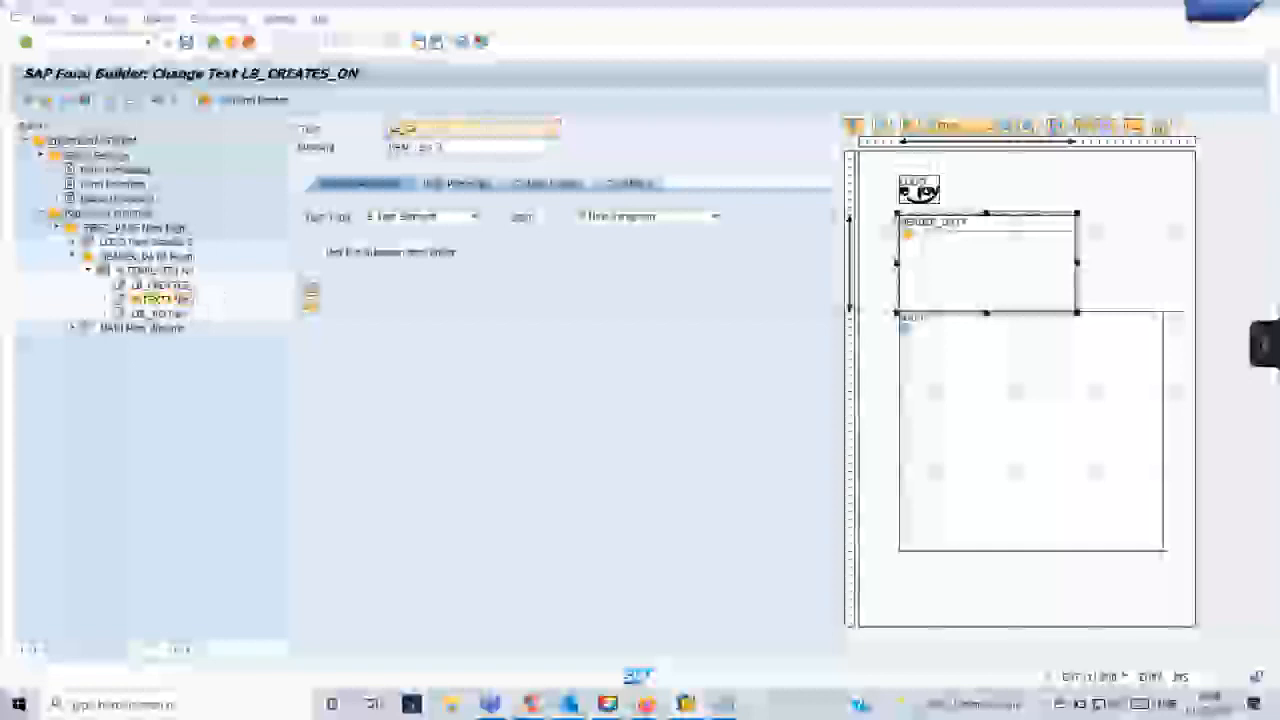
pyautogui.rightClick(160, 300)
pyautogui.moveTo(193, 313)
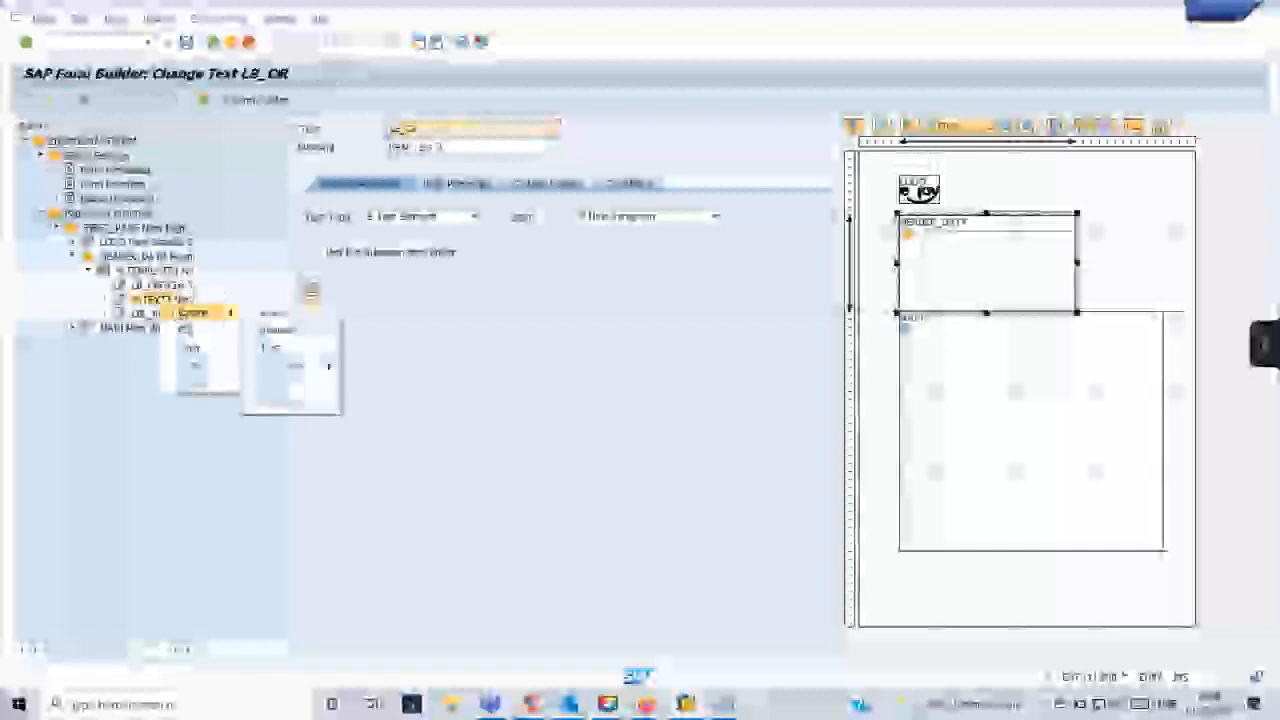
pyautogui.click(207, 384)
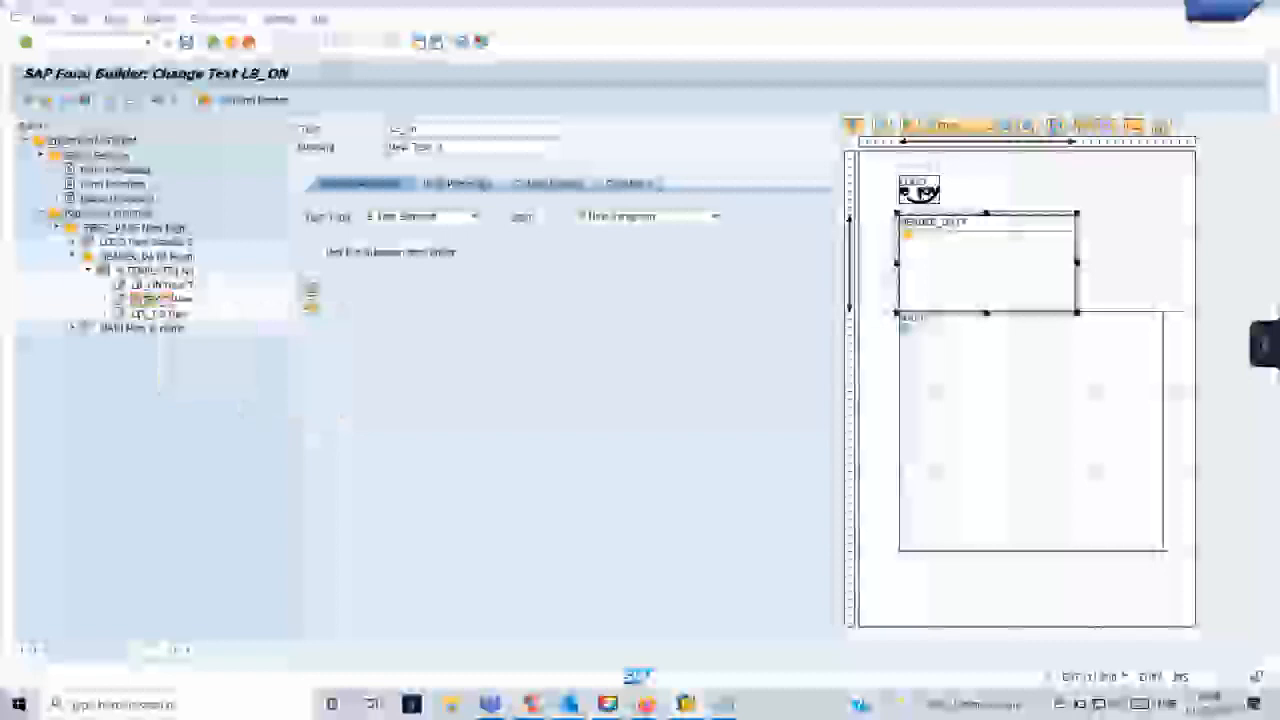
# - Rename the middle text node under the template as LB_BY
pyautogui.doubleClick(157, 300)
pyautogui.moveTo(428, 129); pyautogui.dragTo(388, 130)
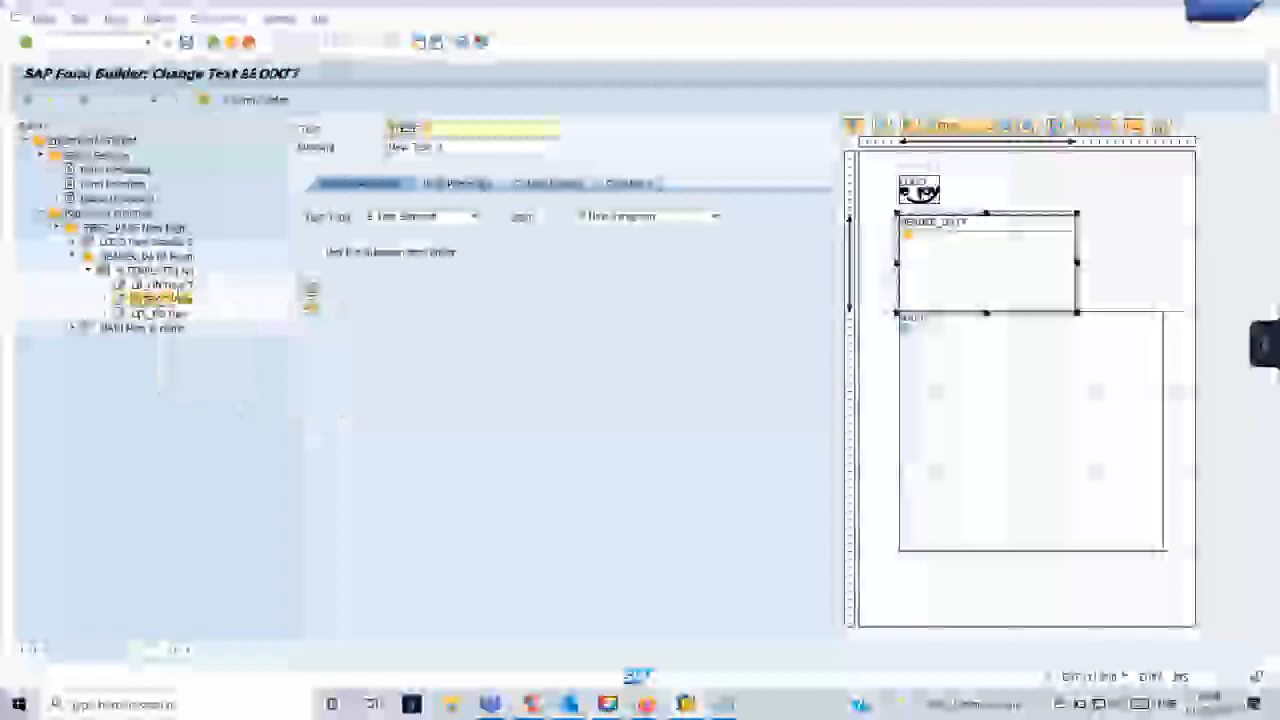
pyautogui.write('LB_N')
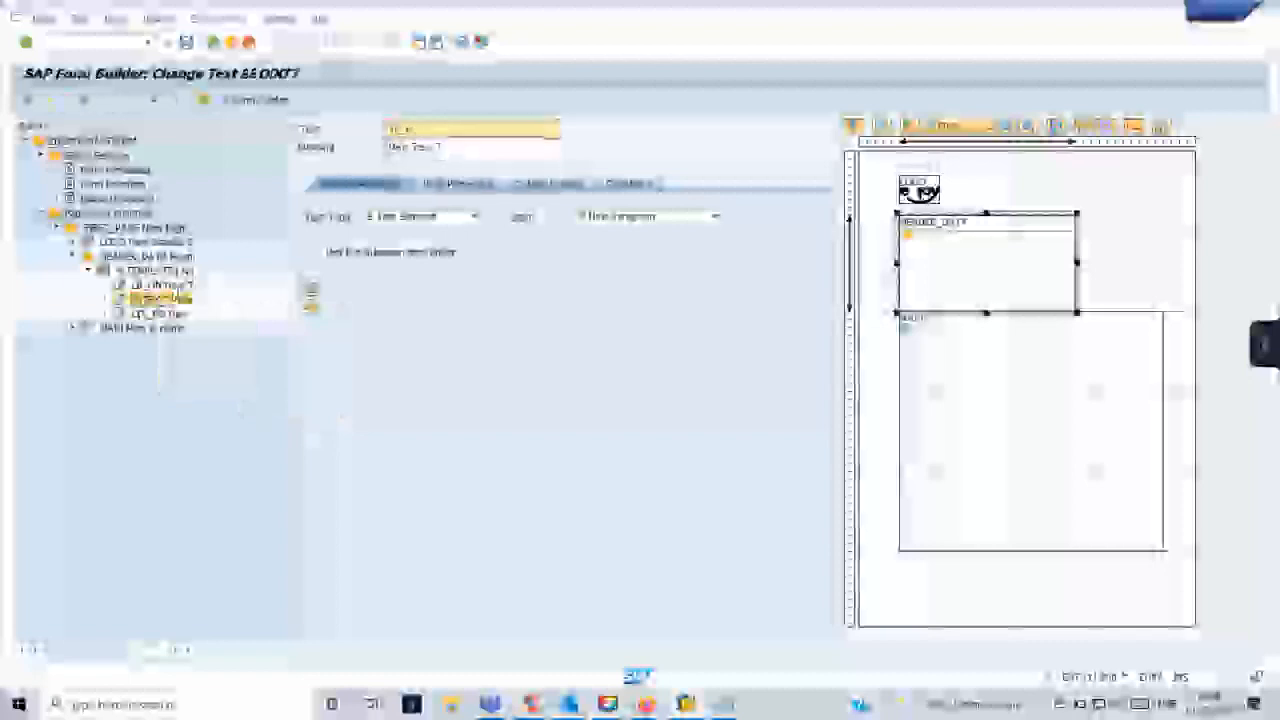
pyautogui.write('T')
pyautogui.press('Return')
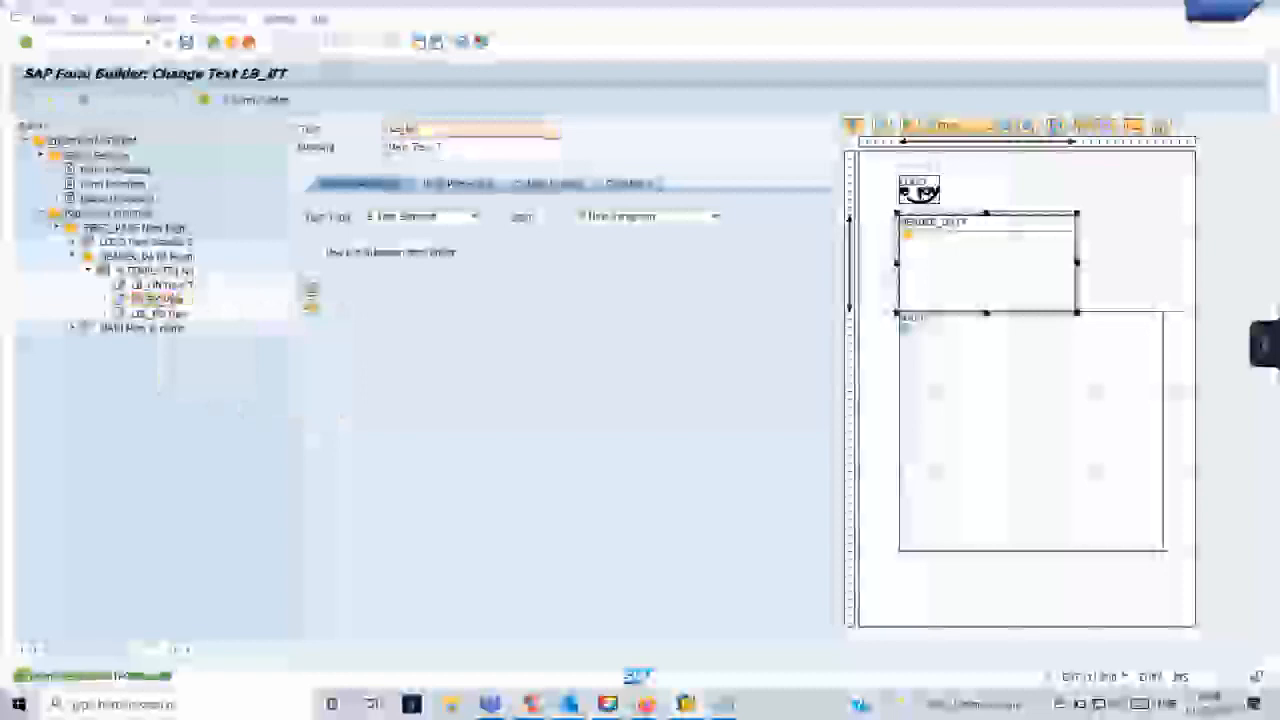
# - Enter the PO number label in the LBL_PO text node's full-page editor and return to the form
pyautogui.doubleClick(175, 285)
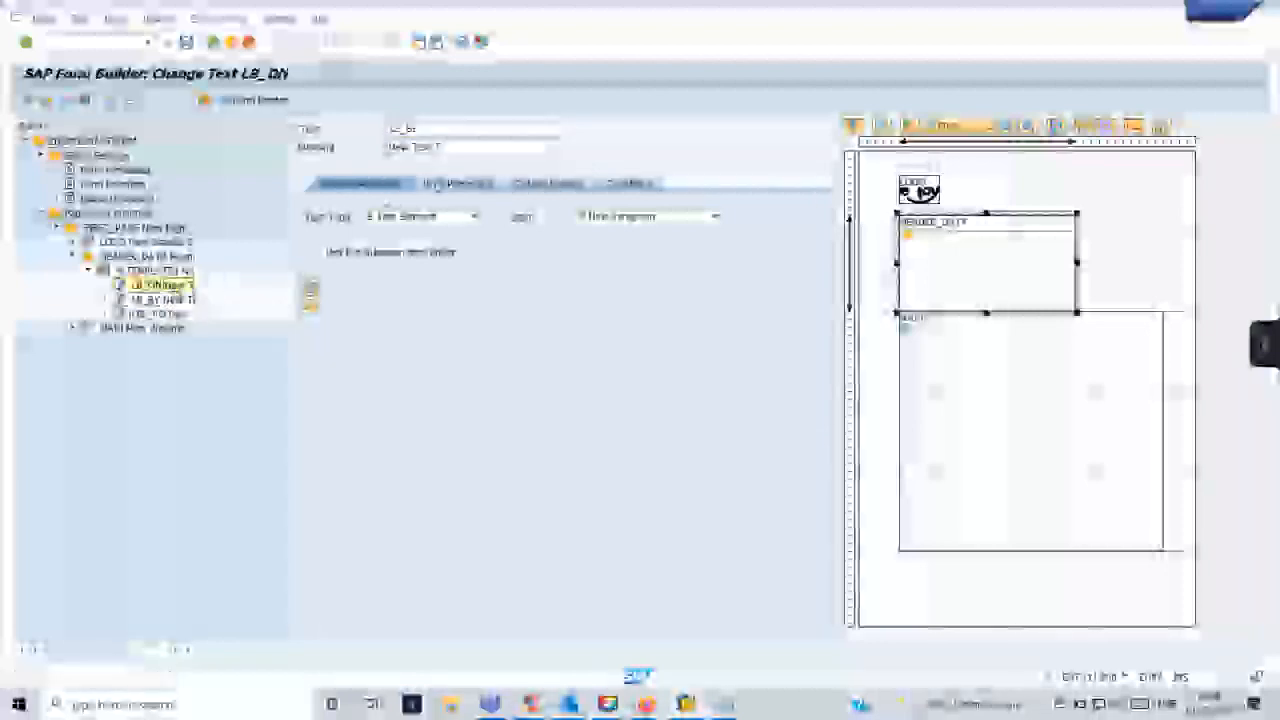
pyautogui.doubleClick(168, 315)
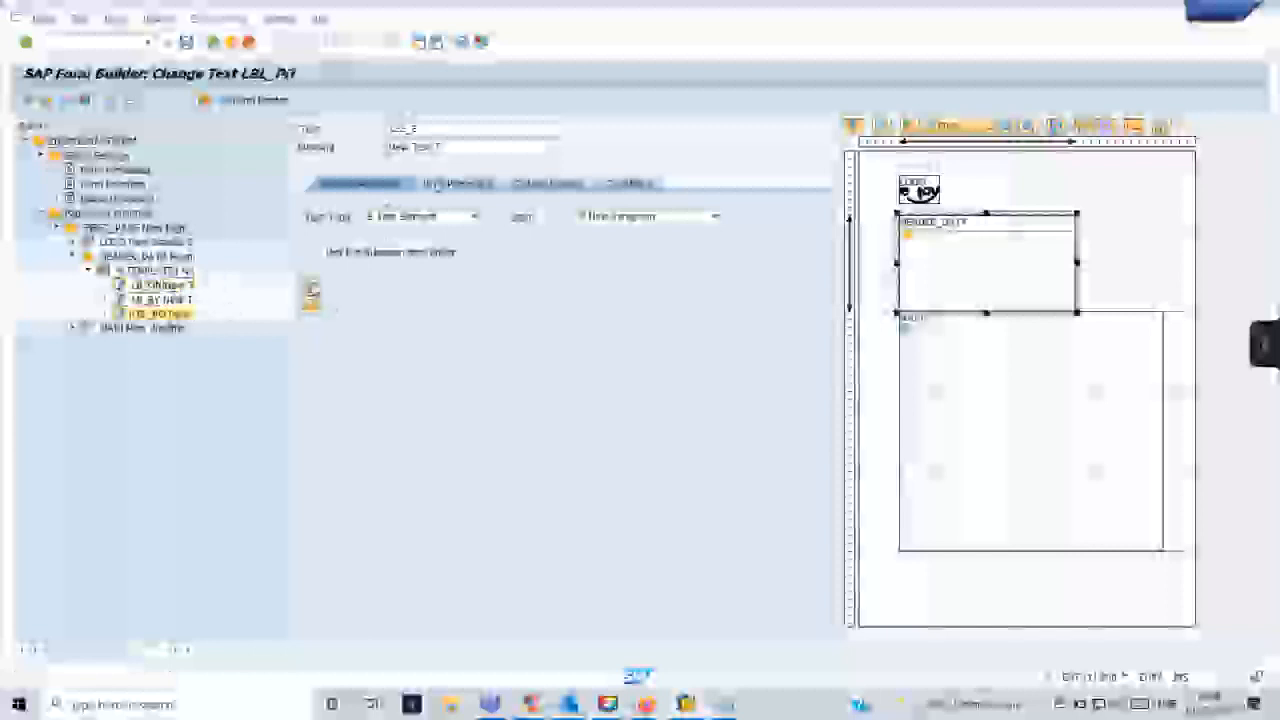
pyautogui.click(312, 292)
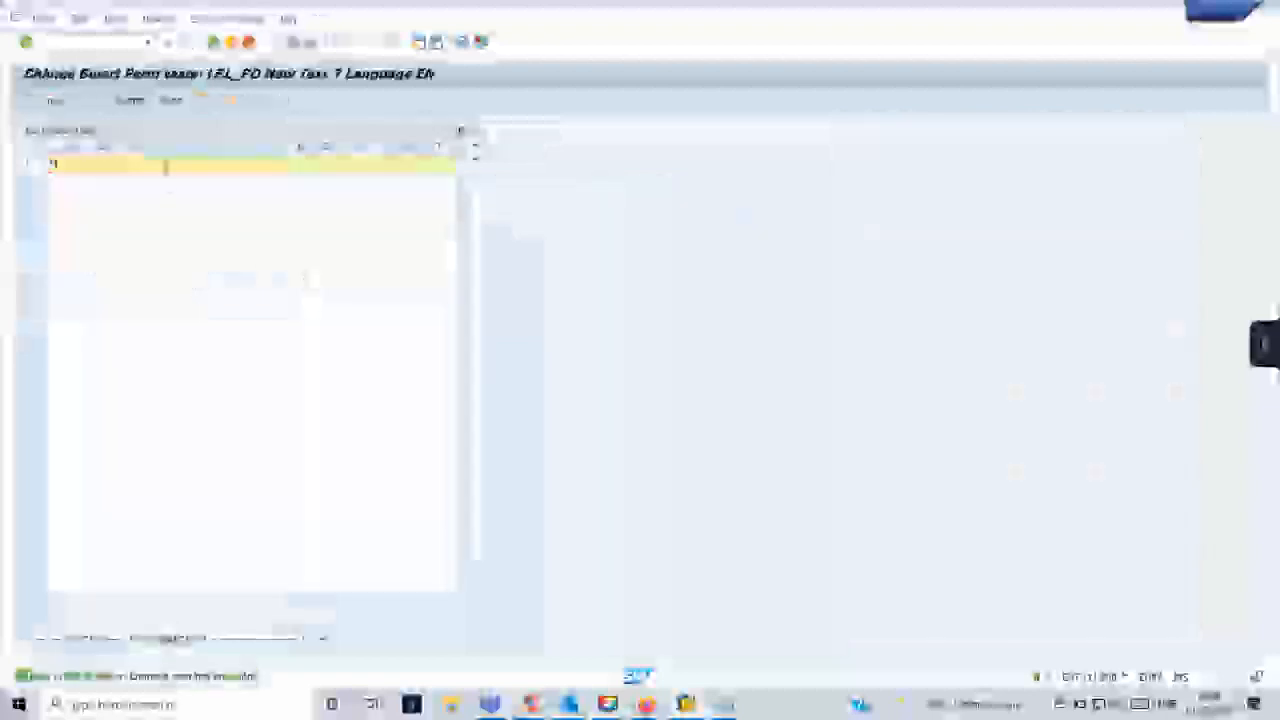
pyautogui.write('Purchase')
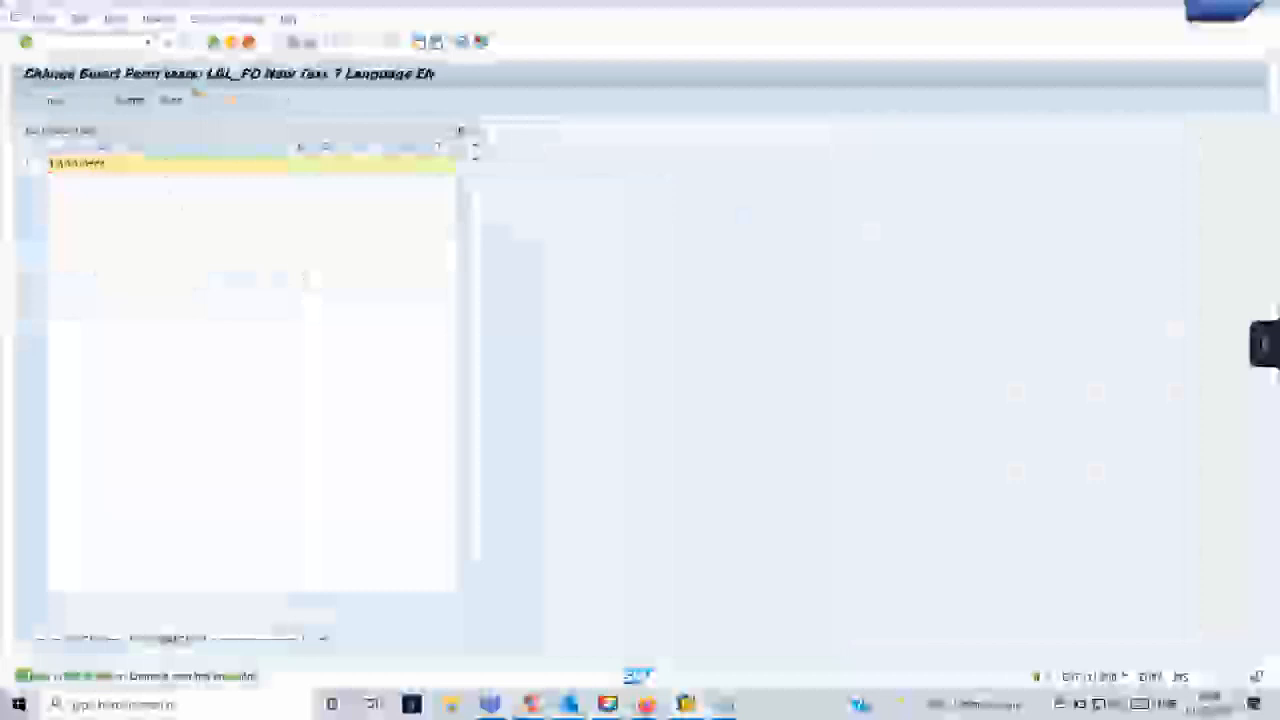
pyautogui.click(215, 44)
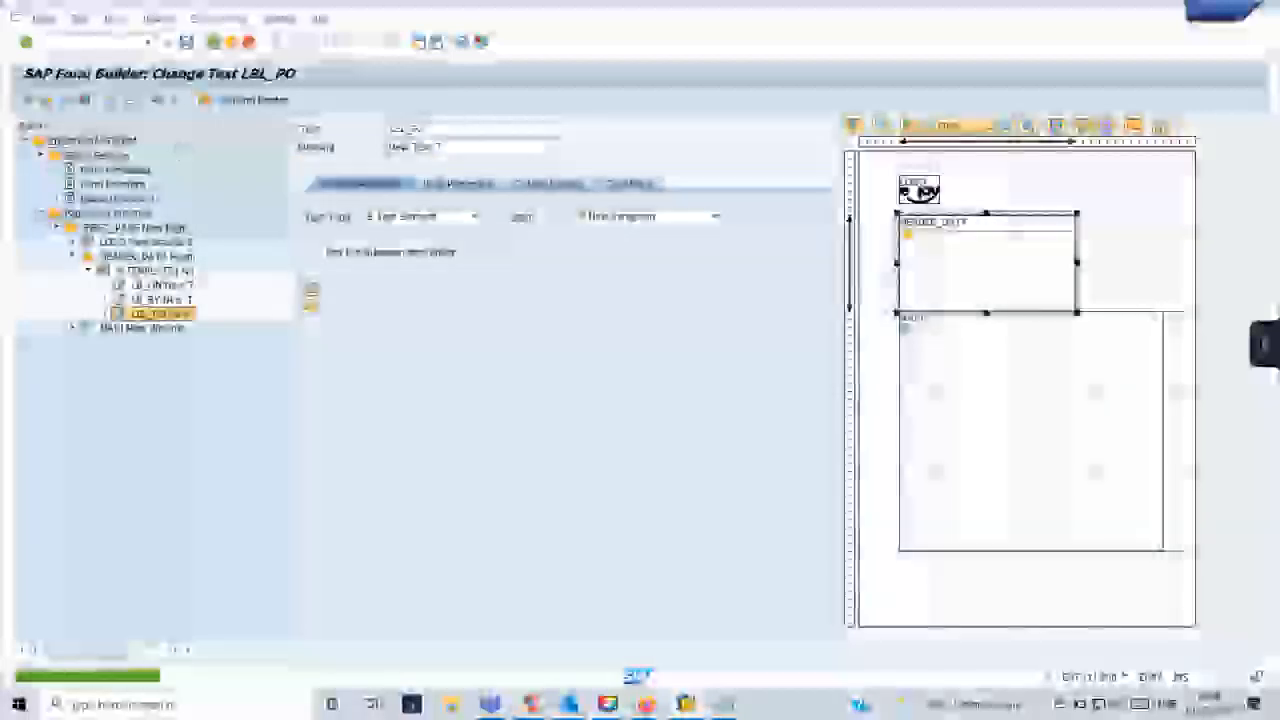
# - Enter the created-by label in the LB_BY text node's full-page editor and return to the form
pyautogui.click(160, 299)
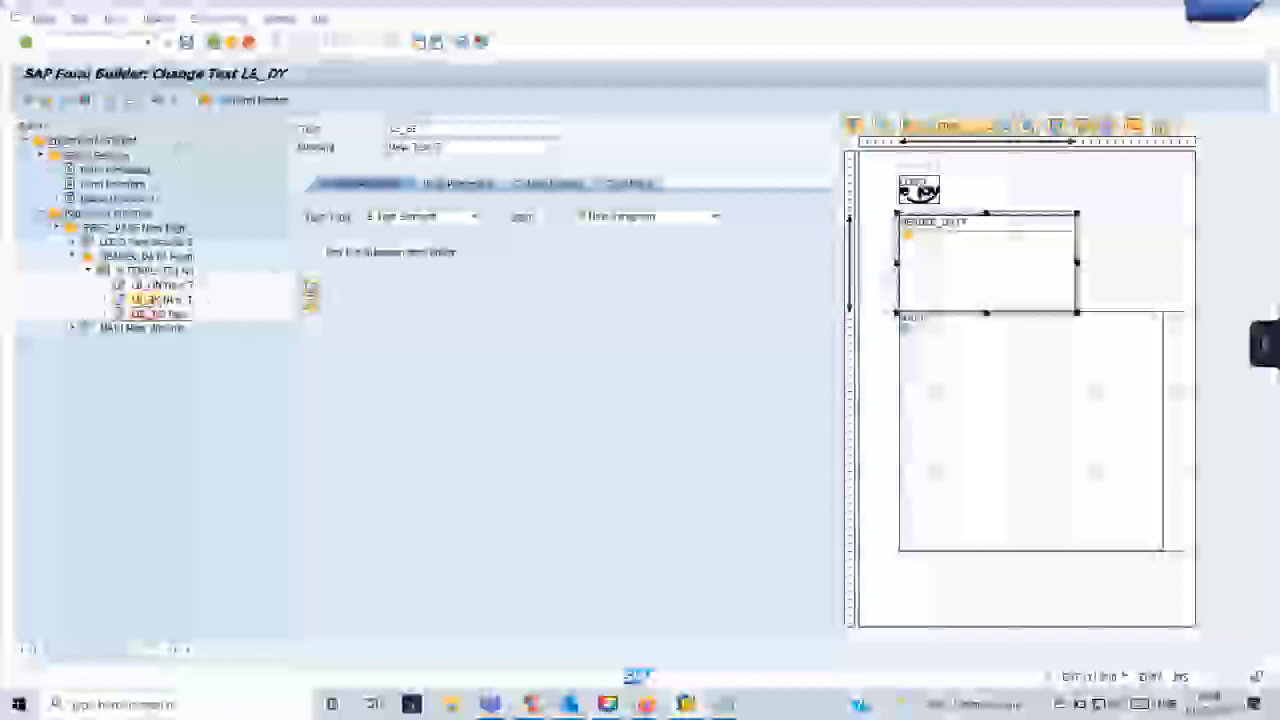
pyautogui.click(310, 295)
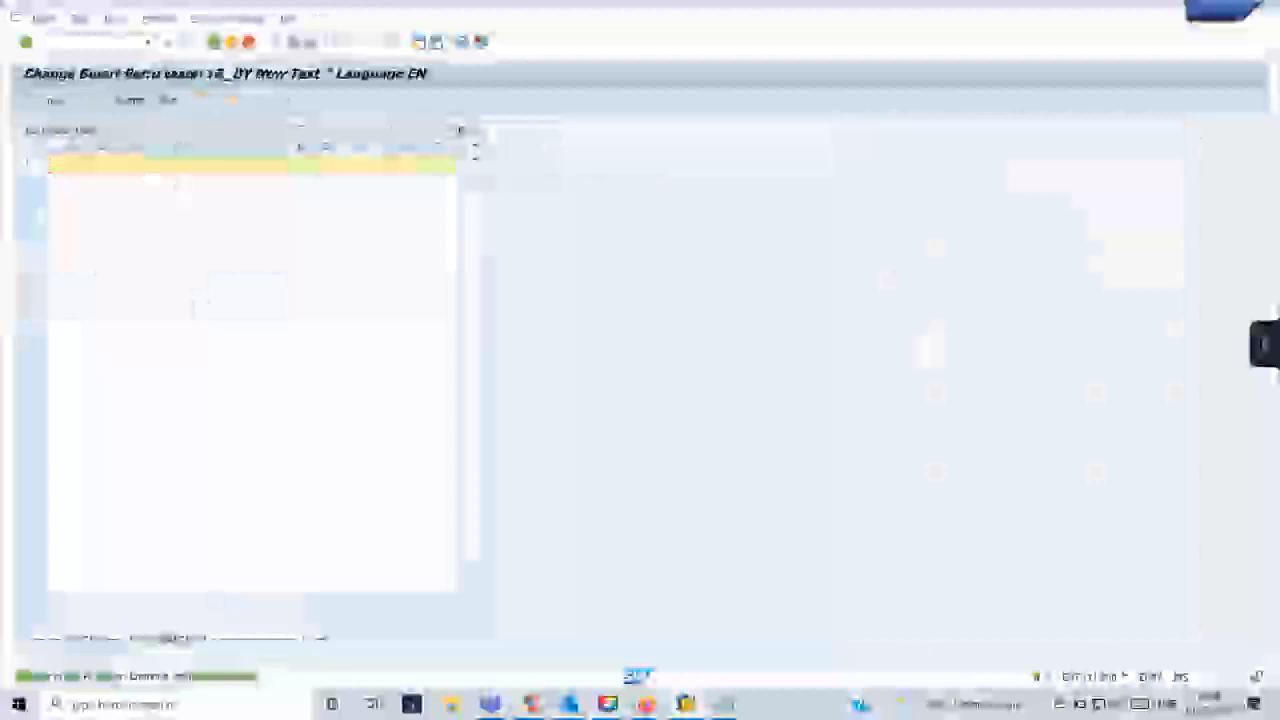
pyautogui.write('Payment')
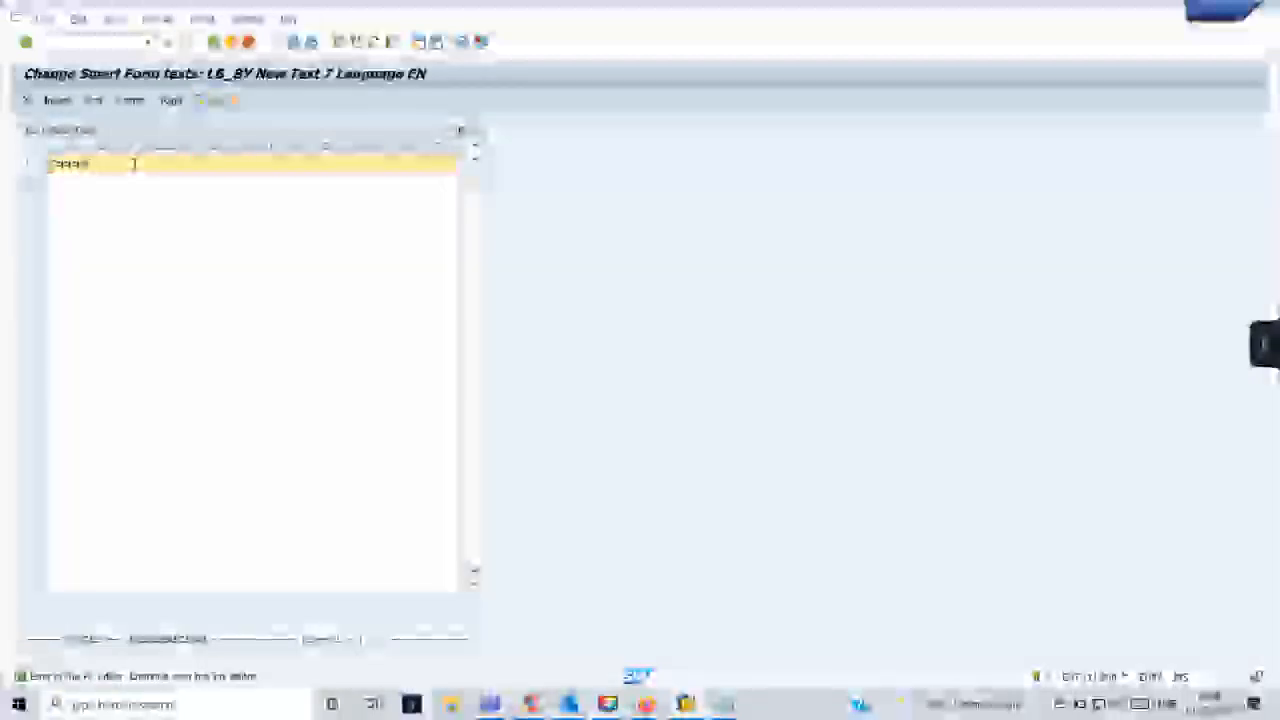
pyautogui.write('t')
pyautogui.click(214, 43)
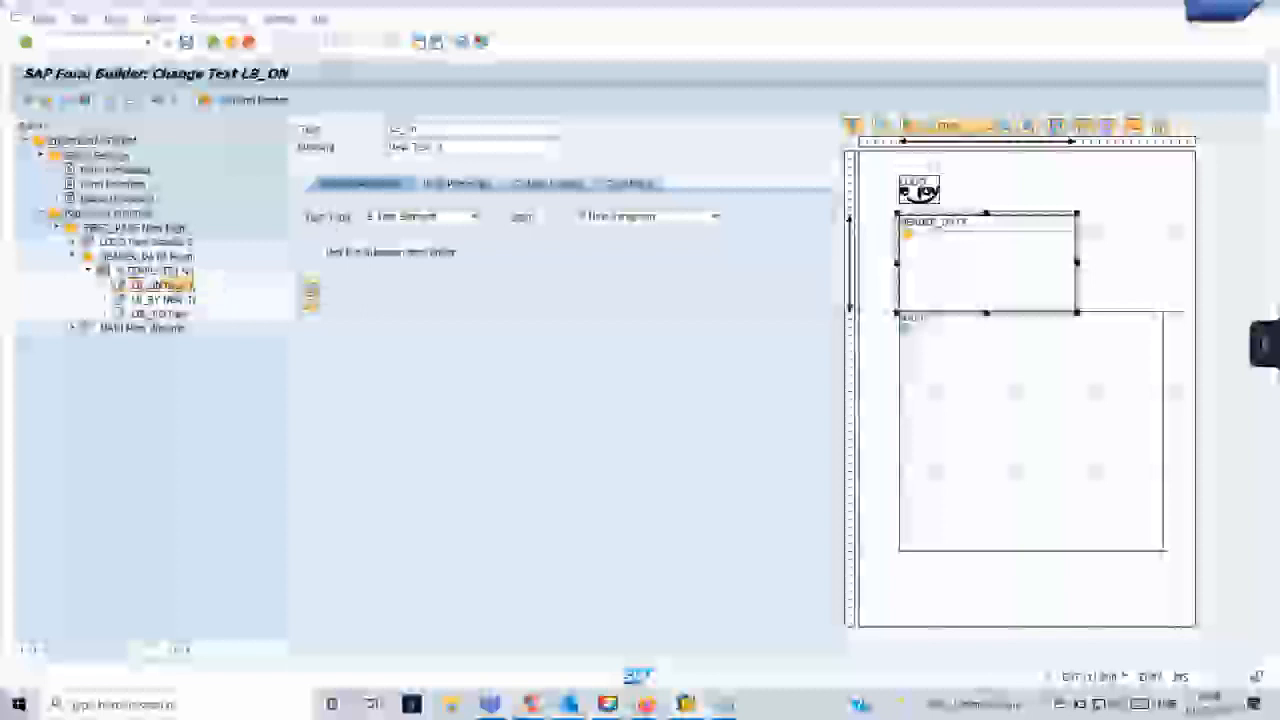
# - Enter the created-on label in the LB_ON text node's full-page editor and return to the form
pyautogui.click(311, 291)
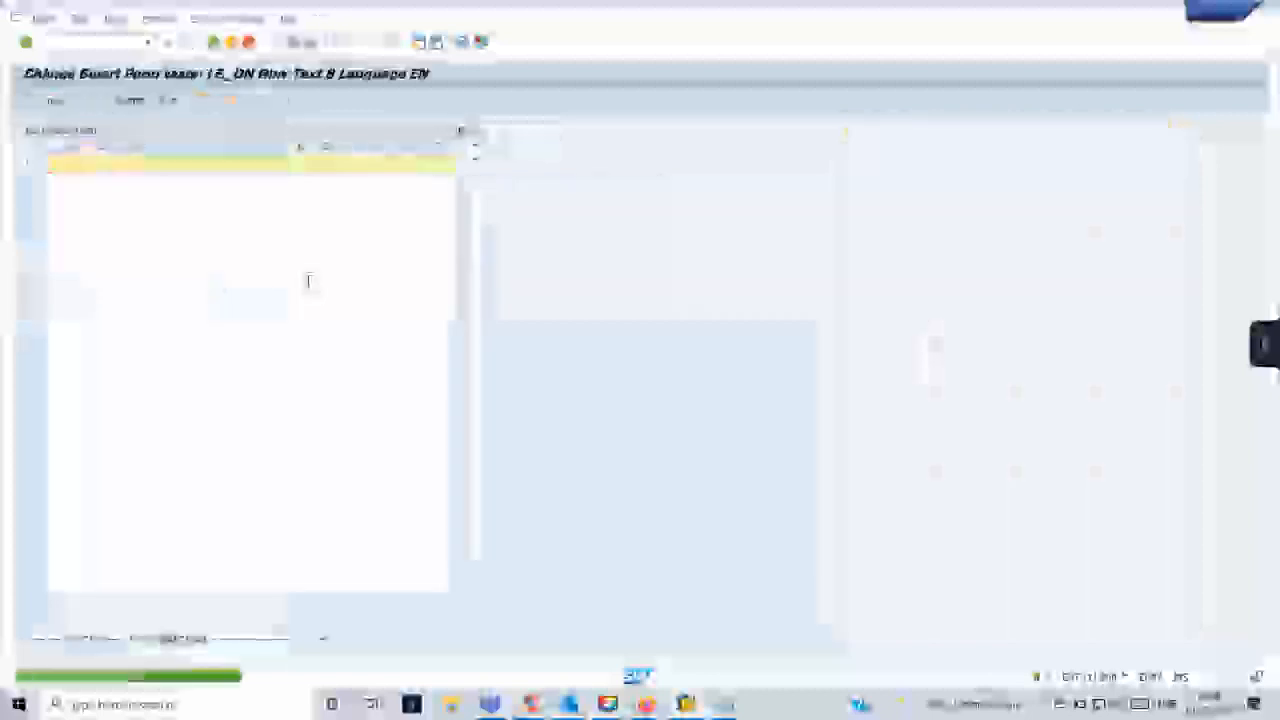
pyautogui.write('Amount in')
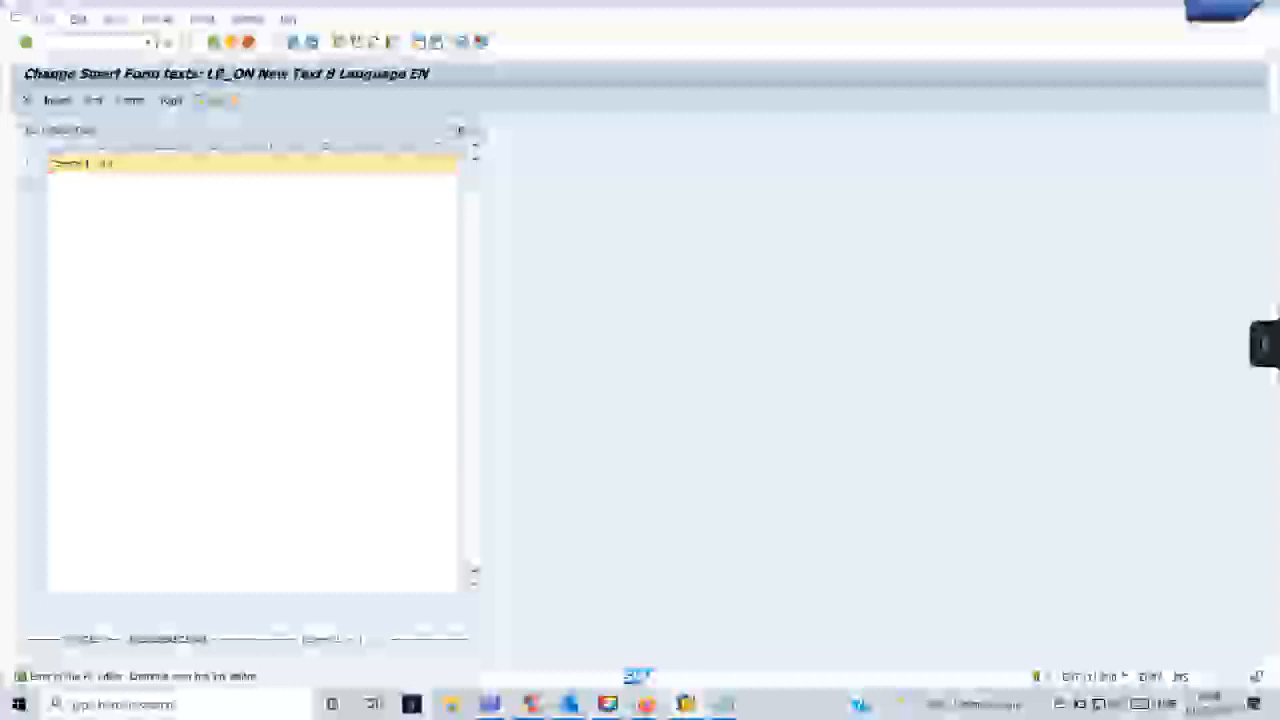
pyautogui.click(214, 42)
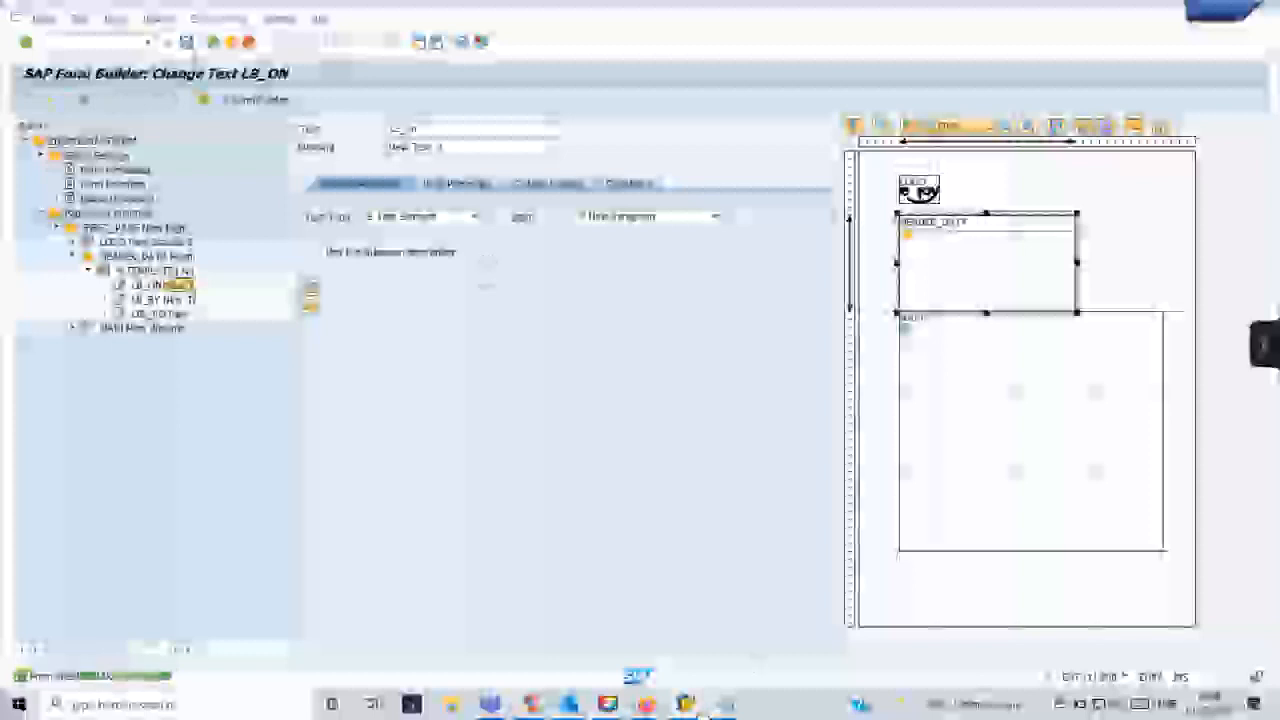
# - Compare the header lines in the print preview with the template by inspecting the first cell of its first line
pyautogui.moveTo(704, 712)
pyautogui.click(695, 662)
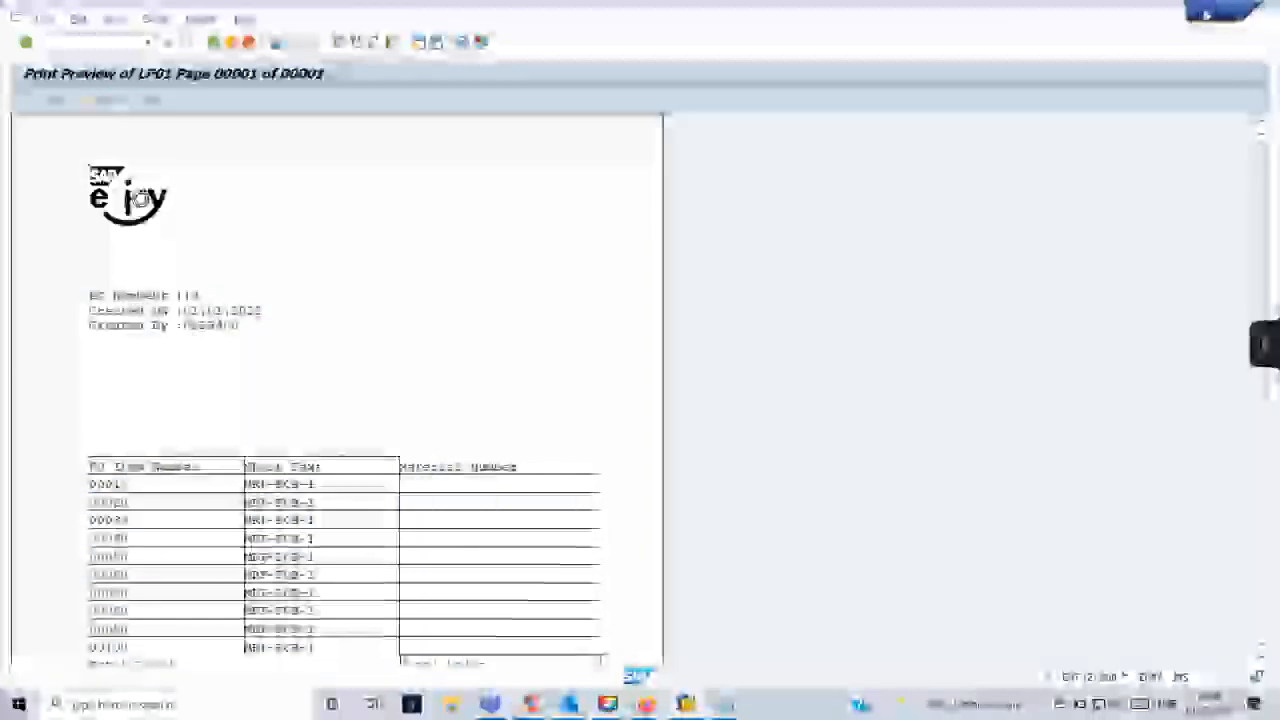
pyautogui.hotkey('alt', 'Tab')
pyautogui.click(150, 270)
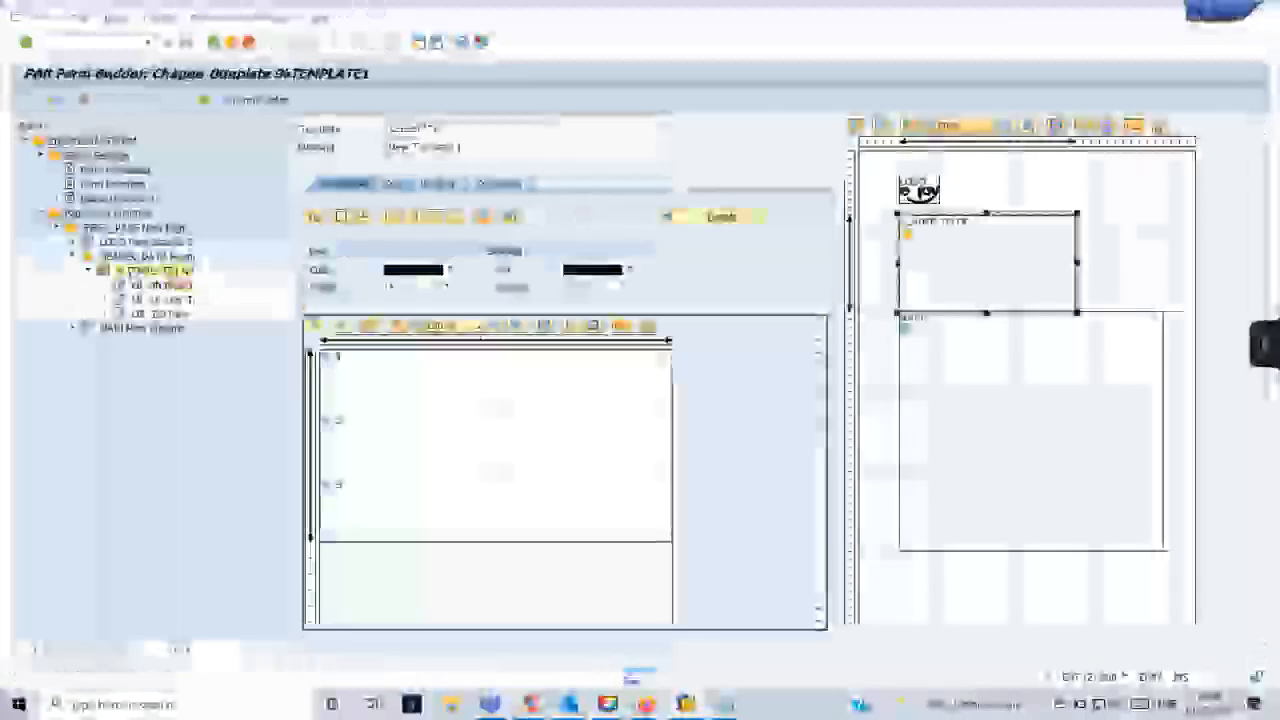
pyautogui.click(427, 383)
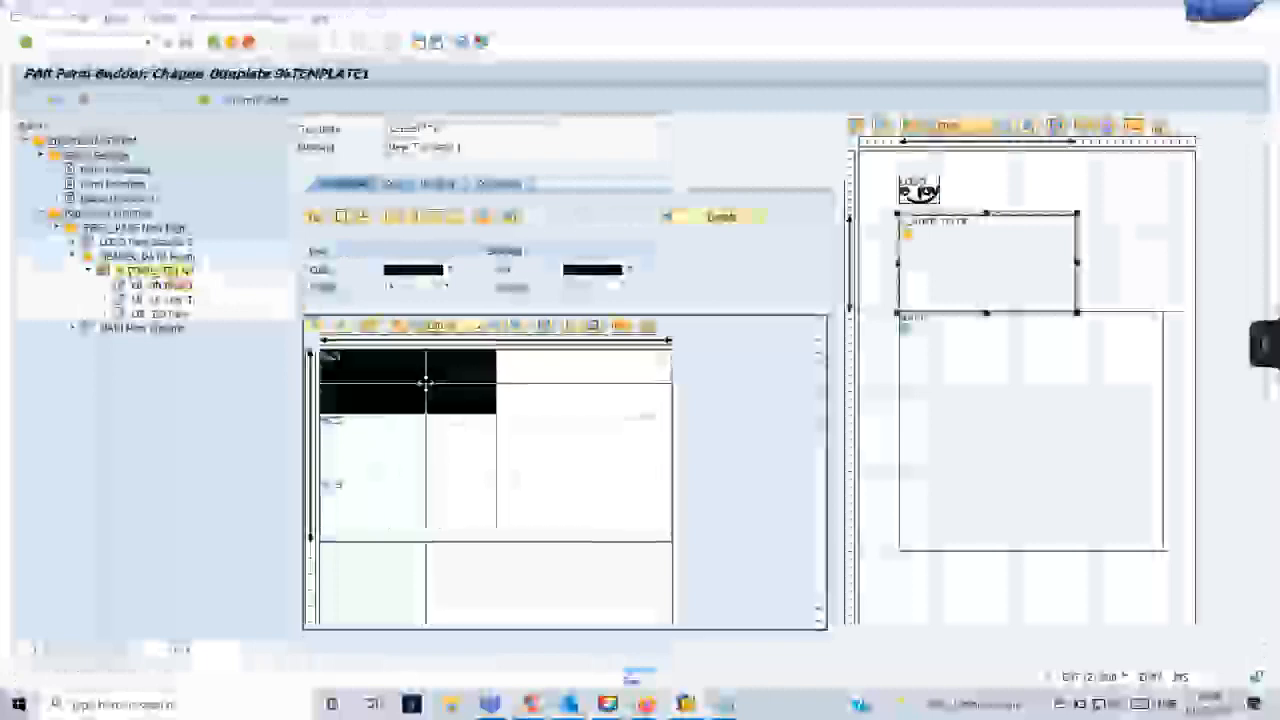
# - Examine the first-column cells across the three lines of the header template
pyautogui.moveTo(425, 383); pyautogui.dragTo(422, 385)
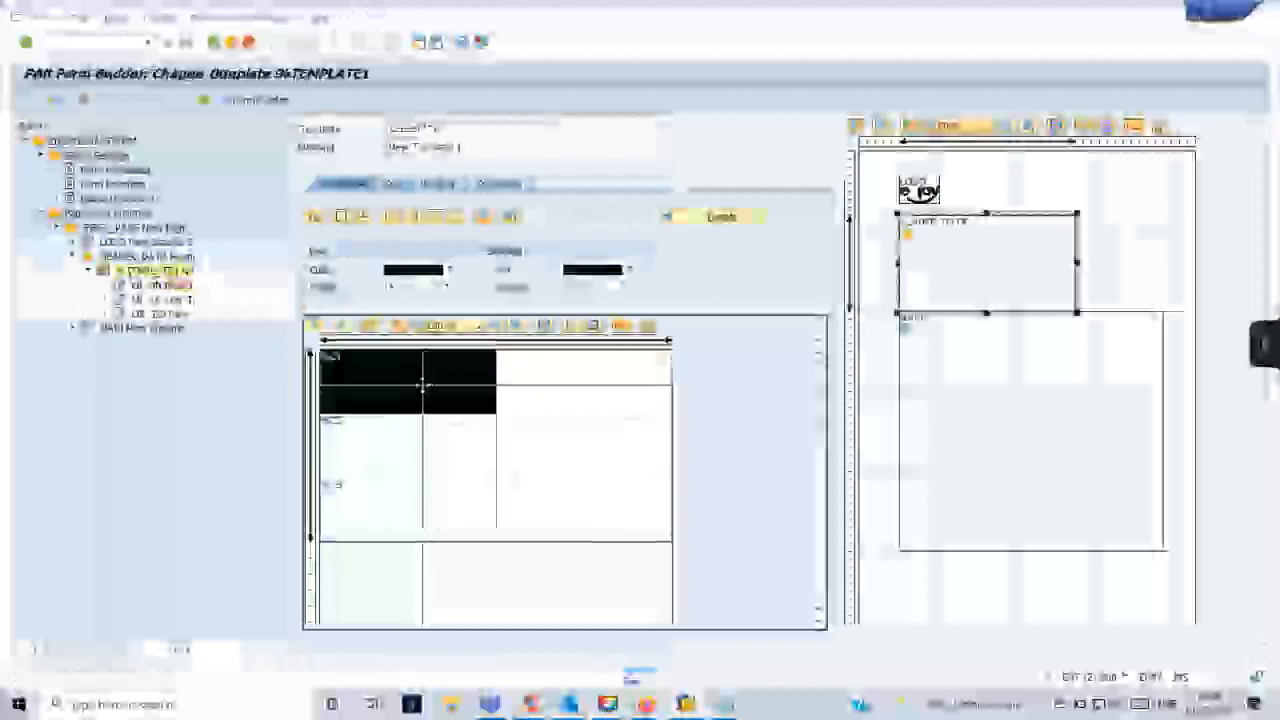
pyautogui.click(421, 468)
pyautogui.click(423, 520)
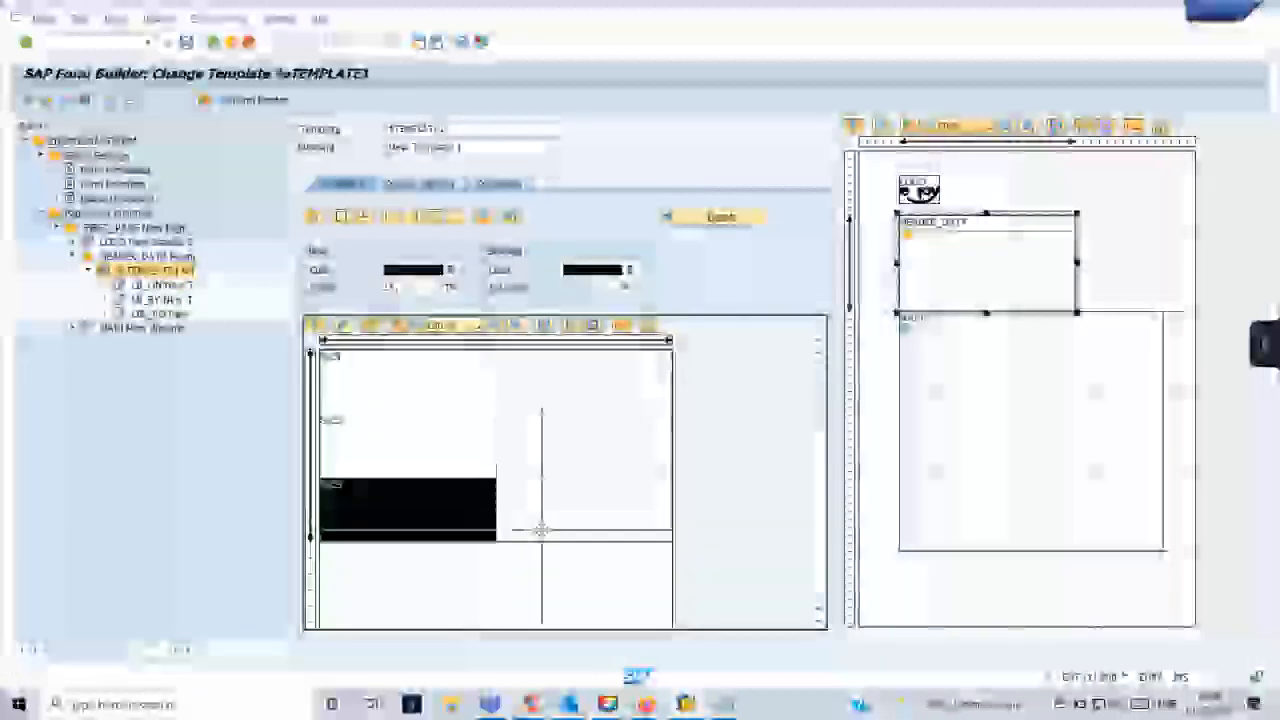
pyautogui.click(424, 400)
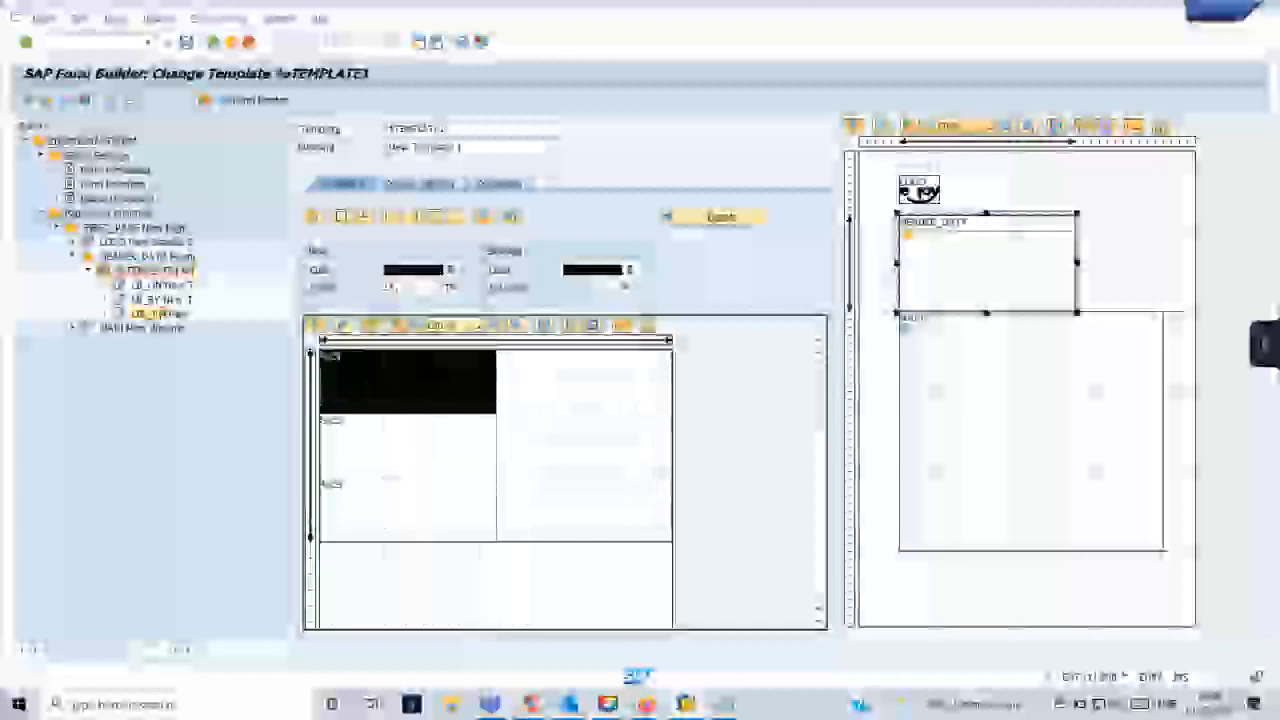
# - Assign the LBL_PO text node to its template line and column in its output options
pyautogui.click(162, 313)
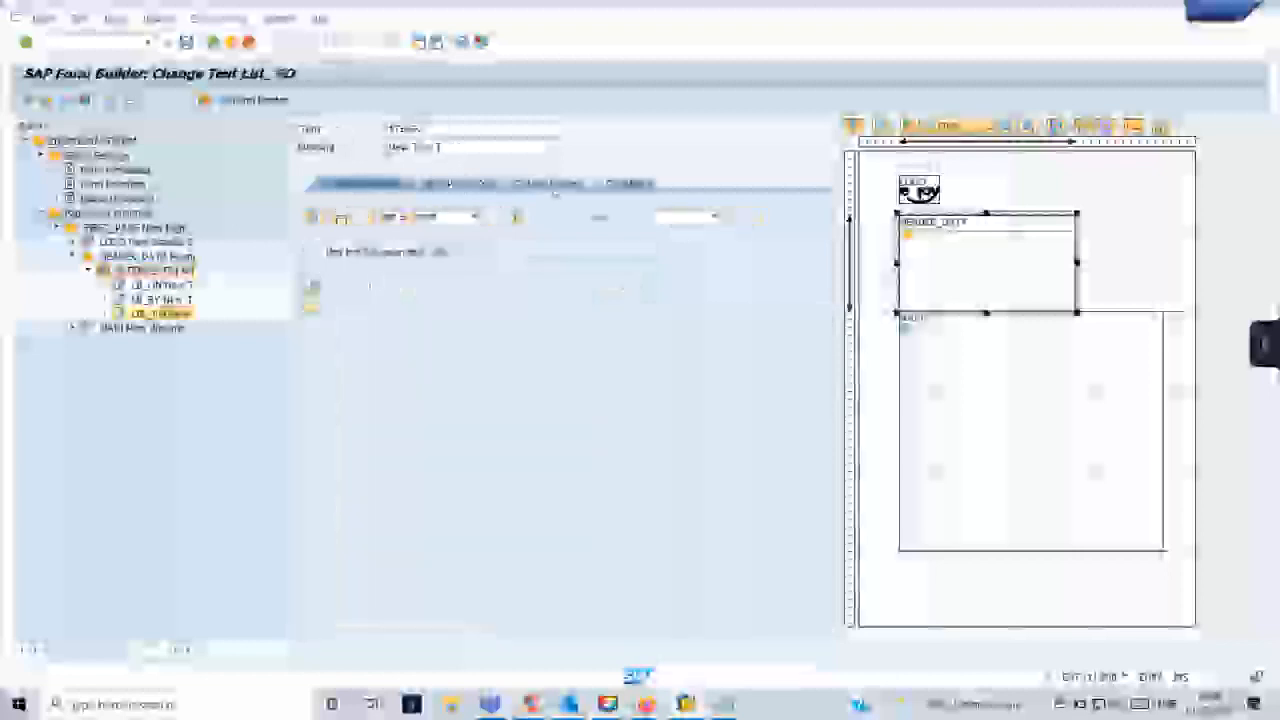
pyautogui.click(555, 185)
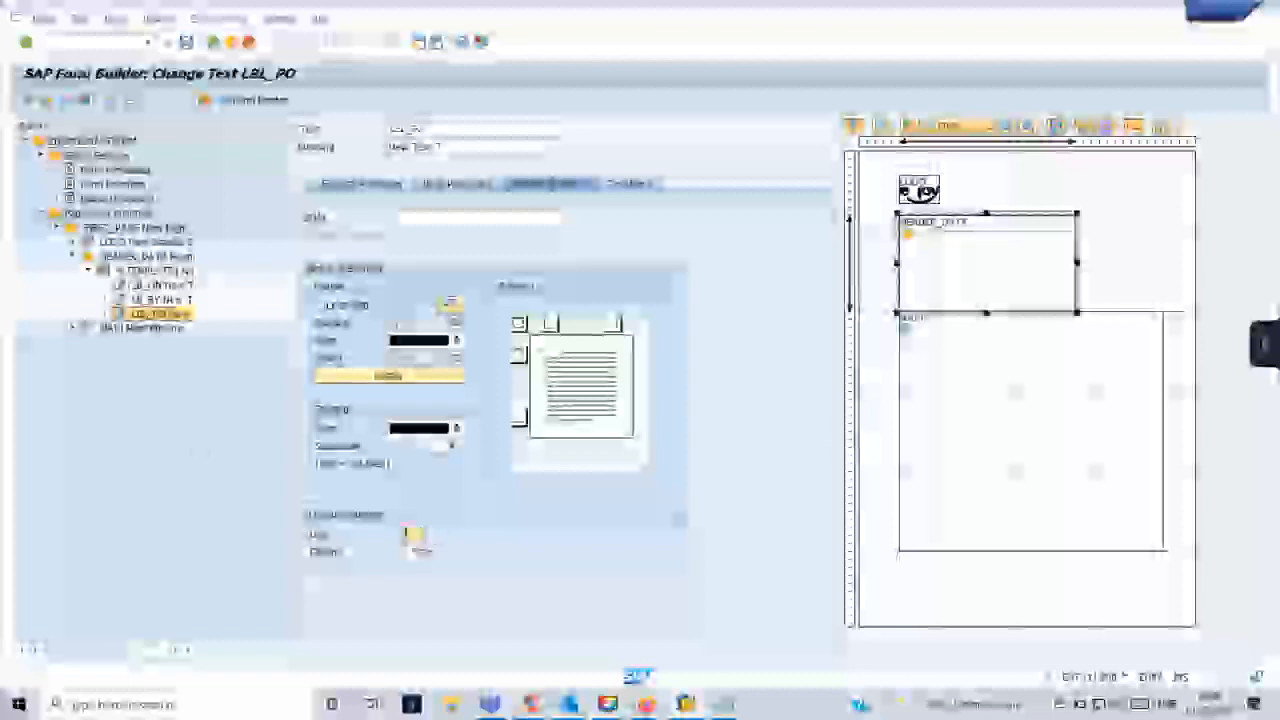
pyautogui.write('3')
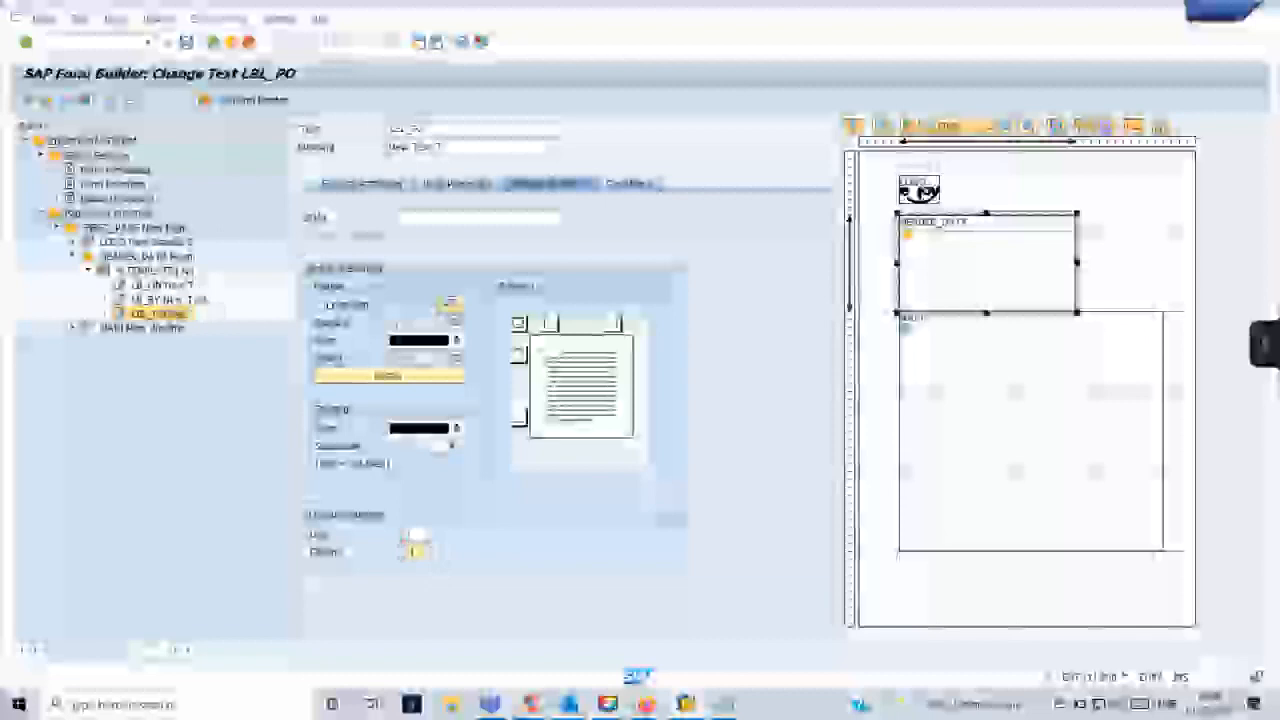
# - Assign the LB_BY and LB_ON text nodes to their own template lines and columns in their output options
pyautogui.doubleClick(170, 300)
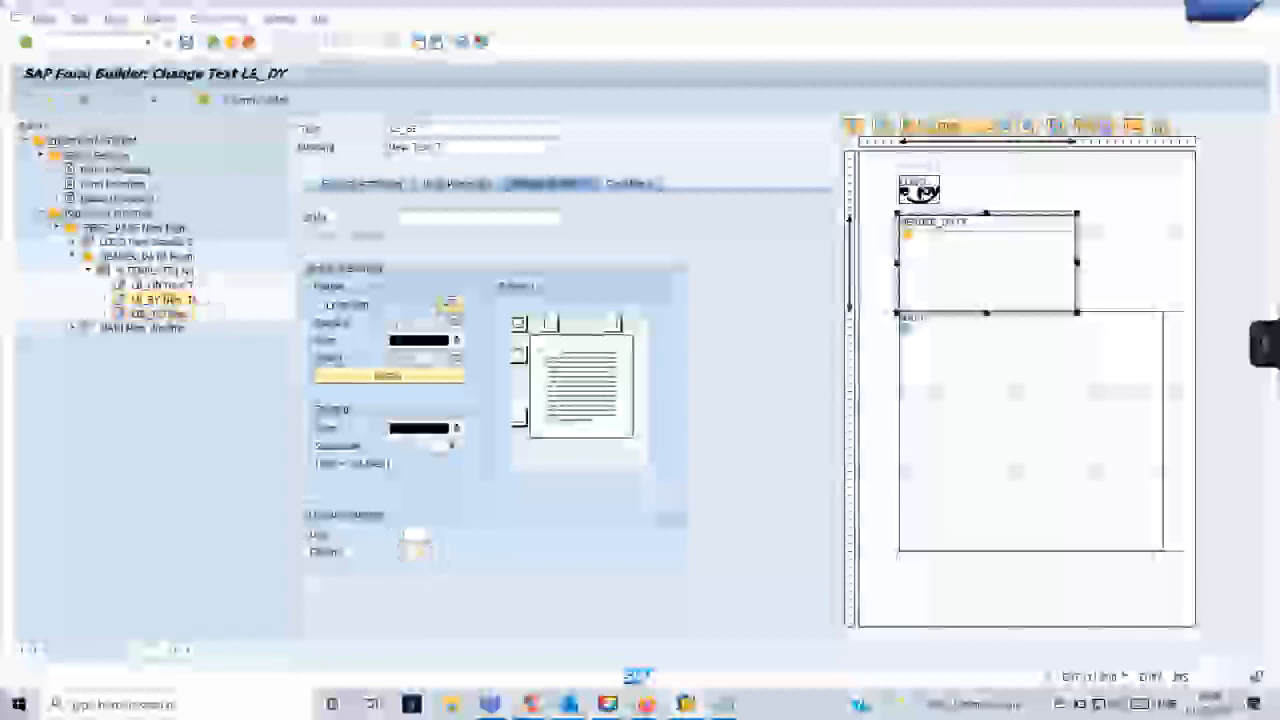
pyautogui.click(412, 535)
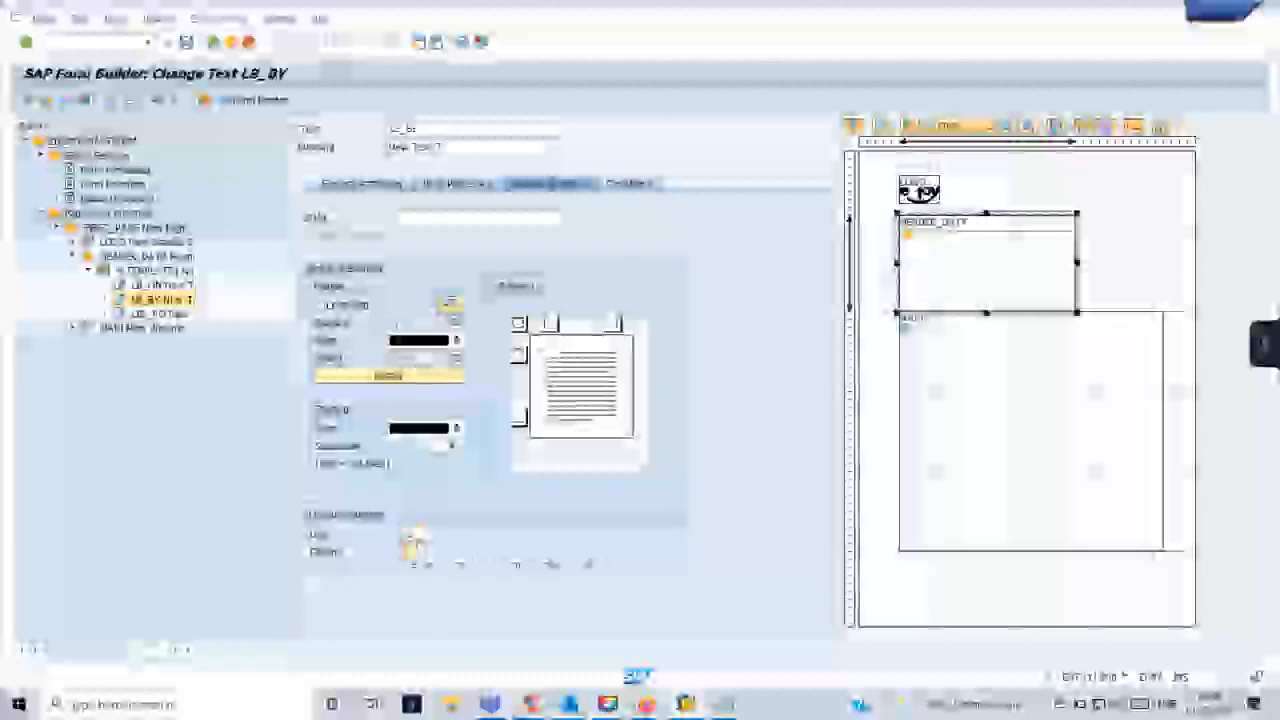
pyautogui.click(146, 285)
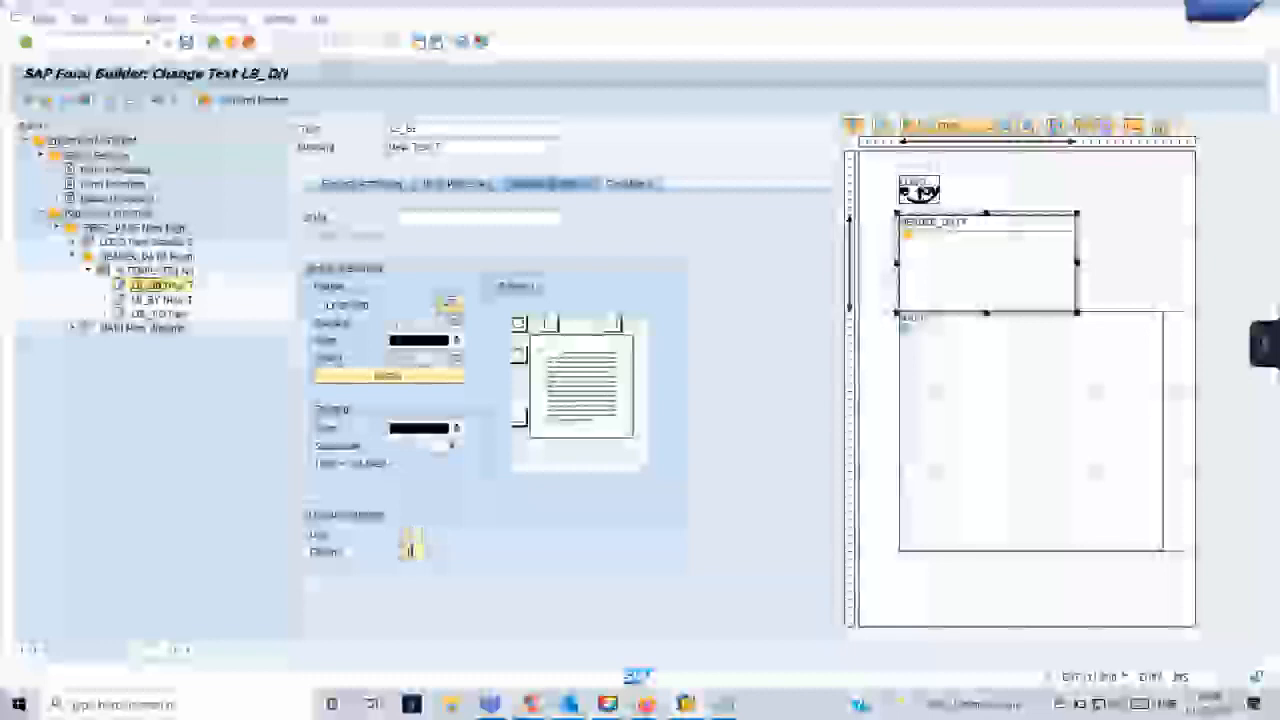
# - Return to the header template's layout and save the form
pyautogui.click(132, 270)
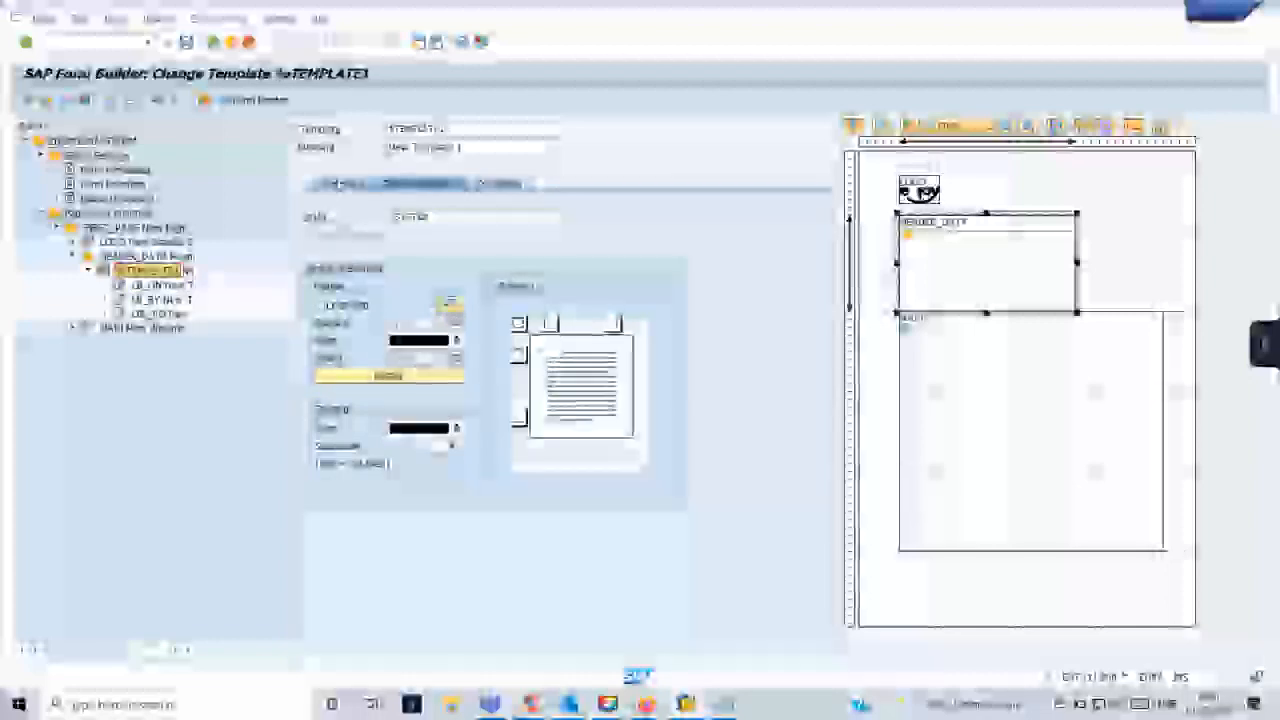
pyautogui.click(341, 185)
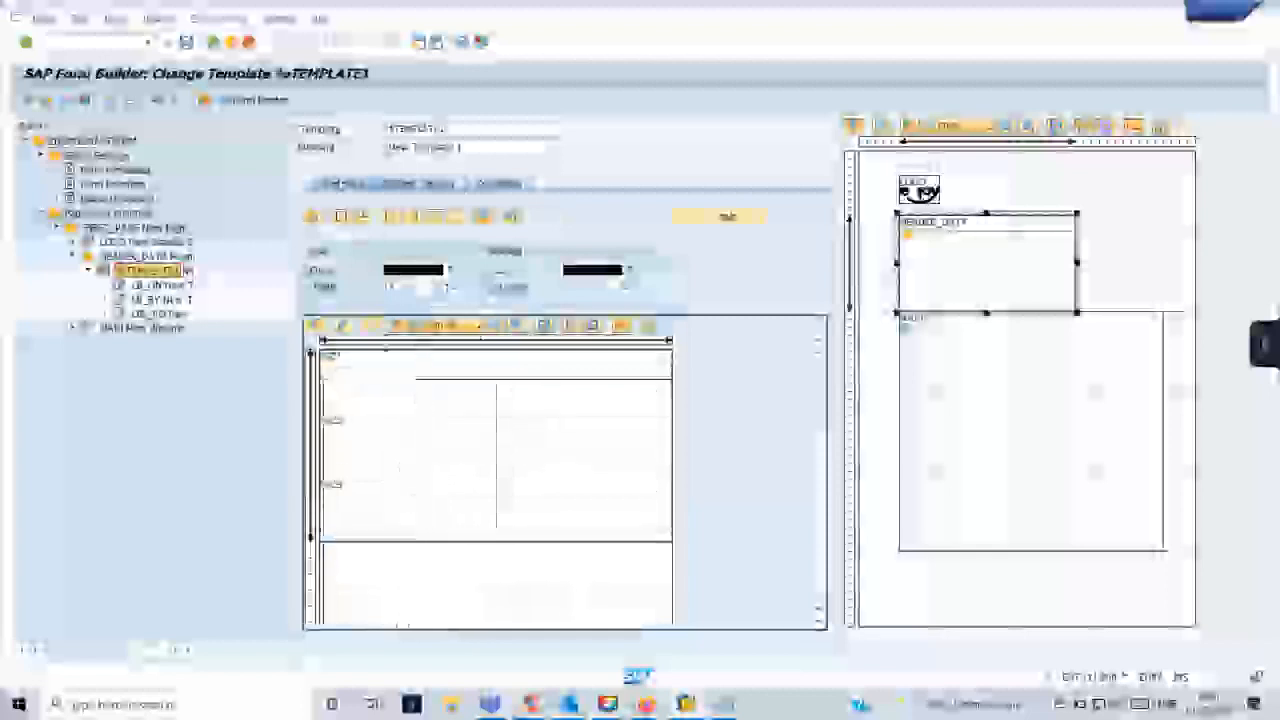
pyautogui.click(187, 43)
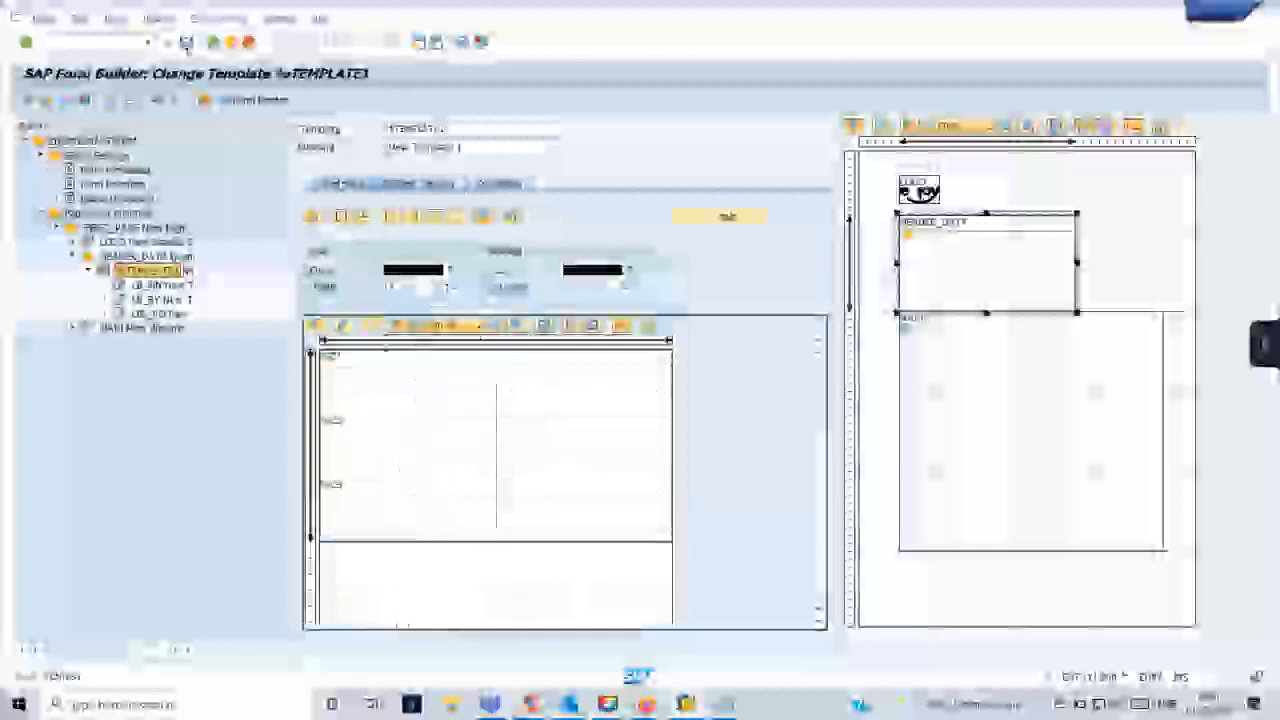
# - Compare the template's first cell with the LBL_PO text node's output structure assignment
pyautogui.click(385, 397)
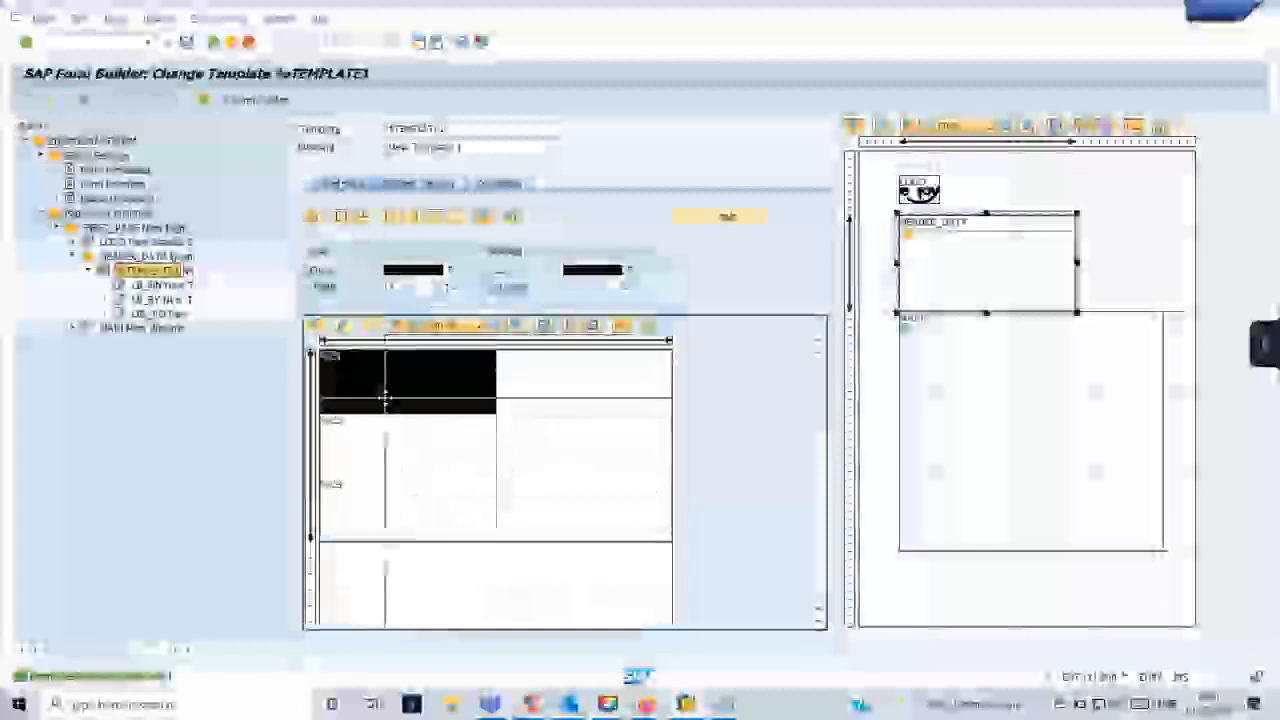
pyautogui.doubleClick(420, 398)
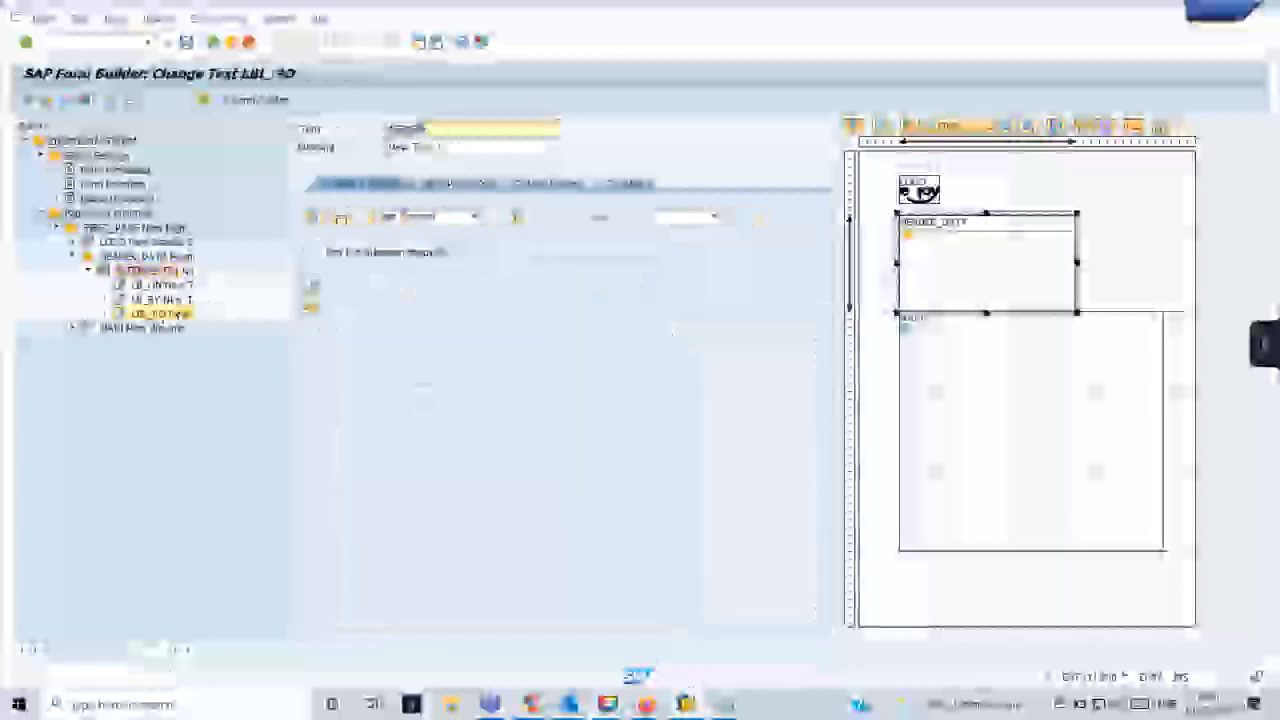
pyautogui.click(548, 184)
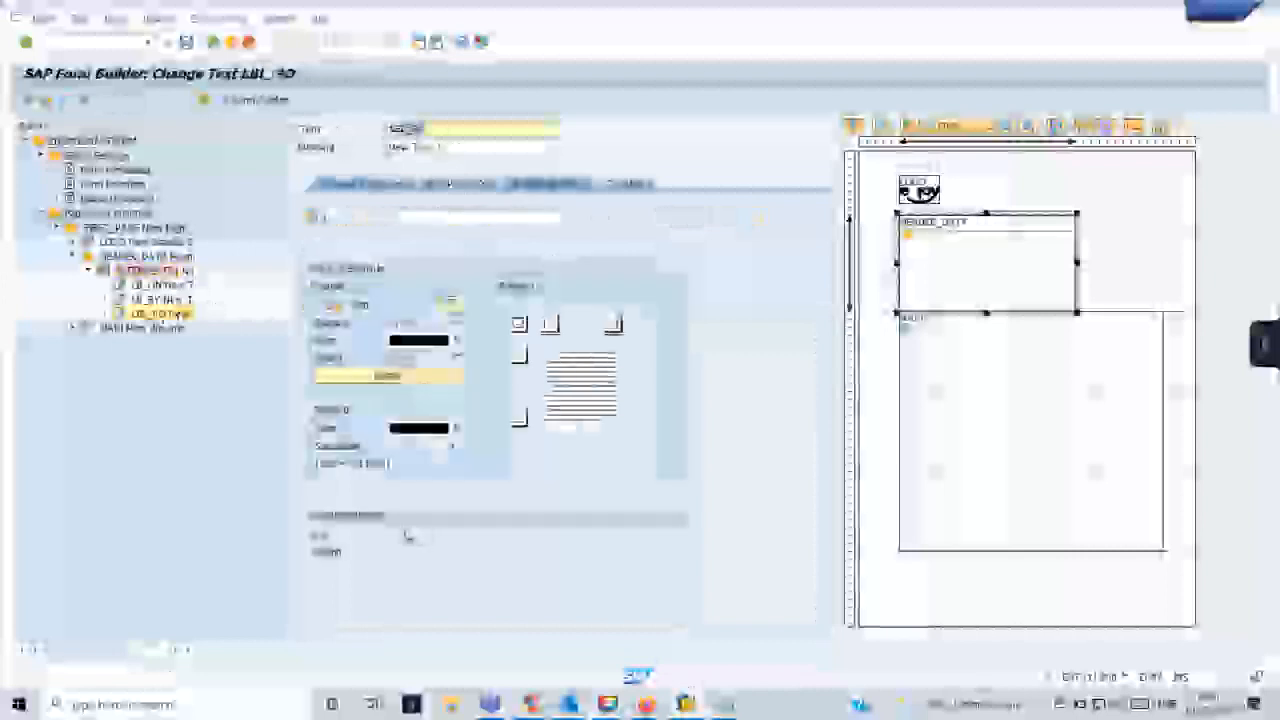
pyautogui.doubleClick(147, 257)
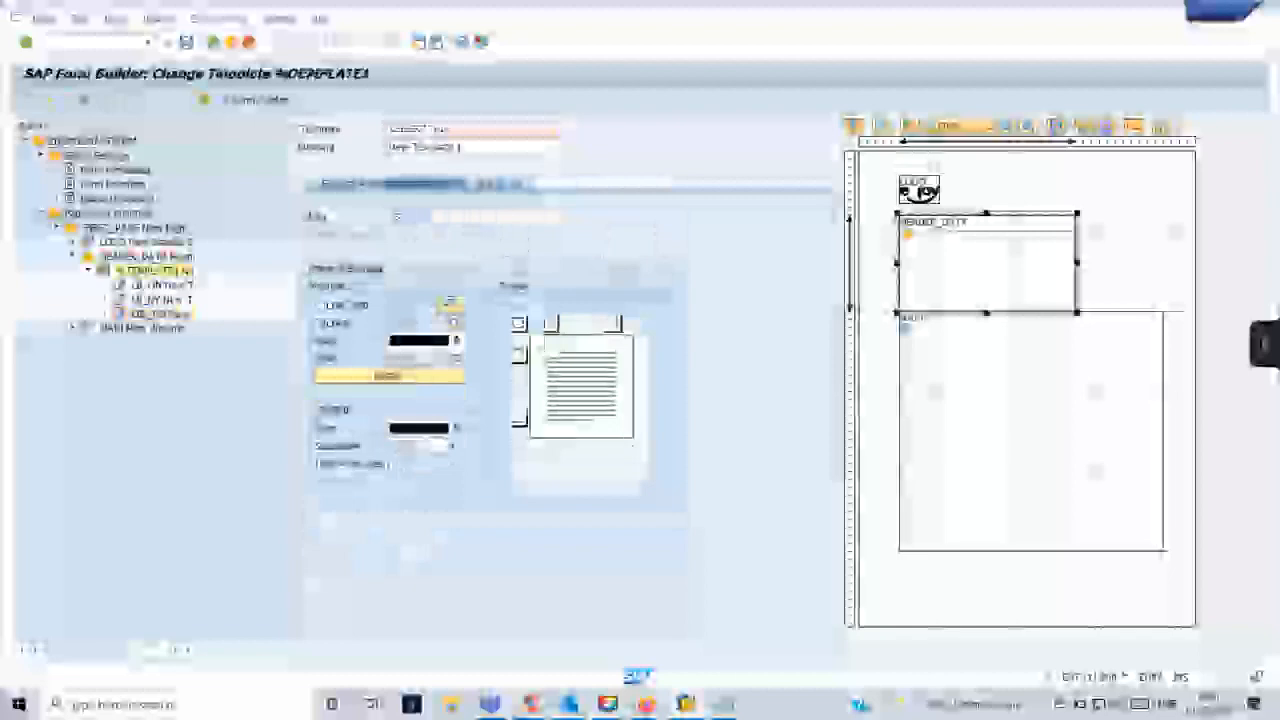
pyautogui.click(346, 184)
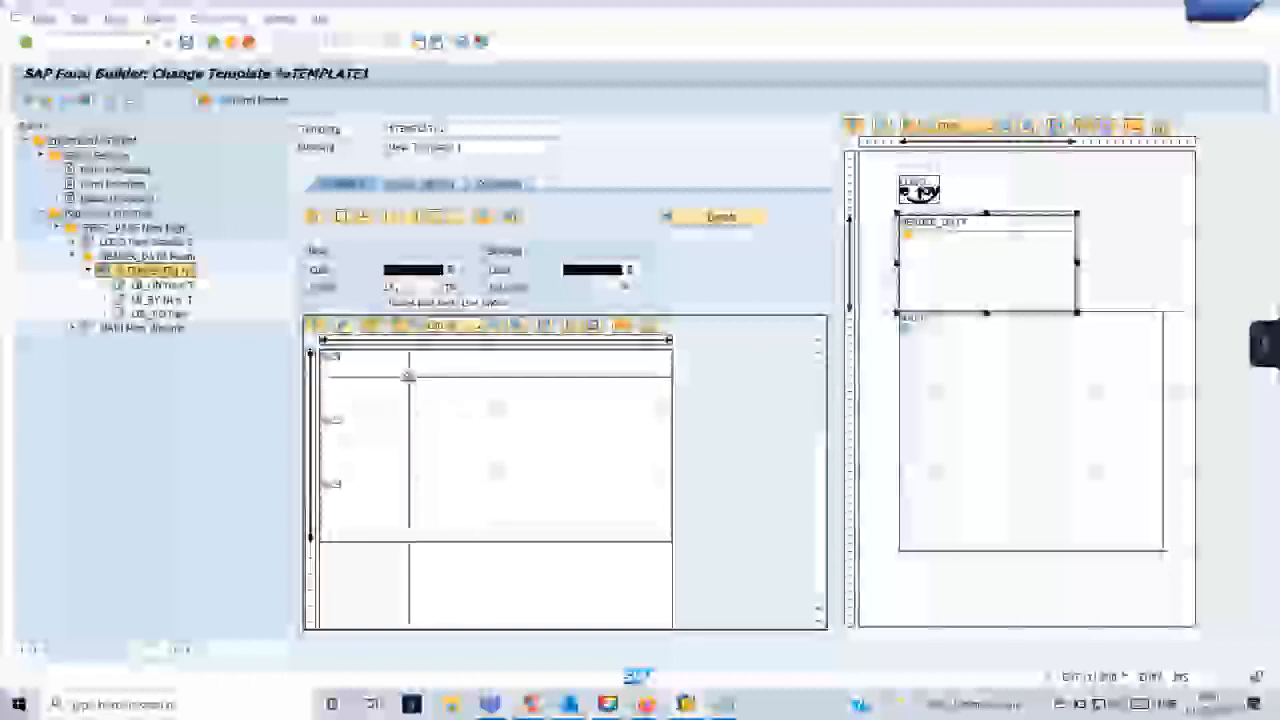
pyautogui.doubleClick(423, 380)
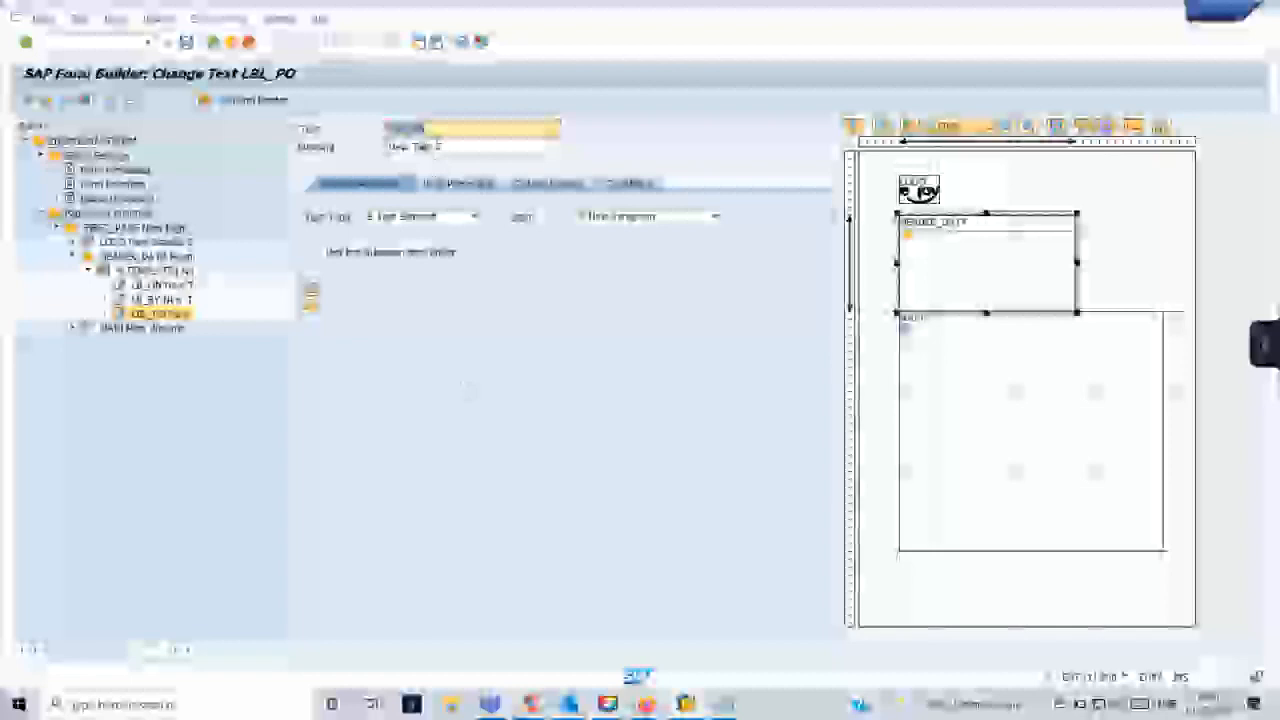
# - Compare the template's first-column cells in lines one and three with the LB_ON text node
pyautogui.click(150, 273)
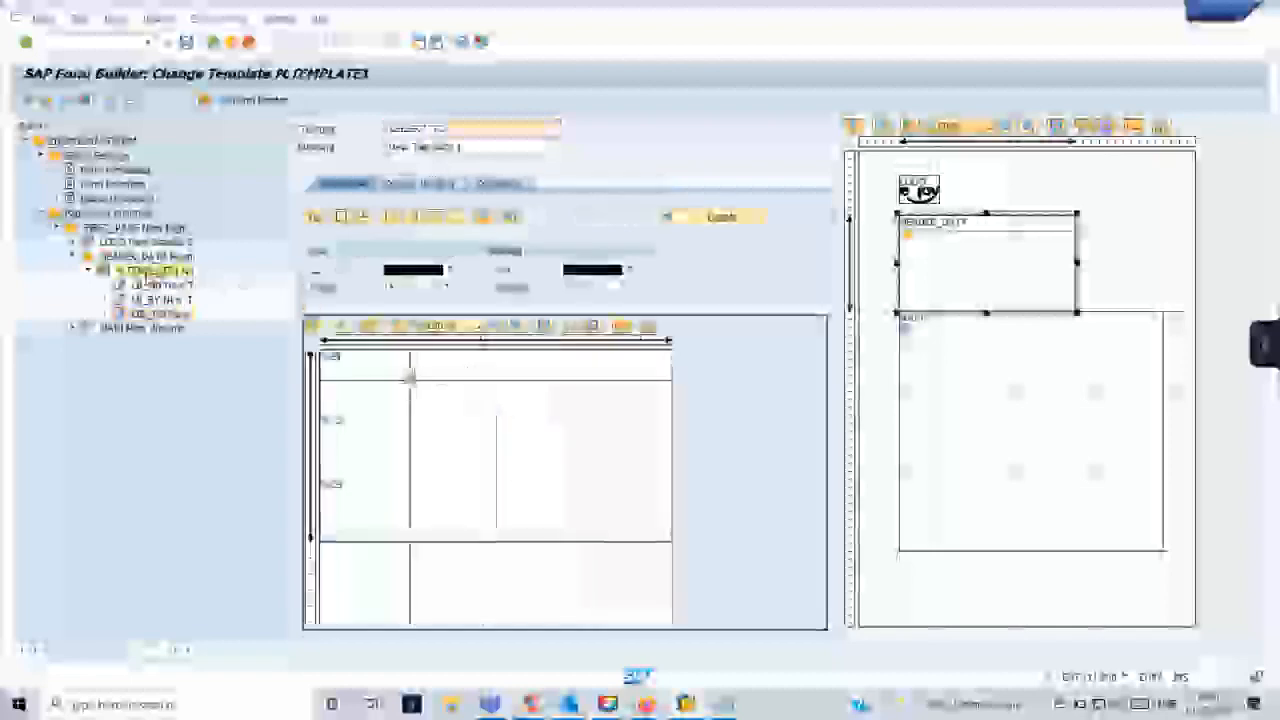
pyautogui.click(410, 375)
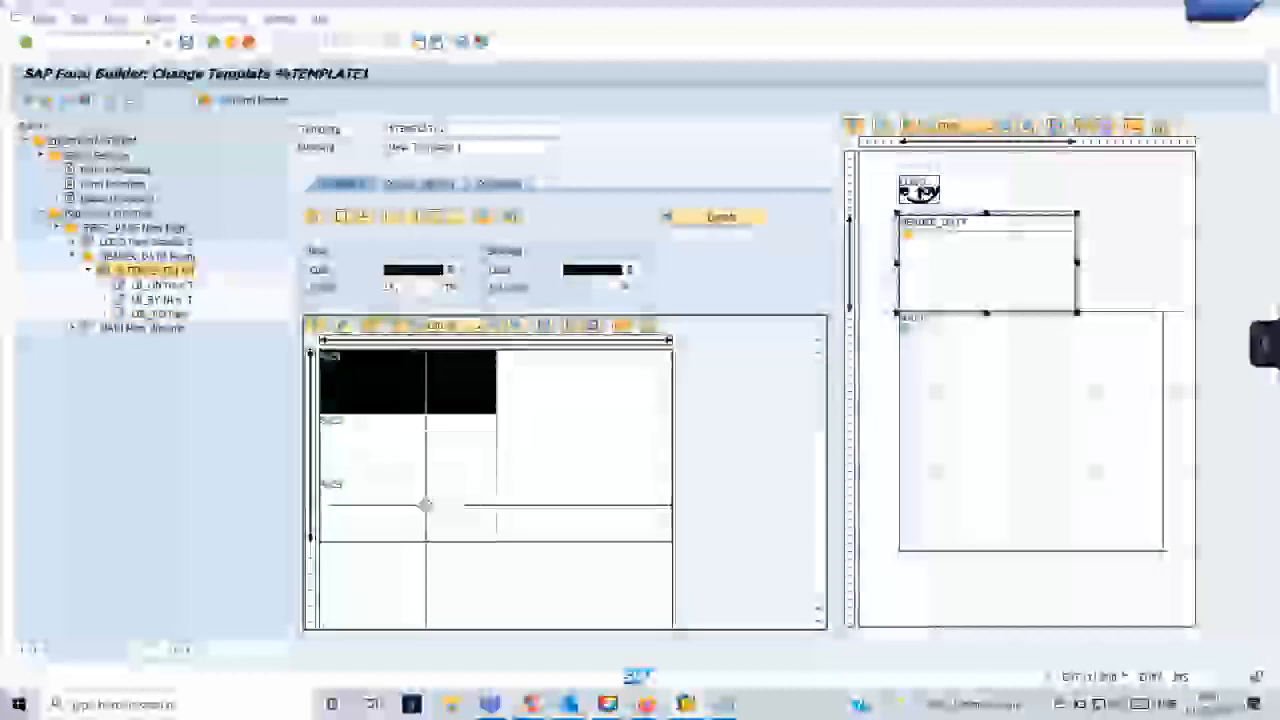
pyautogui.click(423, 512)
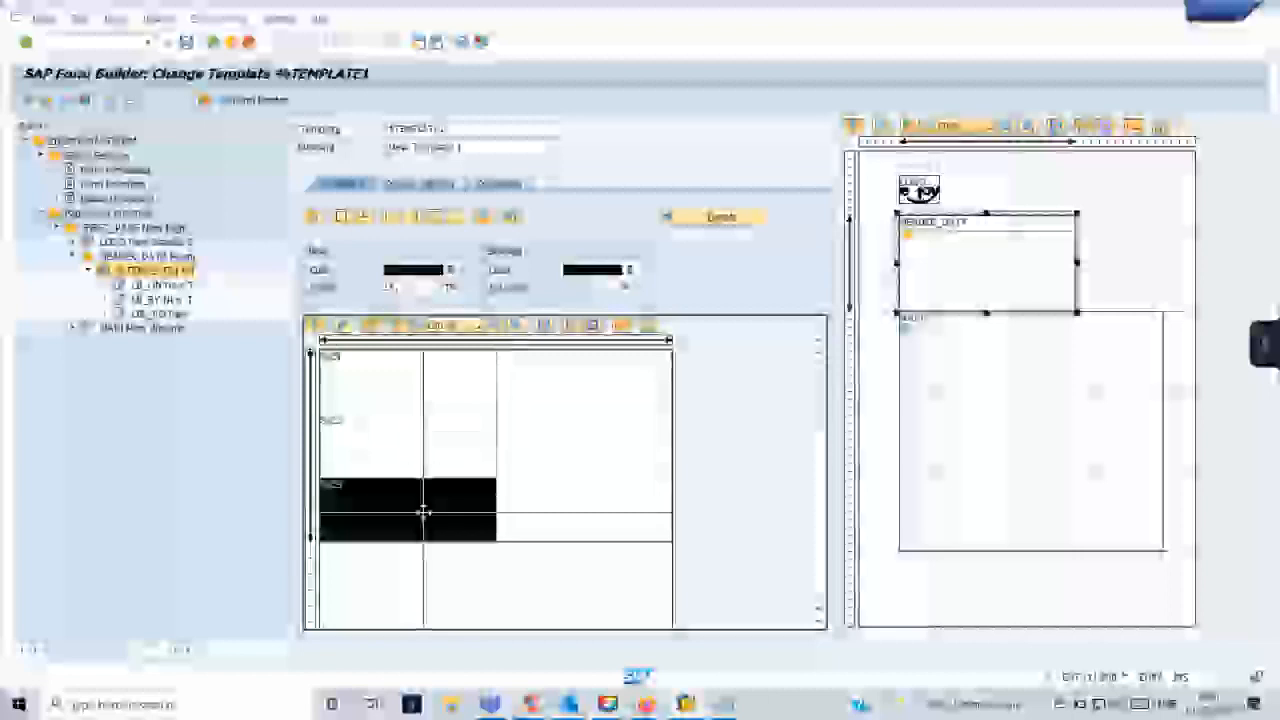
pyautogui.doubleClick(162, 285)
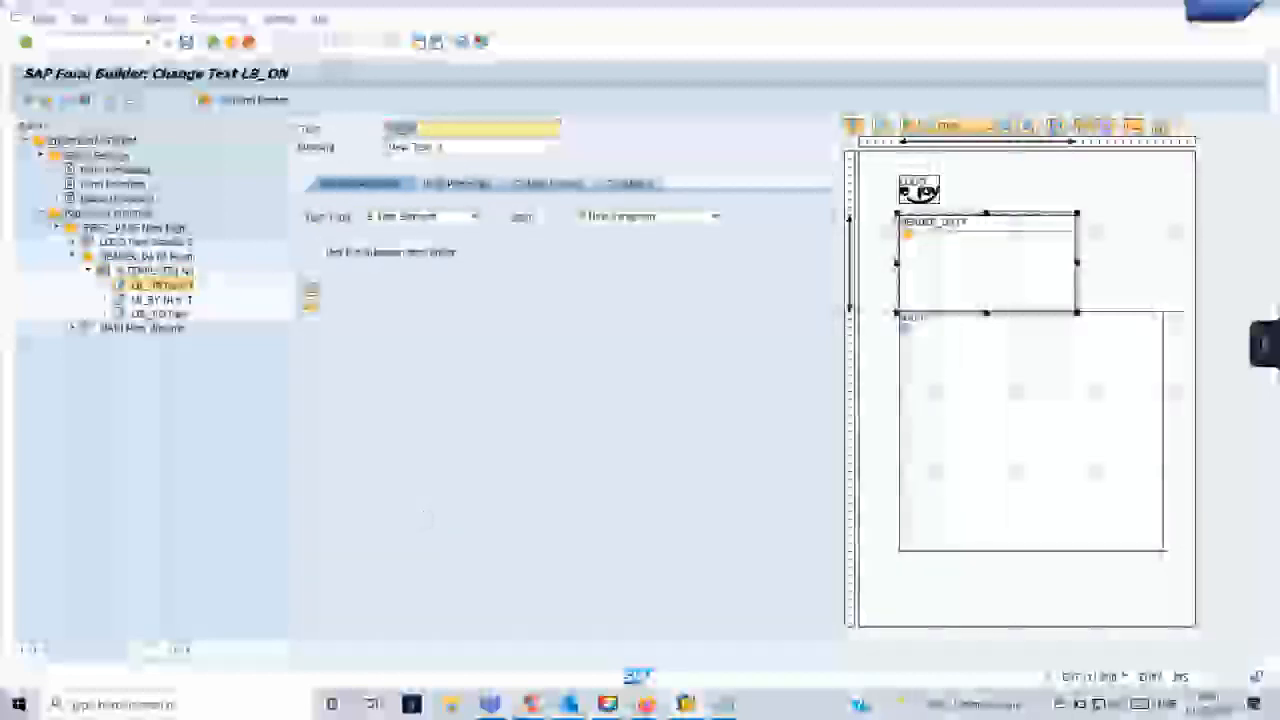
# - Examine the second-column cells across the three lines of the header template
pyautogui.doubleClick(148, 257)
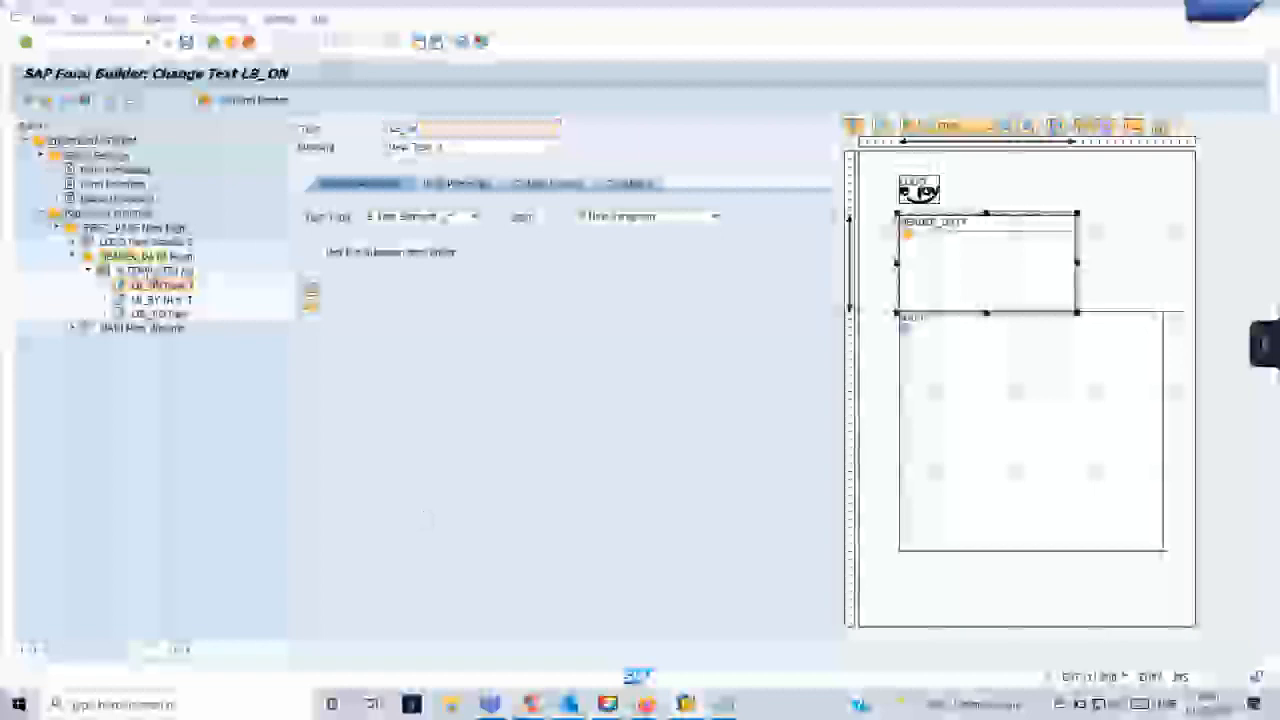
pyautogui.doubleClick(142, 271)
pyautogui.moveTo(569, 368); pyautogui.dragTo(561, 375)
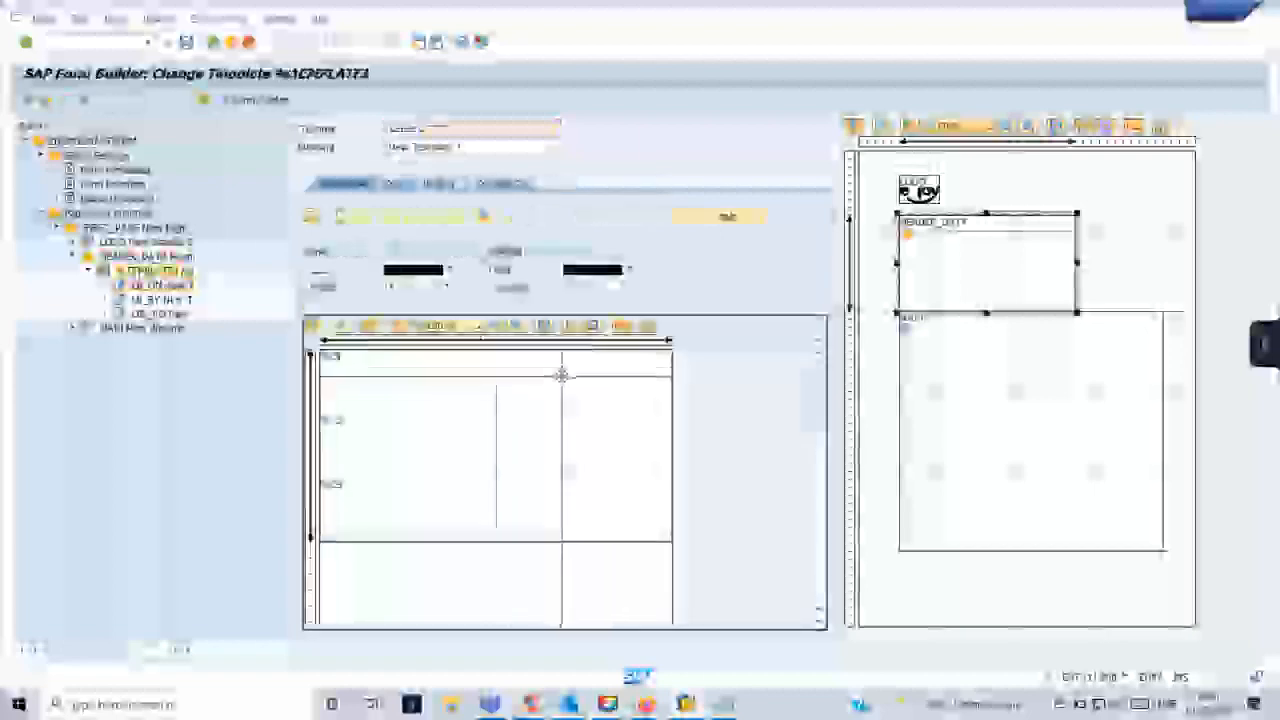
pyautogui.click(571, 386)
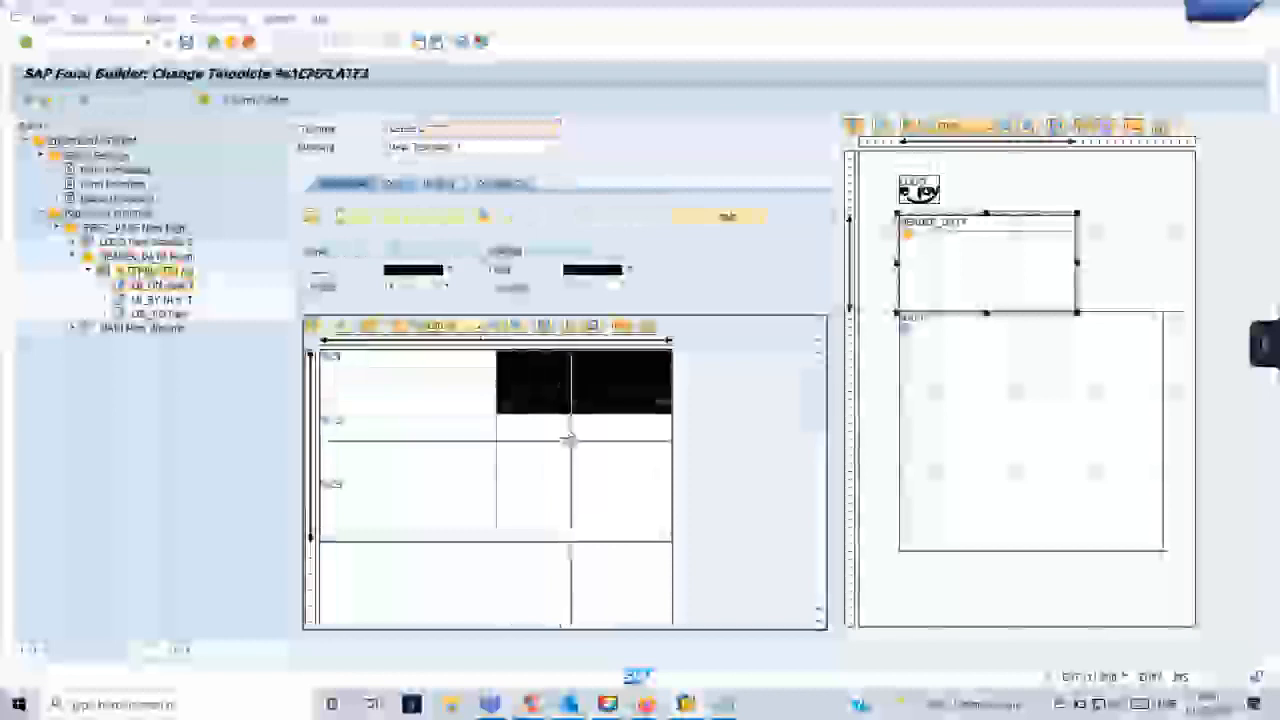
pyautogui.click(571, 443)
pyautogui.click(589, 514)
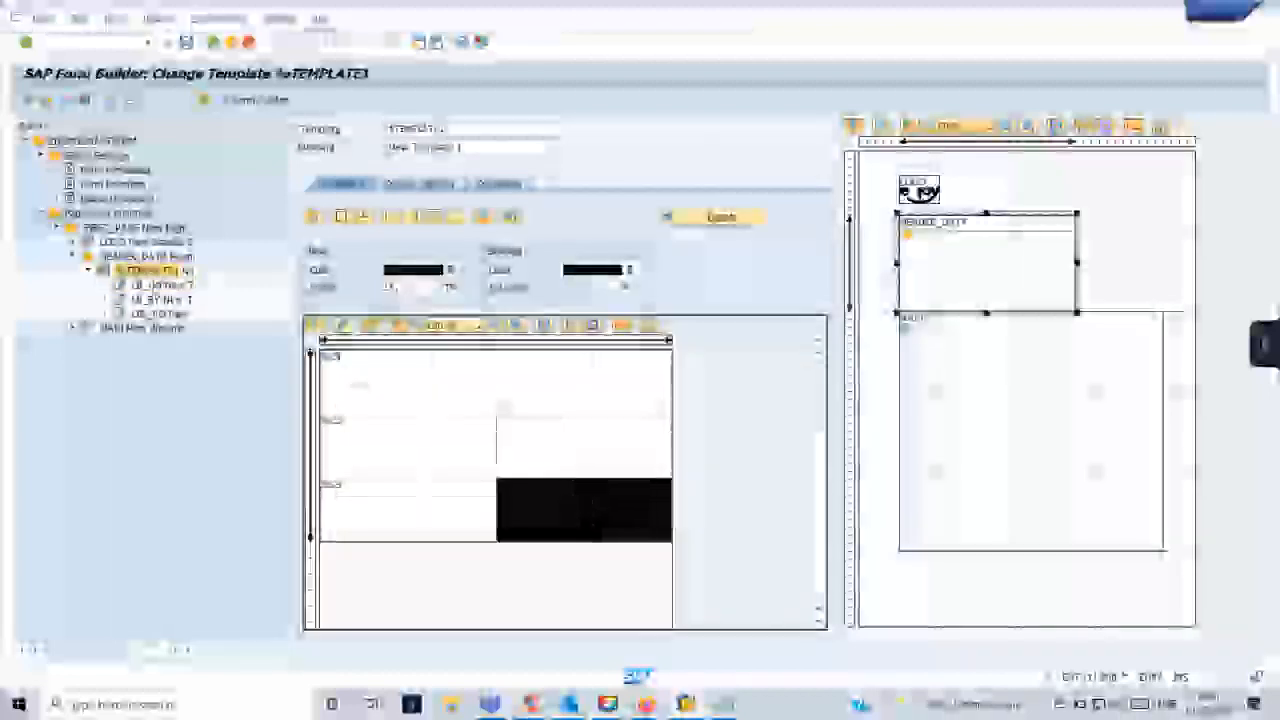
# - Create a text node under the header template and name it VAL_PO
pyautogui.rightClick(158, 271)
pyautogui.moveTo(196, 284)
pyautogui.click(284, 318)
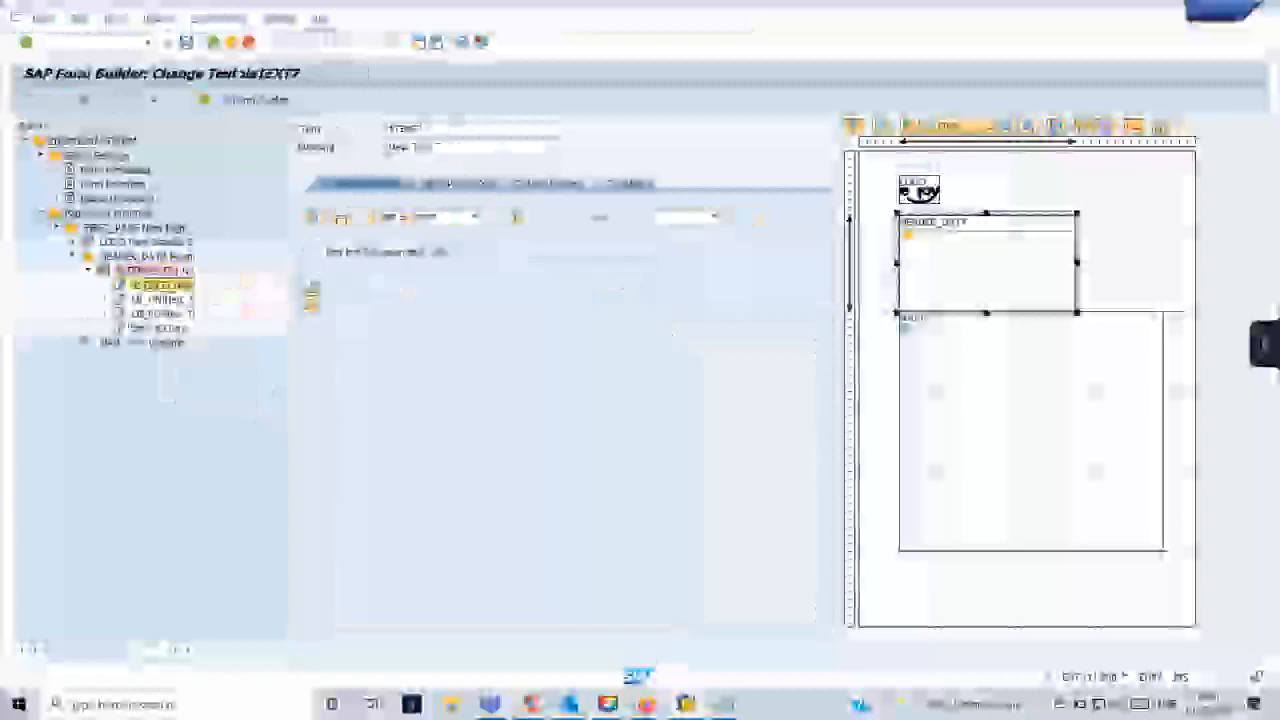
pyautogui.moveTo(434, 130); pyautogui.dragTo(375, 133)
pyautogui.write('LBL')
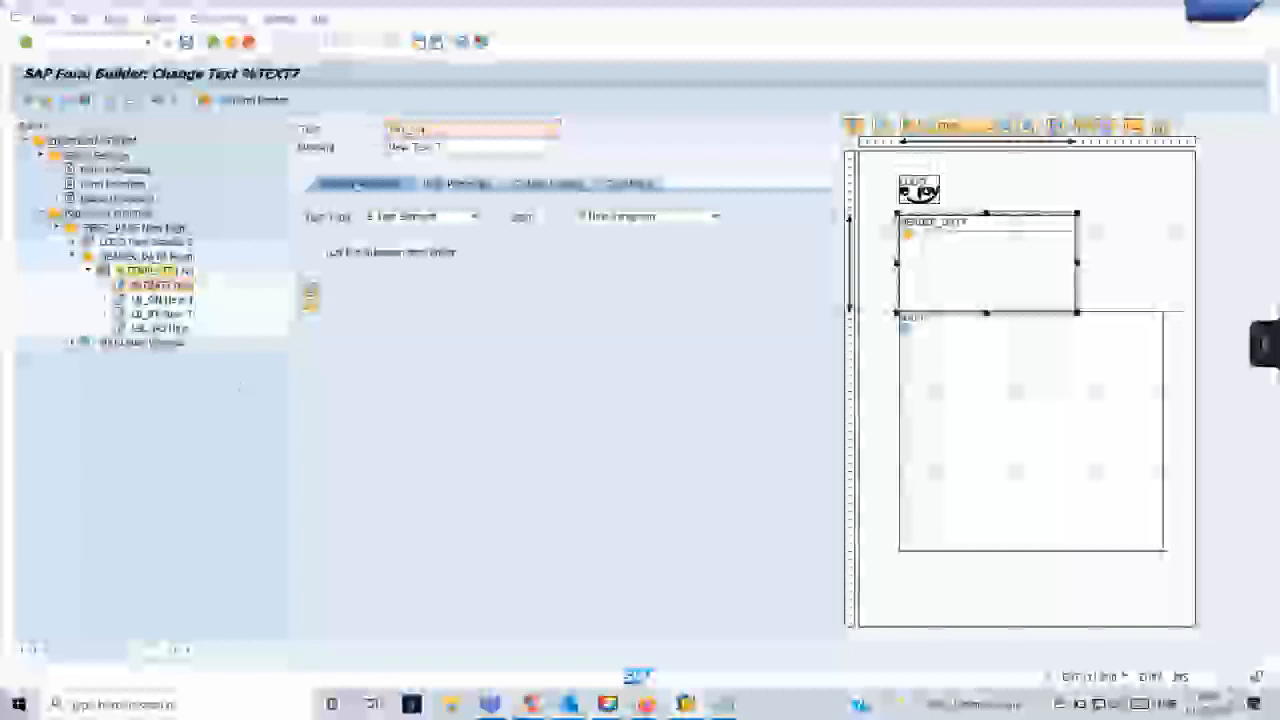
# - Create two more text nodes under the header template
pyautogui.rightClick(172, 274)
pyautogui.moveTo(195, 280)
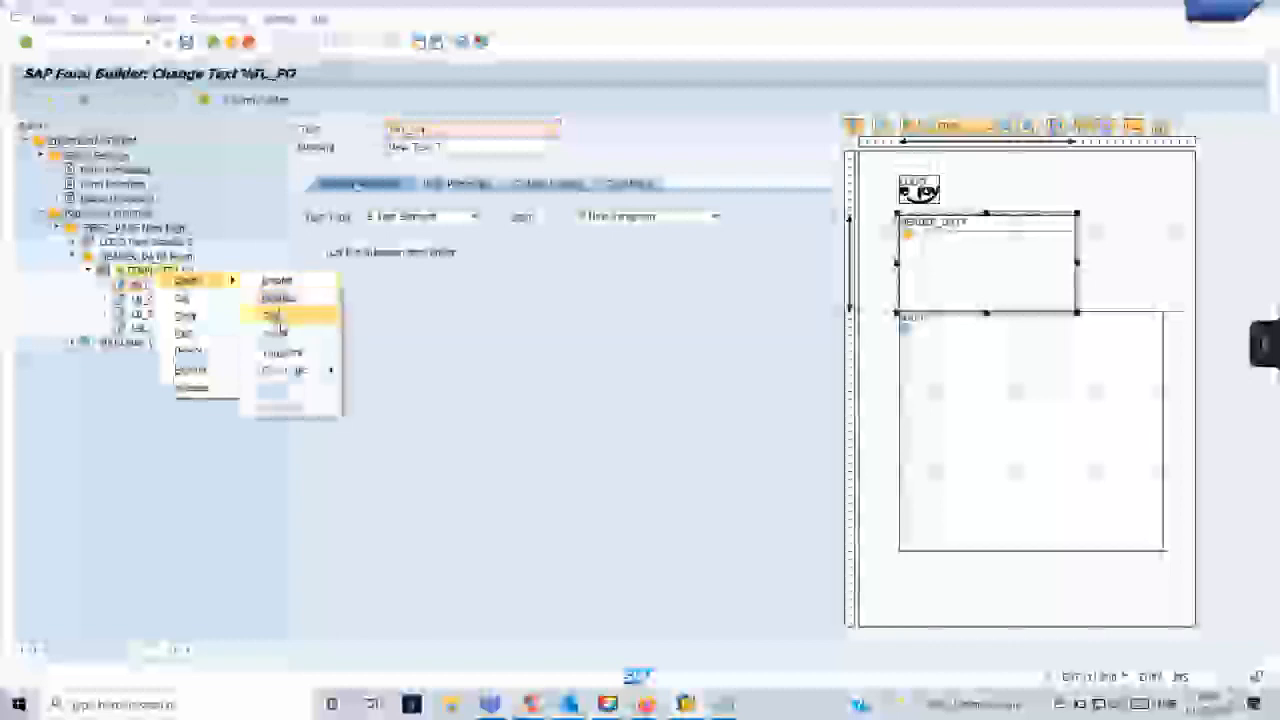
pyautogui.click(272, 316)
pyautogui.rightClick(162, 272)
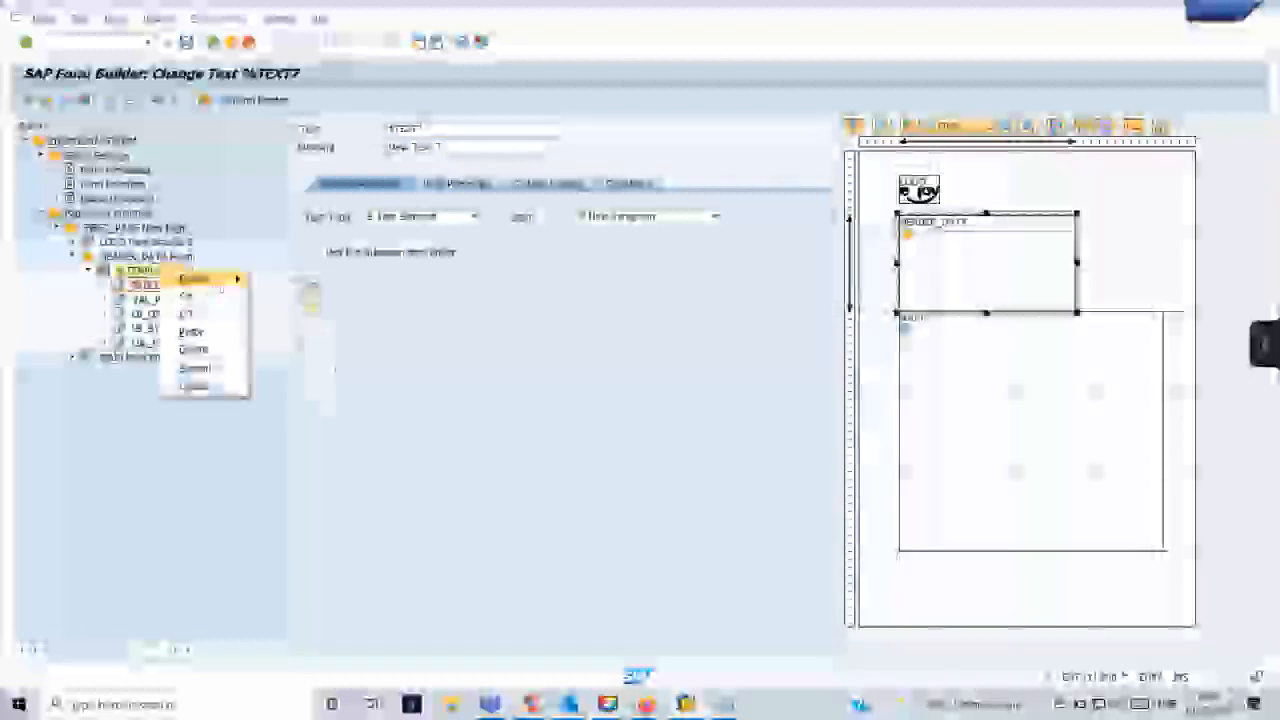
pyautogui.moveTo(200, 279)
pyautogui.click(272, 314)
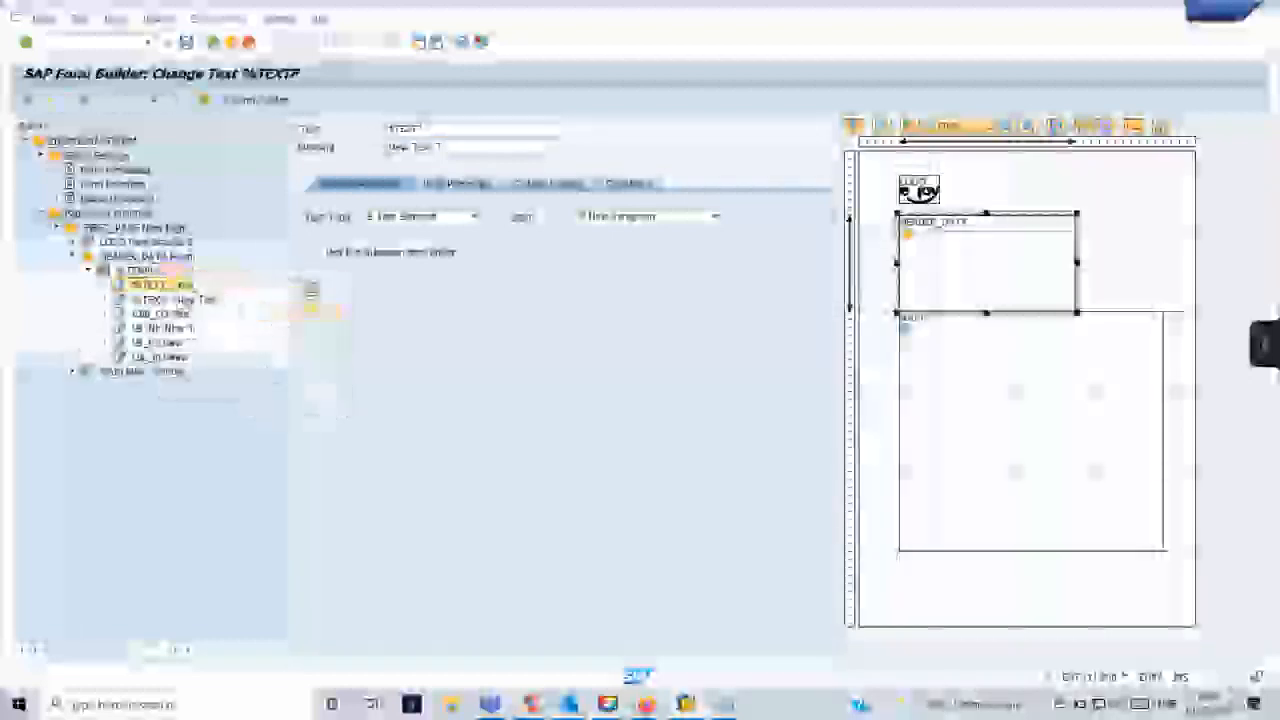
# - Rename the second unnamed text node under the header template as VAL_ON
pyautogui.click(160, 299)
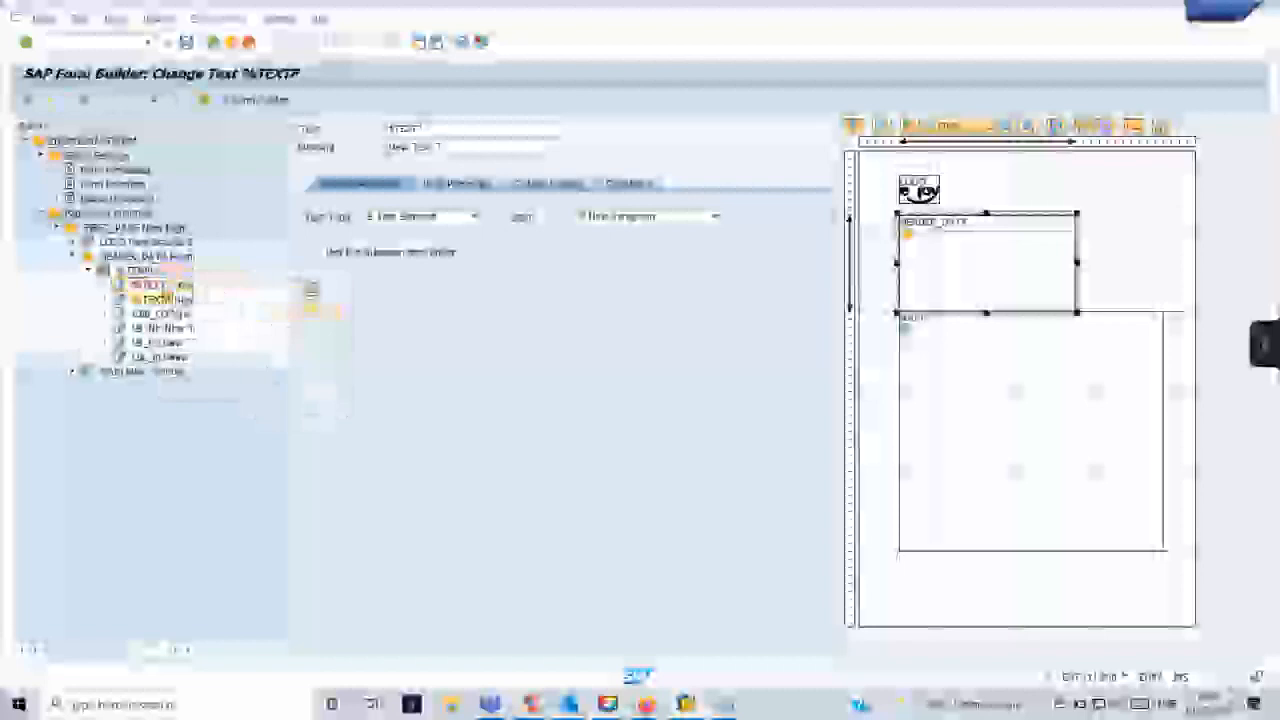
pyautogui.moveTo(432, 129); pyautogui.dragTo(386, 129)
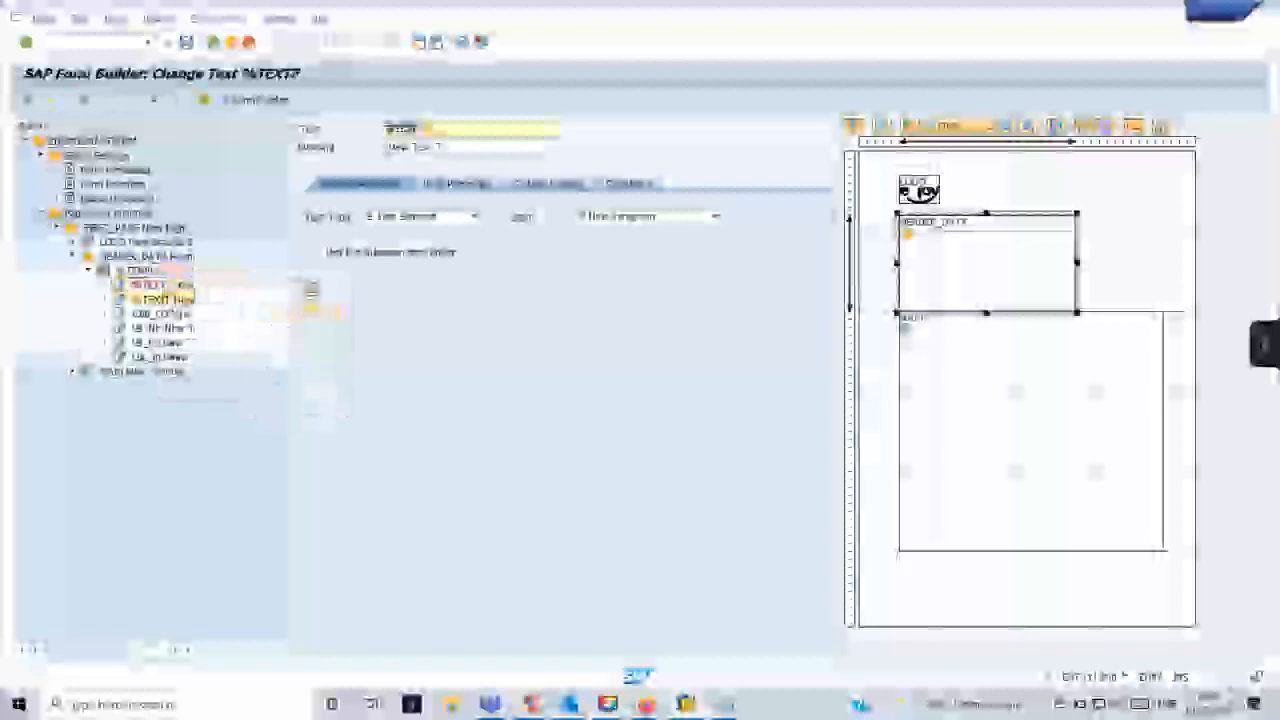
pyautogui.press('BackSpace')
pyautogui.write('lbl_ng')
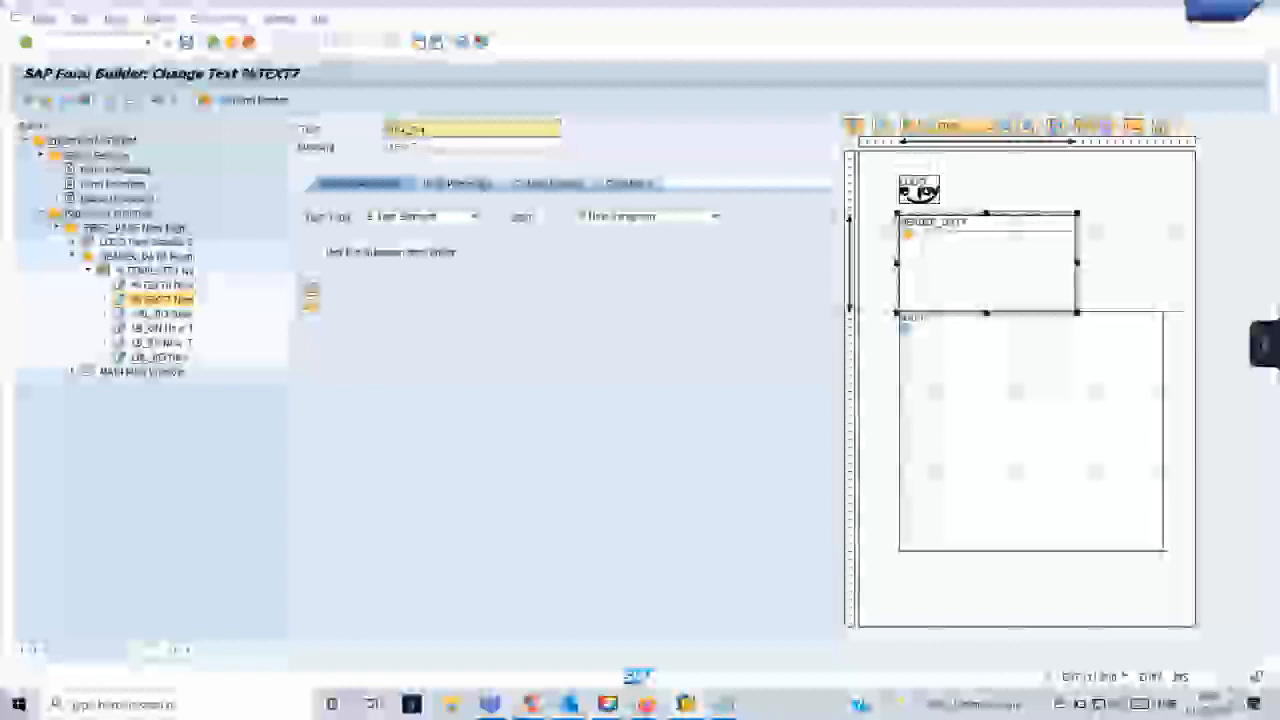
pyautogui.click(414, 146)
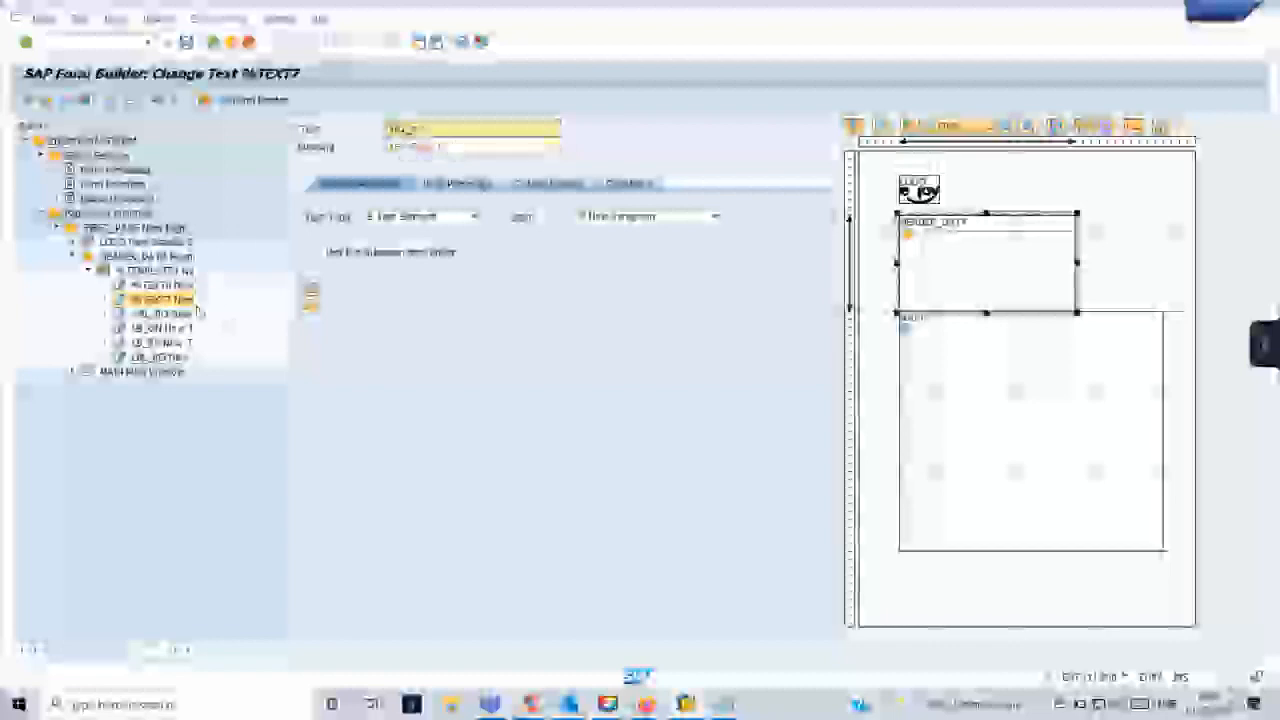
pyautogui.press('BackSpace')
pyautogui.press('BackSpace')
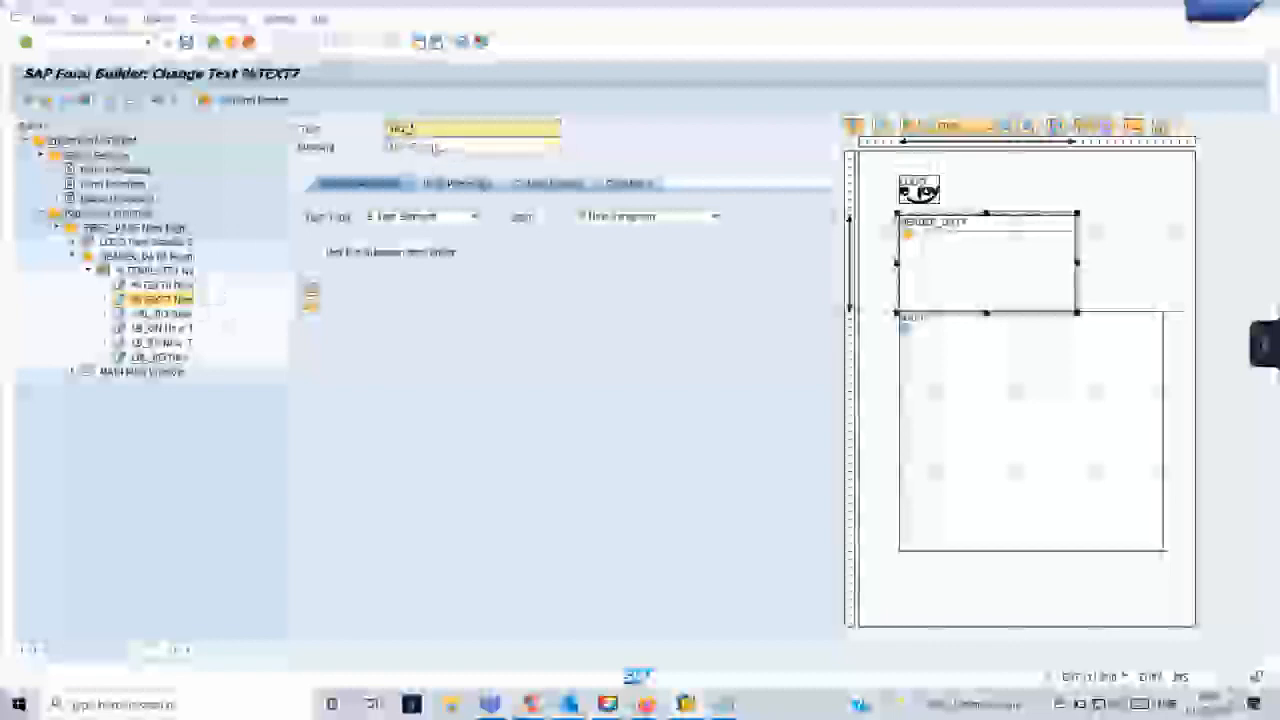
pyautogui.write('n')
# - Rename the remaining unnamed text node under the header template as VAL_BY
pyautogui.click(140, 287)
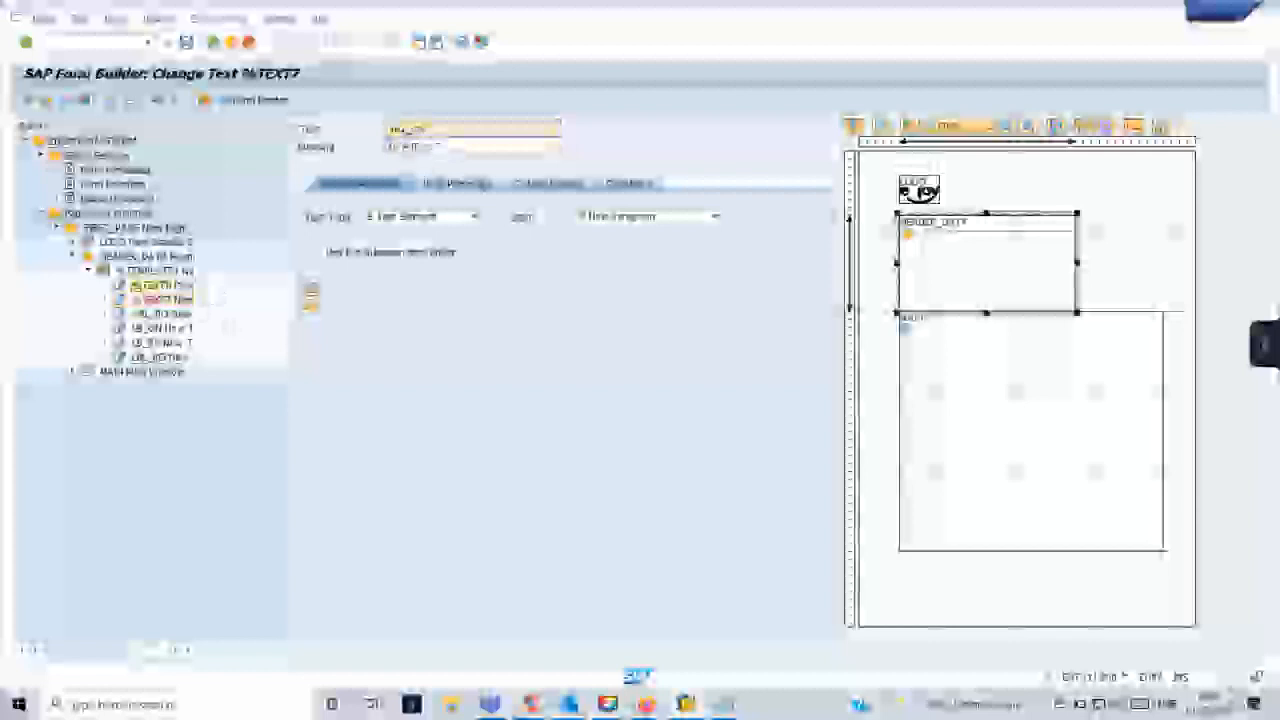
pyautogui.doubleClick(435, 131)
pyautogui.write('val_')
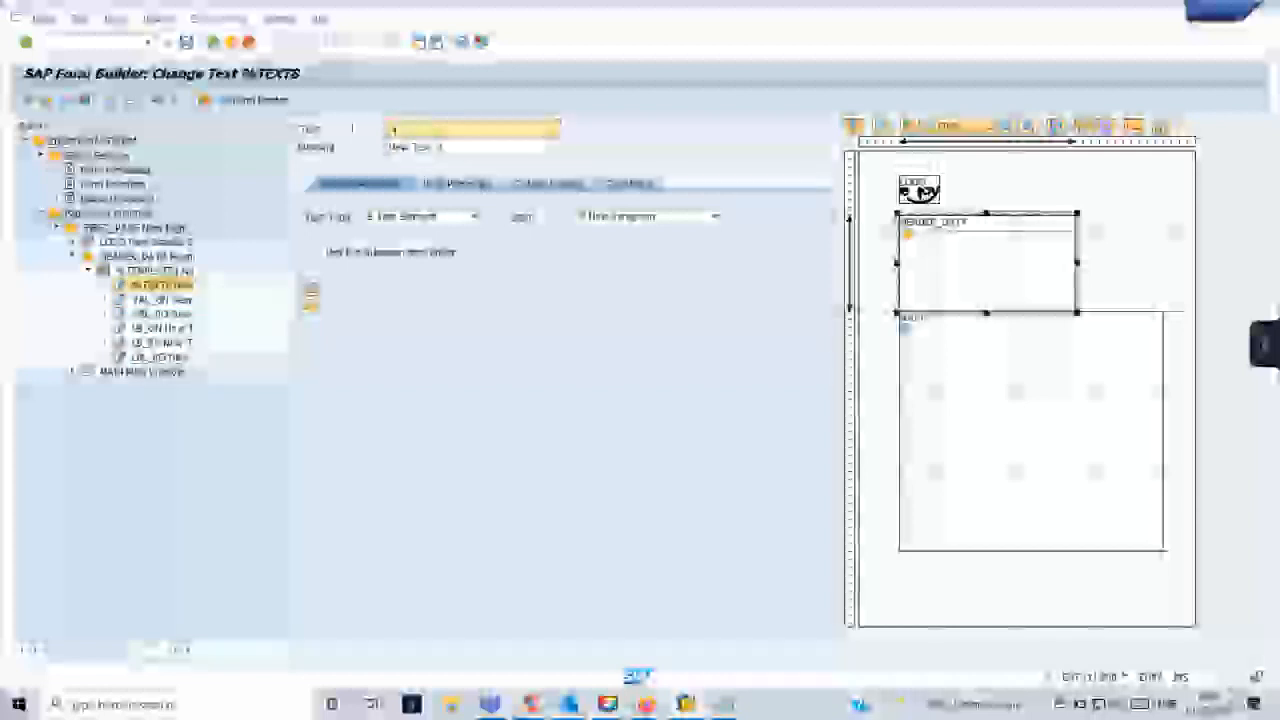
pyautogui.write('ag')
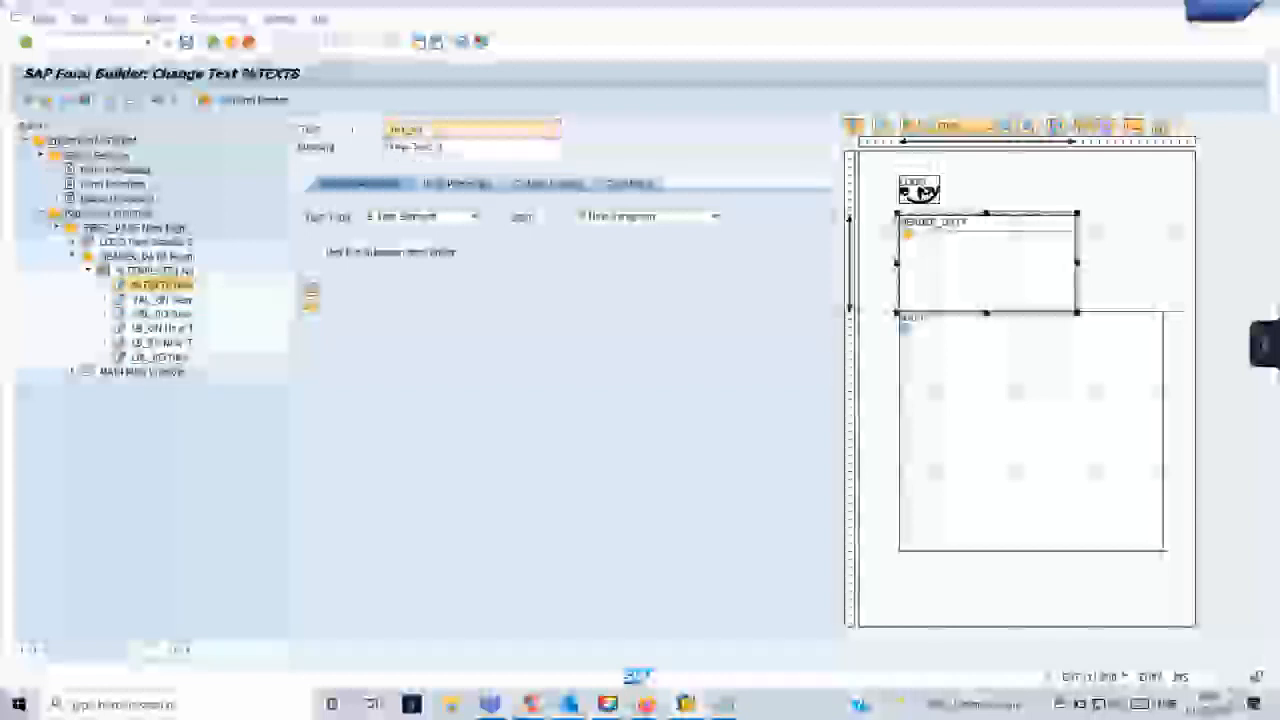
pyautogui.press('Return')
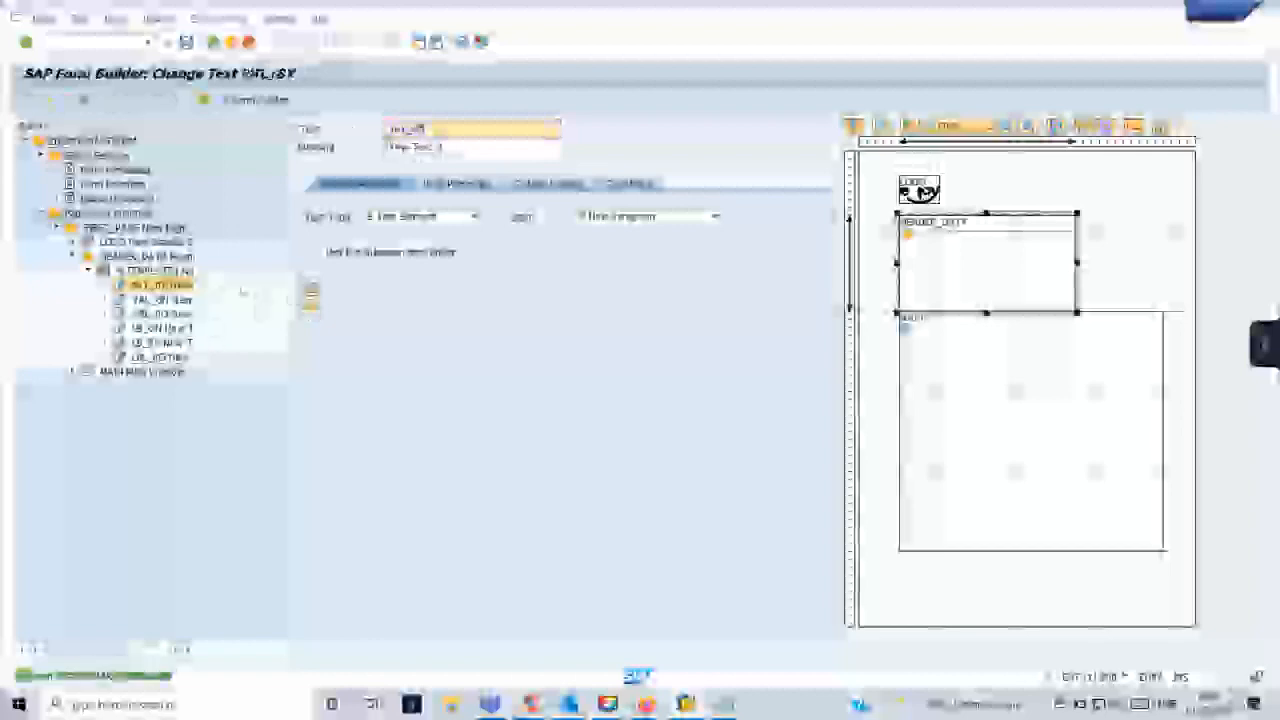
pyautogui.doubleClick(154, 271)
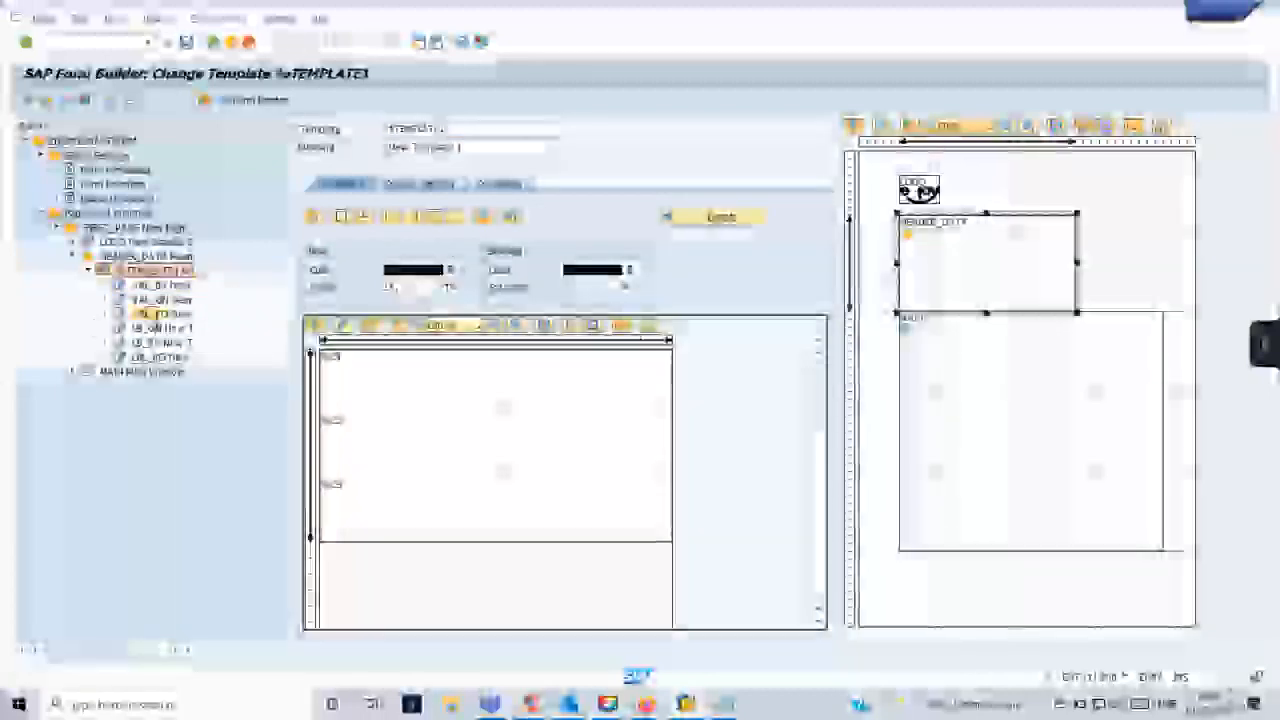
pyautogui.click(155, 313)
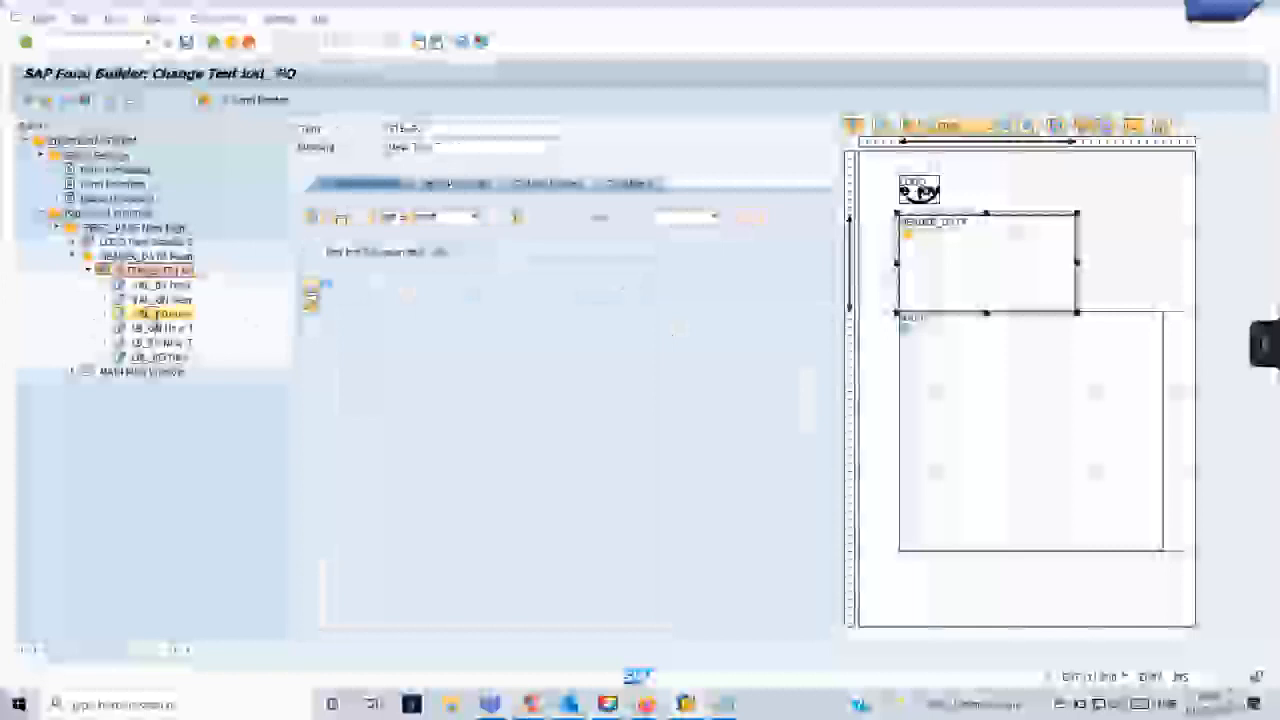
pyautogui.click(312, 284)
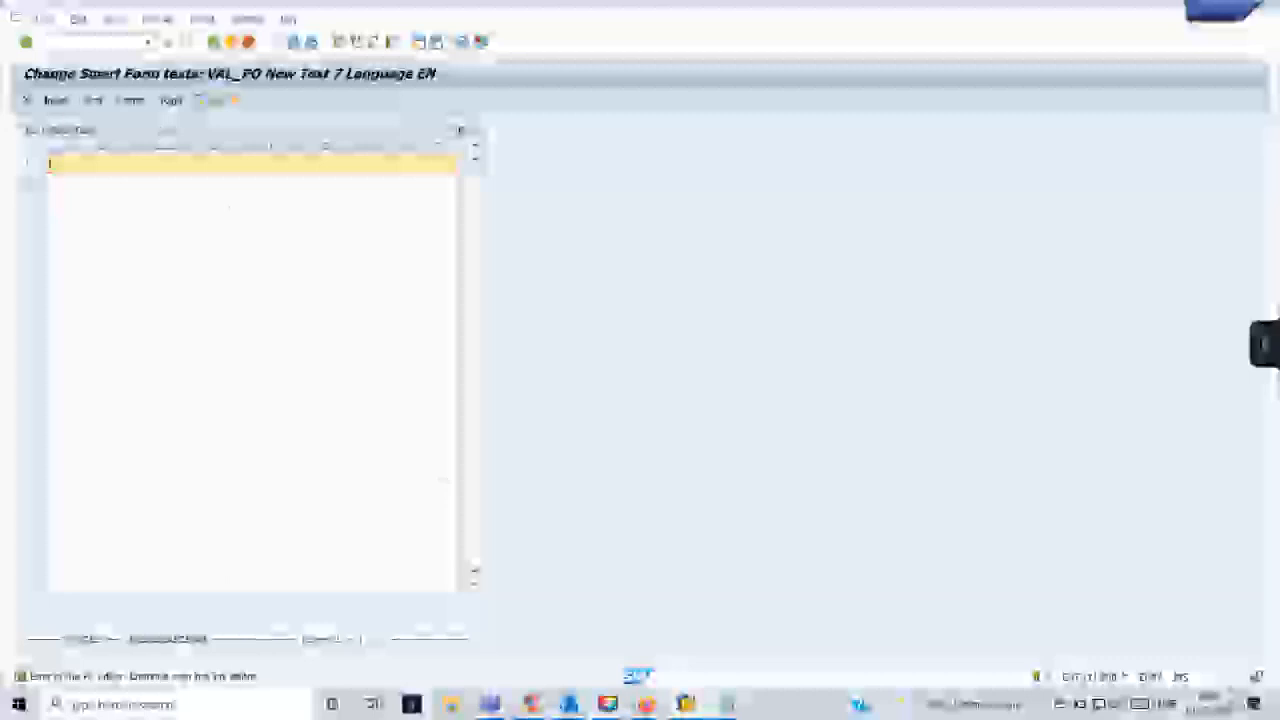
pyautogui.click(214, 42)
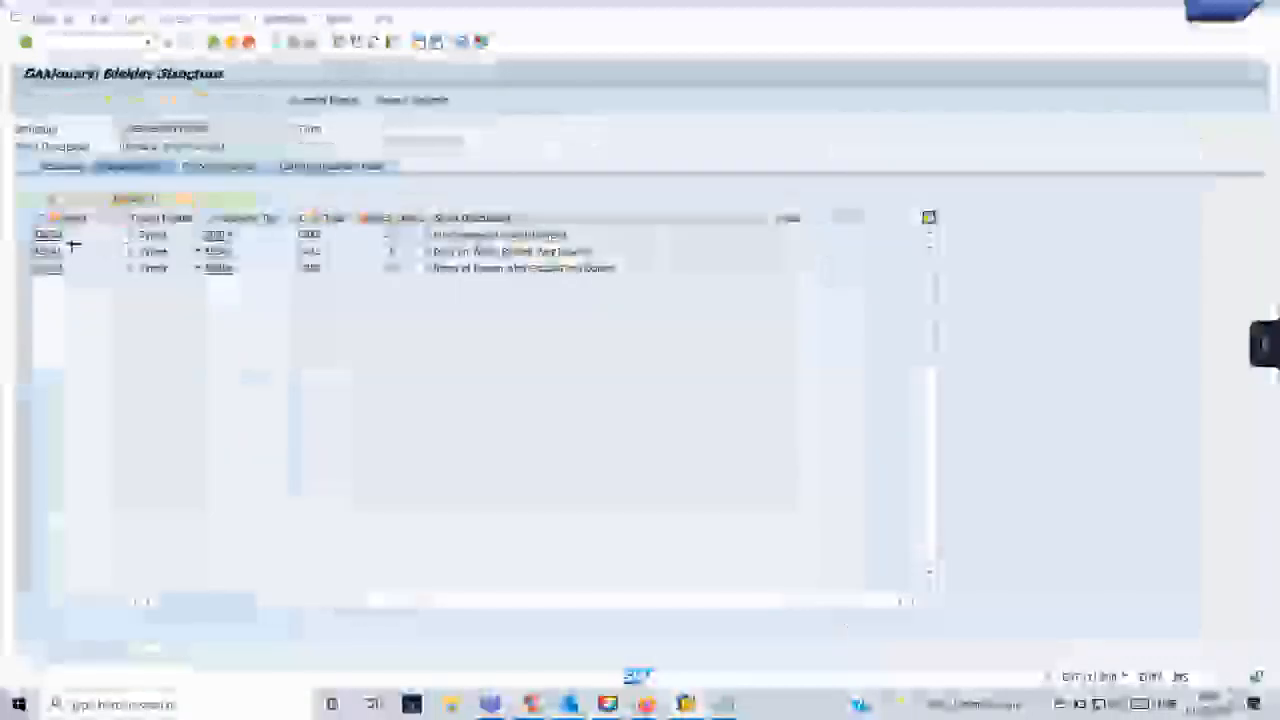
# - Copy the component names EBELN, AEDAT and ERNAM from the header structure and paste them over the old notes in Notepad
pyautogui.hotkey('ctrl', 'y')
pyautogui.moveTo(53, 235); pyautogui.dragTo(57, 270)
pyautogui.hotkey('ctrl', 'c')
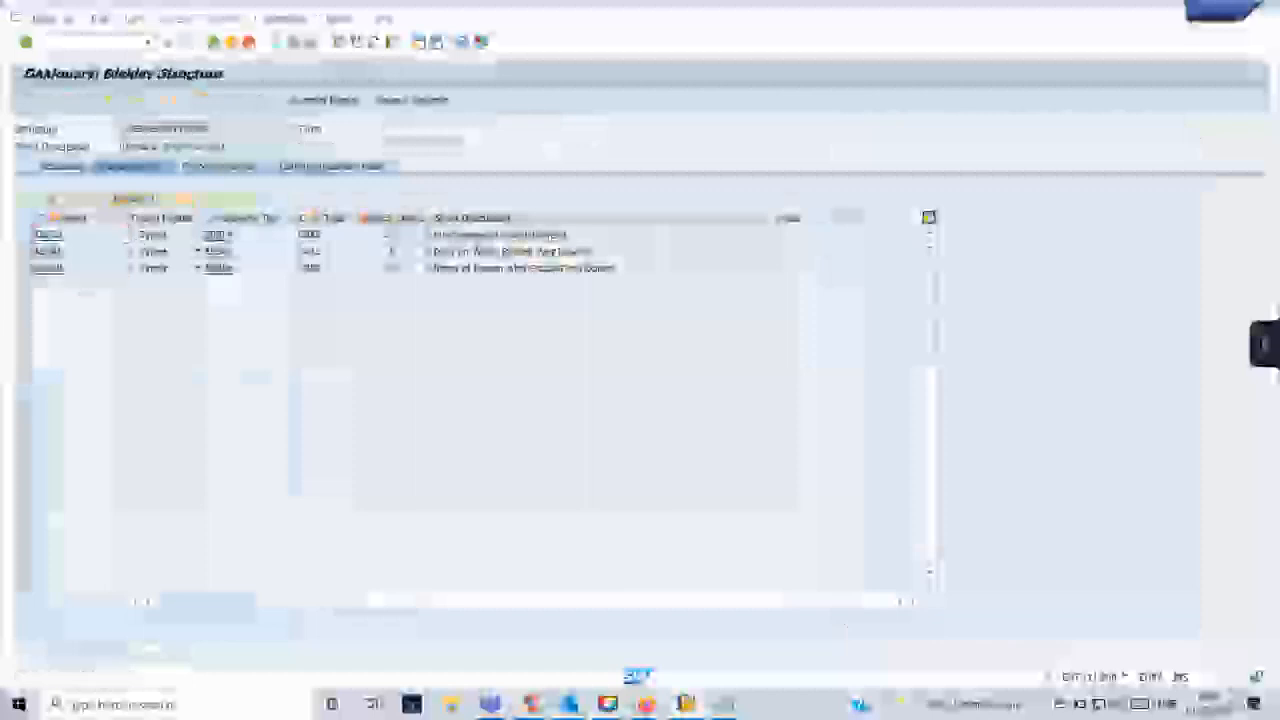
pyautogui.click(724, 704)
pyautogui.click(790, 632)
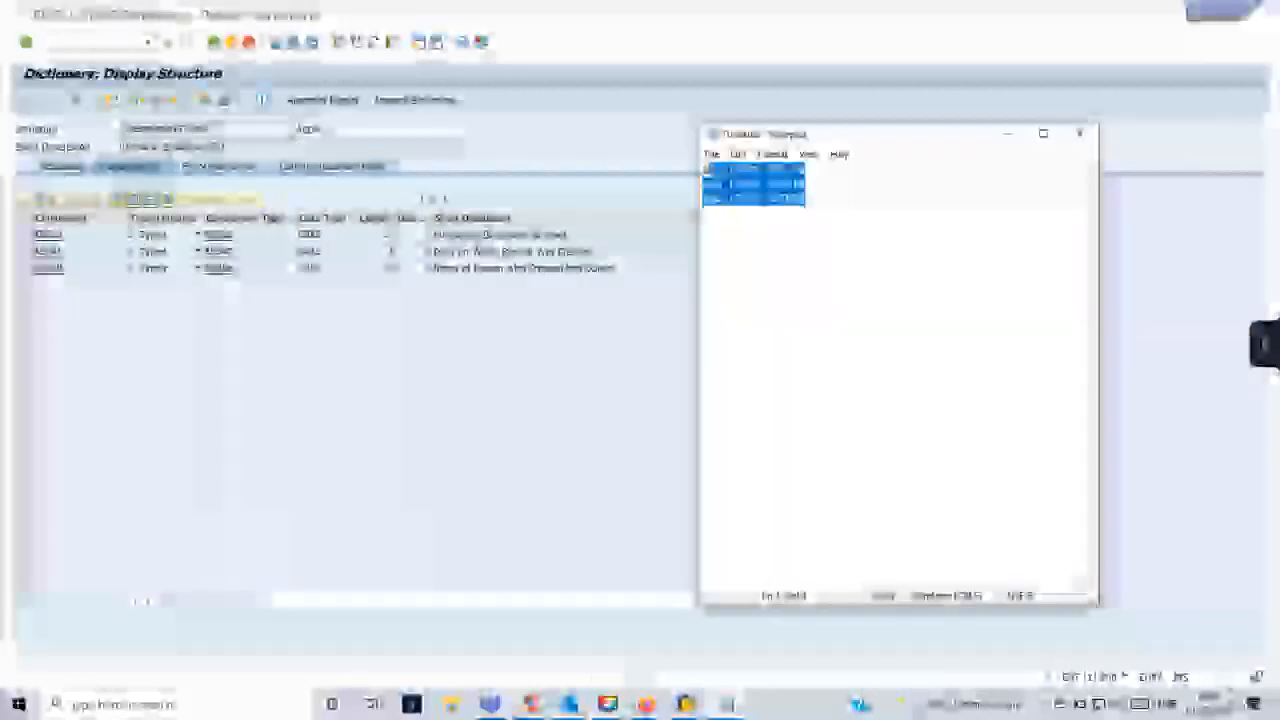
pyautogui.hotkey('ctrl', 'v')
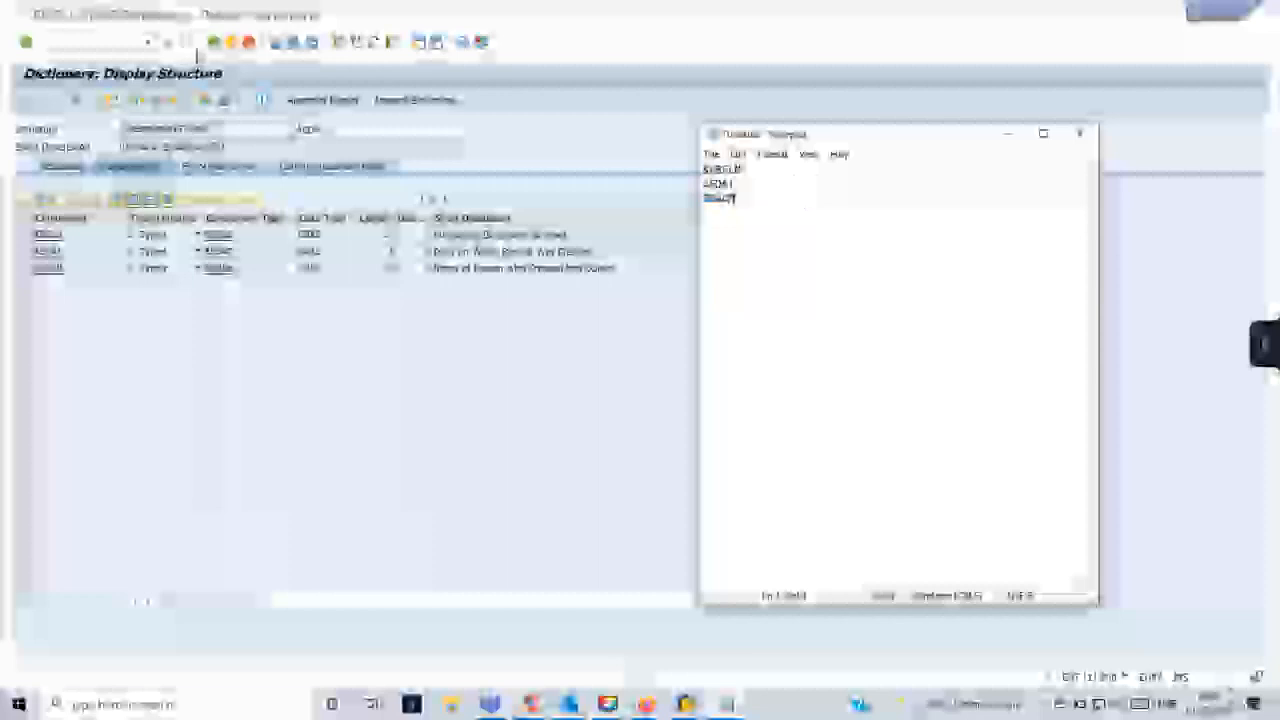
# - Prefix each of the three field names in Notepad with the form interface's header parameter and a hyphen, and enclose each reference in ampersands
pyautogui.click(214, 44)
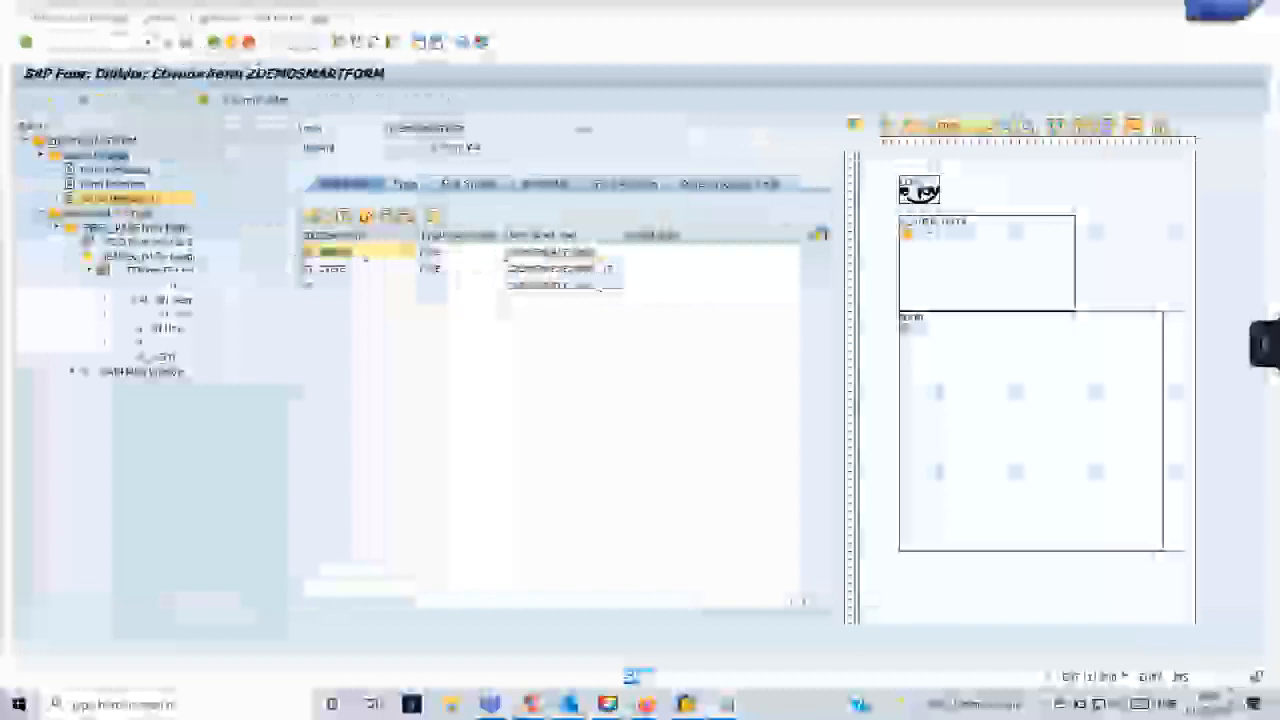
pyautogui.hotkey('alt', 'Tab')
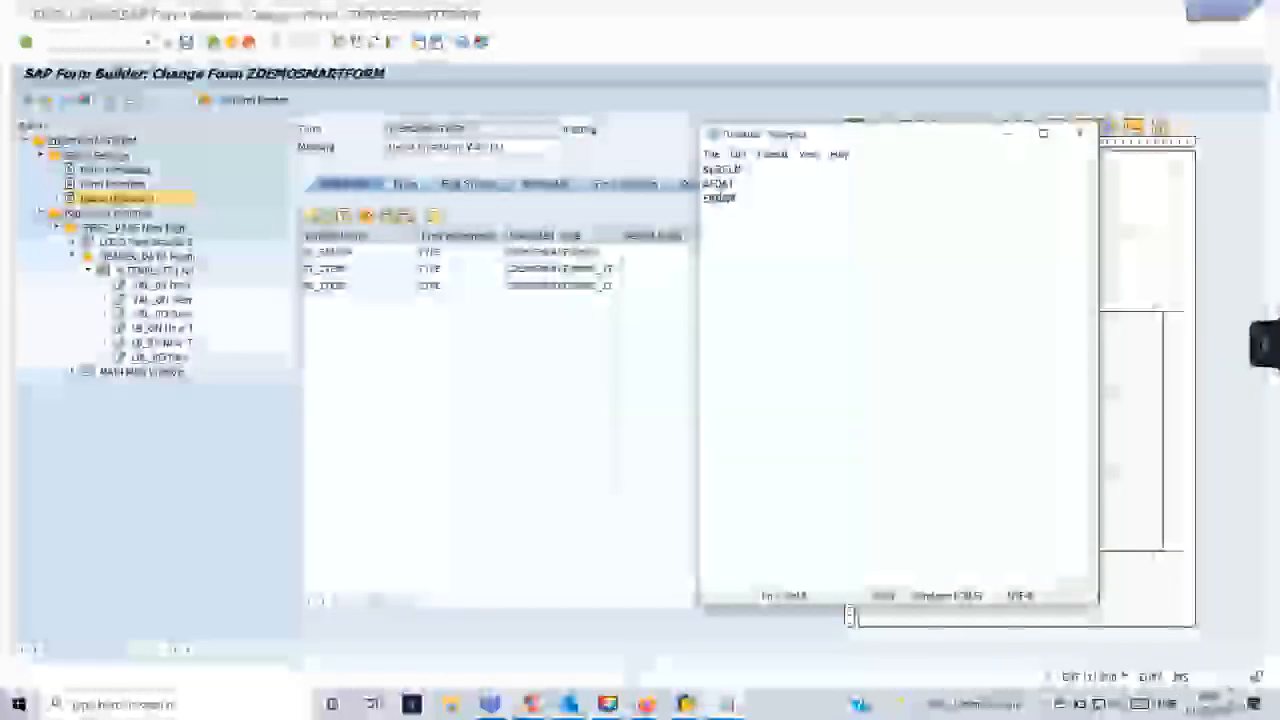
pyautogui.hotkey('ctrl', 'v')
pyautogui.write('-')
pyautogui.moveTo(772, 170); pyautogui.dragTo(709, 170)
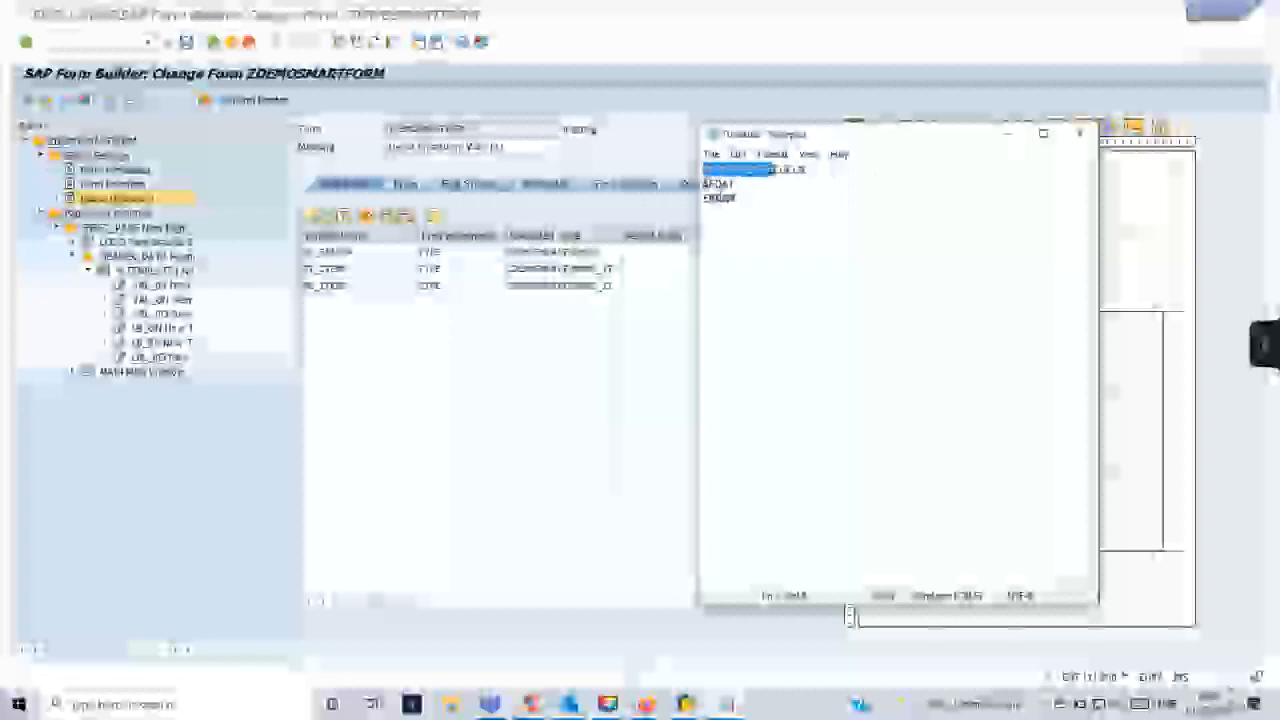
pyautogui.hotkey('ctrl', 'c')
pyautogui.press('Down')
pyautogui.hotkey('ctrl', 'v')
pyautogui.press('Down')
pyautogui.hotkey('ctrl', 'v')
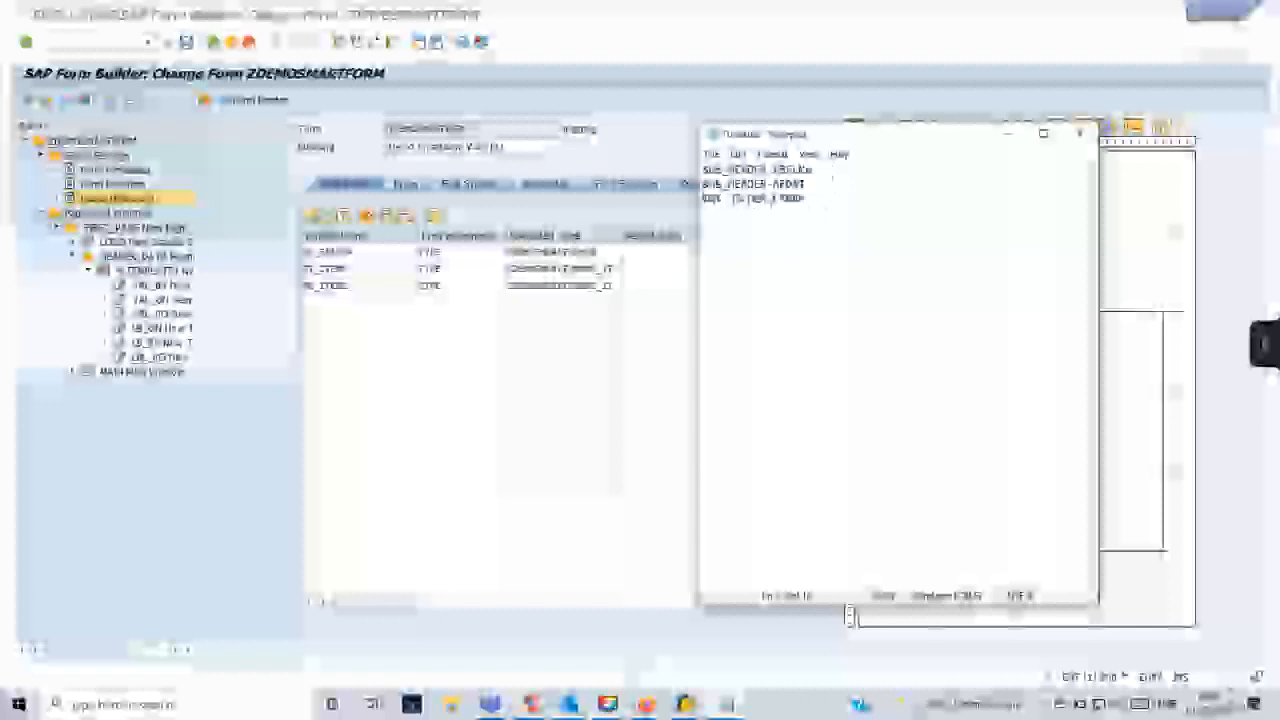
pyautogui.write('&')
pyautogui.click(849, 614)
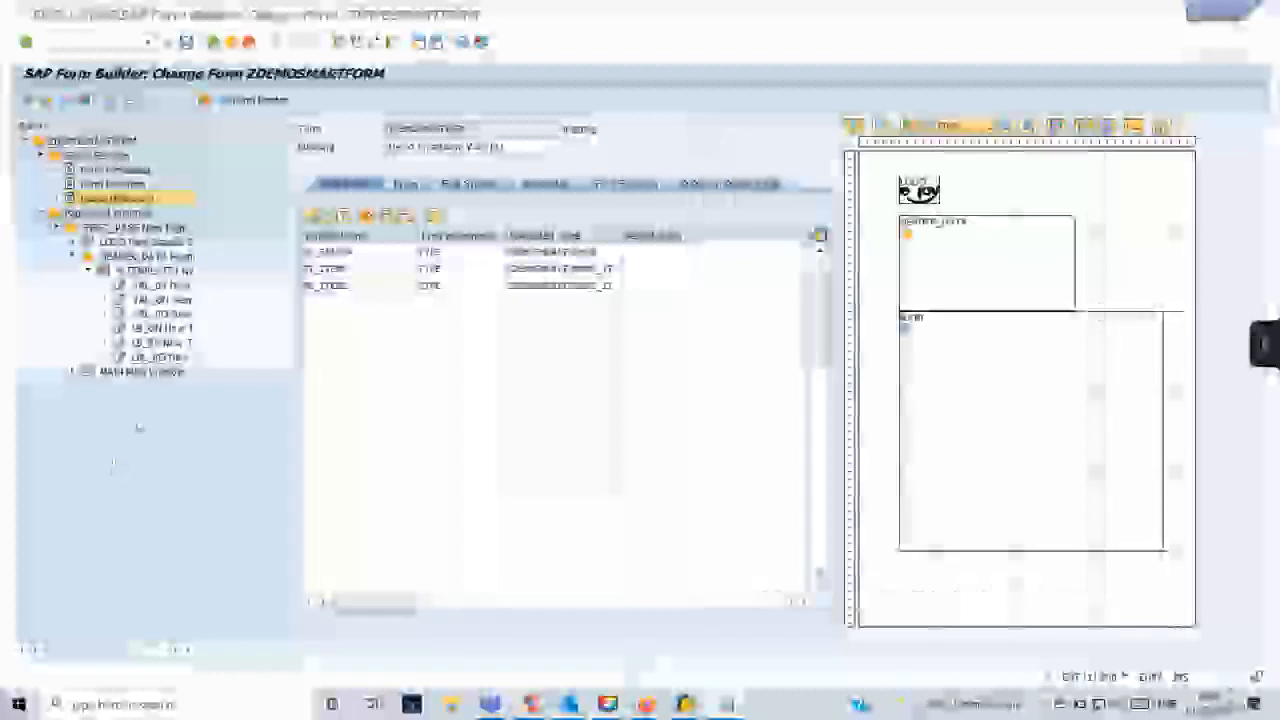
# - Move the header EBELN field reference from Notepad into the text of the VAL_PO node and return to the form
pyautogui.click(160, 313)
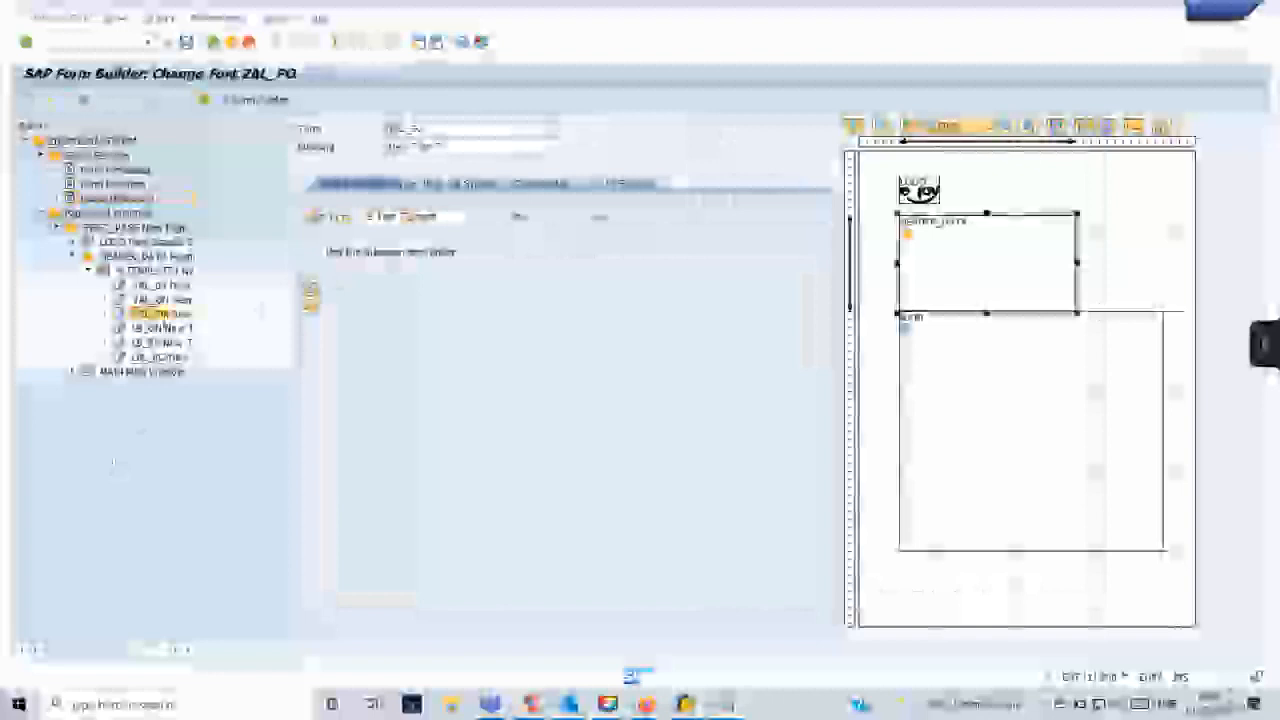
pyautogui.click(311, 289)
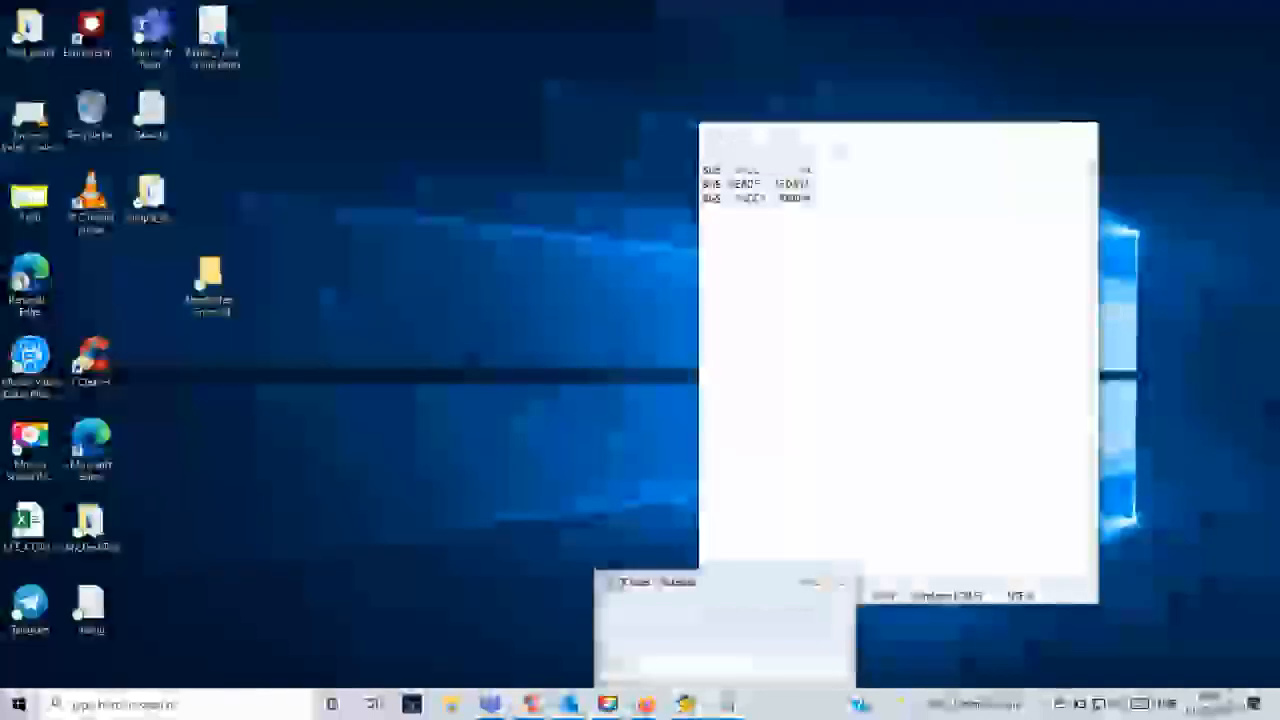
pyautogui.click(727, 628)
pyautogui.moveTo(822, 169); pyautogui.dragTo(704, 170)
pyautogui.hotkey('ctrl', 'x')
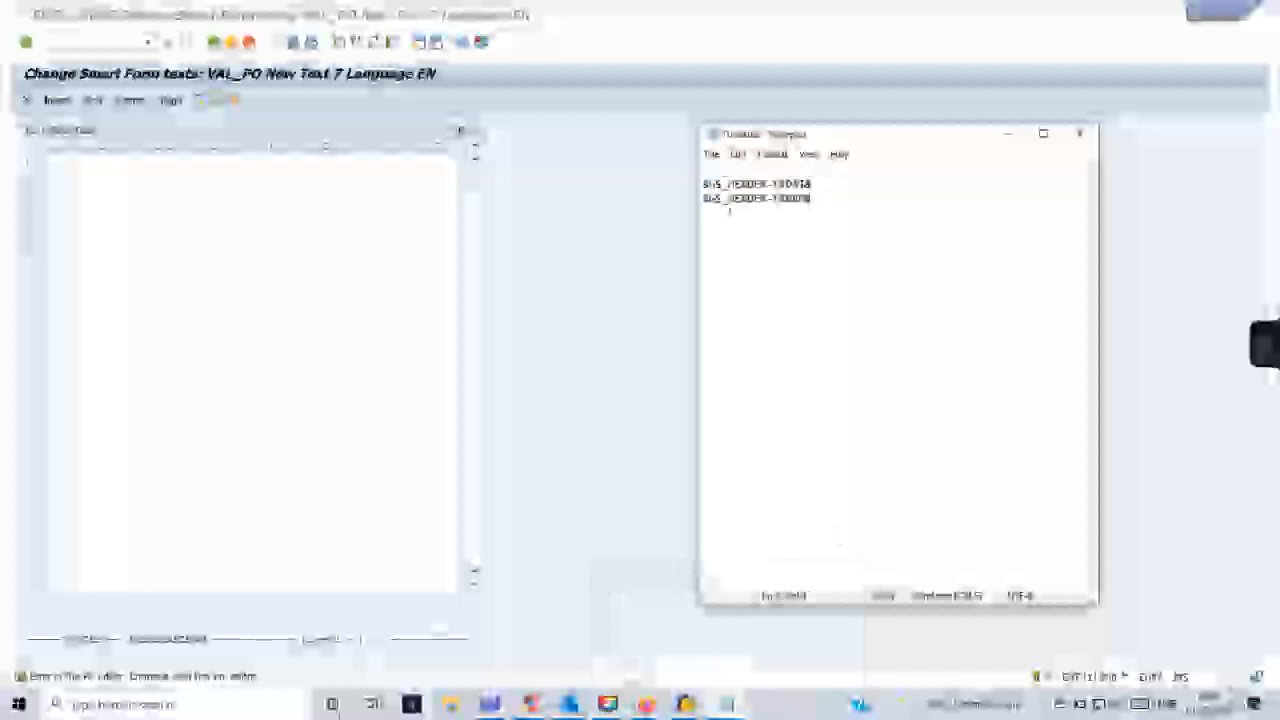
pyautogui.click(163, 155)
pyautogui.hotkey('ctrl', 'v')
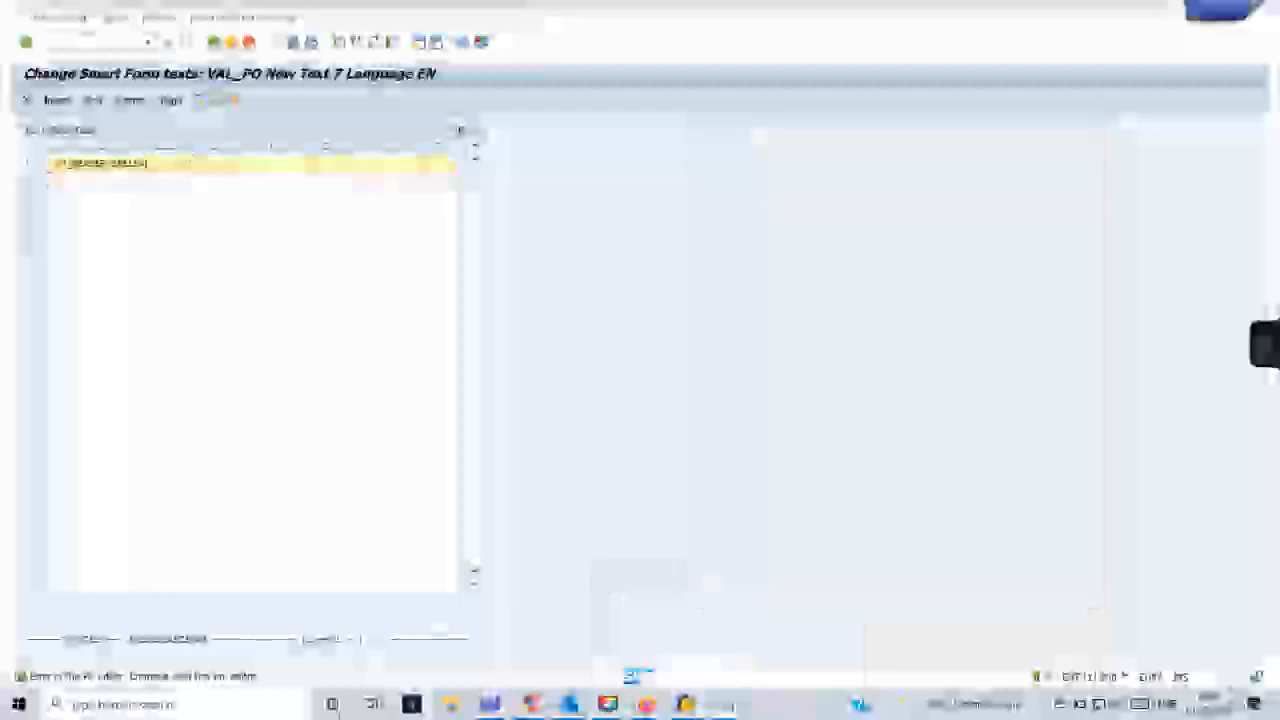
pyautogui.click(214, 43)
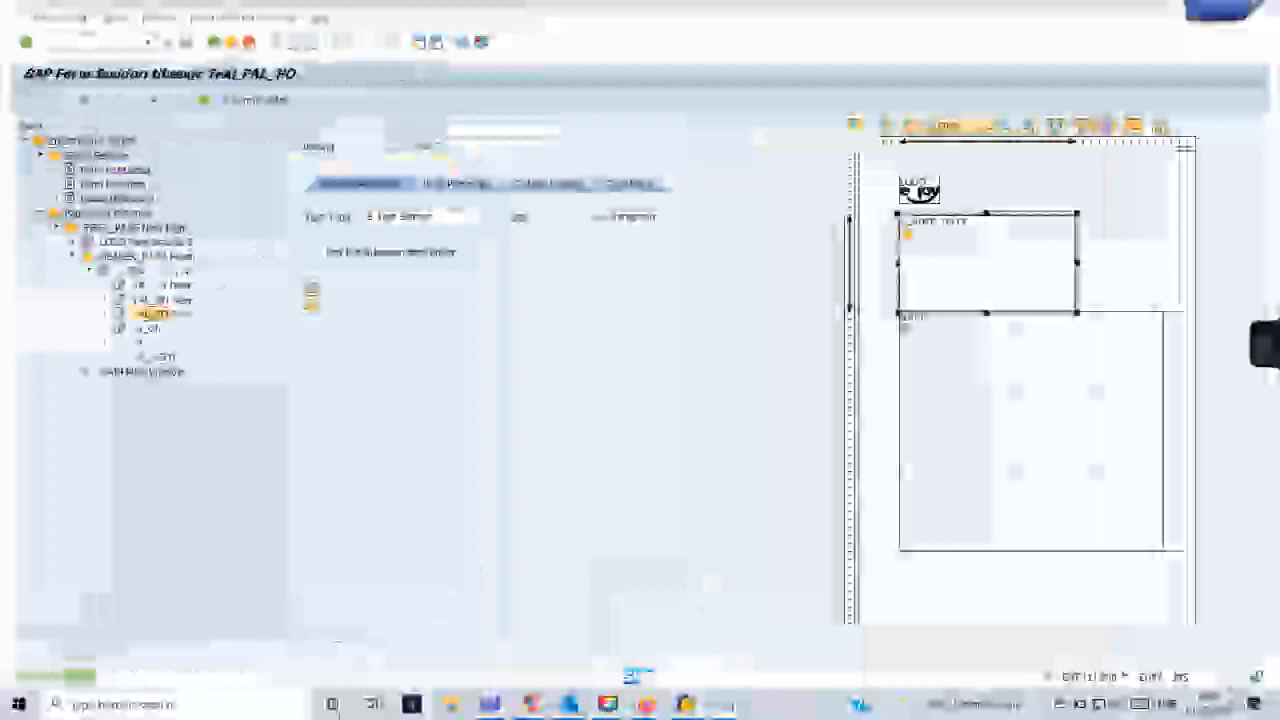
# - Move the header AEDAT field reference from Notepad into the text of the VAL_ON node
pyautogui.doubleClick(160, 300)
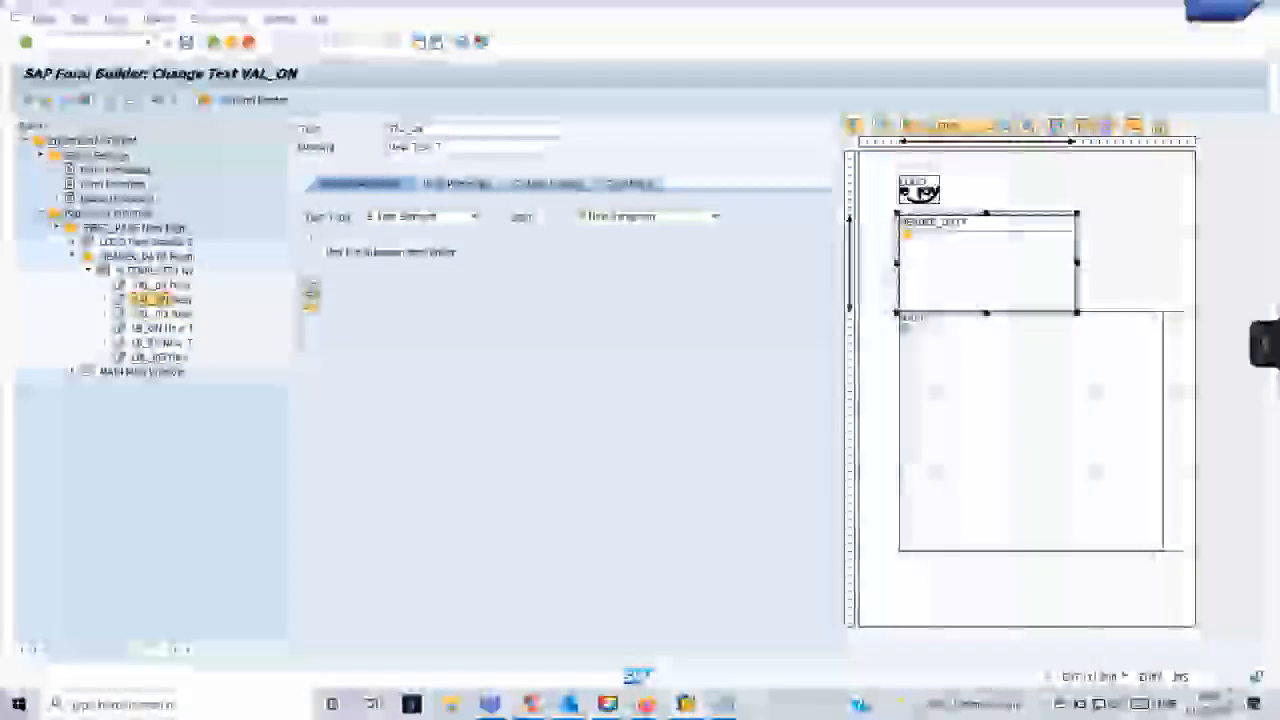
pyautogui.moveTo(726, 704)
pyautogui.click(809, 643)
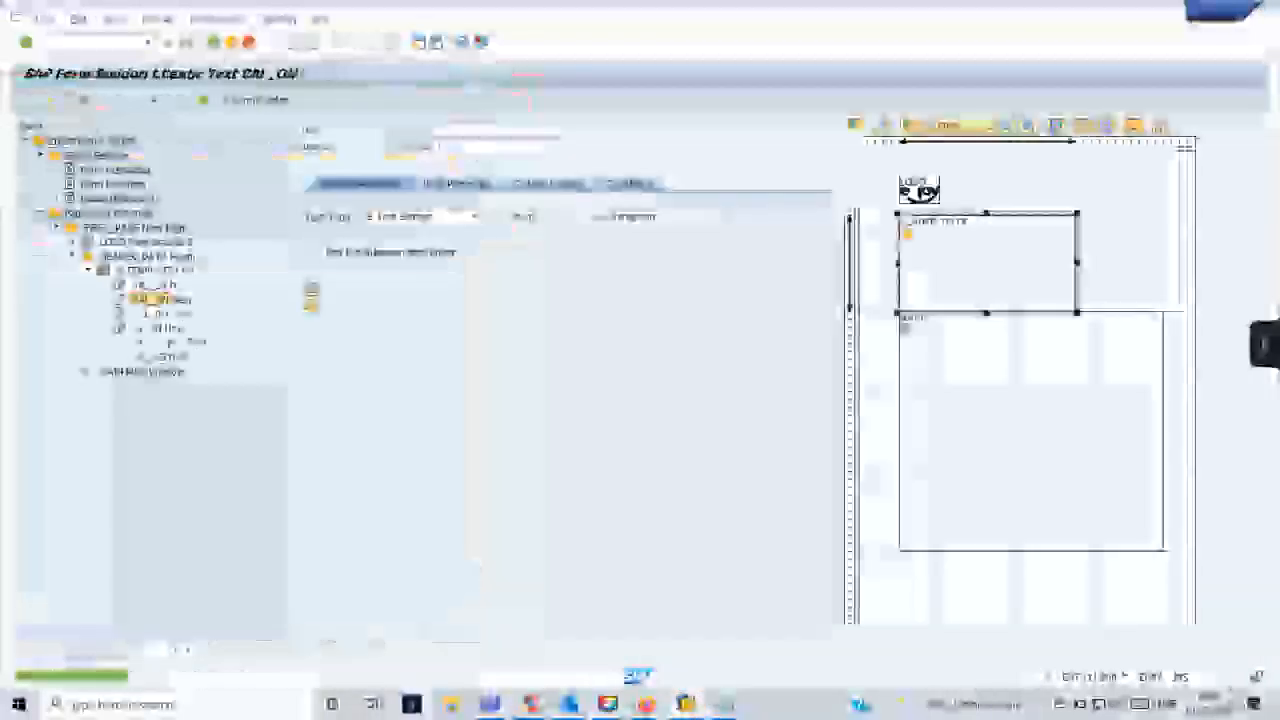
# - Move the header ERNAM field reference from Notepad into the text of the VAL_BY node
pyautogui.doubleClick(160, 286)
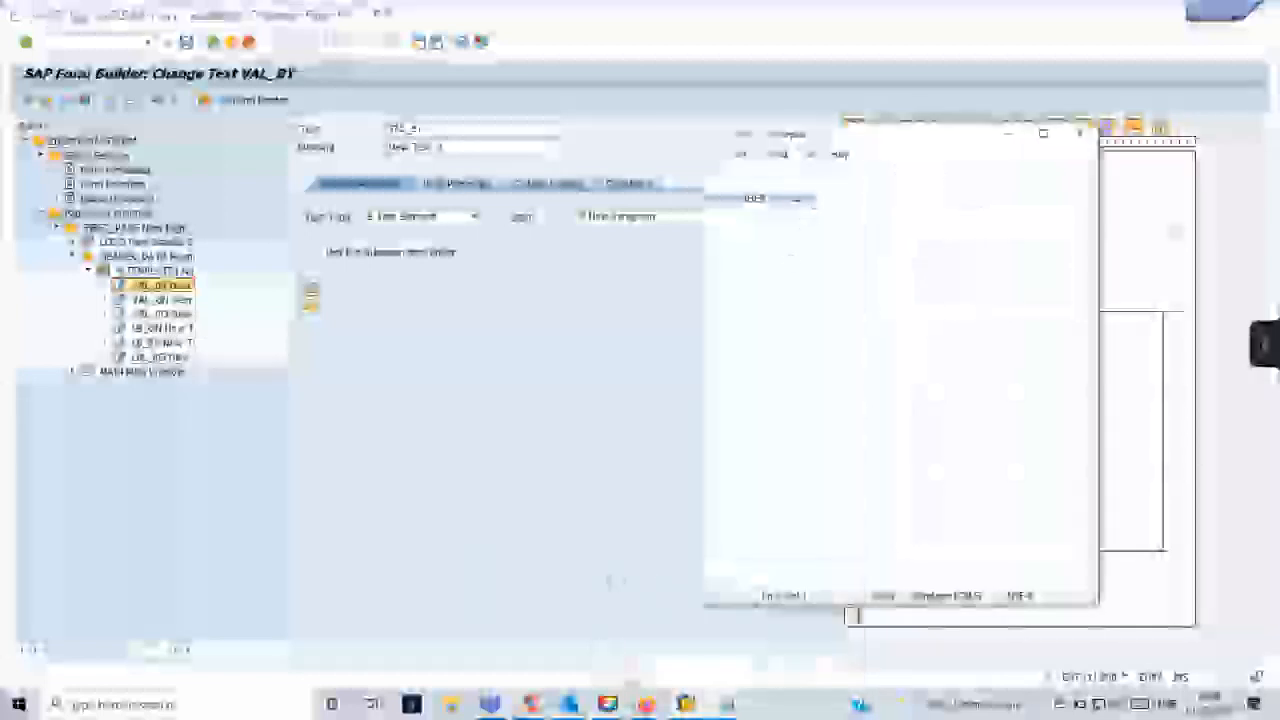
pyautogui.hotkey('ctrl', 'a')
pyautogui.hotkey('ctrl', 'x')
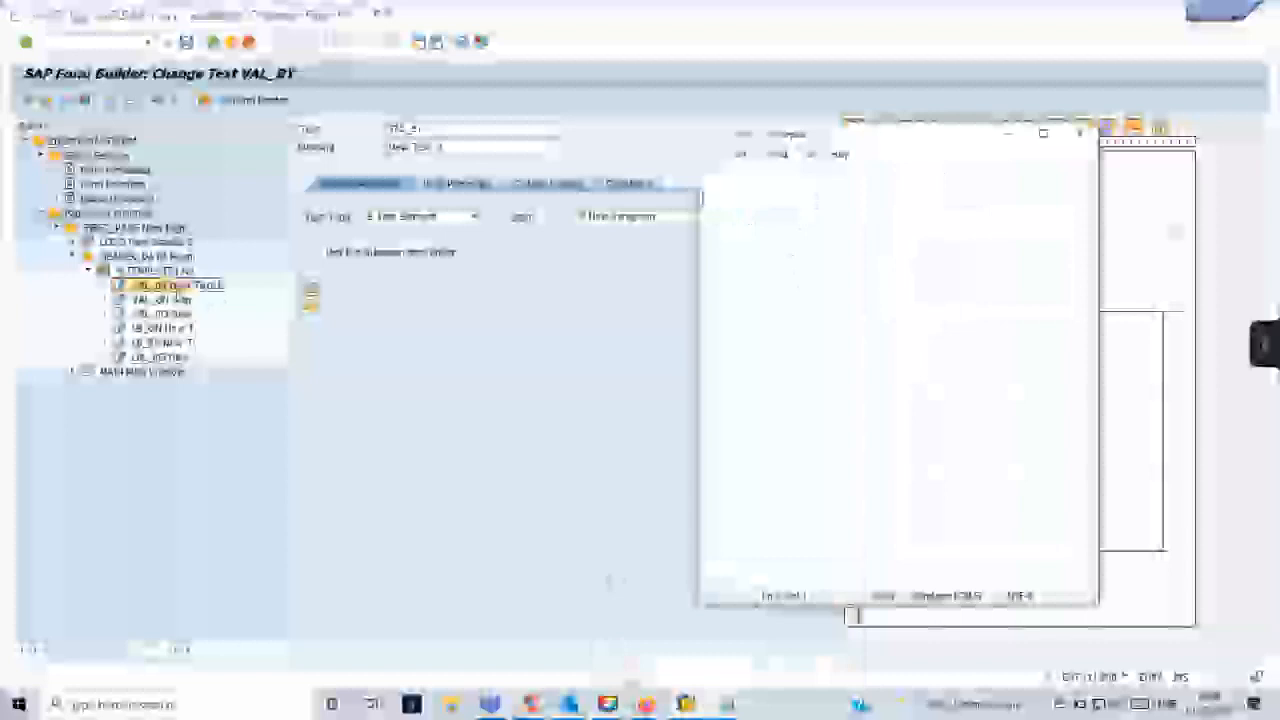
pyautogui.click(184, 288)
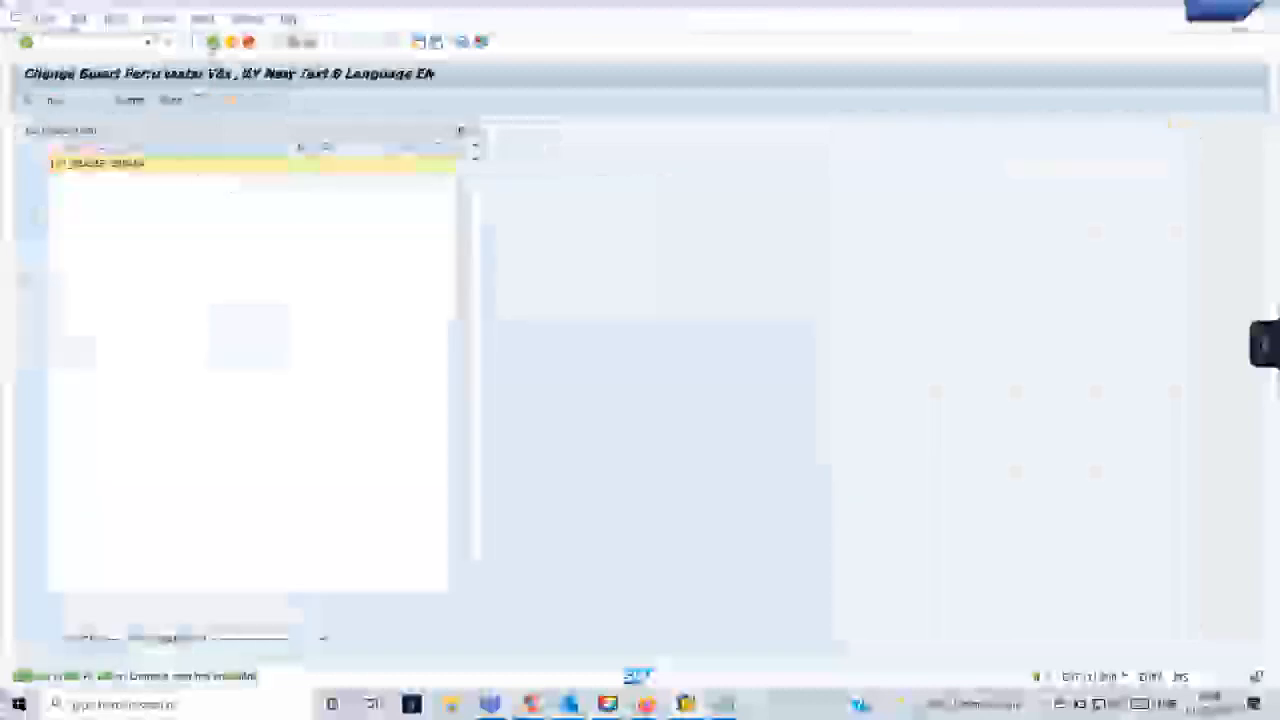
pyautogui.click(249, 165)
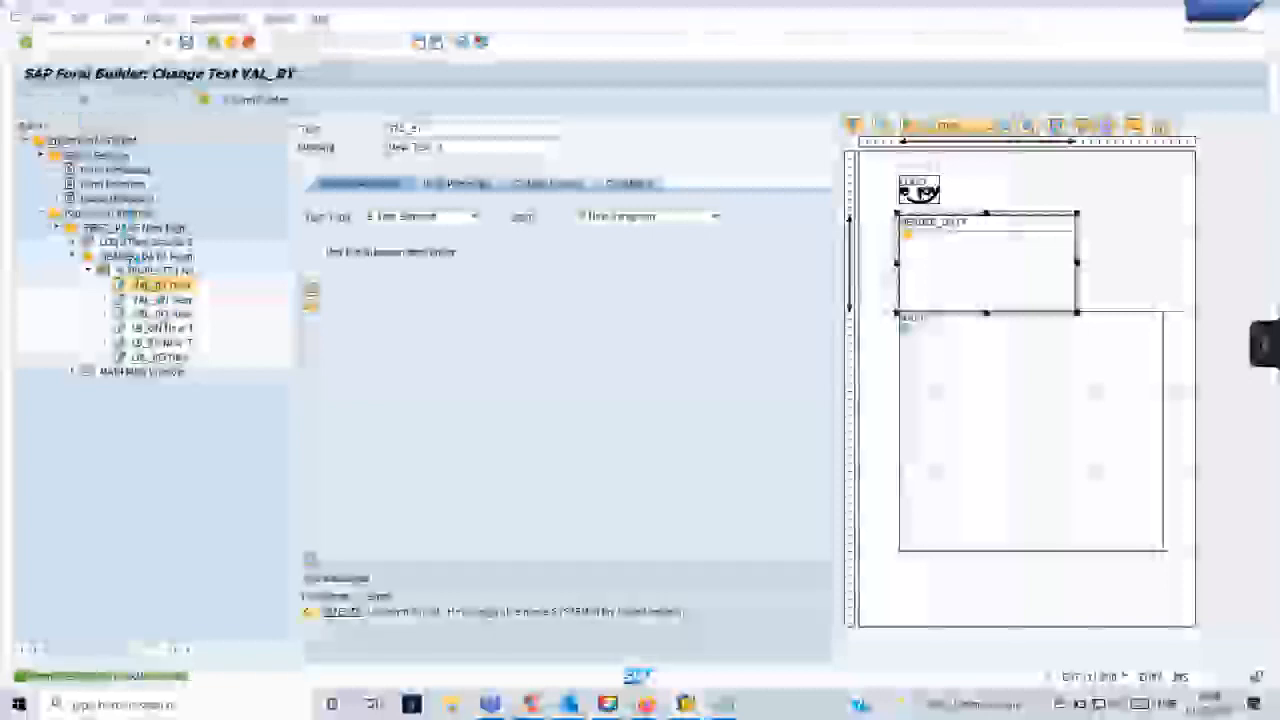
# - Return to the Function Builder, run the form's function module test again and display its print preview
pyautogui.click(685, 704)
pyautogui.click(742, 628)
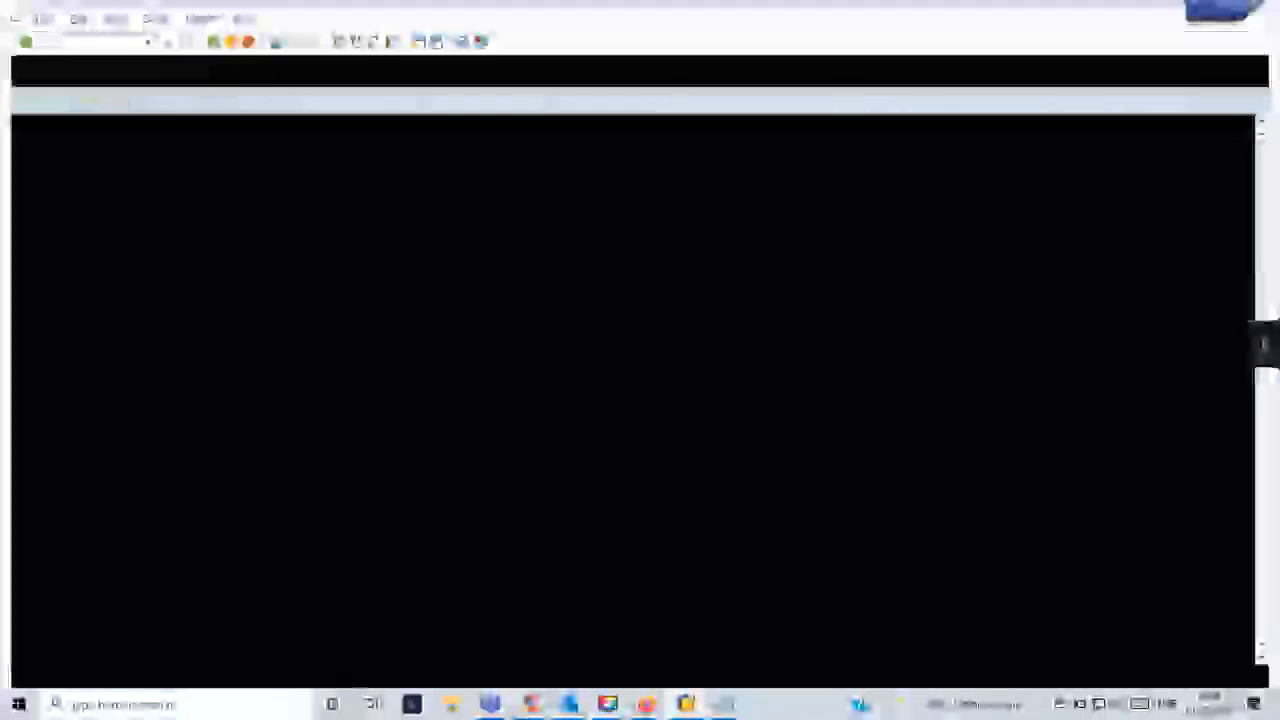
pyautogui.click(148, 41)
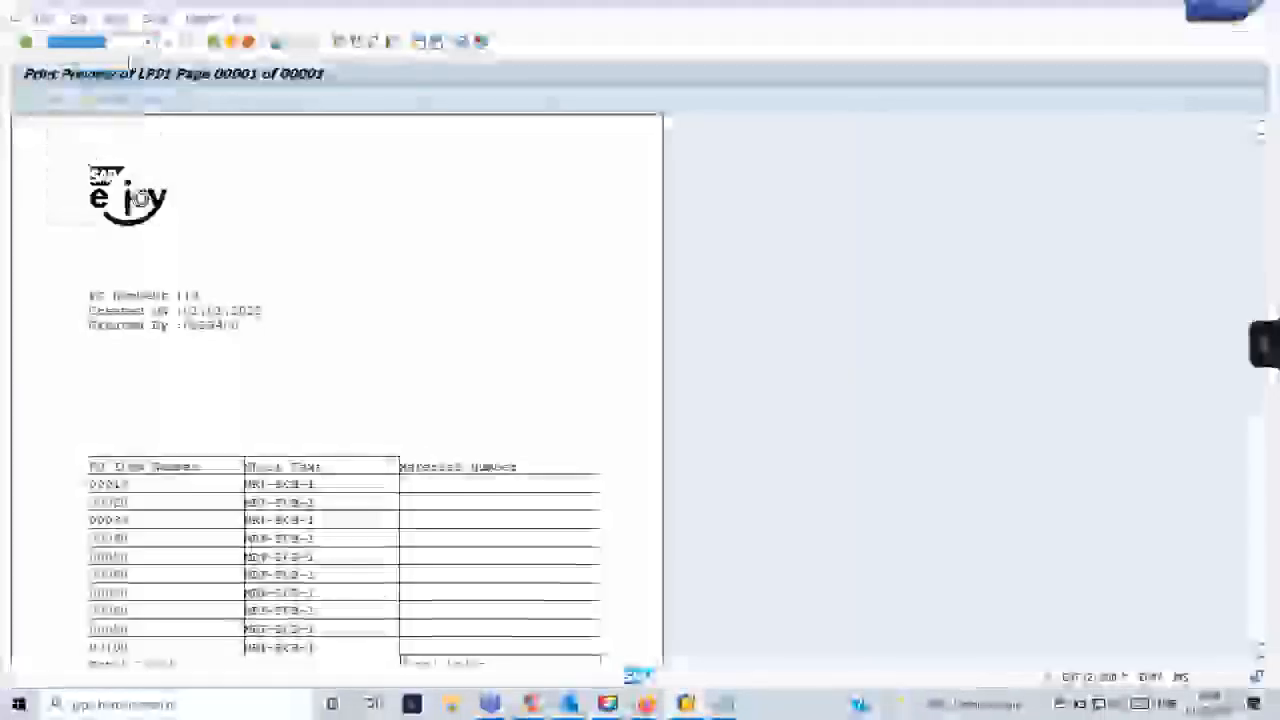
pyautogui.press('Return')
pyautogui.click(87, 101)
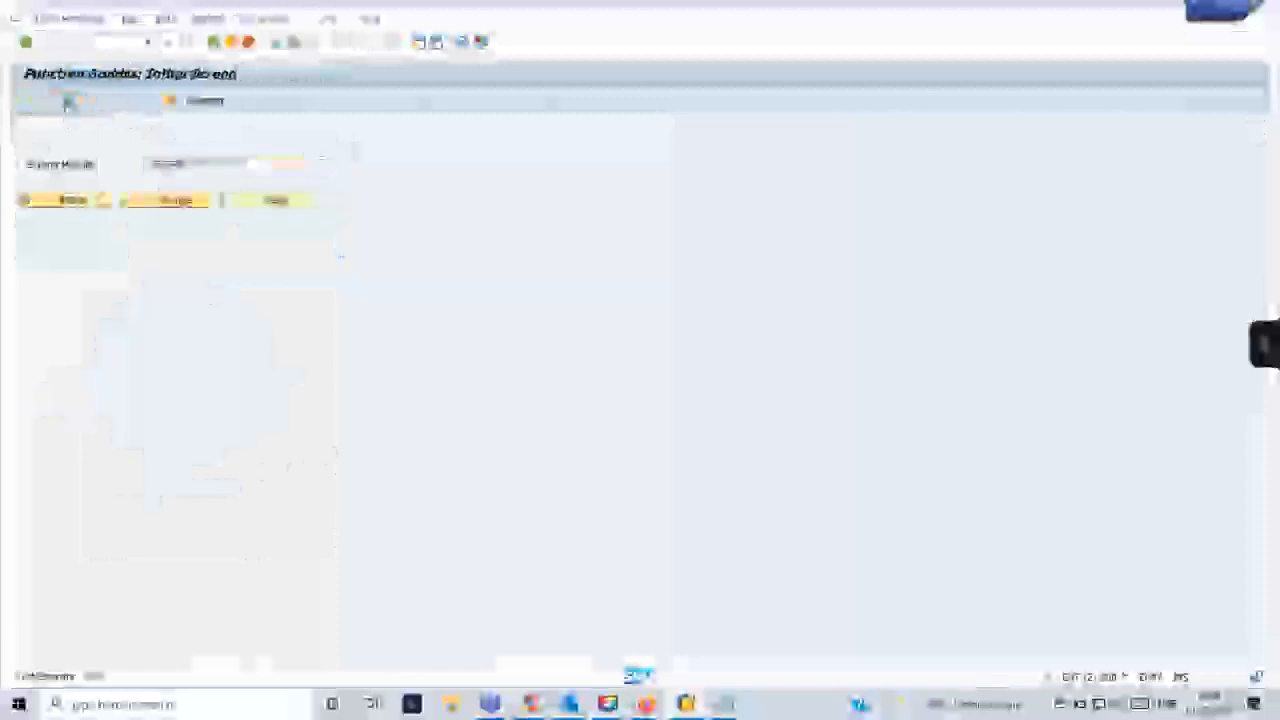
pyautogui.click(68, 101)
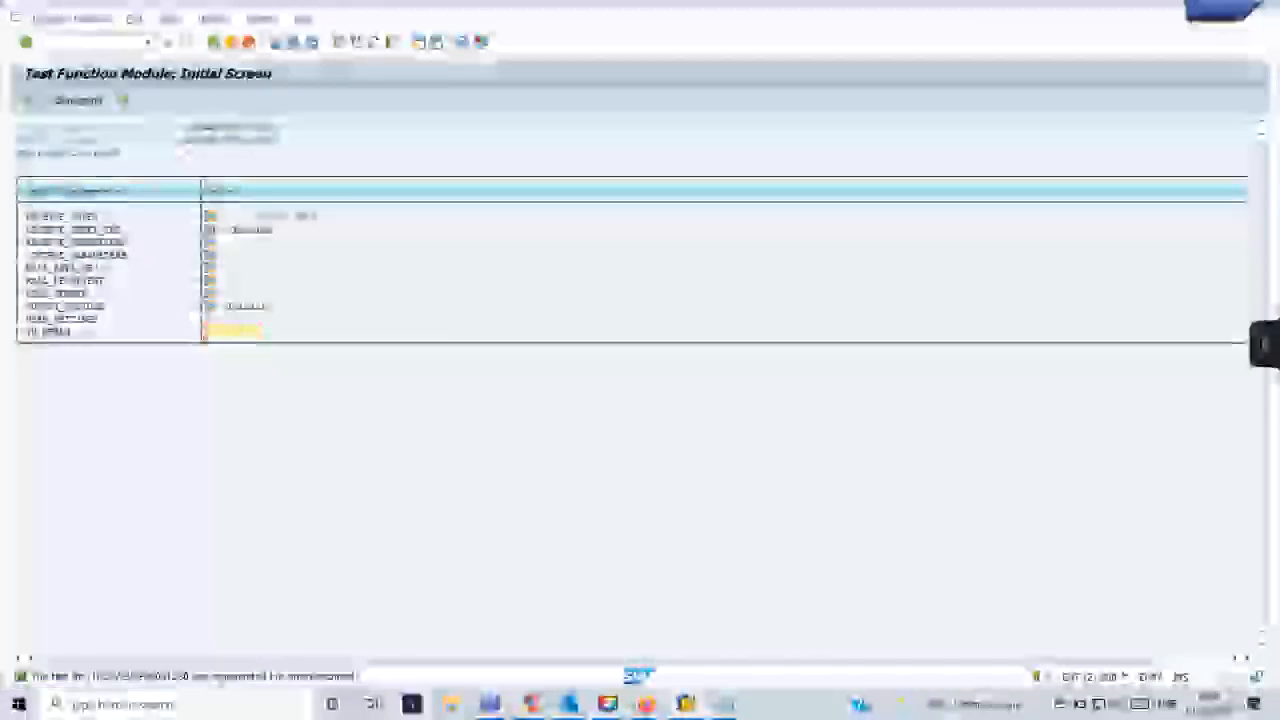
pyautogui.click(28, 101)
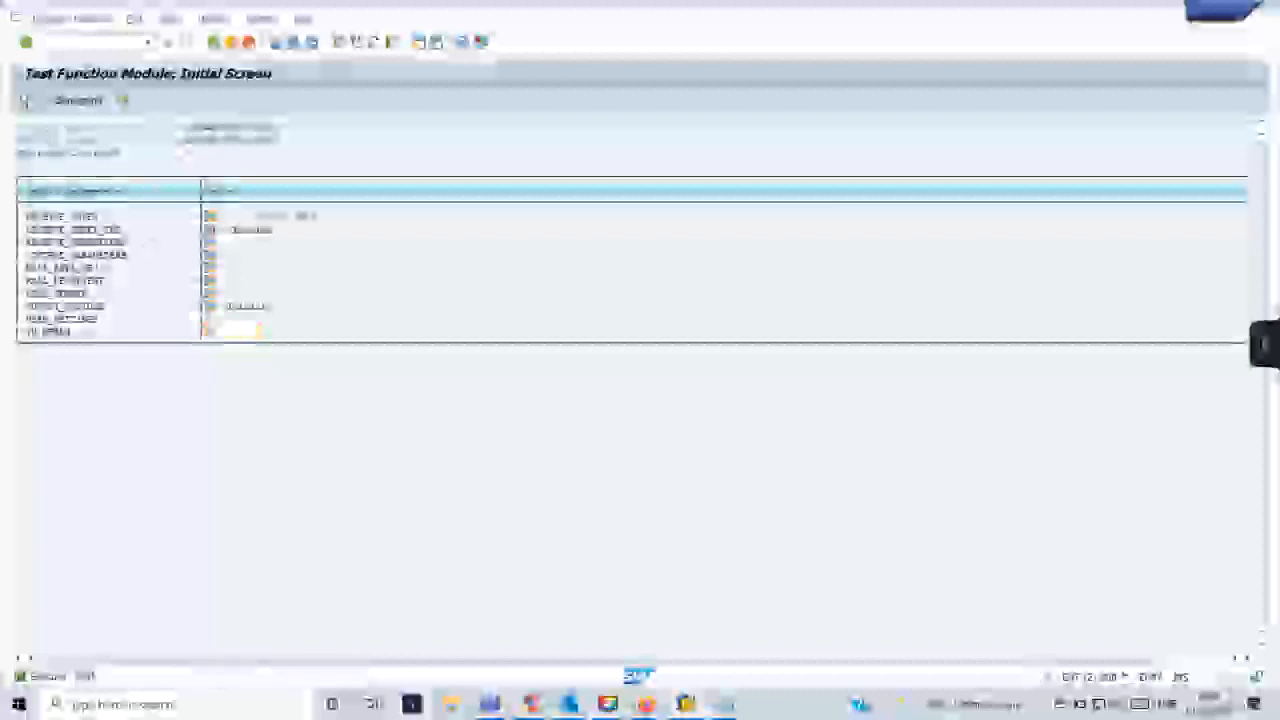
pyautogui.click(390, 465)
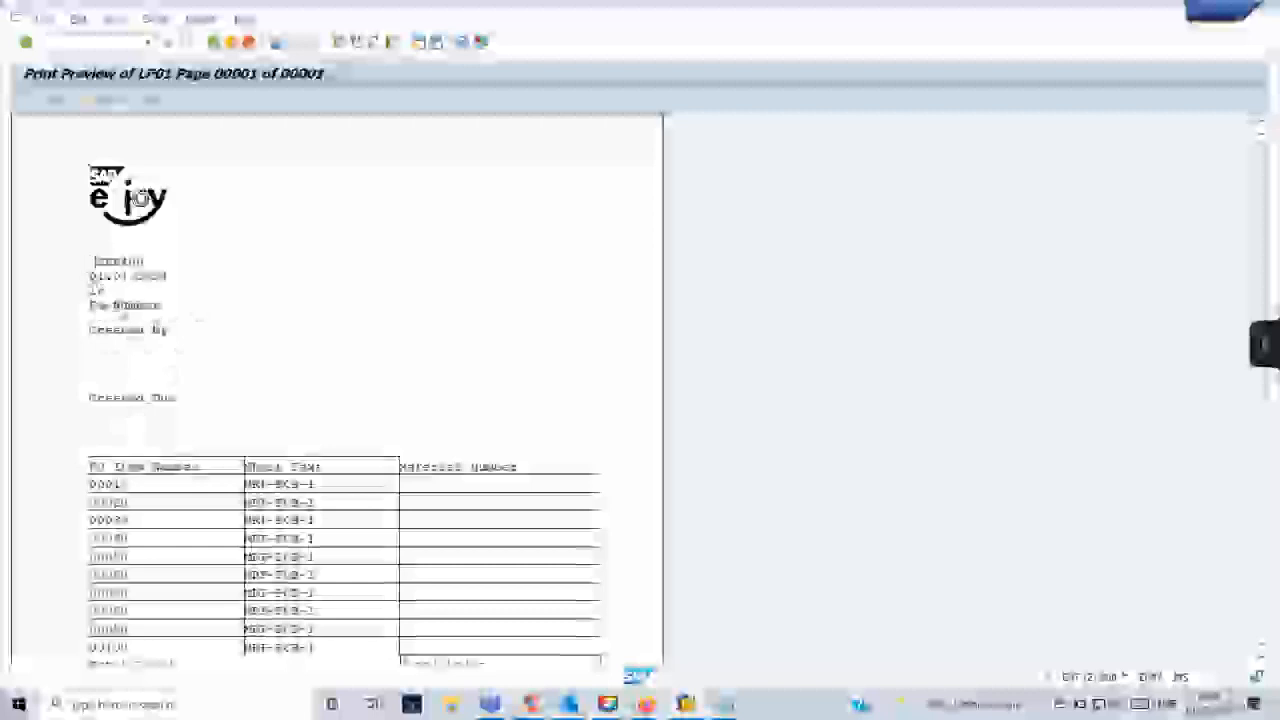
# - Compare the header data positions in the print preview with the text nodes under the template in the Form Builder
pyautogui.hotkey('alt', 'Tab')
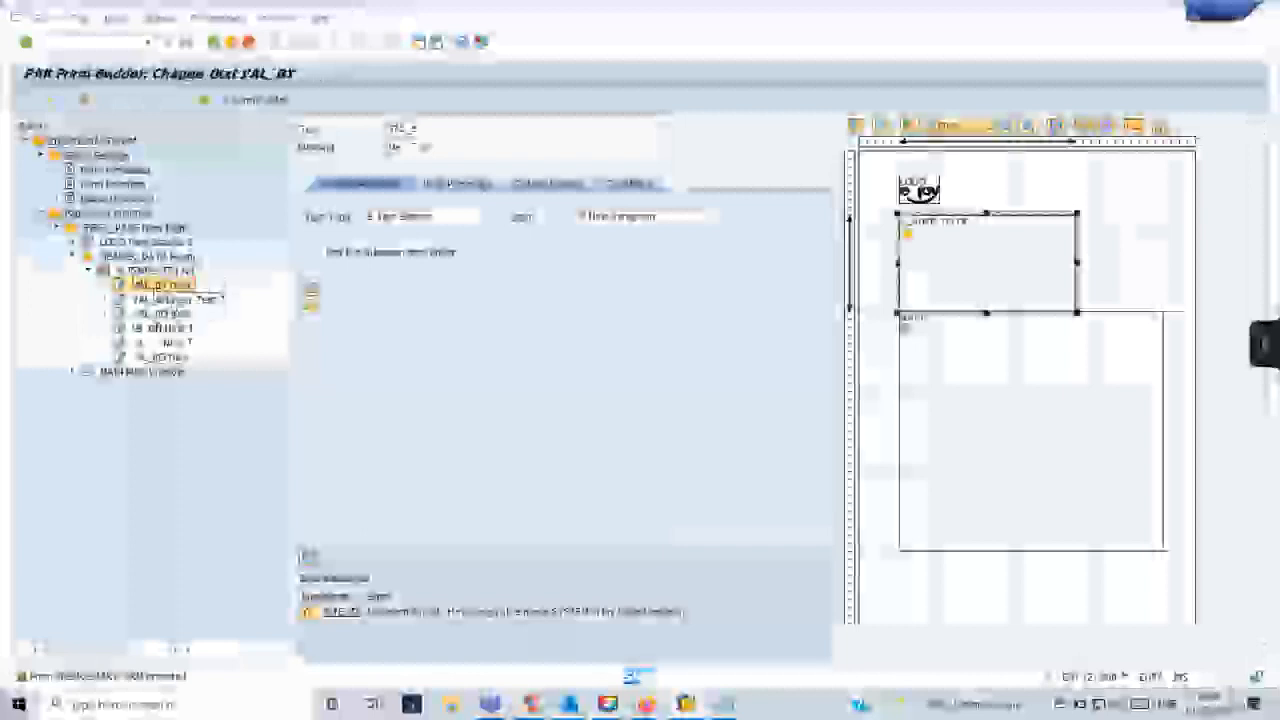
pyautogui.hotkey('alt', 'Tab')
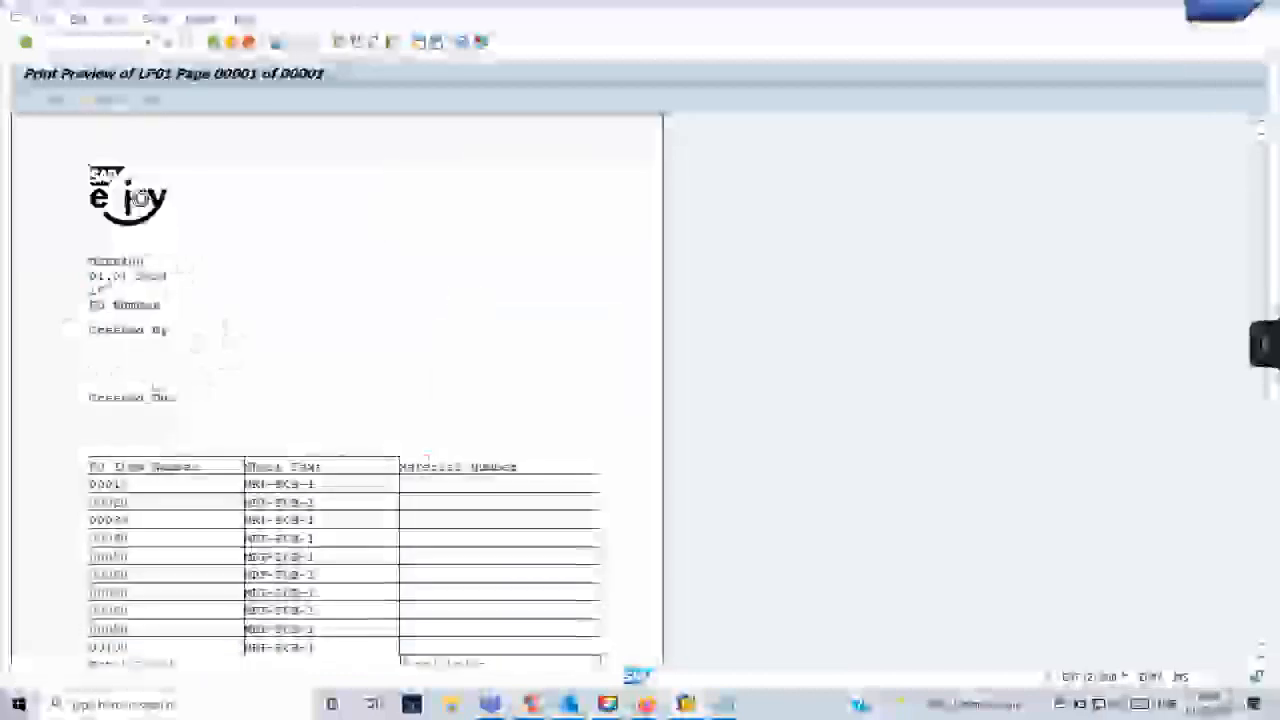
pyautogui.hotkey('alt', 'Tab')
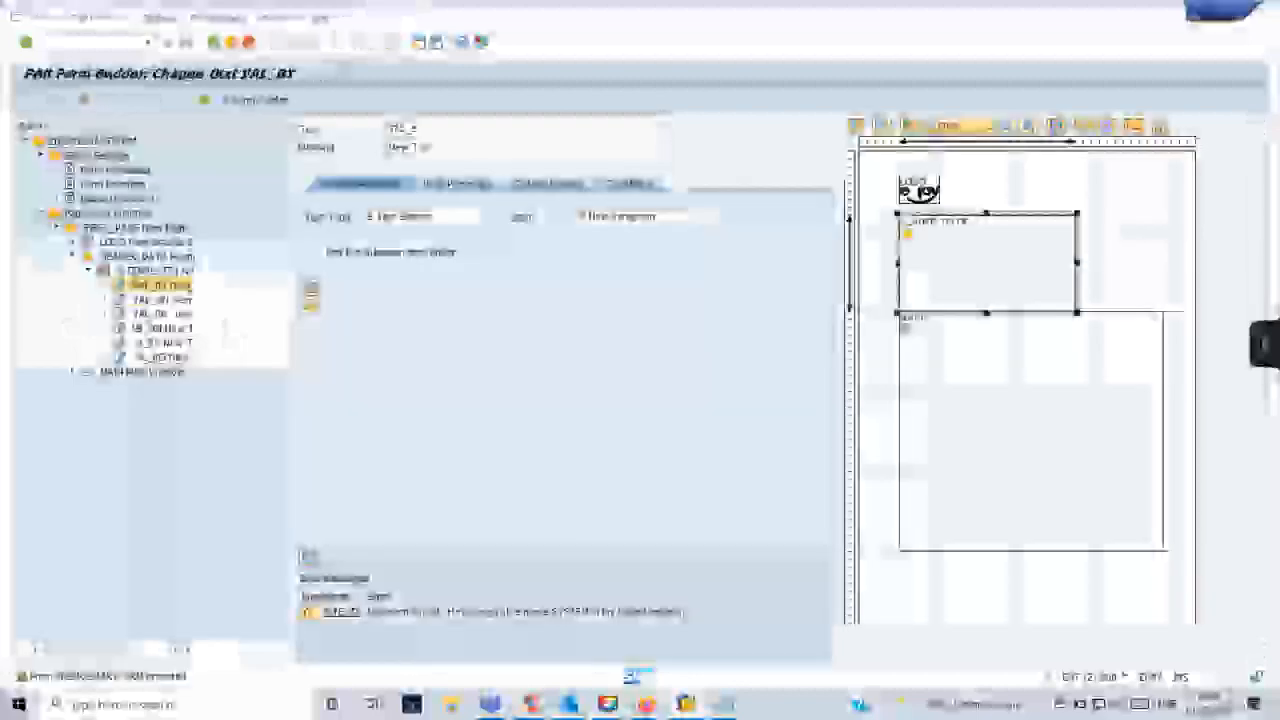
pyautogui.hotkey('alt', 'Tab')
pyautogui.hotkey('alt', 'Tab')
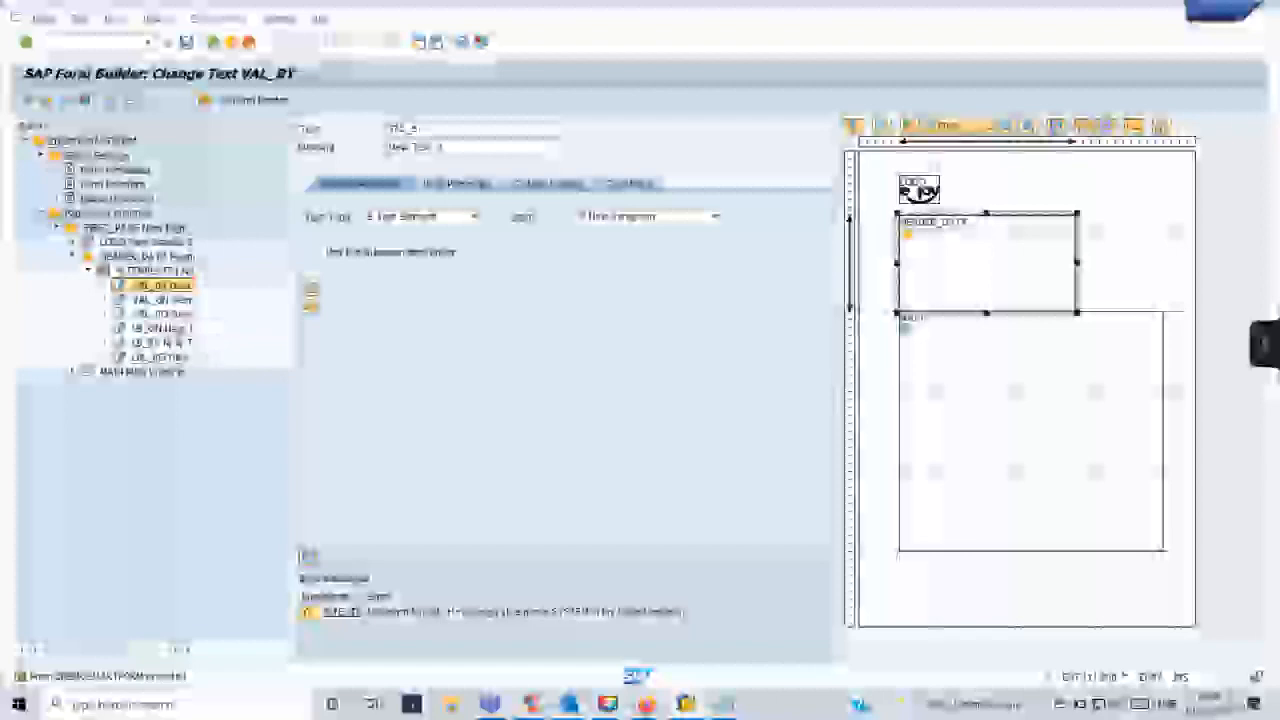
pyautogui.hotkey('alt', 'Tab')
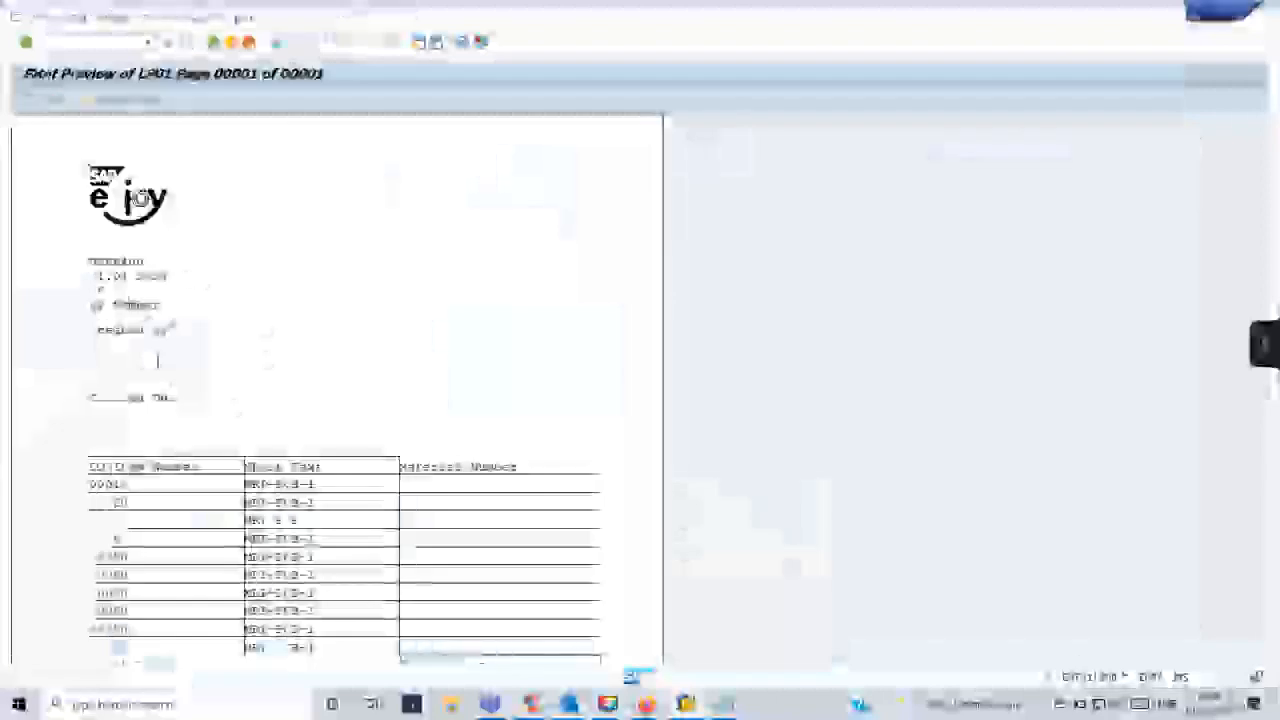
pyautogui.hotkey('alt', 'Tab')
pyautogui.hotkey('alt', 'Tab')
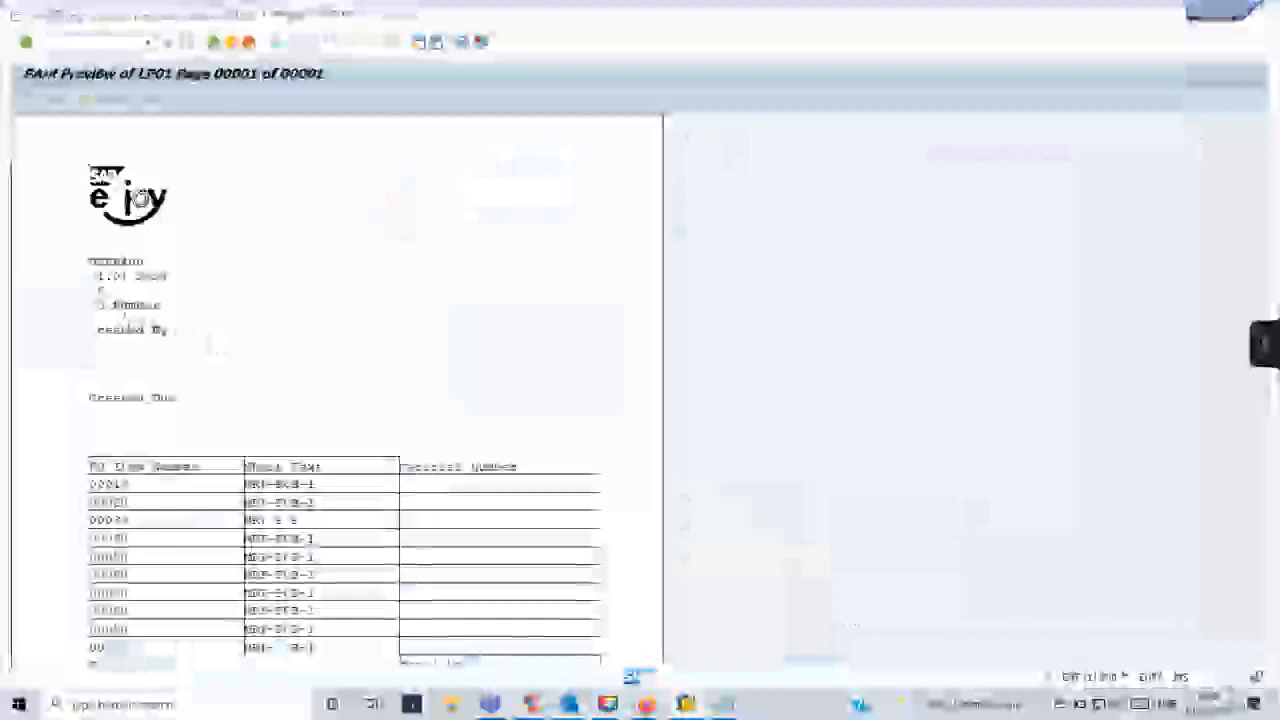
pyautogui.hotkey('alt', 'Tab')
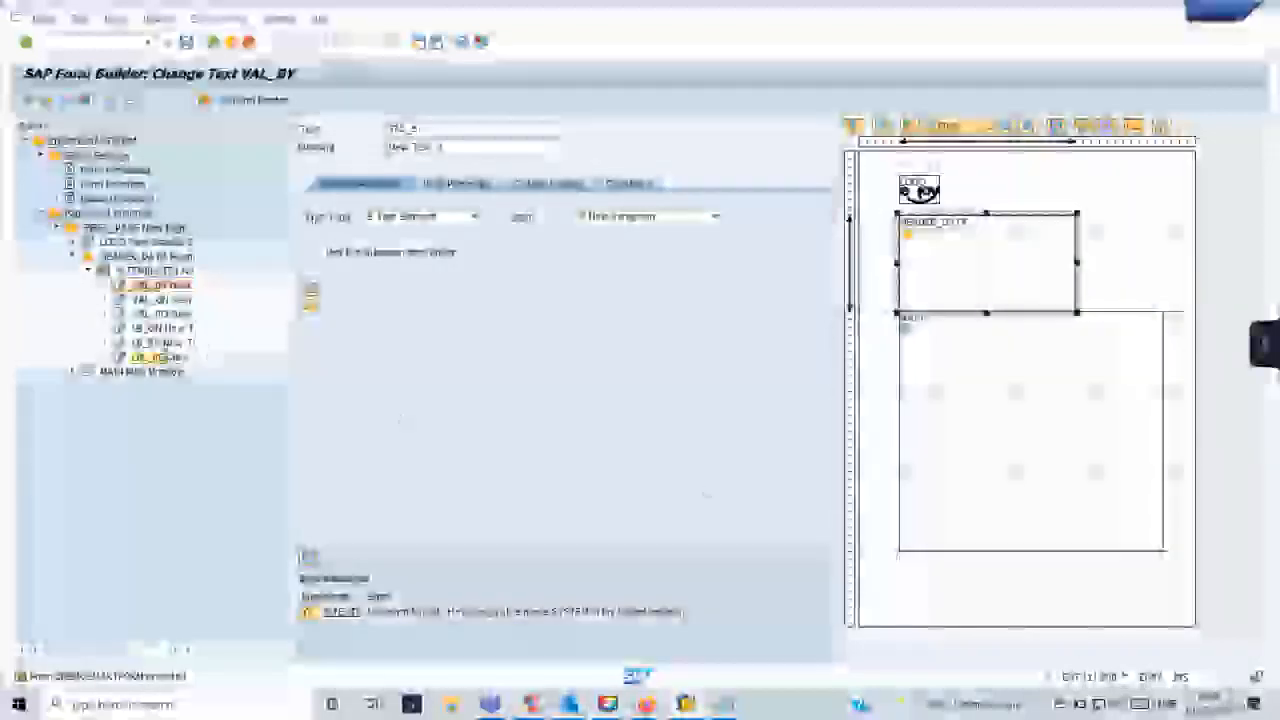
# - Set the output structure line and column of the VAL_PO, VAL_ON and VAL_BY text nodes to match their template cells
pyautogui.click(145, 271)
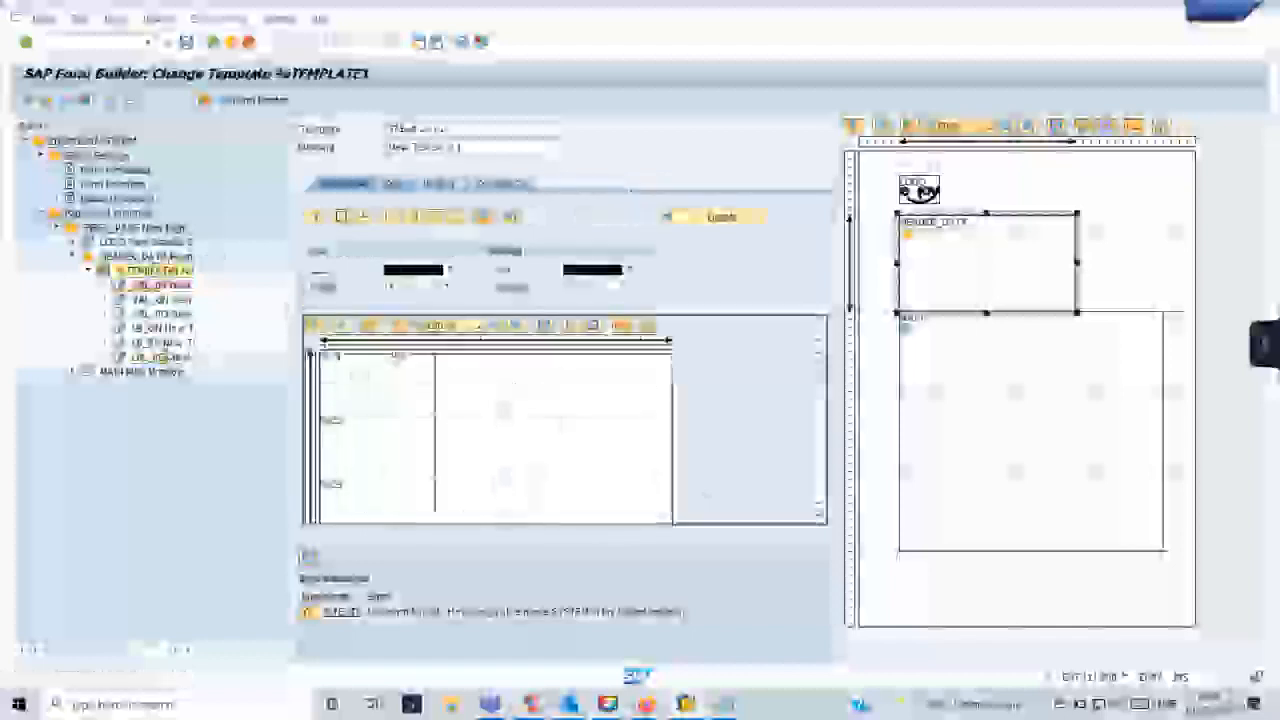
pyautogui.click(561, 378)
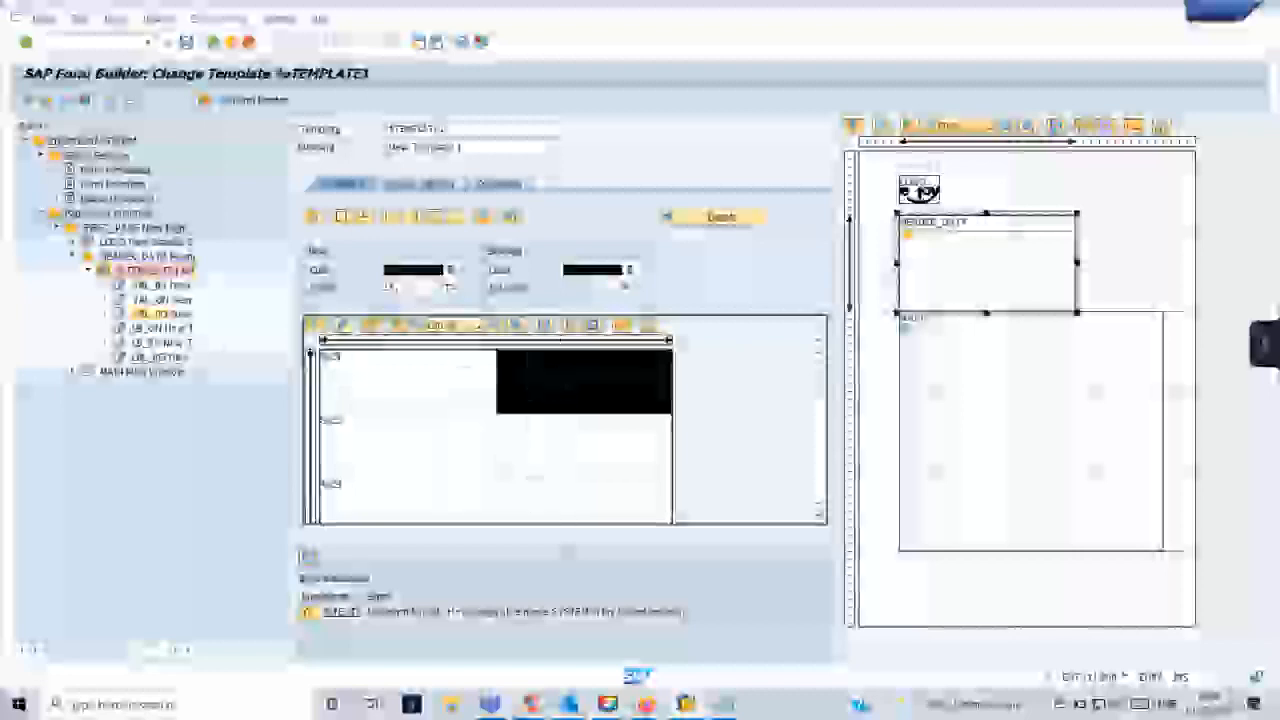
pyautogui.click(163, 313)
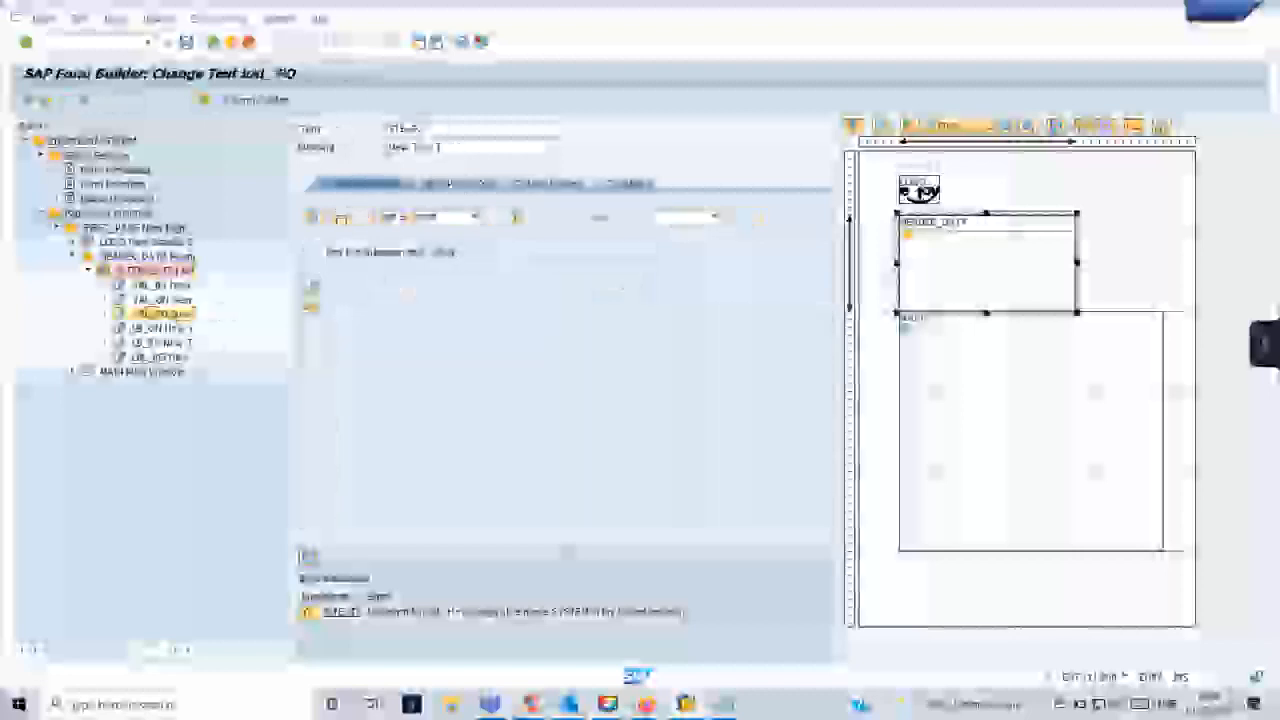
pyautogui.click(560, 183)
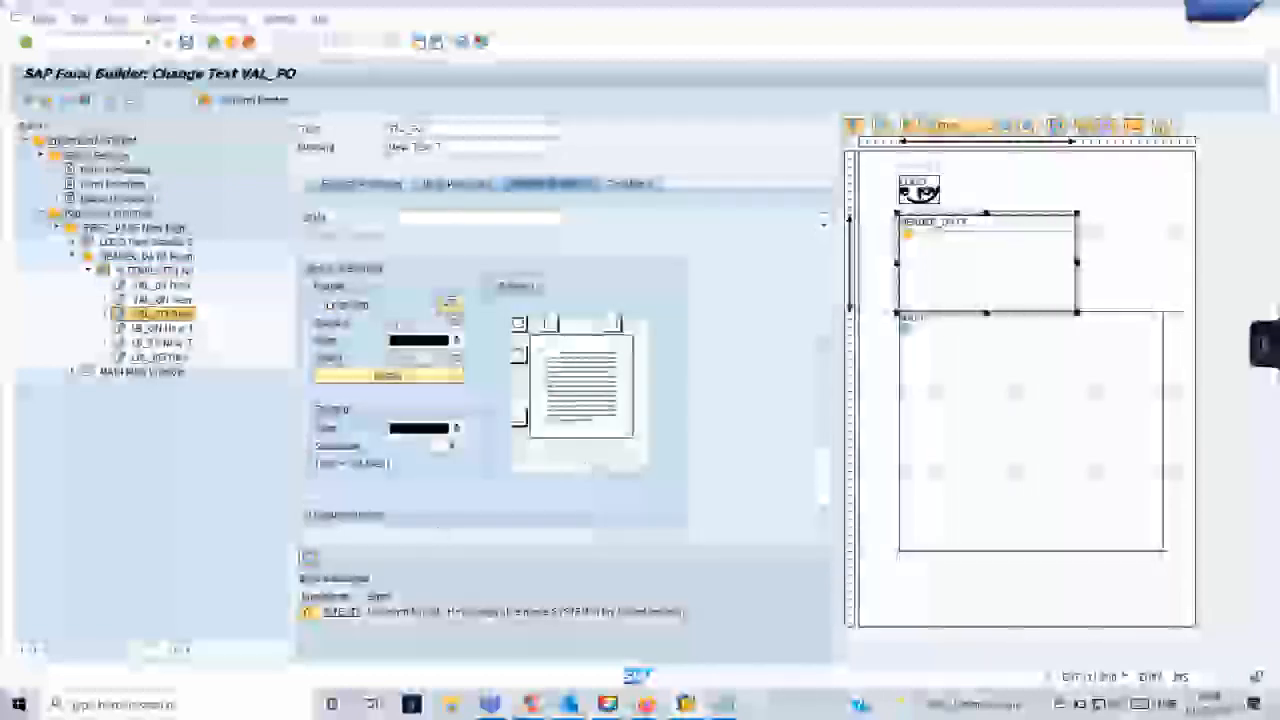
pyautogui.click(308, 558)
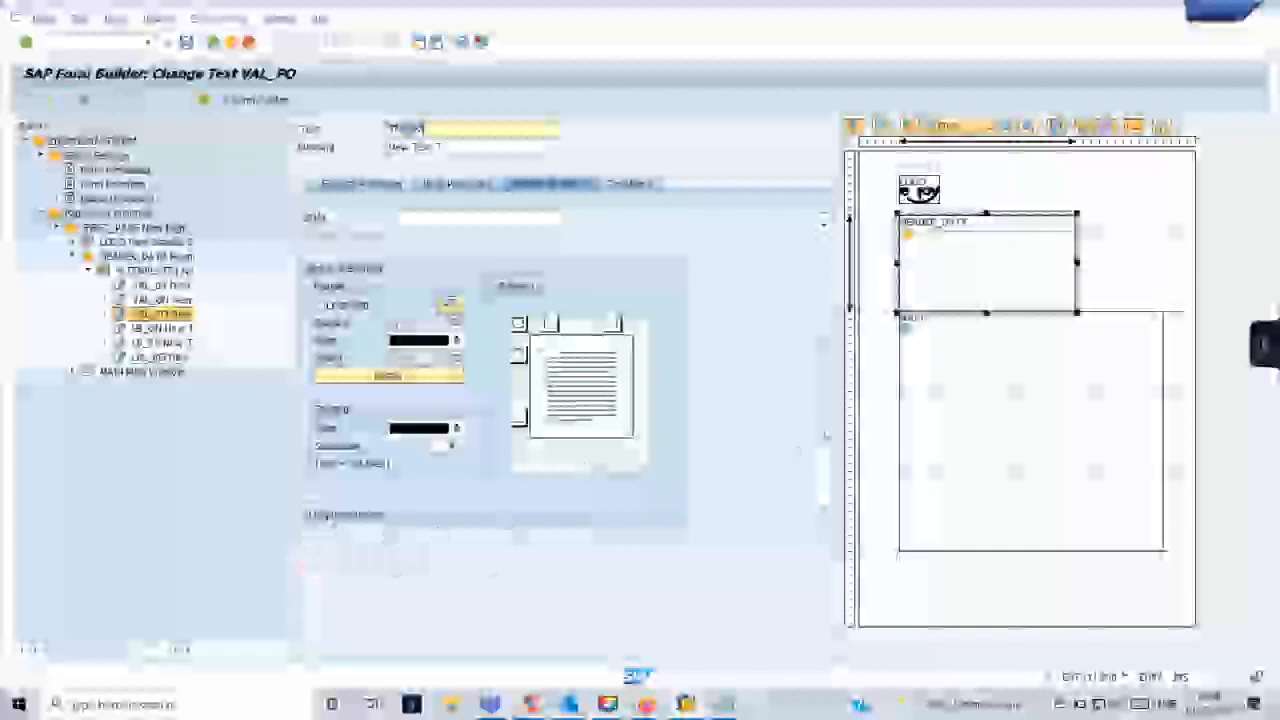
pyautogui.scroll(-2, 495, 380)
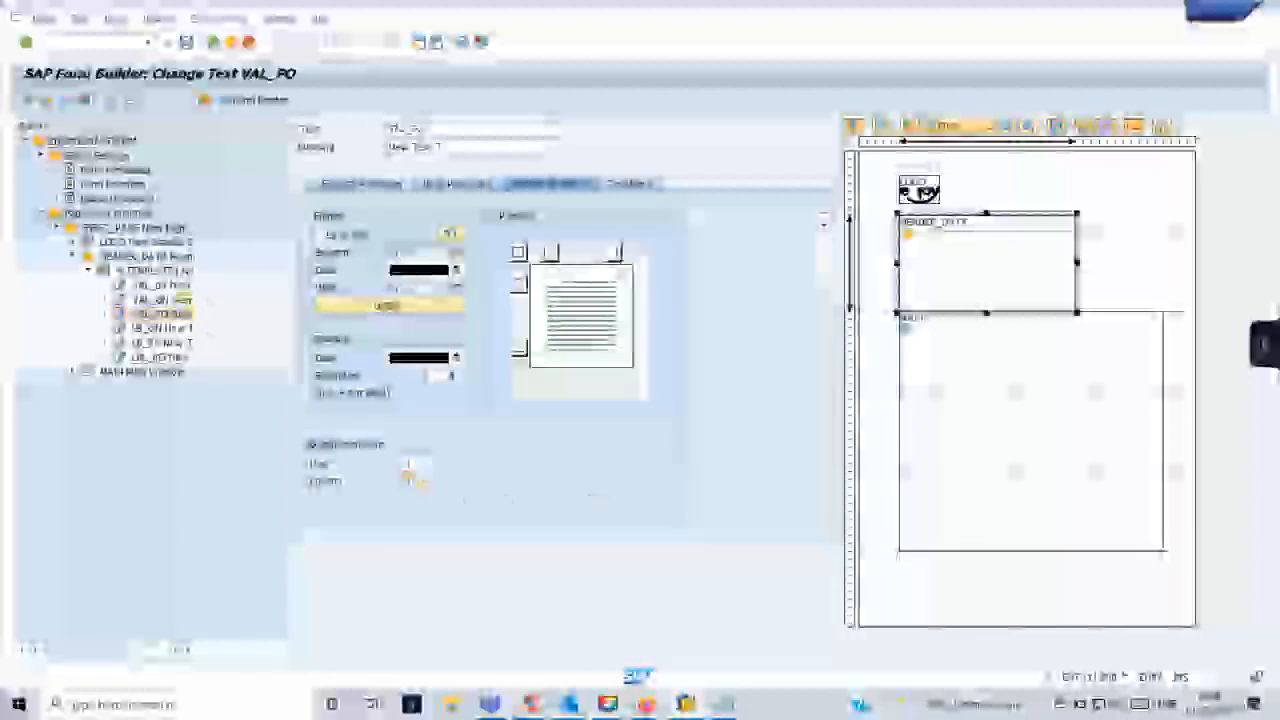
pyautogui.doubleClick(178, 300)
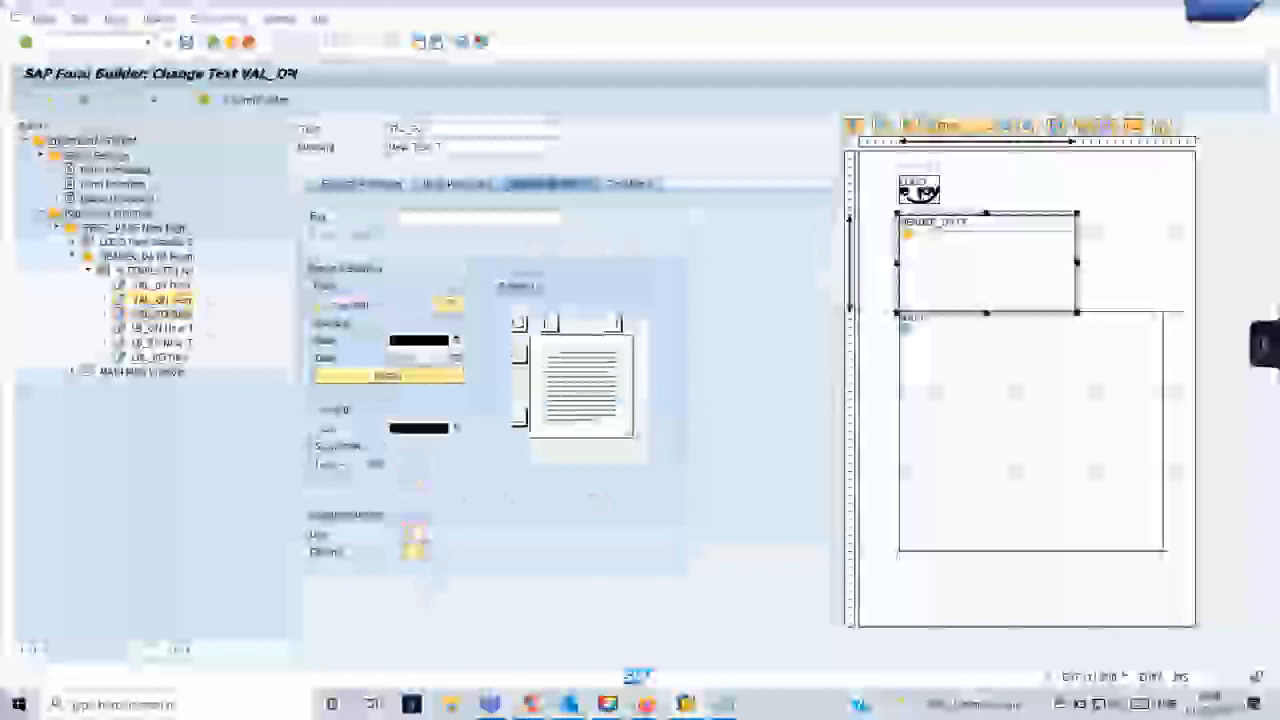
pyautogui.doubleClick(168, 284)
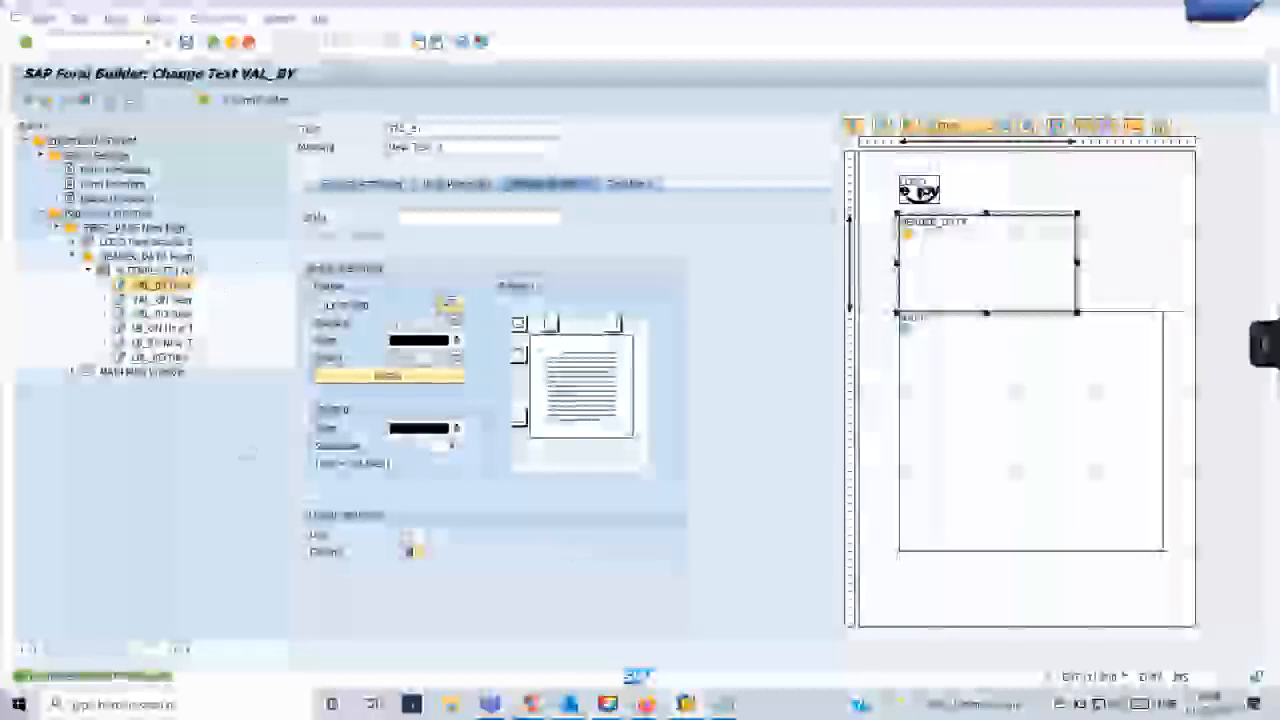
# - Examine which cells of the header template belong to the VAL_PO, VAL_ON and VAL_BY text nodes
pyautogui.click(185, 270)
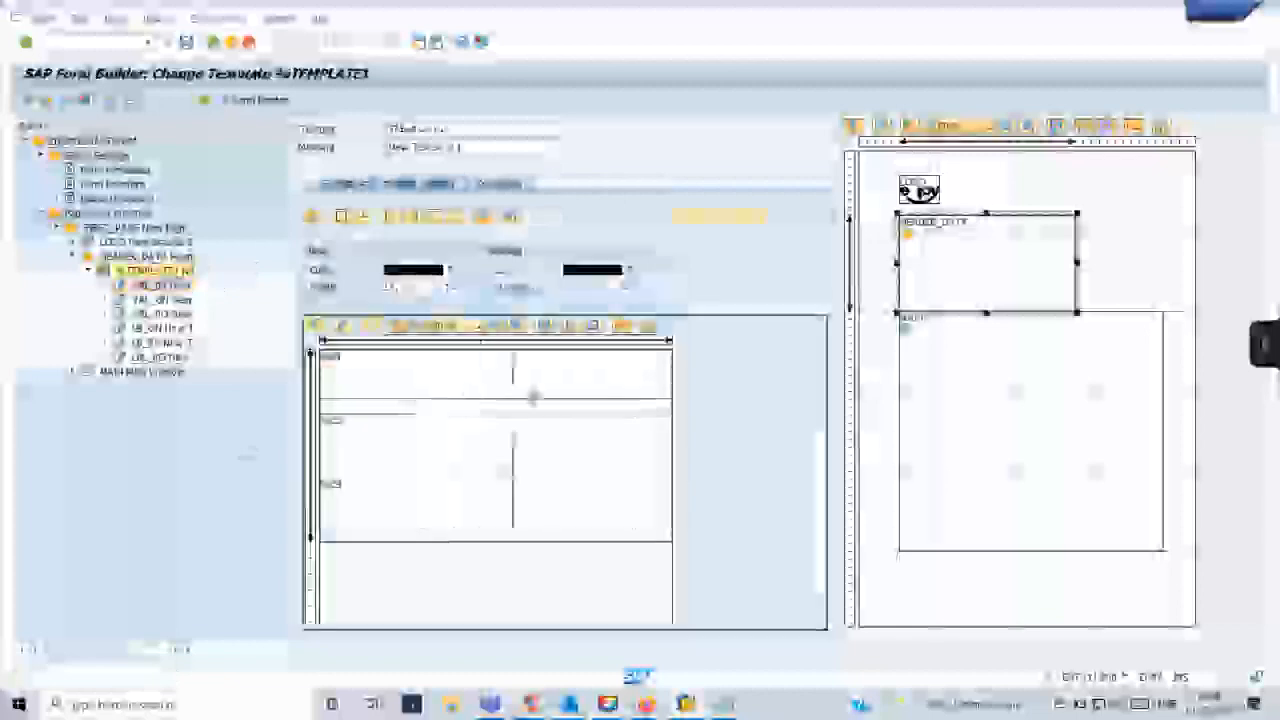
pyautogui.click(408, 386)
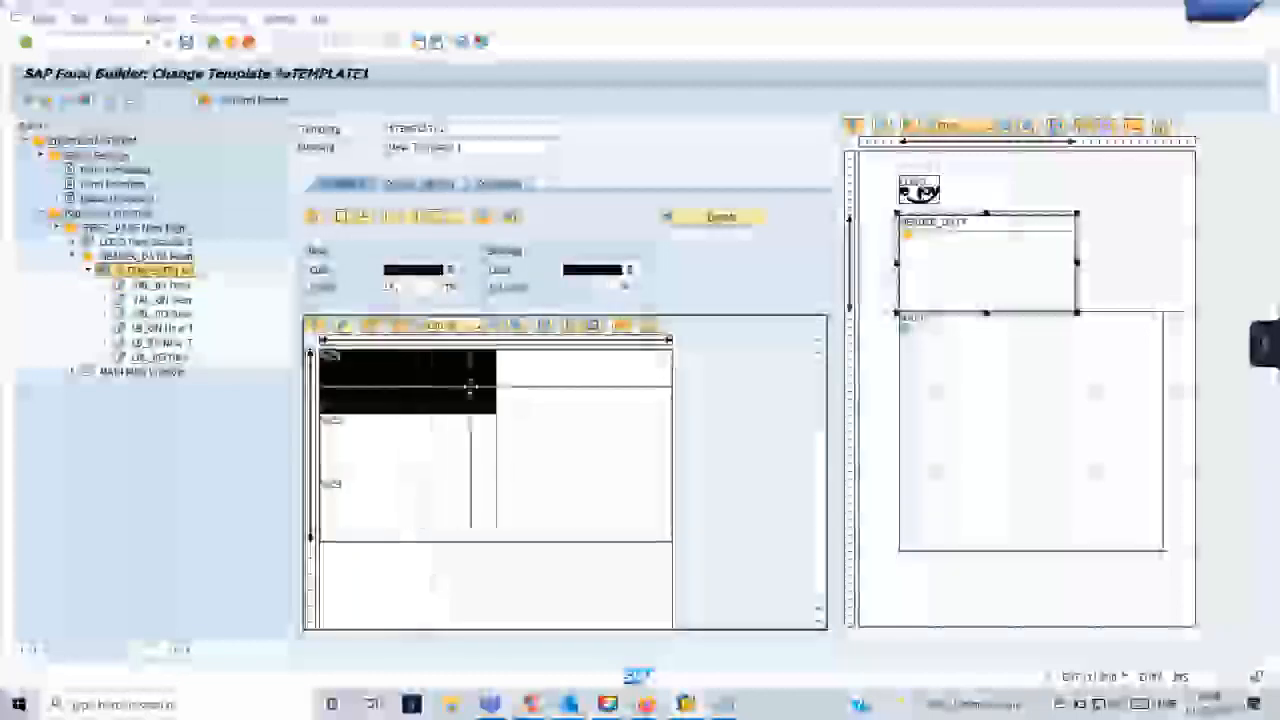
pyautogui.click(574, 394)
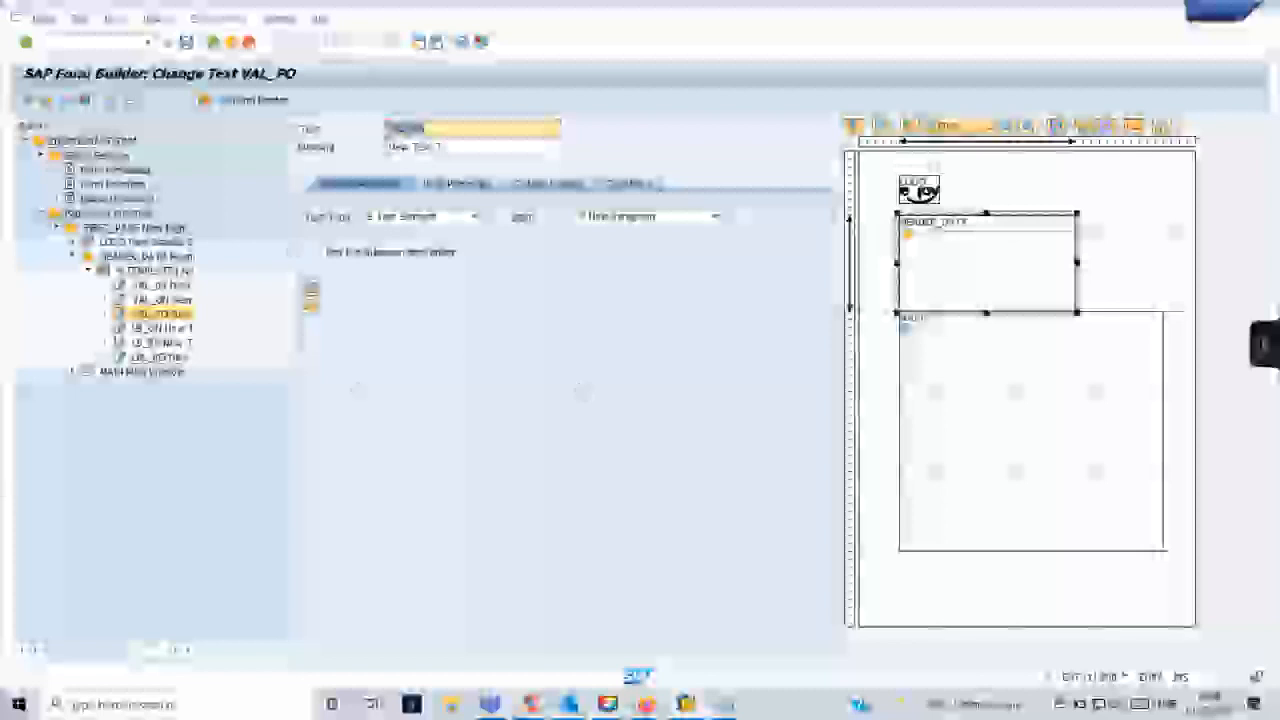
pyautogui.doubleClick(158, 271)
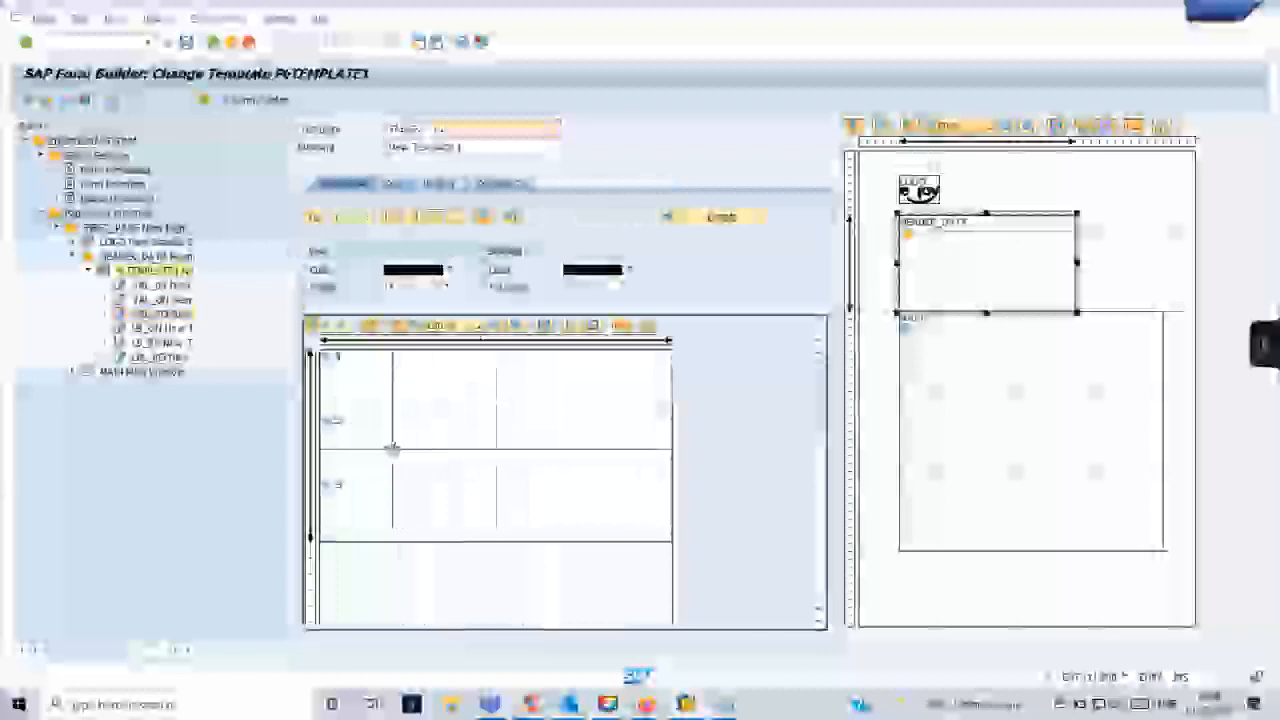
pyautogui.doubleClick(578, 461)
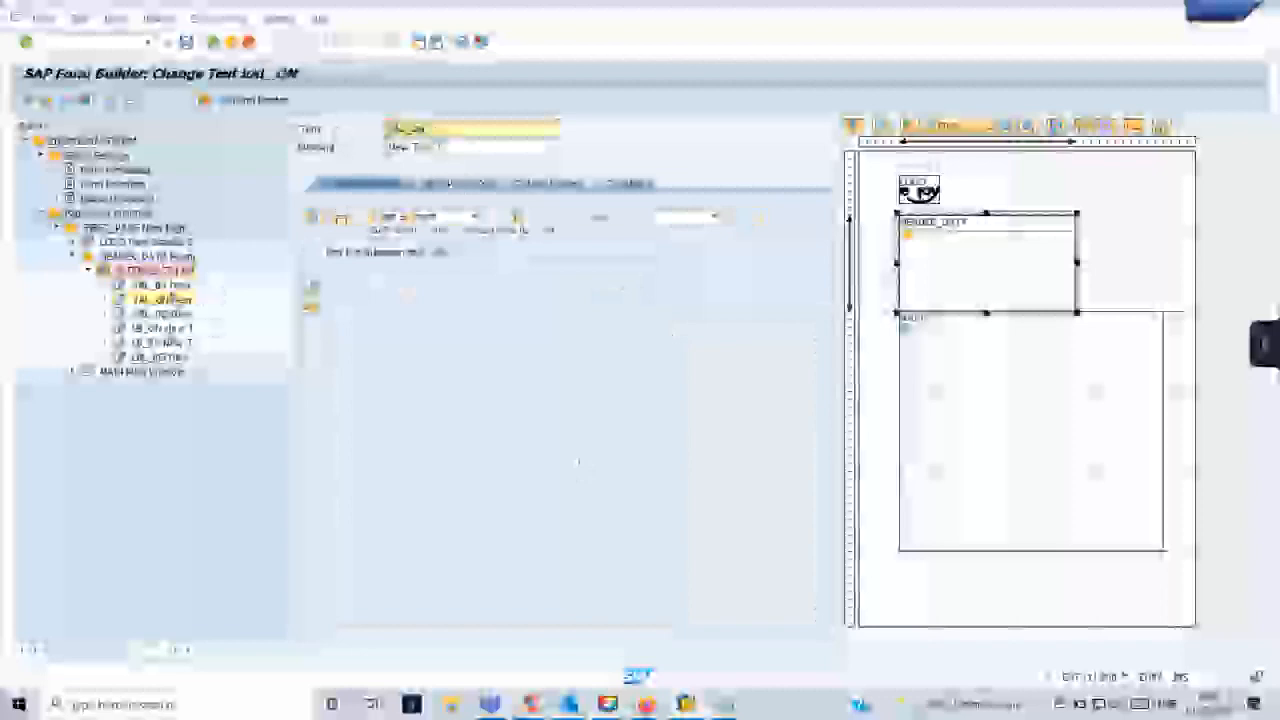
pyautogui.click(160, 285)
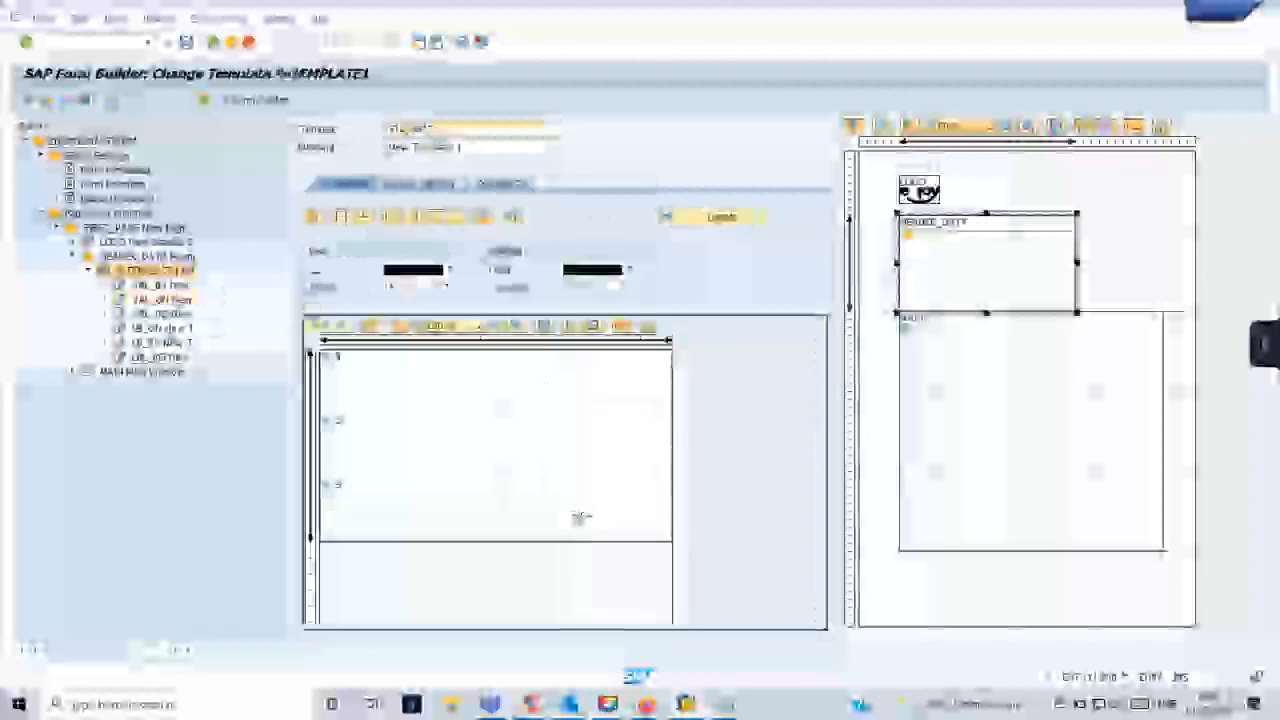
pyautogui.click(582, 520)
pyautogui.doubleClick(160, 299)
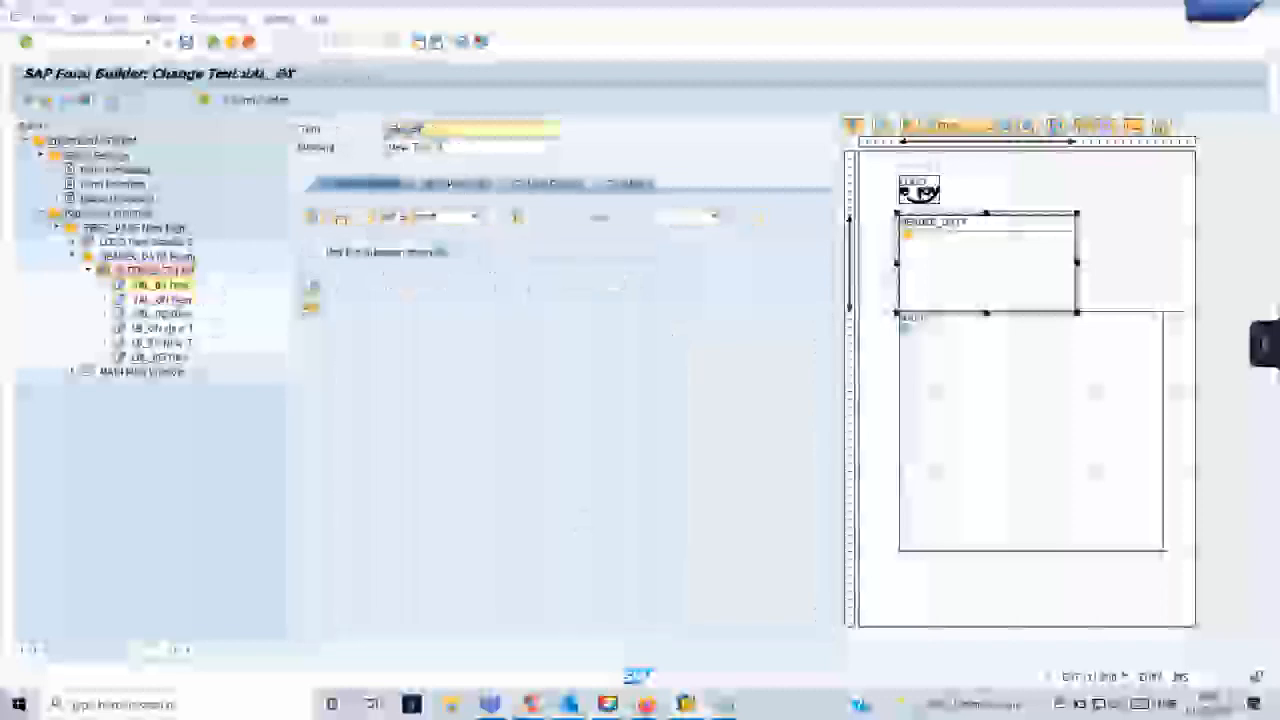
pyautogui.doubleClick(160, 271)
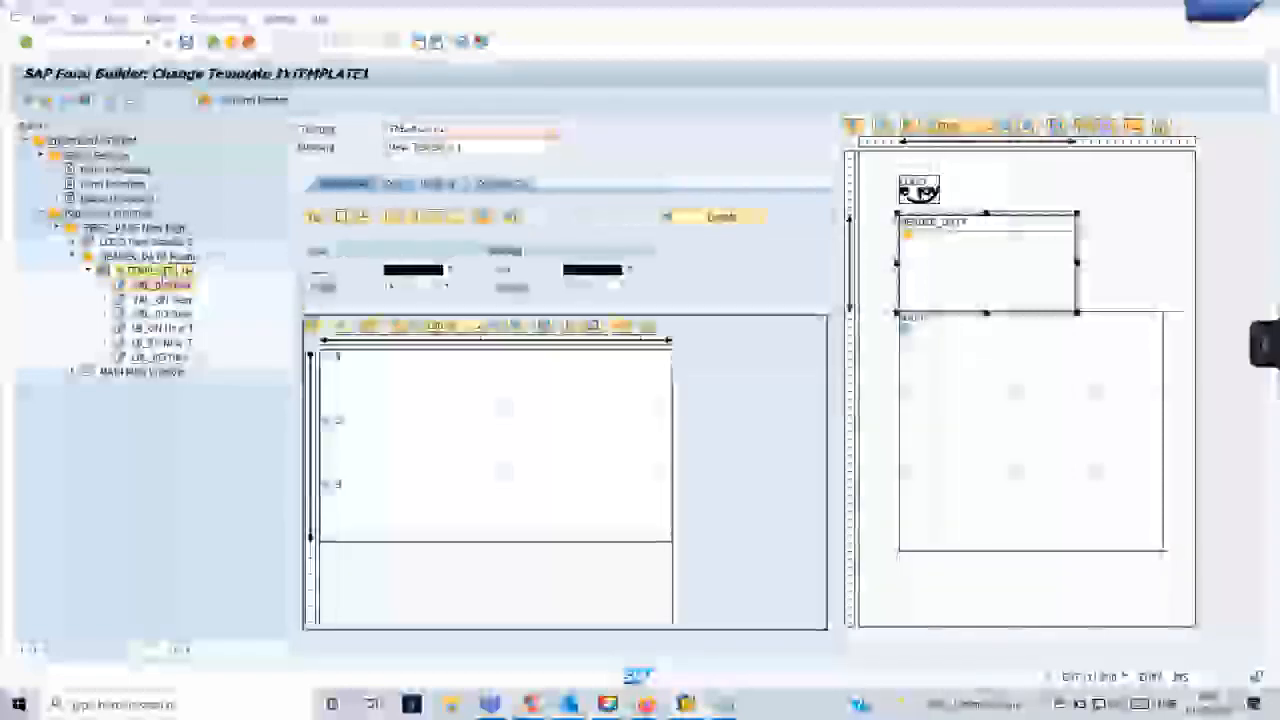
# - Examine the label cells in the template's first column and the value cells in its second column, row by row
pyautogui.click(420, 385)
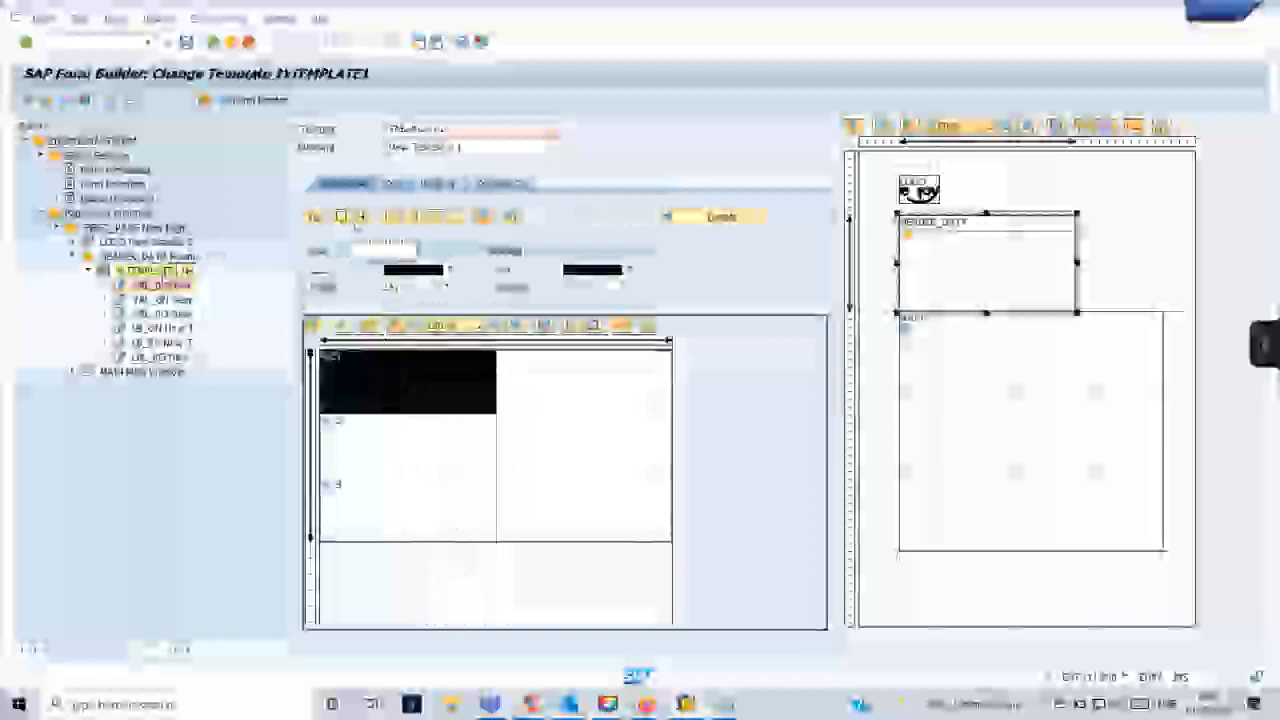
pyautogui.click(407, 462)
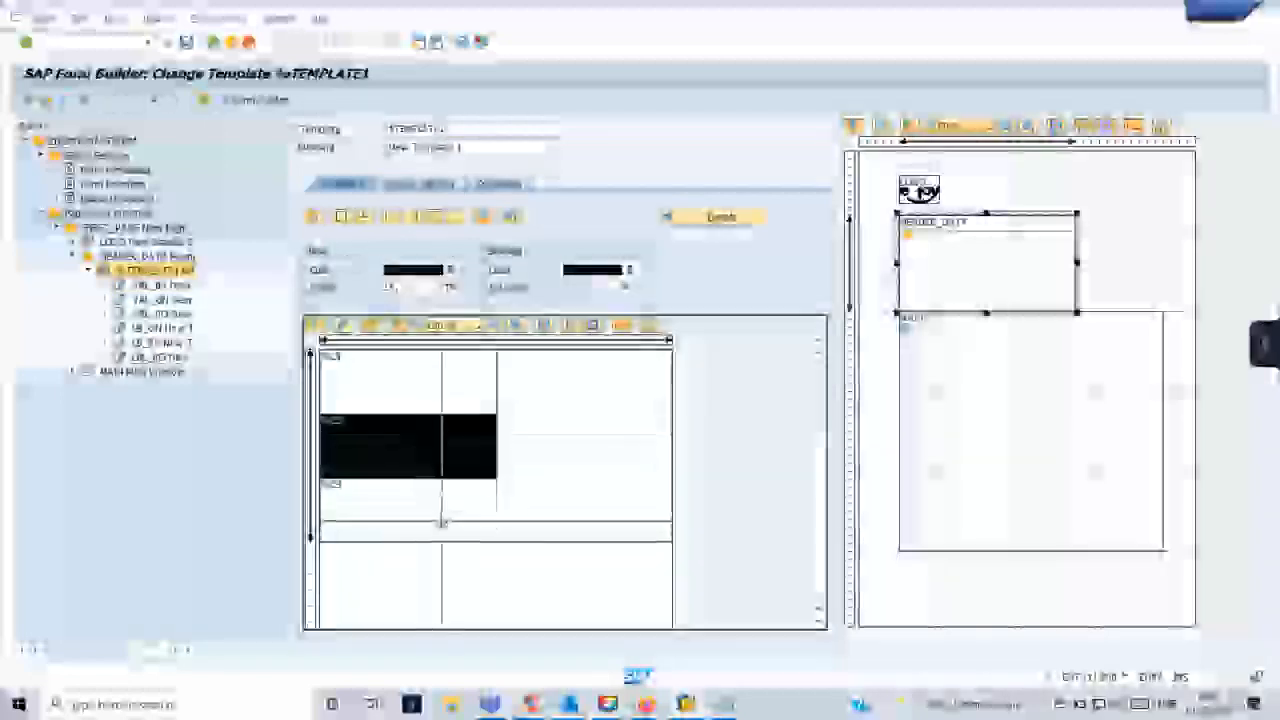
pyautogui.click(463, 487)
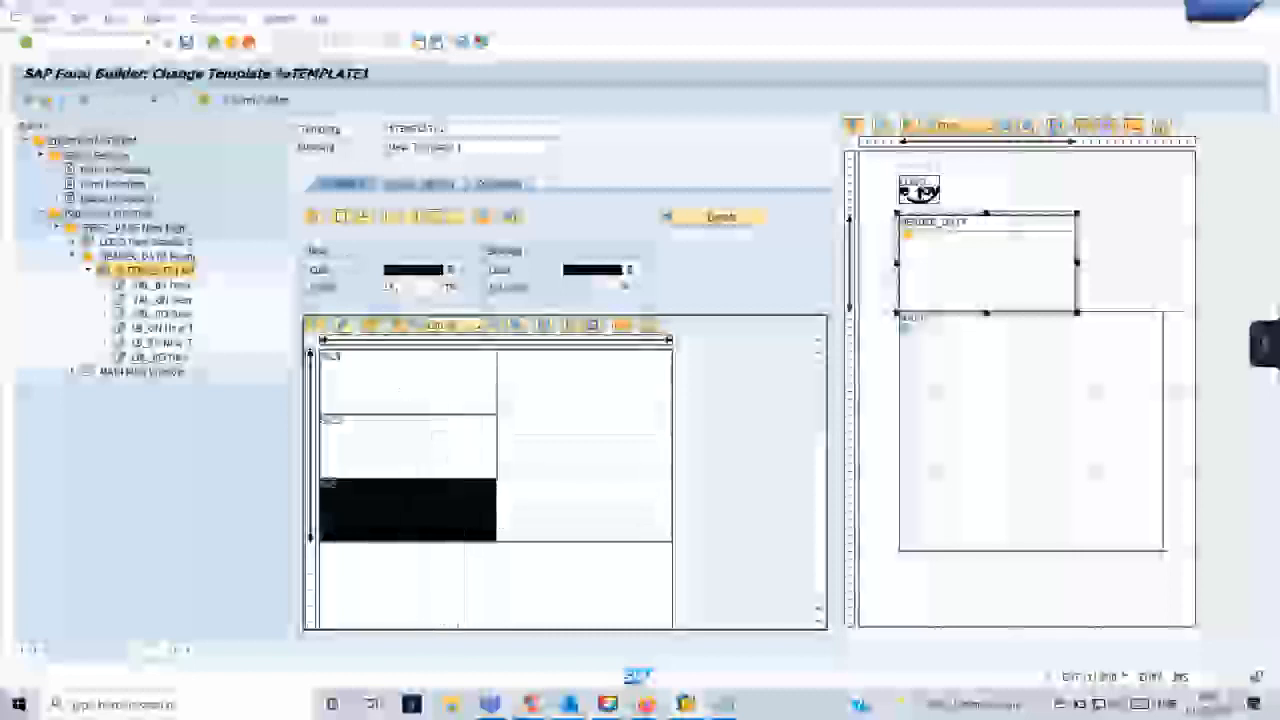
pyautogui.click(552, 496)
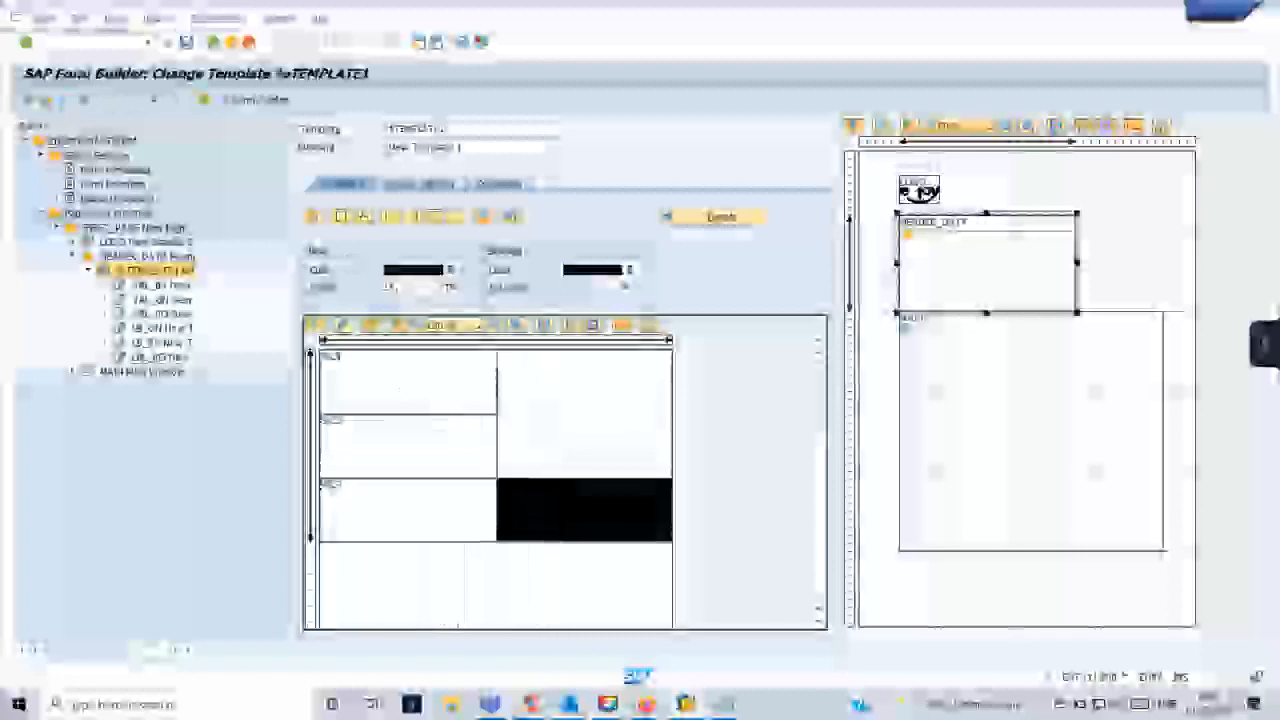
pyautogui.click(571, 462)
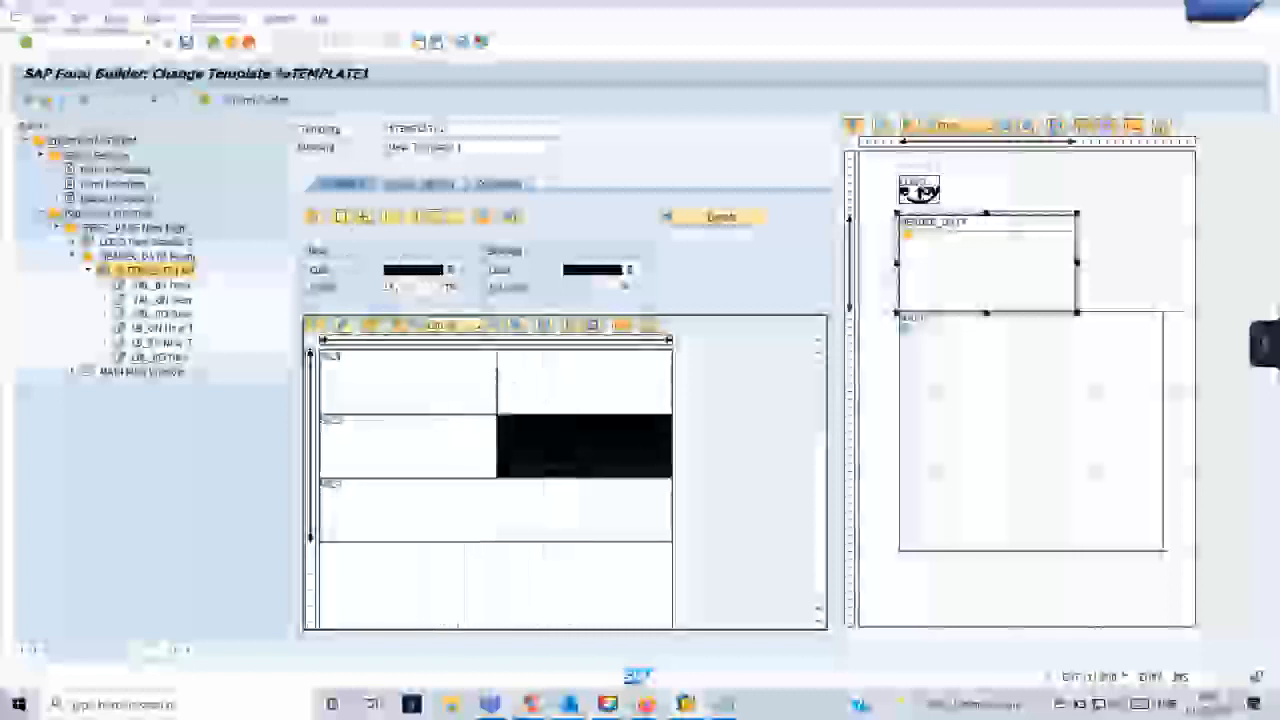
pyautogui.click(561, 391)
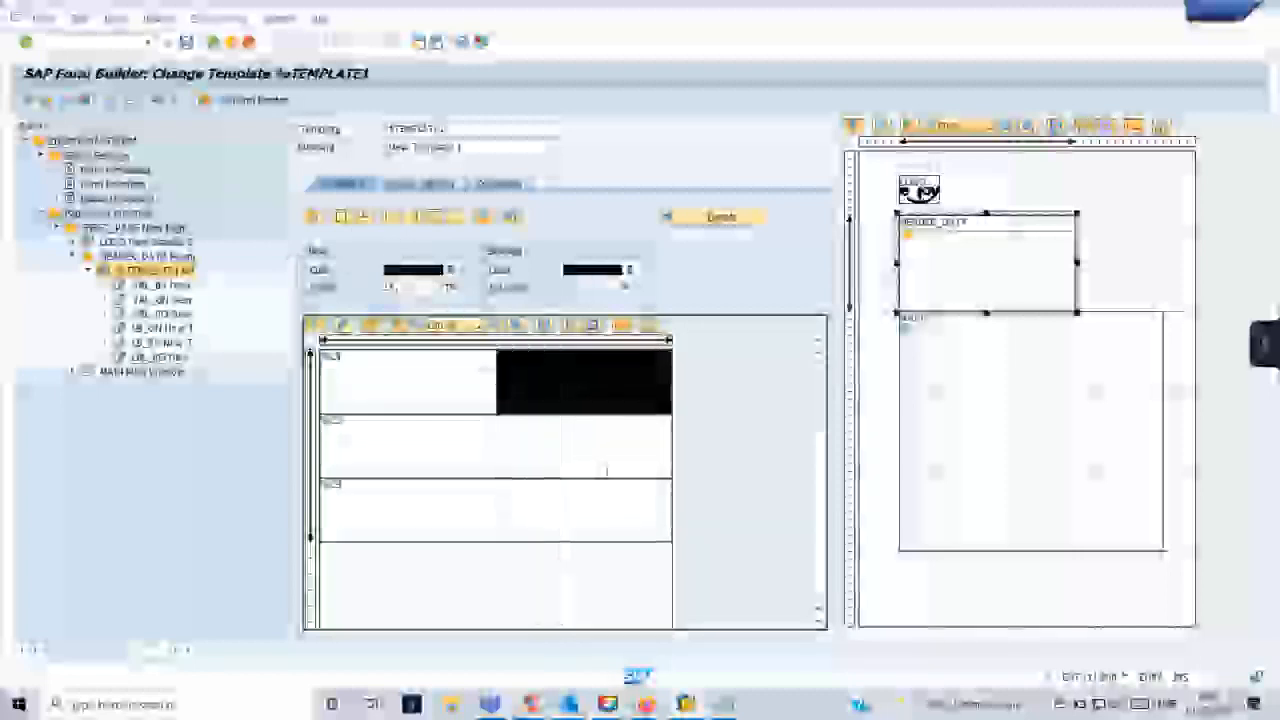
# - Examine the value cells in the template's second and third rows and the label cells of all three rows
pyautogui.click(589, 450)
pyautogui.click(588, 529)
pyautogui.click(475, 375)
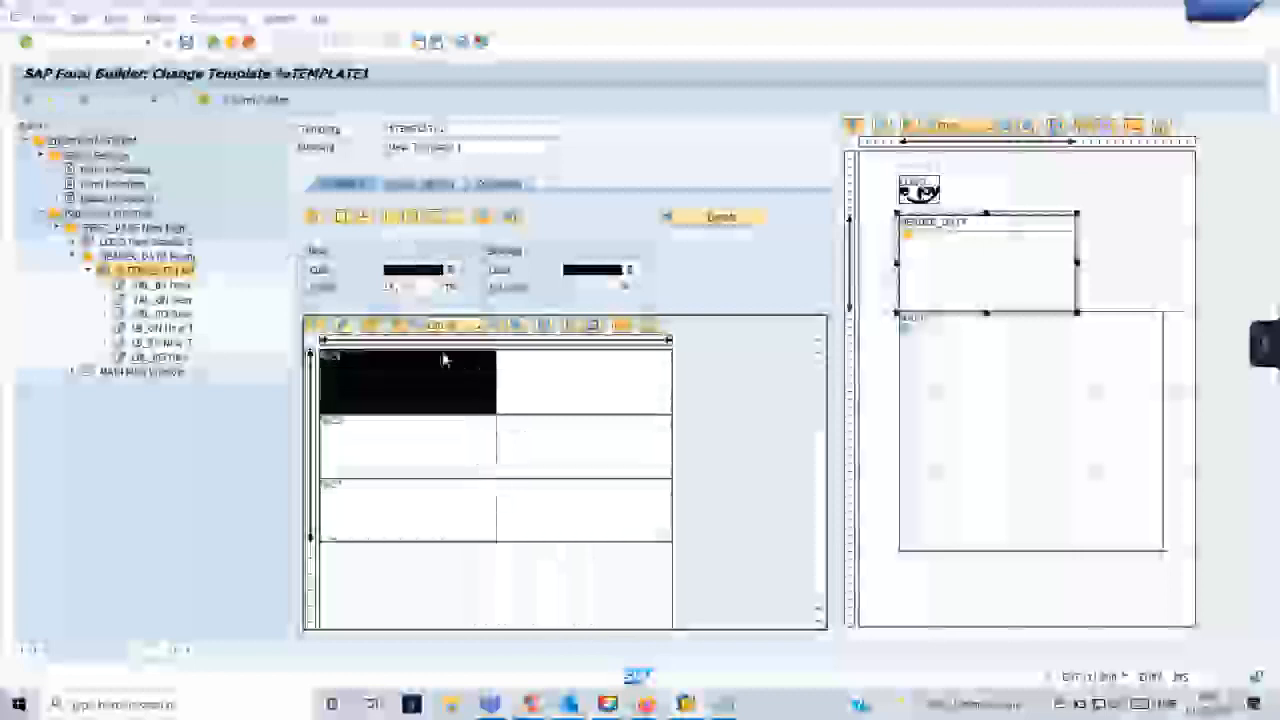
pyautogui.click(456, 438)
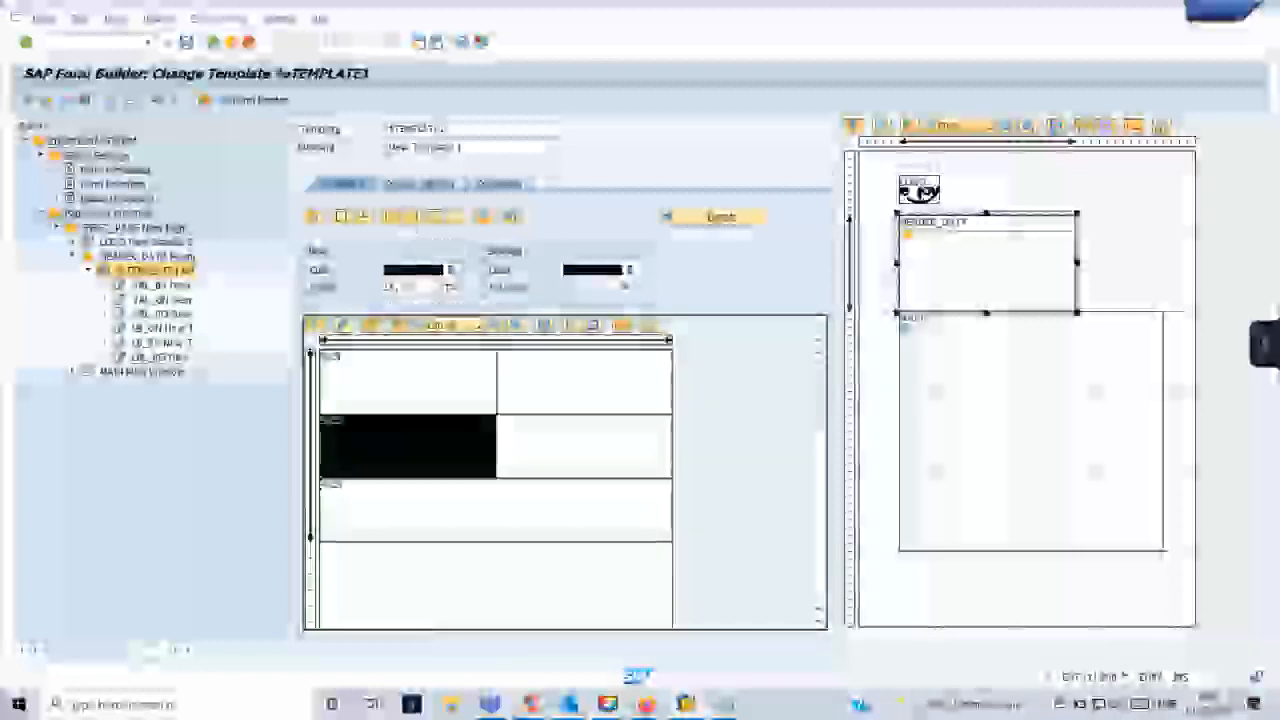
pyautogui.click(449, 514)
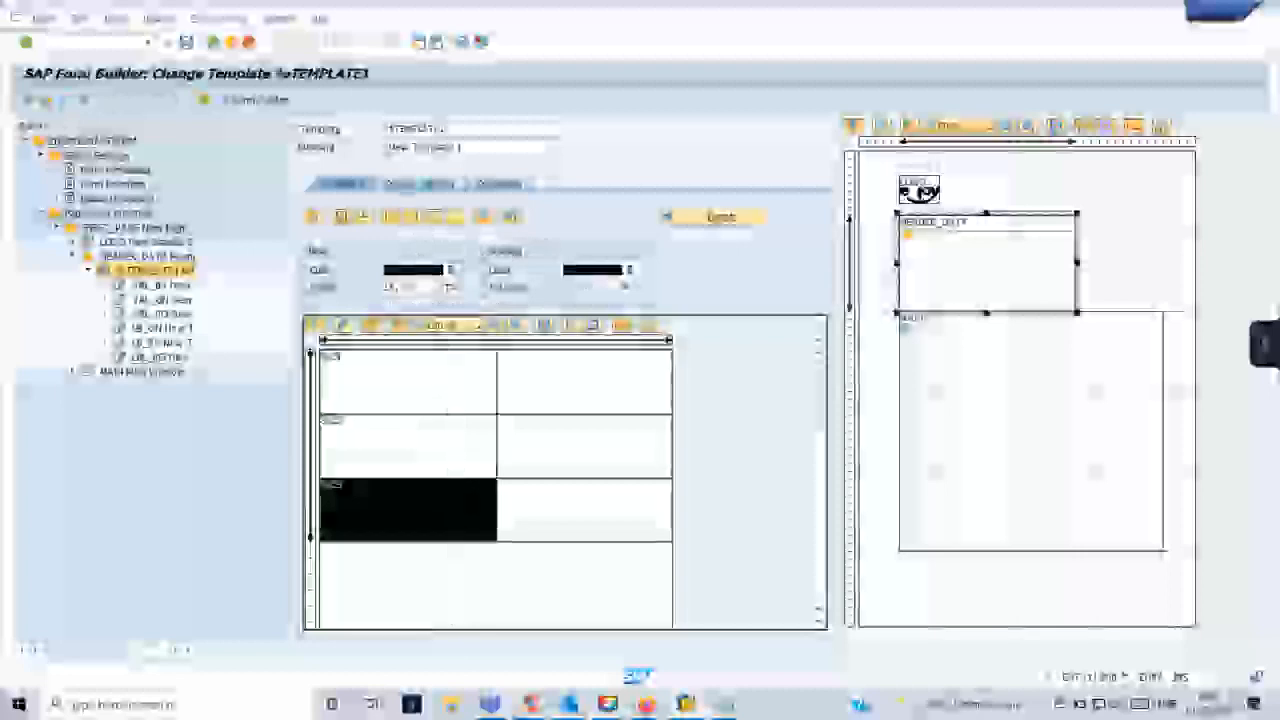
pyautogui.click(571, 560)
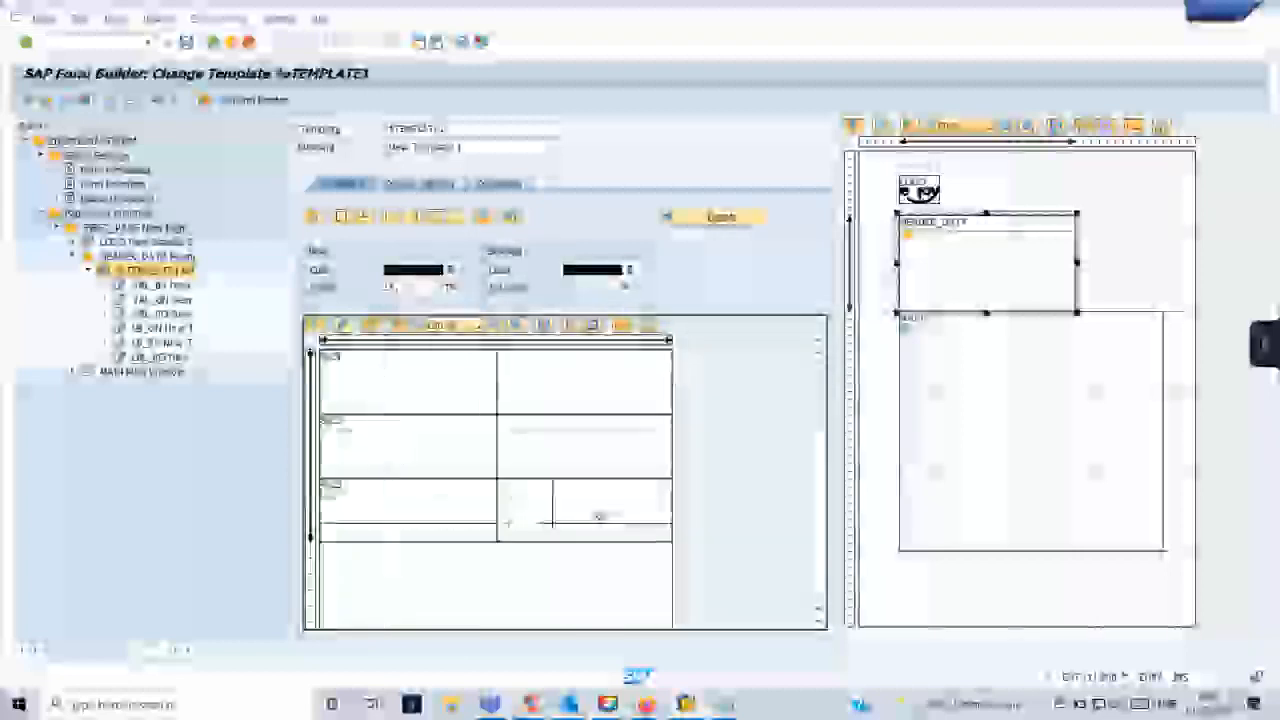
# - Activate the form and open the test screen of its generated function module in the print preview session
pyautogui.click(66, 100)
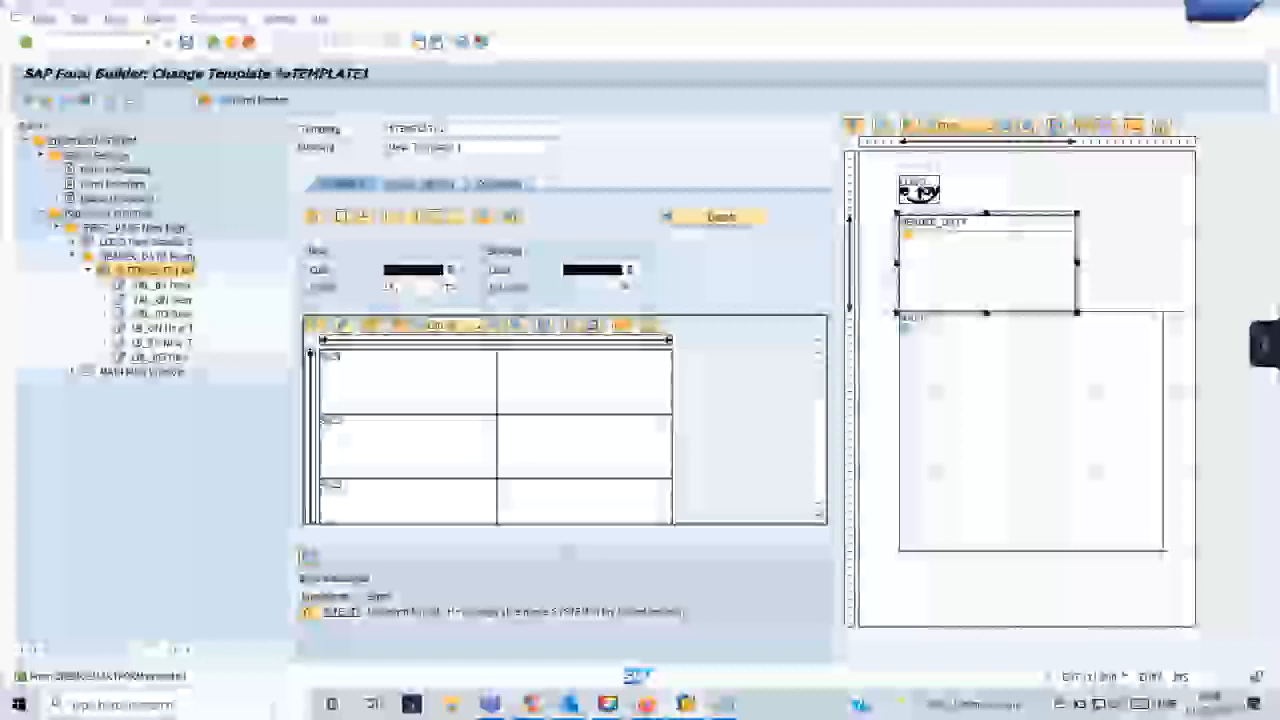
pyautogui.moveTo(686, 704)
pyautogui.click(760, 625)
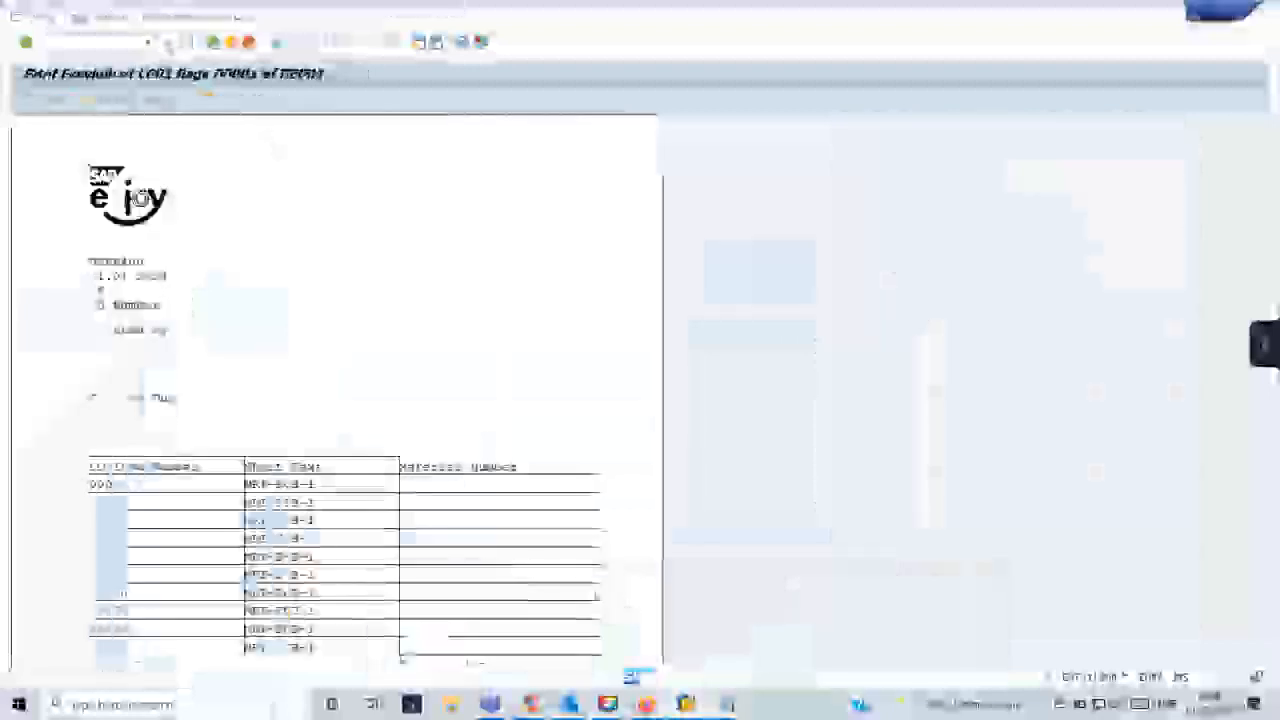
pyautogui.click(149, 43)
pyautogui.click(130, 59)
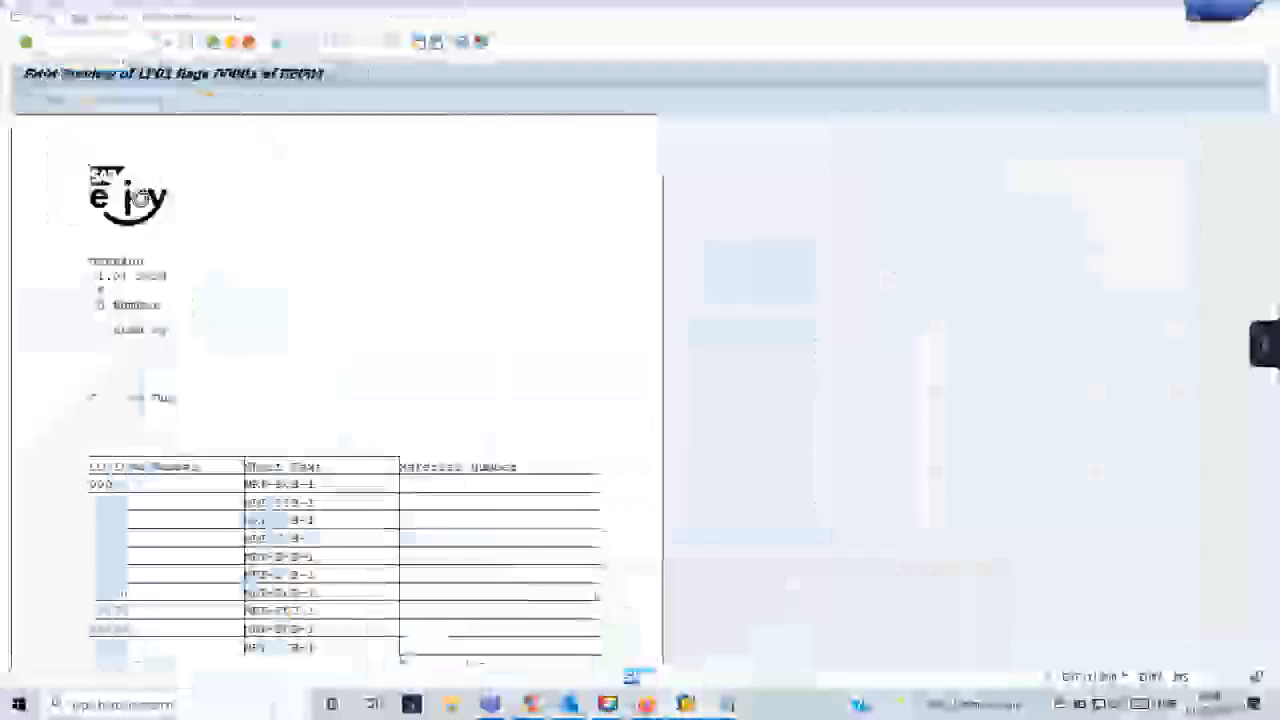
pyautogui.press('Return')
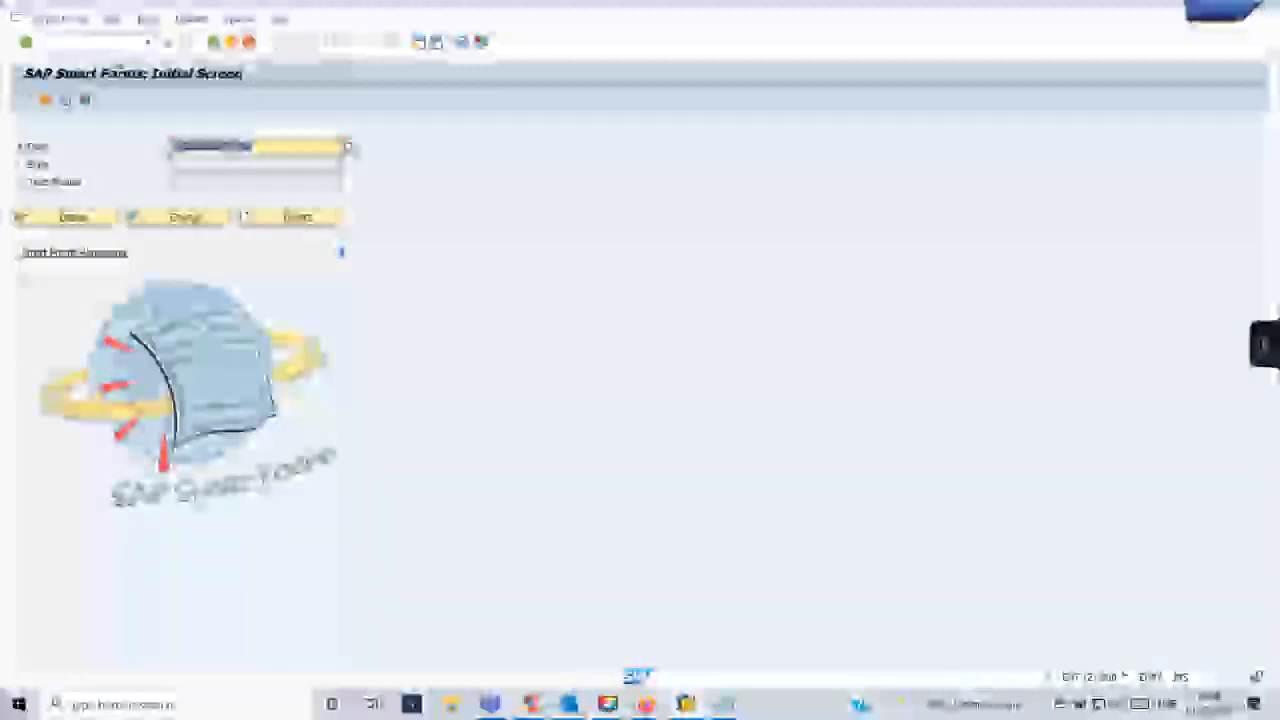
pyautogui.press('F8')
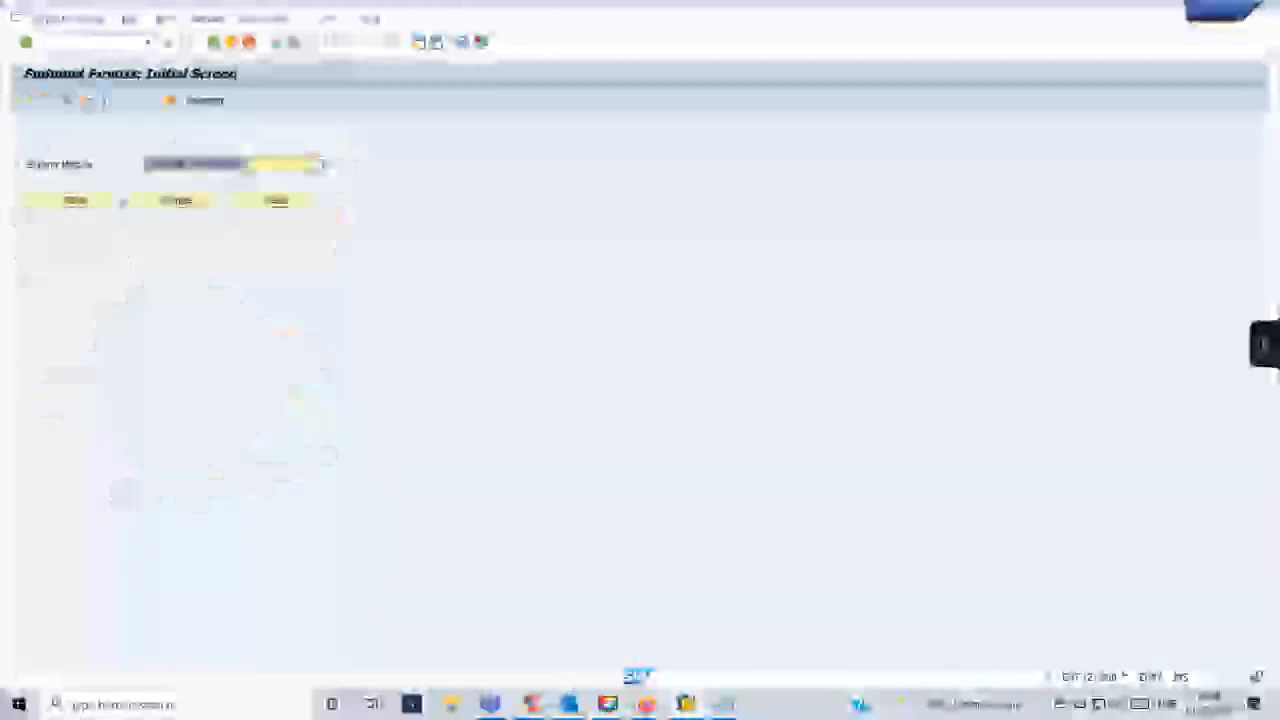
pyautogui.click(66, 100)
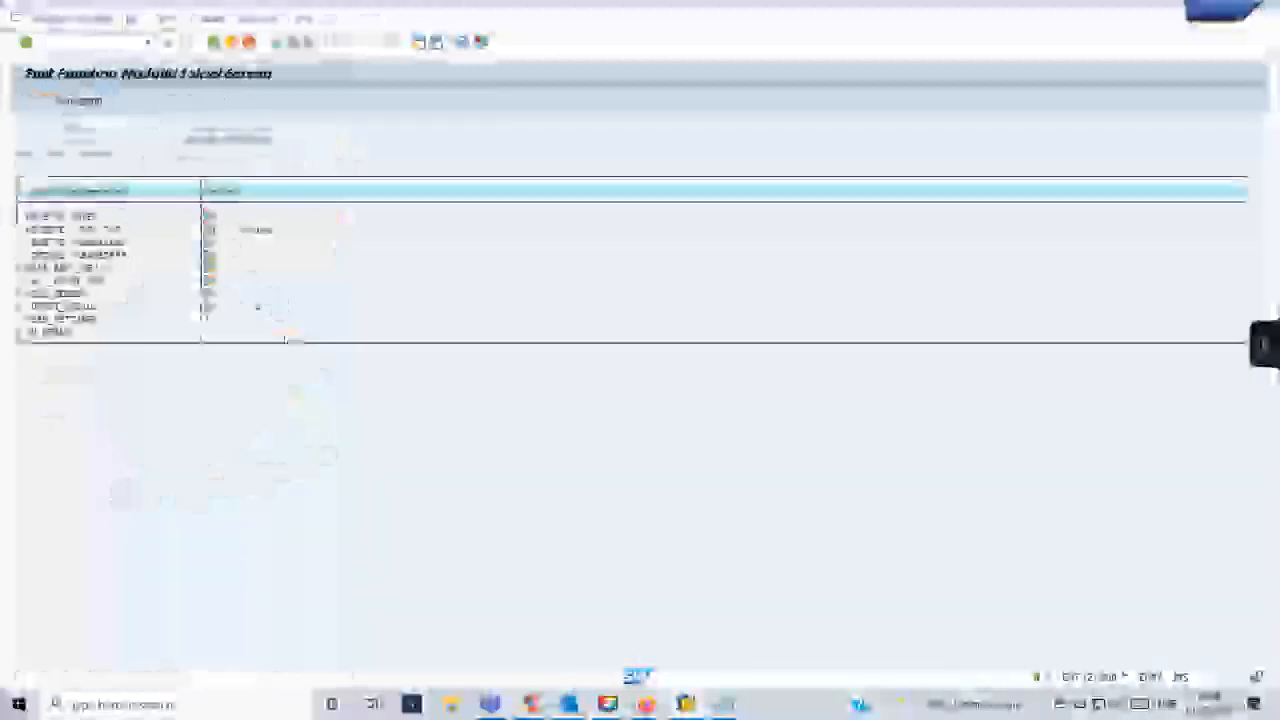
# - Run the function module test with the purchase order number as form input and display the print preview
pyautogui.click(236, 331)
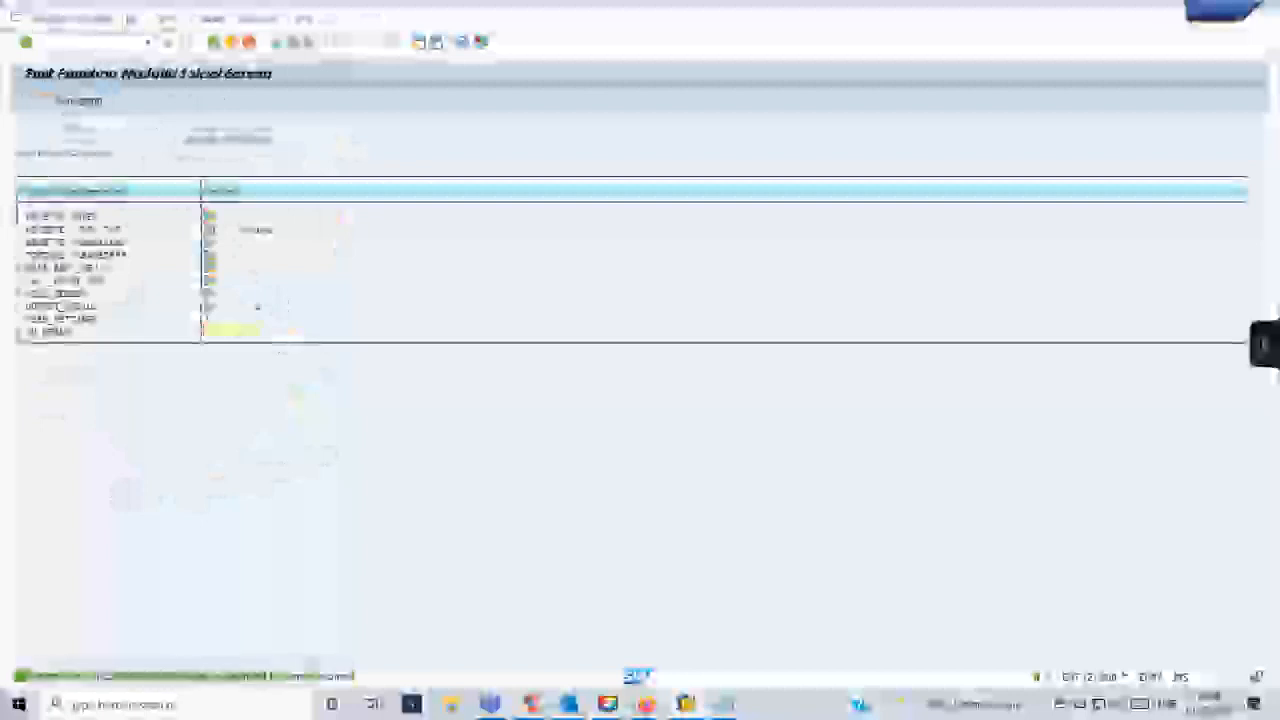
pyautogui.write('45')
pyautogui.press('F8')
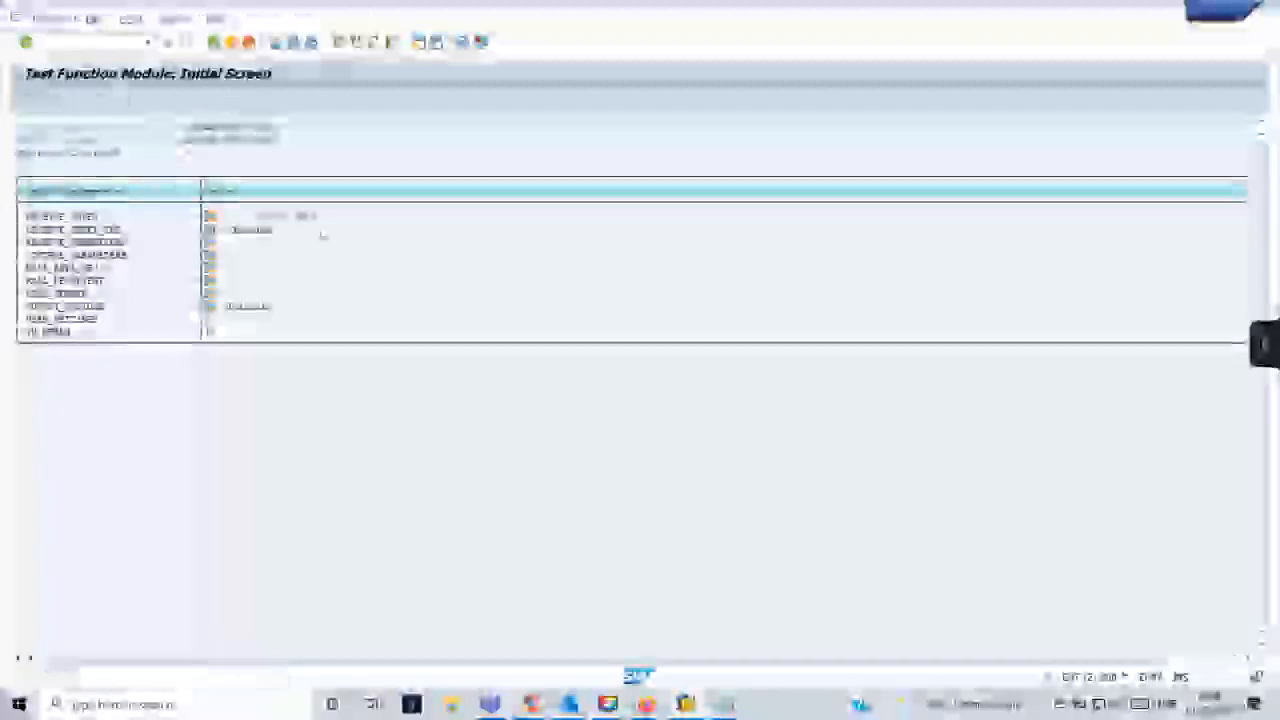
pyautogui.click(386, 468)
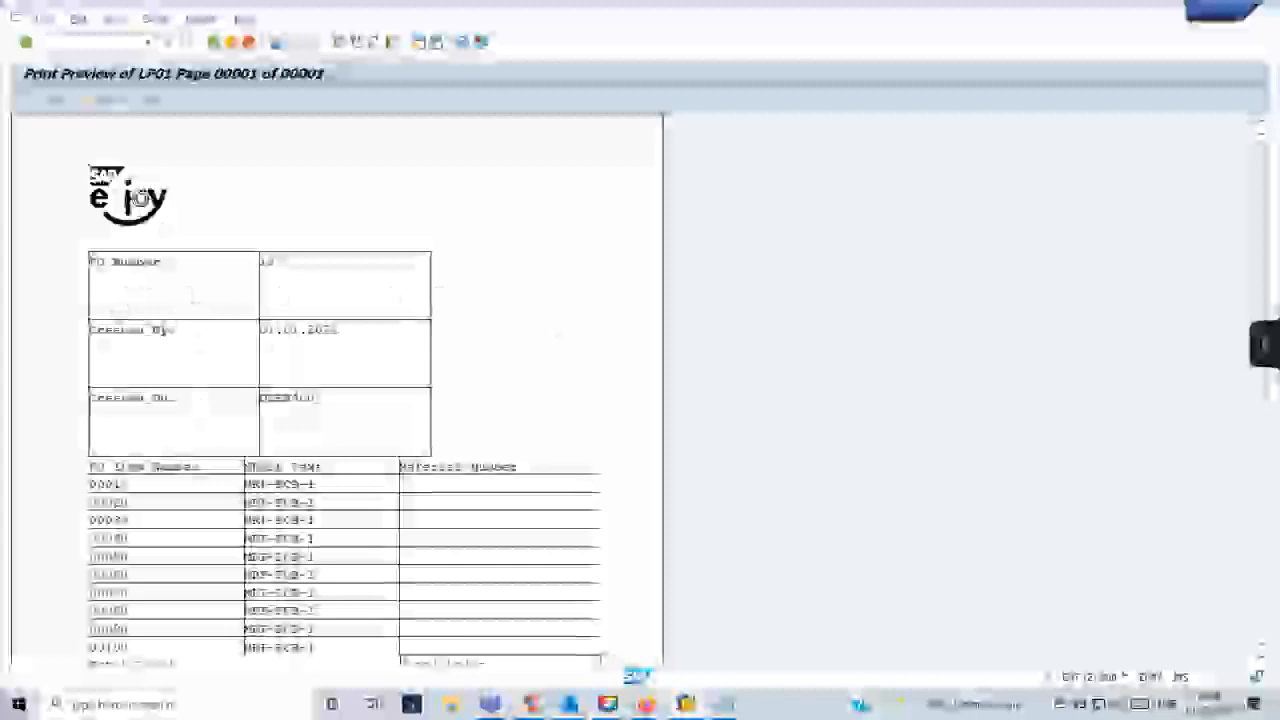
# - Switch back to the Form Builder session and review the header template's output options and conditions
pyautogui.click(686, 705)
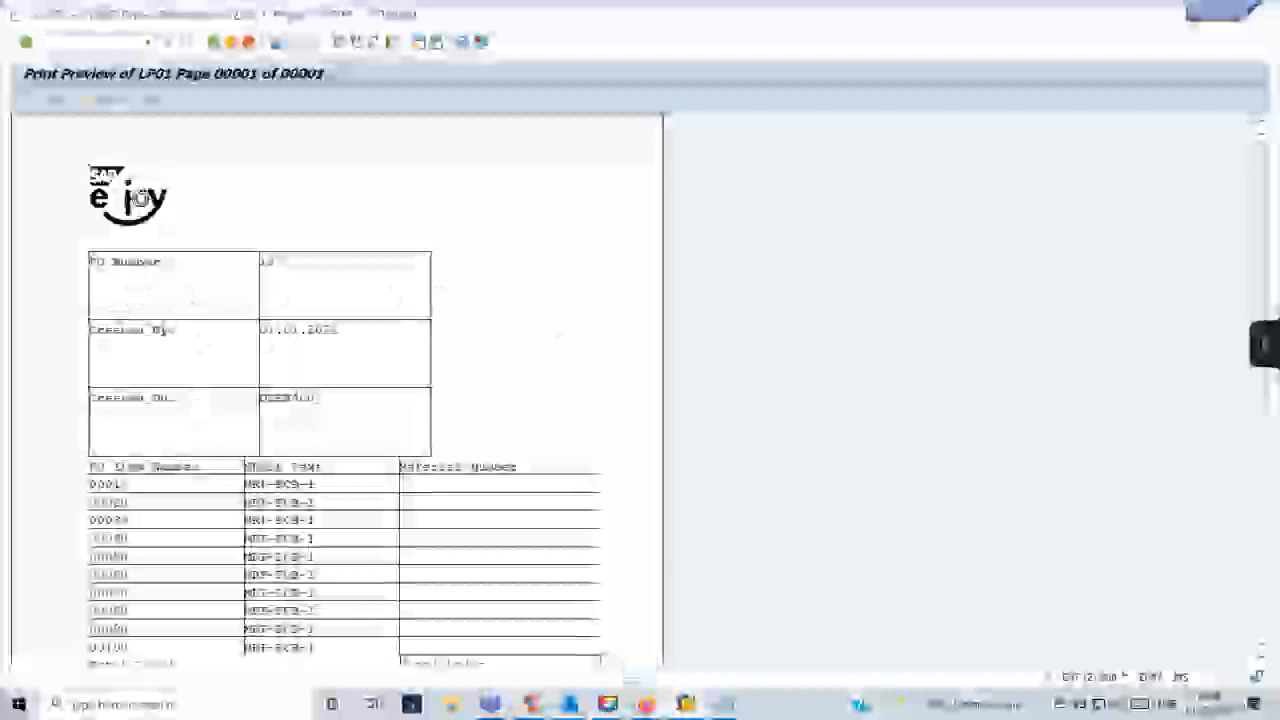
pyautogui.click(580, 653)
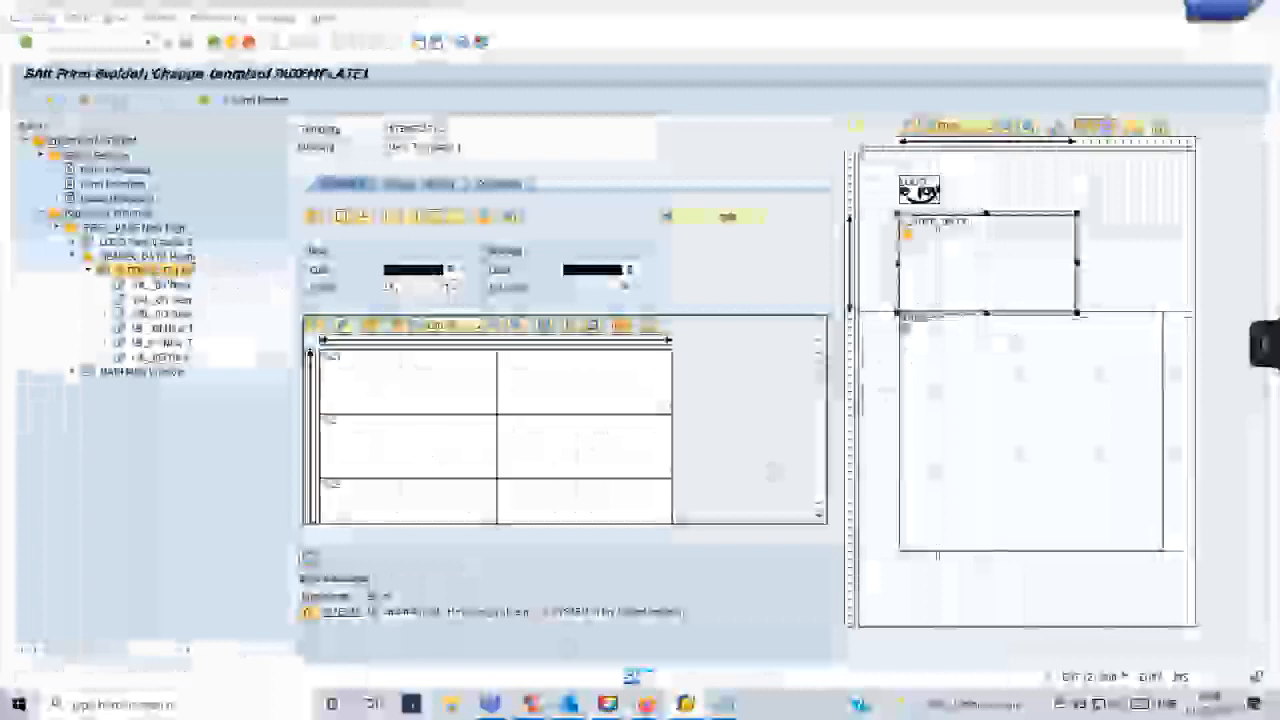
pyautogui.click(424, 184)
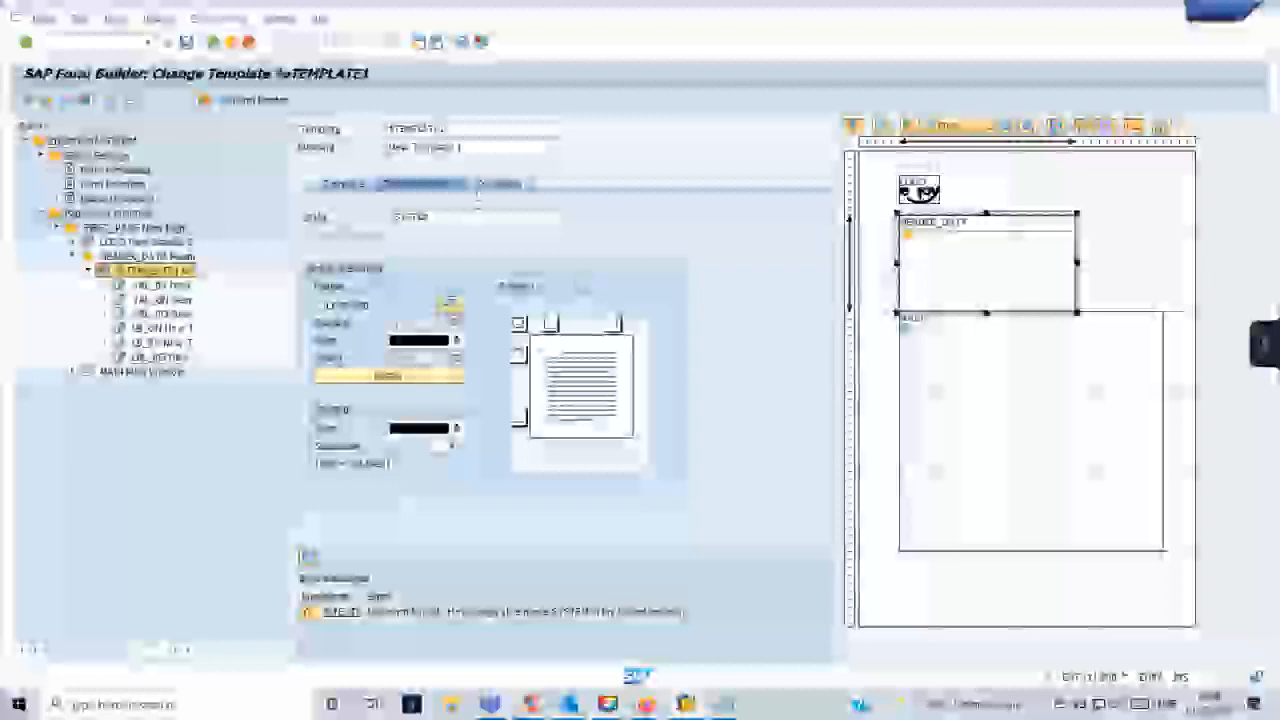
pyautogui.click(490, 184)
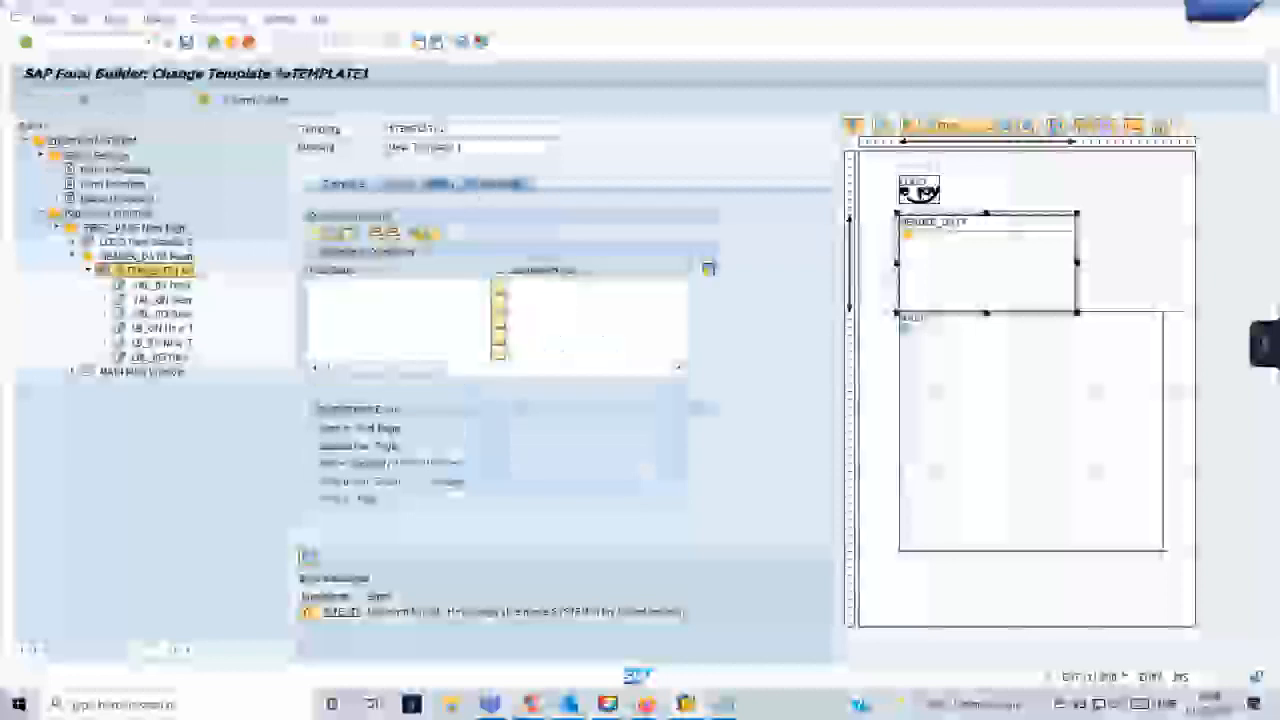
pyautogui.click(416, 184)
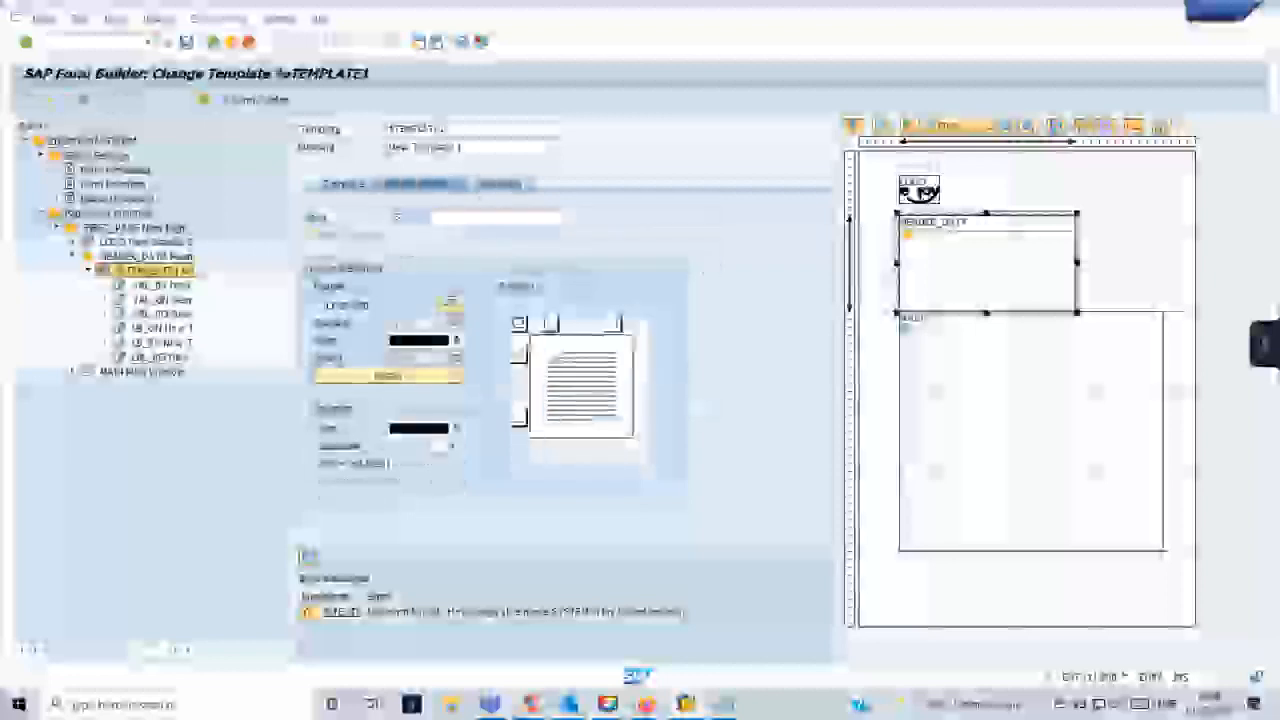
pyautogui.click(343, 184)
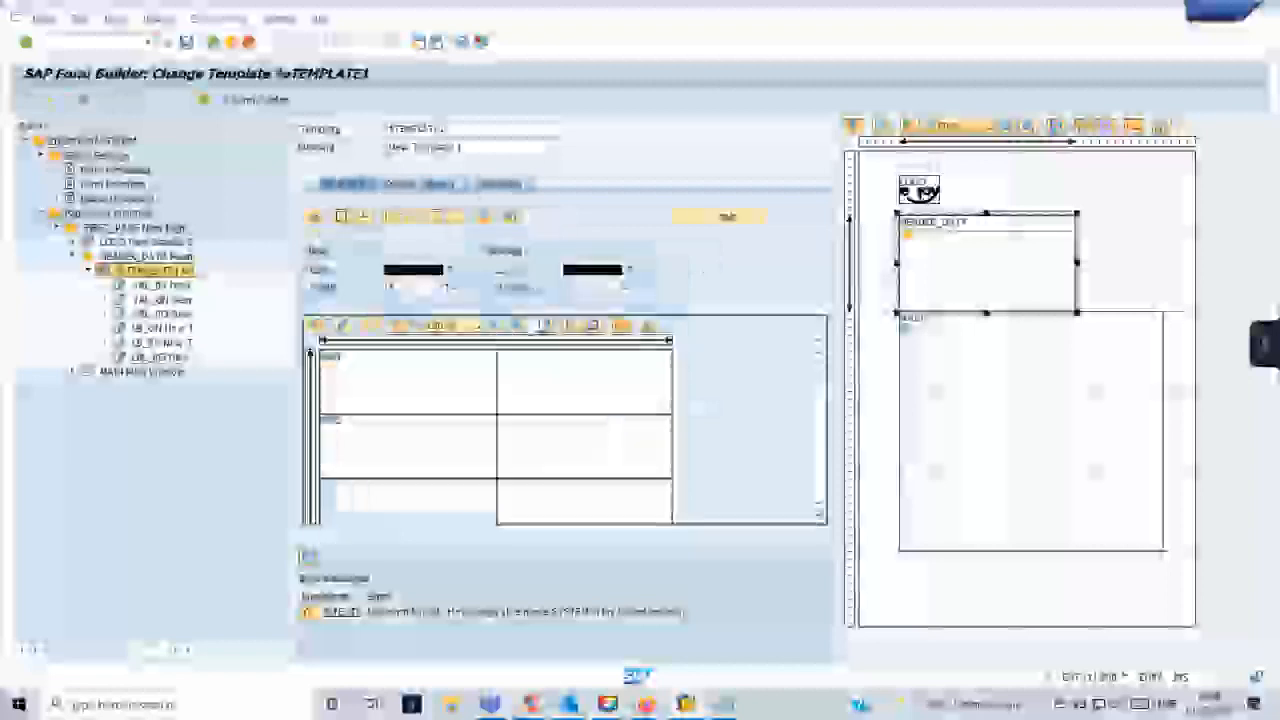
# - Reduce the heights of the three lines in the header template's details, then save and activate the form
pyautogui.click(705, 216)
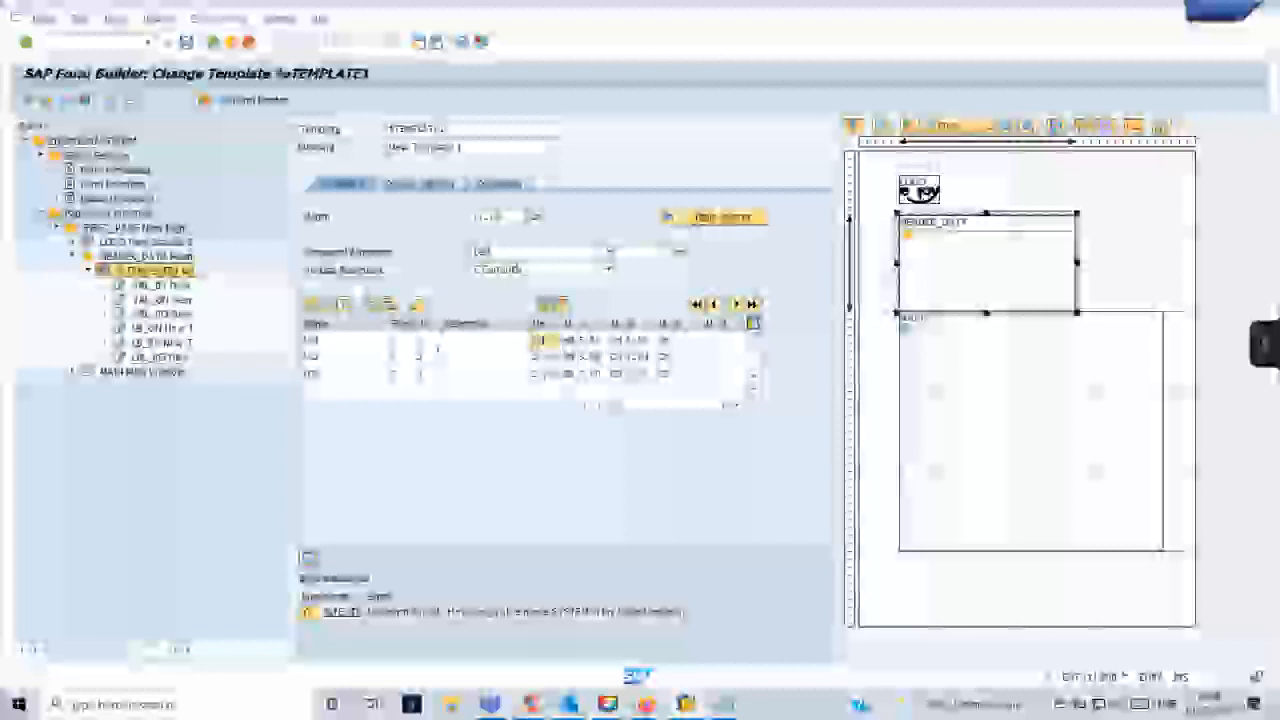
pyautogui.click(533, 357)
pyautogui.click(536, 373)
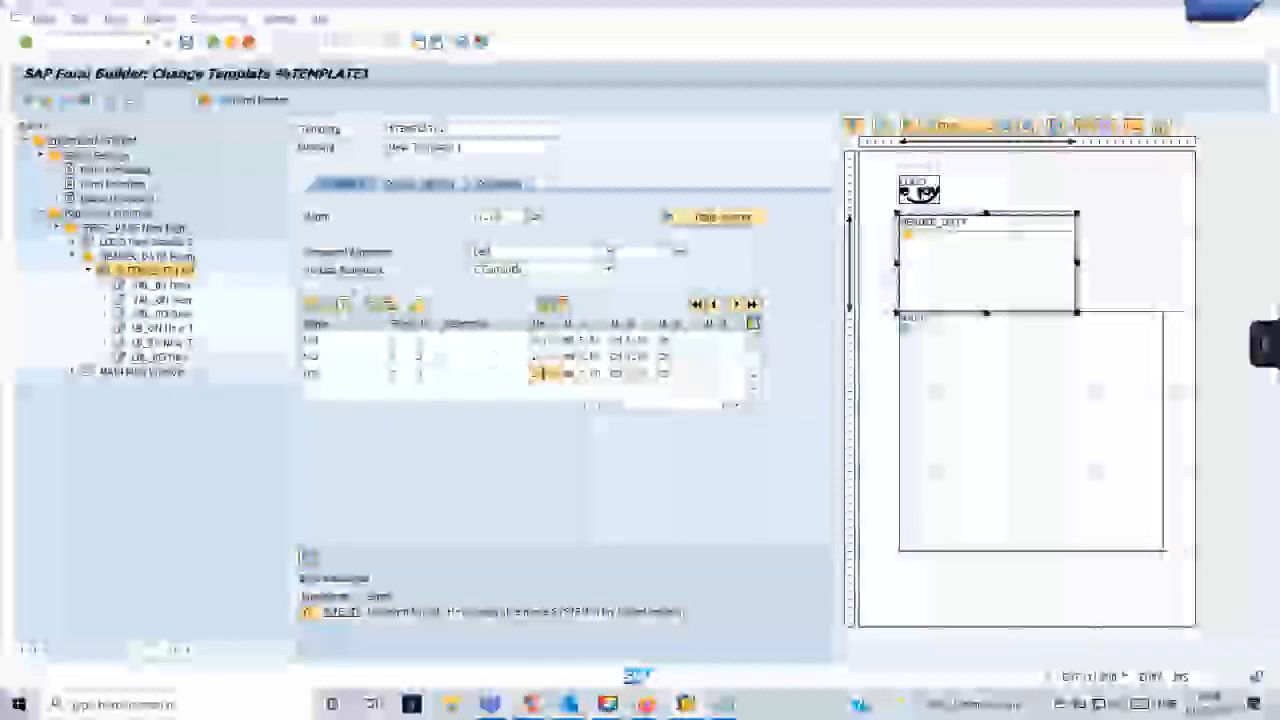
pyautogui.click(187, 44)
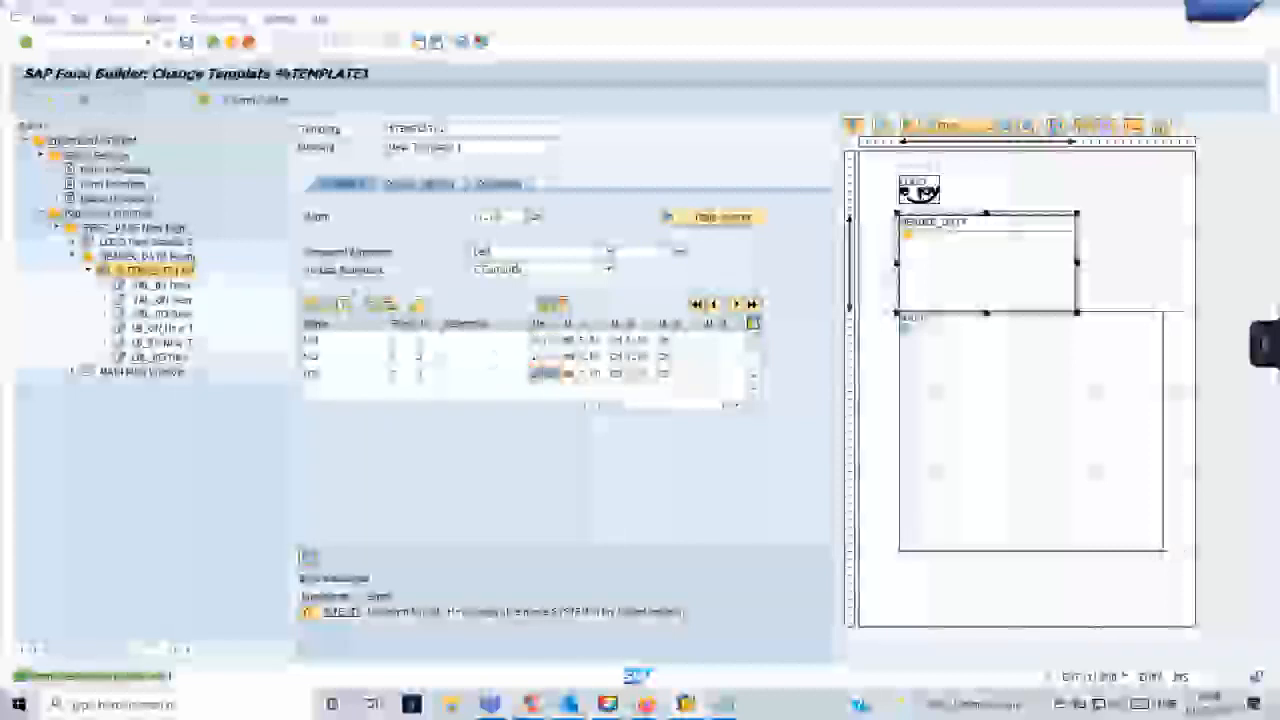
pyautogui.click(85, 101)
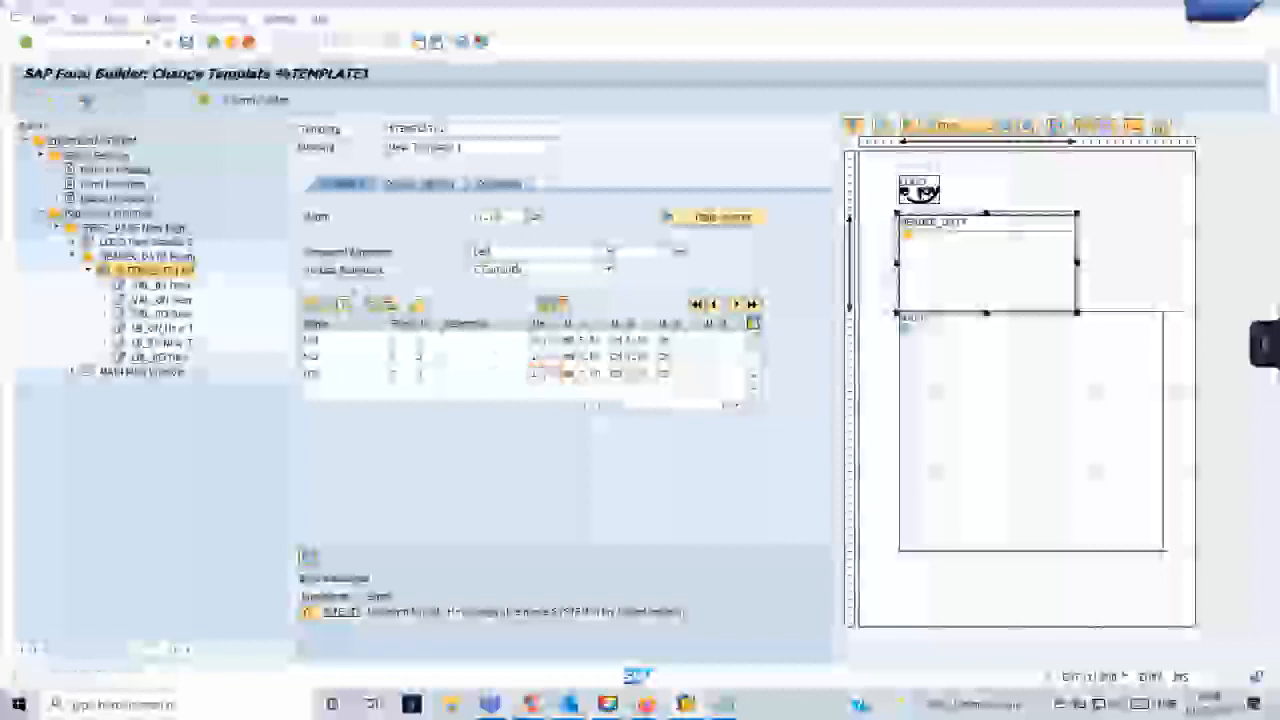
pyautogui.press('F8')
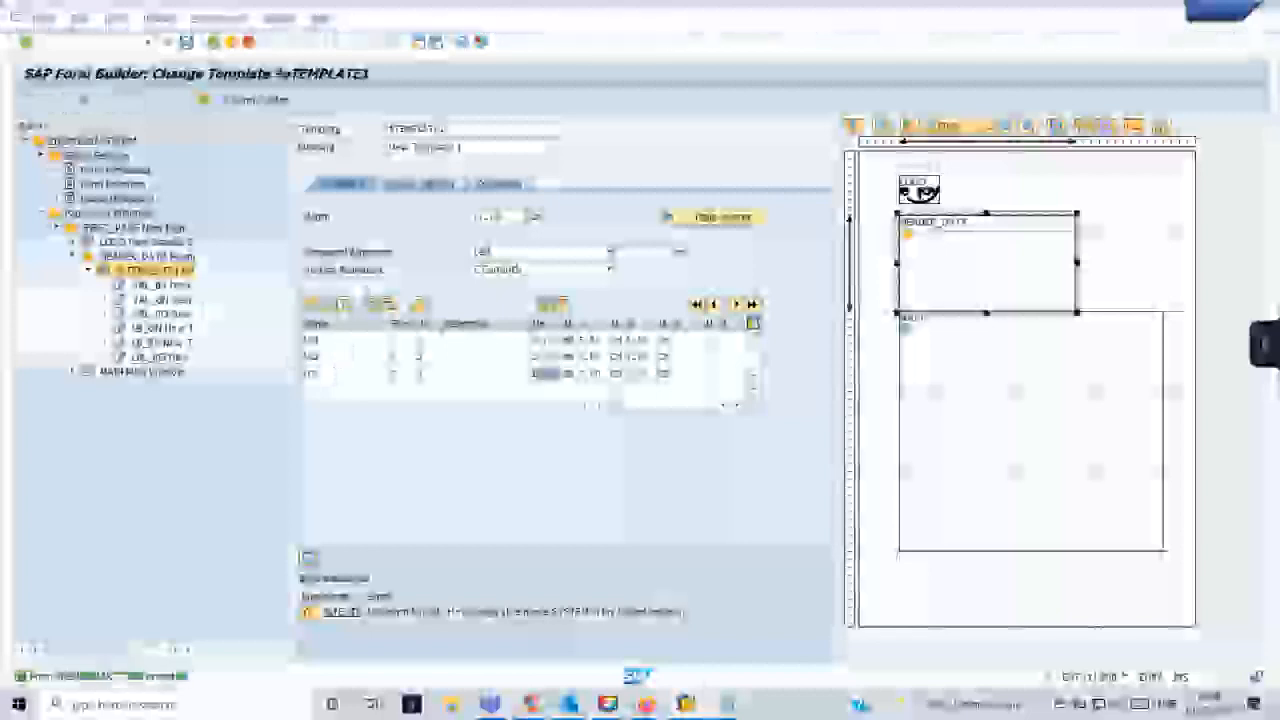
# - Restart the Smart Forms transaction in the print preview session and open the form's function module test screen
pyautogui.moveTo(690, 708)
pyautogui.click(765, 667)
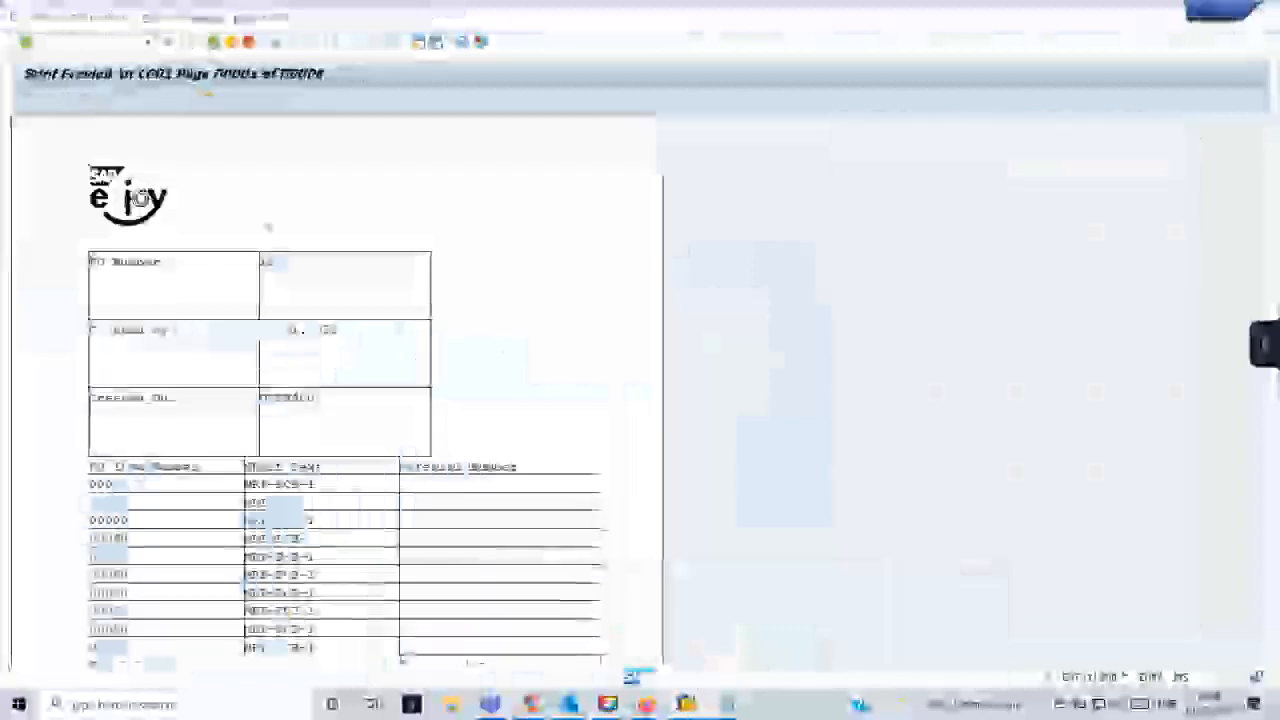
pyautogui.click(148, 43)
pyautogui.click(134, 61)
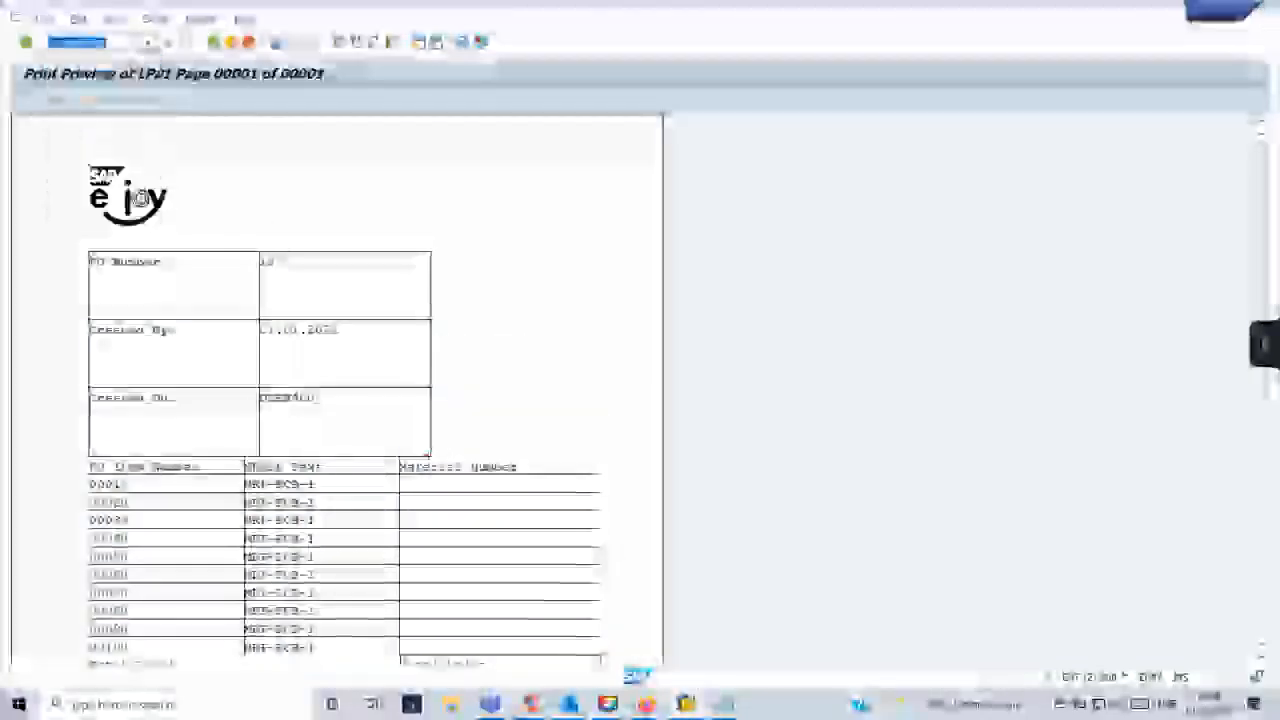
pyautogui.press('Return')
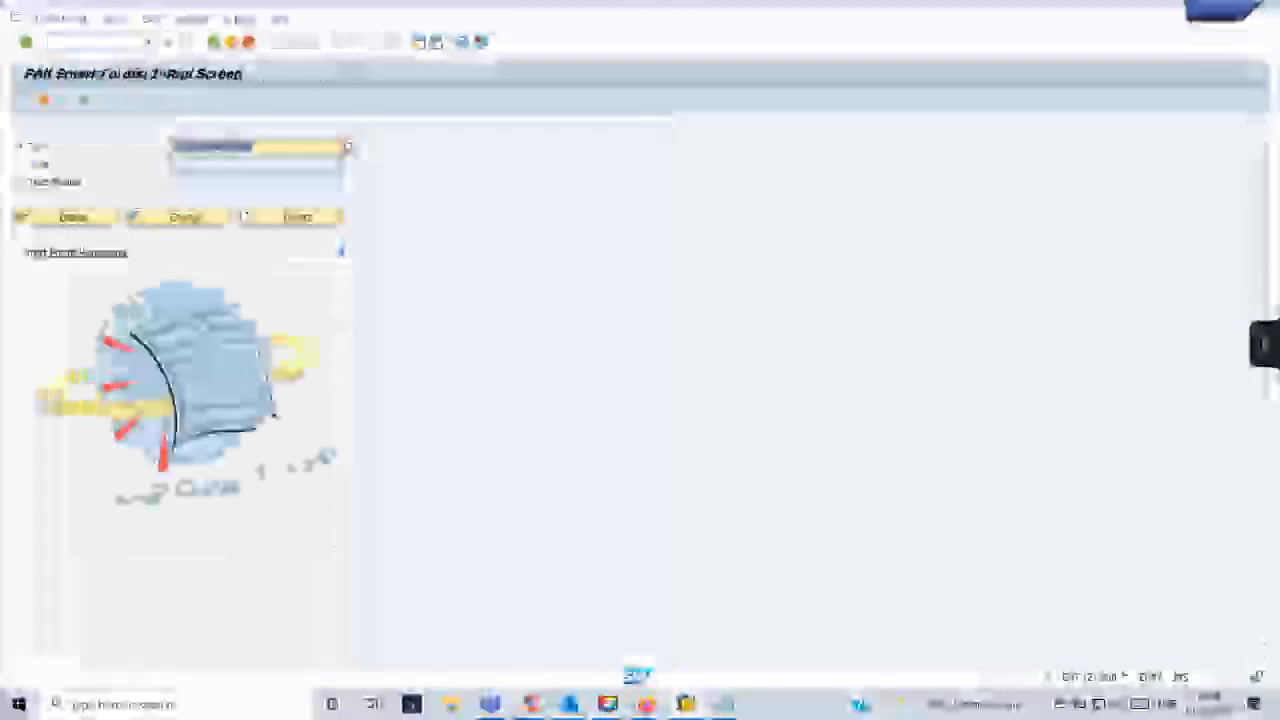
pyautogui.click(66, 100)
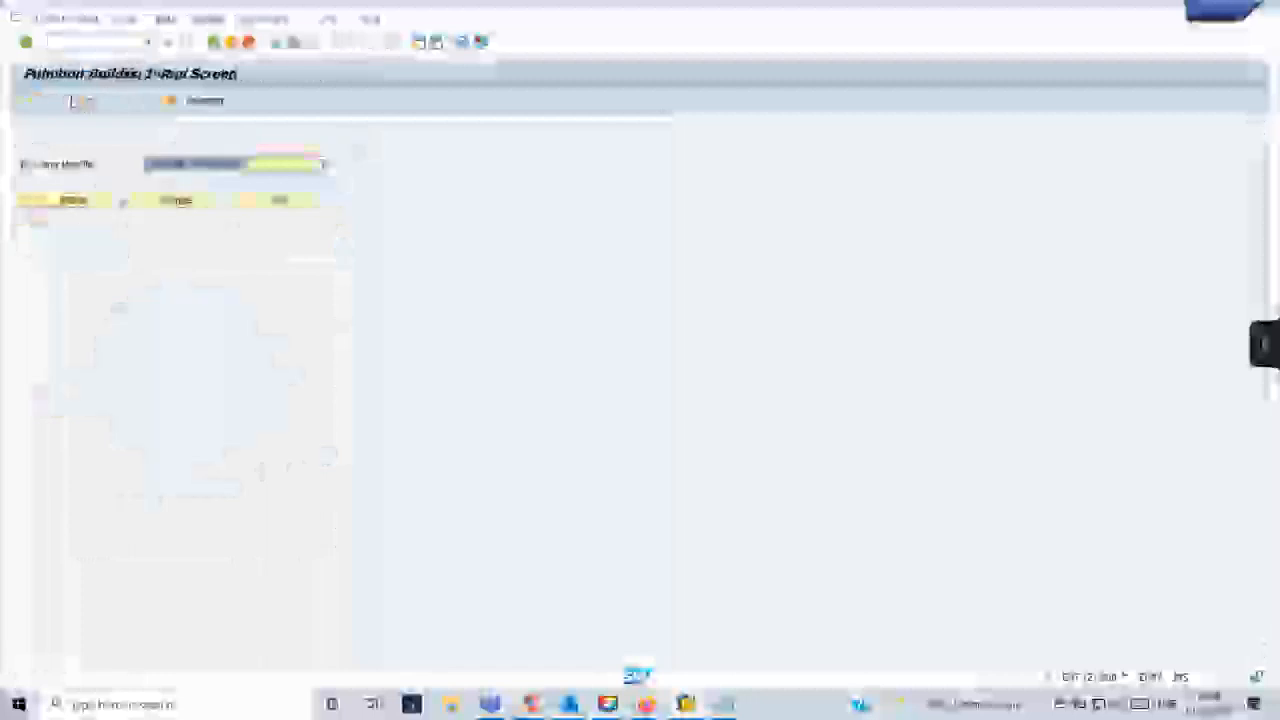
pyautogui.click(72, 101)
# - Enter the purchase order number, execute the function module test and display the form's print preview
pyautogui.click(240, 334)
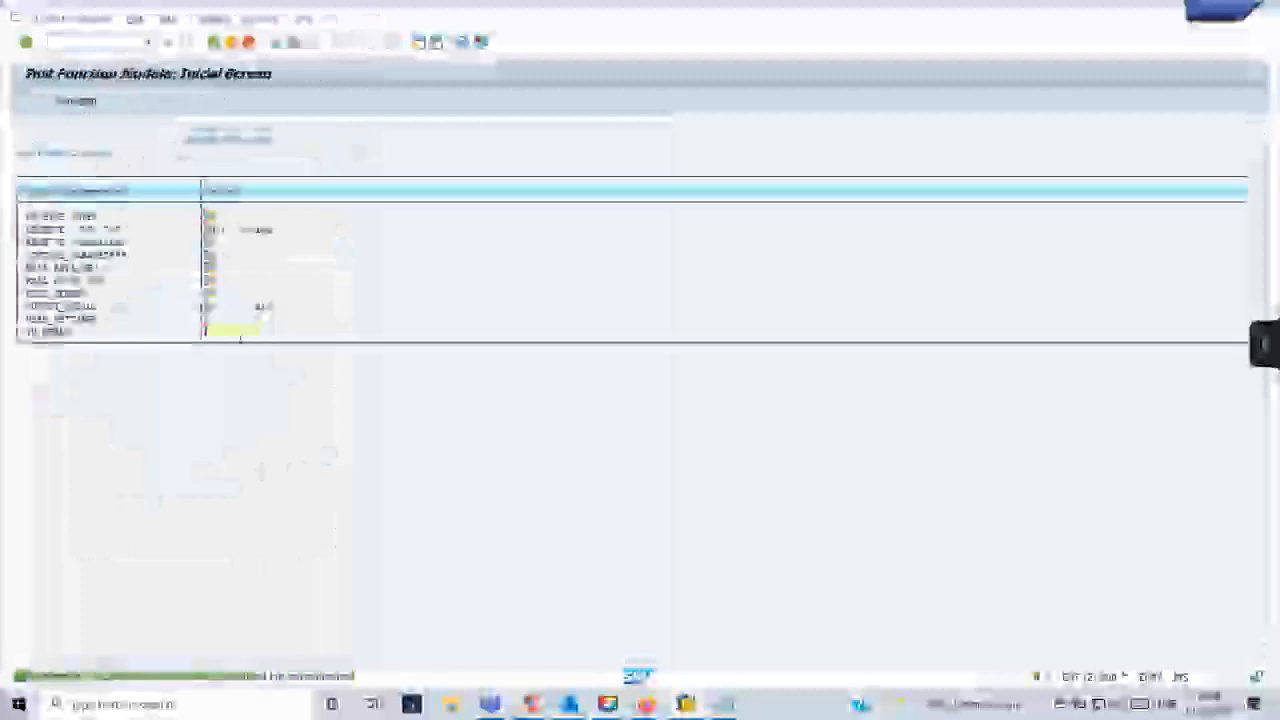
pyautogui.write('1')
pyautogui.click(25, 101)
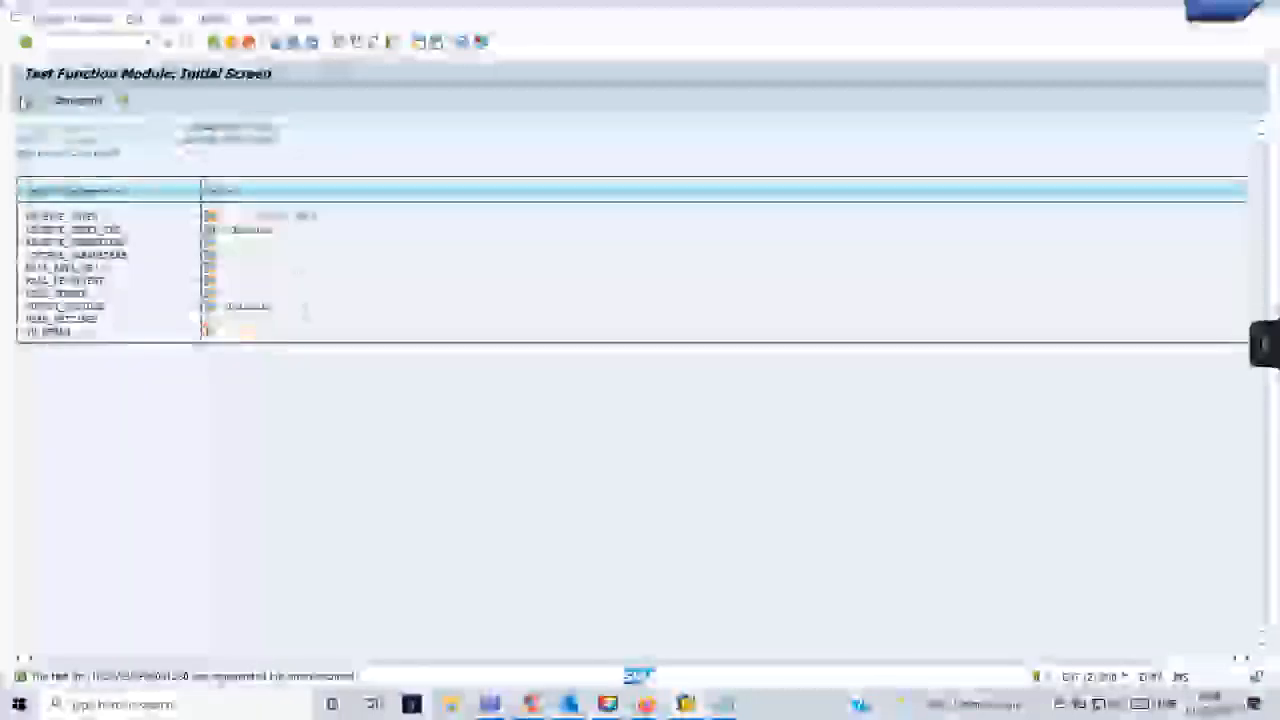
pyautogui.click(385, 467)
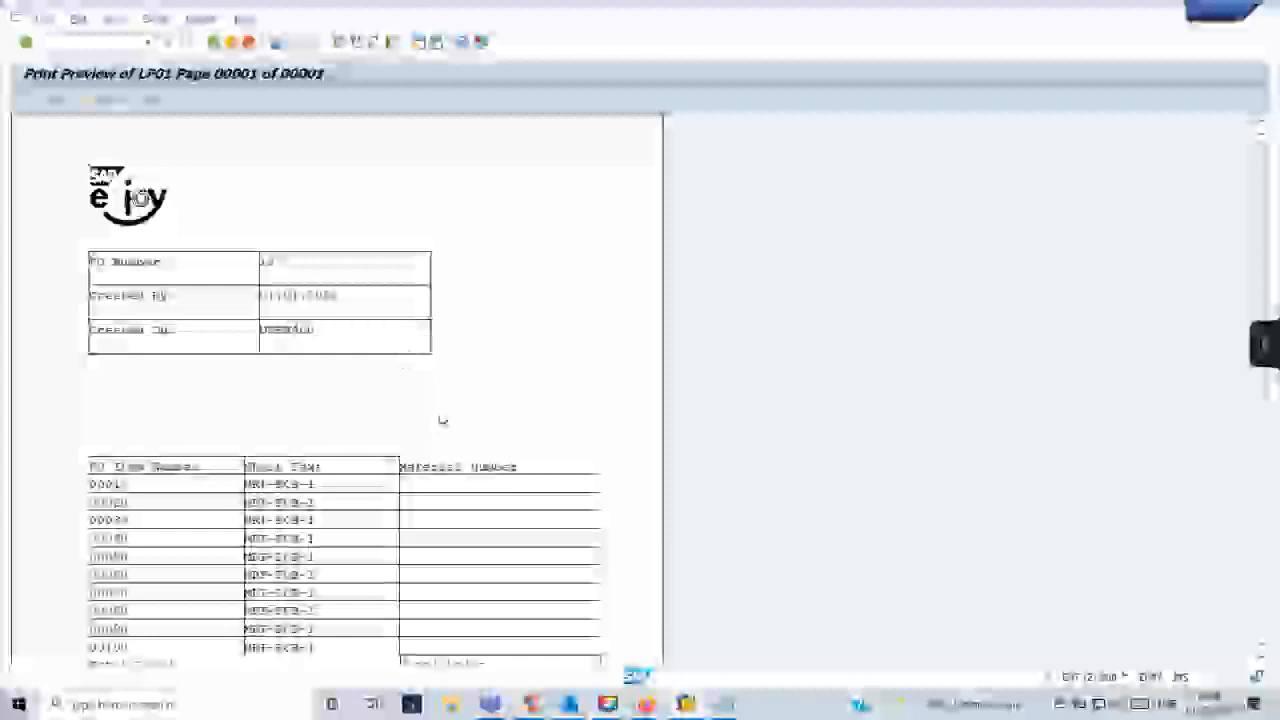
# - Examine the header block, item table and total line in the print preview, and leave the preview
pyautogui.scroll(-2, 332, 360)
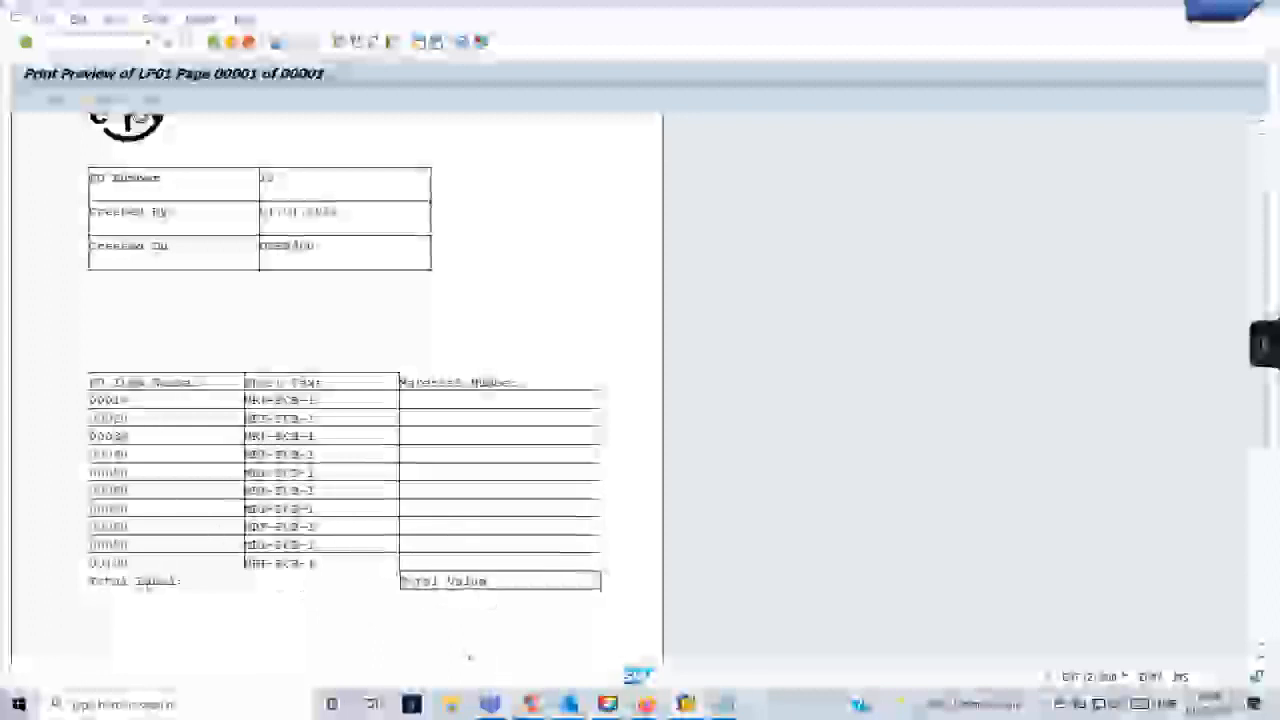
pyautogui.scroll(-2, 214, 376)
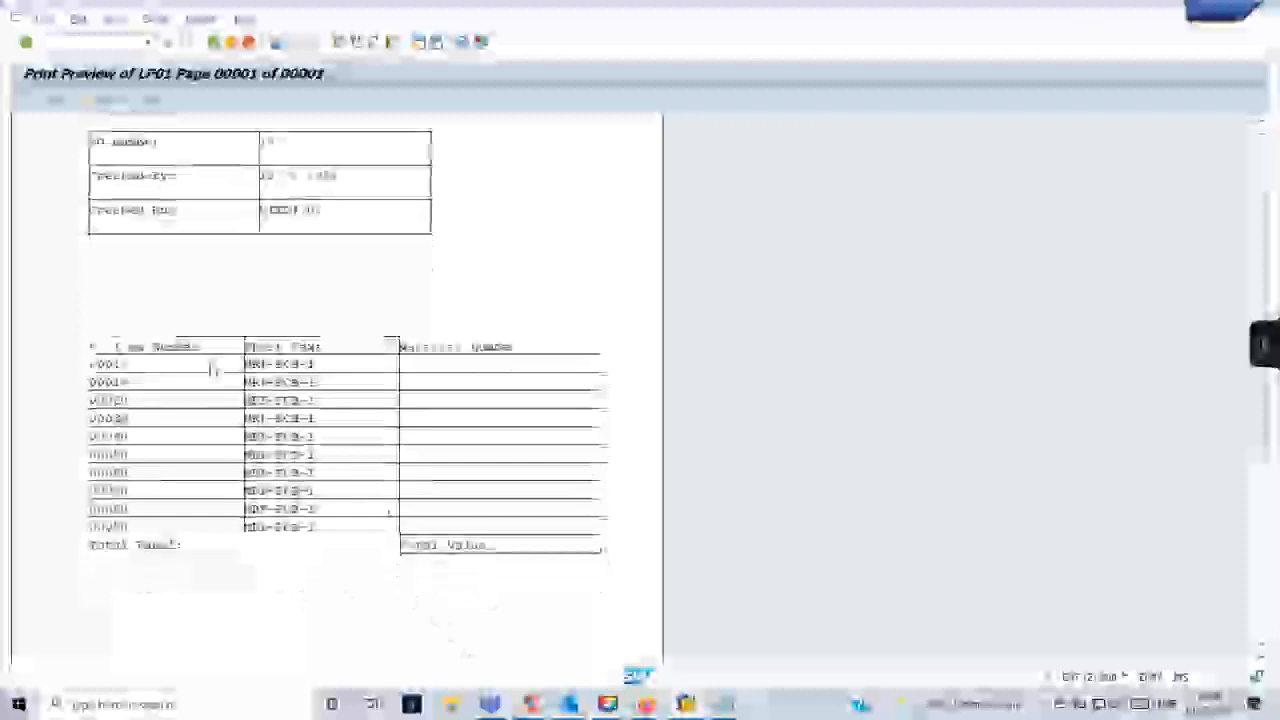
pyautogui.scroll(-8, 226, 380)
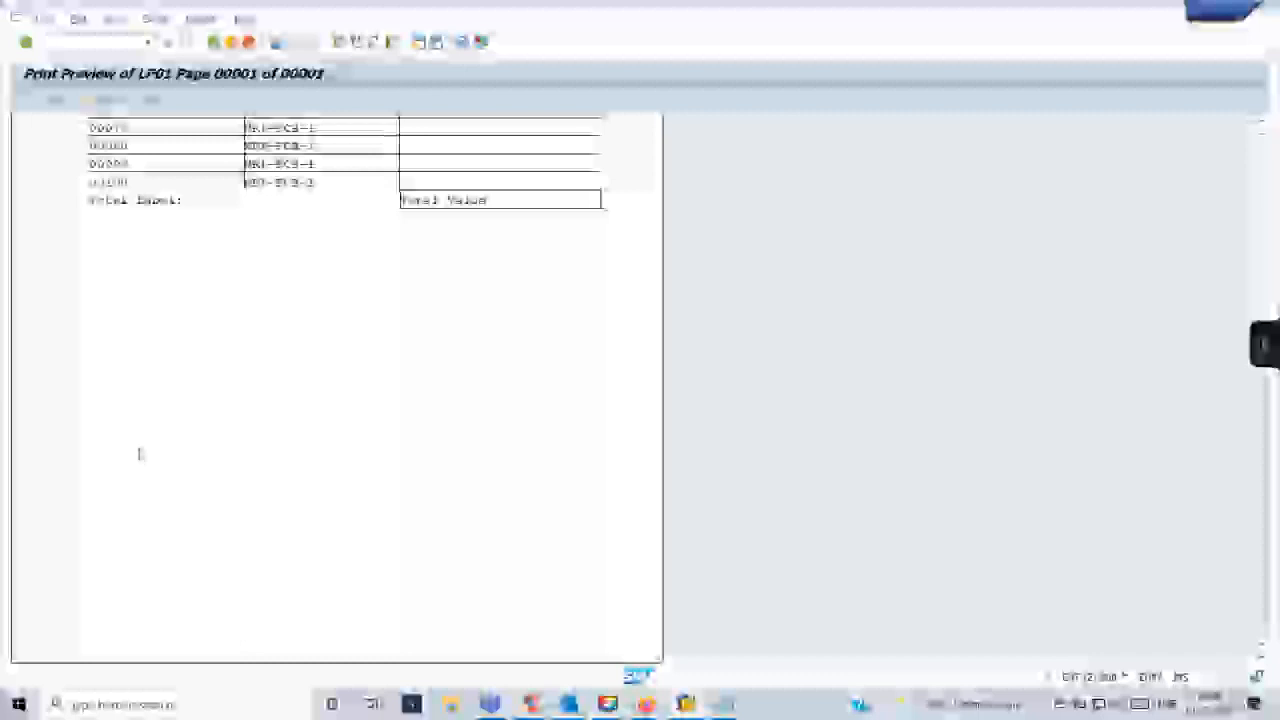
pyautogui.click(215, 43)
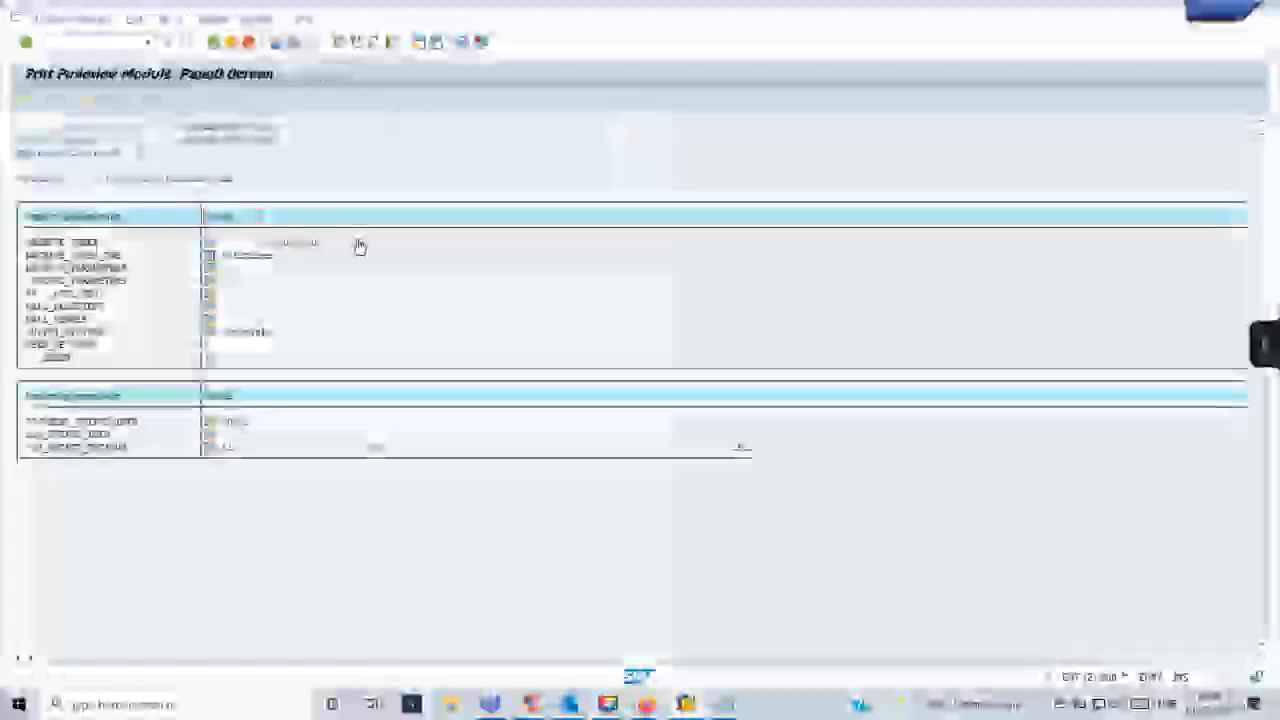
# - Leave the function module test for the Function Builder's initial screen and switch to the Notepad list of transaction codes
pyautogui.click(215, 43)
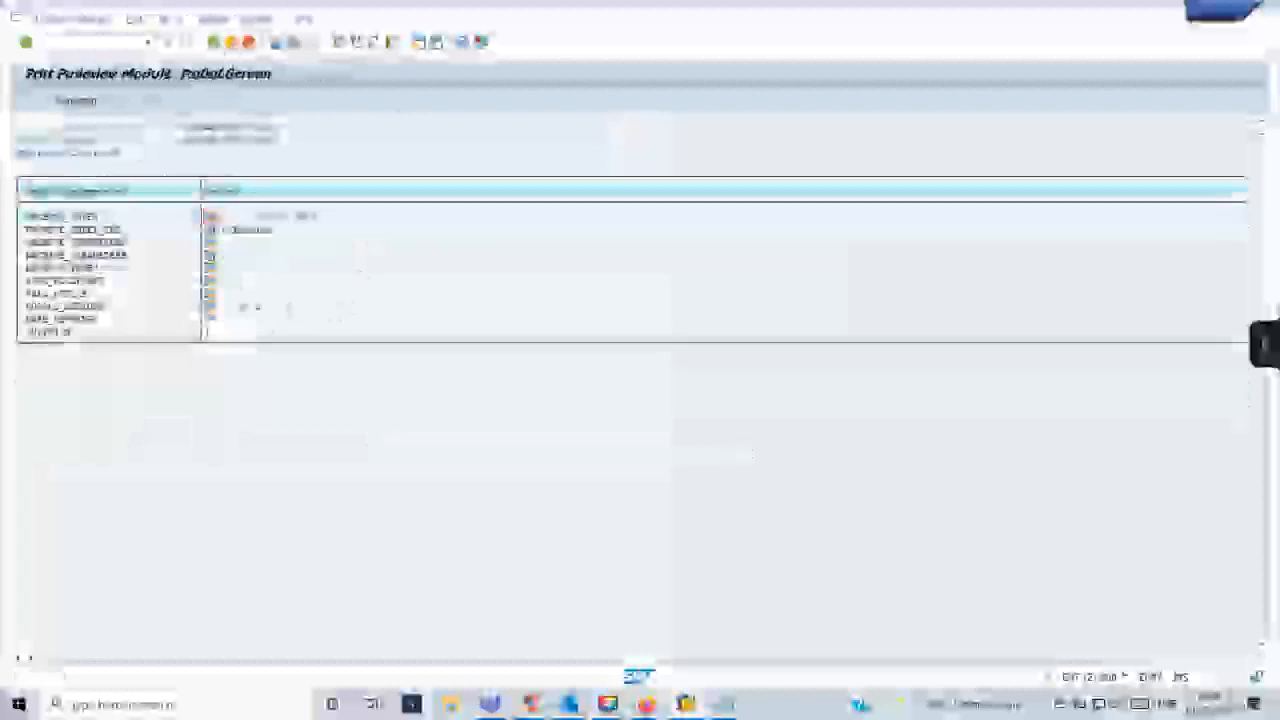
pyautogui.click(215, 43)
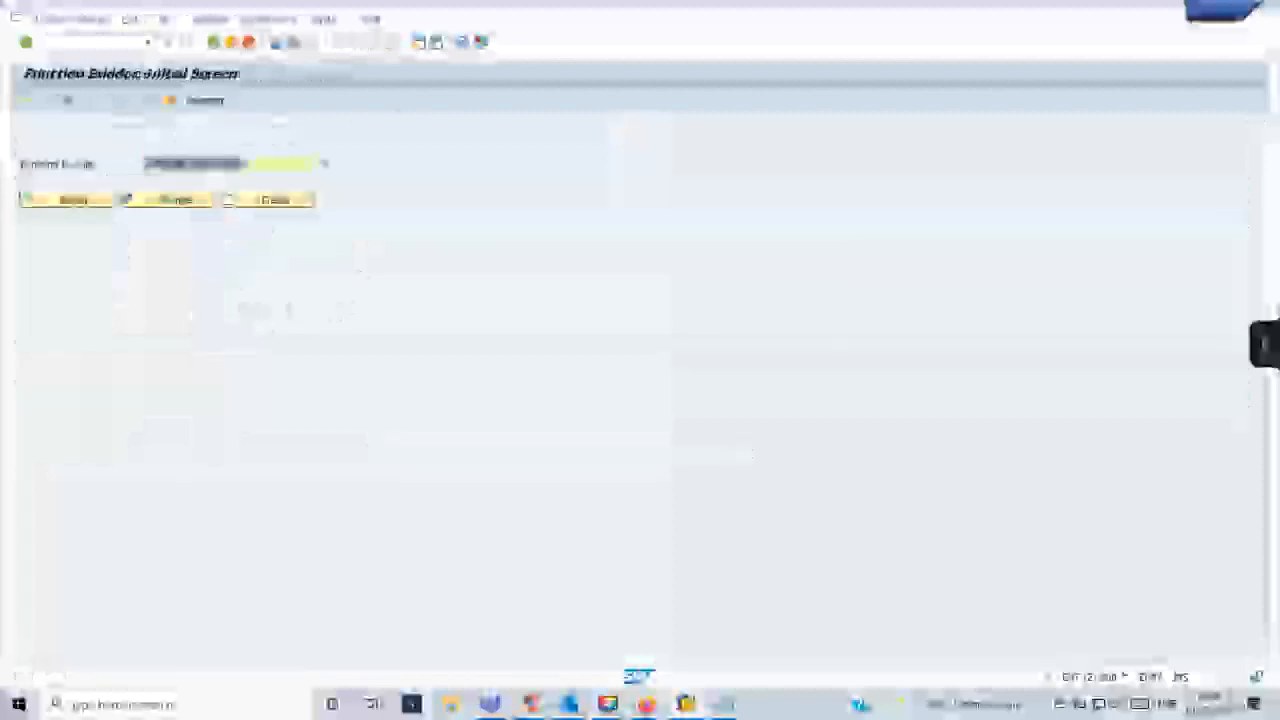
pyautogui.click(729, 707)
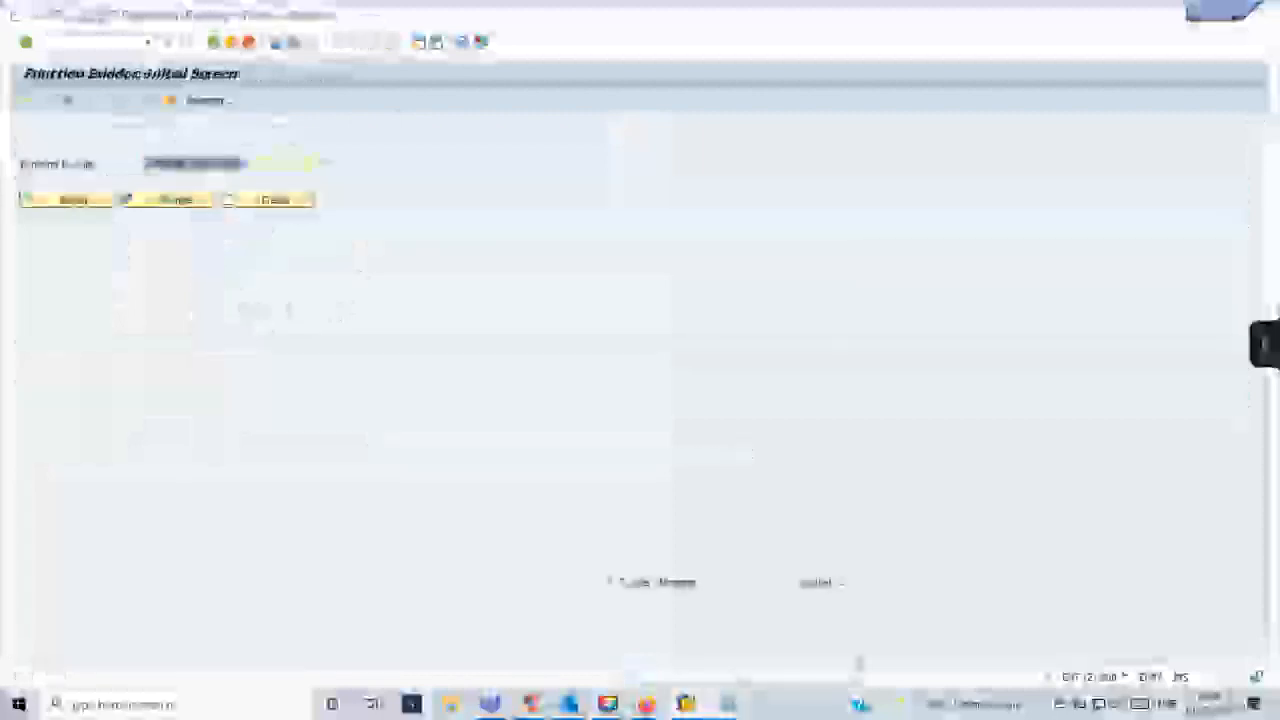
pyautogui.click(668, 645)
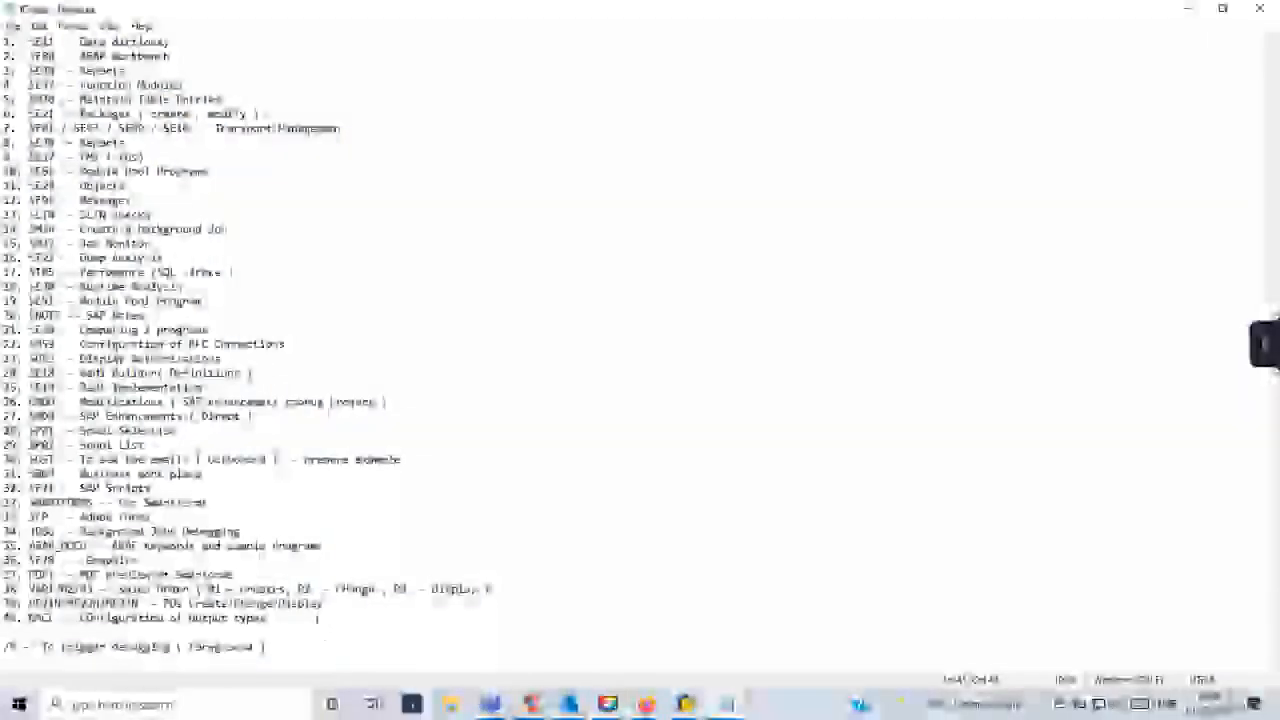
# - Add entry 41 for transaction SO10 with the description "Standard Text" below the output types entry in the transaction code list
pyautogui.click(318, 618)
pyautogui.press('Return')
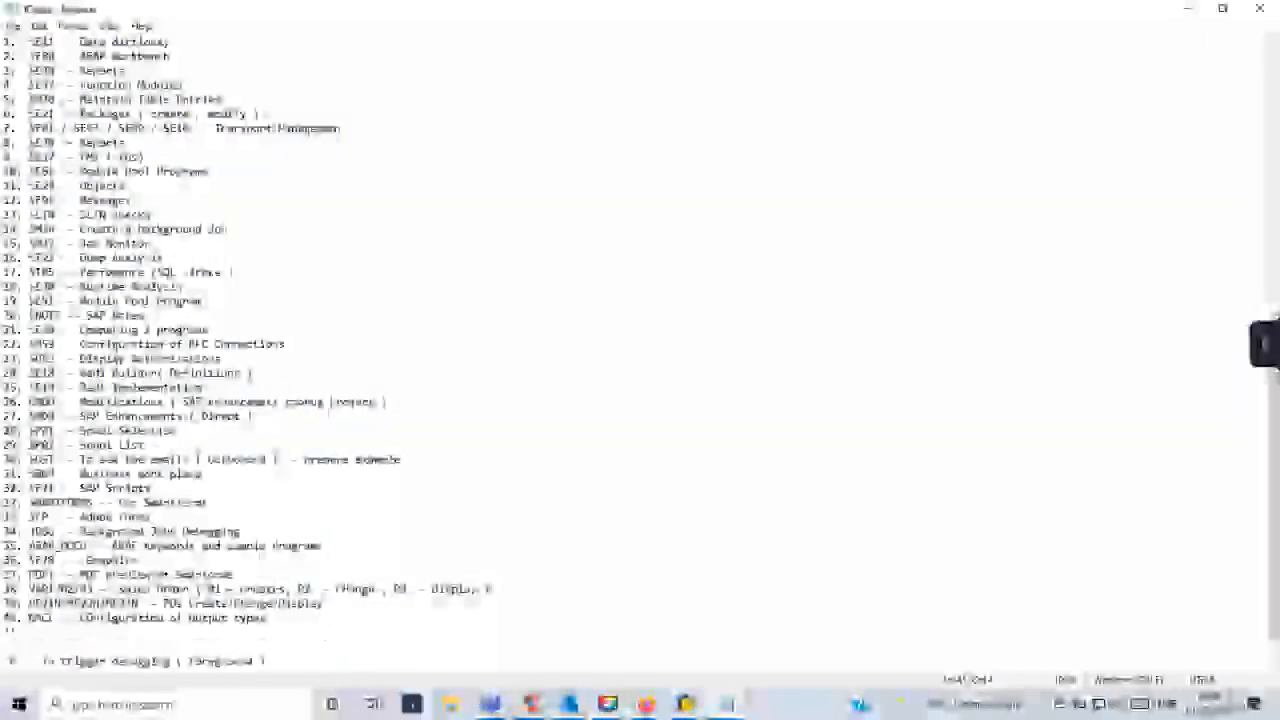
pyautogui.write('41. al11')
pyautogui.write('-')
pyautogui.write(' St')
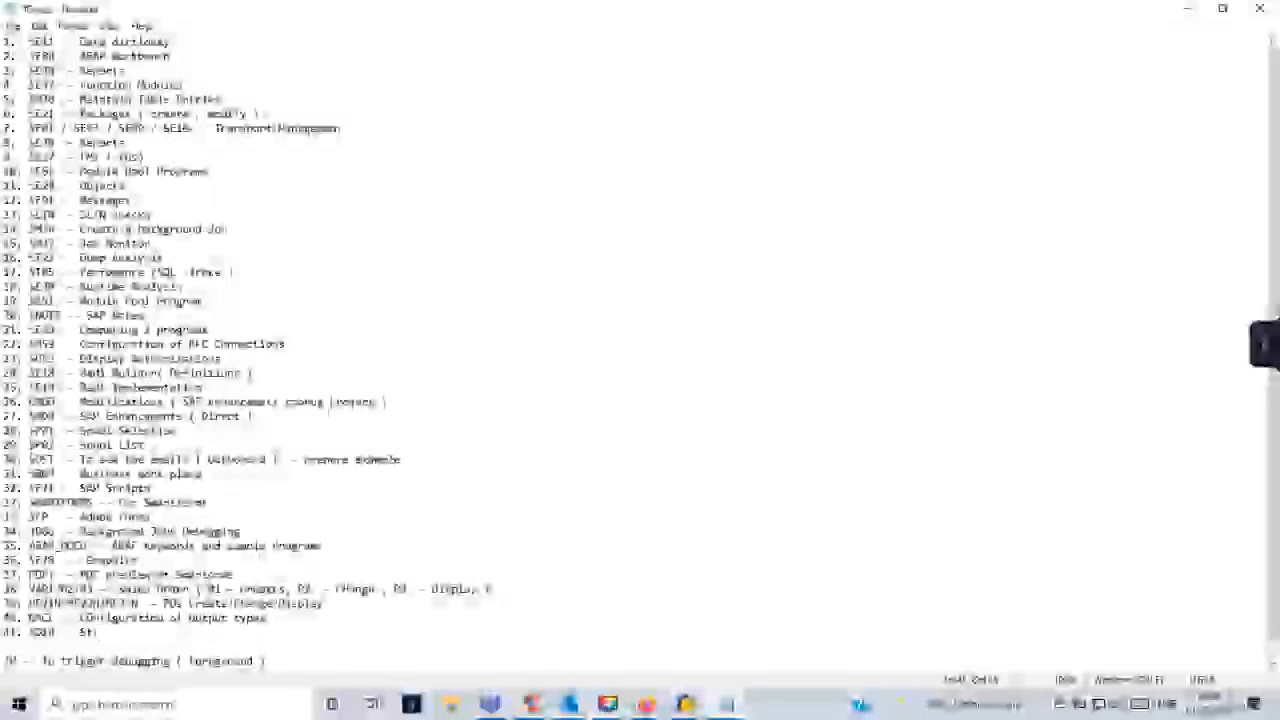
pyautogui.write('andard Tex')
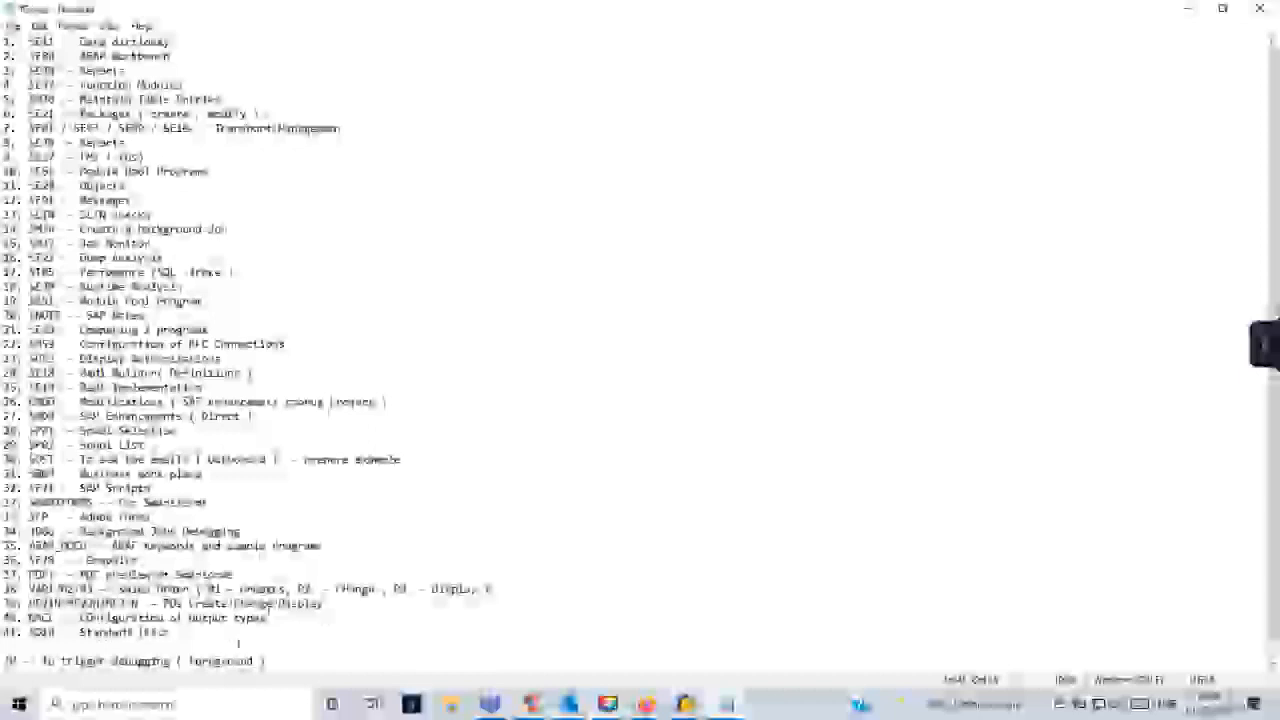
# - Switch back to SAP and start the standard text transaction SO10 from the Function Builder session
pyautogui.hotkey('alt', 'Tab')
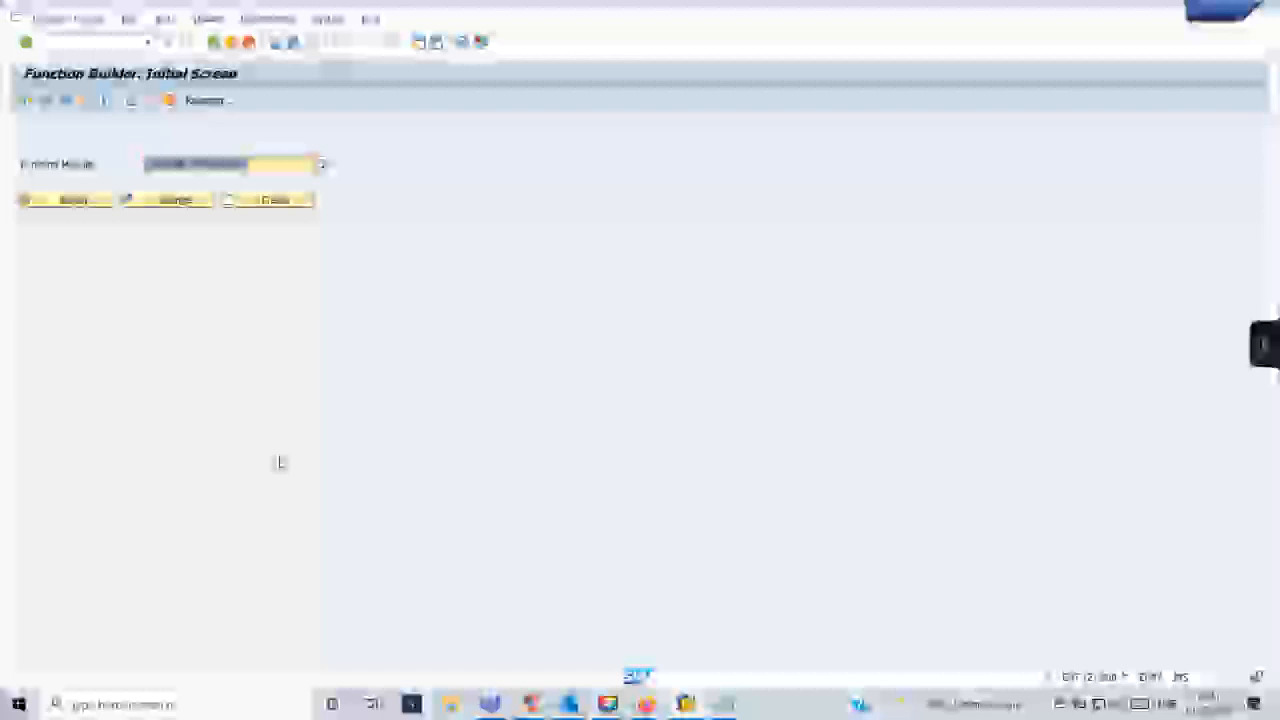
pyautogui.click(99, 44)
pyautogui.write('/')
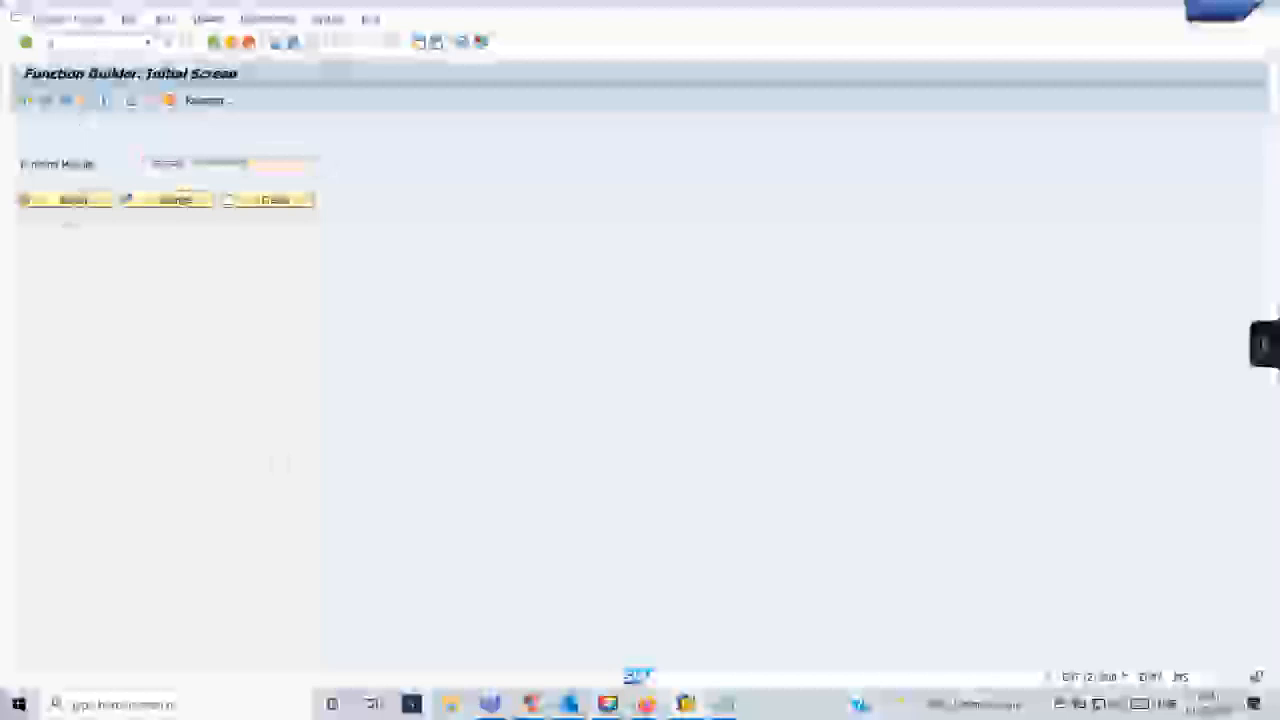
pyautogui.write('nse')
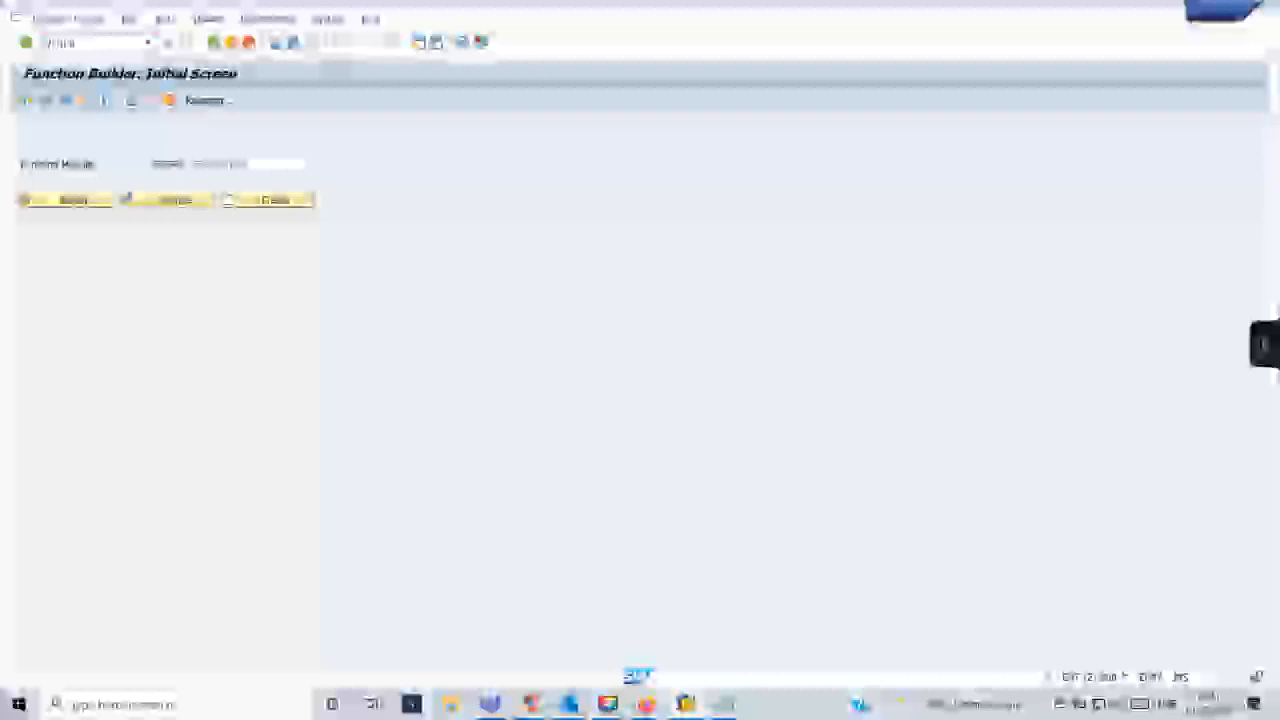
pyautogui.press('Return')
pyautogui.write('/nse37')
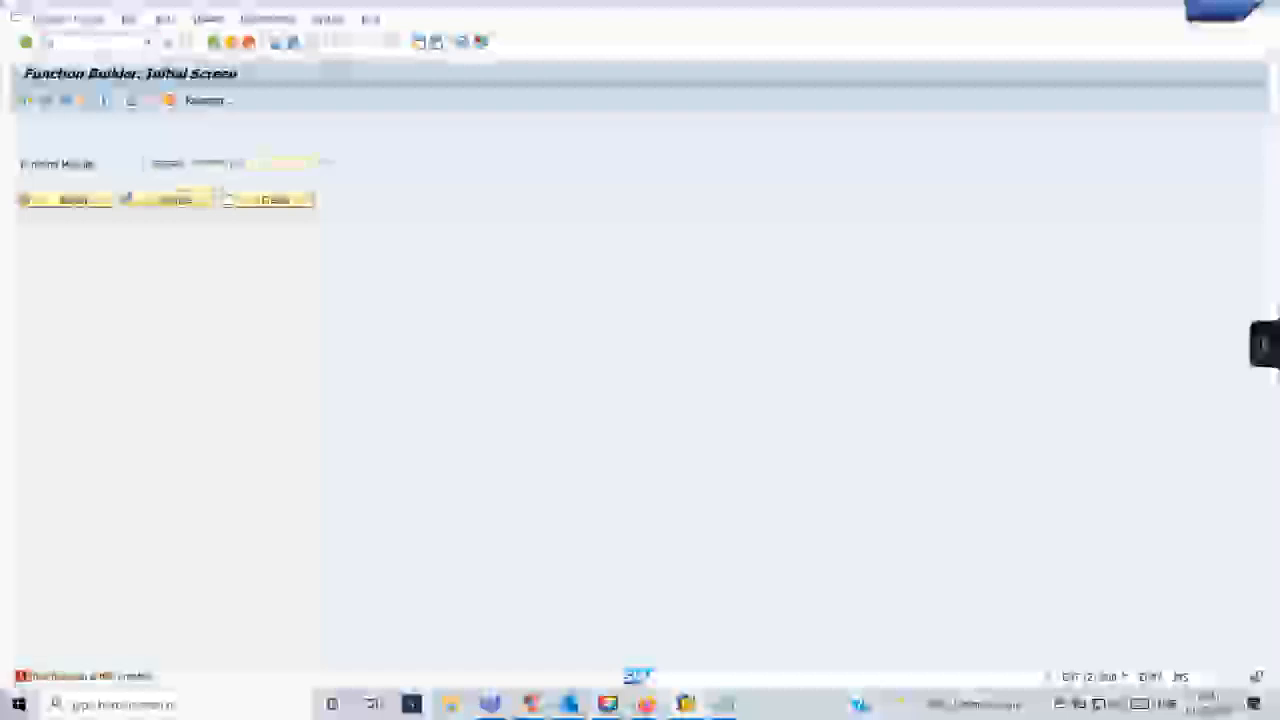
pyautogui.press('Return')
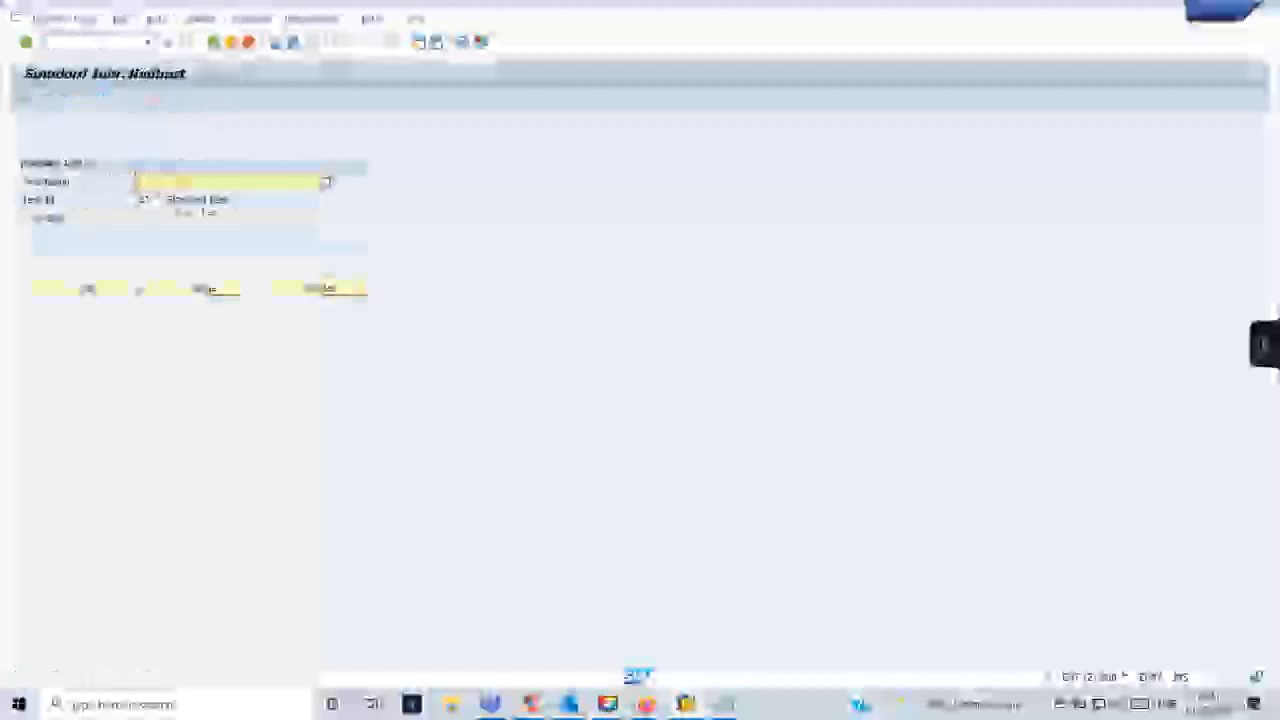
# - Browse the possible values for the text ID and choose the ST entry for standard text
pyautogui.click(147, 200)
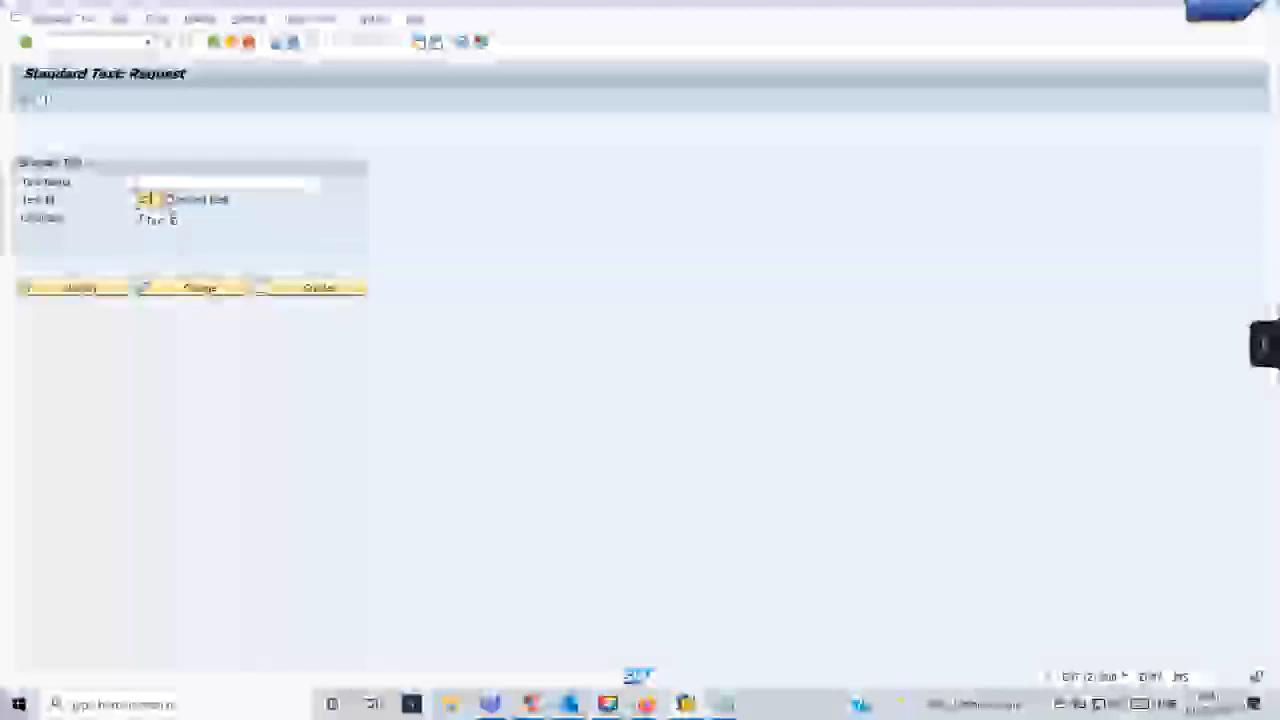
pyautogui.click(145, 199)
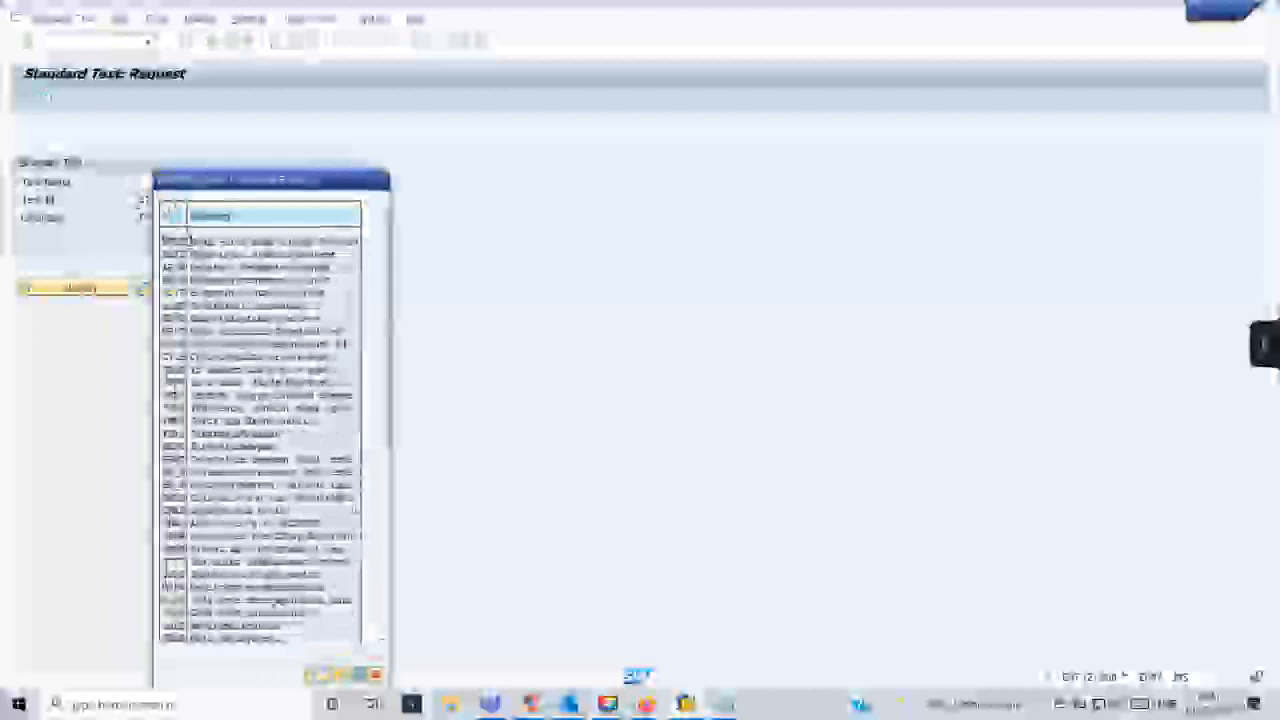
pyautogui.scroll(-10, 260, 440)
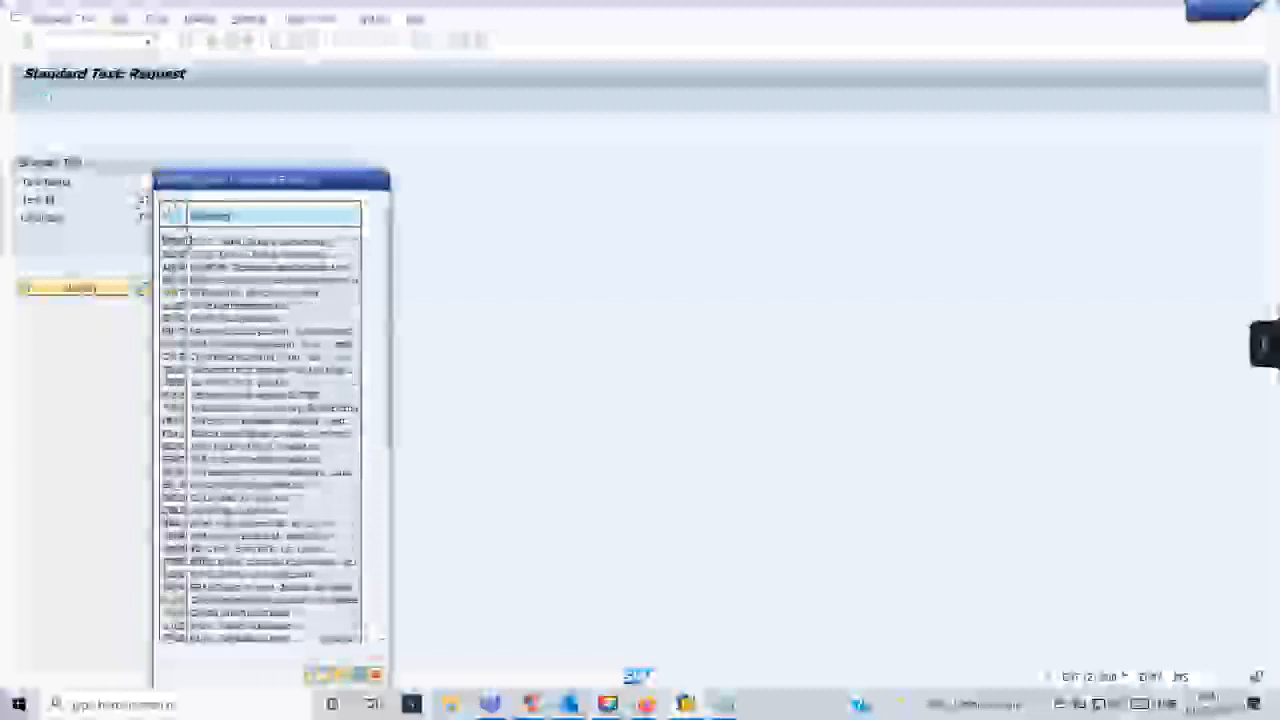
pyautogui.scroll(-10, 260, 440)
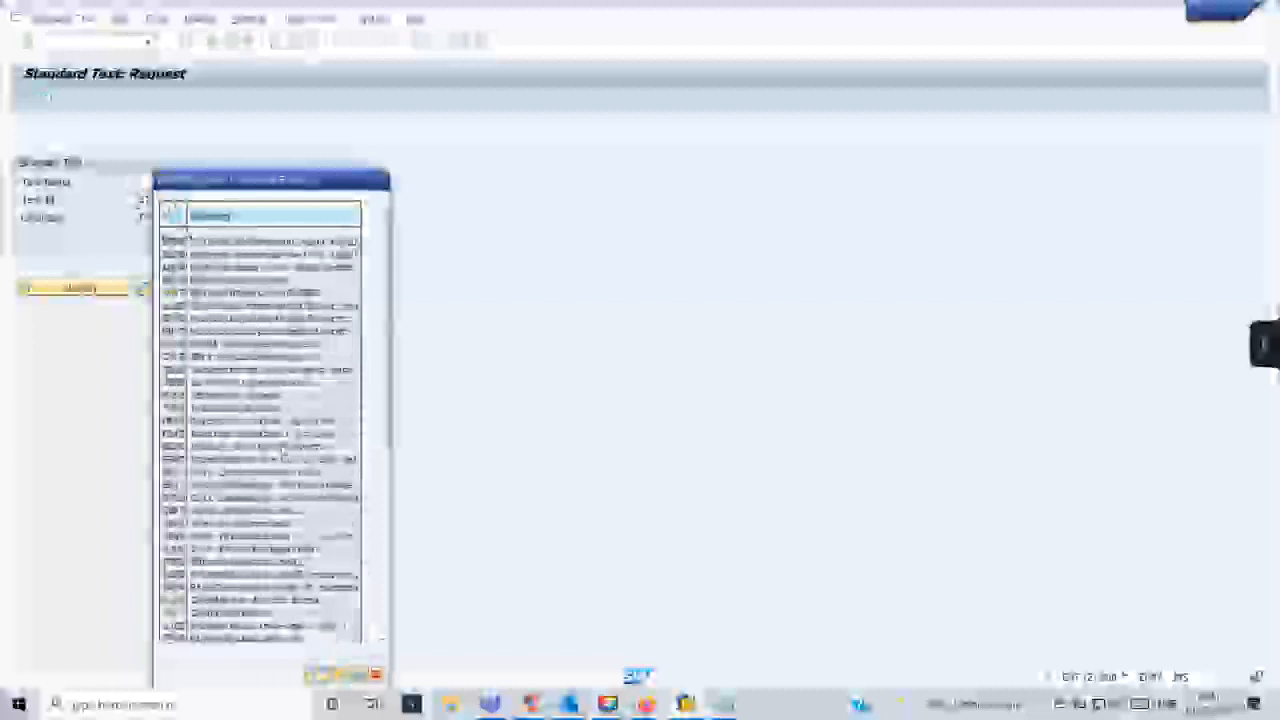
pyautogui.scroll(-10, 284, 454)
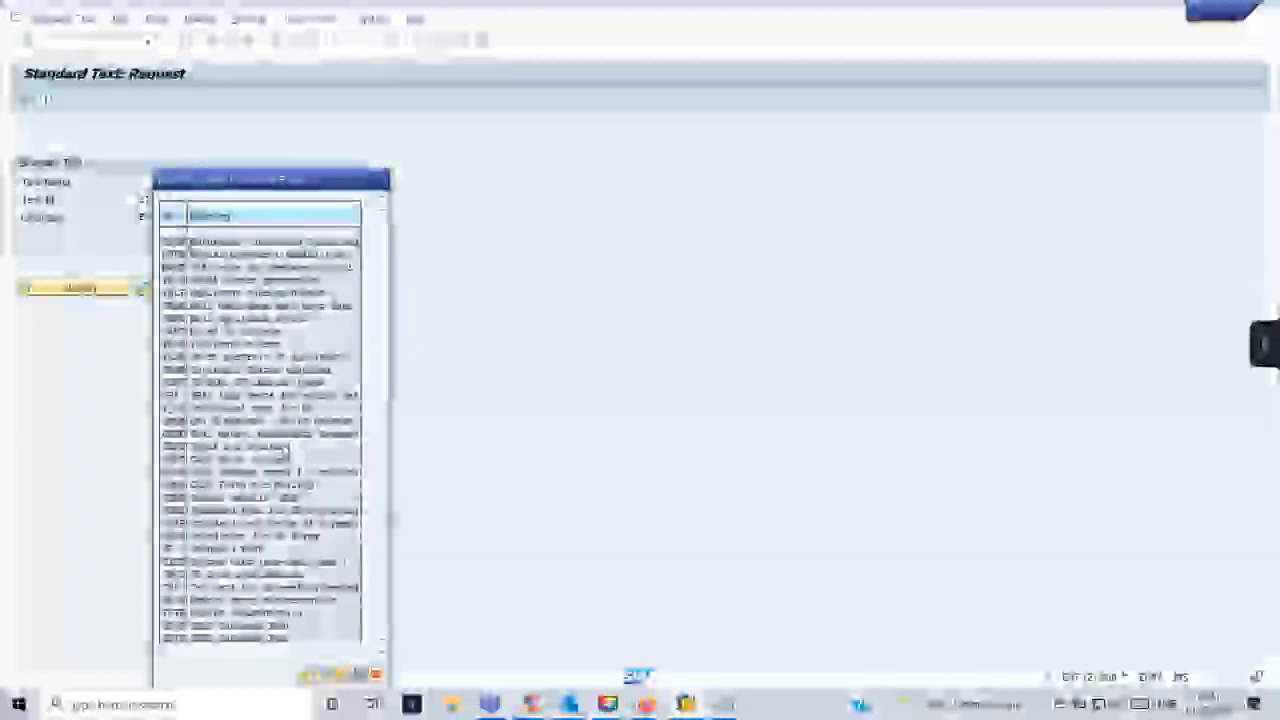
pyautogui.scroll(-5, 260, 440)
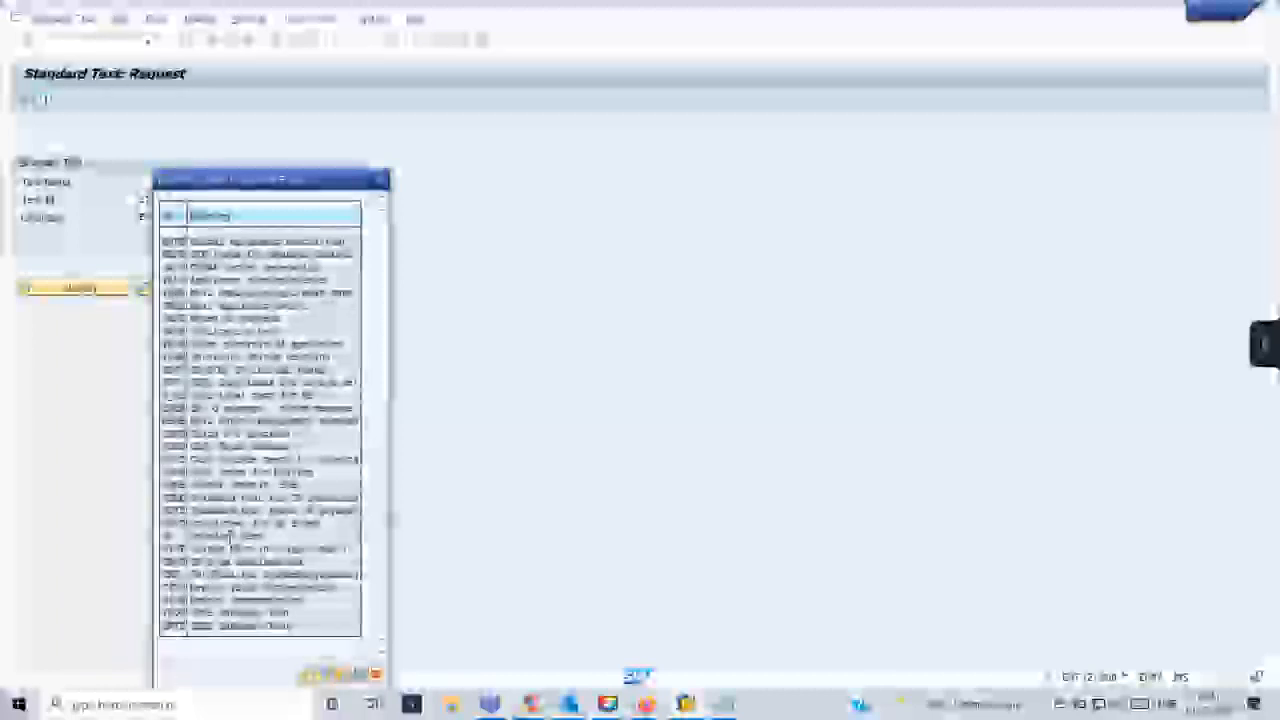
pyautogui.doubleClick(231, 540)
# - Enter ZDEMOST as the text name, try to change that text, and create it as a standard text in language EN
pyautogui.click(153, 182)
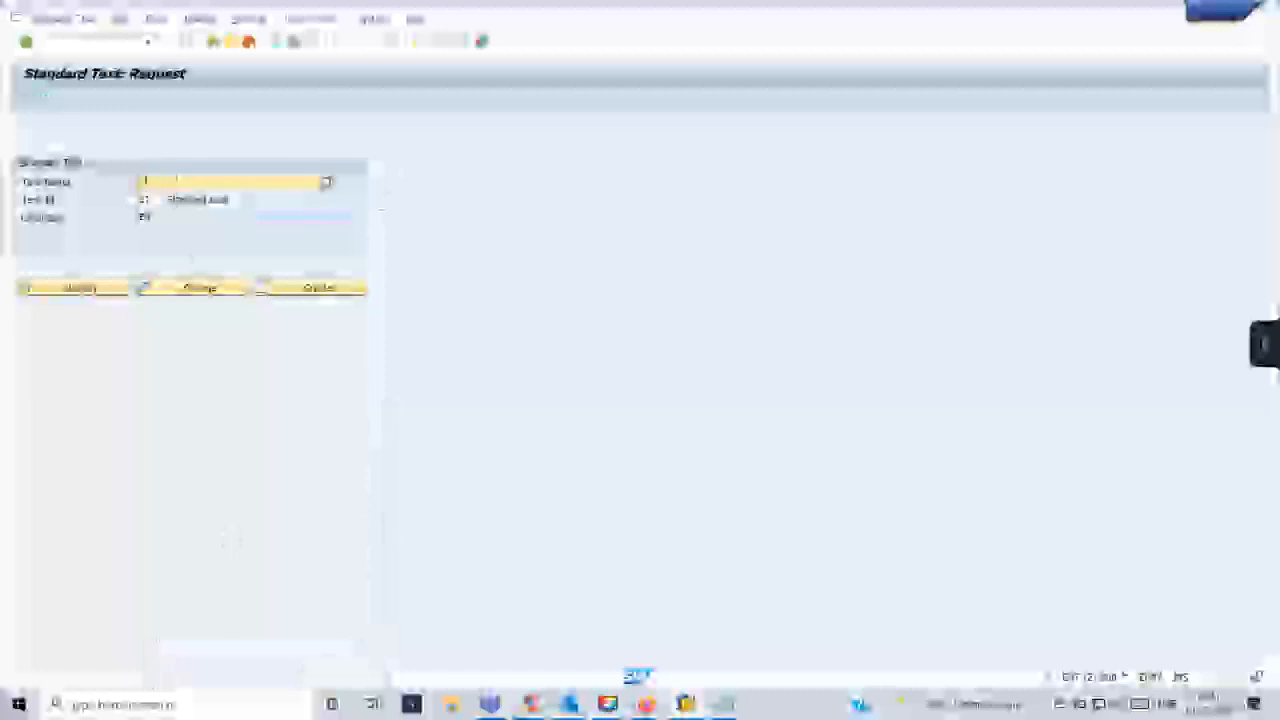
pyautogui.write('ztest')
pyautogui.click(183, 290)
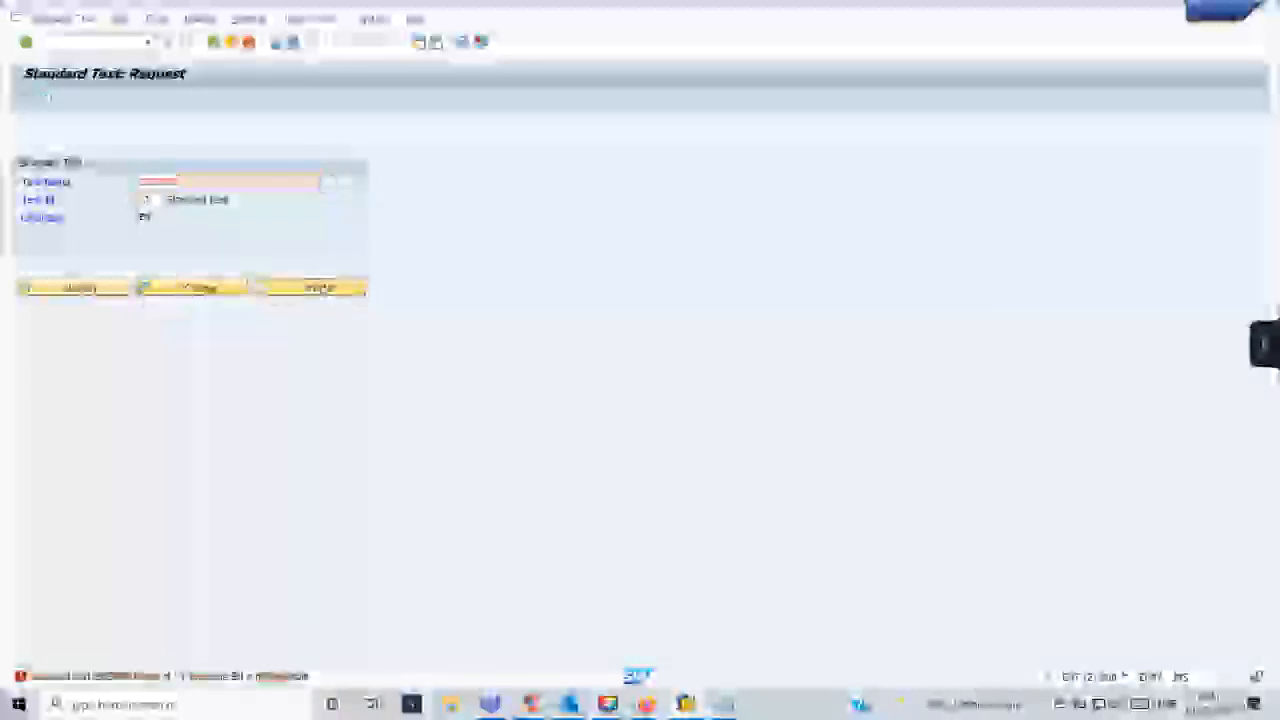
pyautogui.click(314, 288)
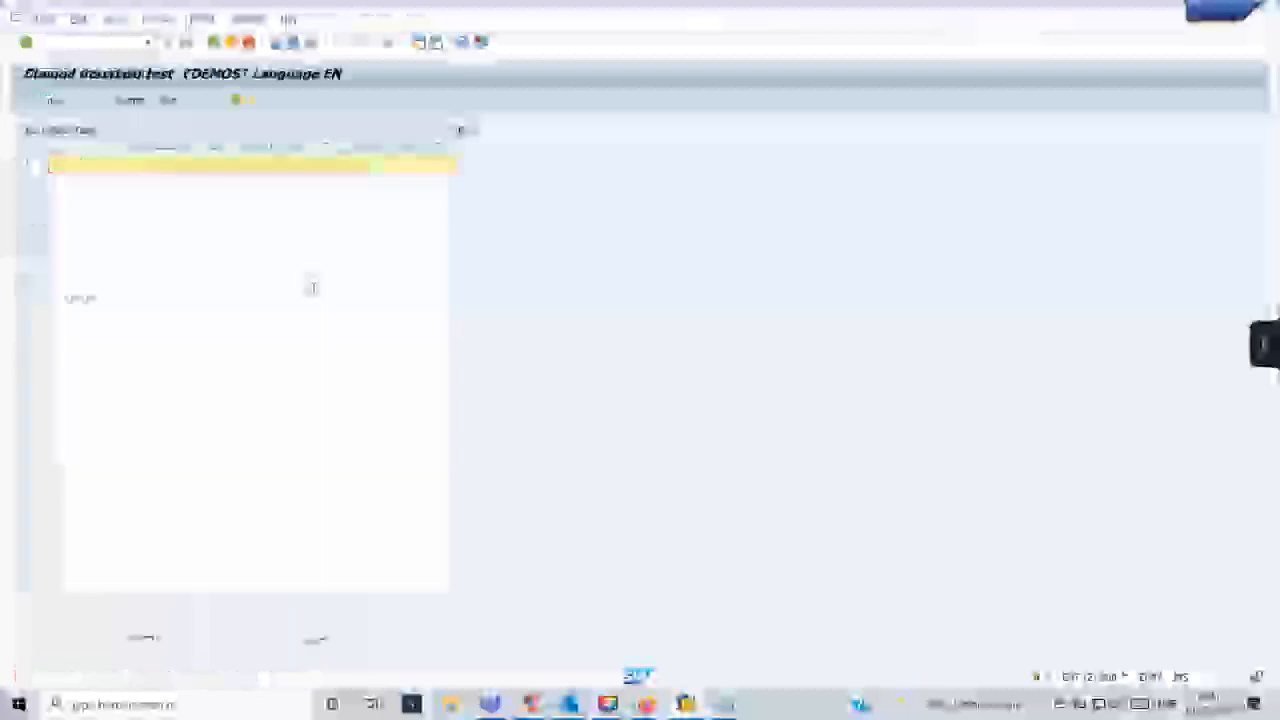
# - Write "This is an Example of Standard Text" in ZDEMOST, save it and return to the request screen
pyautogui.write('This is a')
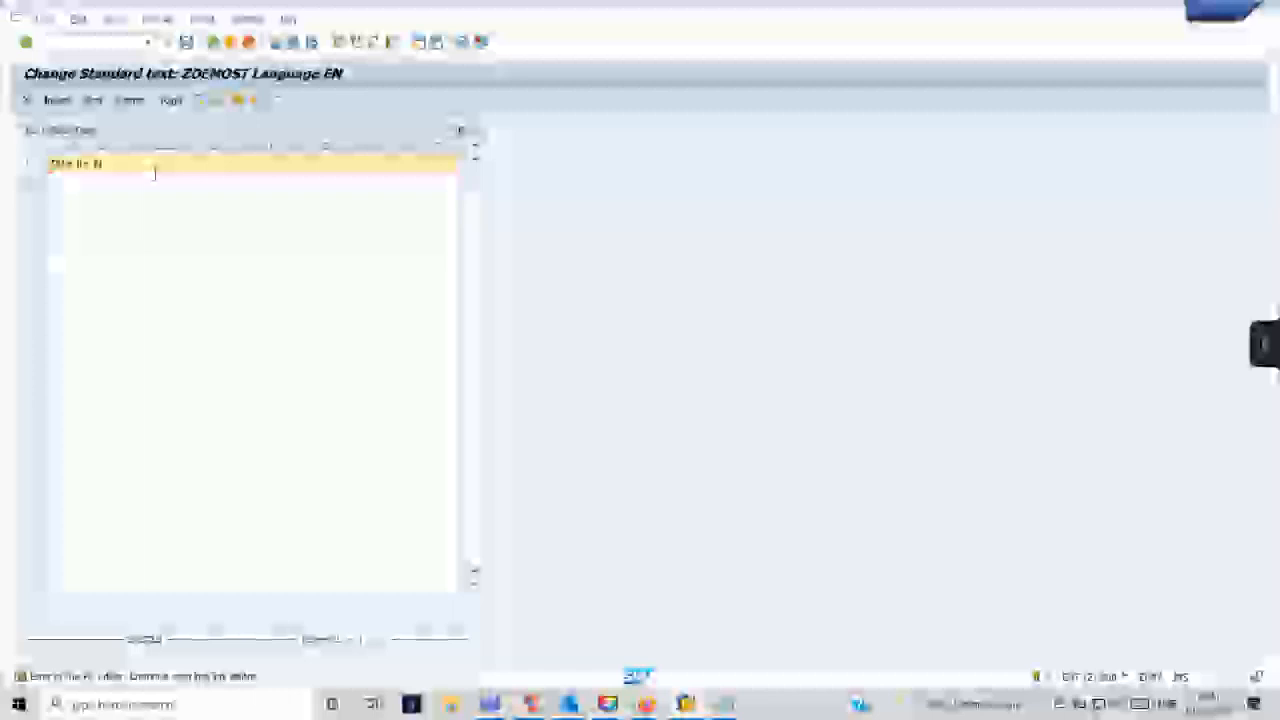
pyautogui.write('my first standard text')
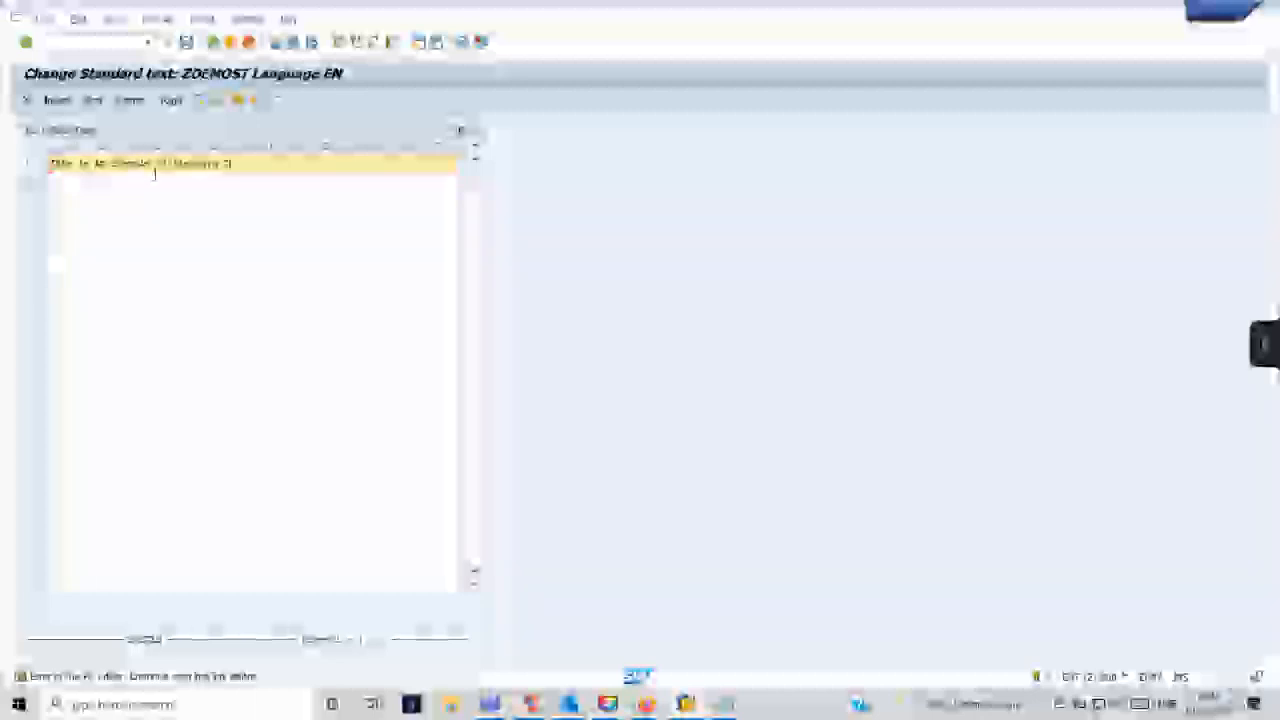
pyautogui.write('e')
pyautogui.hotkey('ctrl', 's')
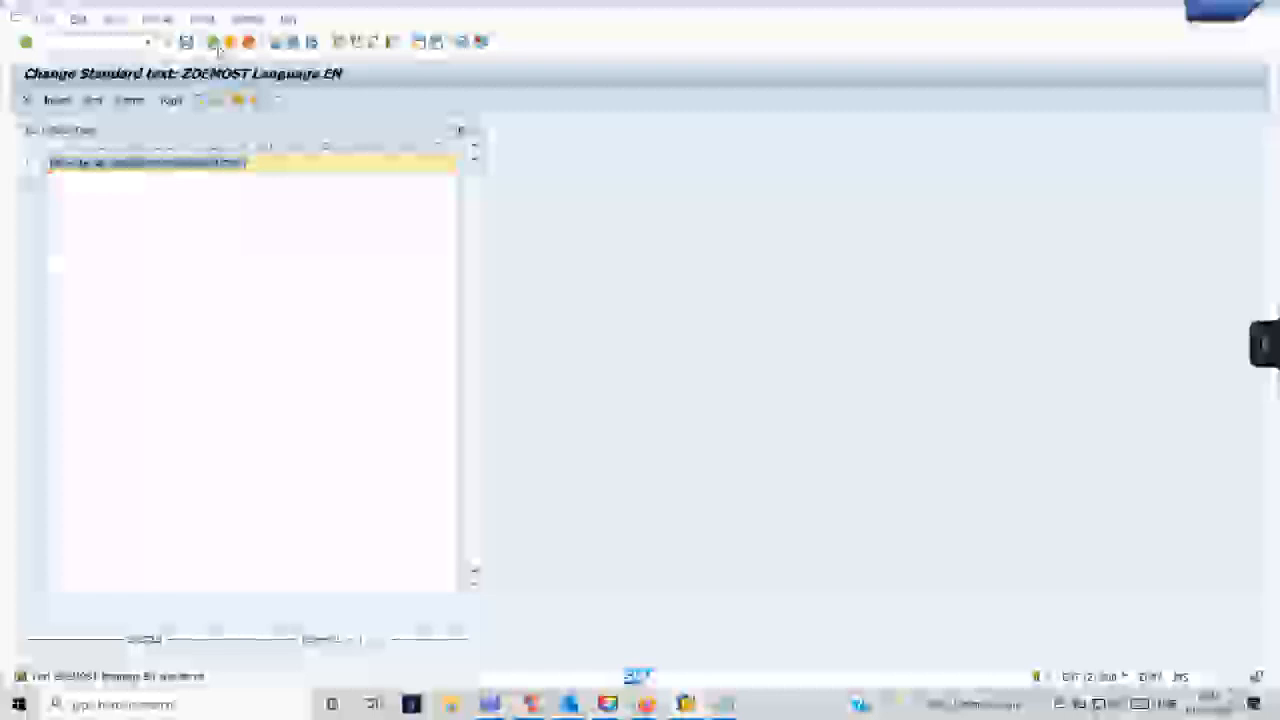
pyautogui.click(215, 43)
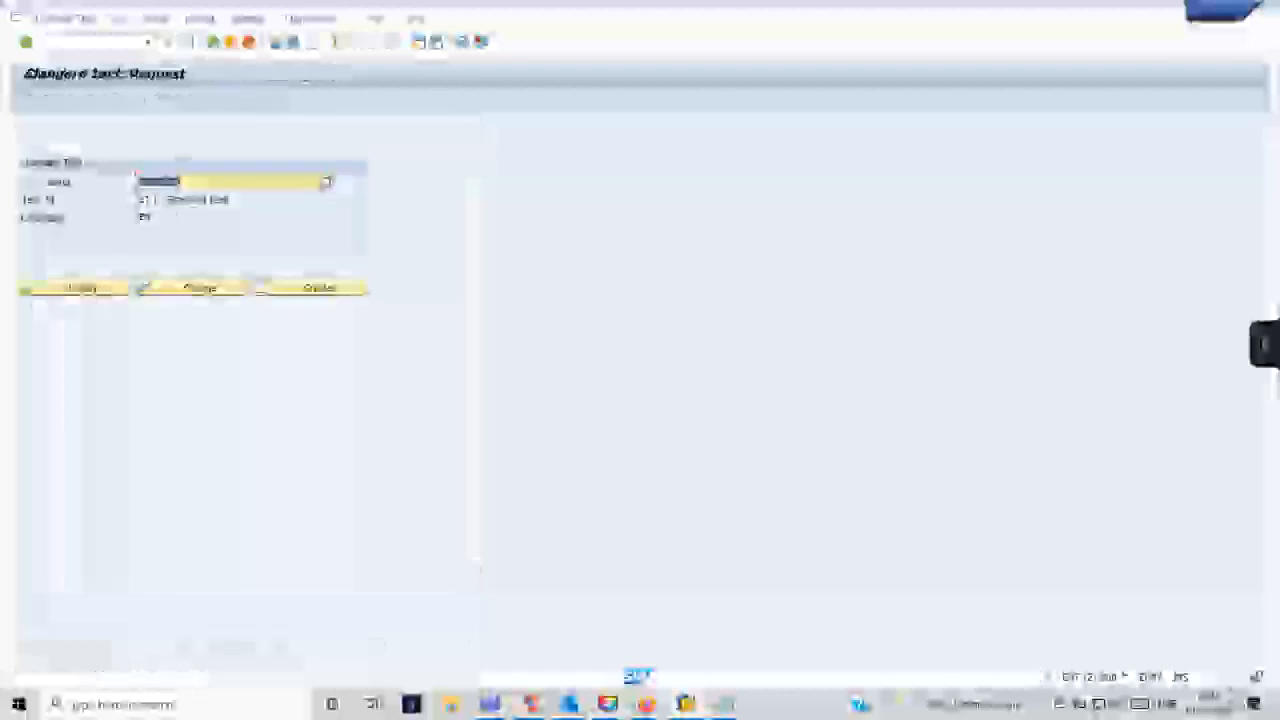
# - Open ZDEMOST in change mode and in display mode to check its saved content, returning to the request screen each time
pyautogui.click(205, 288)
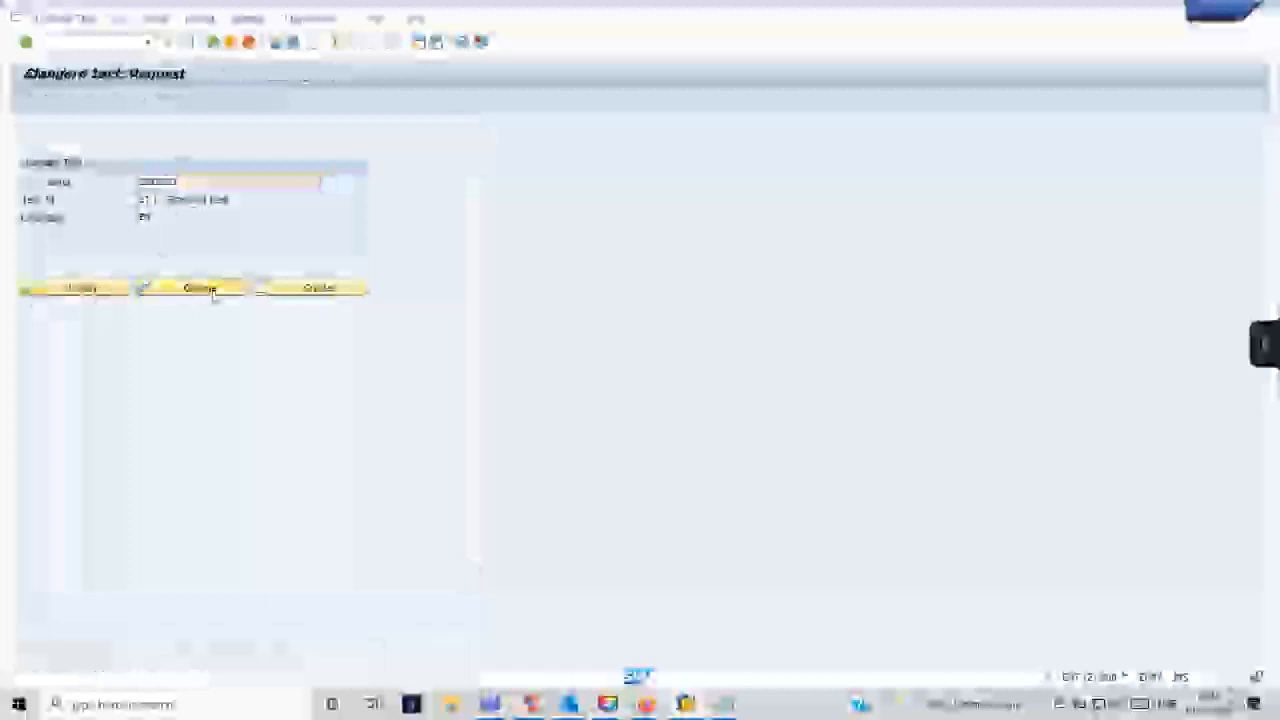
pyautogui.click(242, 288)
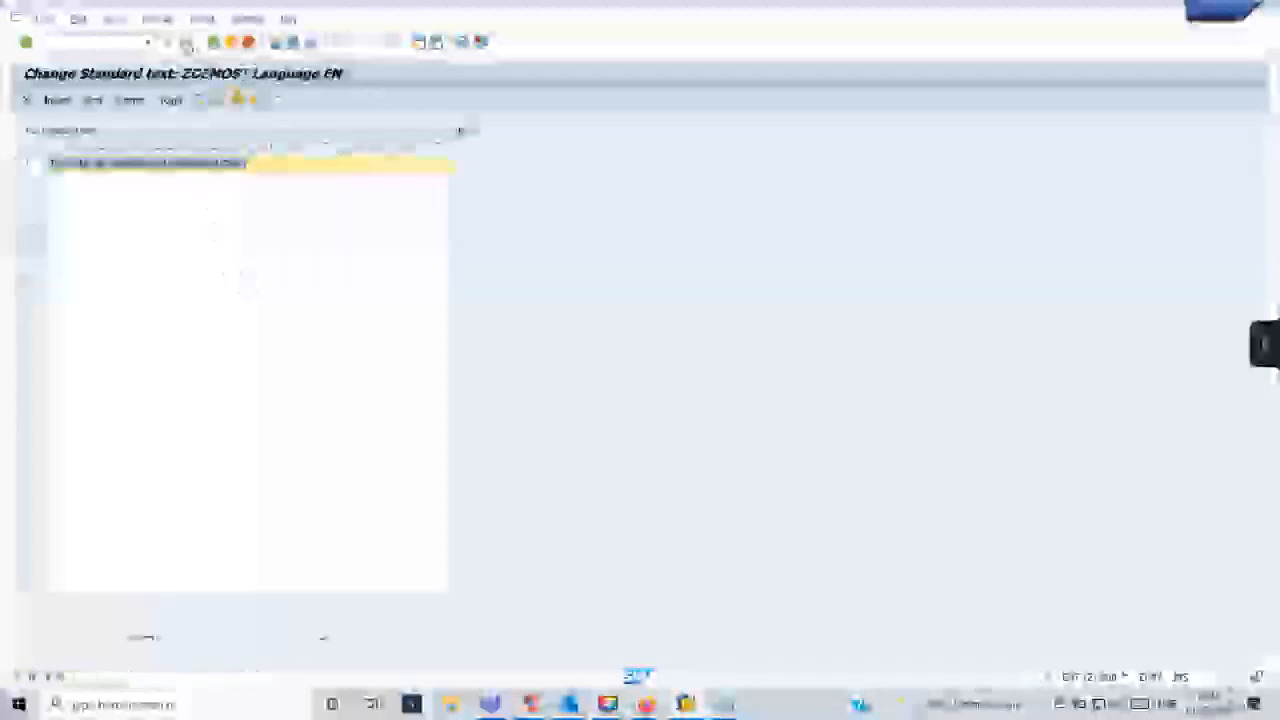
pyautogui.click(213, 43)
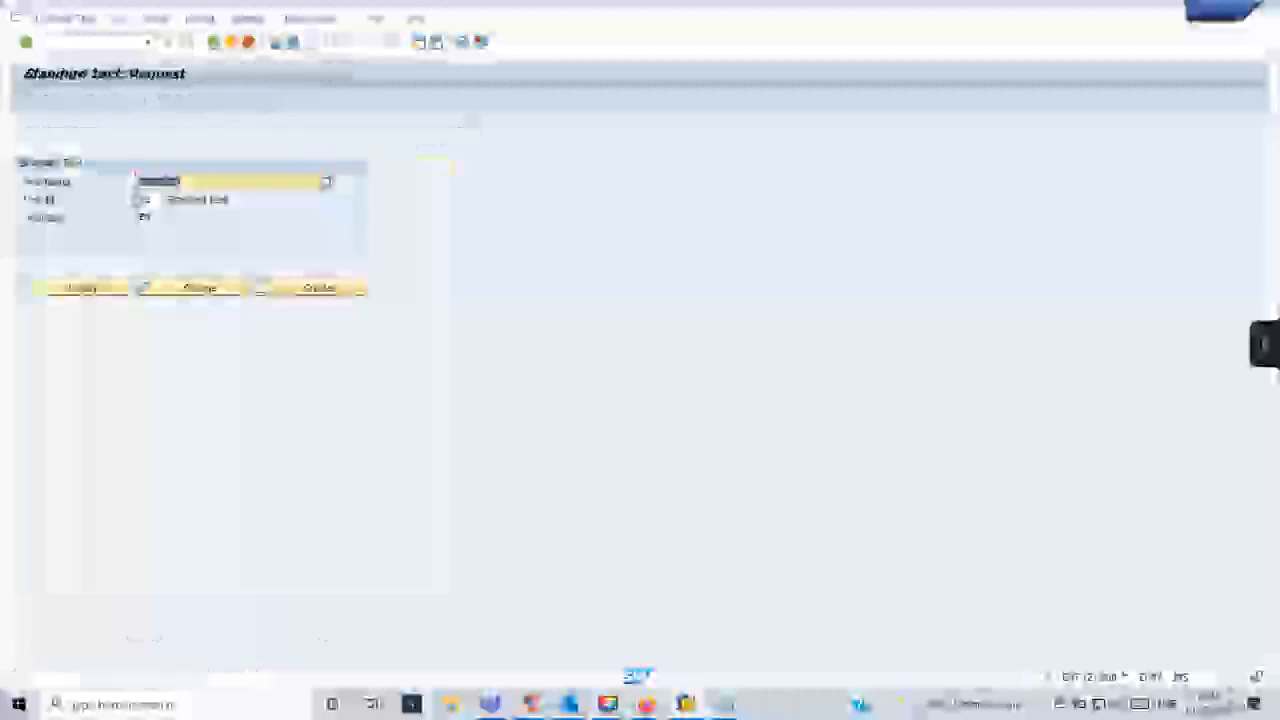
pyautogui.click(104, 291)
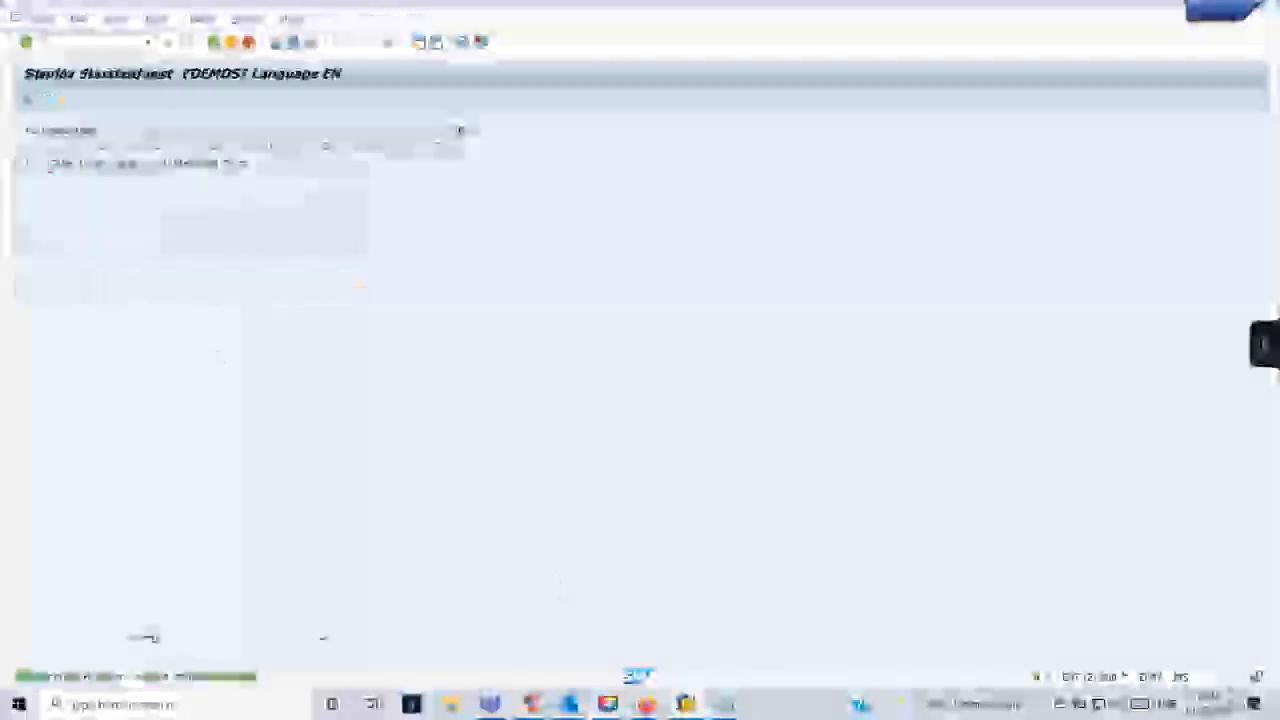
pyautogui.click(230, 42)
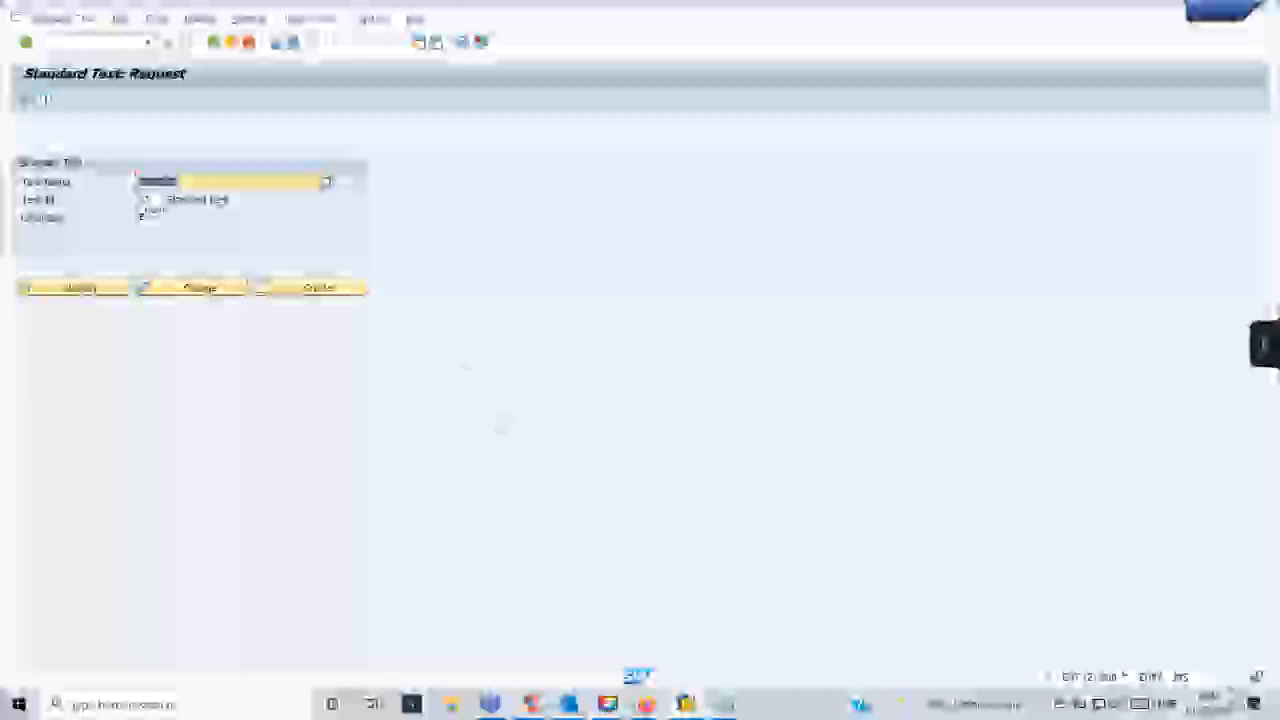
# - Reopen ZDEMOST for changing, append wording about its creation to the end of the sentence and save the standard text
pyautogui.click(205, 289)
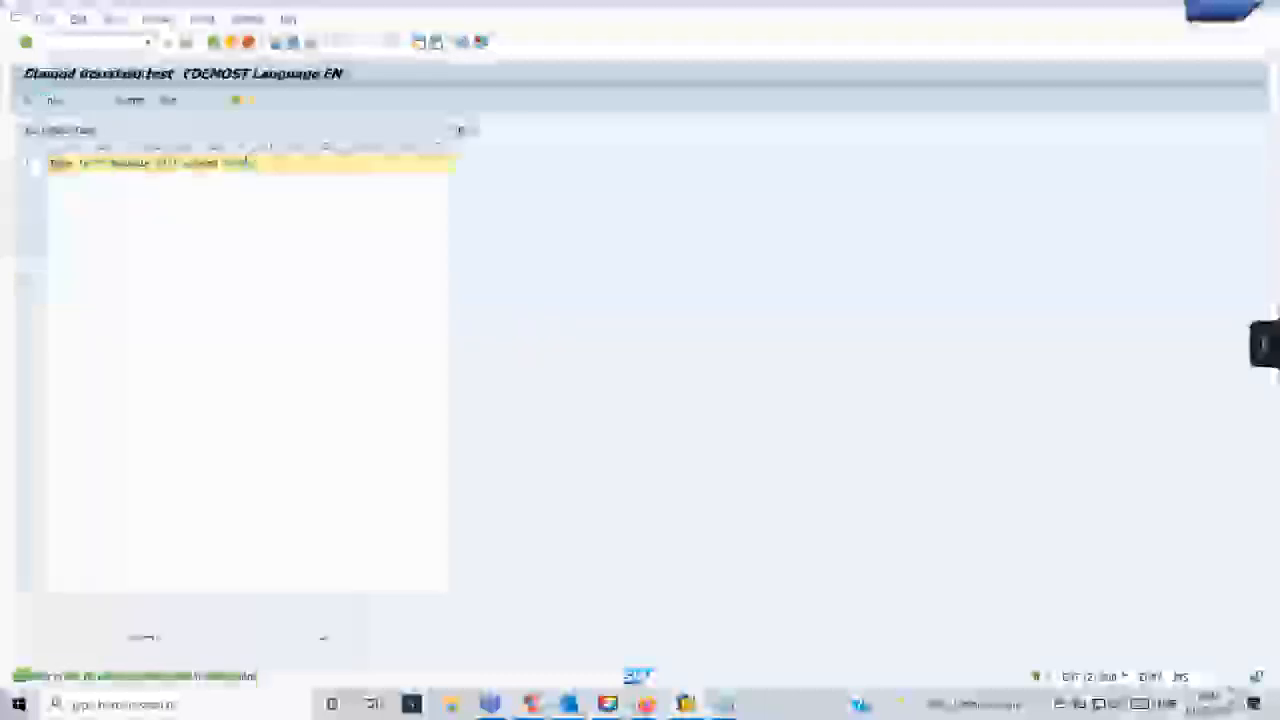
pyautogui.press('BackSpace')
pyautogui.write('will')
pyautogui.press('BackSpace')
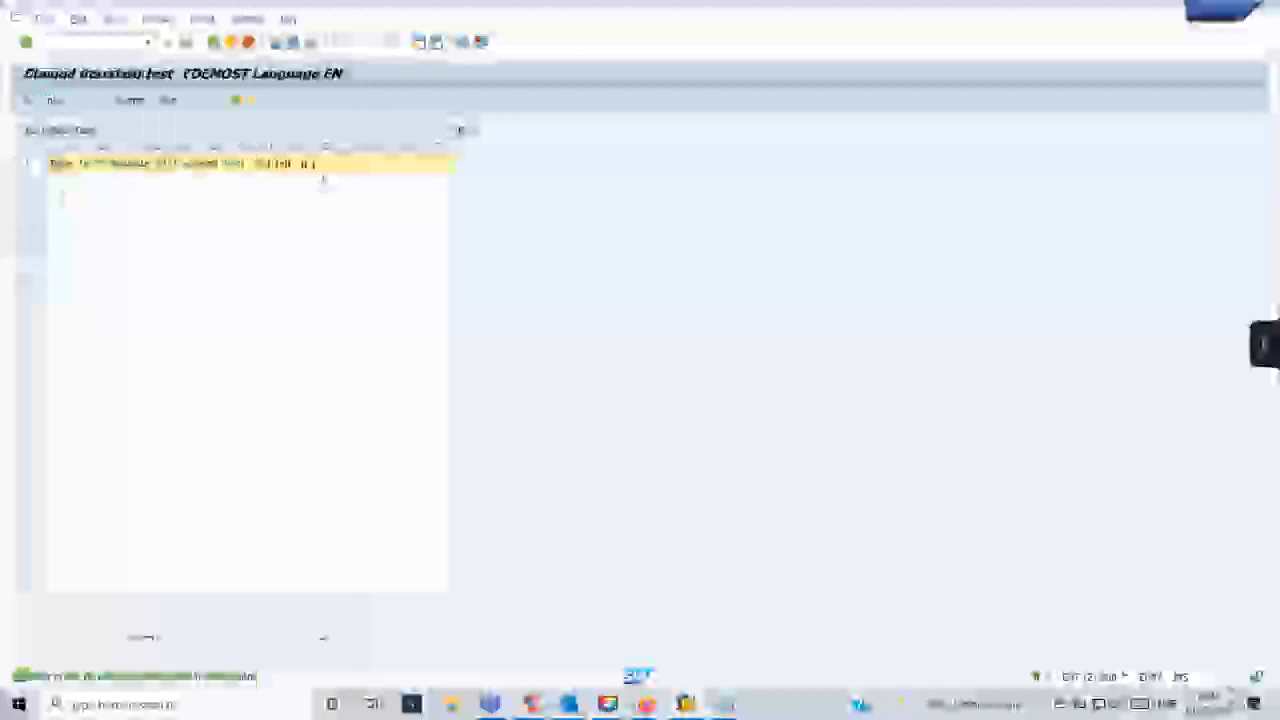
pyautogui.press('BackSpace')
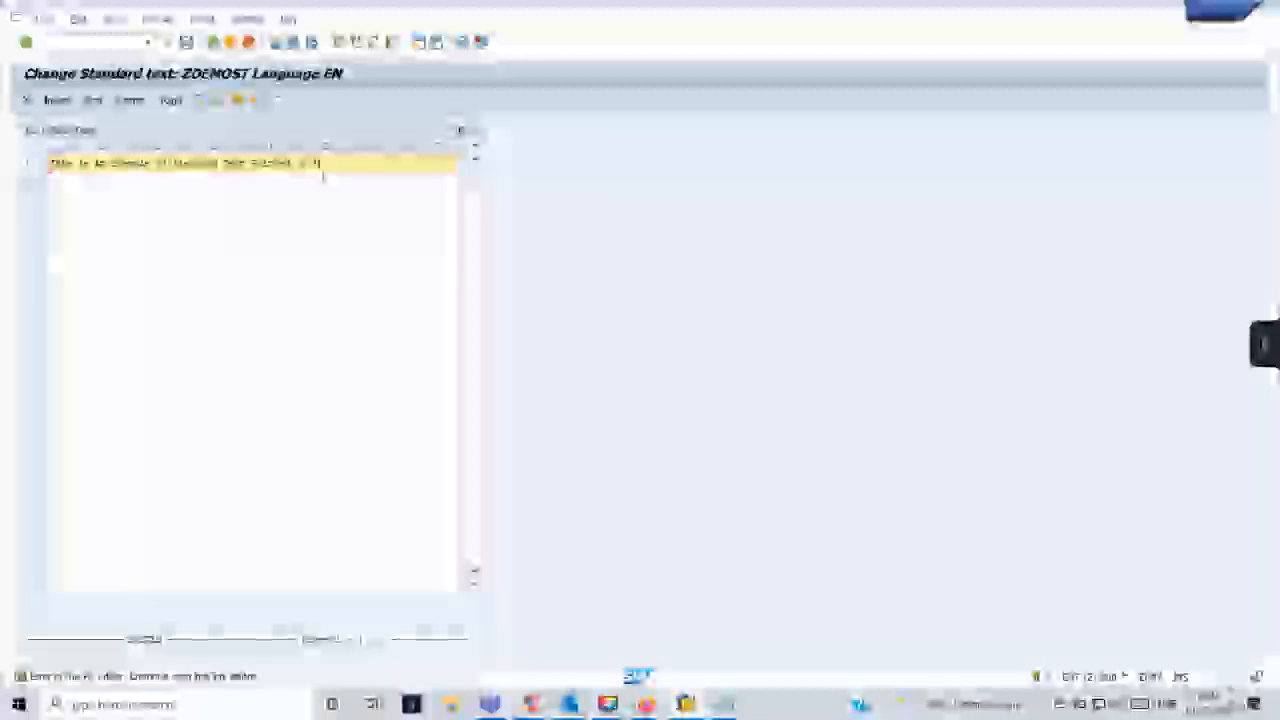
pyautogui.write('le using')
pyautogui.press('BackSpace')
pyautogui.press('BackSpace')
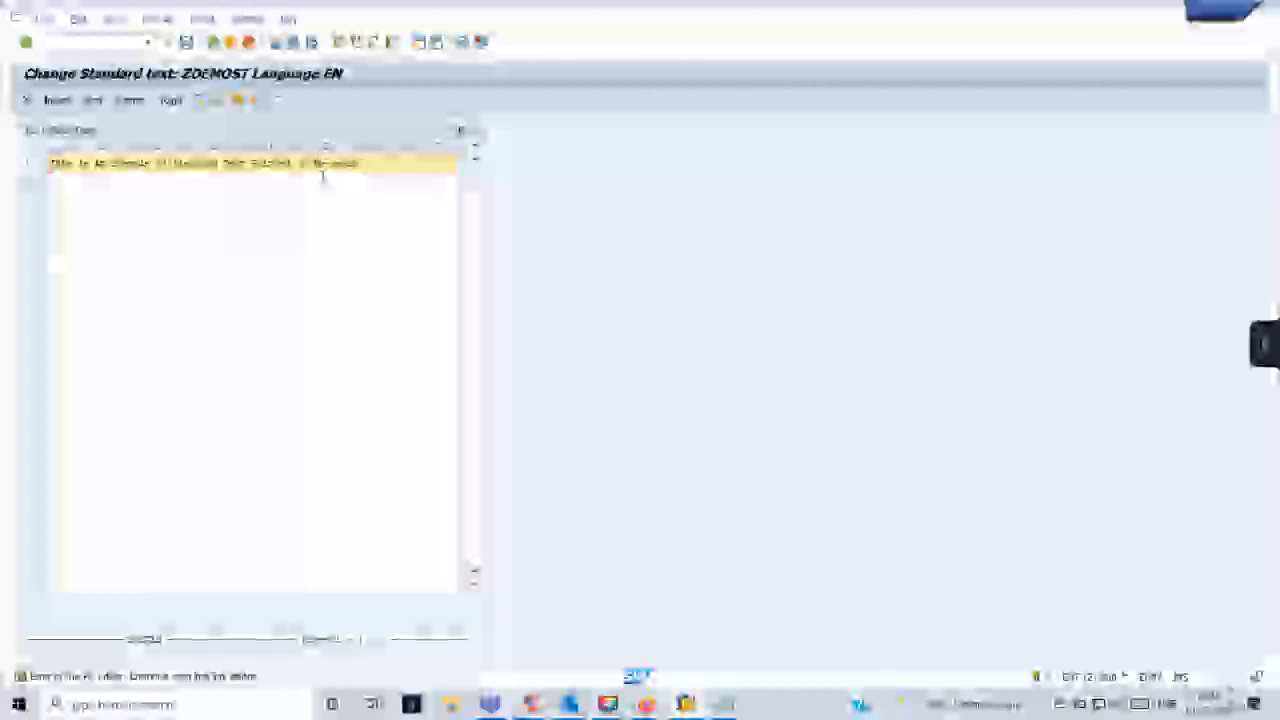
pyautogui.write('ngt.')
pyautogui.click(187, 44)
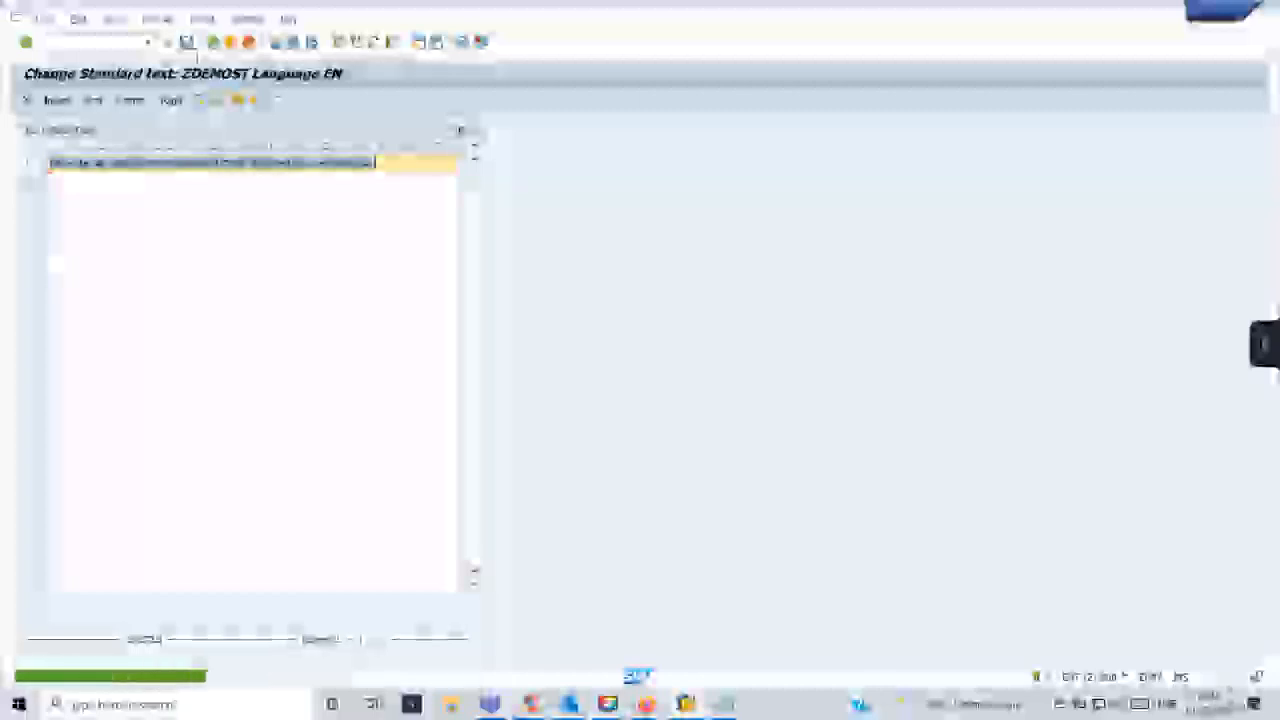
# - Return to the request screen, preview the printed output of ZDEMOST and go back to the request screen
pyautogui.click(213, 43)
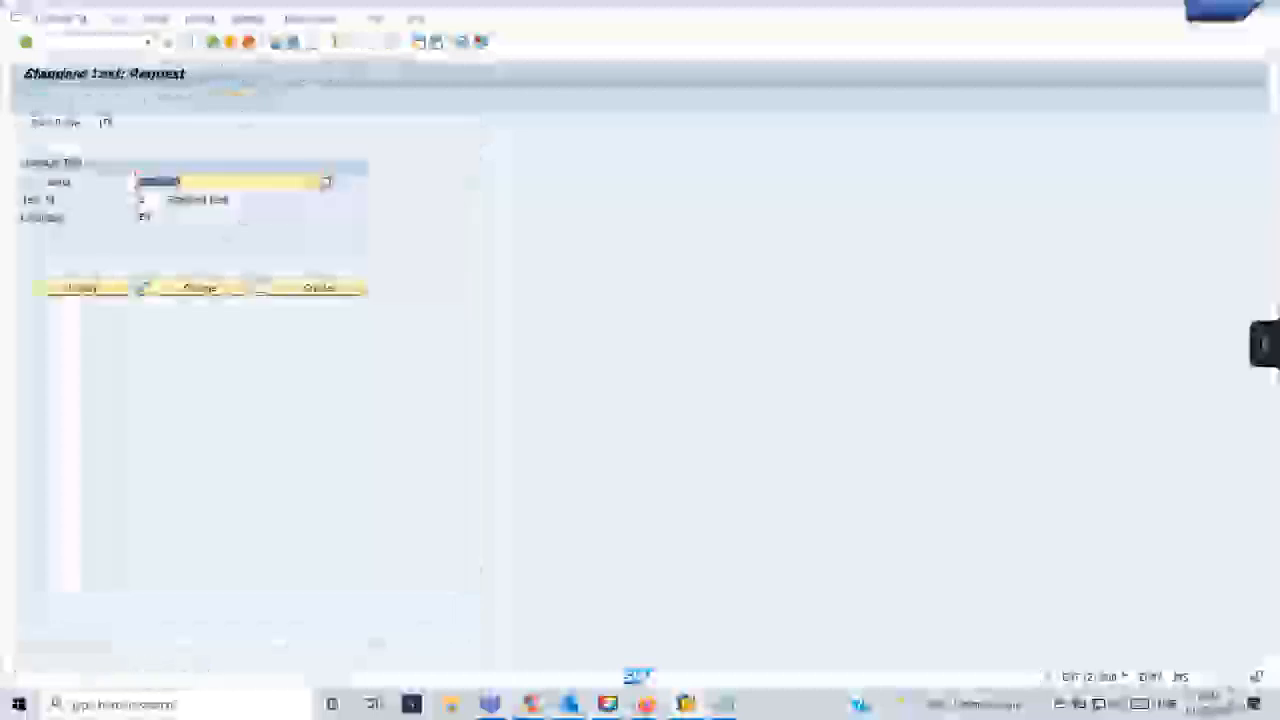
pyautogui.click(35, 103)
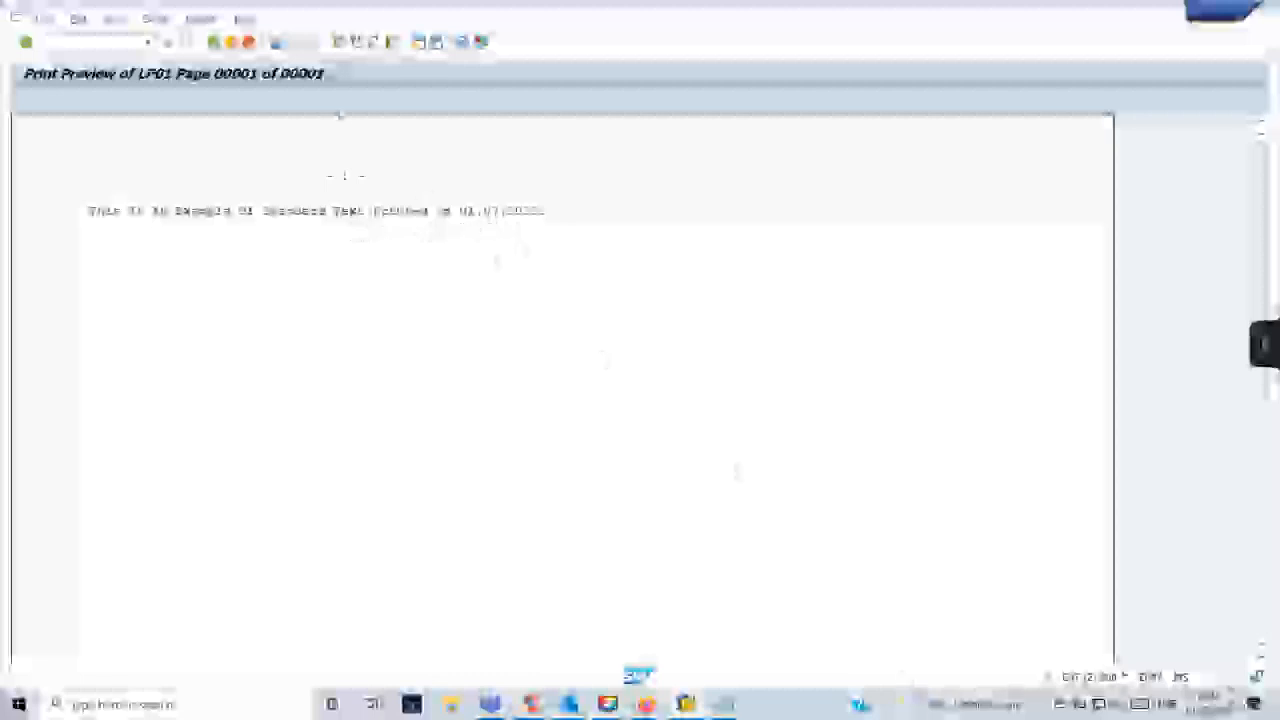
pyautogui.click(214, 45)
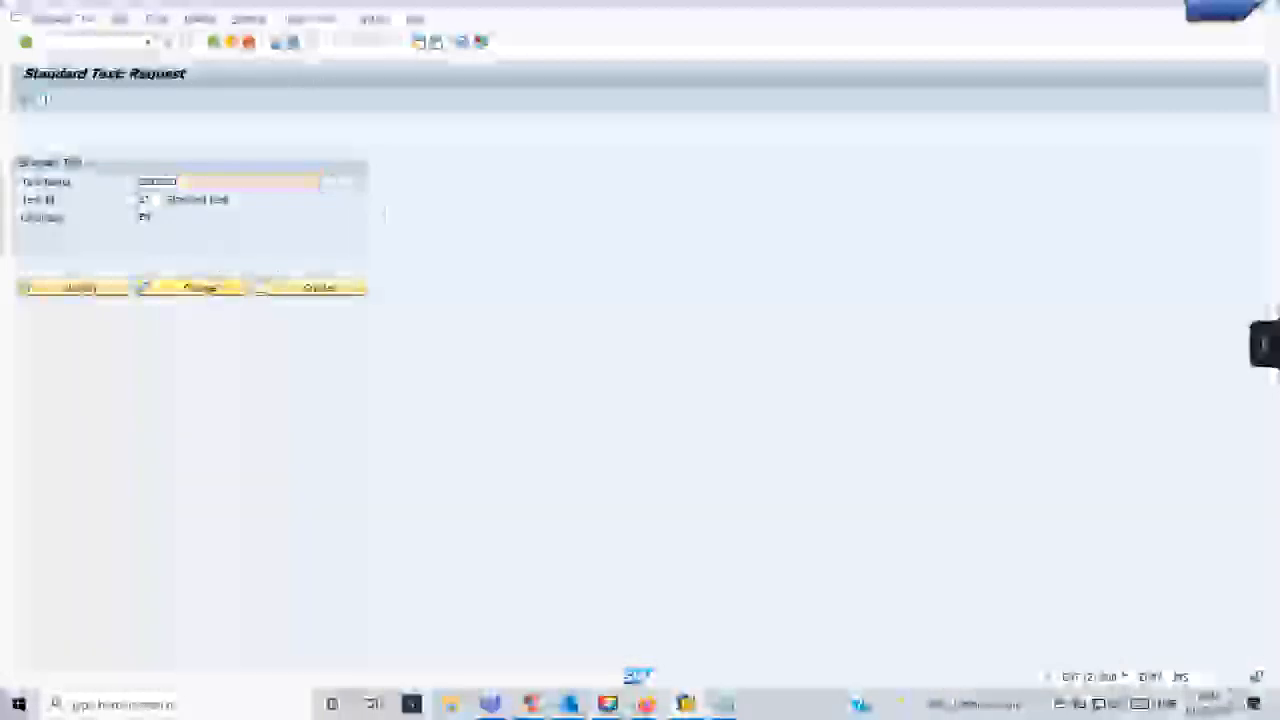
# - Reopen ZDEMOST for changing, extend the sentence with "by" and the creator's user name, save it and check the print preview
pyautogui.click(229, 296)
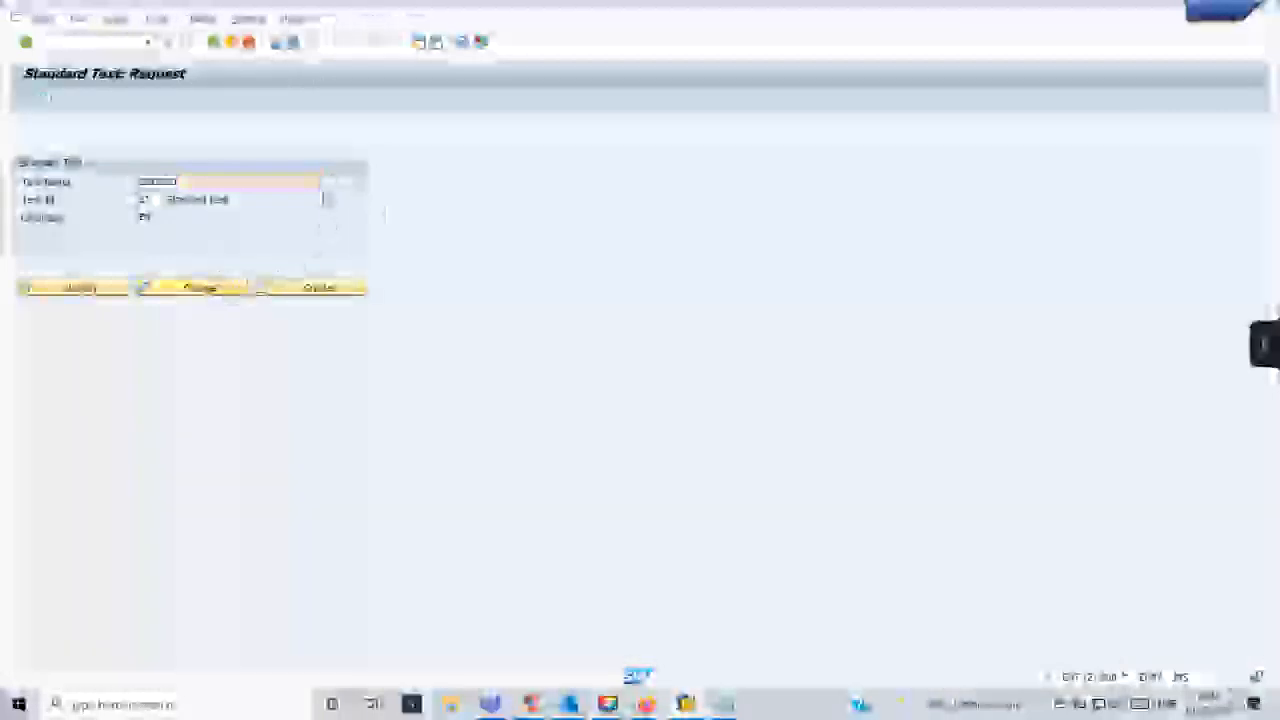
pyautogui.click(375, 164)
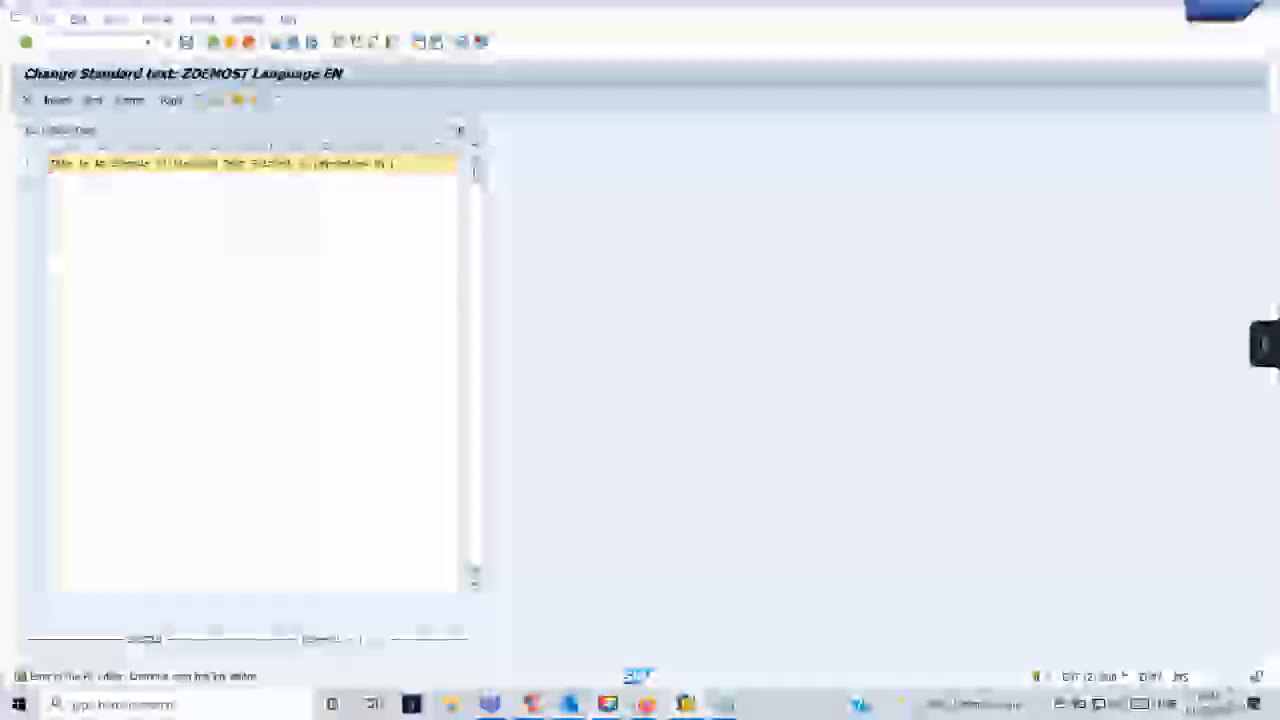
pyautogui.write('SAP Tut')
pyautogui.write('ials')
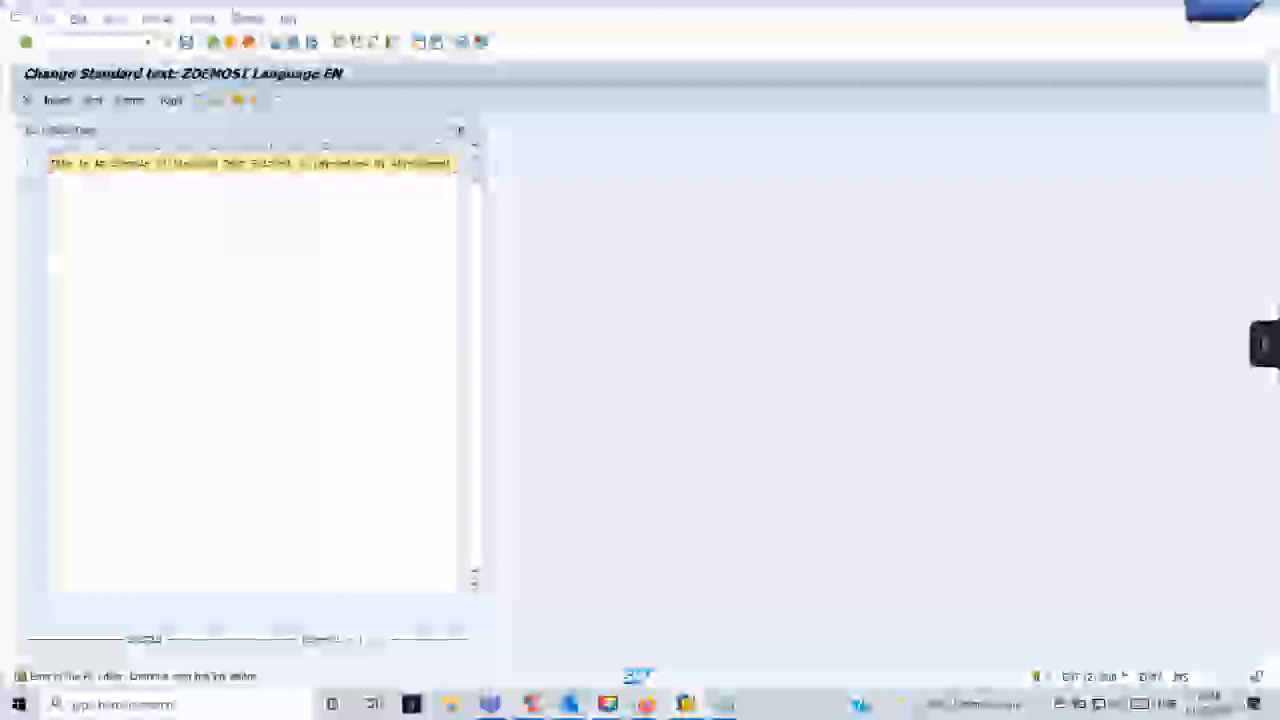
pyautogui.click(188, 42)
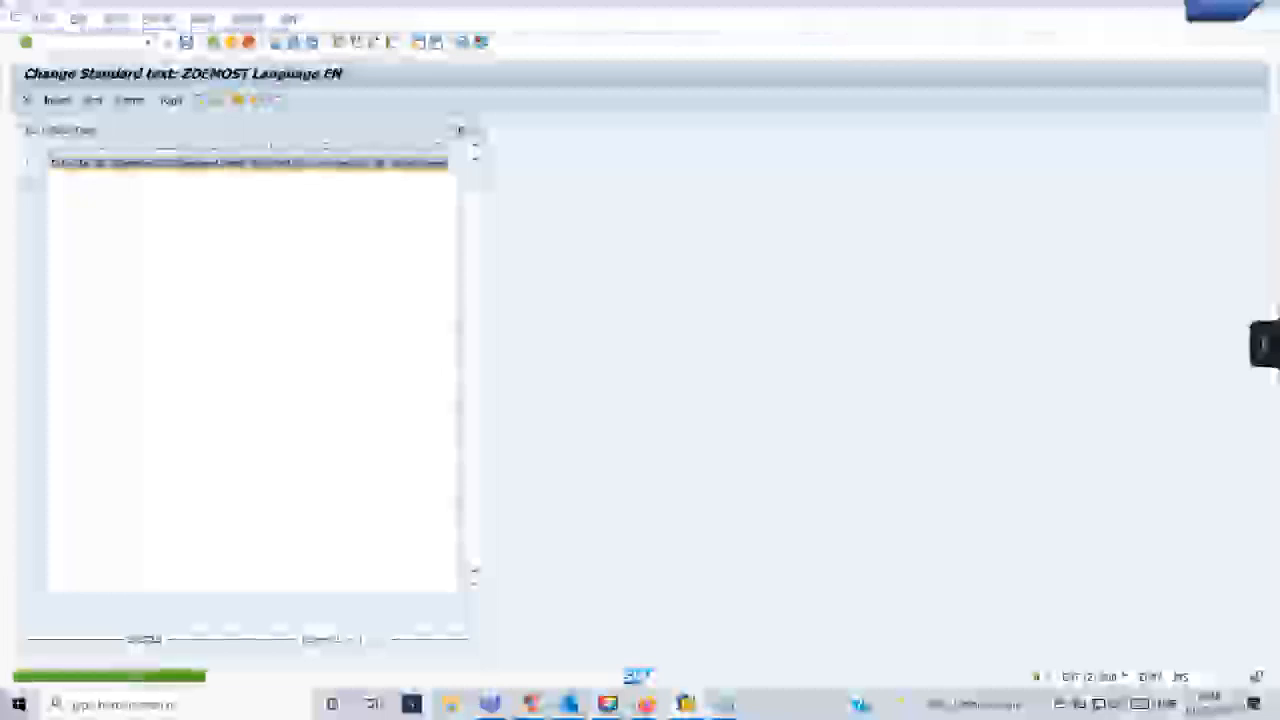
pyautogui.click(213, 43)
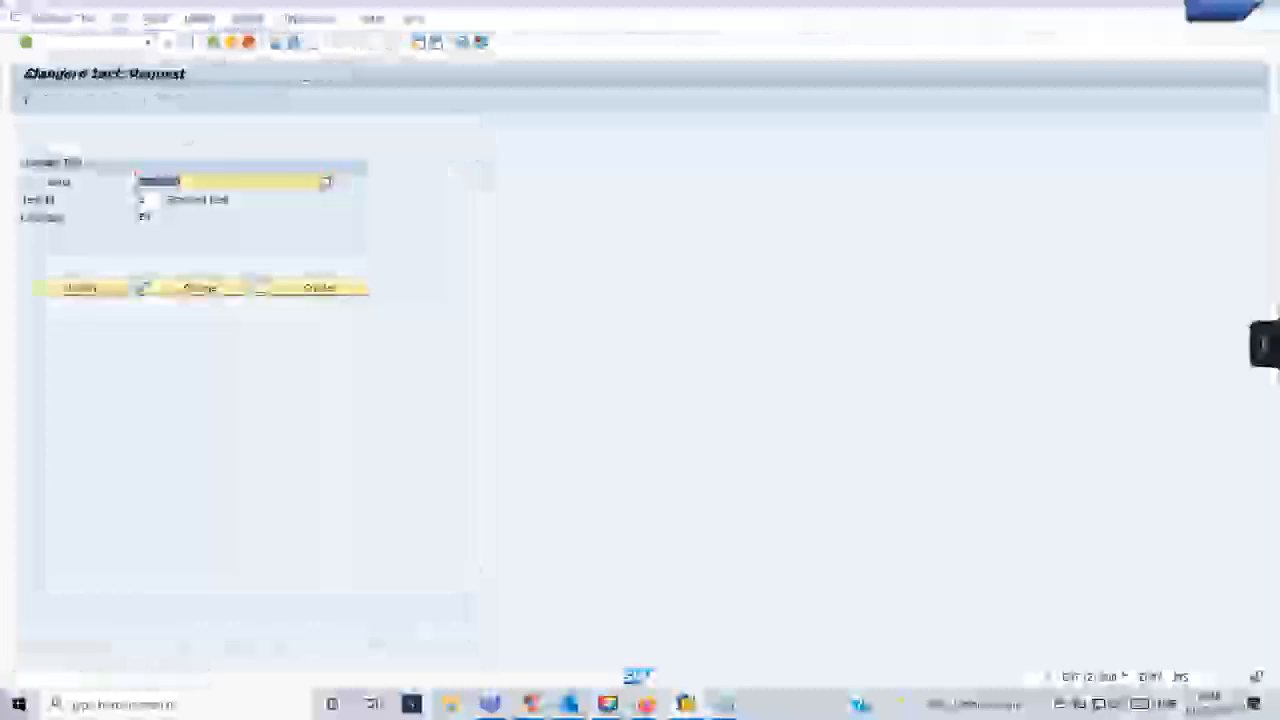
pyautogui.click(28, 102)
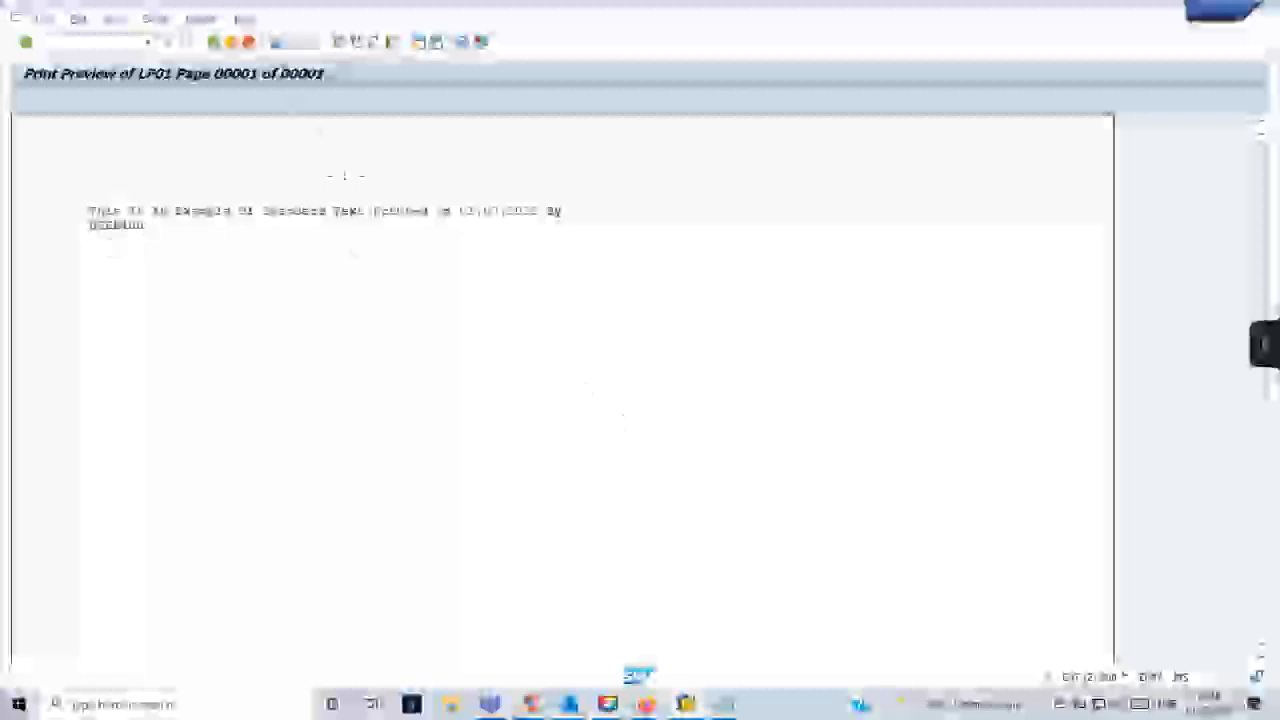
pyautogui.press('F3')
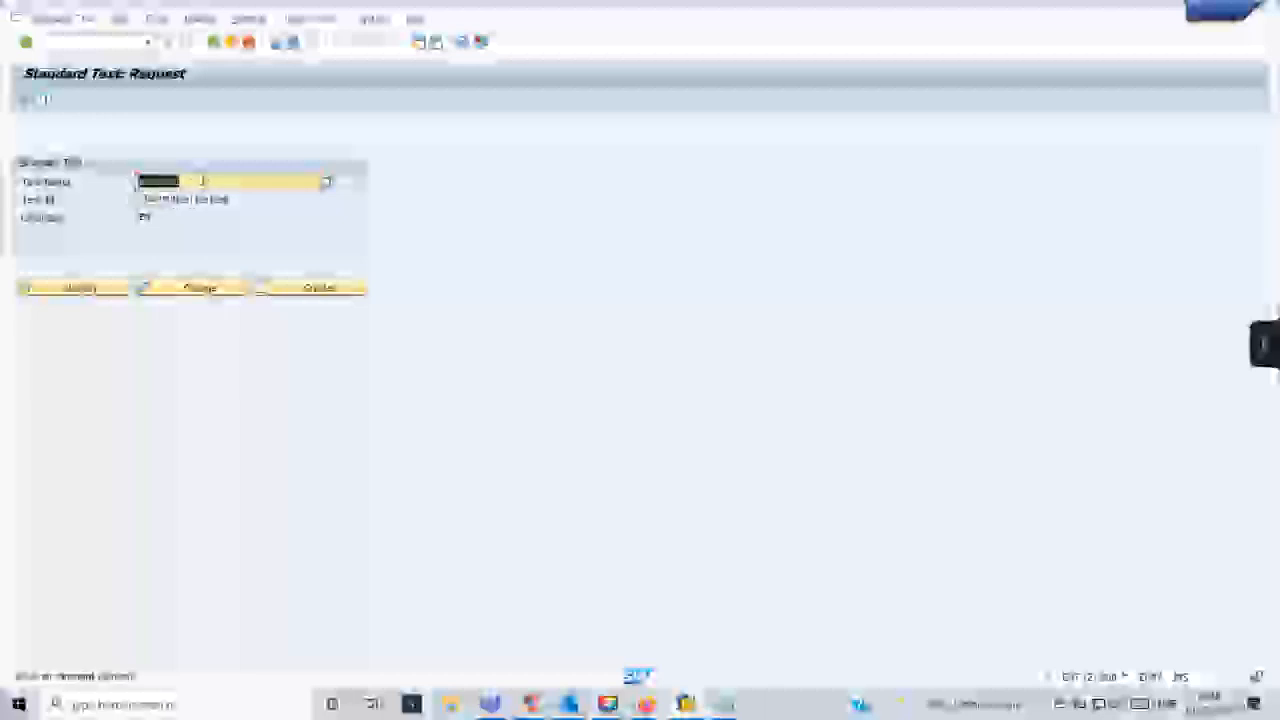
# - Copy the text name ZDEMOST into a Notepad note and return to the SAP standard text request
pyautogui.click(203, 181)
pyautogui.moveTo(204, 181); pyautogui.dragTo(146, 196)
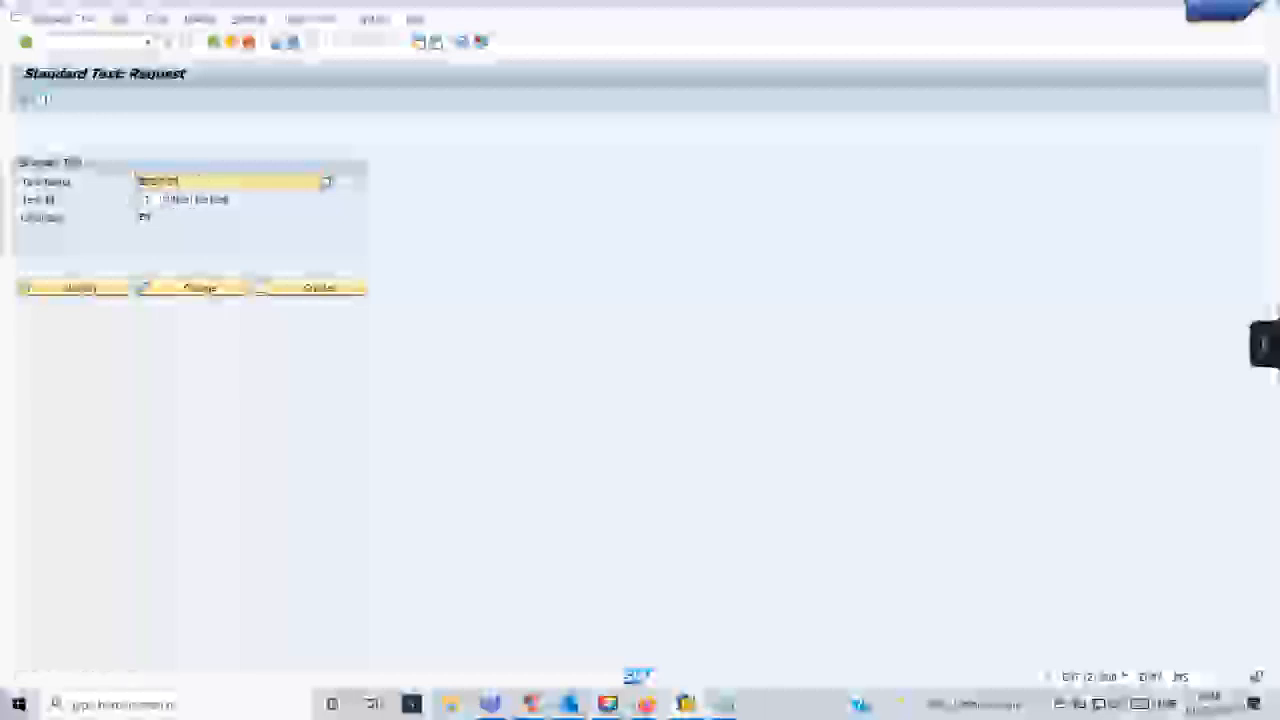
pyautogui.click(728, 704)
pyautogui.click(762, 658)
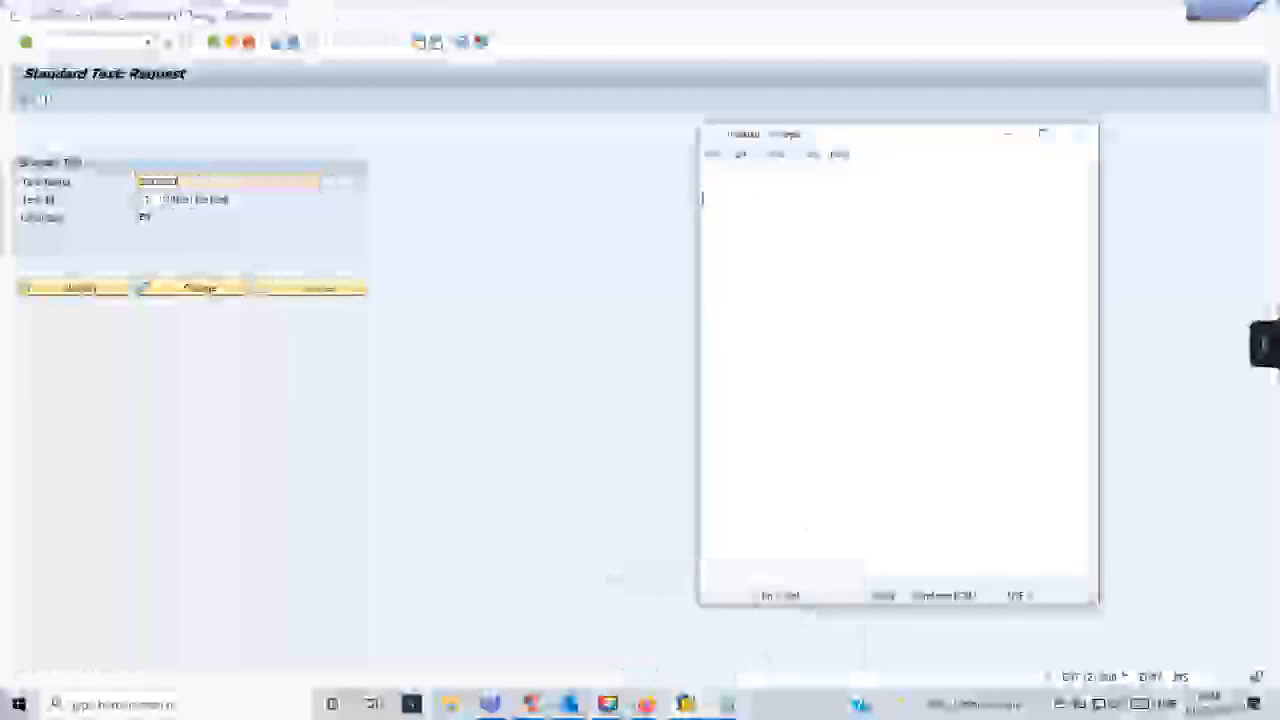
pyautogui.hotkey('ctrl', 'v')
pyautogui.click(441, 343)
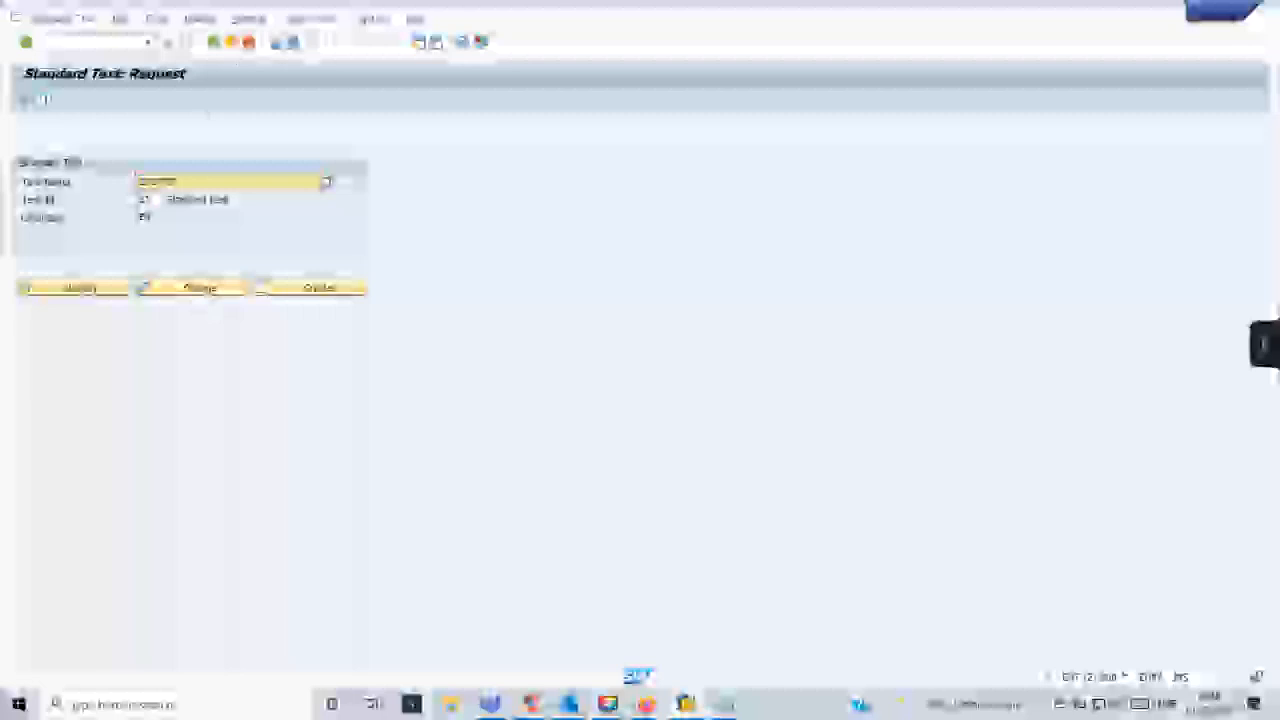
# - Open the Function Builder and enter READ_TEXT as the function module
pyautogui.click(125, 43)
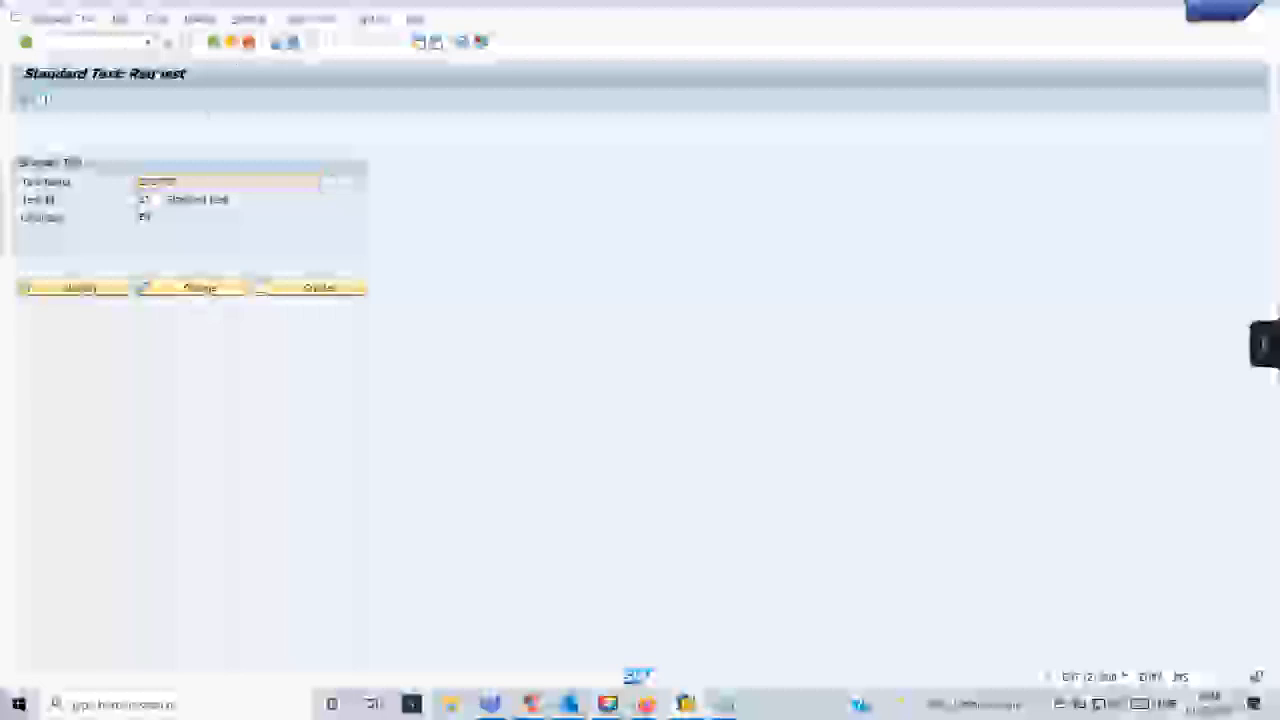
pyautogui.click(95, 43)
pyautogui.write('/nse38')
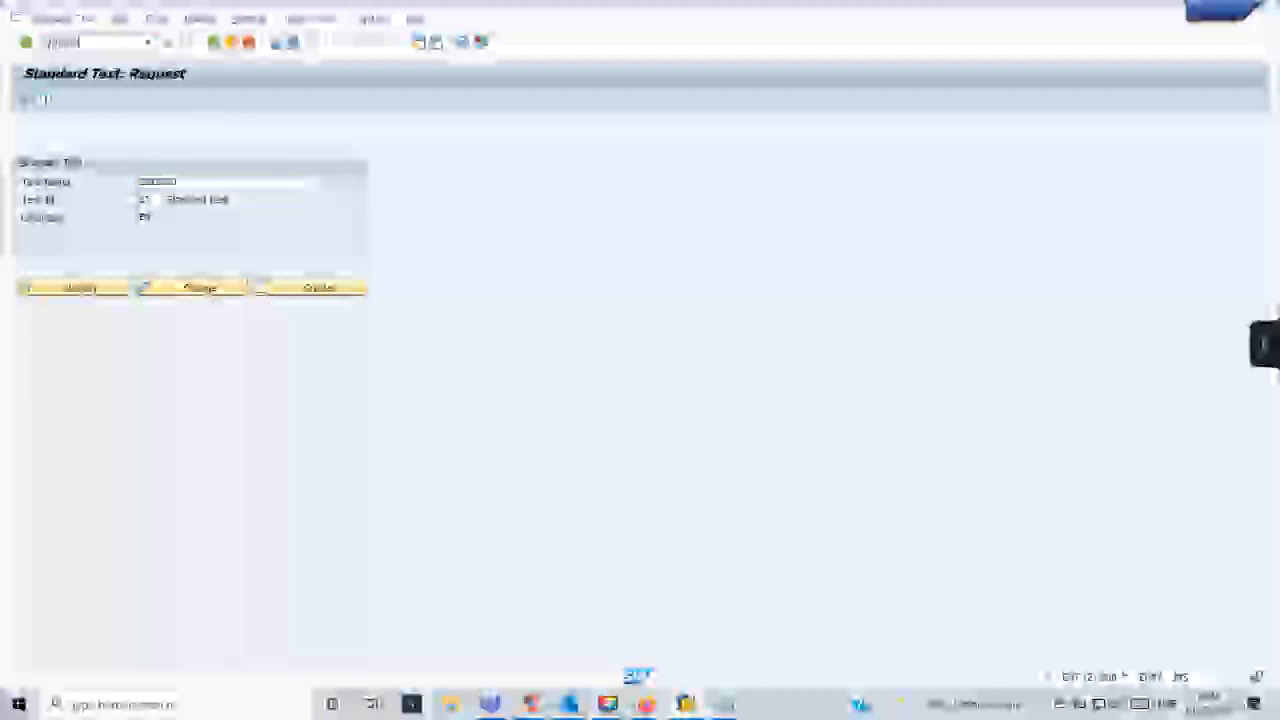
pyautogui.press('Return')
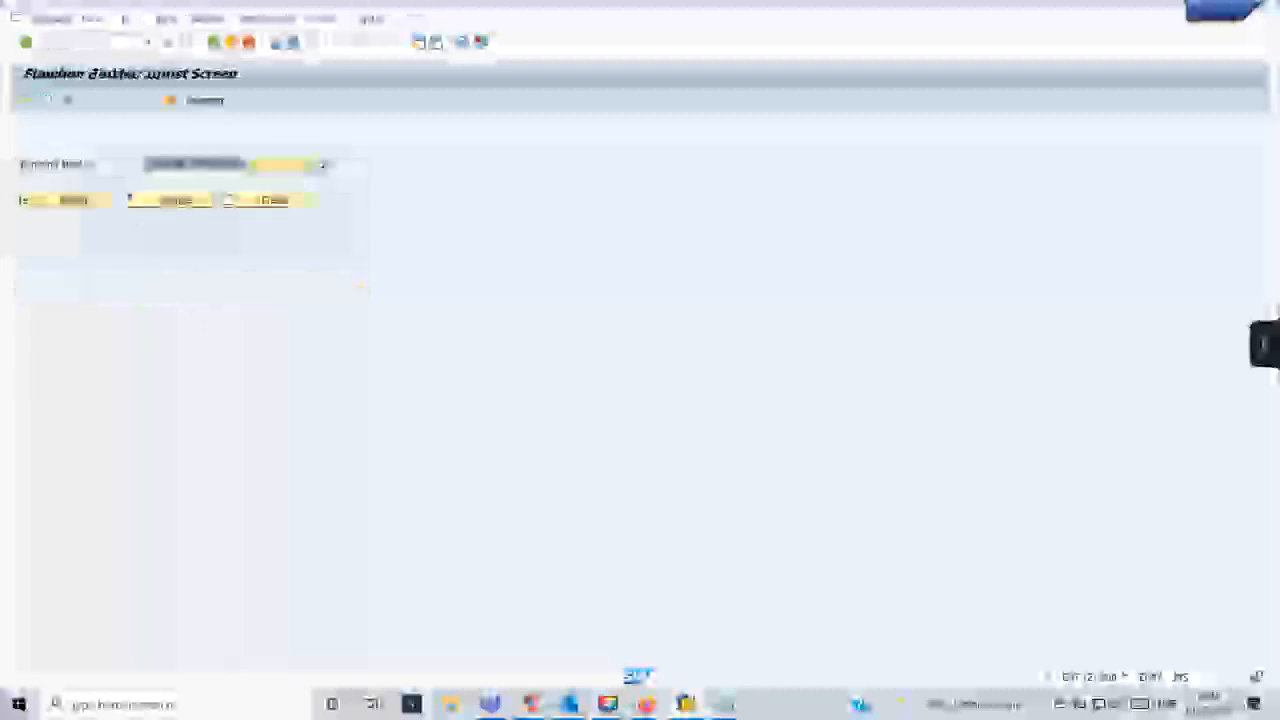
pyautogui.write('read')
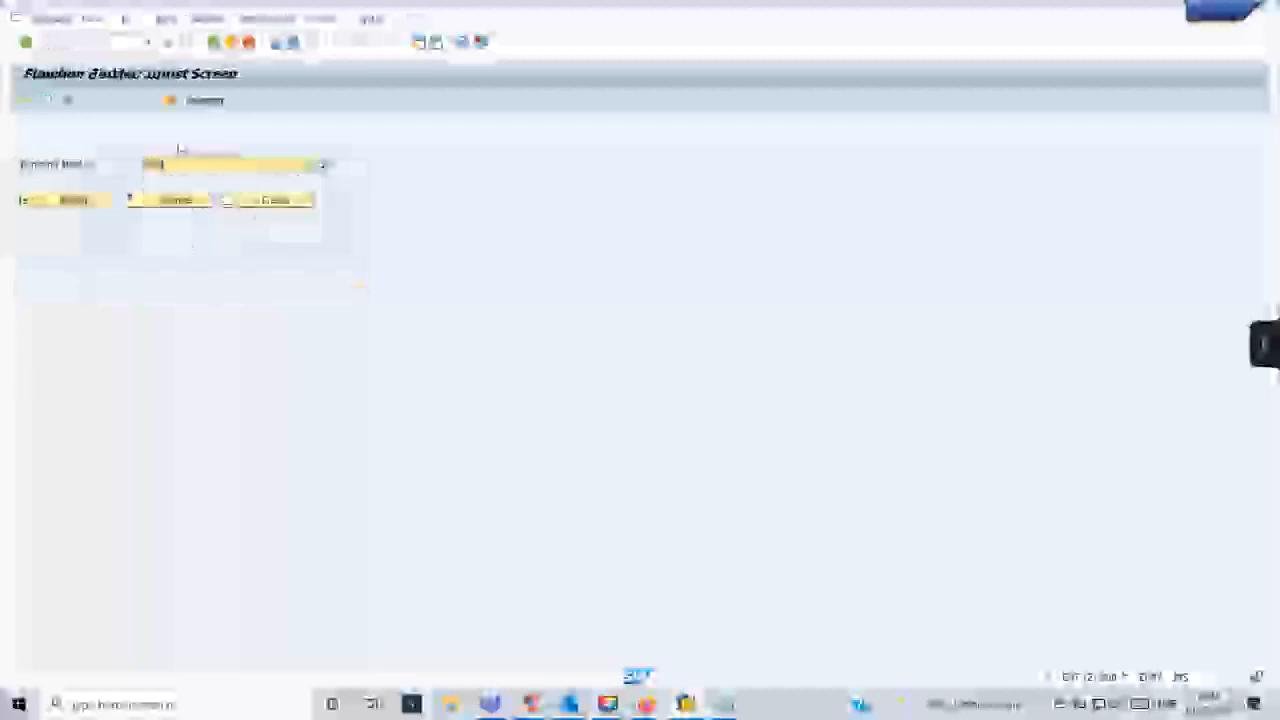
pyautogui.write('_text')
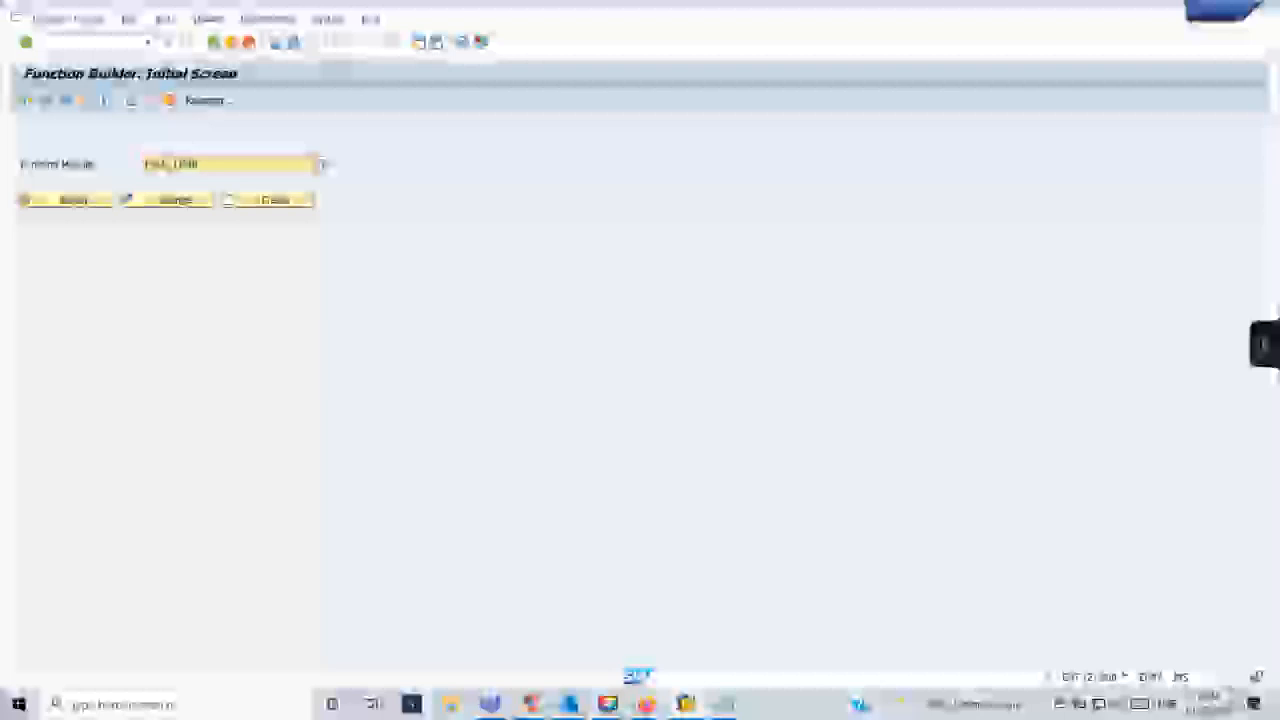
# - Display the function module READ_TEXT and examine its import parameters
pyautogui.click(72, 203)
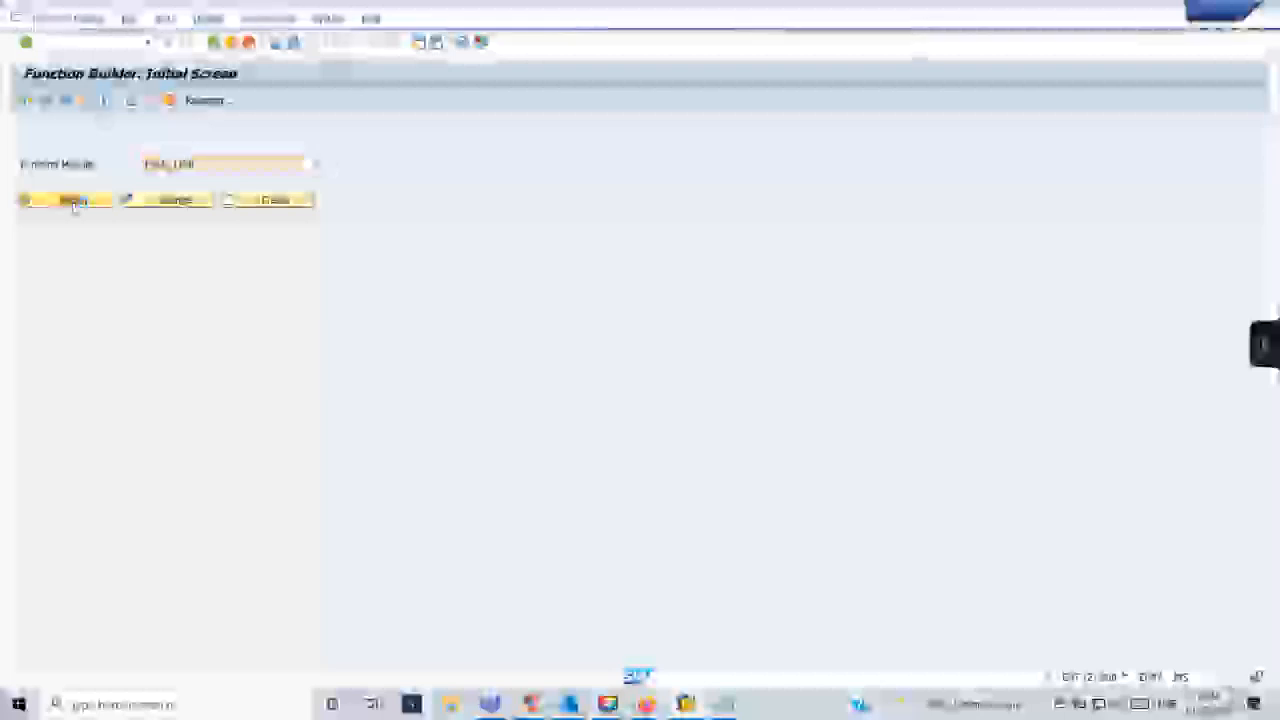
pyautogui.click(214, 42)
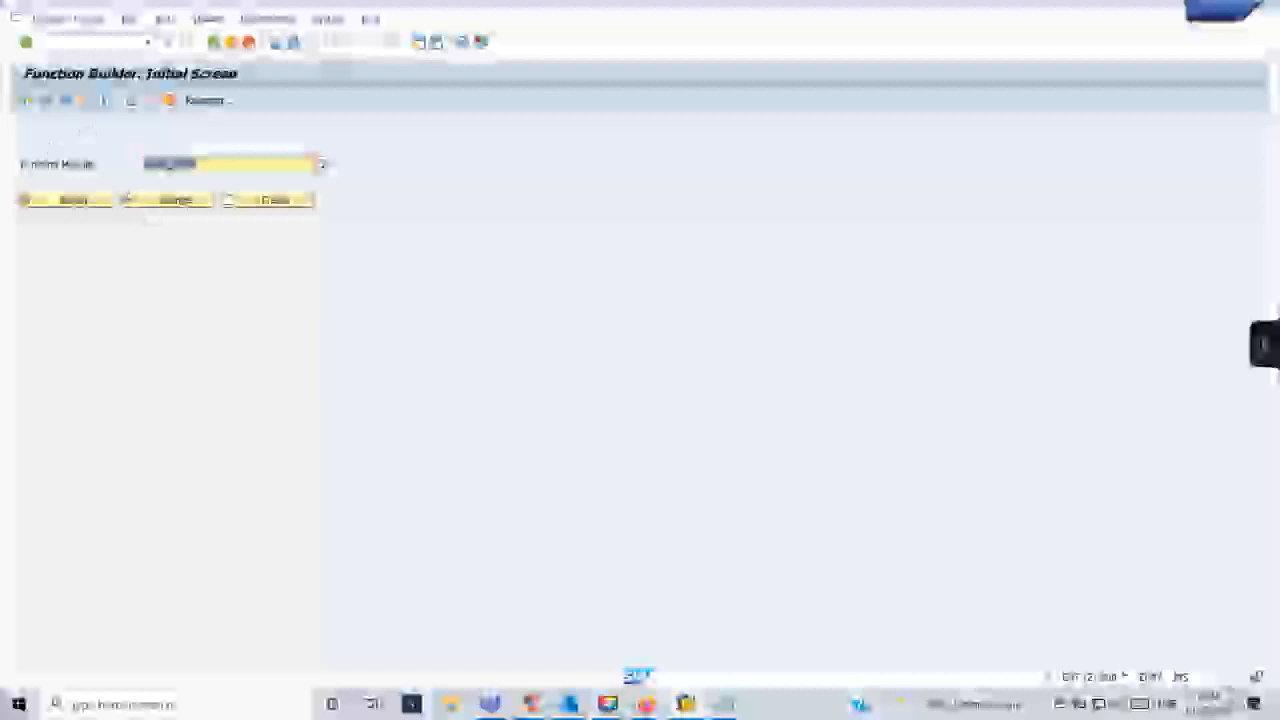
pyautogui.click(72, 200)
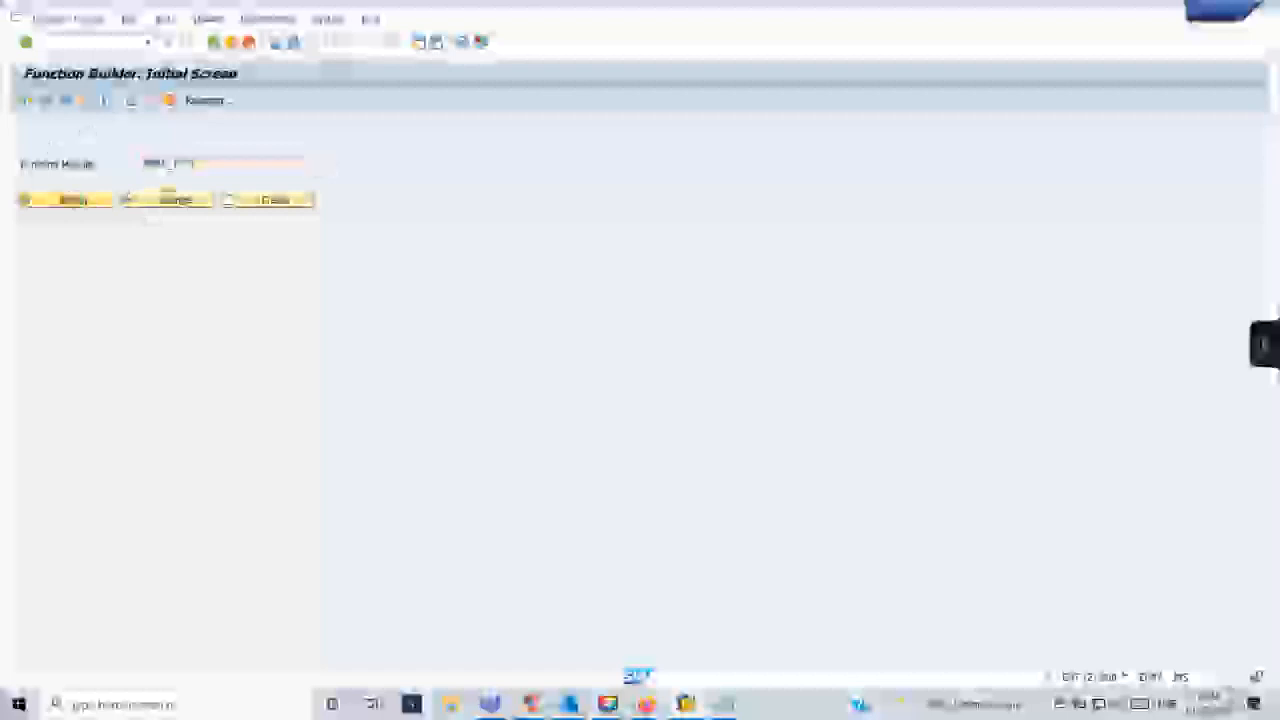
pyautogui.click(118, 148)
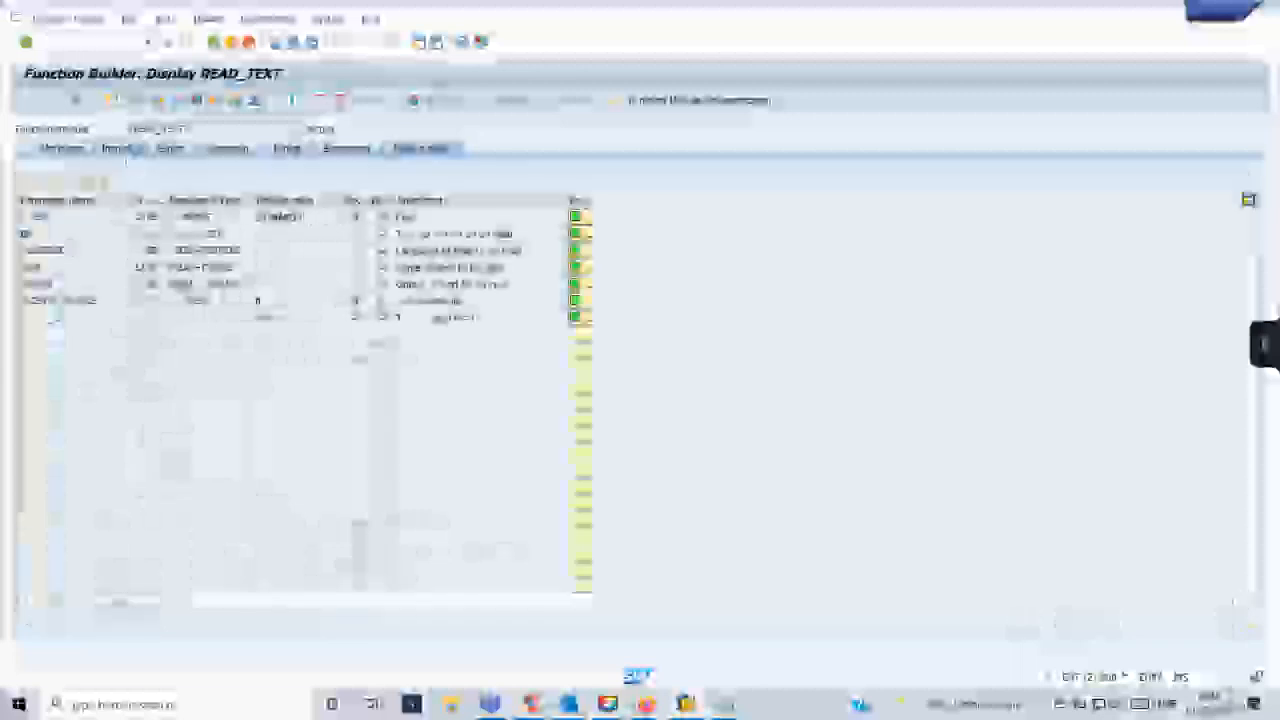
# - Start a test of READ_TEXT with ZDEMOST as the NAME, try to execute it and close the parameter dialog
pyautogui.click(730, 704)
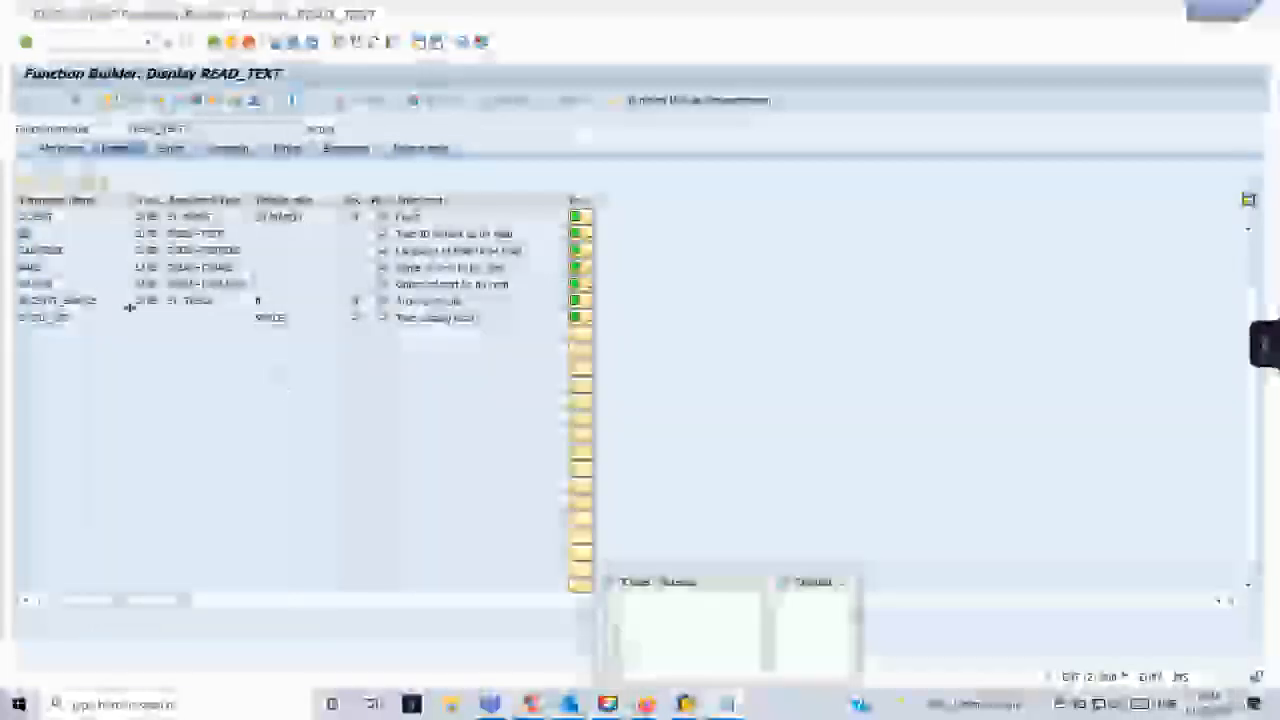
pyautogui.click(637, 668)
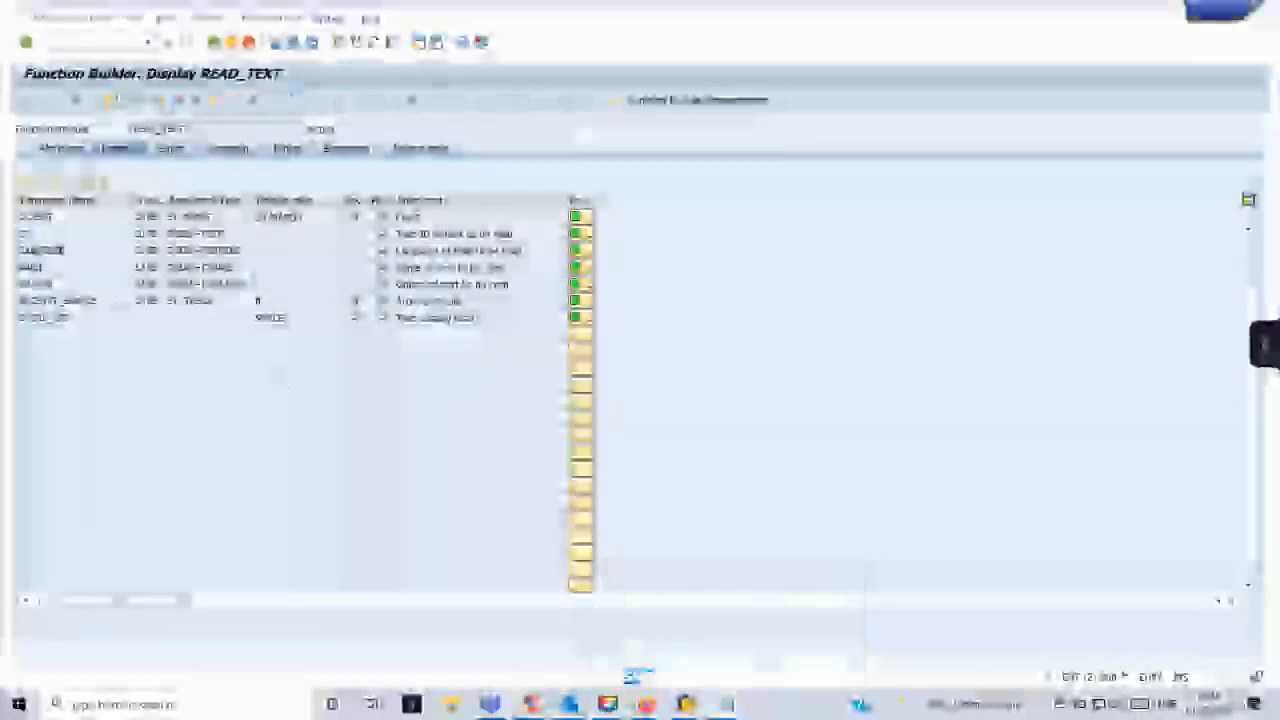
pyautogui.click(195, 101)
pyautogui.click(221, 256)
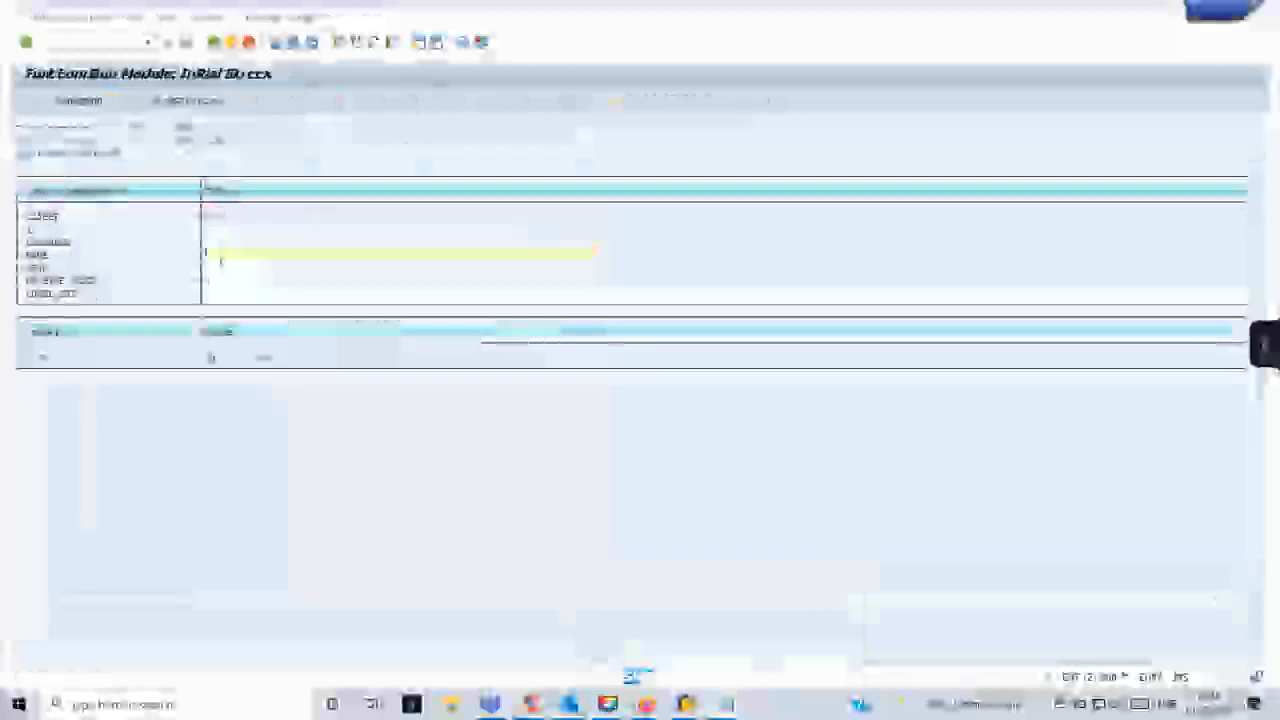
pyautogui.hotkey('ctrl', 'v')
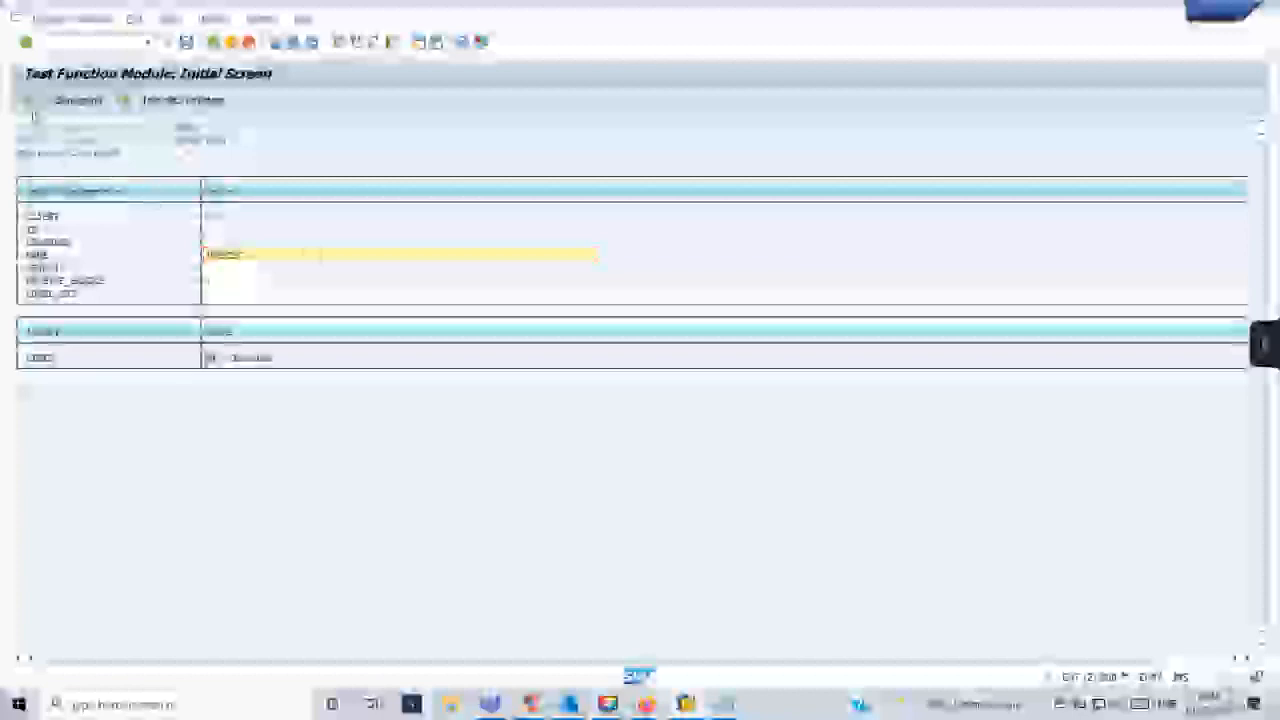
pyautogui.press('F4')
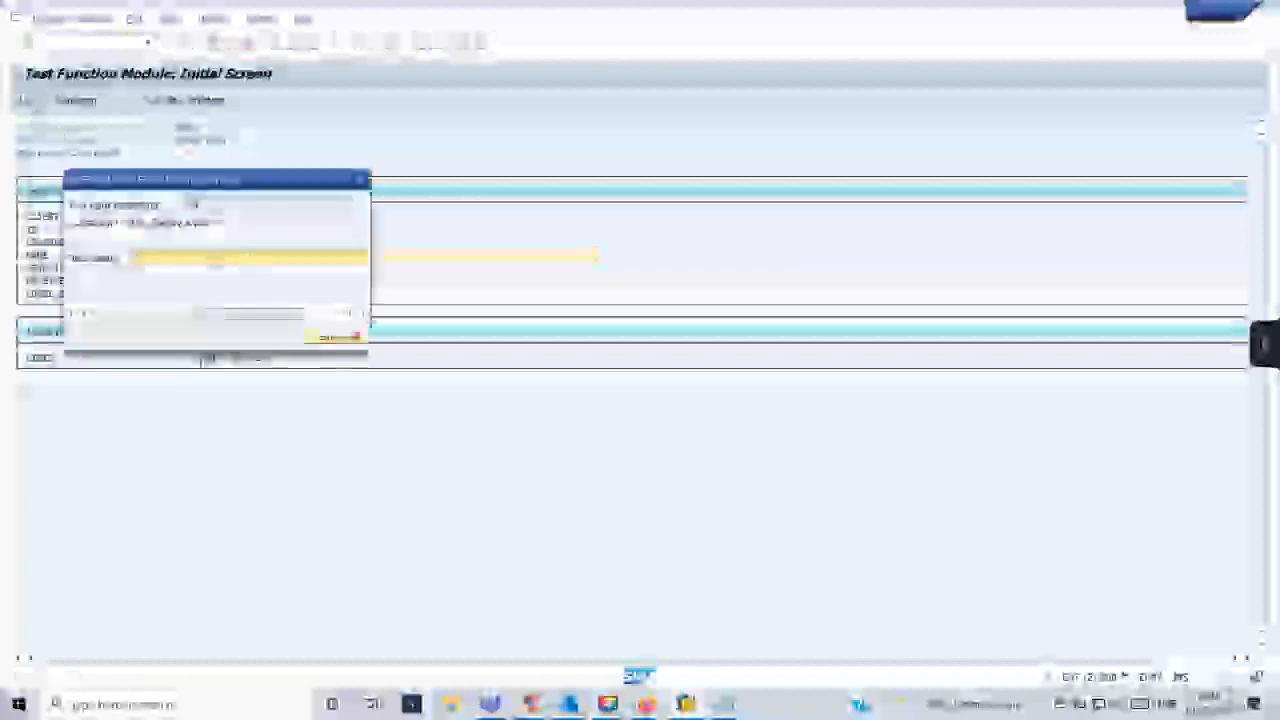
pyautogui.click(361, 183)
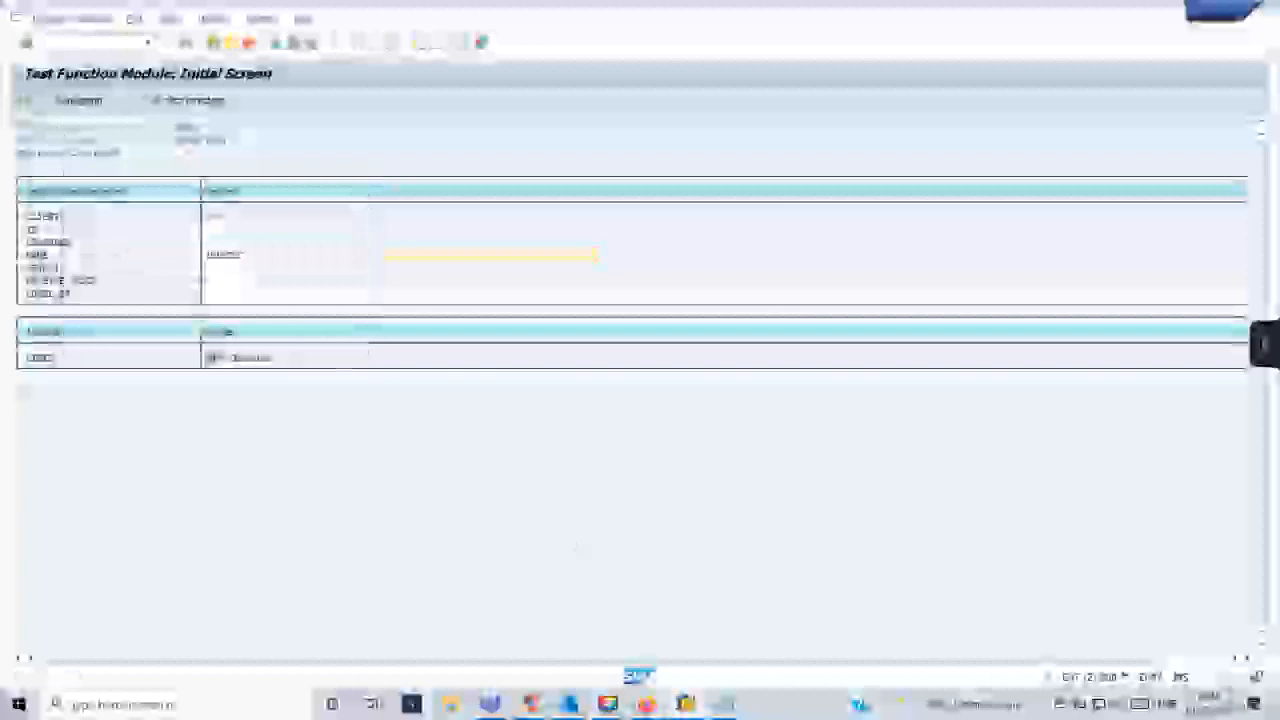
# - Switch to the table display session, open the standard text transaction there and display ZDEMOST to check its text ID
pyautogui.moveTo(685, 704)
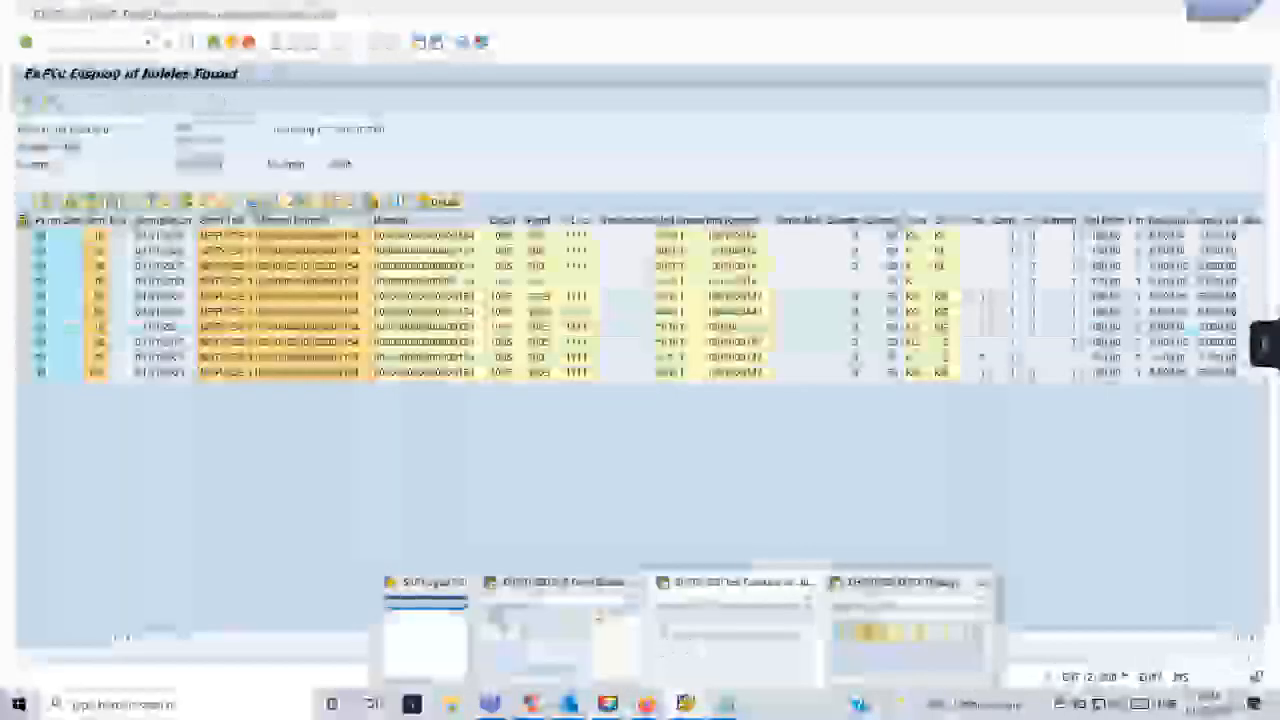
pyautogui.click(908, 638)
pyautogui.write('/n')
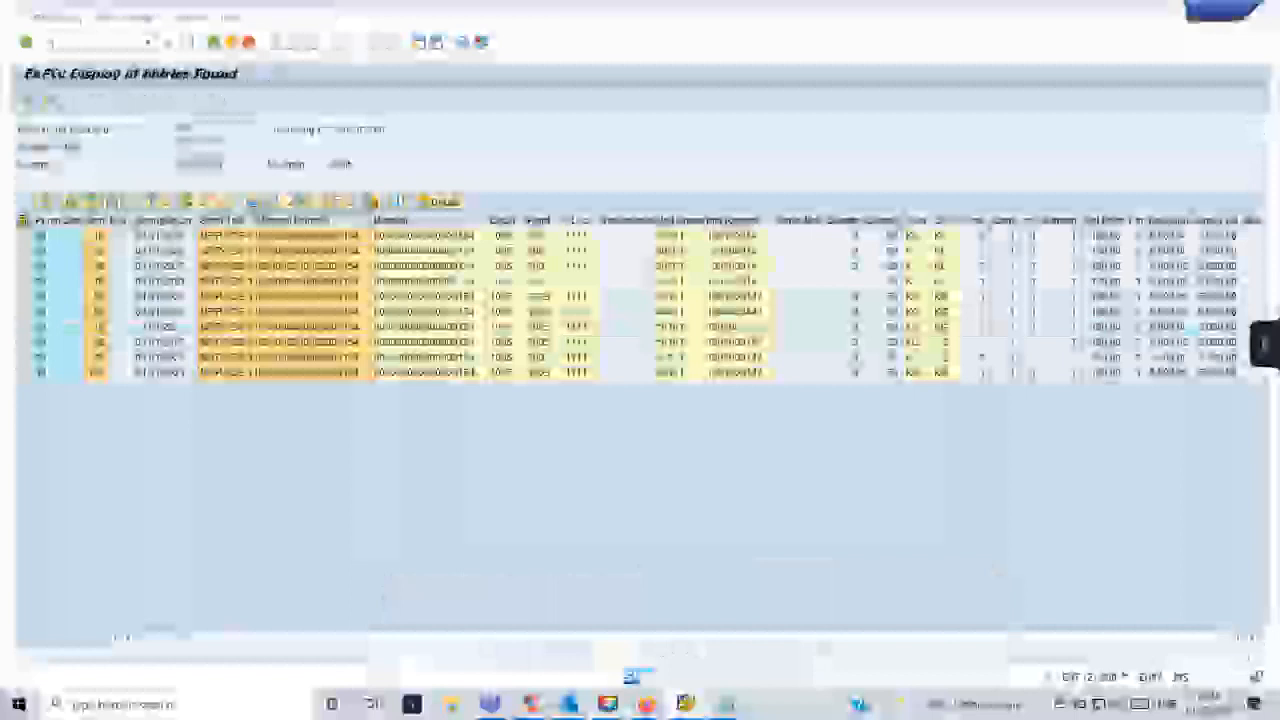
pyautogui.write('se11')
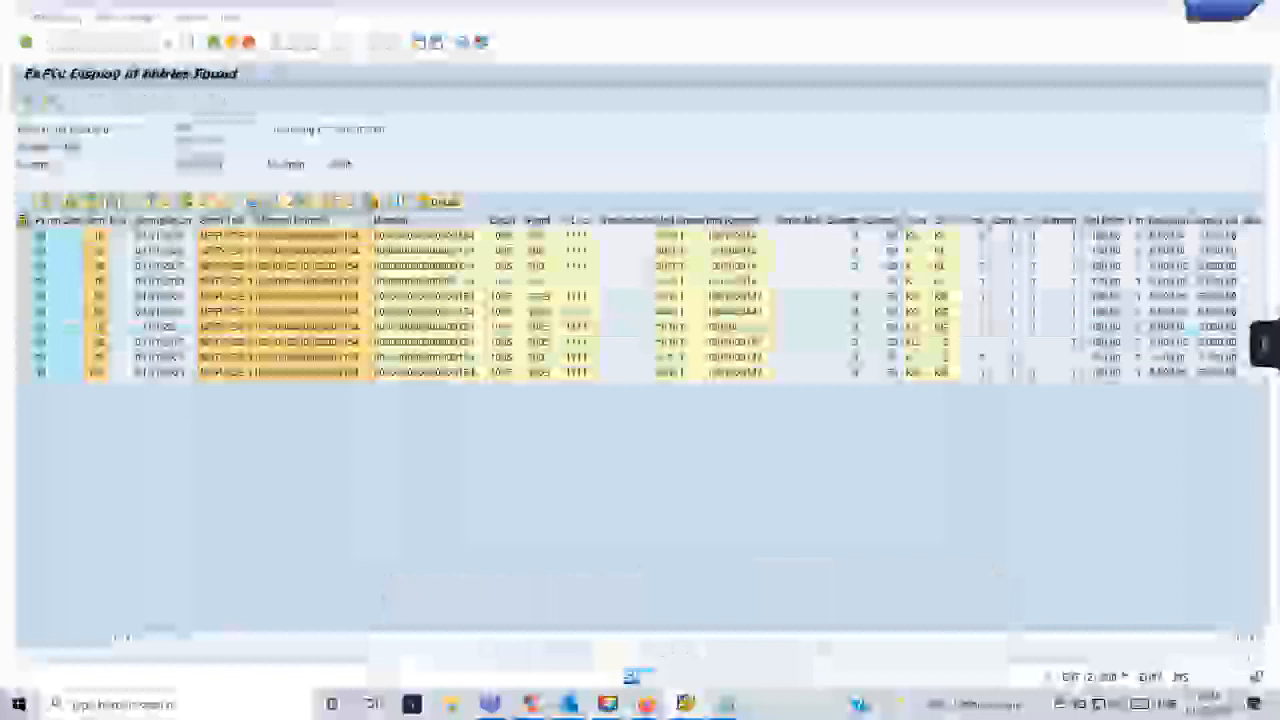
pyautogui.press('Return')
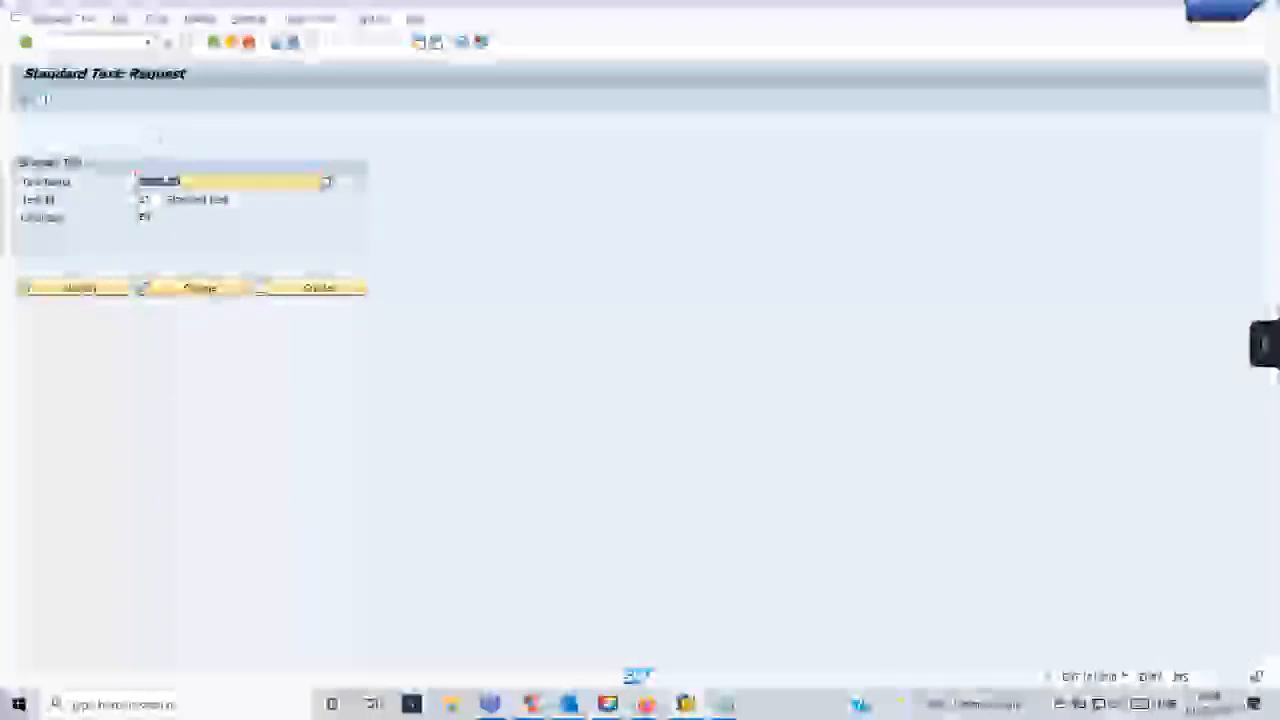
pyautogui.click(105, 290)
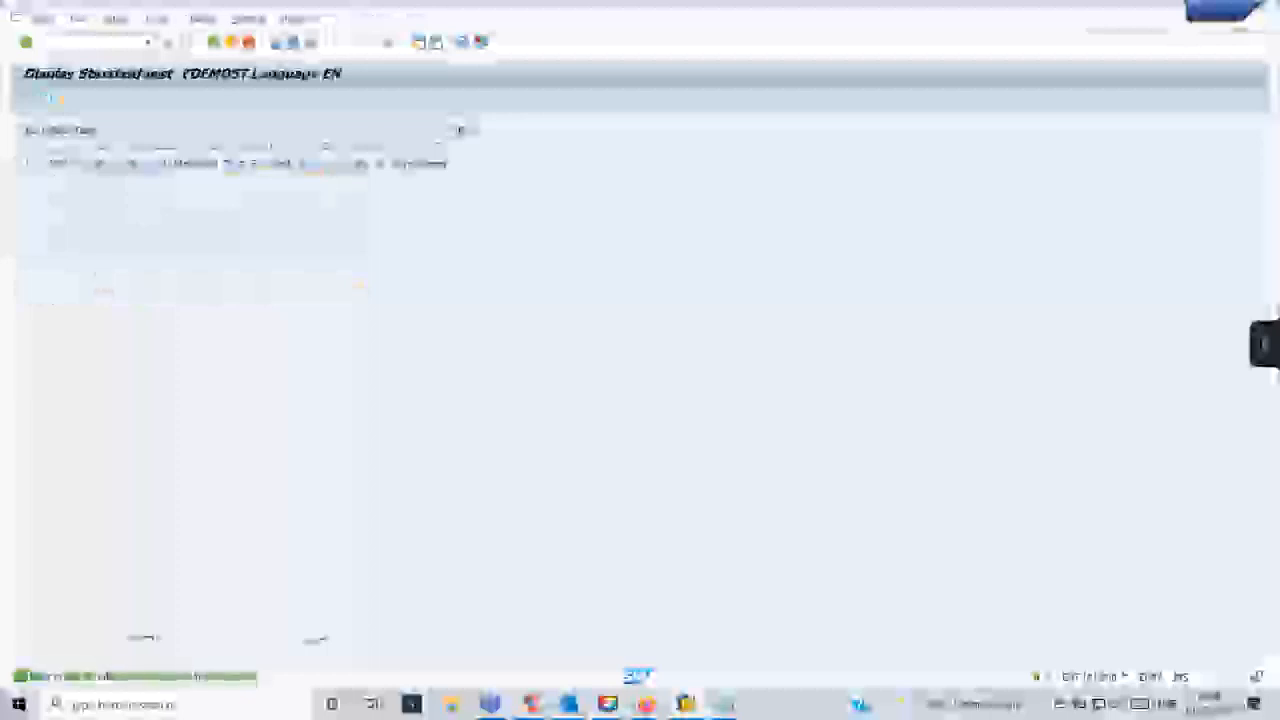
pyautogui.click(213, 43)
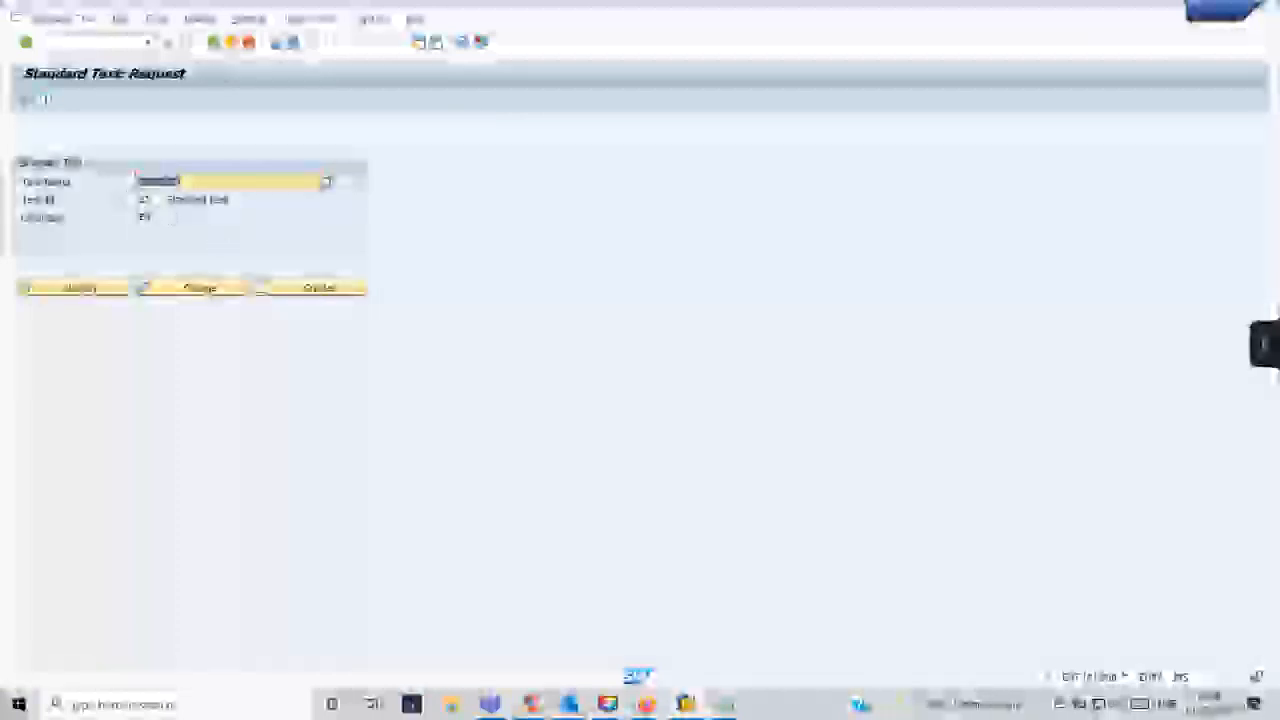
# - Return to the READ_TEXT test, set the ID to ST, execute it and supply EN as the language
pyautogui.hotkey('alt', 'Tab')
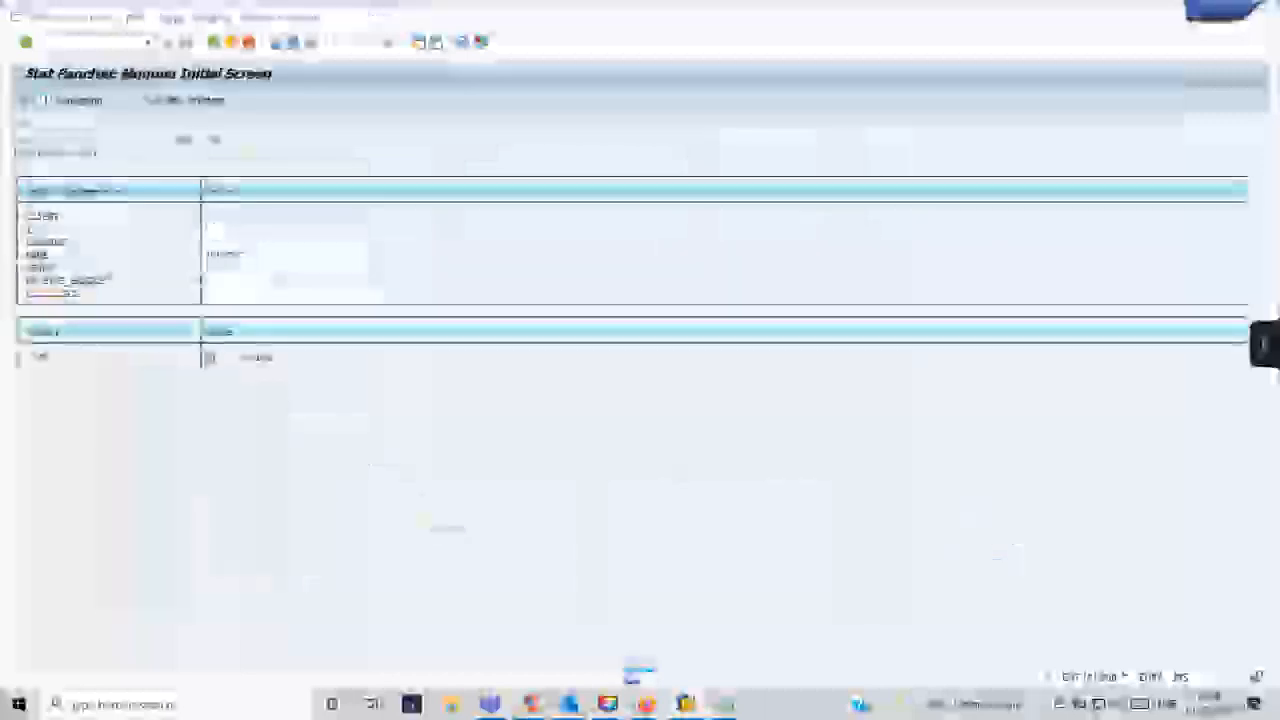
pyautogui.click(214, 232)
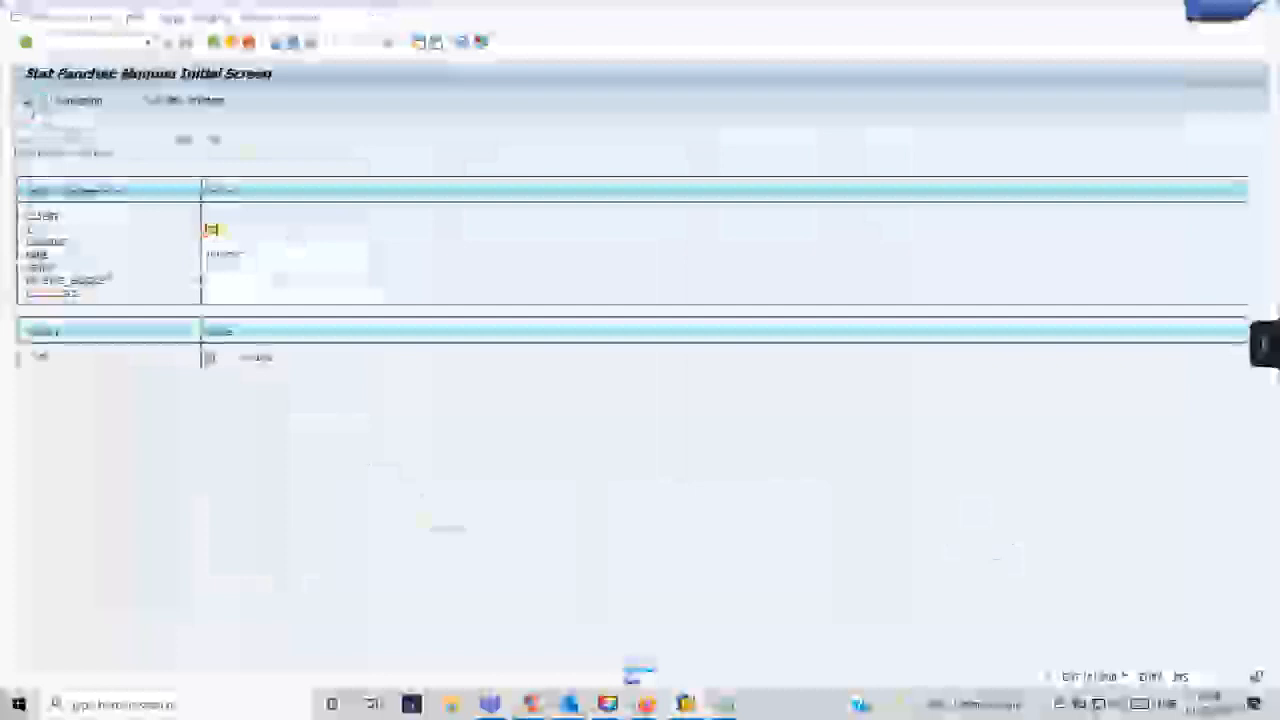
pyautogui.click(27, 103)
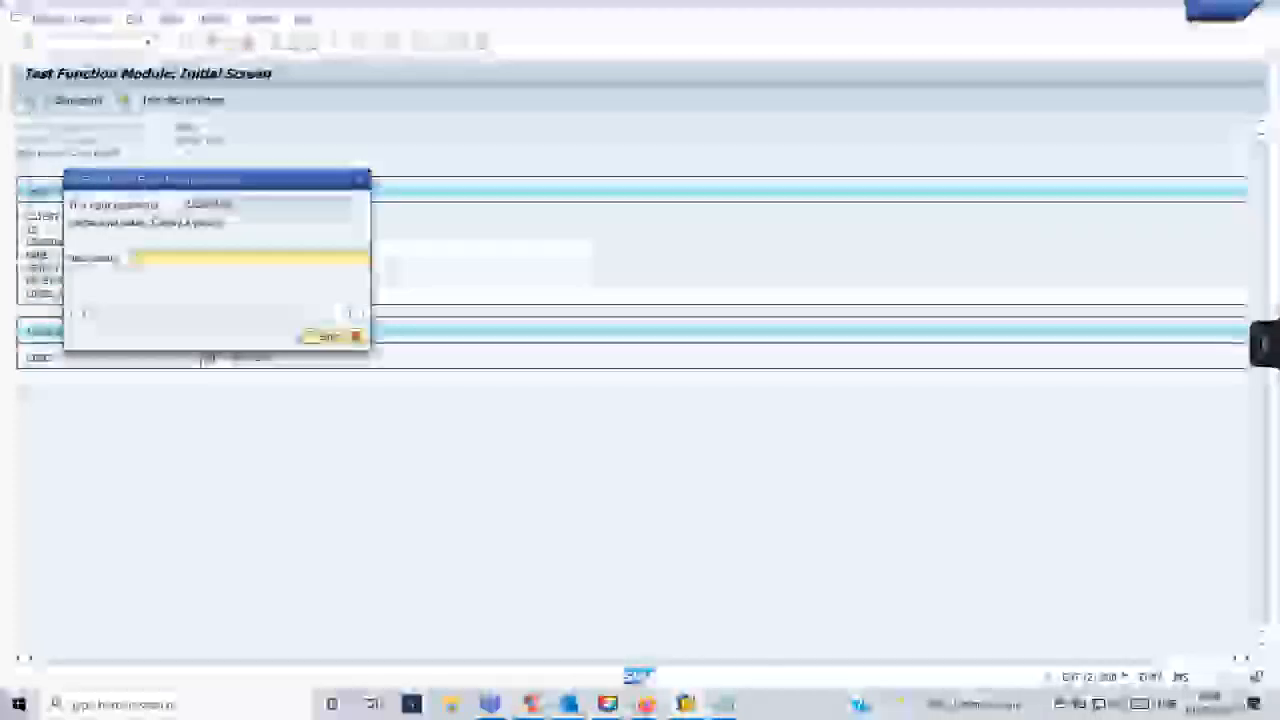
pyautogui.write('en')
pyautogui.press('Return')
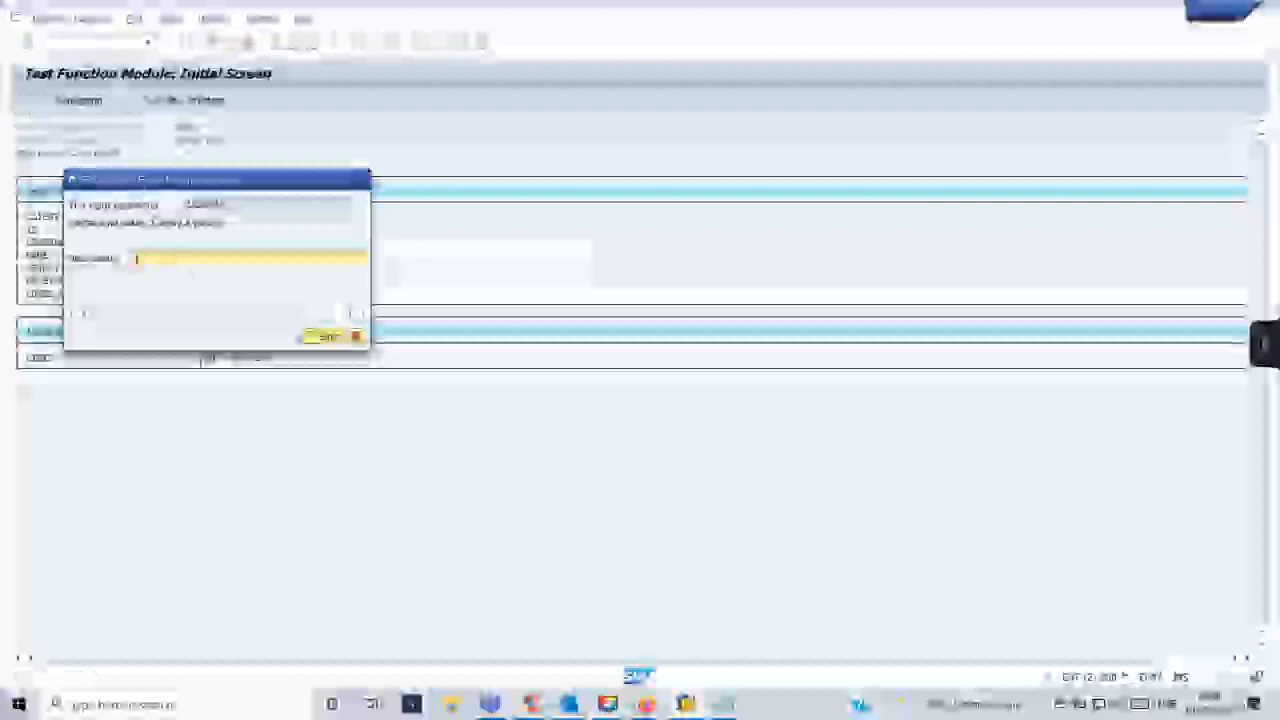
pyautogui.moveTo(220, 181); pyautogui.dragTo(438, 154)
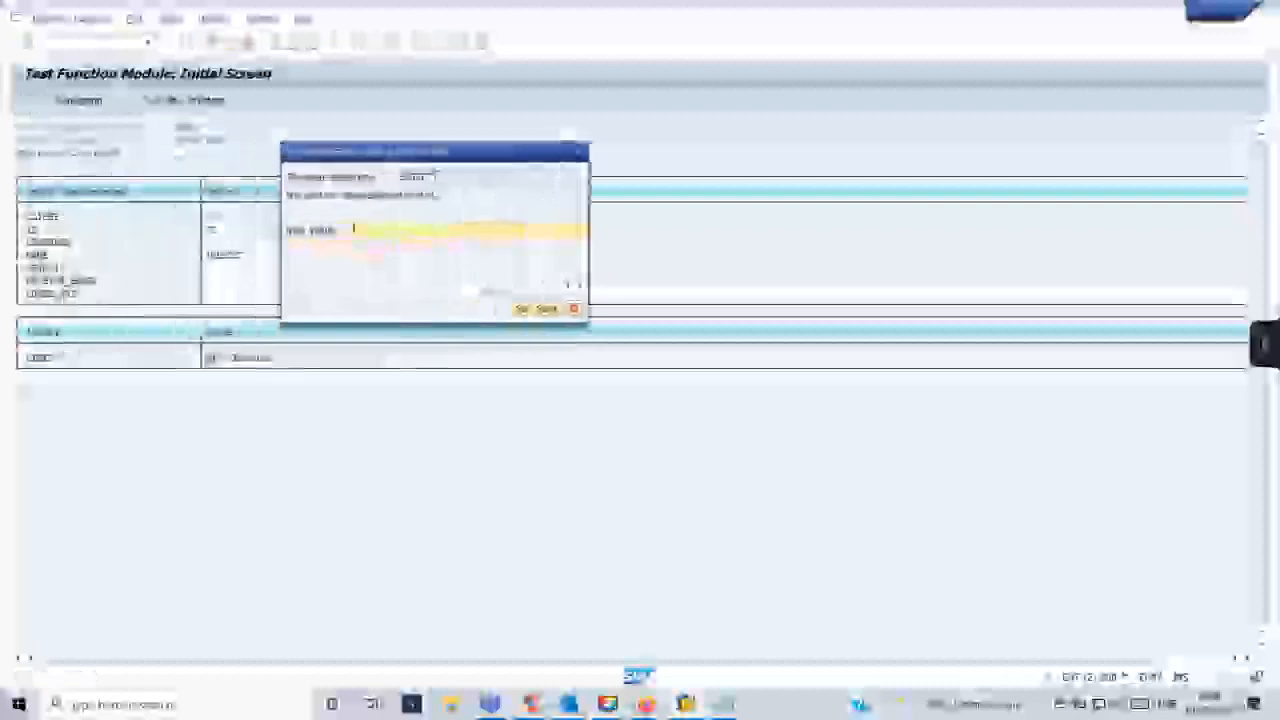
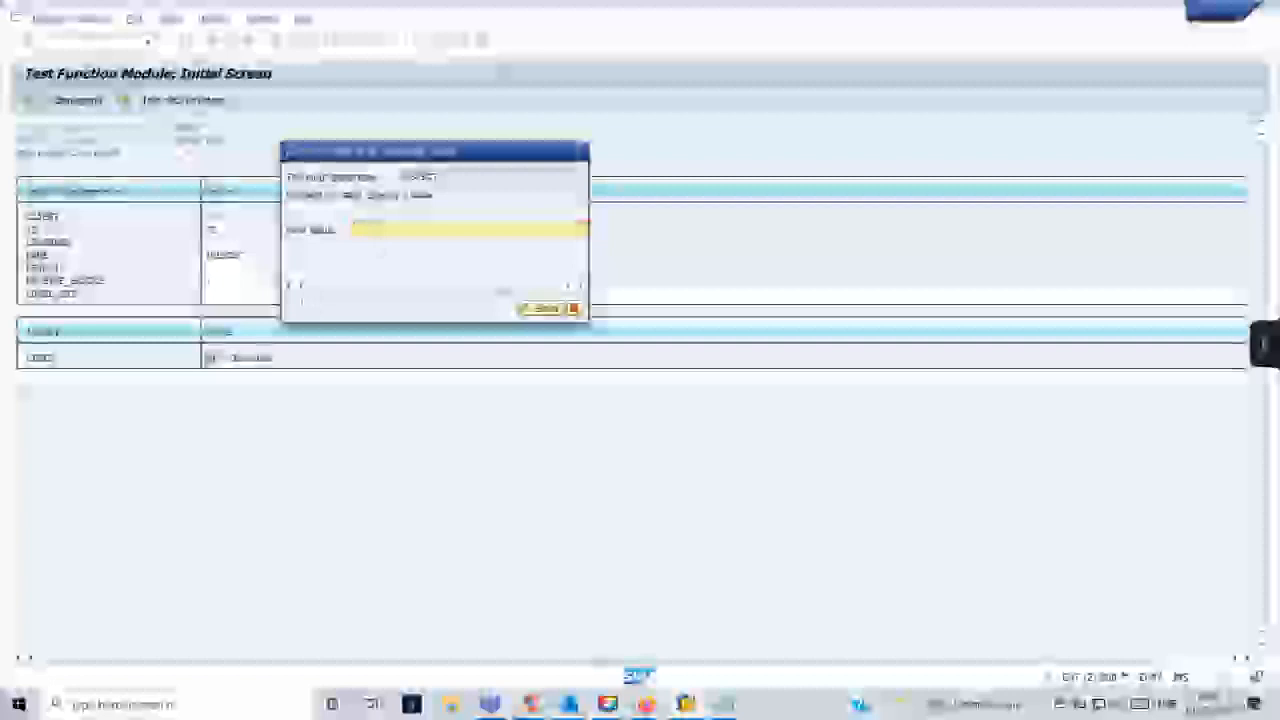
# - Finish the READ_TEXT test run, leave its result screen and switch to the Smart Form session
pyautogui.click(546, 310)
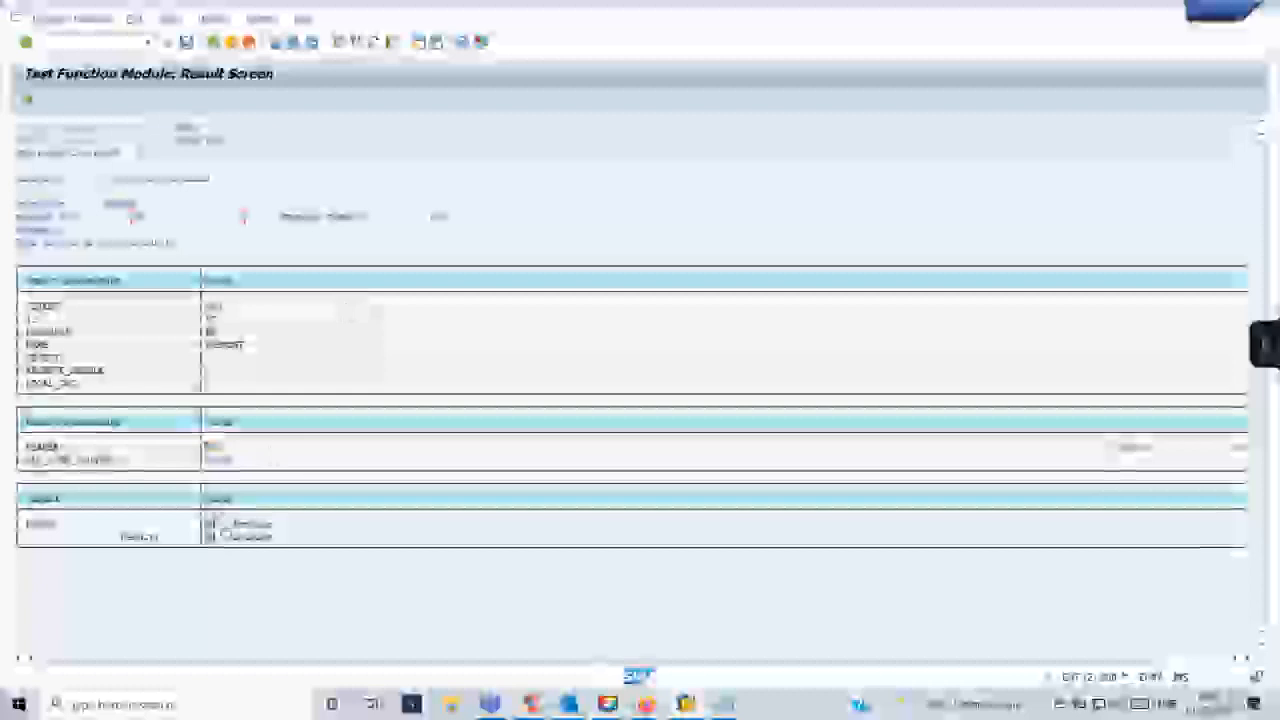
pyautogui.click(213, 42)
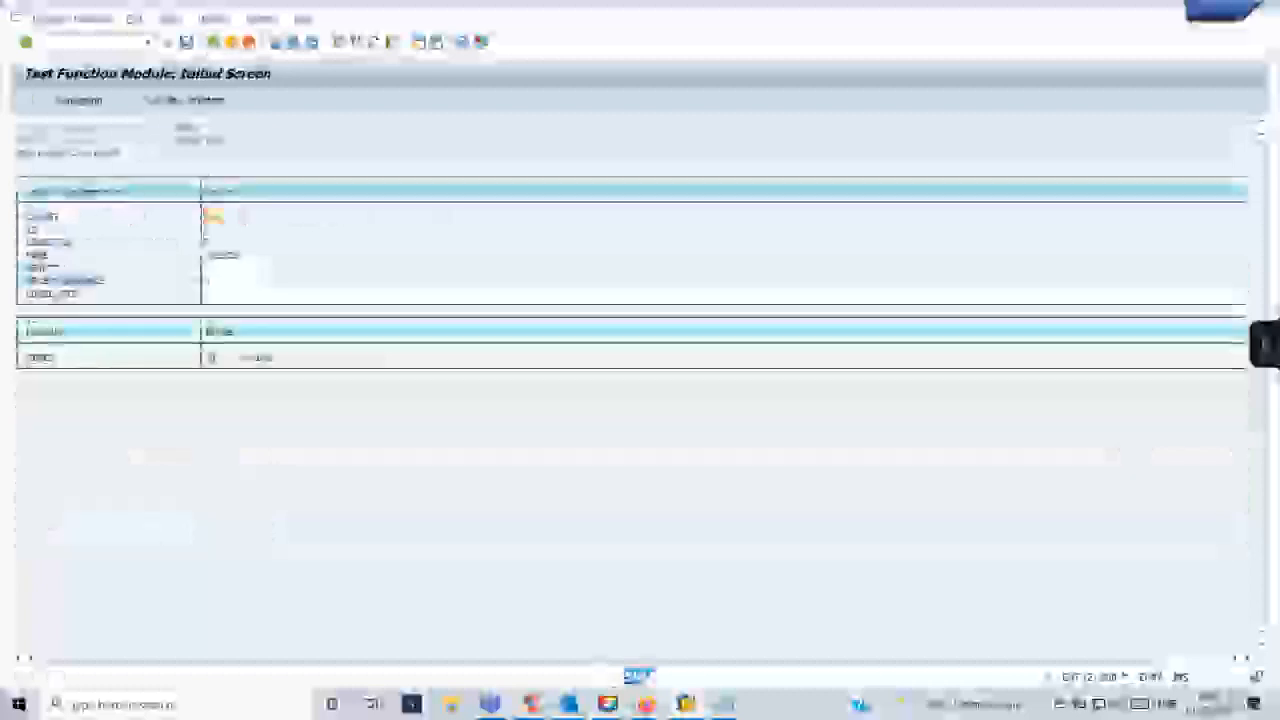
pyautogui.moveTo(668, 708)
pyautogui.click(503, 614)
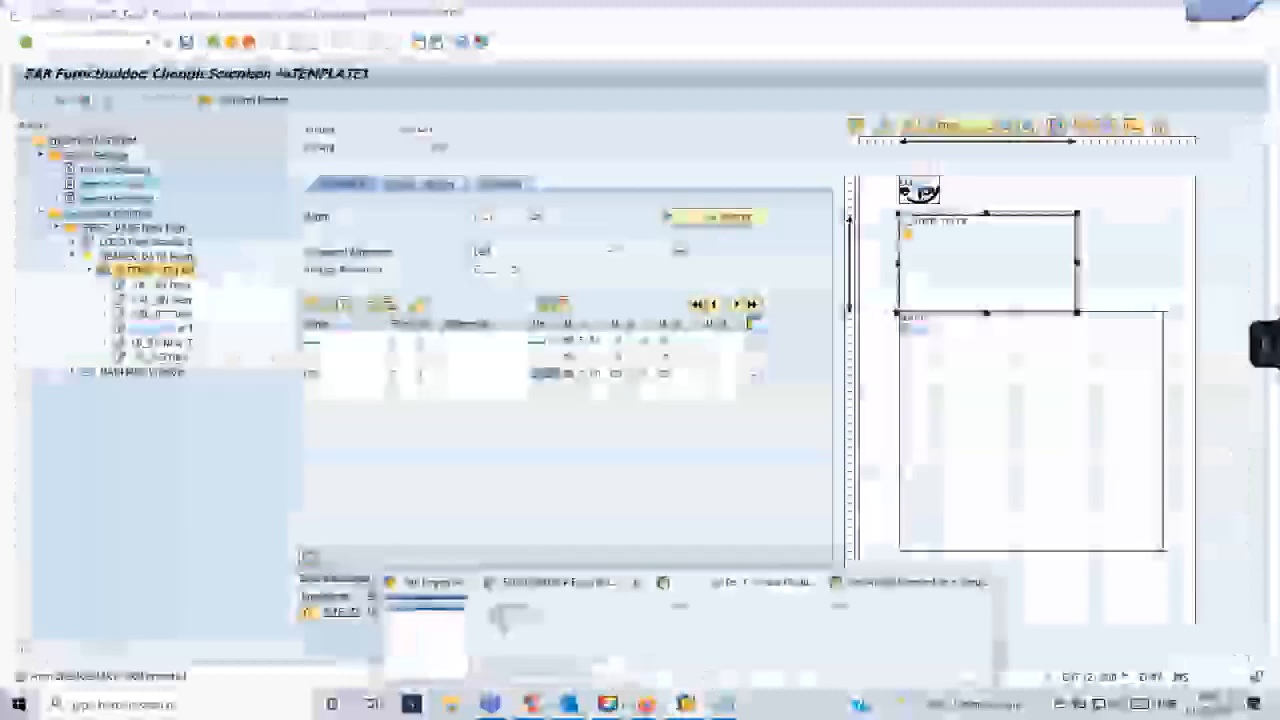
# - Collapse the HEADER_DATA template and window nodes and create a new window under FIRST_PAGE
pyautogui.click(88, 271)
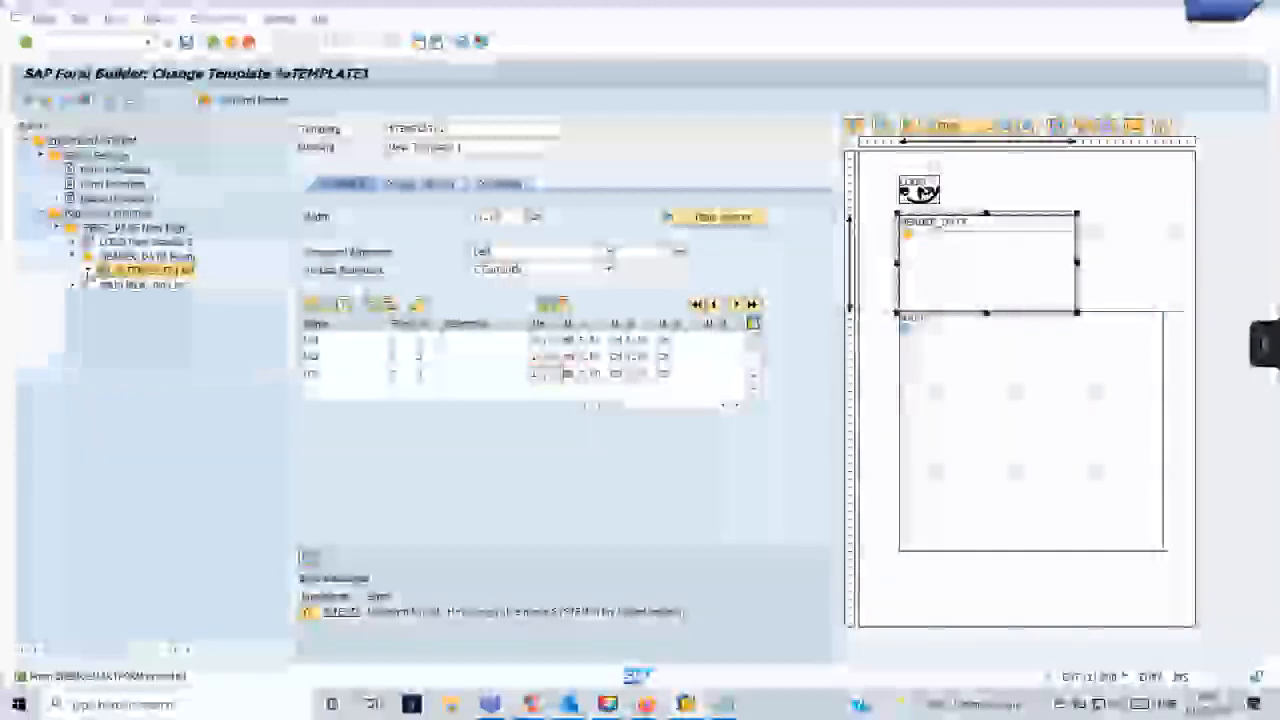
pyautogui.click(73, 256)
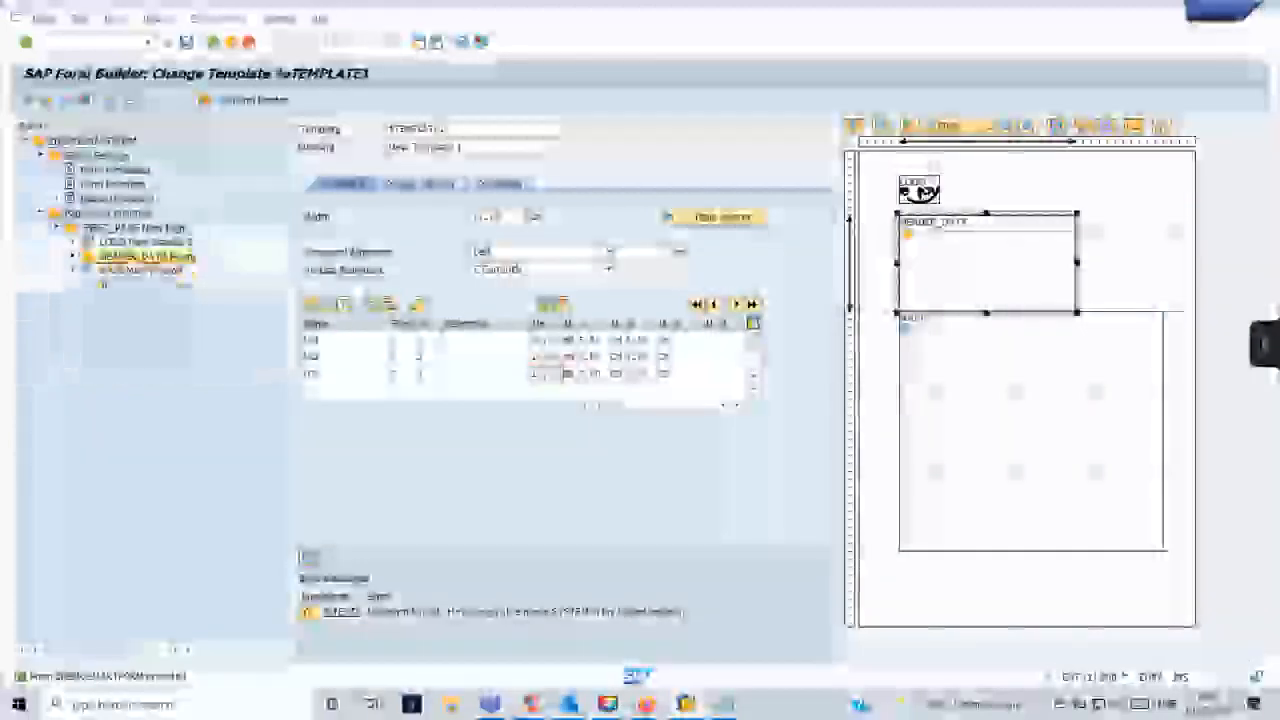
pyautogui.click(73, 270)
pyautogui.rightClick(110, 227)
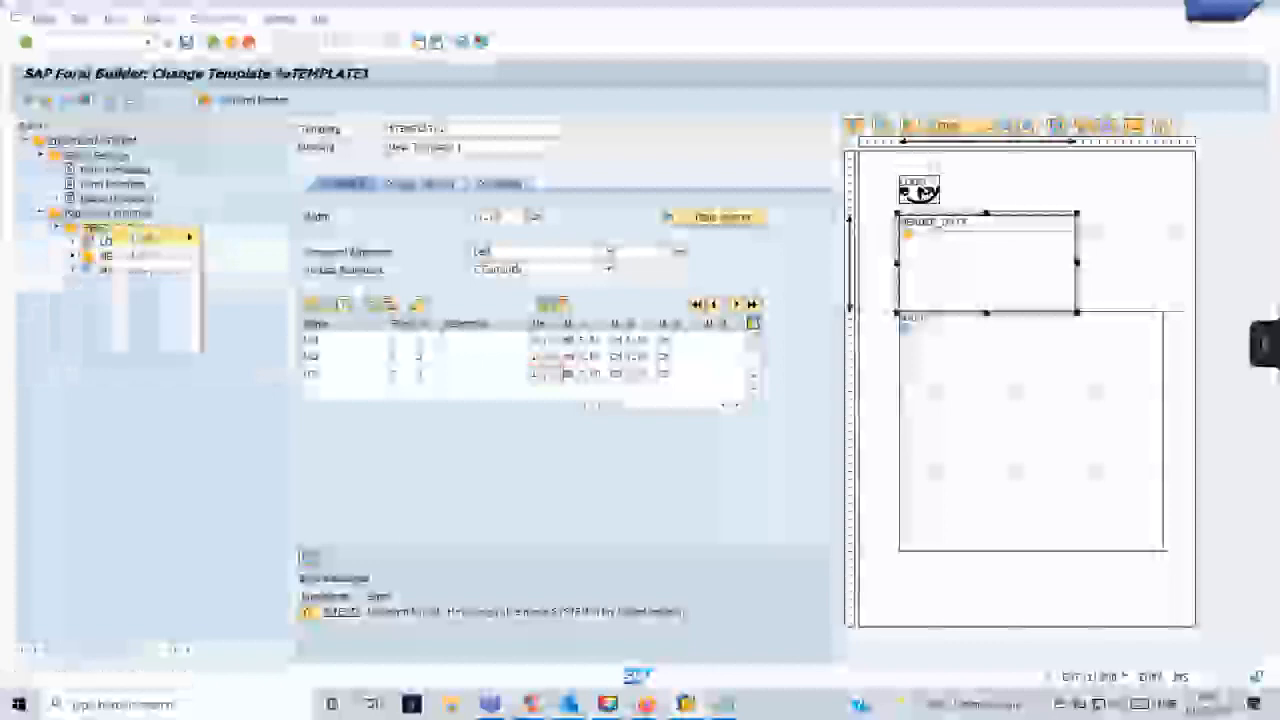
pyautogui.moveTo(150, 236)
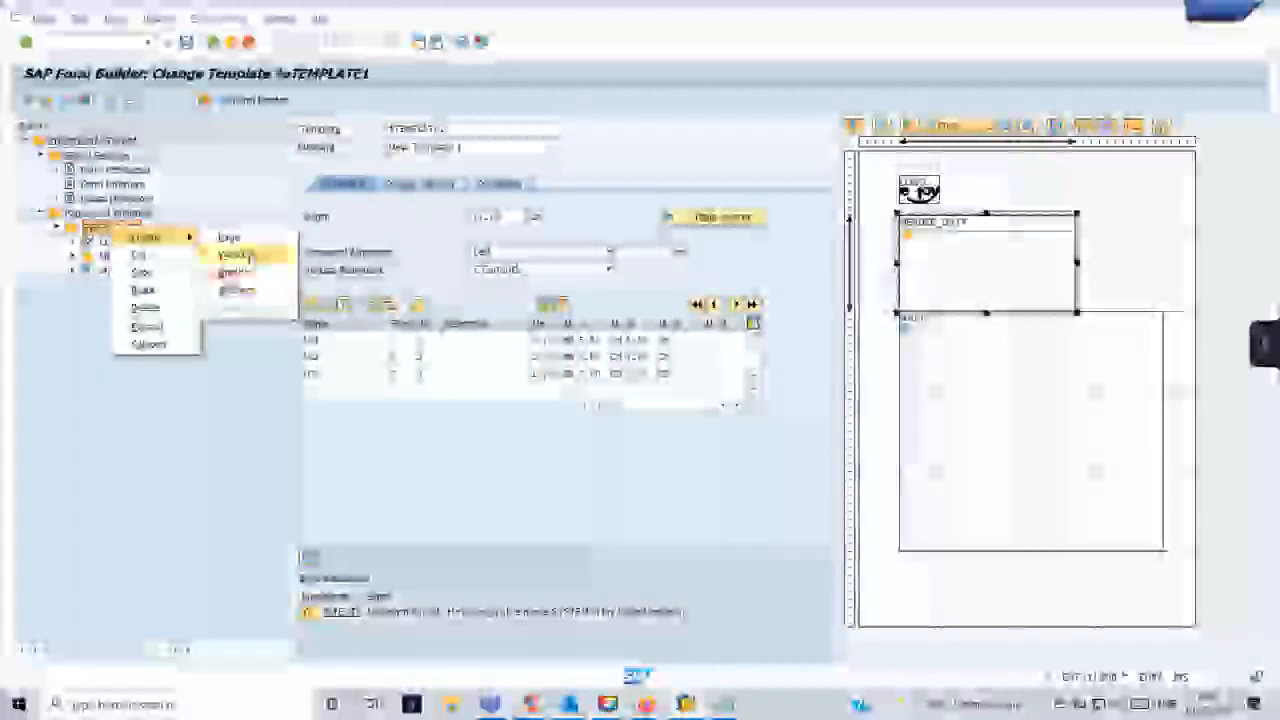
pyautogui.click(247, 257)
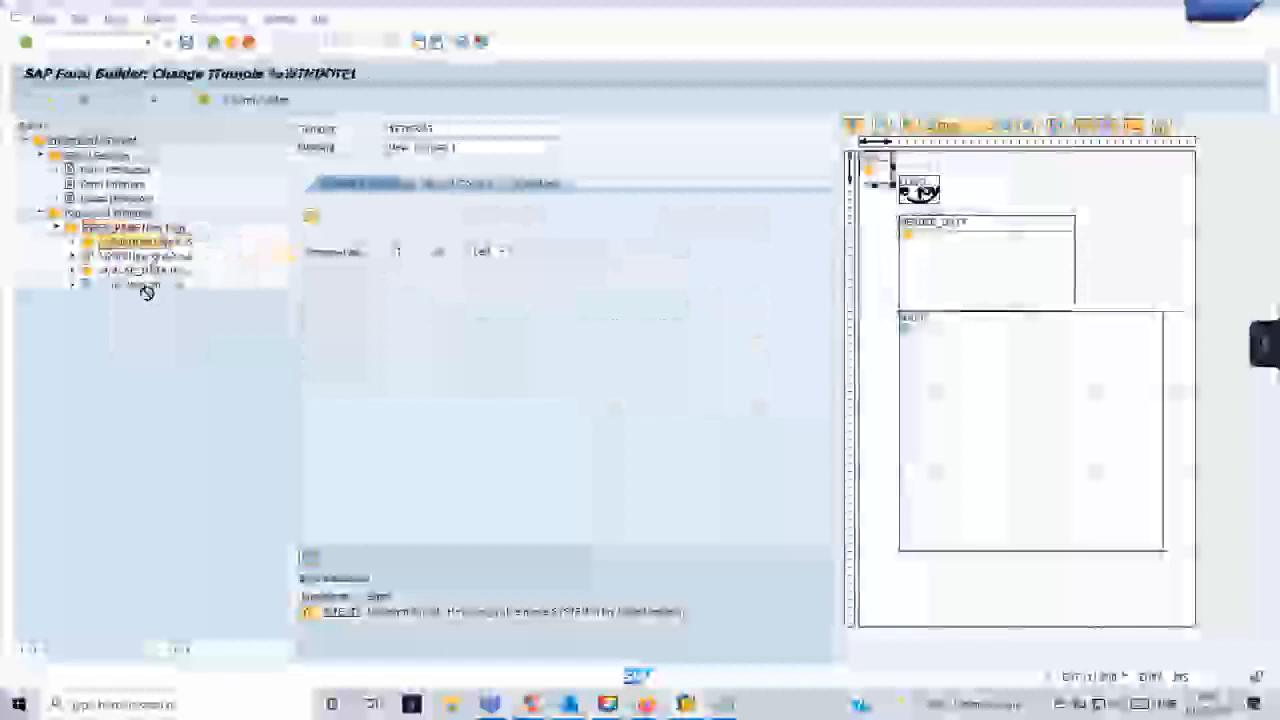
# - Place the new window after the MAIN window in the form tree and name it FOOTER
pyautogui.moveTo(138, 296); pyautogui.dragTo(138, 293)
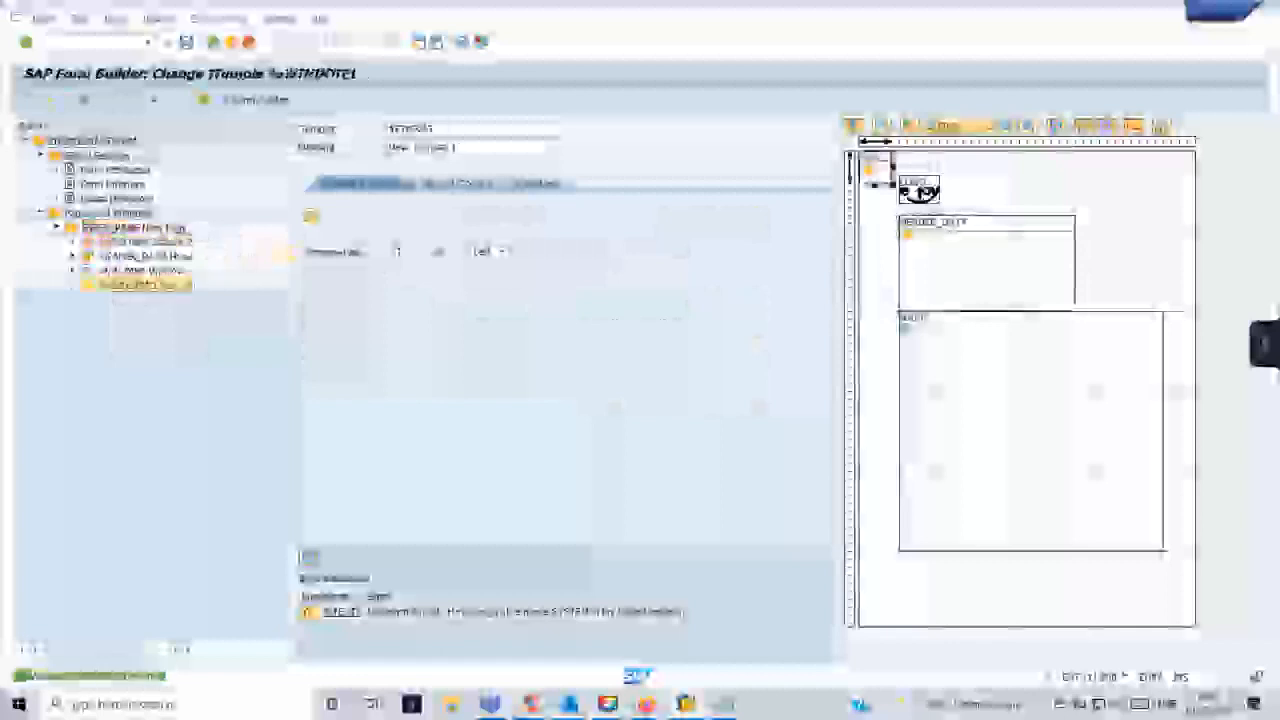
pyautogui.click(468, 130)
pyautogui.press('BackSpace')
pyautogui.press('BackSpace')
pyautogui.press('BackSpace')
pyautogui.press('BackSpace')
pyautogui.press('BackSpace')
pyautogui.press('BackSpace')
pyautogui.press('BackSpace')
pyautogui.press('BackSpace')
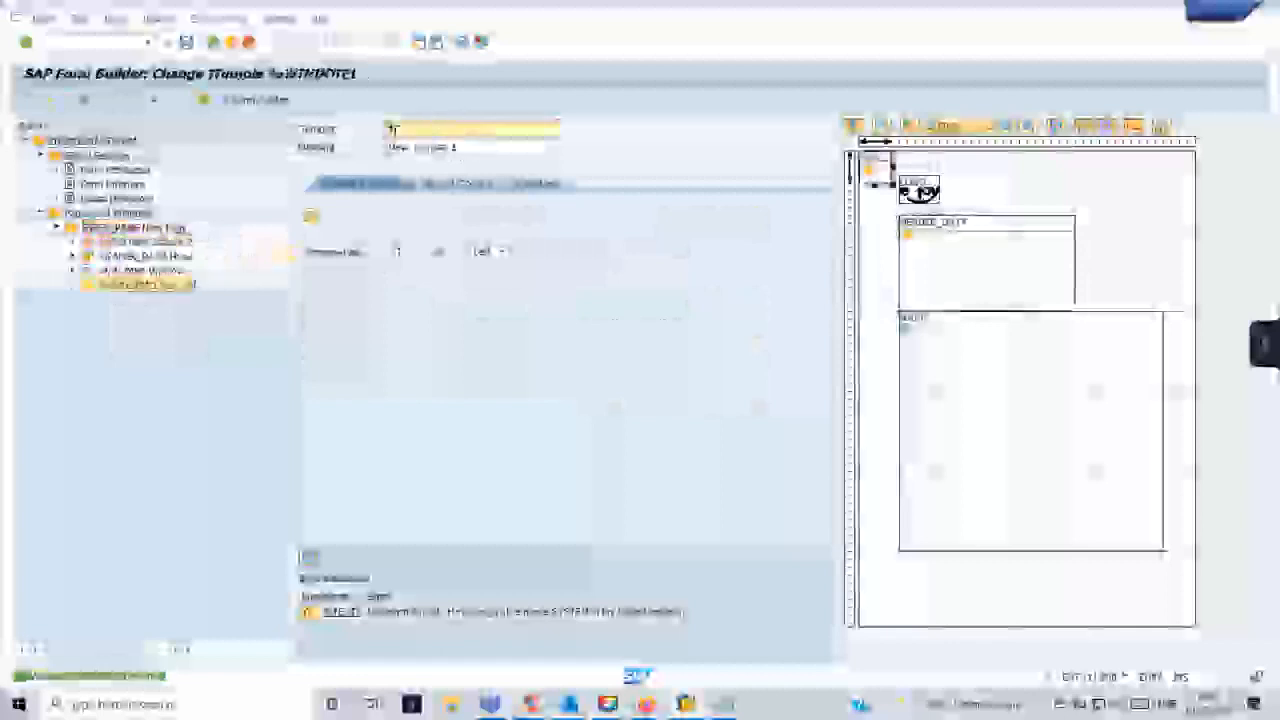
pyautogui.write('FOOTER')
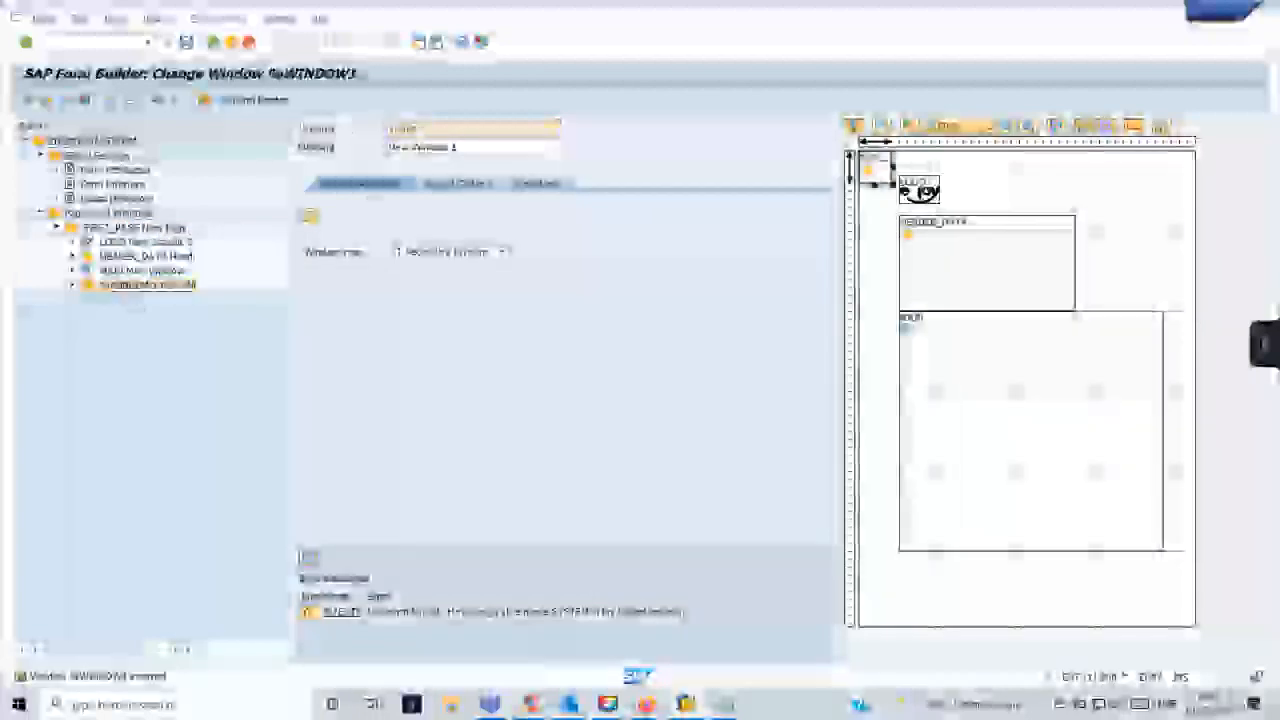
# - Create a text node inside the FOOTER window
pyautogui.rightClick(140, 285)
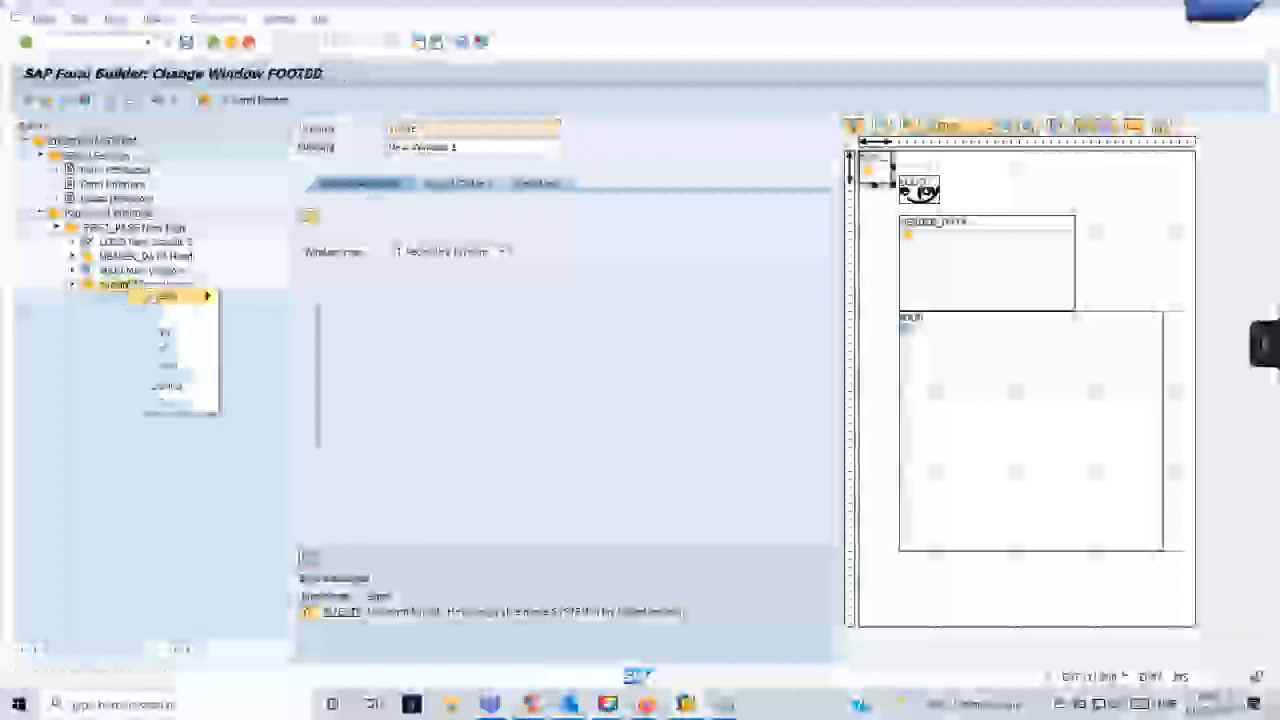
pyautogui.moveTo(168, 296)
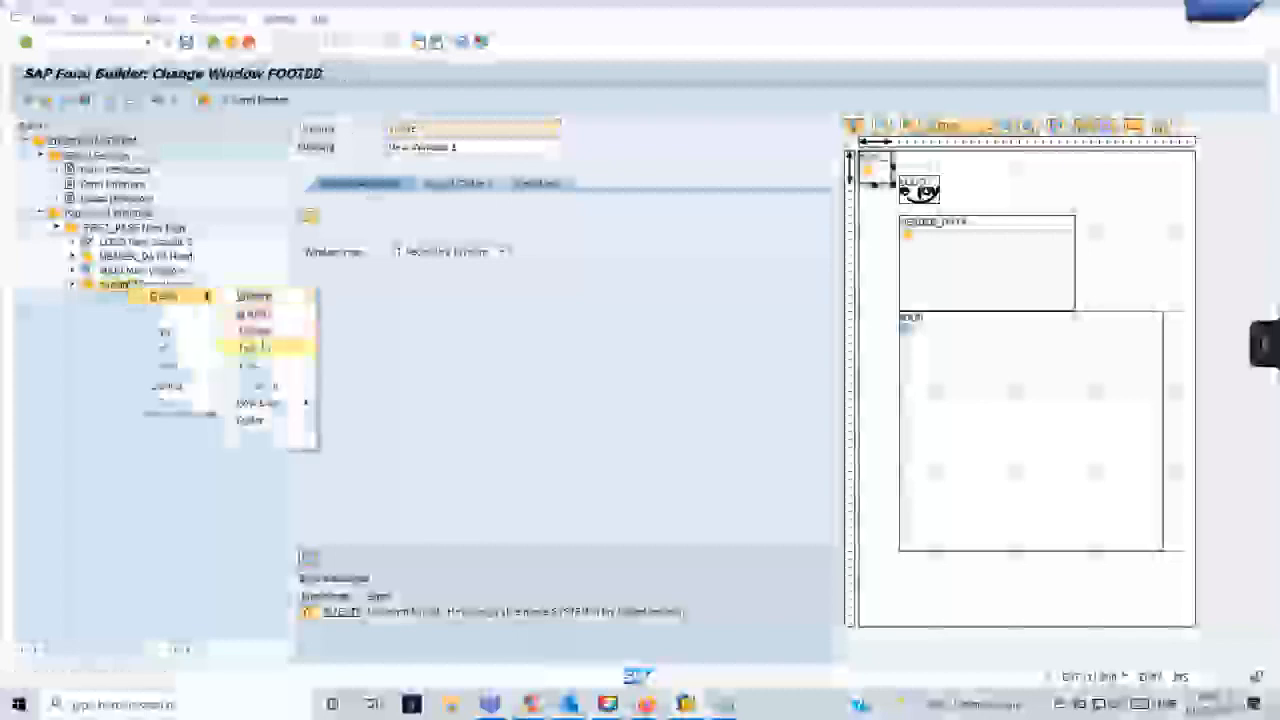
pyautogui.click(260, 347)
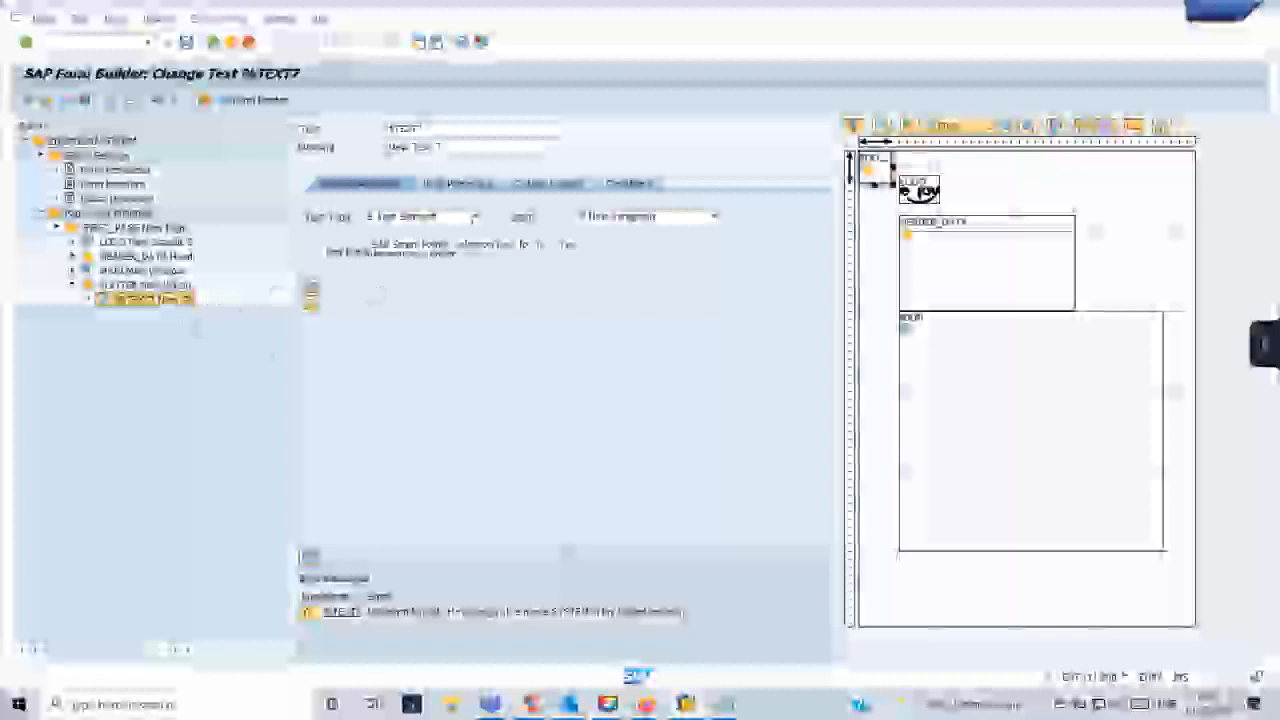
# - Switch the new footer text node's type to Text Module and confirm the change
pyautogui.click(474, 216)
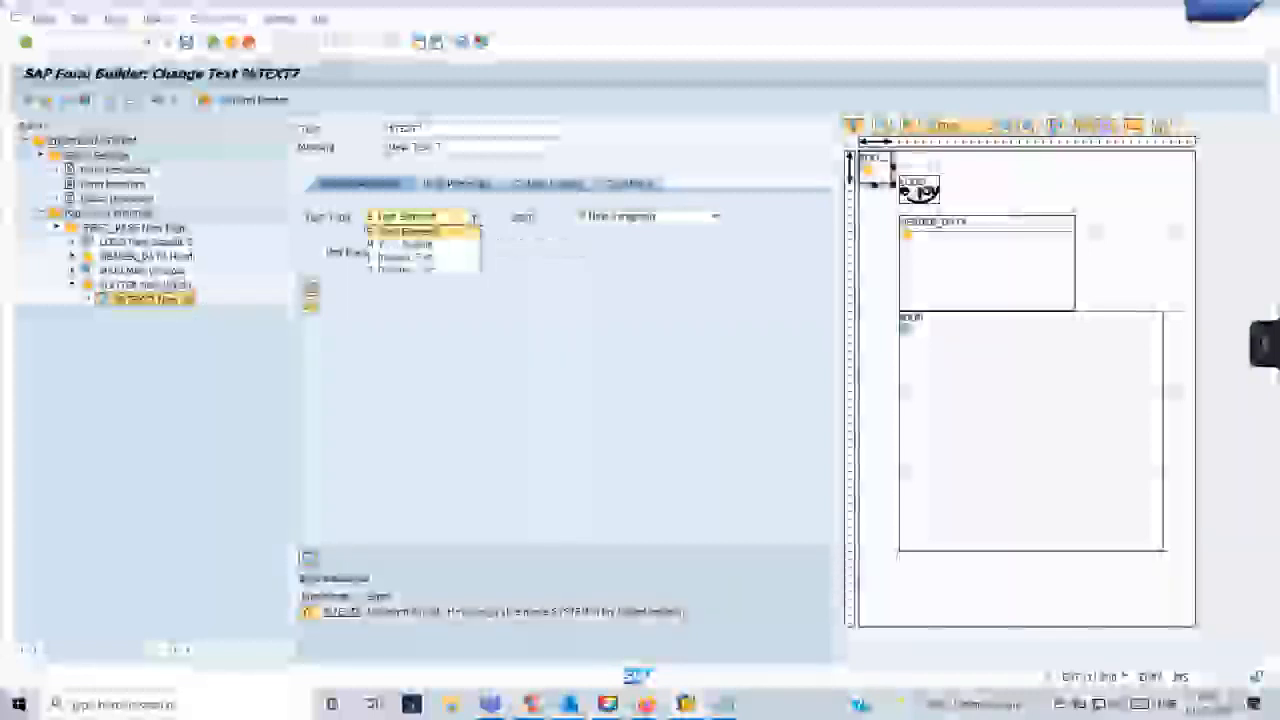
pyautogui.click(430, 244)
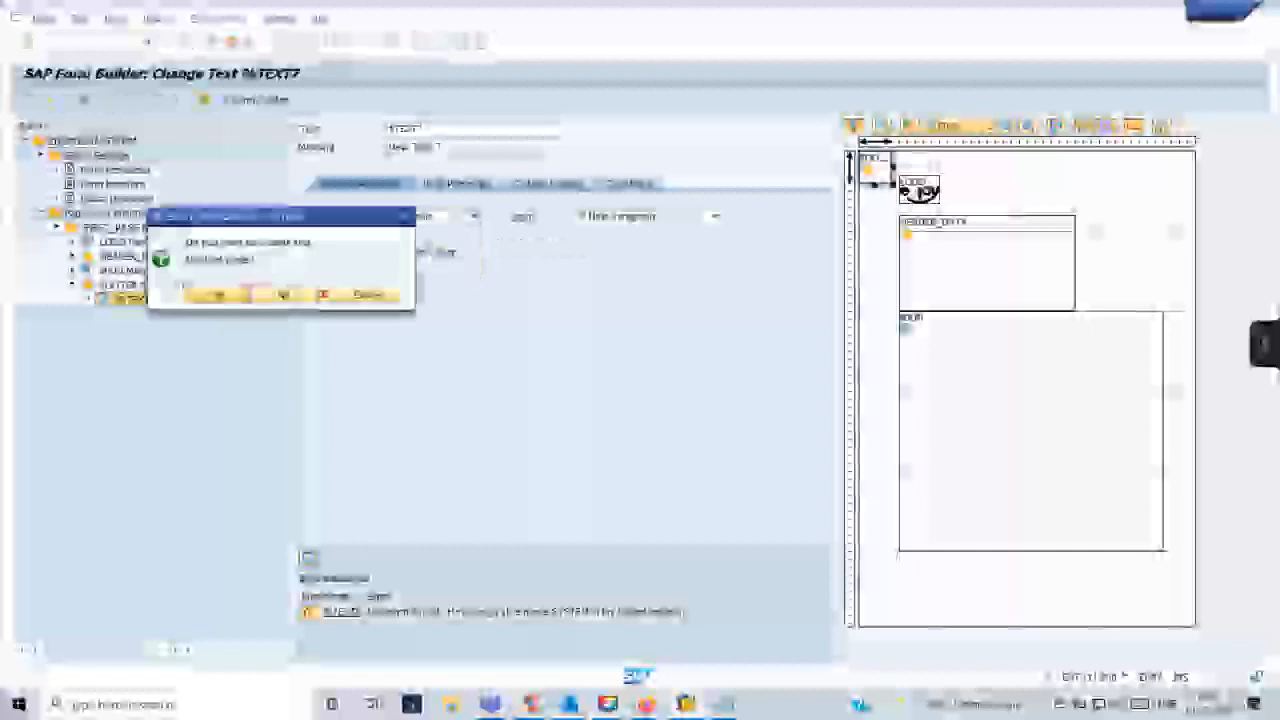
pyautogui.click(232, 294)
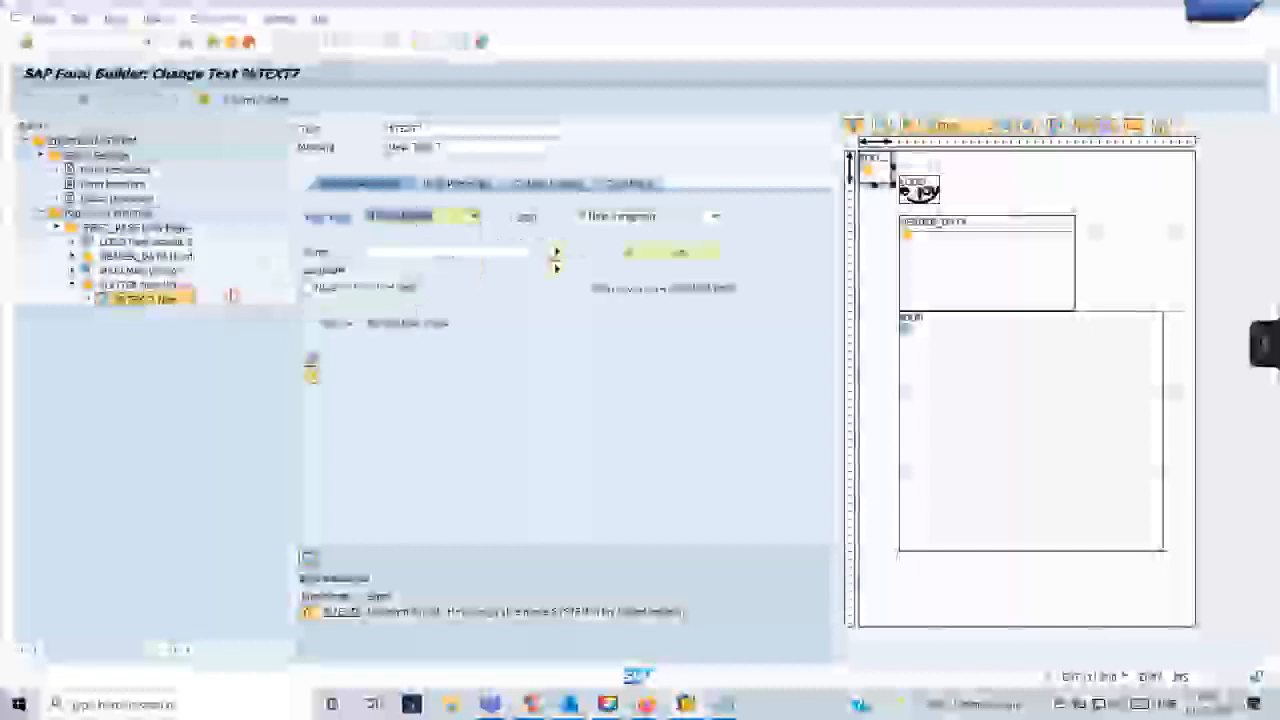
# - Change the footer text node's type to Include Text and confirm the change
pyautogui.click(472, 216)
pyautogui.click(435, 265)
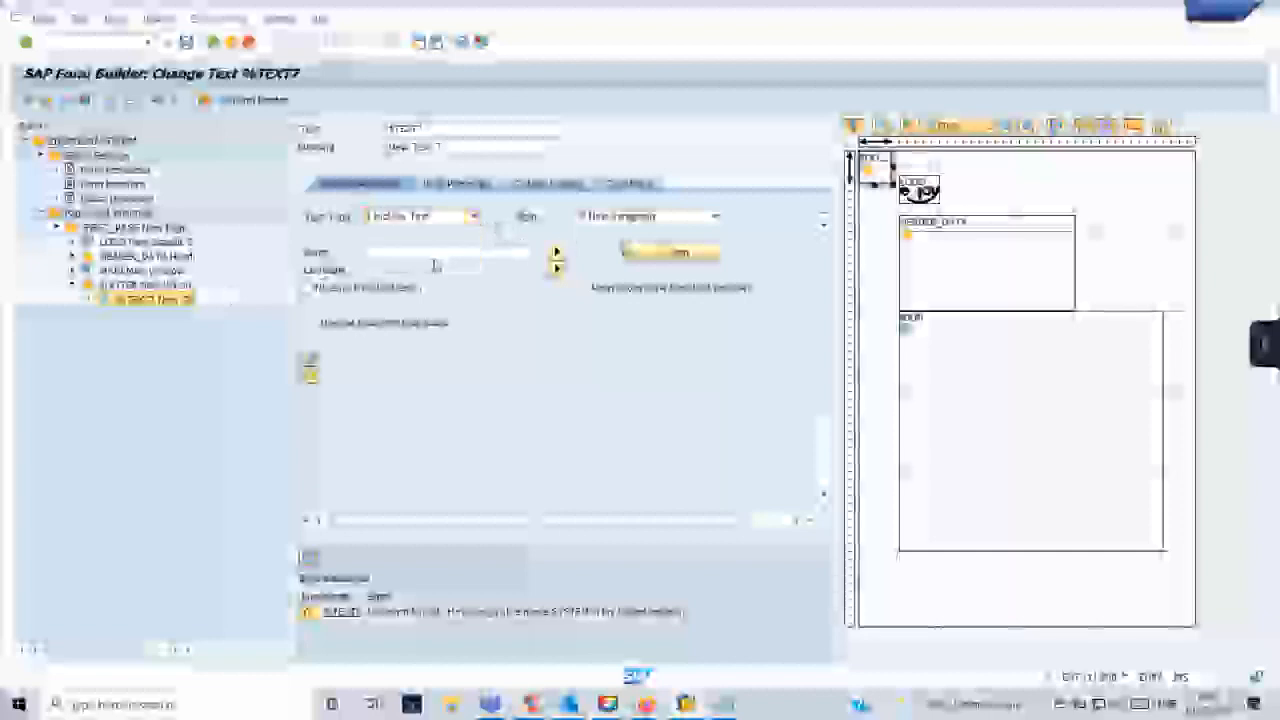
pyautogui.click(220, 292)
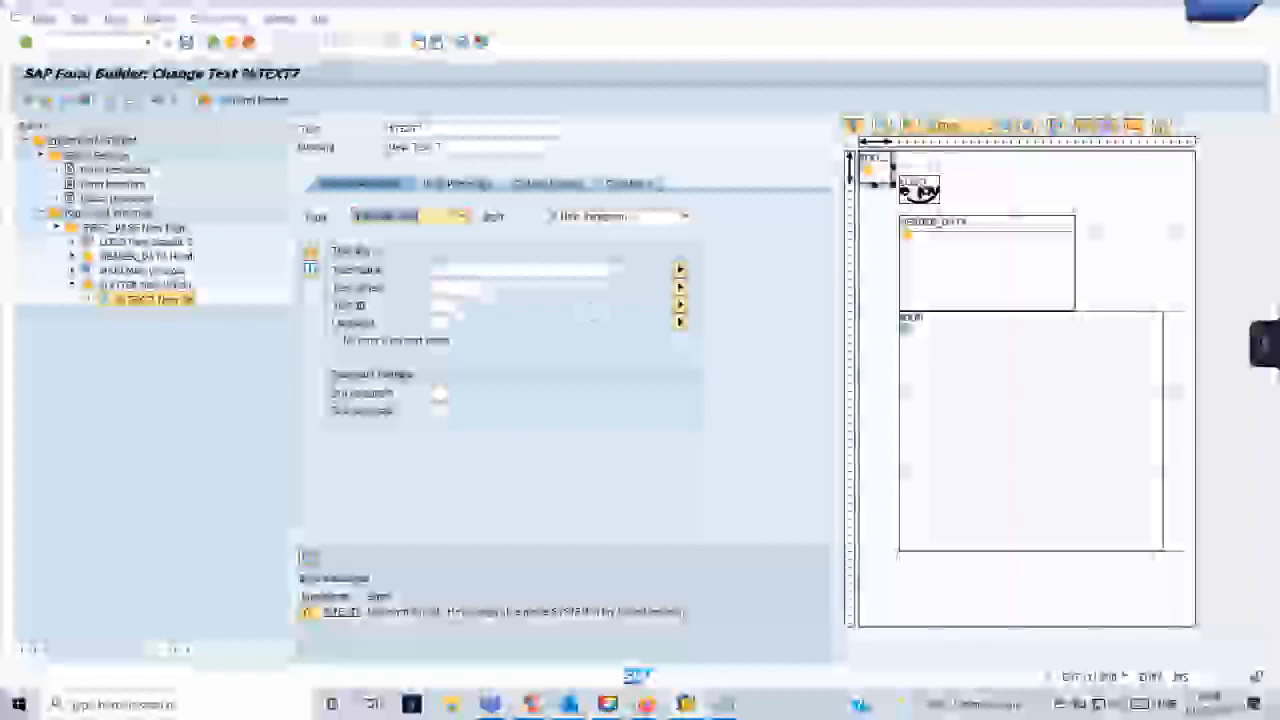
# - Set the include text's name to ZDEMOST and its text ID to ST, checking the list of possible IDs
pyautogui.click(456, 269)
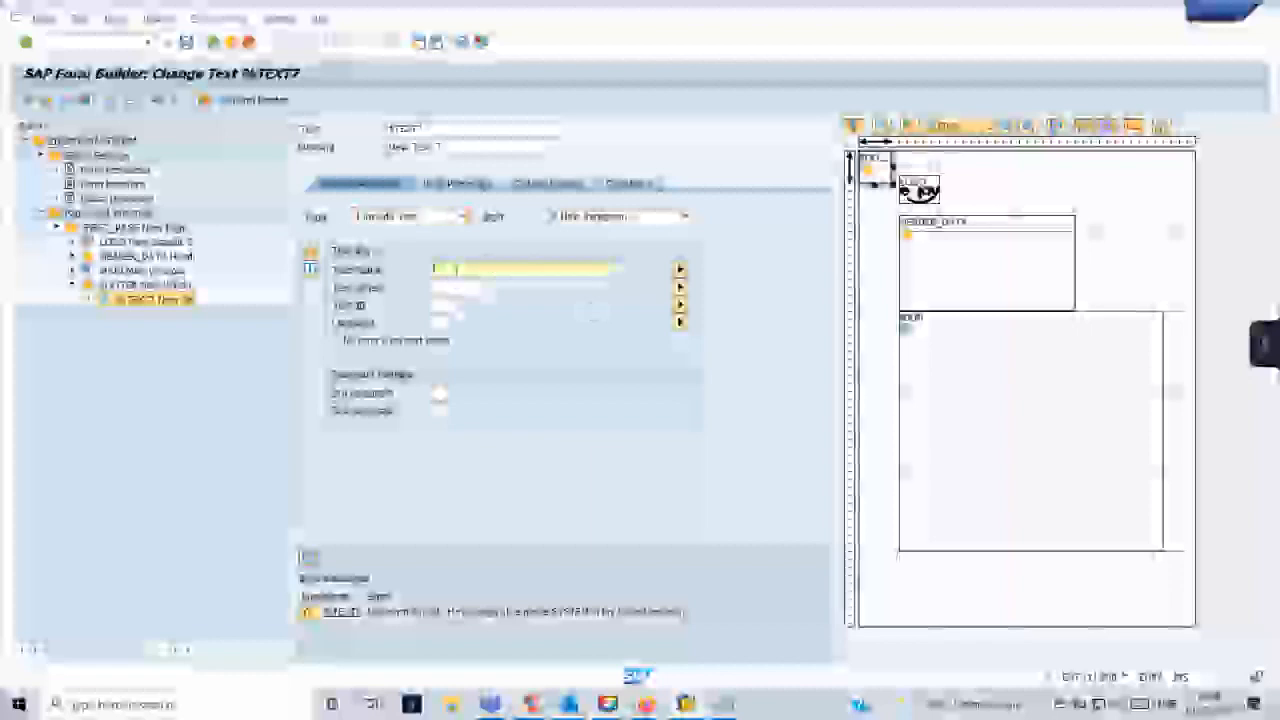
pyautogui.hotkey('ctrl', 'v')
pyautogui.click(450, 305)
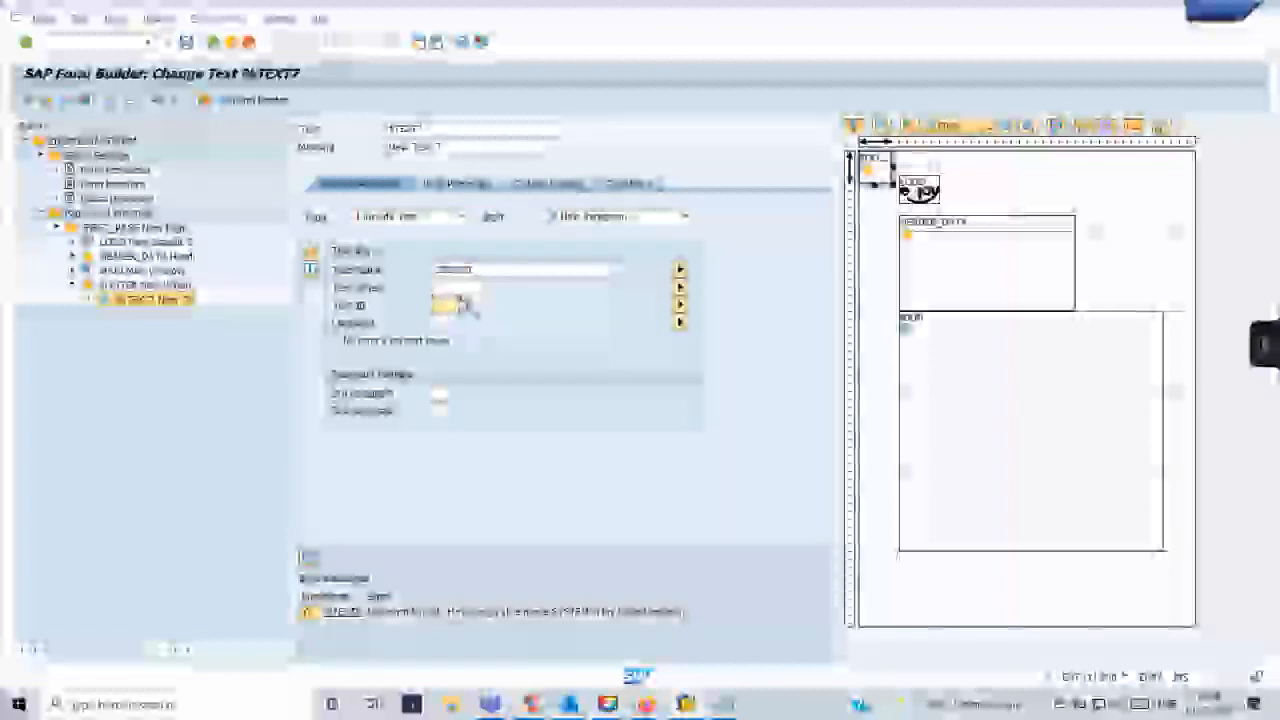
pyautogui.press('F4')
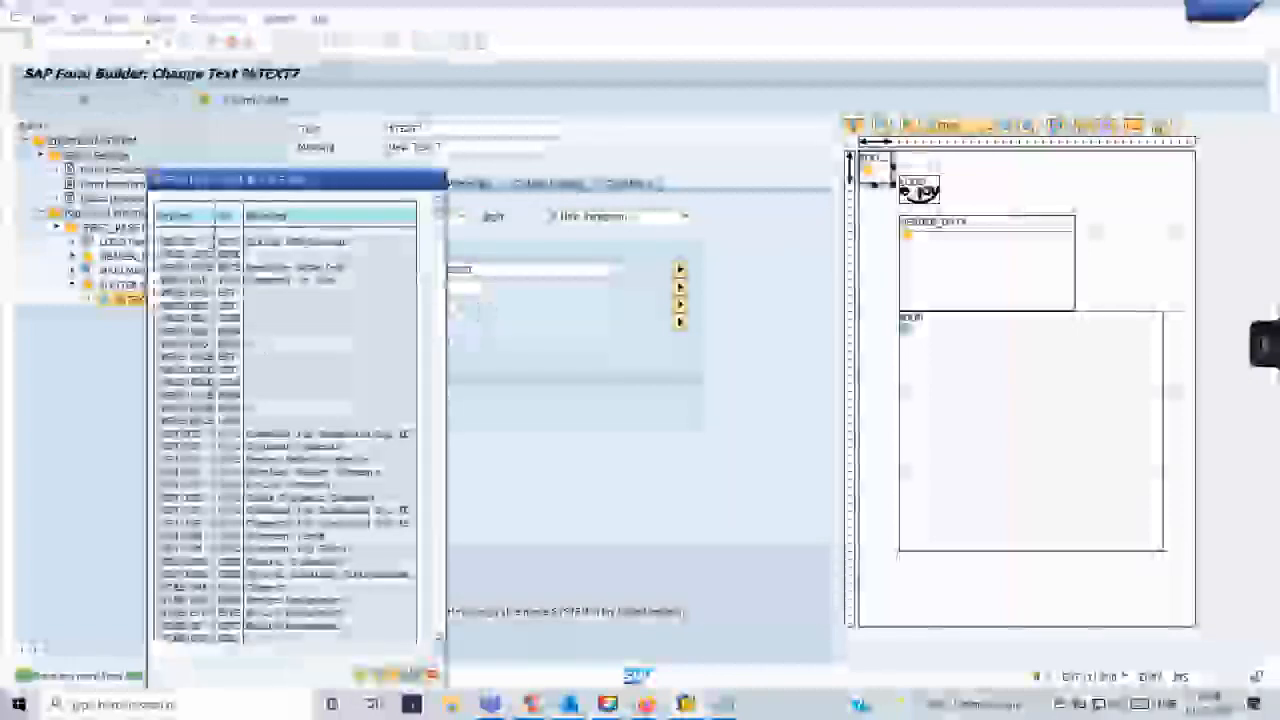
pyautogui.scroll(-4, 286, 430)
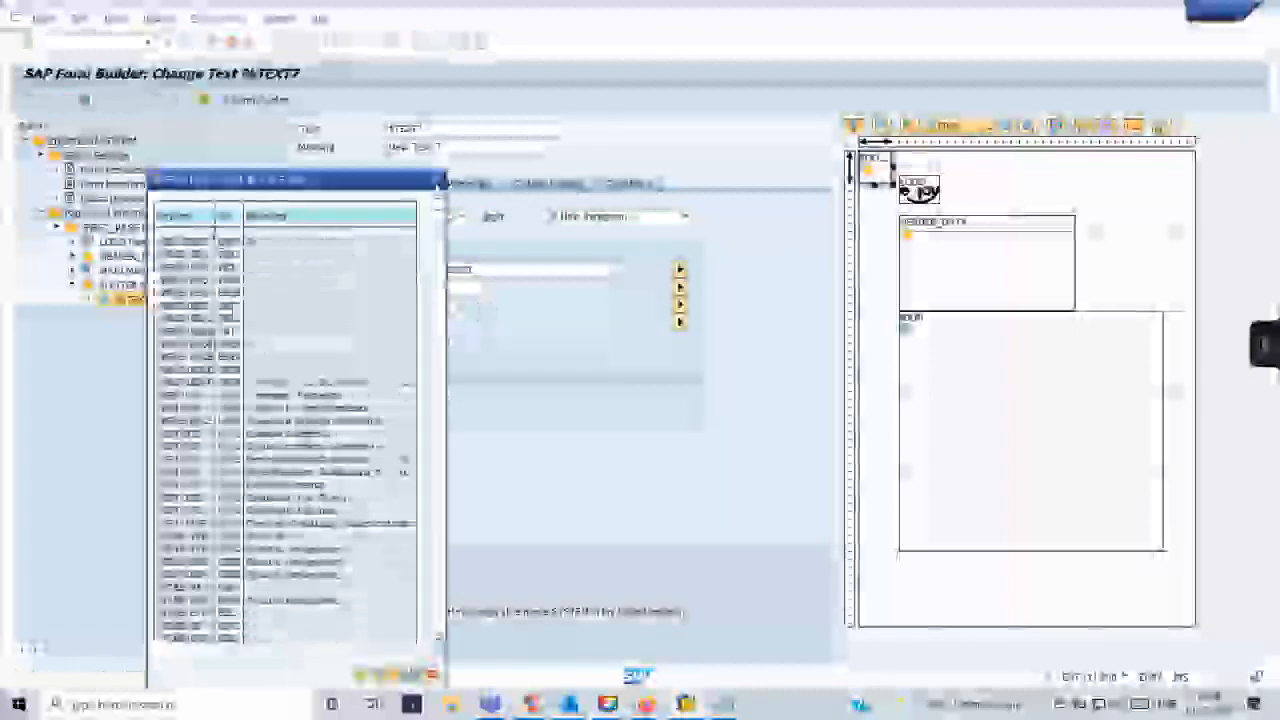
pyautogui.click(438, 181)
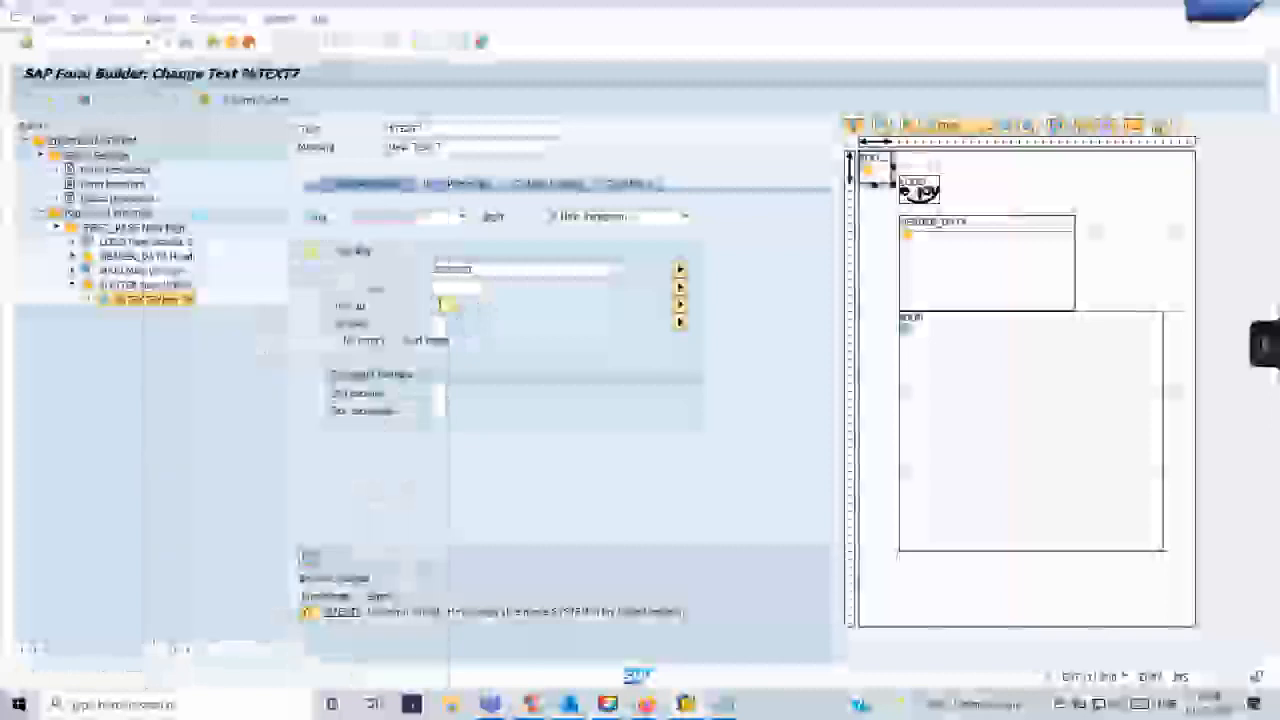
pyautogui.press('Return')
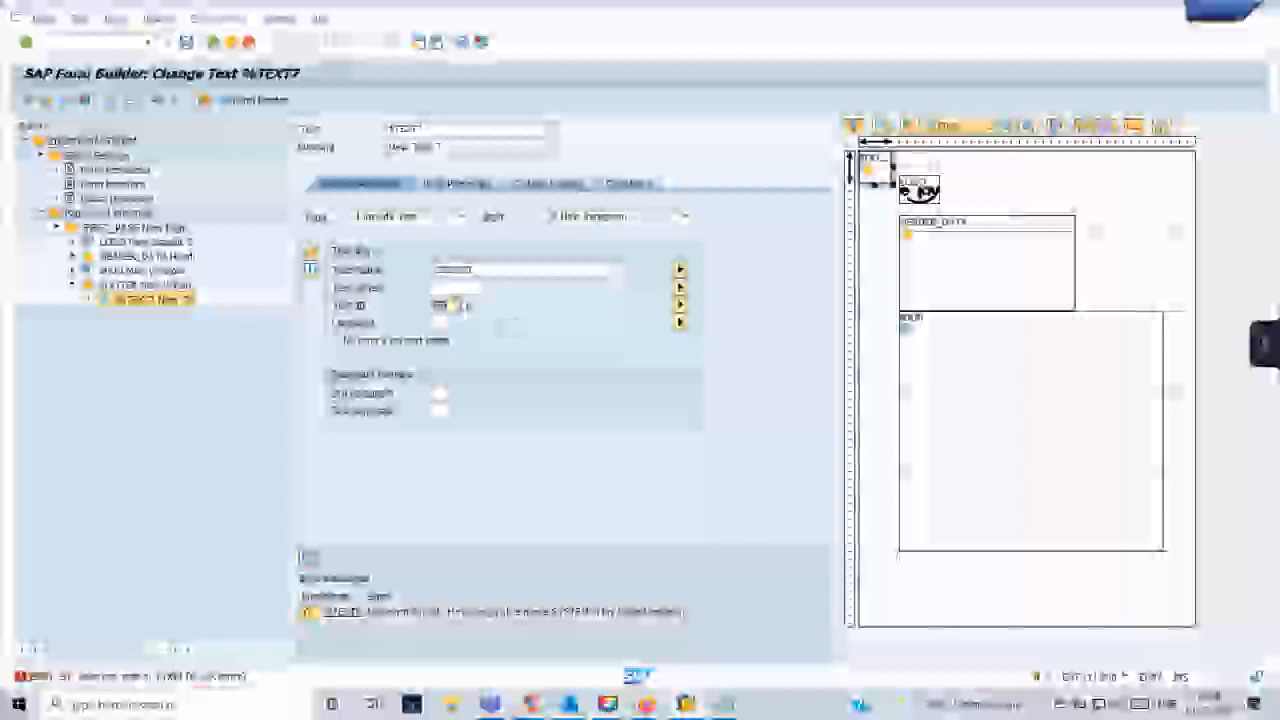
# - Look through the list of possible text objects for the include text and close it
pyautogui.click(456, 289)
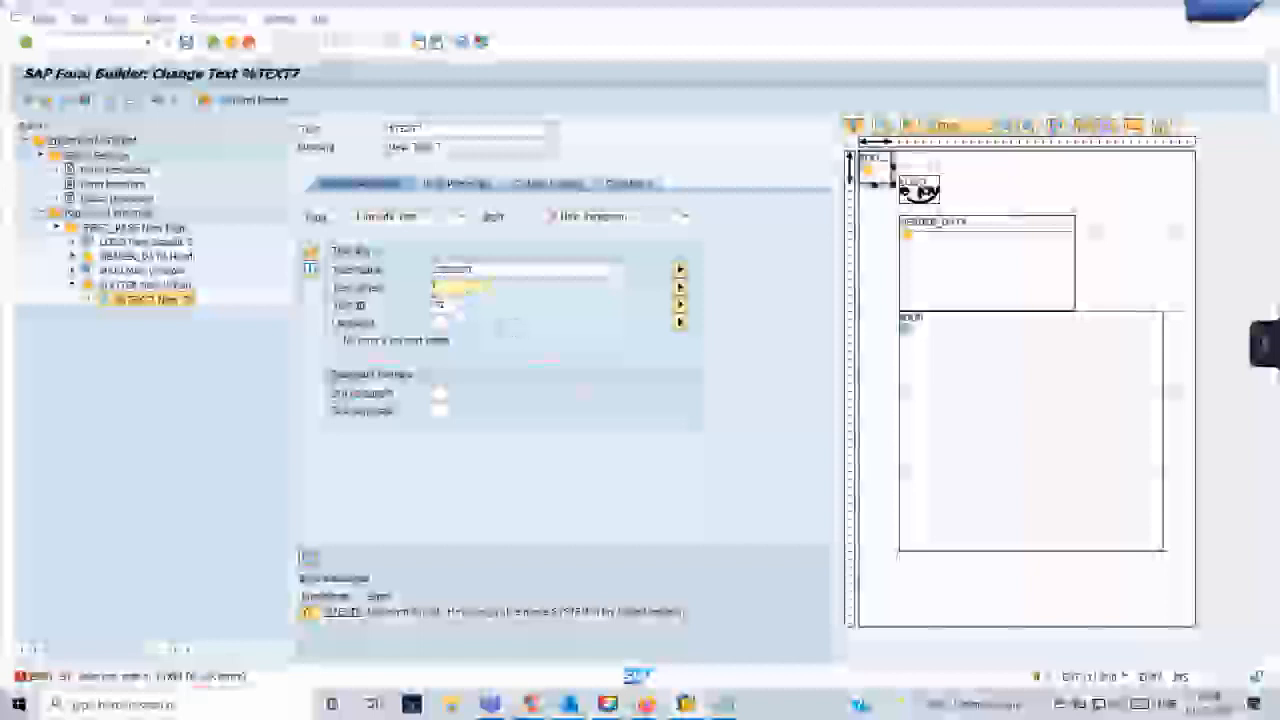
pyautogui.click(460, 305)
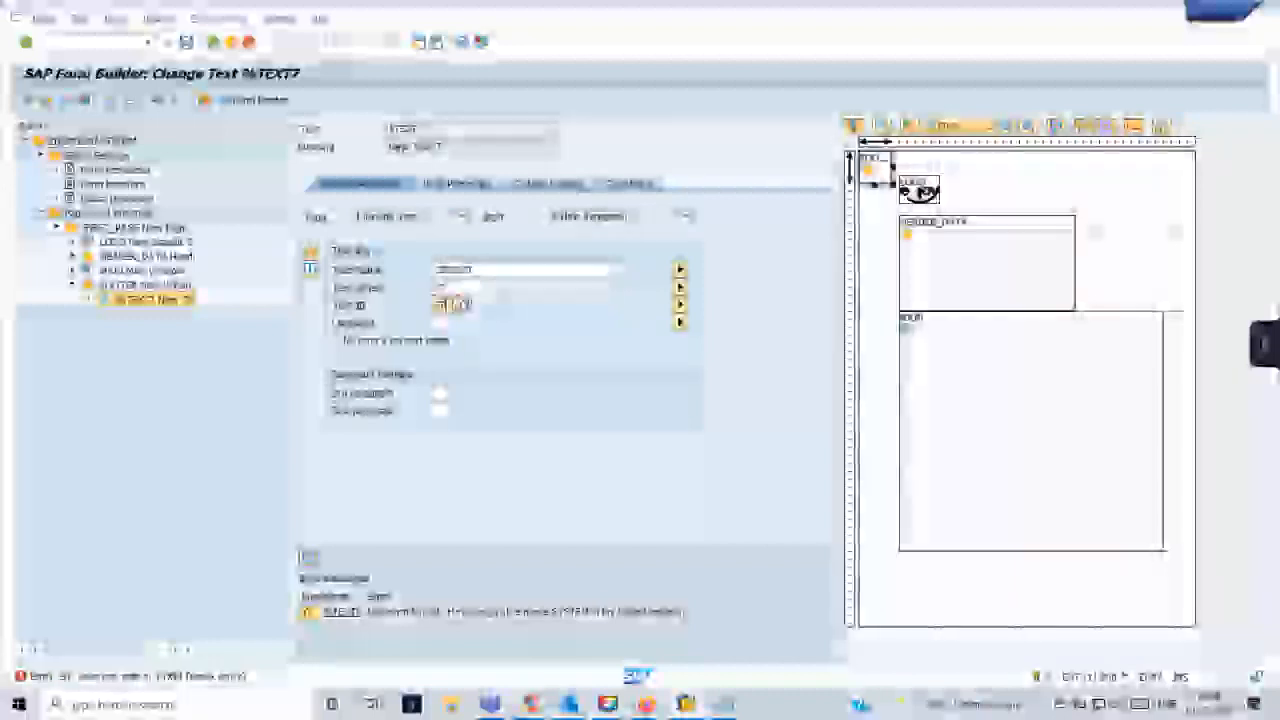
pyautogui.click(482, 289)
pyautogui.press('F4')
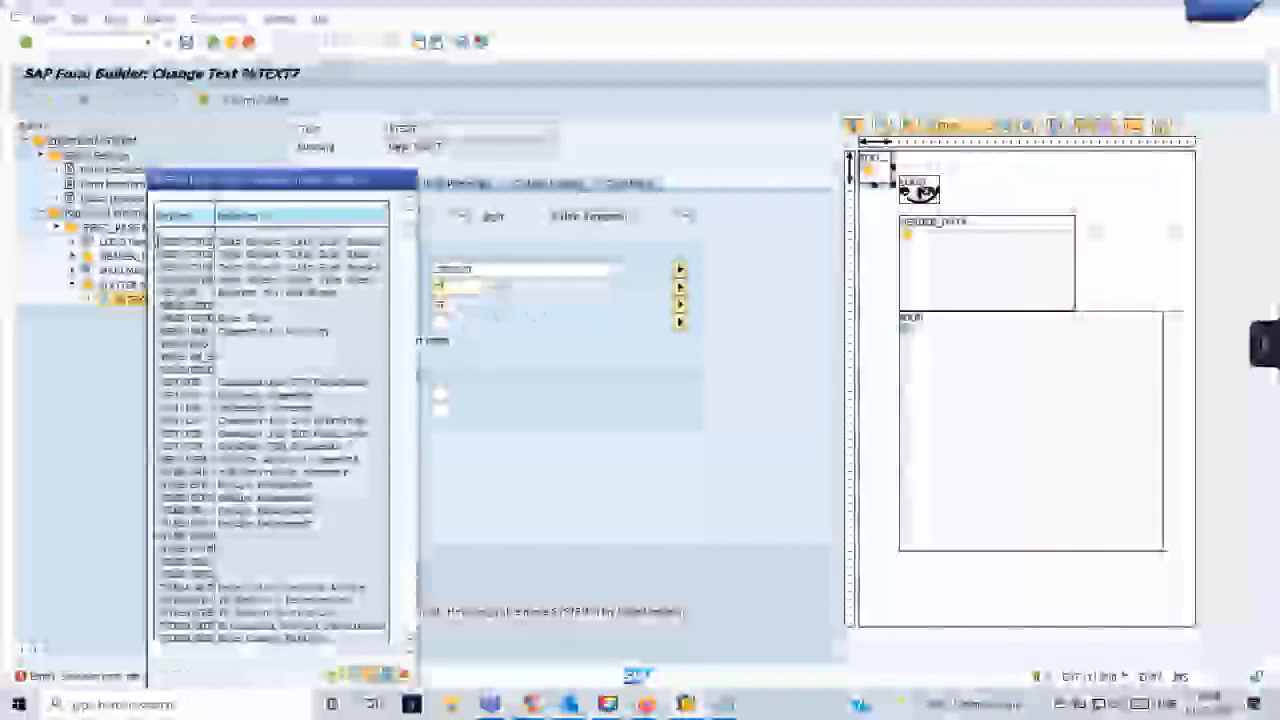
pyautogui.scroll(-2, 321, 310)
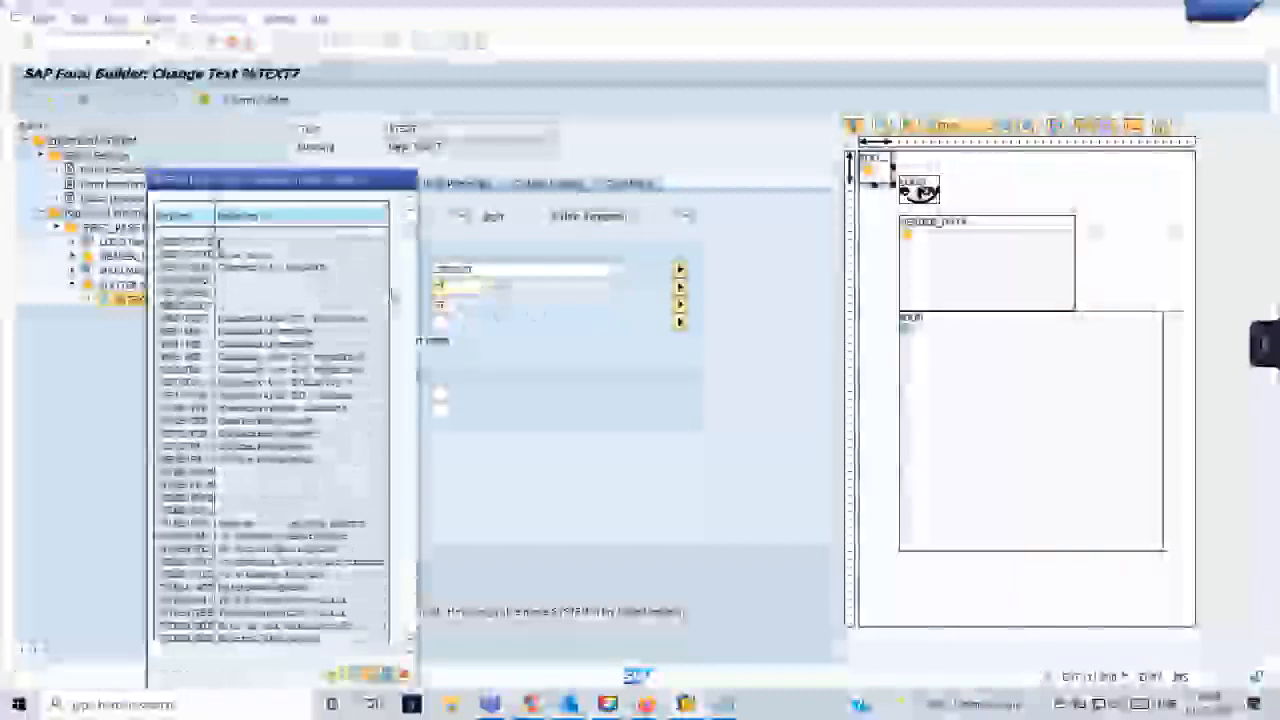
pyautogui.click(408, 182)
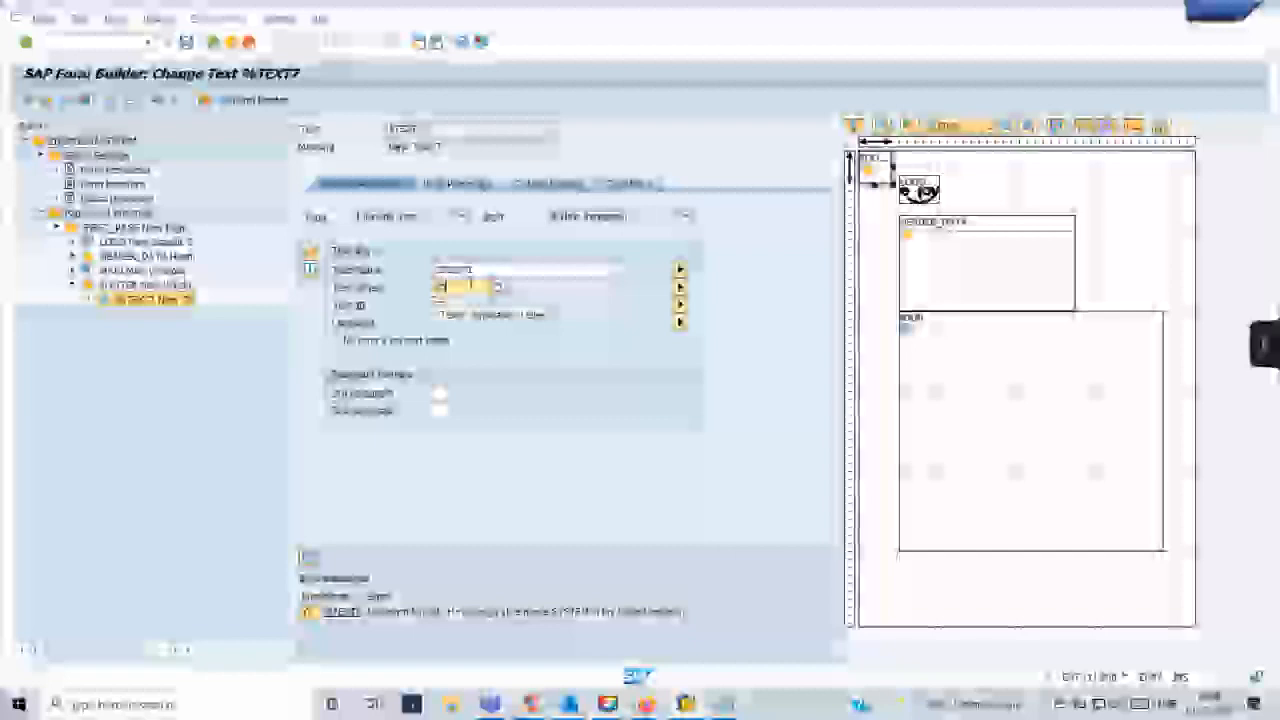
# - Set the footer include text's text object to TEXT and check the node
pyautogui.write('t')
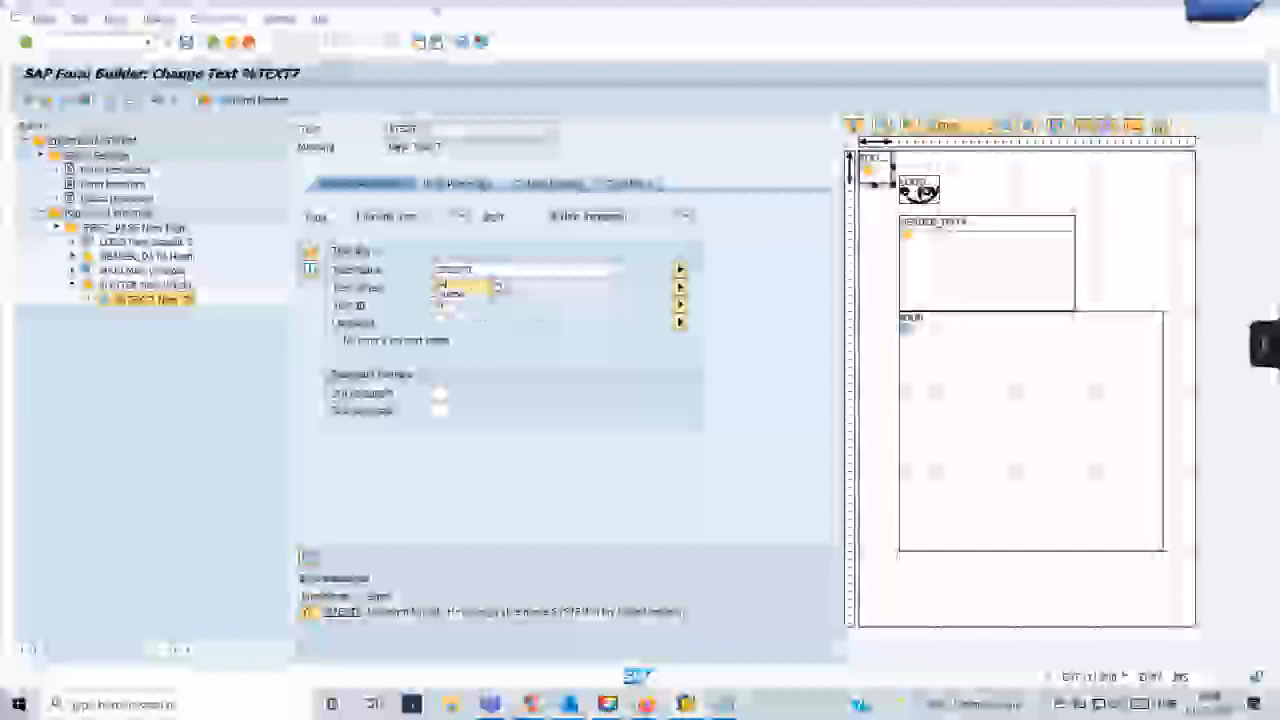
pyautogui.write('e')
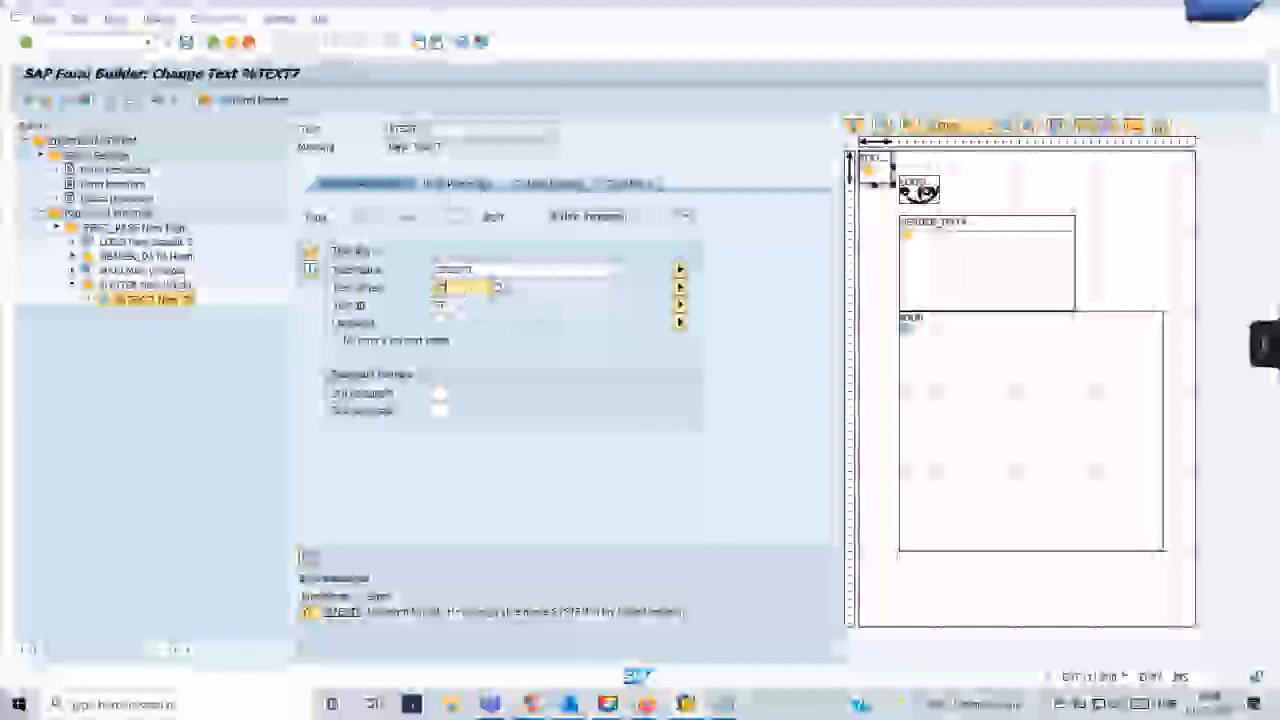
pyautogui.press('BackSpace')
pyautogui.press('BackSpace')
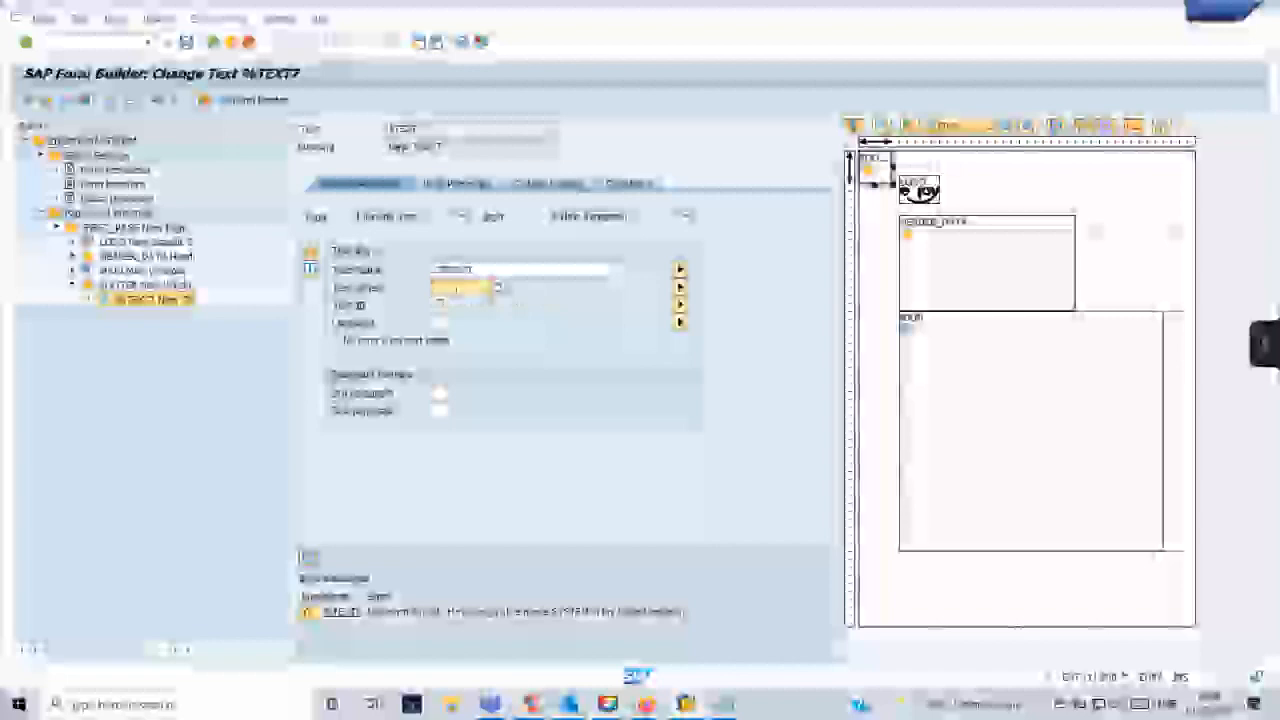
pyautogui.click(457, 288)
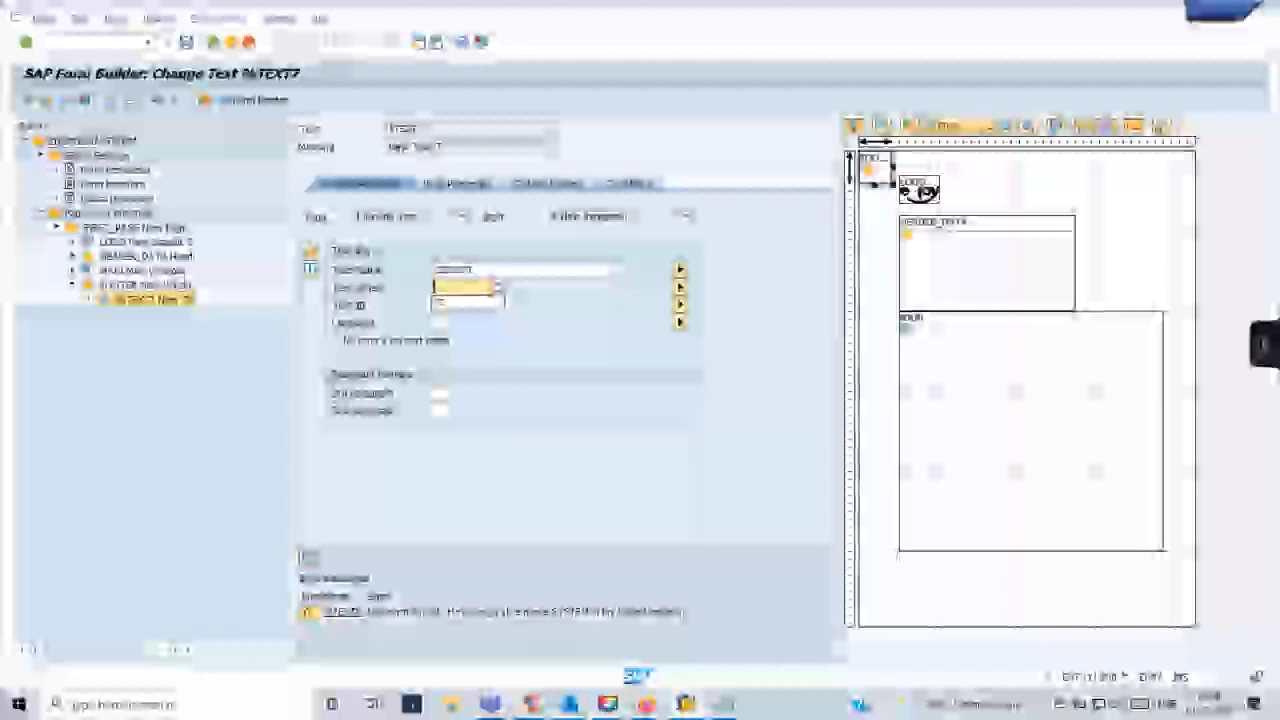
pyautogui.click(457, 302)
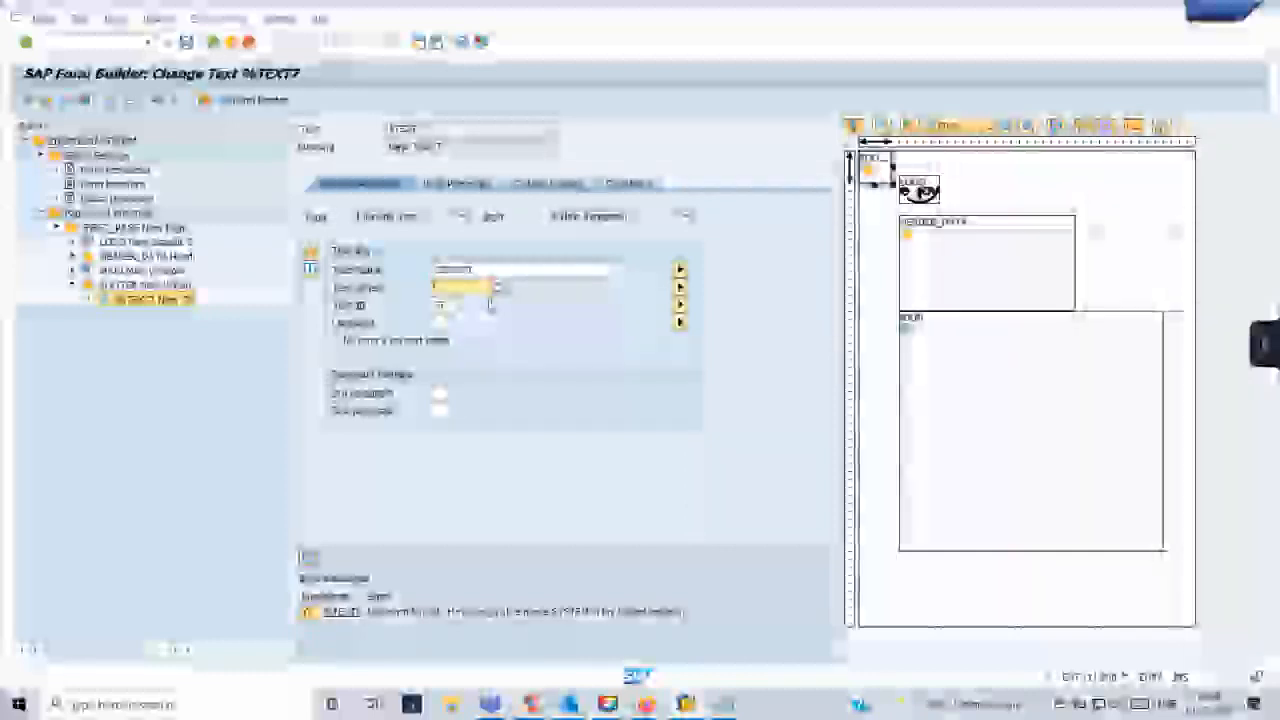
pyautogui.write('TEXT')
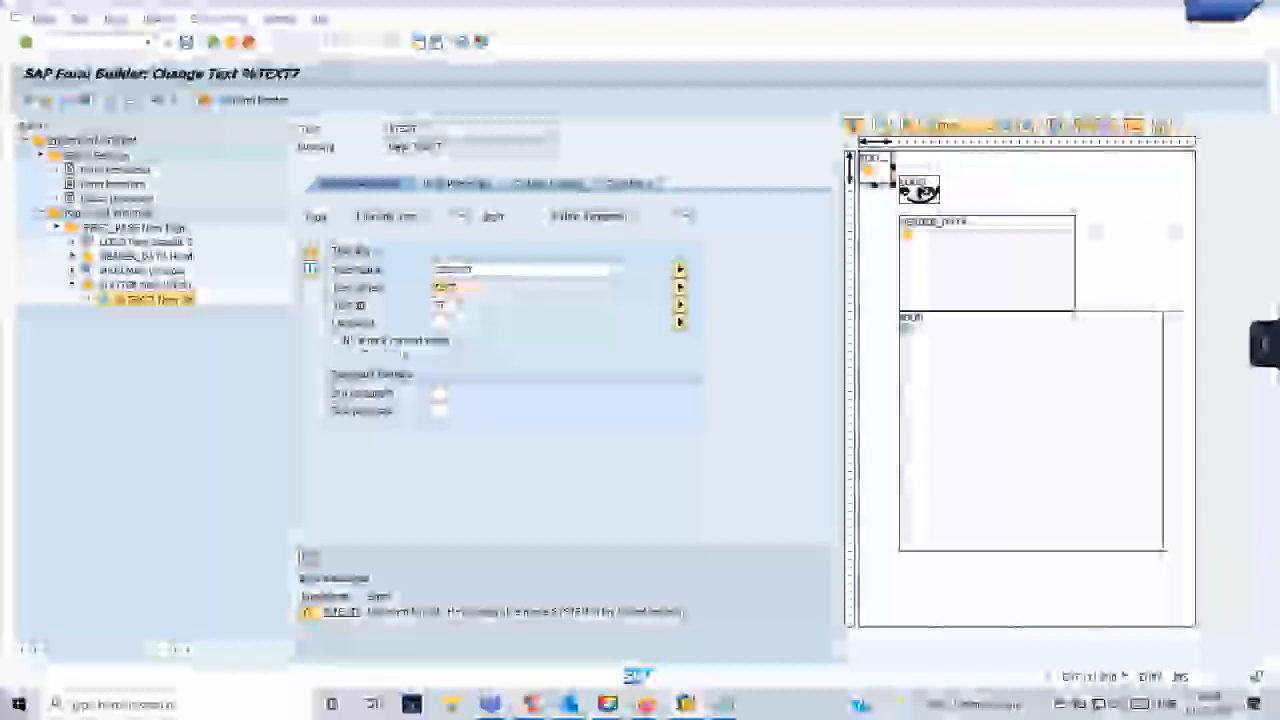
pyautogui.doubleClick(444, 305)
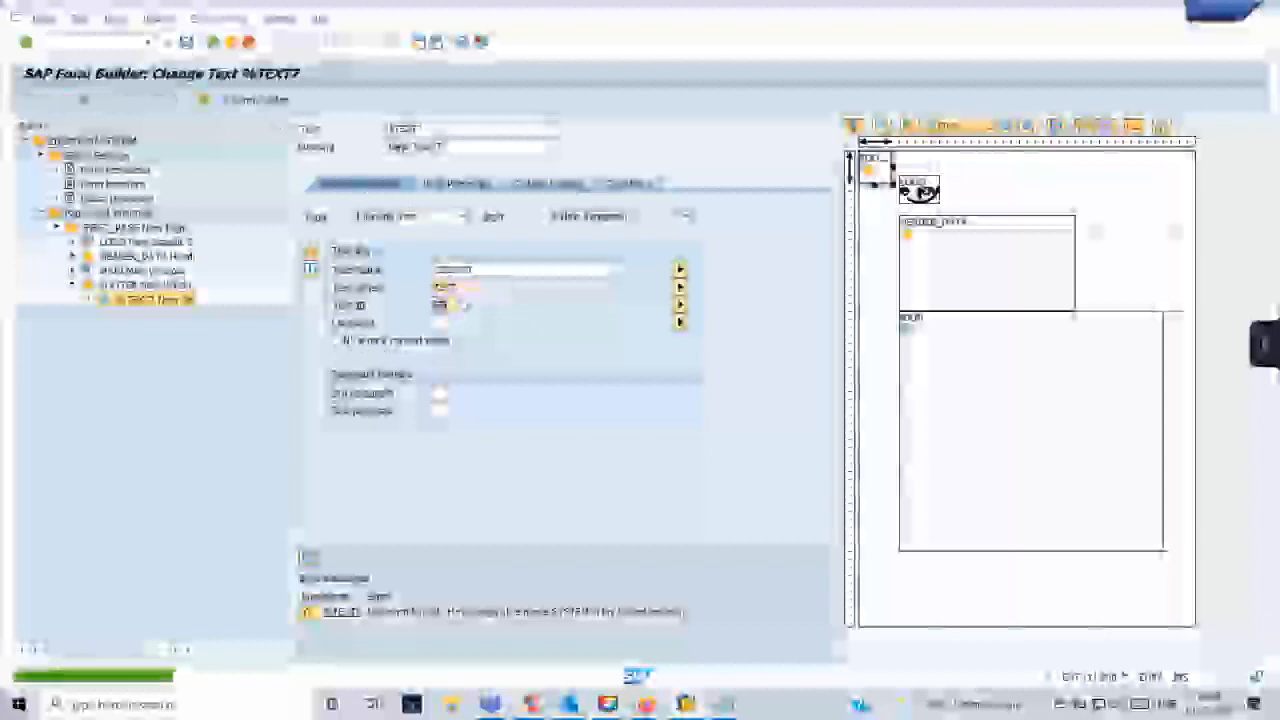
pyautogui.click(48, 102)
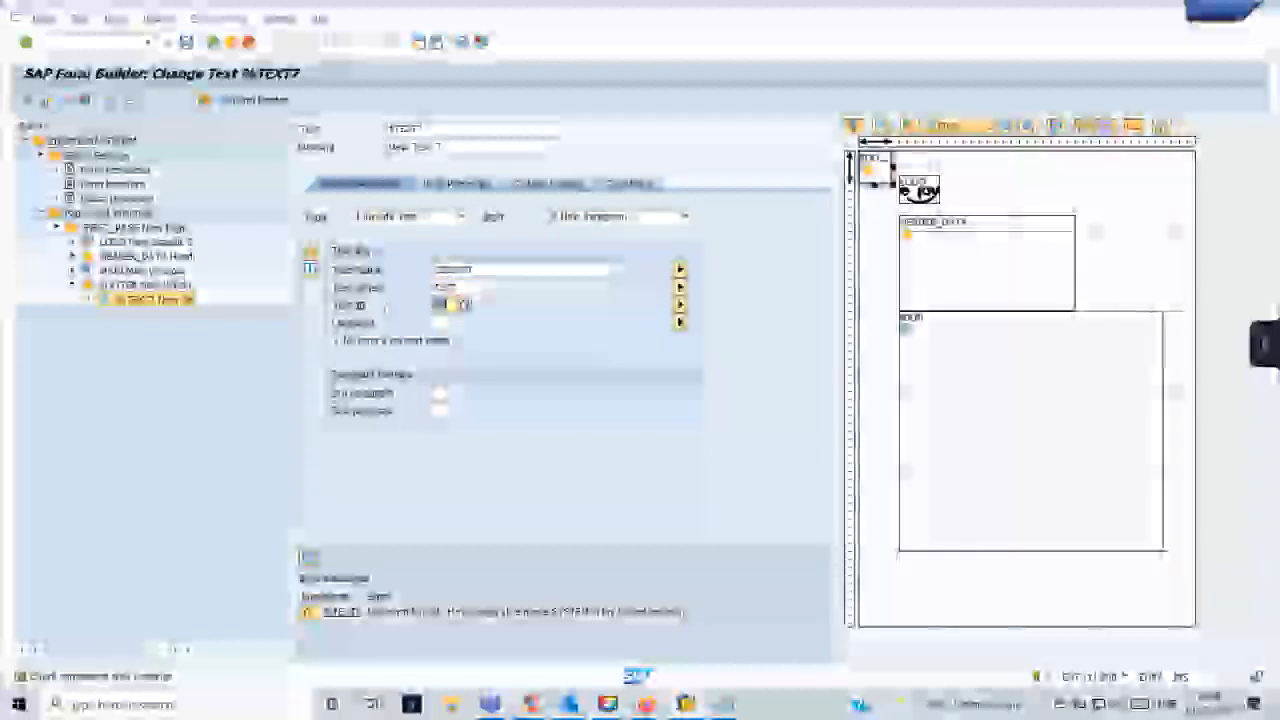
# - In the function module test session, set OBJECT to text and execute the test for the standard text
pyautogui.doubleClick(445, 288)
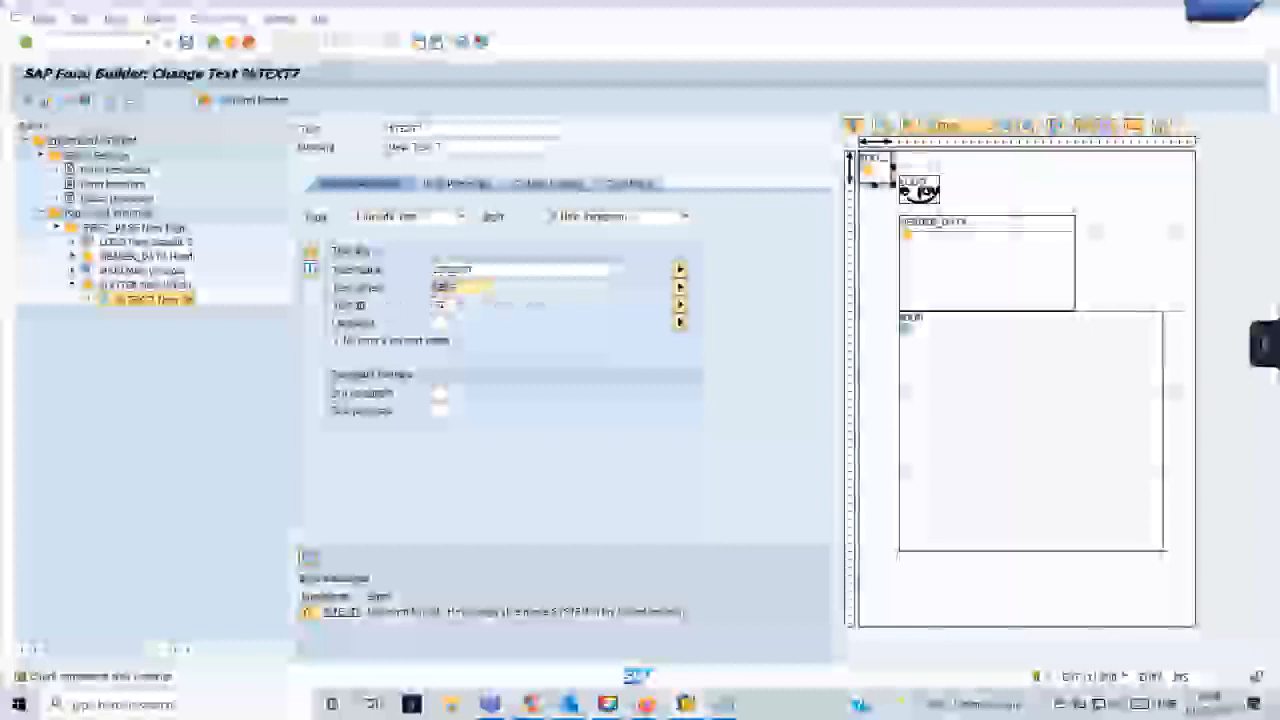
pyautogui.moveTo(686, 704)
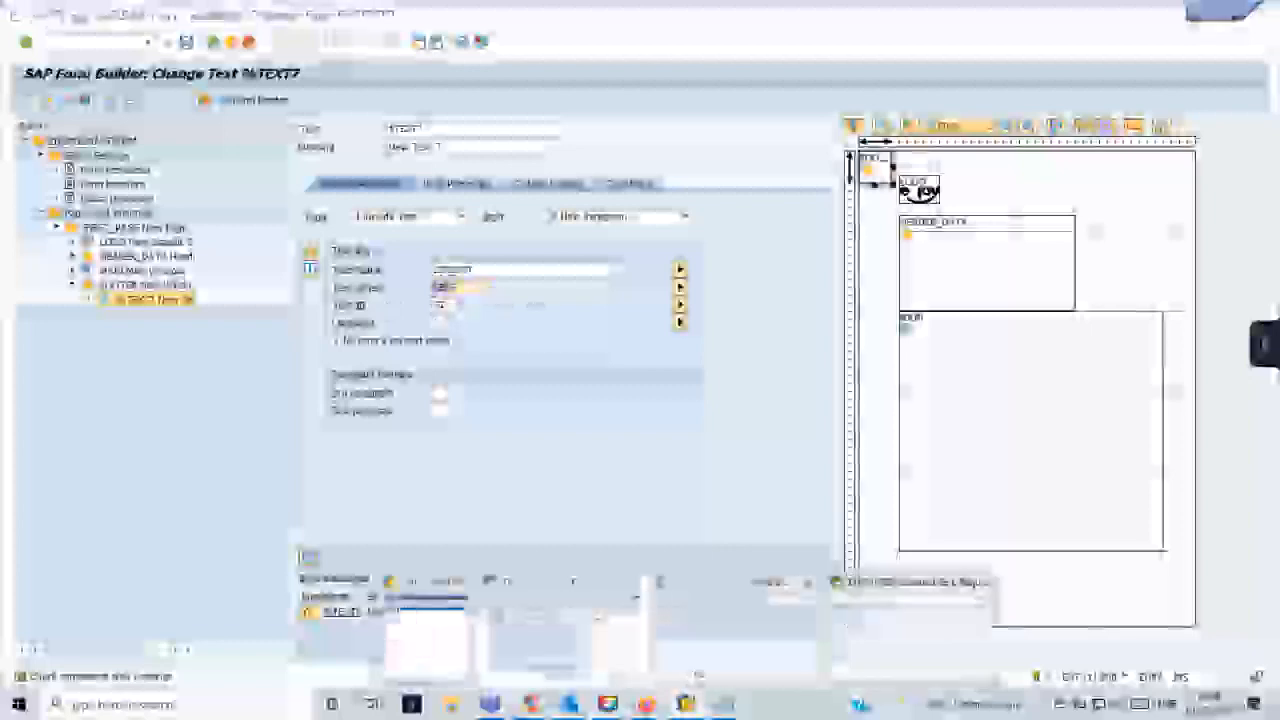
pyautogui.click(692, 626)
pyautogui.click(230, 266)
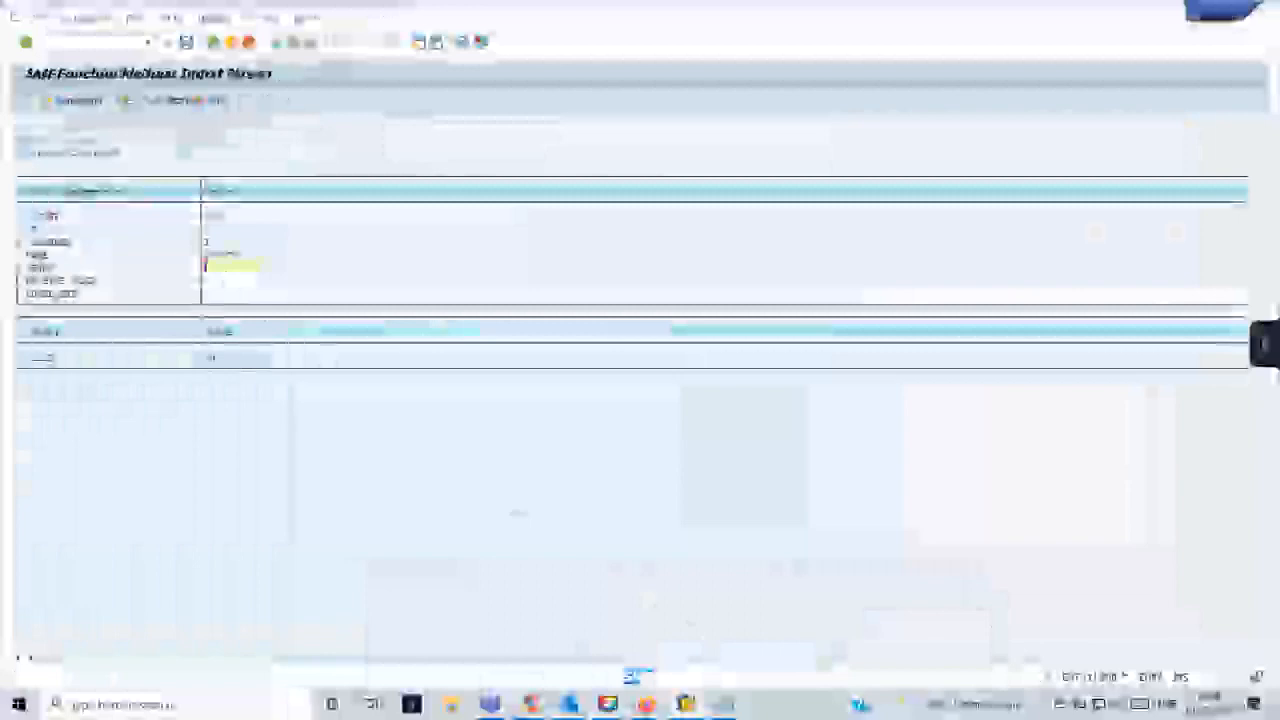
pyautogui.write('text')
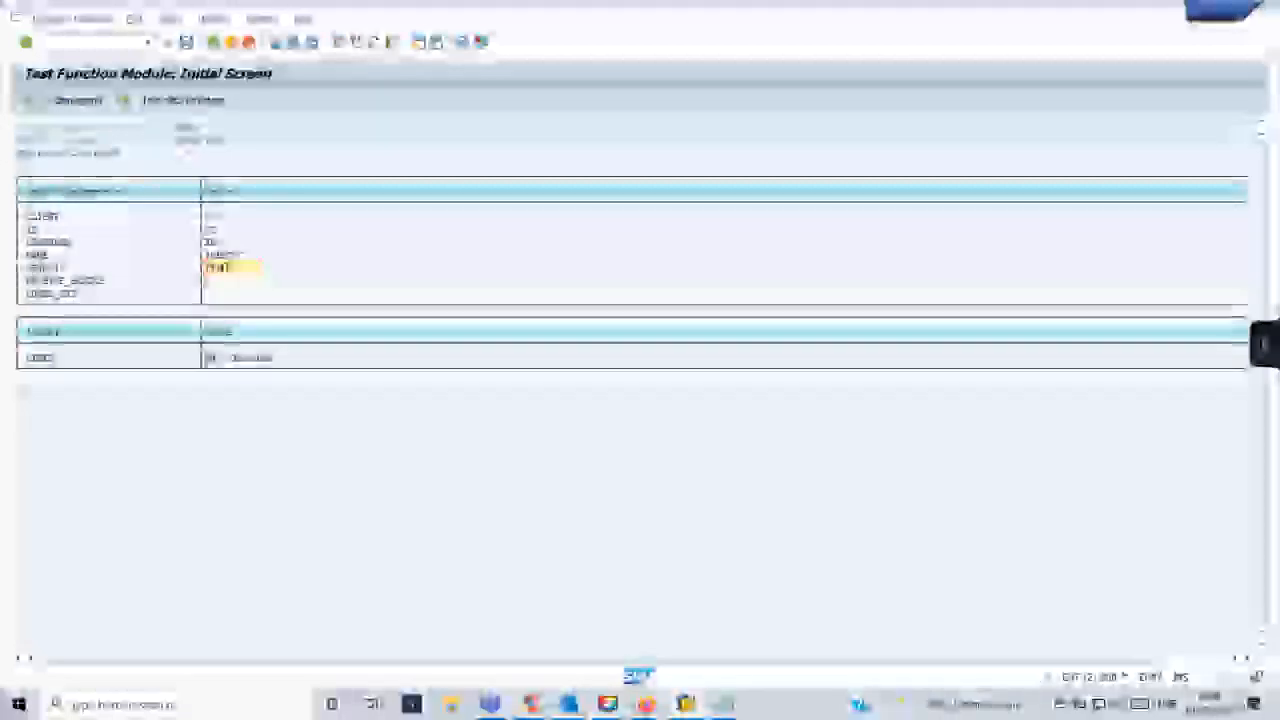
pyautogui.click(28, 102)
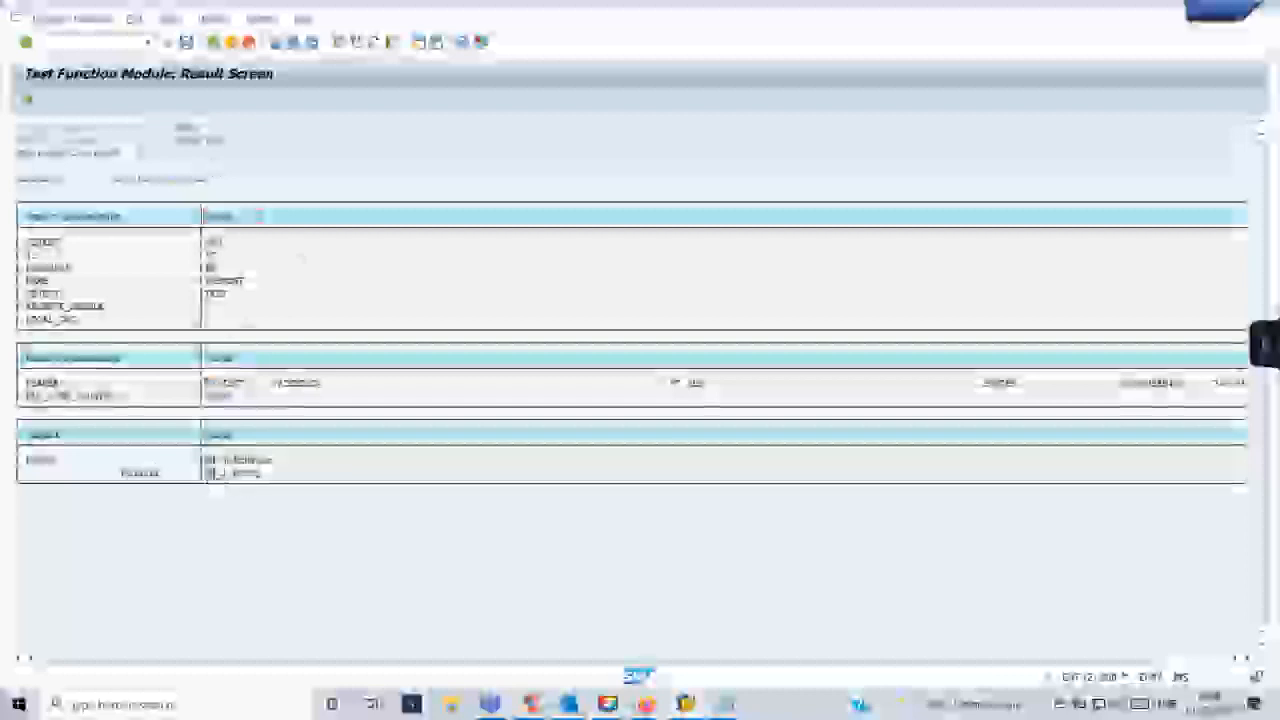
# - Examine the LINES table returned by the function module test, then return to its input parameters
pyautogui.click(248, 476)
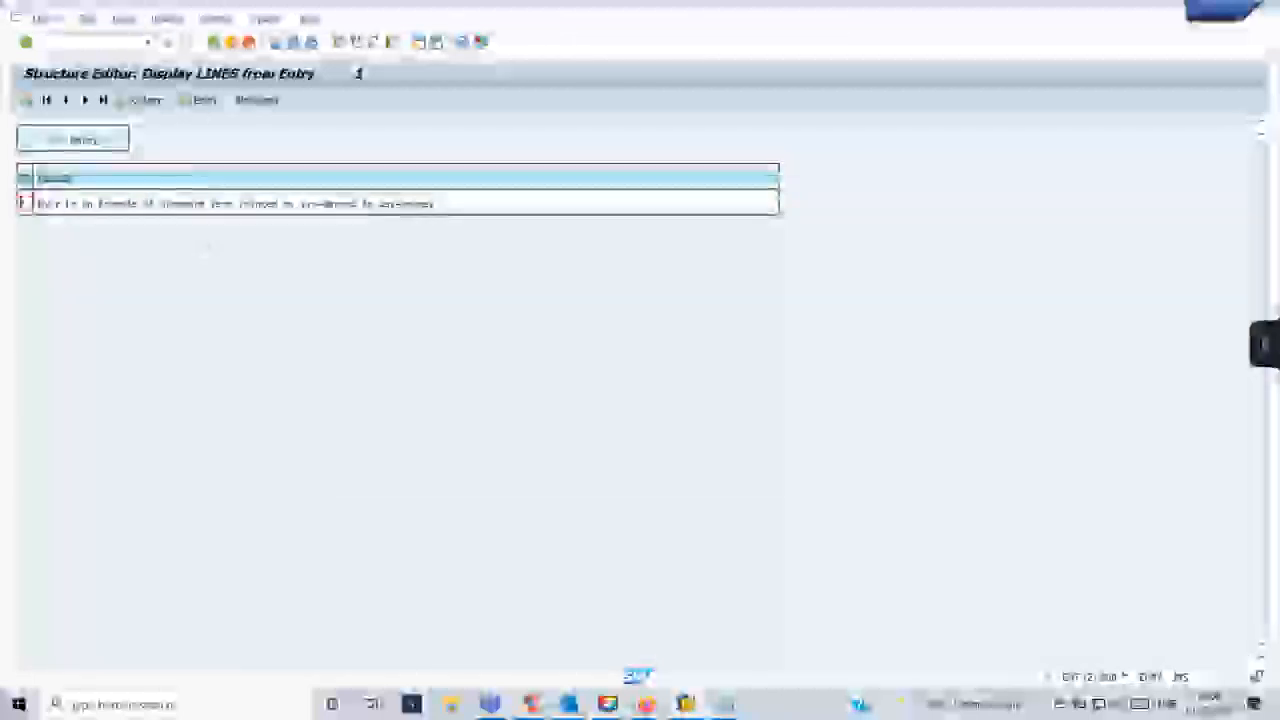
pyautogui.press('F3')
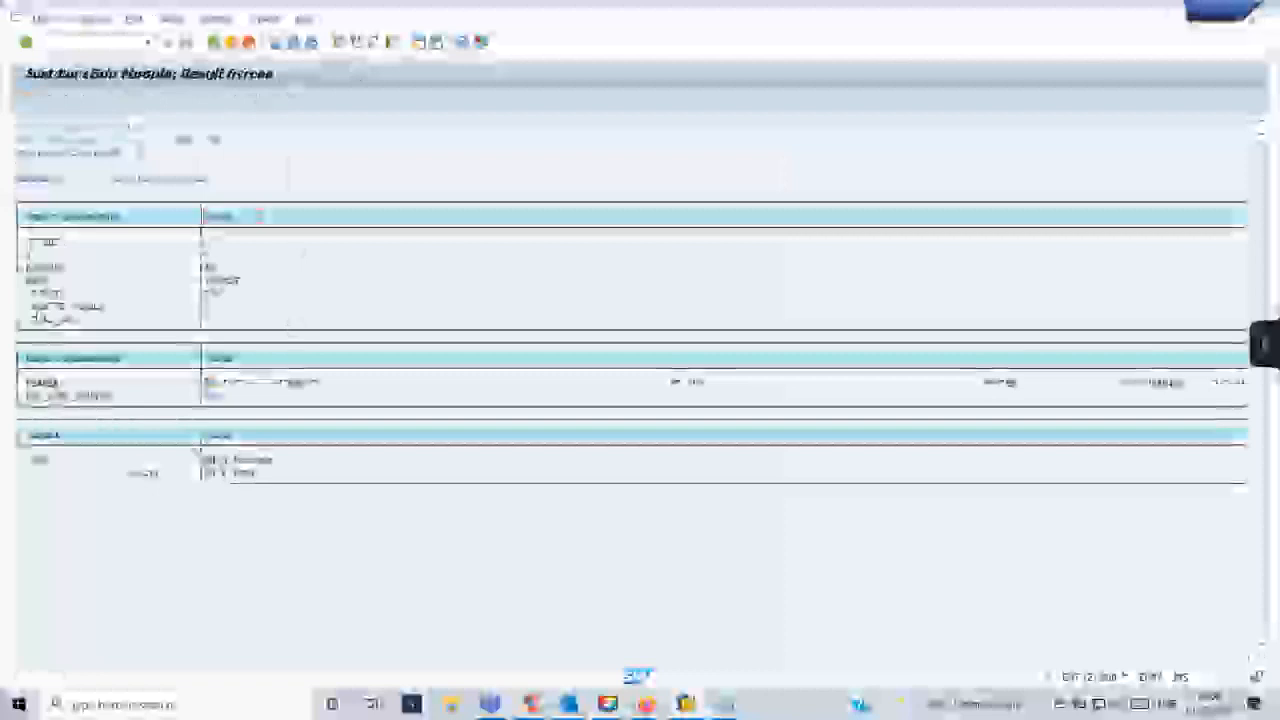
pyautogui.press('F3')
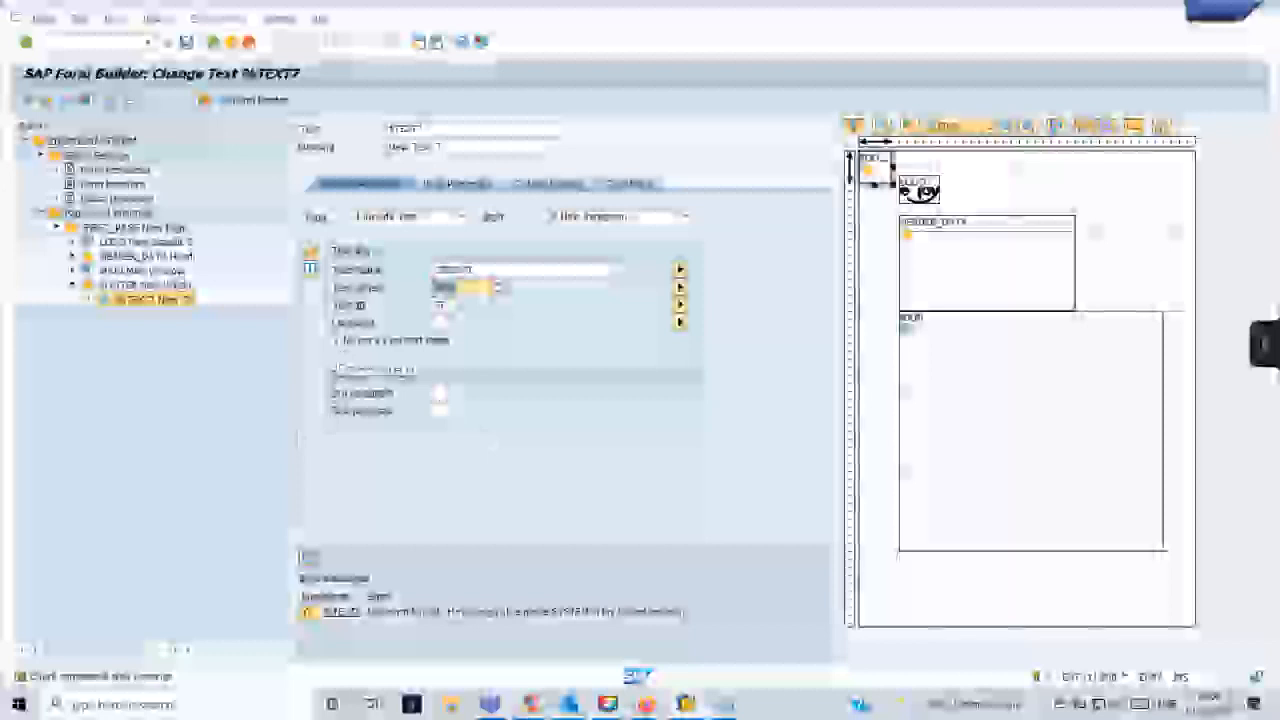
# - Activate the Smart Form and test its generated function module from the Function Builder, requesting a print preview
pyautogui.click(520, 269)
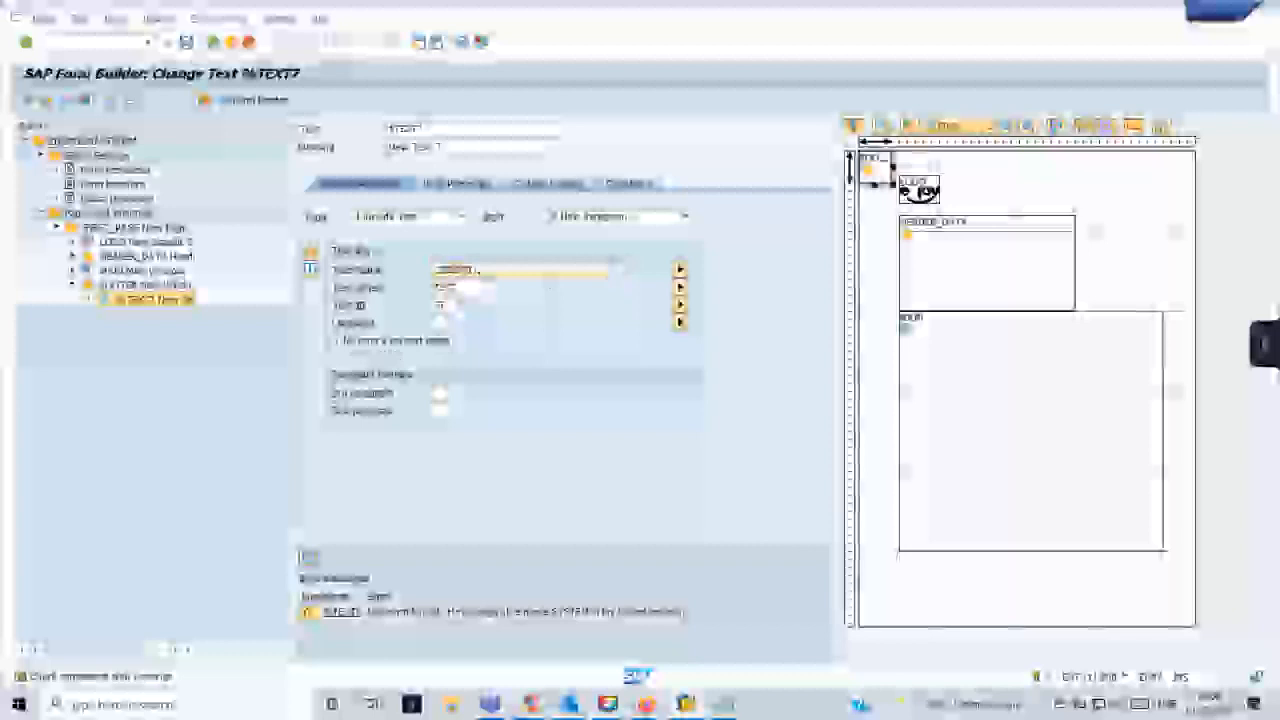
pyautogui.hotkey('ctrl', 'F3')
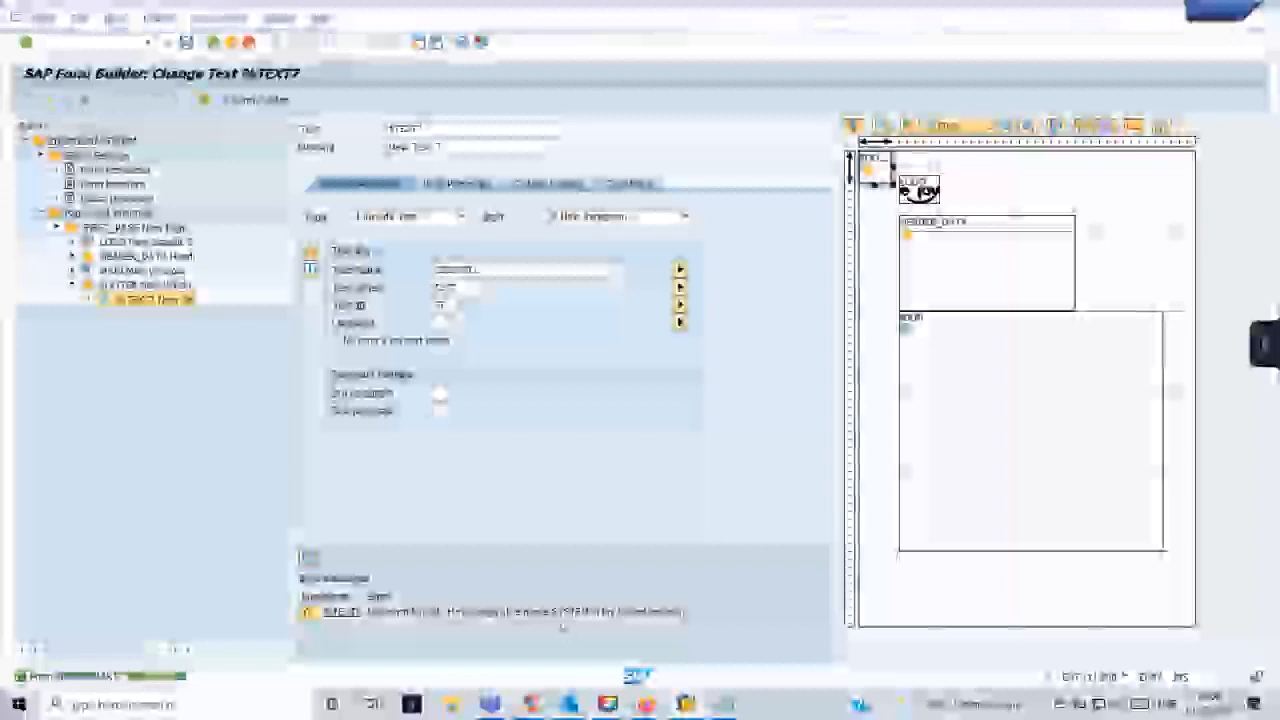
pyautogui.moveTo(682, 706)
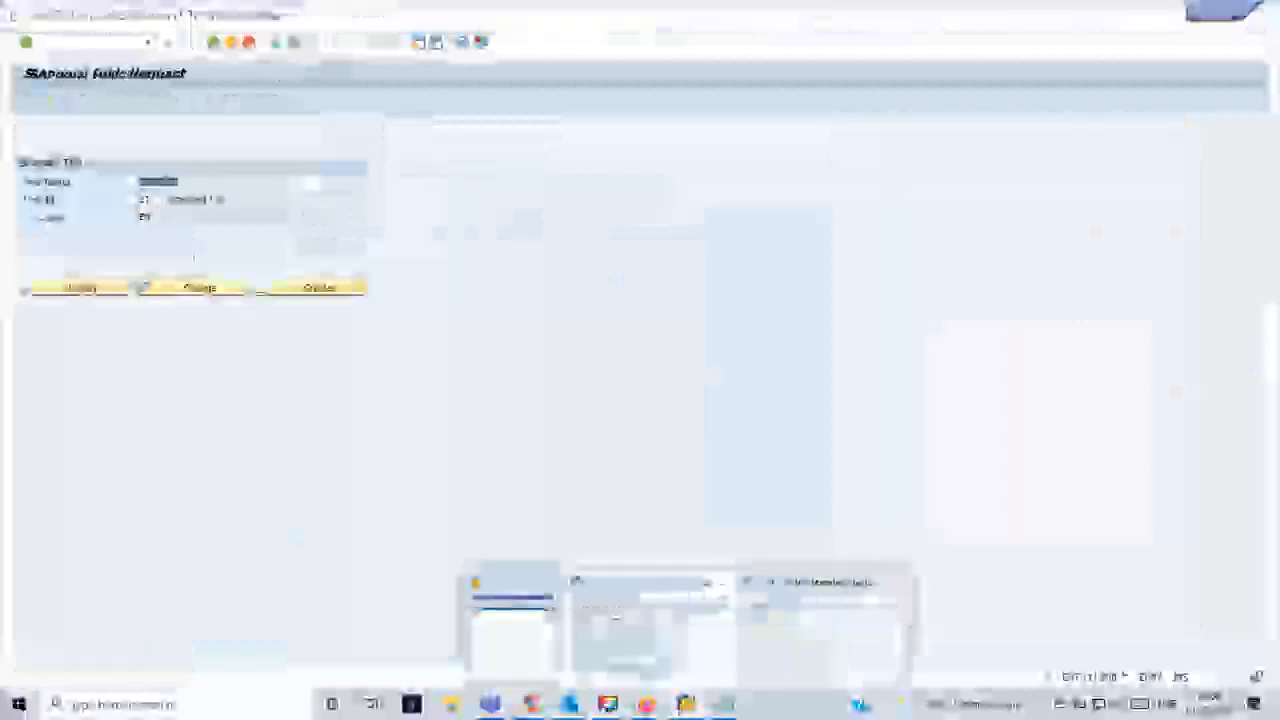
pyautogui.click(650, 625)
pyautogui.click(148, 43)
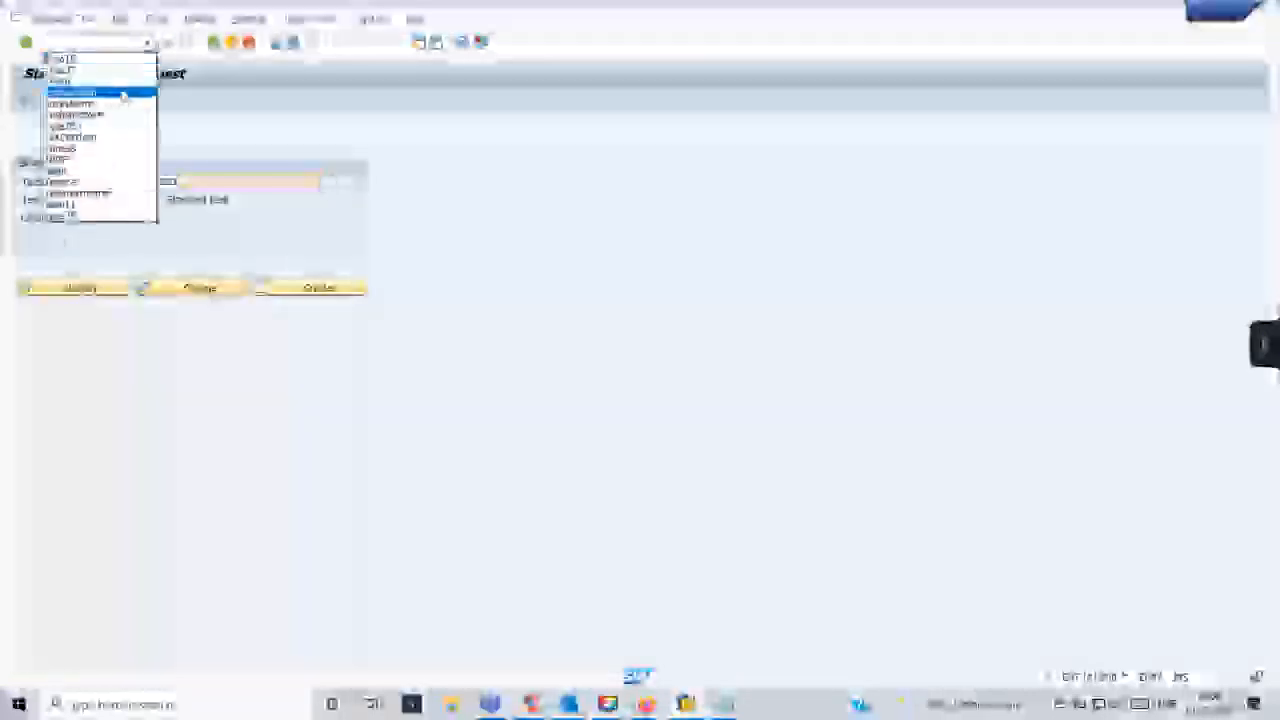
pyautogui.click(122, 95)
pyautogui.press('Return')
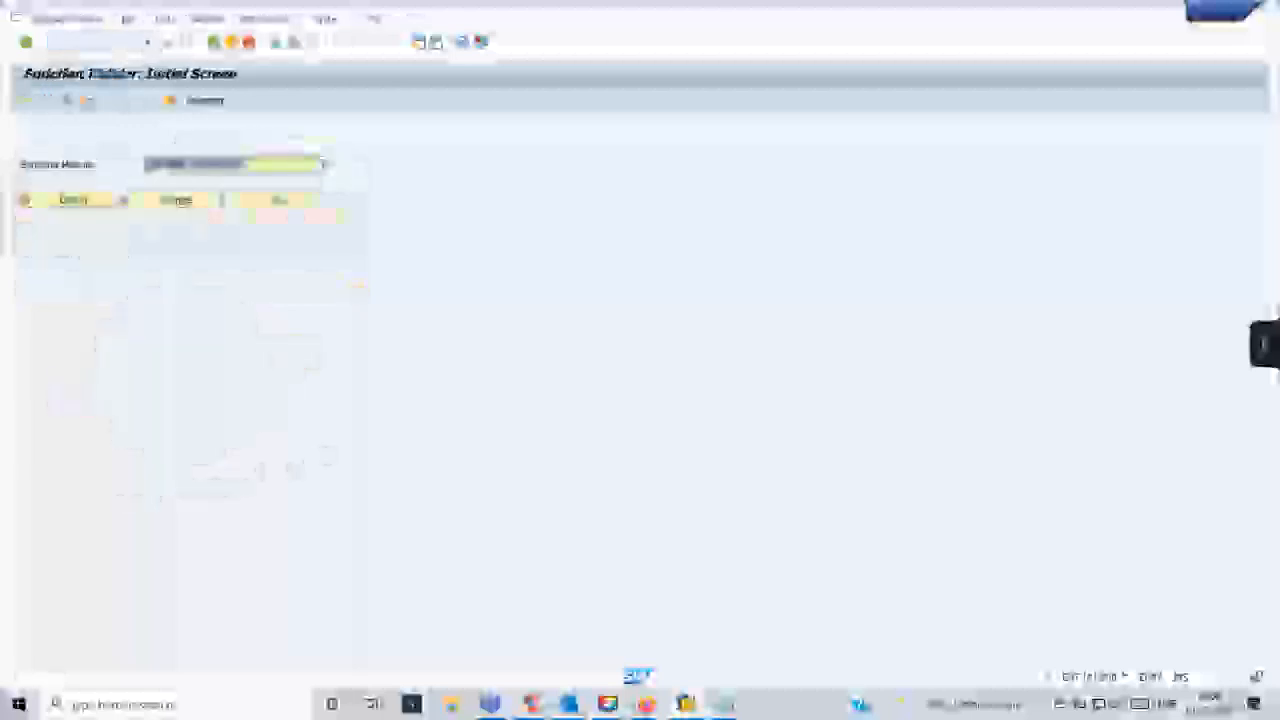
pyautogui.press('F8')
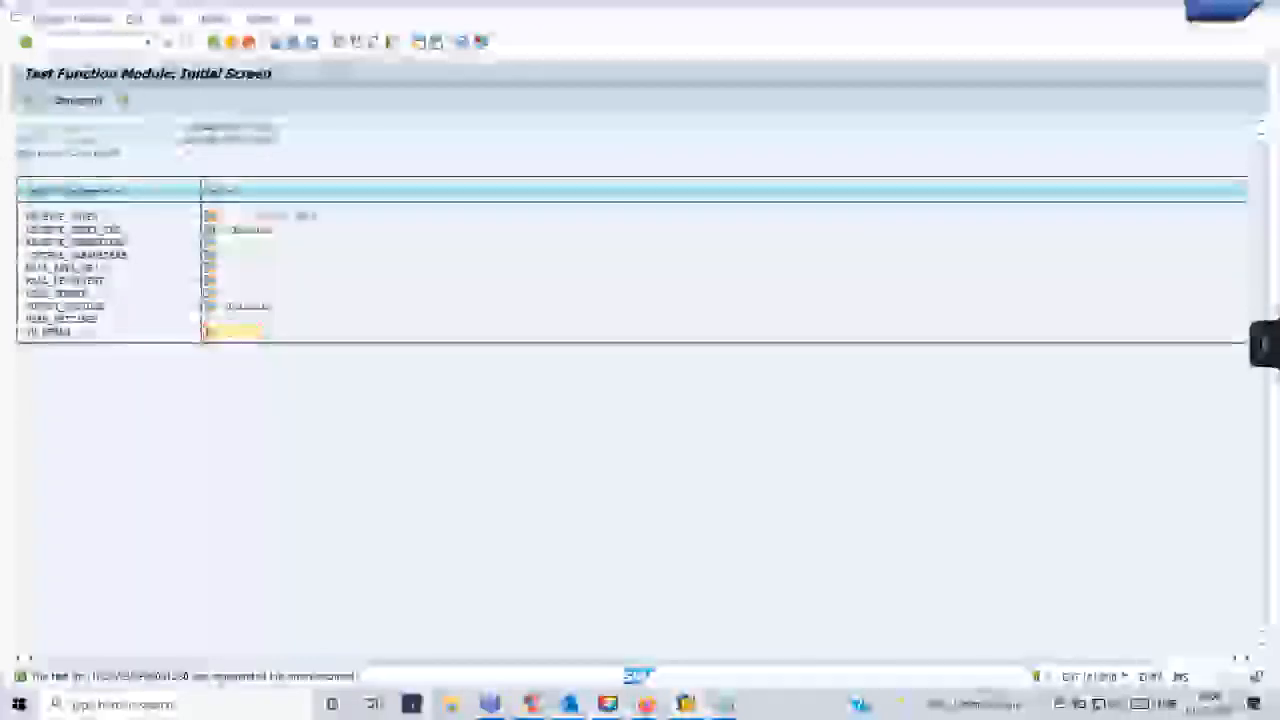
pyautogui.press('F8')
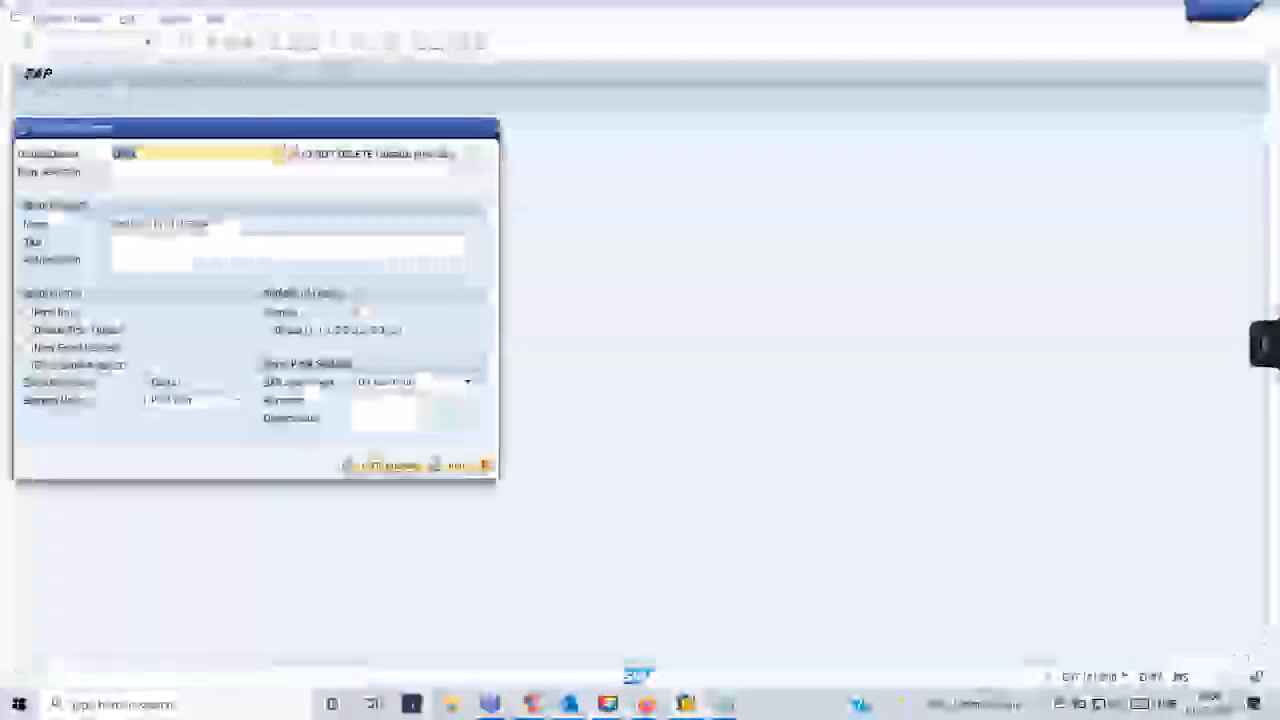
pyautogui.click(390, 466)
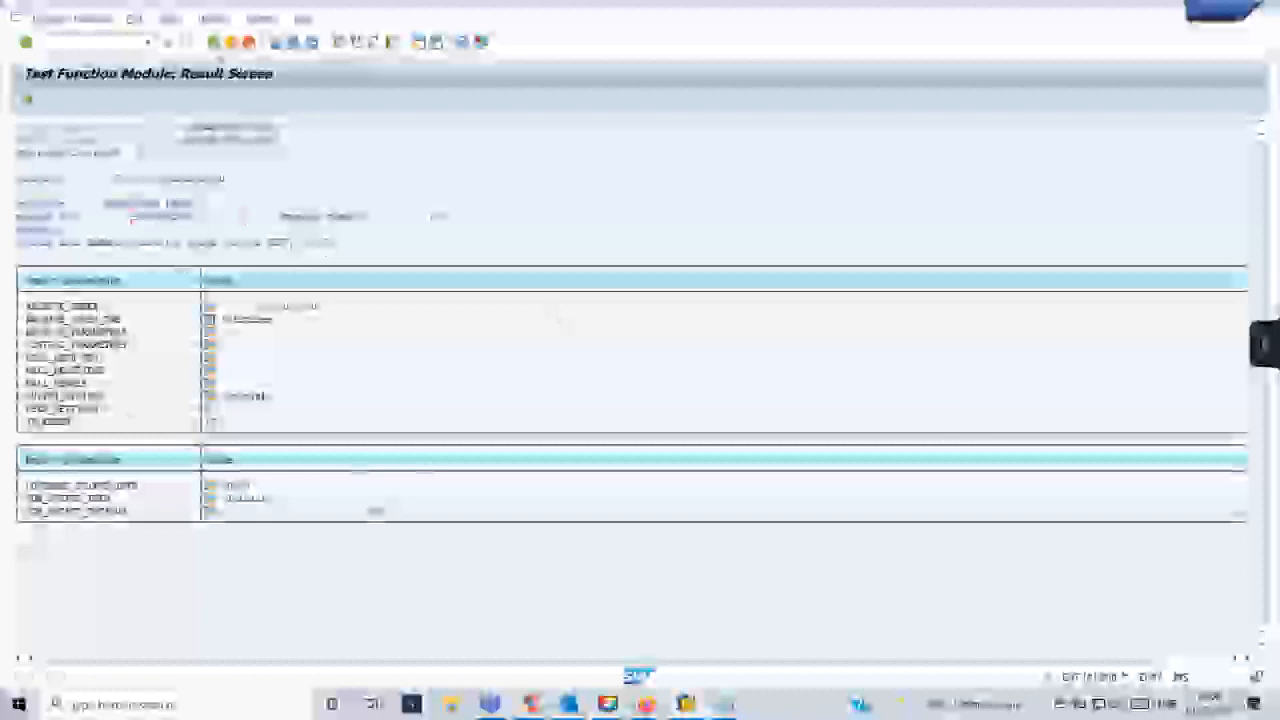
# - Leave the function module test result and activate the Smart Form again from the footer text node
pyautogui.click(214, 43)
pyautogui.click(149, 43)
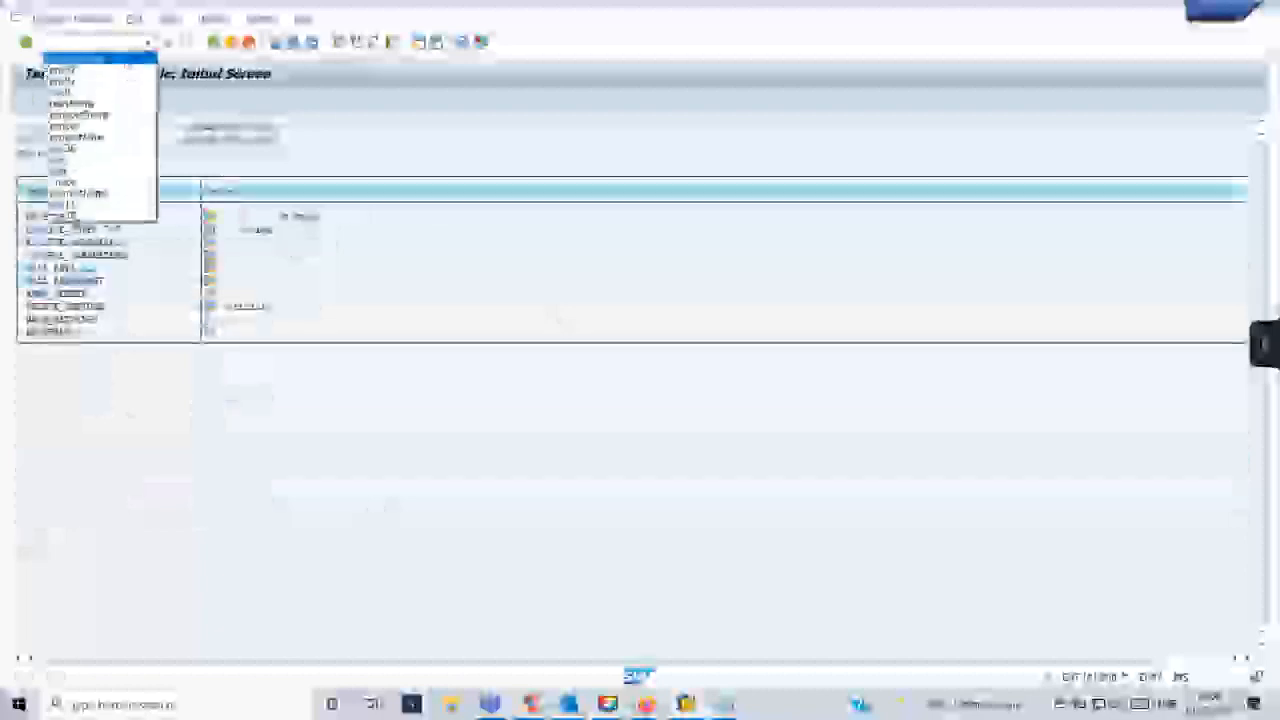
pyautogui.click(121, 58)
pyautogui.press('Return')
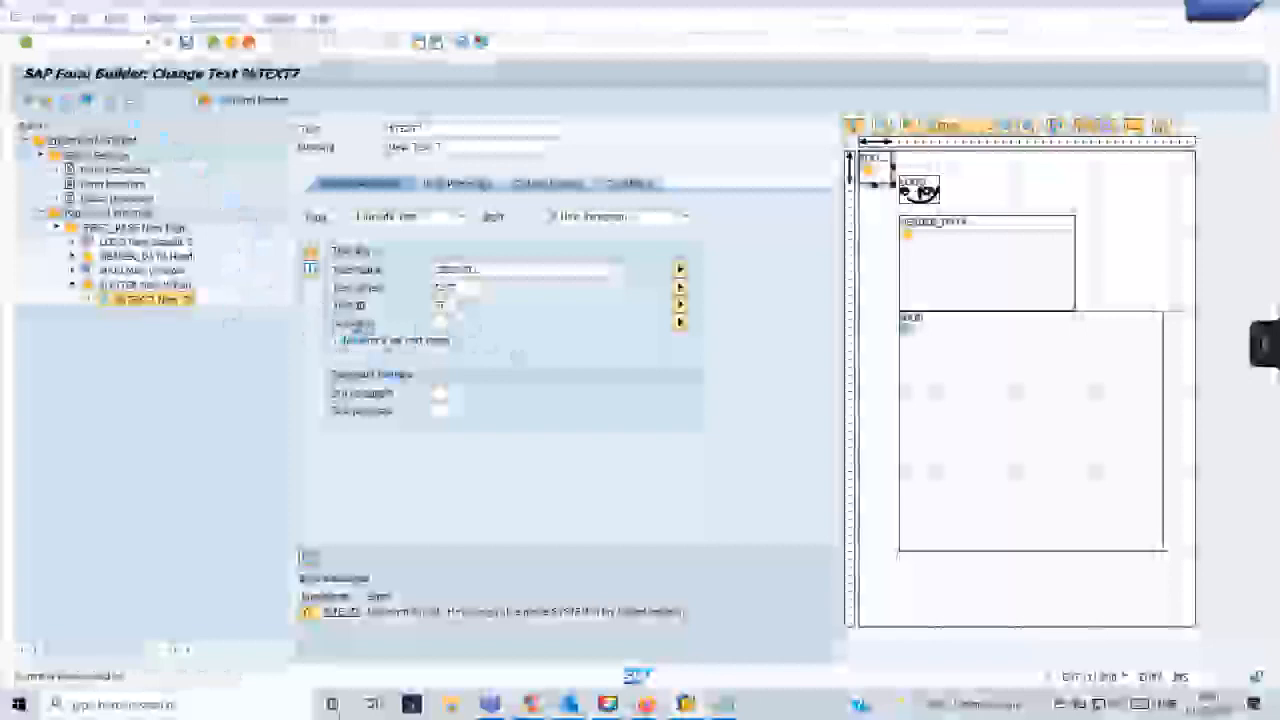
pyautogui.hotkey('ctrl', 'F3')
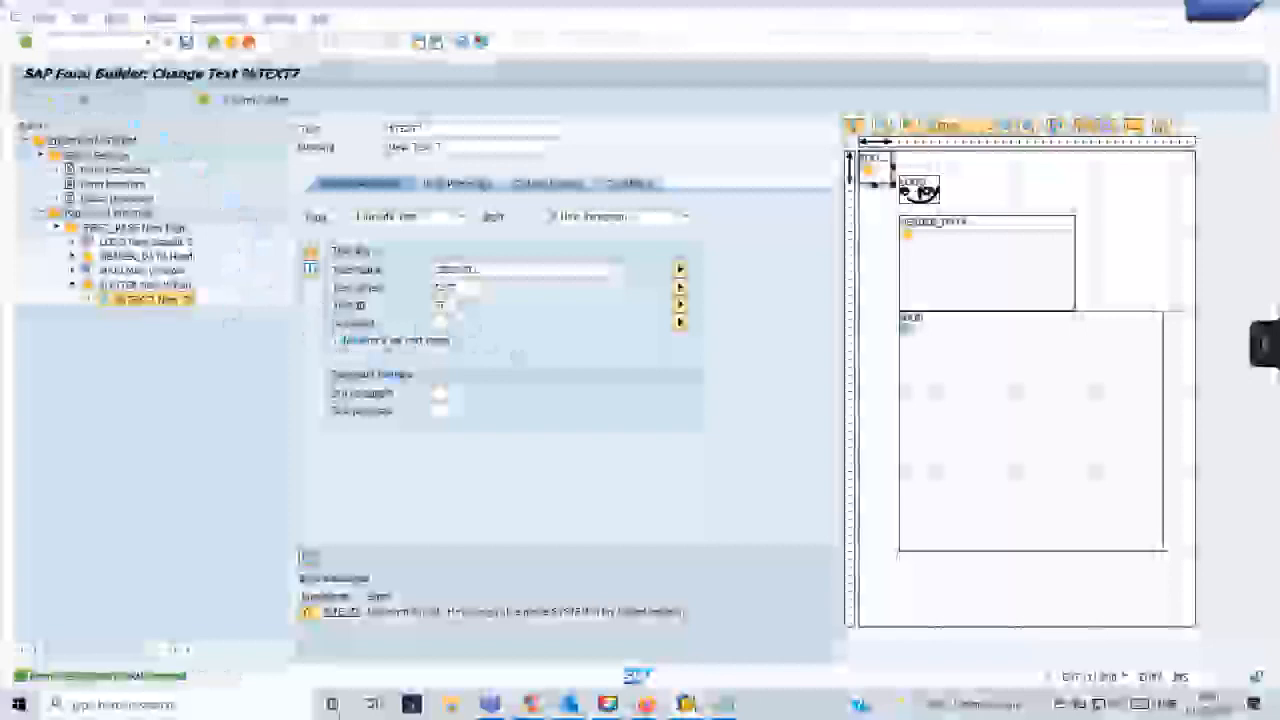
pyautogui.moveTo(484, 270); pyautogui.dragTo(434, 274)
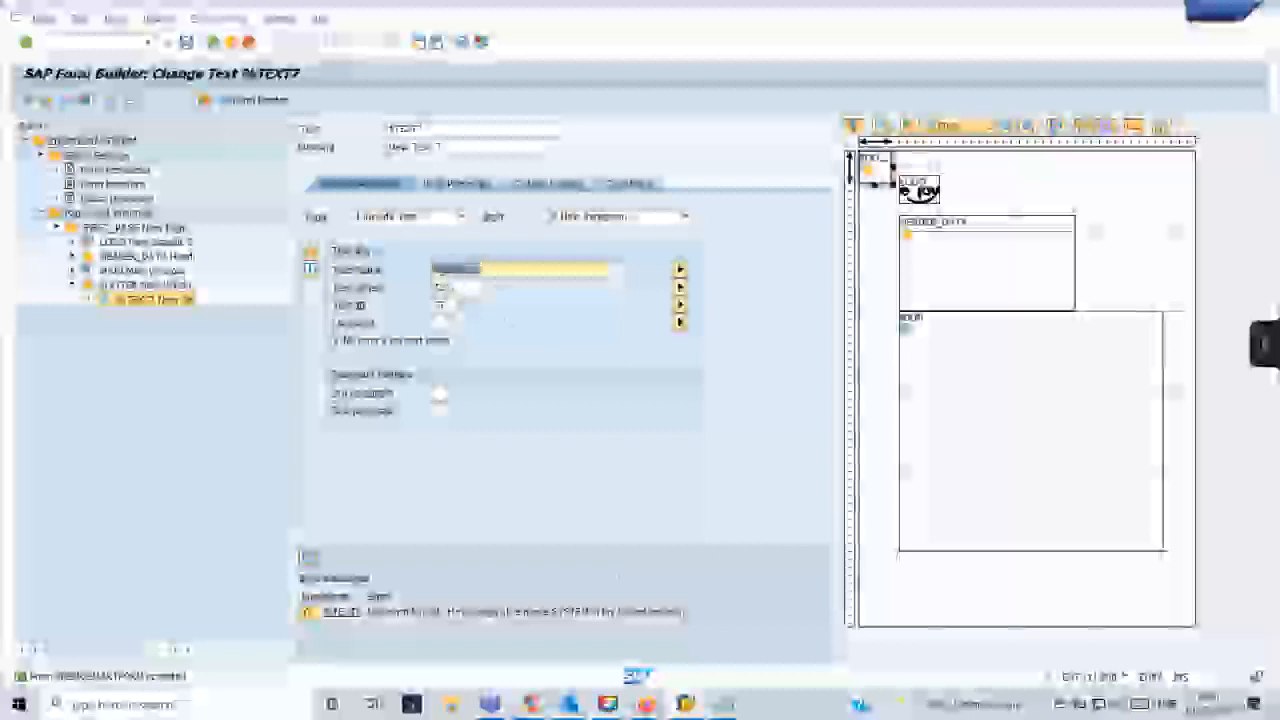
# - Test the form's generated function module again and inspect the lower part of the page in print preview
pyautogui.click(689, 706)
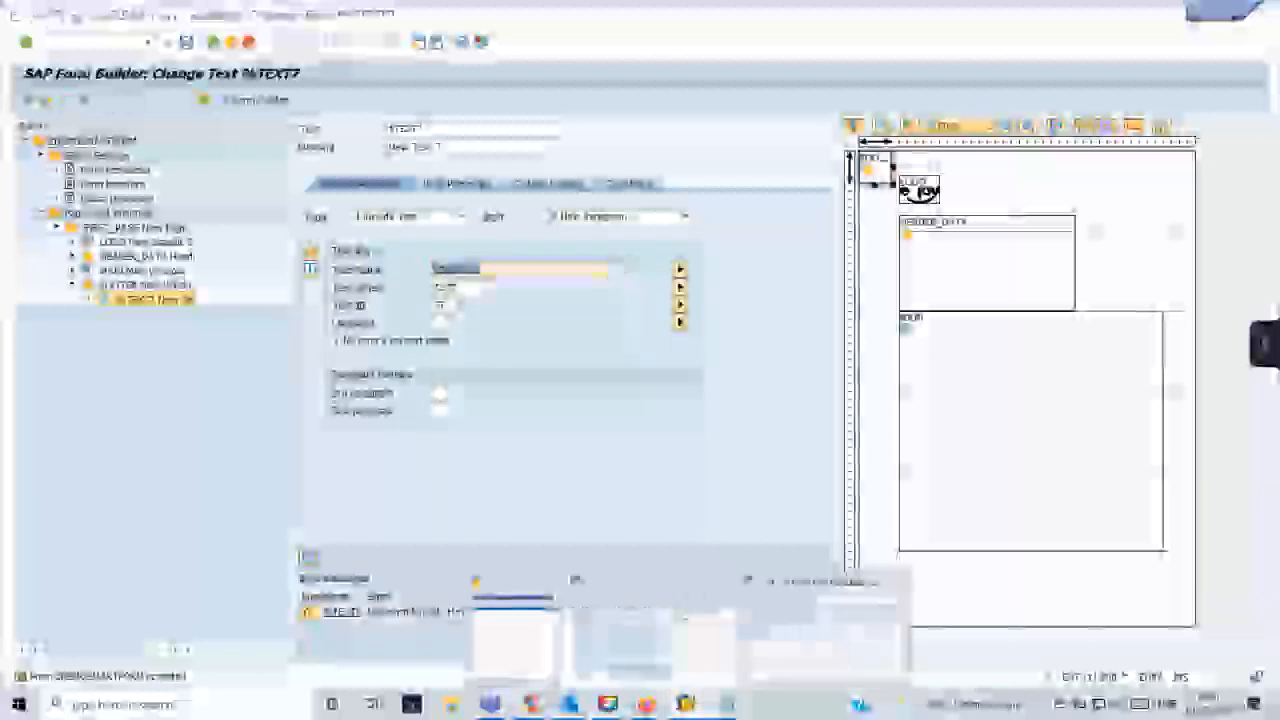
pyautogui.click(828, 642)
pyautogui.press('Return')
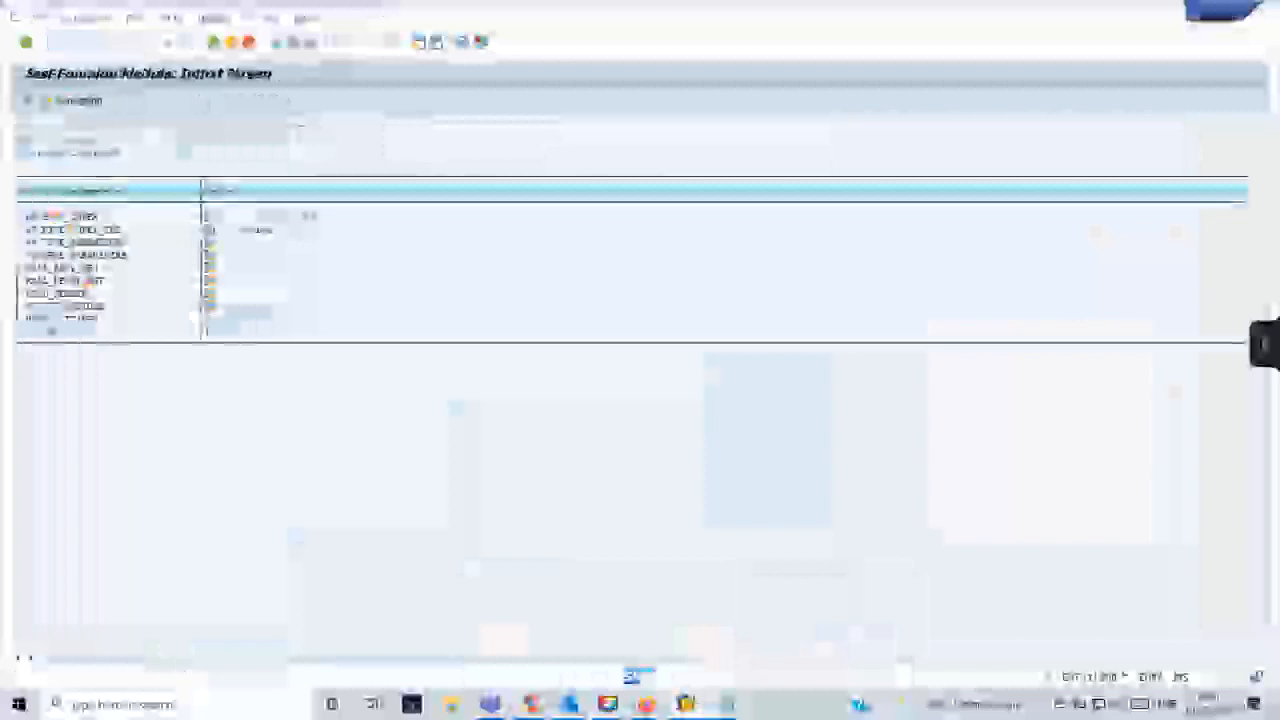
pyautogui.click(65, 100)
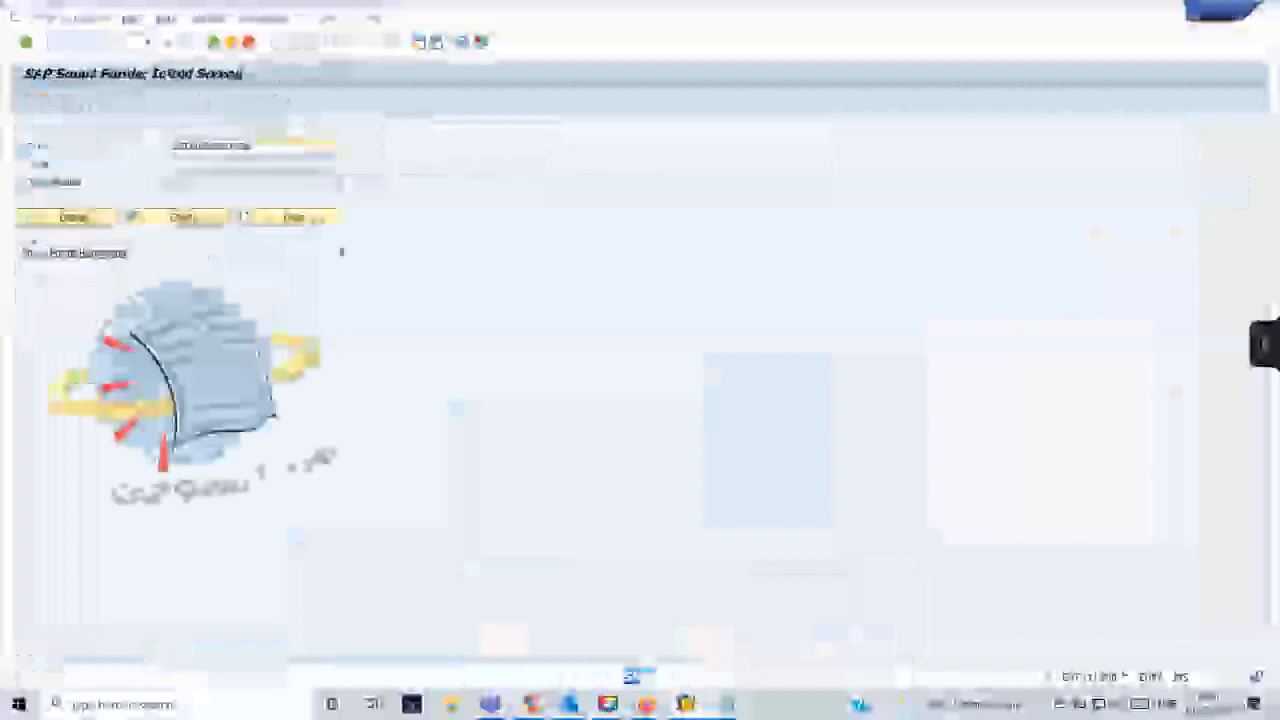
pyautogui.press('F8')
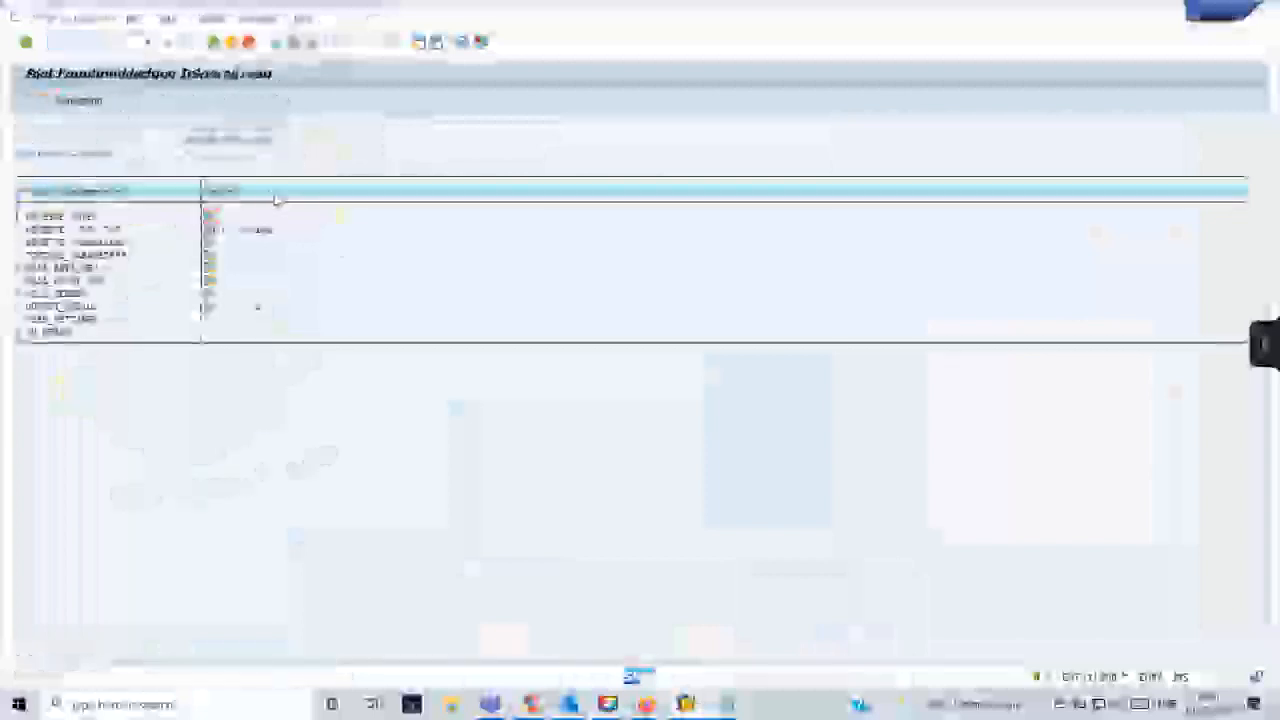
pyautogui.click(228, 330)
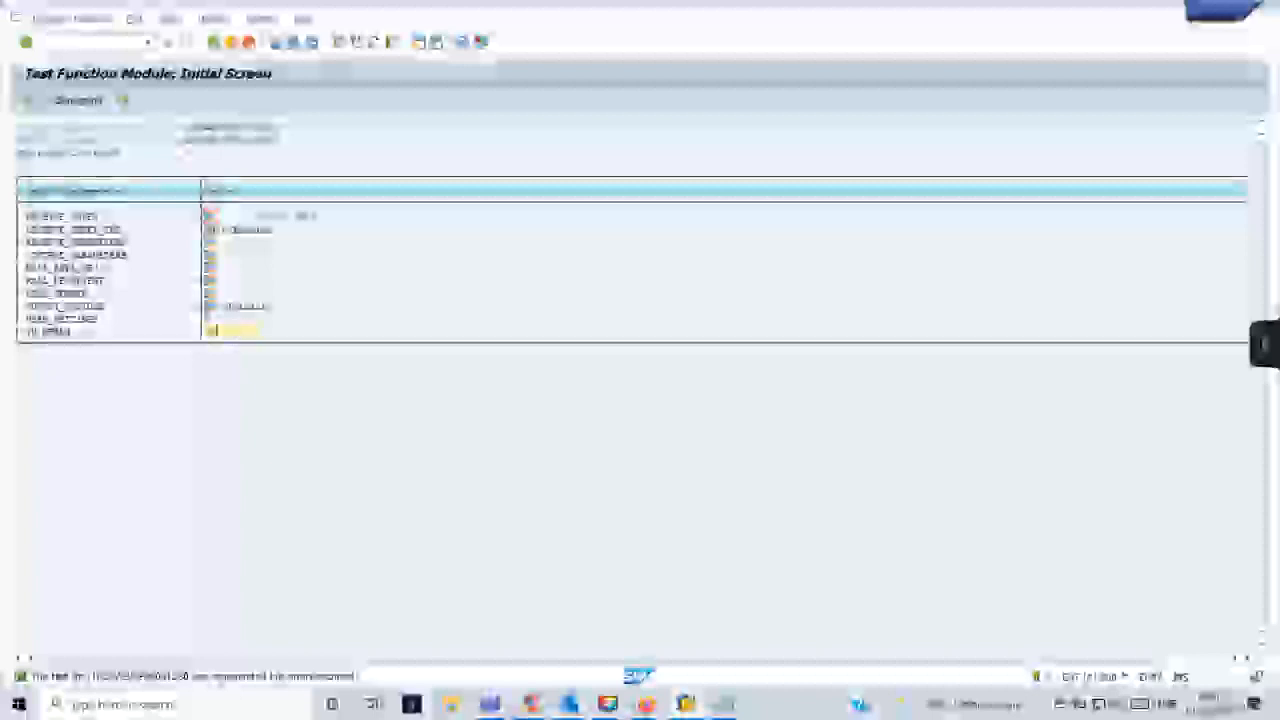
pyautogui.click(78, 101)
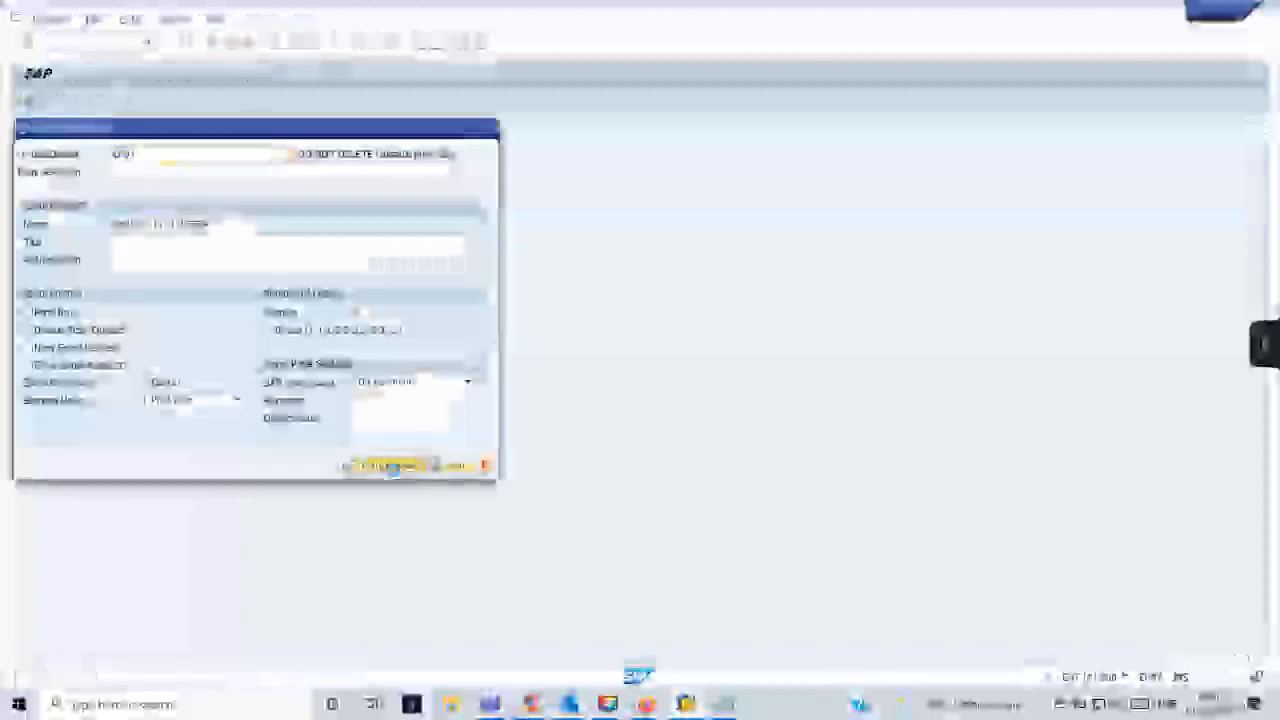
pyautogui.click(393, 467)
pyautogui.scroll(-5, 393, 470)
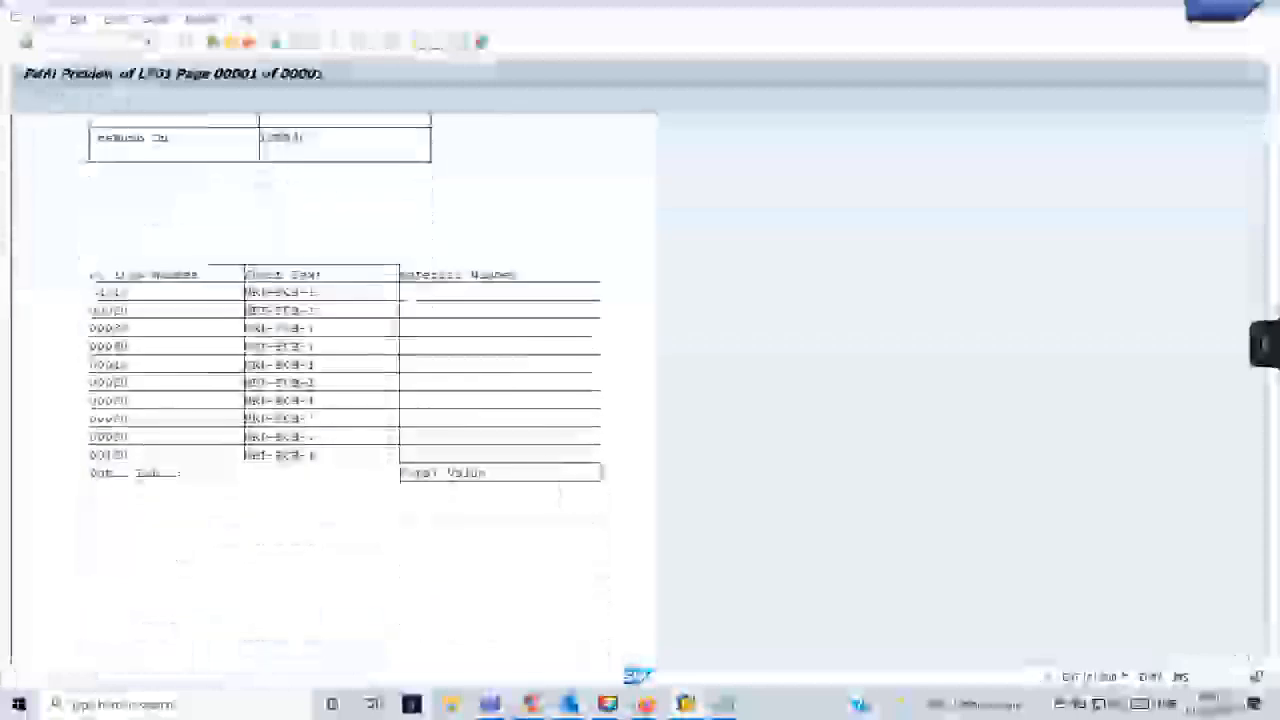
# - Leave the print preview and save the Smart Form from the footer text node in the Form Builder
pyautogui.scroll(-1, 393, 470)
pyautogui.click(212, 45)
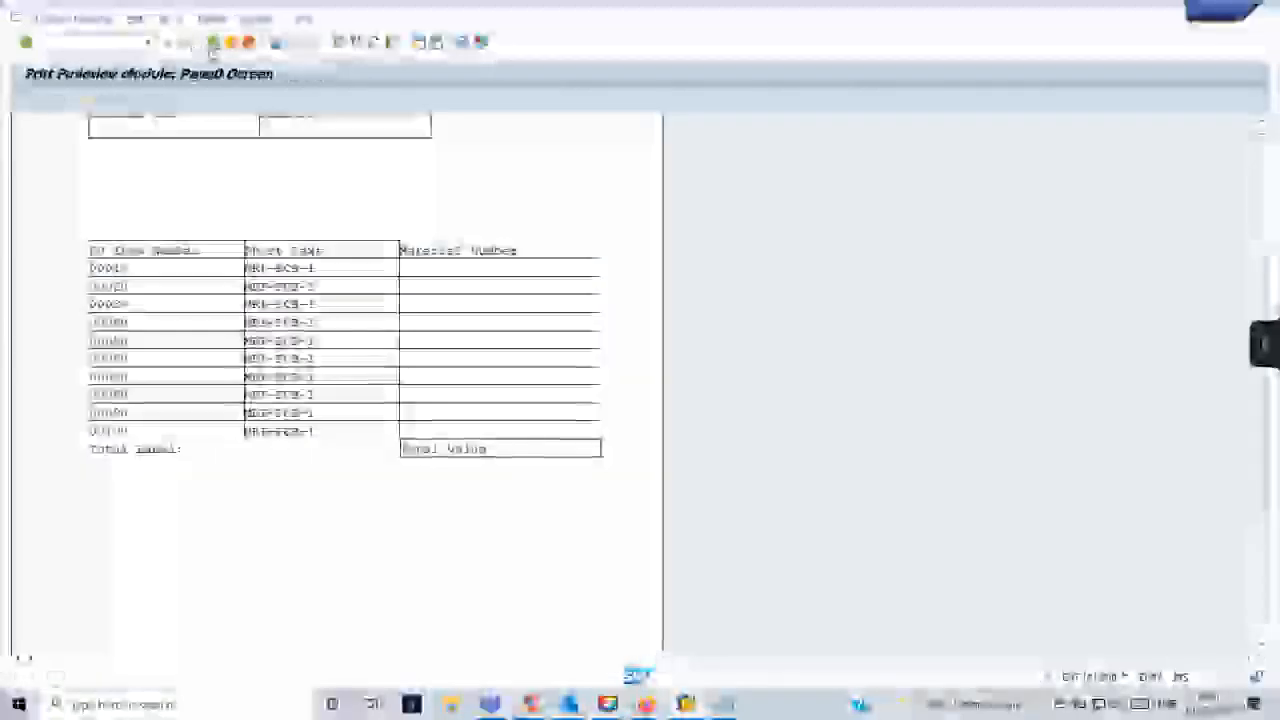
pyautogui.moveTo(686, 704)
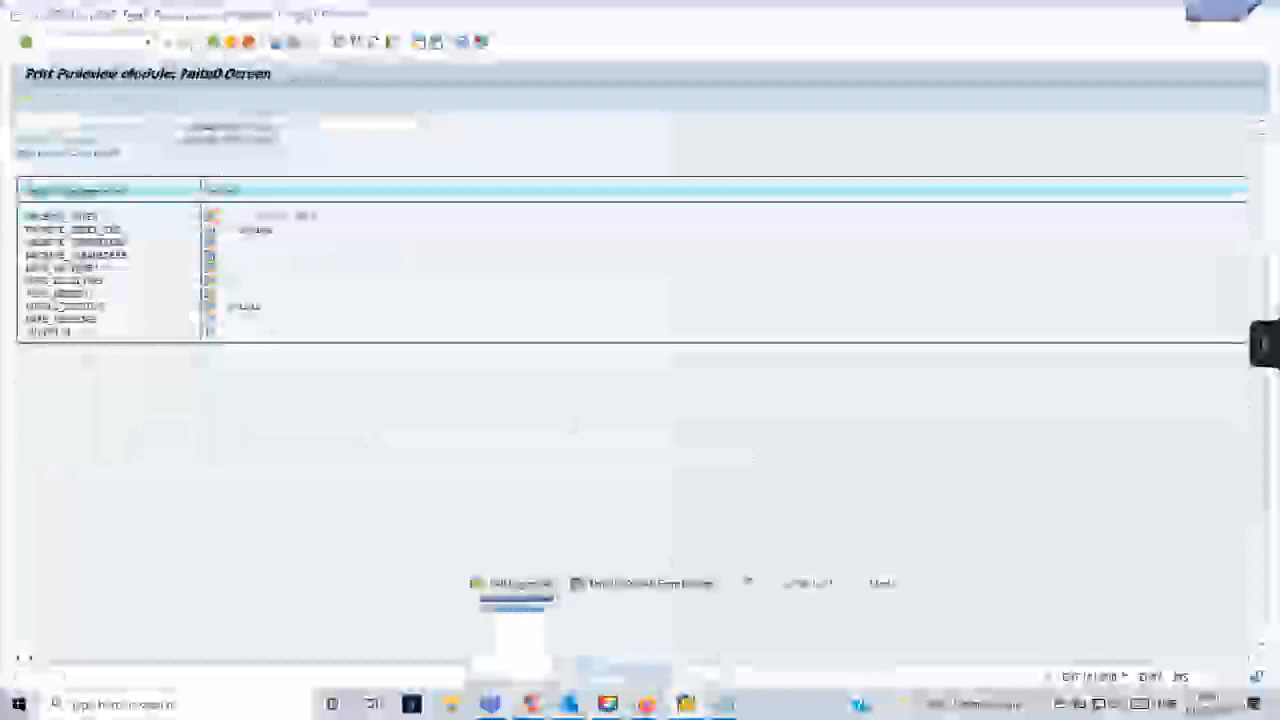
pyautogui.click(683, 615)
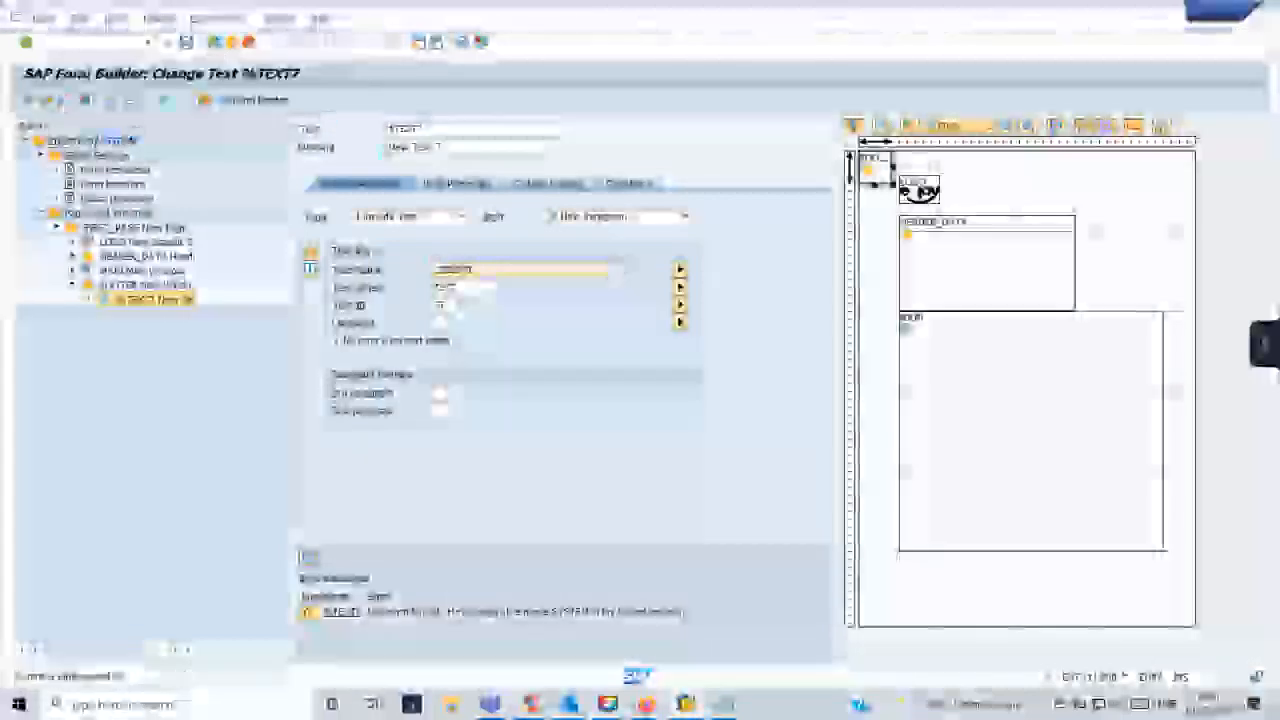
pyautogui.hotkey('ctrl', 's')
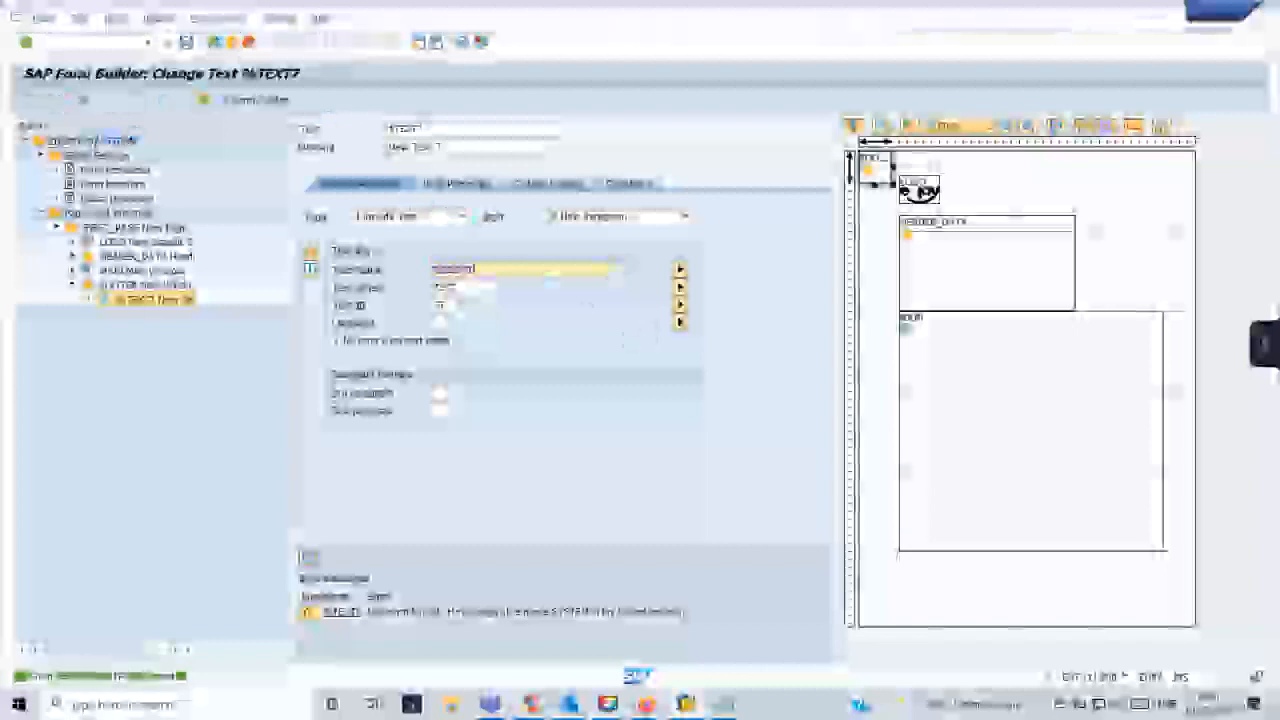
# - Test the form's generated function module again from the Function Builder and inspect the page in print preview
pyautogui.moveTo(685, 704)
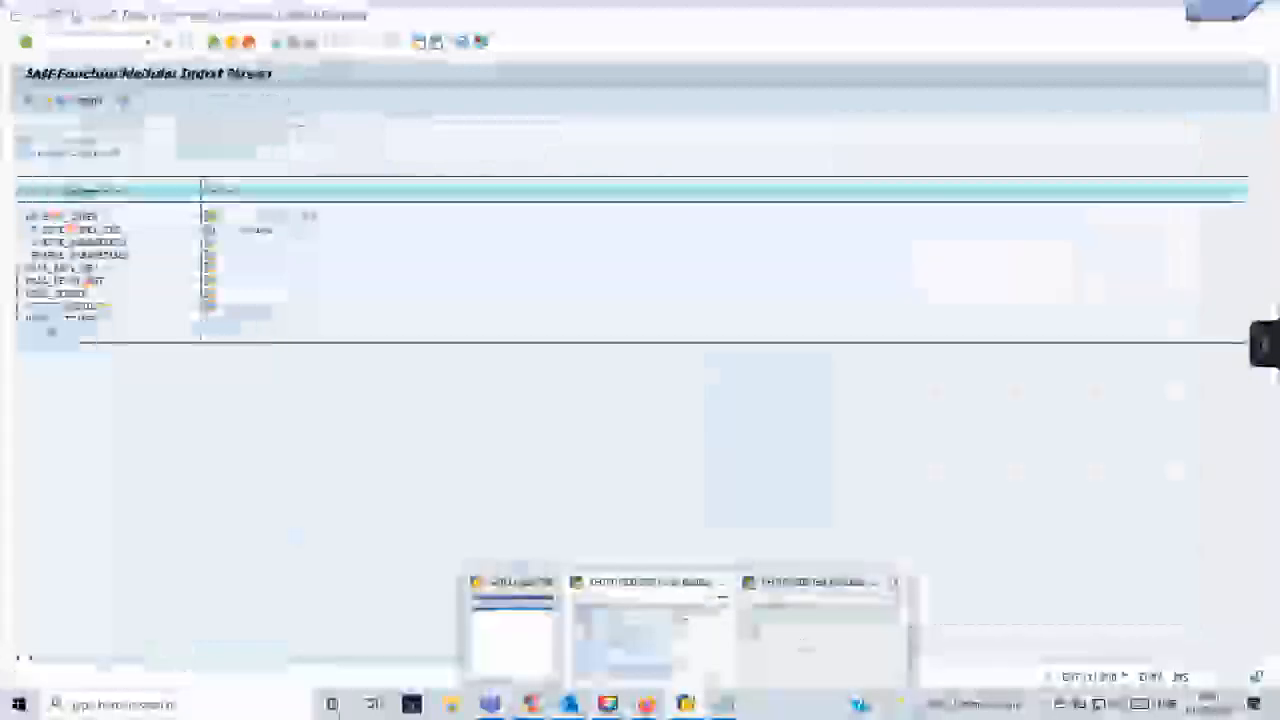
pyautogui.click(808, 640)
pyautogui.click(149, 43)
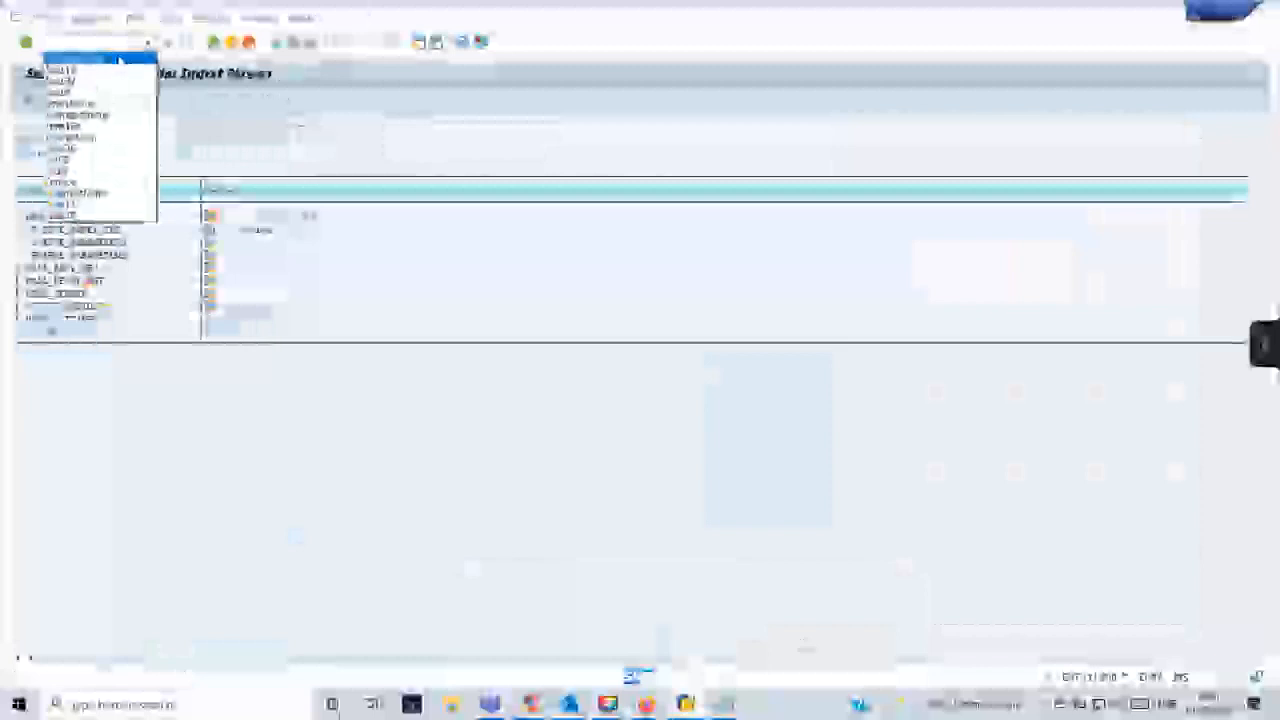
pyautogui.click(119, 59)
pyautogui.press('Return')
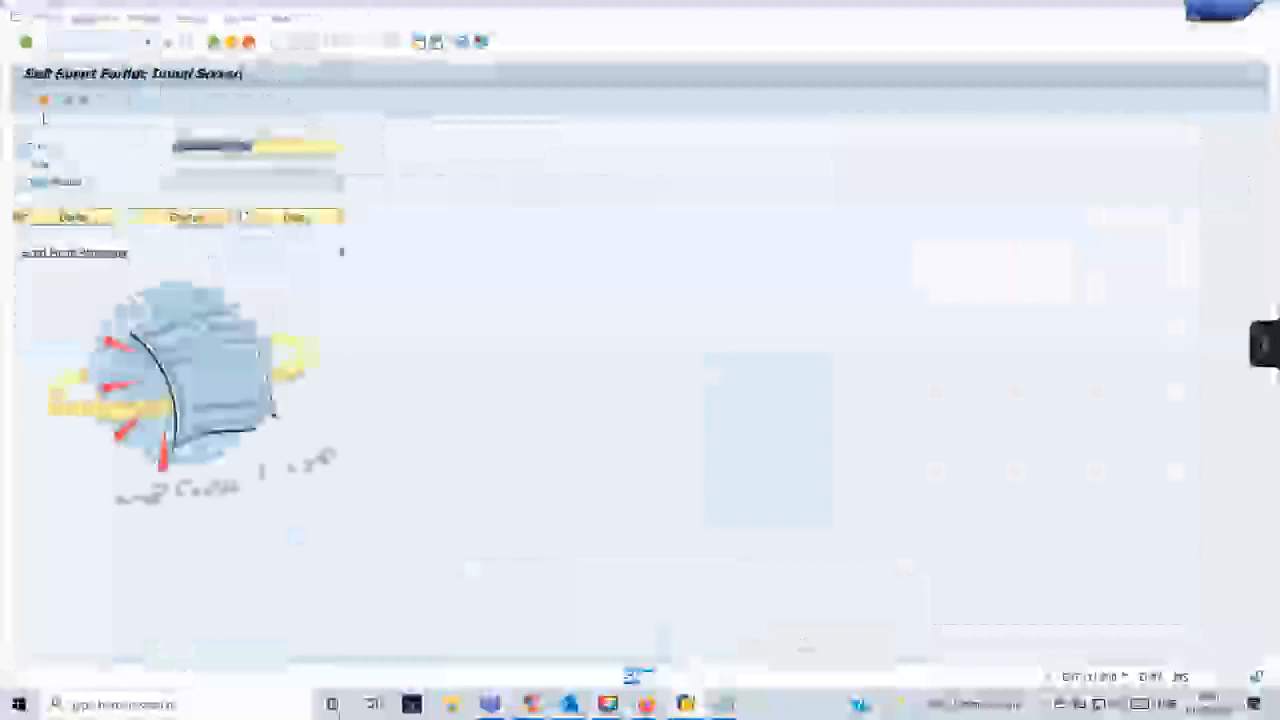
pyautogui.click(83, 101)
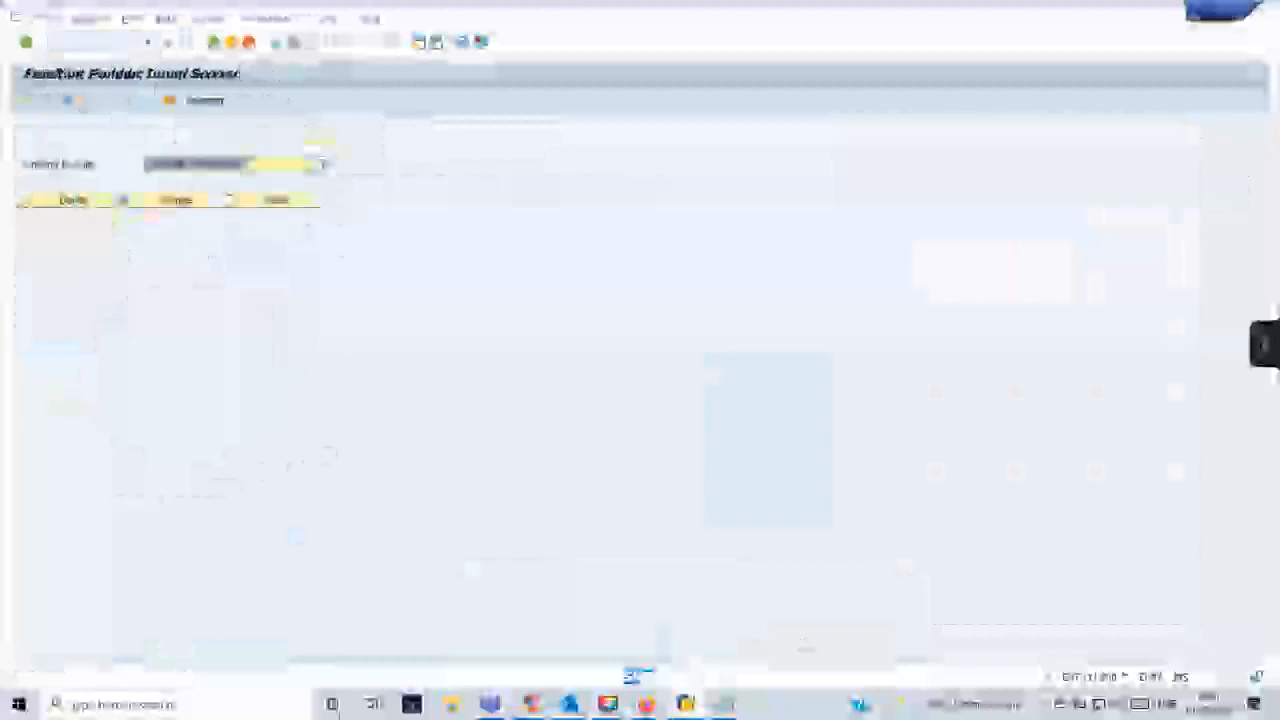
pyautogui.press('F8')
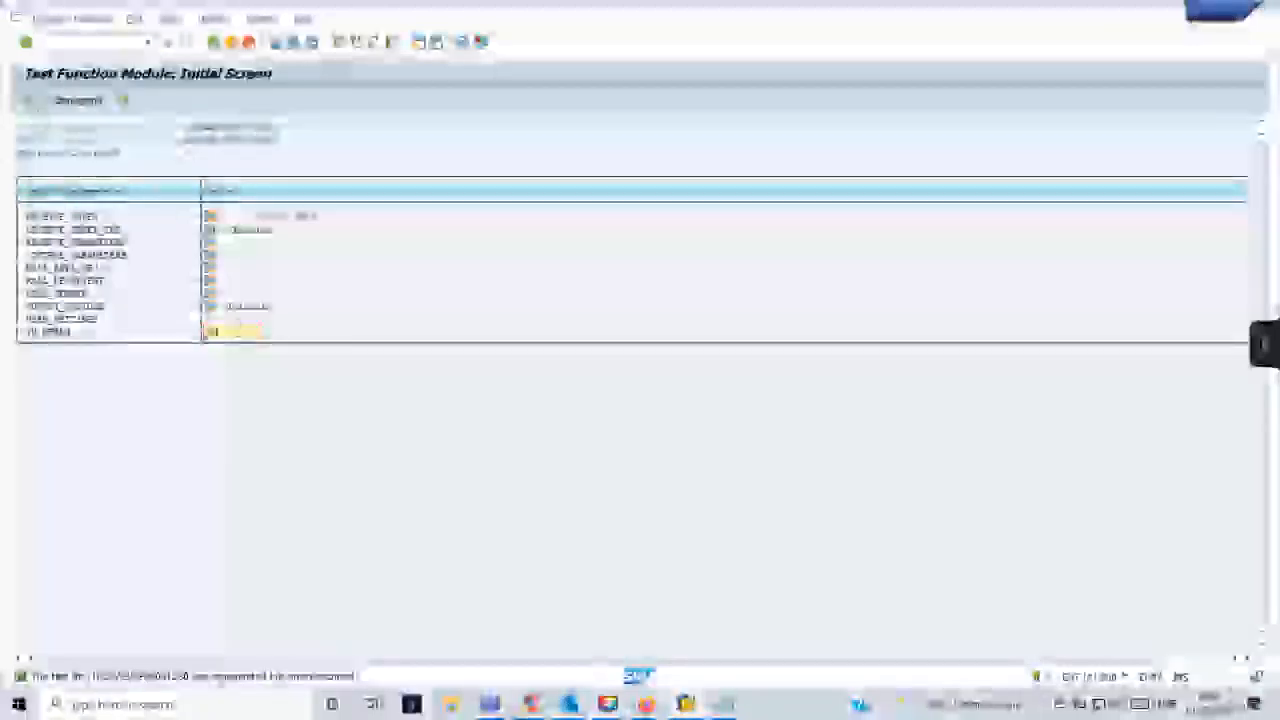
pyautogui.press('F8')
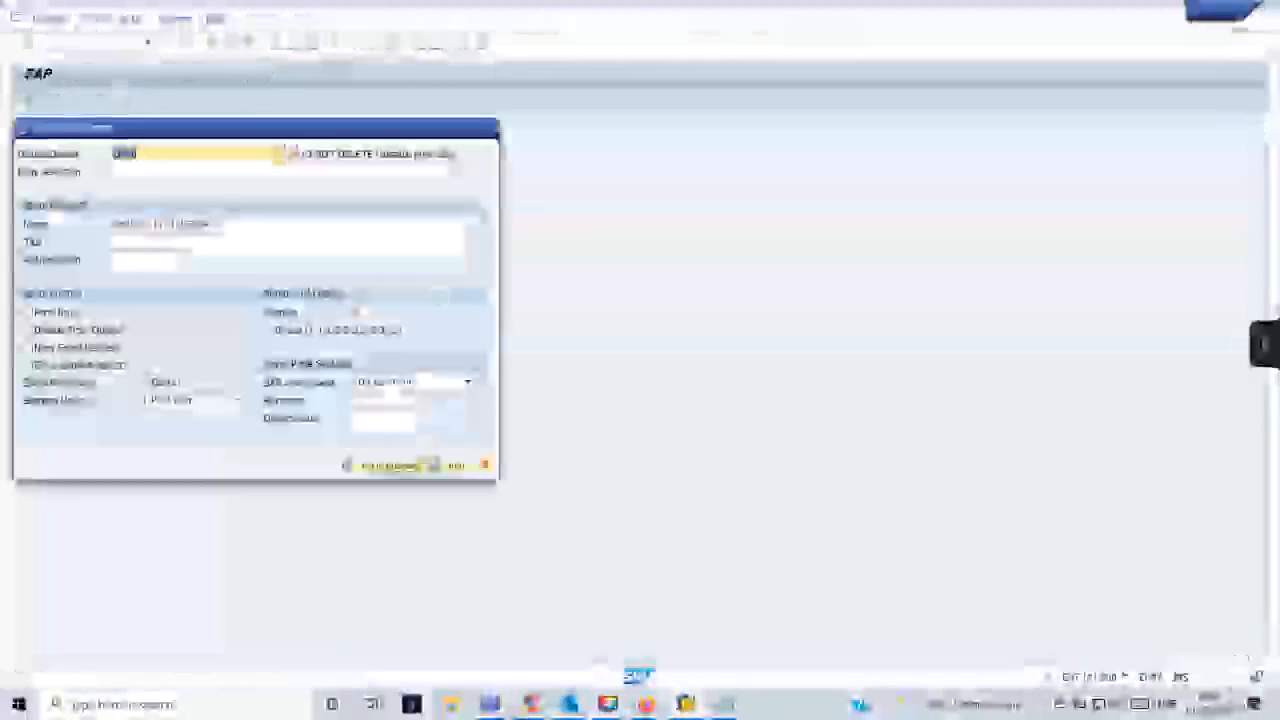
pyautogui.click(390, 466)
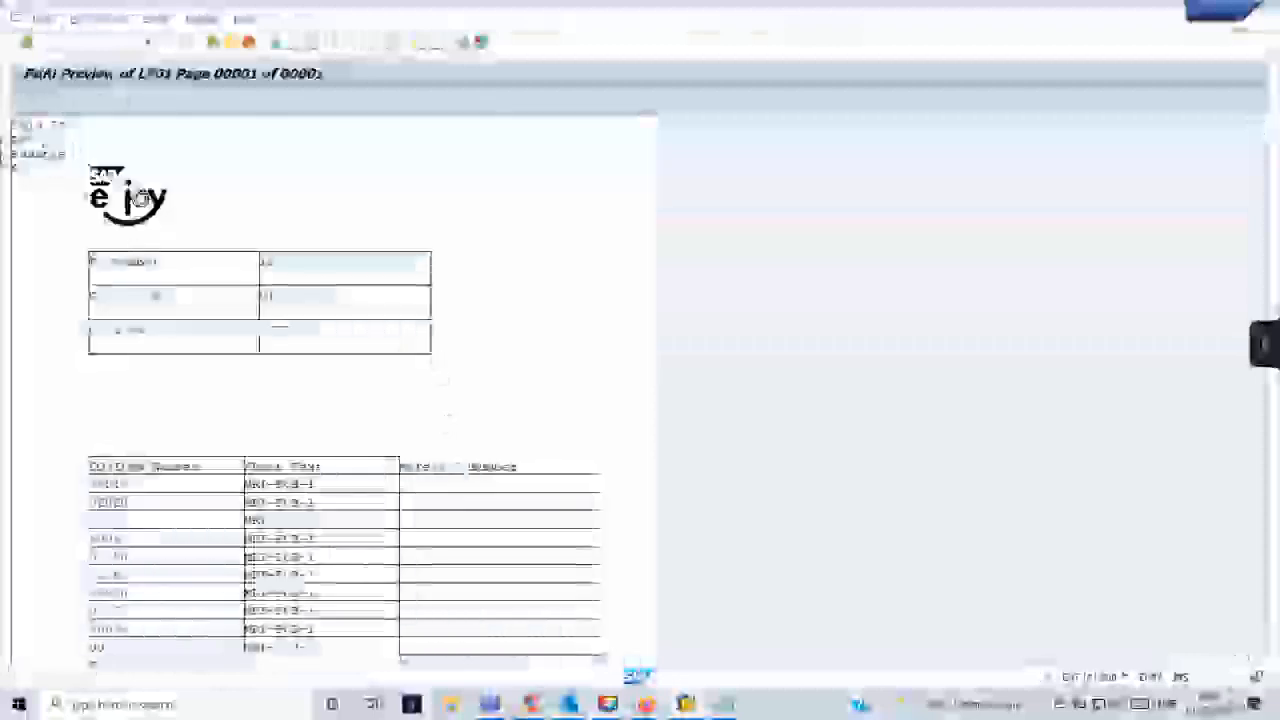
pyautogui.scroll(-5, 237, 484)
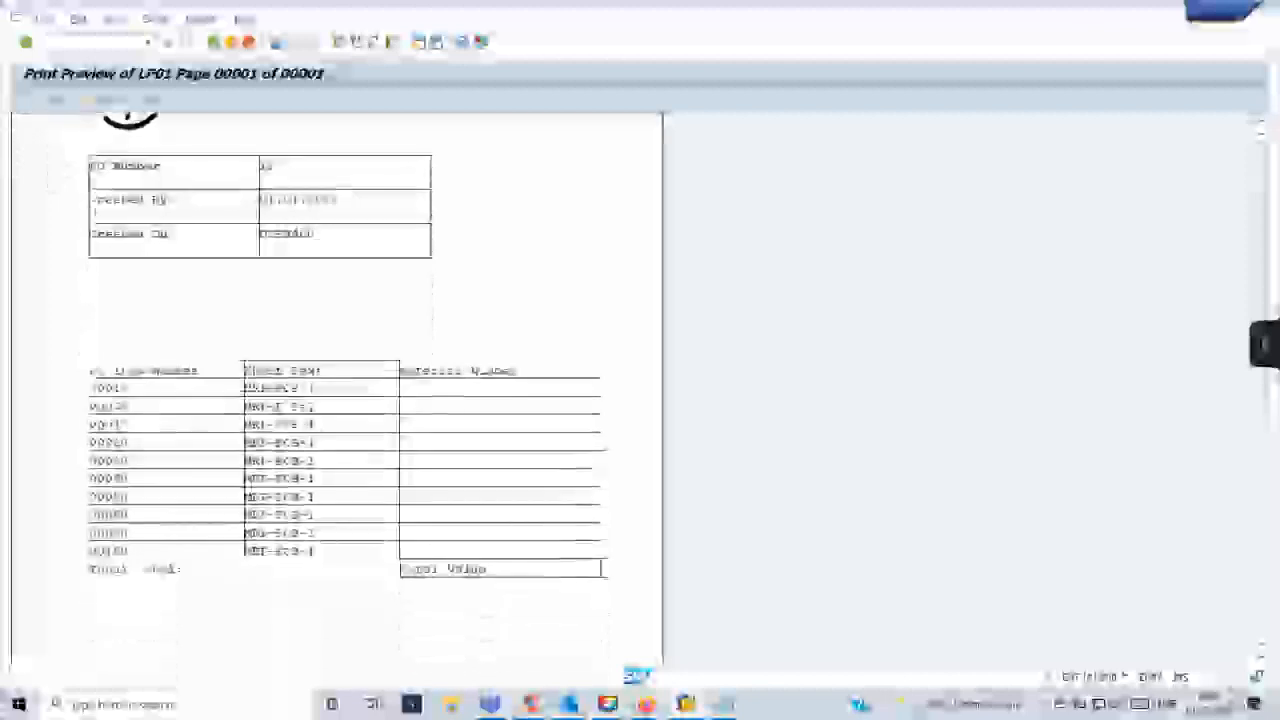
pyautogui.scroll(3, 237, 484)
pyautogui.scroll(1, 237, 484)
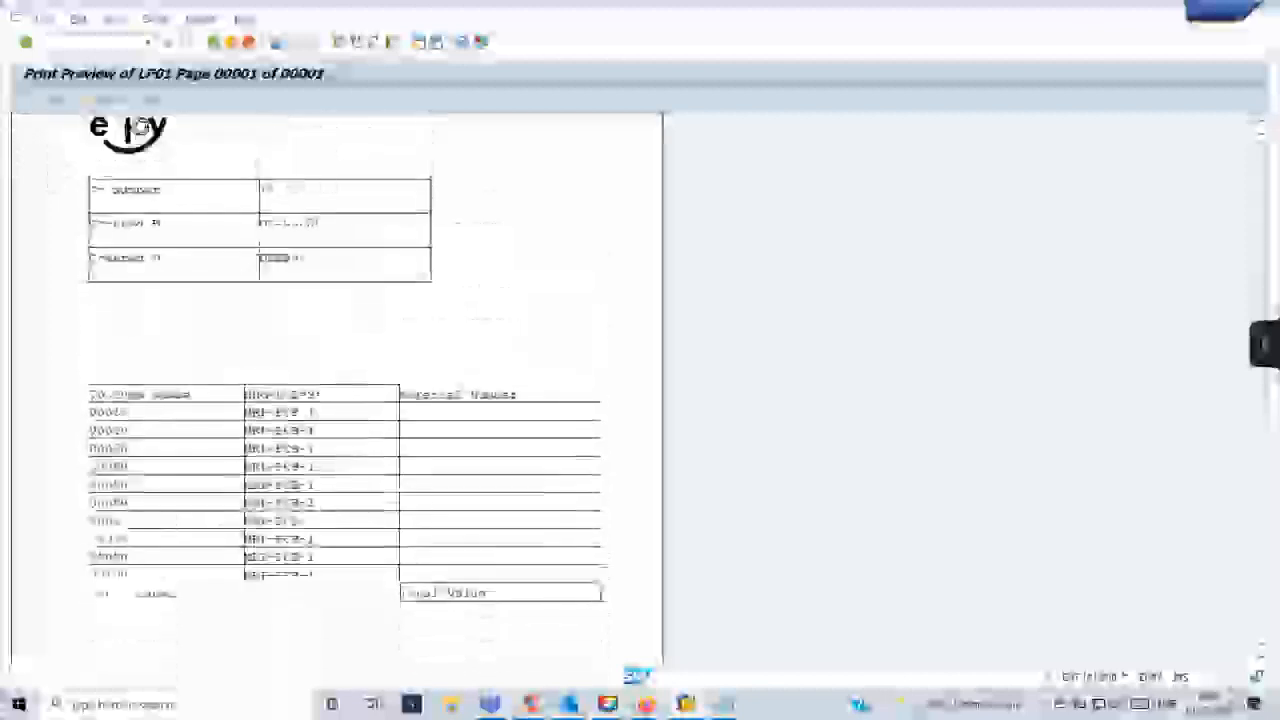
# - Place the FOOTER window just below the MAIN window in the Form Painter and widen it to match MAIN's width
pyautogui.click(214, 42)
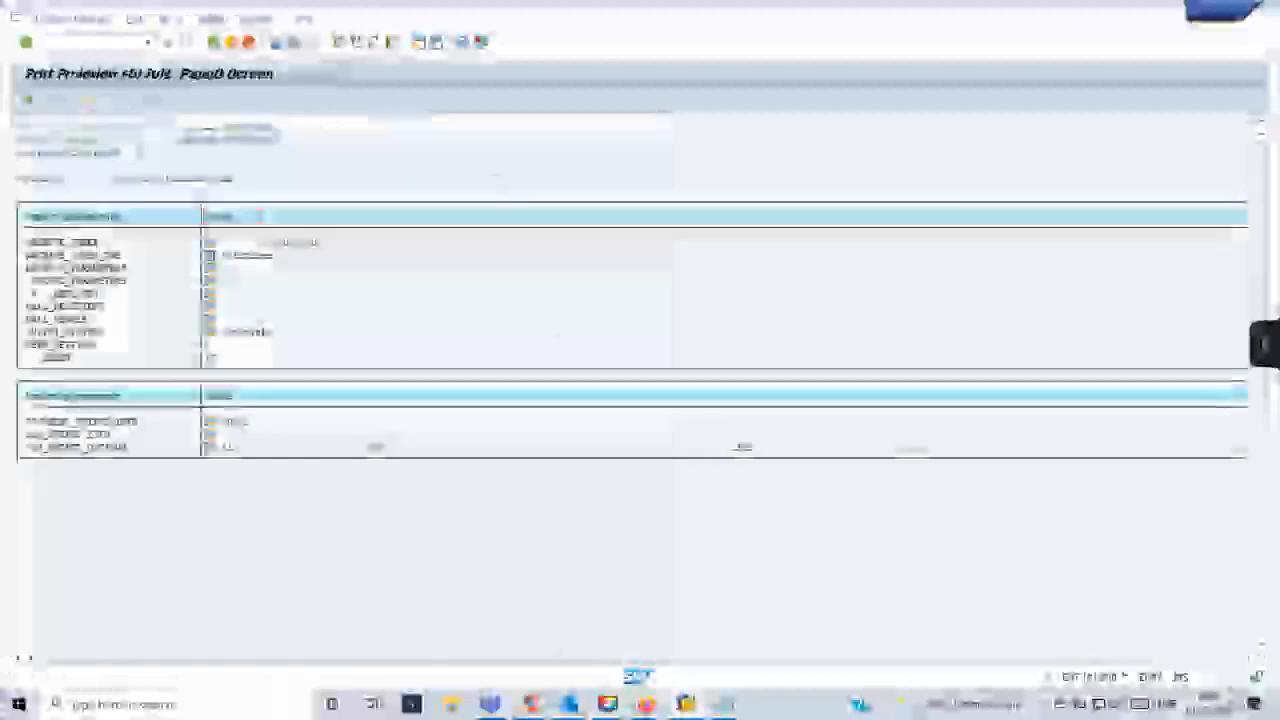
pyautogui.click(647, 704)
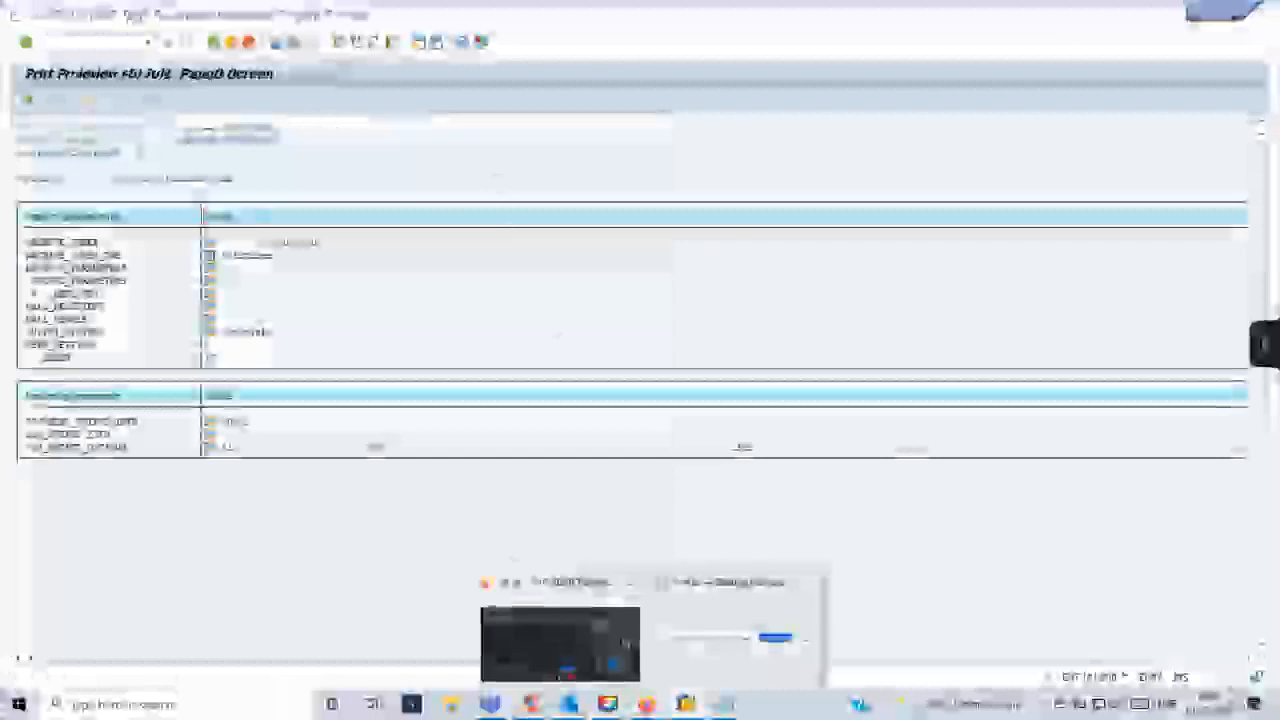
pyautogui.moveTo(685, 704)
pyautogui.click(641, 660)
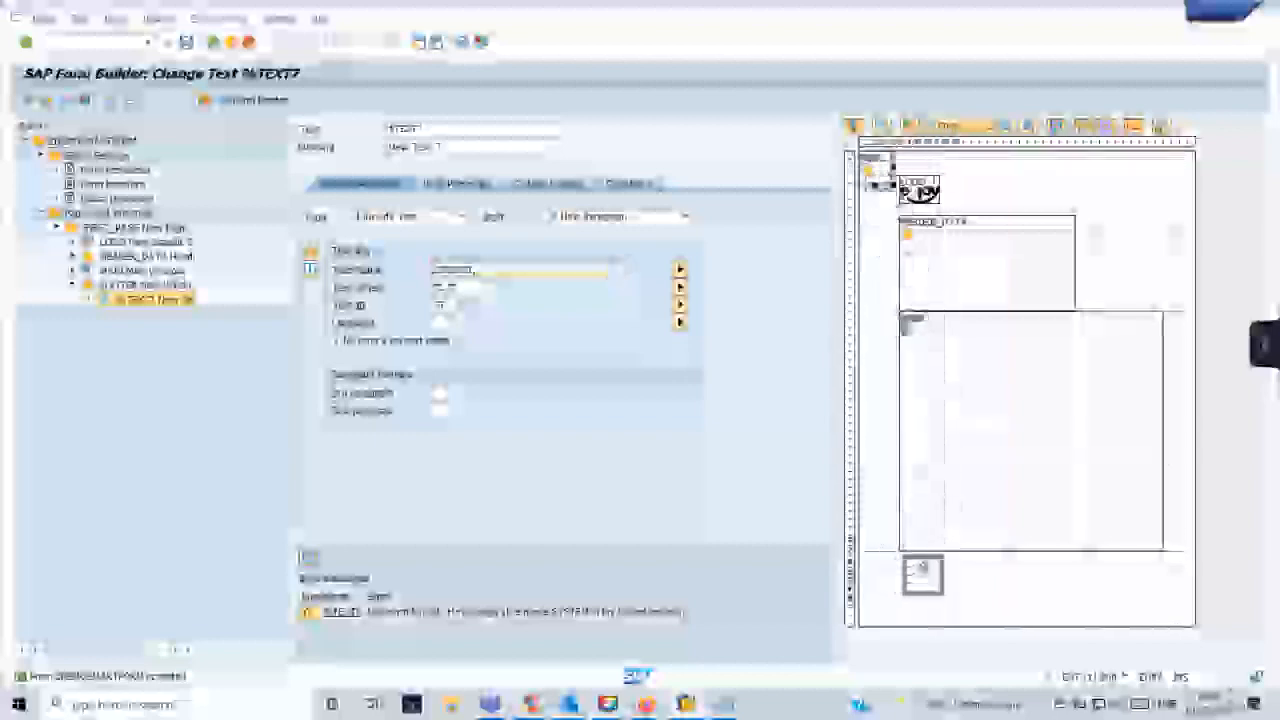
pyautogui.moveTo(921, 568); pyautogui.dragTo(917, 571)
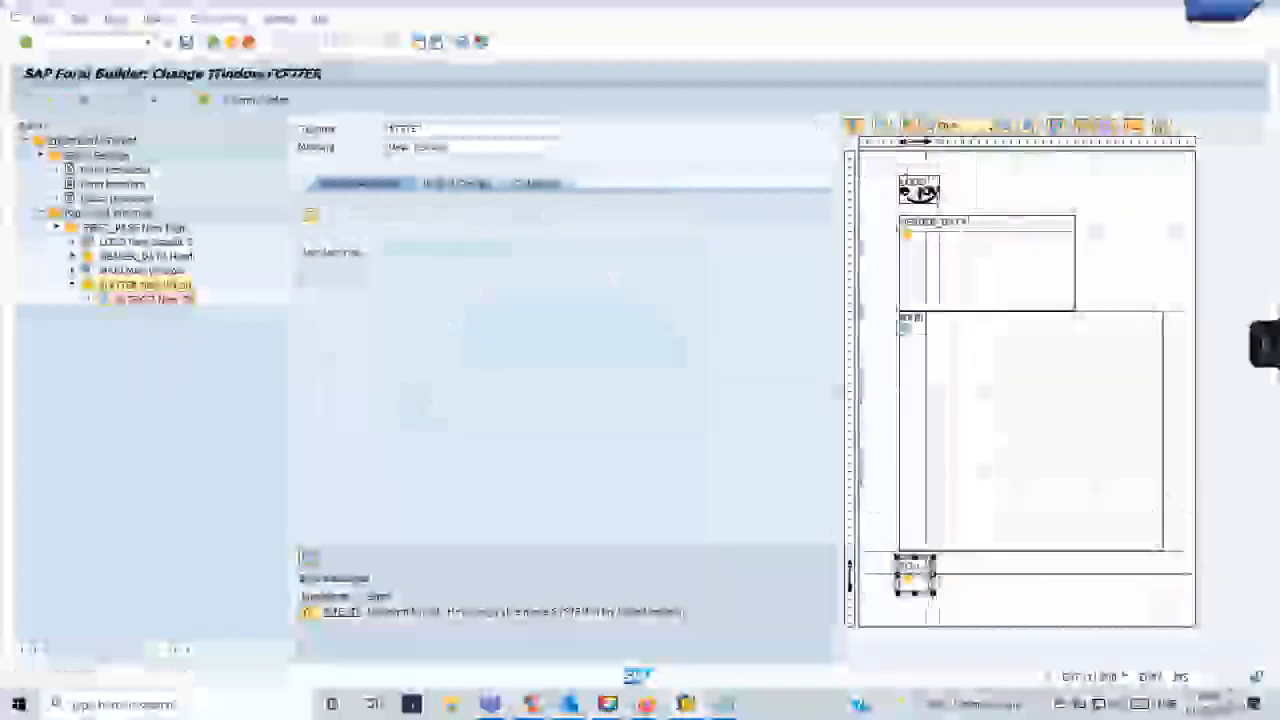
pyautogui.moveTo(935, 575); pyautogui.dragTo(1165, 575)
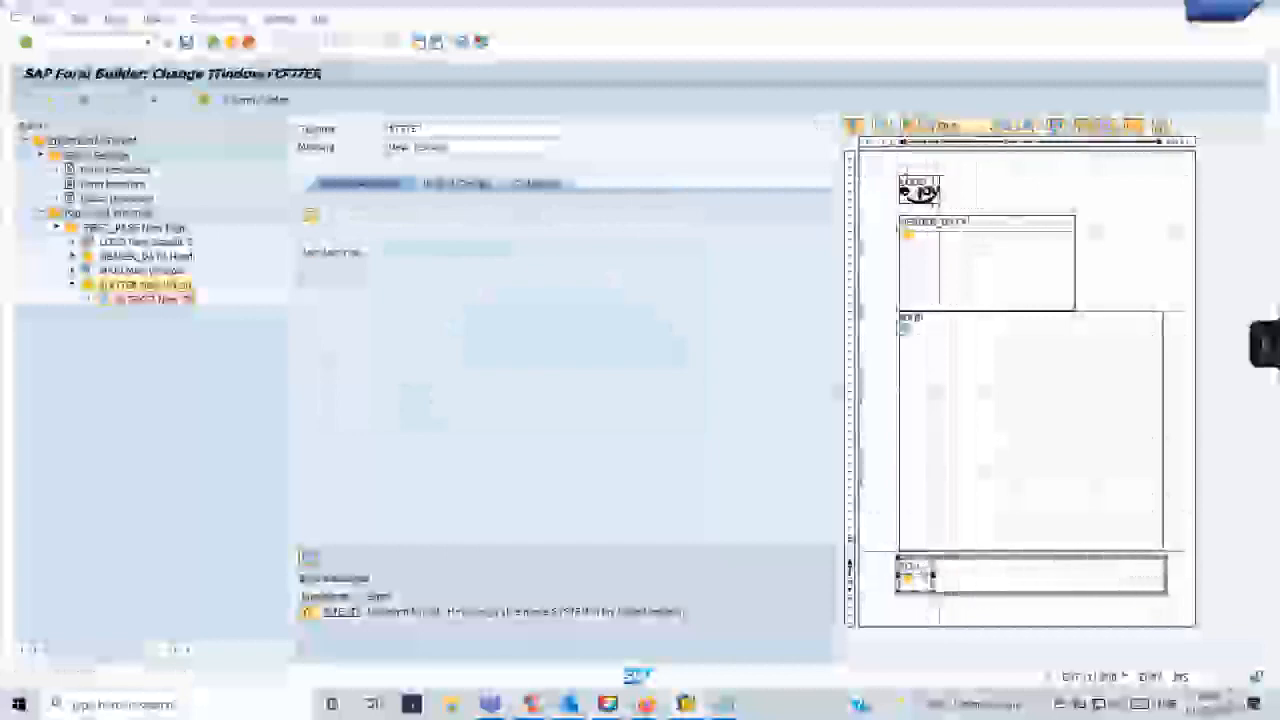
pyautogui.click(980, 497)
pyautogui.click(1000, 578)
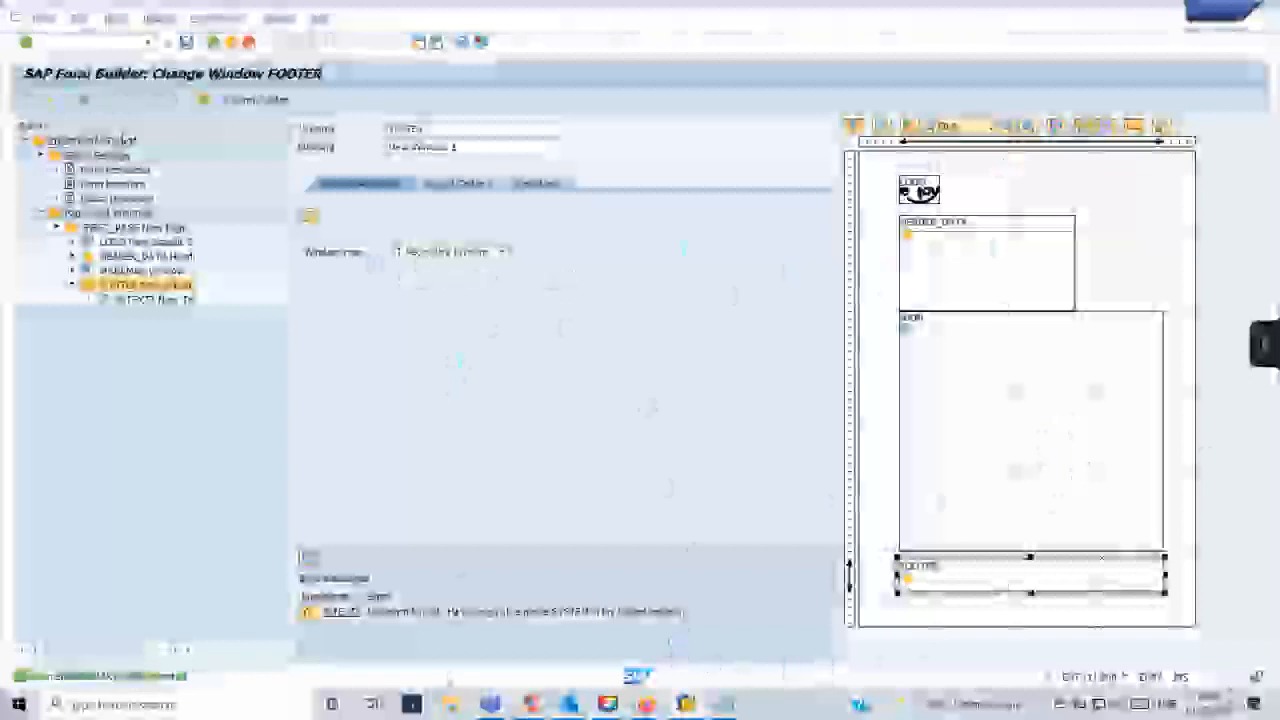
# - Rerun the generated function module with the enlarged FOOTER window and check the footer text in print preview
pyautogui.moveTo(686, 704)
pyautogui.click(692, 640)
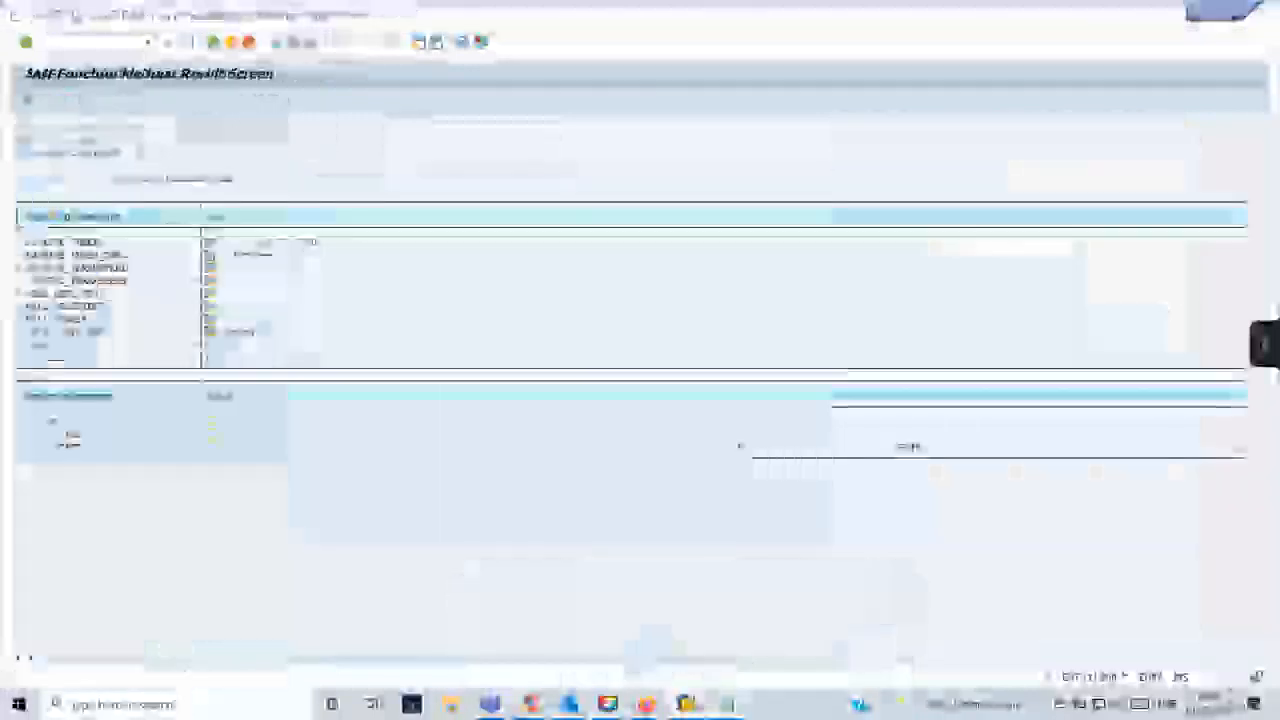
pyautogui.click(149, 43)
pyautogui.click(118, 59)
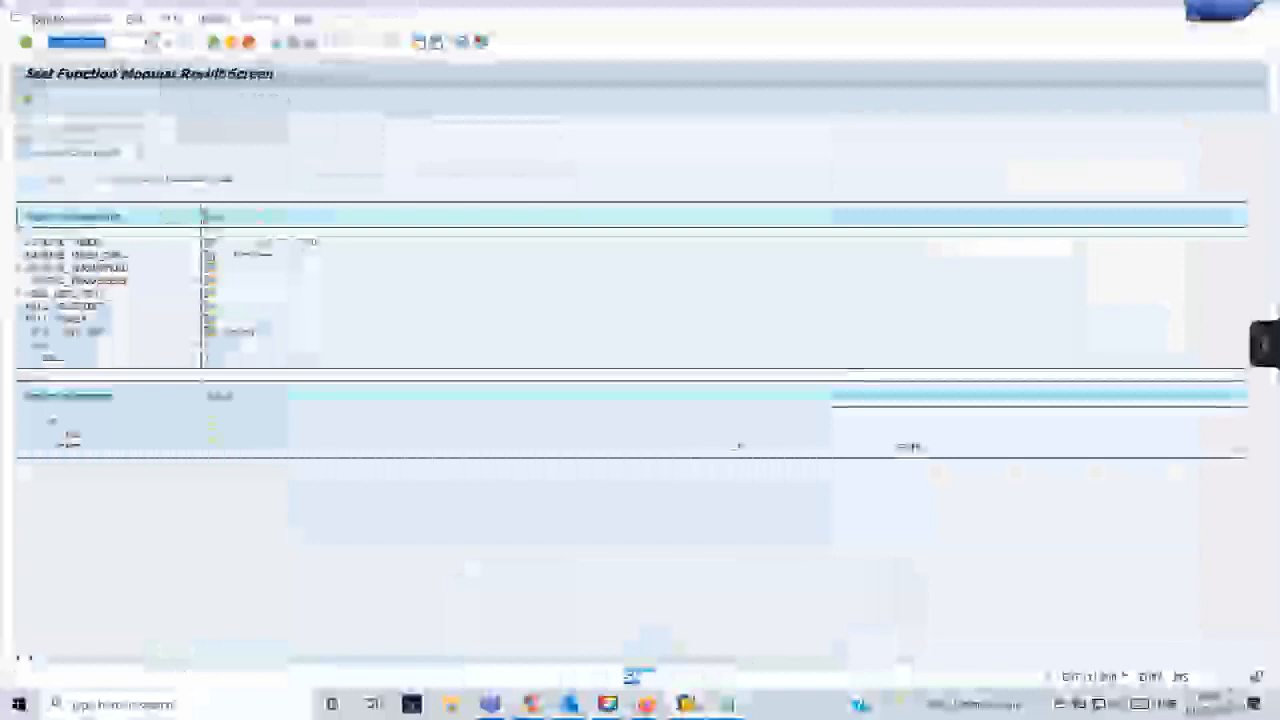
pyautogui.press('Return')
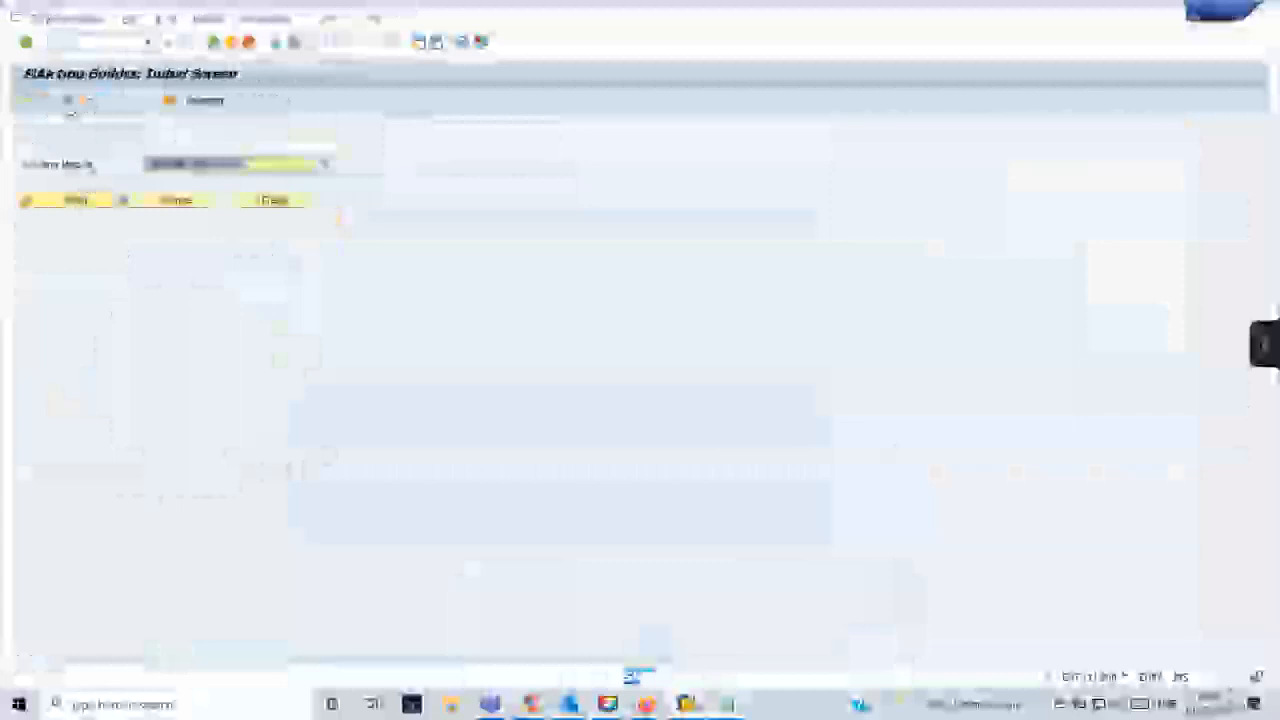
pyautogui.press('F8')
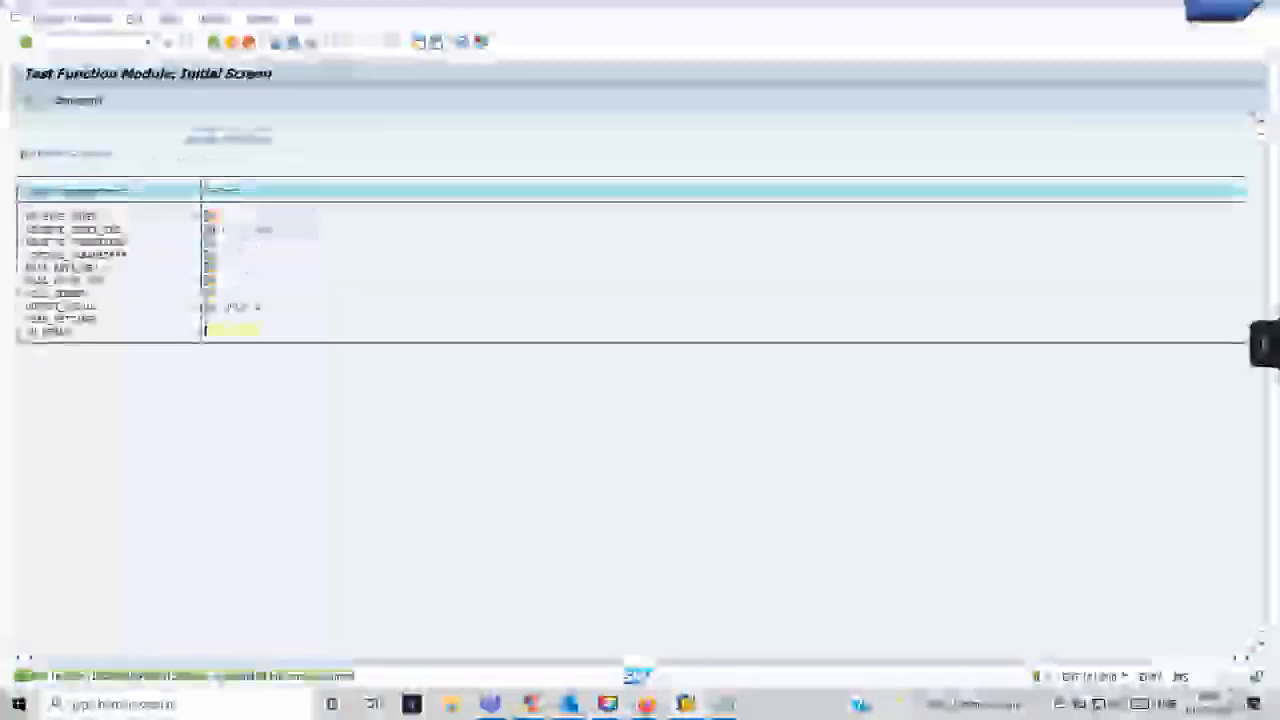
pyautogui.press('F8')
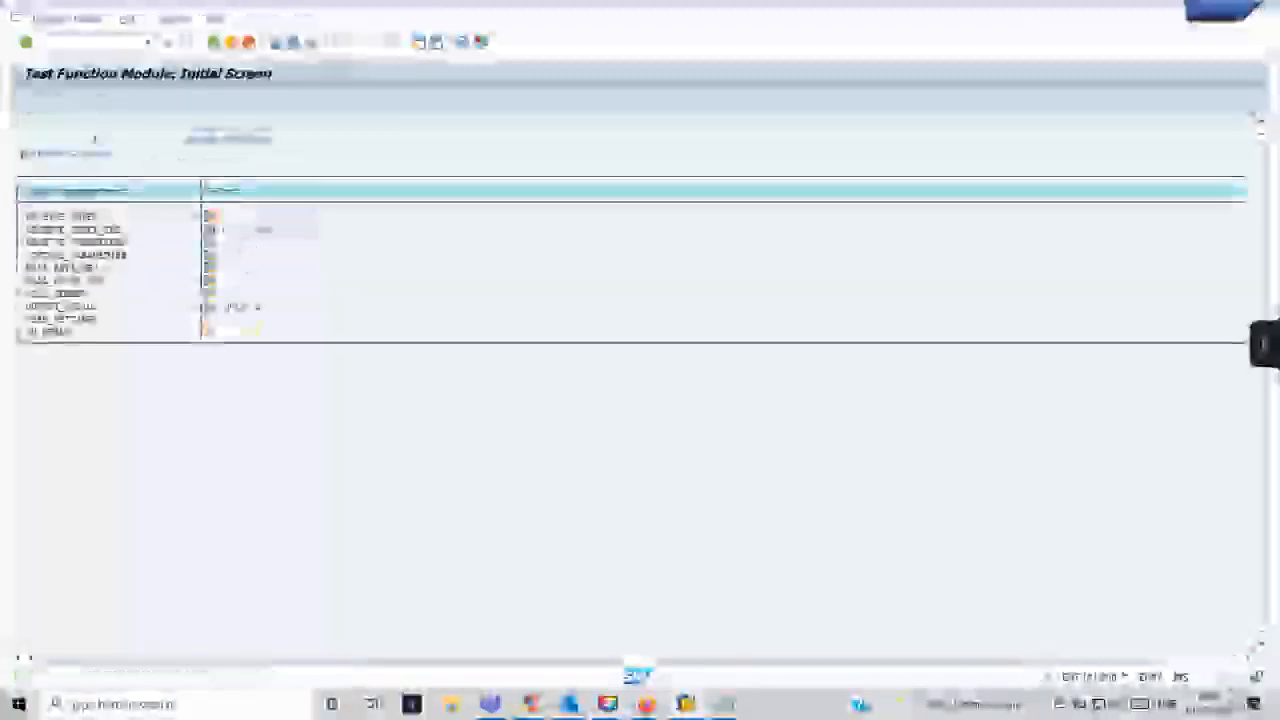
pyautogui.click(388, 465)
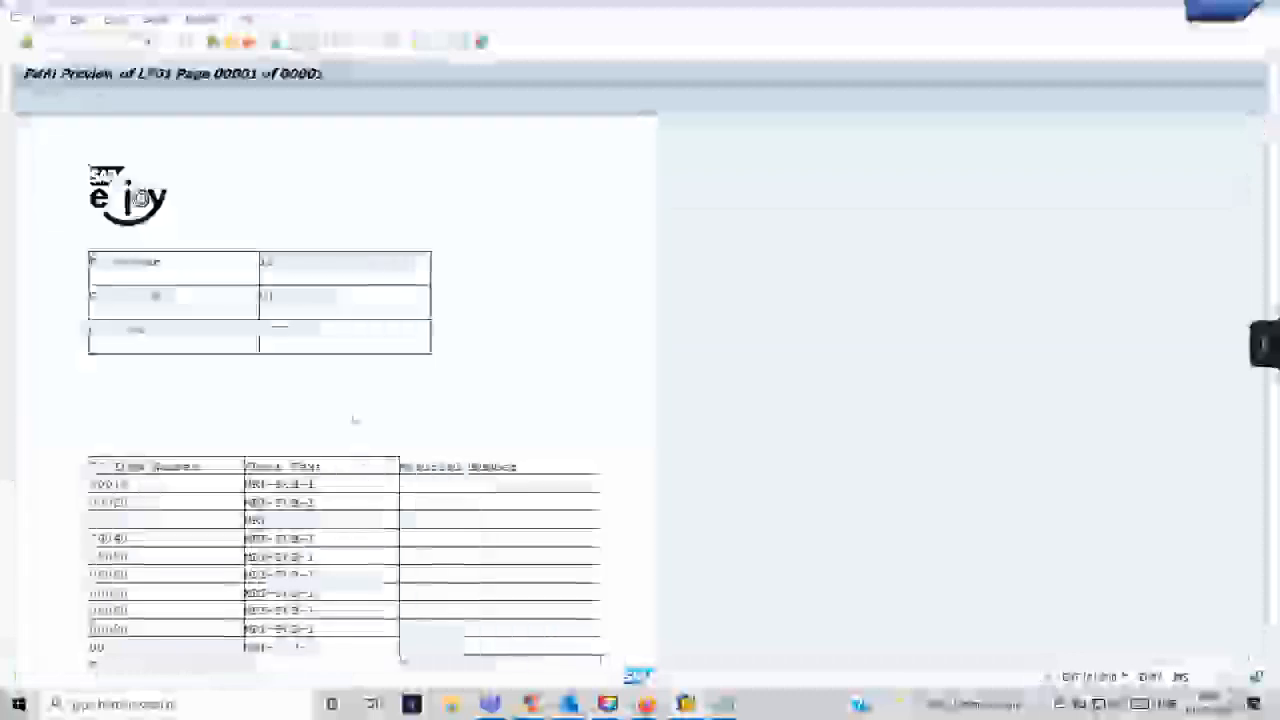
pyautogui.scroll(-6, 366, 393)
pyautogui.scroll(-5, 366, 393)
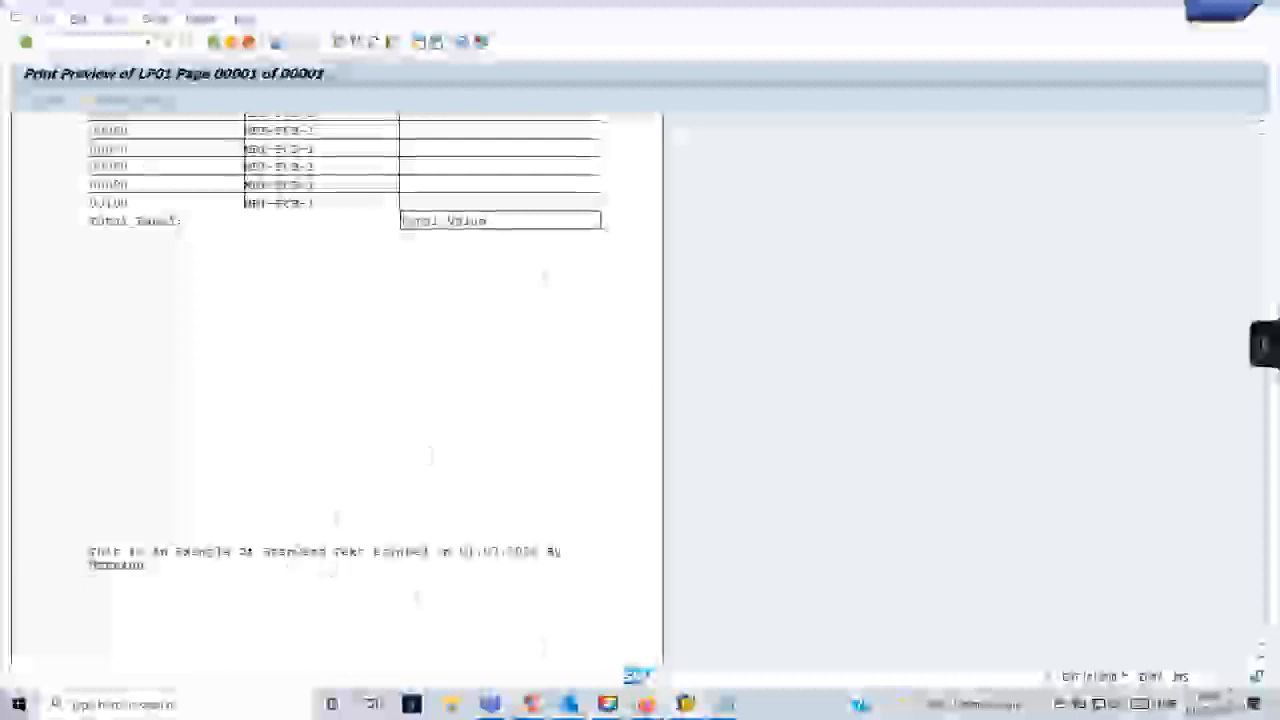
# - Compare the FOOTER window layout with the printed page from header table to footer text, and return to the Form Builder
pyautogui.moveTo(648, 704)
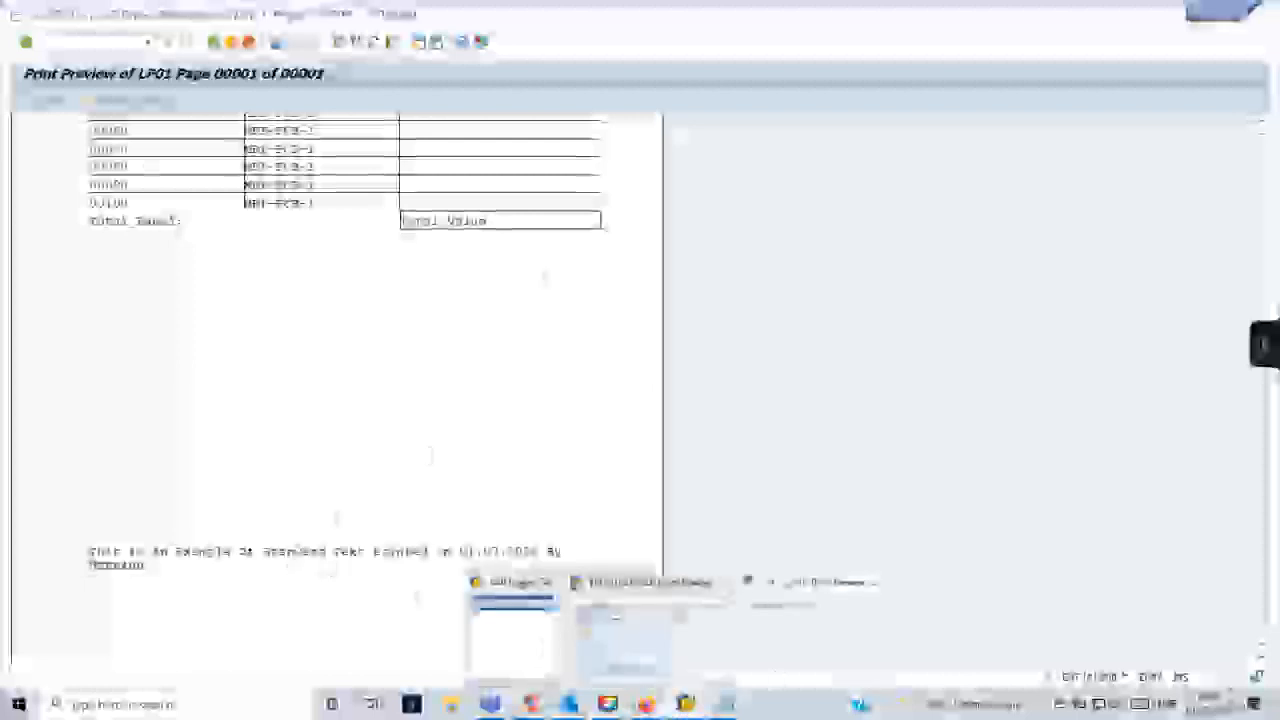
pyautogui.click(620, 640)
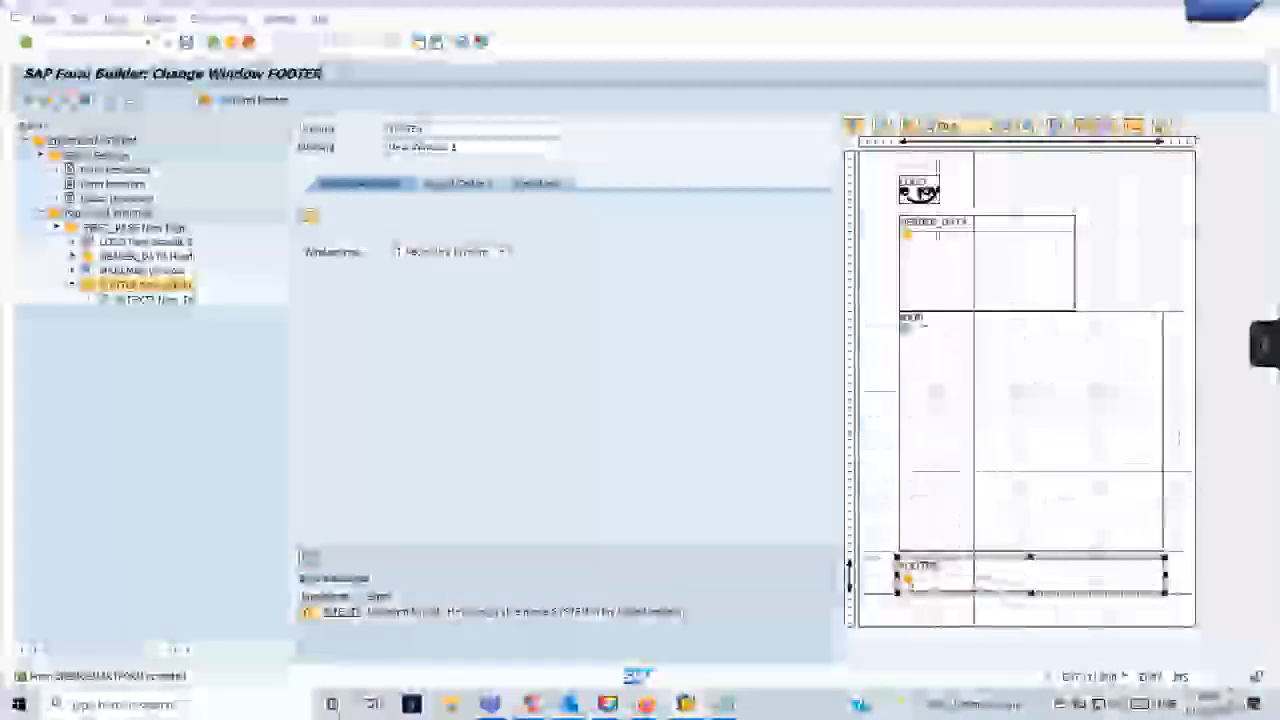
pyautogui.hotkey('alt', 'Tab')
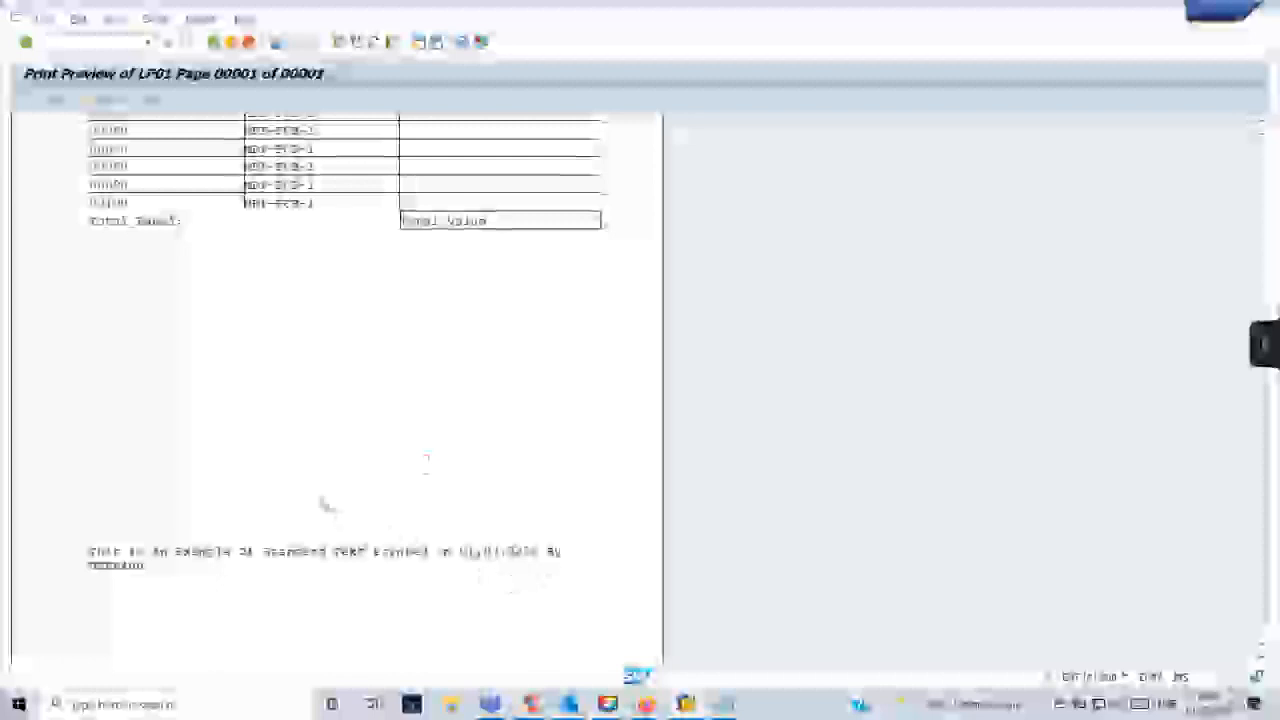
pyautogui.scroll(3, 324, 505)
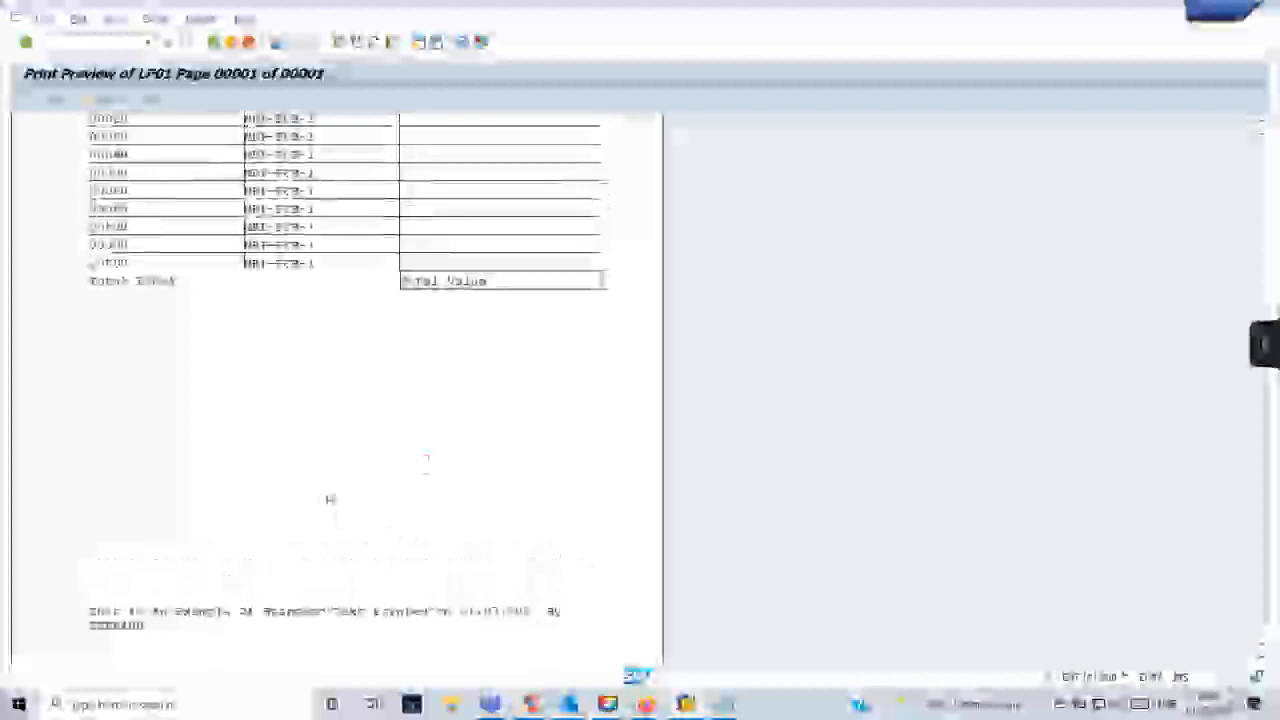
pyautogui.scroll(-3, 330, 499)
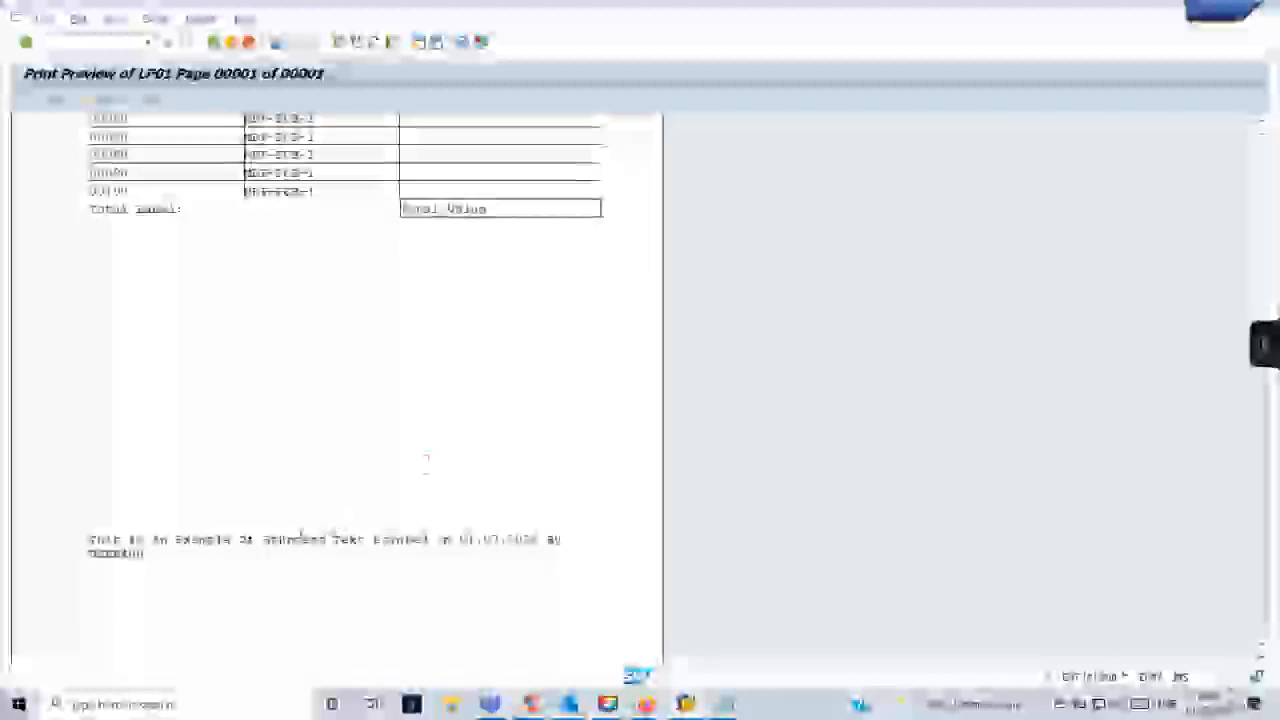
pyautogui.scroll(5, 332, 499)
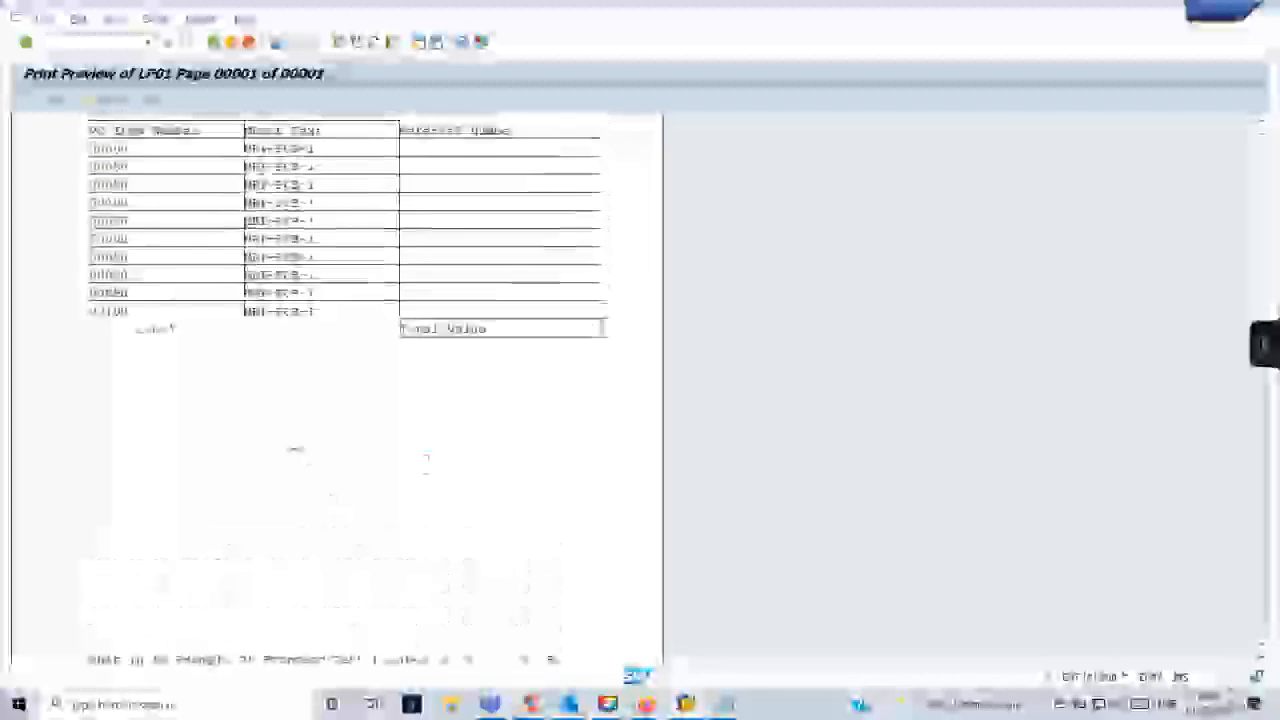
pyautogui.scroll(-2, 308, 441)
pyautogui.scroll(10, 308, 441)
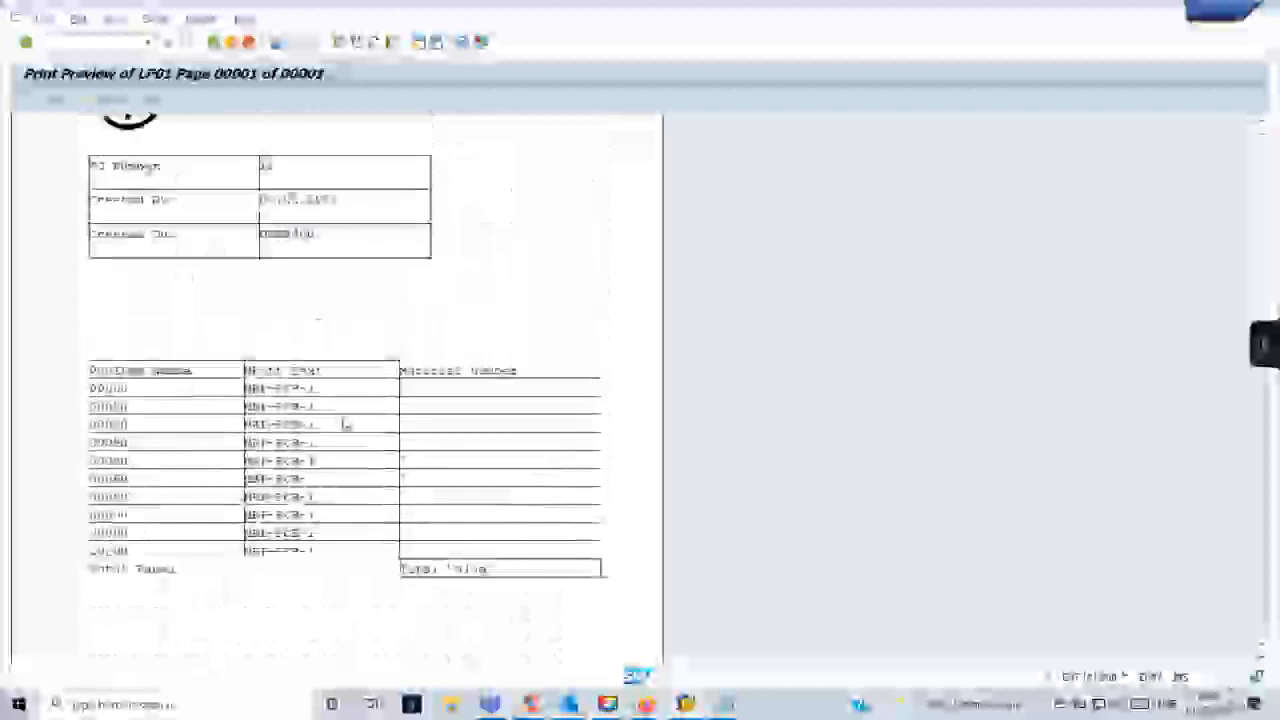
pyautogui.press('F3')
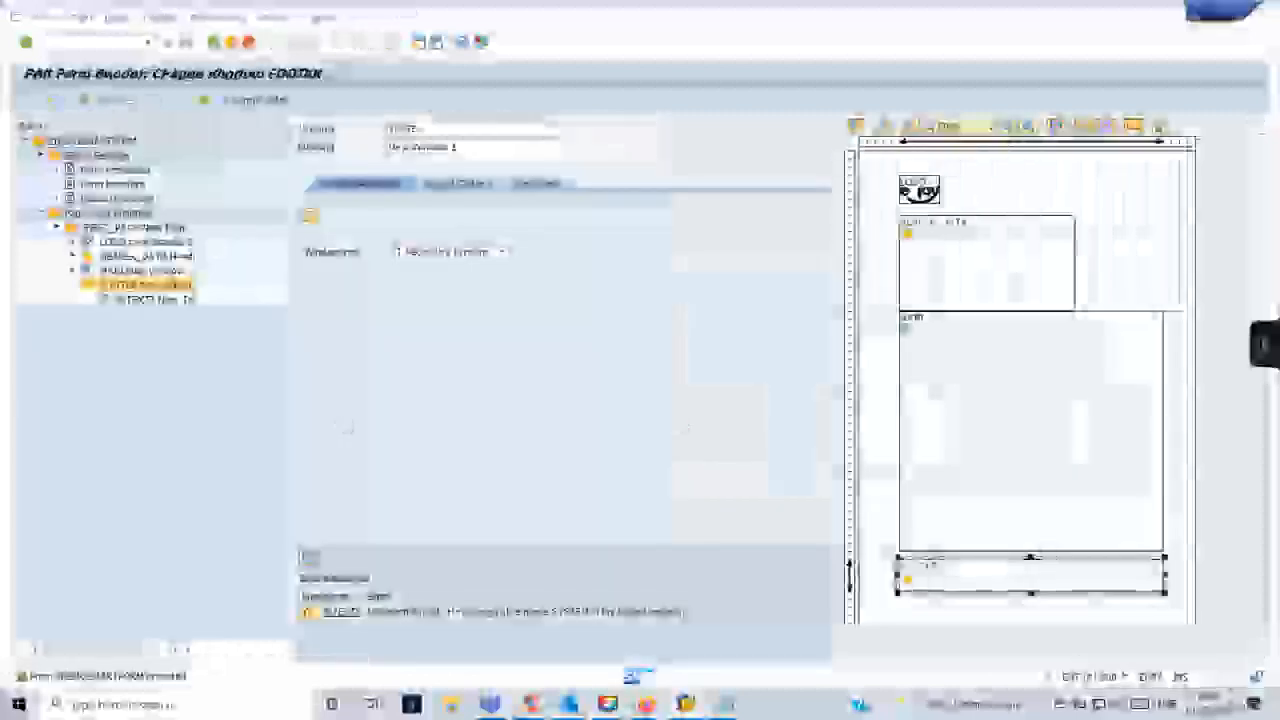
pyautogui.moveTo(686, 704)
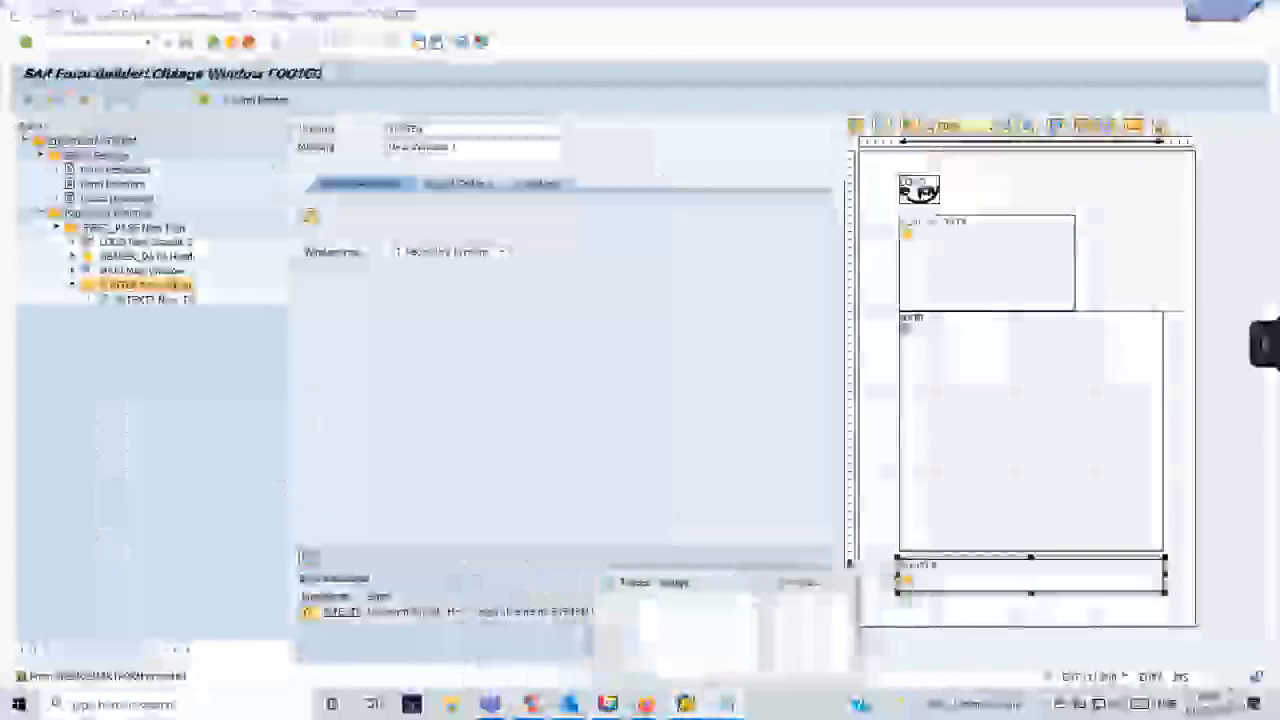
# - Compose the header structure's PO number variable in Notepad, enclosed in ampersands, and select it for copying
pyautogui.click(726, 704)
pyautogui.hotkey('ctrl', 'a')
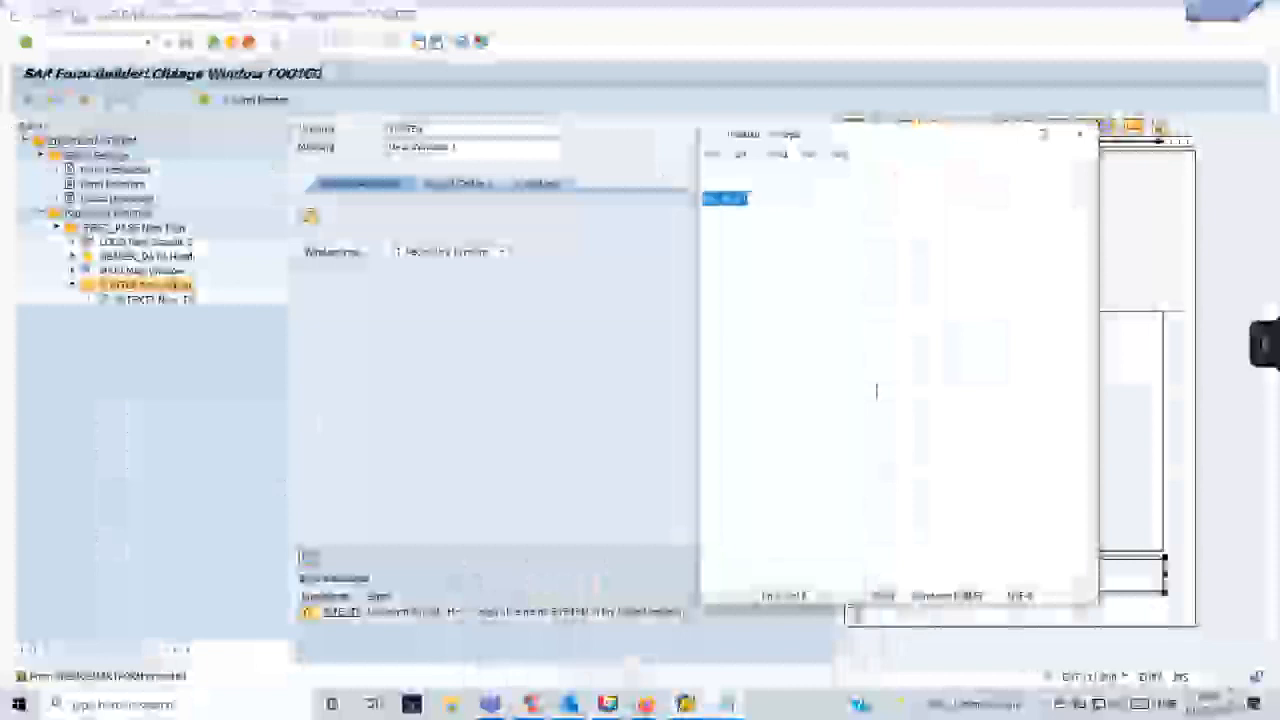
pyautogui.click(813, 199)
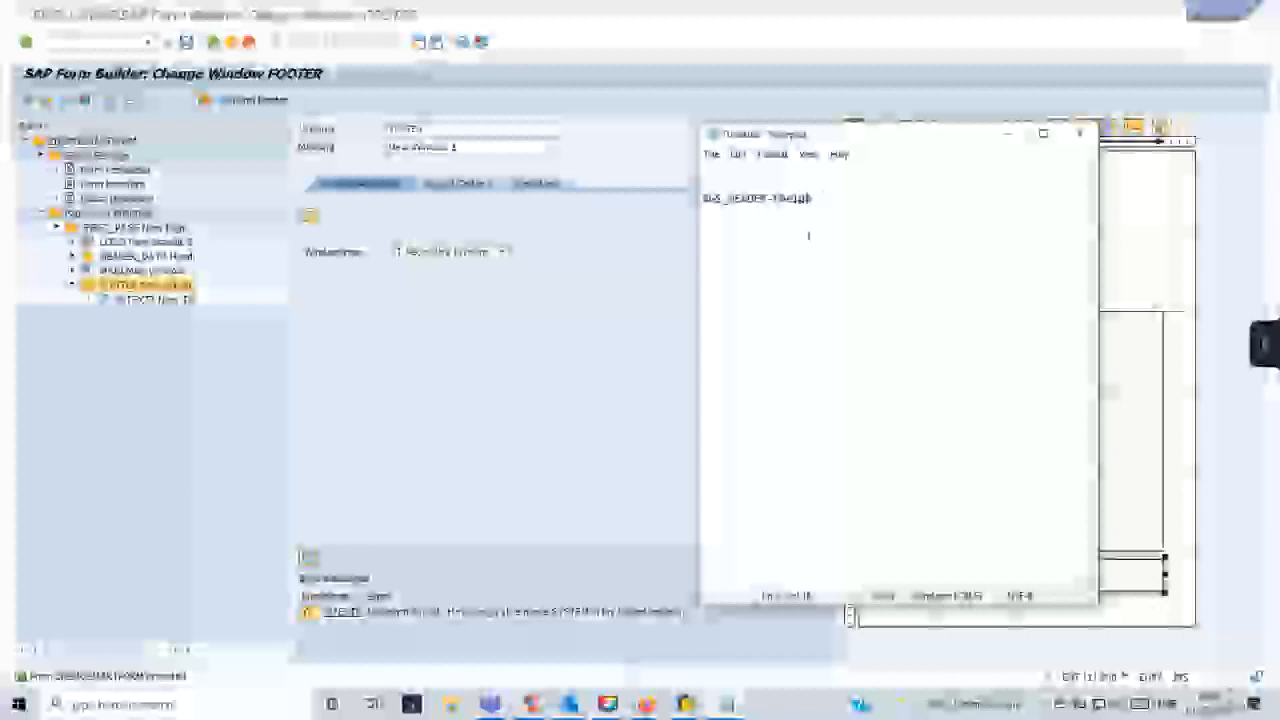
pyautogui.press('Left')
pyautogui.hotkey('shift', 'Home')
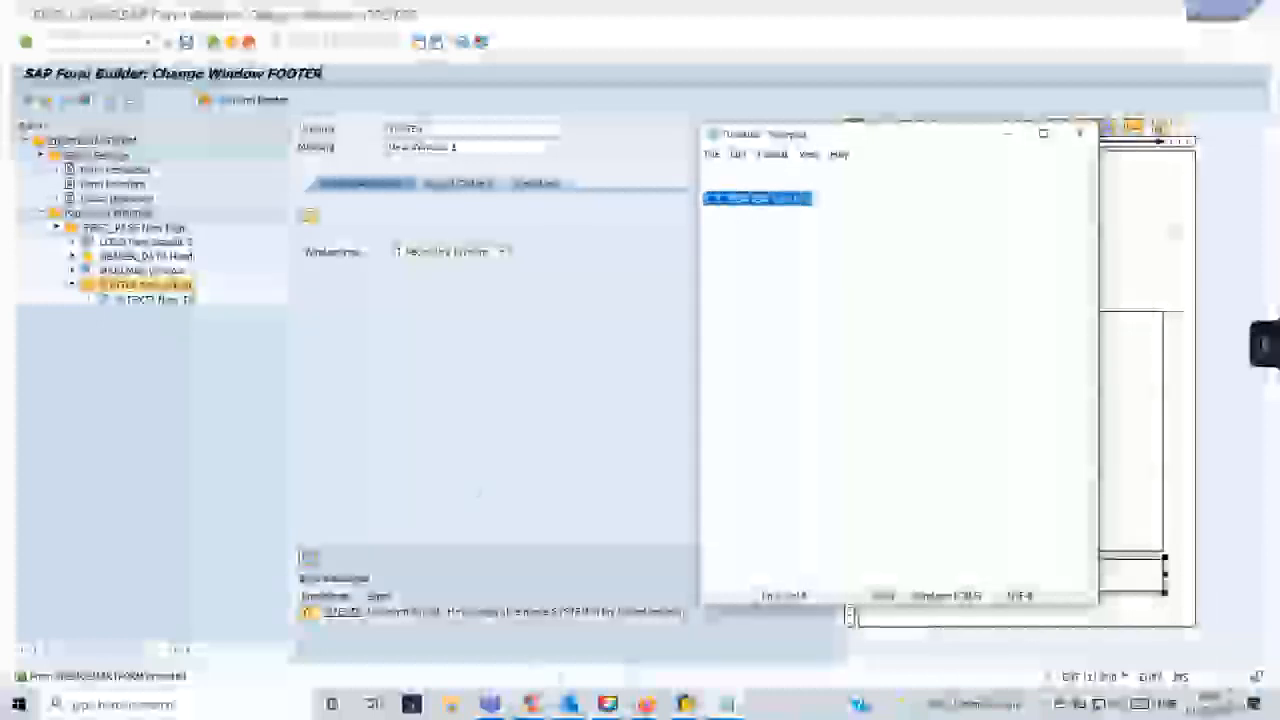
# - Switch to the other SAP session, go to the standard text editor and open ZDEMOST in change mode
pyautogui.click(686, 704)
pyautogui.click(784, 645)
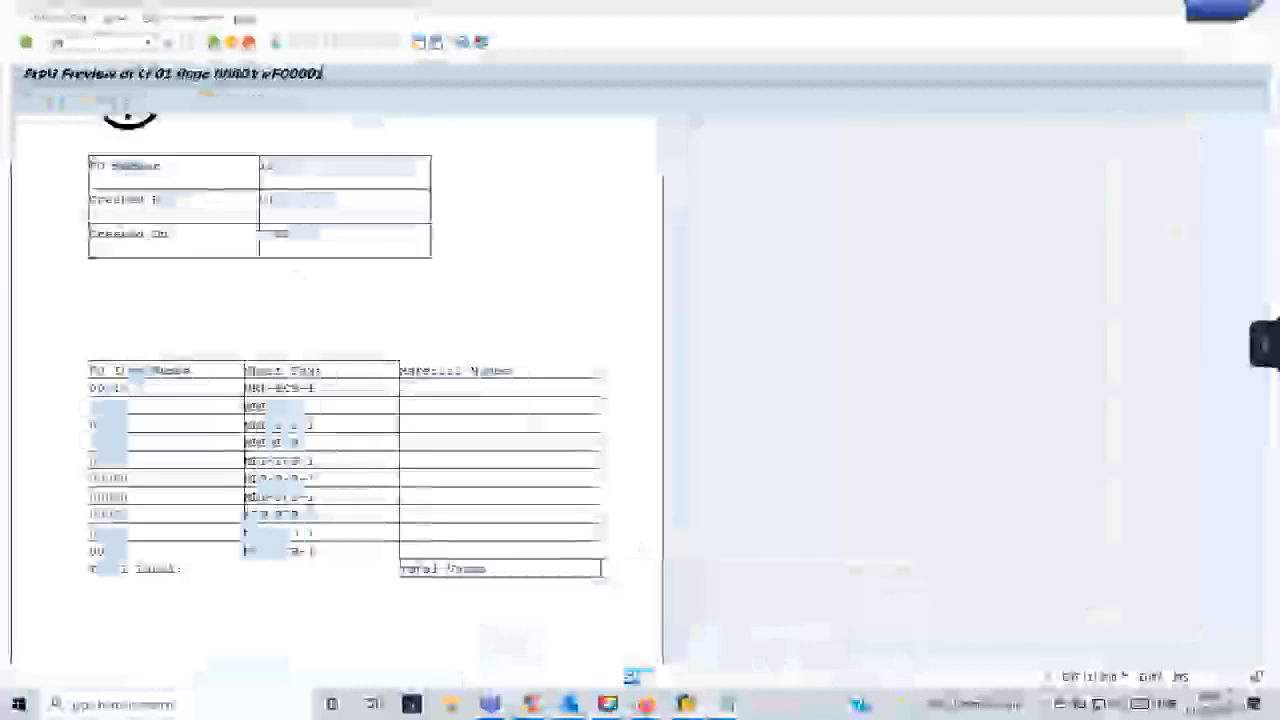
pyautogui.press('Return')
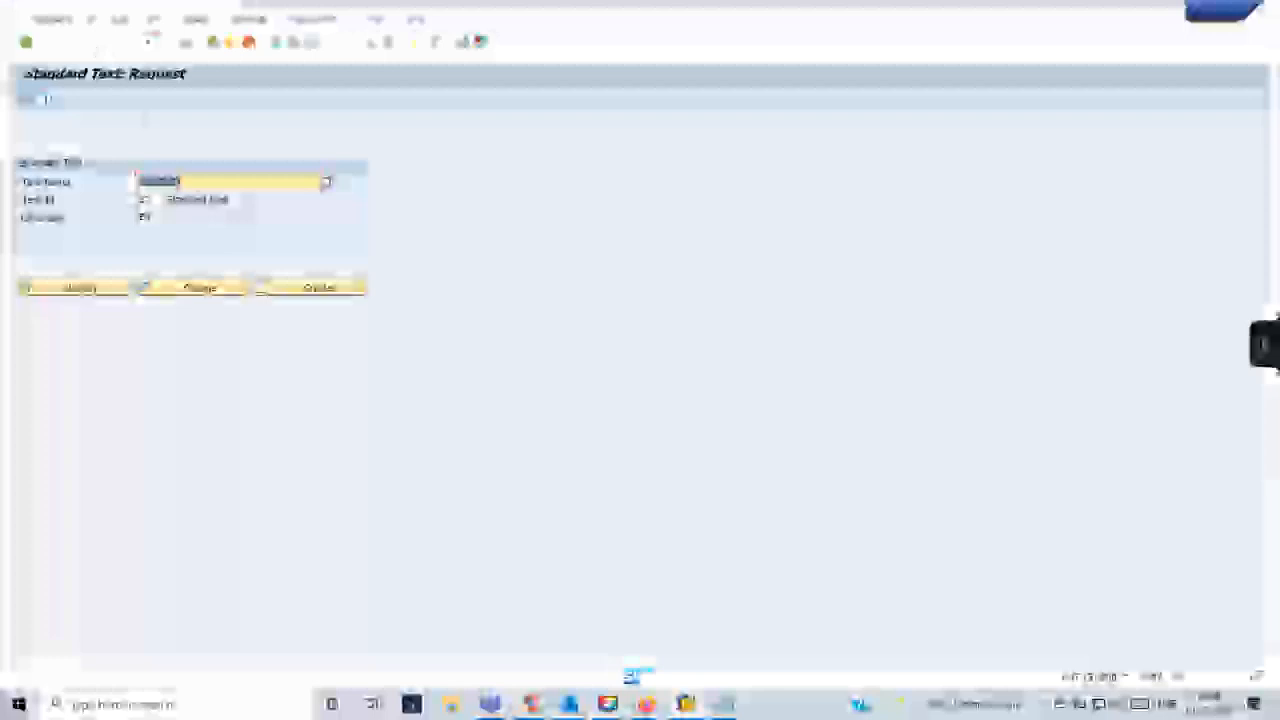
pyautogui.click(206, 289)
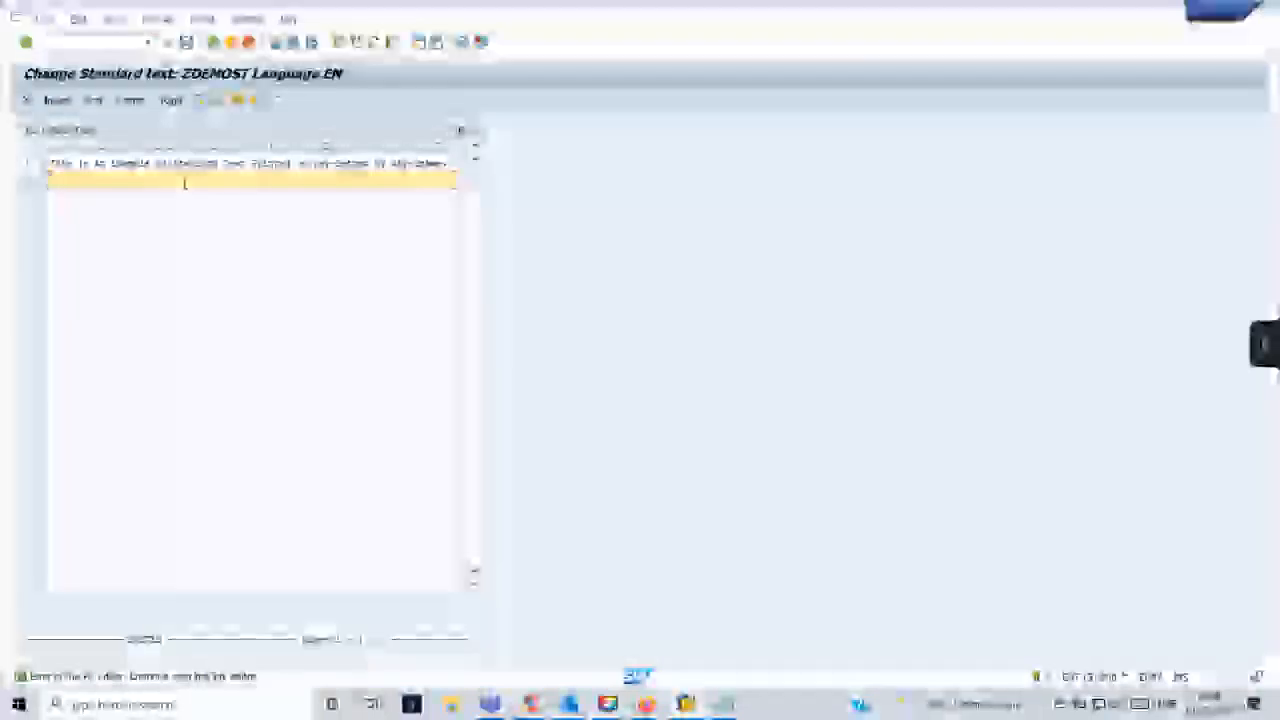
# - Extend standard text ZDEMOST with a second line reading "For the PO" plus the header's PO number variable, and save it
pyautogui.click(456, 164)
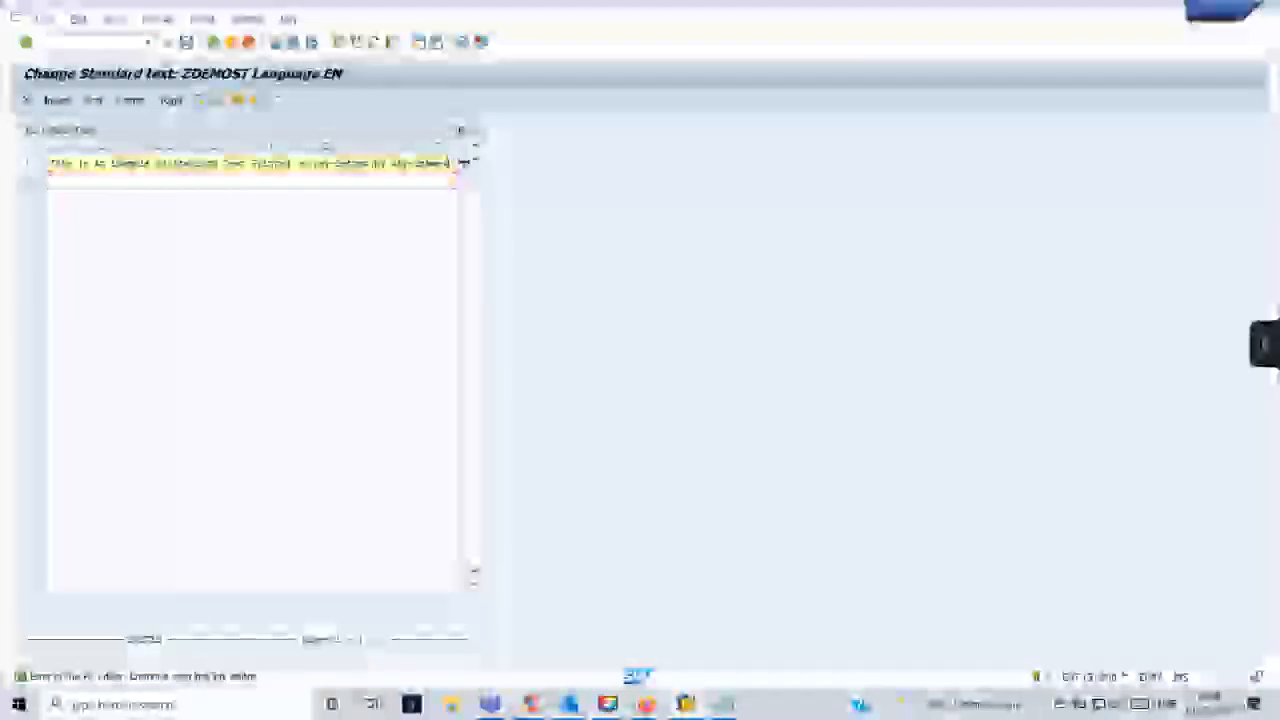
pyautogui.click(297, 183)
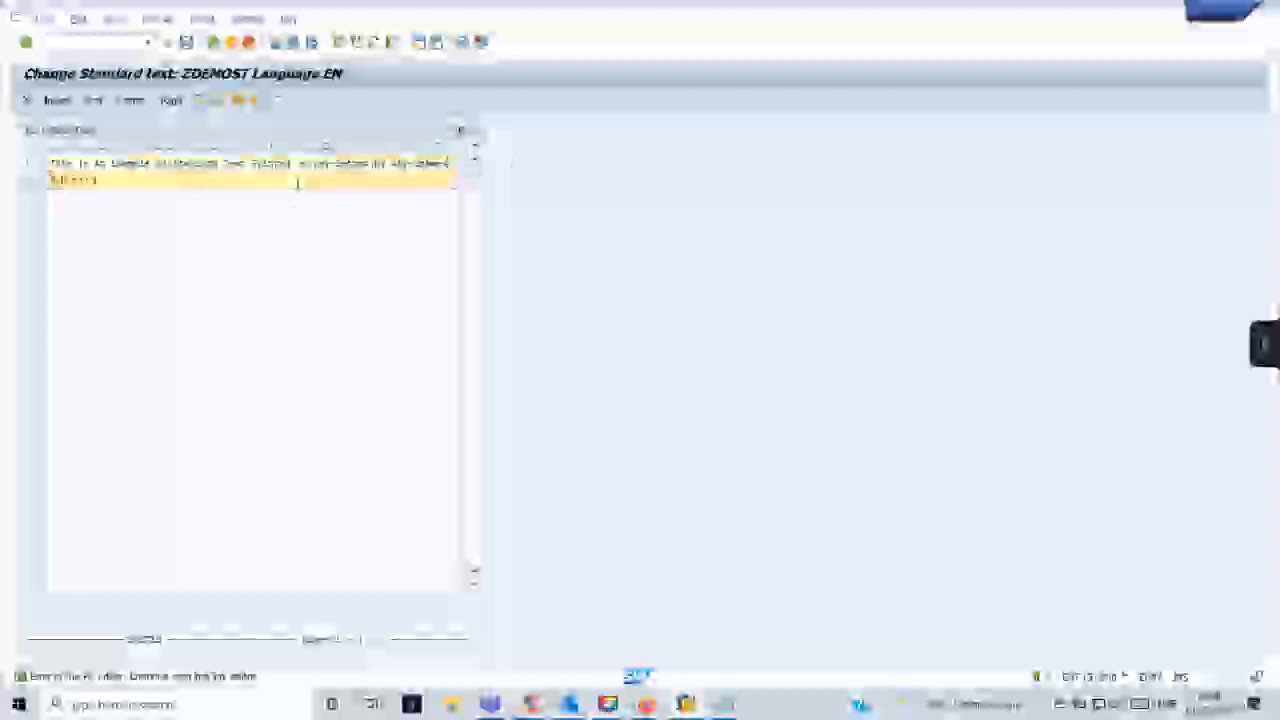
pyautogui.write('You can do t')
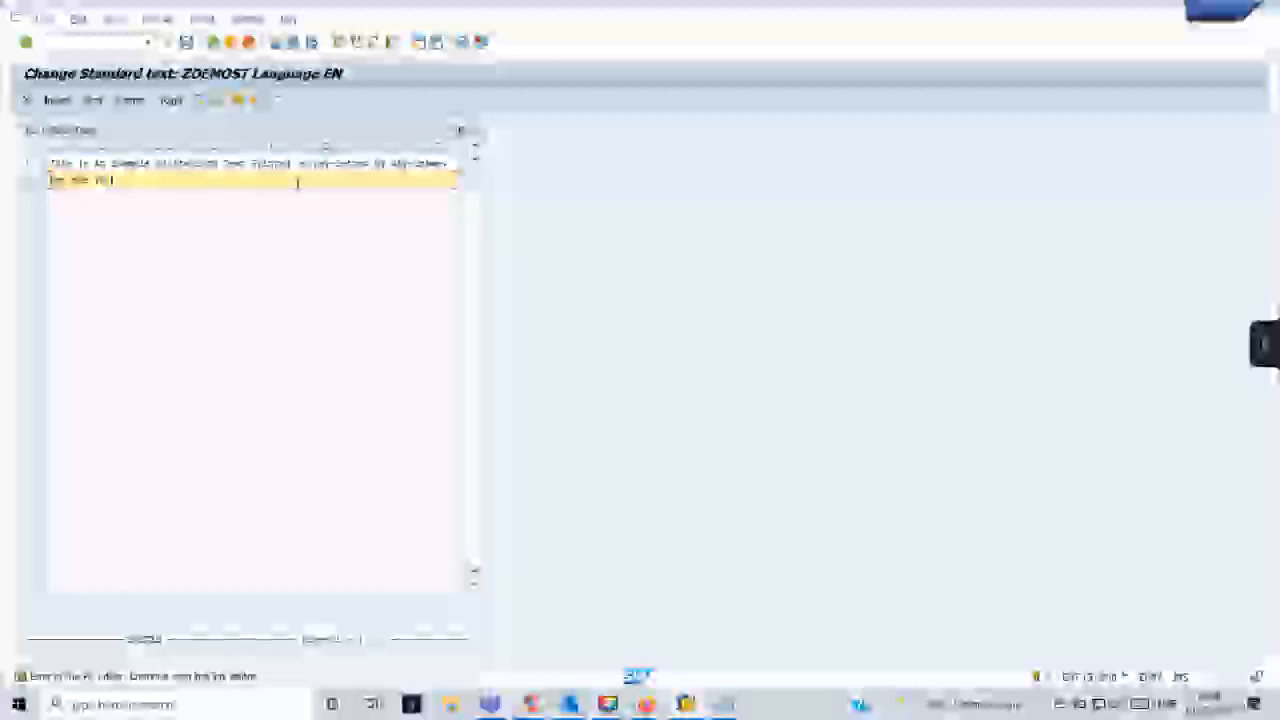
pyautogui.write('he formatting and a')
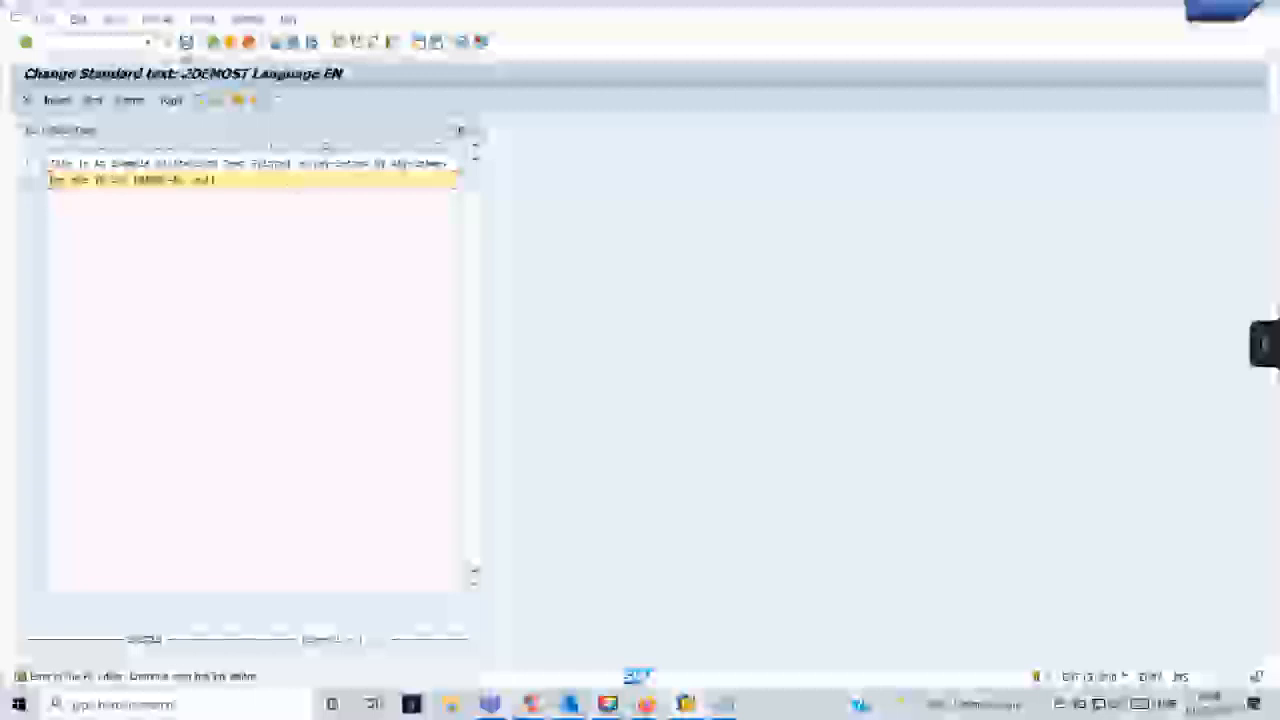
pyautogui.click(186, 43)
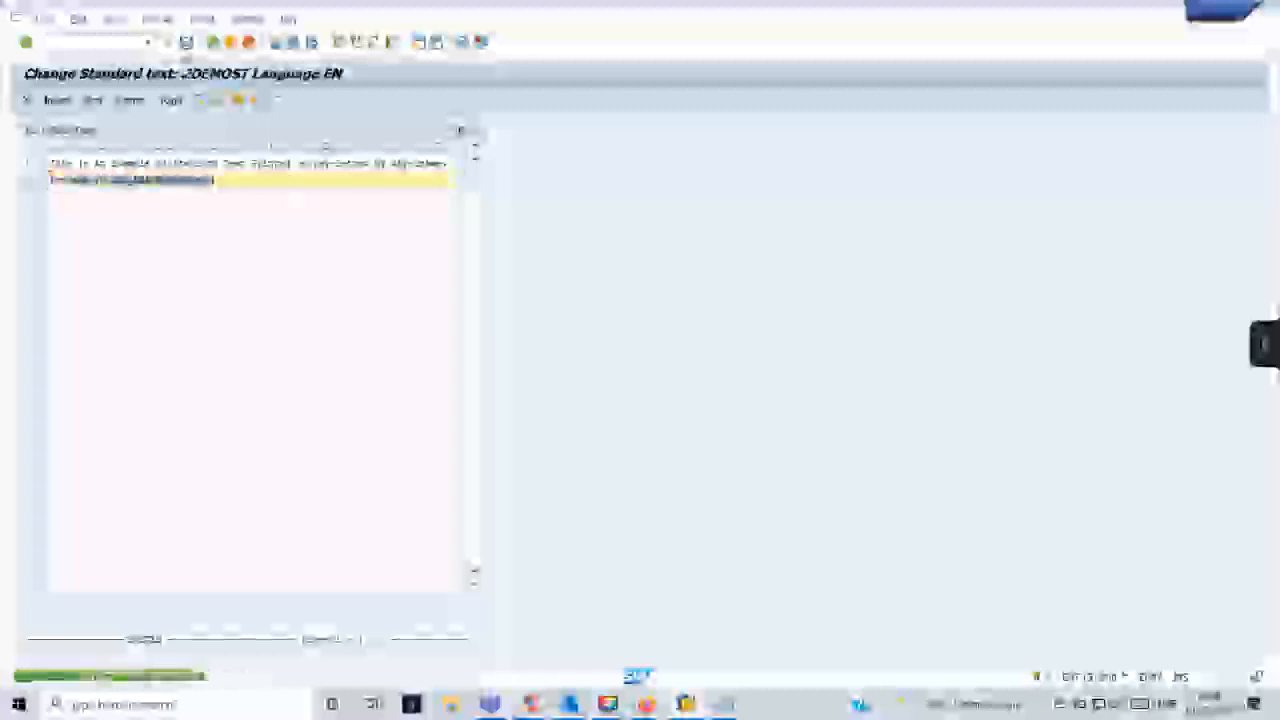
# - Leave the text editor and check standard text ZDEMOST in its own print preview
pyautogui.click(212, 43)
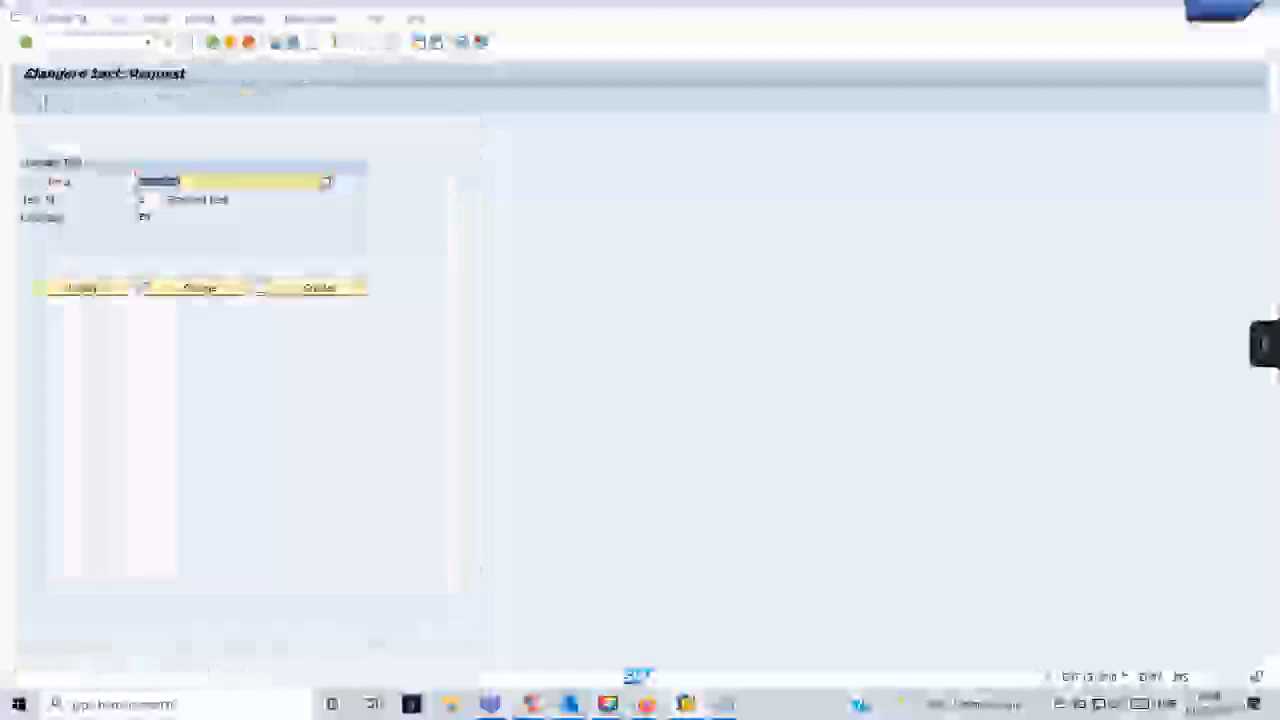
pyautogui.click(26, 104)
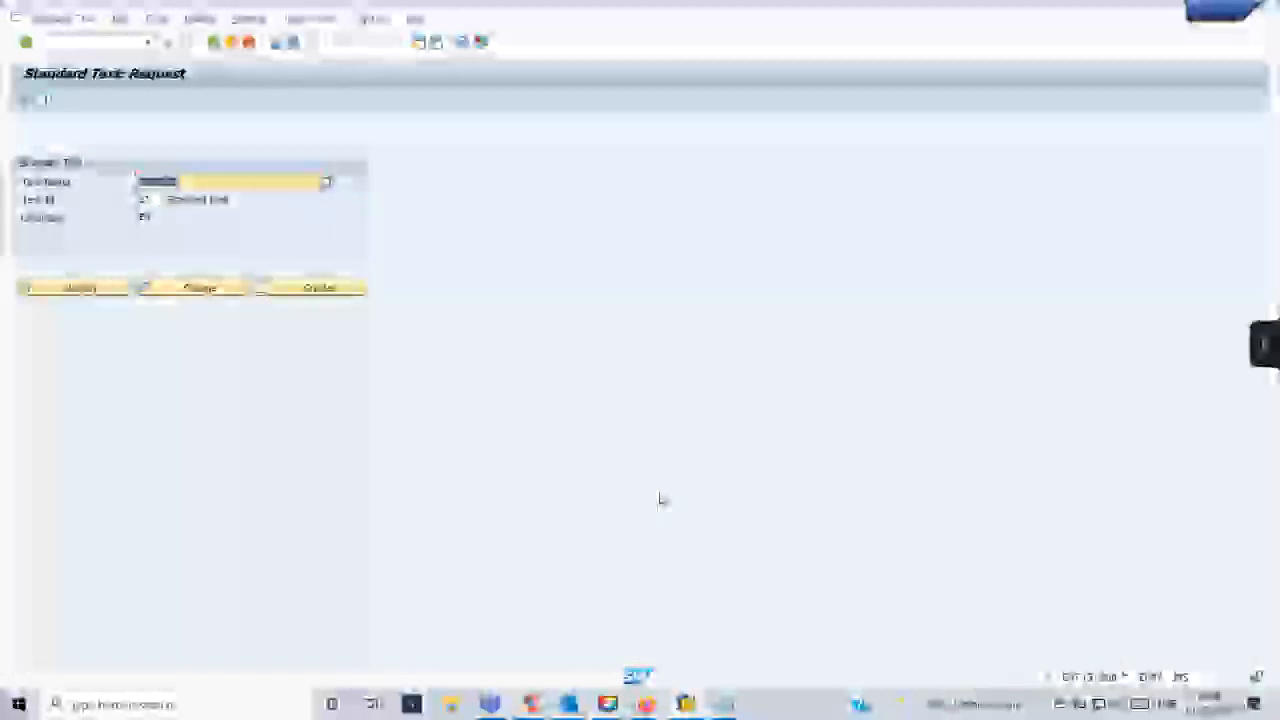
pyautogui.click(213, 42)
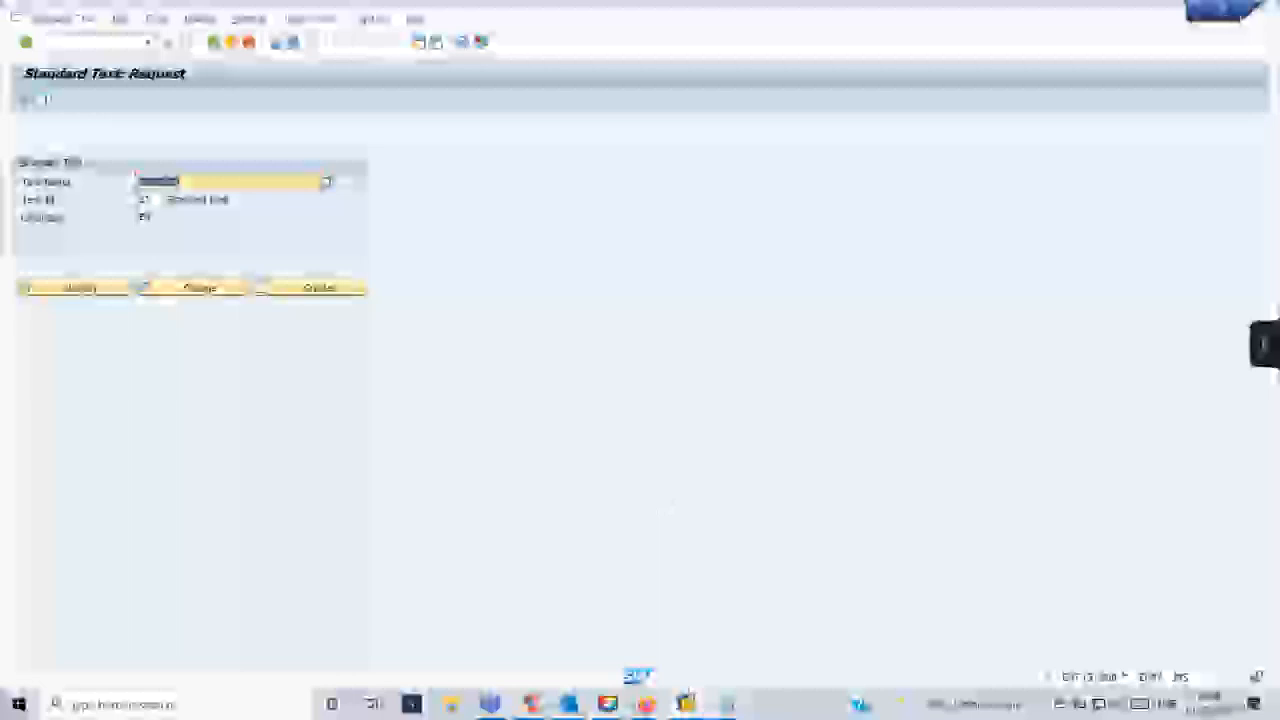
# - Rerun the form's generated function module from the Function Builder and check the extended footer text in print preview
pyautogui.hotkey('alt', 'Tab')
pyautogui.scroll(-4, 348, 246)
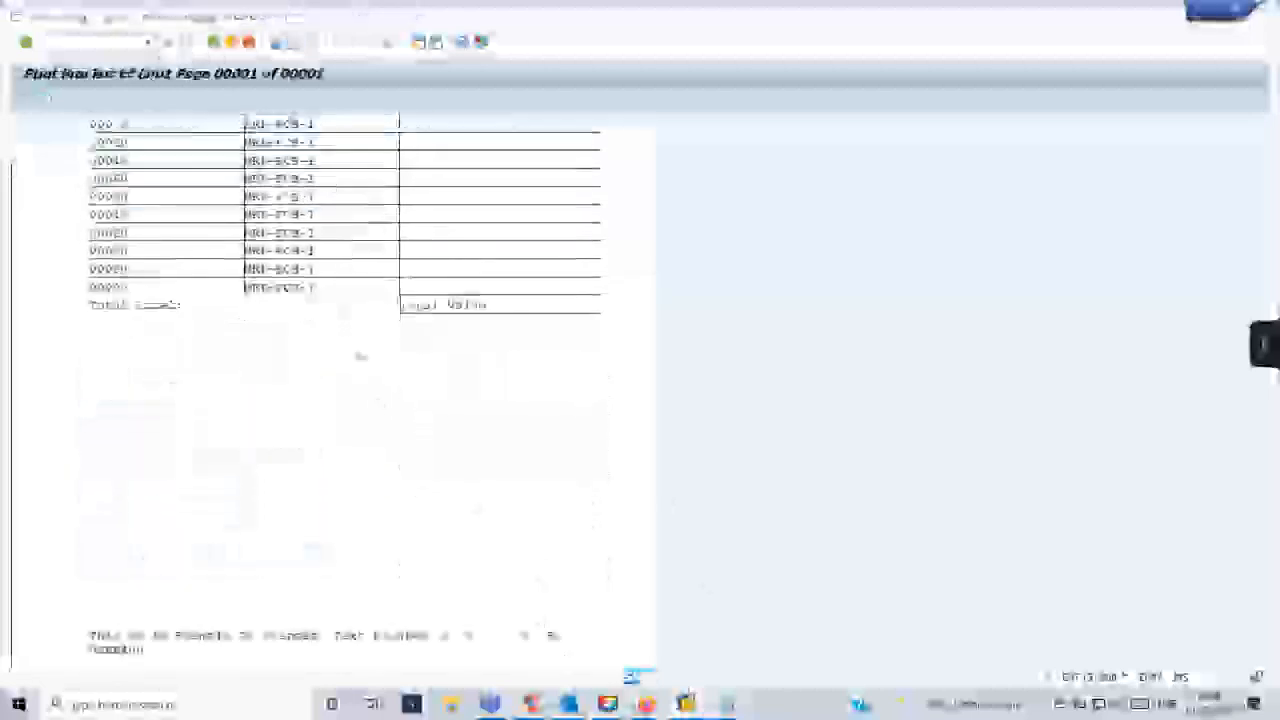
pyautogui.click(149, 42)
pyautogui.click(78, 69)
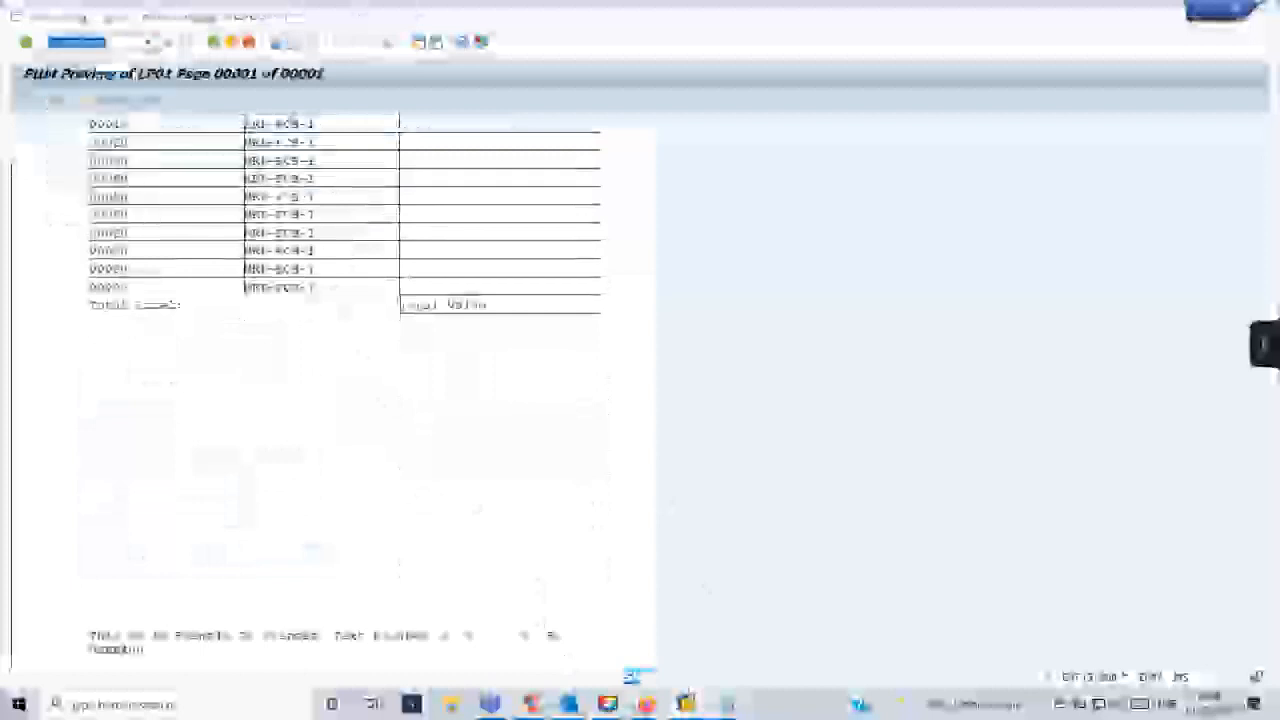
pyautogui.press('Return')
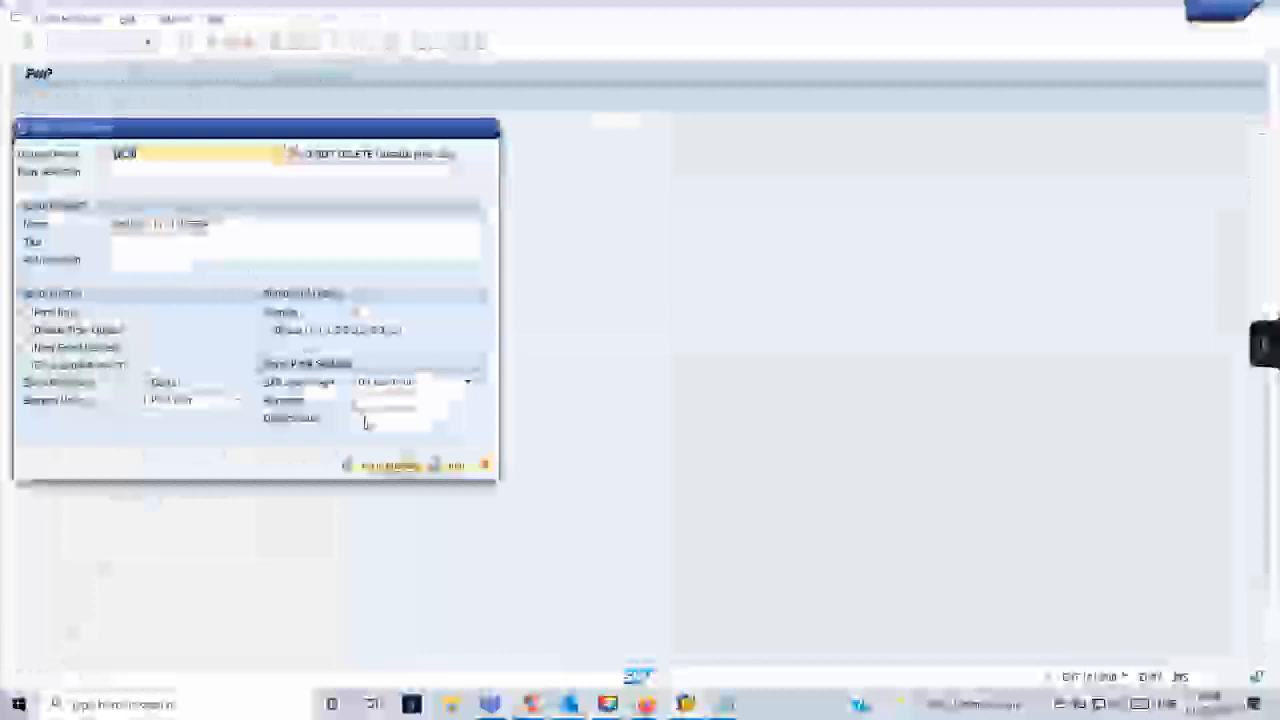
pyautogui.click(386, 464)
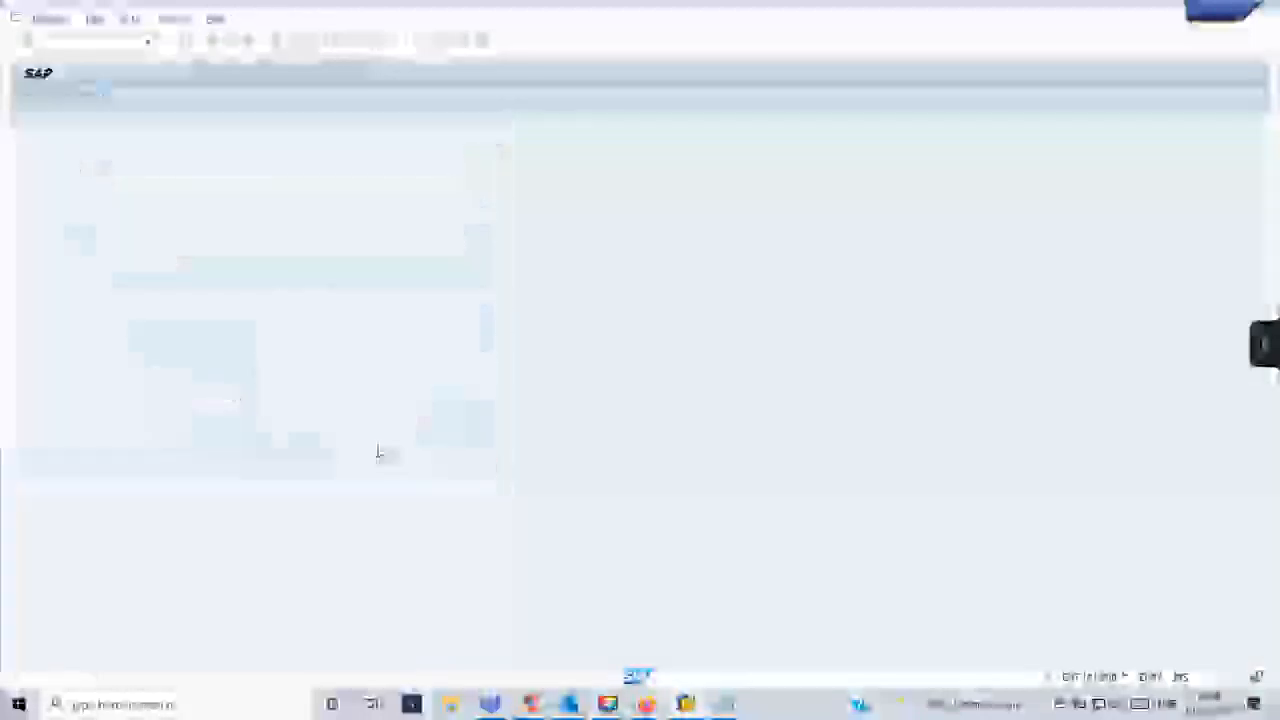
pyautogui.scroll(-3, 381, 446)
pyautogui.scroll(-3, 409, 457)
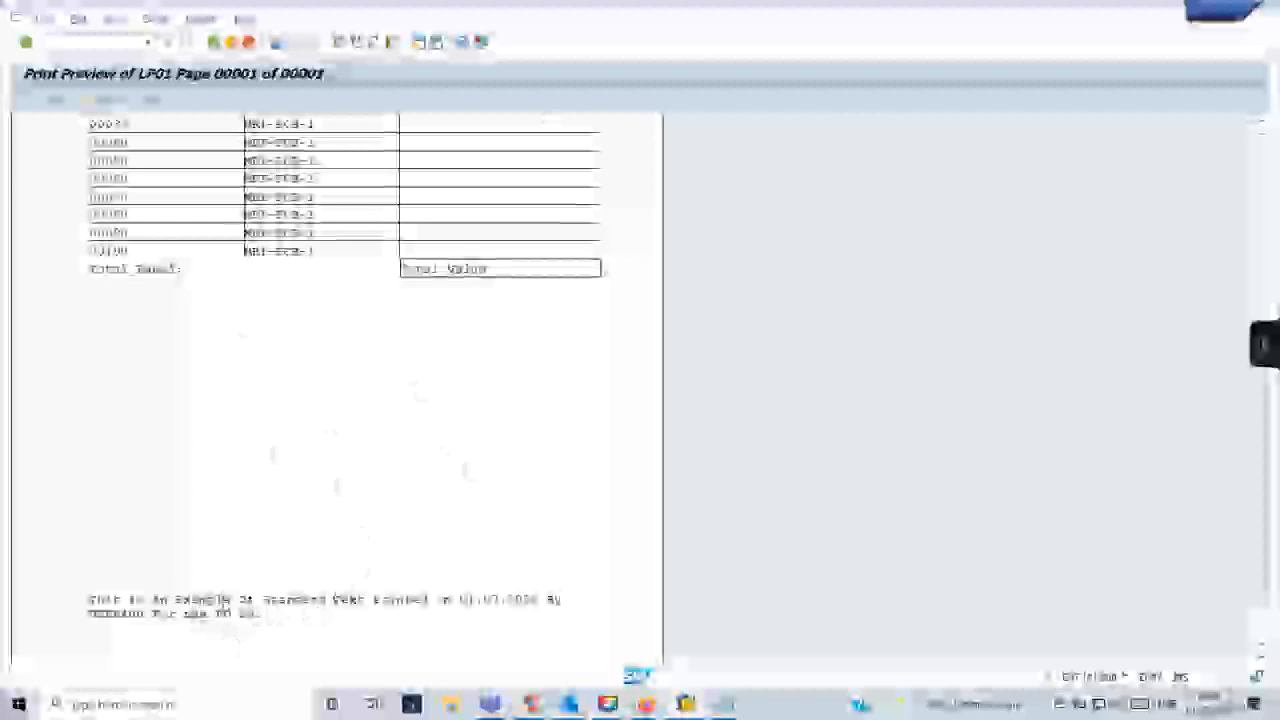
# - Compare the PO number in the printed header table with the footer text, and return to the Form Builder
pyautogui.scroll(5, 300, 330)
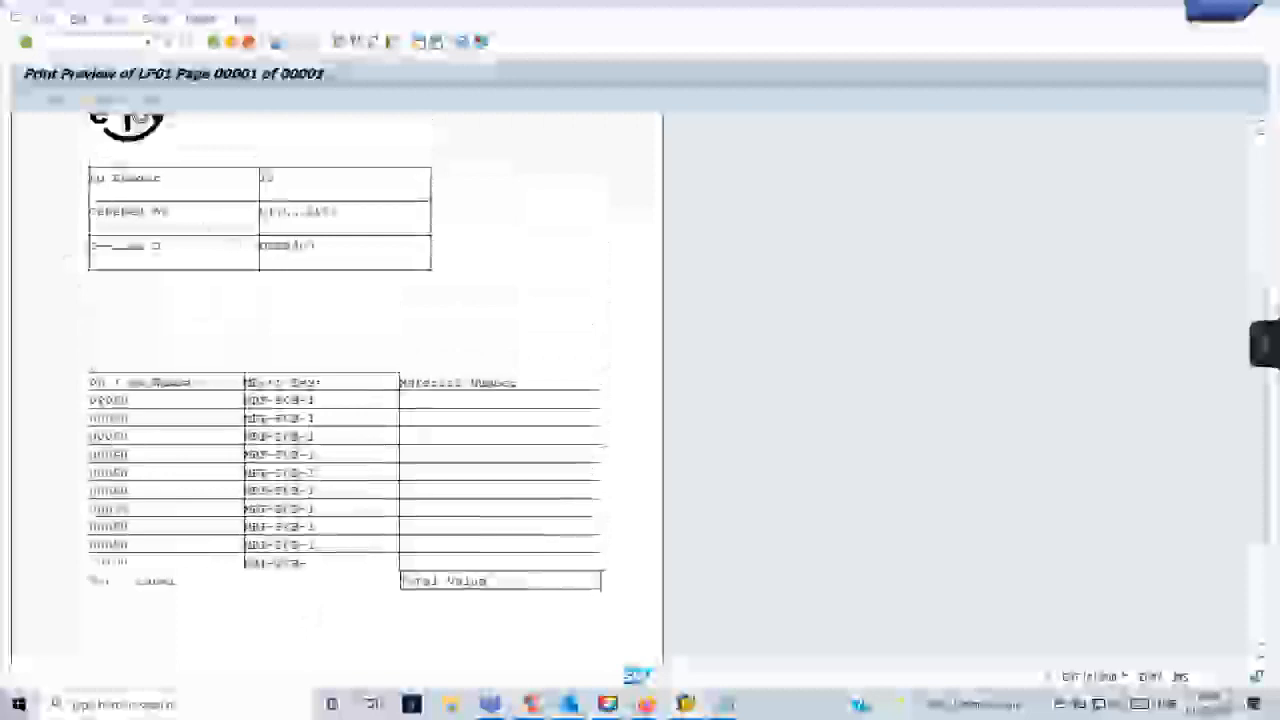
pyautogui.scroll(-2, 363, 455)
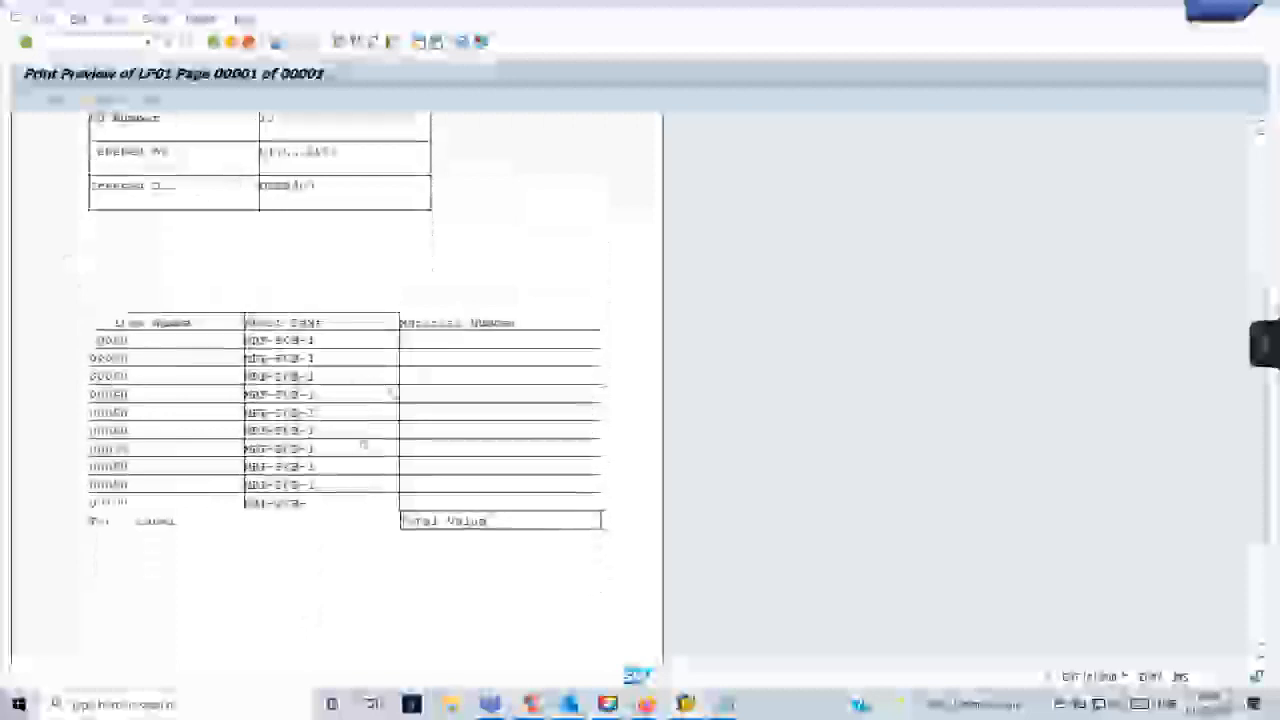
pyautogui.scroll(-8, 355, 400)
pyautogui.scroll(-1, 423, 477)
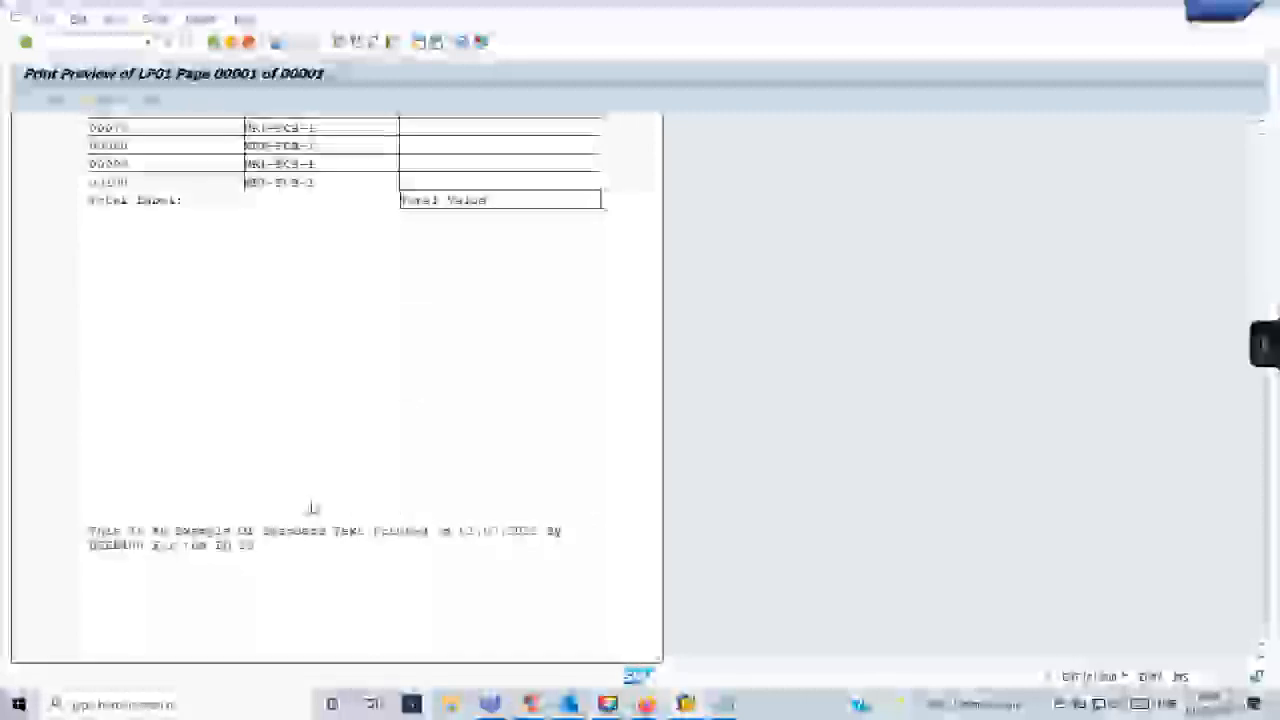
pyautogui.scroll(9, 311, 508)
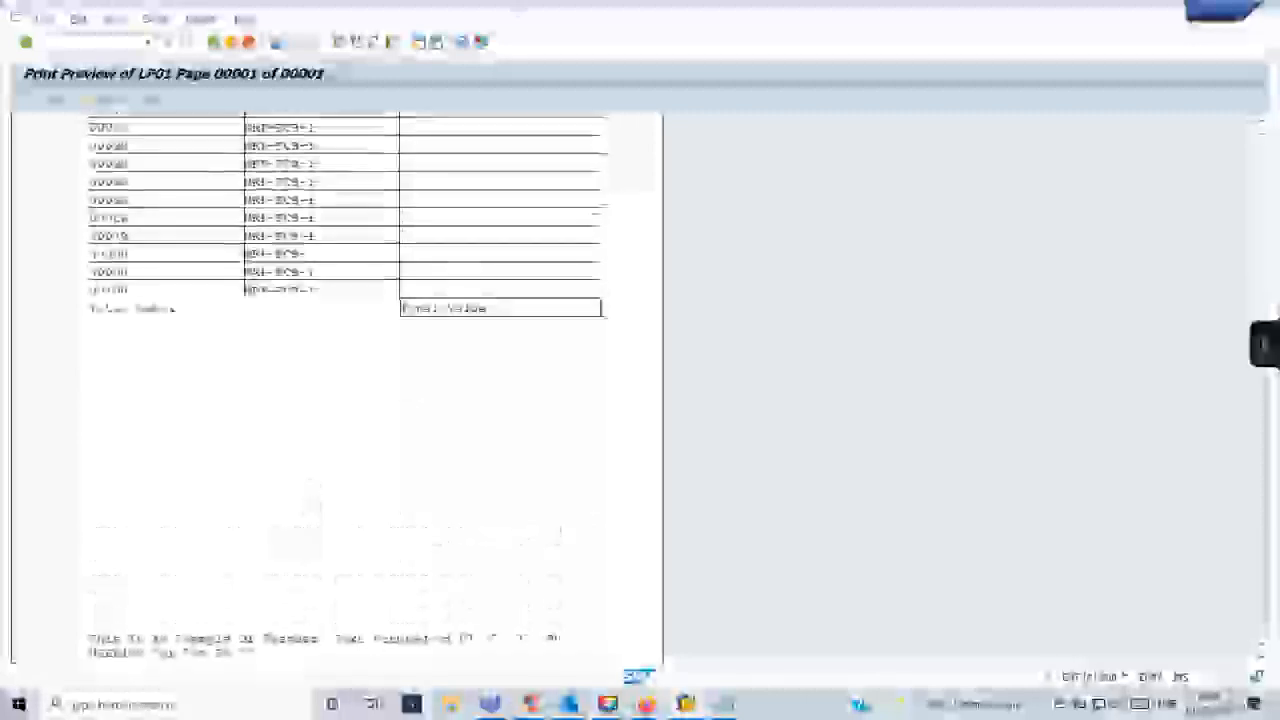
pyautogui.scroll(2, 348, 400)
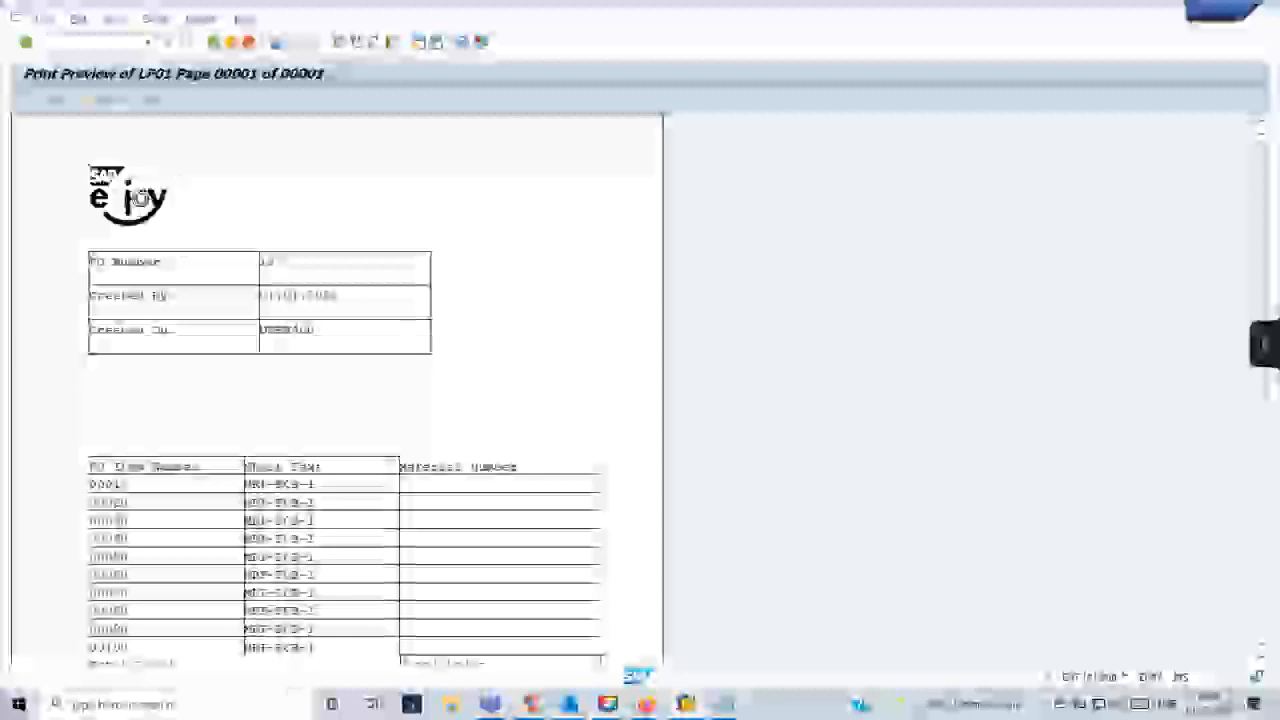
pyautogui.scroll(-2, 360, 530)
pyautogui.scroll(-10, 181, 615)
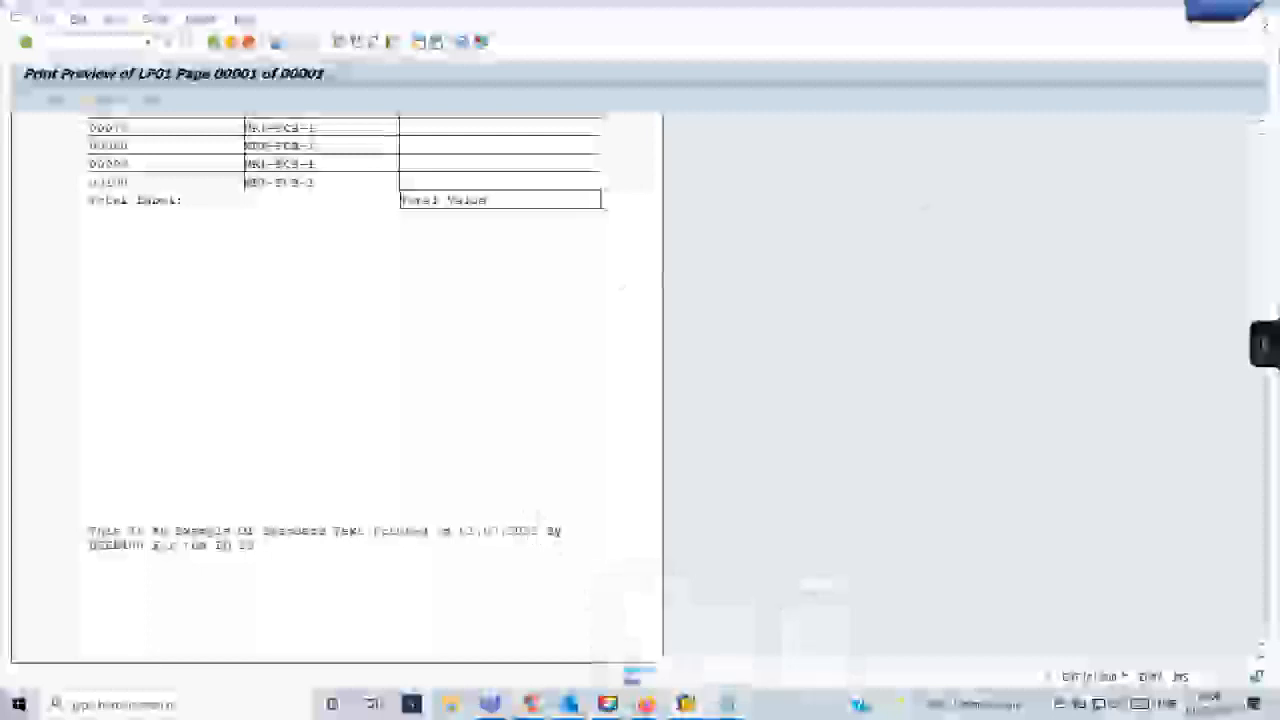
pyautogui.click(1248, 14)
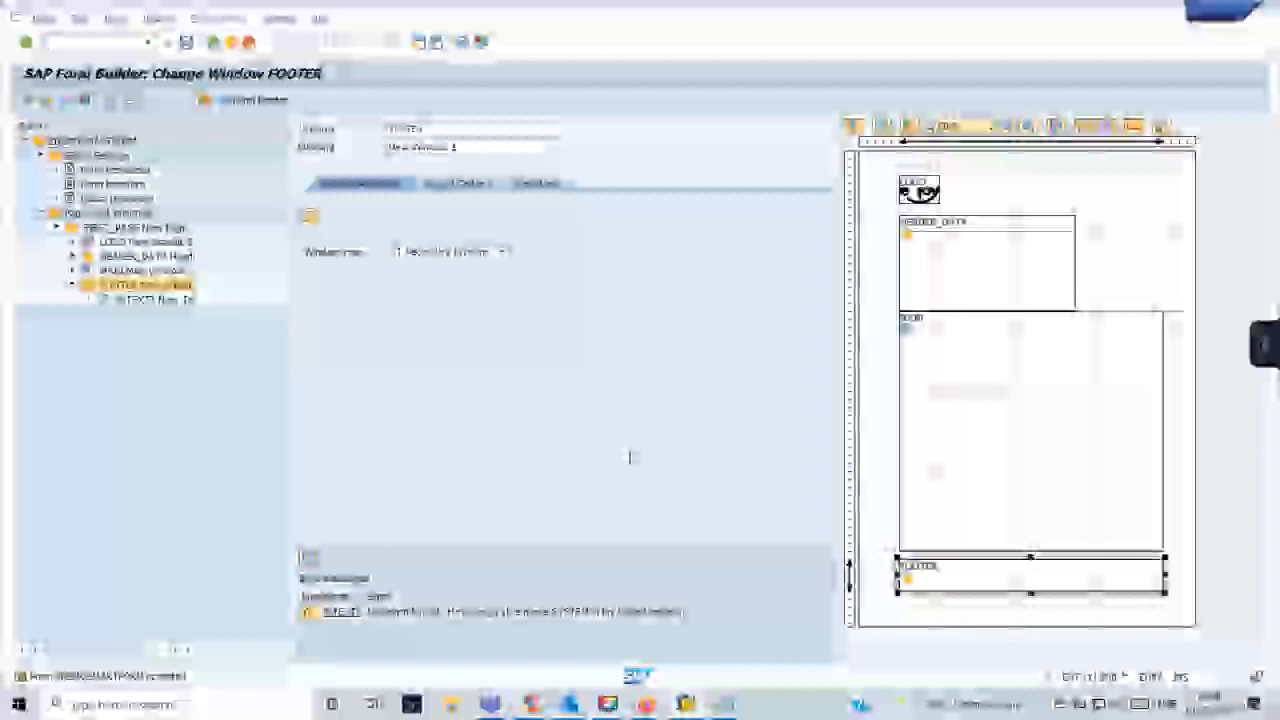
# - Replace the Notepad contents with the heading "Conversions -" and the first list entry "1. BDC"
pyautogui.click(725, 704)
pyautogui.click(796, 632)
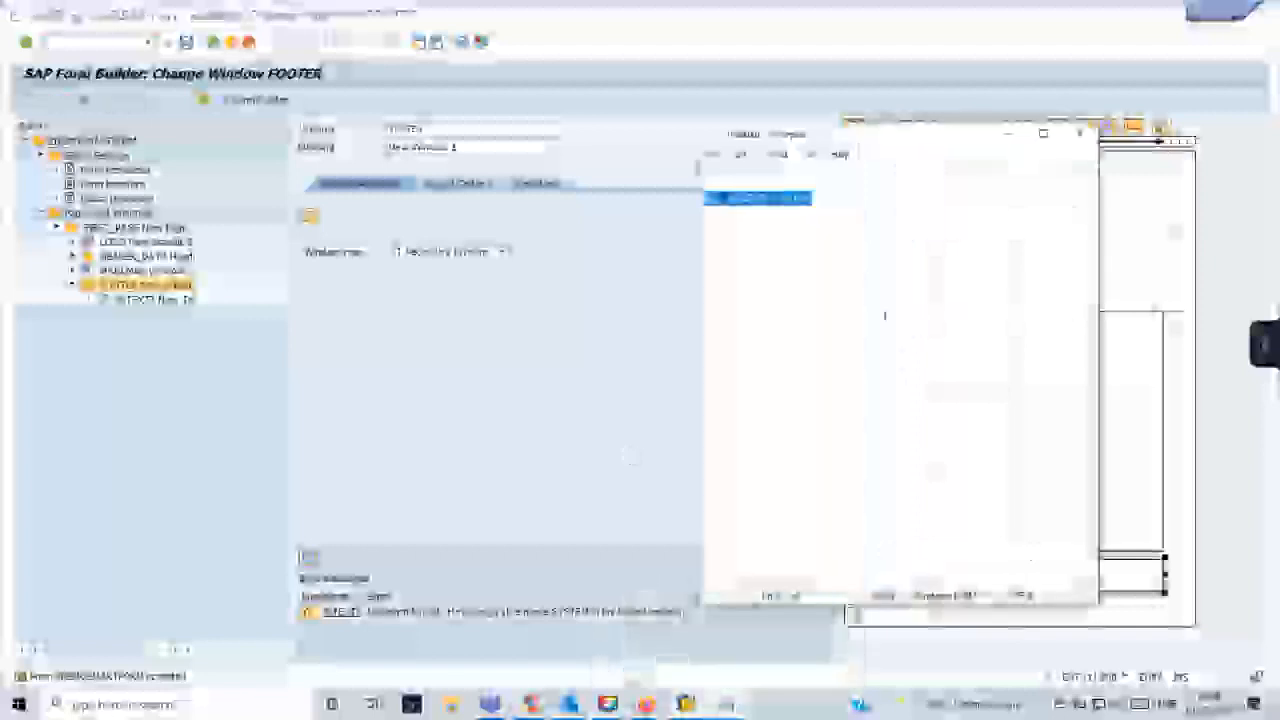
pyautogui.write('Computer gene')
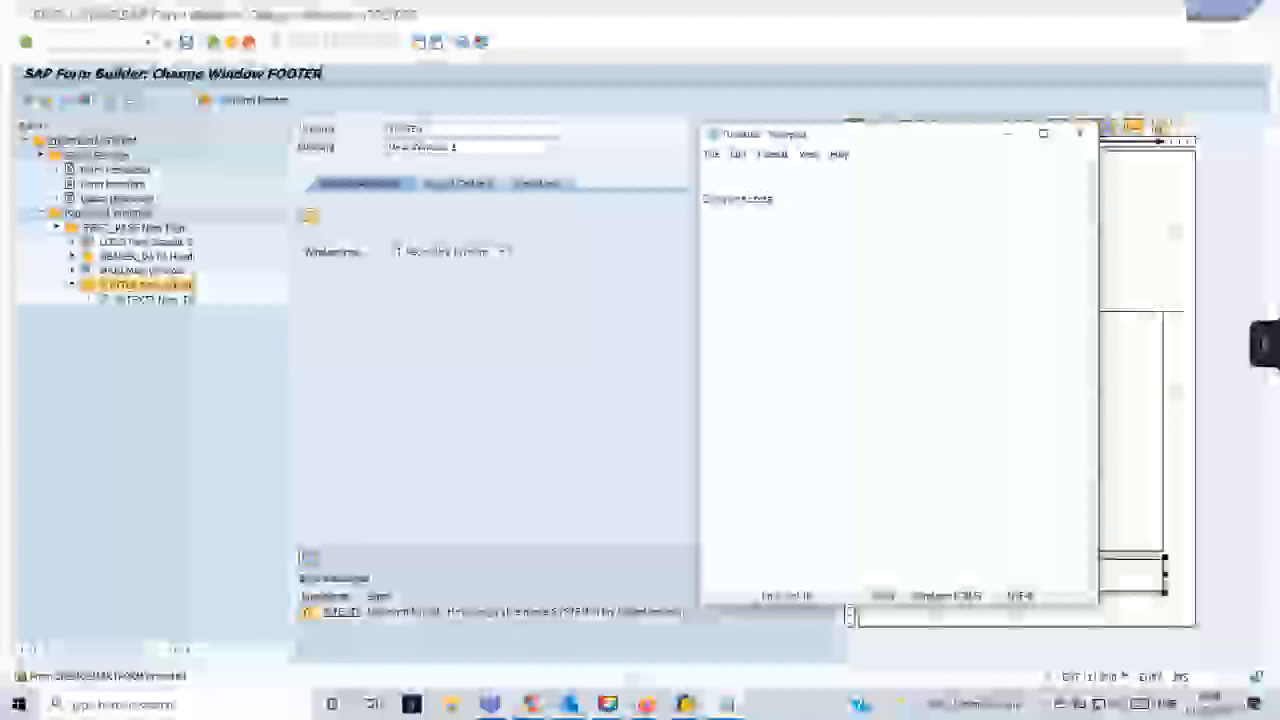
pyautogui.write('-')
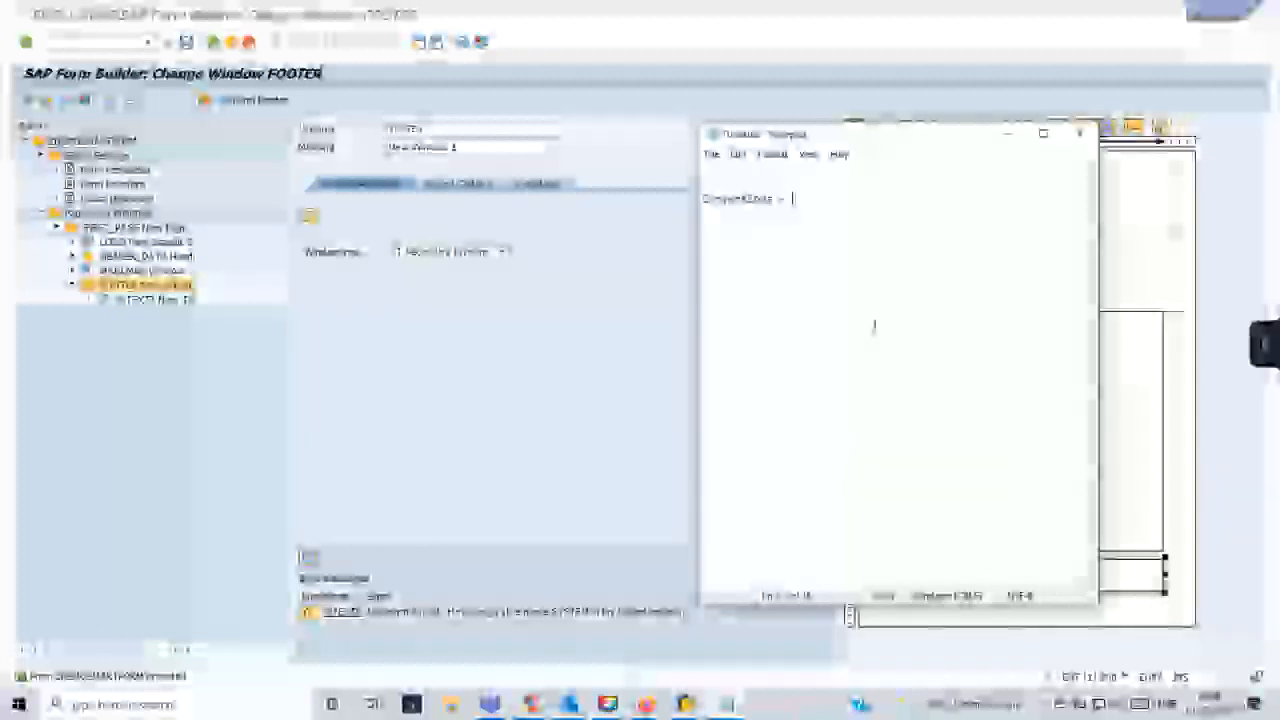
pyautogui.press('Return')
pyautogui.write('1. BDC')
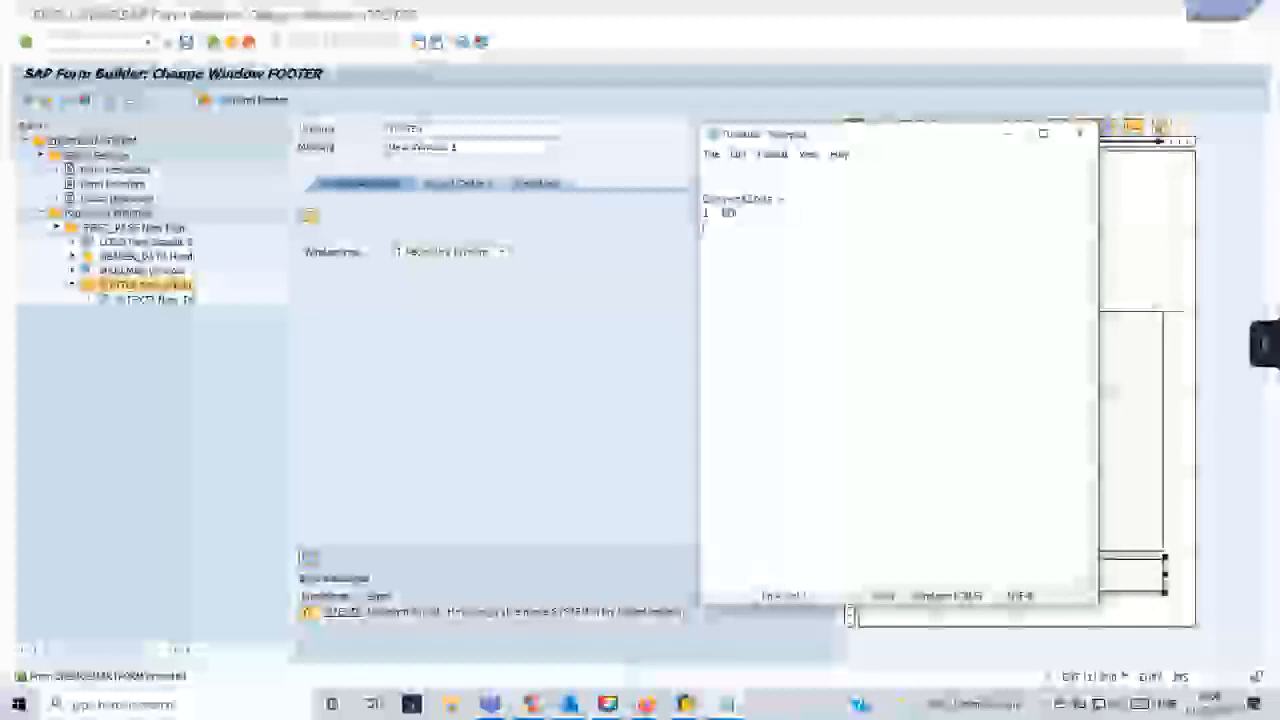
# - Add a second entry to the Notepad list: "2. LSMW - Legacy System Migration Workbench"
pyautogui.press('Return')
pyautogui.write('2. LSMW   (Legacy) Method')
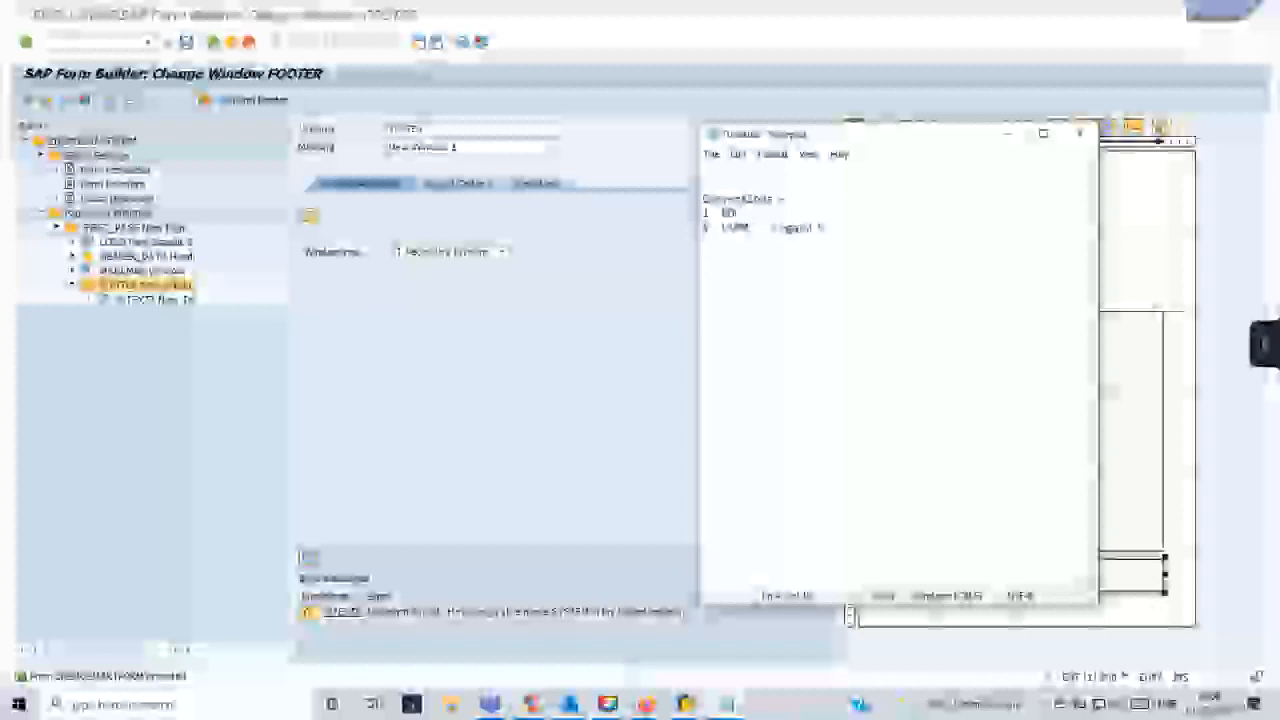
pyautogui.write(' Mi')
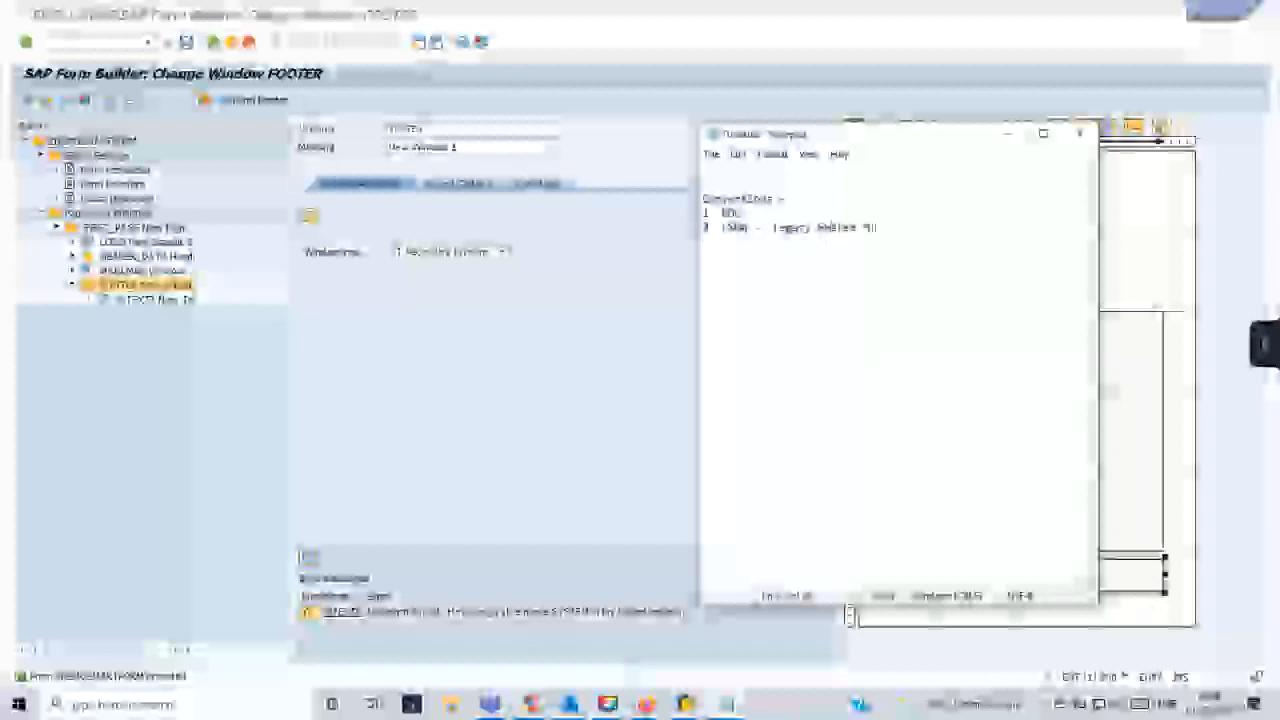
pyautogui.write('gration Workbench')
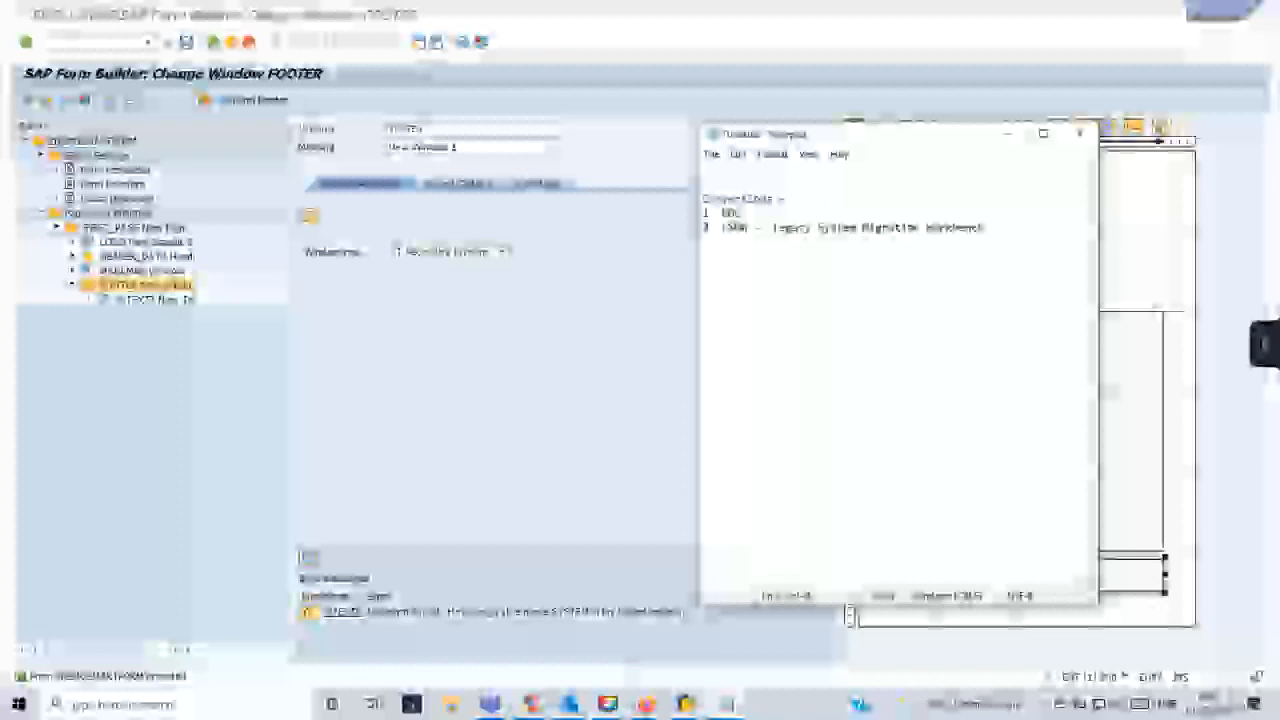
# - Start a second Notepad list below the conversions with the entry "1. Product Development -- SAP Labs , Solution Partners"
pyautogui.press('Return')
pyautogui.write('w')
pyautogui.write('. ')
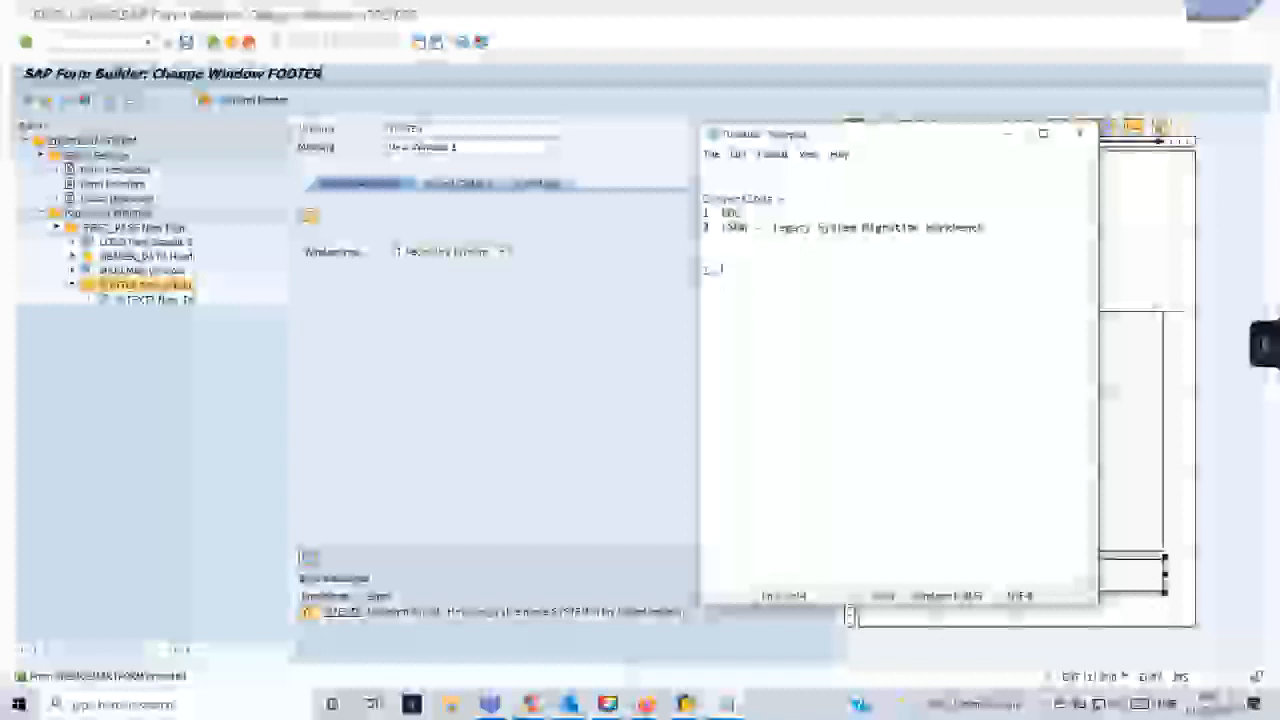
pyautogui.write('Projects ')
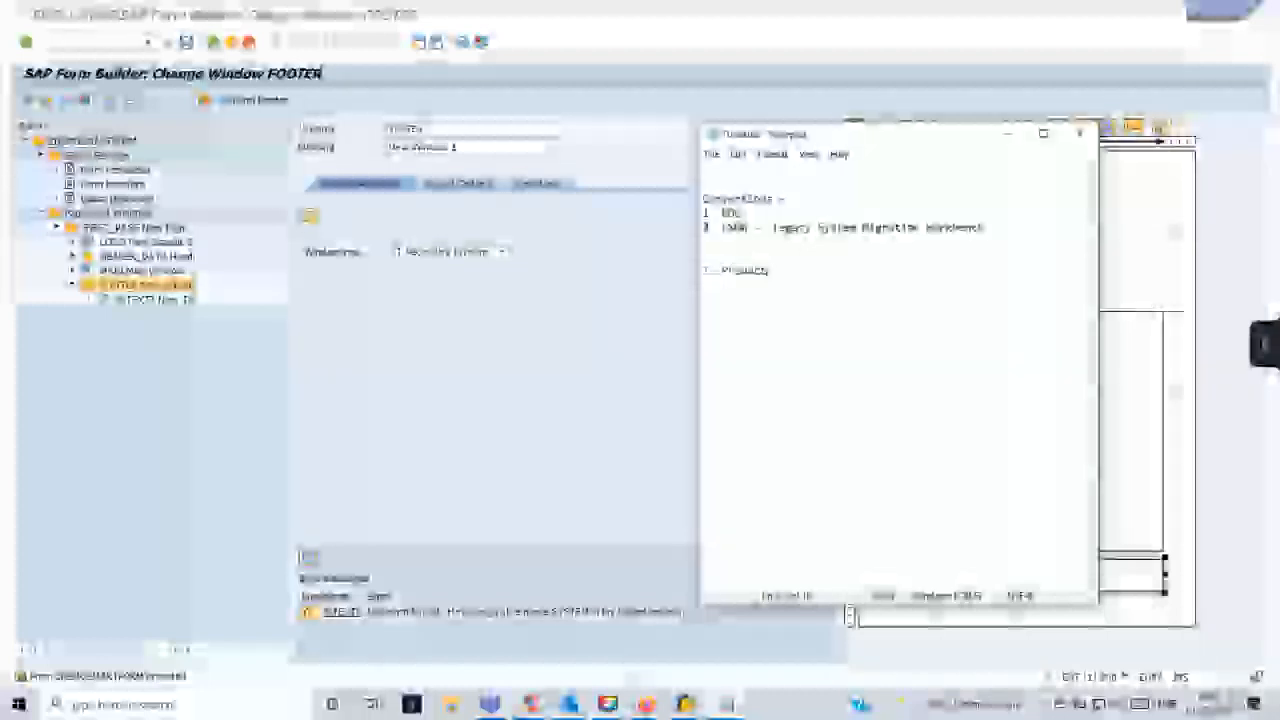
pyautogui.write("don't want")
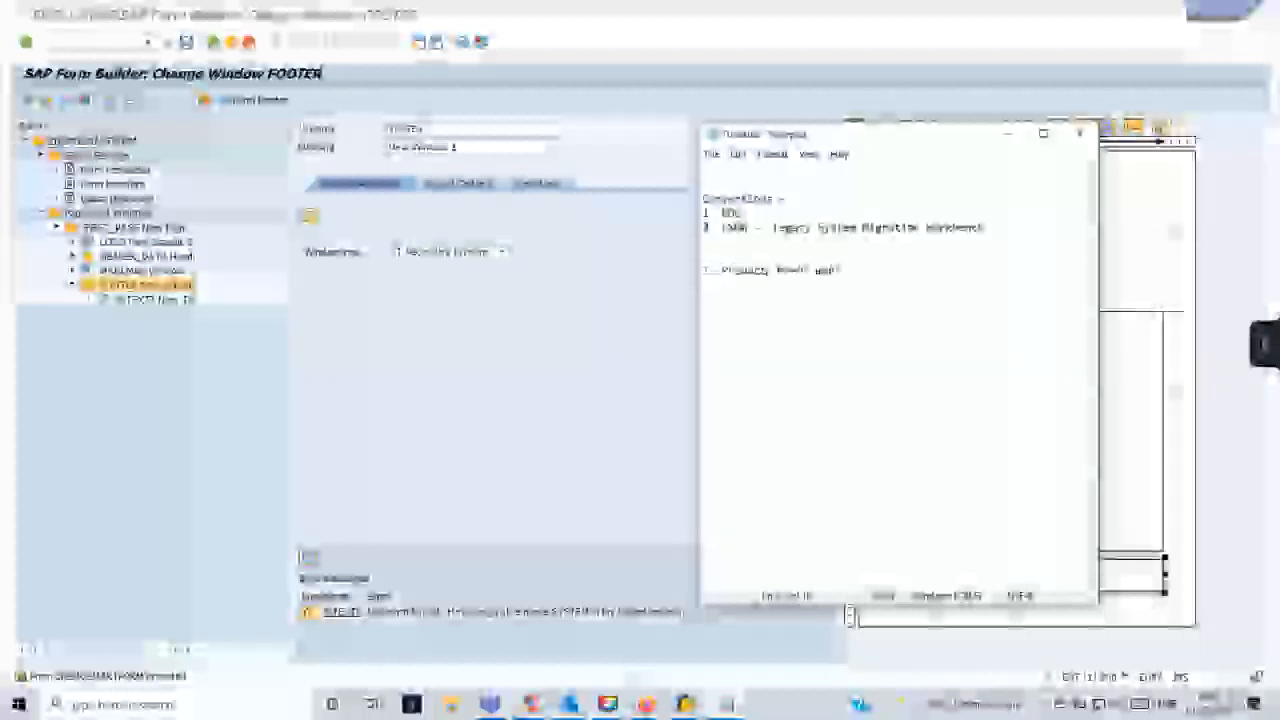
pyautogui.write('- SAP ISU : Tut')
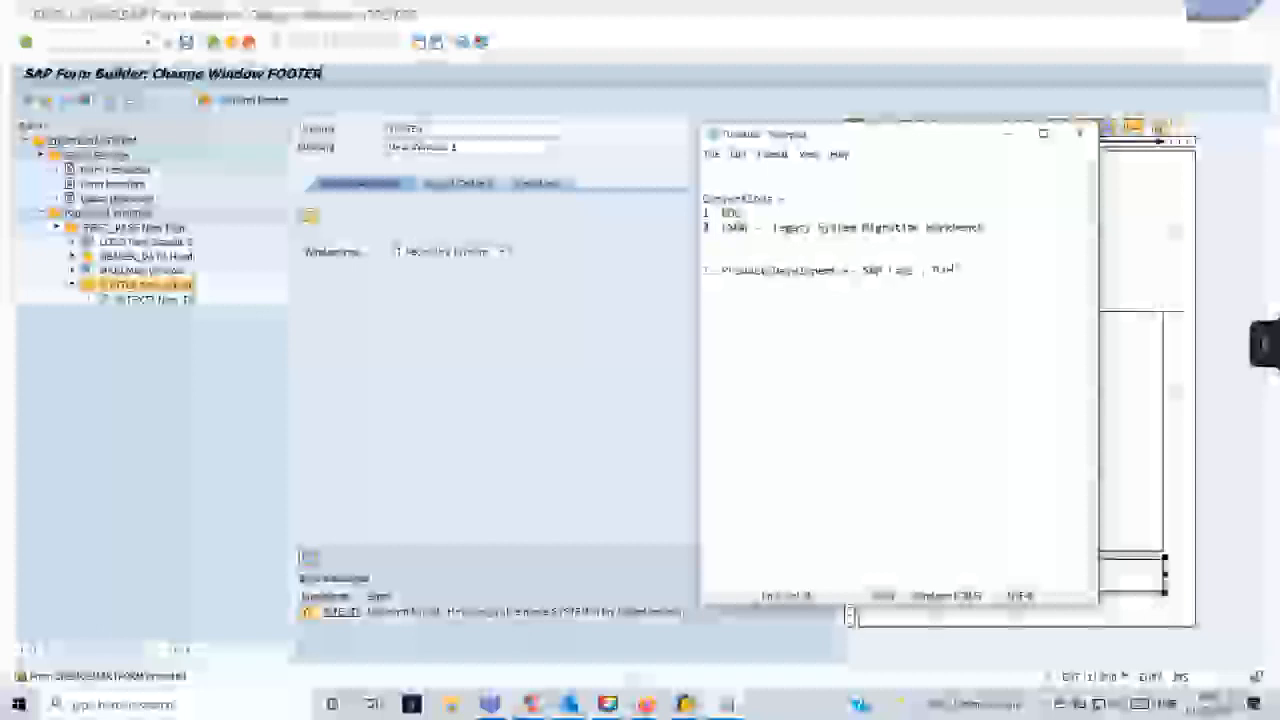
pyautogui.write('orials')
pyautogui.write('actors')
pyautogui.write(' ,')
pyautogui.write(' ,')
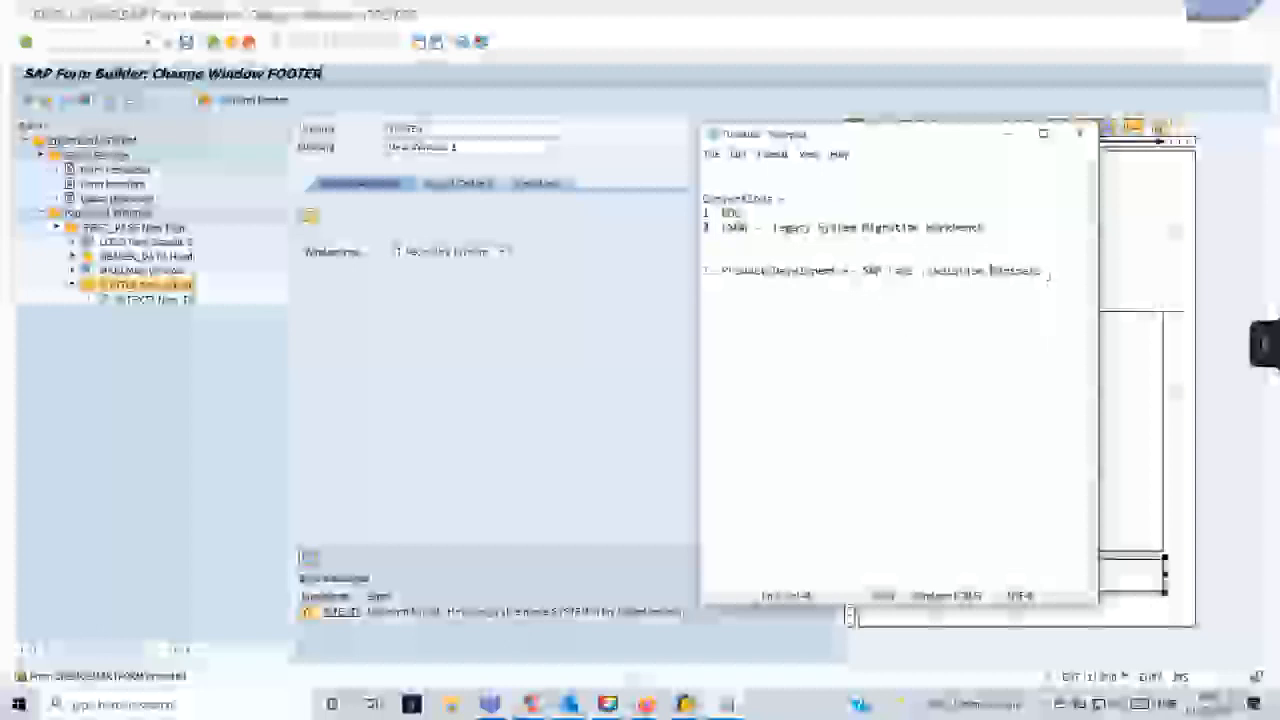
# - Add the entry "2. Product Support" and copy "SAP Labs , Solution Partners" from the first entry beside it
pyautogui.press('Return')
pyautogui.write('2')
pyautogui.write('. ')
pyautogui.write('Forms')
pyautogui.write(' Supplier')
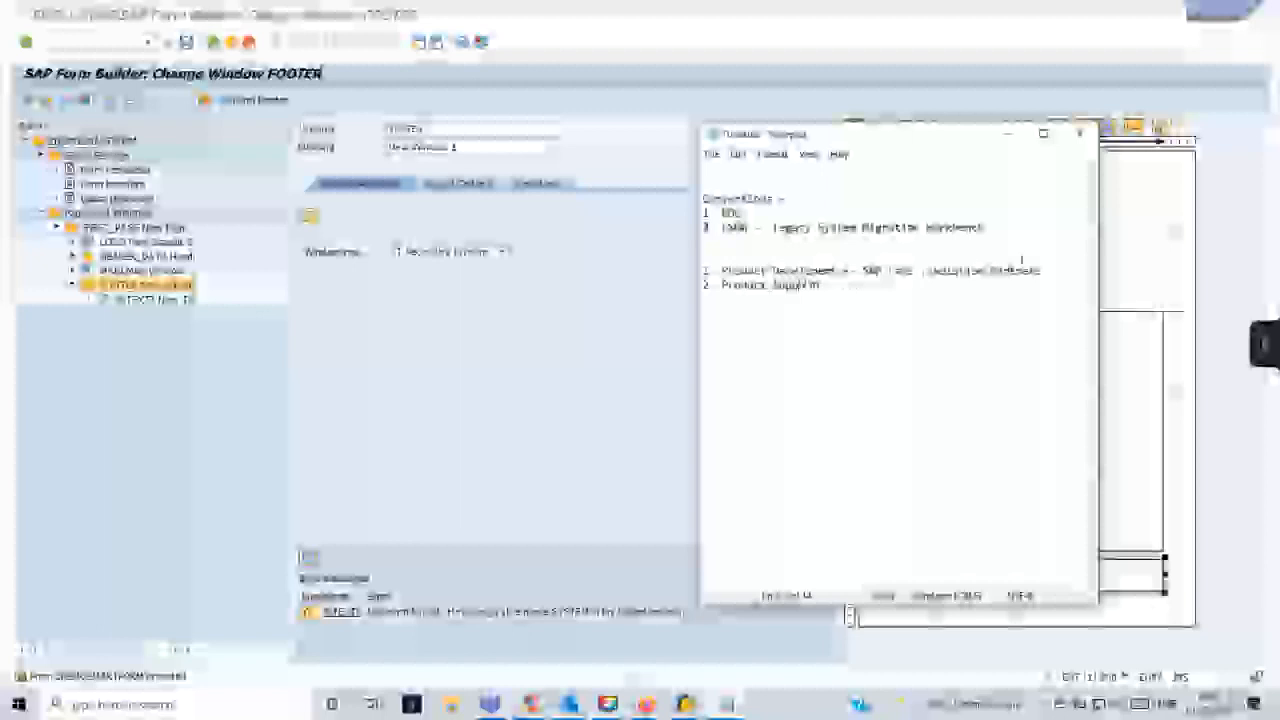
pyautogui.moveTo(1056, 266); pyautogui.dragTo(862, 270)
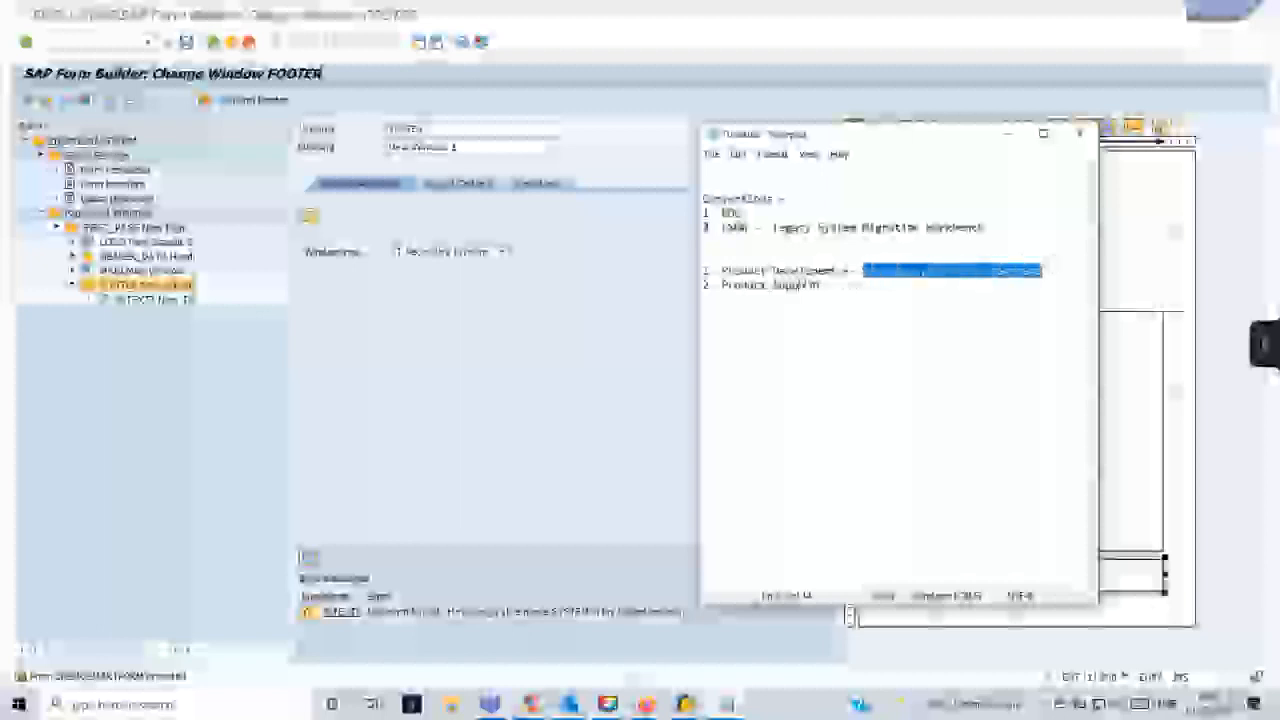
pyautogui.hotkey('ctrl', 'c')
pyautogui.click(887, 285)
pyautogui.hotkey('ctrl', 'v')
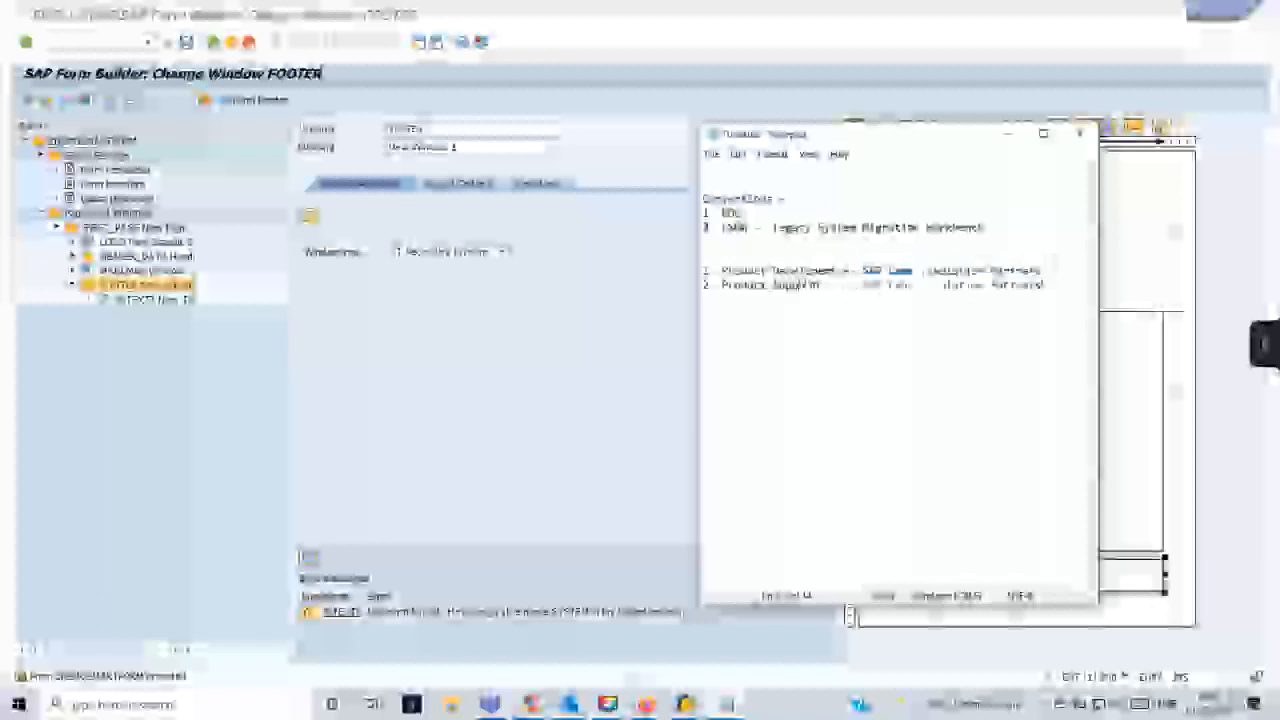
pyautogui.moveTo(1045, 270); pyautogui.dragTo(932, 270)
pyautogui.click(1054, 288)
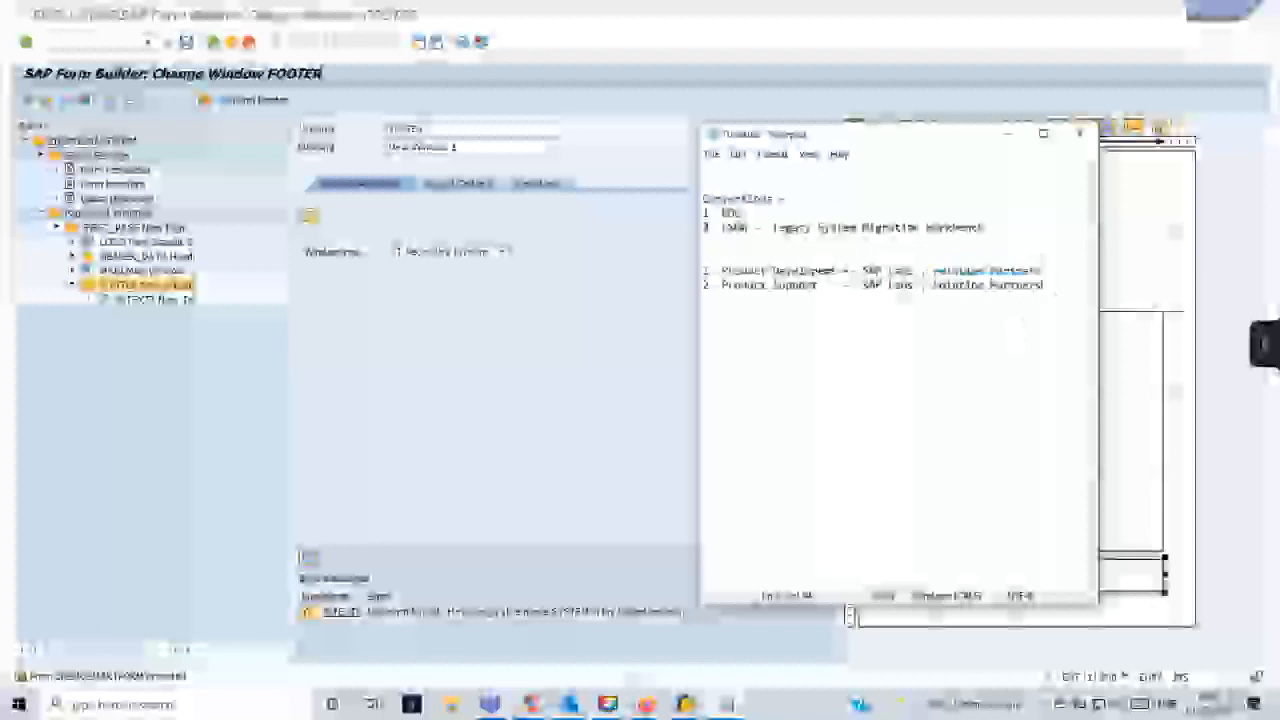
# - Add a third entry to the second Notepad list: "3. Non SAP to SAP -- SAP Implementation"
pyautogui.press('Return')
pyautogui.write('3. E')
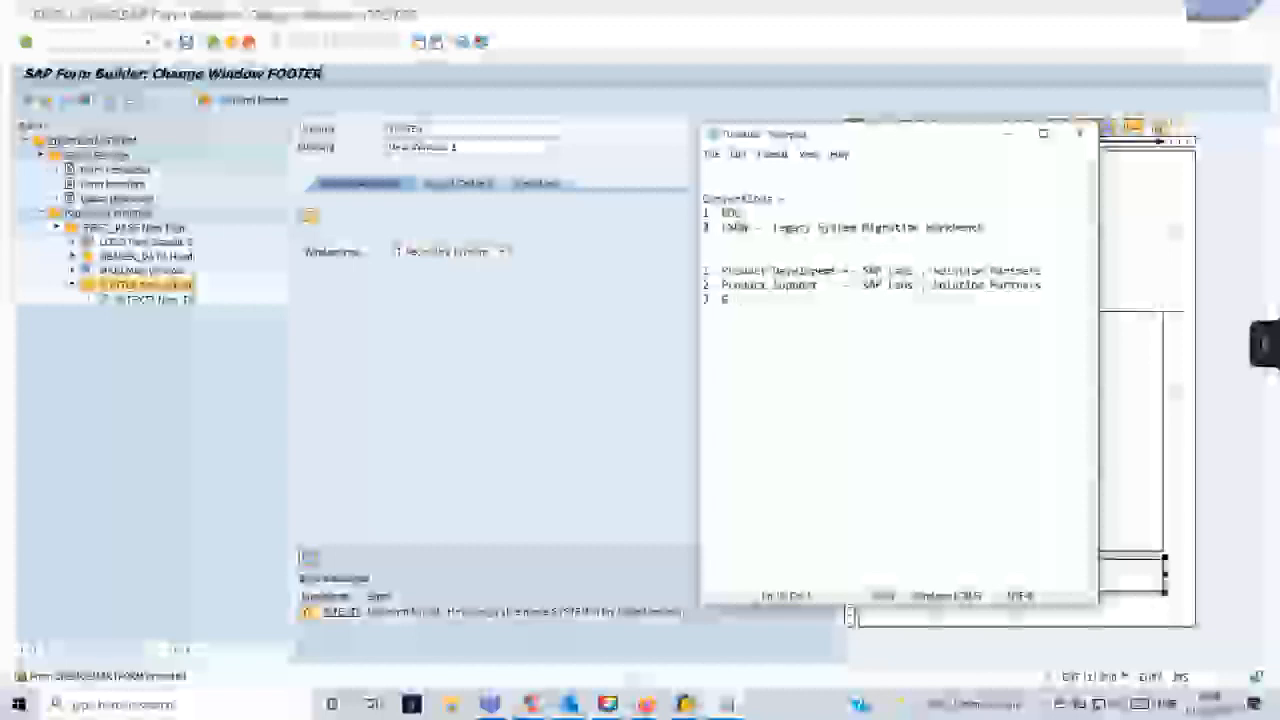
pyautogui.press('BackSpace')
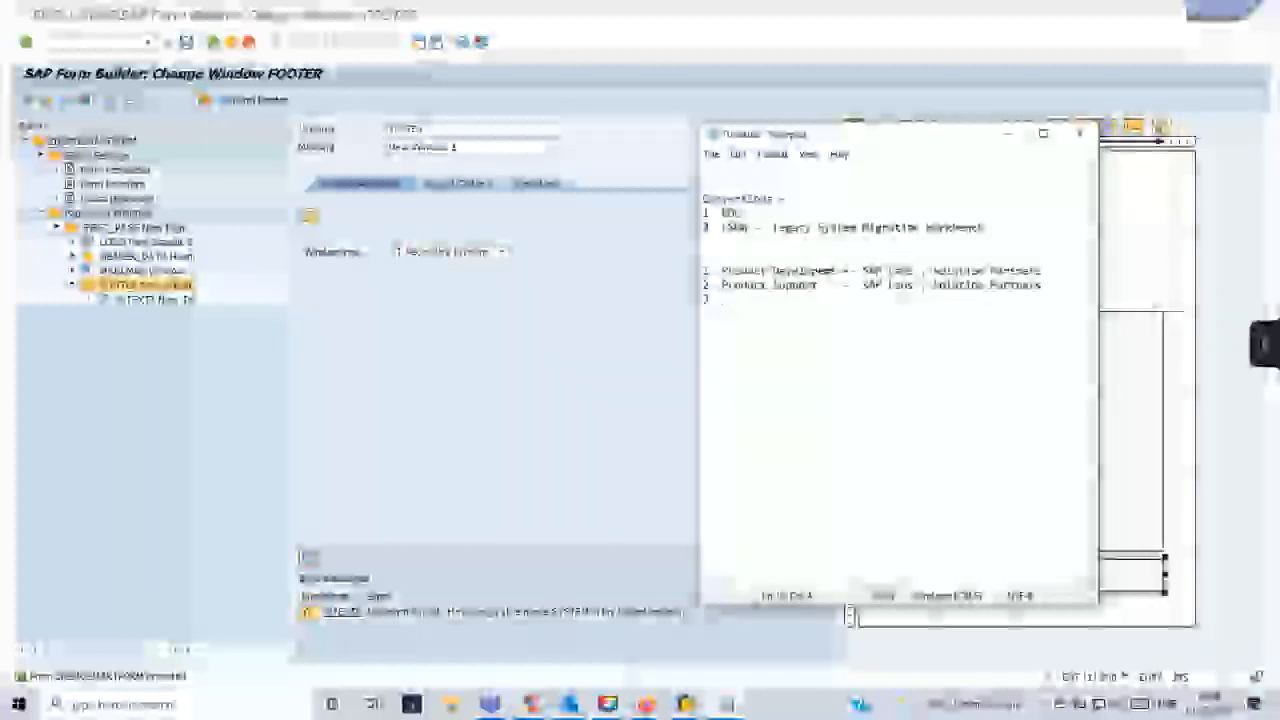
pyautogui.write('New')
pyautogui.write('to SAP :')
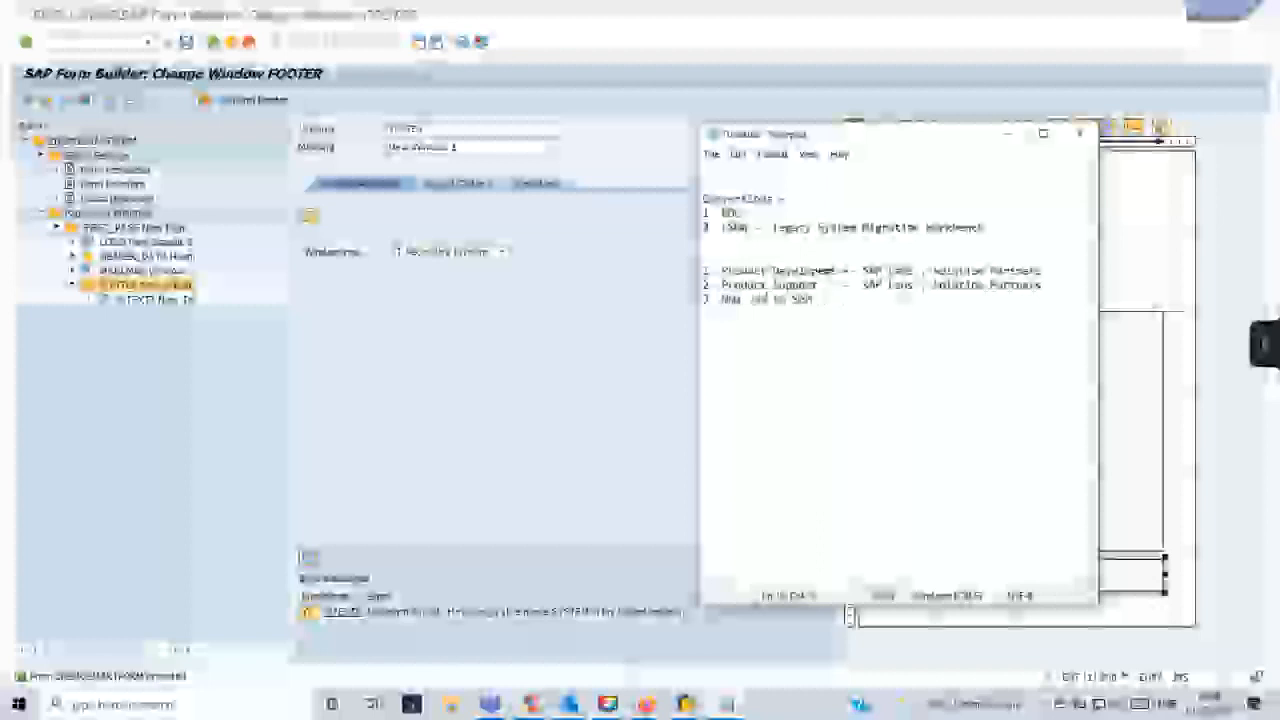
pyautogui.write('      -- SAP Im')
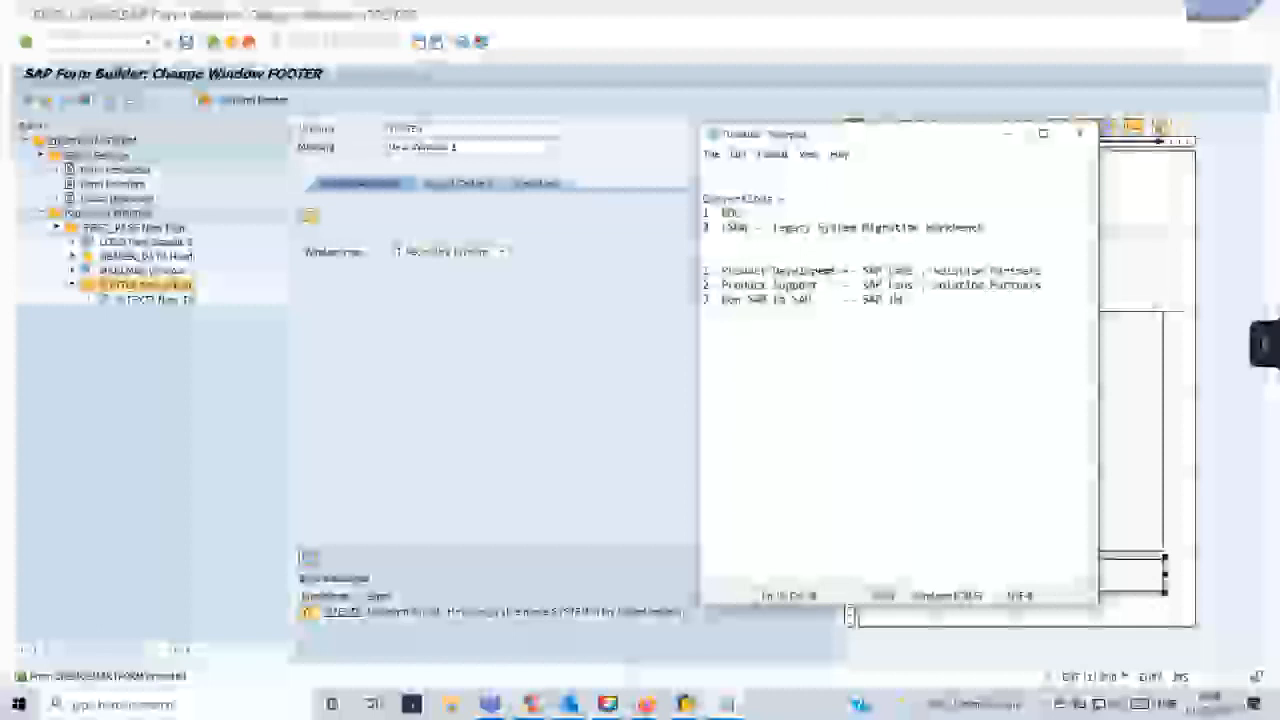
pyautogui.write('plementation')
pyautogui.press('Return')
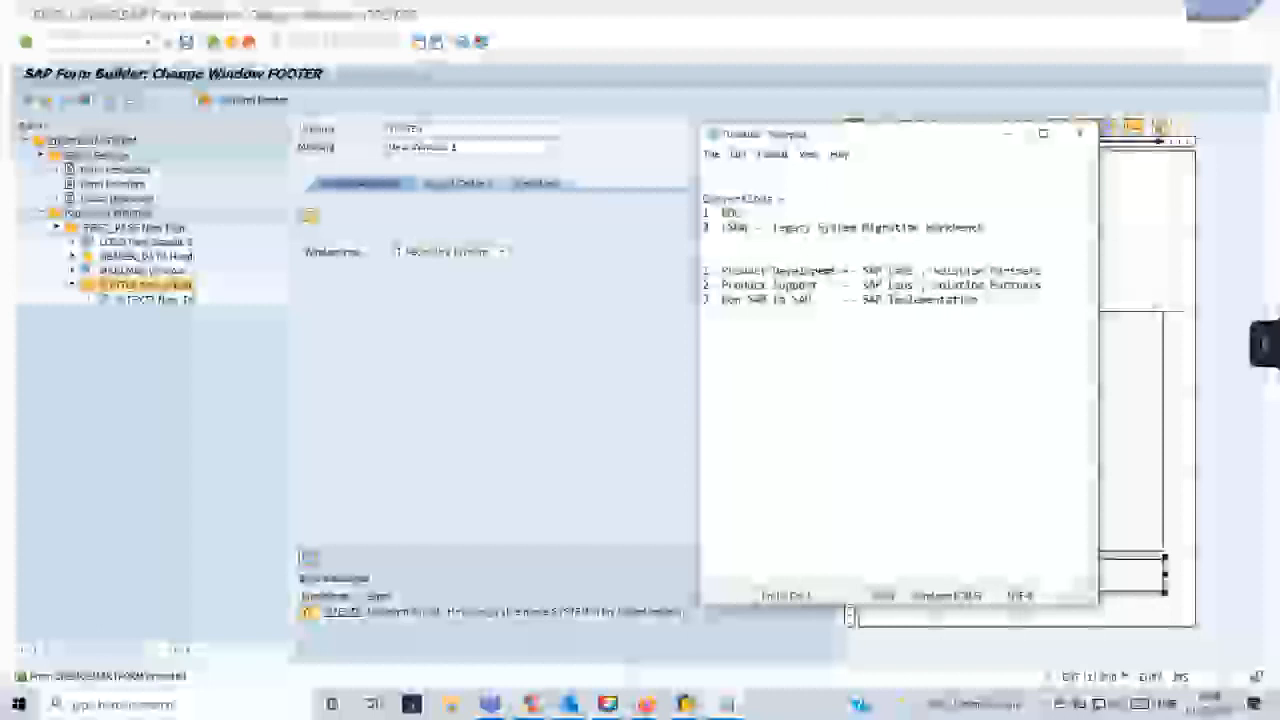
# - Add a fourth entry, "ECC to HANA", with "Anyone" aligned in the column beside it
pyautogui.write('4  ')
pyautogui.write('ECC -- ISU')
pyautogui.press('BackSpace')
pyautogui.press('BackSpace')
pyautogui.write('NA      ')
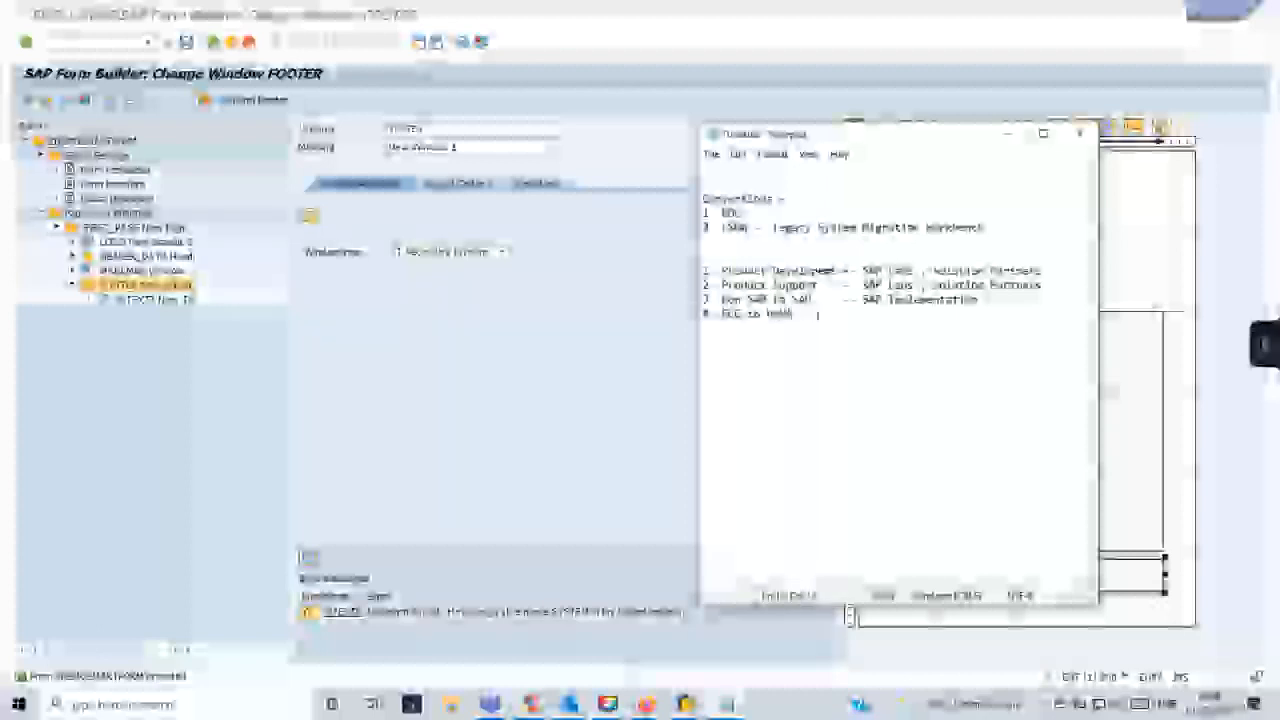
pyautogui.write('--')
pyautogui.press('BackSpace')
pyautogui.press('BackSpace')
pyautogui.press('BackSpace')
pyautogui.press('BackSpace')
pyautogui.press('BackSpace')
pyautogui.press('BackSpace')
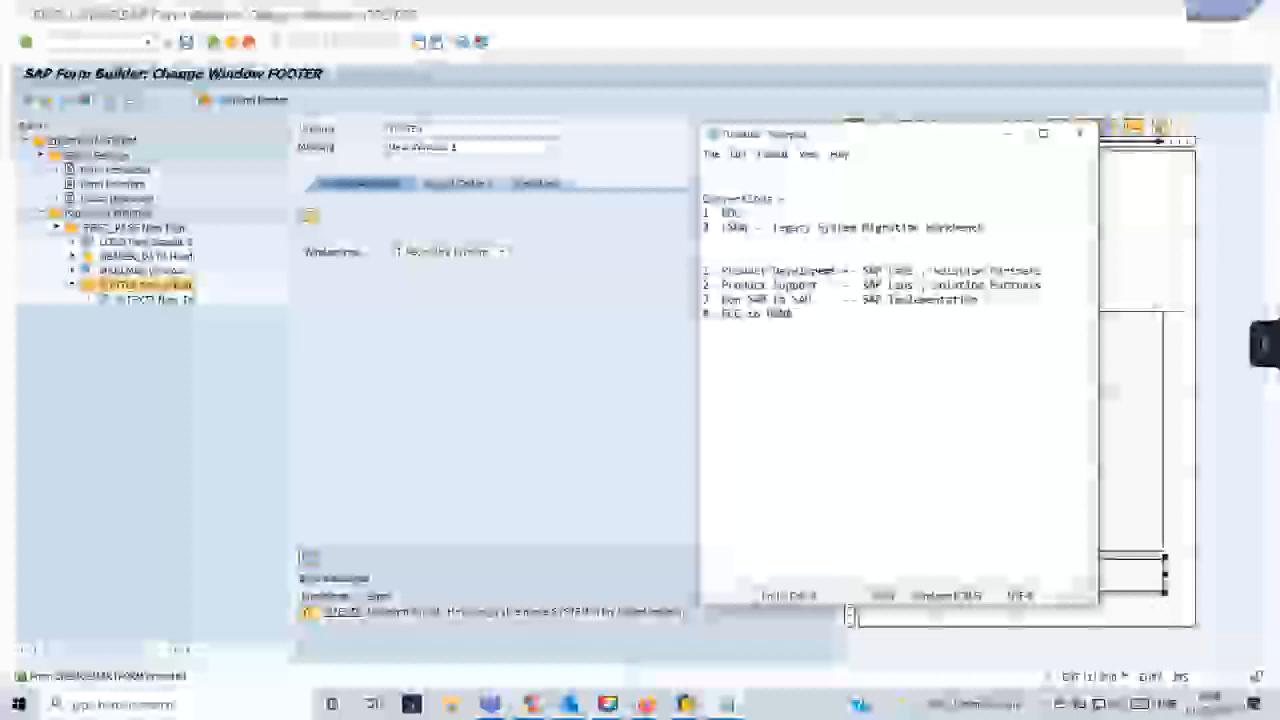
pyautogui.write('Anyone')
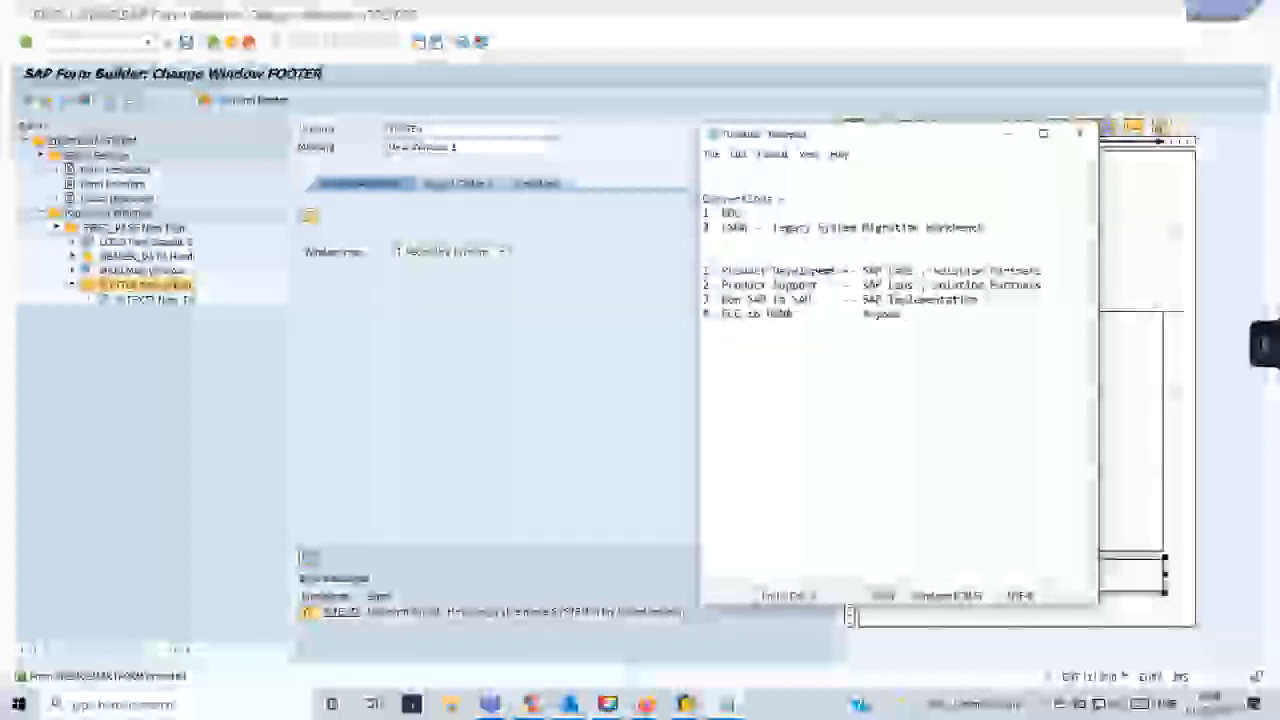
# - Add a fifth entry, "Upgrade", and list the release versions beside it, including 1610, 1709 and 2020
pyautogui.press('Return')
pyautogui.write('5  SAAS')
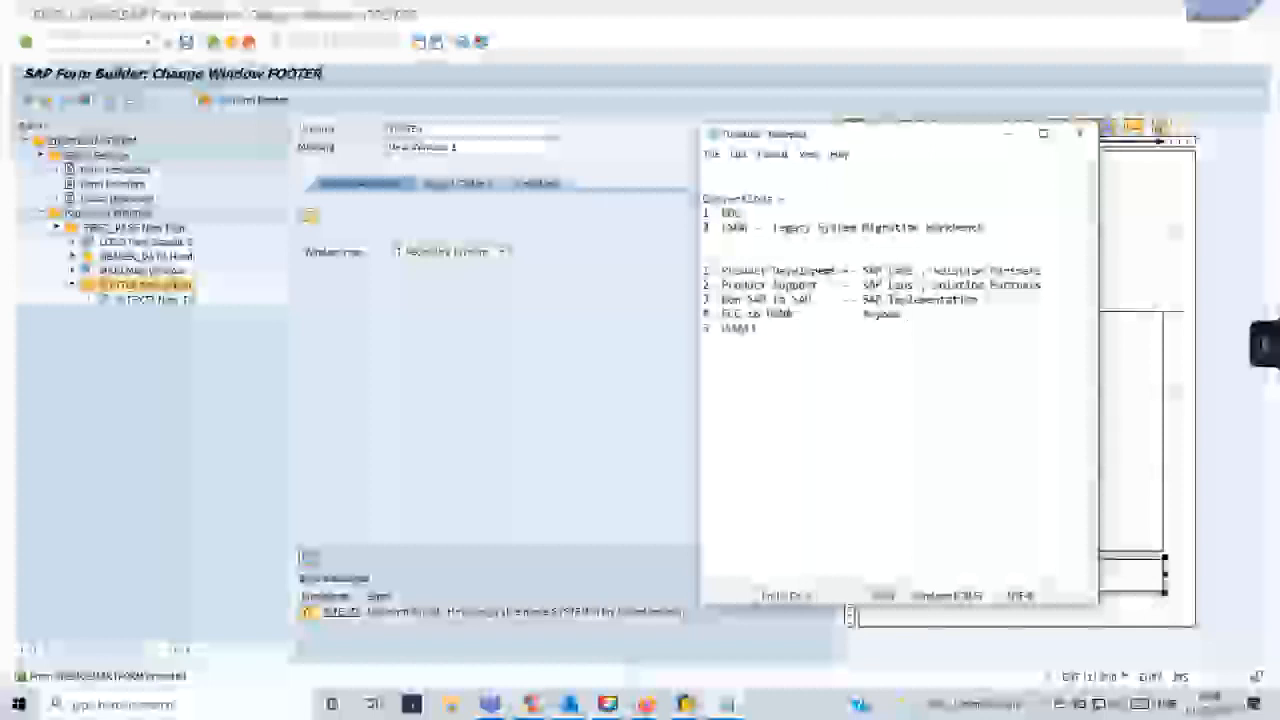
pyautogui.press('BackSpace')
pyautogui.press('BackSpace')
pyautogui.press('BackSpace')
pyautogui.press('BackSpace')
pyautogui.write('Upgrade')
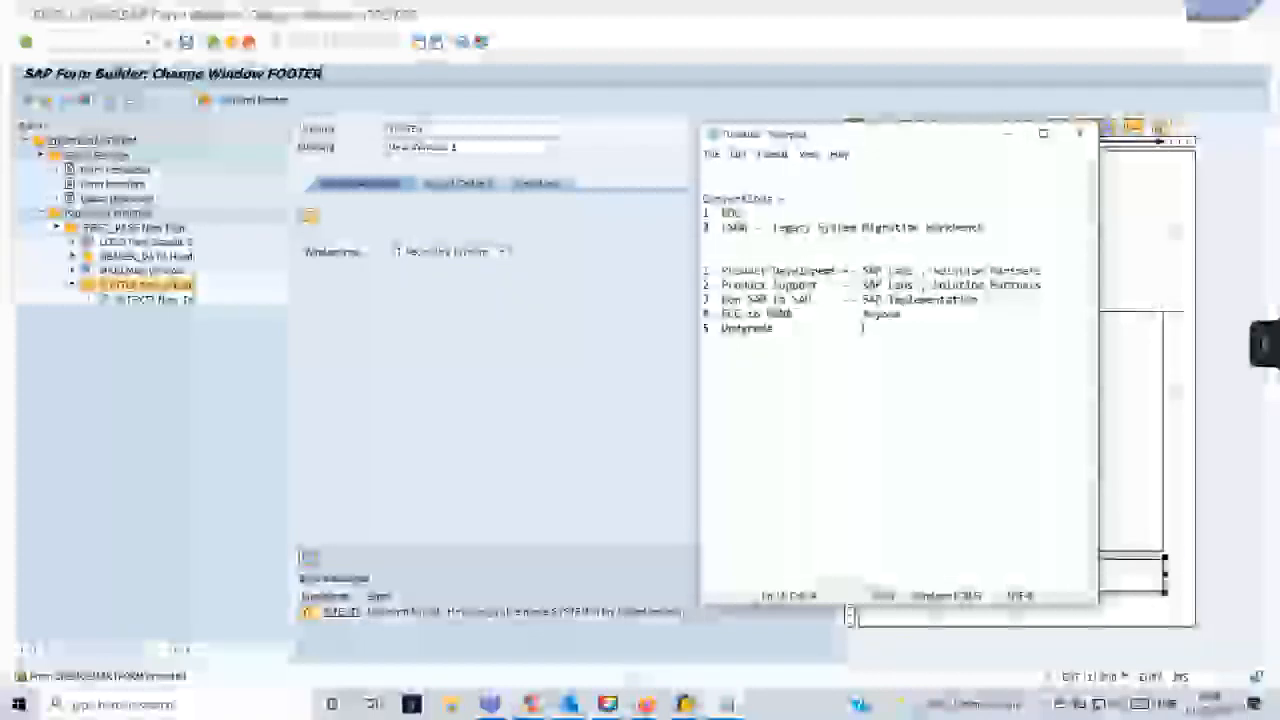
pyautogui.write('A')
pyautogui.write('N,')
pyautogui.write('LB')
pyautogui.write(', 1709, 18')
pyautogui.write('09')
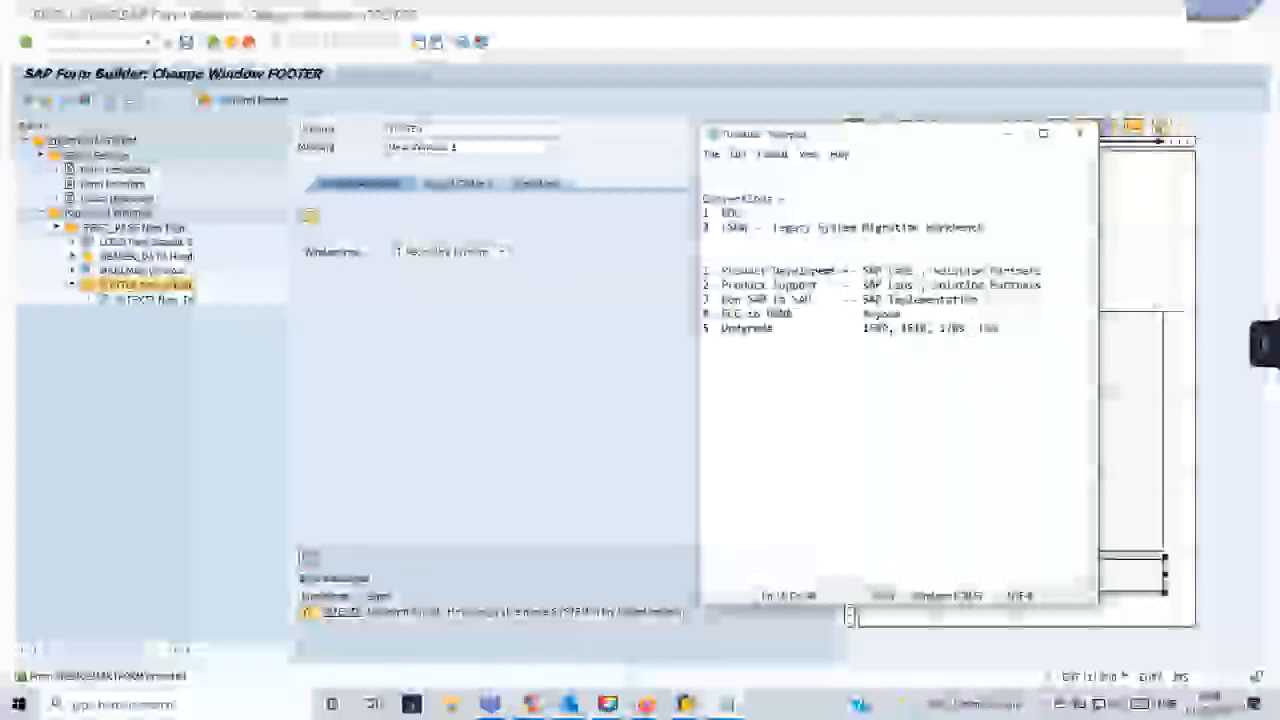
pyautogui.write(', 190')
pyautogui.write(', 2020')
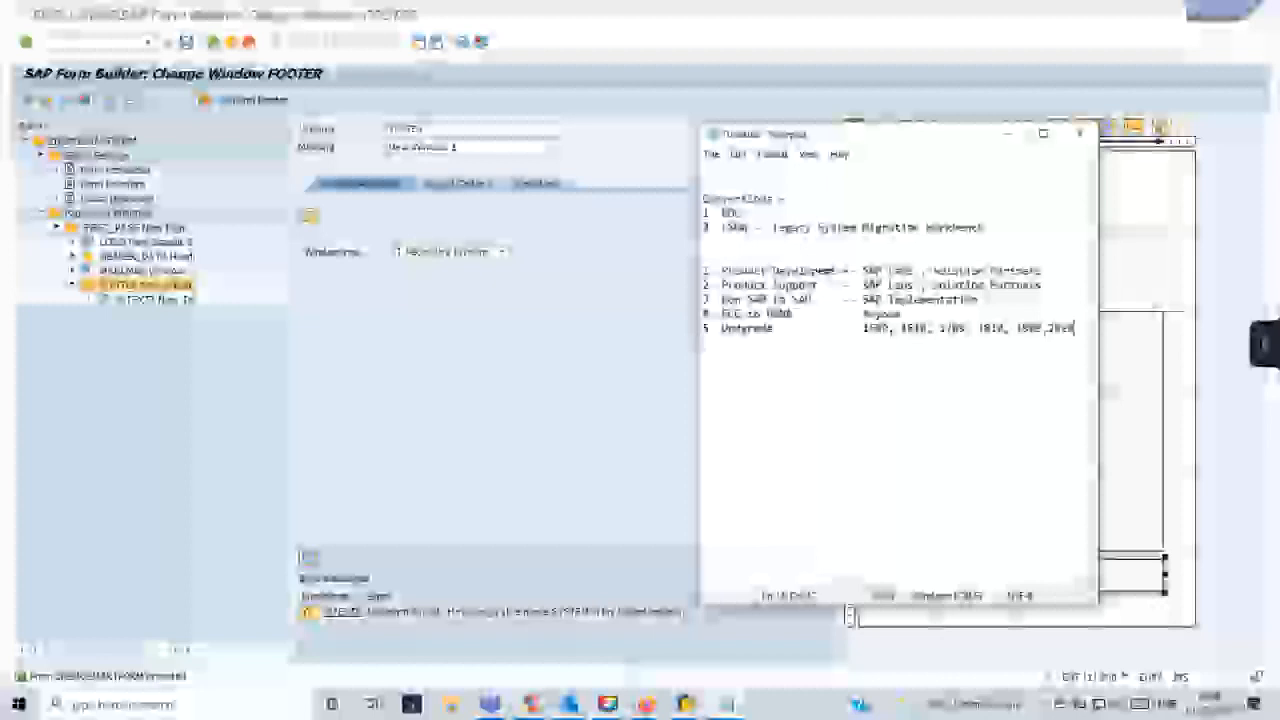
# - Start a separate note a few lines below the project list with a "Level 1 -" entry
pyautogui.press('Return')
pyautogui.write('S/4H -')
pyautogui.press('BackSpace')
pyautogui.press('BackSpace')
pyautogui.press('BackSpace')
pyautogui.press('BackSpace')
pyautogui.press('BackSpace')
pyautogui.press('BackSpace')
pyautogui.write('Le')
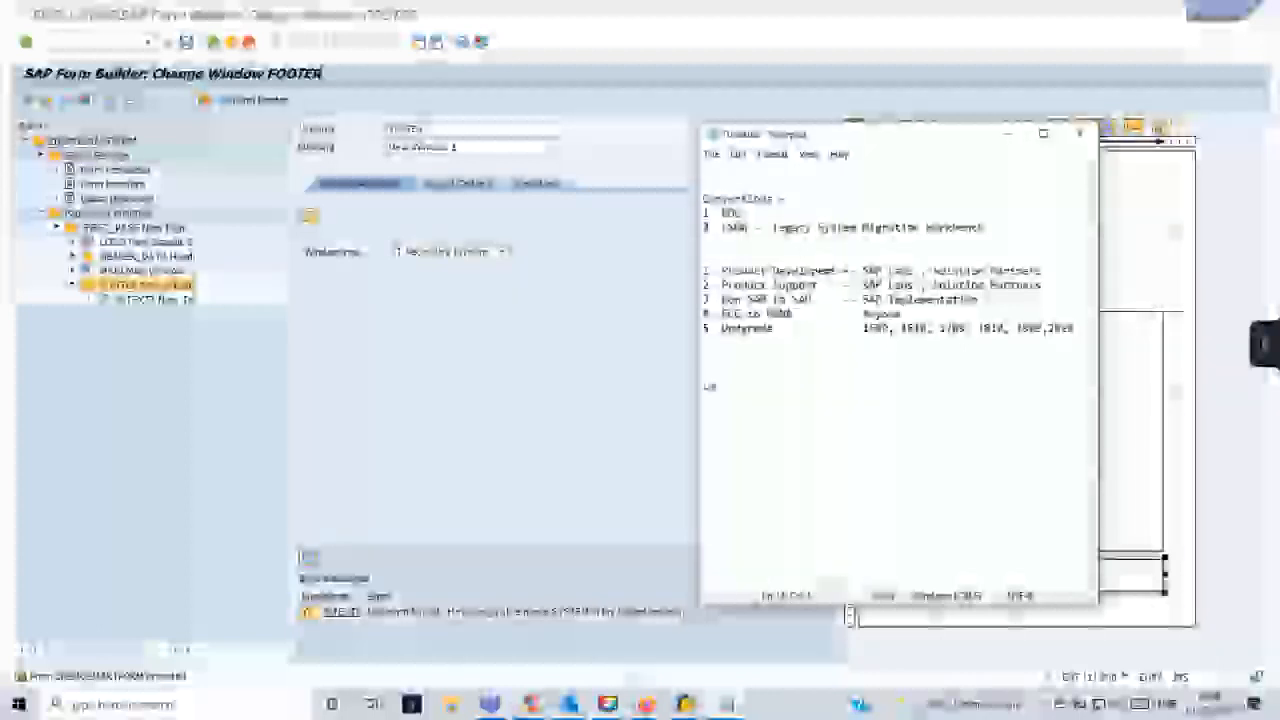
pyautogui.write('ts -SAP -')
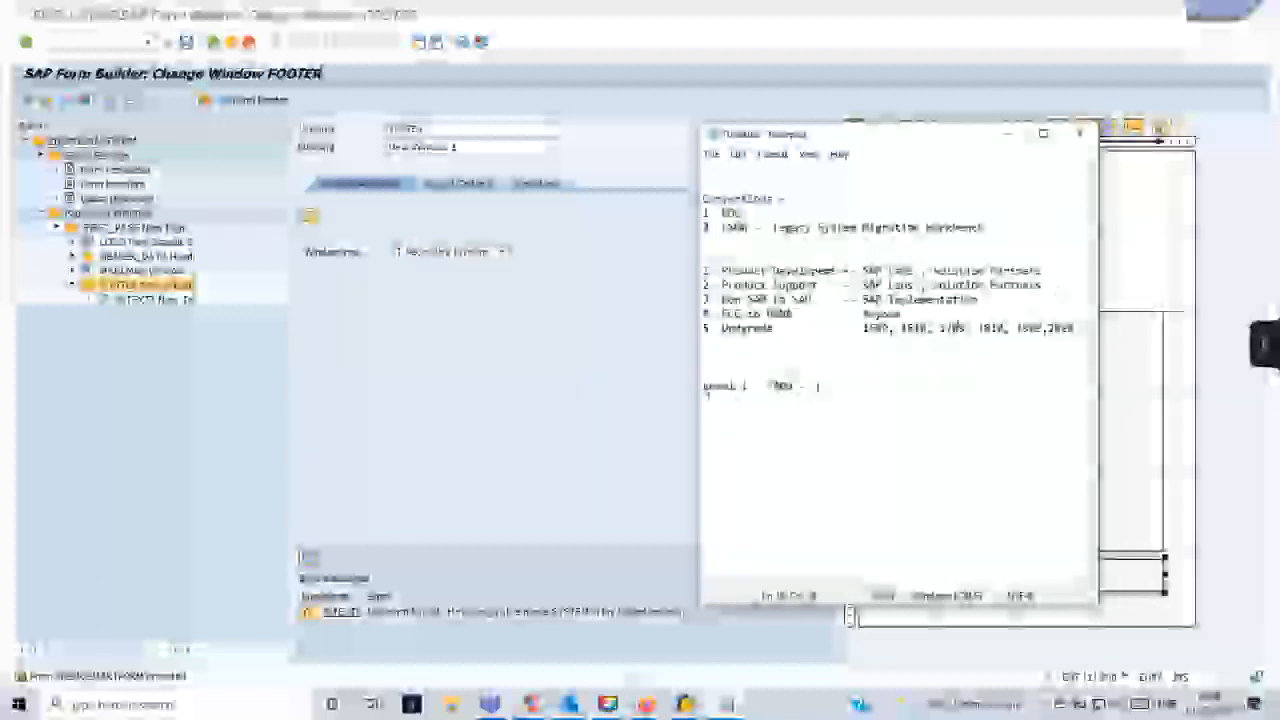
# - Put "March 2020" in front of the "Level 1" entry and add "March 2021" on the line below it
pyautogui.click(708, 389)
pyautogui.write('Support ')
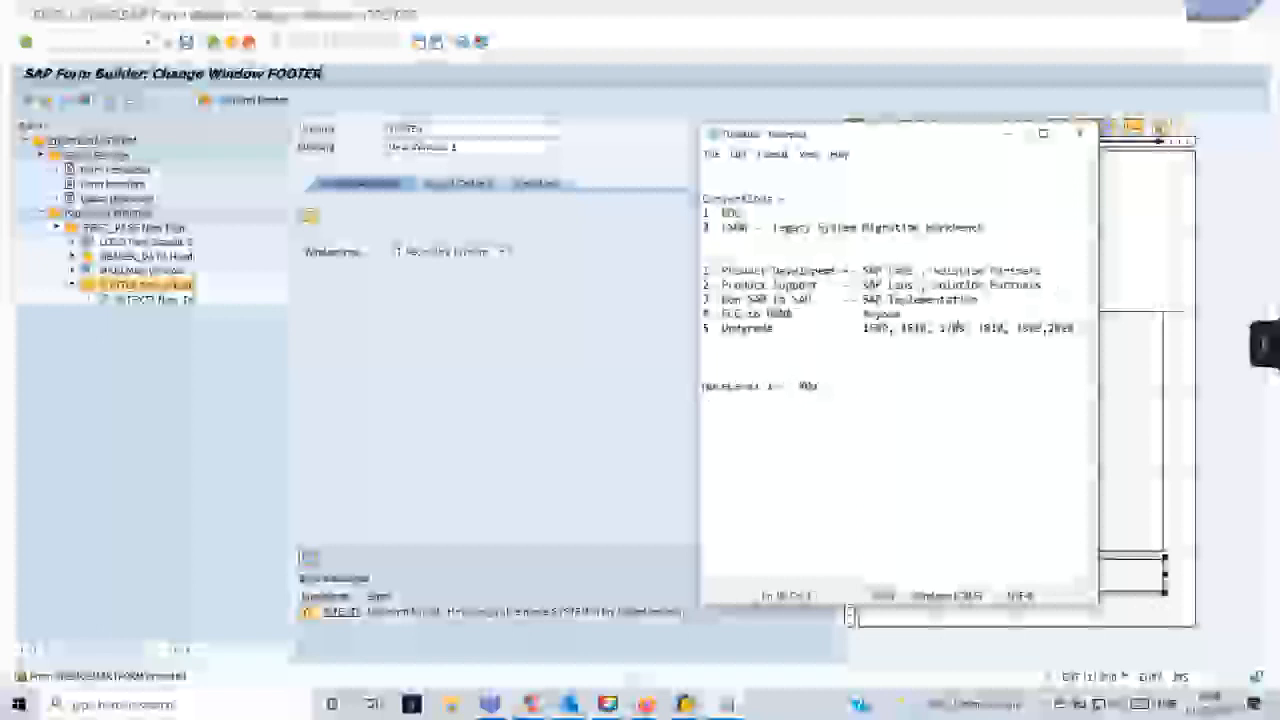
pyautogui.write('ions - ')
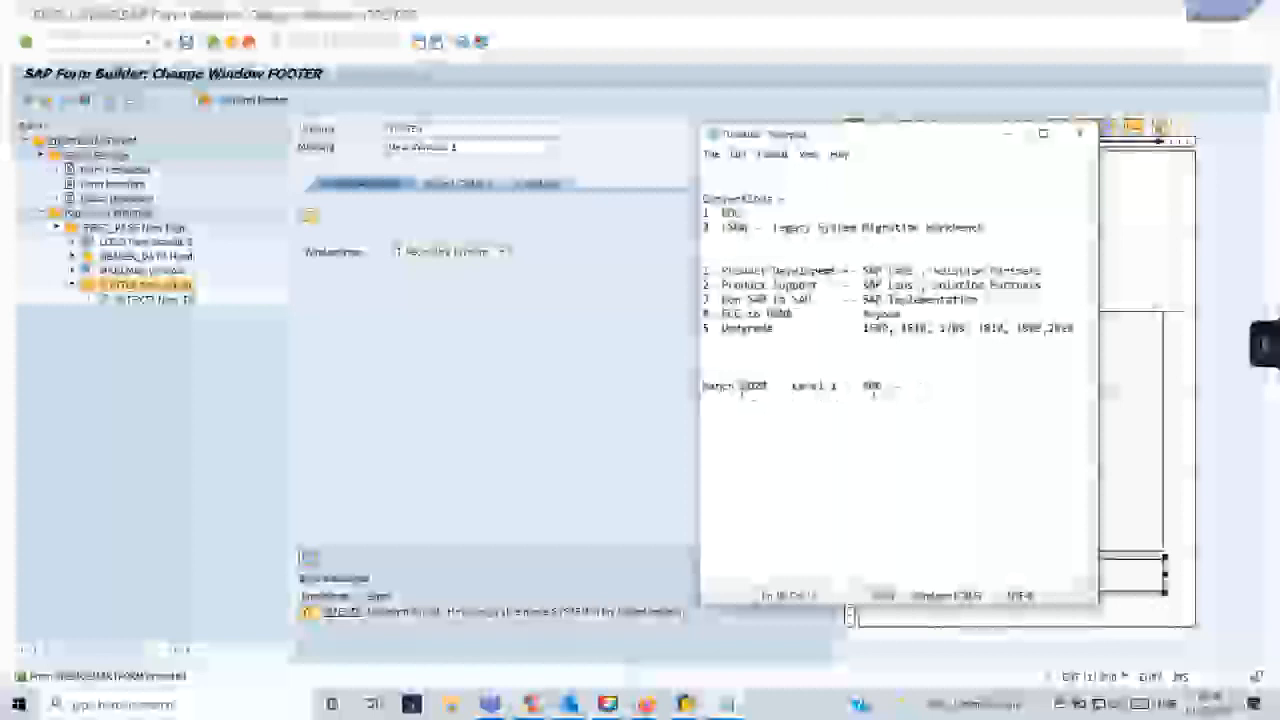
pyautogui.write('0, 1, 2va')
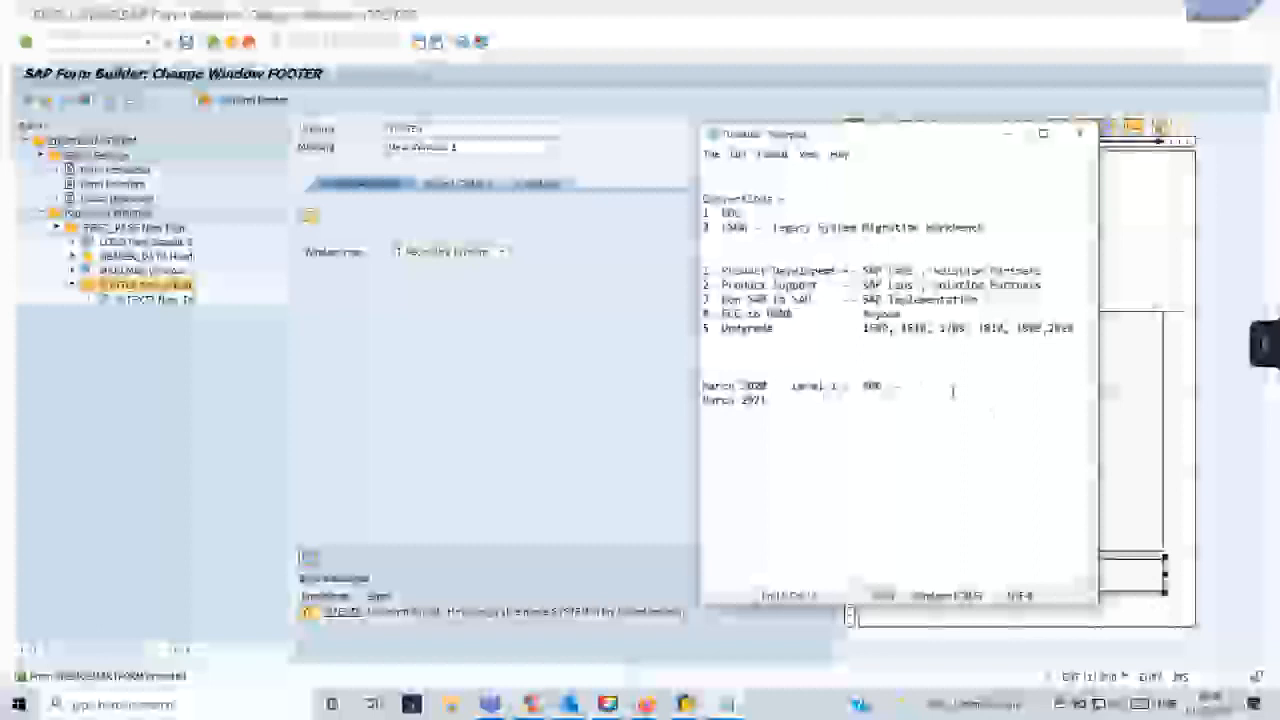
# - Finish the March 2020 line with "100 Corrections" and start the text beside March 2021
pyautogui.write('100 Program')
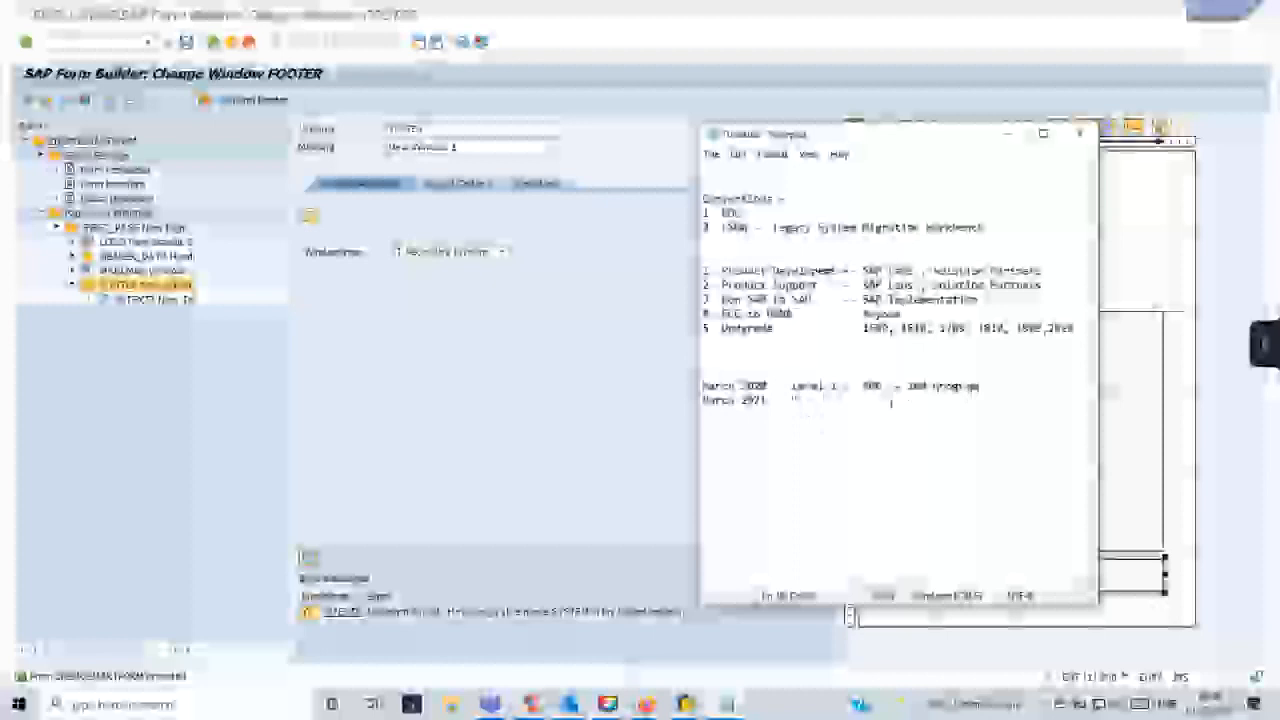
pyautogui.moveTo(796, 401); pyautogui.dragTo(704, 401)
pyautogui.doubleClick(938, 391)
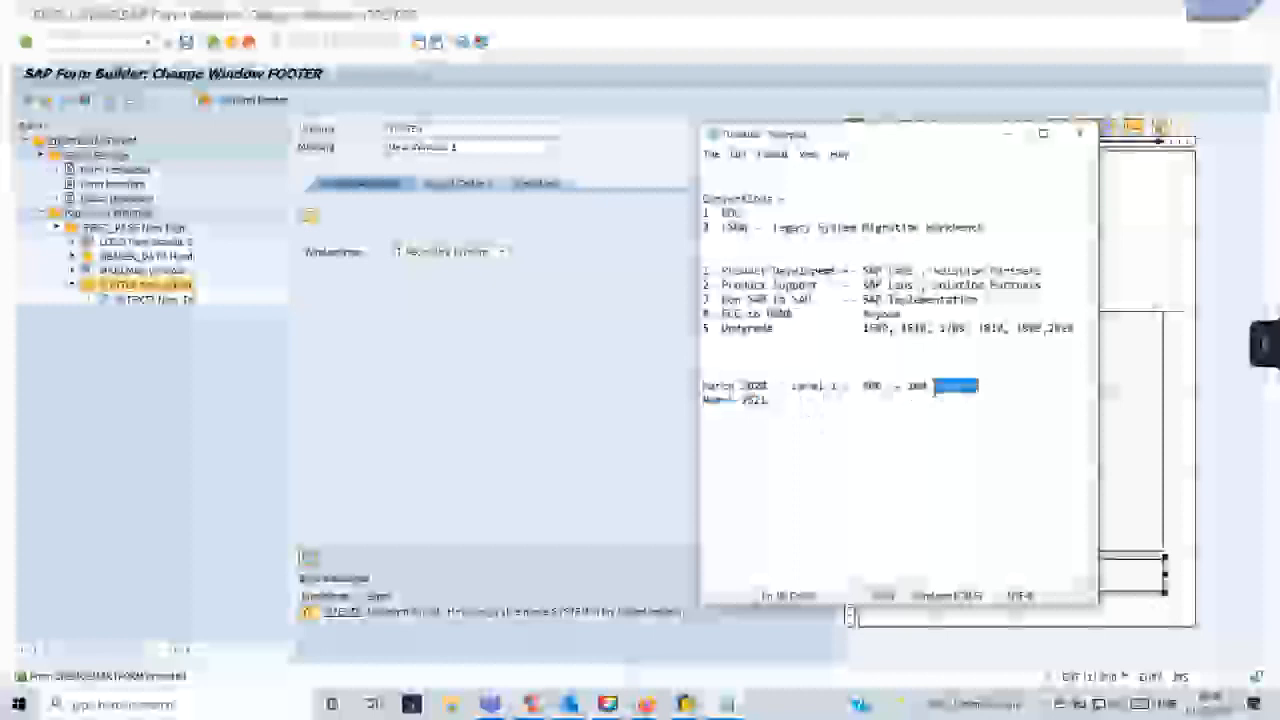
pyautogui.write('service cl')
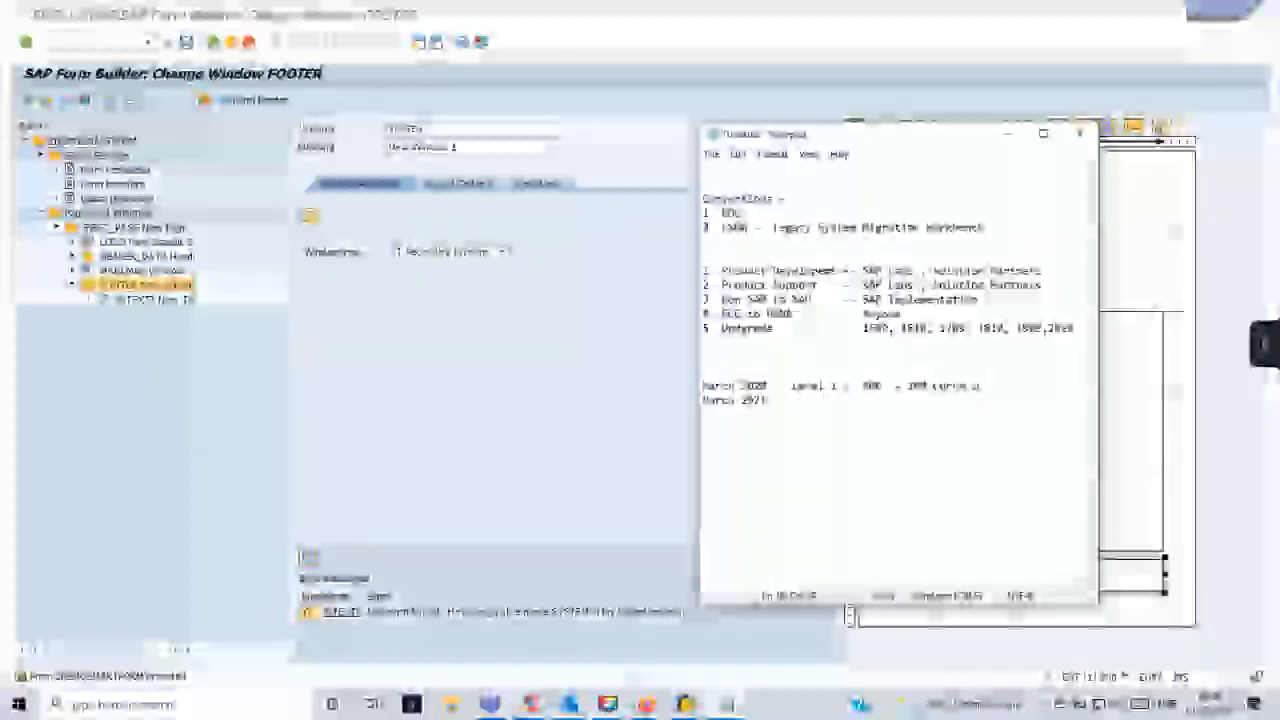
pyautogui.write('ients')
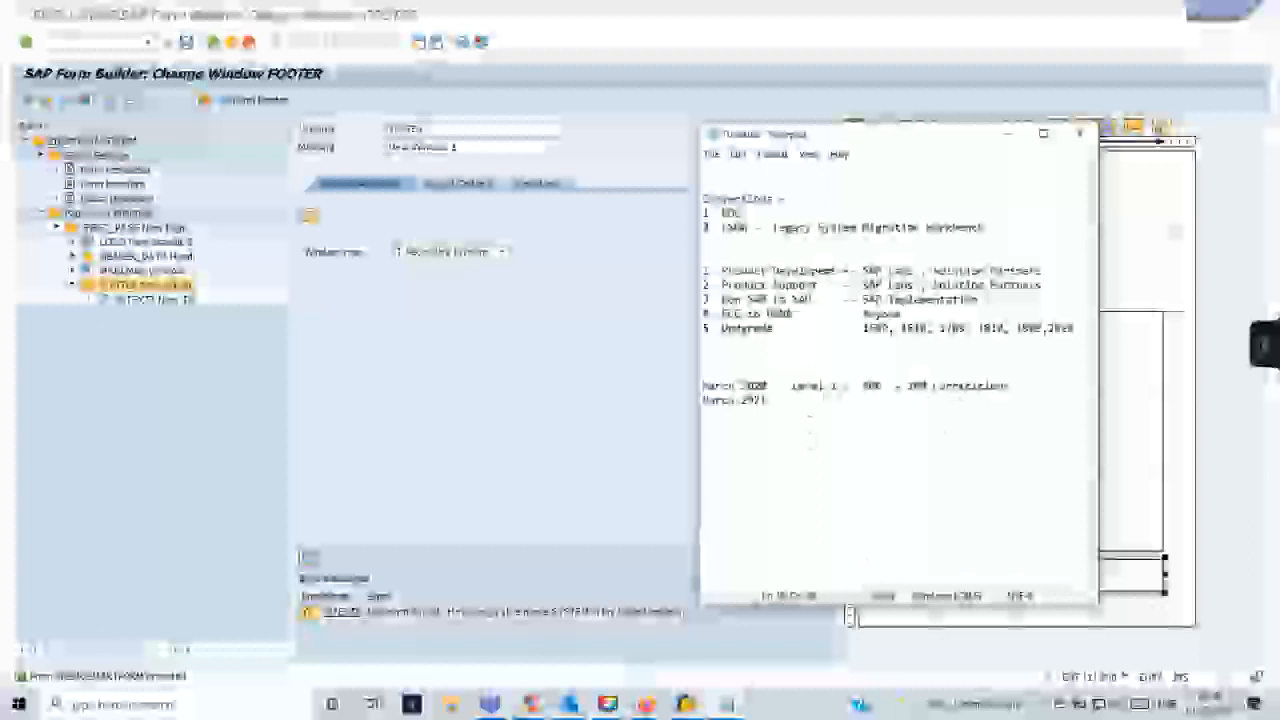
pyautogui.write('Le')
# - Open the SAP system status, examine the installed software component versions at the SAP_BASIS row, and return to the Notepad notes
pyautogui.click(848, 614)
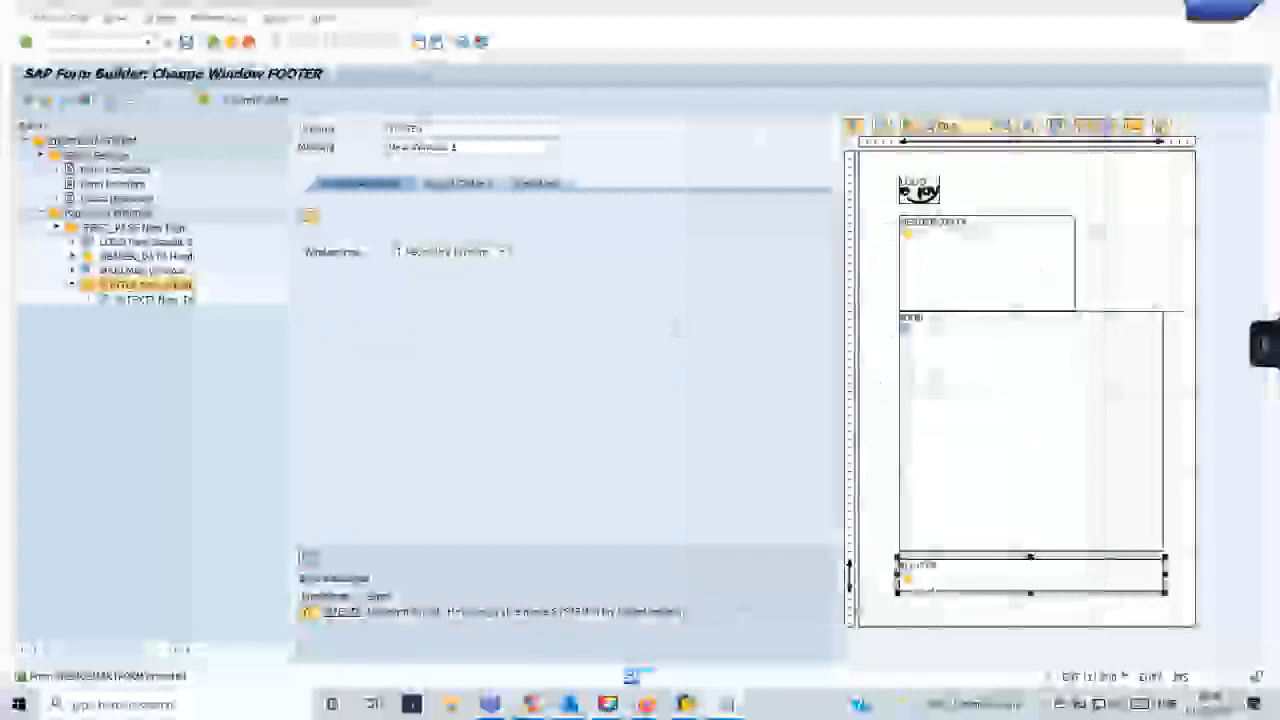
pyautogui.click(280, 20)
pyautogui.click(310, 215)
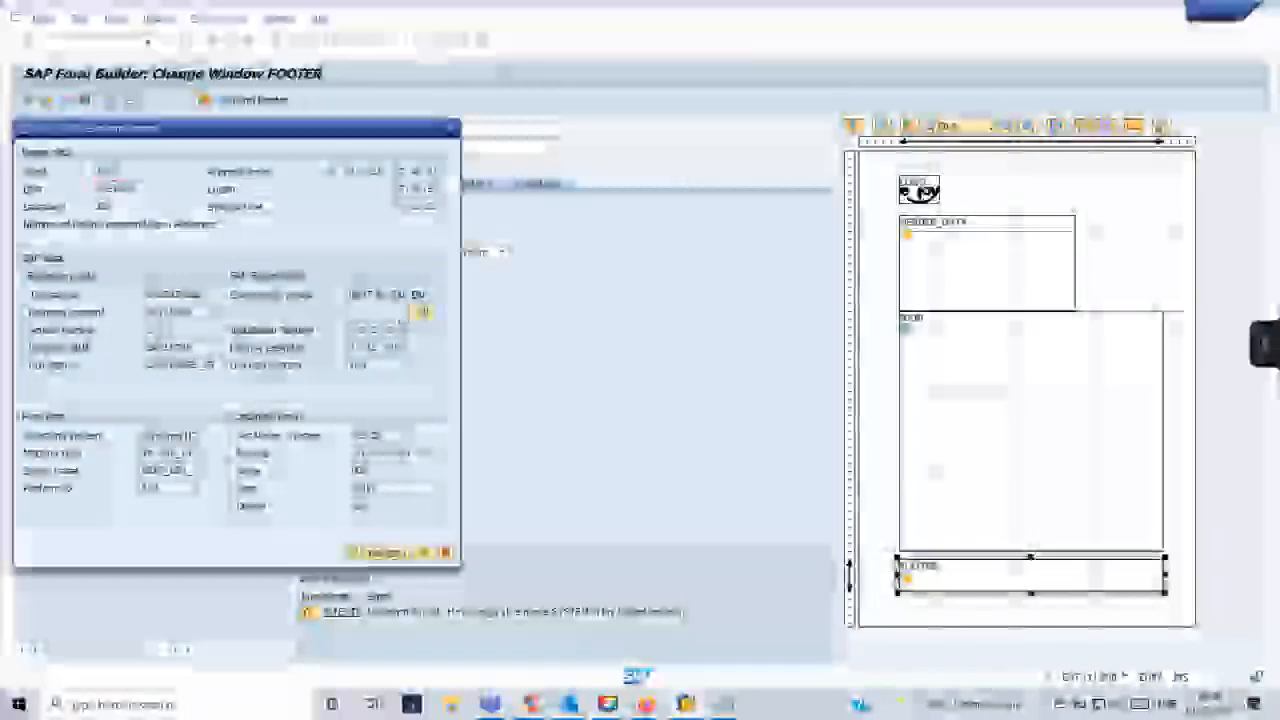
pyautogui.click(420, 311)
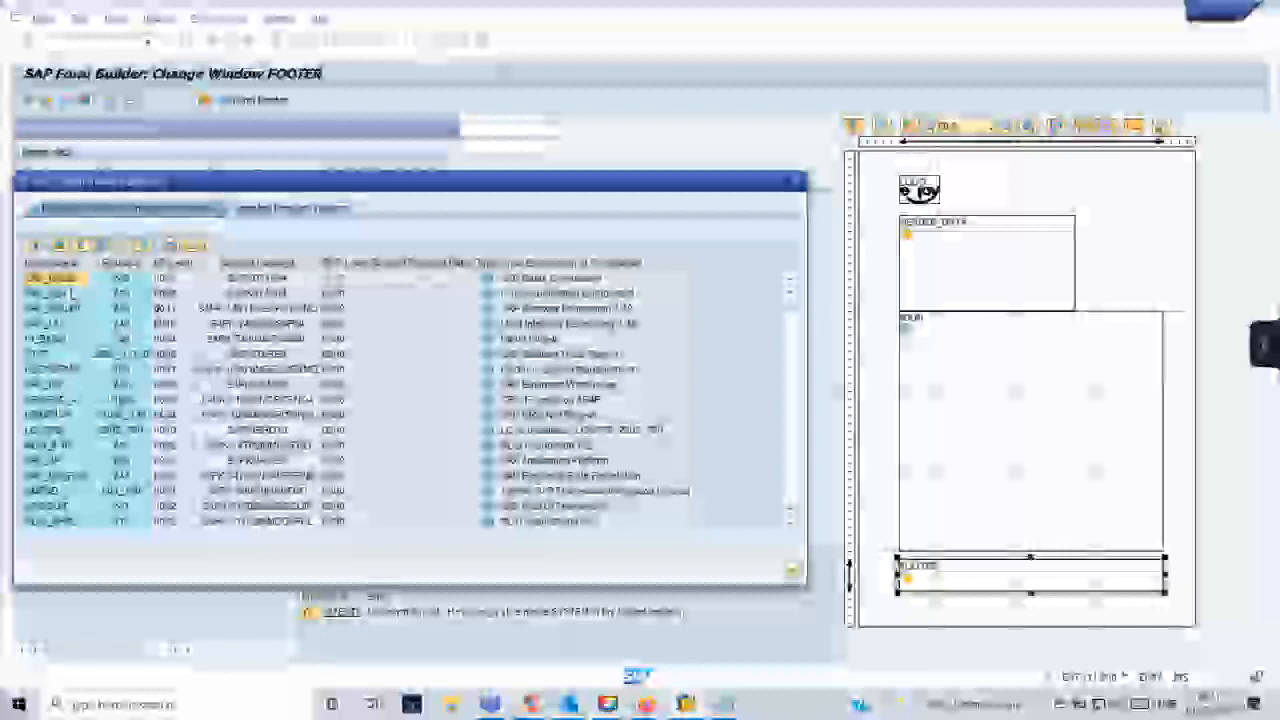
pyautogui.click(425, 280)
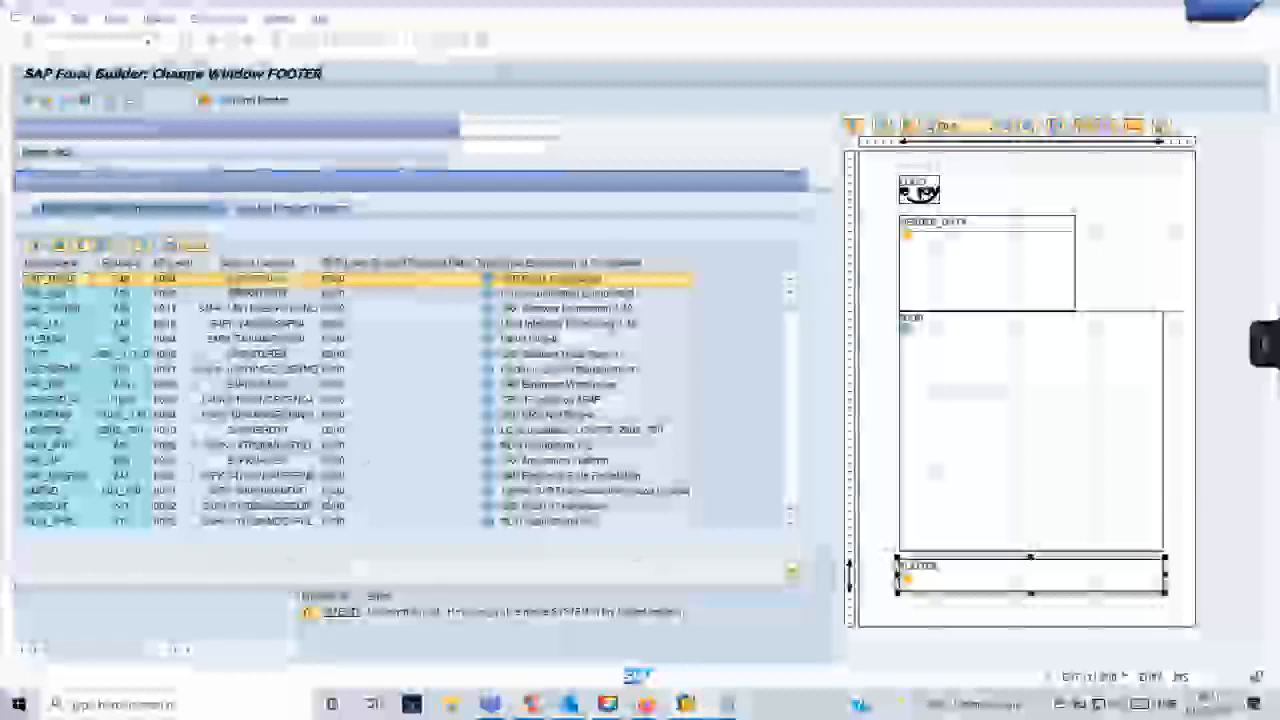
pyautogui.click(851, 614)
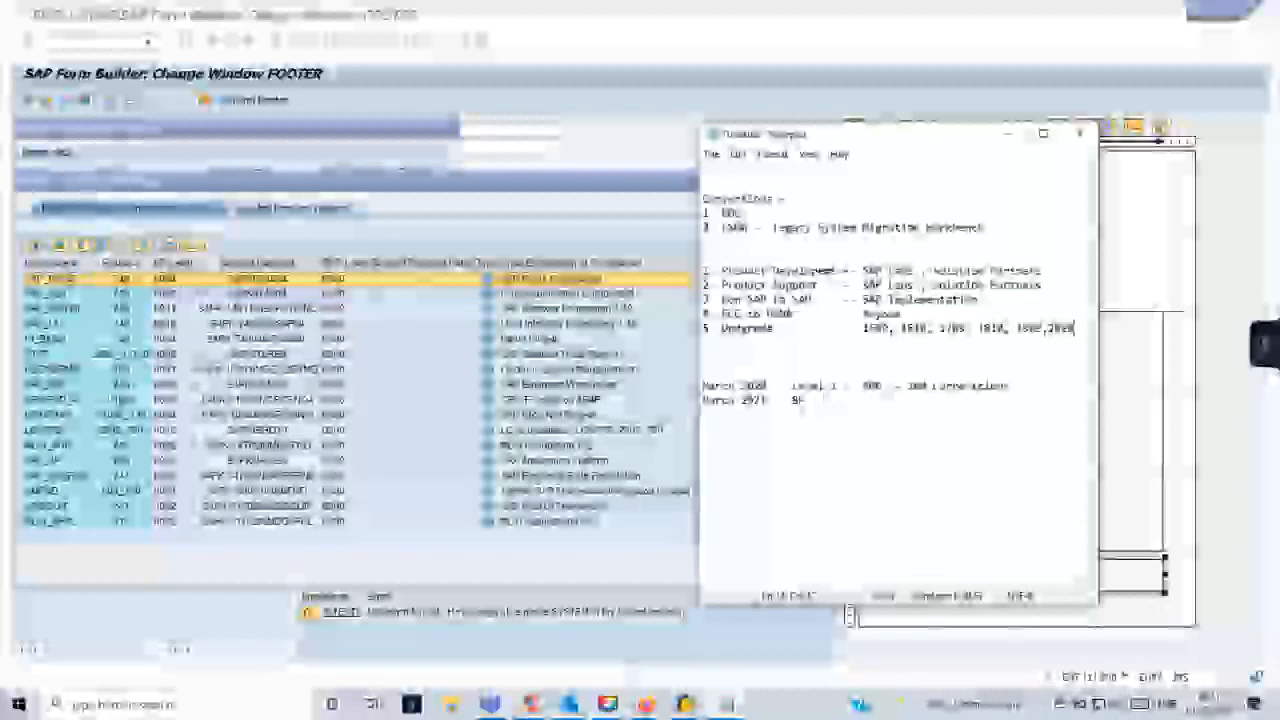
# - Add the line "SPAU - SPDD activities" between the project list and the March 2020 note, highlighting SPDD and SPAU in it
pyautogui.click(723, 358)
pyautogui.press('Return')
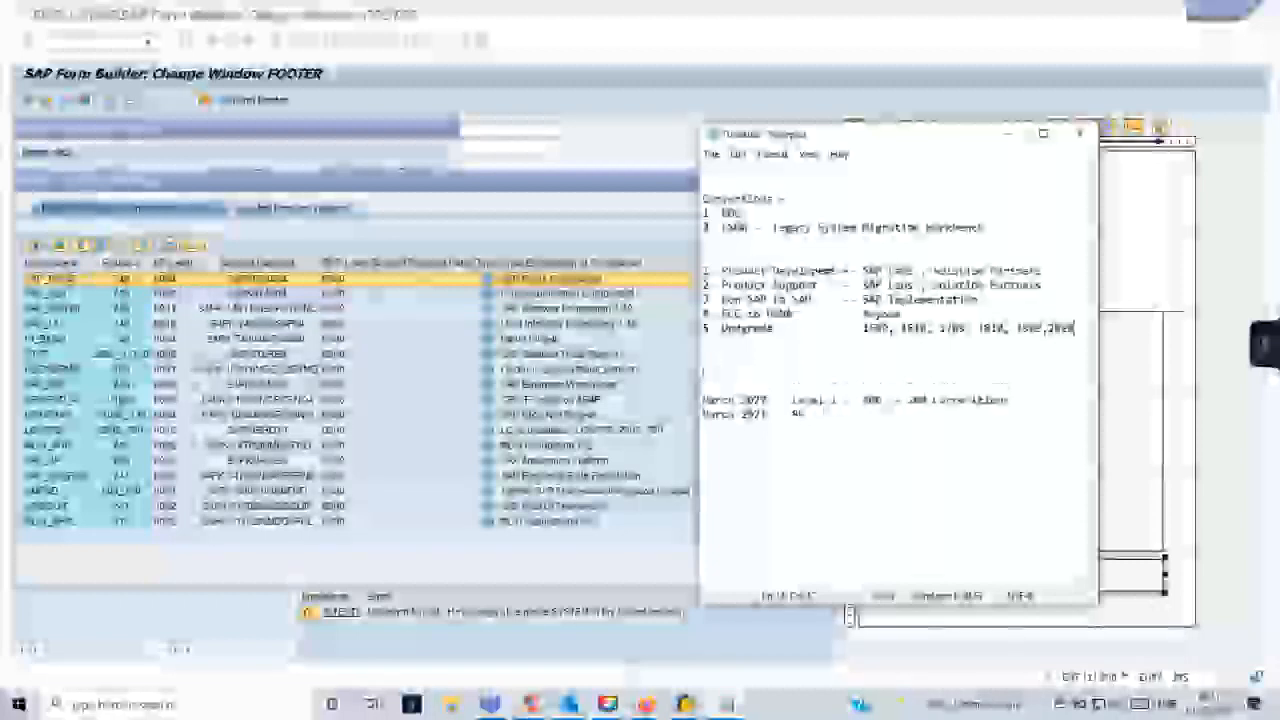
pyautogui.write('EPM: - Jan')
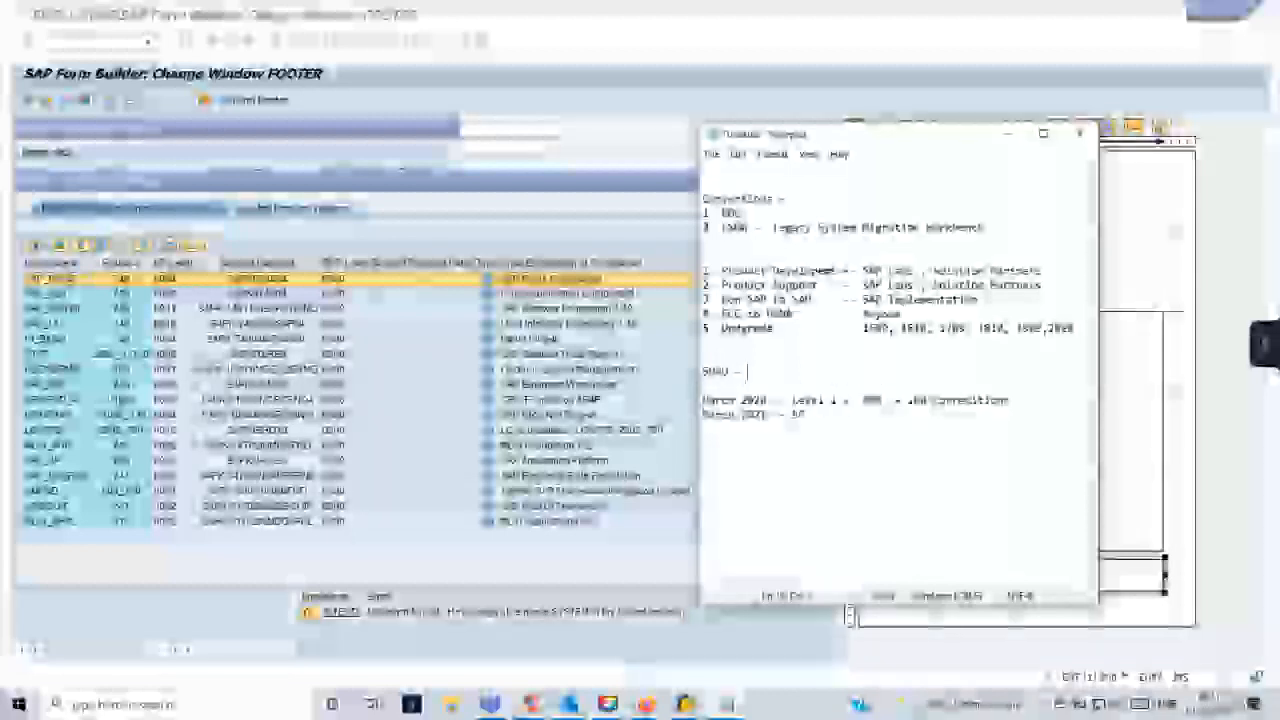
pyautogui.write(' 21')
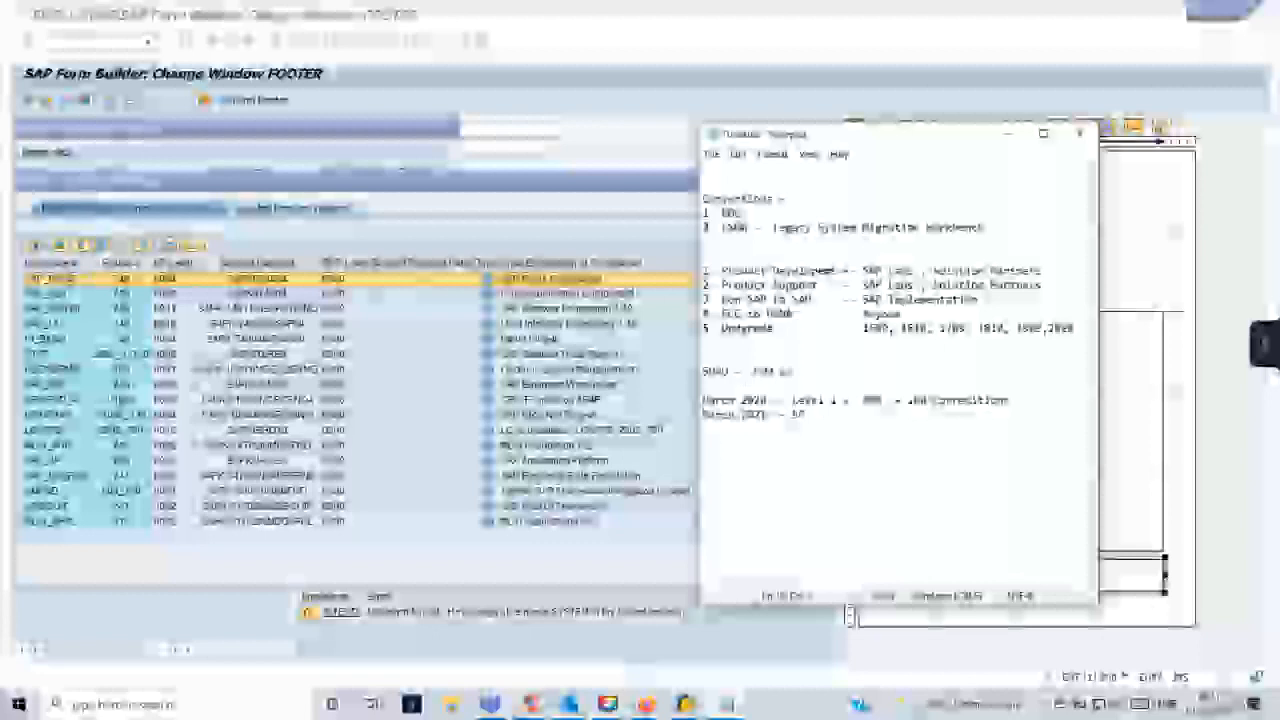
pyautogui.write('tivity')
pyautogui.write('y')
pyautogui.moveTo(747, 372); pyautogui.dragTo(772, 372)
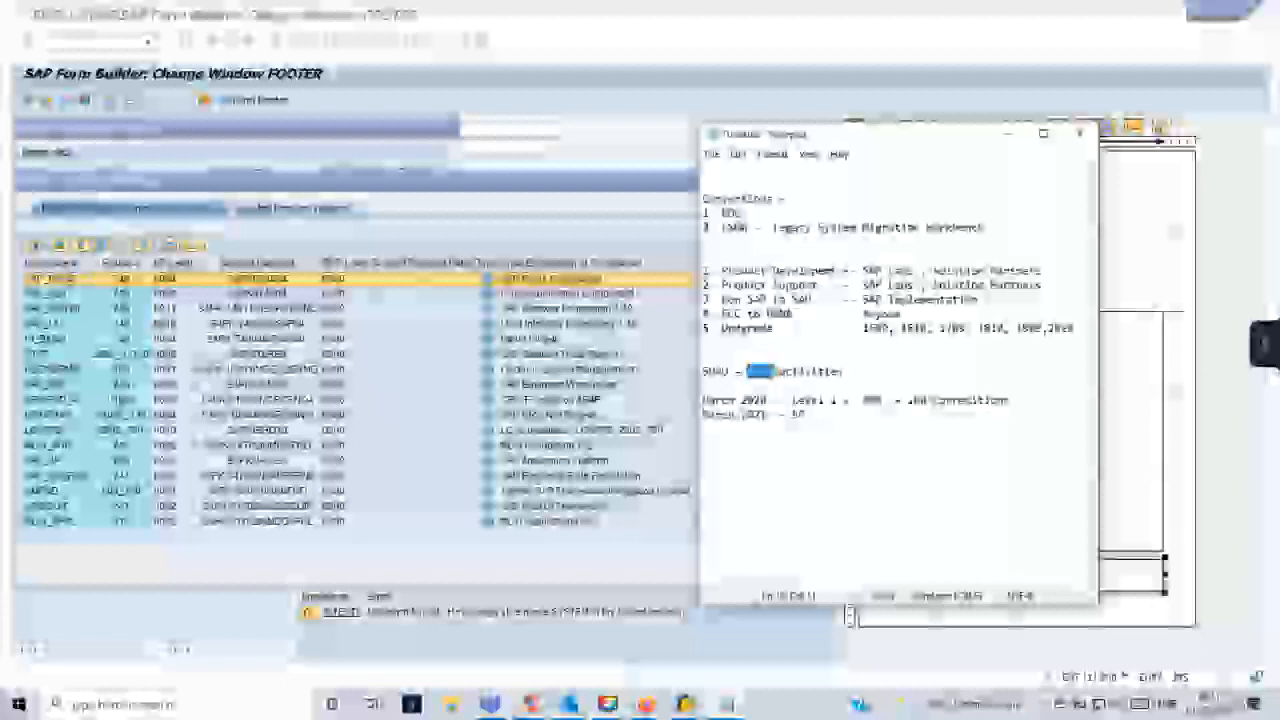
pyautogui.click(798, 386)
pyautogui.moveTo(773, 373); pyautogui.dragTo(704, 373)
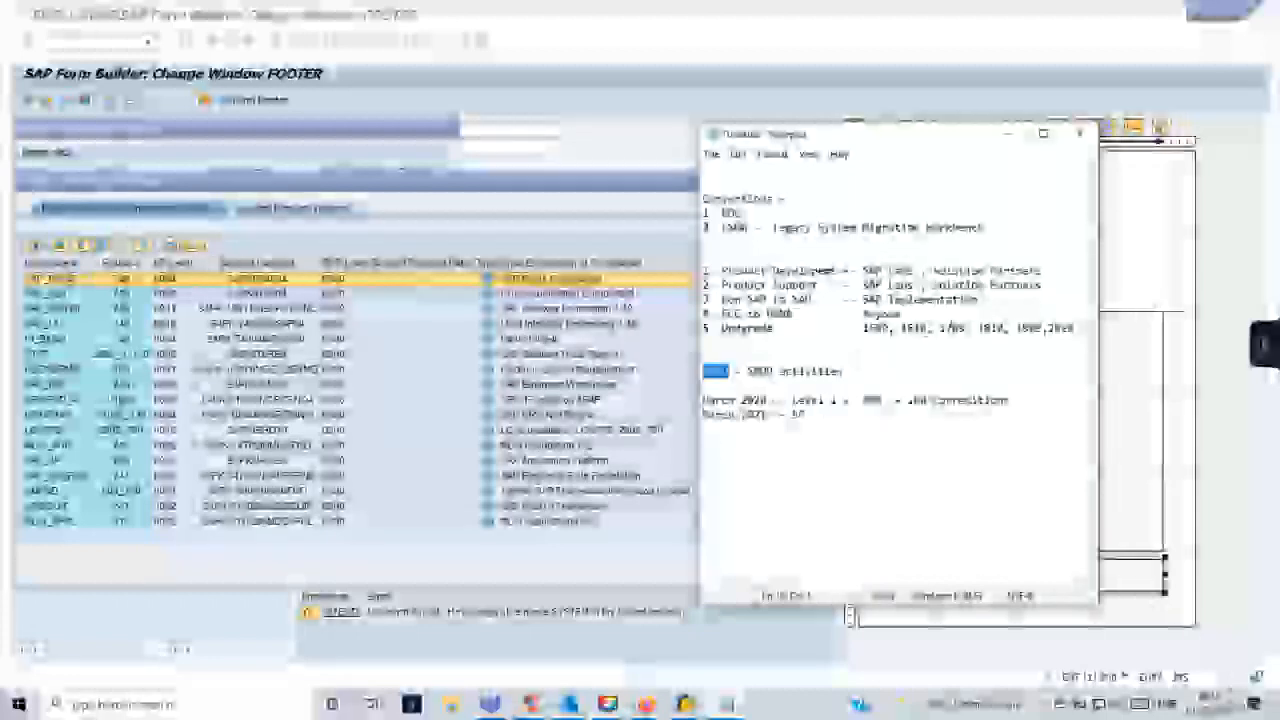
# - Start item 6 below the Upgrade line and extend item 4 to "ECC to HANA Migration"
pyautogui.click(1078, 330)
pyautogui.press('Return')
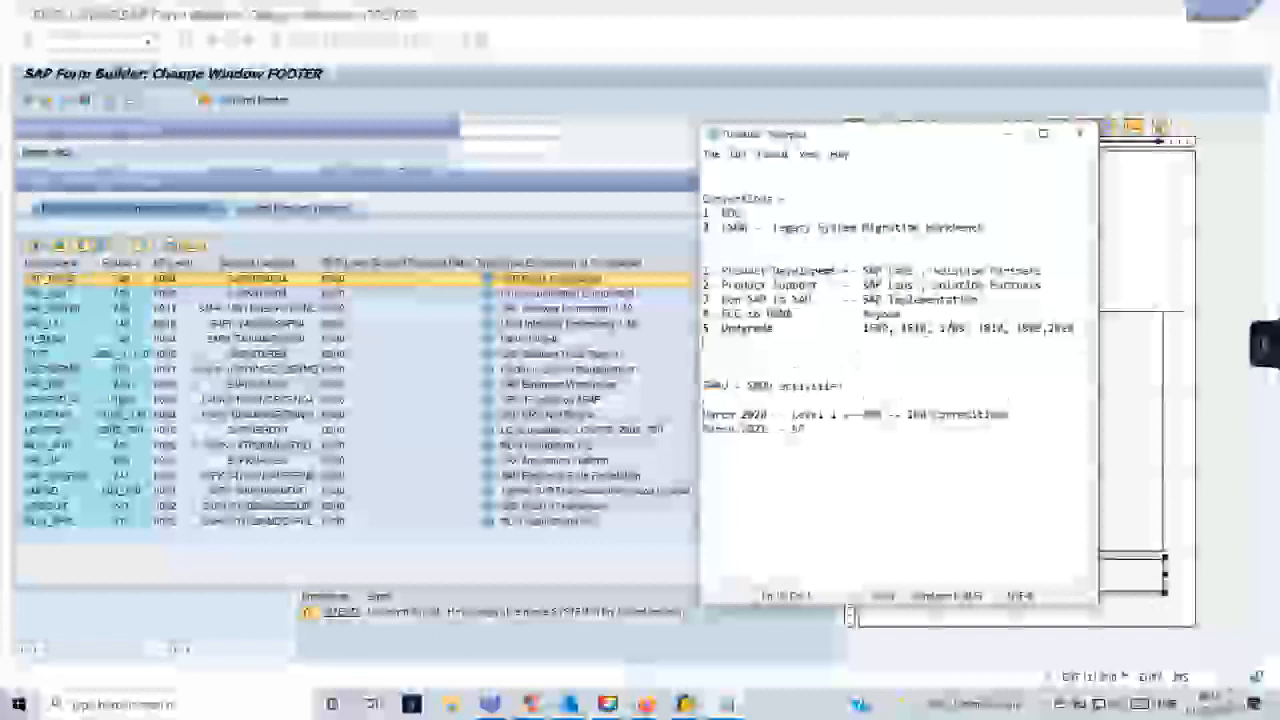
pyautogui.write('6.')
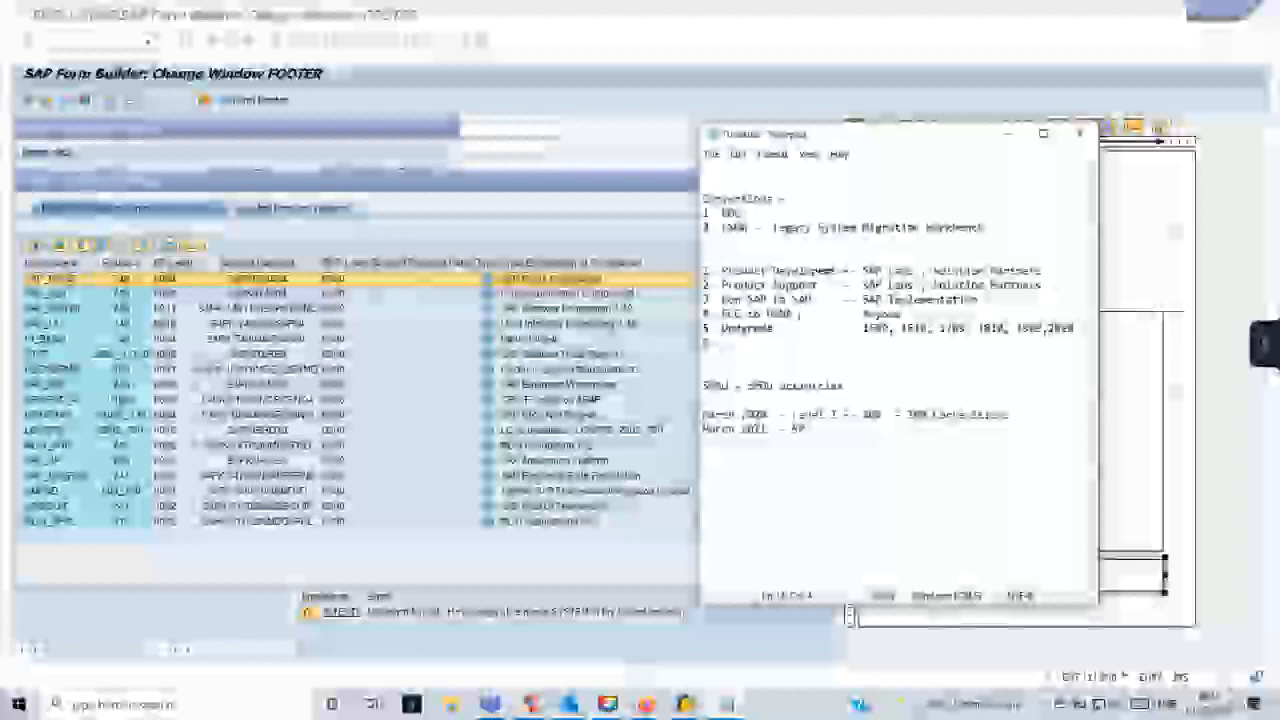
pyautogui.click(803, 314)
pyautogui.write('Migration')
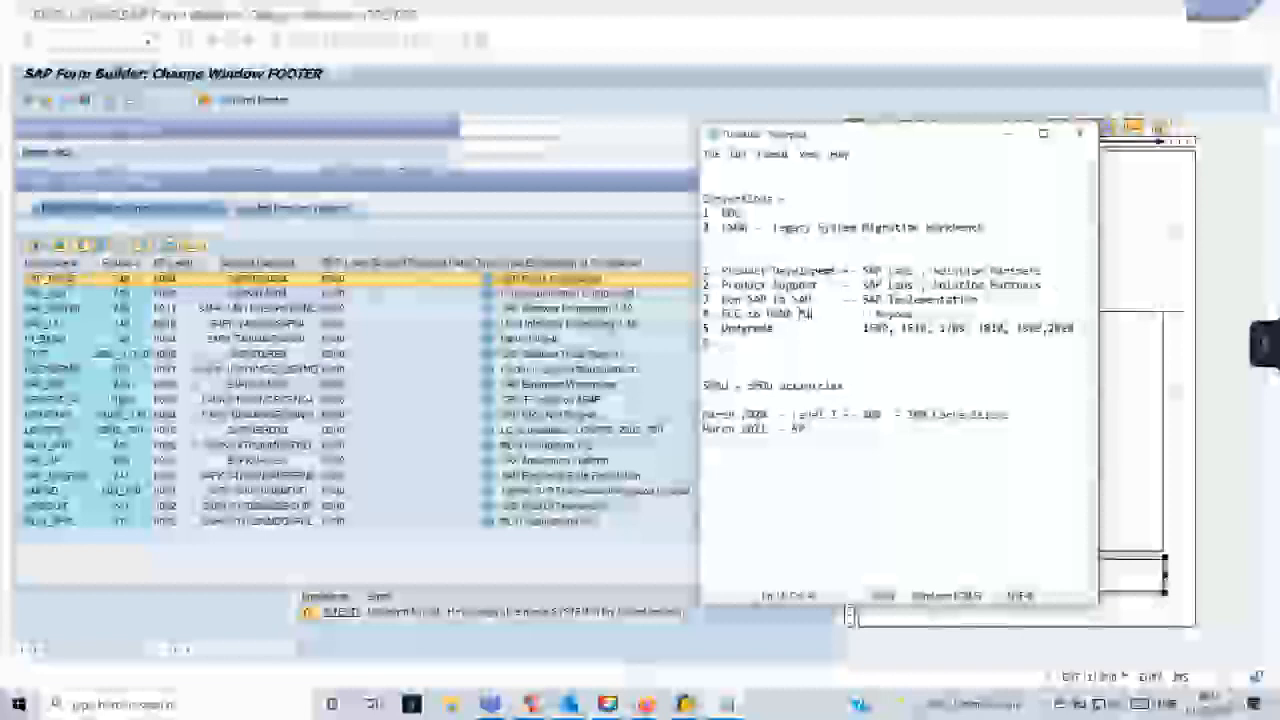
pyautogui.write('s')
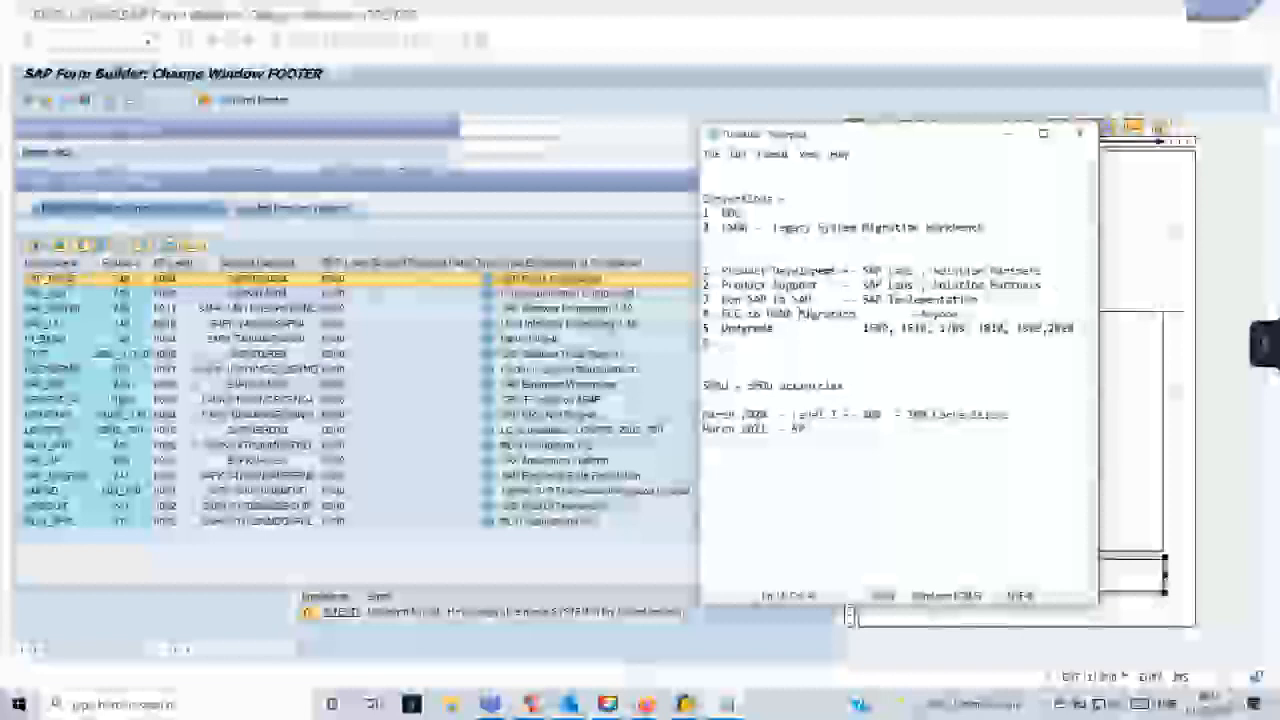
pyautogui.write('Rupport')
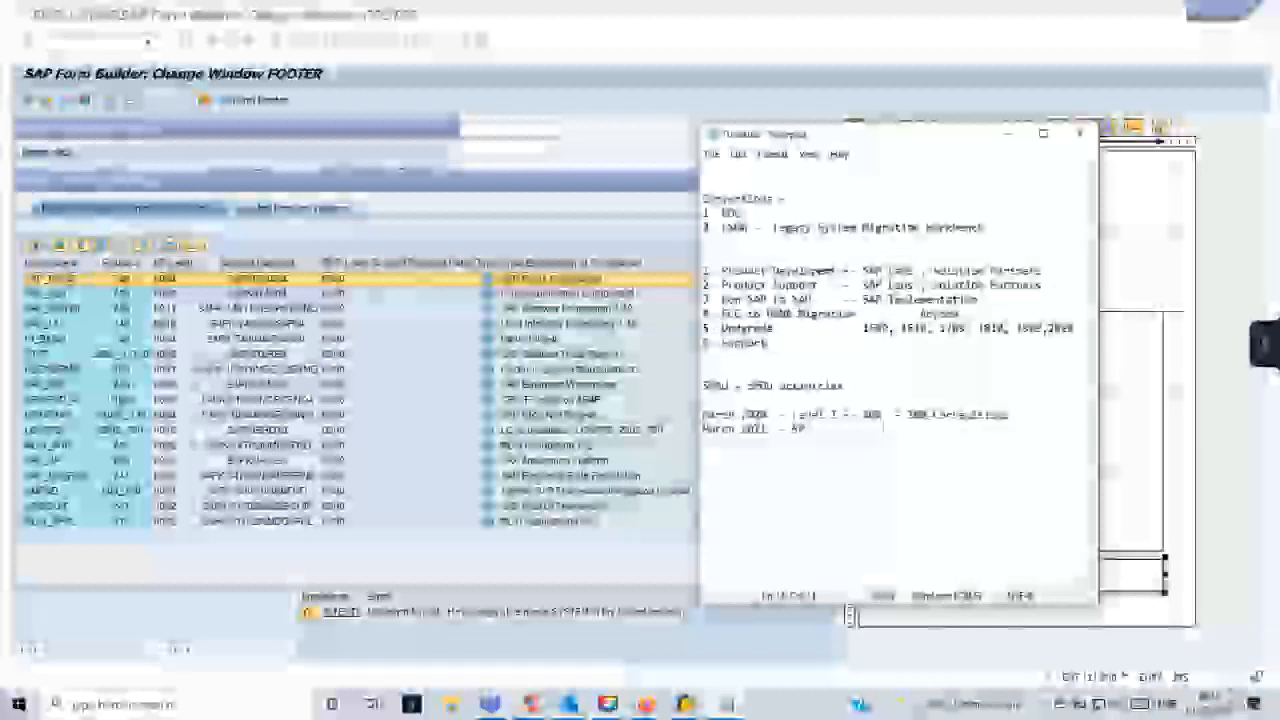
pyautogui.write('  -')
# - Complete item 6 of the project list as "Support -" and highlight that line
pyautogui.moveTo(797, 344); pyautogui.dragTo(698, 346)
pyautogui.click(795, 354)
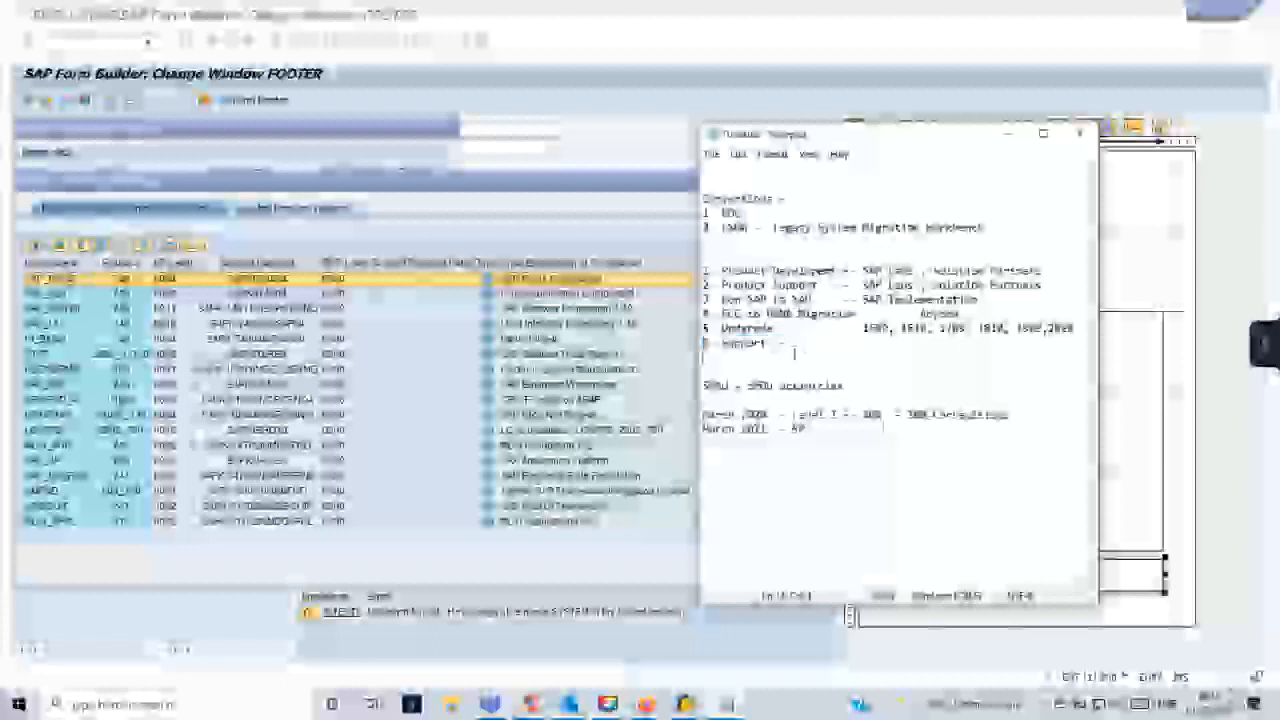
pyautogui.moveTo(797, 346); pyautogui.dragTo(699, 346)
# - Add item 7, "Change Management -", below the Support line of the project list
pyautogui.click(785, 330)
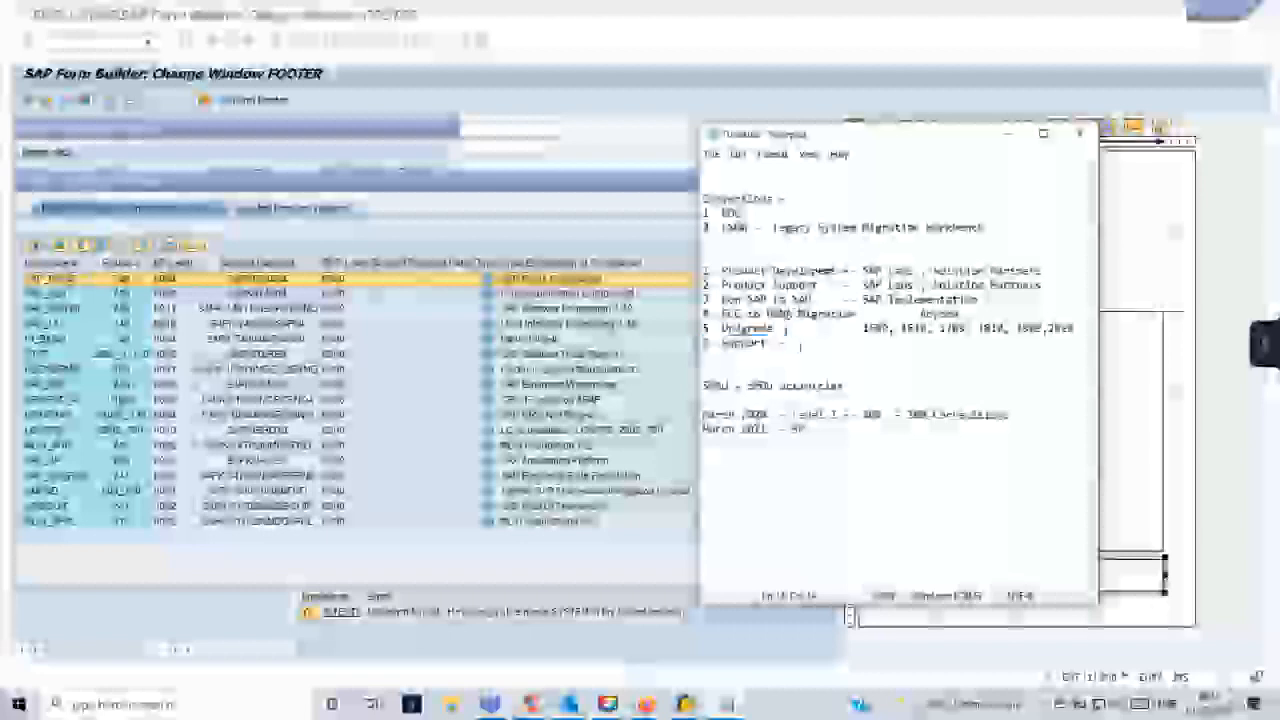
pyautogui.press('Return')
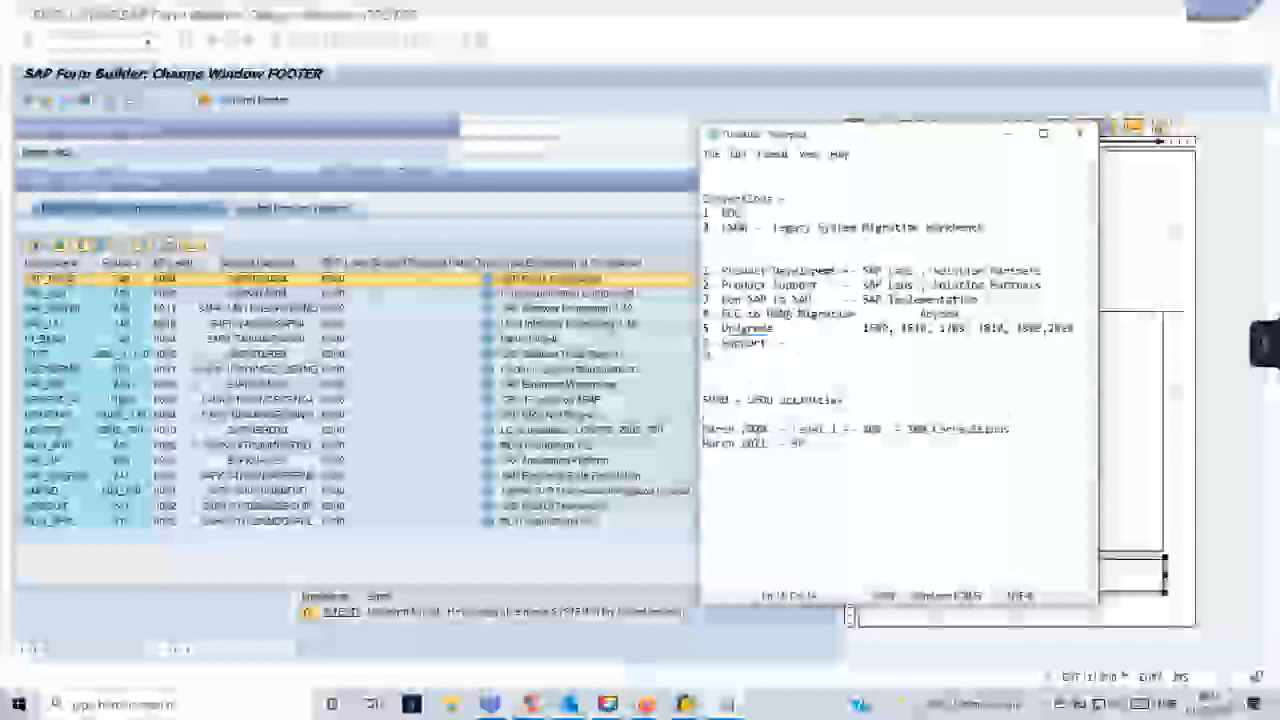
pyautogui.write('7. Change requests')
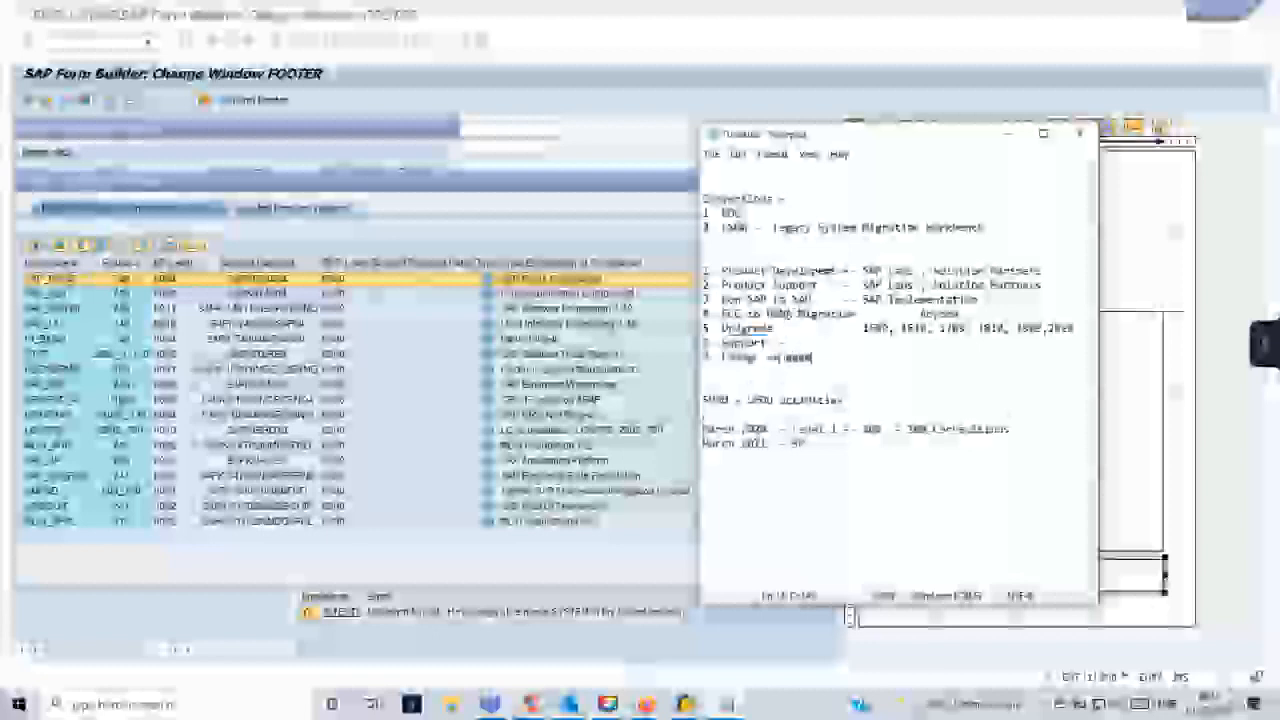
pyautogui.write('nt  -')
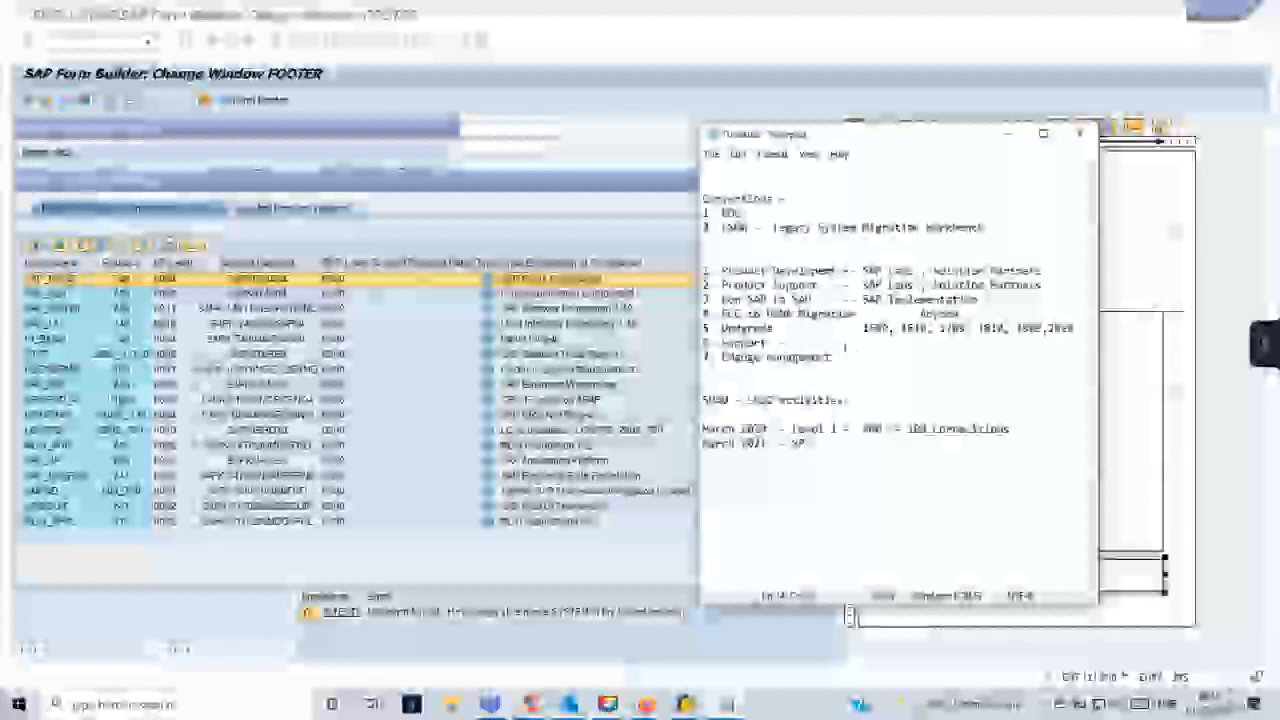
# - Review the notes by highlighting the seven project types, the LSMW line and the Non SAP to SAP line
pyautogui.hotkey('shift', 'Up')
pyautogui.hotkey('shift', 'Up')
pyautogui.hotkey('shift', 'Up')
pyautogui.hotkey('shift', 'Up')
pyautogui.hotkey('shift', 'Up')
pyautogui.hotkey('shift', 'Up')
pyautogui.hotkey('shift', 'Home')
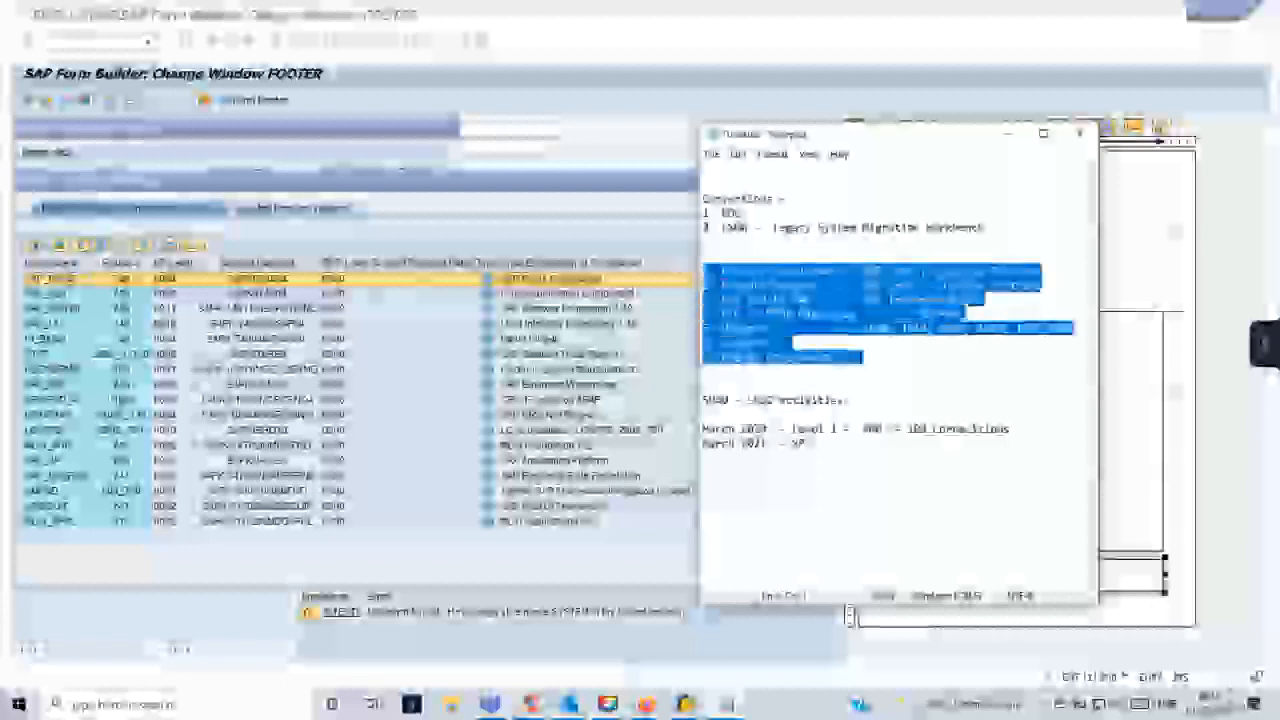
pyautogui.click(889, 359)
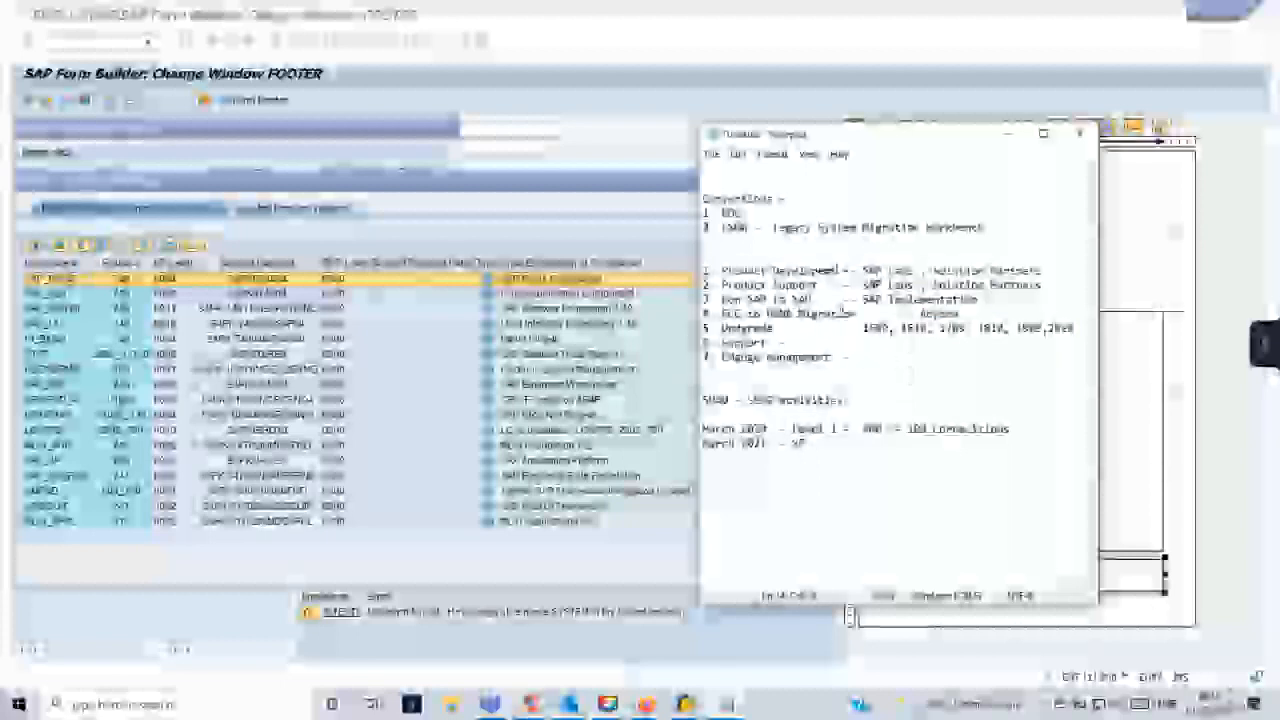
pyautogui.moveTo(716, 228); pyautogui.dragTo(1002, 228)
pyautogui.click(1002, 229)
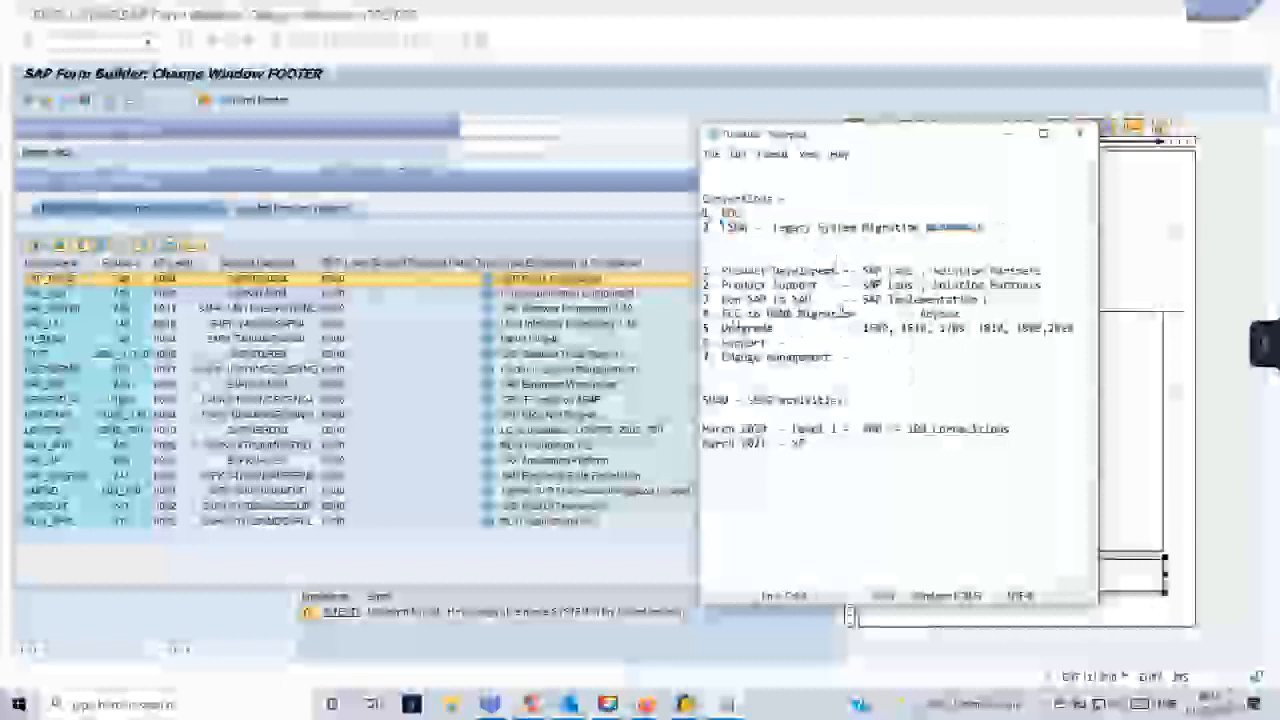
pyautogui.moveTo(985, 299); pyautogui.dragTo(702, 302)
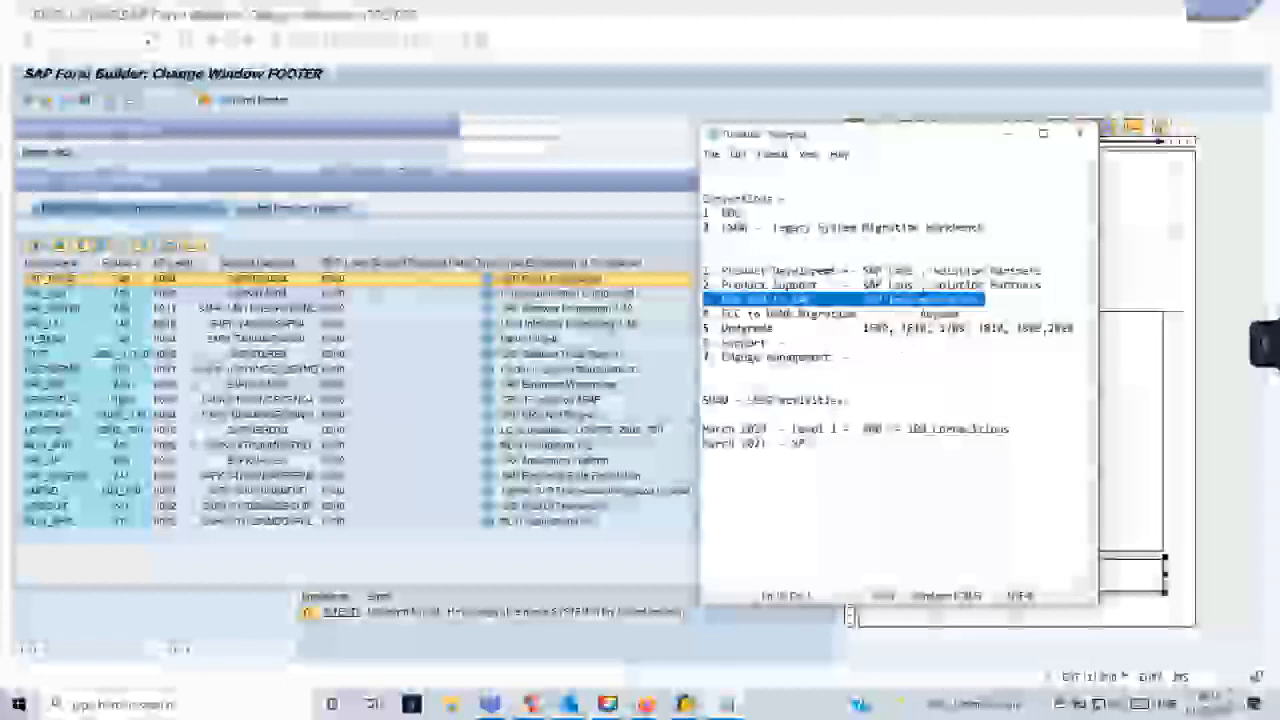
pyautogui.click(840, 453)
# - Expand the BDC entry under Conversions with "Batch Data Communication"
pyautogui.click(778, 234)
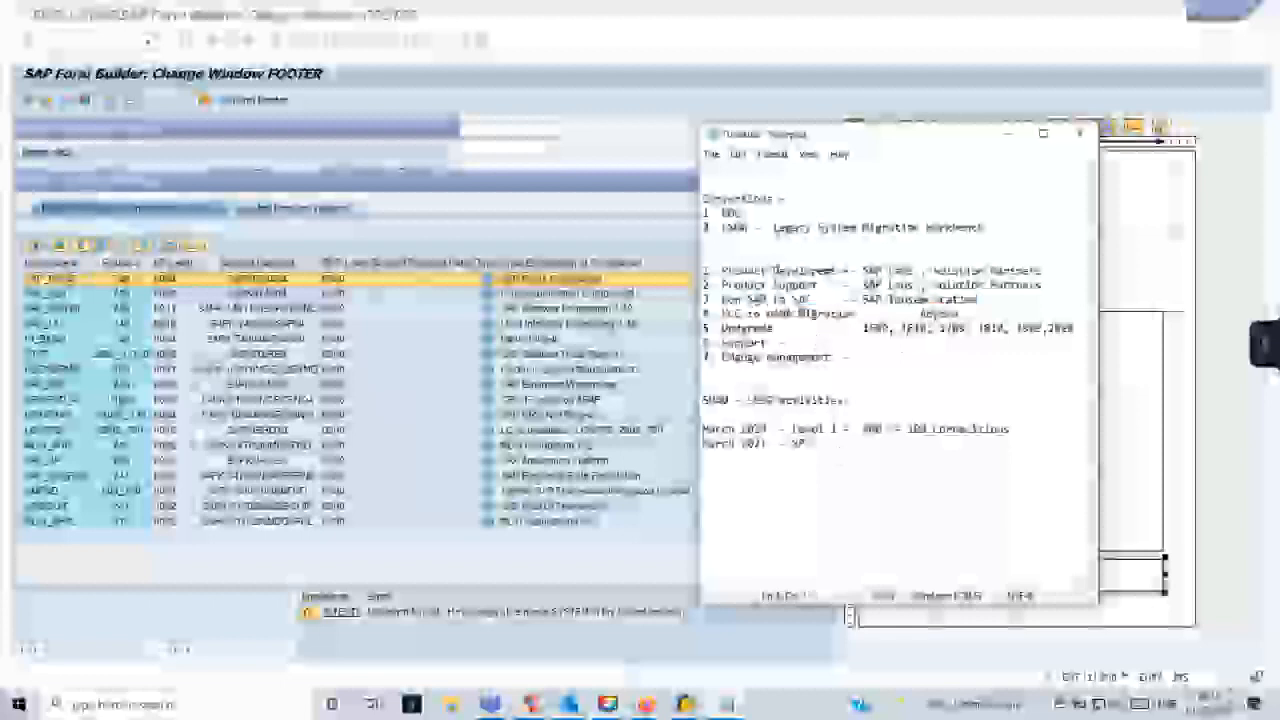
pyautogui.write('Batch 6')
pyautogui.write('ata Comm')
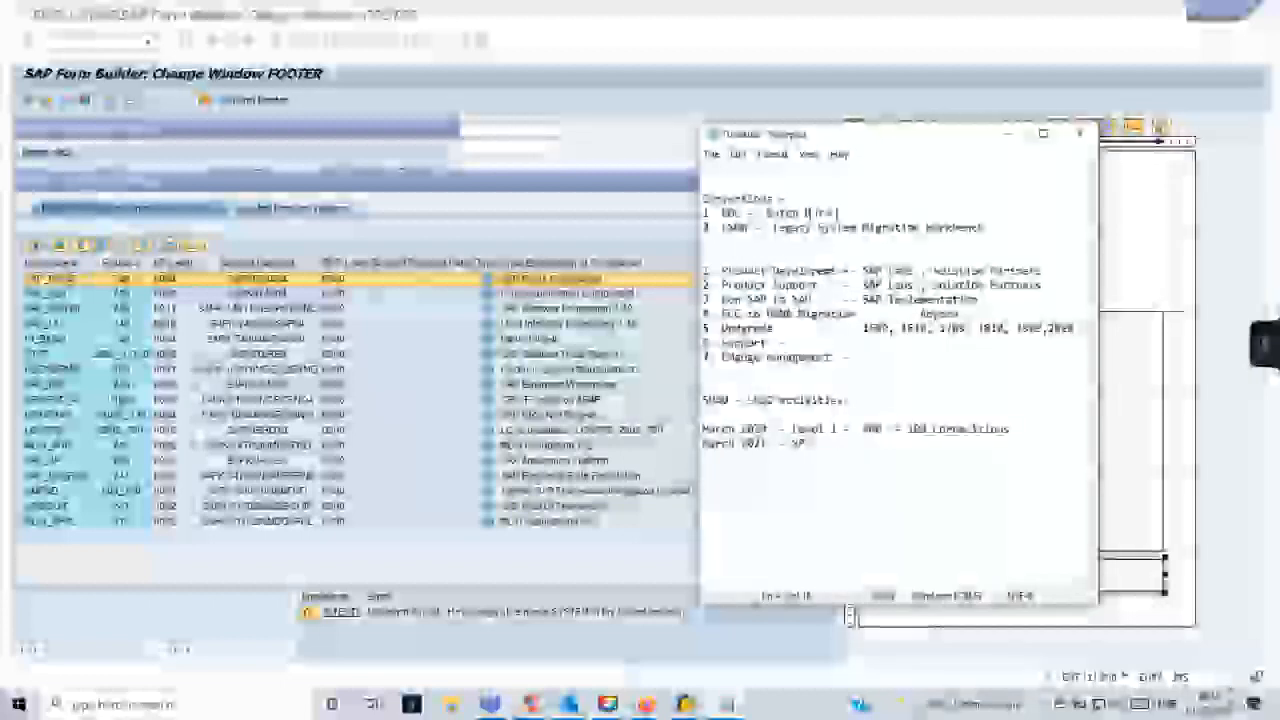
pyautogui.write('unication')
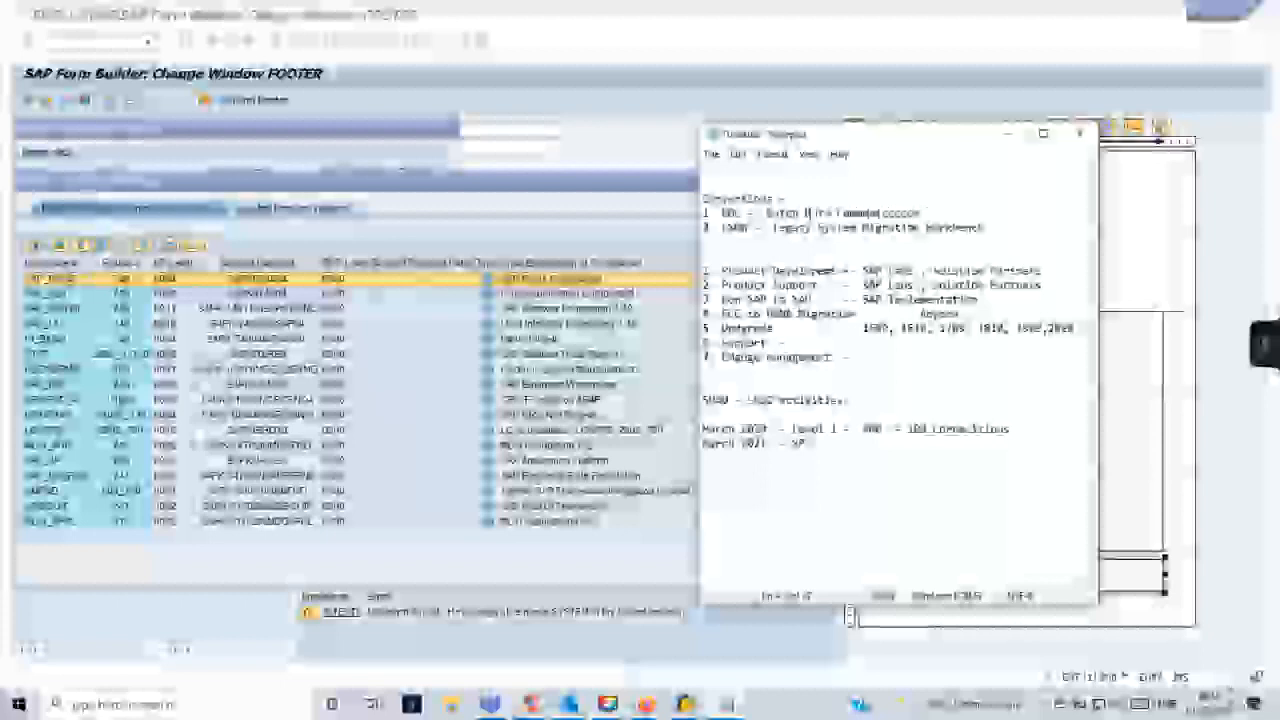
# - Append "Call Transaction" to the BDC line and put "Session" beneath it as the second method
pyautogui.write('-  Exit')
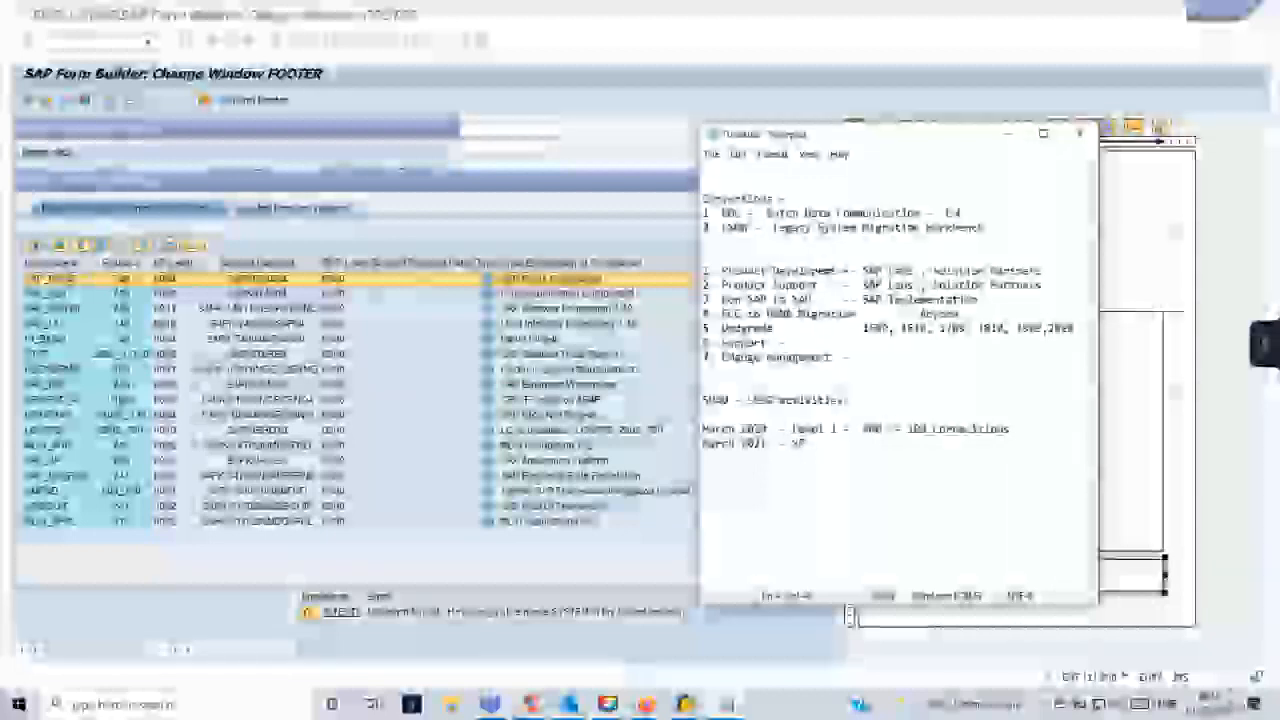
pyautogui.write(' from A')
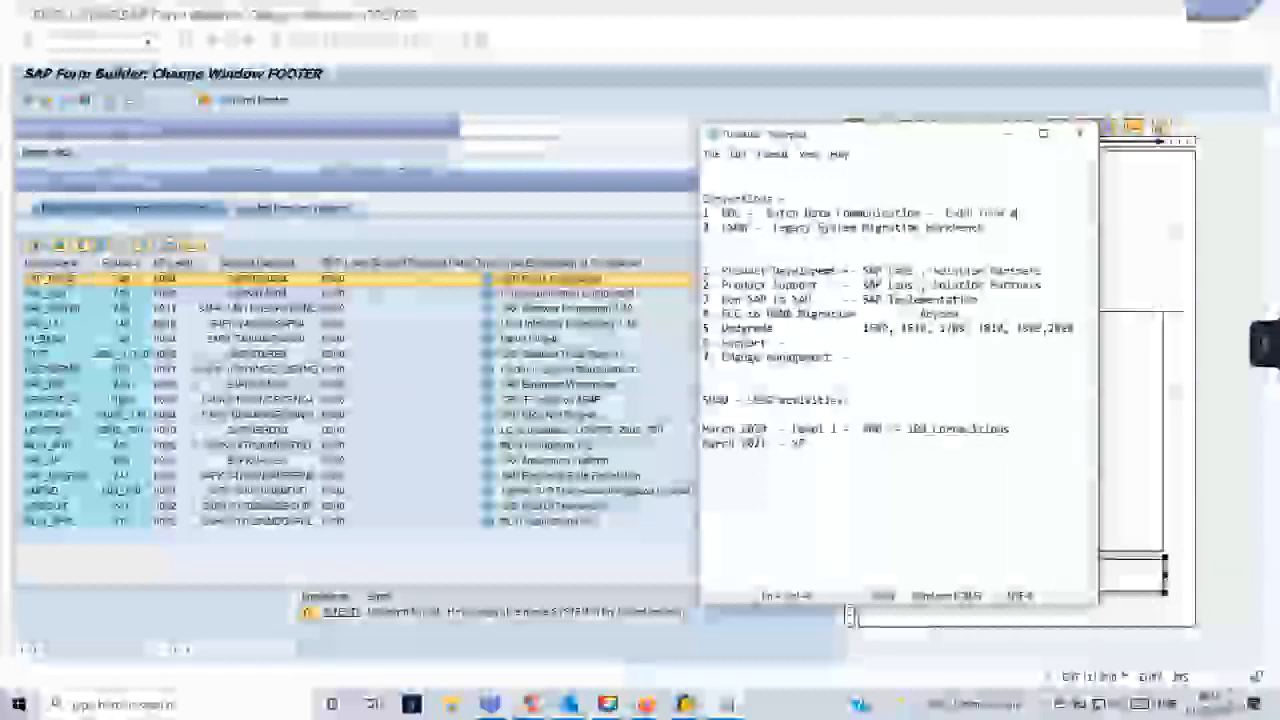
pyautogui.write('CC -')
pyautogui.press('Return')
pyautogui.press('Tab')
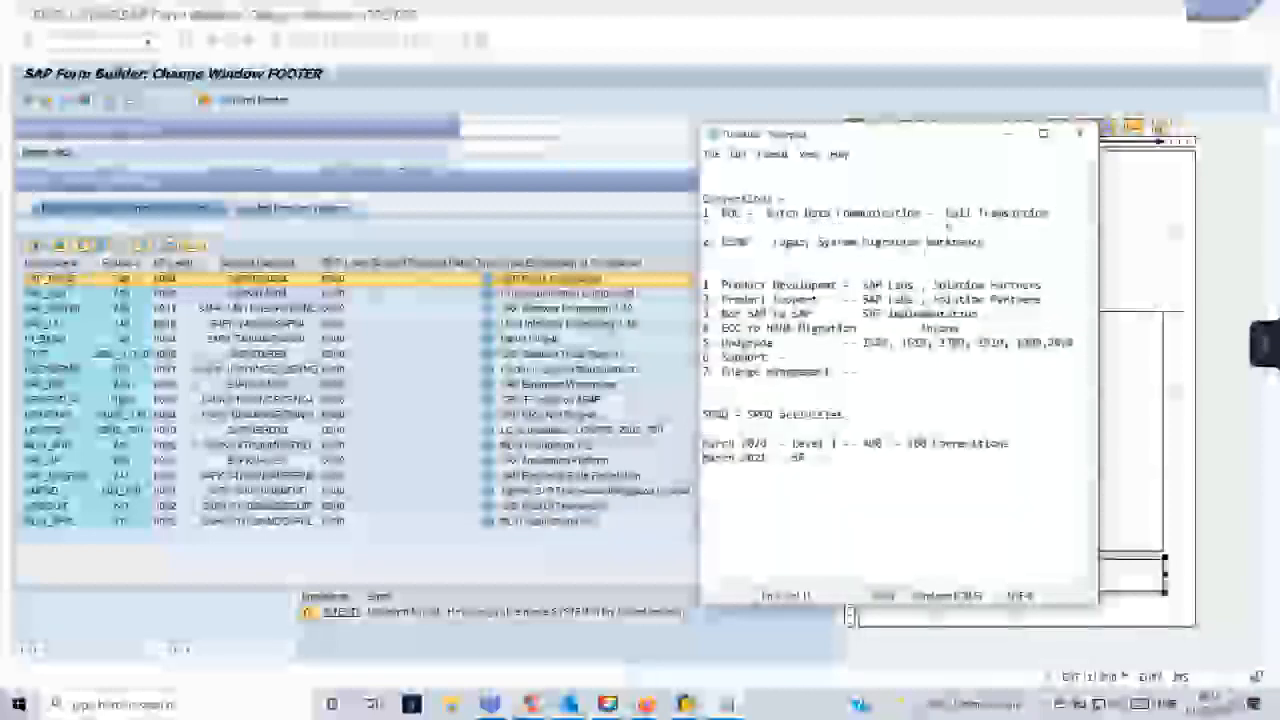
pyautogui.write('Sessions')
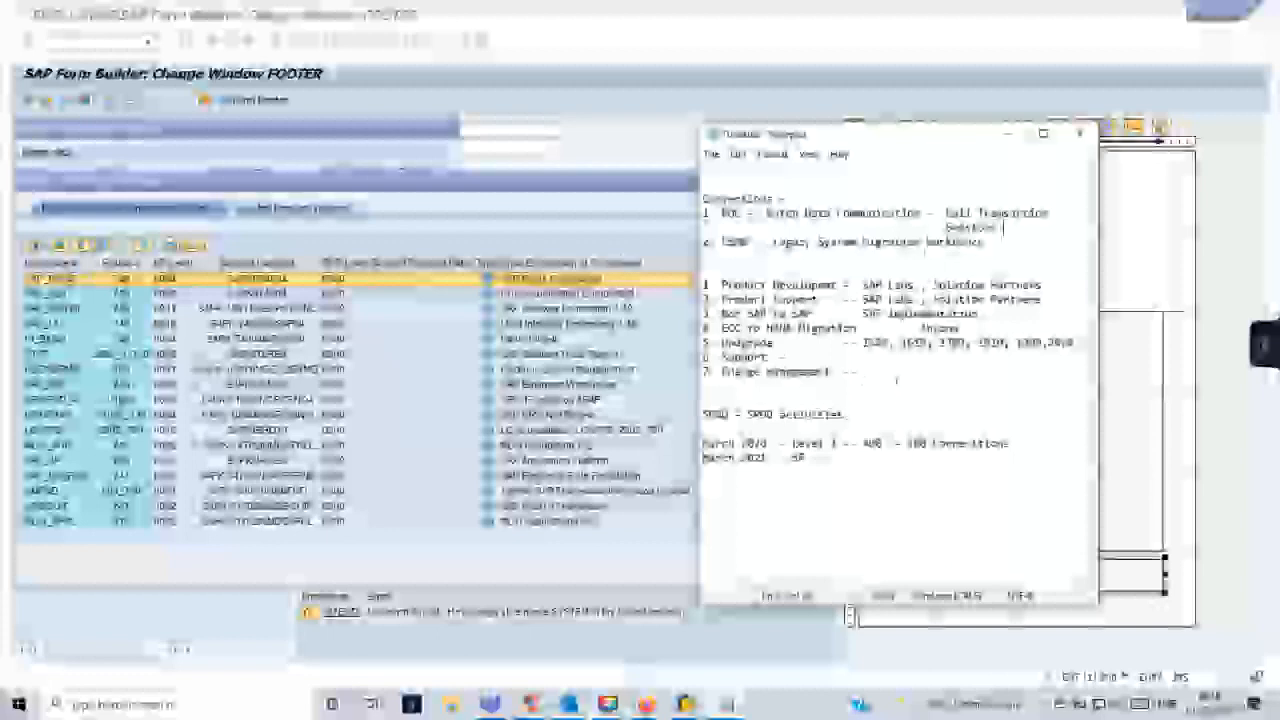
# - Start a numbered list below the March 2021 note with "1. Search Help" and "2. Lock objects"
pyautogui.click(862, 472)
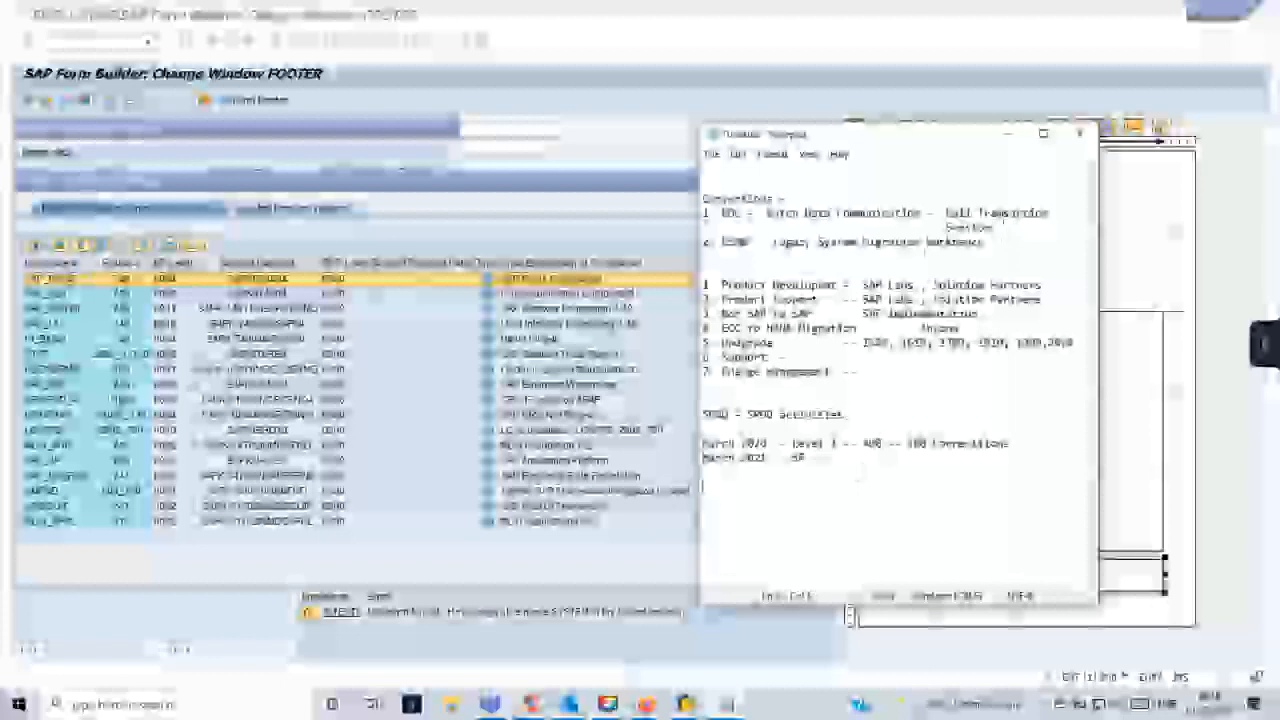
pyautogui.write('1. Year 2 times')
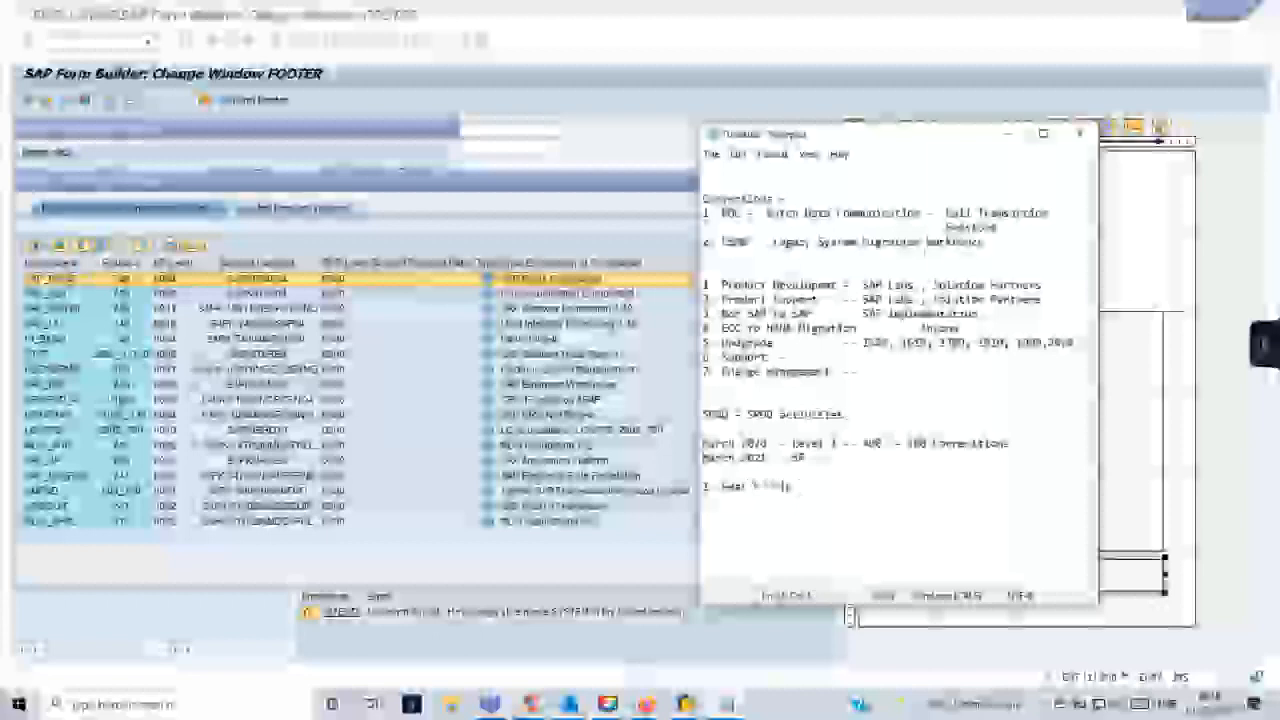
pyautogui.press('Return')
pyautogui.write('2. Only once a')
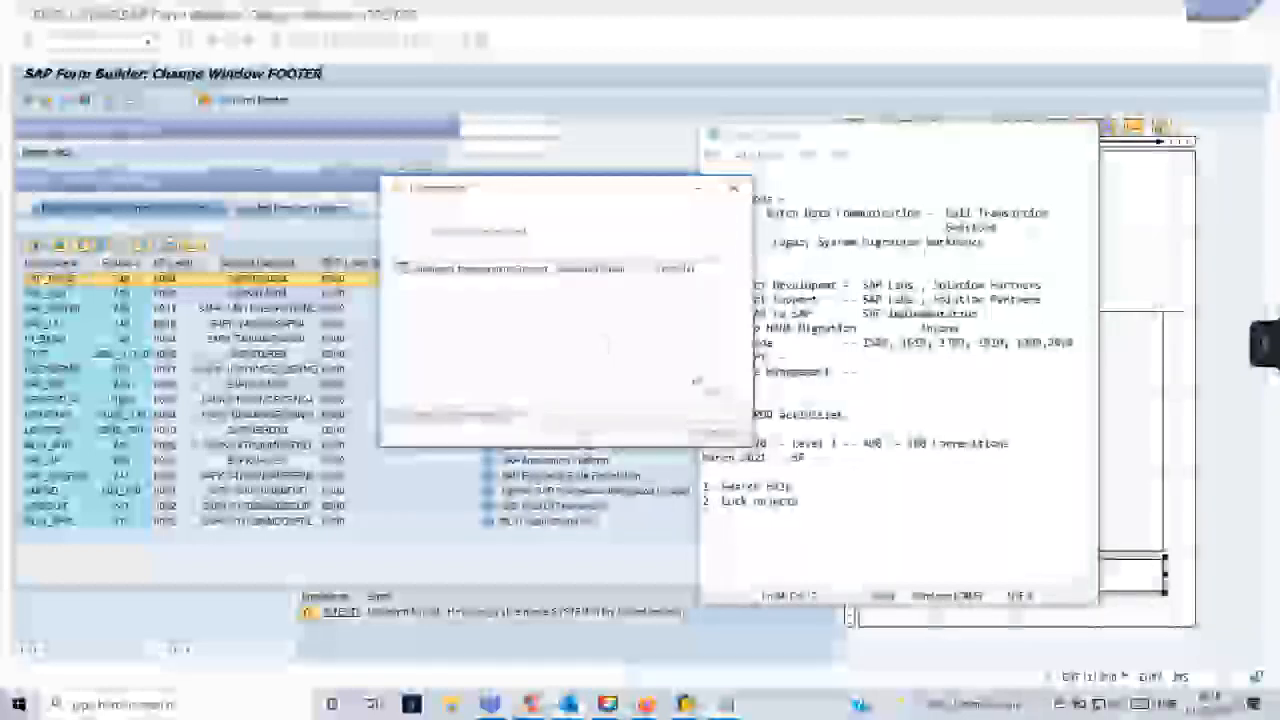
# - Minimize the small window covering the notes and look for another open window to switch to
pyautogui.click(699, 188)
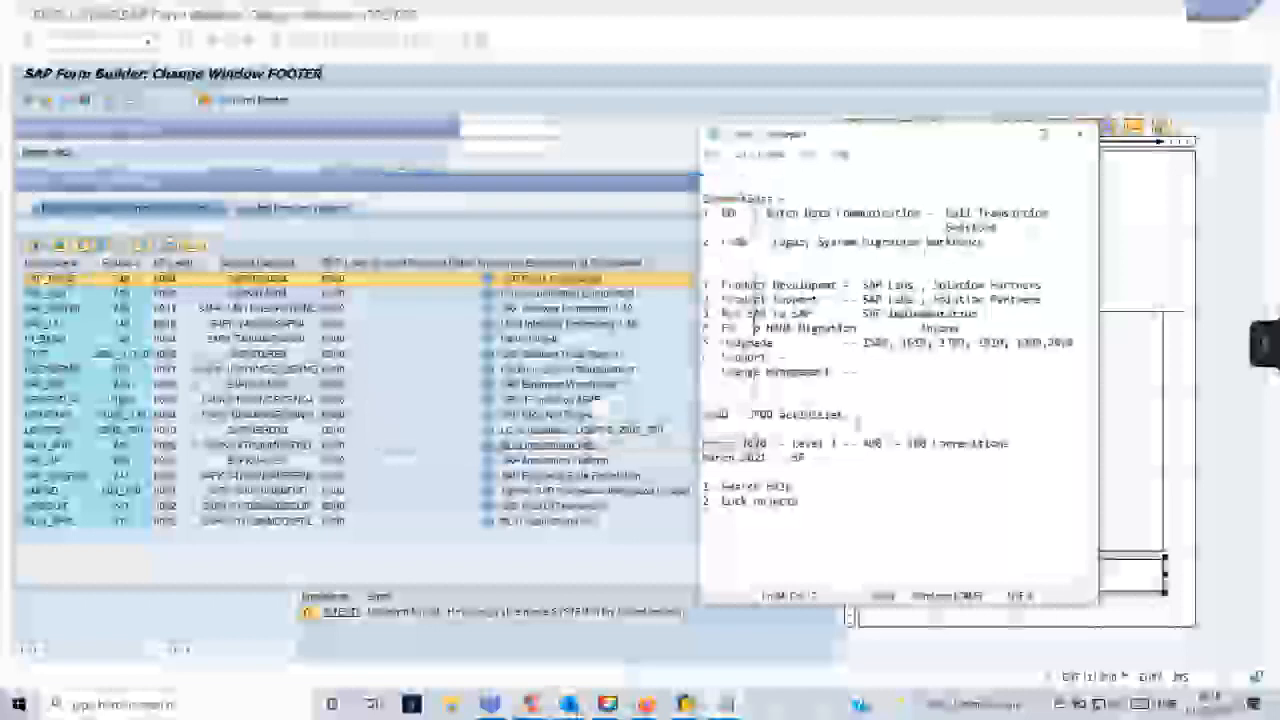
pyautogui.moveTo(646, 704)
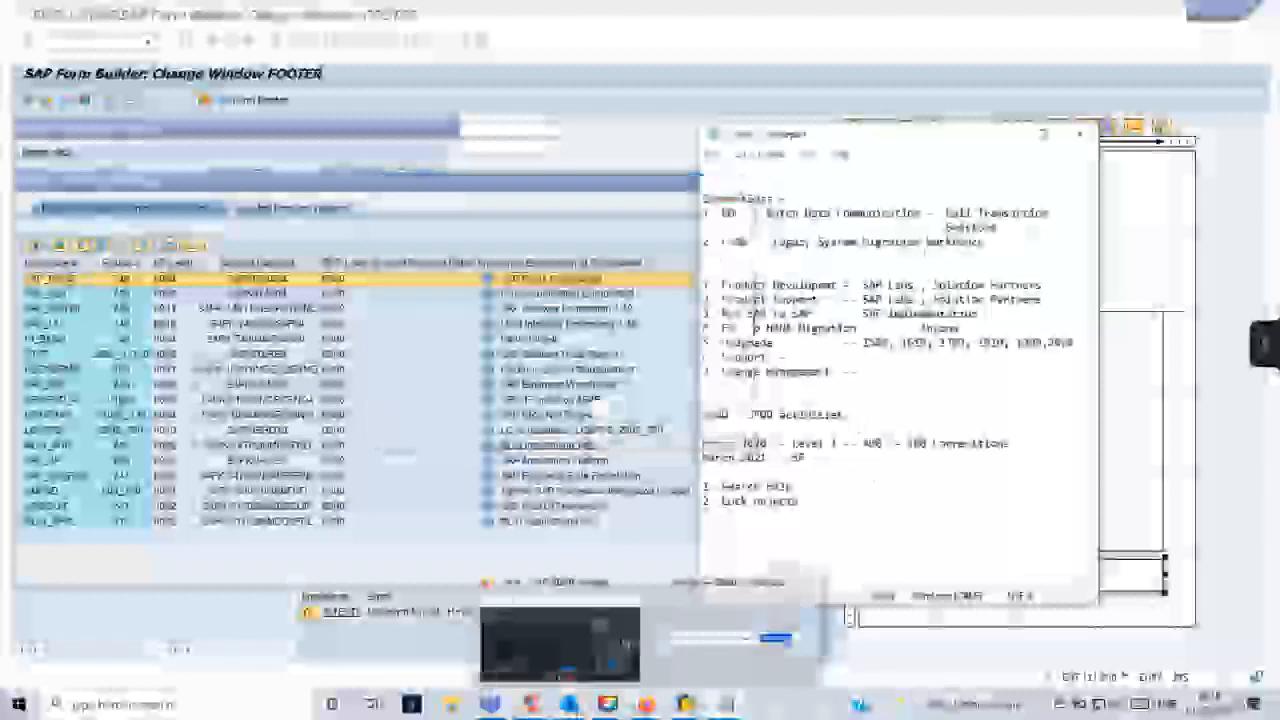